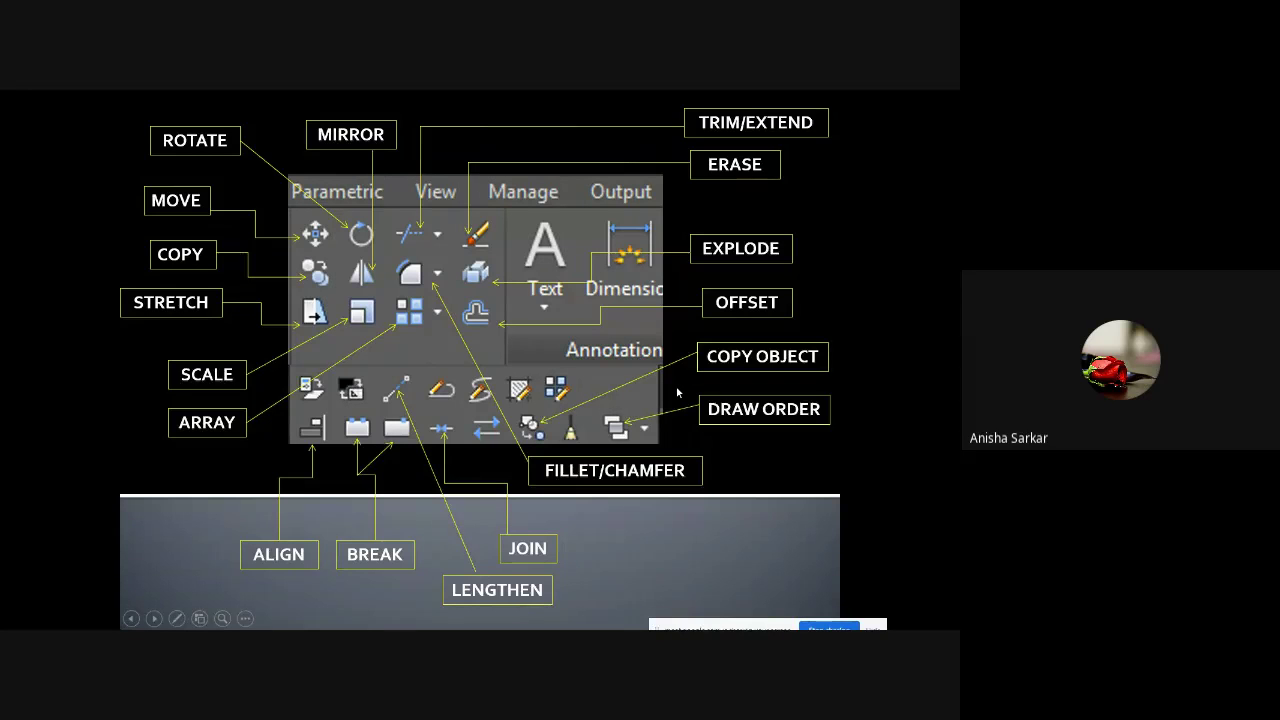
# - Leave the slide show, switch to AutoCAD, and erase all the existing rectangles and text from the drawing
pyautogui.press('Escape')
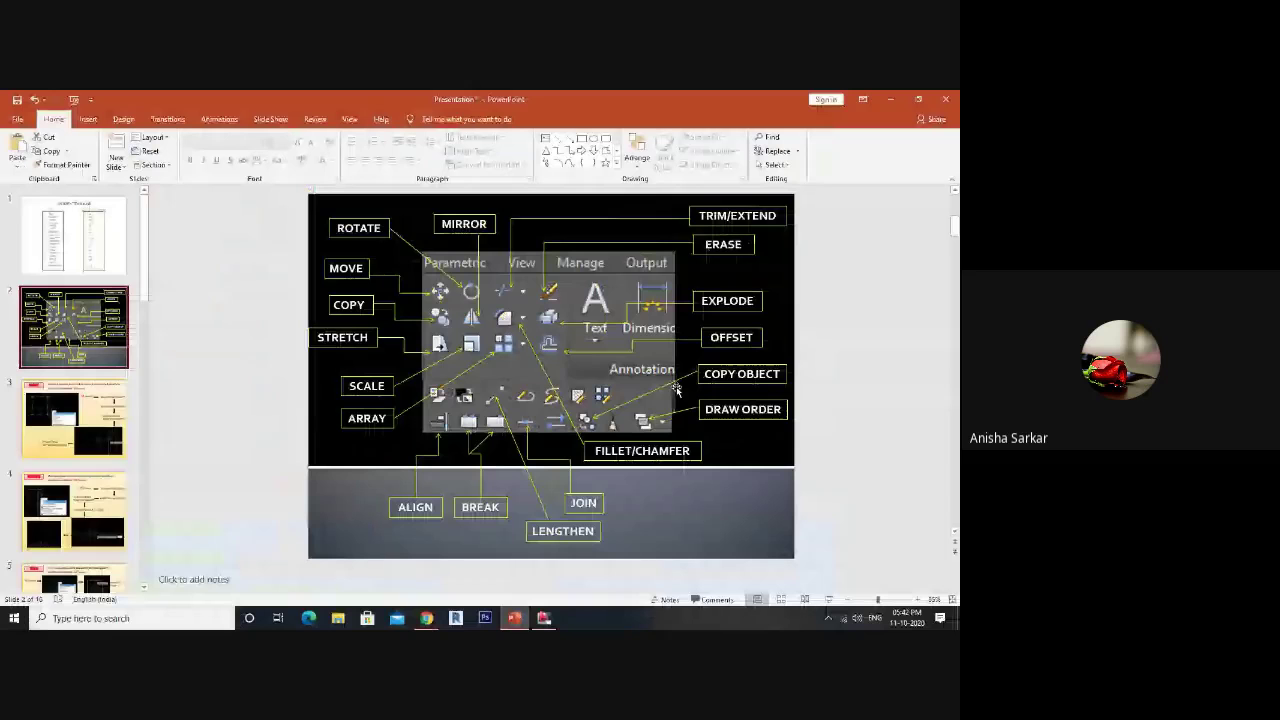
pyautogui.hotkey('alt', 'Tab')
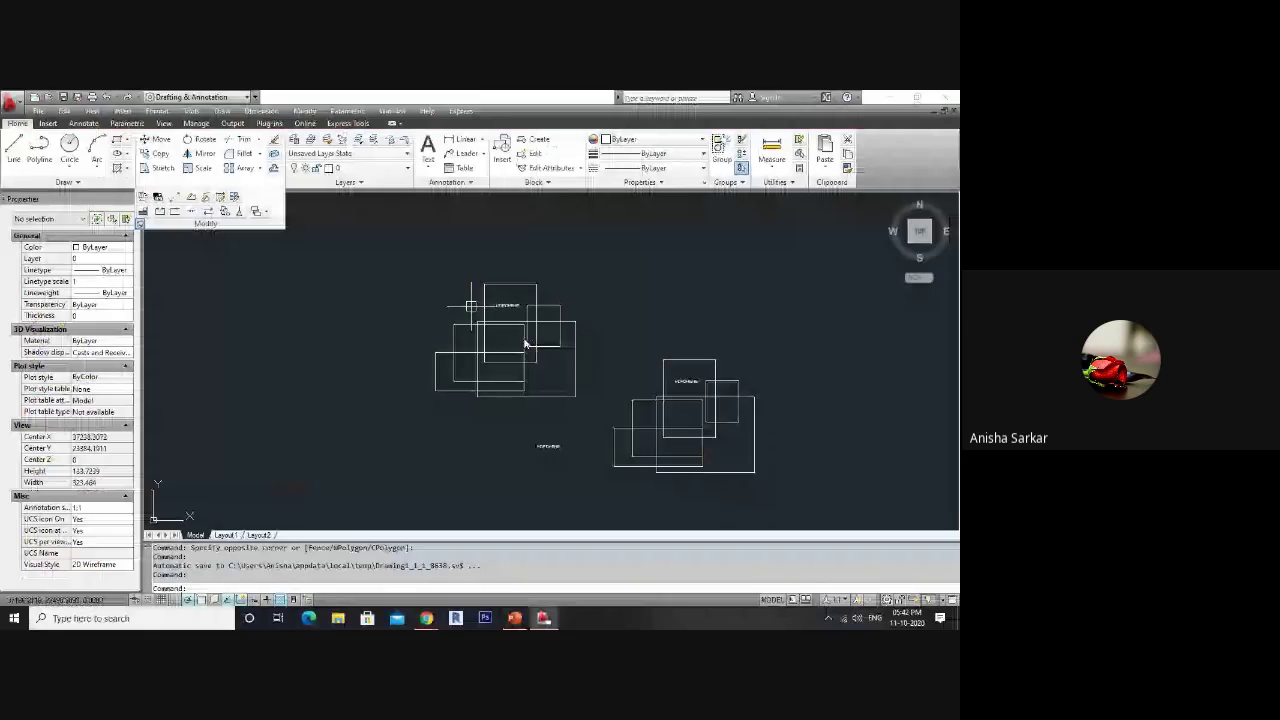
pyautogui.click(790, 498)
pyautogui.click(348, 250)
pyautogui.press('Delete')
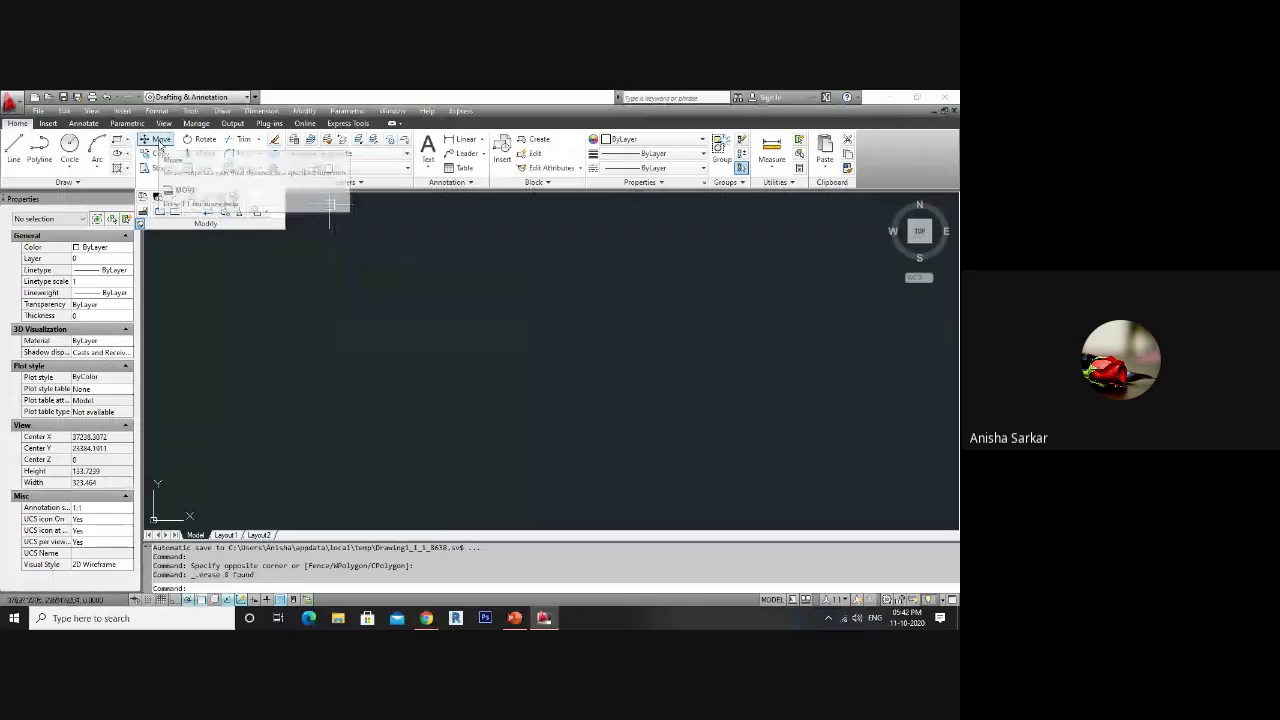
# - Draw a small square with a perimeter of about 245 units in the empty drawing area
pyautogui.write('RE')
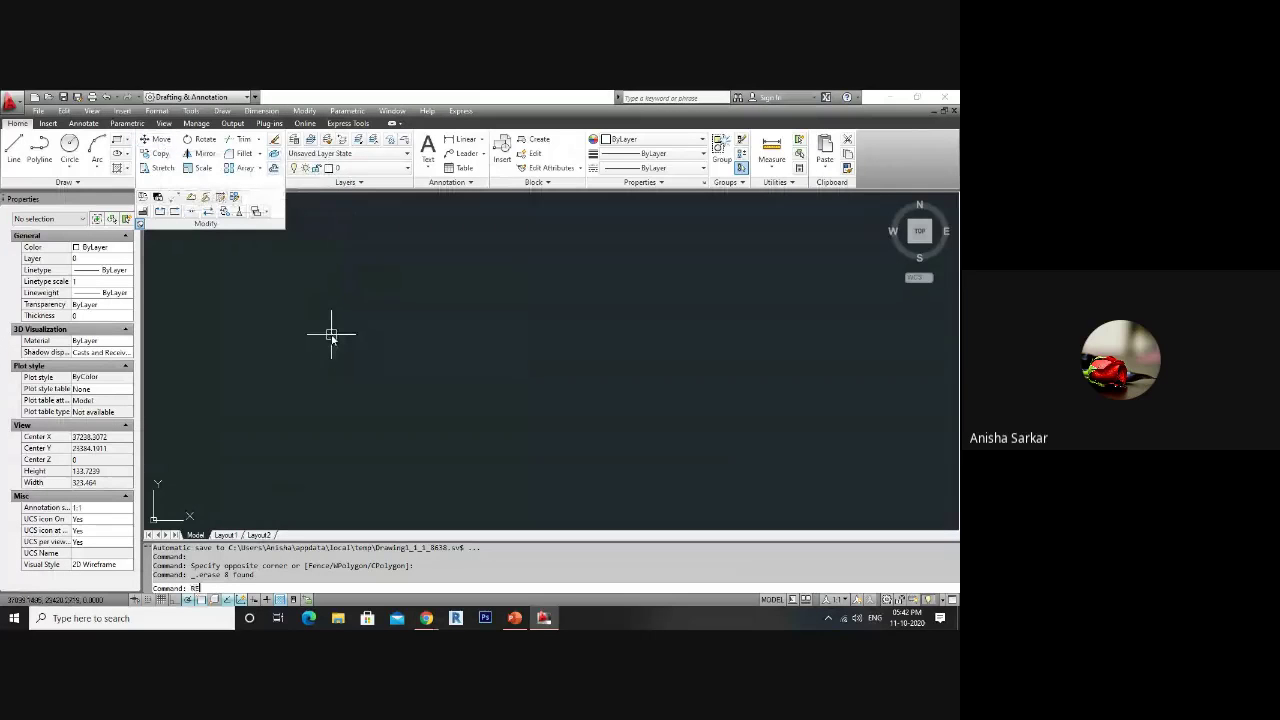
pyautogui.write('C')
pyautogui.press('Return')
pyautogui.click(268, 303)
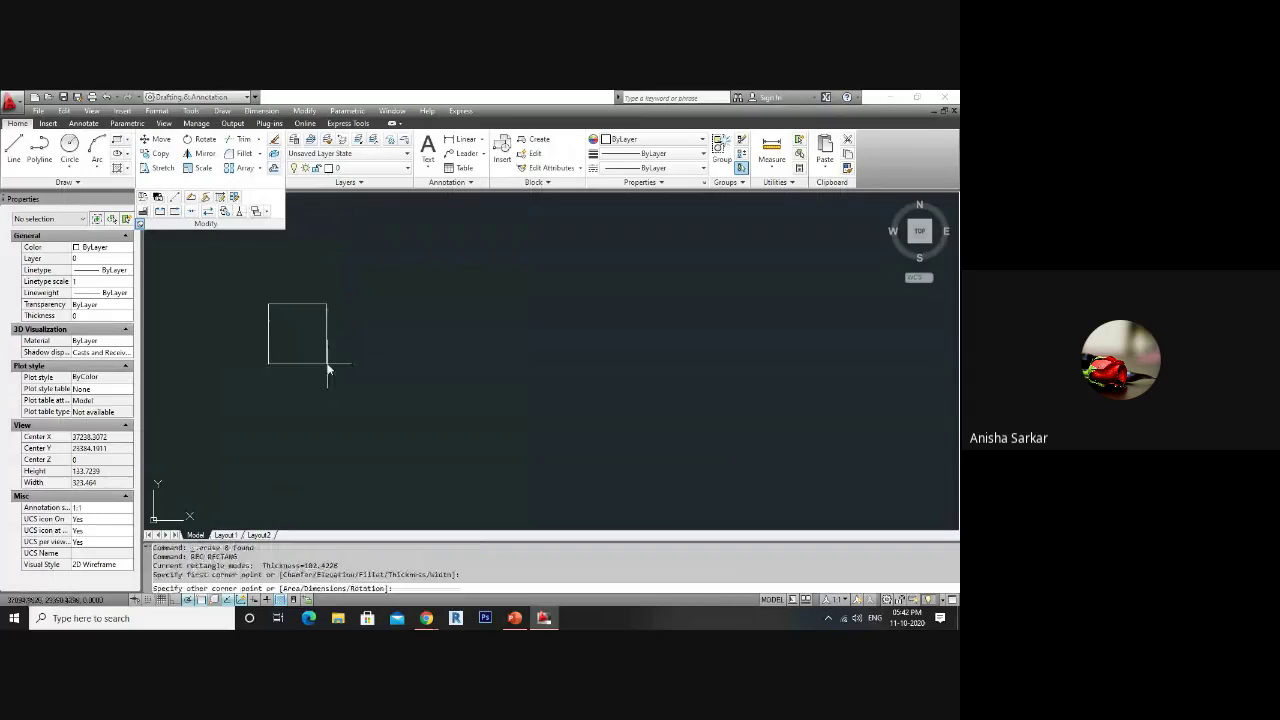
pyautogui.click(329, 364)
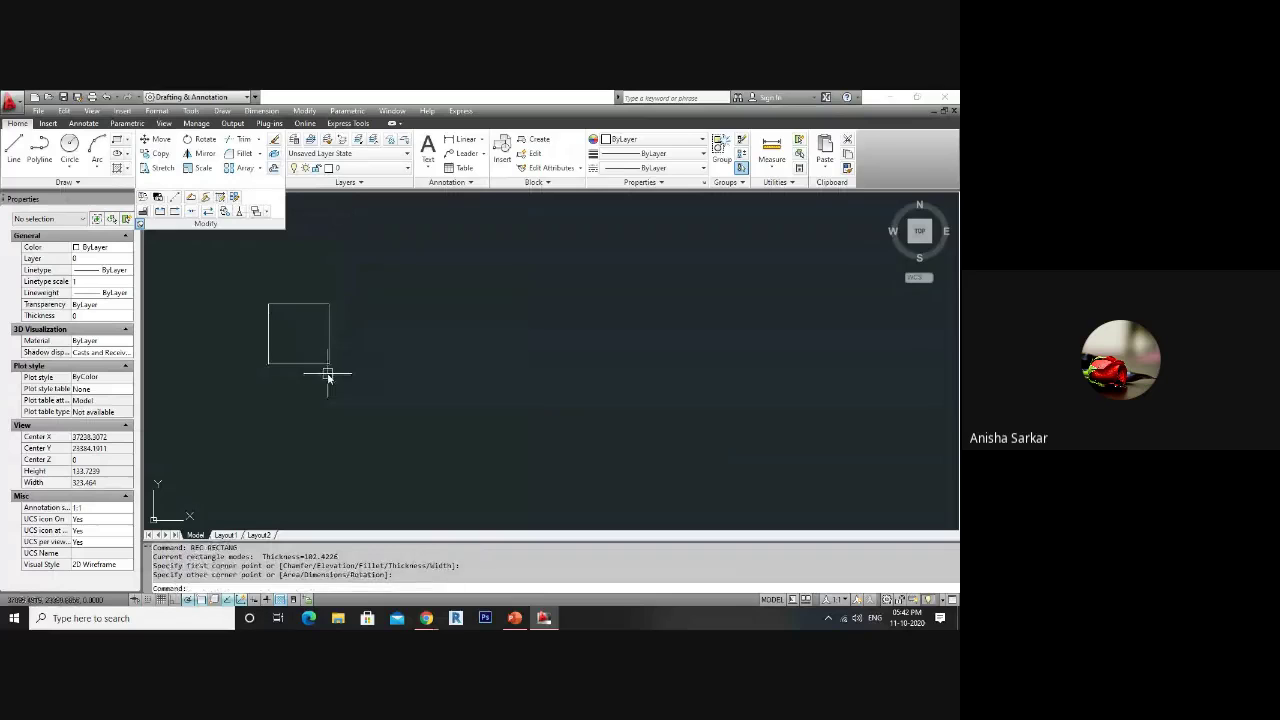
# - Draw a larger square with a perimeter of about 790 units to the right of the small square
pyautogui.write('RE')
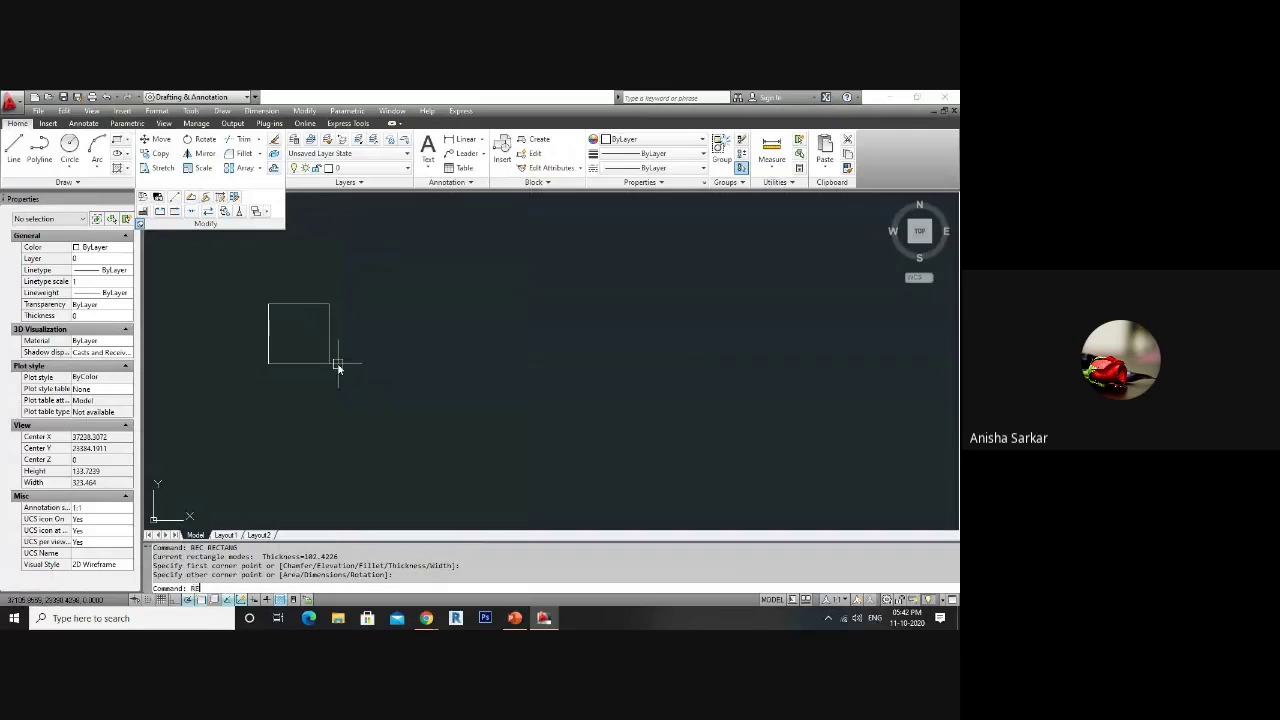
pyautogui.press('Return')
pyautogui.click(506, 298)
pyautogui.click(702, 492)
pyautogui.press('Escape')
# - Change the large square's colour to yellow and clear the selection
pyautogui.click(702, 376)
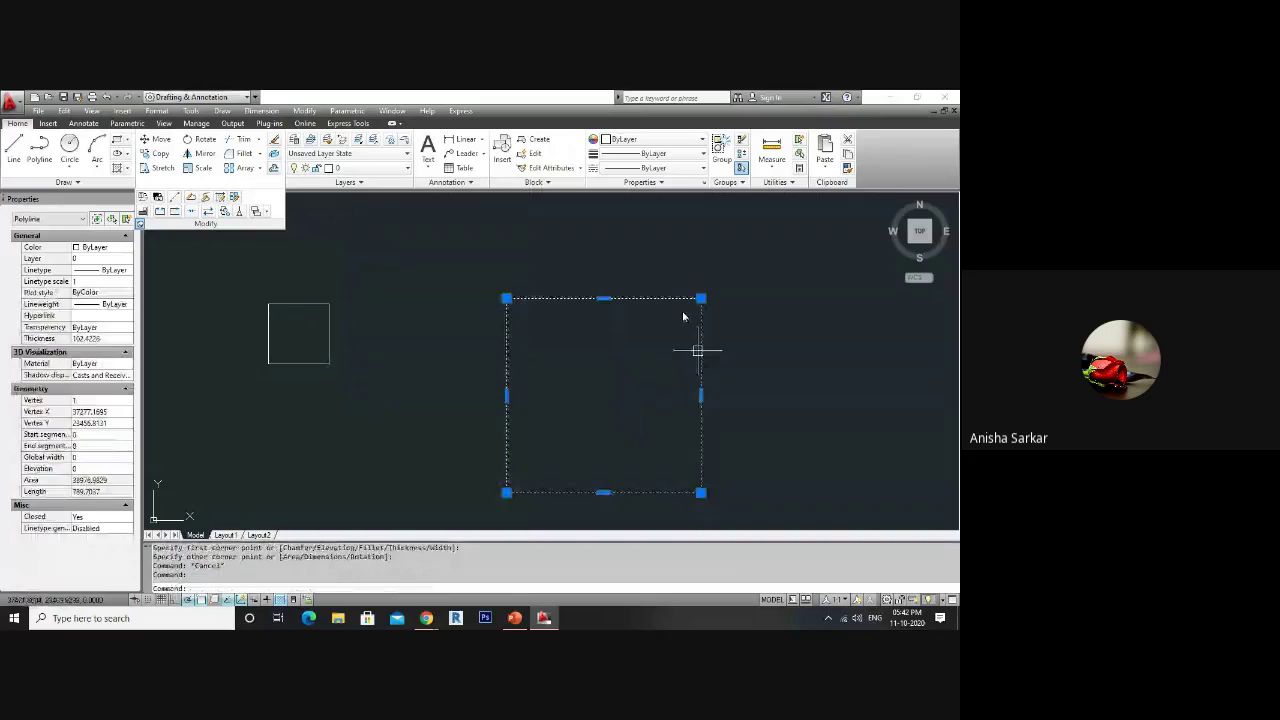
pyautogui.click(650, 139)
pyautogui.click(627, 200)
pyautogui.press('Escape')
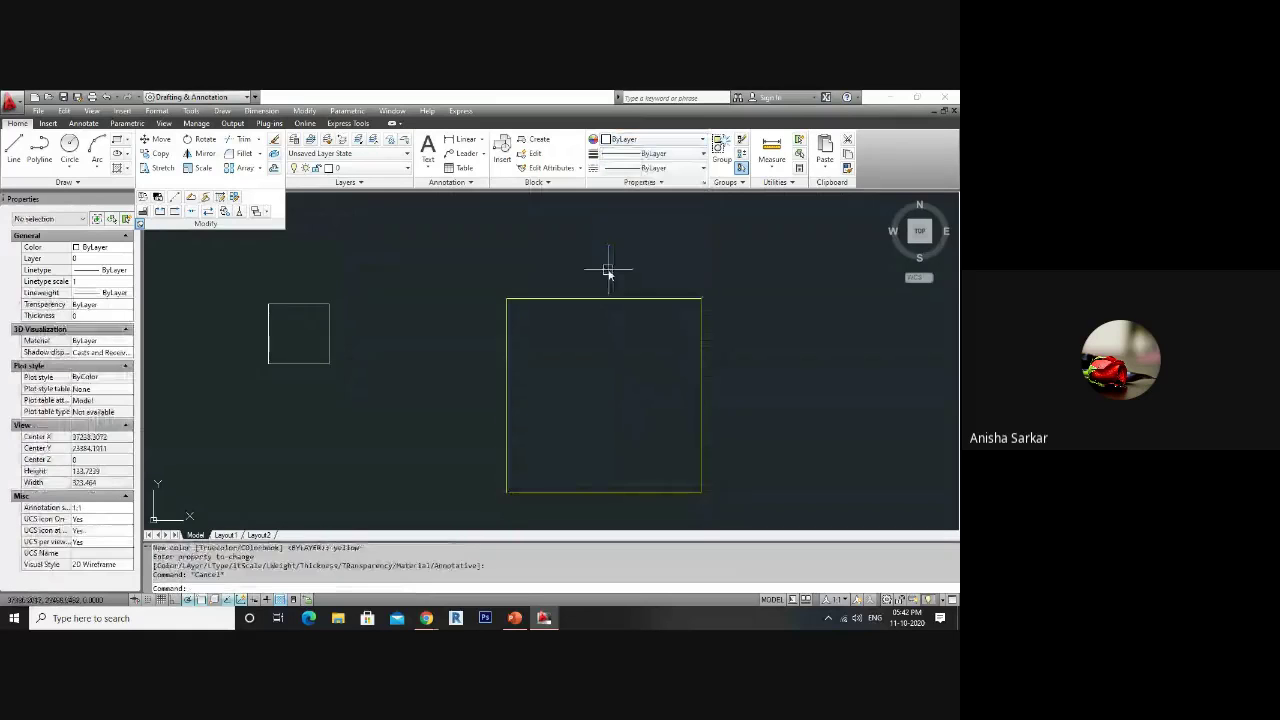
pyautogui.click(608, 270)
pyautogui.press('Escape')
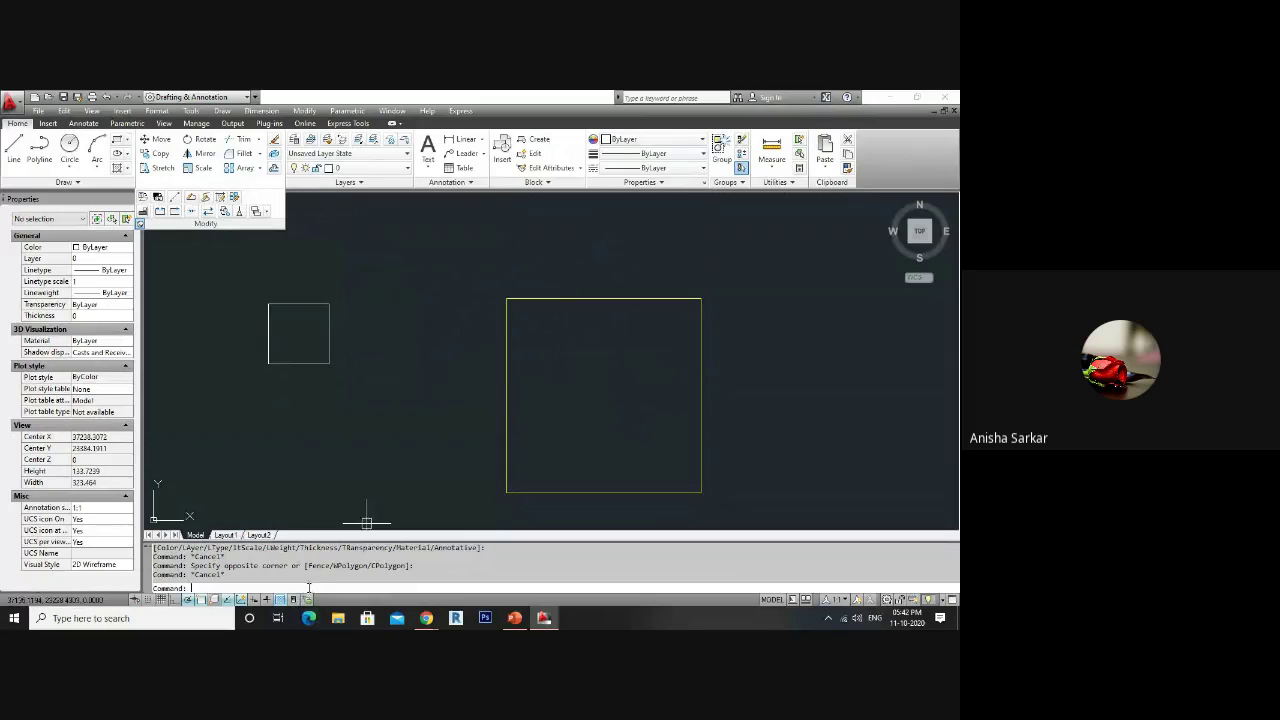
# - Move the small square by its upper-left corner onto the large square's upper-left corner
pyautogui.write('m')
pyautogui.press('Return')
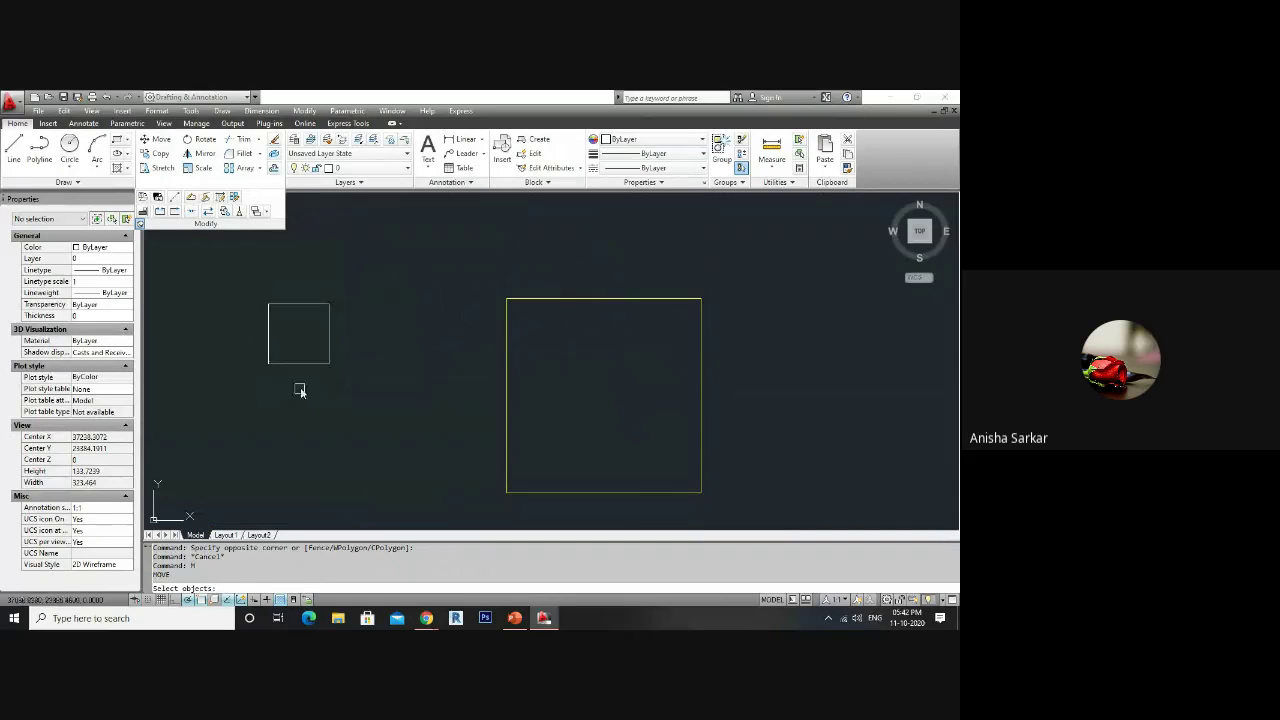
pyautogui.click(351, 393)
pyautogui.click(249, 293)
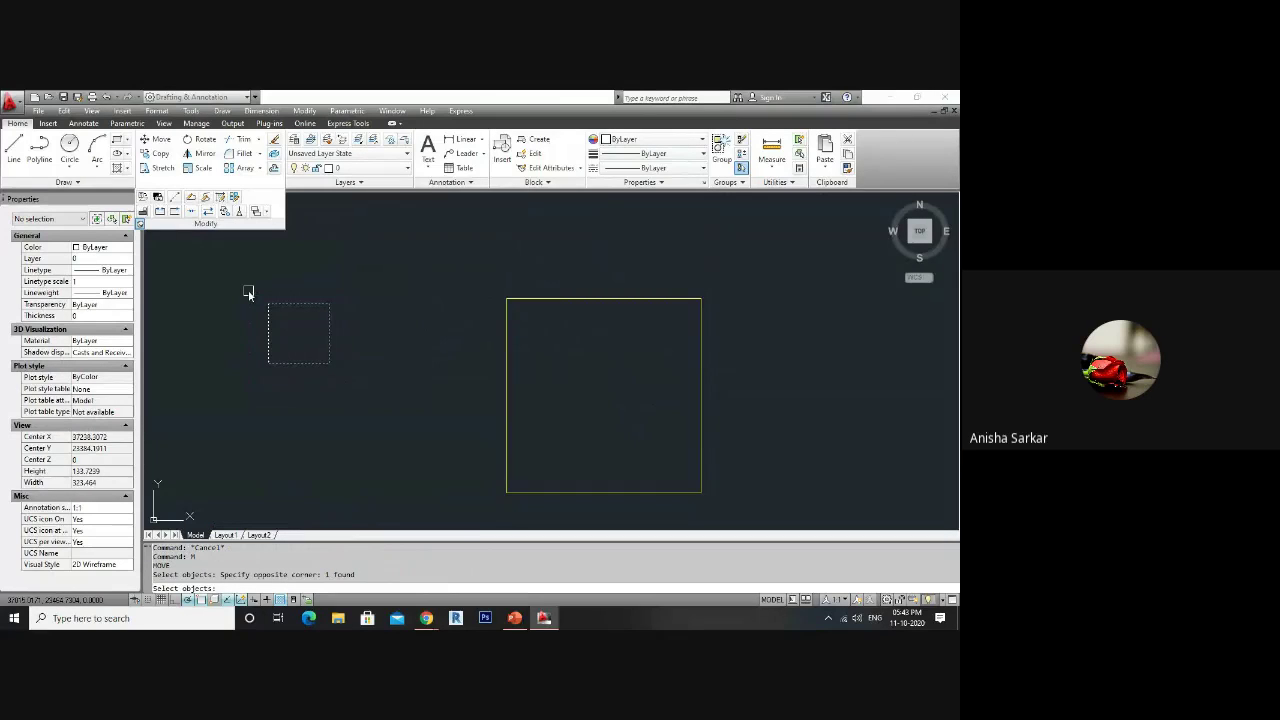
pyautogui.press('Return')
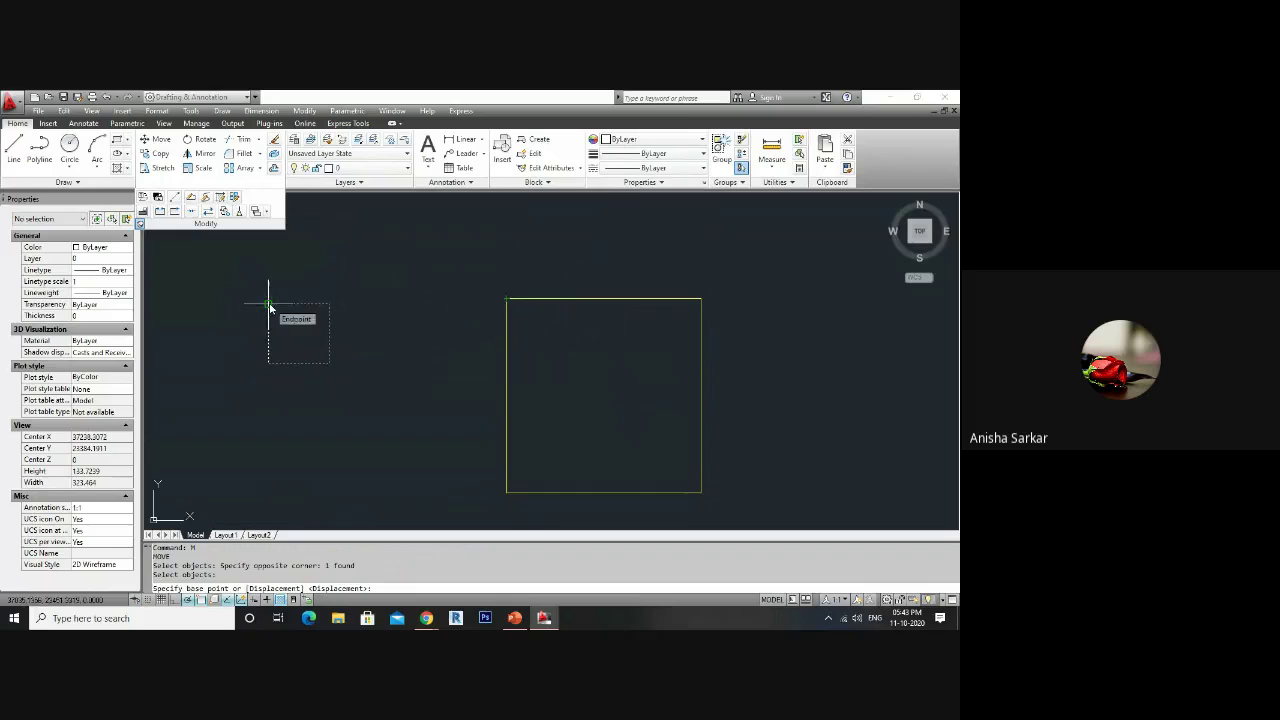
pyautogui.click(269, 306)
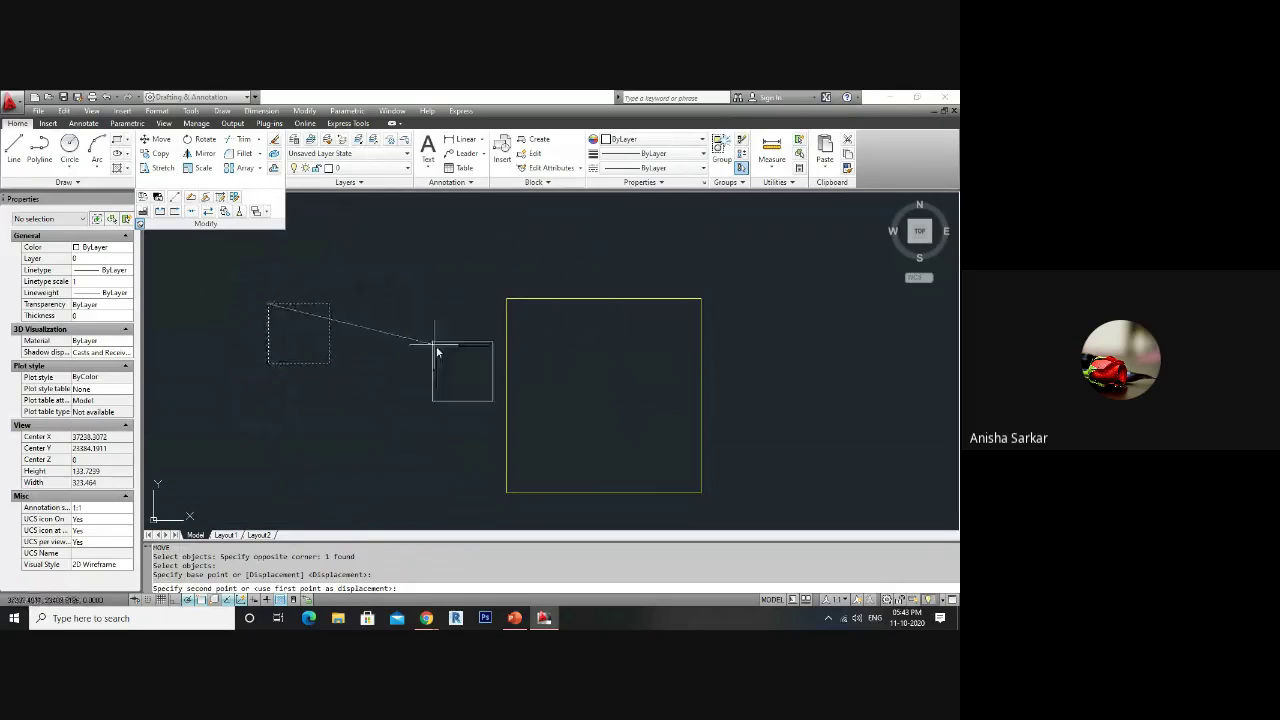
pyautogui.click(507, 299)
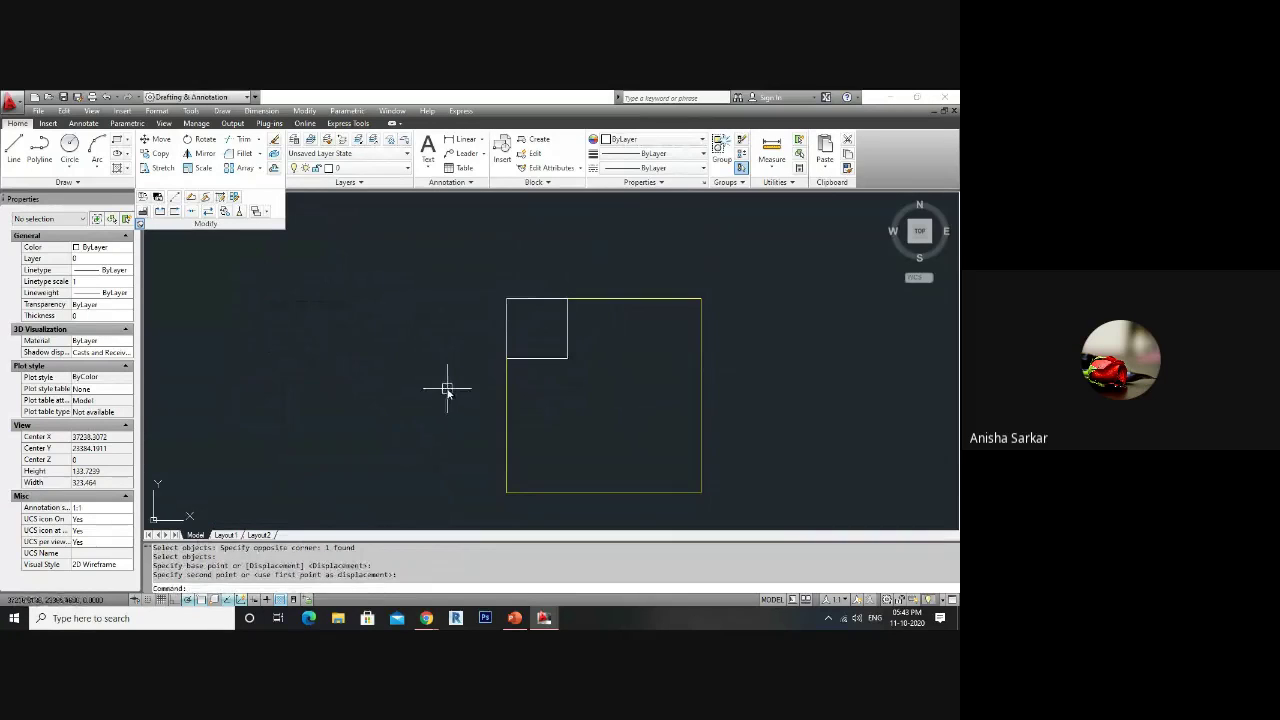
# - Undo the last pan and the small square's move
pyautogui.moveTo(559, 408); pyautogui.dragTo(430, 347, button='middle')
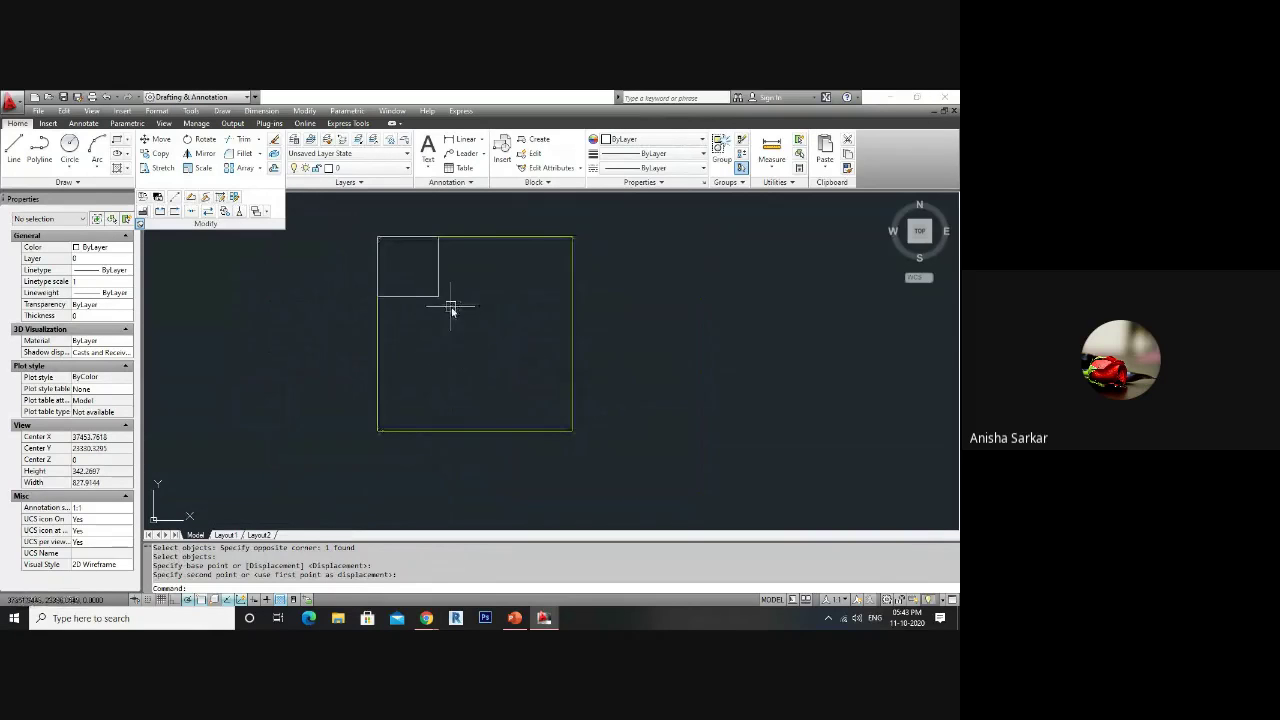
pyautogui.hotkey('ctrl', 'z')
pyautogui.hotkey('ctrl', 'z')
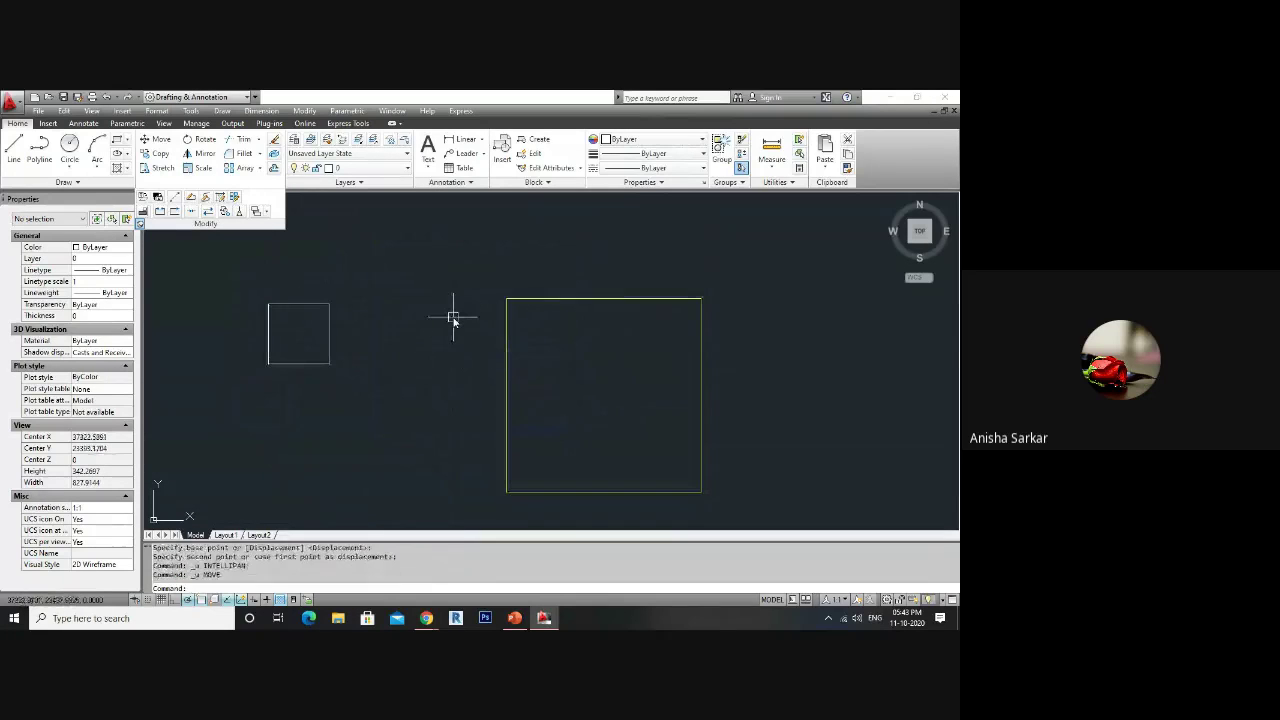
# - Move the small square by its upper-right corner onto the large square's upper-right corner
pyautogui.click(403, 320)
pyautogui.click(248, 408)
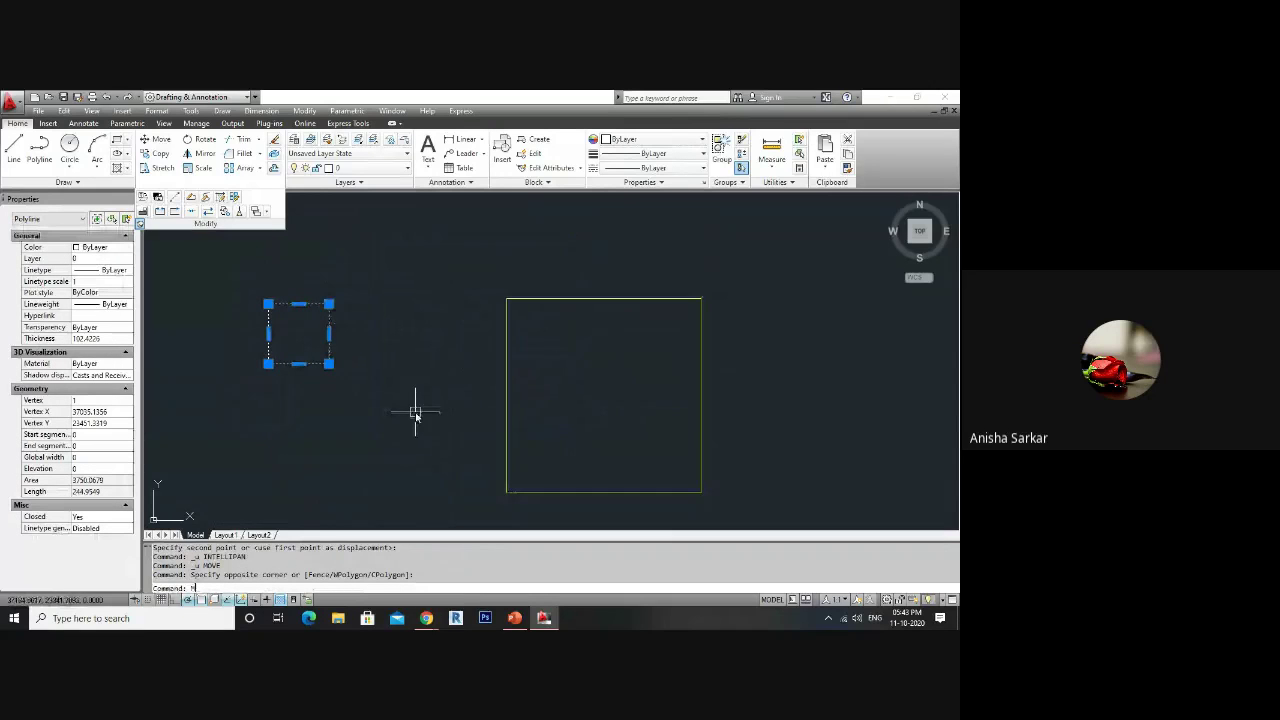
pyautogui.write('m')
pyautogui.press('Return')
pyautogui.click(330, 303)
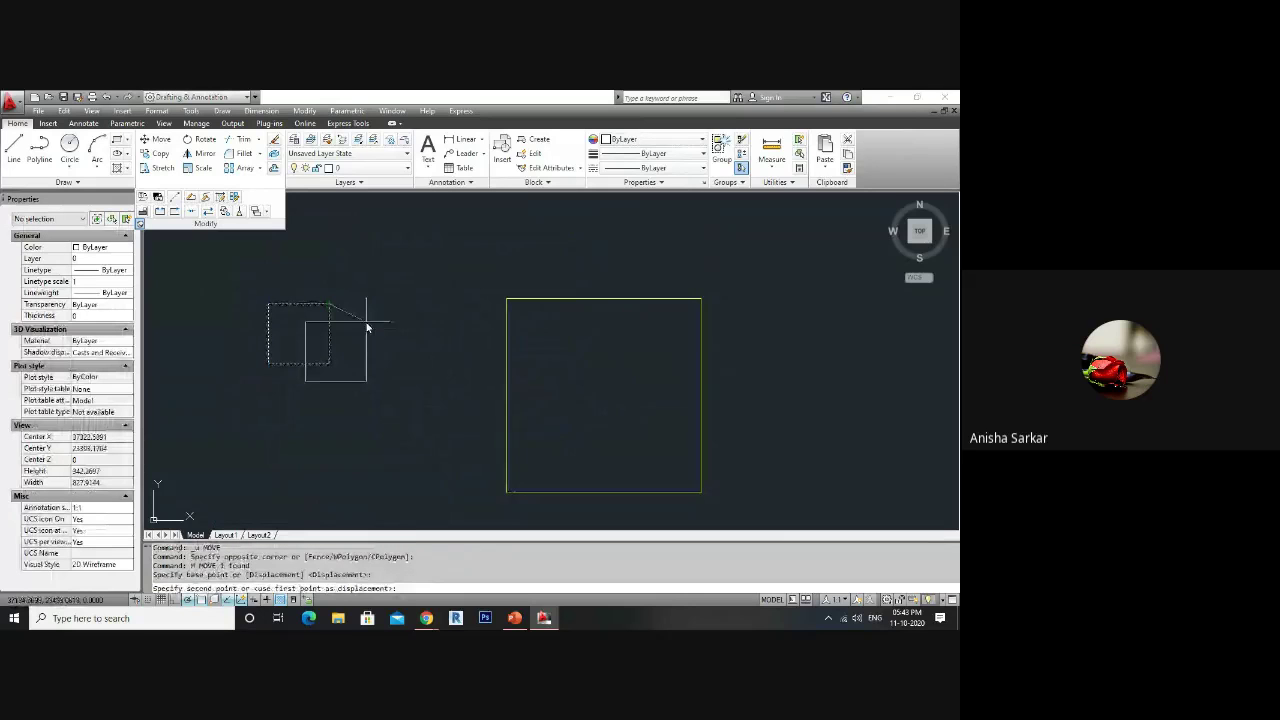
pyautogui.click(703, 299)
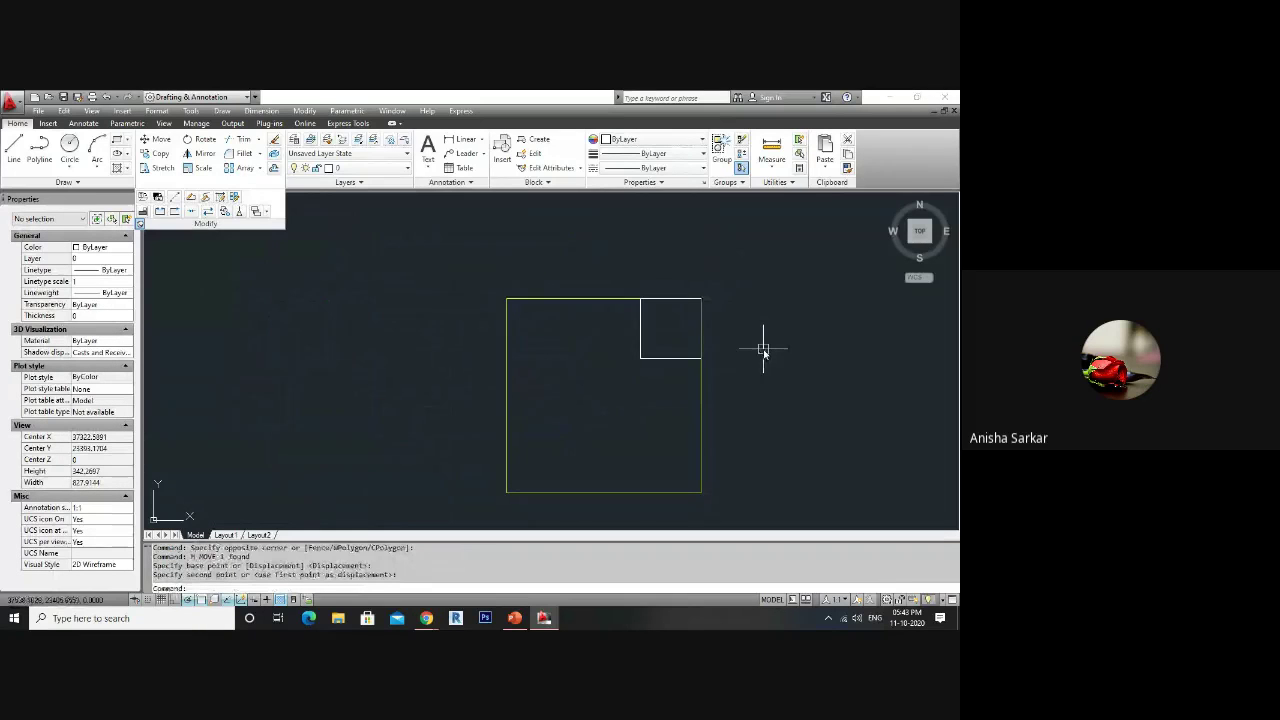
pyautogui.click(741, 289)
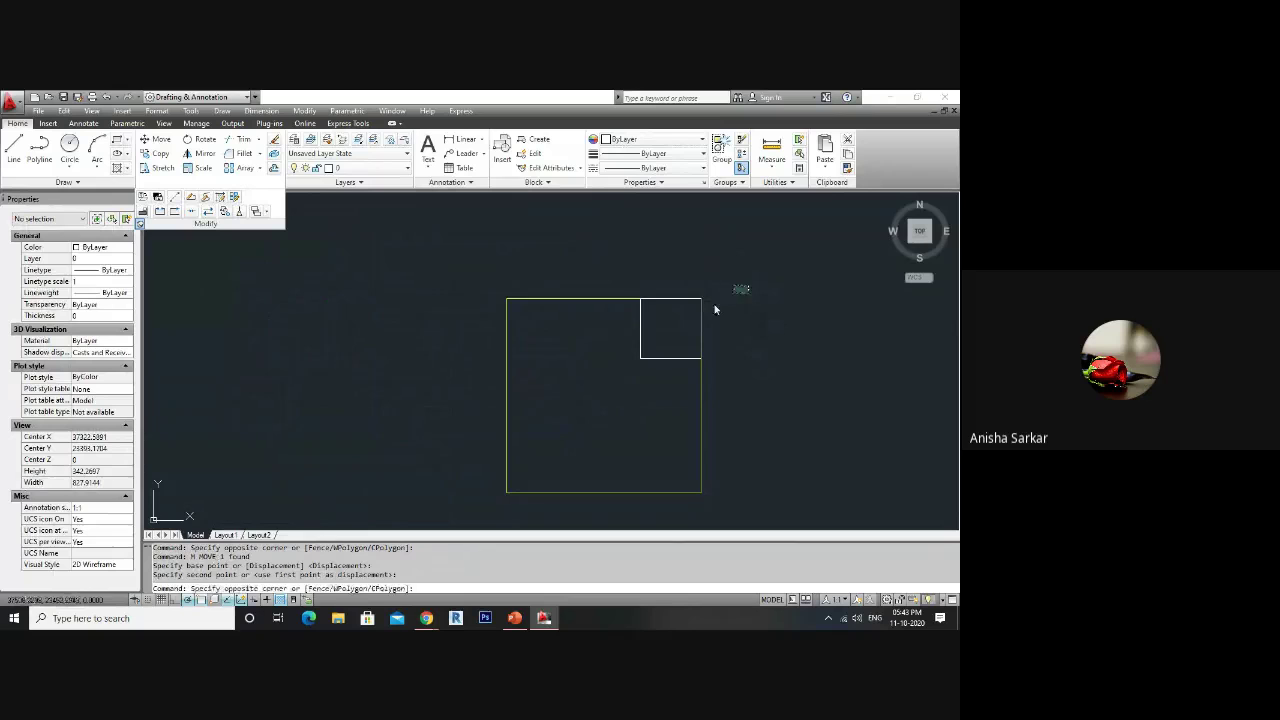
pyautogui.press('Escape')
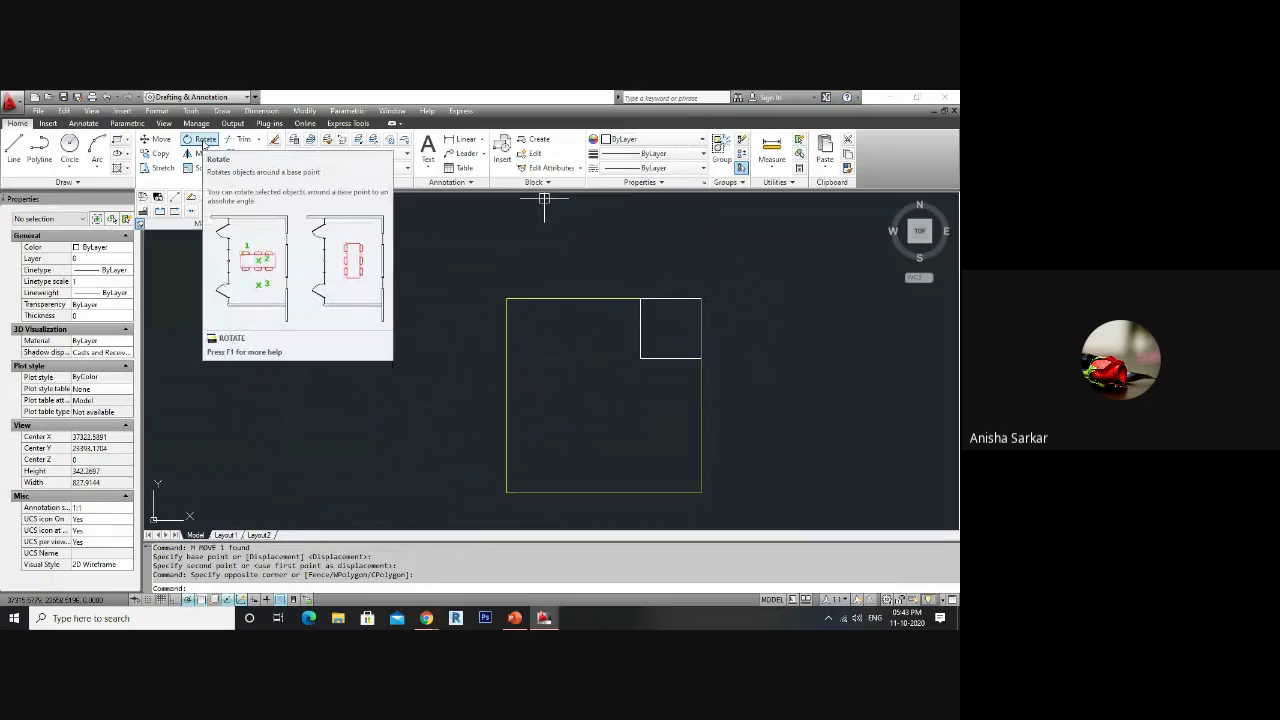
pyautogui.click(663, 344)
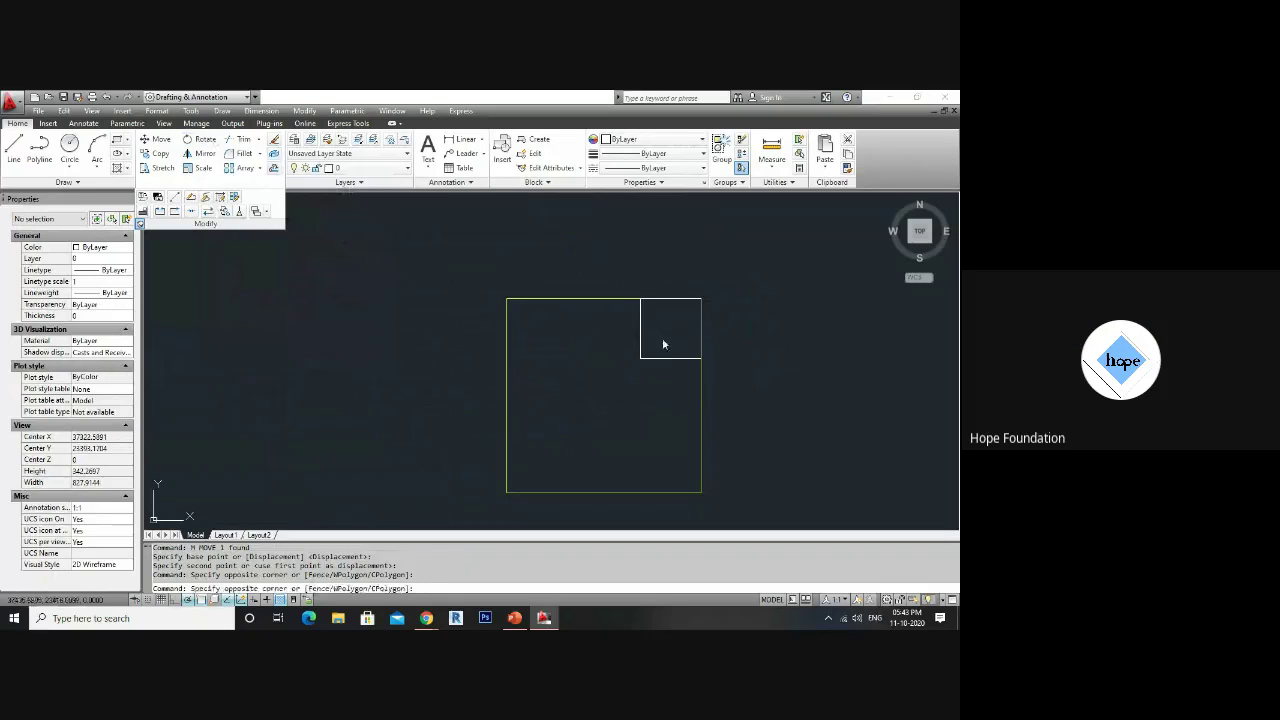
pyautogui.click(609, 387)
pyautogui.write('co')
pyautogui.press('Return')
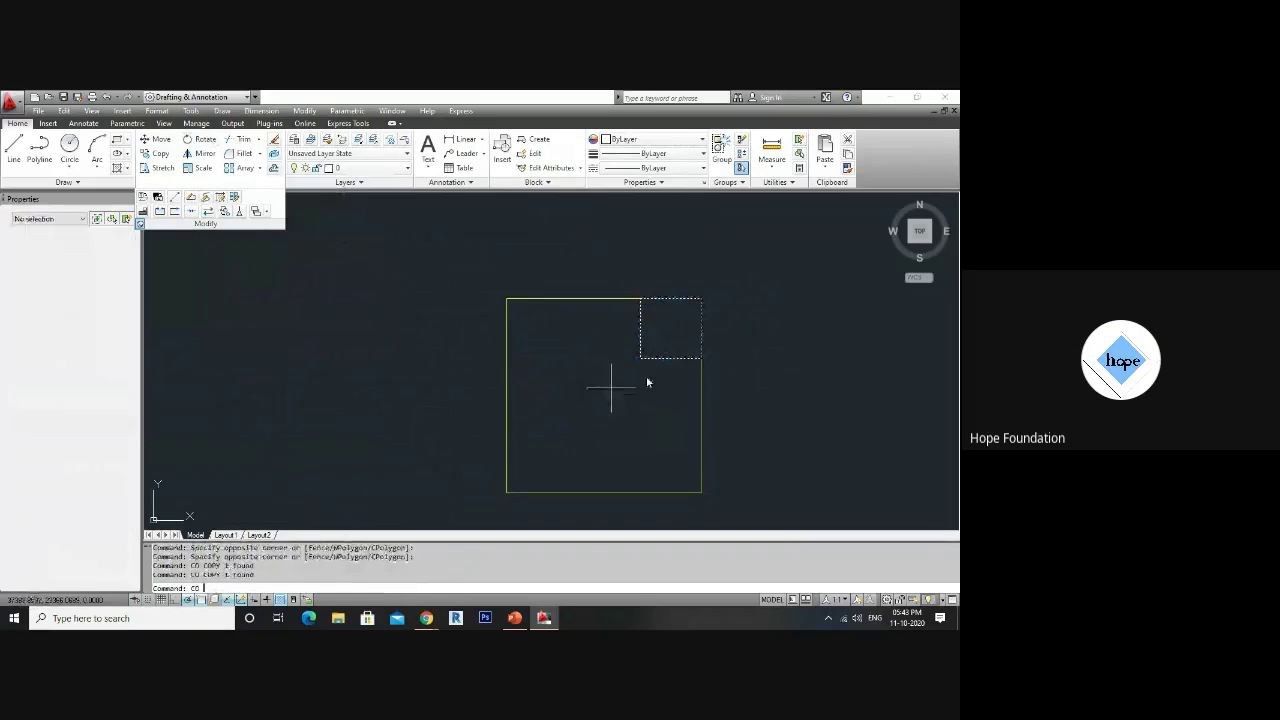
pyautogui.press('Return')
pyautogui.click(690, 337)
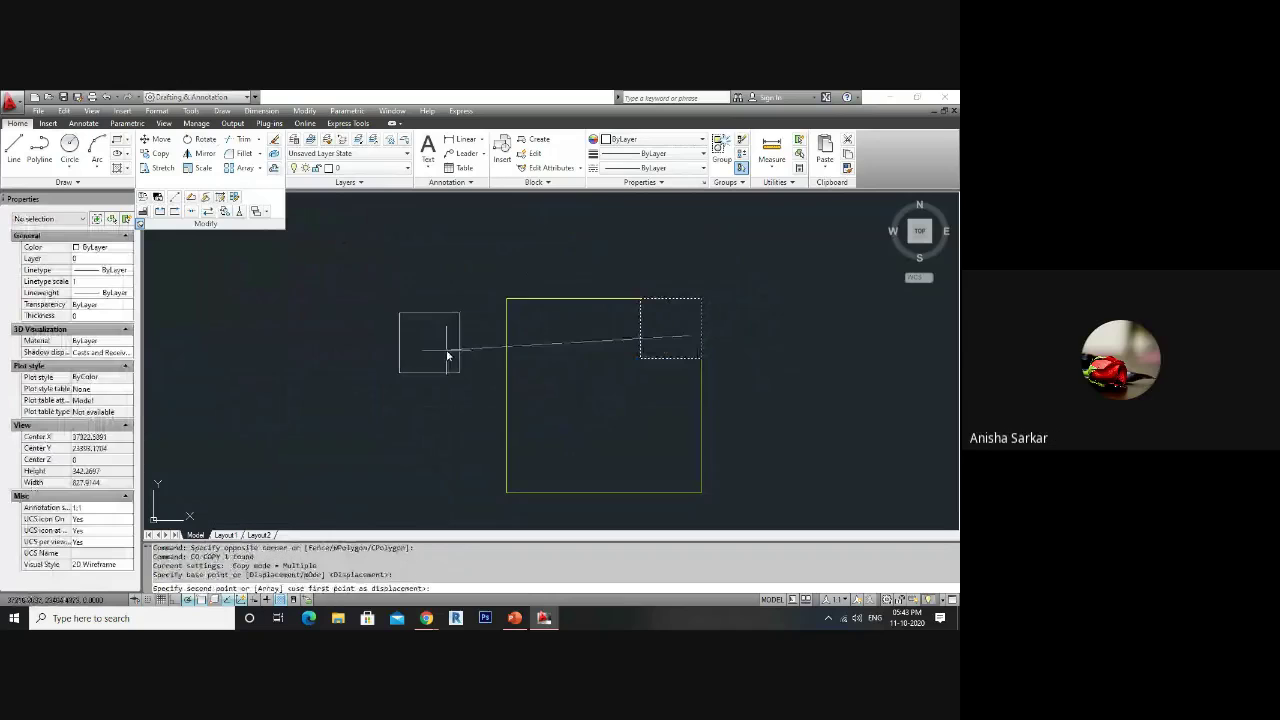
pyautogui.press('Escape')
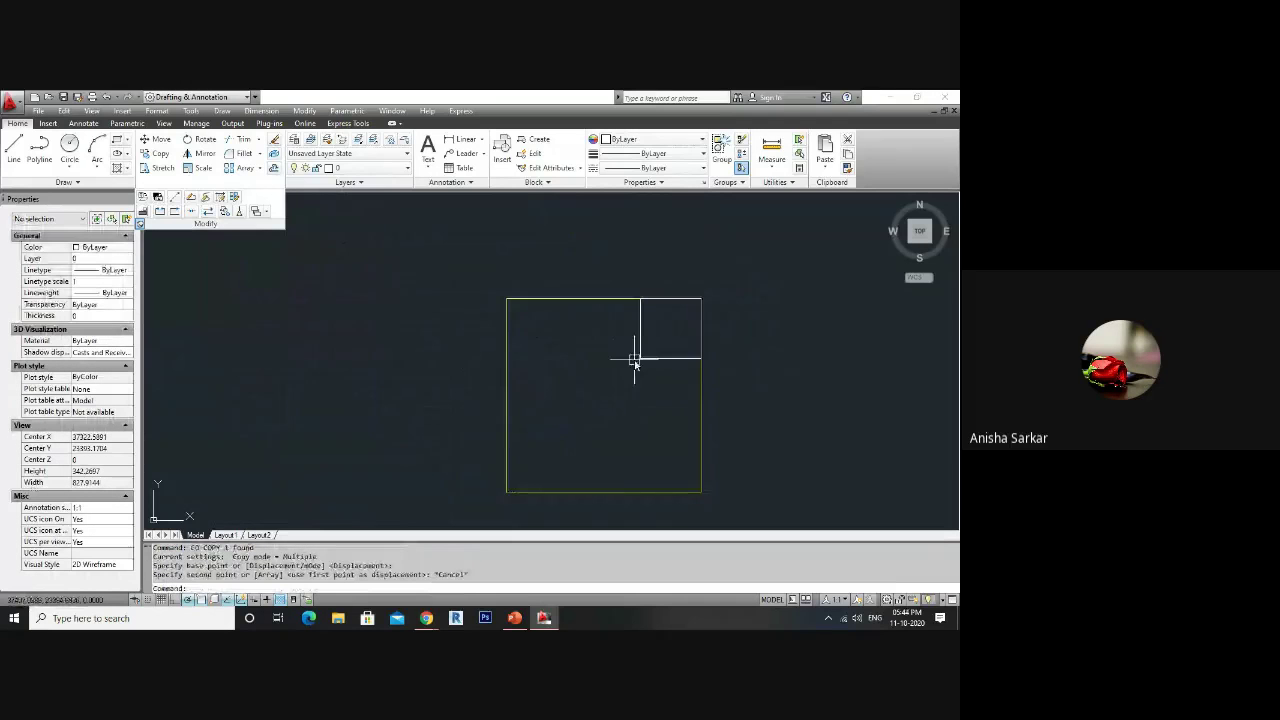
# - Move the small square by its lower-left corner out of the large square, to a free spot on its left side
pyautogui.click(684, 352)
pyautogui.click(635, 385)
pyautogui.press('m')
pyautogui.press('Return')
pyautogui.click(640, 358)
pyautogui.click(322, 358)
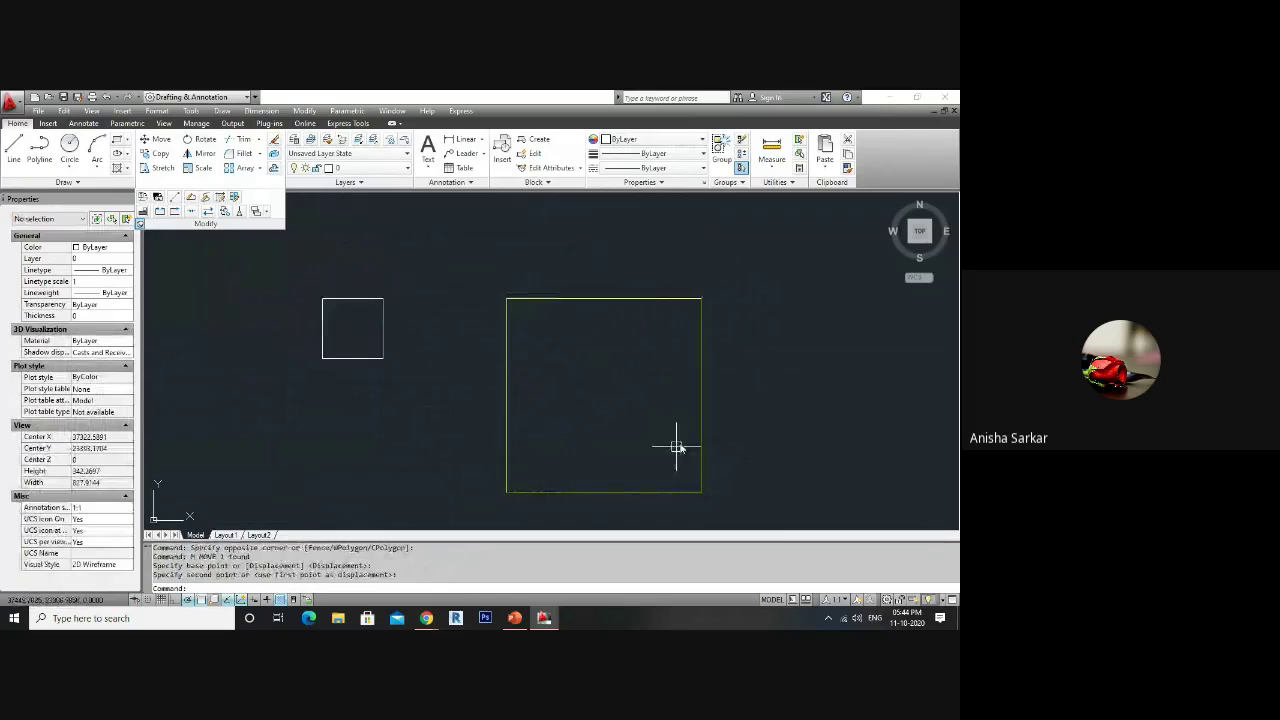
# - Draw a diagonal line across the large square from its upper-left to its lower-right corner
pyautogui.write('l')
pyautogui.press('Return')
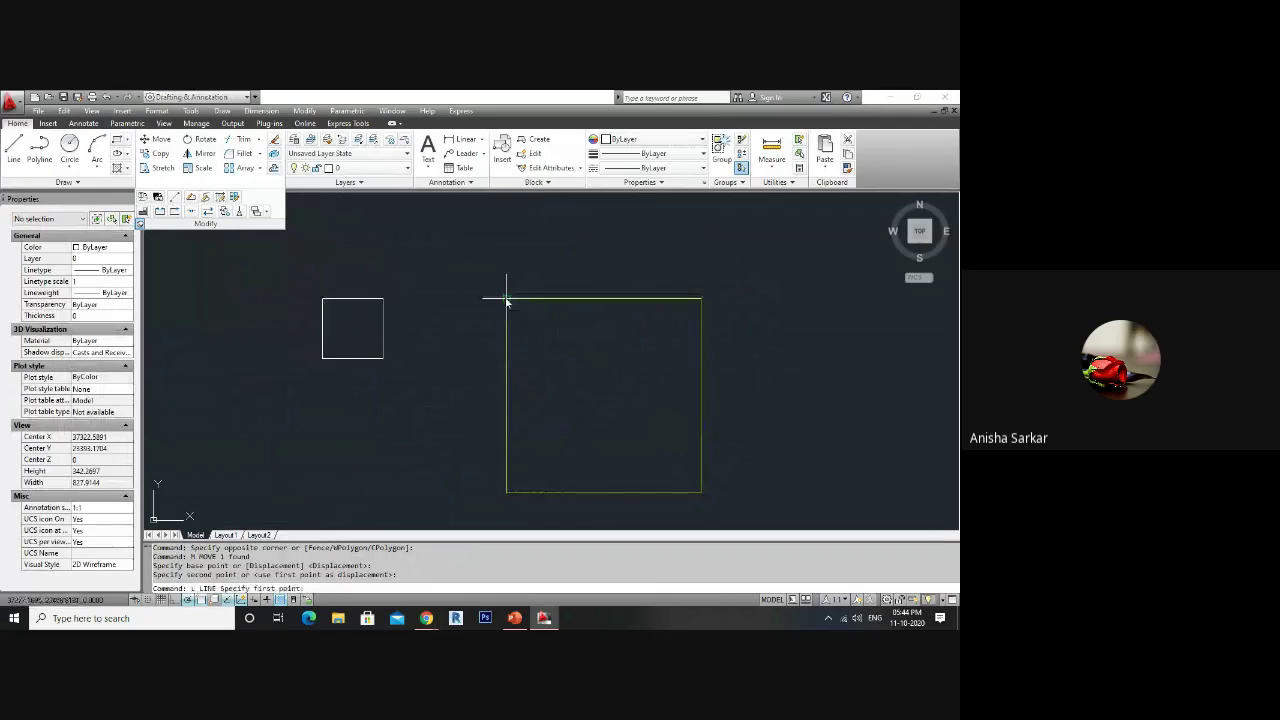
pyautogui.click(506, 298)
pyautogui.click(700, 492)
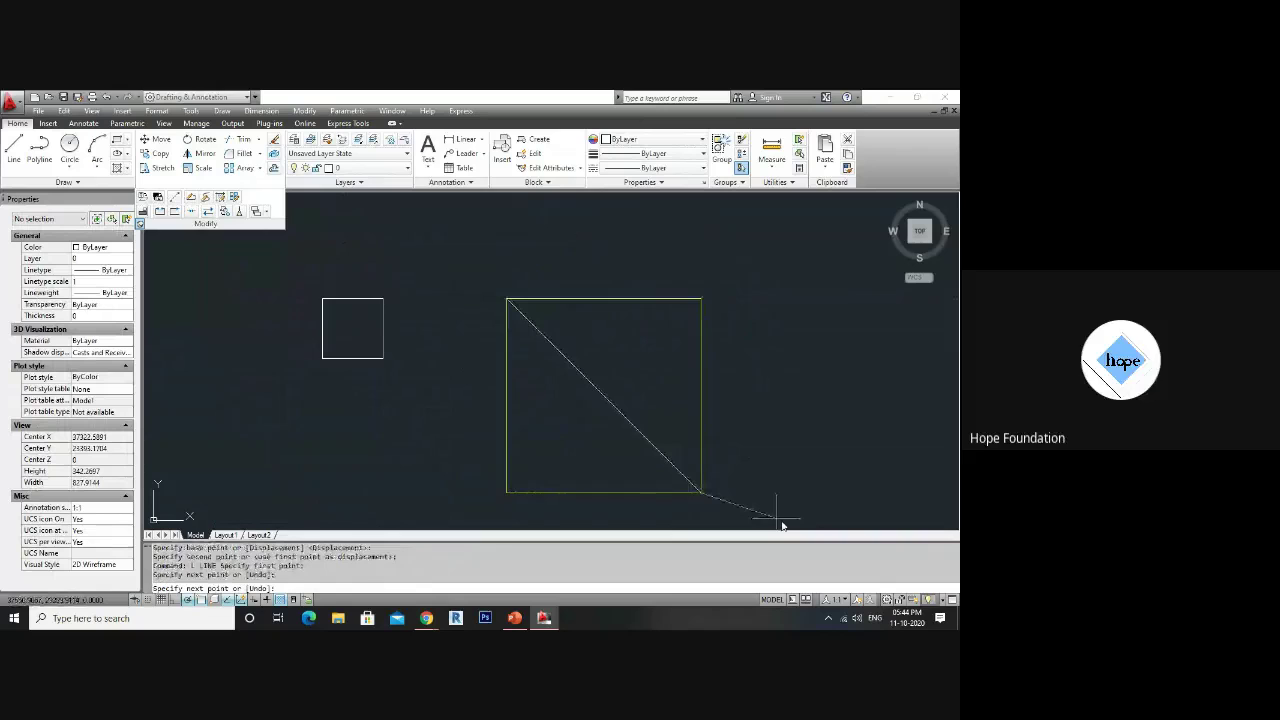
pyautogui.press('Escape')
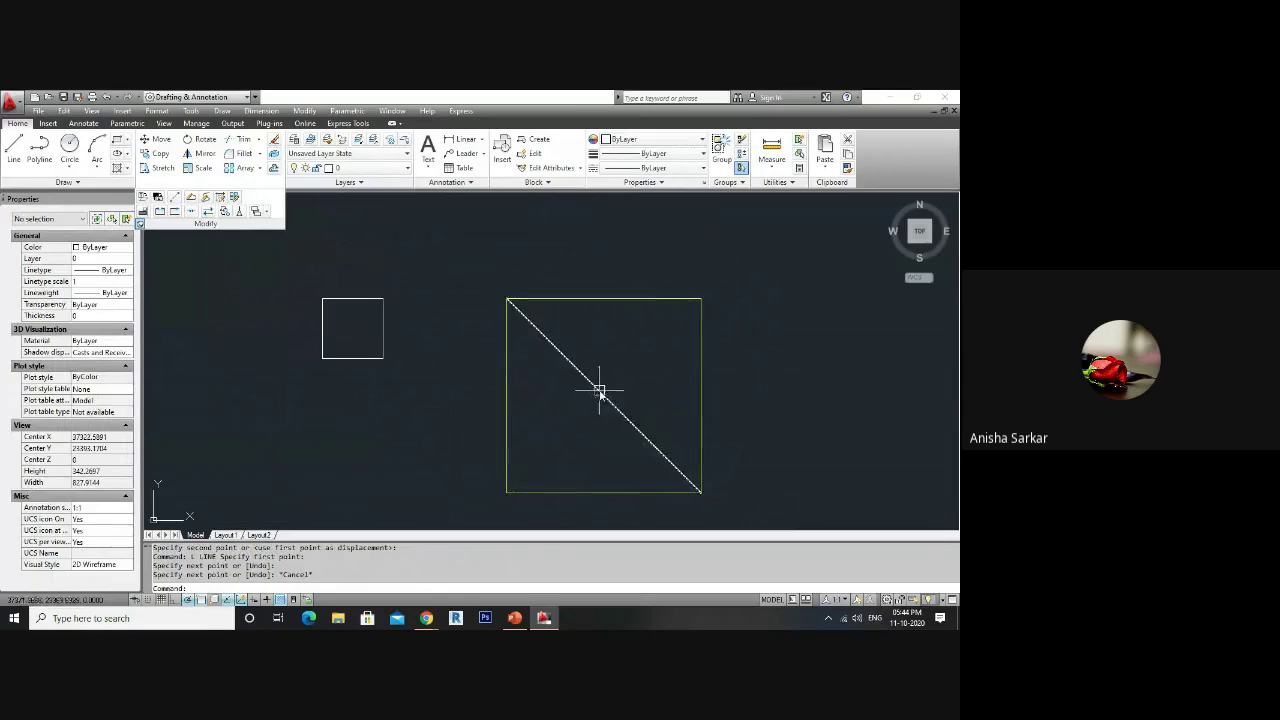
pyautogui.write('l')
pyautogui.press('Return')
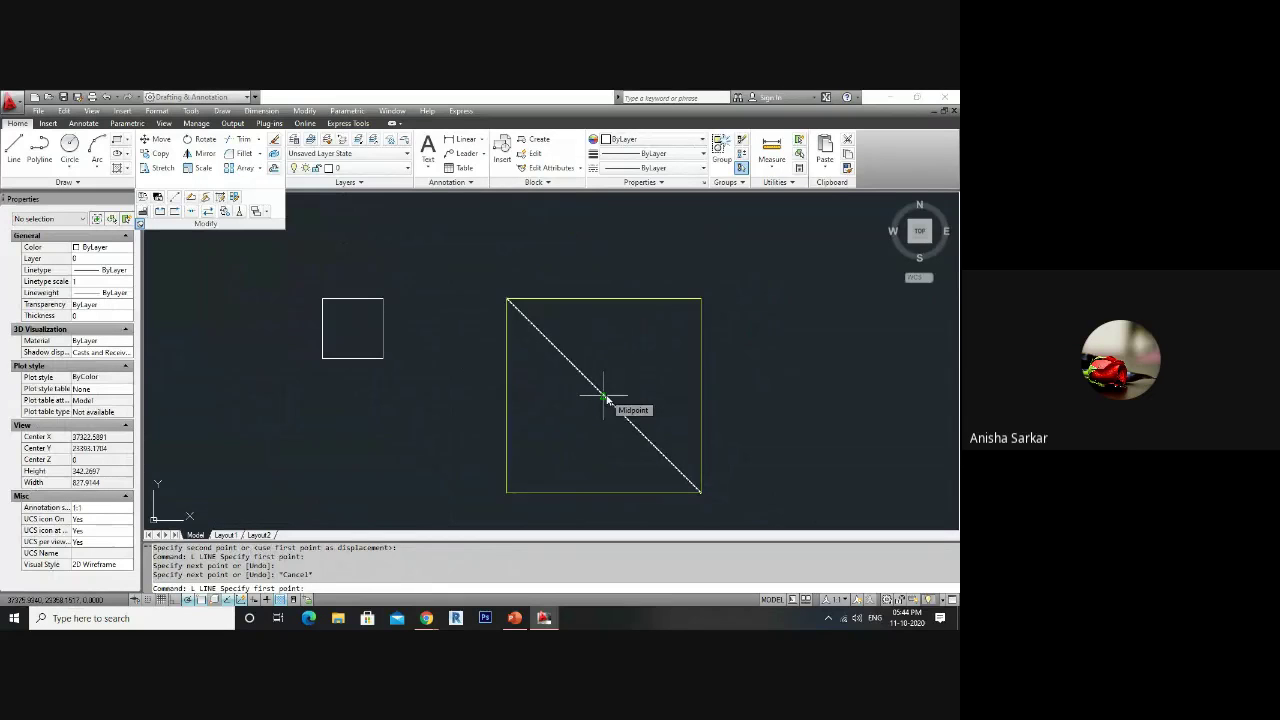
pyautogui.press('Escape')
pyautogui.press('Escape')
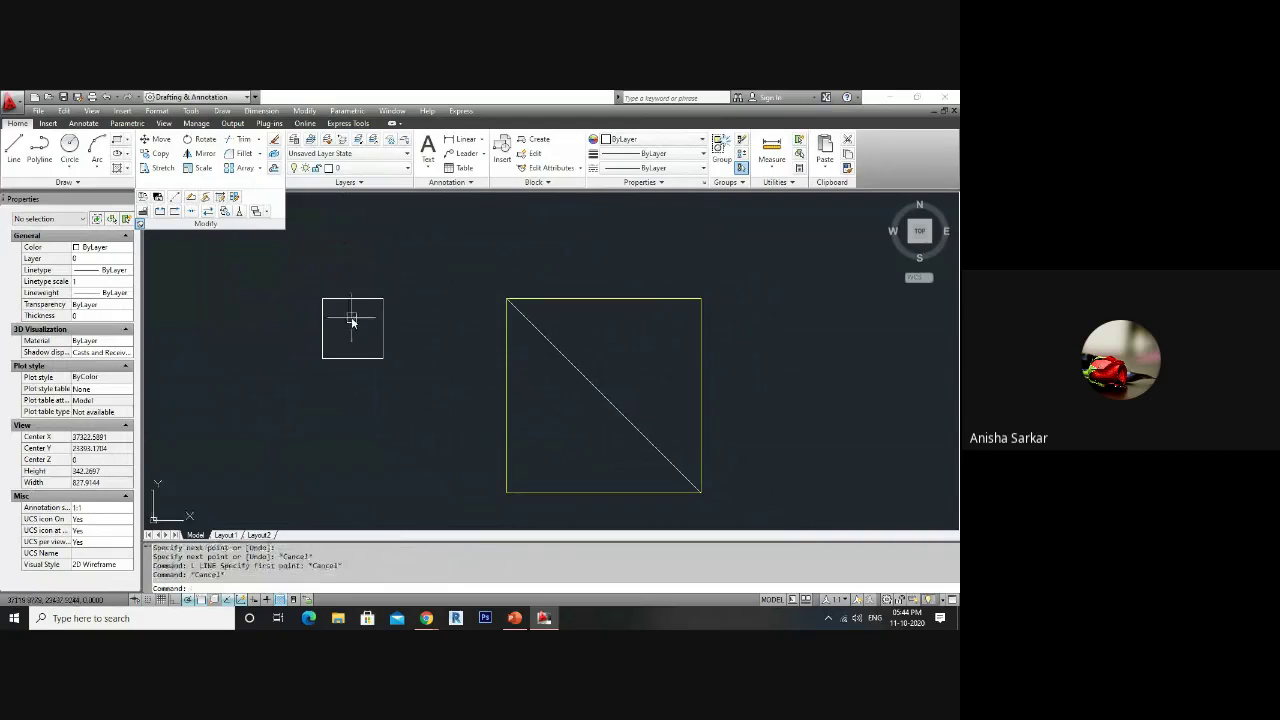
# - Draw a diagonal line across the small square from its upper-left to its lower-right corner
pyautogui.write('l')
pyautogui.press('Return')
pyautogui.click(322, 298)
pyautogui.click(383, 358)
pyautogui.press('Escape')
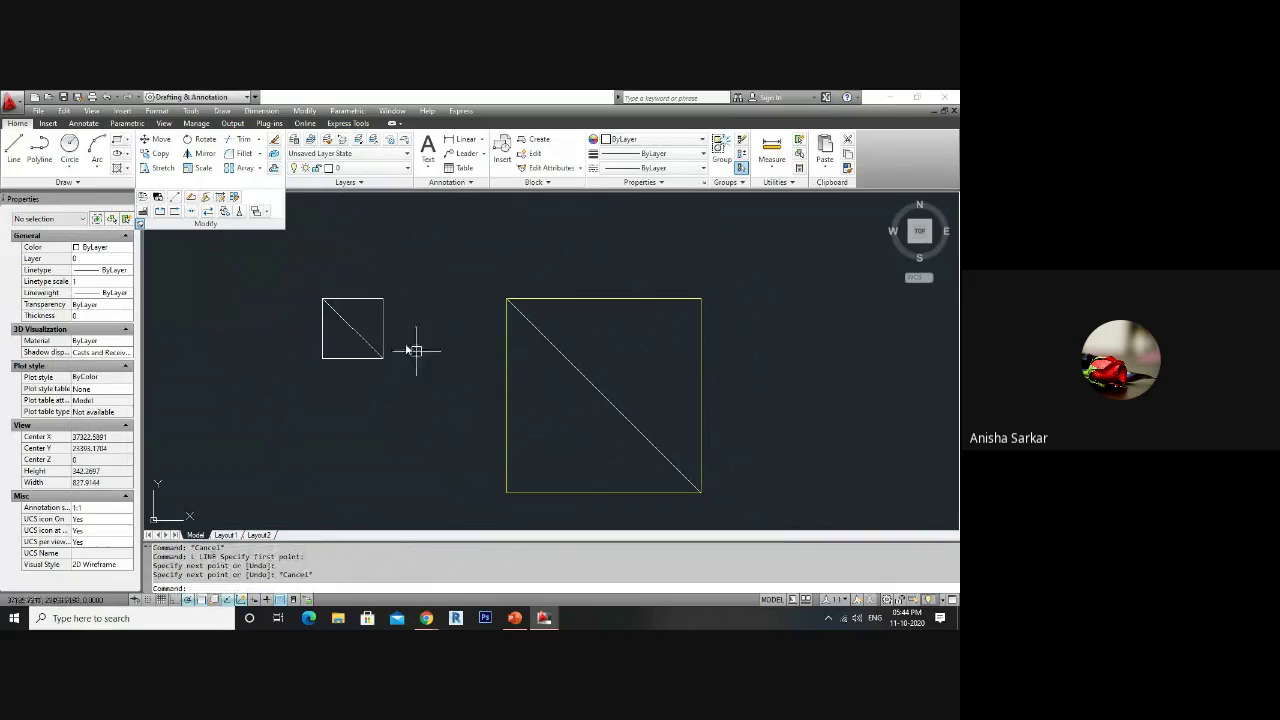
# - Move the small square and its diagonal by the diagonal's midpoint onto the midpoint of the large square's diagonal
pyautogui.click(417, 277)
pyautogui.click(307, 392)
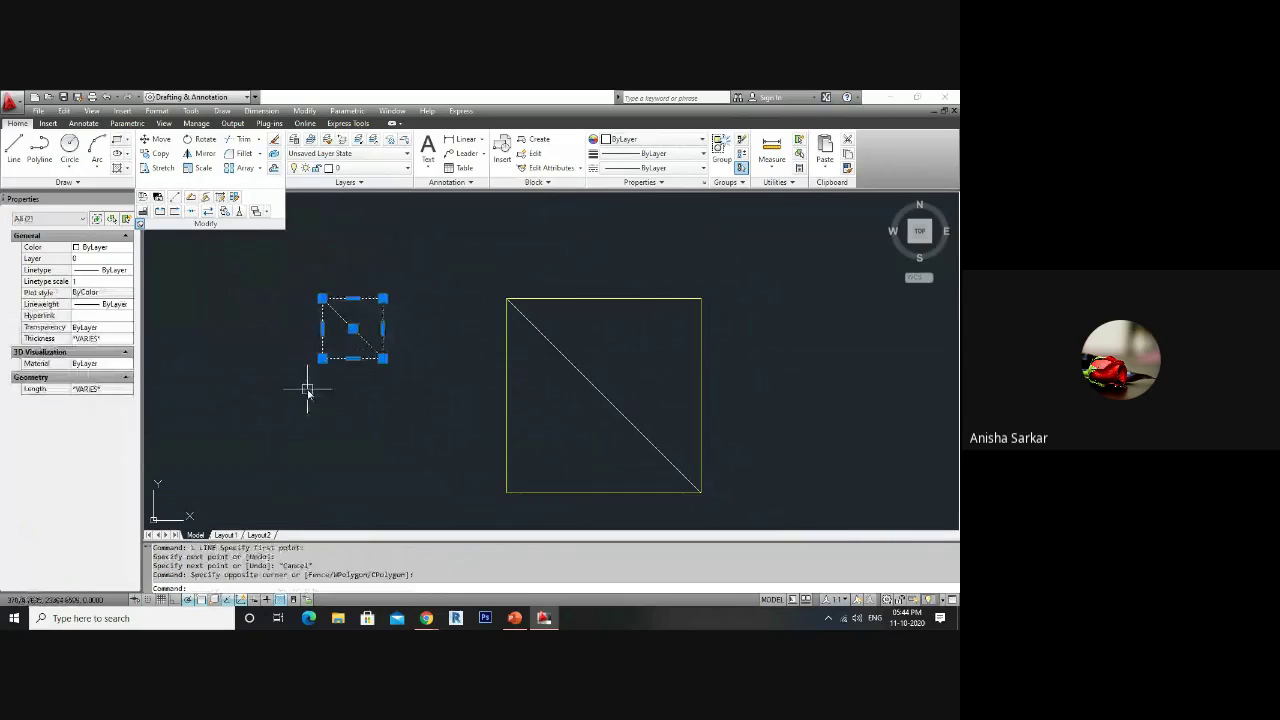
pyautogui.write('m')
pyautogui.press('Return')
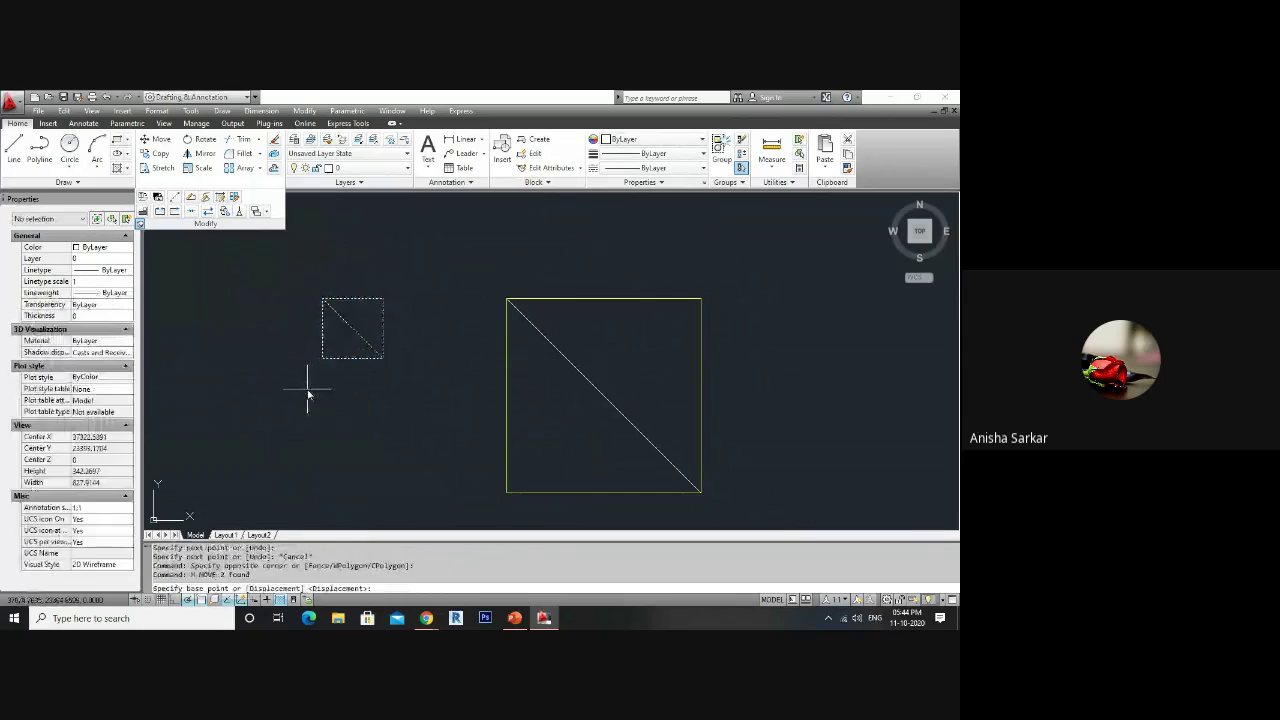
pyautogui.click(353, 330)
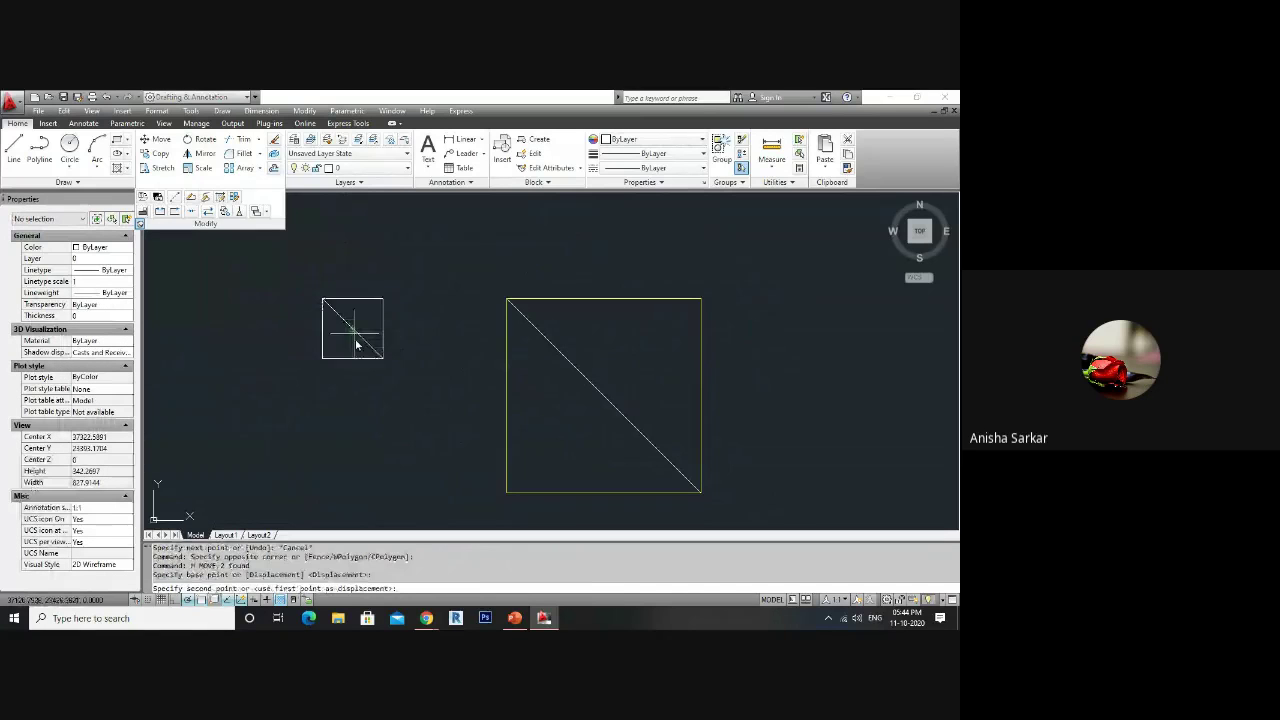
pyautogui.click(604, 395)
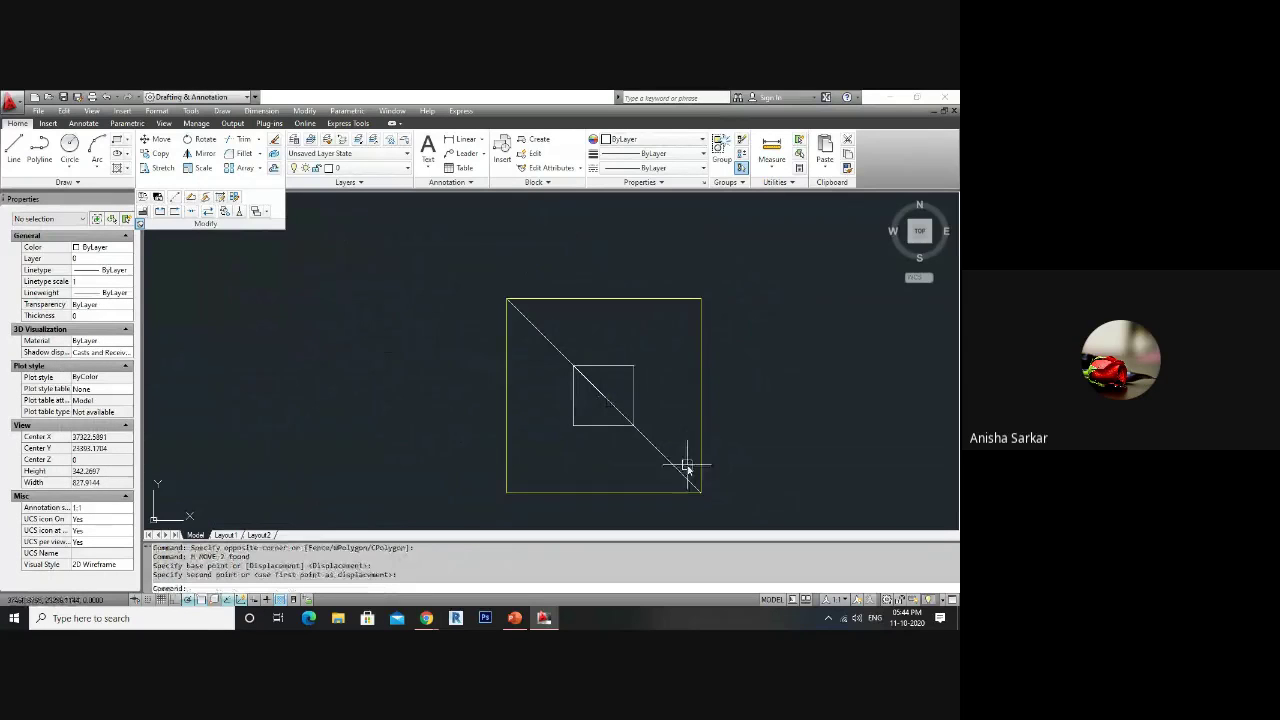
# - Delete the diagonal lines of the small and large squares
pyautogui.click(610, 384)
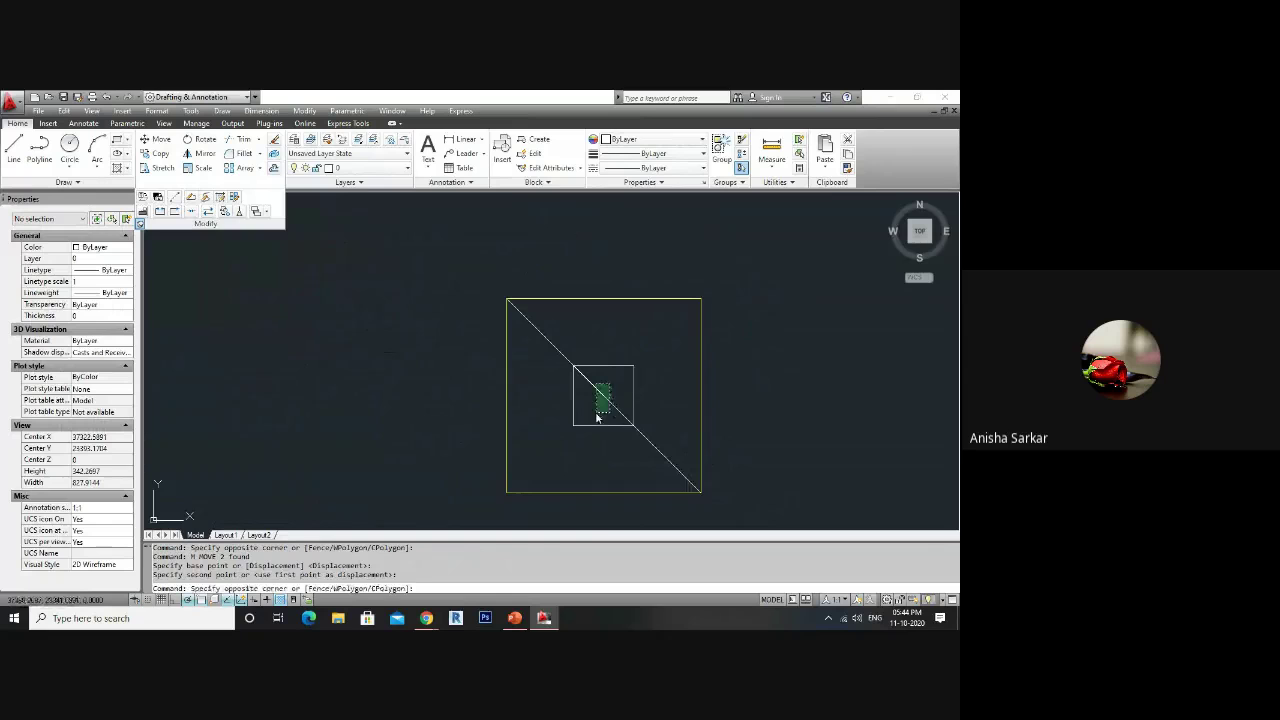
pyautogui.click(597, 416)
pyautogui.press('Delete')
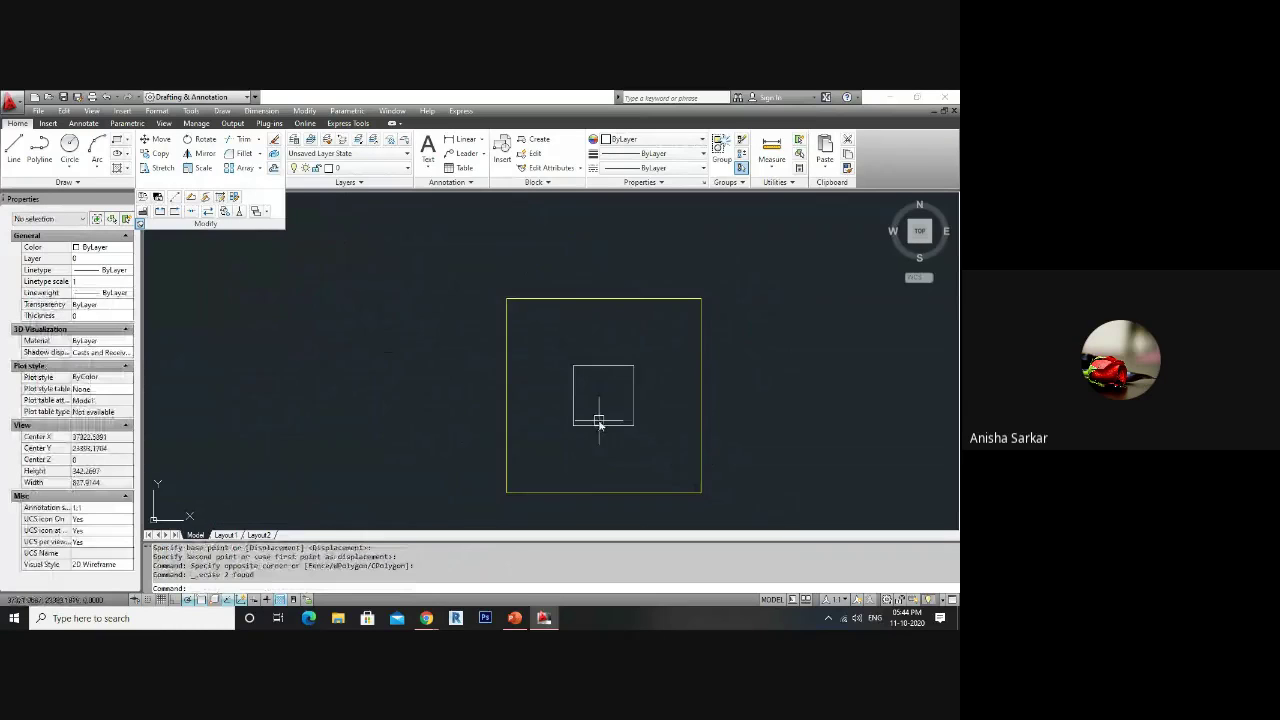
# - Move the small square out to the left side of the large square, and move it back by eye to about the large square's centre
pyautogui.click(656, 392)
pyautogui.click(624, 405)
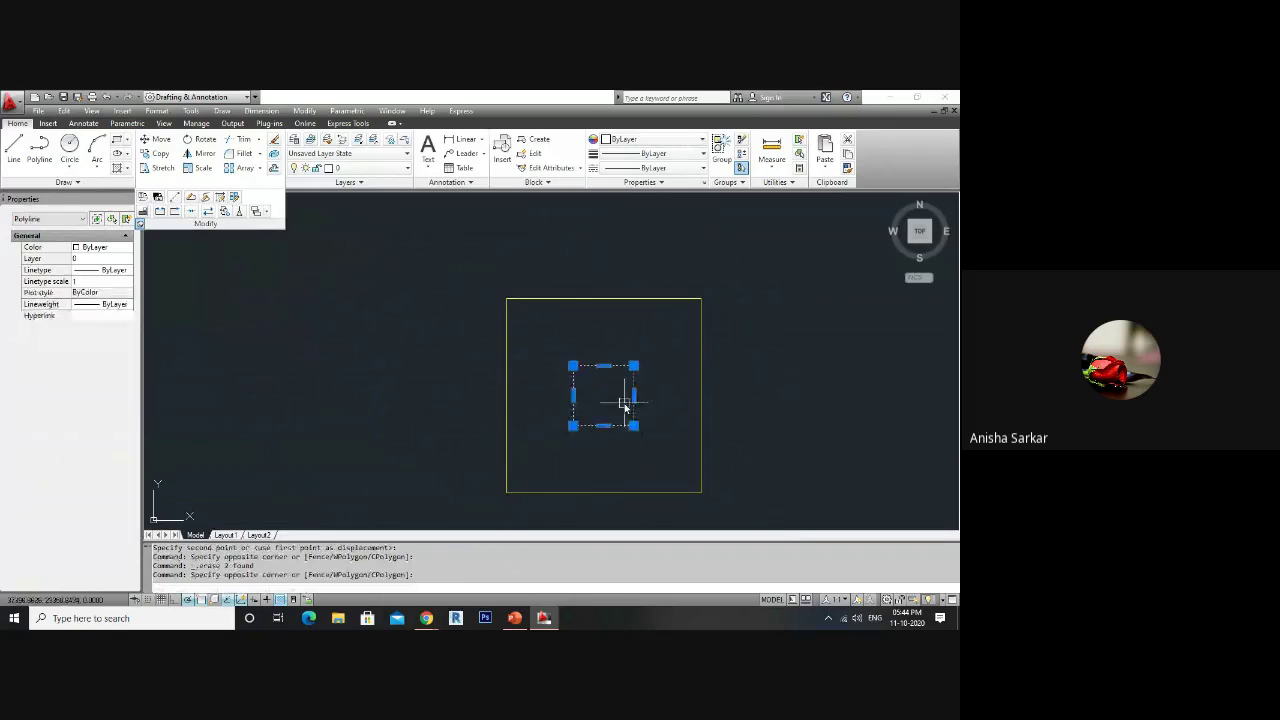
pyautogui.write('m')
pyautogui.press('Return')
pyautogui.click(617, 405)
pyautogui.click(391, 330)
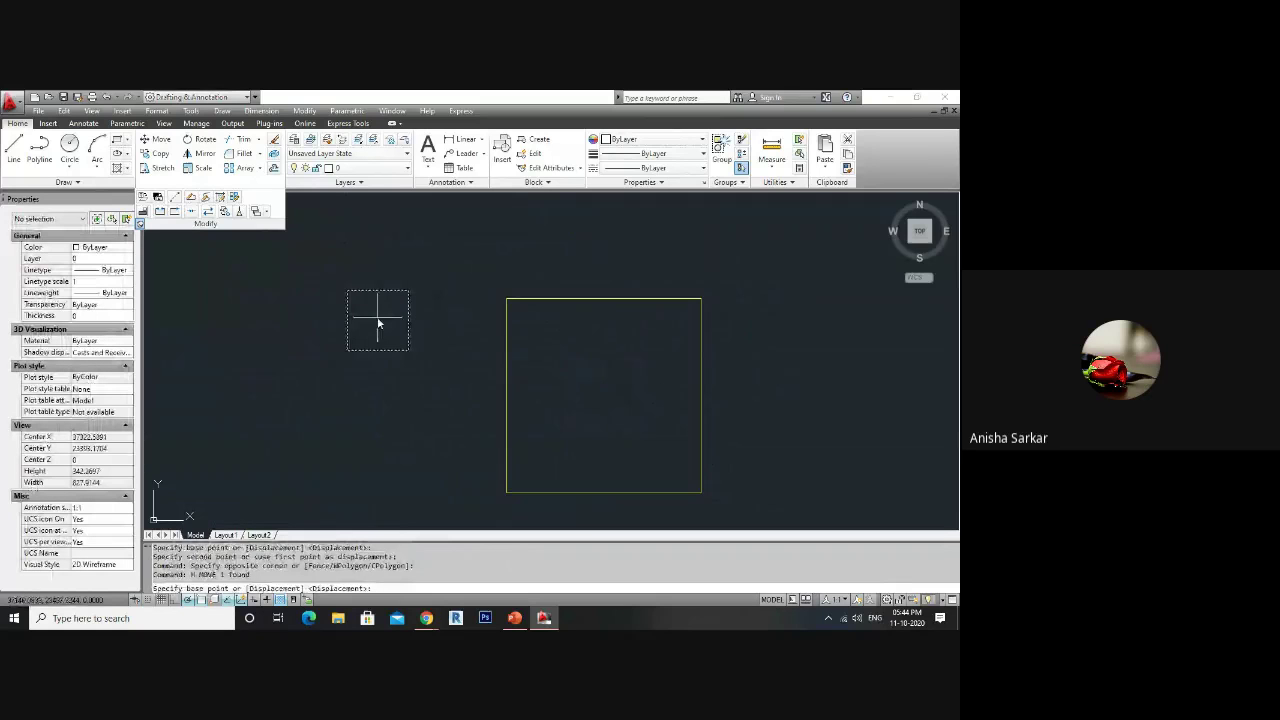
pyautogui.click(378, 320)
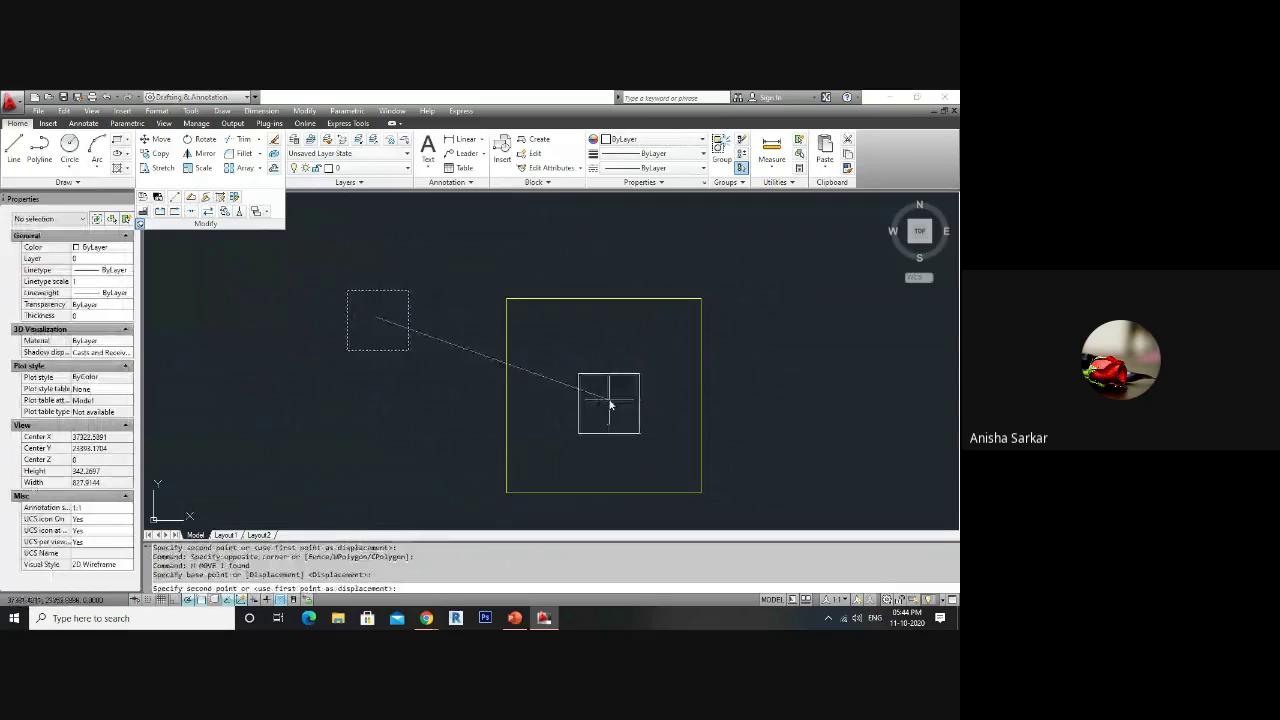
pyautogui.click(605, 396)
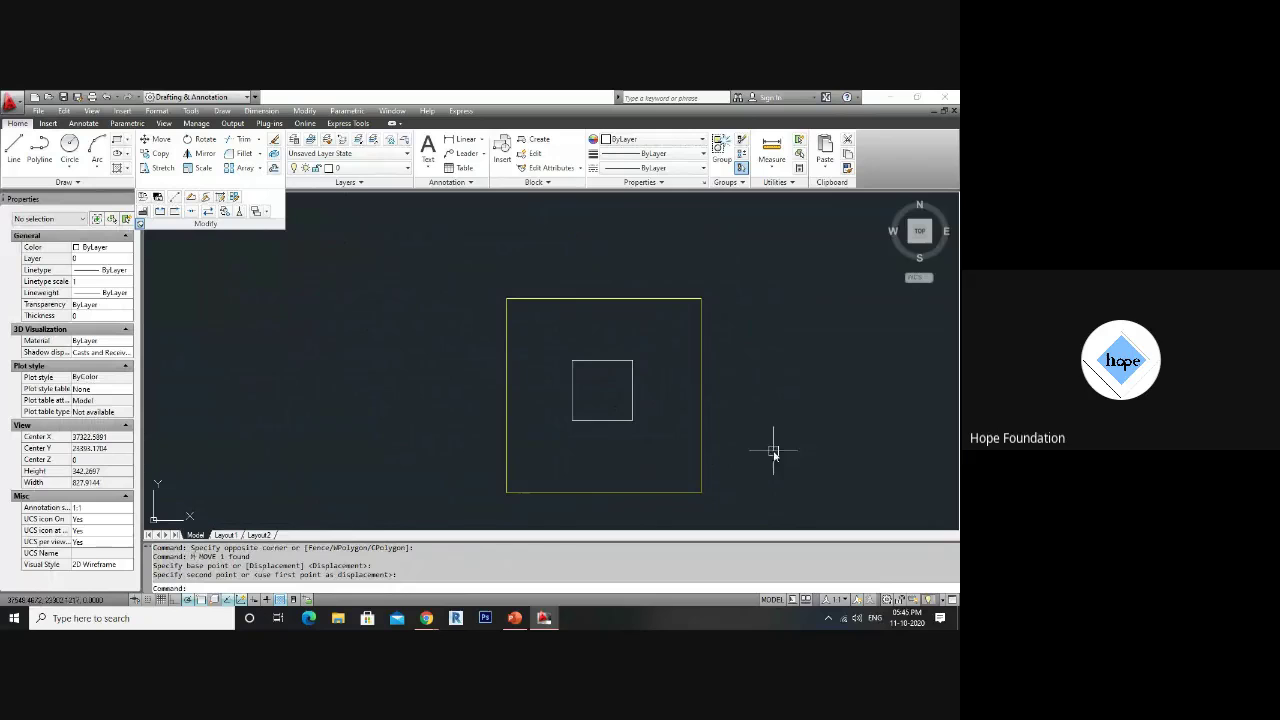
# - Move the small square out of the large square to a free spot on its left side
pyautogui.click(652, 442)
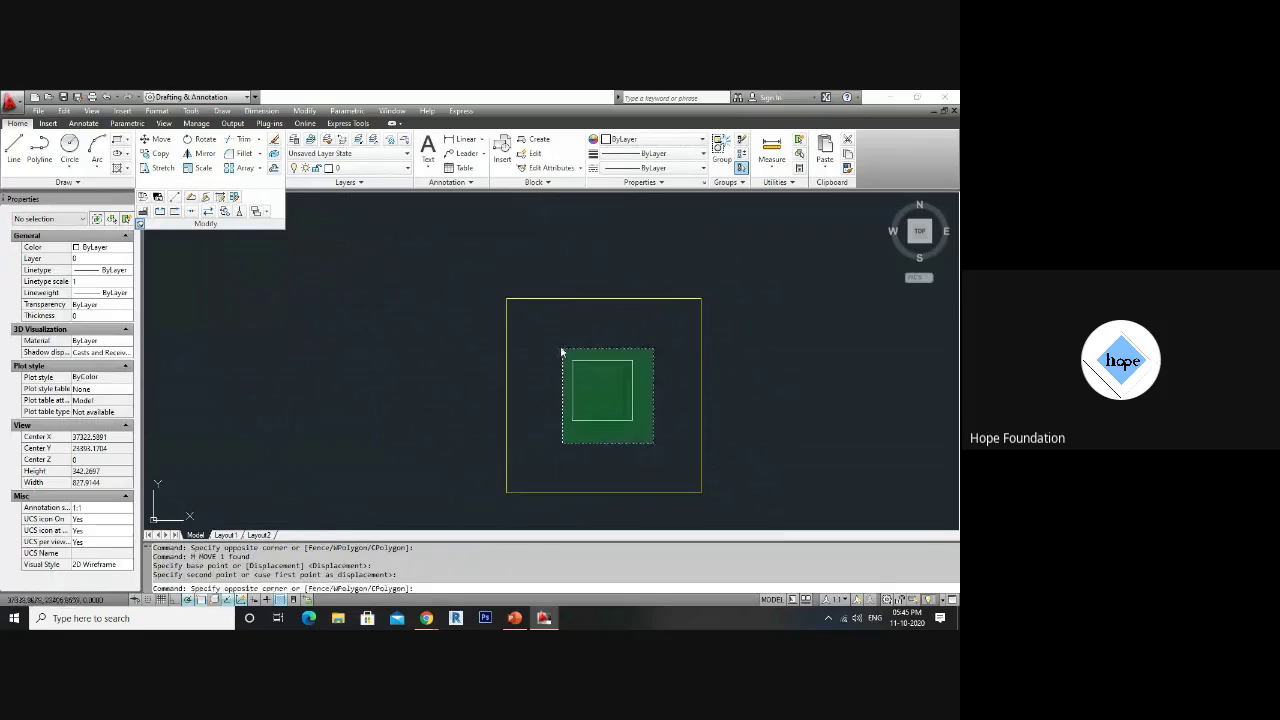
pyautogui.click(561, 352)
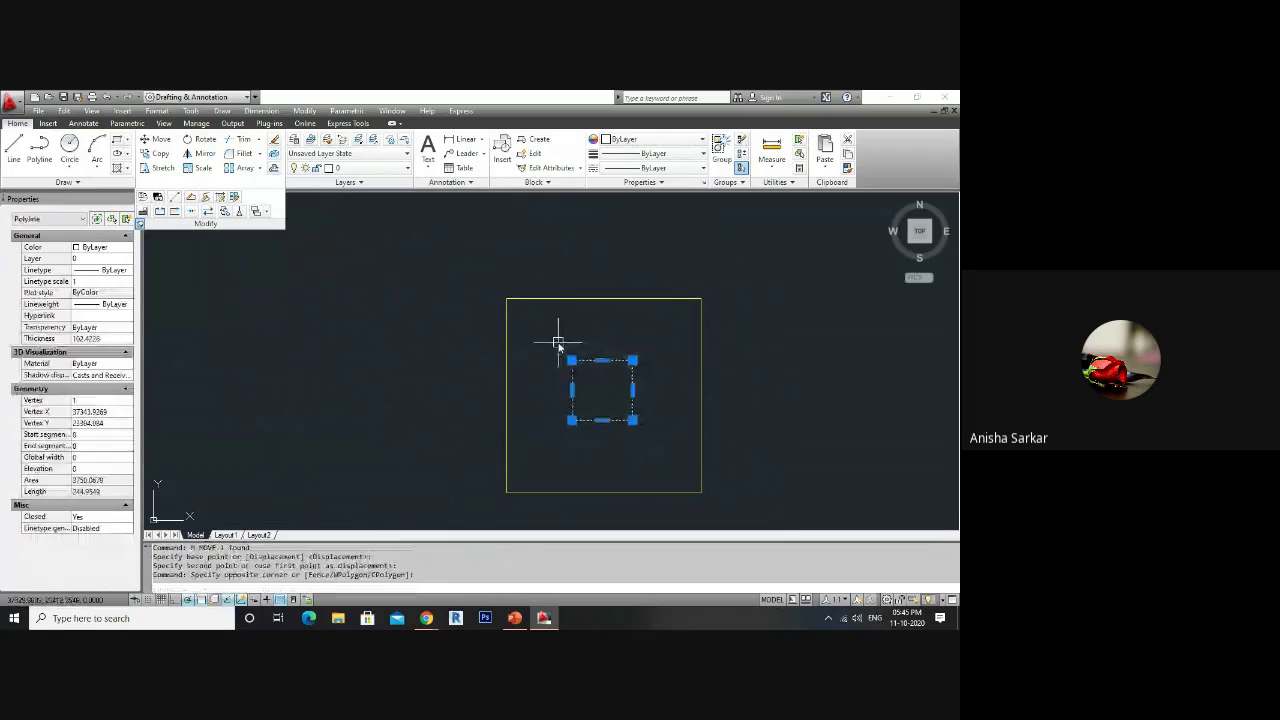
pyautogui.press('m')
pyautogui.press('Return')
pyautogui.click(558, 343)
pyautogui.click(343, 280)
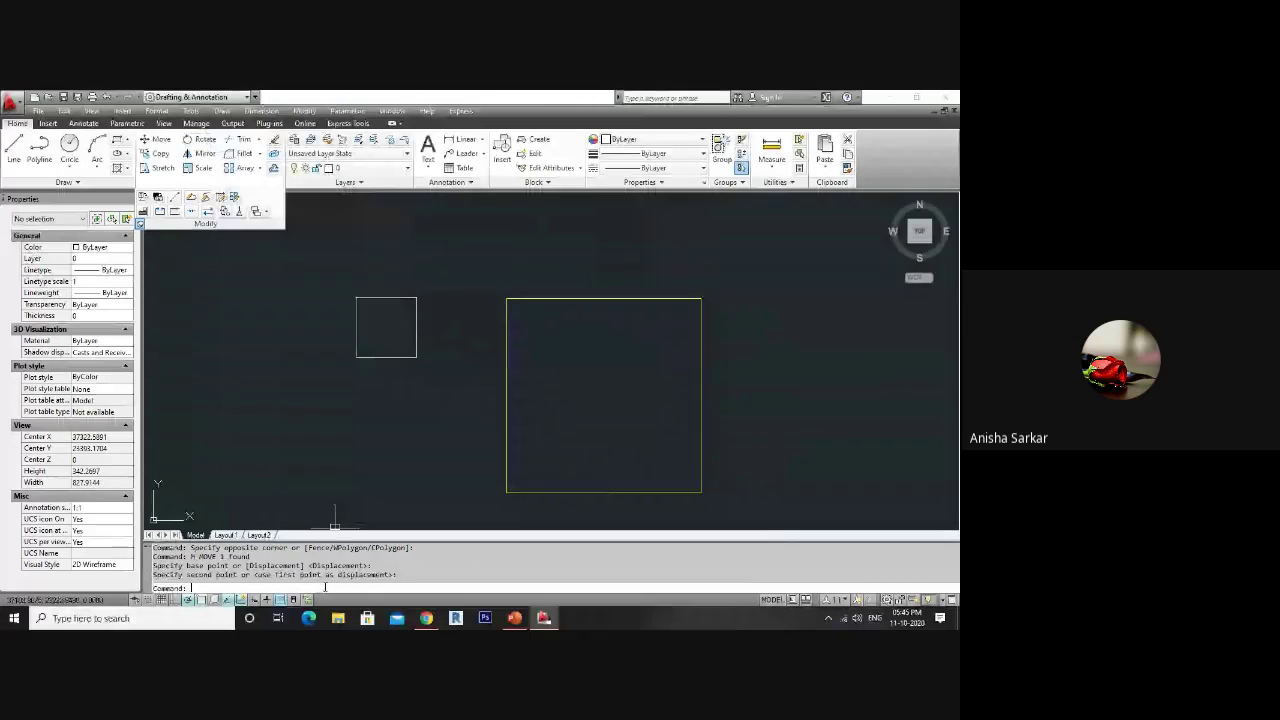
# - Rotate the small square by 45 degrees about its lower-left corner
pyautogui.write('RO')
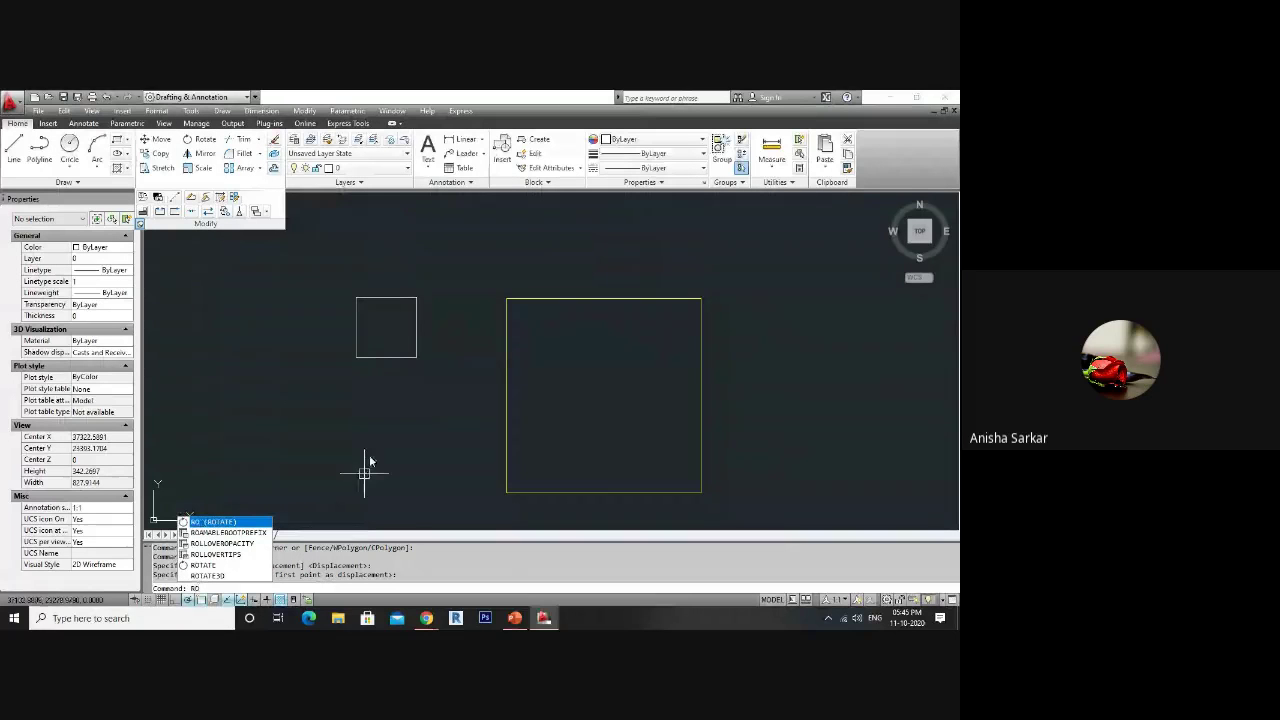
pyautogui.press('Return')
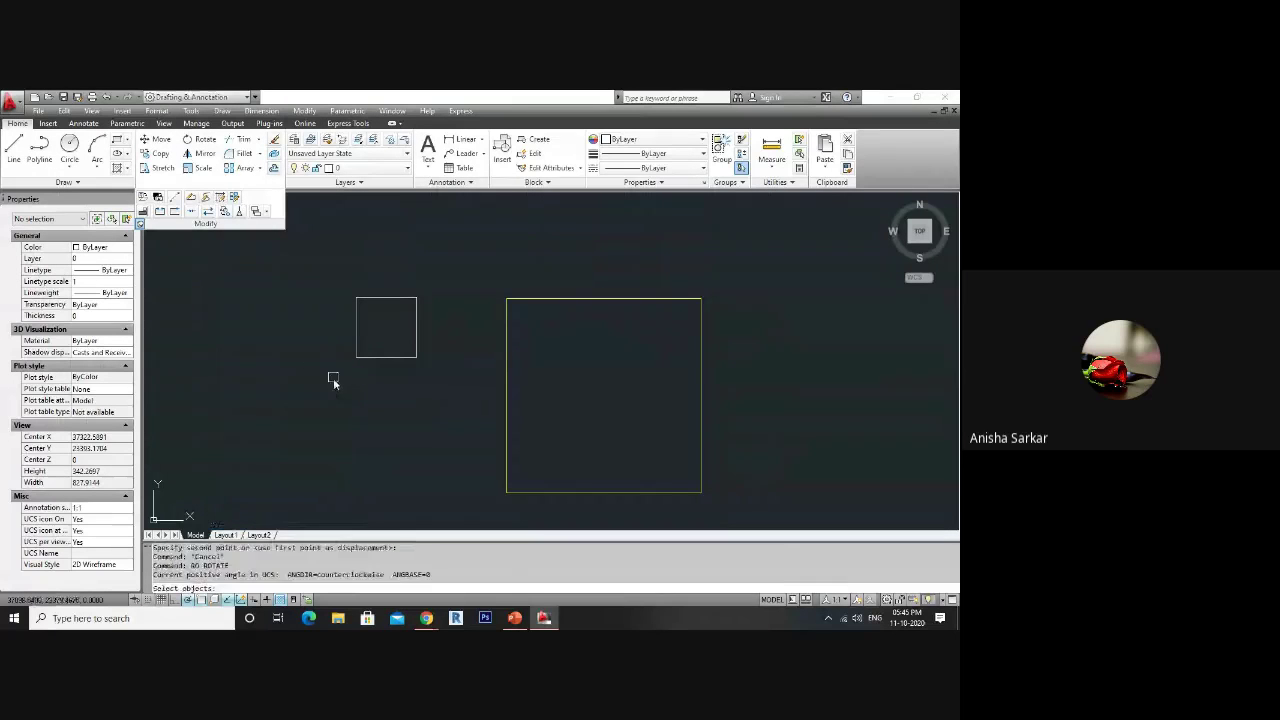
pyautogui.click(436, 289)
pyautogui.click(354, 378)
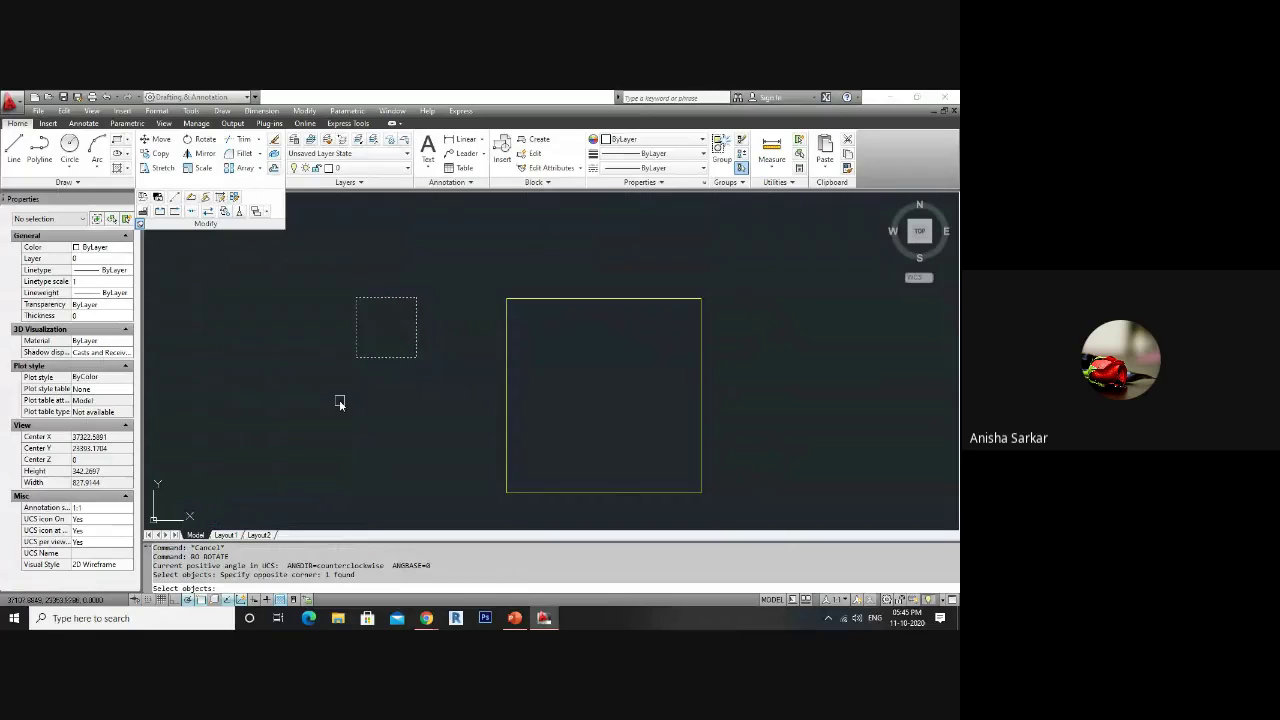
pyautogui.press('Return')
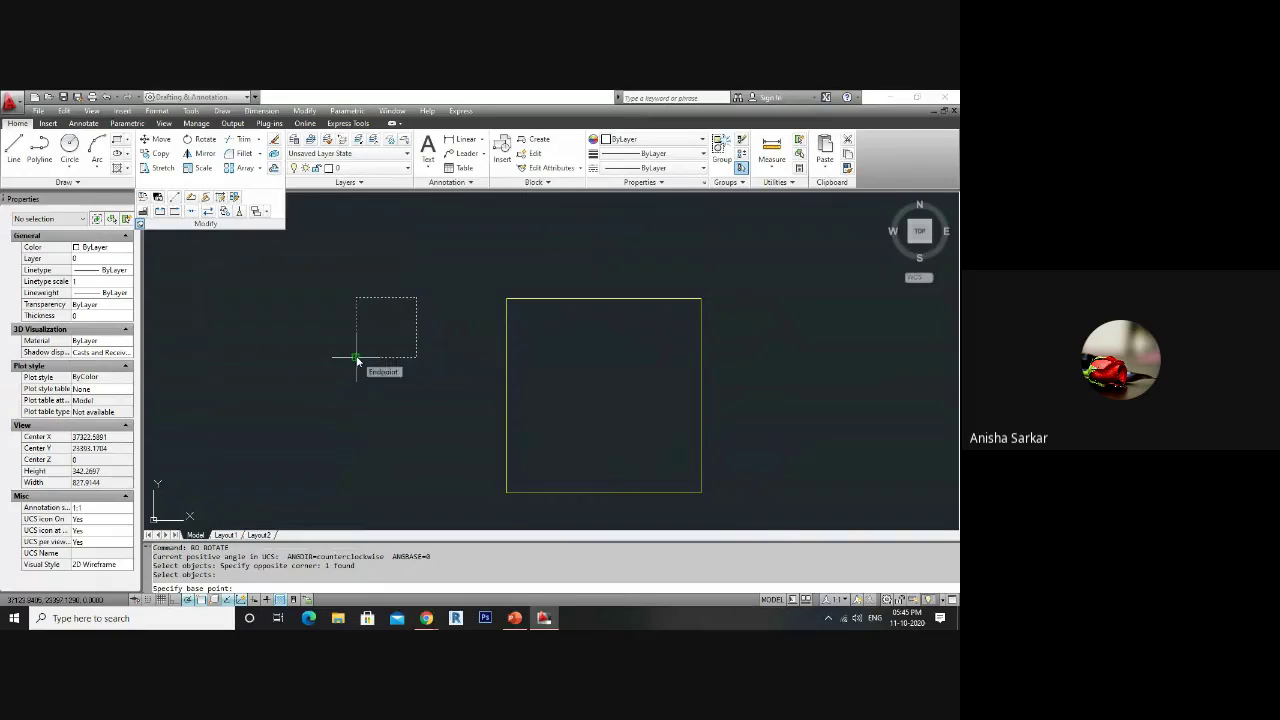
pyautogui.click(356, 357)
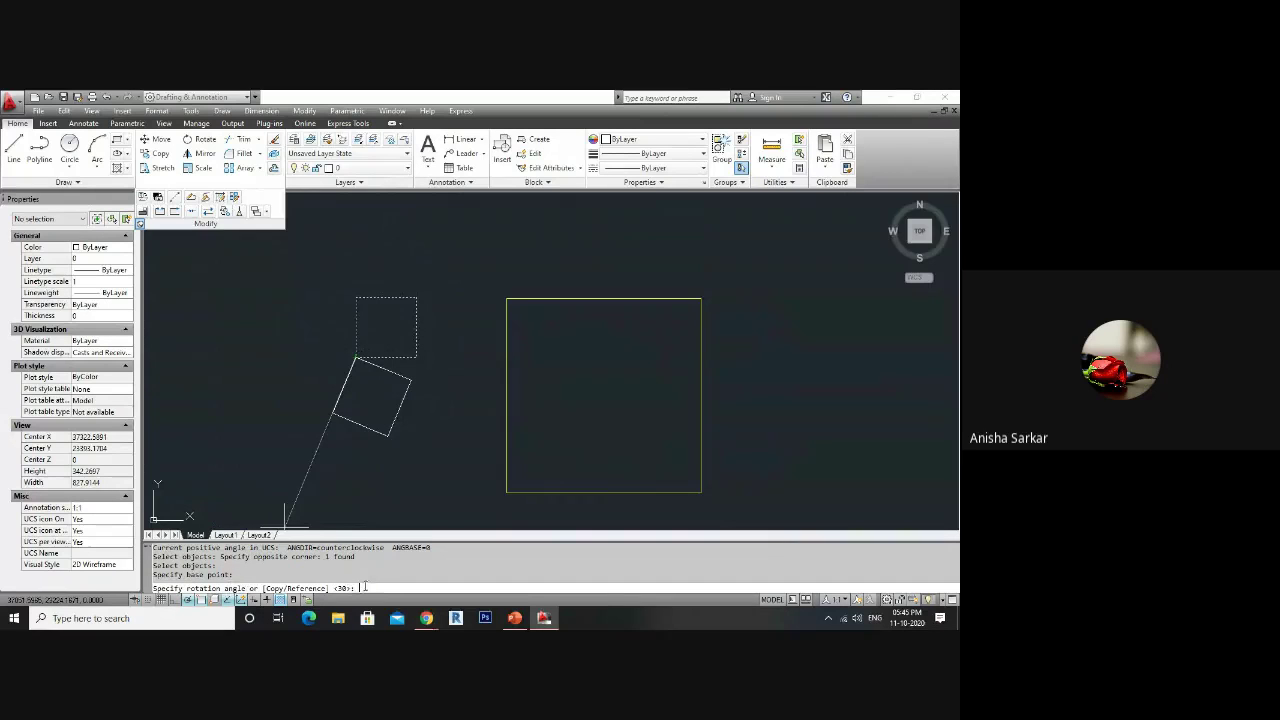
pyautogui.press('Return')
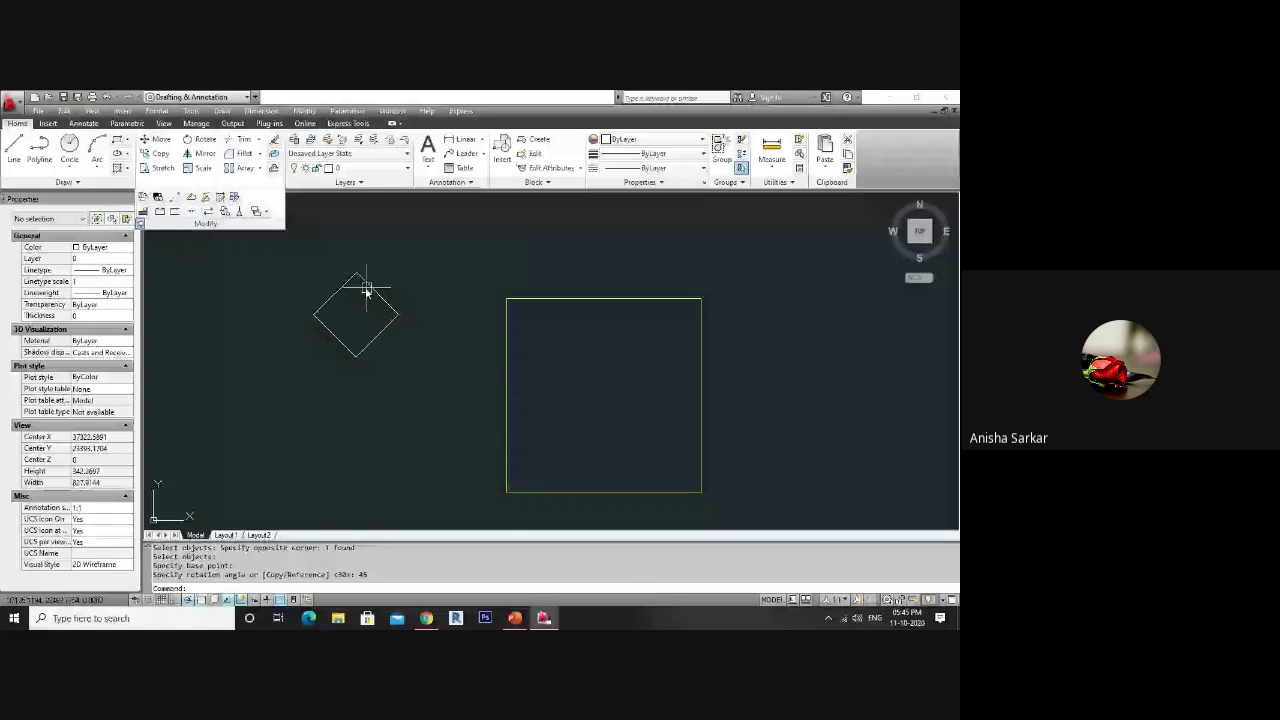
pyautogui.write('l')
pyautogui.press('Return')
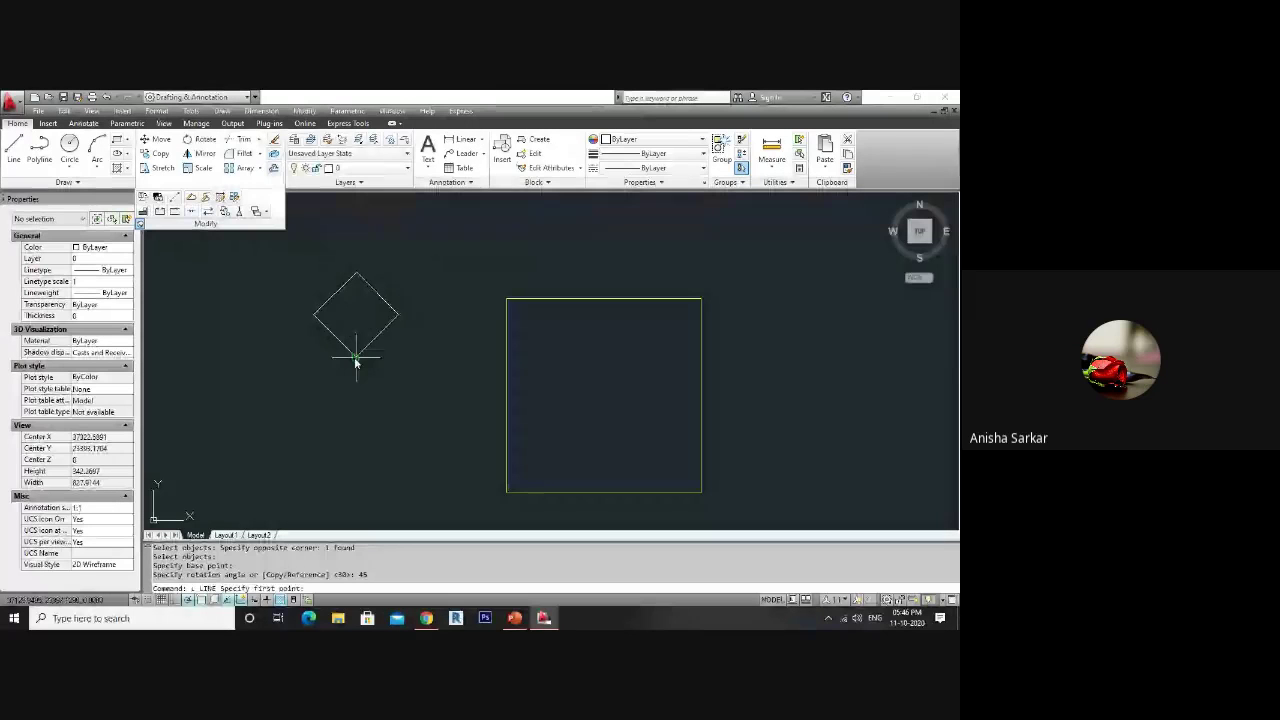
pyautogui.press('Escape')
# - Draw a horizontal construction line through the bottom corner of the rotated small square
pyautogui.write('xl')
pyautogui.press('Return')
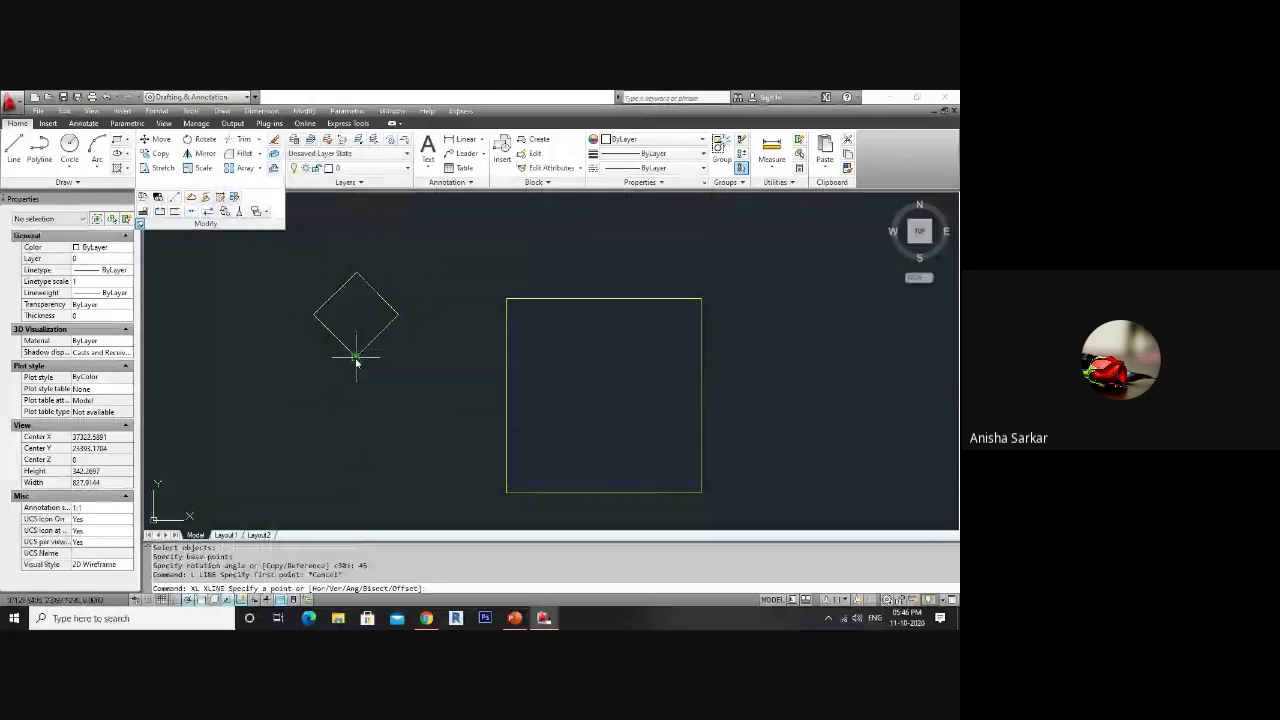
pyautogui.write('h')
pyautogui.press('Return')
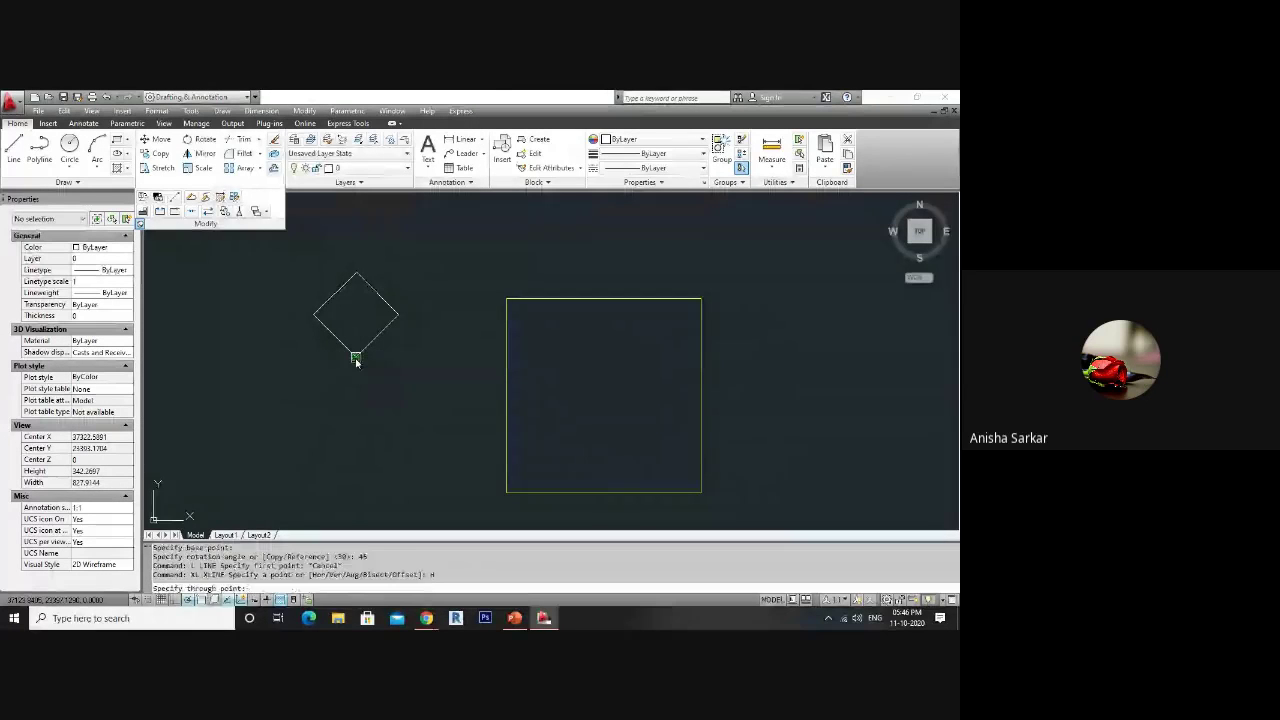
pyautogui.click(356, 359)
pyautogui.press('Escape')
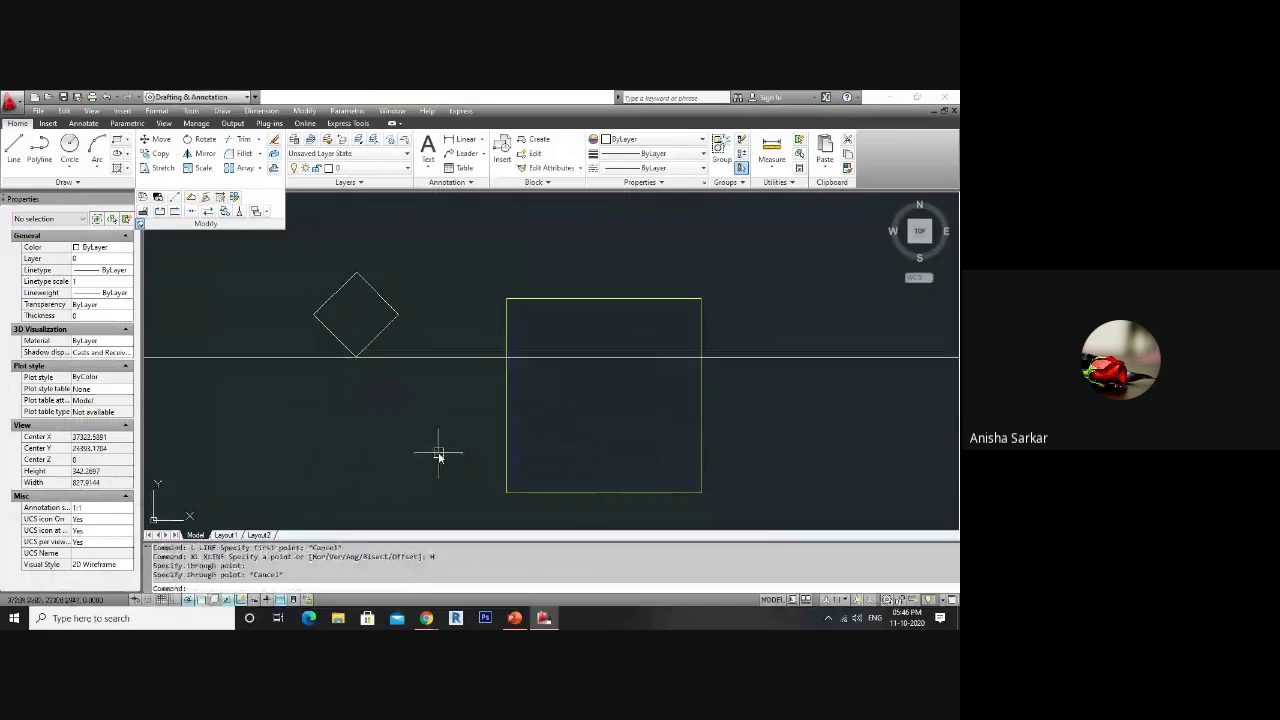
# - Try to add an angular dimension between the rotated square's lower-right edge and the horizontal construction line, and delete the construction line
pyautogui.write('da')
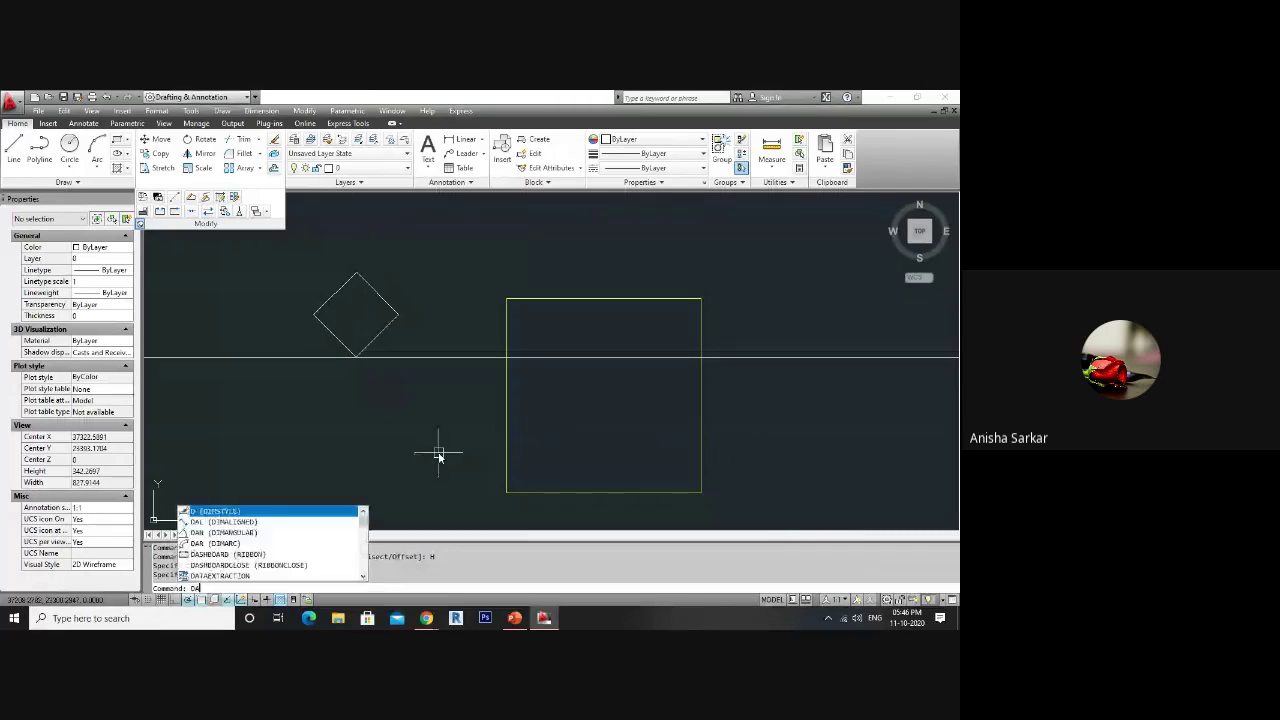
pyautogui.write('n')
pyautogui.press('Return')
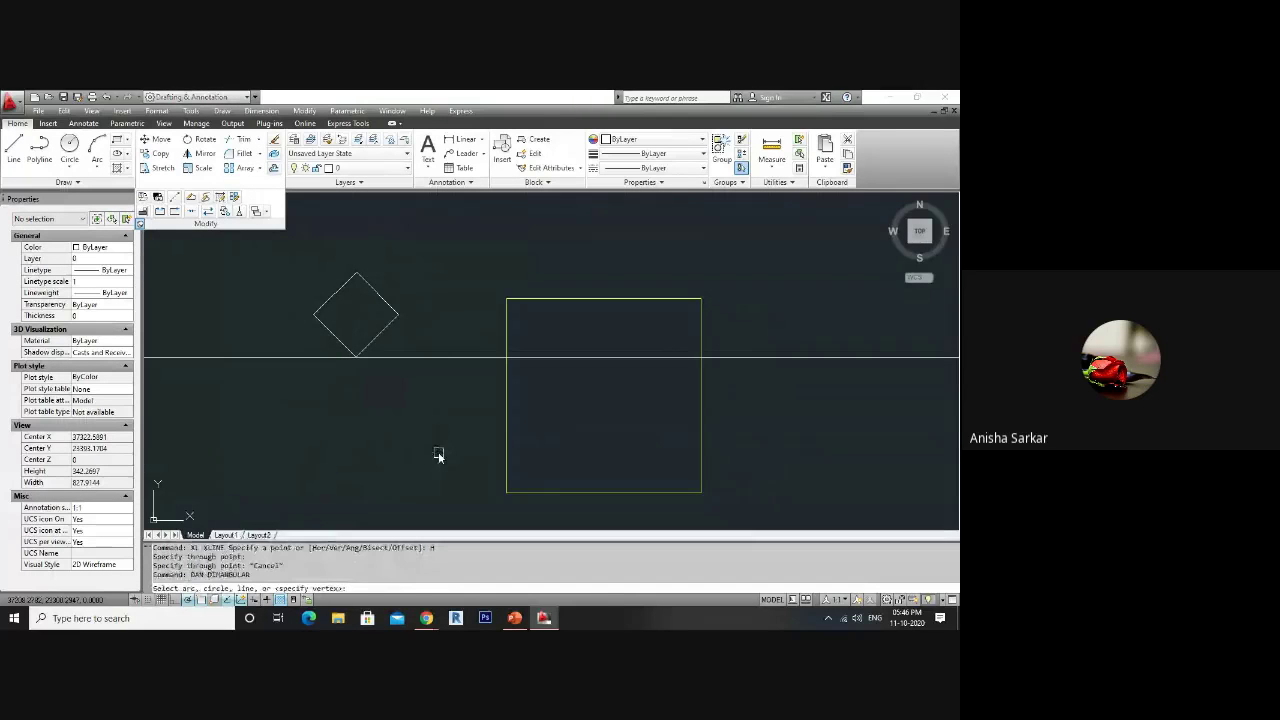
pyautogui.click(385, 331)
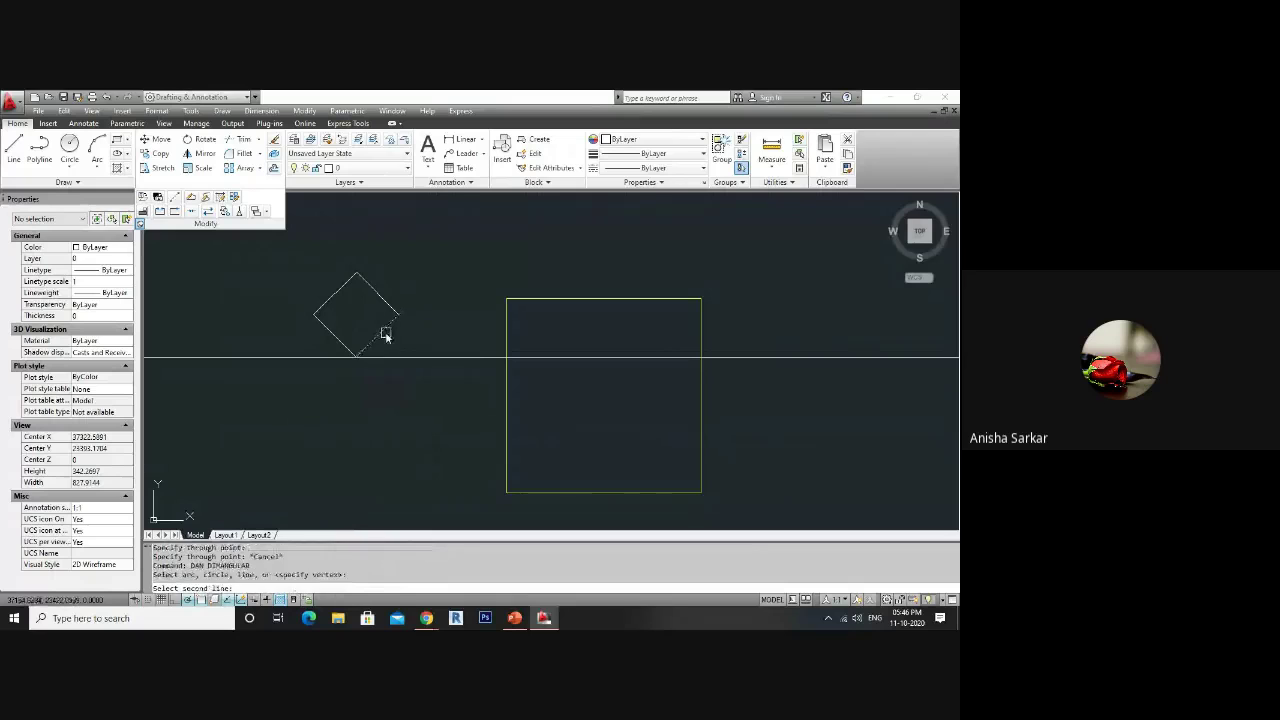
pyautogui.click(391, 356)
pyautogui.scroll(3, 389, 354)
pyautogui.press('Escape')
pyautogui.press('Escape')
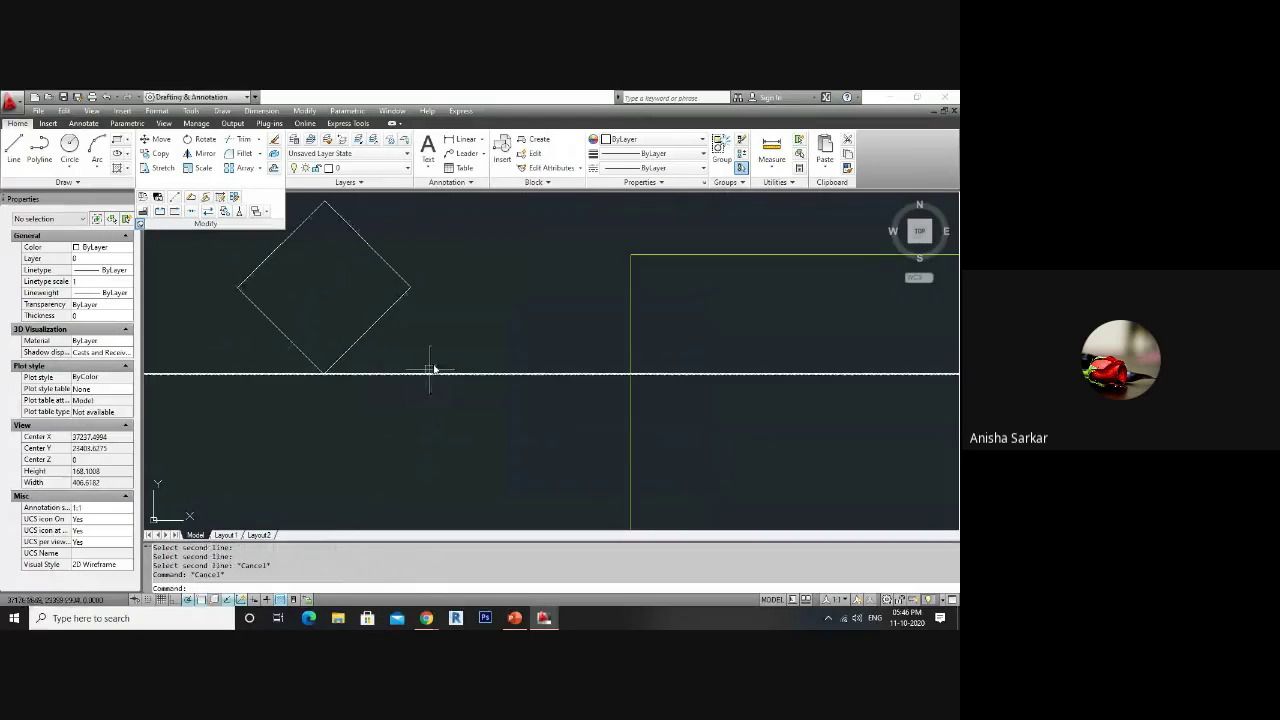
pyautogui.click(434, 370)
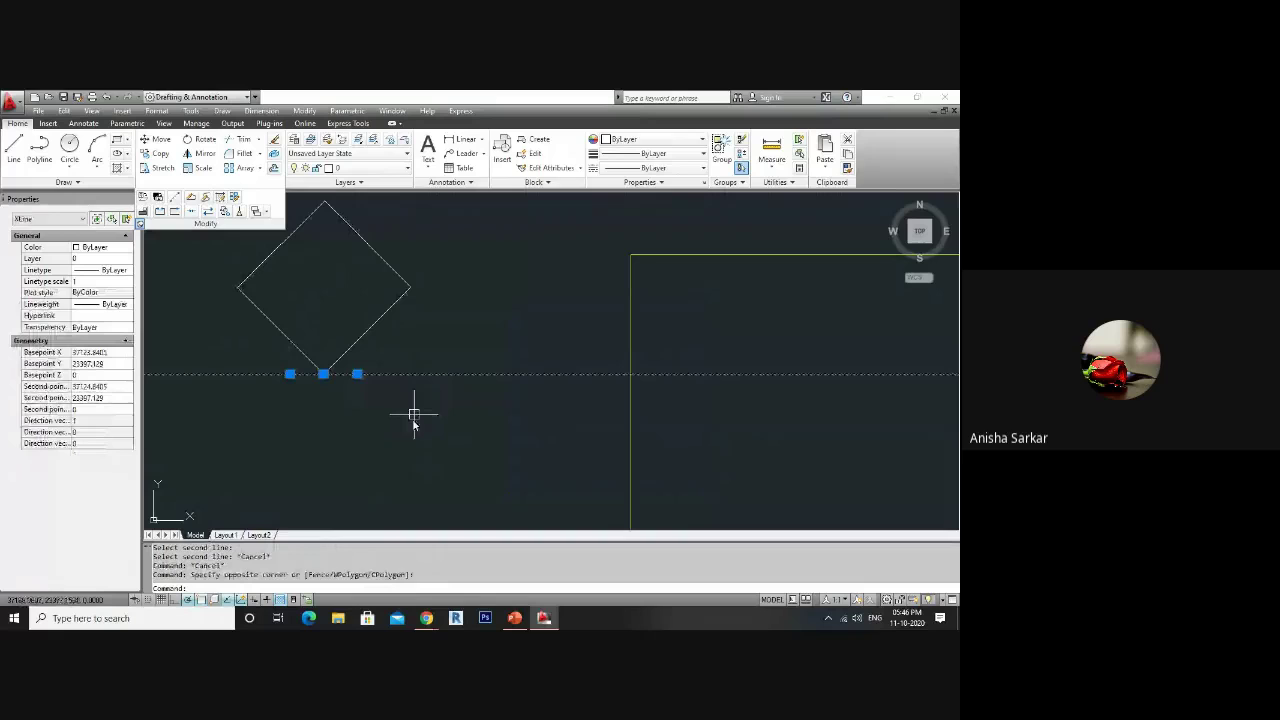
pyautogui.press('Delete')
pyautogui.write('l')
pyautogui.press('Return')
pyautogui.click(323, 374)
pyautogui.press('Escape')
# - Draw a new horizontal construction line through the rotated square's bottom corner
pyautogui.write('xl')
pyautogui.press('Return')
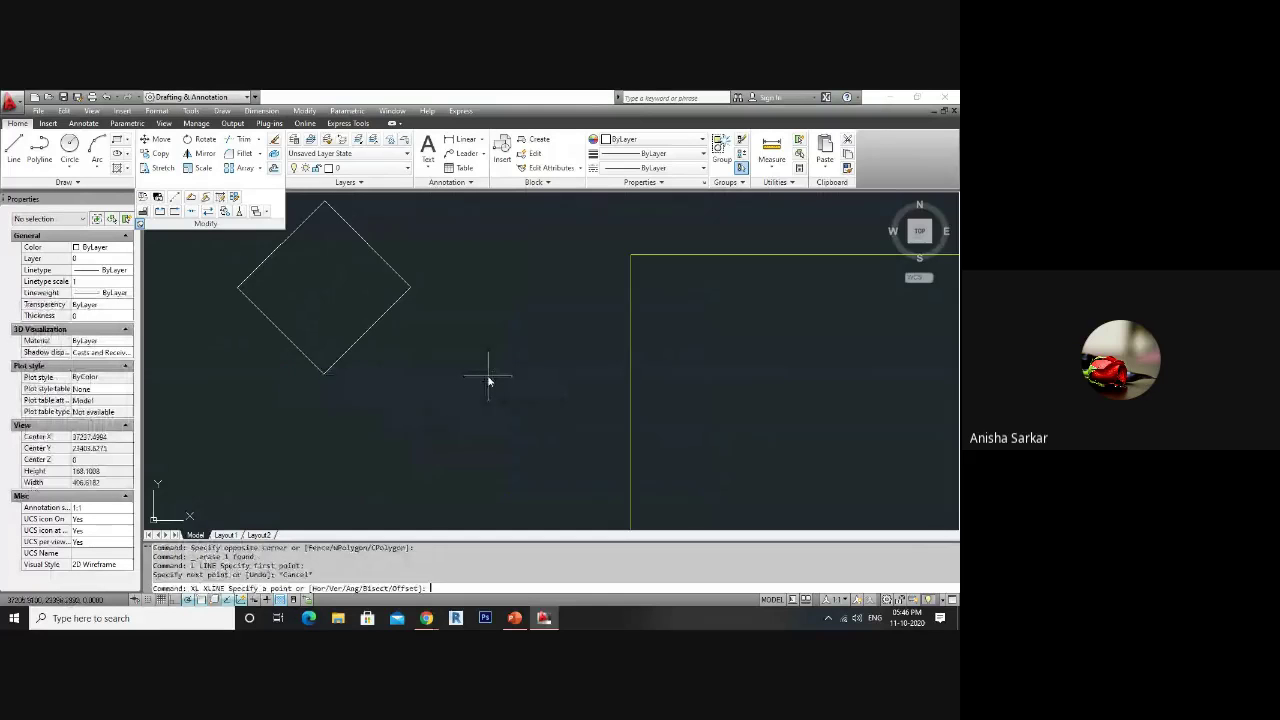
pyautogui.write('h')
pyautogui.press('Return')
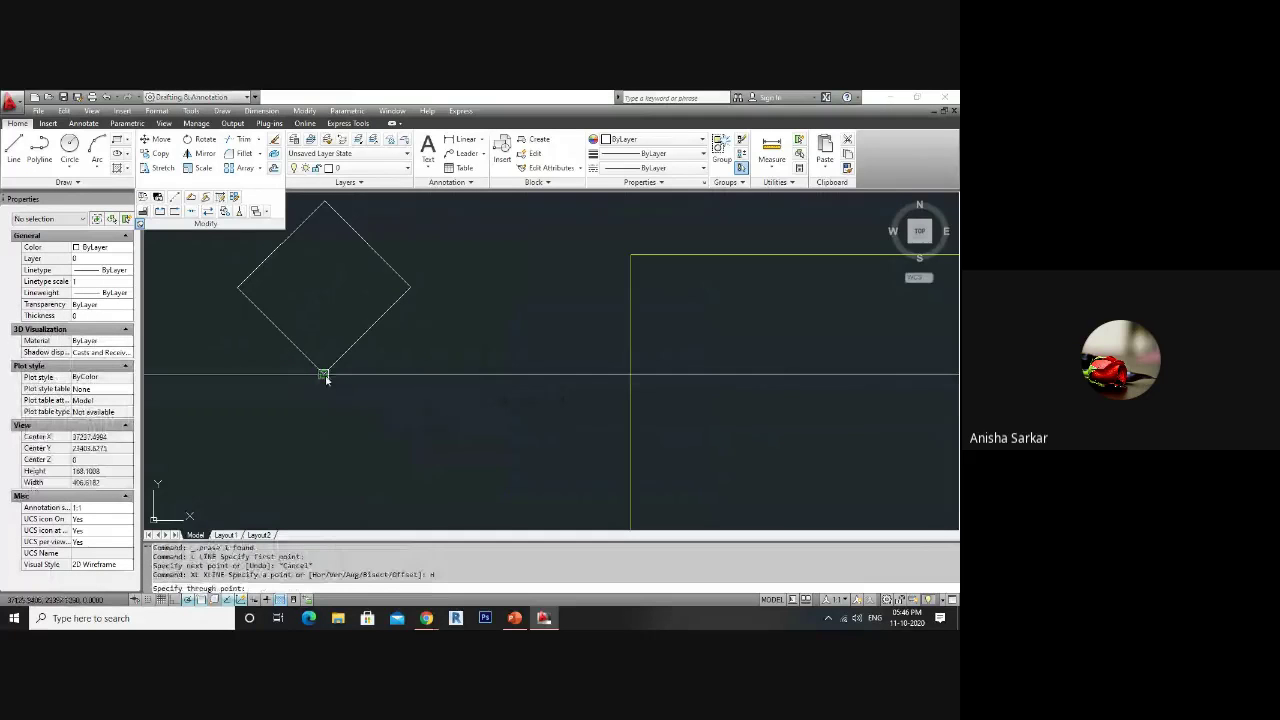
pyautogui.click(324, 375)
pyautogui.press('Escape')
# - Try again to dimension the angle between the square's lower-right edge and the construction line, and delete the construction line
pyautogui.write('DAN')
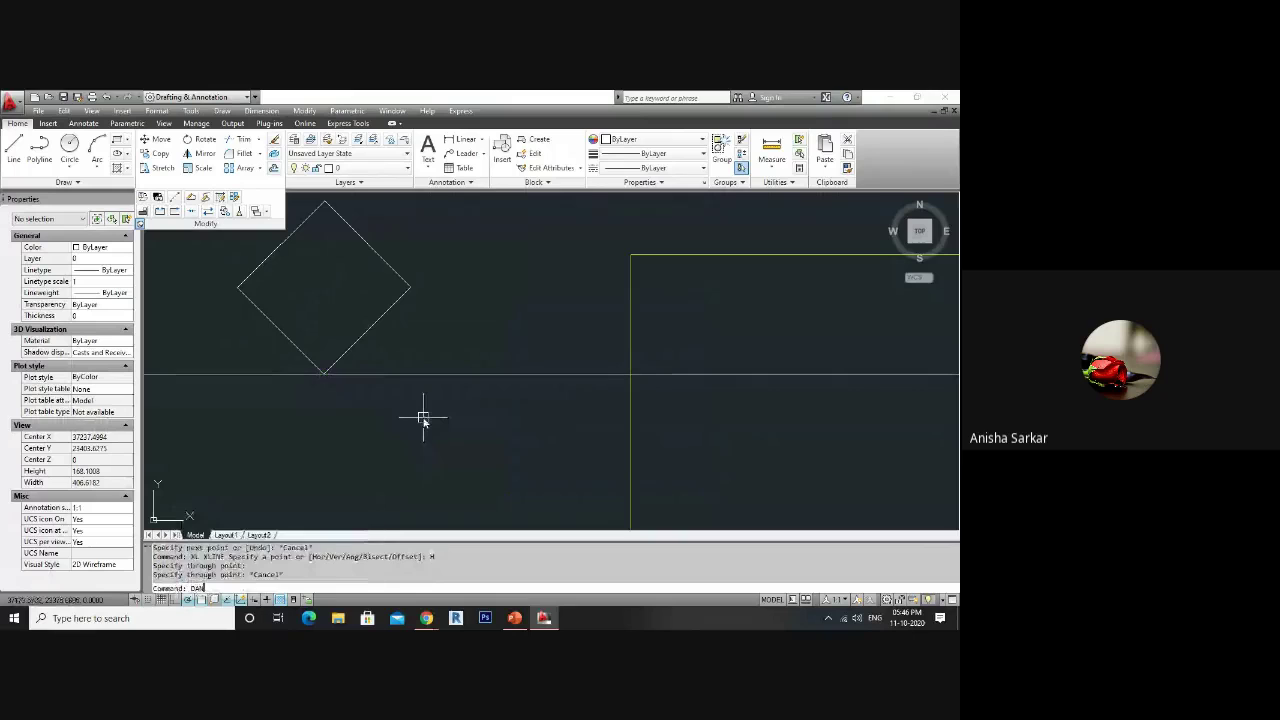
pyautogui.press('Return')
pyautogui.click(357, 341)
pyautogui.click(383, 371)
pyautogui.click(389, 356)
pyautogui.press('Escape')
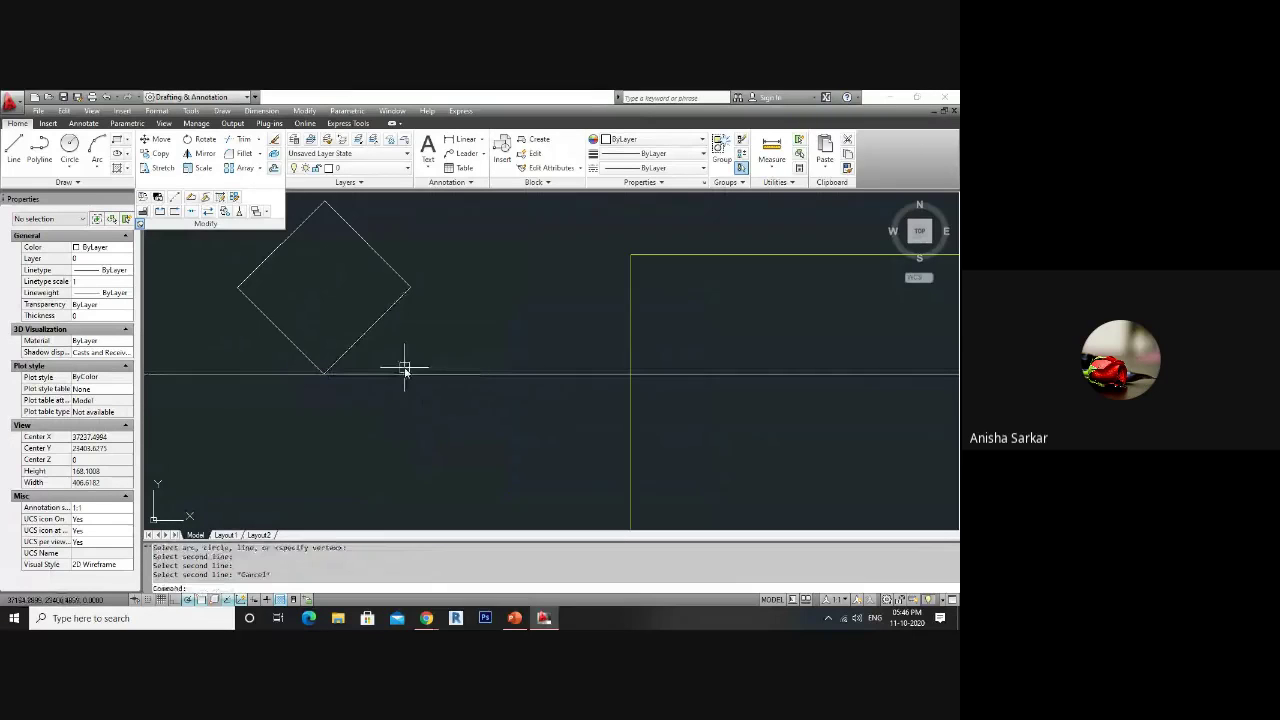
pyautogui.moveTo(403, 366); pyautogui.dragTo(396, 407)
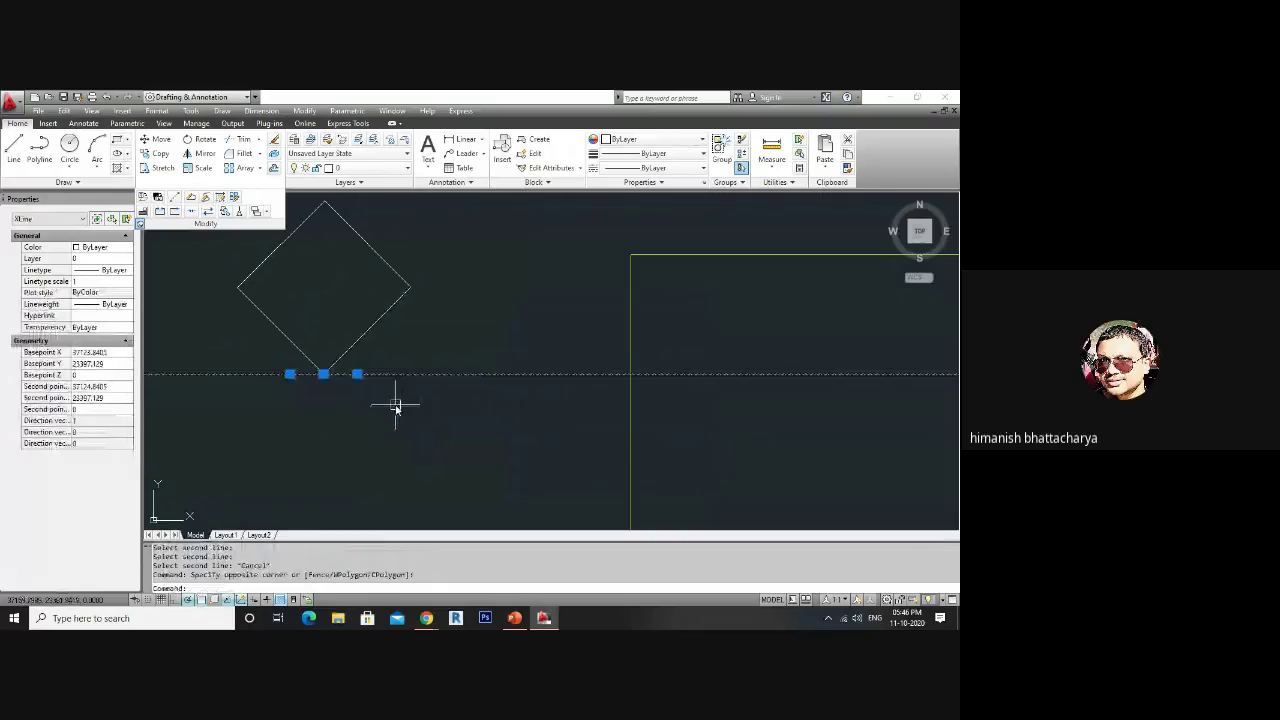
pyautogui.press('Delete')
# - Draw a horizontal line from the rotated square's bottom corner to the right, ending short of the large square
pyautogui.write('L')
pyautogui.press('Return')
pyautogui.click(323, 375)
pyautogui.click(553, 375)
pyautogui.press('Escape')
# - Add an angular dimension between the rotated square's lower-right edge and the horizontal line, placing its arc near the square's right corner
pyautogui.write('Da')
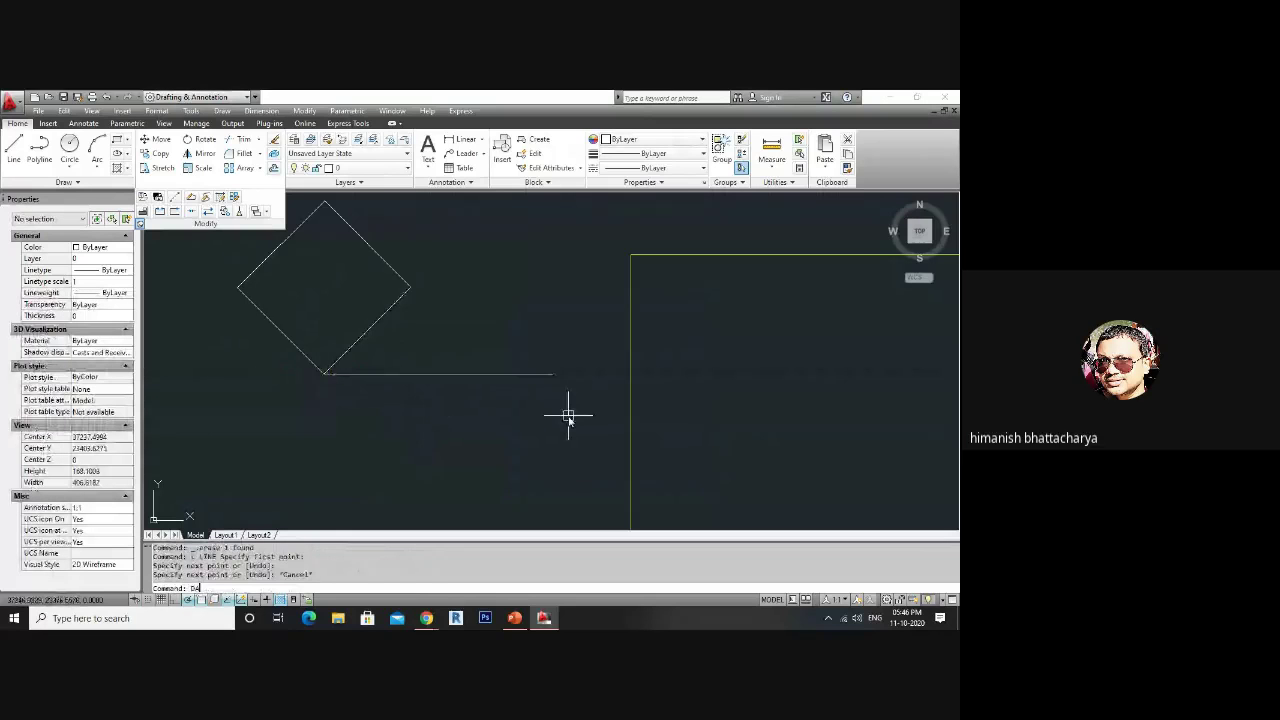
pyautogui.write('l')
pyautogui.press('Down')
pyautogui.press('Return')
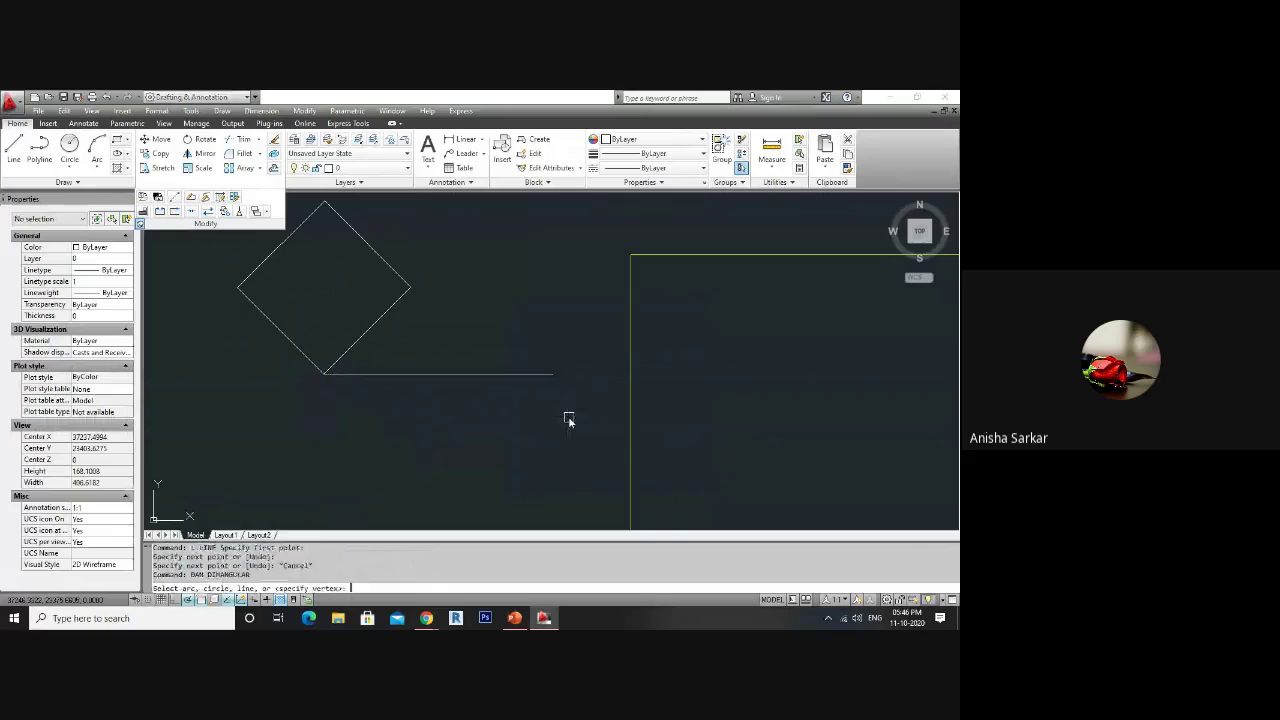
pyautogui.click(352, 346)
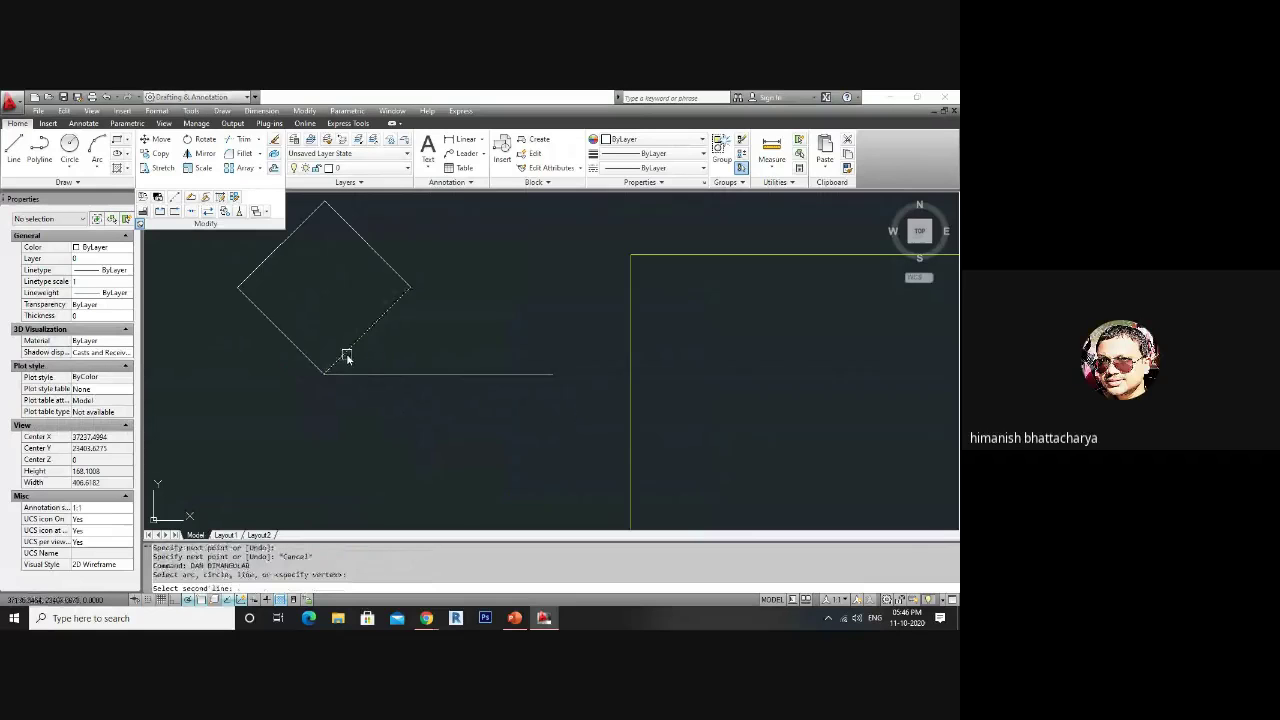
pyautogui.click(362, 373)
pyautogui.scroll(-2, 447, 387)
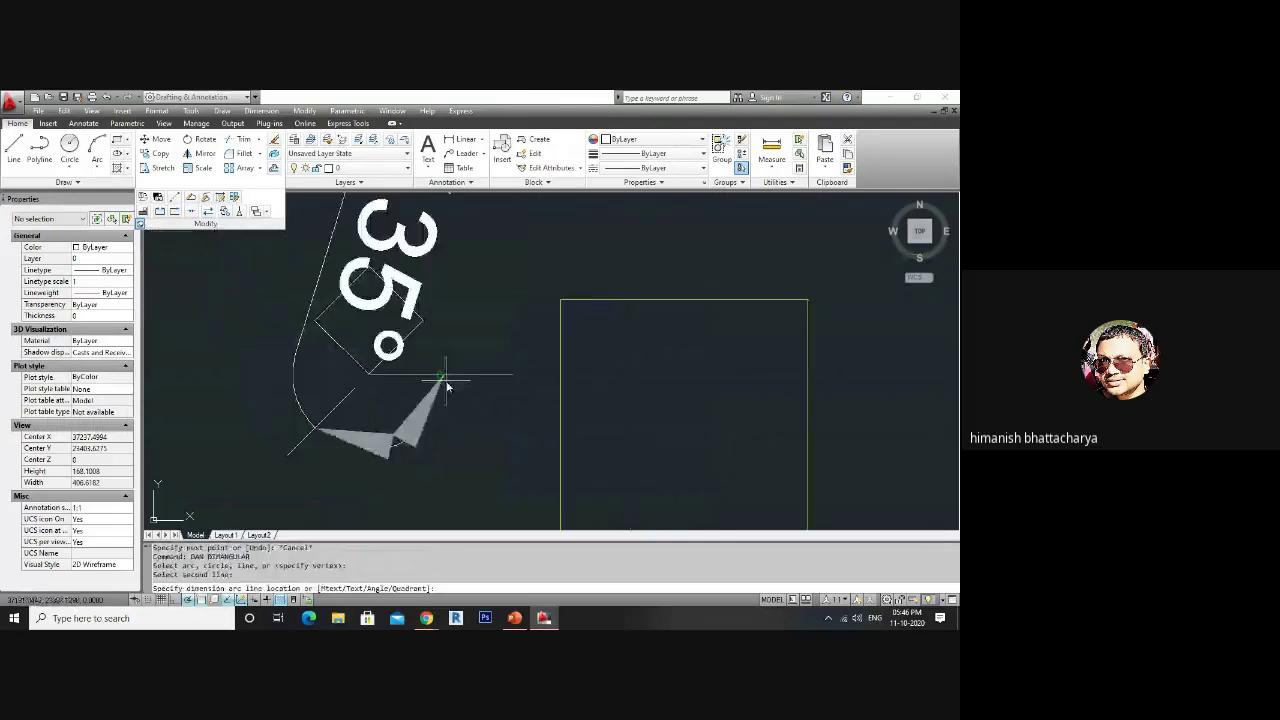
pyautogui.scroll(-2, 447, 387)
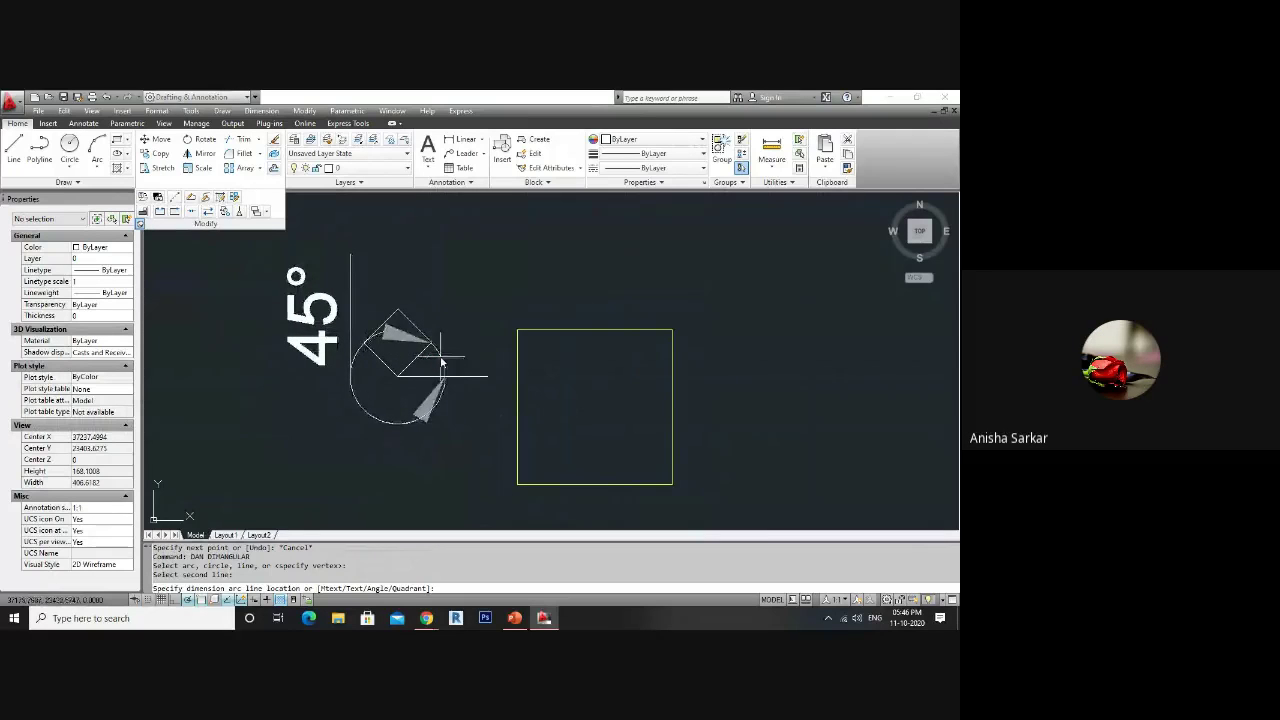
pyautogui.click(430, 369)
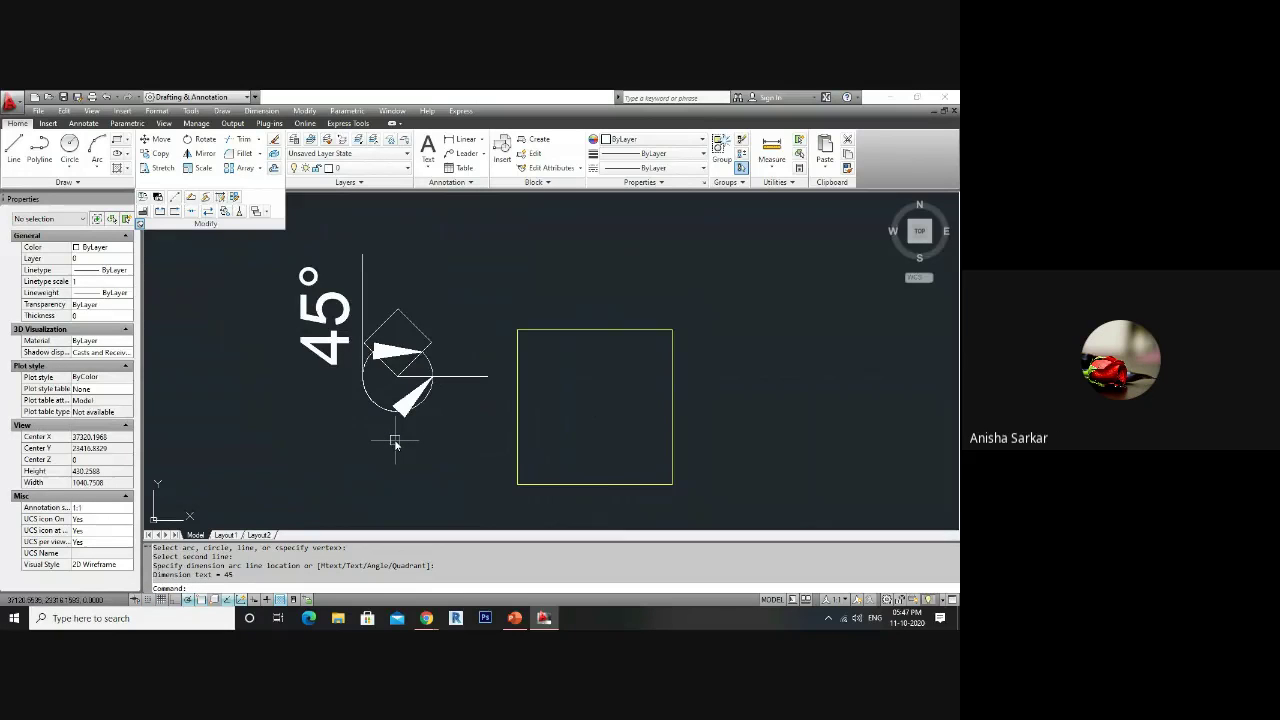
# - Reduce the overall scale for dimension features in the ISO-25 dimension style
pyautogui.click(432, 369)
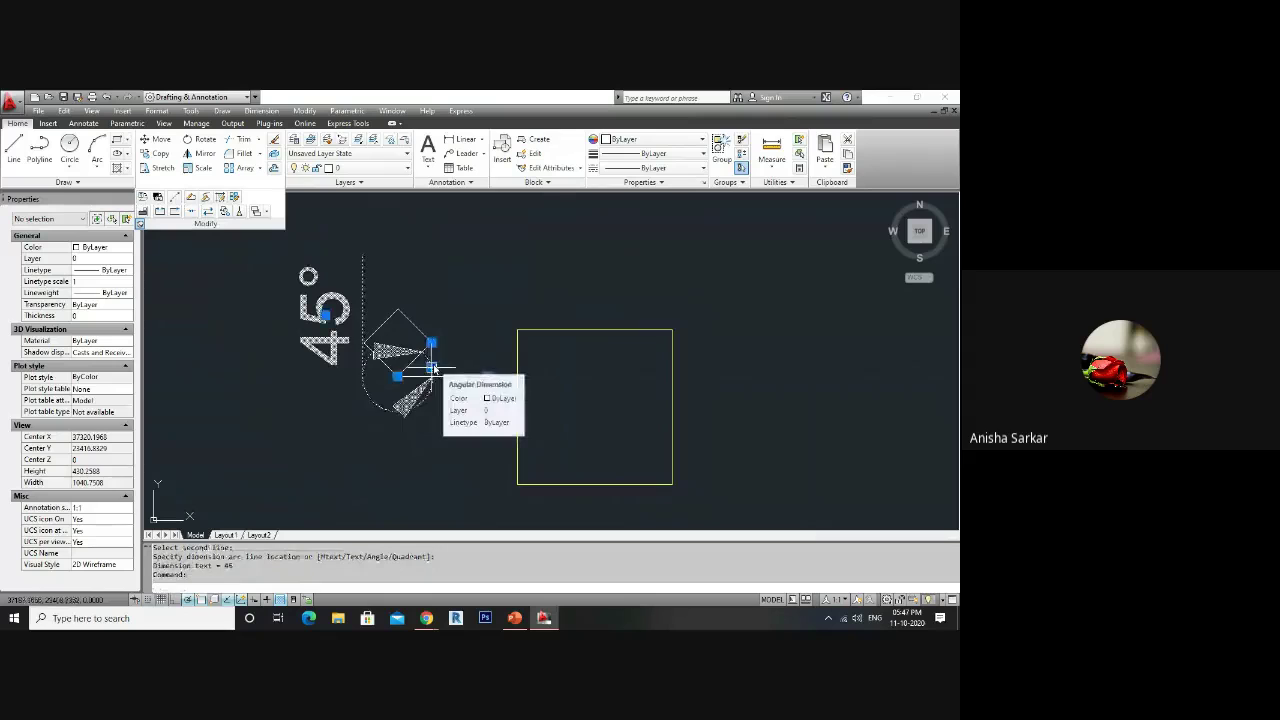
pyautogui.press('Escape')
pyautogui.write('D')
pyautogui.press('Return')
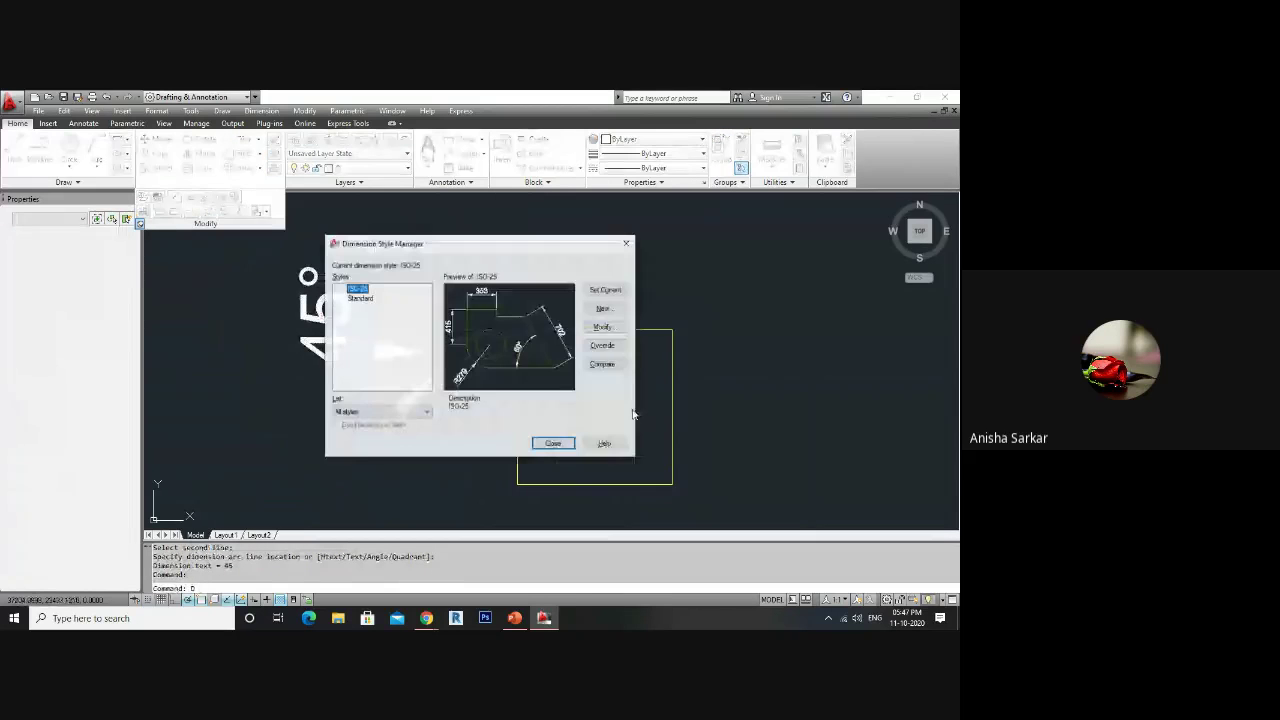
pyautogui.click(602, 328)
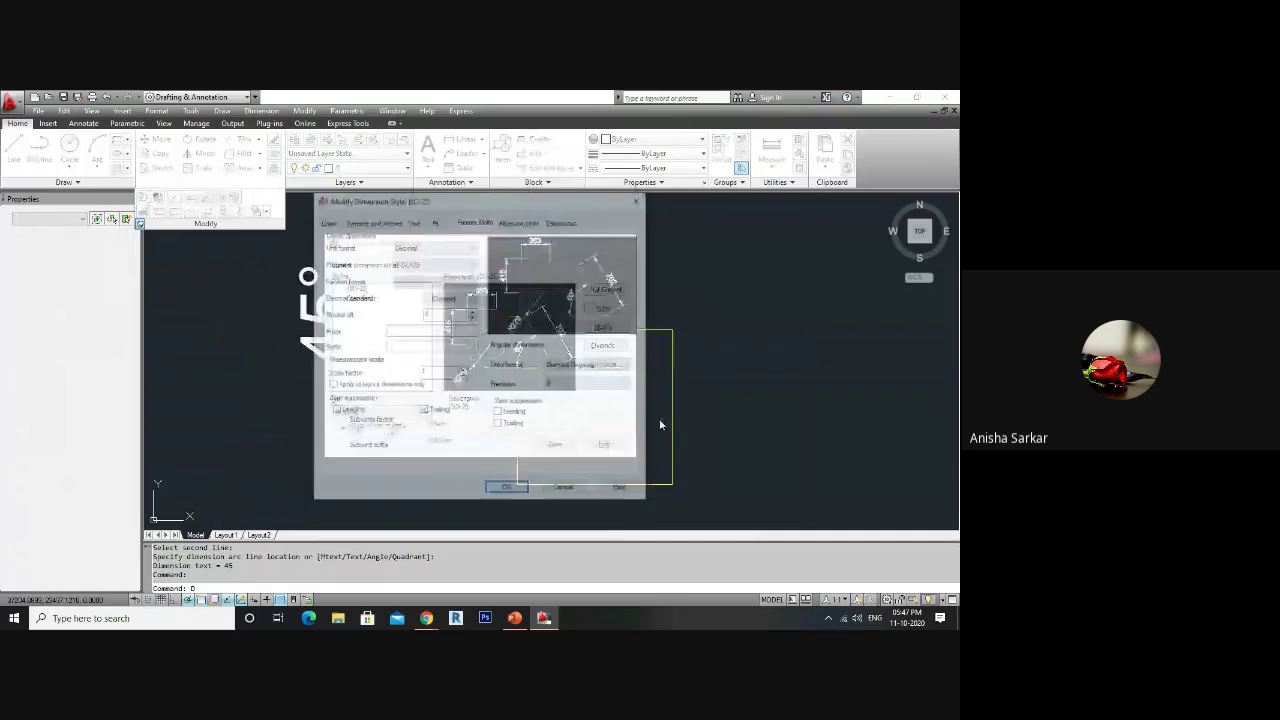
pyautogui.click(435, 220)
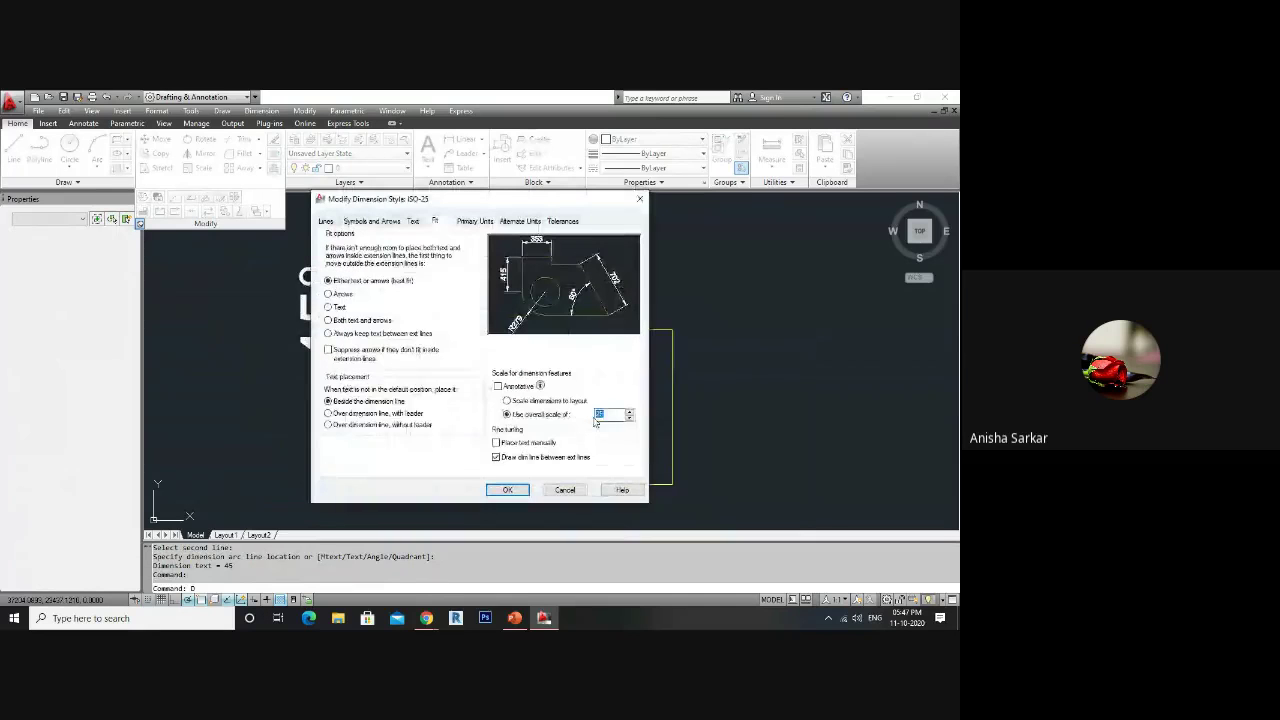
pyautogui.click(507, 489)
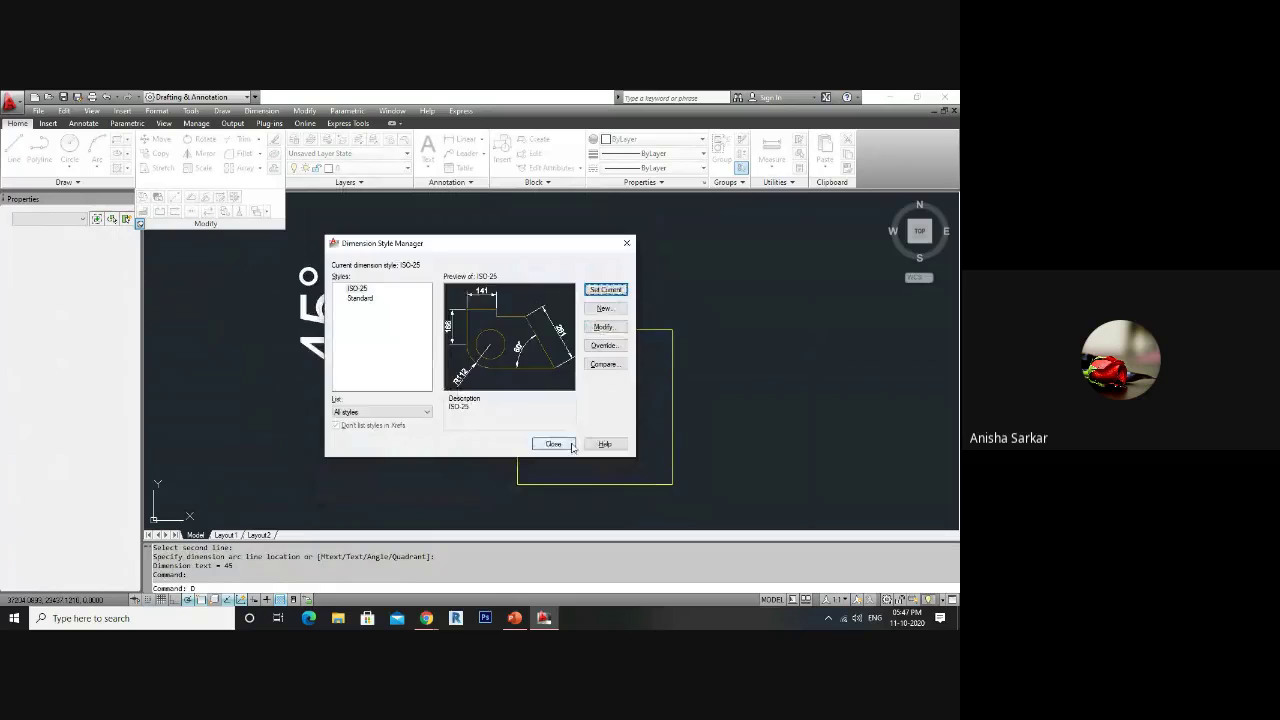
pyautogui.click(572, 445)
# - Stretch the angular dimension by its grip so its arc and text sit just outside the rotated square's right corner
pyautogui.click(423, 400)
pyautogui.scroll(1, 423, 400)
pyautogui.click(462, 335)
pyautogui.press('Escape')
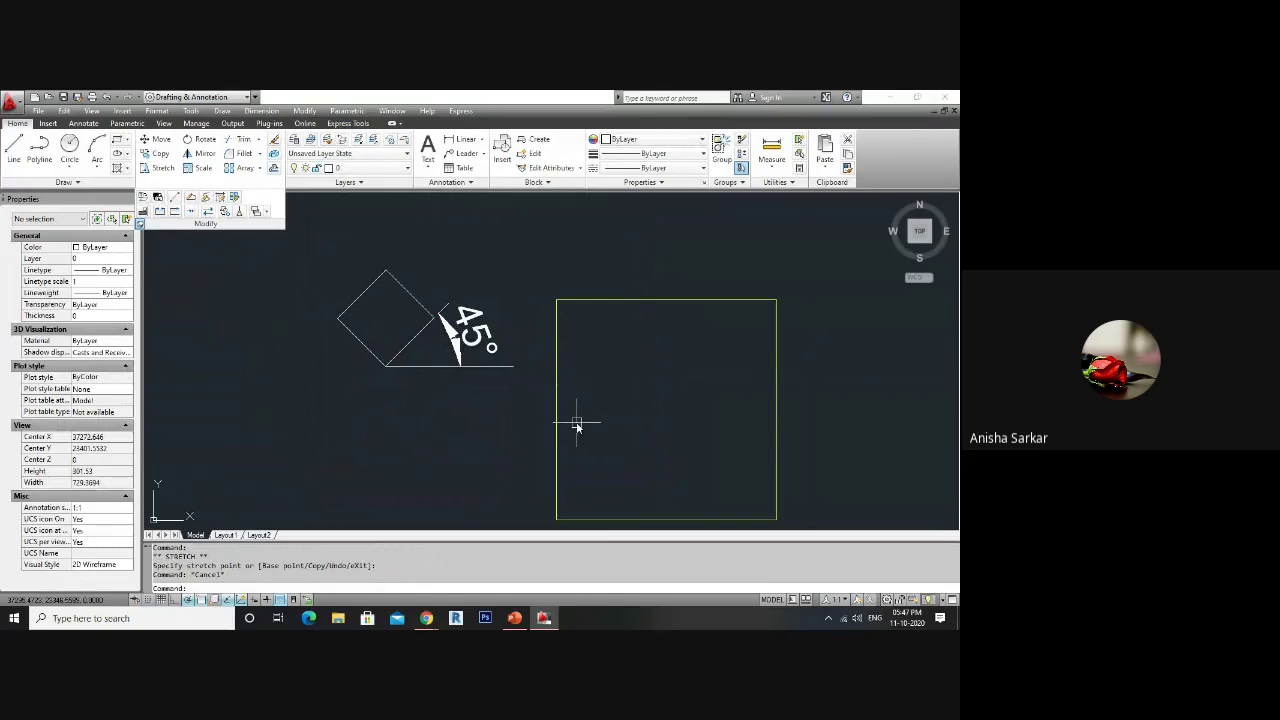
# - Draw a small, nearly square rectangle with a perimeter of about 285 in the empty area below the rotated square
pyautogui.click(533, 425)
pyautogui.click(447, 406)
pyautogui.scroll(-2, 457, 366)
pyautogui.moveTo(429, 449); pyautogui.dragTo(466, 371, button='middle')
pyautogui.write('REC')
pyautogui.press('Return')
pyautogui.click(393, 295)
pyautogui.click(443, 344)
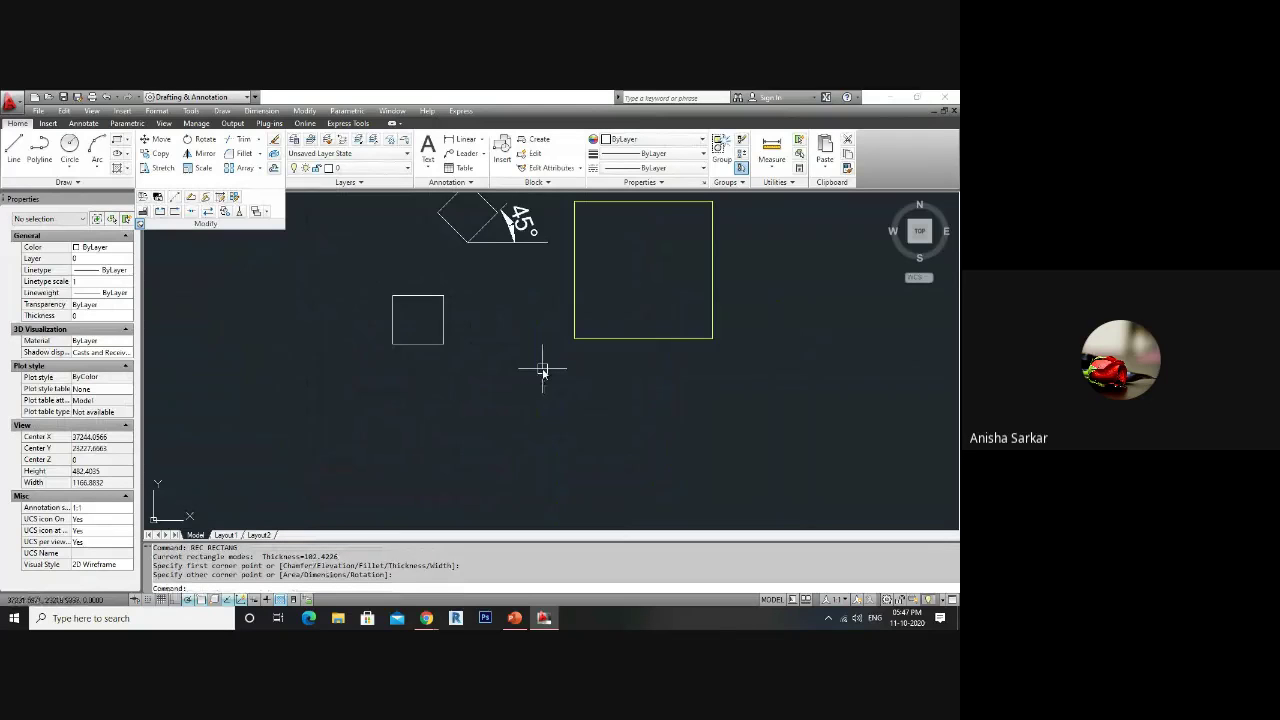
pyautogui.click(490, 228)
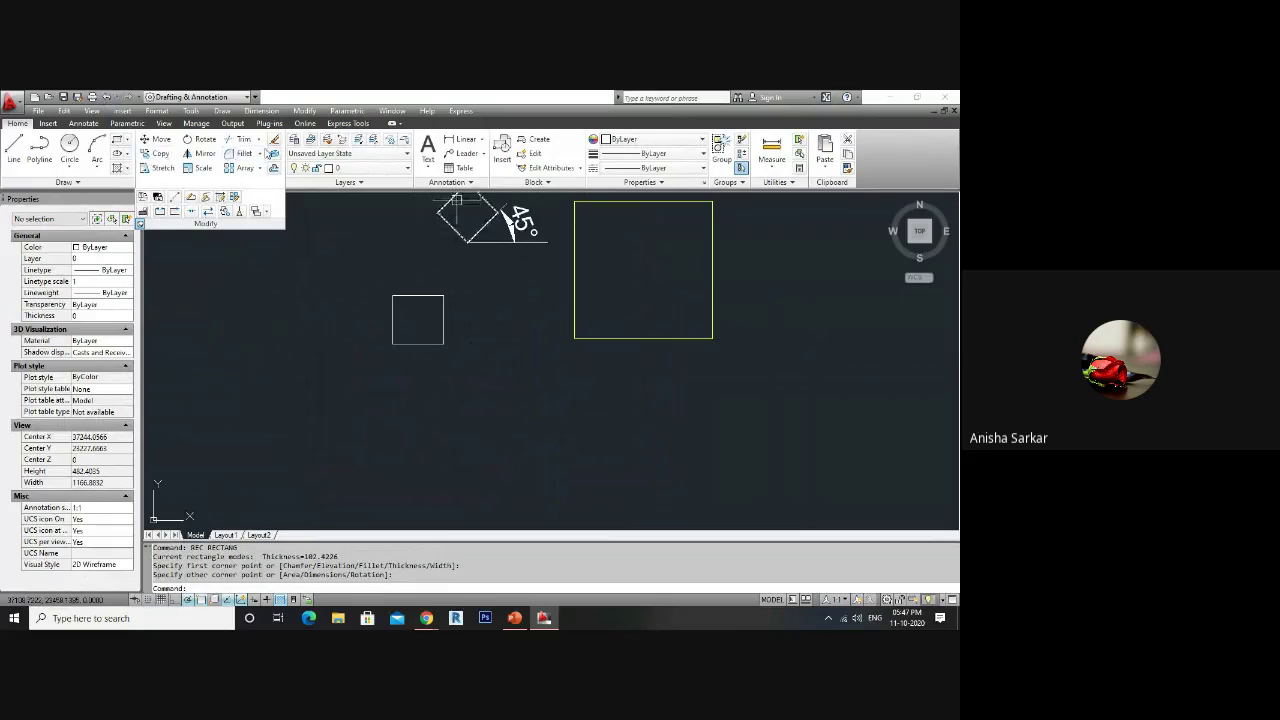
pyautogui.click(258, 141)
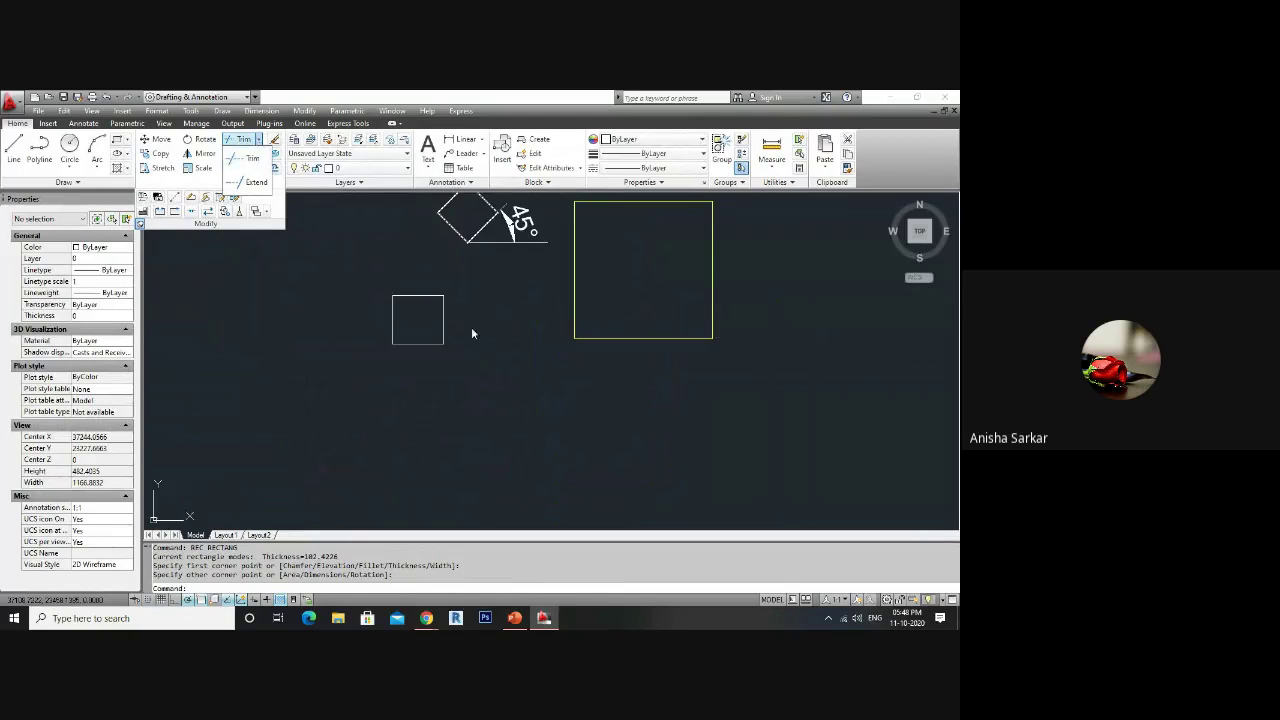
pyautogui.click(493, 346)
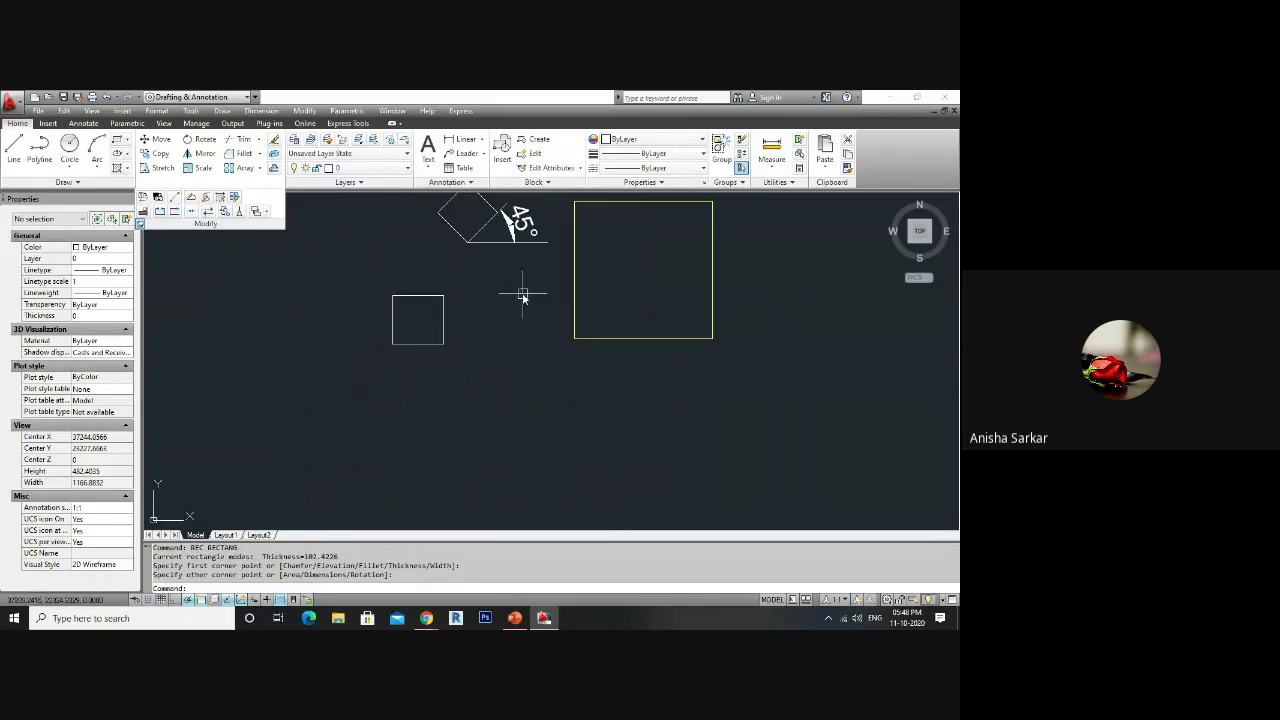
pyautogui.scroll(3, 399, 301)
pyautogui.write('xzl')
pyautogui.press('Return')
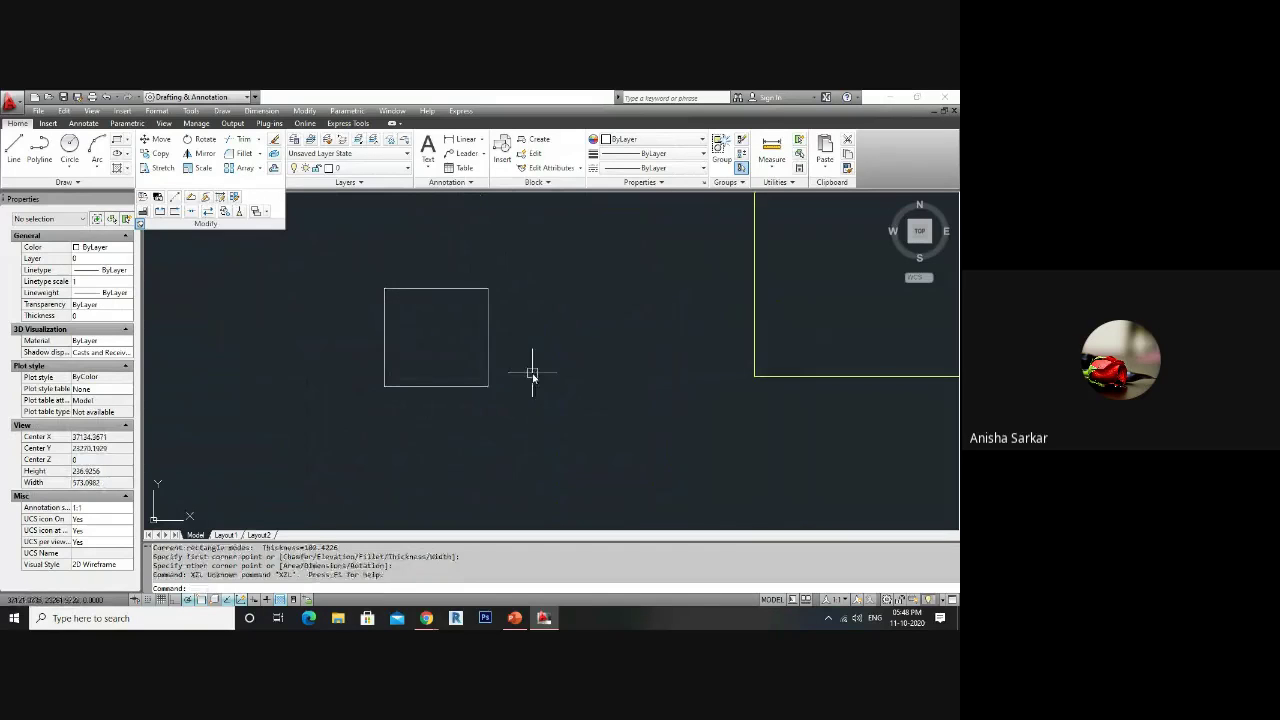
pyautogui.write('v')
pyautogui.press('Return')
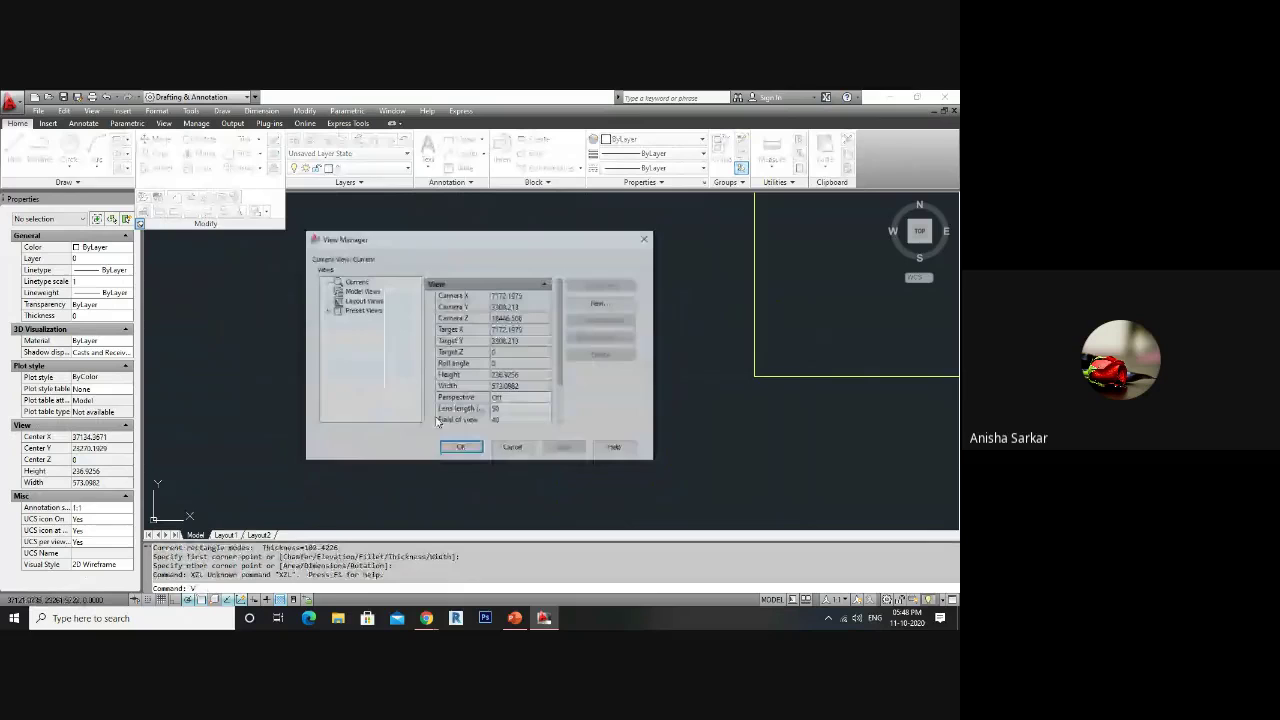
pyautogui.press('Escape')
# - Draw four vertical construction lines side by side through the new small rectangle
pyautogui.write('xl')
pyautogui.press('Return')
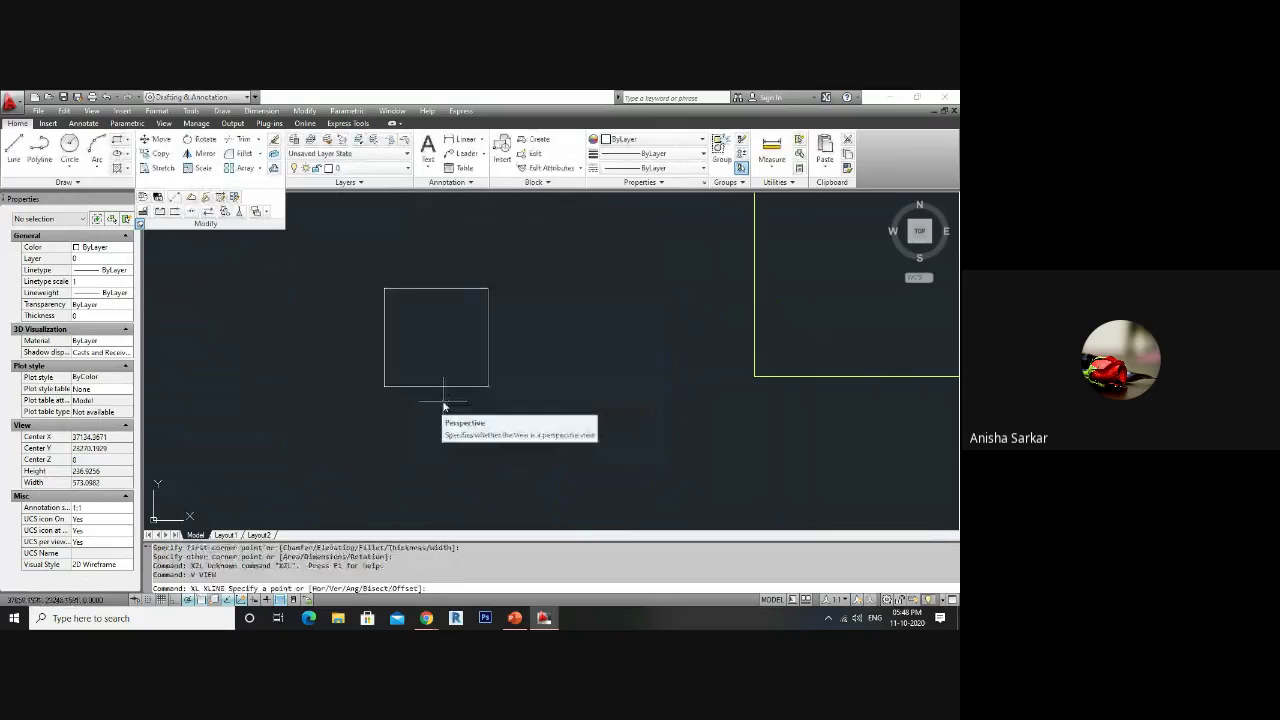
pyautogui.write('v')
pyautogui.press('Return')
pyautogui.click(414, 400)
pyautogui.click(427, 400)
pyautogui.click(445, 400)
pyautogui.click(462, 400)
pyautogui.press('Escape')
pyautogui.scroll(-2, 543, 400)
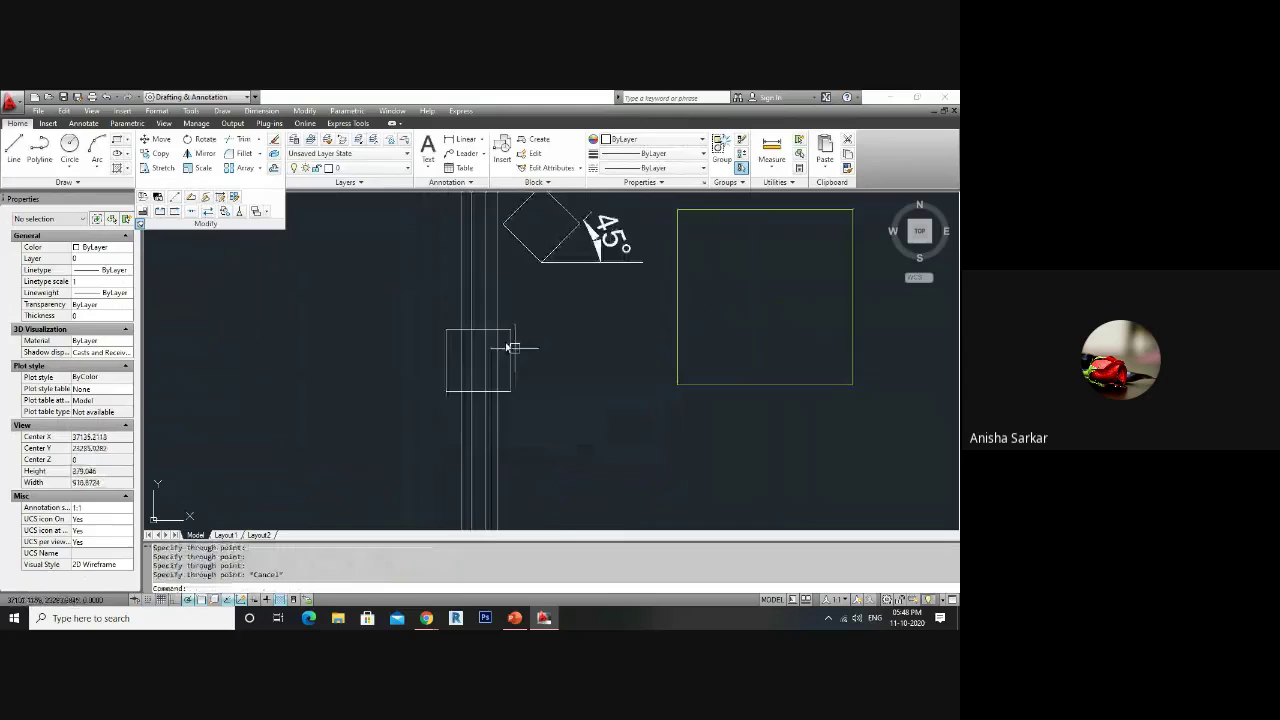
# - Trim the four construction-line segments inside the small rectangle using all objects as cutting edges, and undo the trim
pyautogui.scroll(1, 510, 347)
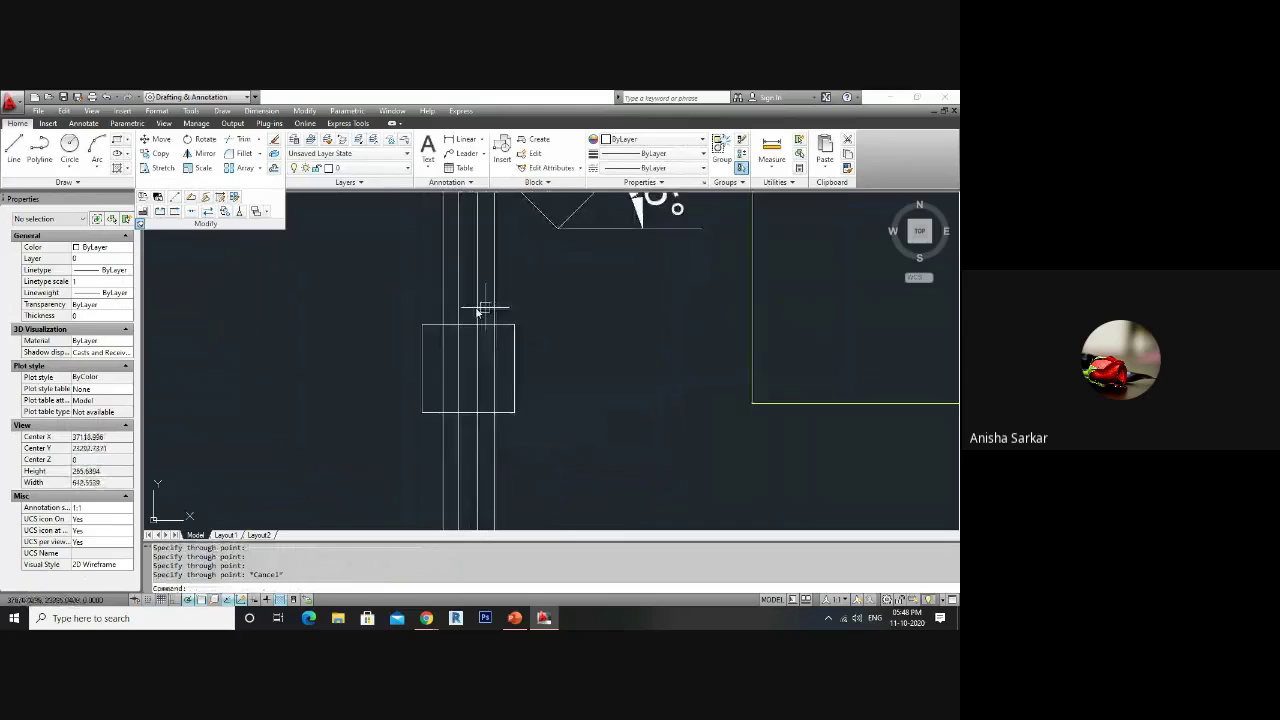
pyautogui.click(514, 400)
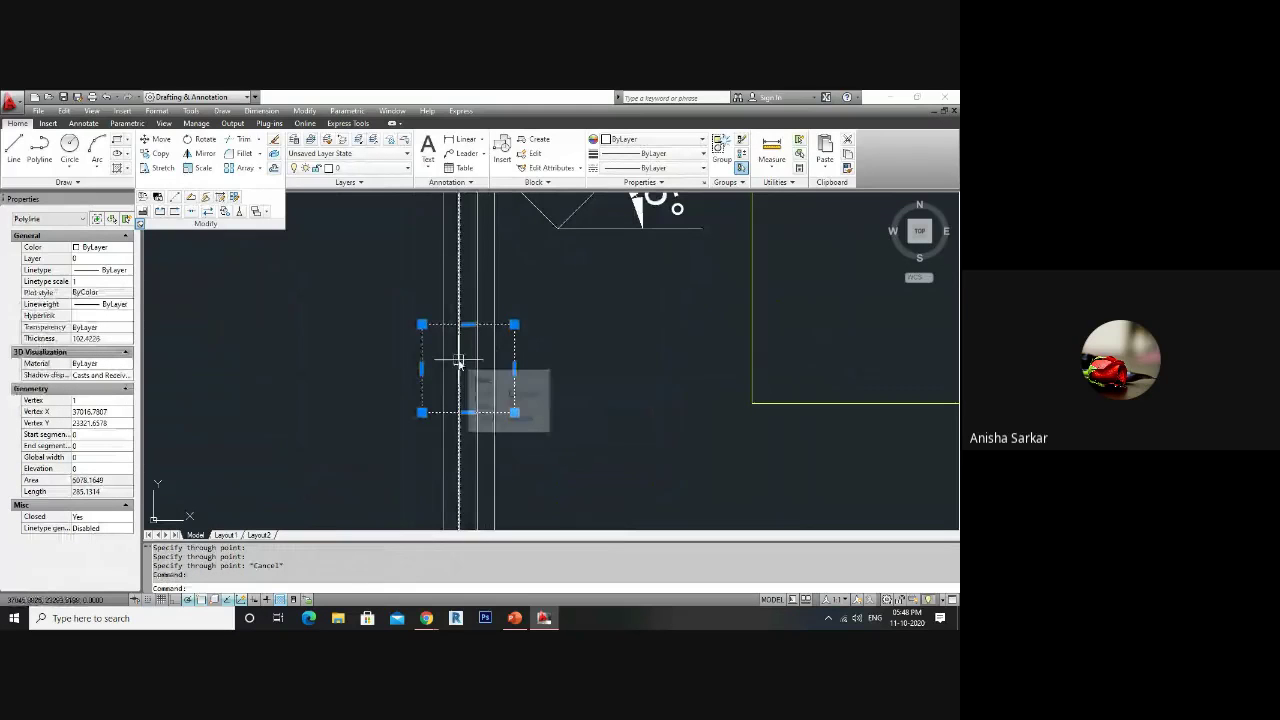
pyautogui.press('Escape')
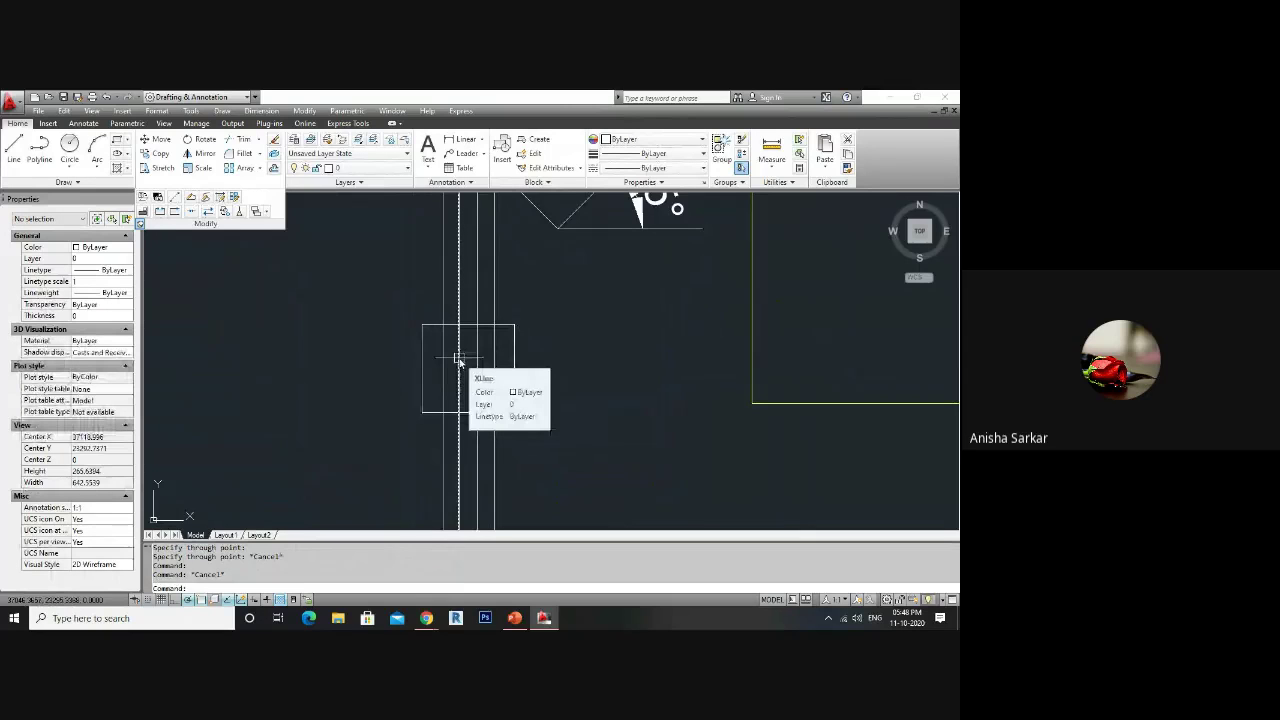
pyautogui.write('TR')
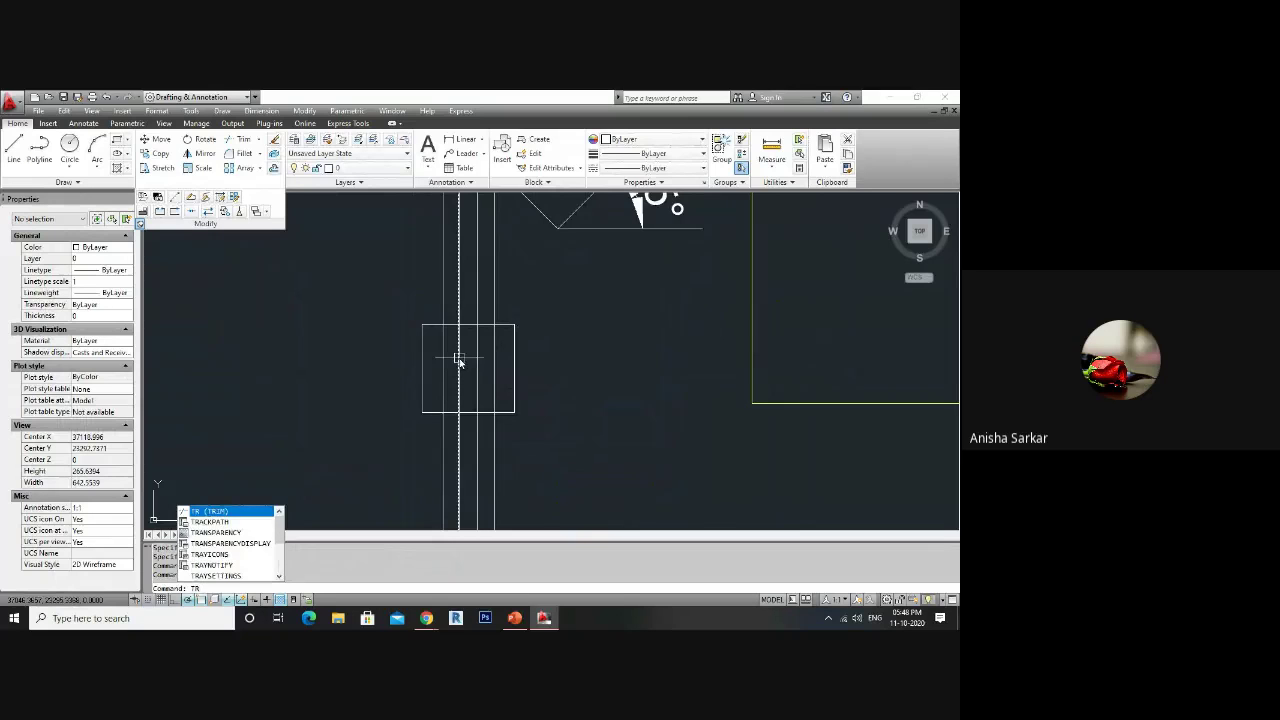
pyautogui.press('Return')
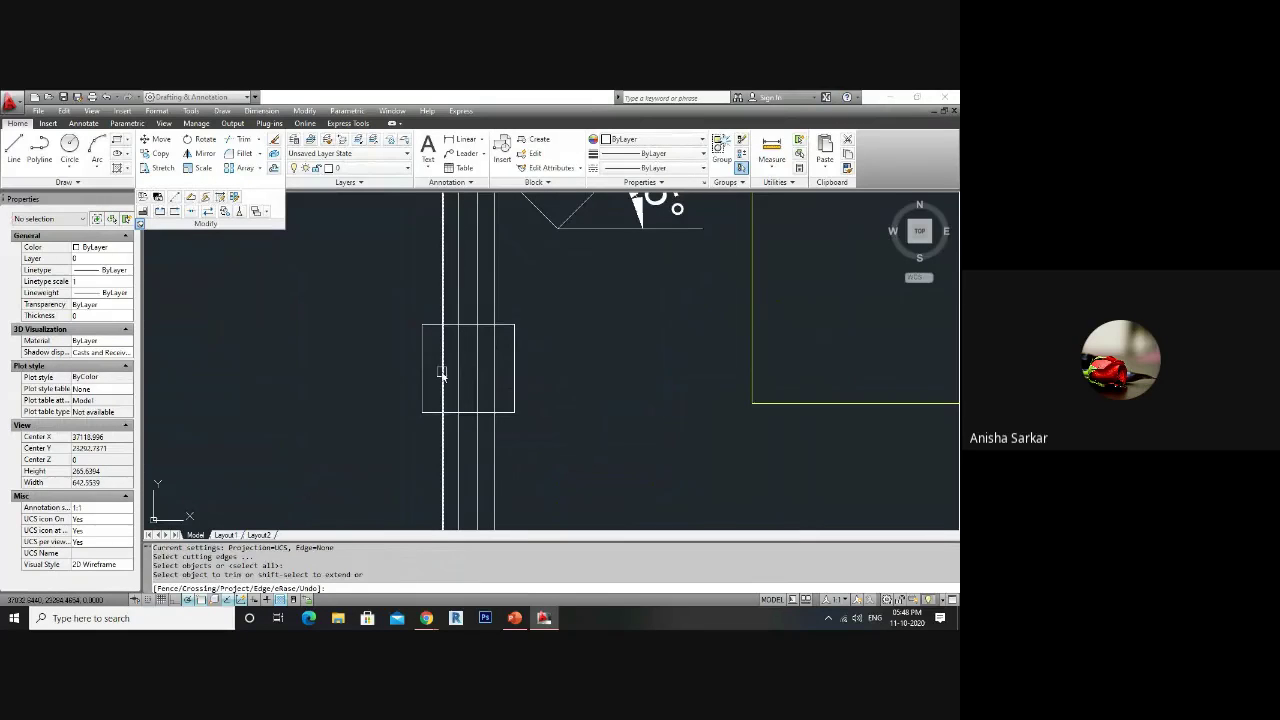
pyautogui.click(441, 370)
pyautogui.click(459, 368)
pyautogui.click(475, 370)
pyautogui.click(494, 371)
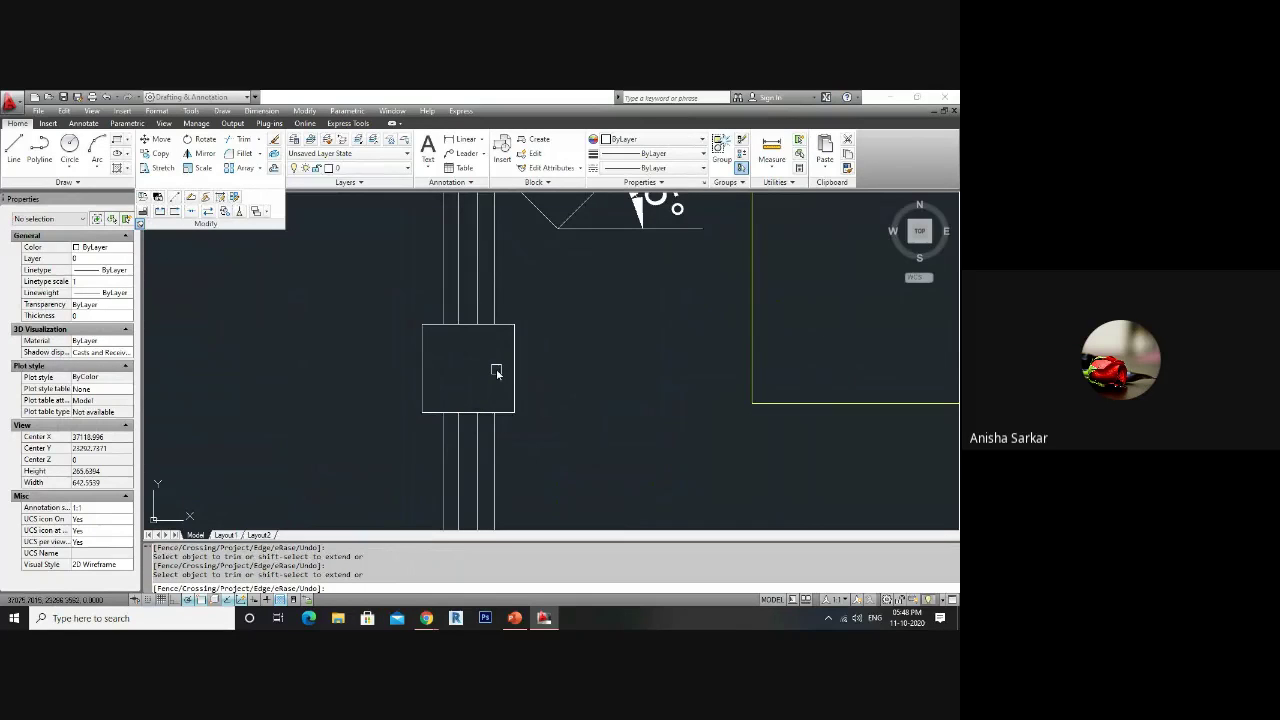
pyautogui.press('Escape')
pyautogui.hotkey('ctrl', 'z')
# - Trim the four construction-line segments inside the small rectangle using only the rectangle as cutting edge, and undo the trim
pyautogui.write('TR')
pyautogui.press('Return')
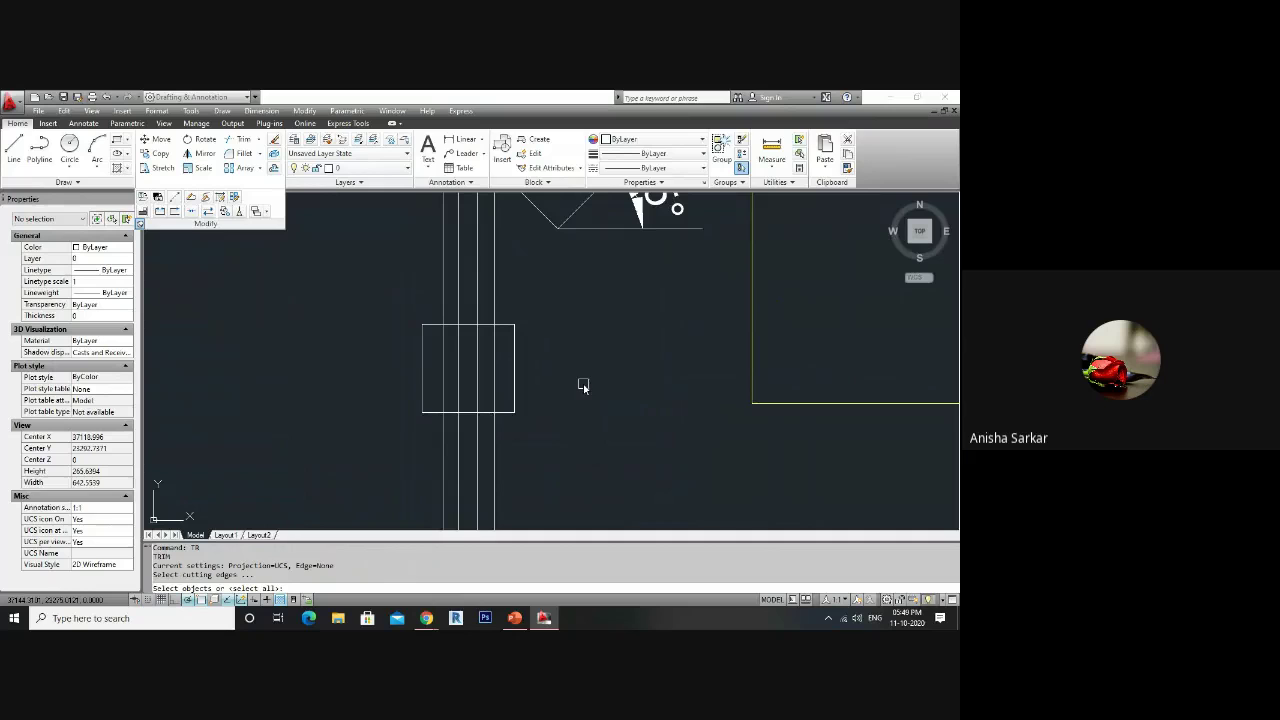
pyautogui.click(515, 362)
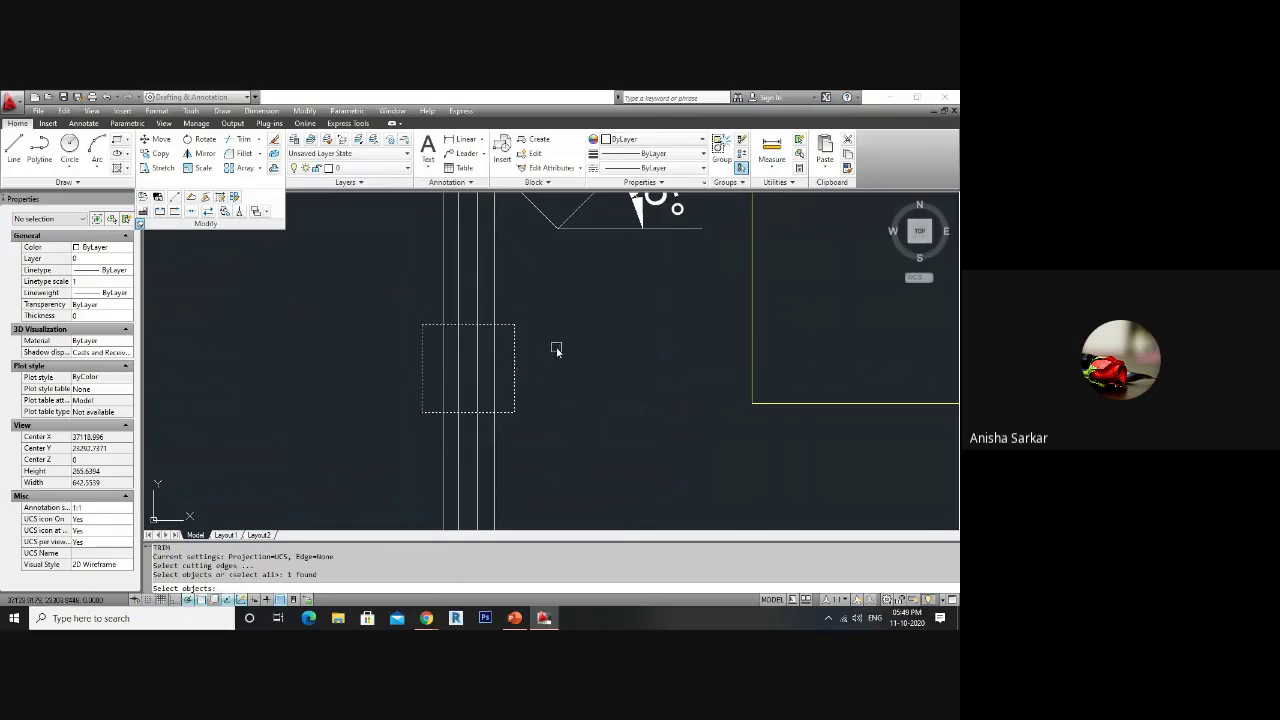
pyautogui.press('Return')
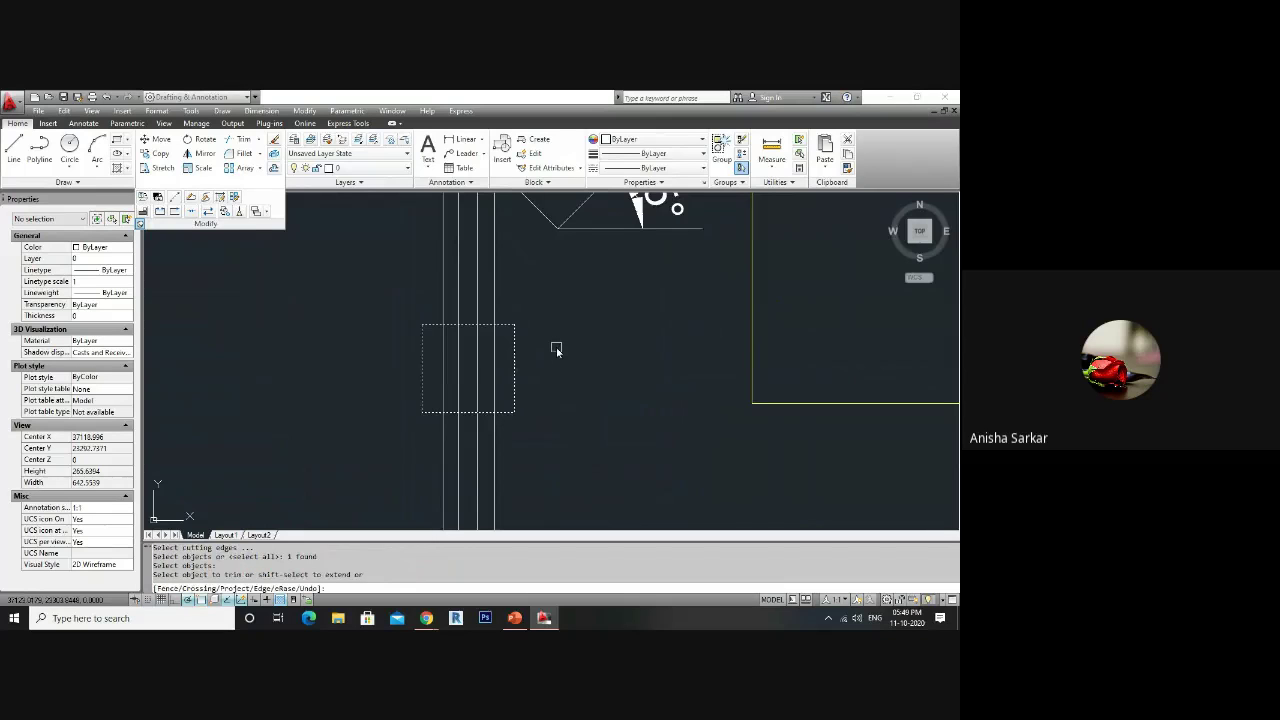
pyautogui.click(445, 370)
pyautogui.click(459, 370)
pyautogui.click(478, 371)
pyautogui.click(492, 375)
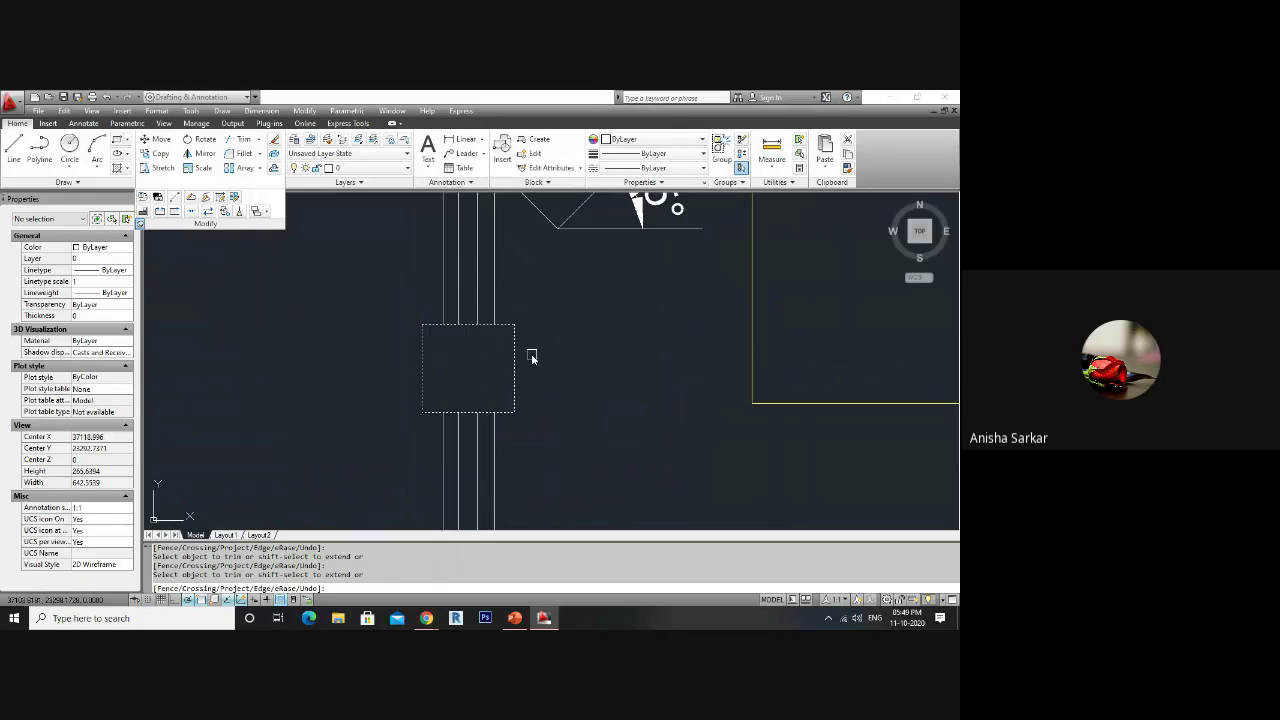
pyautogui.hotkey('ctrl', 'z')
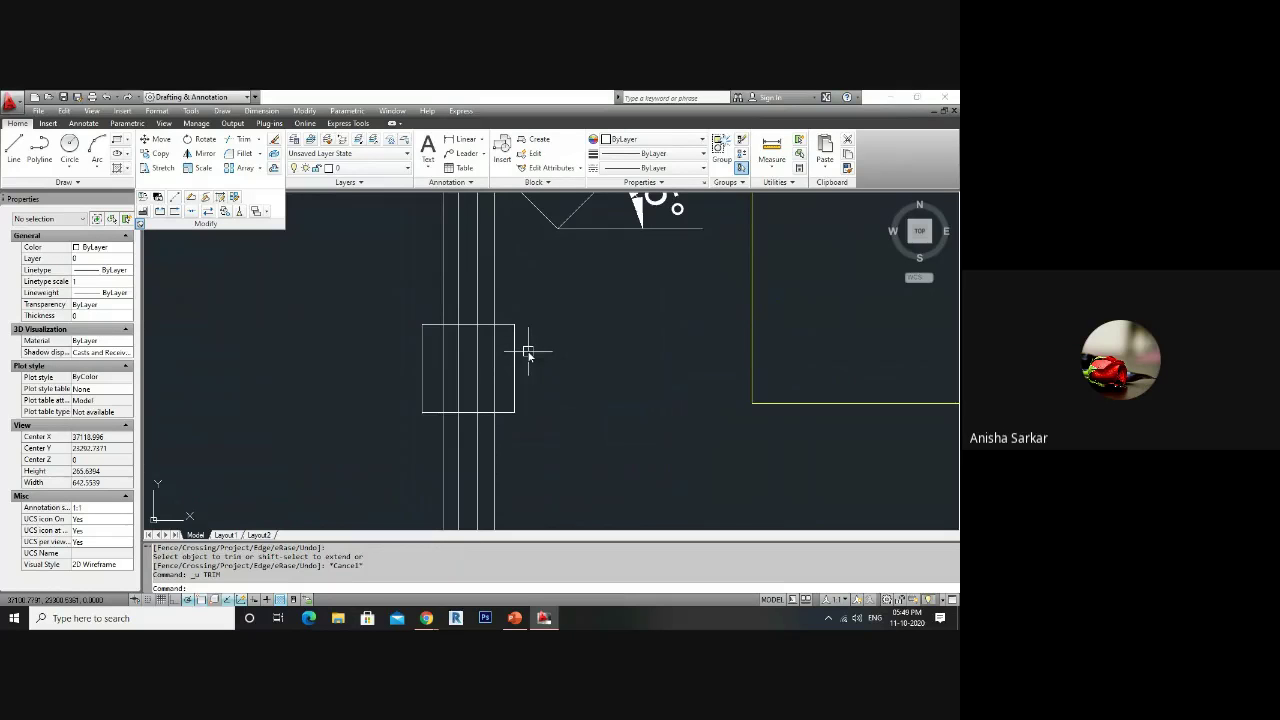
pyautogui.click(259, 143)
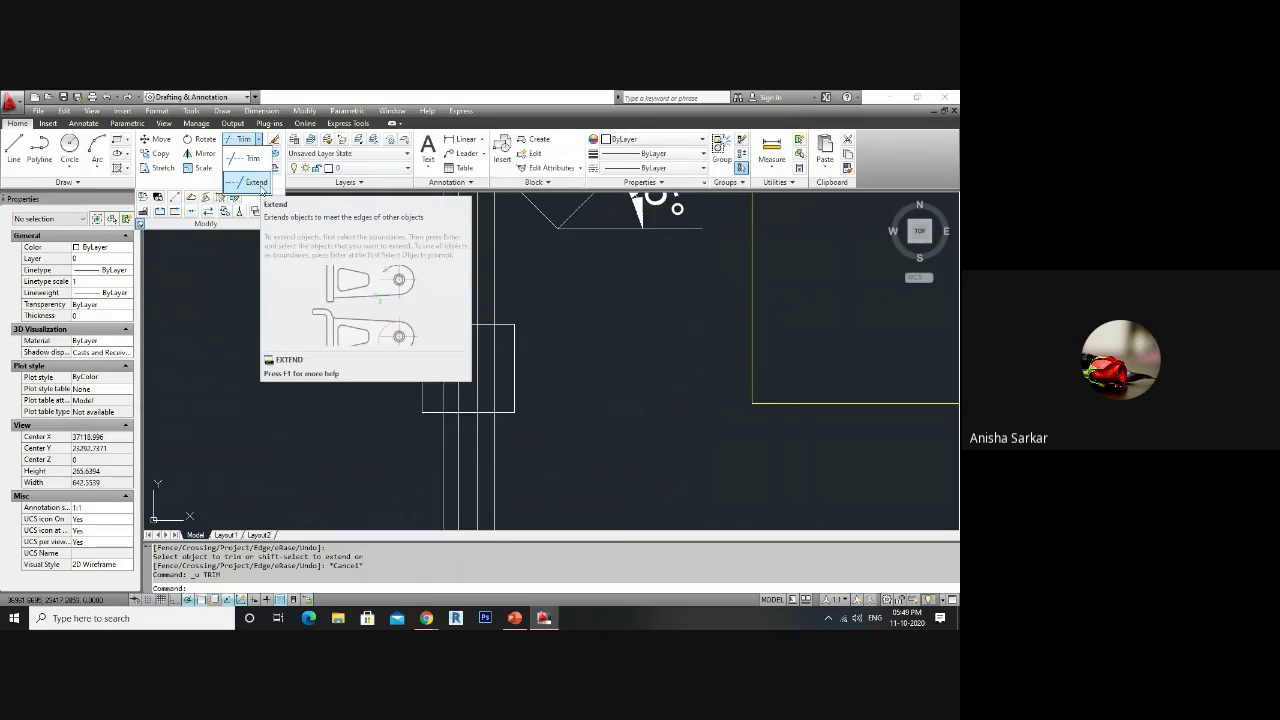
pyautogui.click(579, 364)
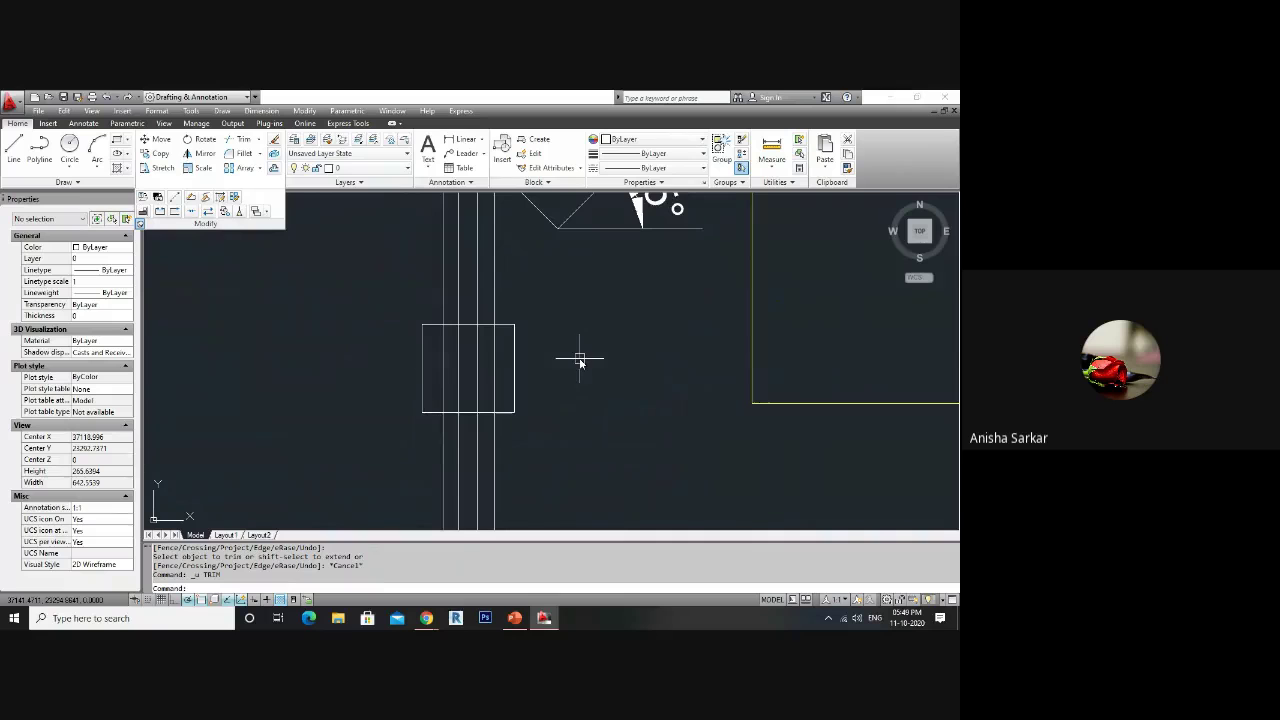
# - Trim off the parts of the four construction lines above the small rectangle, using the rectangle as cutting edge
pyautogui.scroll(-2, 273, 367)
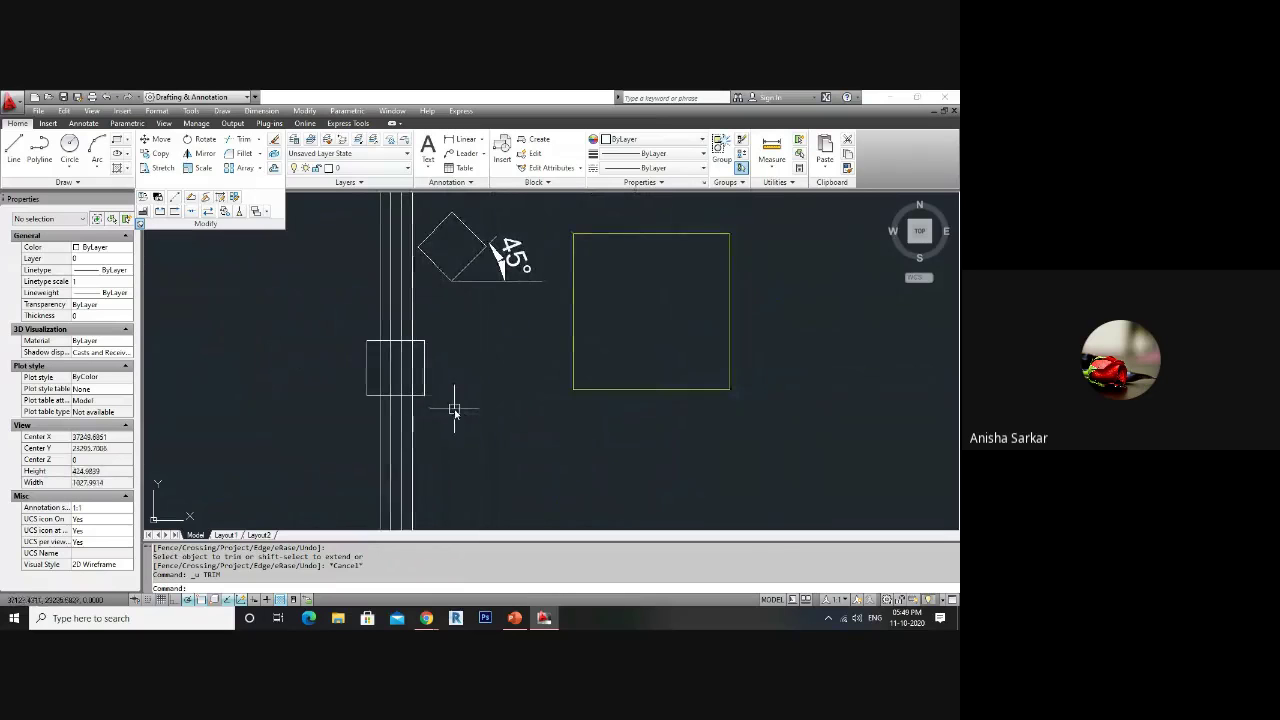
pyautogui.write('TR')
pyautogui.press('space')
pyautogui.scroll(4, 418, 361)
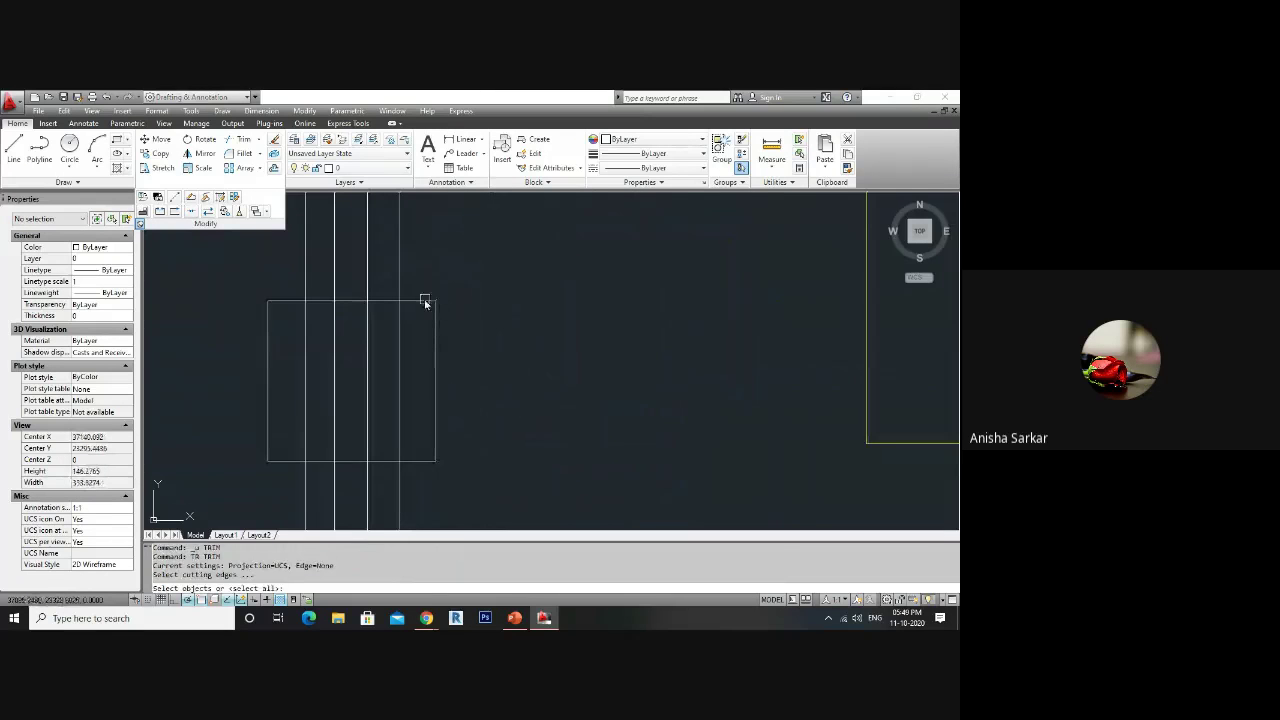
pyautogui.click(426, 301)
pyautogui.scroll(-2, 563, 450)
pyautogui.press('space')
pyautogui.click(509, 320)
pyautogui.click(371, 331)
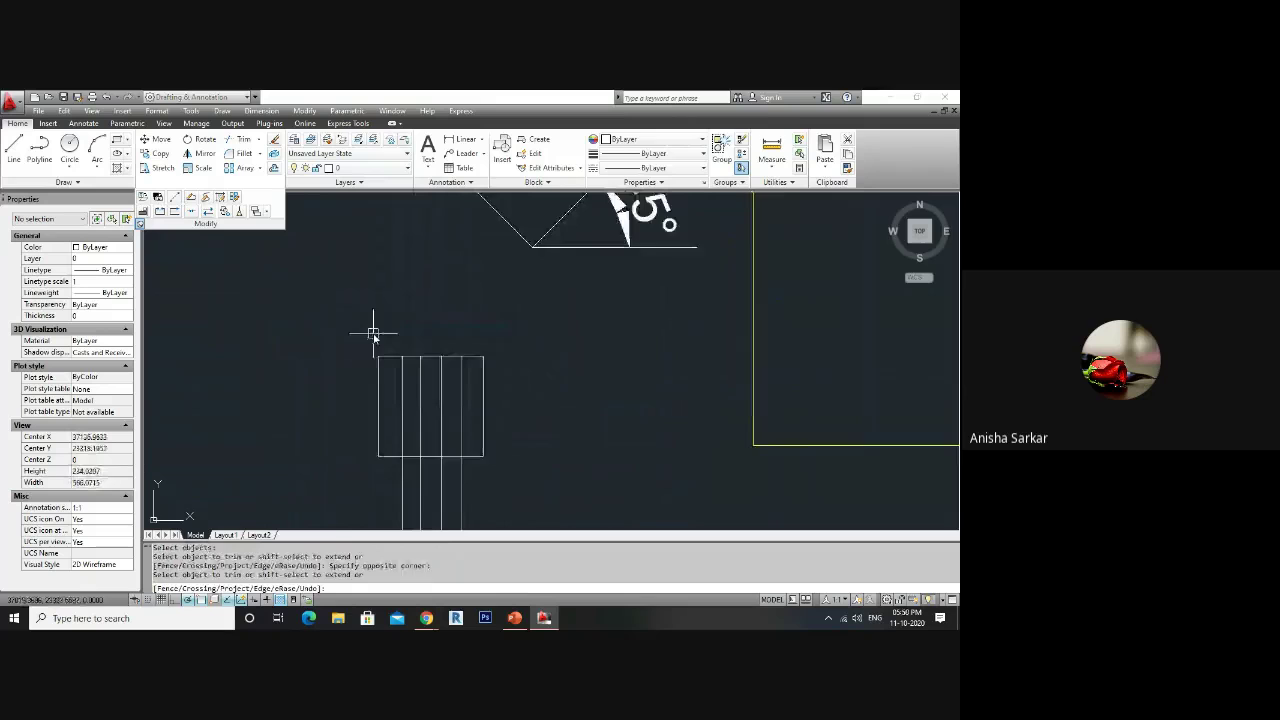
pyautogui.scroll(2, 394, 418)
pyautogui.press('Escape')
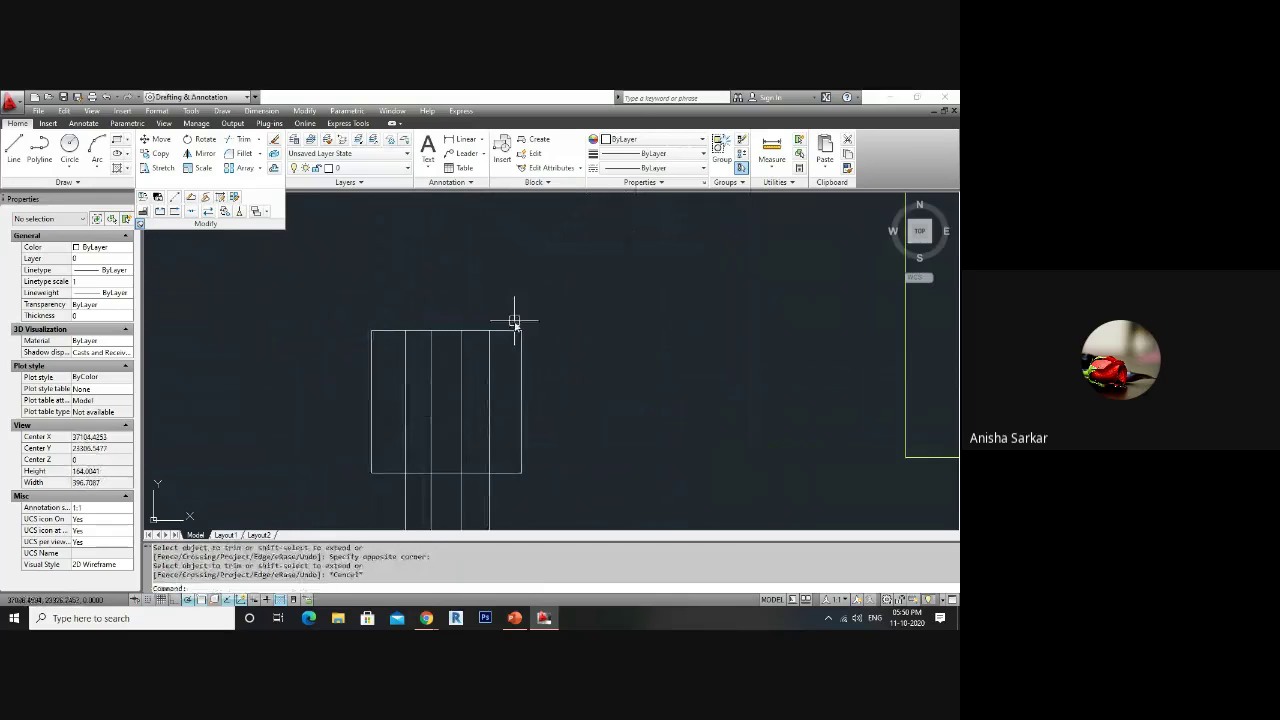
# - Draw a larger rectangle with a perimeter of about 586 around the small rectangle
pyautogui.click(511, 331)
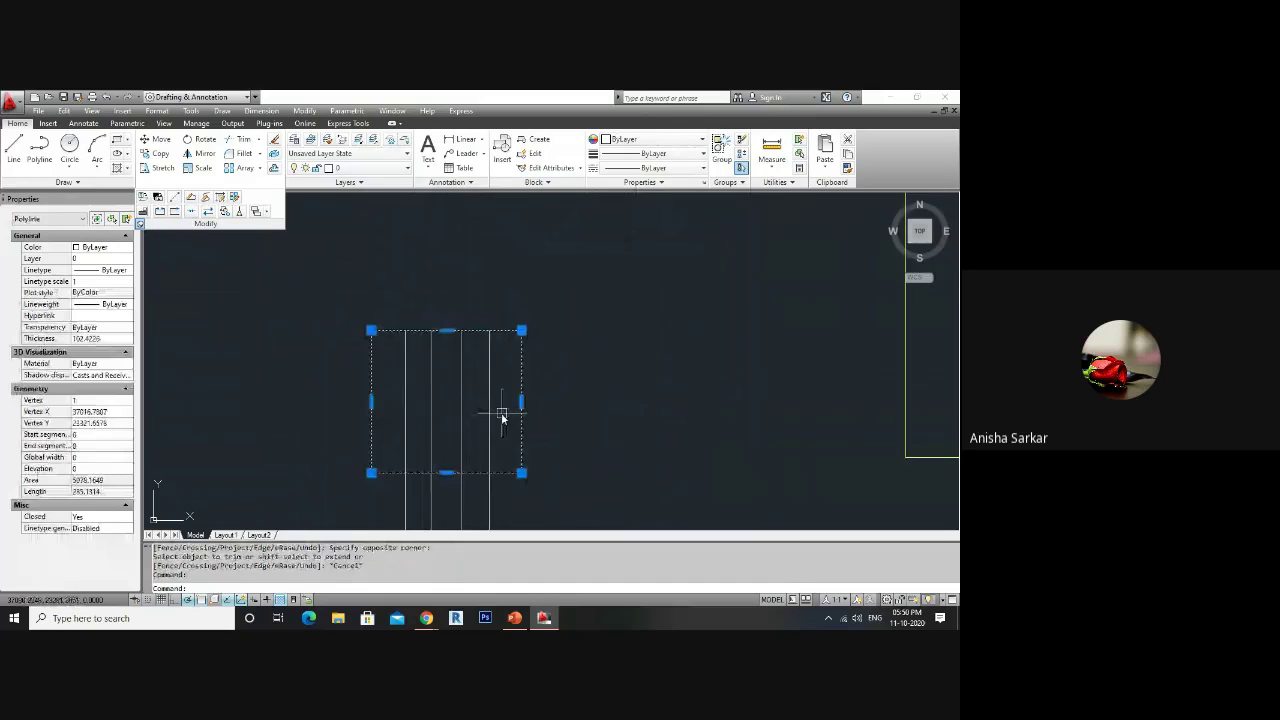
pyautogui.press('Escape')
pyautogui.scroll(-3, 510, 420)
pyautogui.write('REC')
pyautogui.press('Return')
pyautogui.click(386, 311)
pyautogui.click(562, 512)
pyautogui.press('Escape')
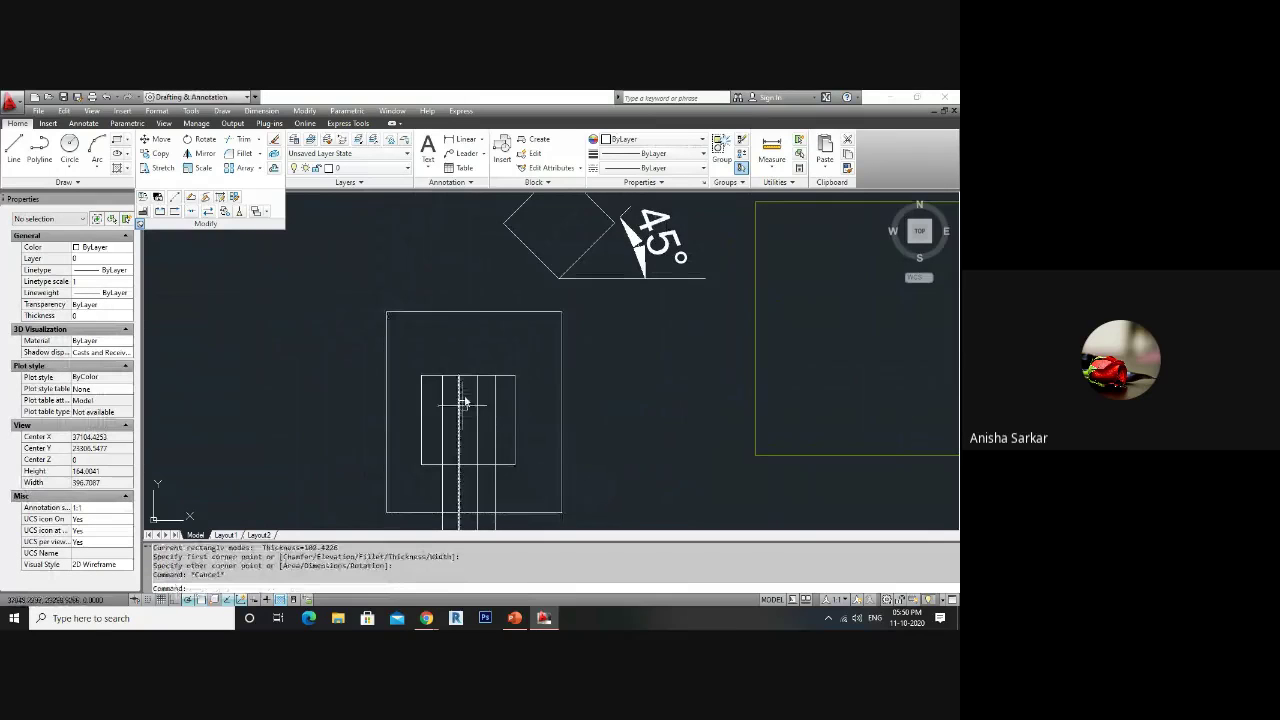
pyautogui.click(471, 311)
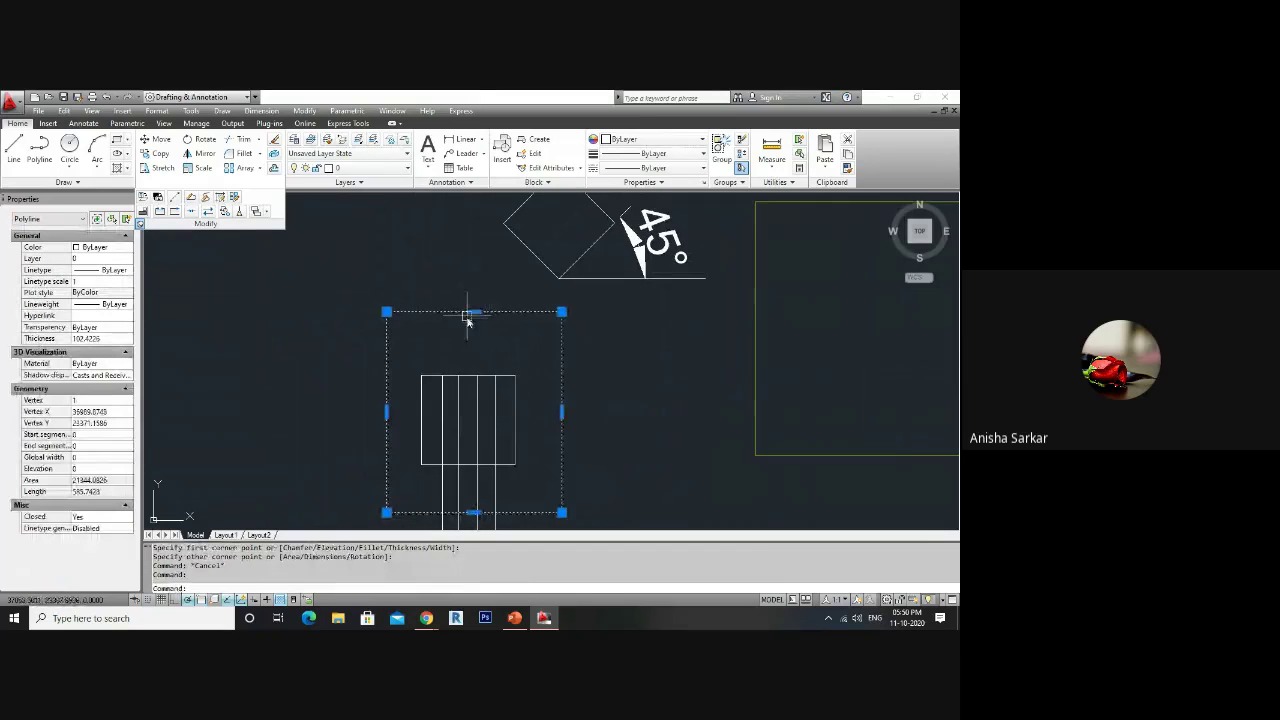
pyautogui.press('Escape')
# - Extend the four vertical lines up to the larger rectangle's upper edge, picking them one by one, and undo the extension
pyautogui.moveTo(508, 400); pyautogui.dragTo(435, 410)
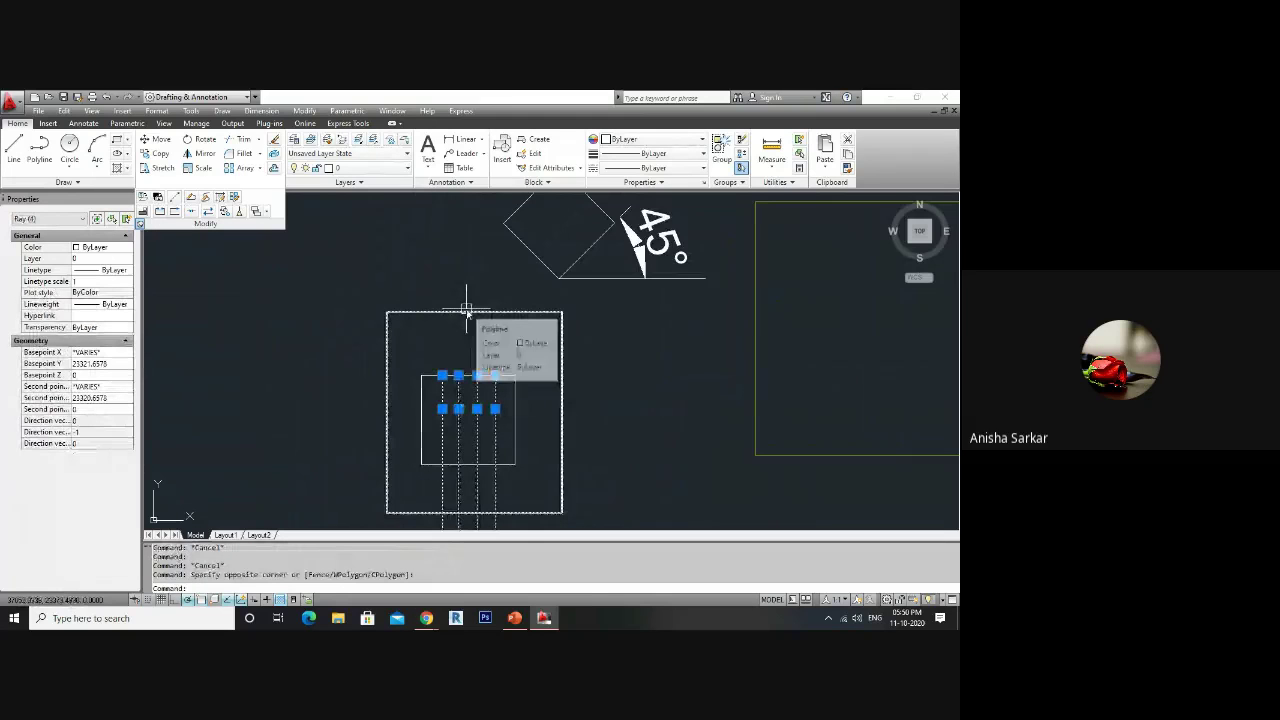
pyautogui.press('Escape')
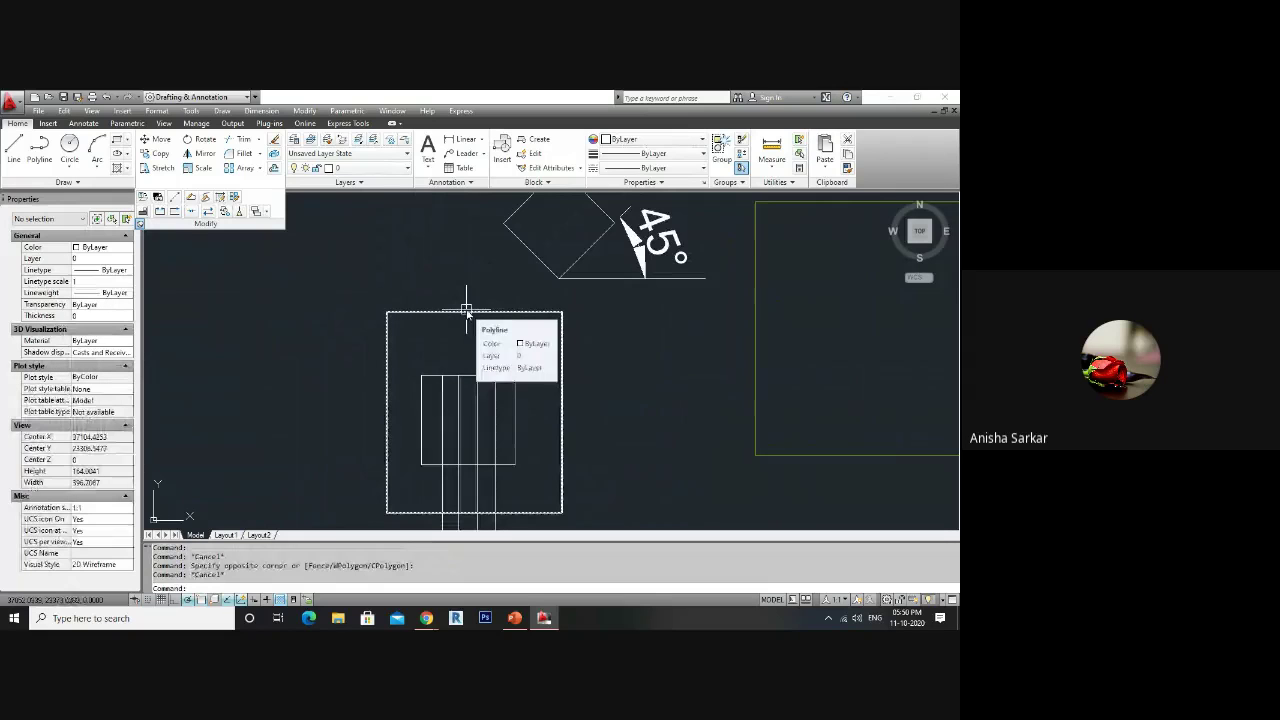
pyautogui.write('EX')
pyautogui.press('Return')
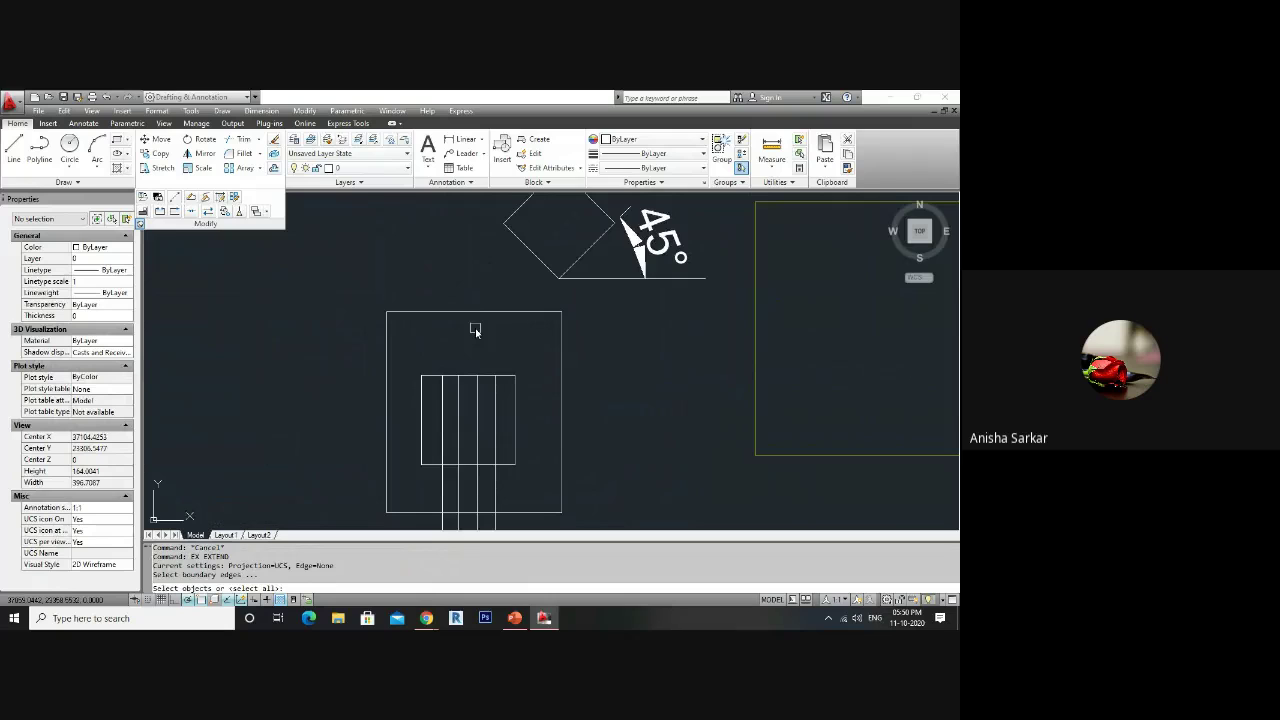
pyautogui.click(482, 315)
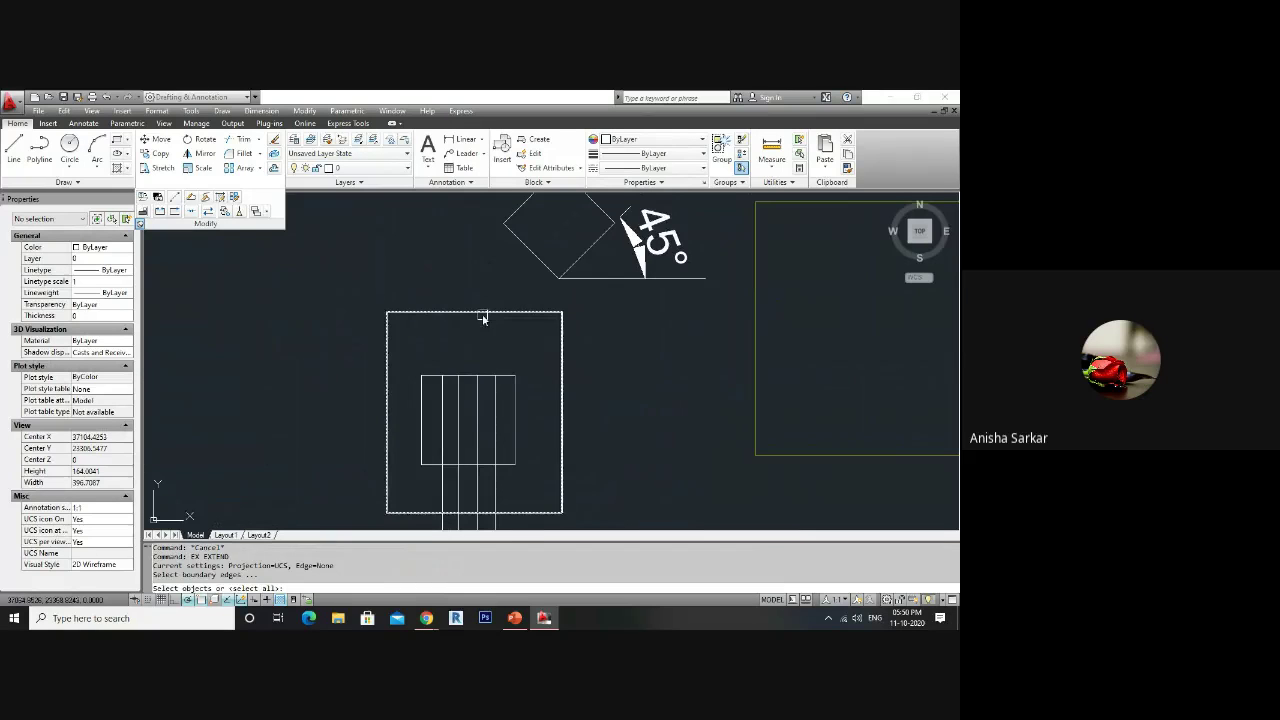
pyautogui.click(483, 316)
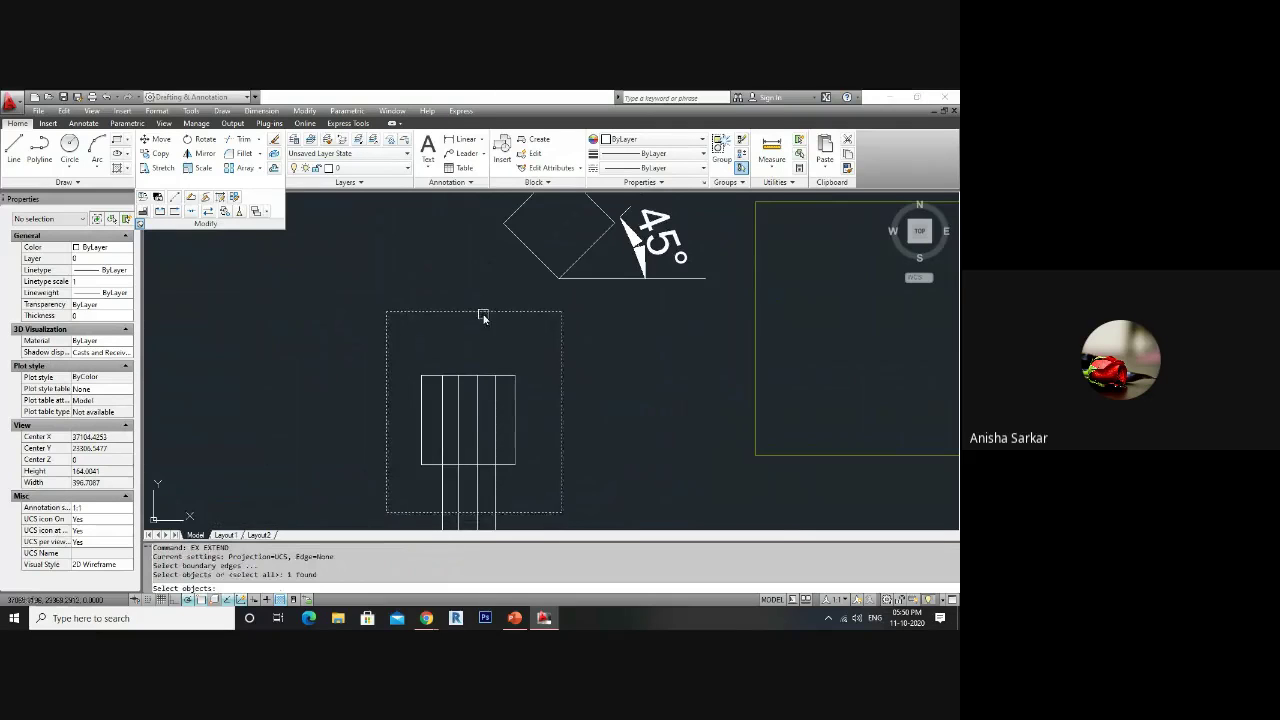
pyautogui.press('Return')
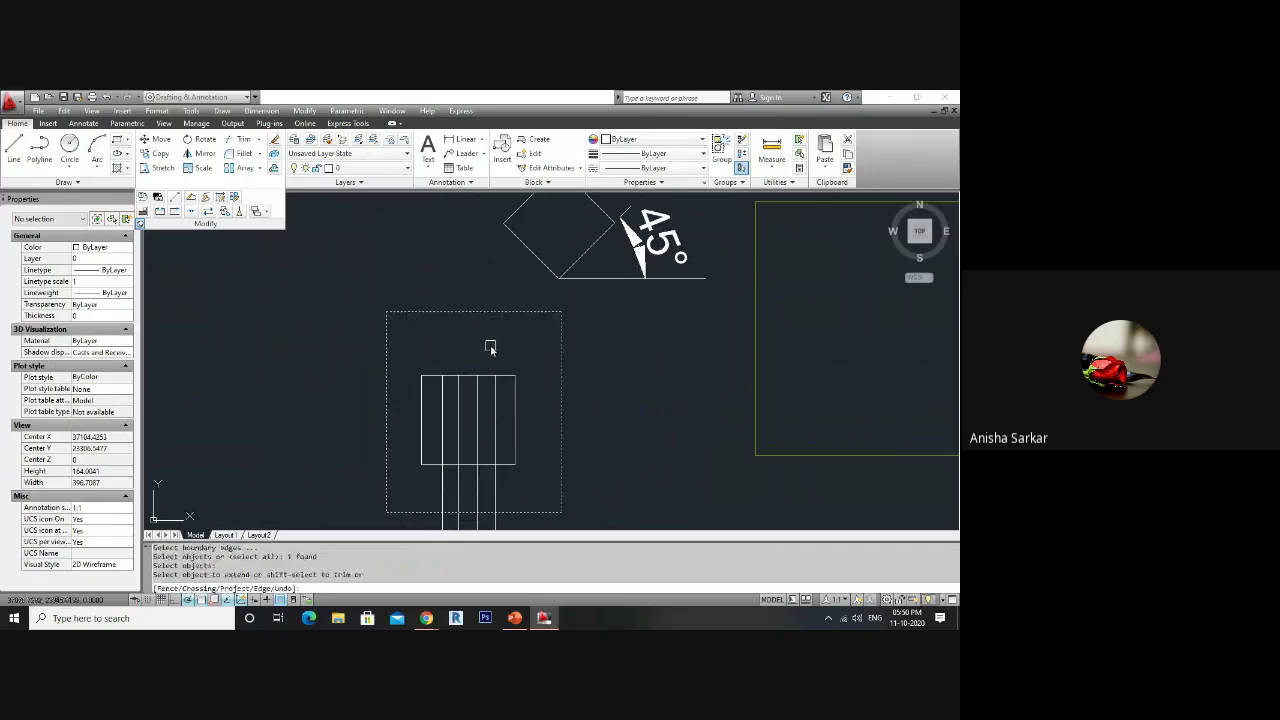
pyautogui.click(443, 400)
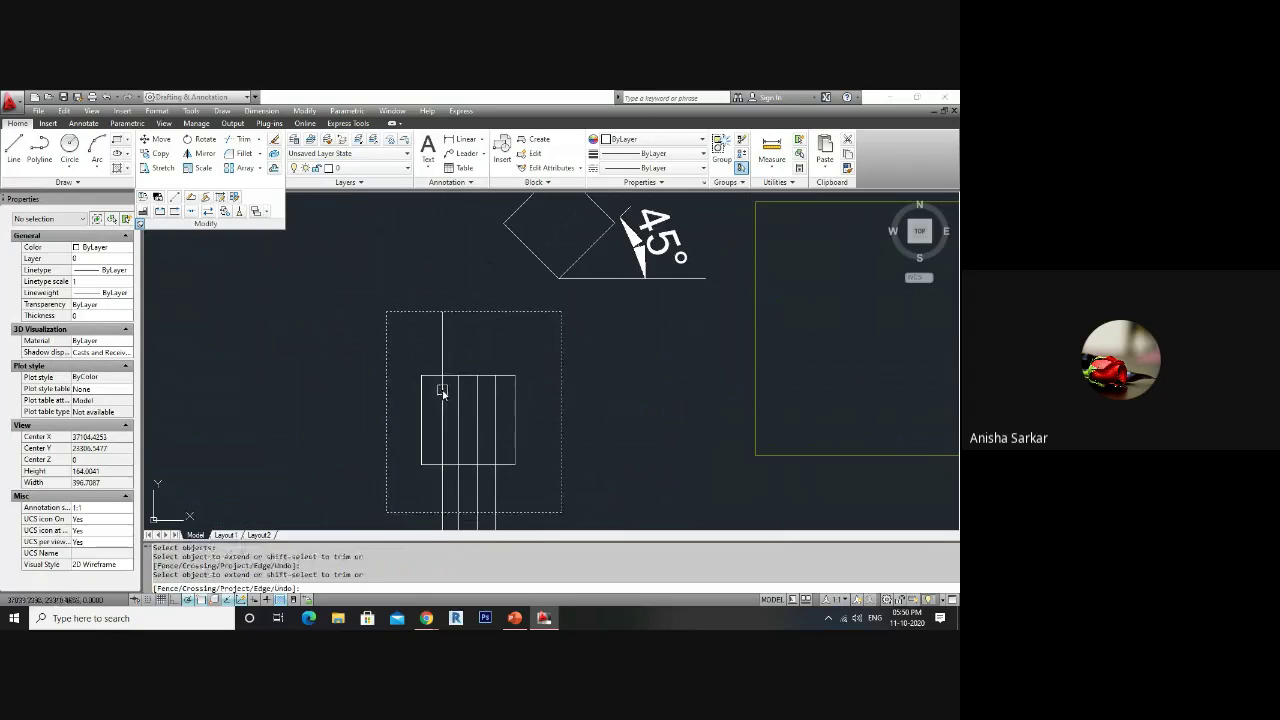
pyautogui.click(458, 398)
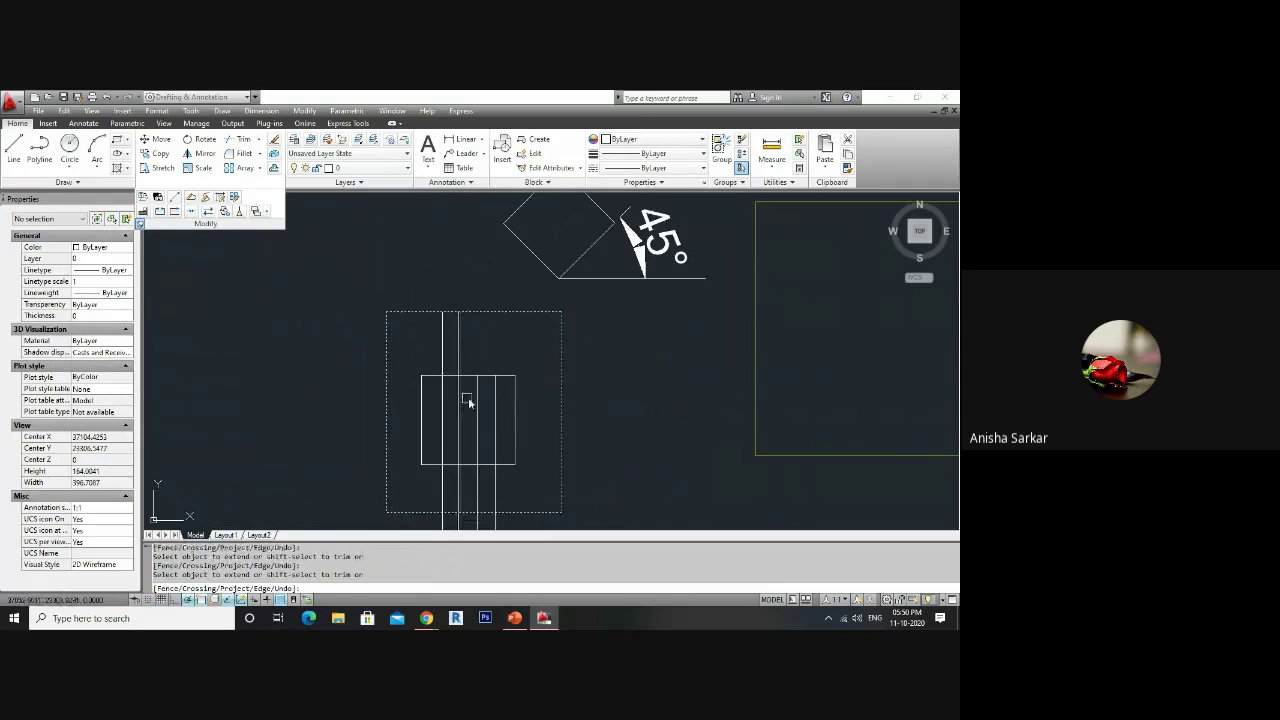
pyautogui.click(477, 398)
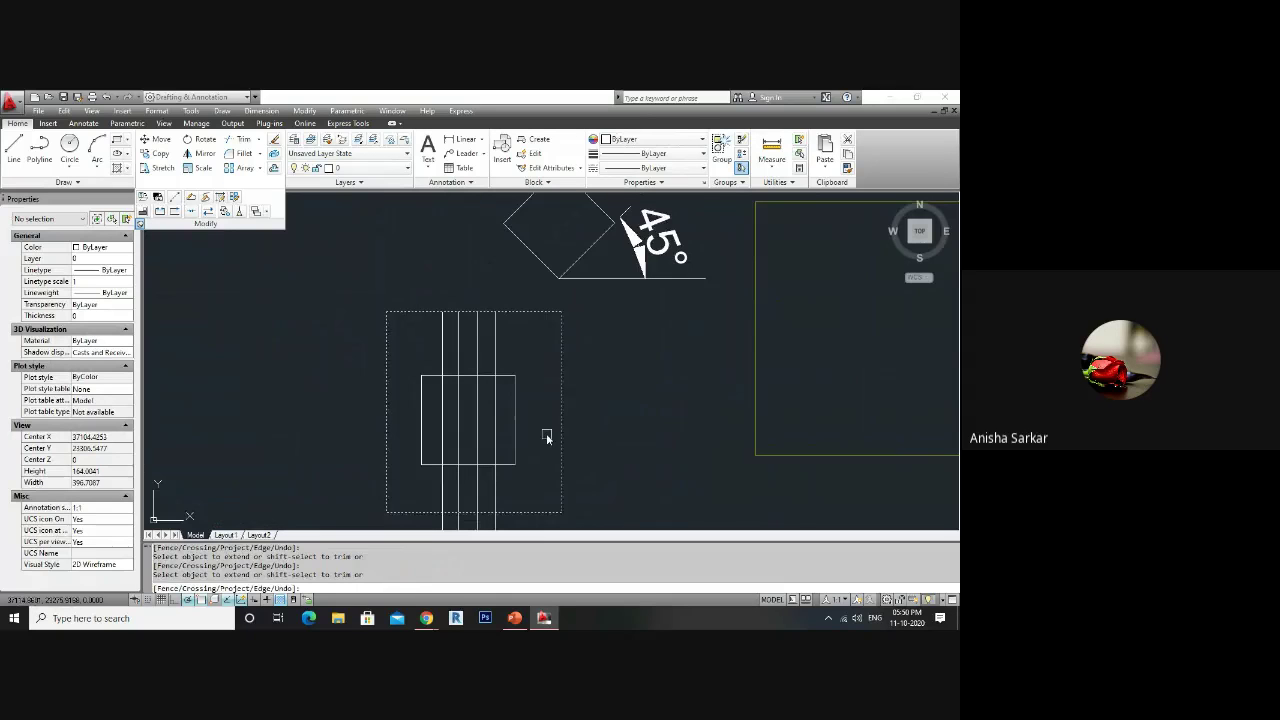
pyautogui.press('Escape')
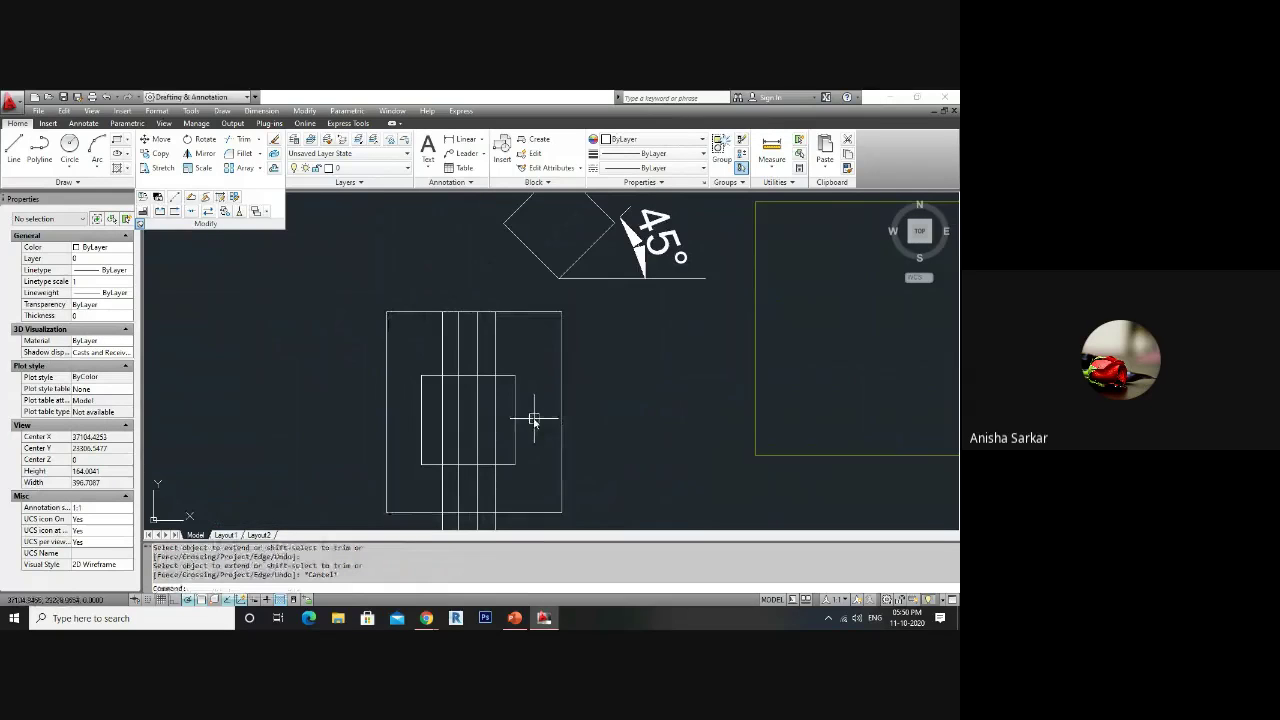
pyautogui.hotkey('ctrl', 'z')
# - Extend the four vertical lines up to the larger rectangle's upper edge, using that rectangle as the boundary
pyautogui.write('ex')
pyautogui.press('Return')
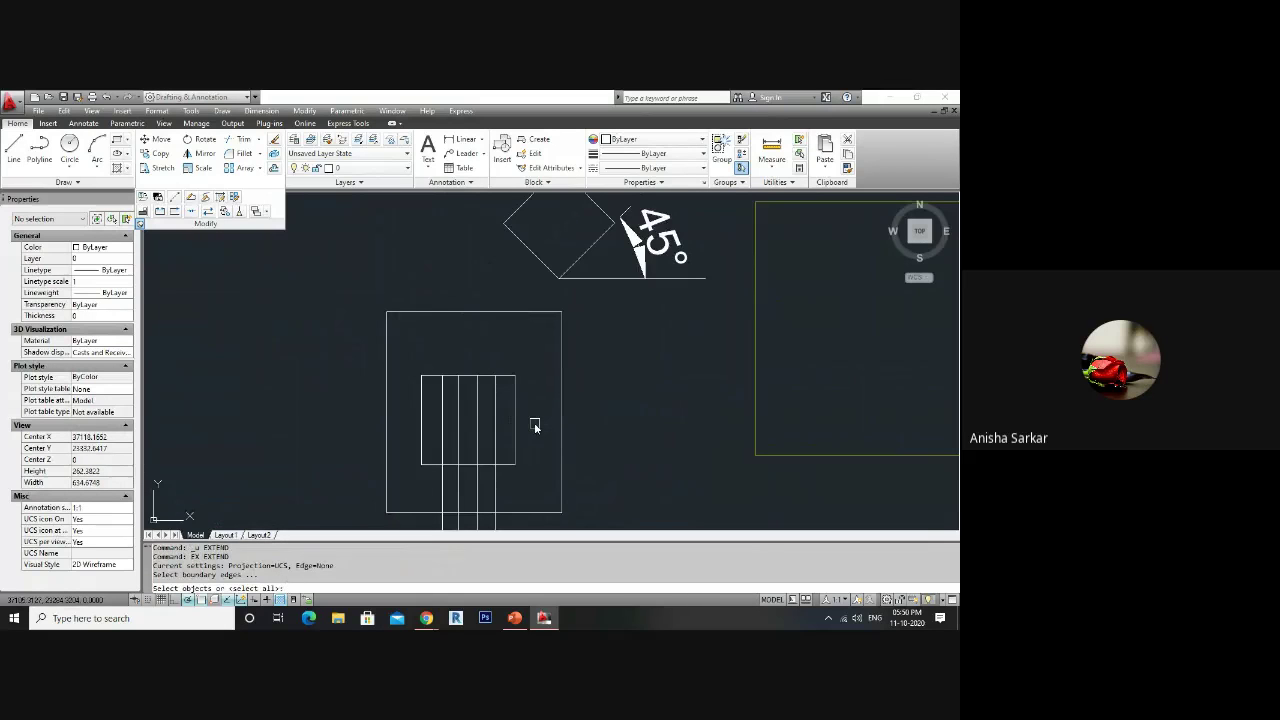
pyautogui.click(478, 336)
pyautogui.click(438, 268)
pyautogui.press('Return')
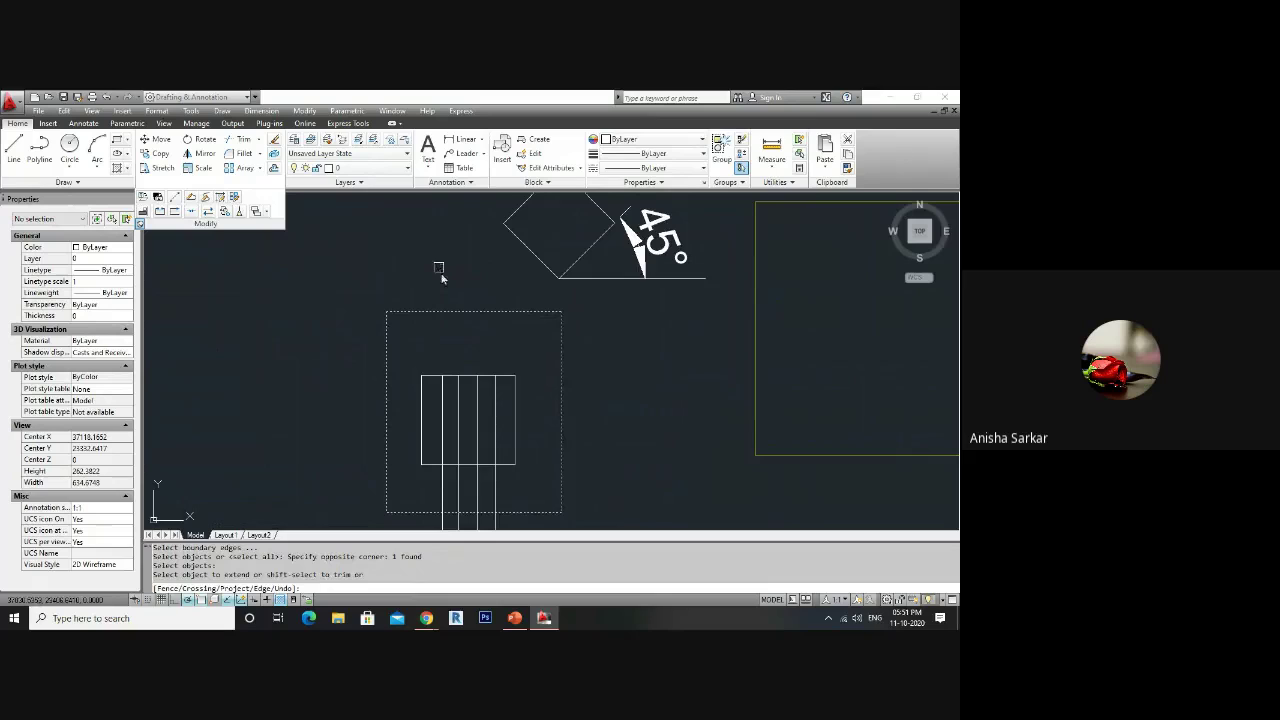
pyautogui.click(446, 416)
pyautogui.click(430, 423)
pyautogui.click(478, 414)
pyautogui.click(493, 417)
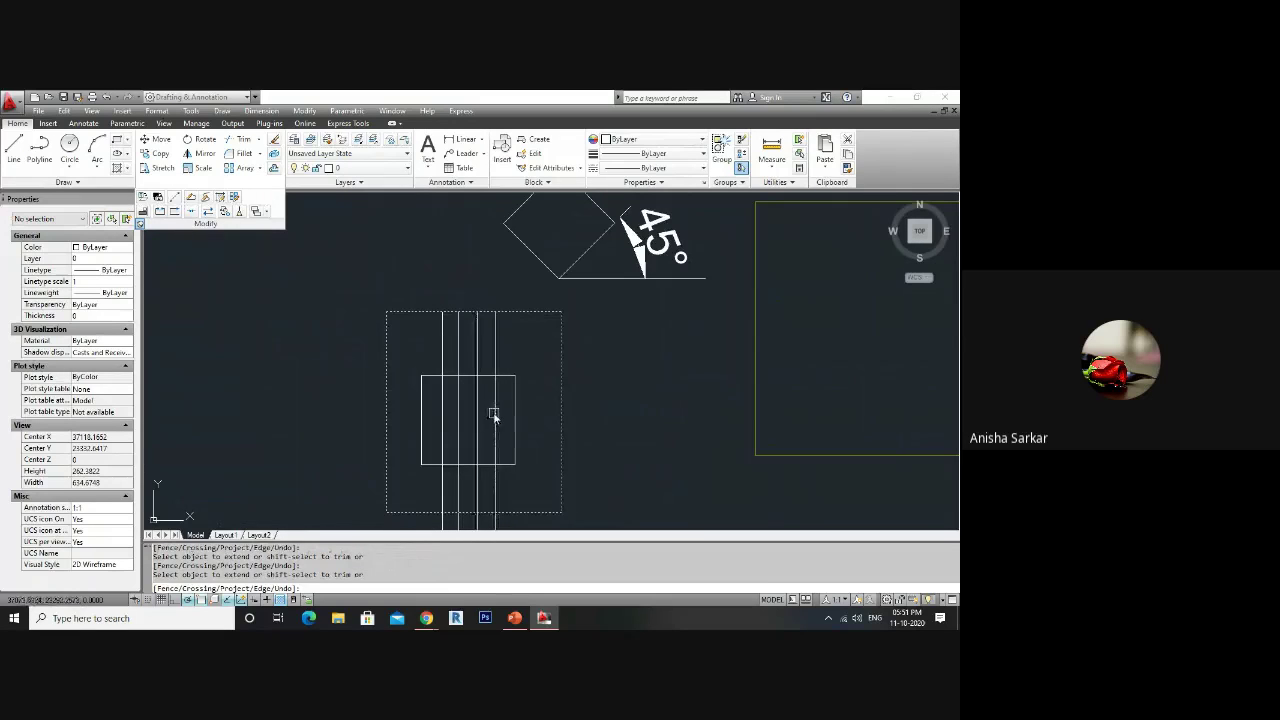
pyautogui.rightClick(614, 496)
pyautogui.click(644, 354)
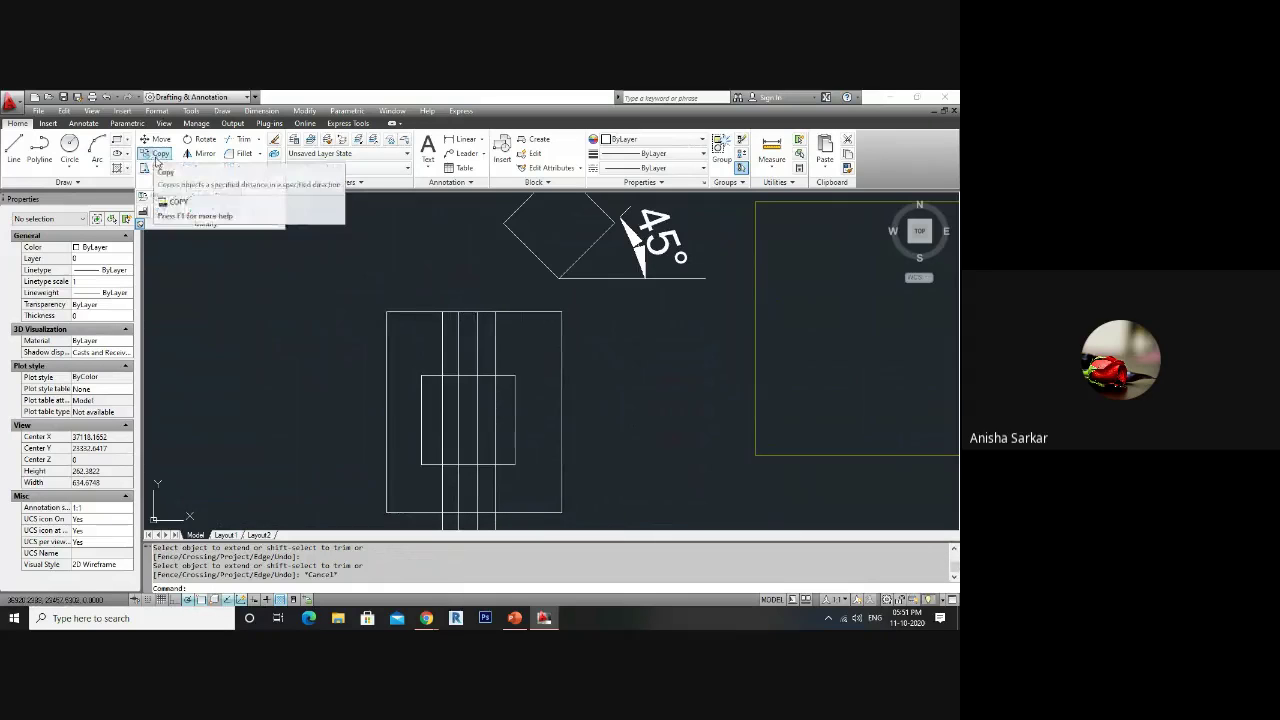
pyautogui.scroll(-4, 377, 363)
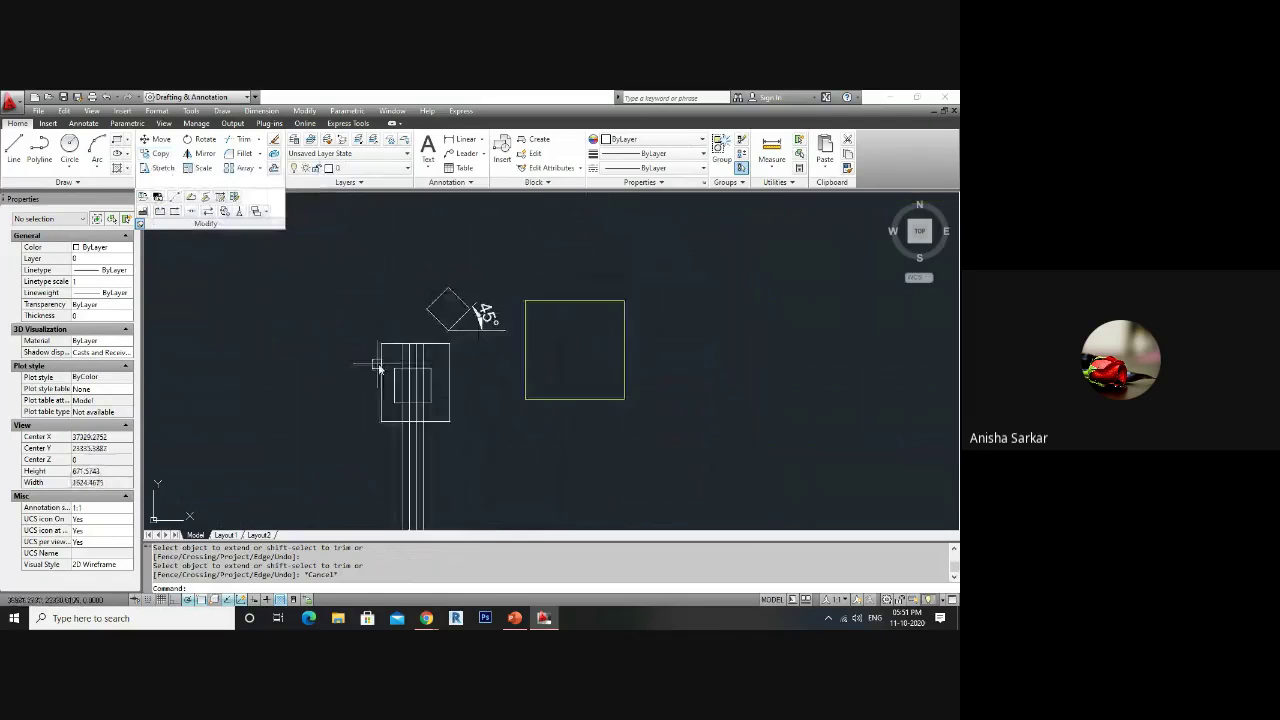
pyautogui.scroll(2, 455, 415)
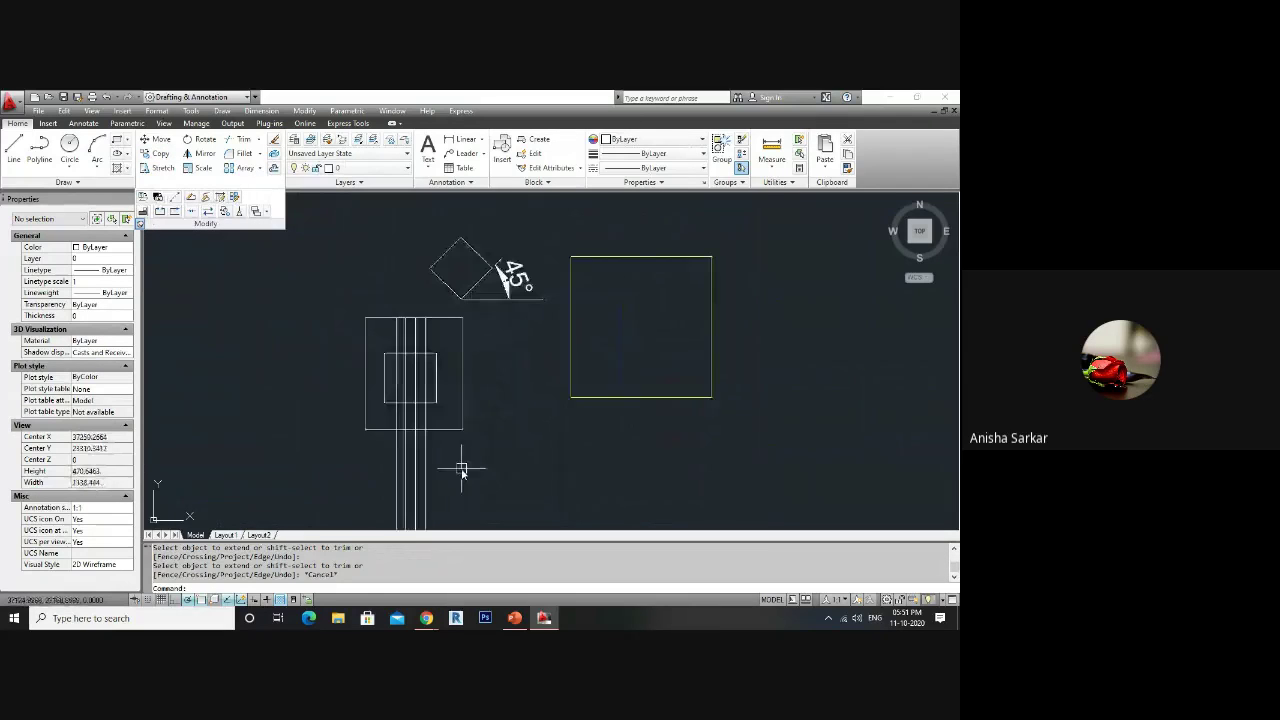
pyautogui.click(437, 385)
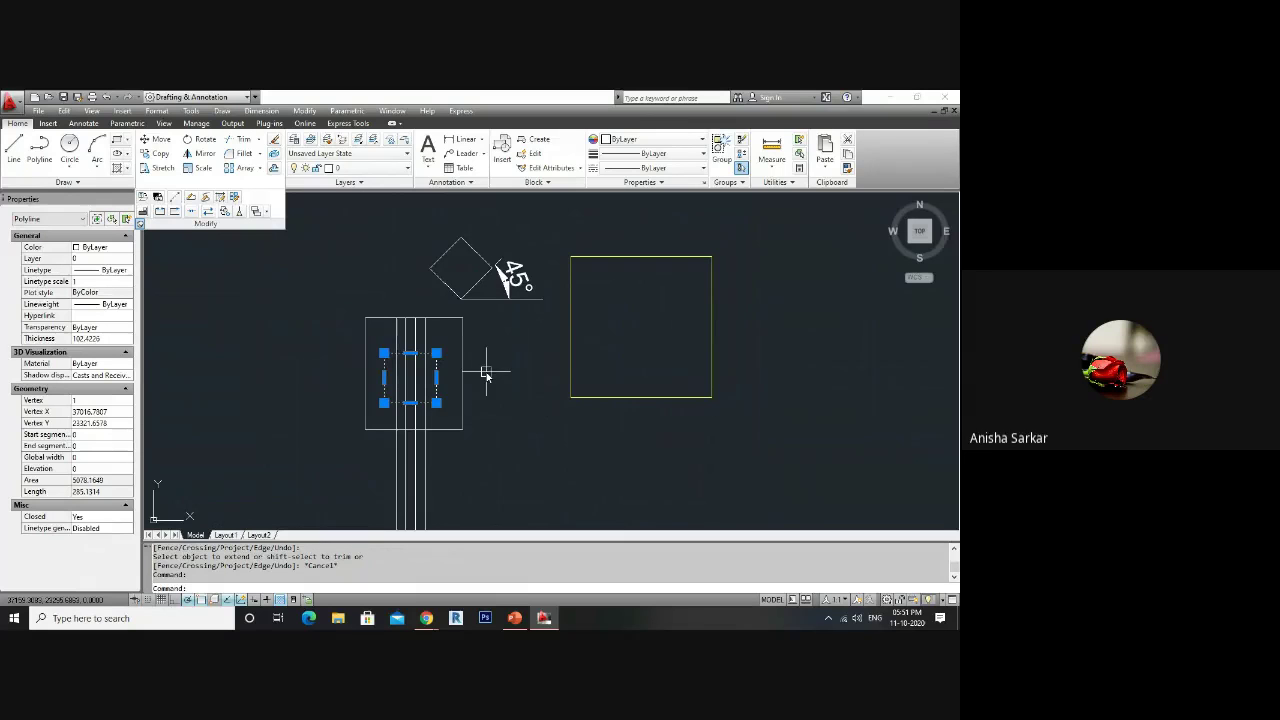
pyautogui.press('Escape')
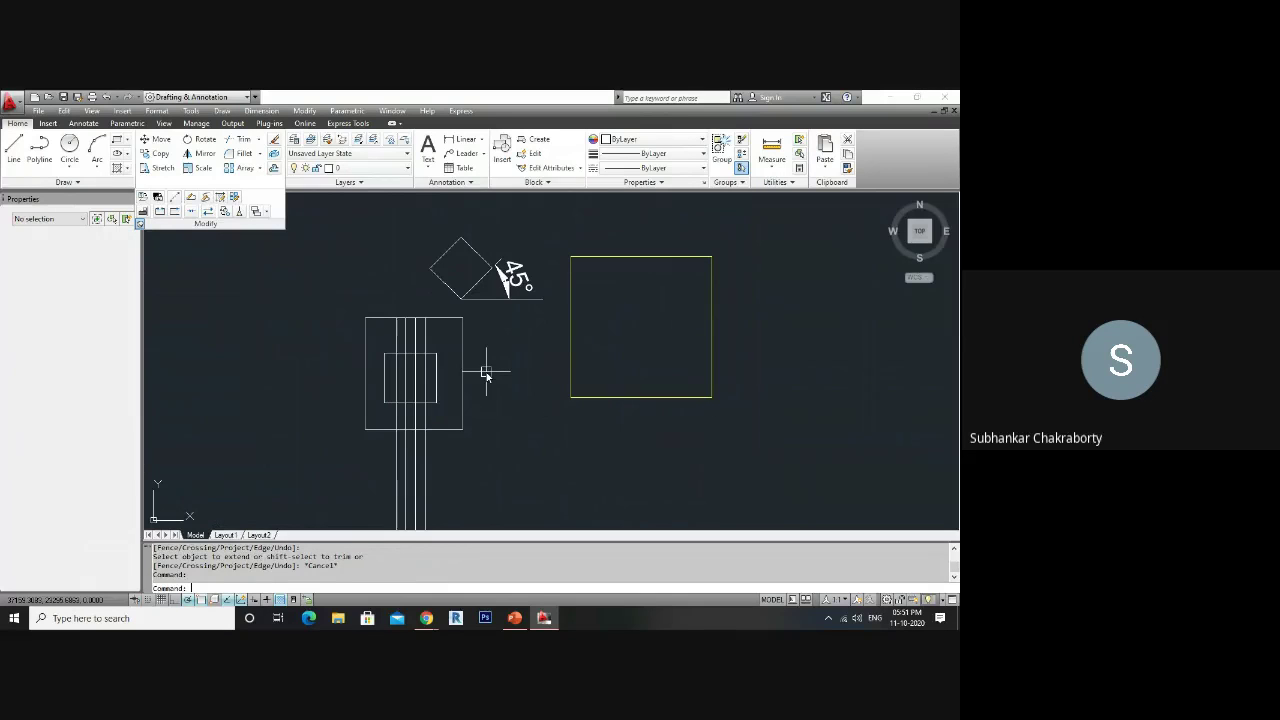
pyautogui.press('Escape')
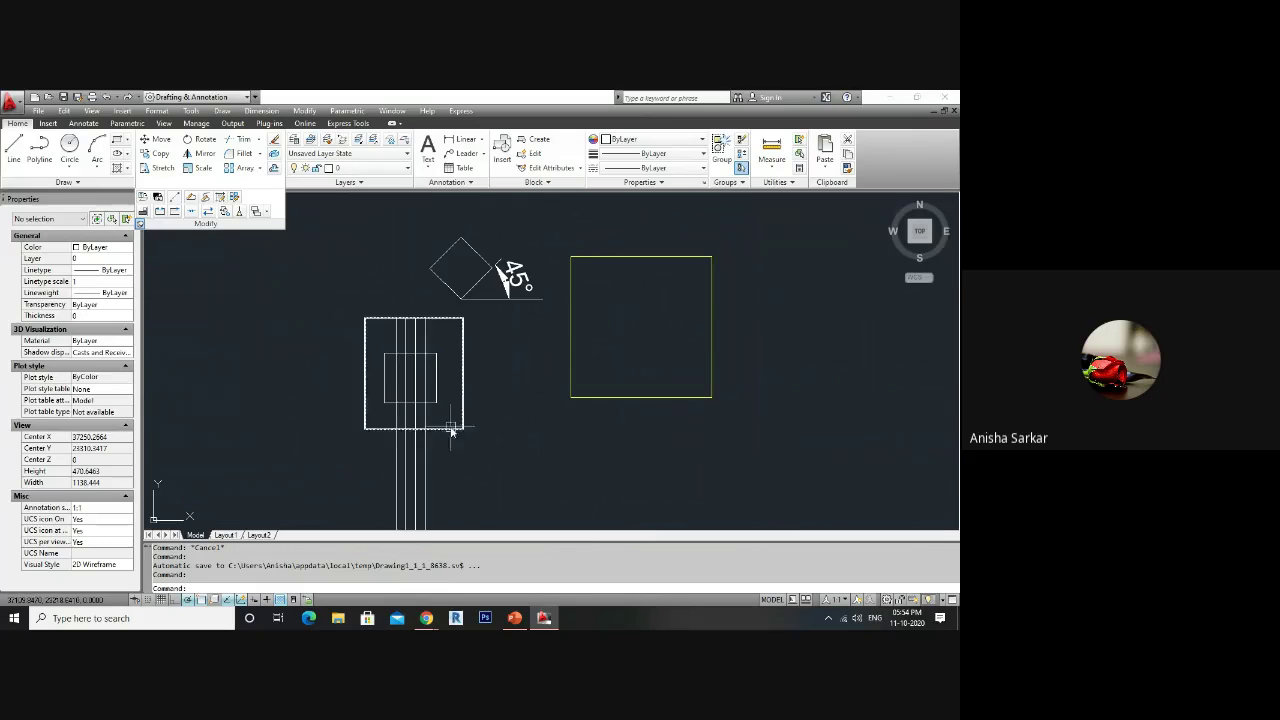
# - Copy the small inner rectangle from its lower-right corner, placing six copies in the empty area left of the larger rectangle
pyautogui.write('O')
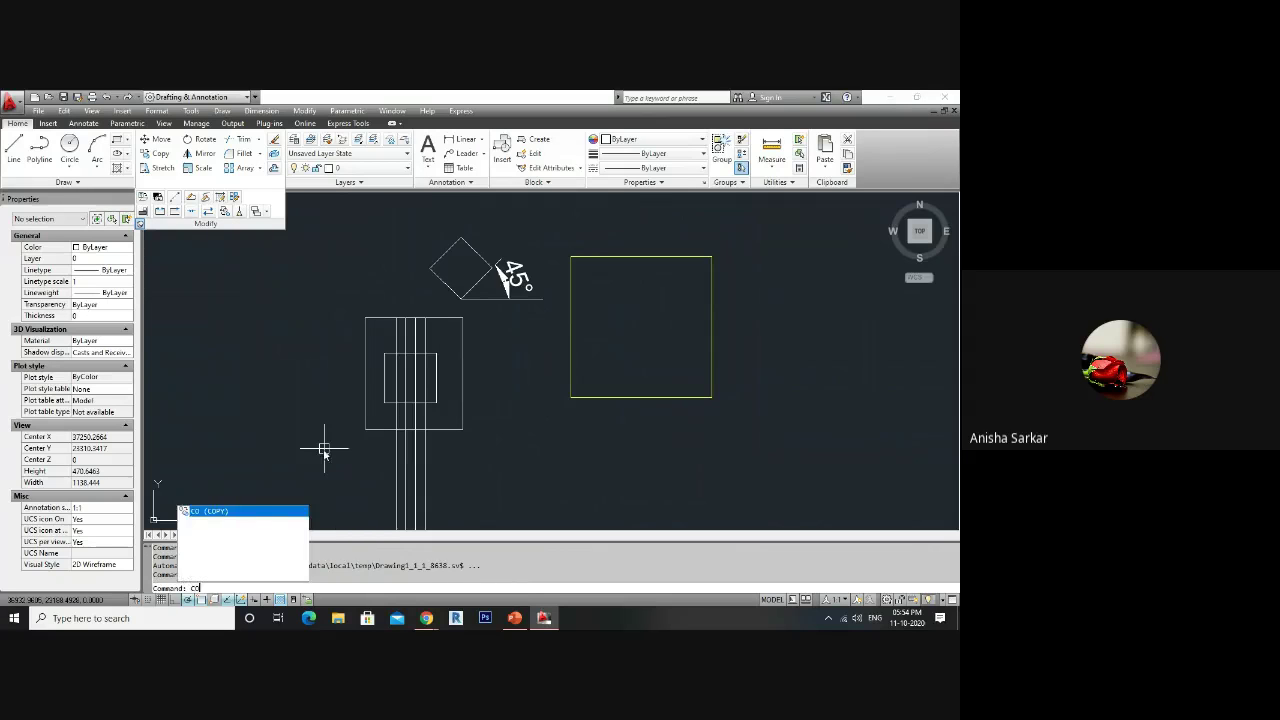
pyautogui.press('Return')
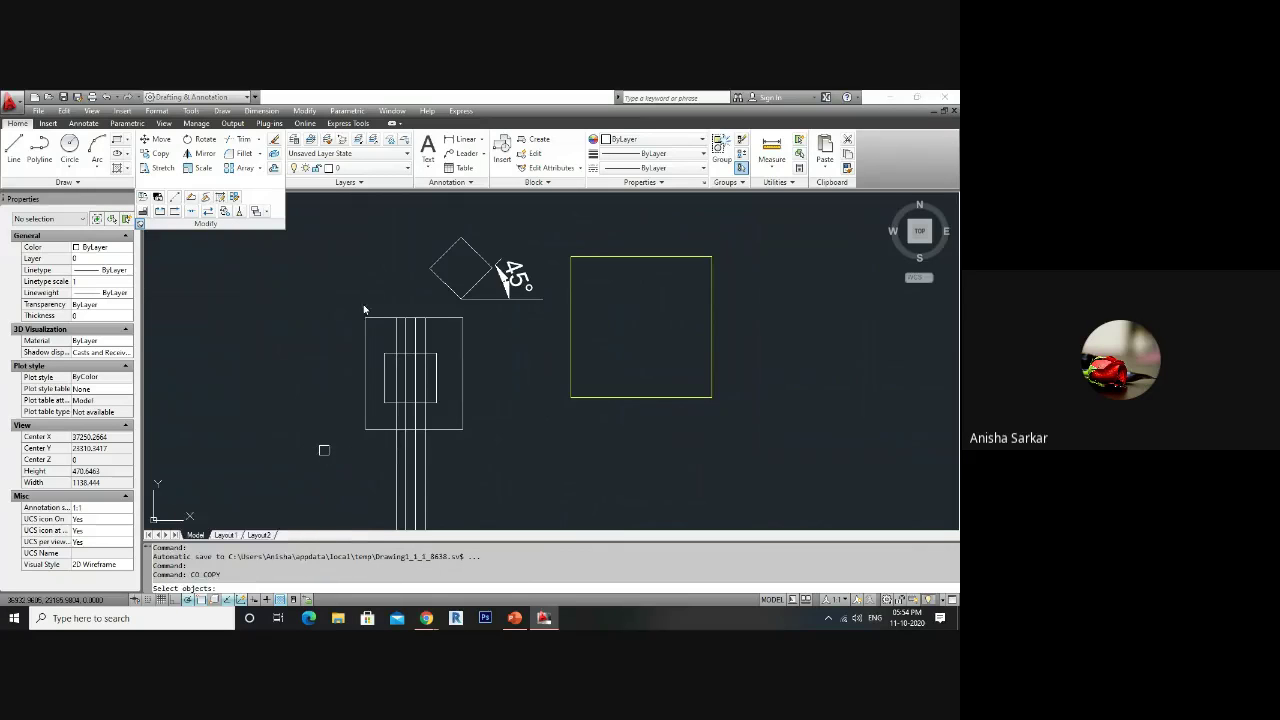
pyautogui.click(437, 388)
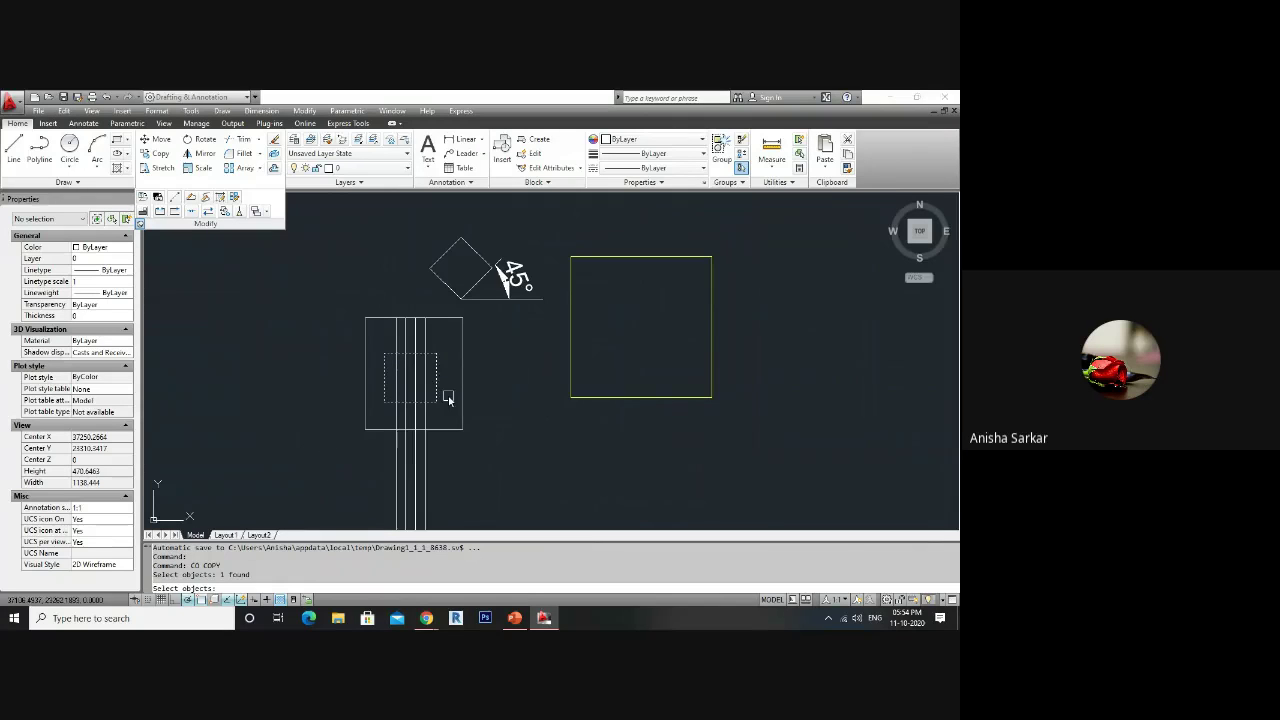
pyautogui.press('Return')
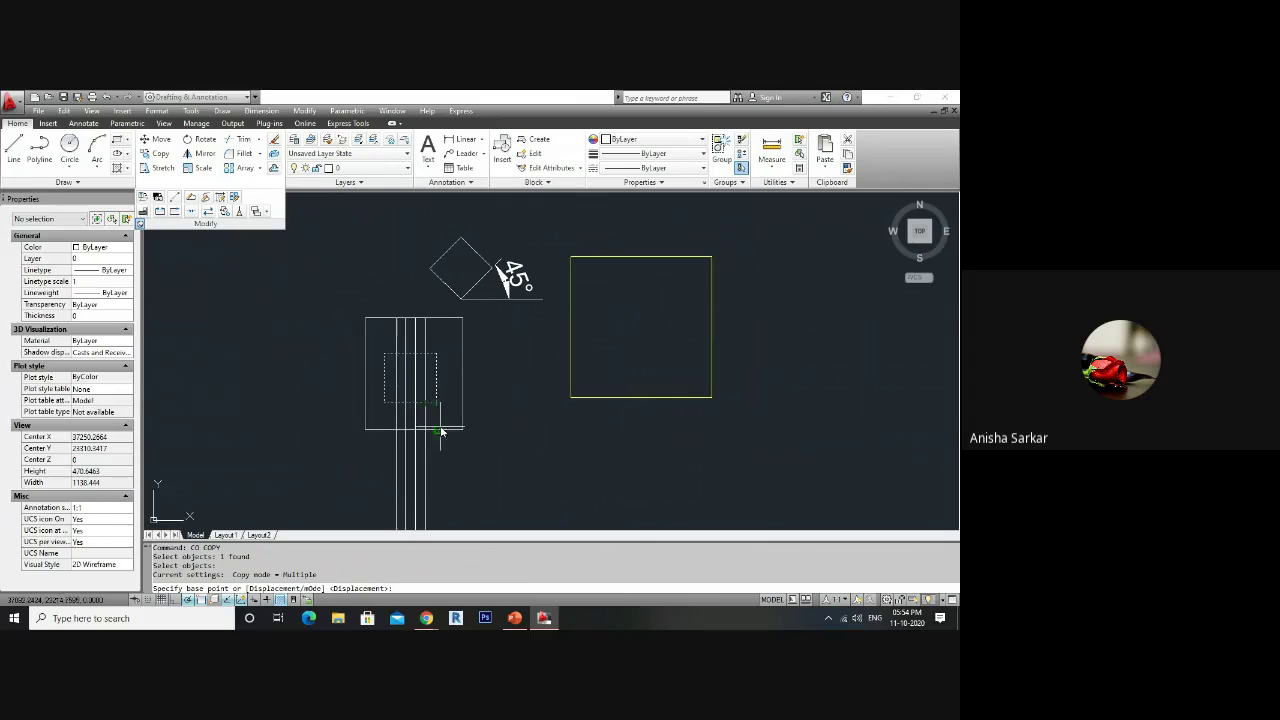
pyautogui.click(436, 403)
pyautogui.click(296, 405)
pyautogui.click(334, 294)
pyautogui.click(289, 324)
pyautogui.click(228, 378)
pyautogui.click(269, 442)
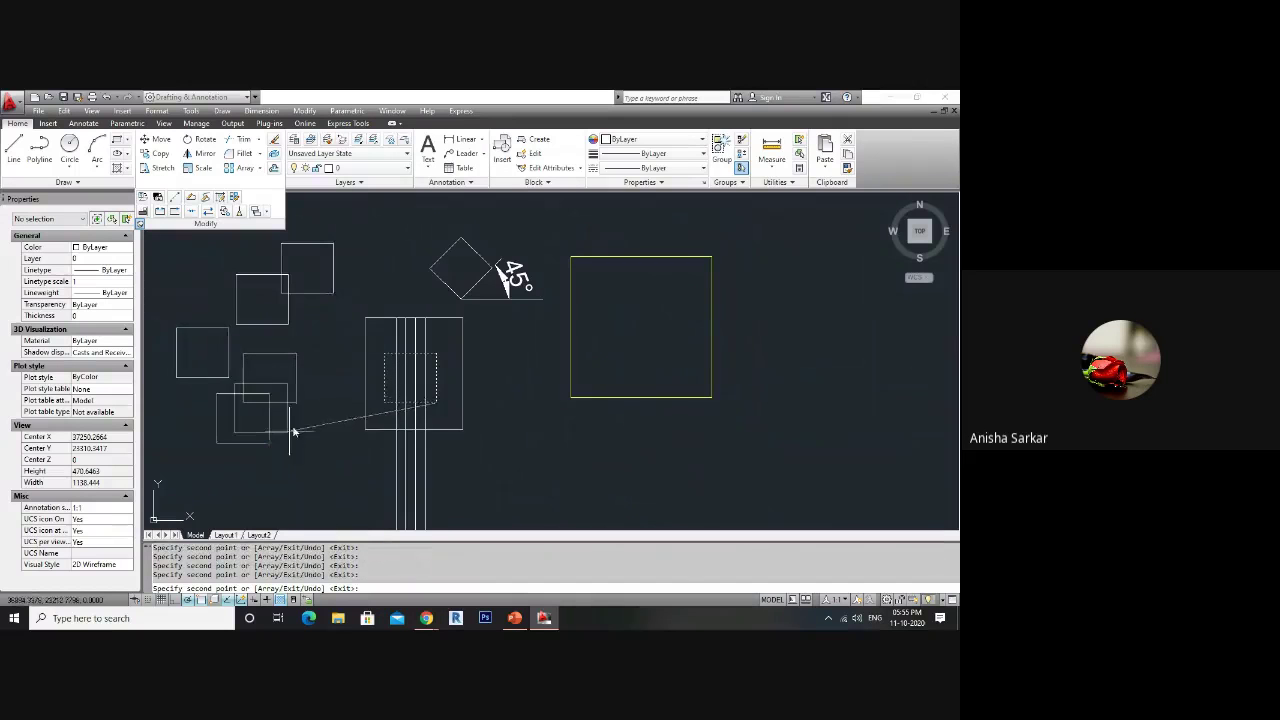
pyautogui.click(328, 372)
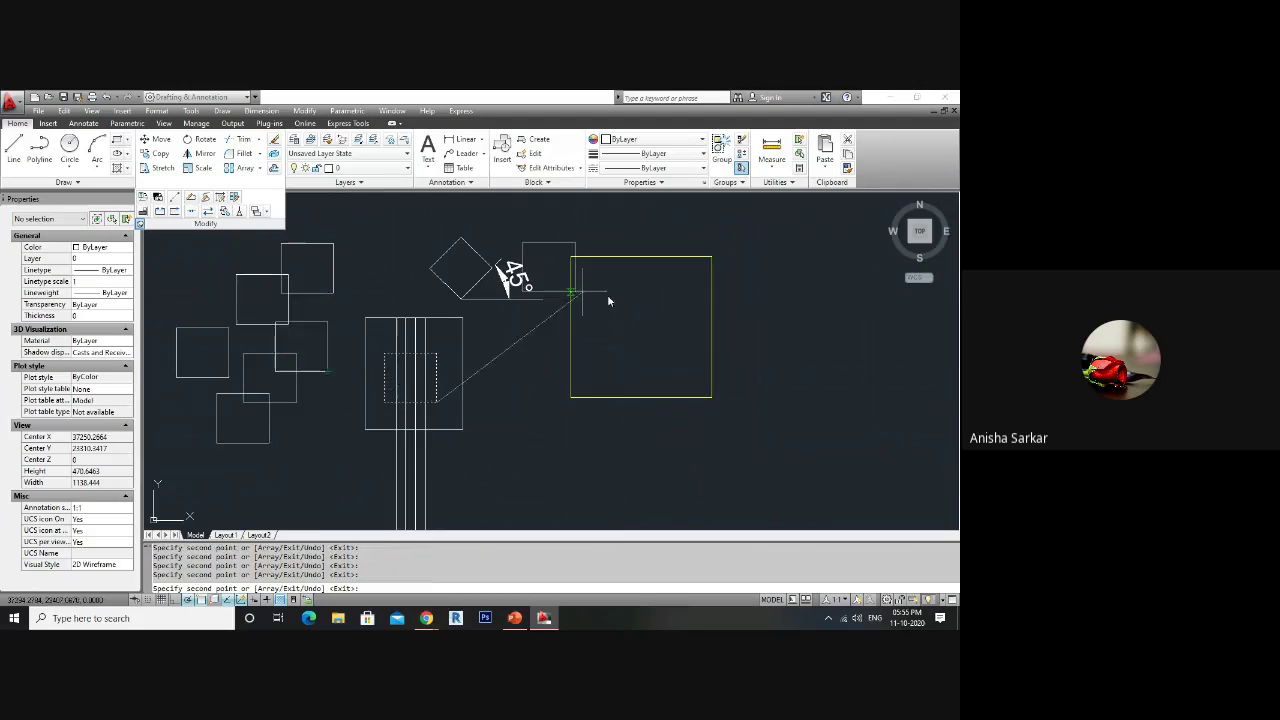
# - Place further copies at the yellow square's lower-right and upper-right corners and one in the empty area below it
pyautogui.click(712, 398)
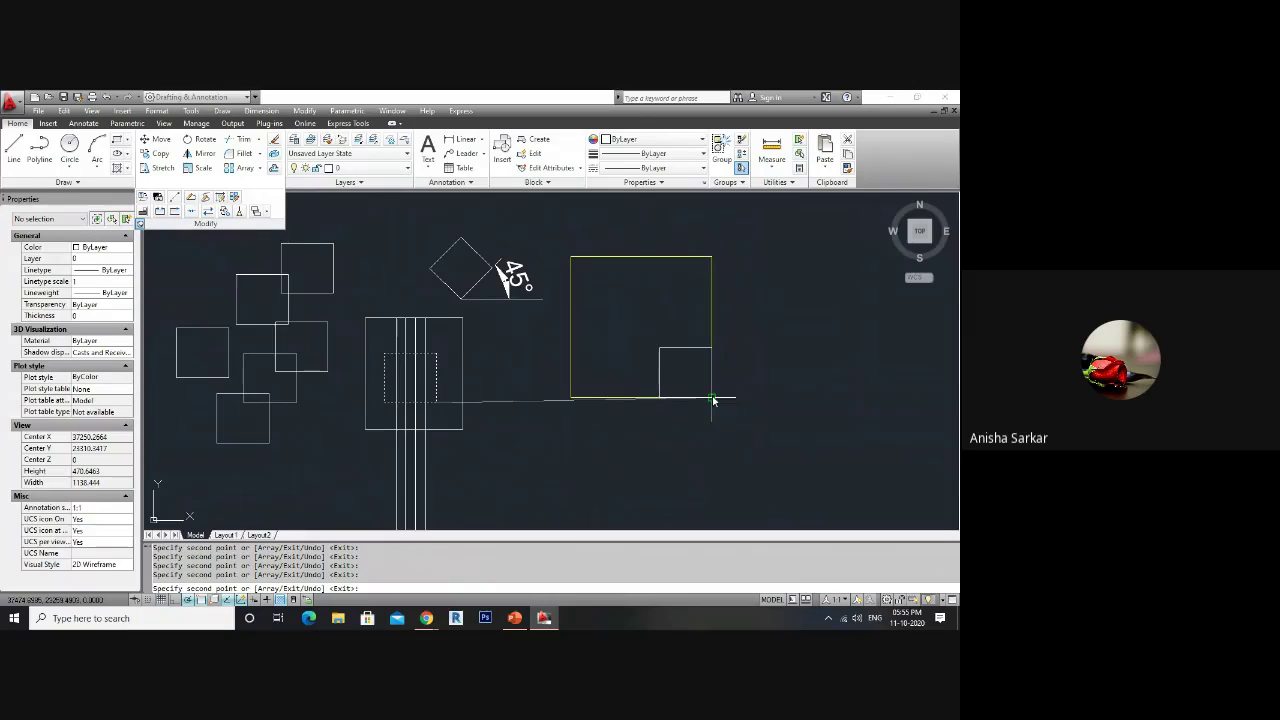
pyautogui.click(712, 261)
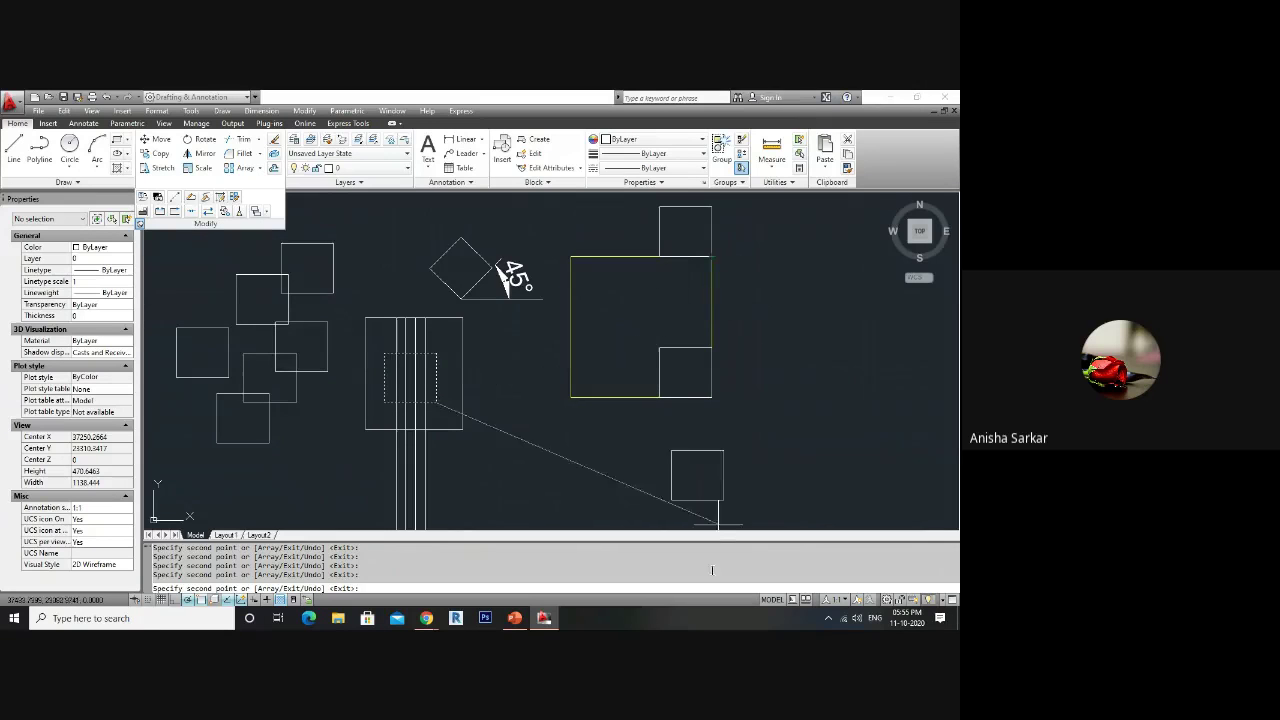
pyautogui.click(583, 486)
pyautogui.press('Escape')
pyautogui.press('Escape')
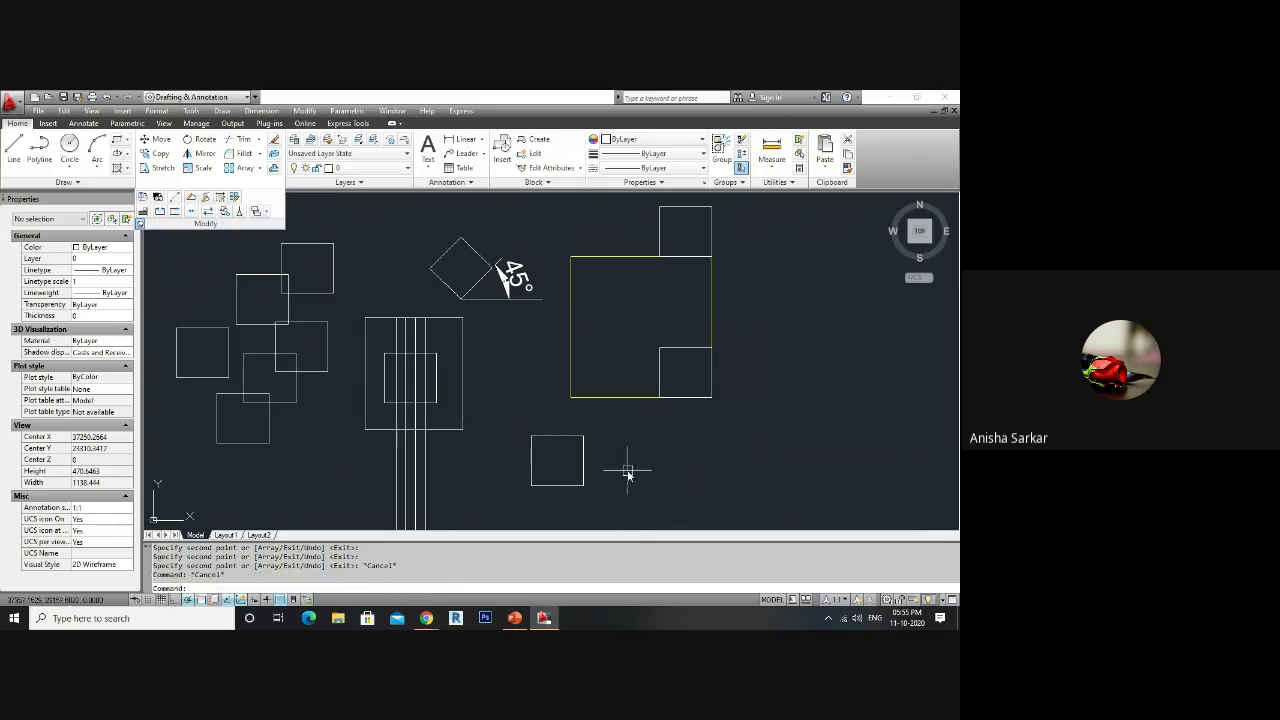
# - Delete the small rectangle below the yellow square, the two at its corners and the six copies in the empty left area
pyautogui.click(628, 470)
pyautogui.click(556, 515)
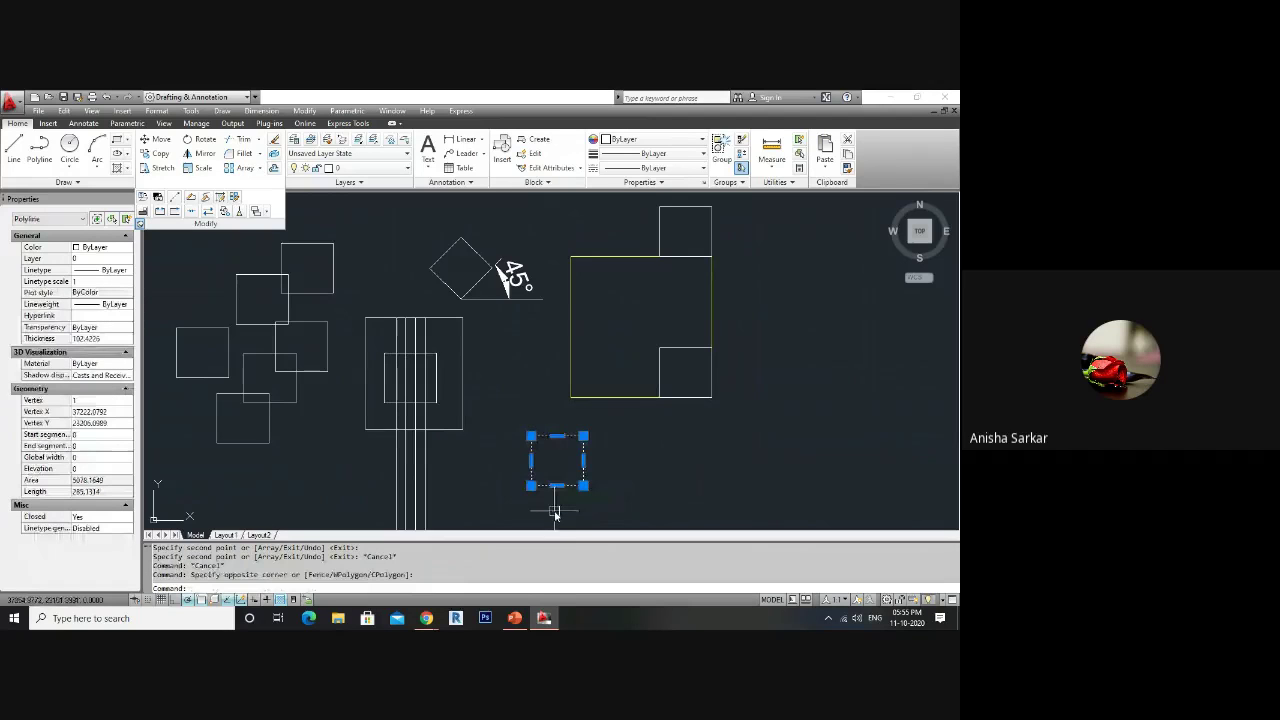
pyautogui.press('Delete')
pyautogui.click(656, 200)
pyautogui.click(725, 408)
pyautogui.press('Delete')
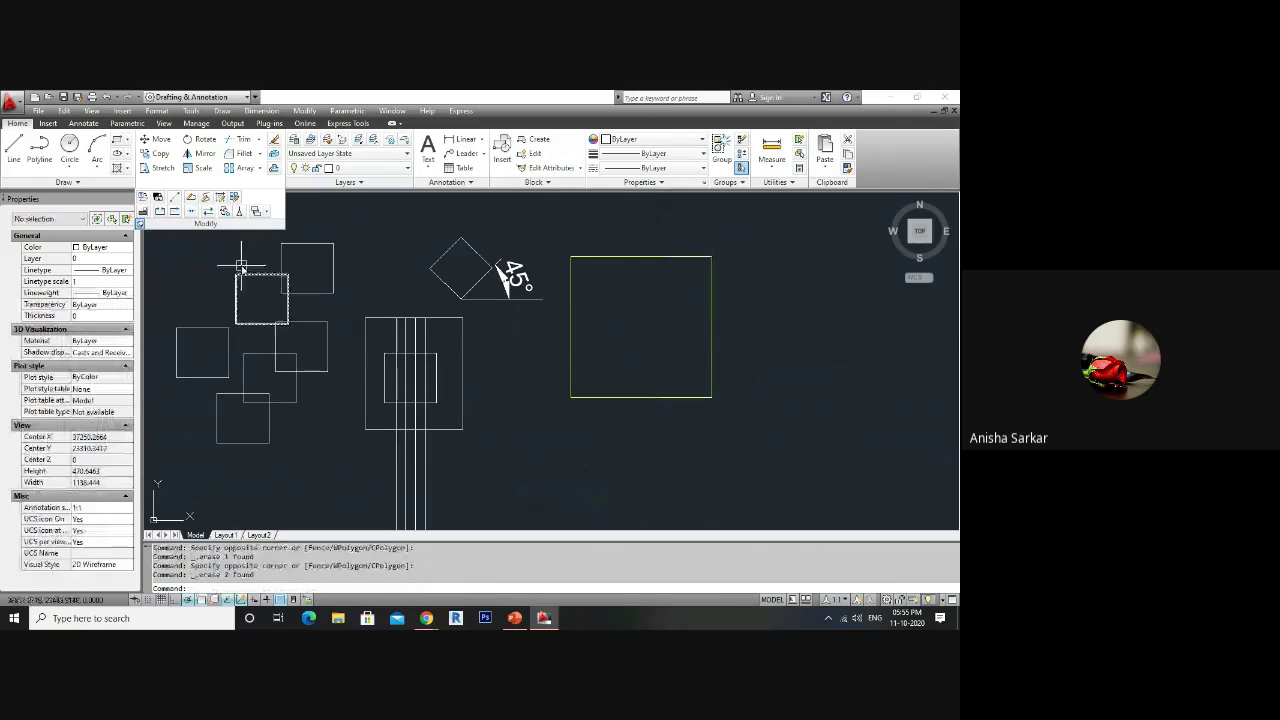
pyautogui.click(168, 241)
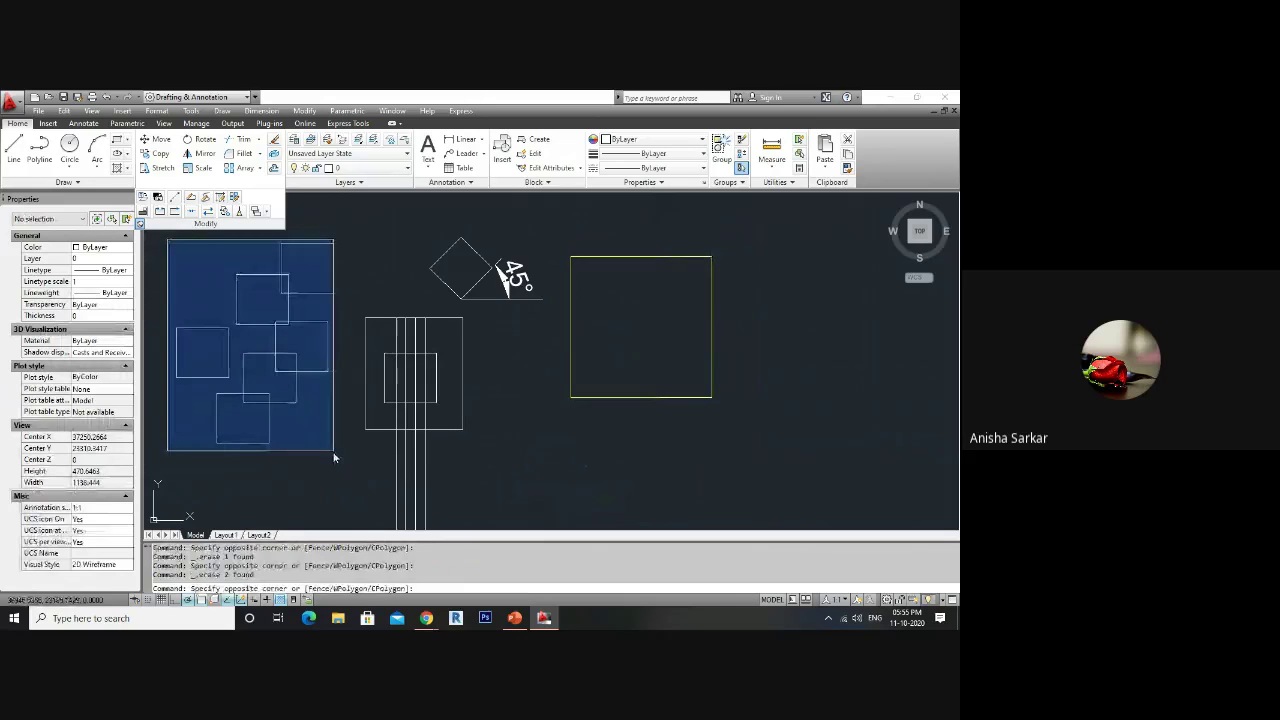
pyautogui.click(334, 457)
pyautogui.press('Delete')
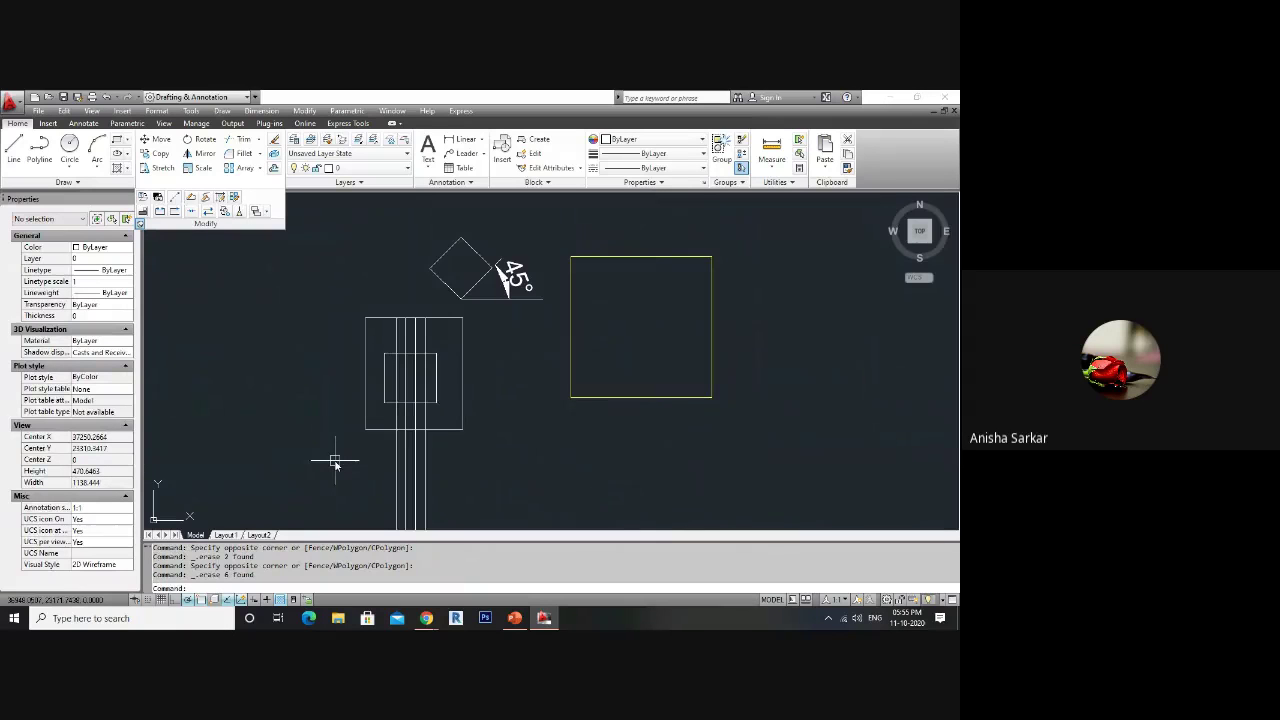
# - Draw four overlapping rectangles of different sizes in the empty area right of the yellow square
pyautogui.scroll(-4, 379, 437)
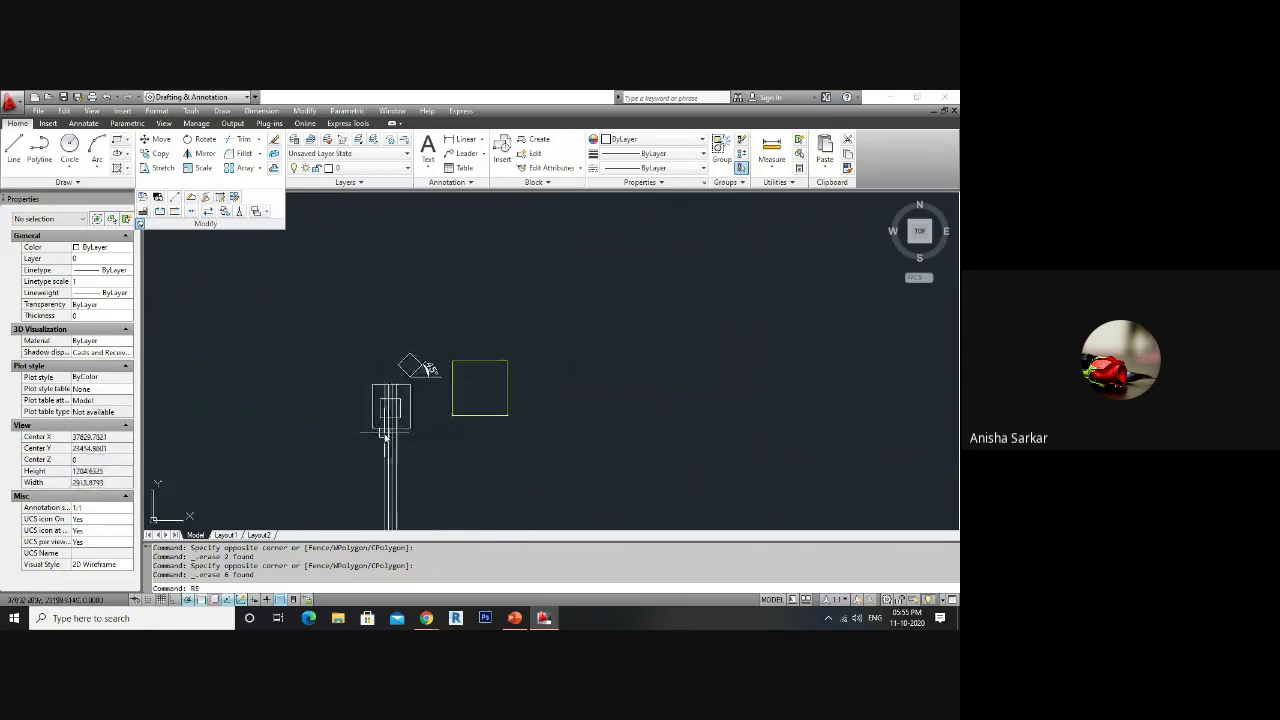
pyautogui.write('rec')
pyautogui.press('Return')
pyautogui.click(560, 342)
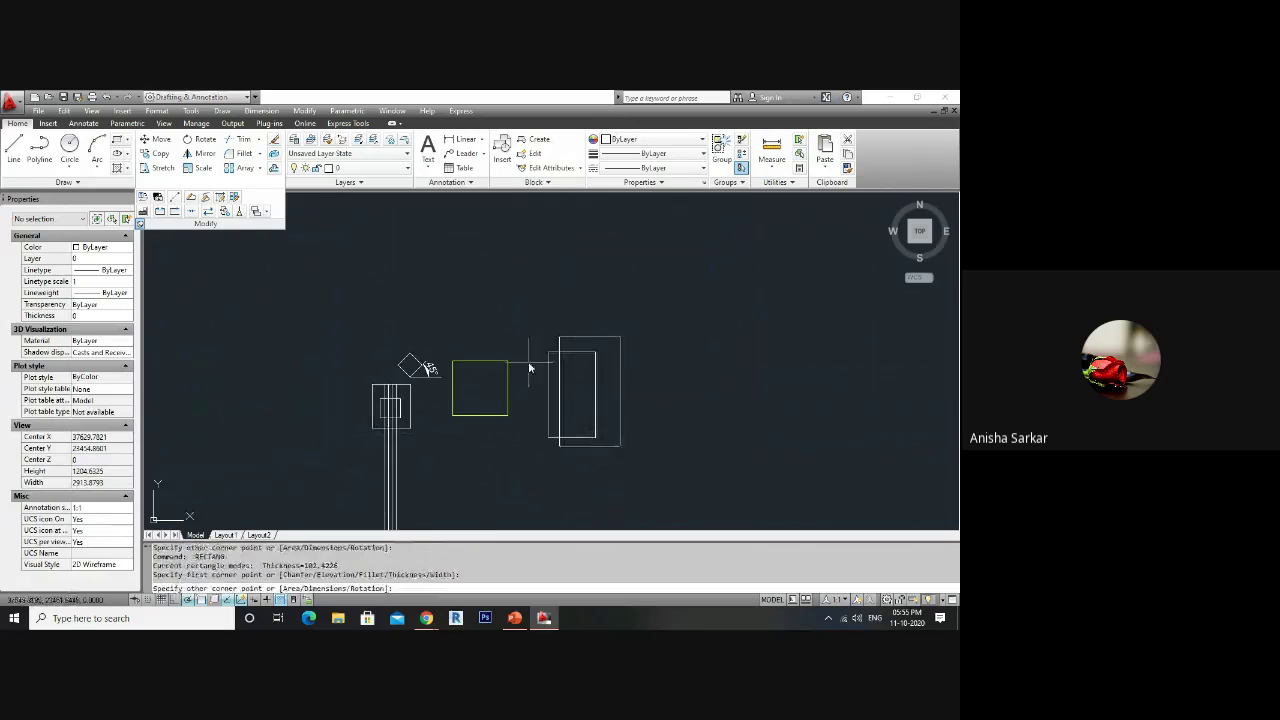
pyautogui.click(573, 422)
pyautogui.scroll(2, 544, 403)
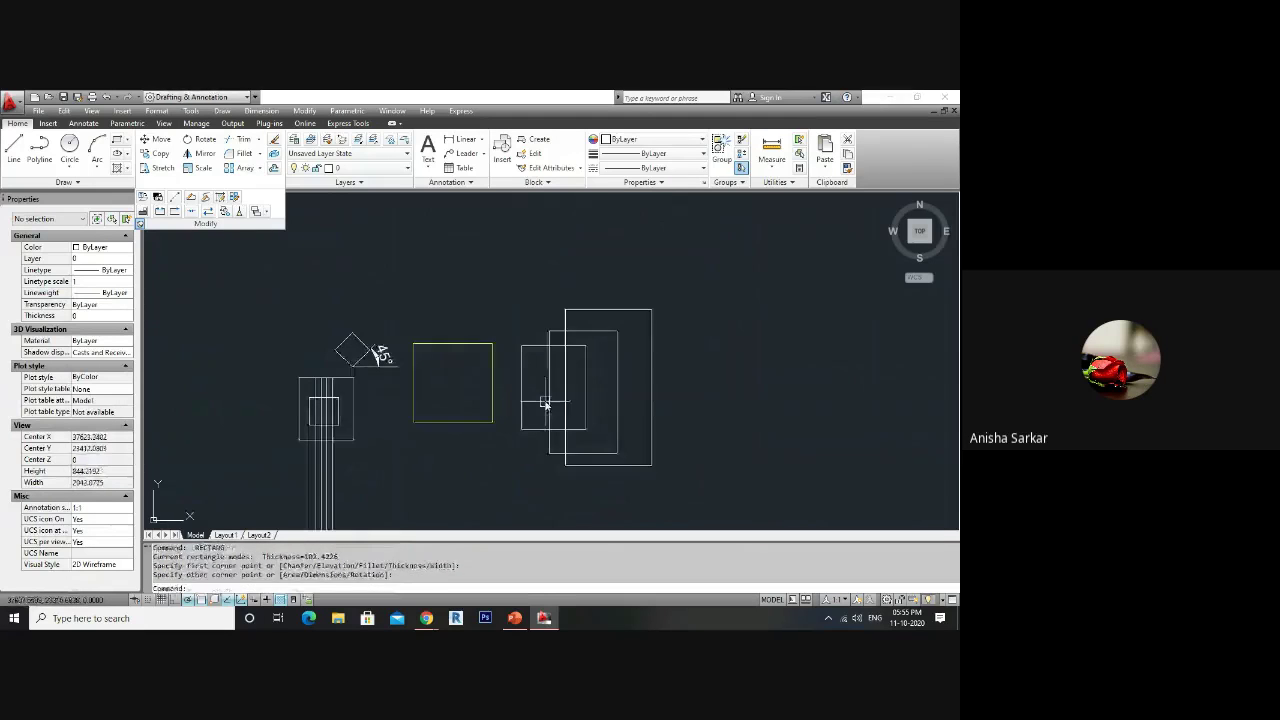
pyautogui.scroll(-3, 532, 320)
# - Mirror the four overlapping rectangles about a vertical line just right of them, keeping the source objects
pyautogui.moveTo(565, 419)
pyautogui.write('h')
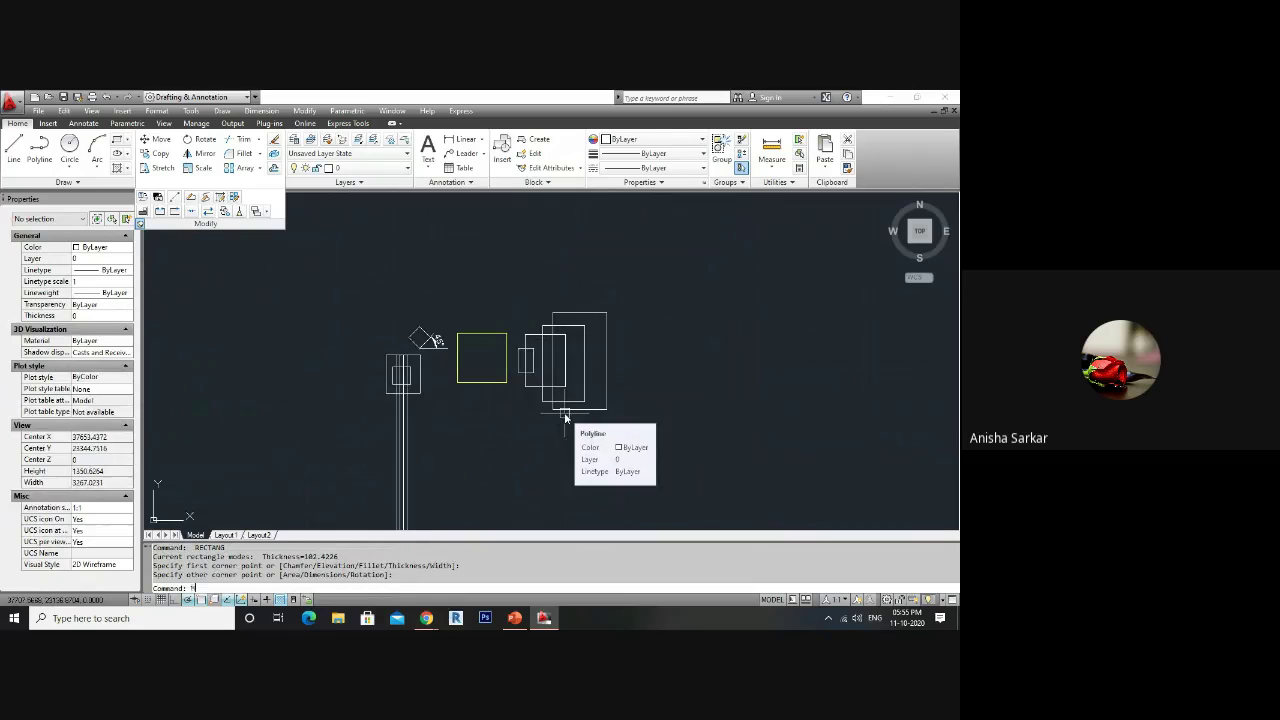
pyautogui.write('I')
pyautogui.press('Return')
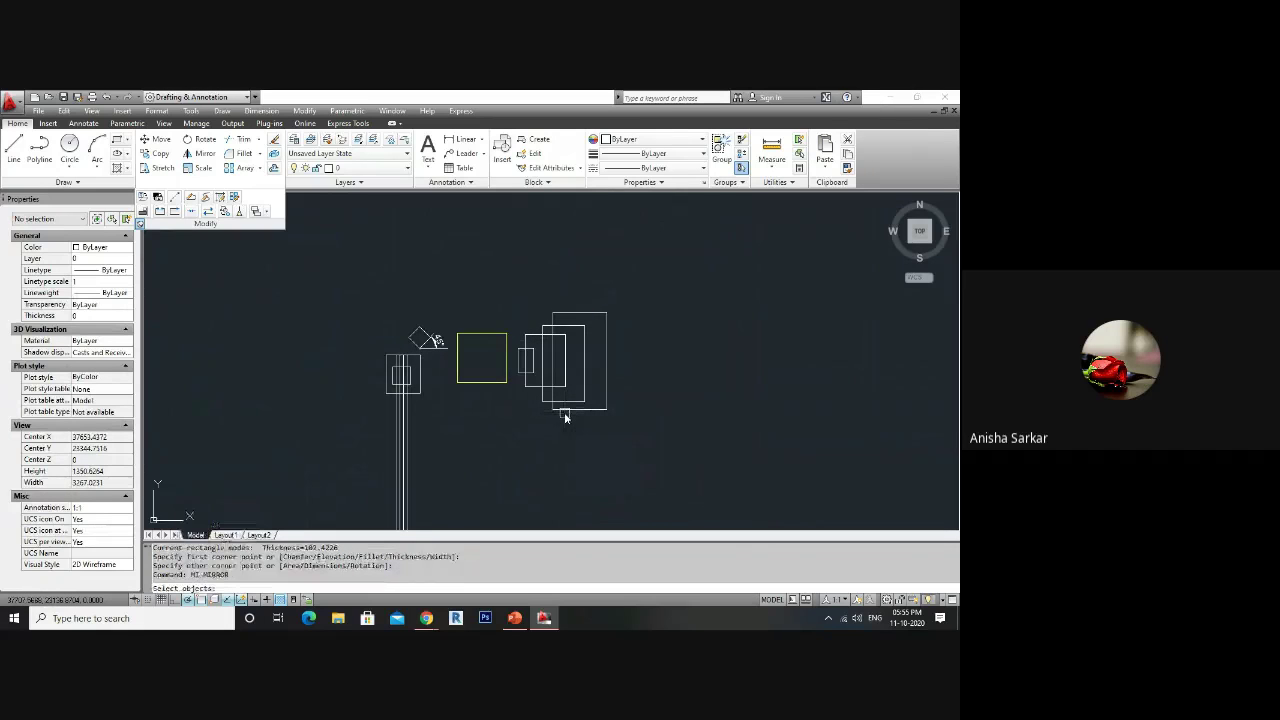
pyautogui.click(620, 437)
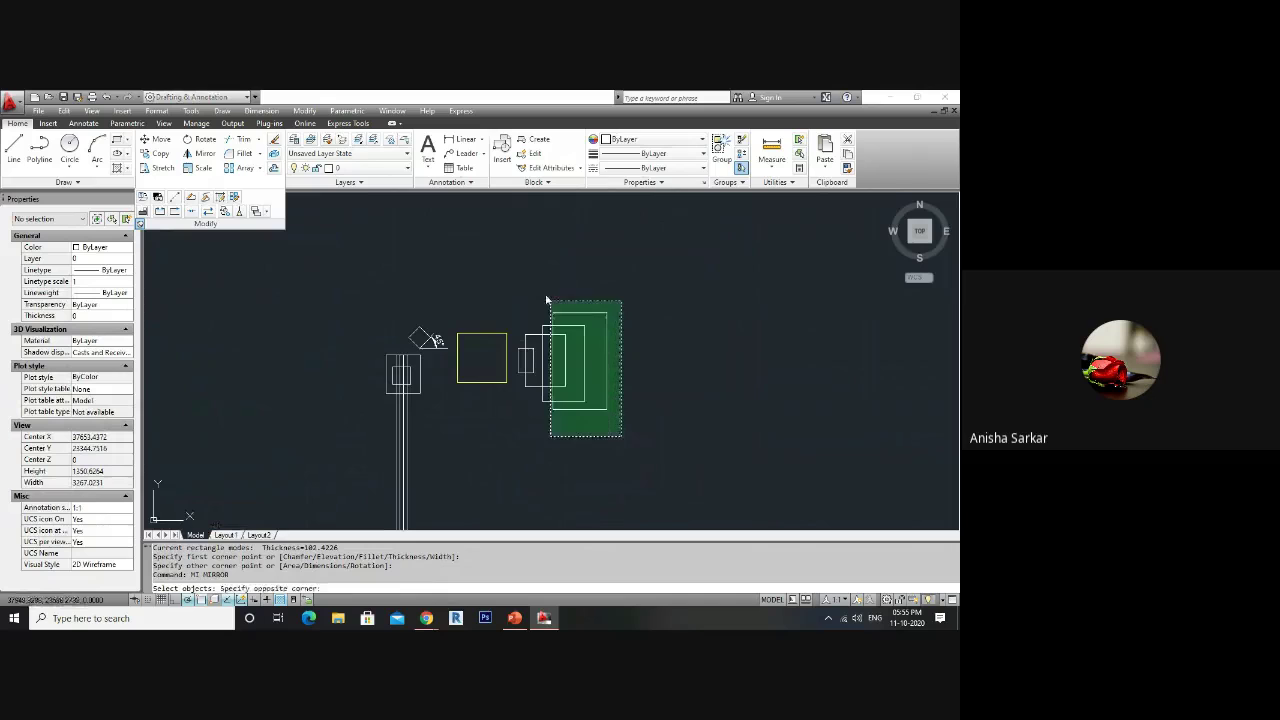
pyautogui.click(516, 268)
pyautogui.press('Return')
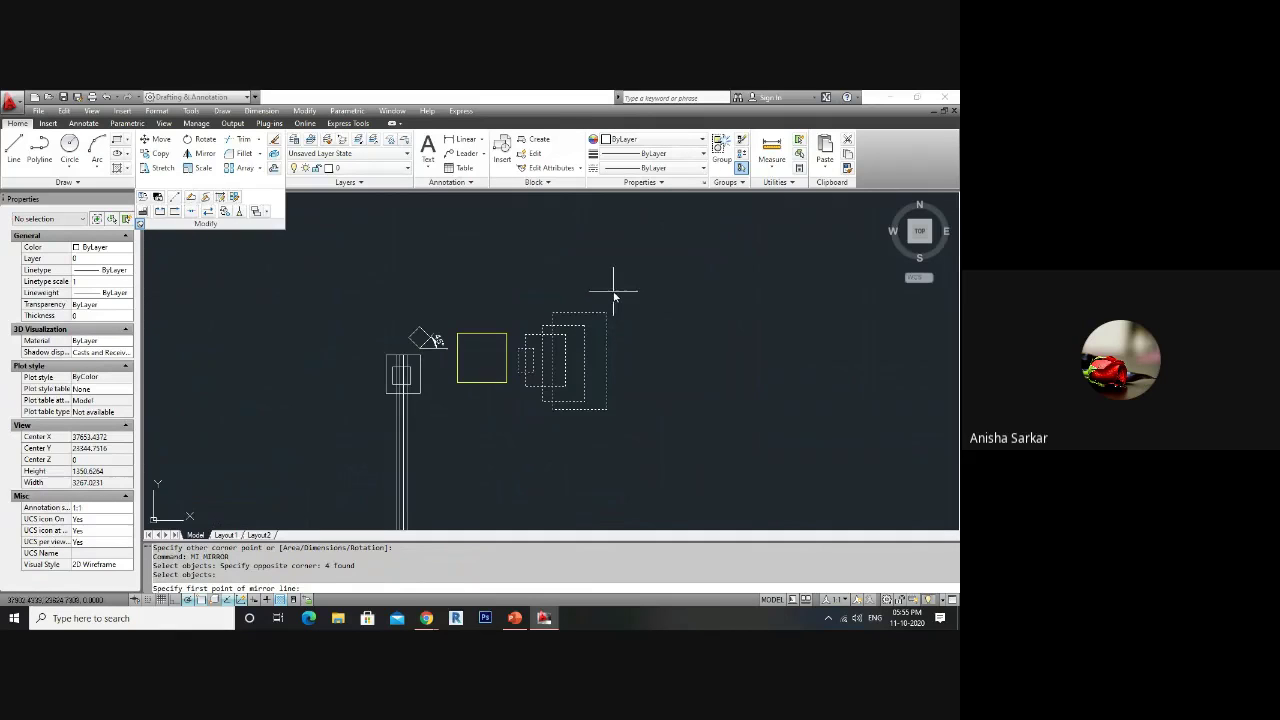
pyautogui.click(625, 292)
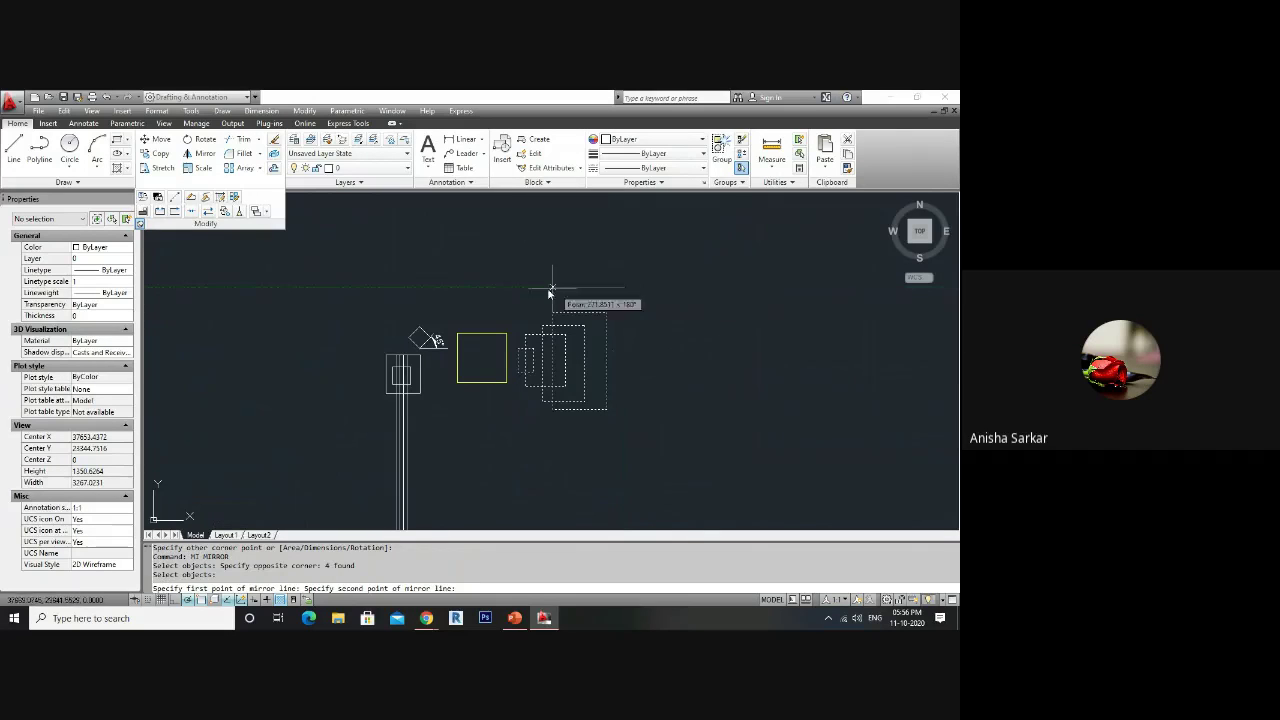
pyautogui.scroll(-2, 639, 287)
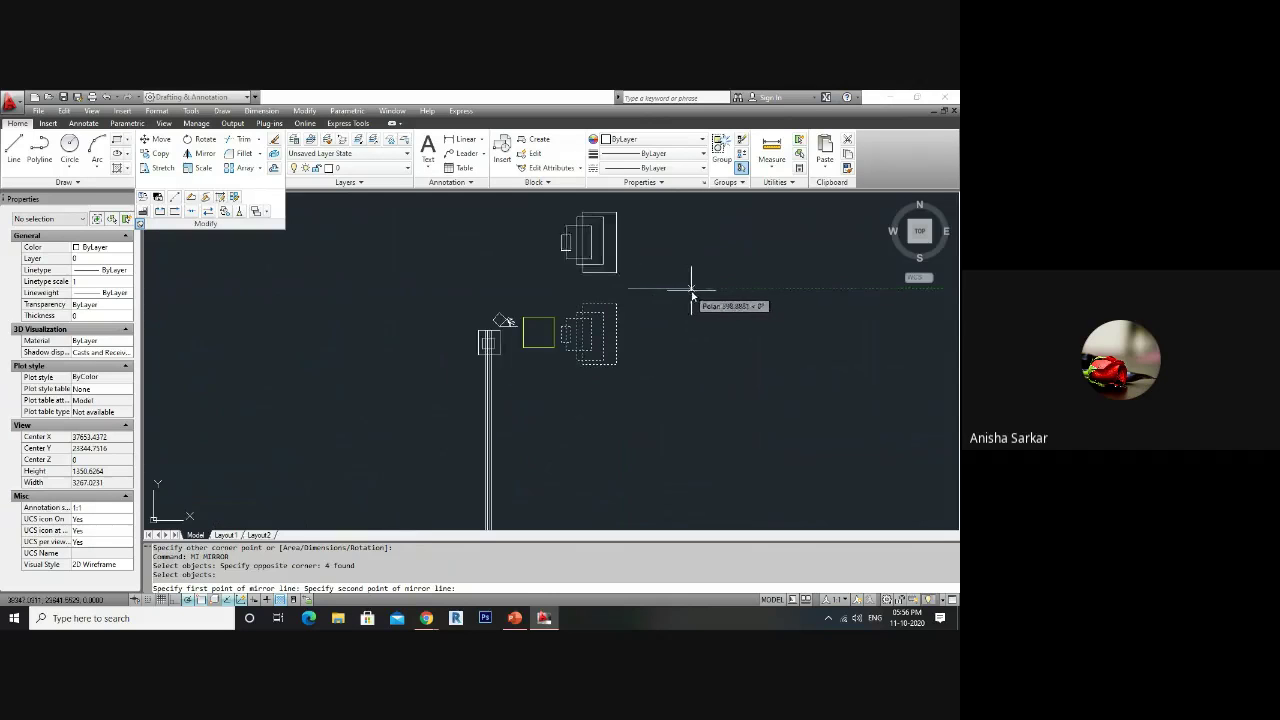
pyautogui.click(627, 441)
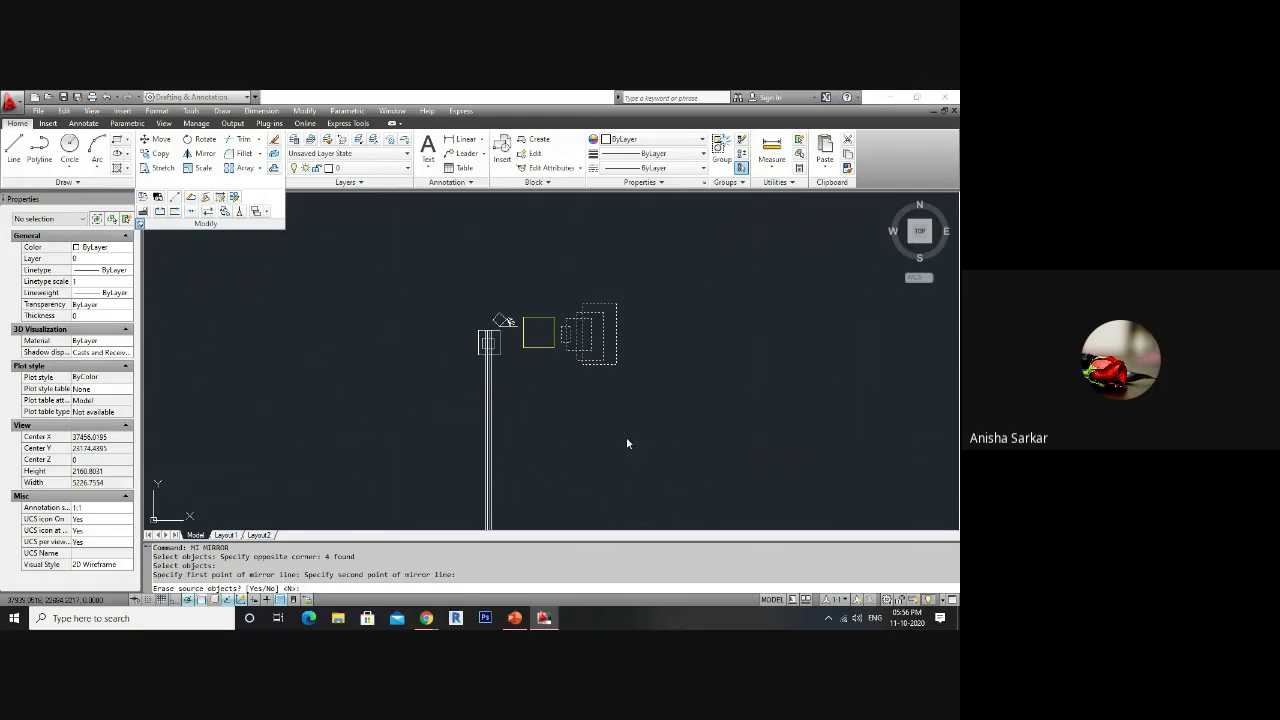
pyautogui.press('Return')
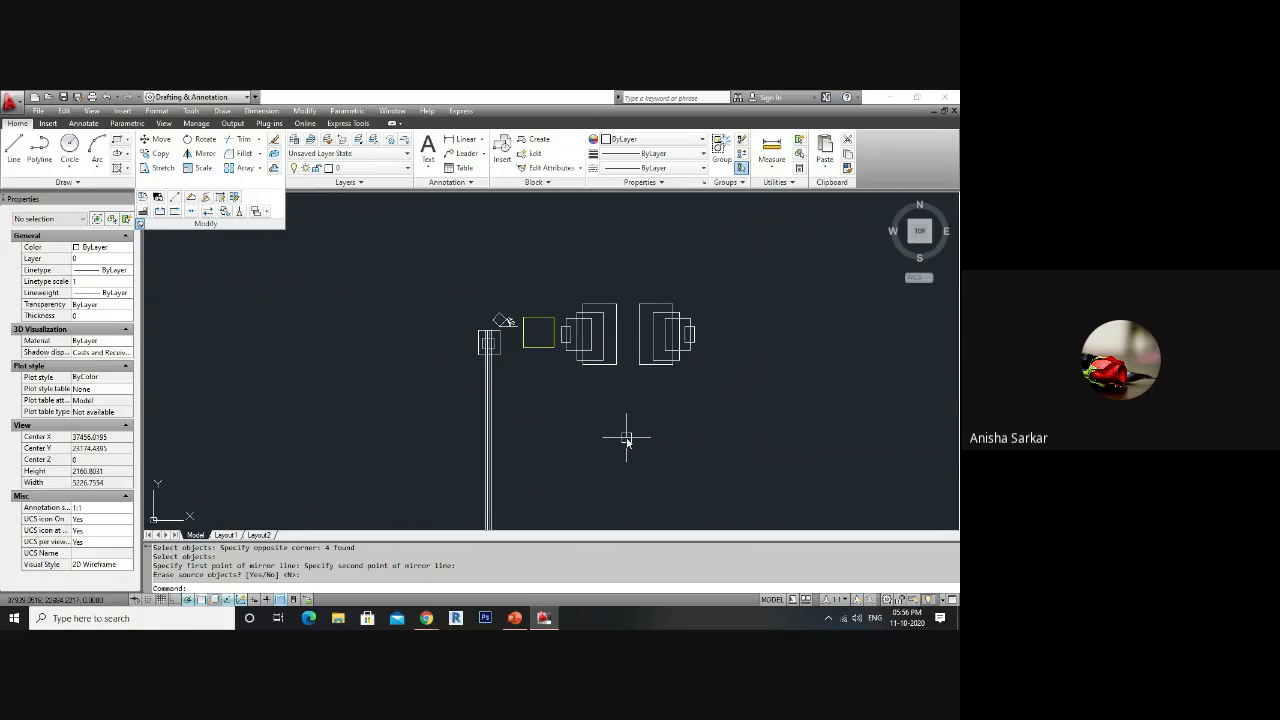
# - Delete the mirrored set of four rectangles
pyautogui.scroll(1, 687, 296)
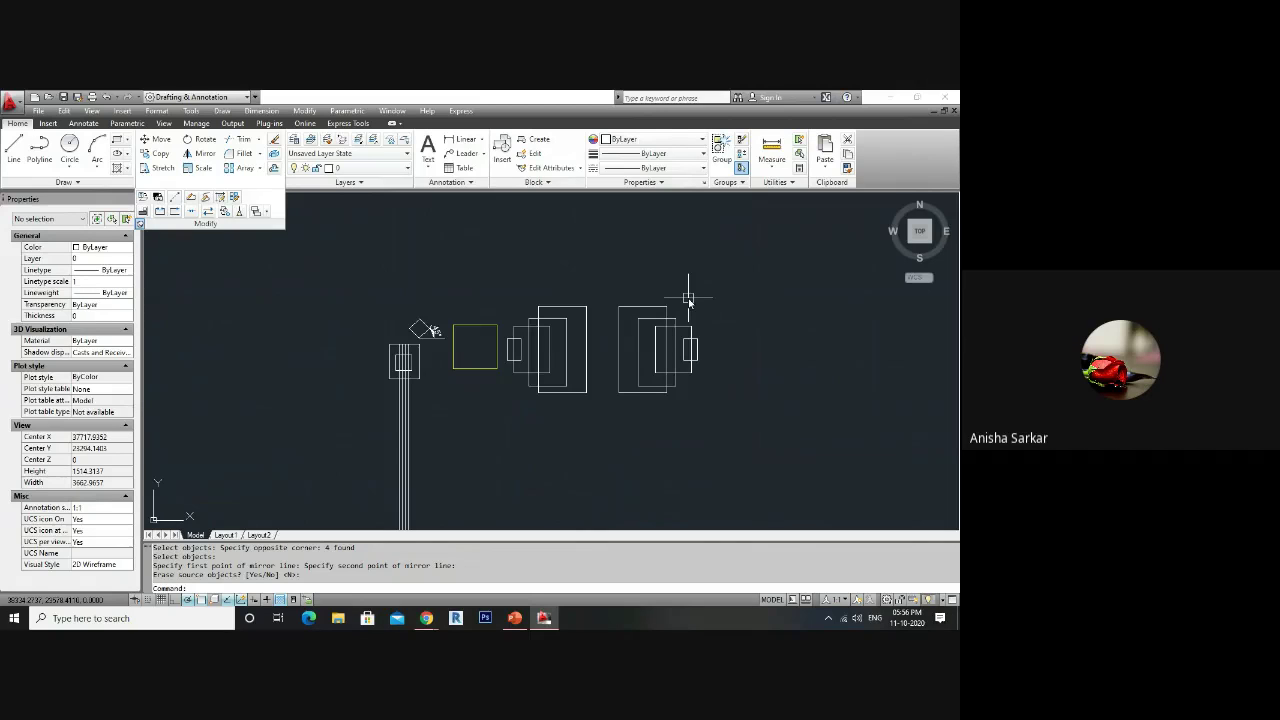
pyautogui.click(746, 469)
pyautogui.click(676, 231)
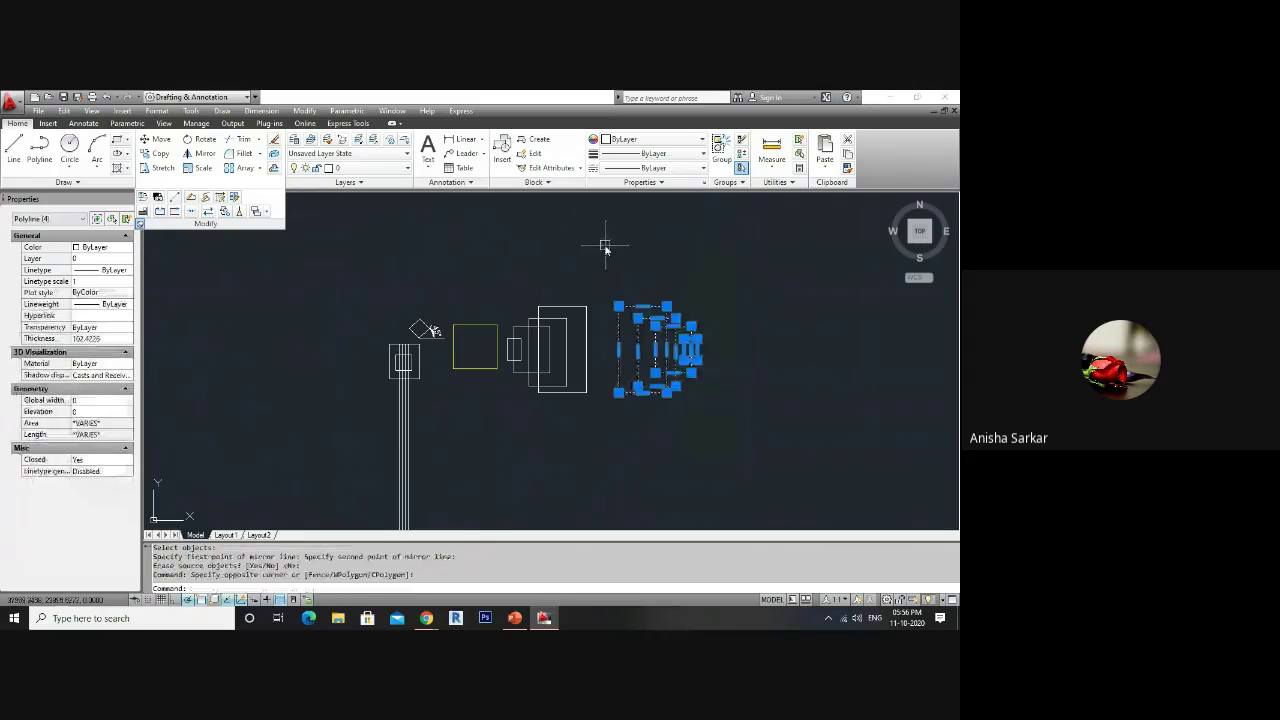
pyautogui.press('Escape')
pyautogui.click(775, 293)
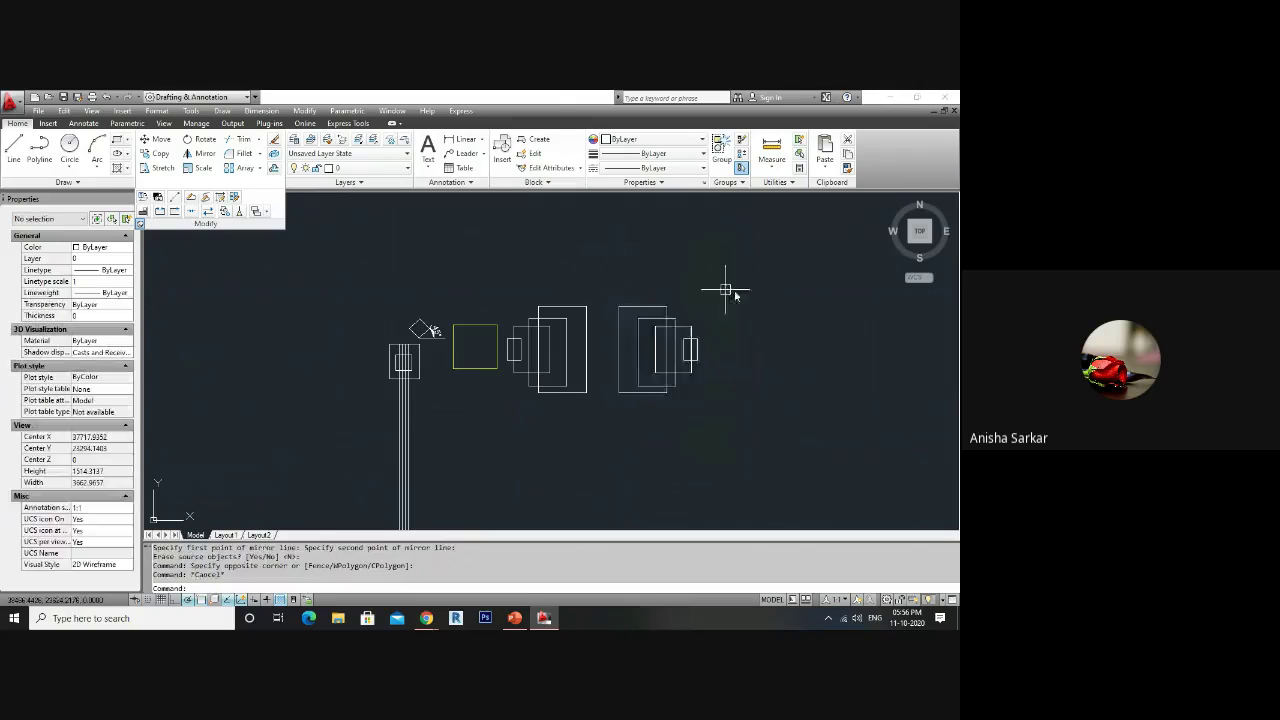
pyautogui.click(606, 446)
pyautogui.press('Delete')
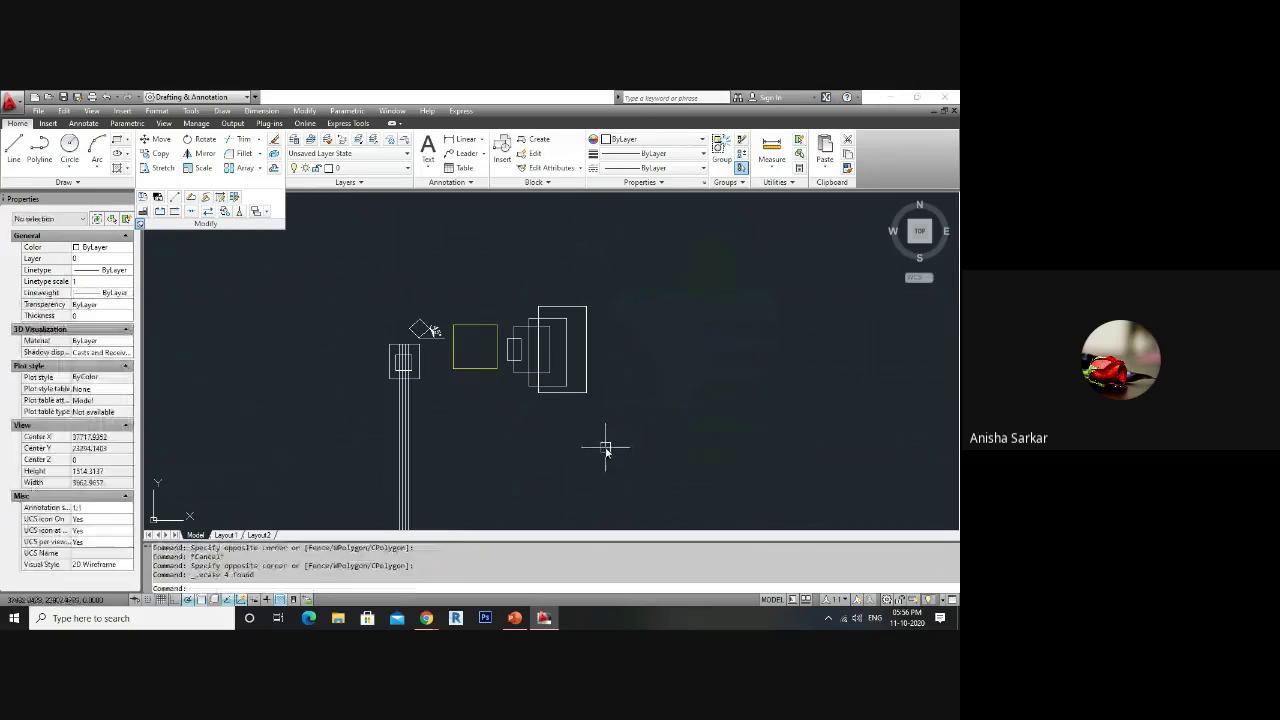
# - Mirror the four overlapping rectangles about the largest rectangle's right edge, keeping the source objects
pyautogui.write('mi')
pyautogui.press('Return')
pyautogui.click(608, 294)
pyautogui.click(503, 480)
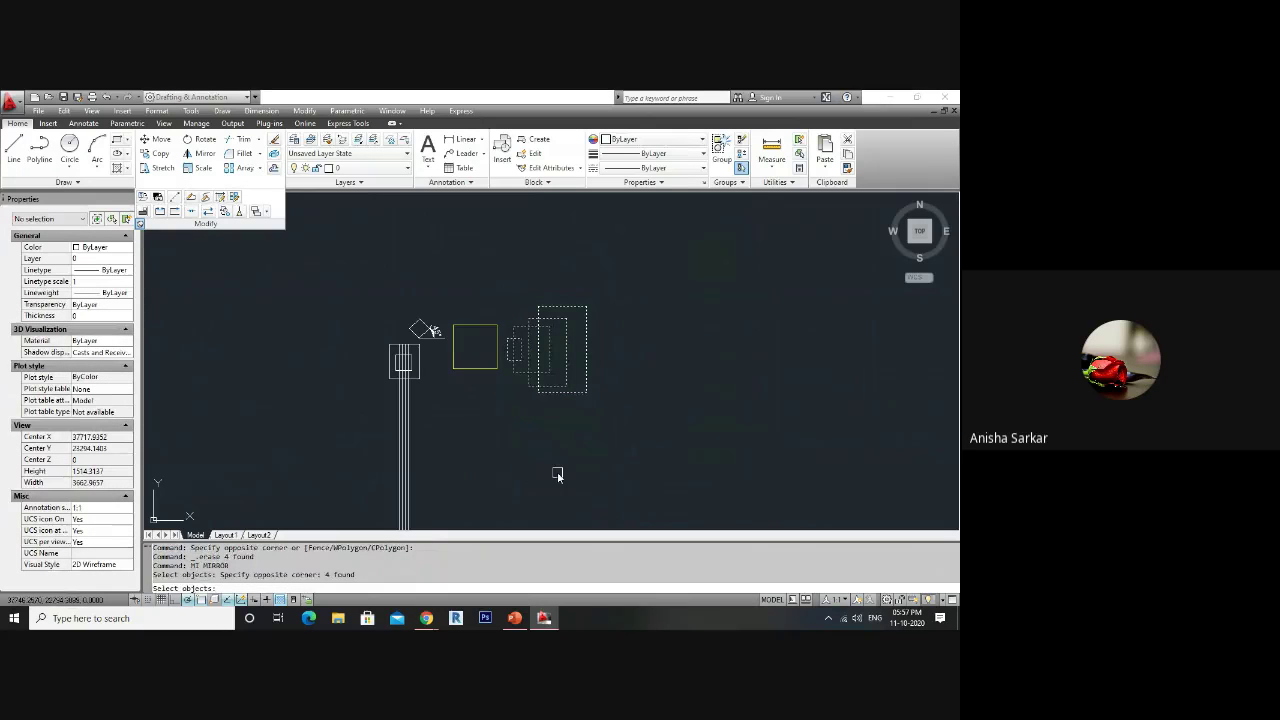
pyautogui.press('Return')
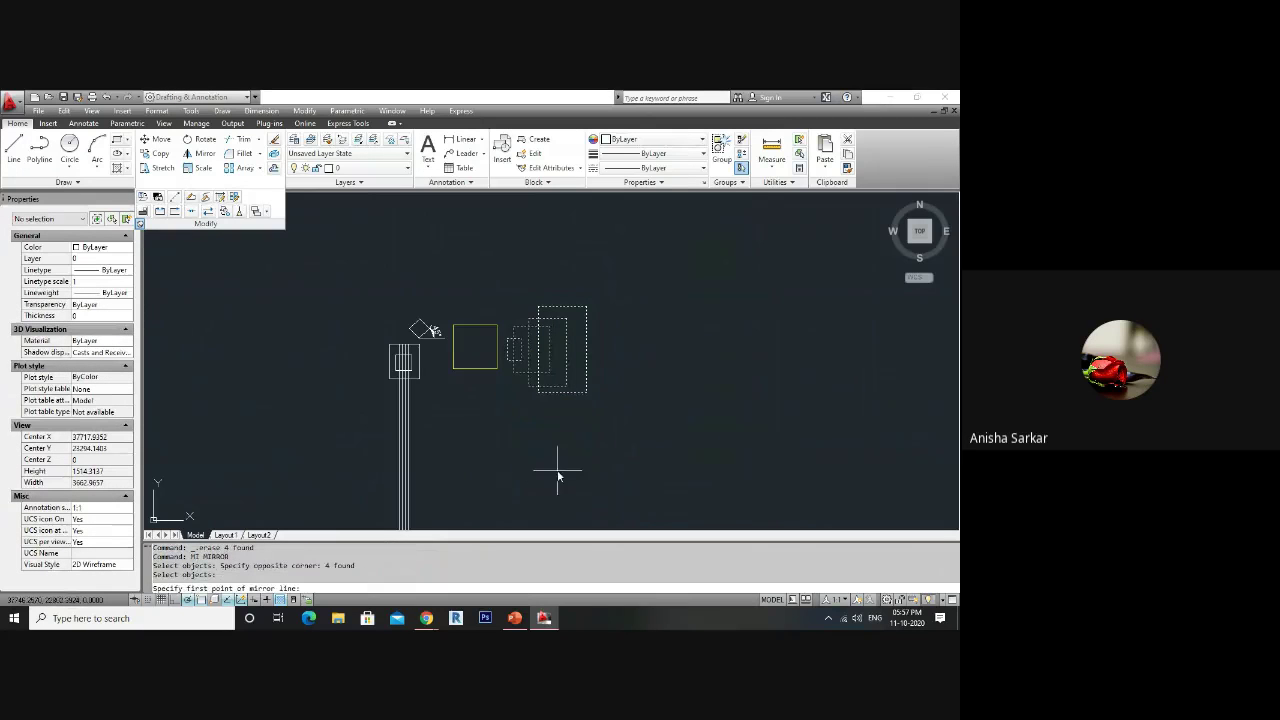
pyautogui.click(586, 306)
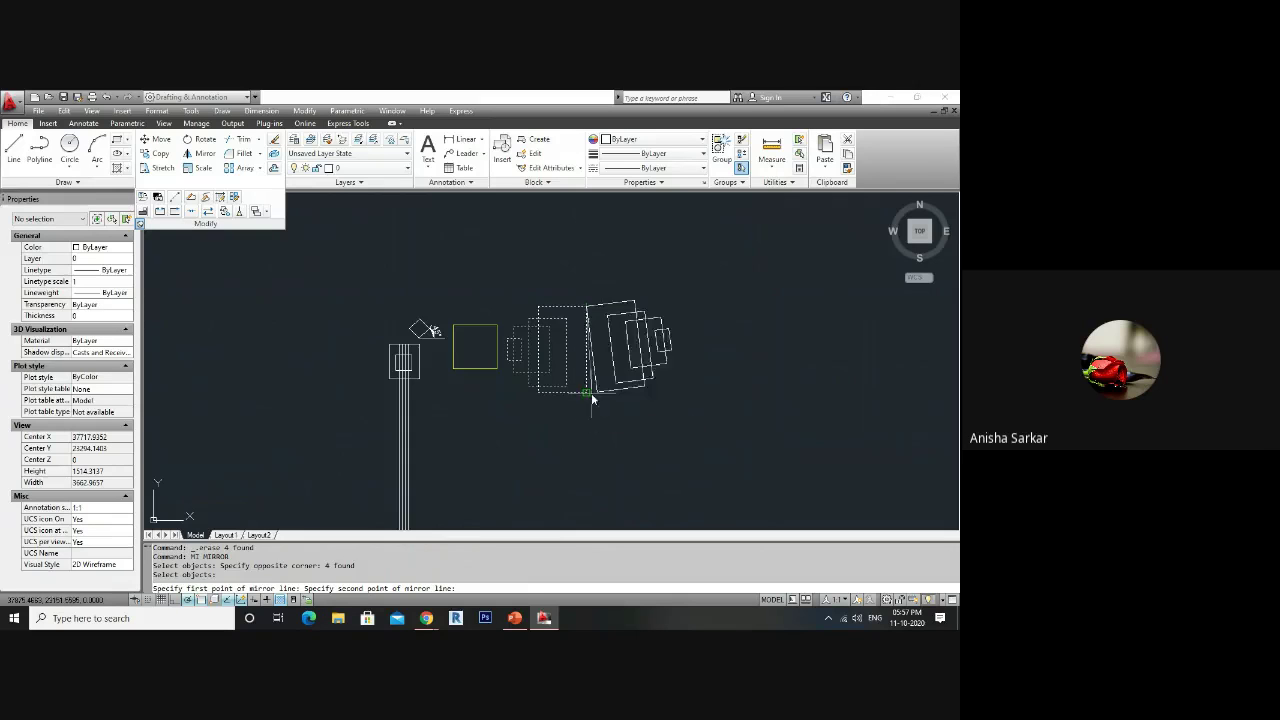
pyautogui.click(586, 395)
pyautogui.press('Return')
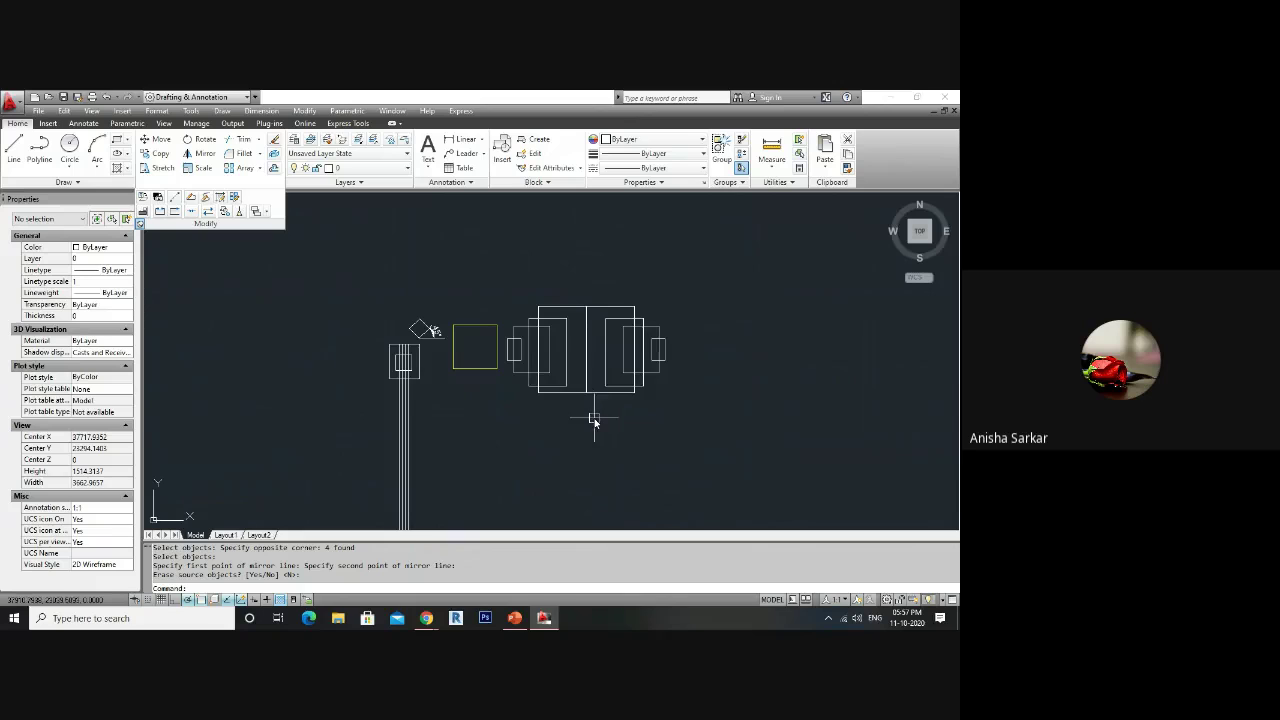
# - Undo the last mirror
pyautogui.click(716, 446)
pyautogui.click(670, 368)
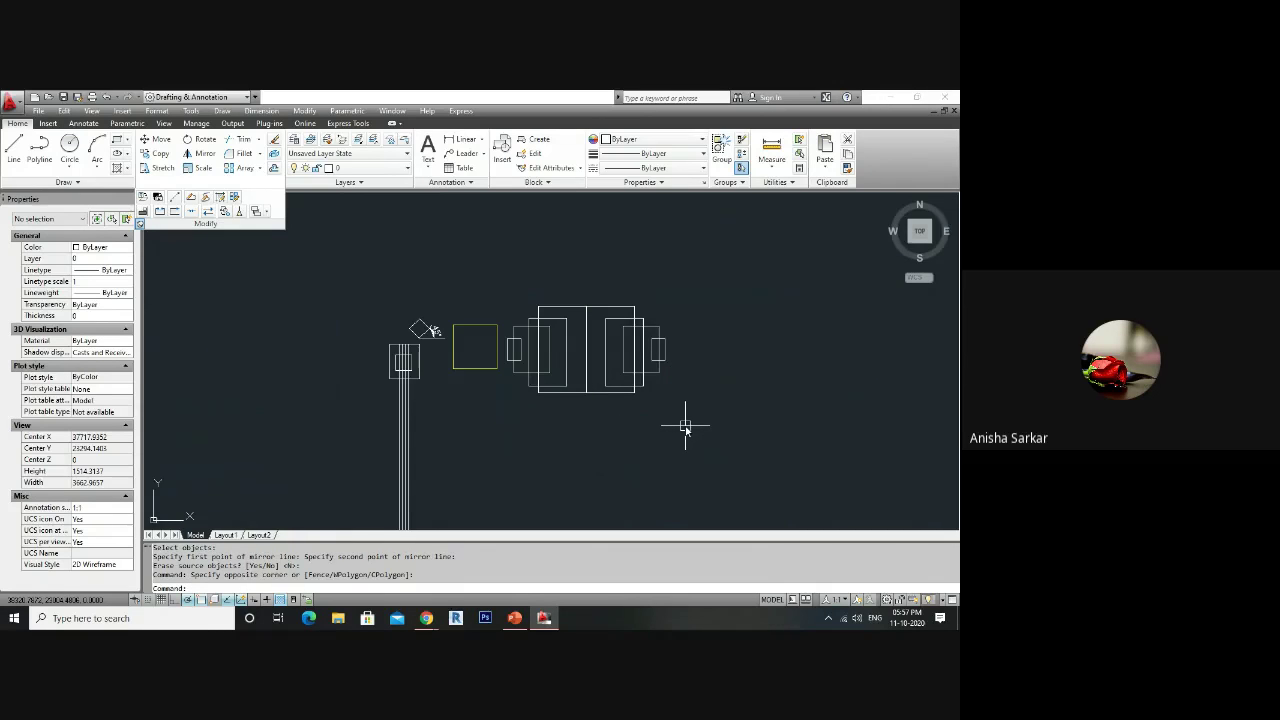
pyautogui.hotkey('ctrl', 'z')
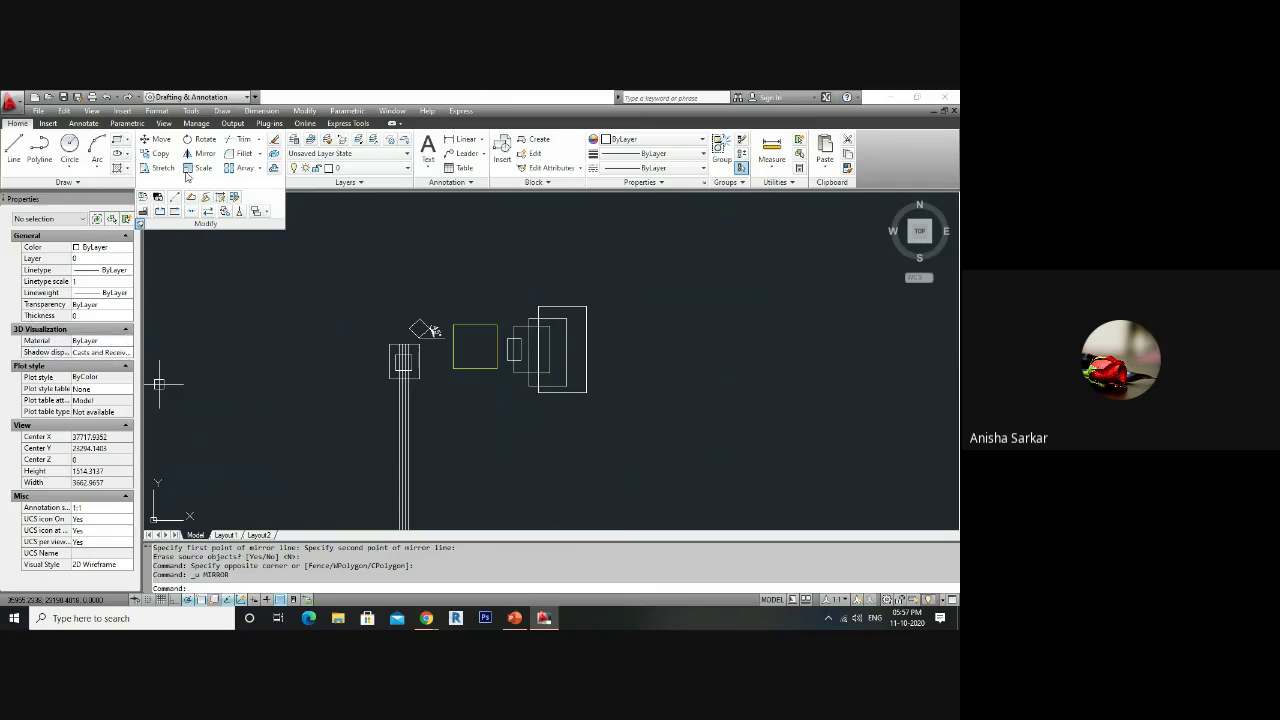
pyautogui.click(260, 157)
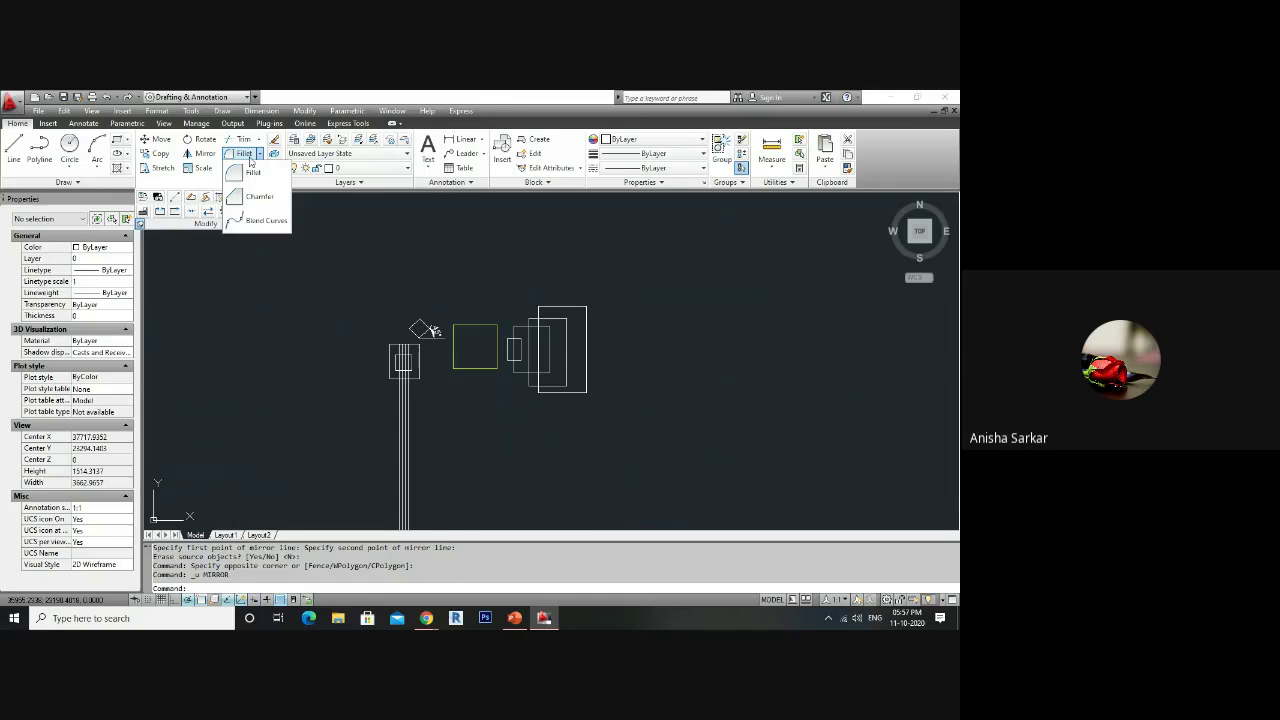
pyautogui.click(600, 429)
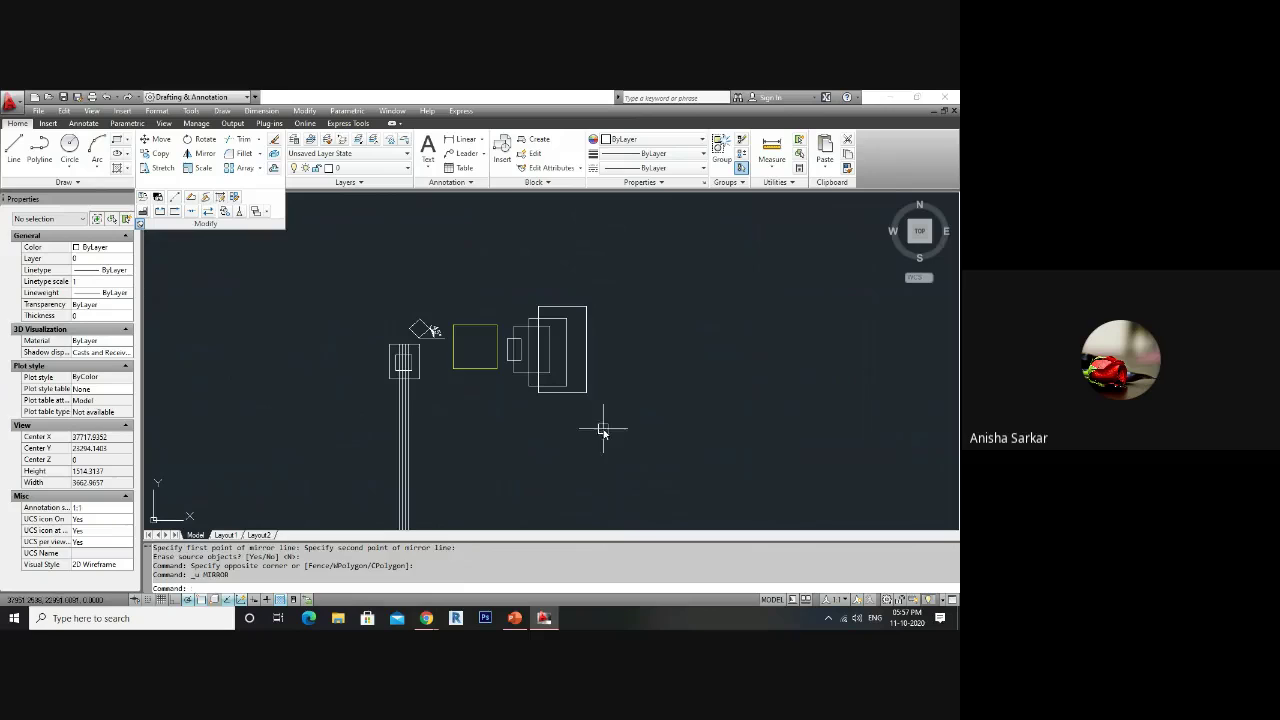
pyautogui.click(437, 457)
pyautogui.scroll(-2, 320, 425)
pyautogui.moveTo(521, 457)
pyautogui.mouseDown(button='middle')
pyautogui.moveTo(551, 397)
pyautogui.moveTo(503, 363)
pyautogui.mouseUp(button='middle')
pyautogui.write('REC')
pyautogui.press('Return')
pyautogui.scroll(5, 389, 359)
pyautogui.press('Escape')
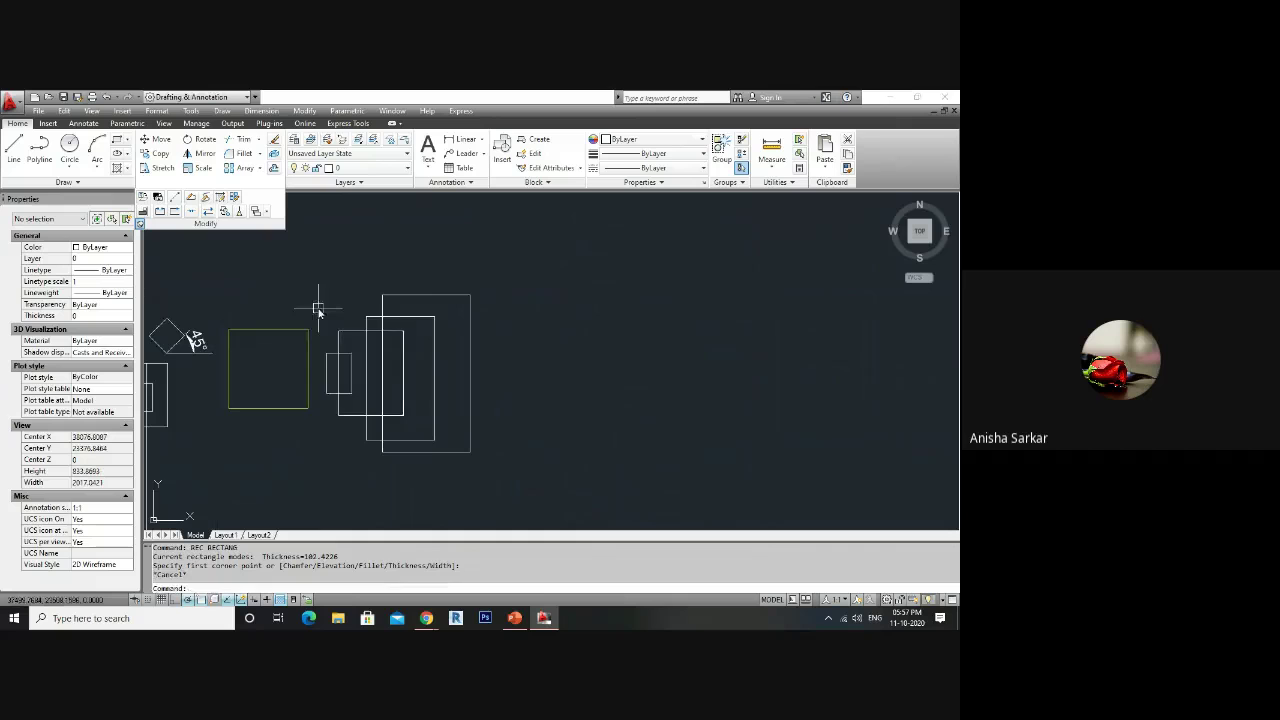
# - Delete the three smaller overlapping rectangles, leaving only the largest one
pyautogui.click(318, 308)
pyautogui.click(440, 447)
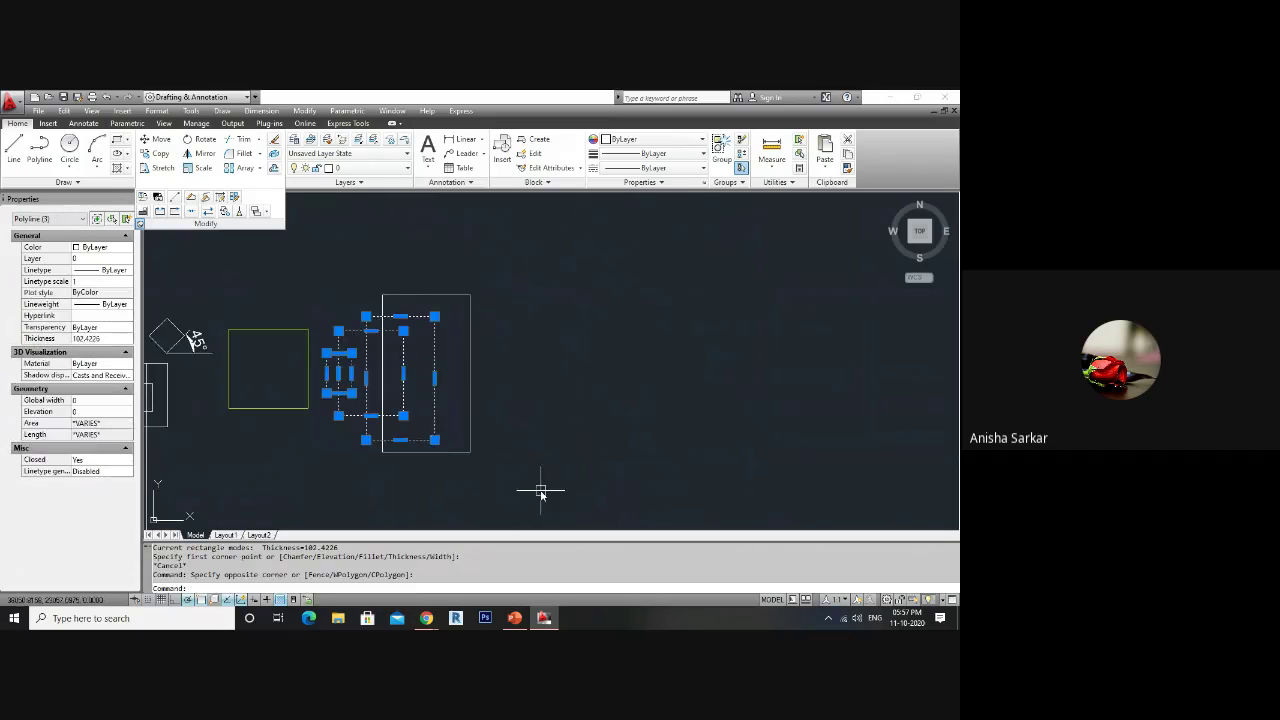
pyautogui.press('Delete')
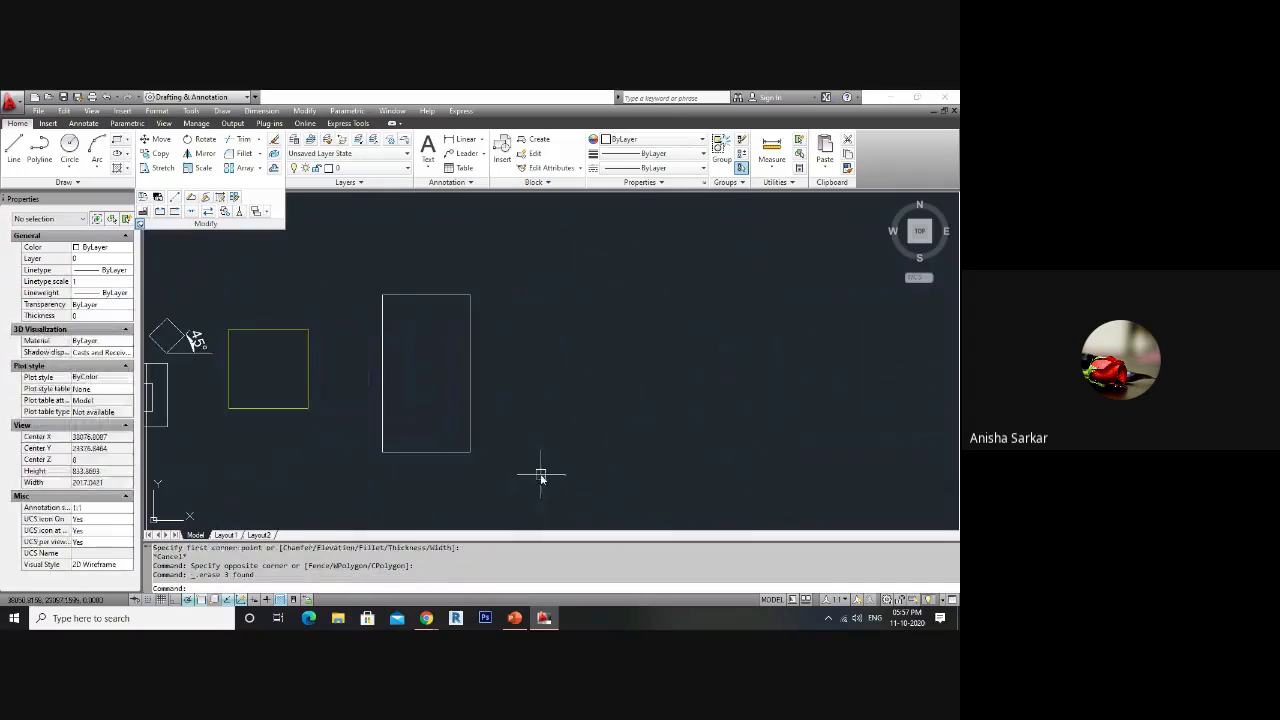
# - Explode the remaining large rectangle into separate lines
pyautogui.click(406, 293)
pyautogui.write('x')
pyautogui.press('Return')
# - Shorten the exploded rectangle's upper and left lines to their midpoints by moving their ends away from the upper-left corner
pyautogui.click(413, 324)
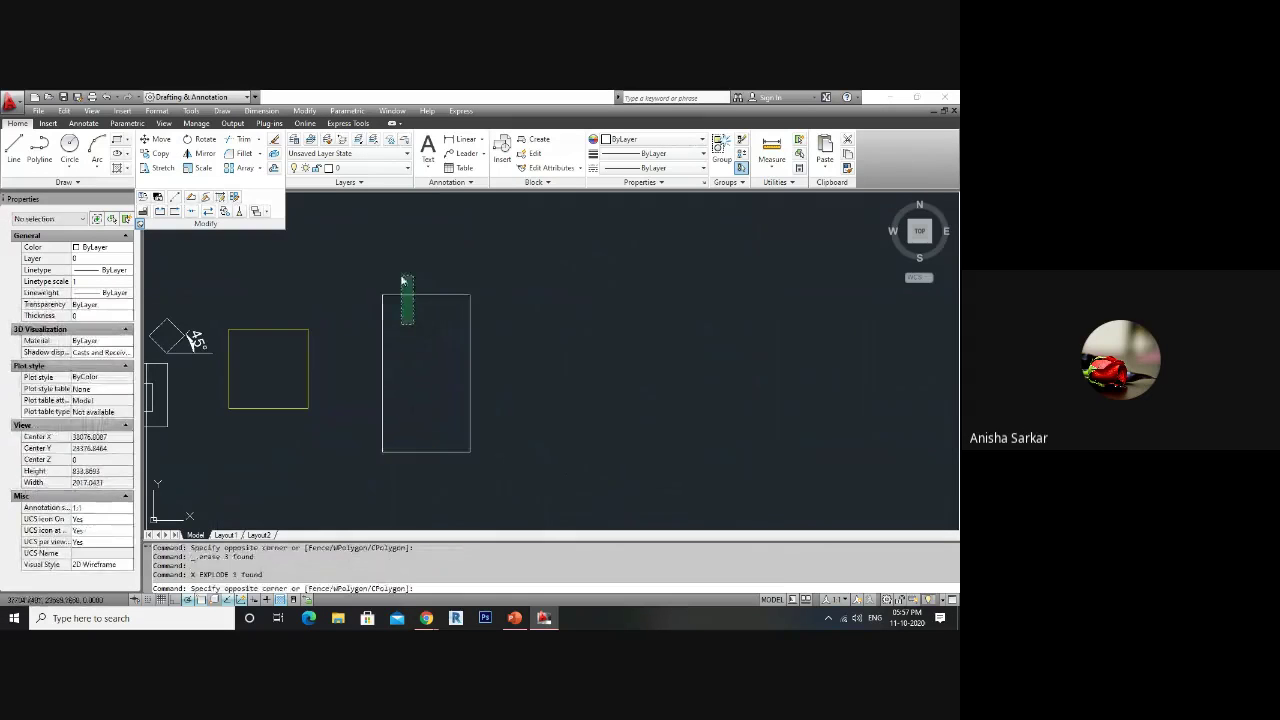
pyautogui.click(402, 279)
pyautogui.click(383, 295)
pyautogui.click(426, 294)
pyautogui.press('Escape')
pyautogui.click(403, 391)
pyautogui.click(370, 405)
pyautogui.click(382, 295)
pyautogui.click(383, 373)
pyautogui.press('Escape')
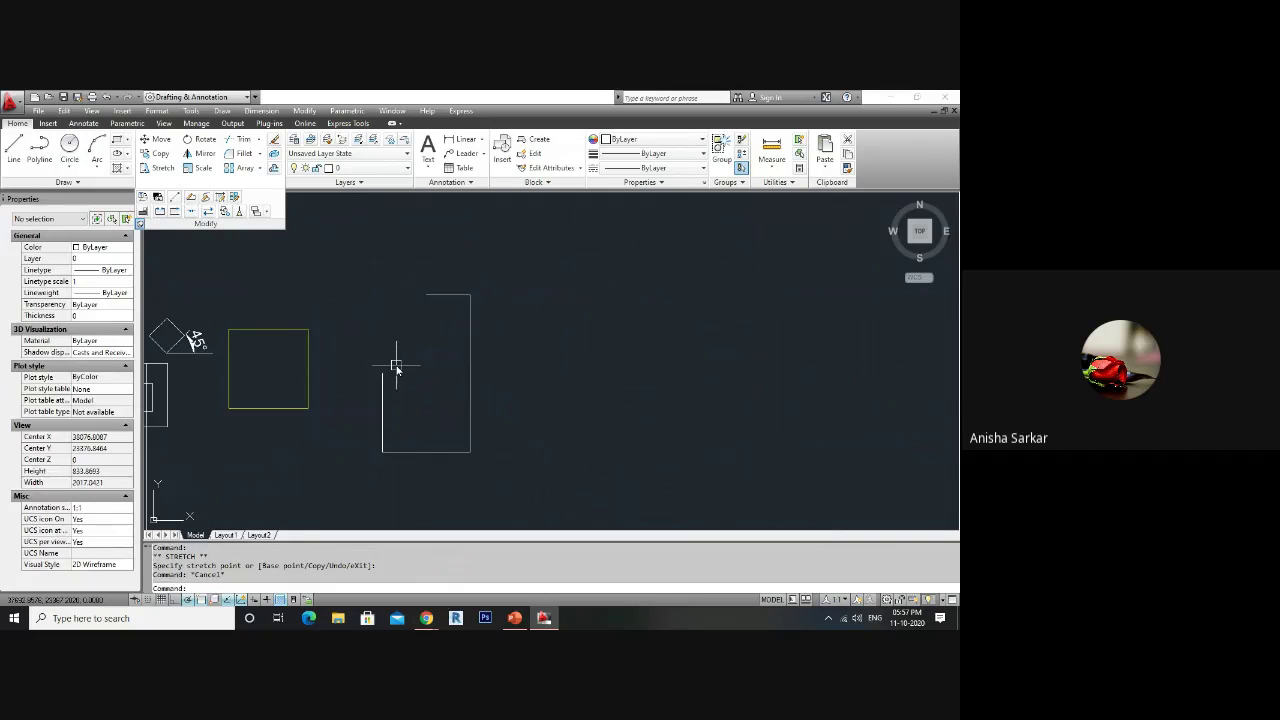
# - Fillet the shortened left and upper lines to close the rectangle's upper-left corner
pyautogui.write('f')
pyautogui.press('Return')
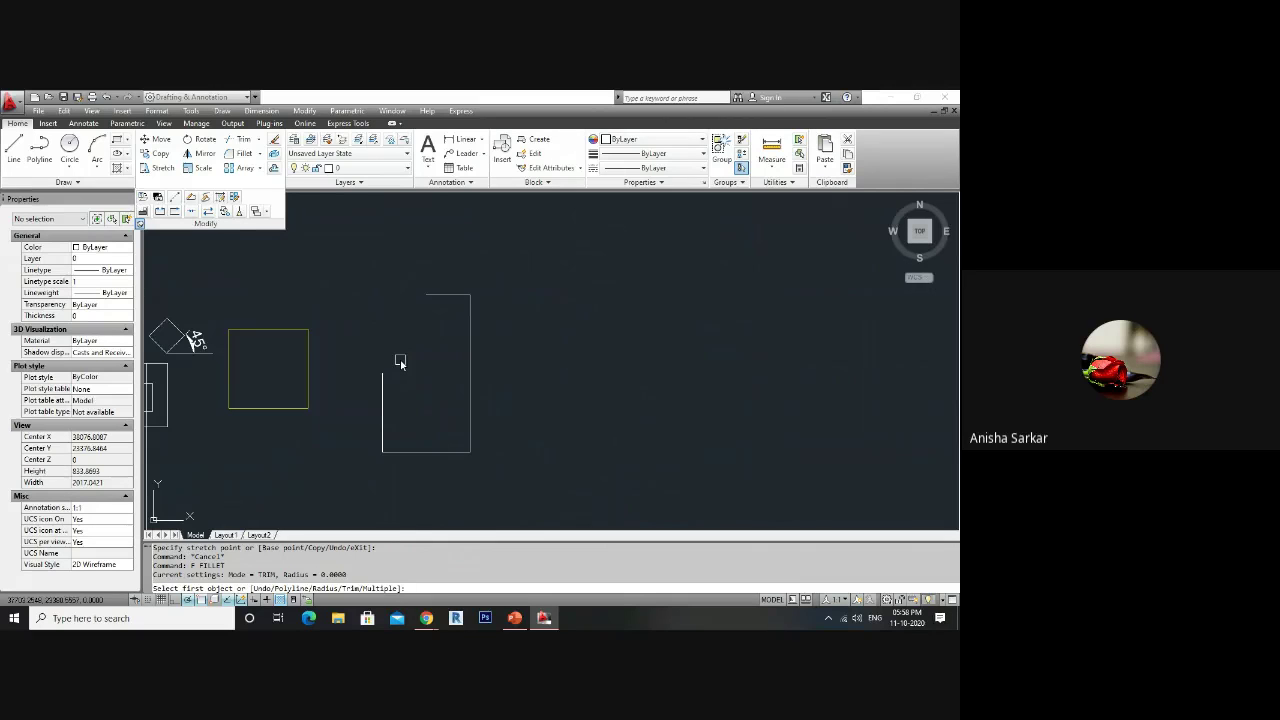
pyautogui.click(382, 393)
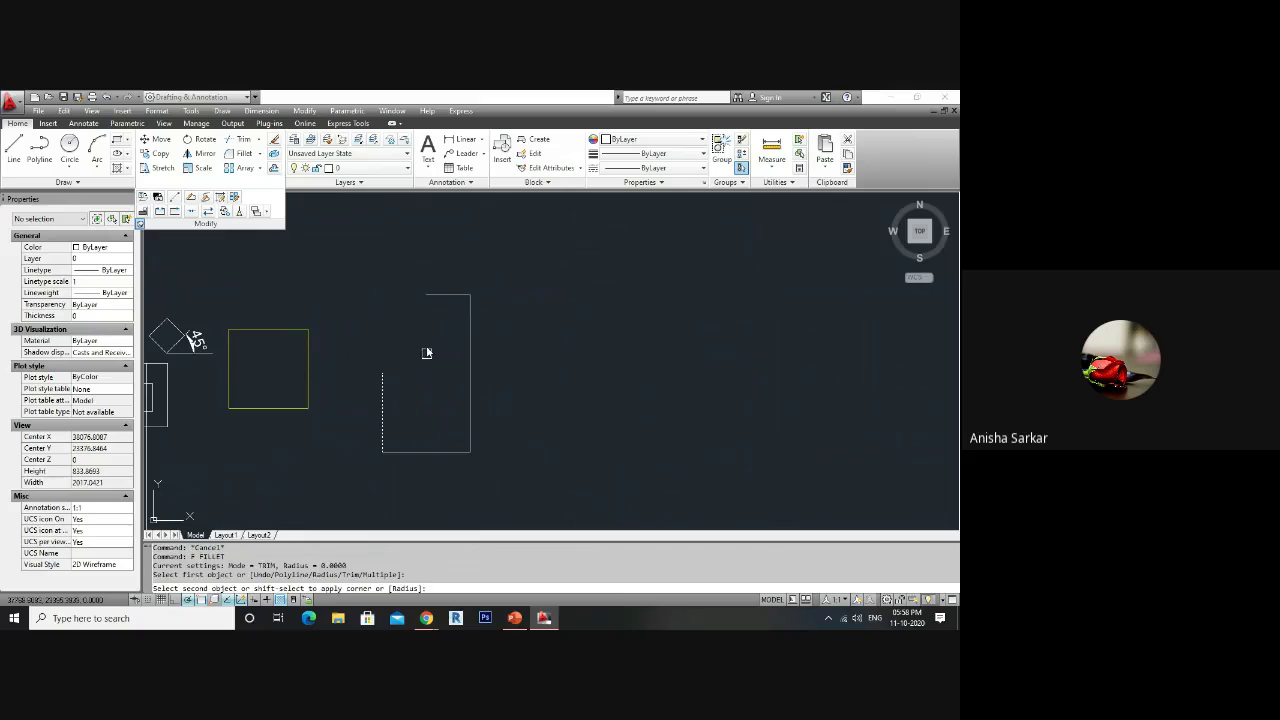
pyautogui.click(436, 297)
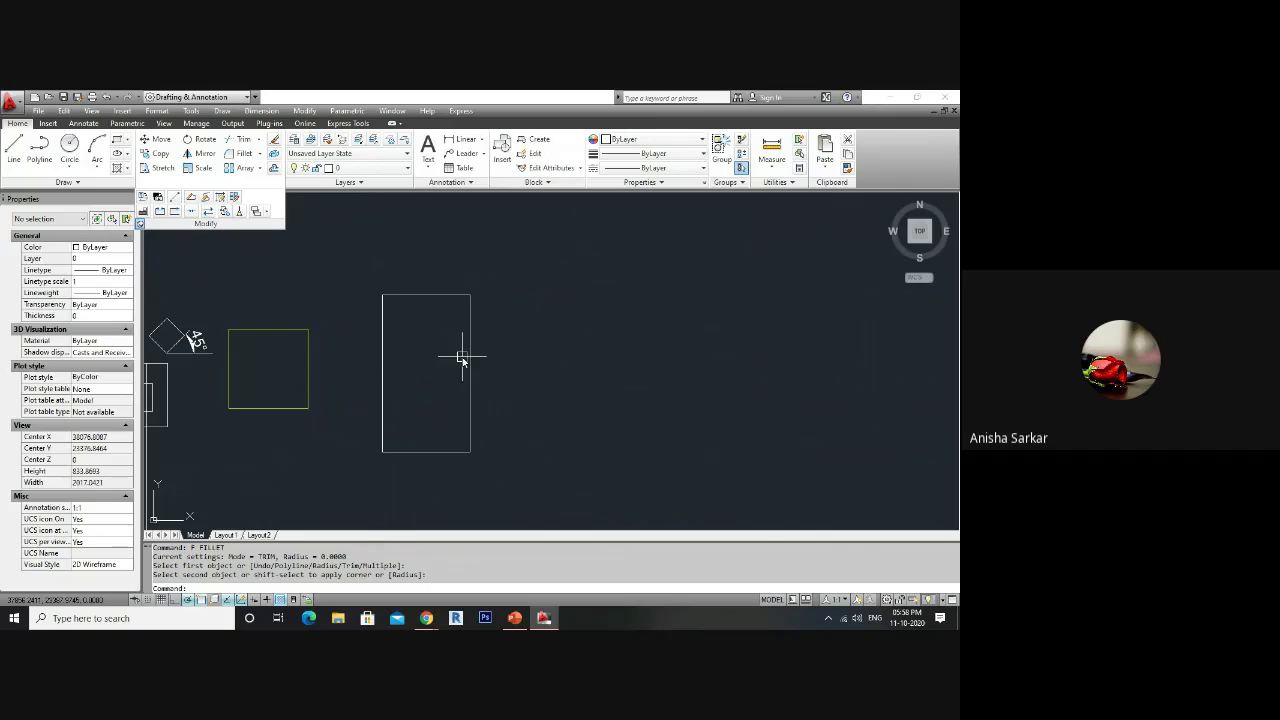
# - Undo the last fillet, and fillet the shortened left and upper lines again to close the rectangle's upper-left corner
pyautogui.hotkey('ctrl', 'z')
pyautogui.write('F')
pyautogui.press('Return')
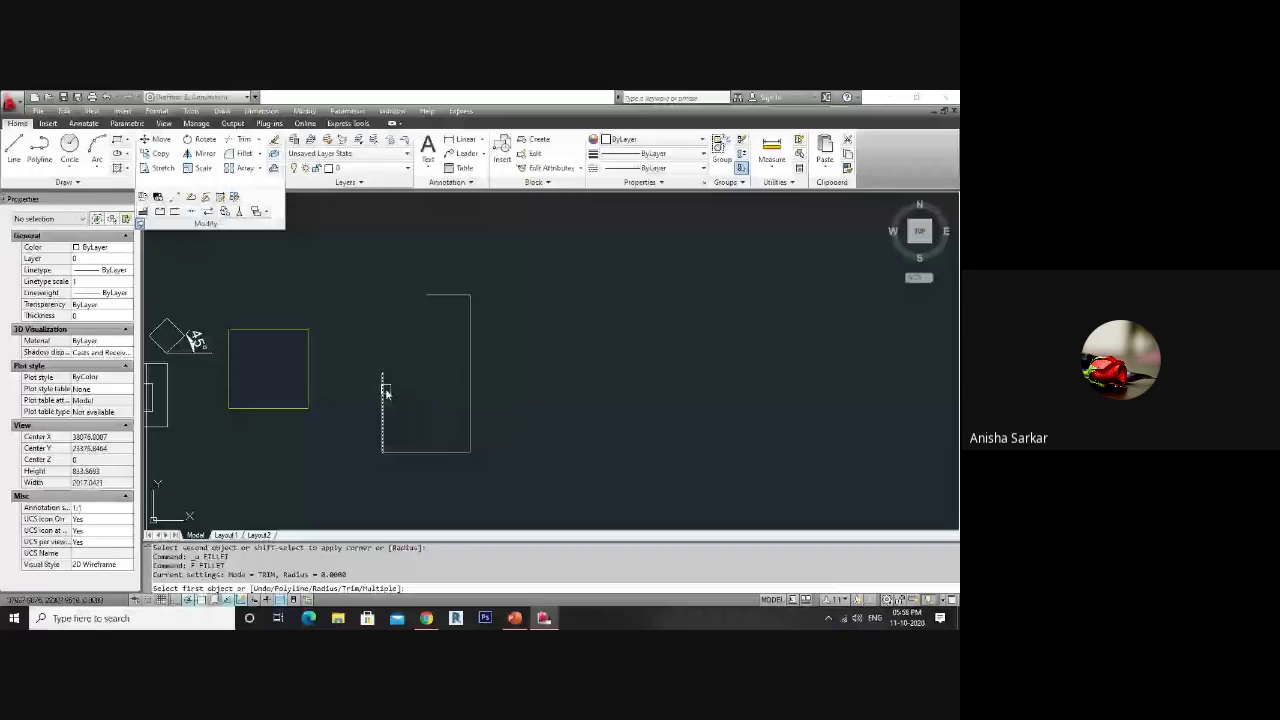
pyautogui.click(386, 393)
pyautogui.click(440, 295)
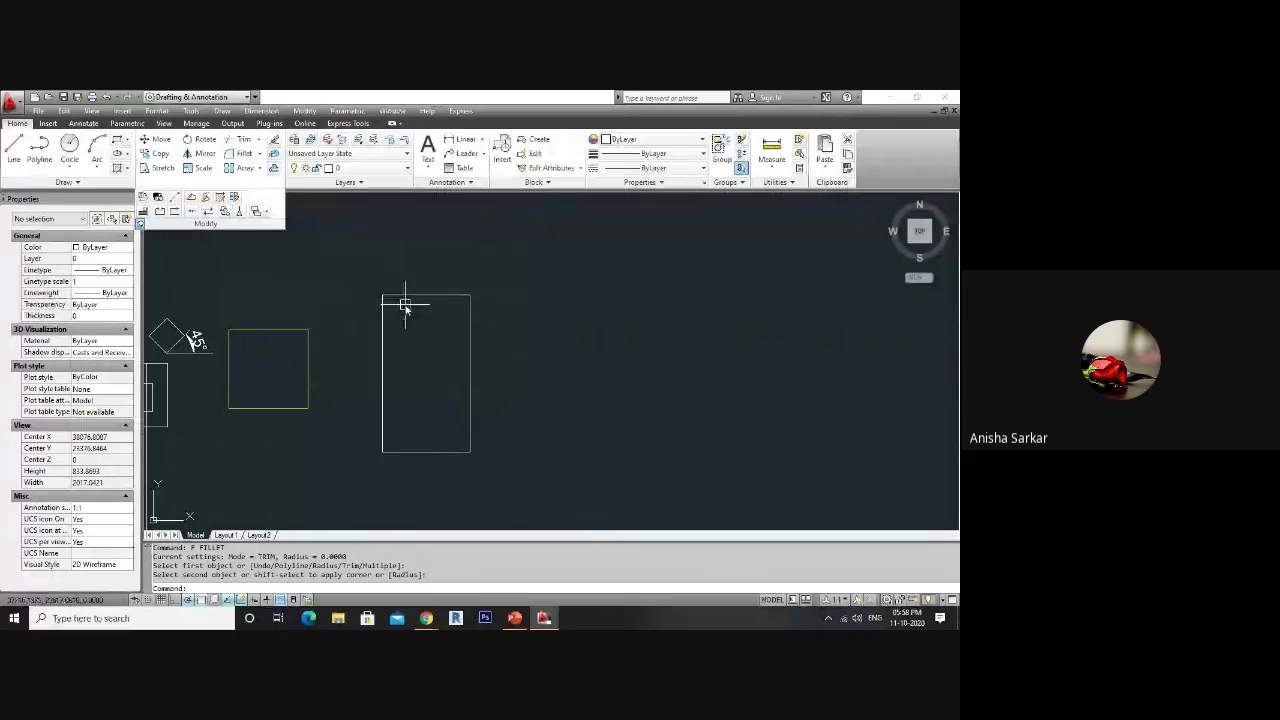
# - Fillet the rectangle's upper-left corner between the upper and left lines with a radius of 200
pyautogui.write('f')
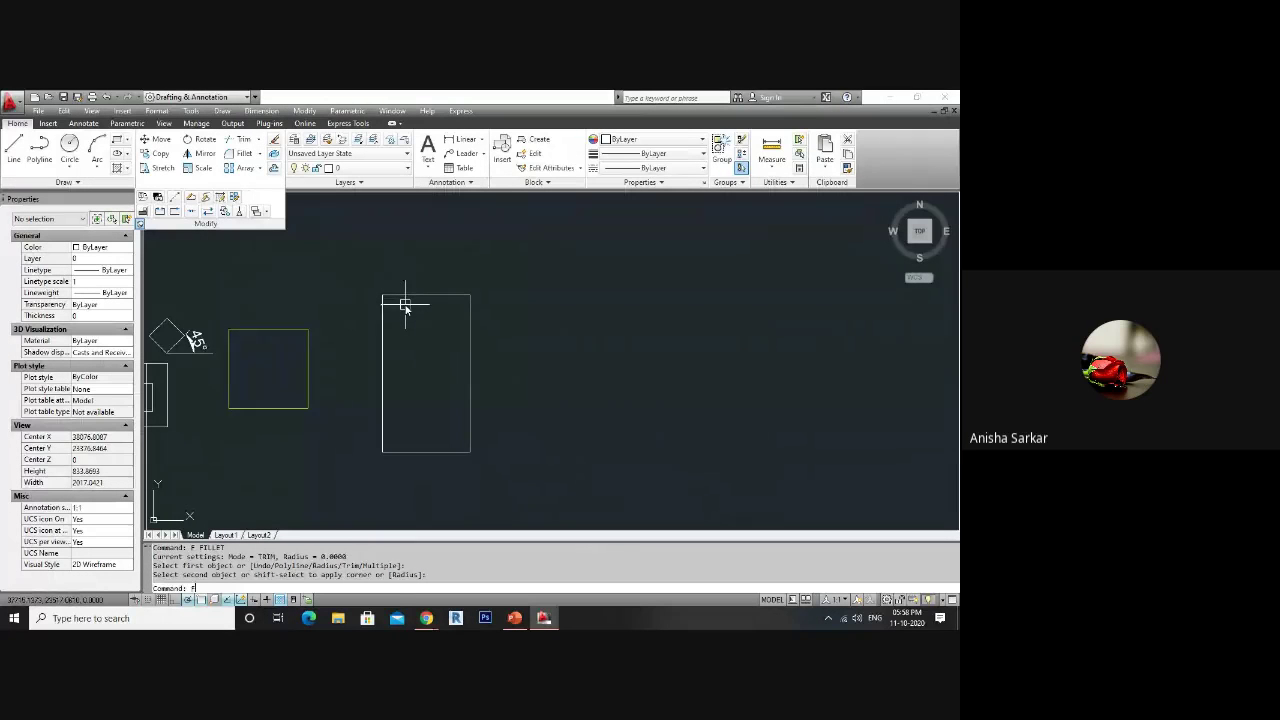
pyautogui.press('Return')
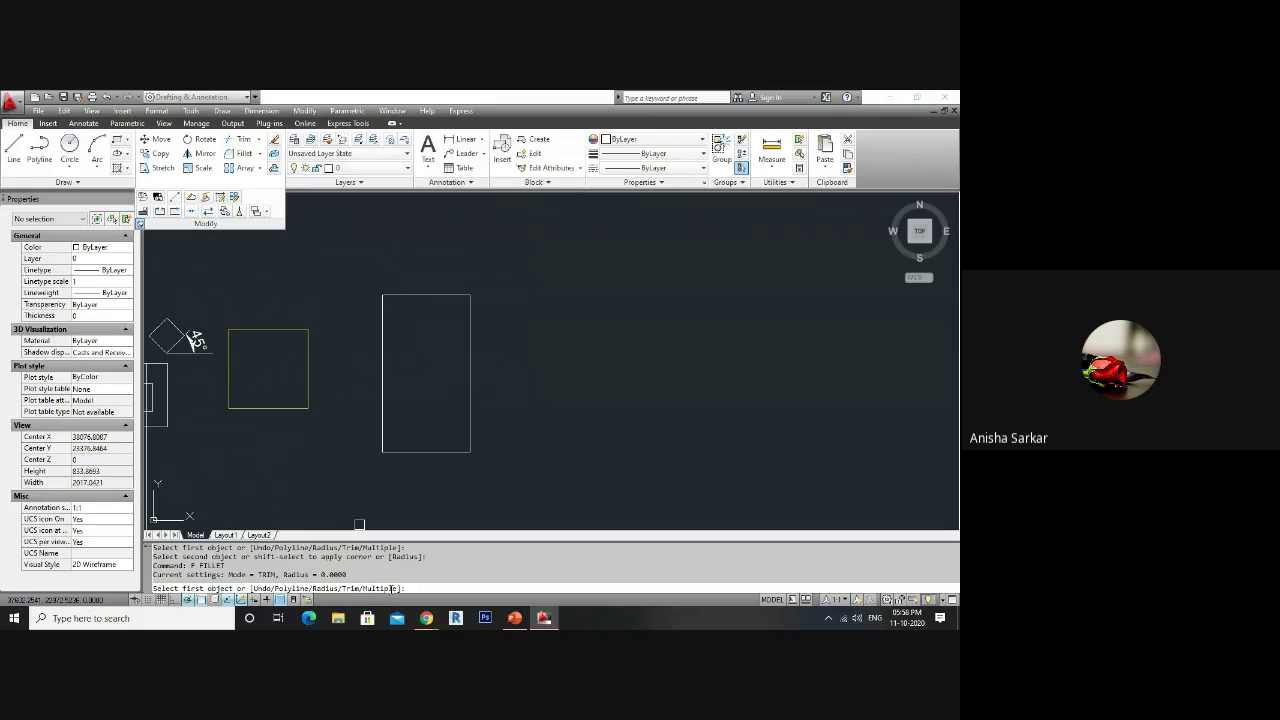
pyautogui.press('Return')
pyautogui.write('200')
pyautogui.press('Return')
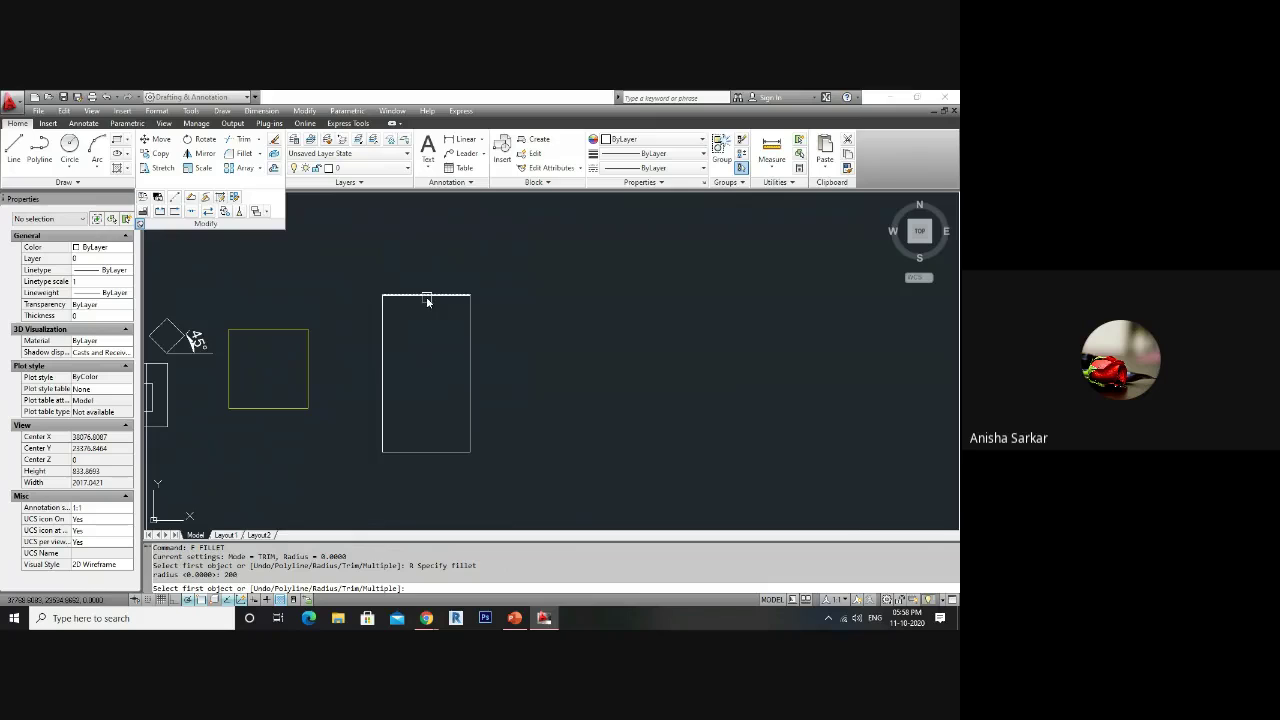
pyautogui.click(427, 300)
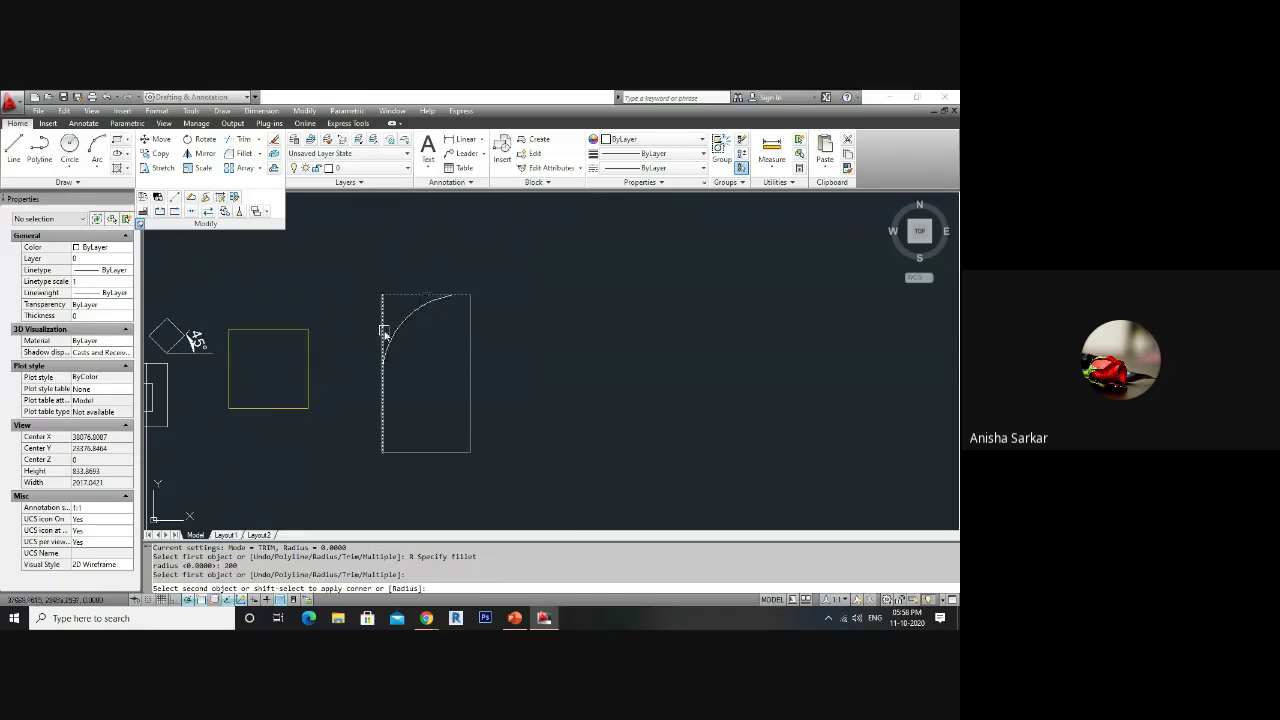
pyautogui.click(385, 397)
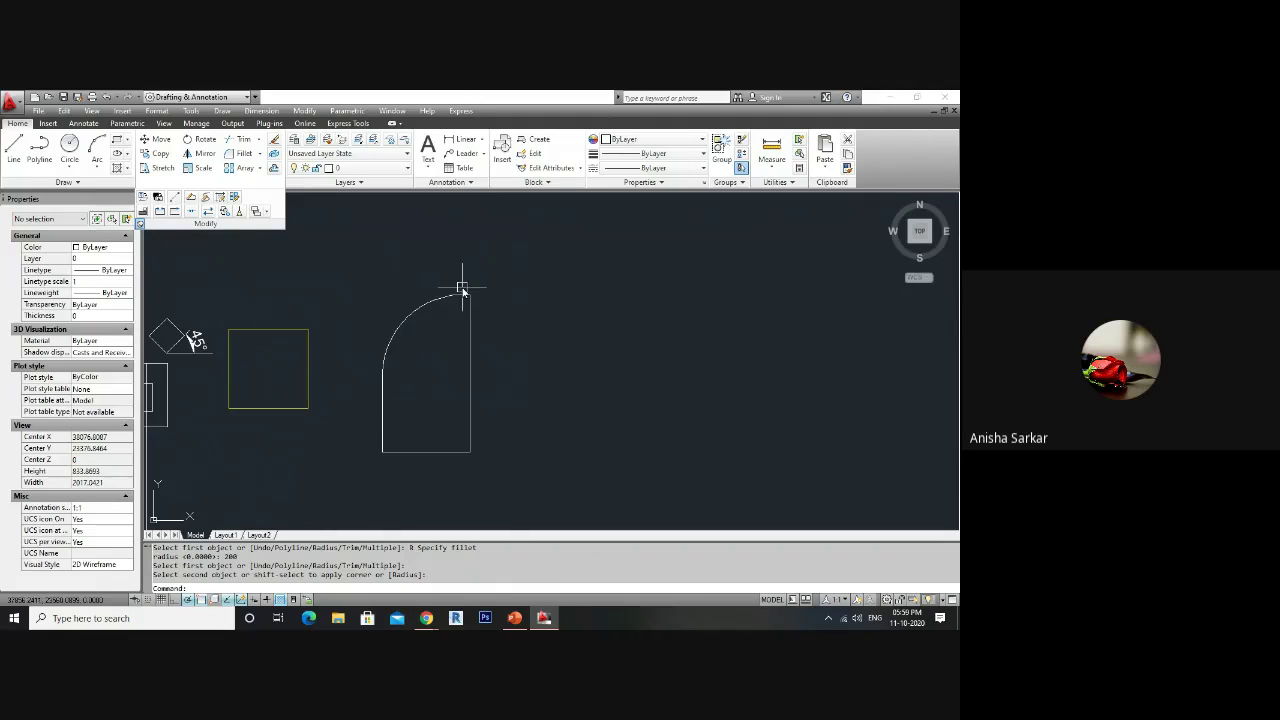
# - Set the fillet radius to 0 and fillet the short upper line with the left line to restore the sharp upper-left corner
pyautogui.press('Return')
pyautogui.write('R')
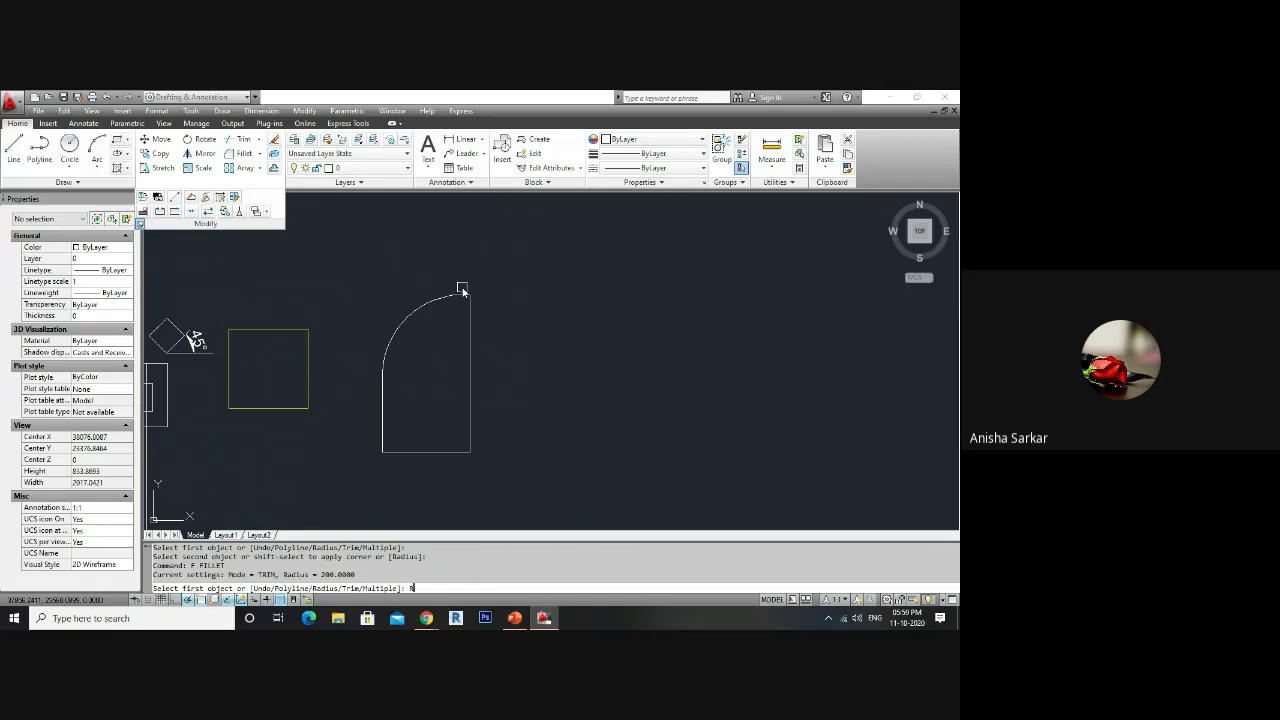
pyautogui.press('Return')
pyautogui.write('0')
pyautogui.press('Return')
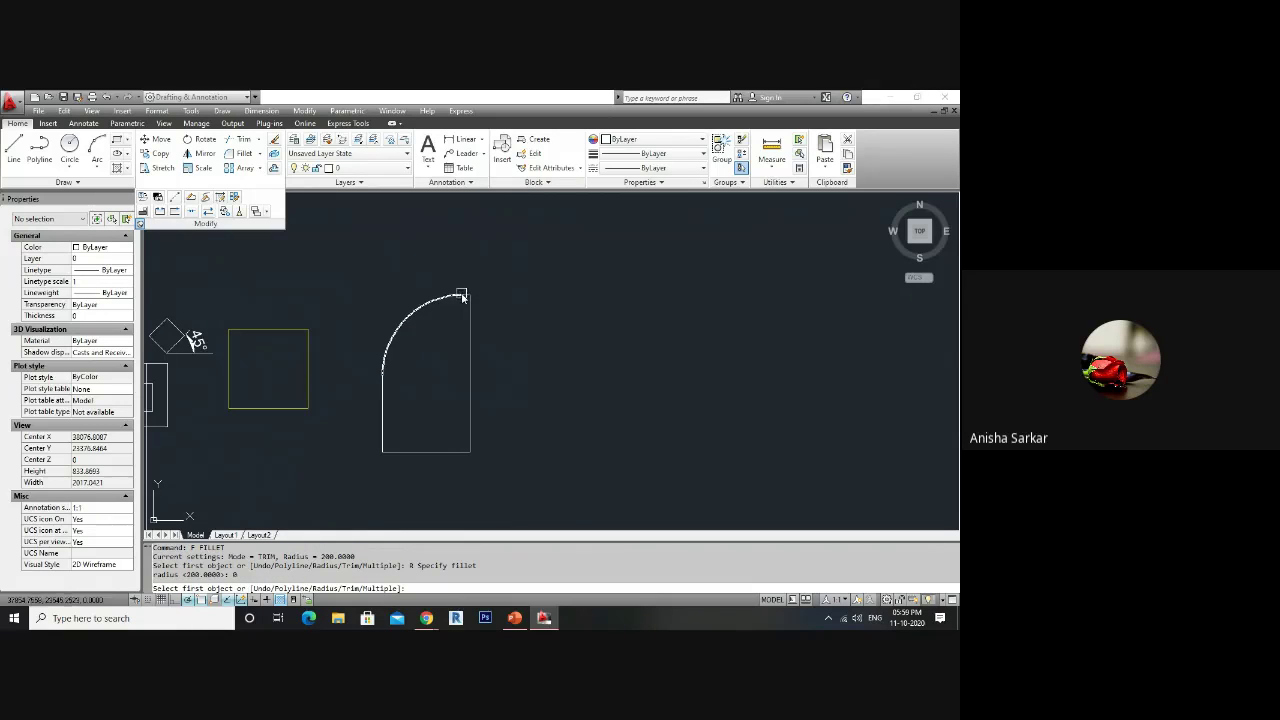
pyautogui.scroll(3, 465, 294)
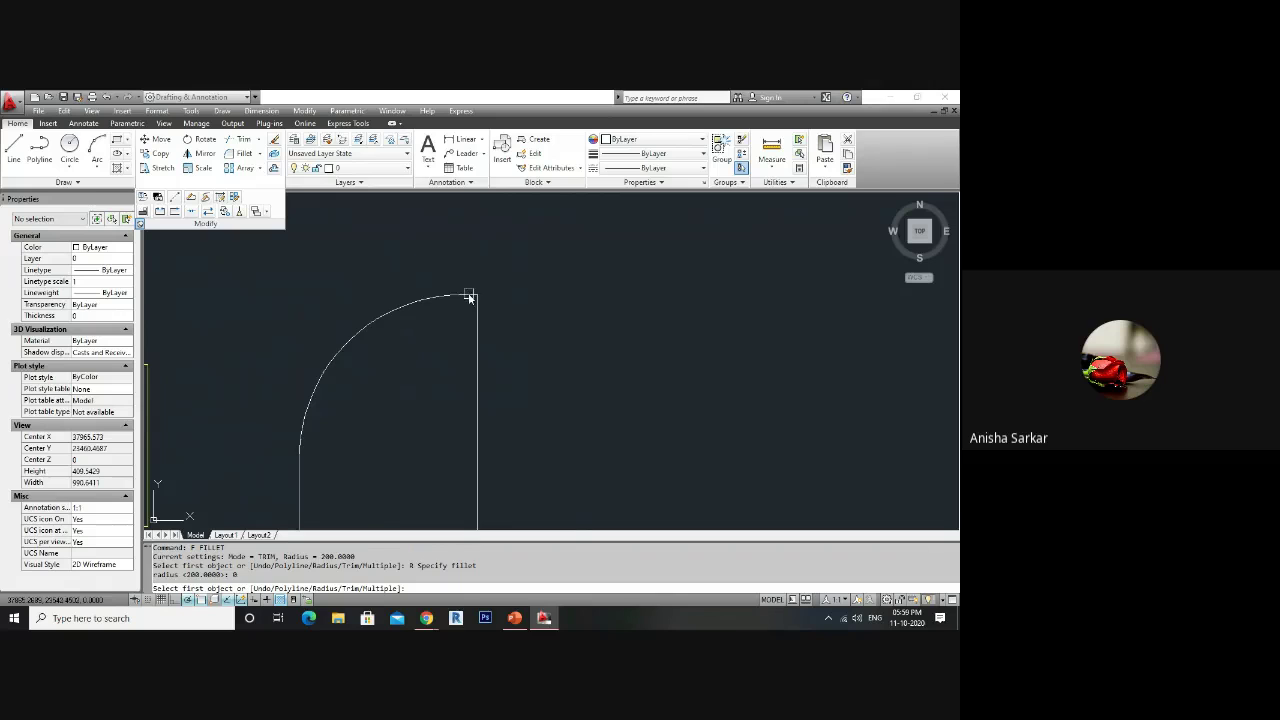
pyautogui.click(470, 297)
pyautogui.click(298, 483)
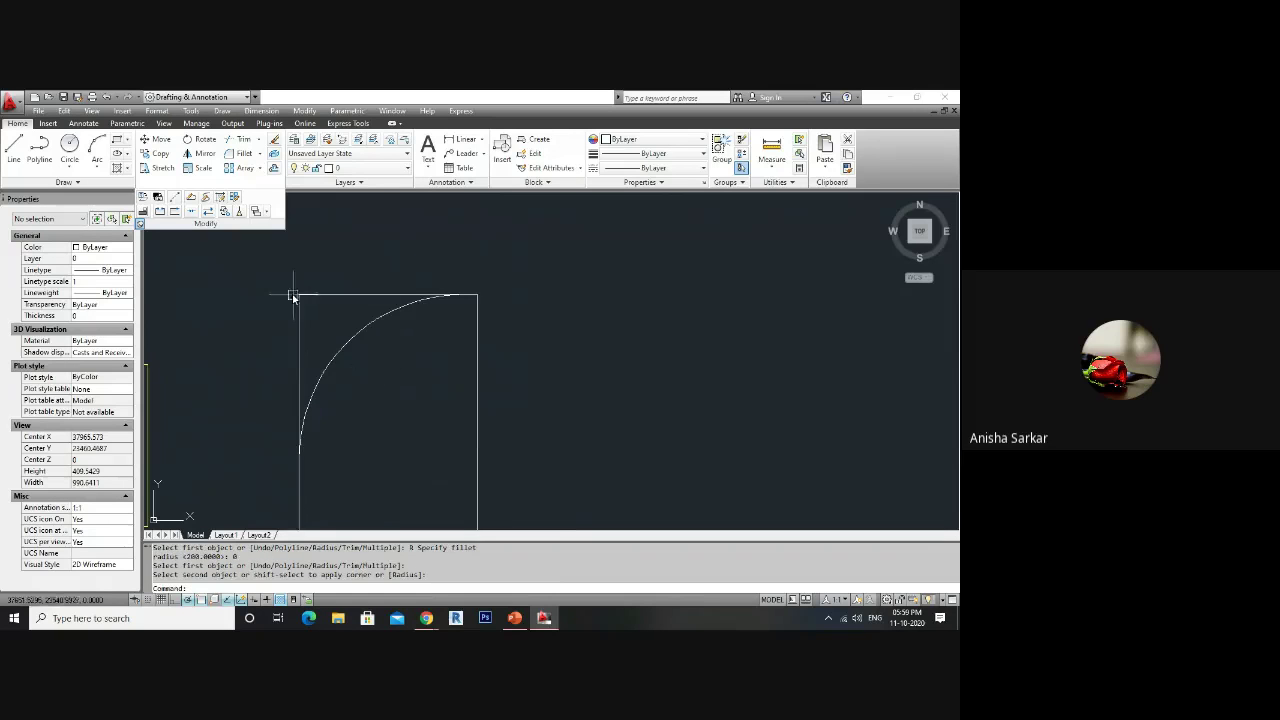
pyautogui.scroll(-2, 376, 297)
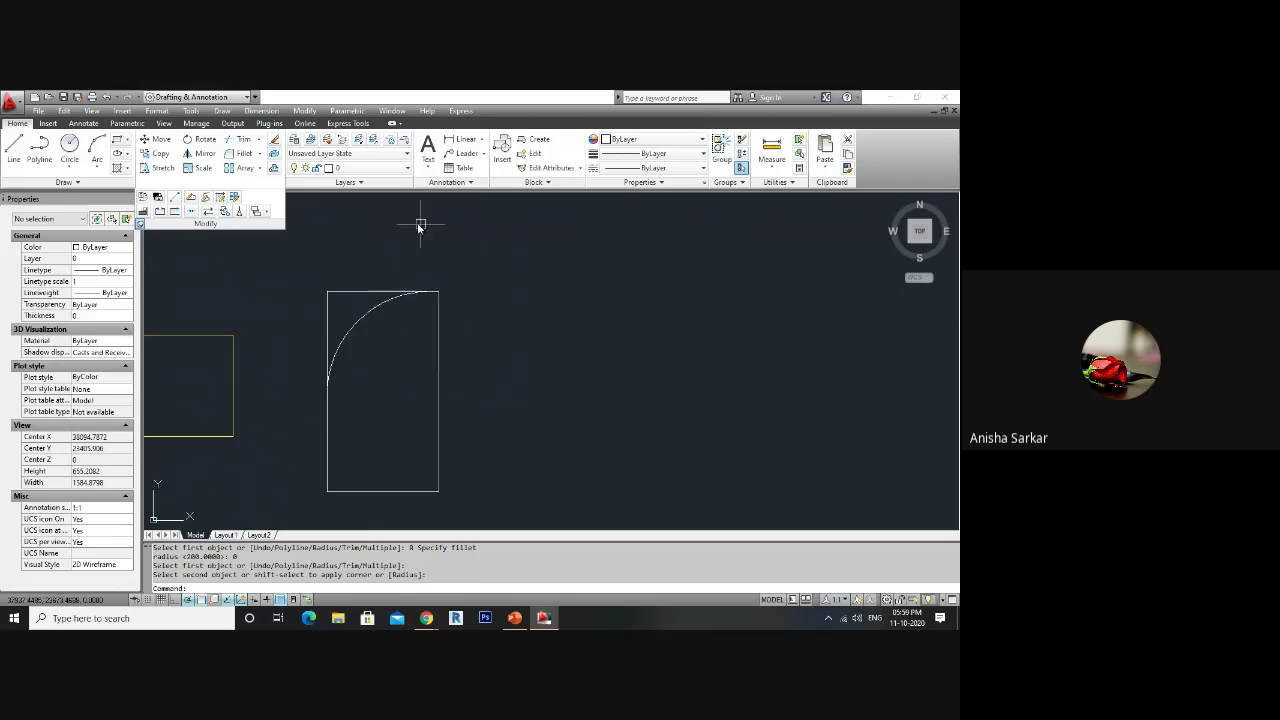
# - Delete the leftover fillet arc inside the rectangle's upper-left corner
pyautogui.click(259, 154)
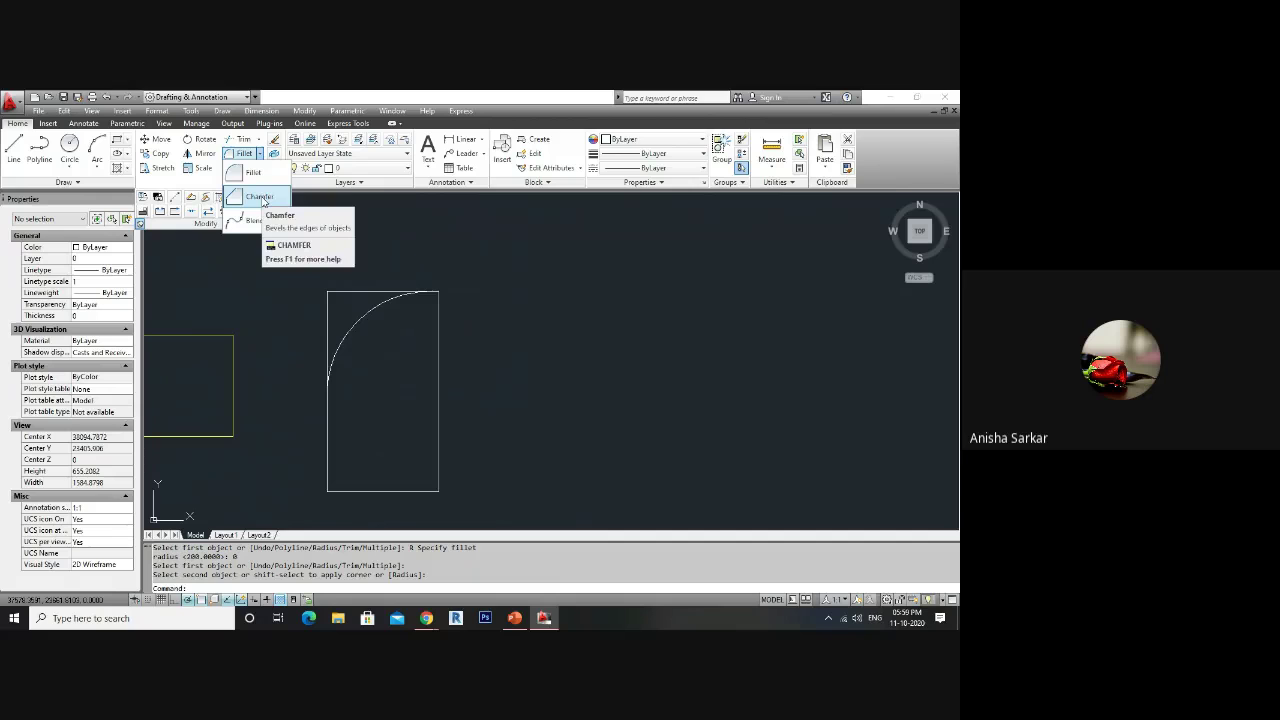
pyautogui.click(369, 300)
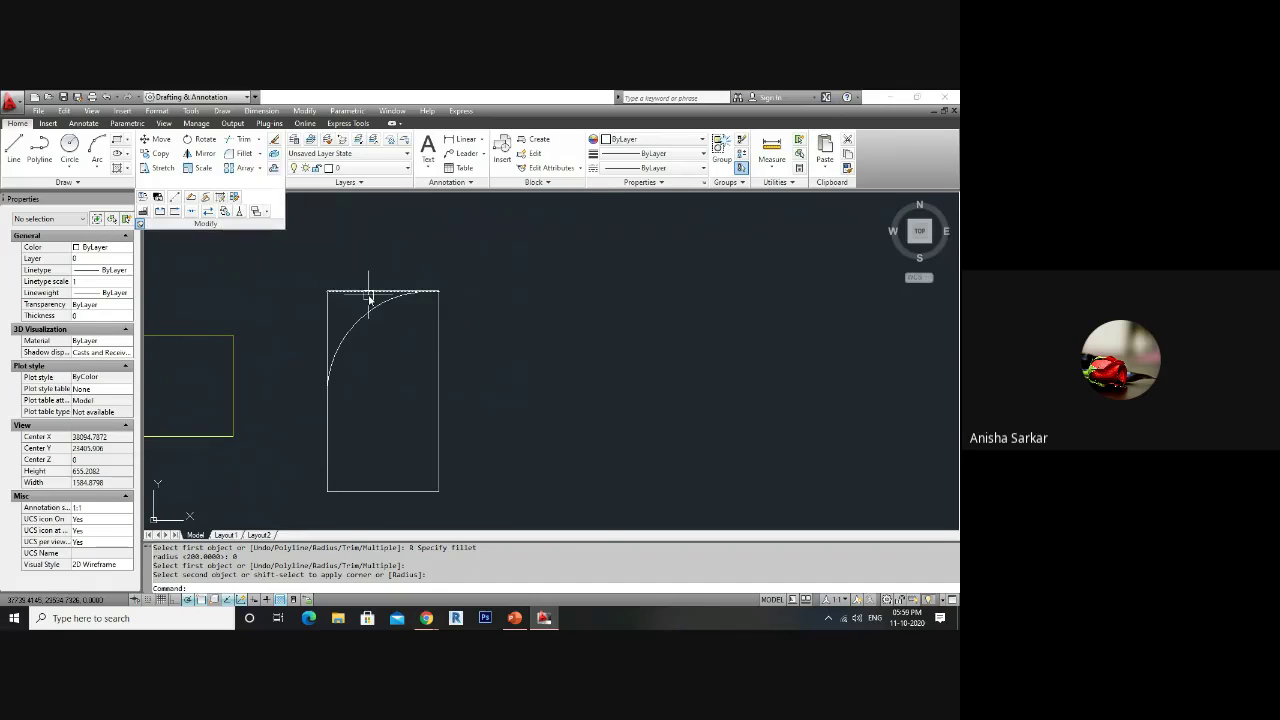
pyautogui.click(362, 318)
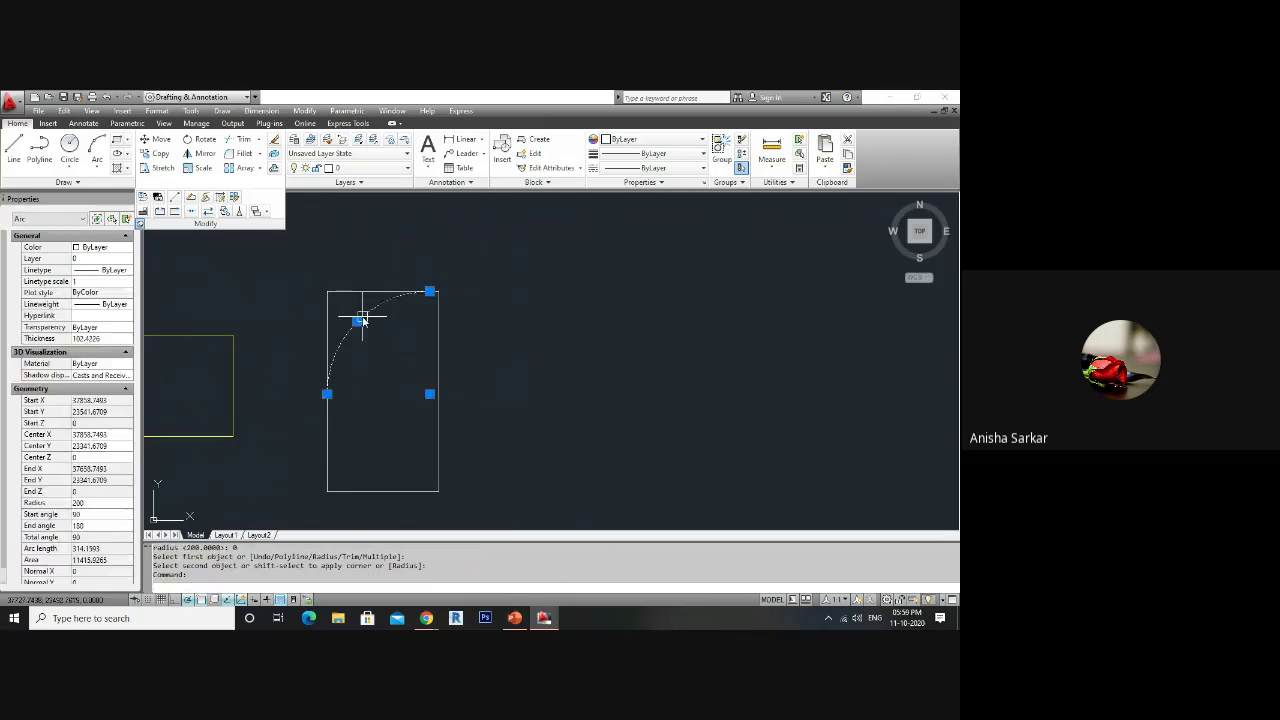
pyautogui.press('Delete')
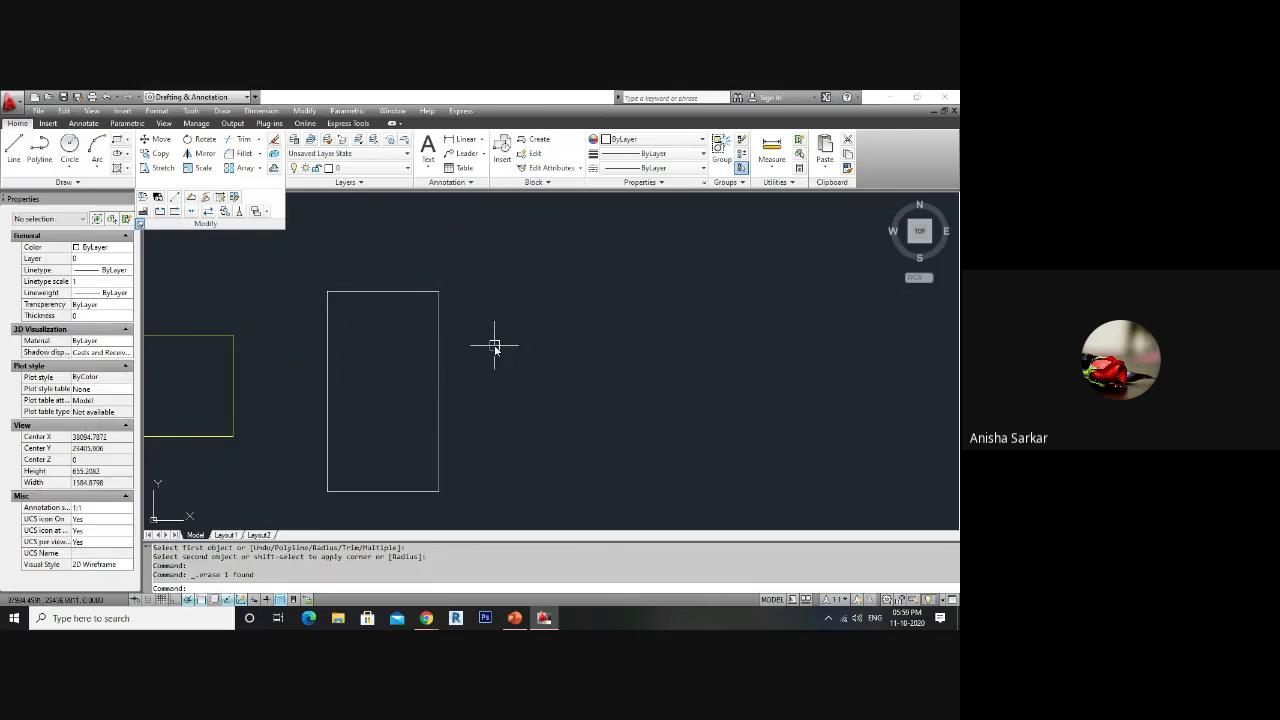
# - Chamfer the rectangle's upper-right corner between the upper and right lines at distances of 200
pyautogui.write('h')
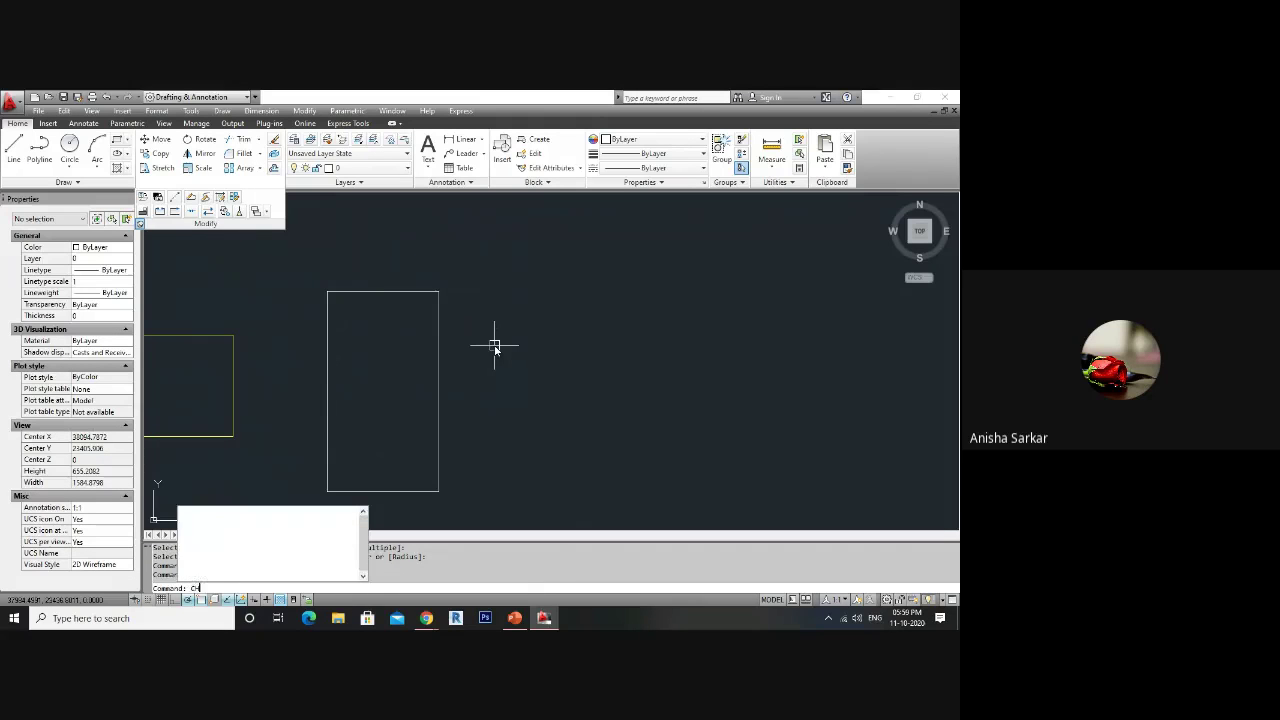
pyautogui.write('a')
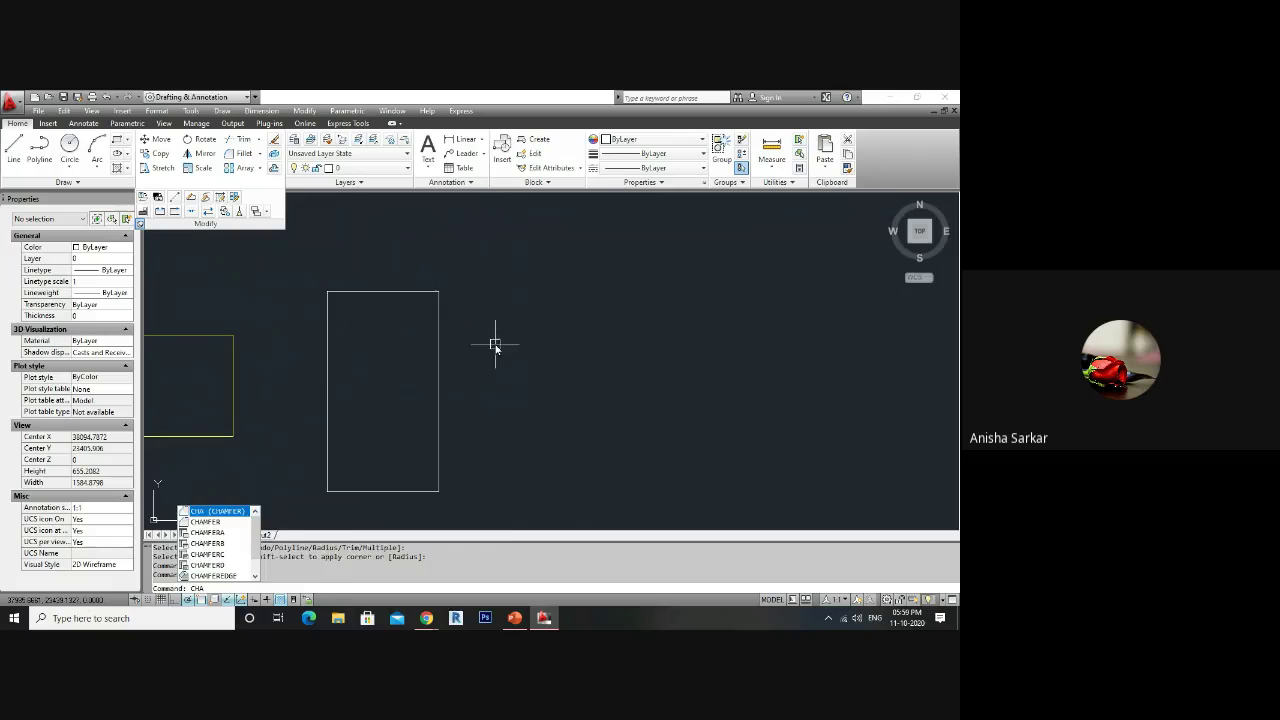
pyautogui.press('Return')
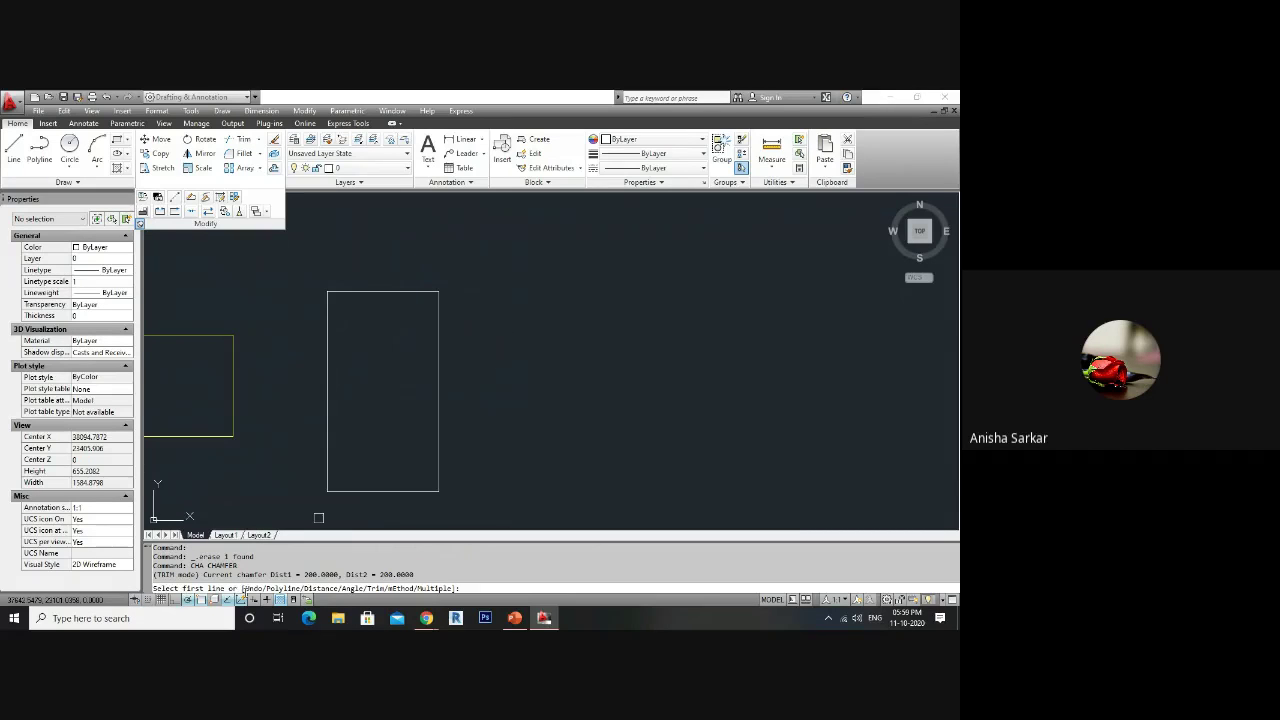
pyautogui.click(418, 292)
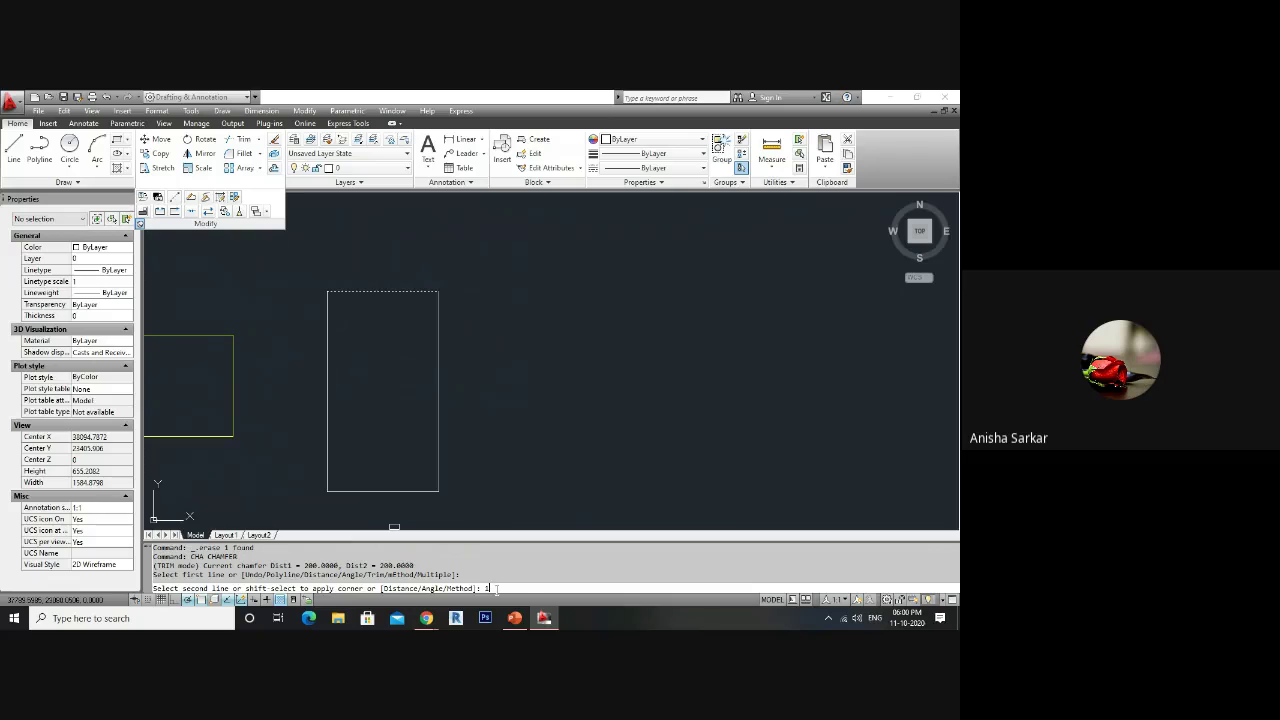
pyautogui.write('00')
pyautogui.press('Return')
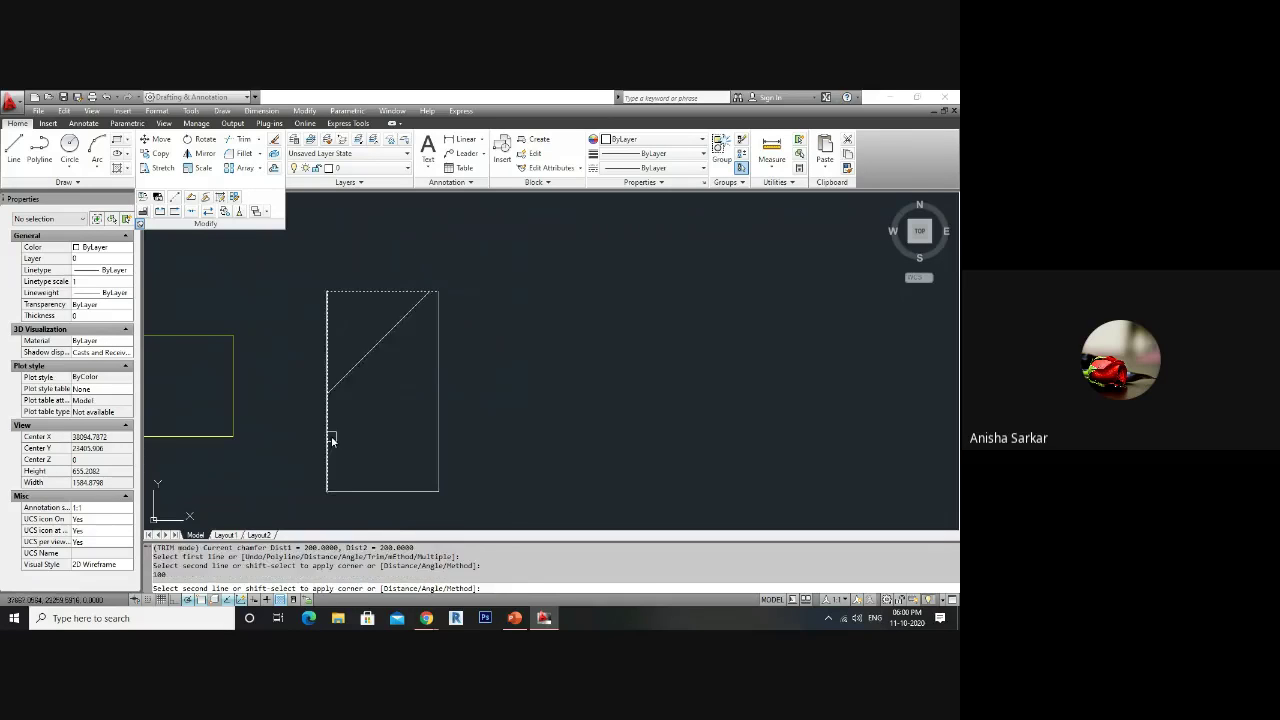
pyautogui.click(440, 424)
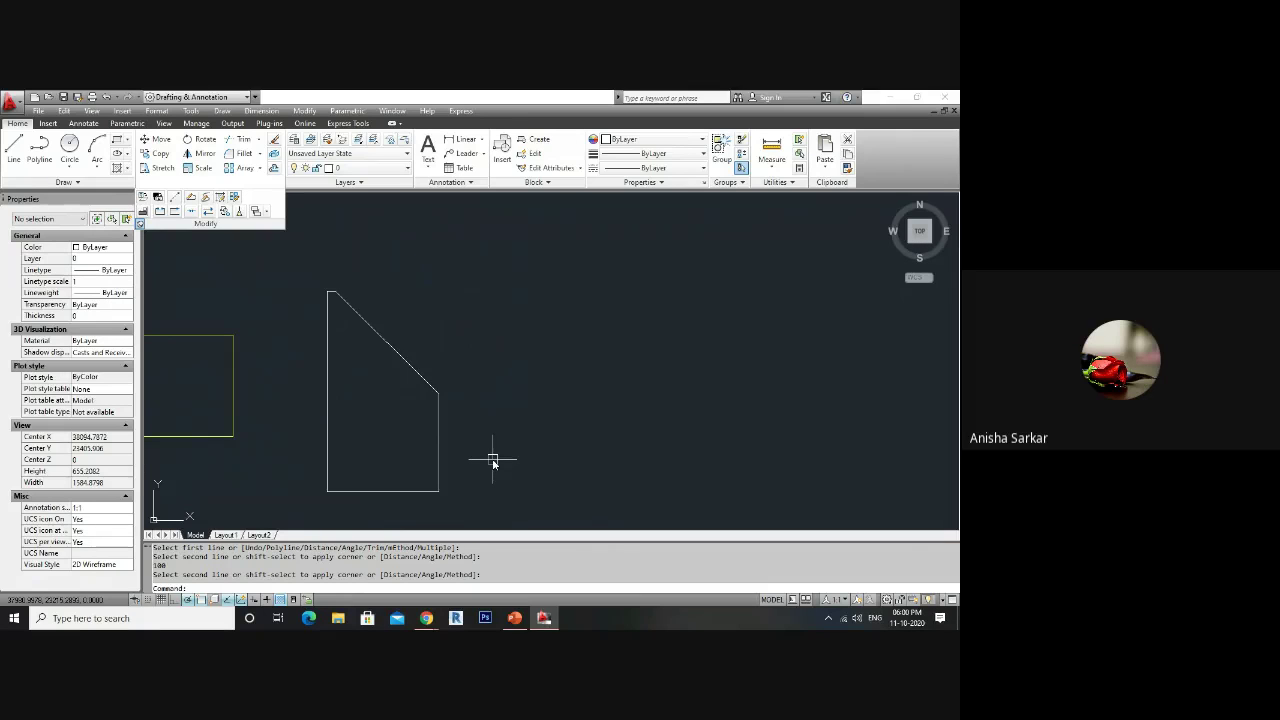
# - Add a vertical linear dimension between the chamfer's endpoints, and undo both the dimension and the chamfer
pyautogui.write('dli')
pyautogui.press('Return')
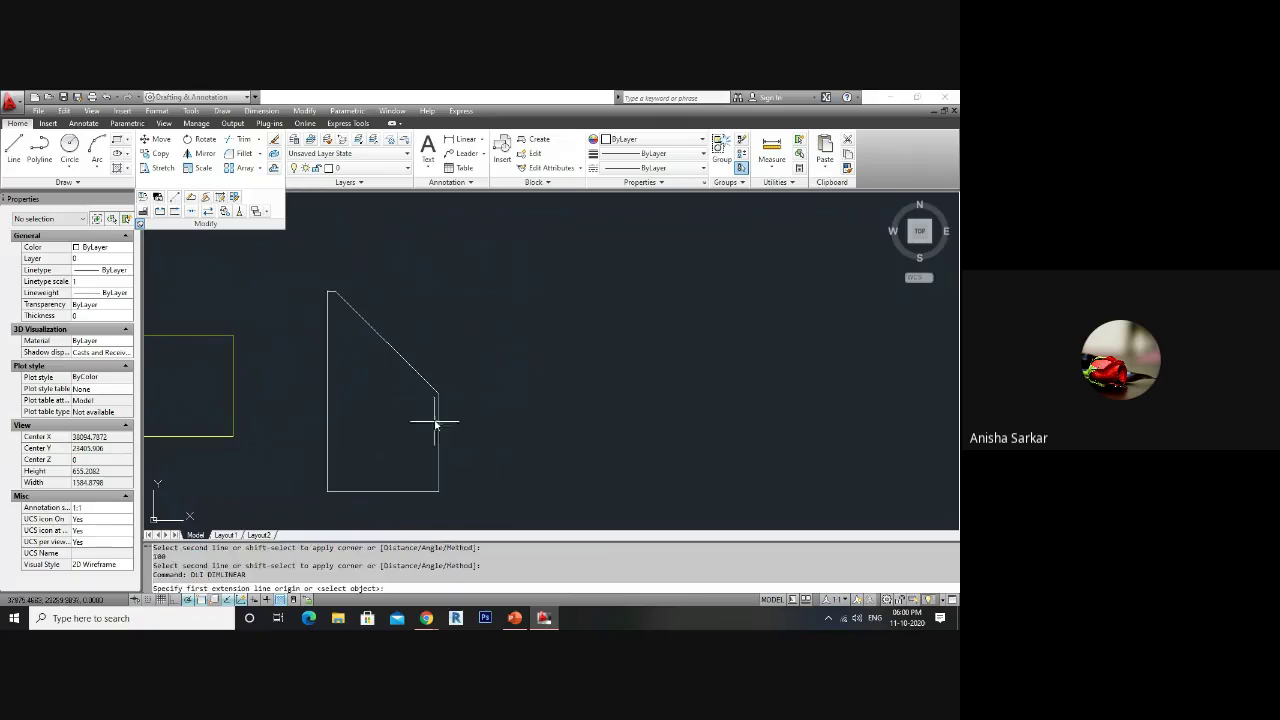
pyautogui.click(437, 395)
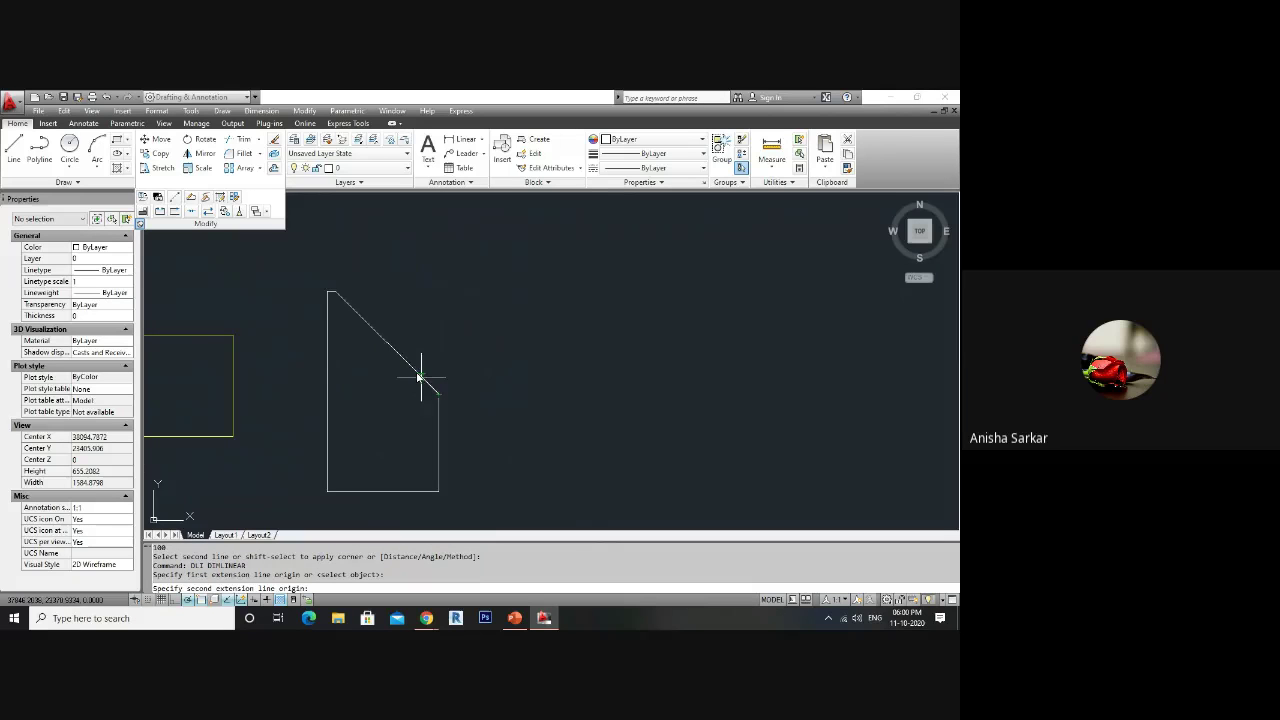
pyautogui.click(336, 292)
pyautogui.click(451, 350)
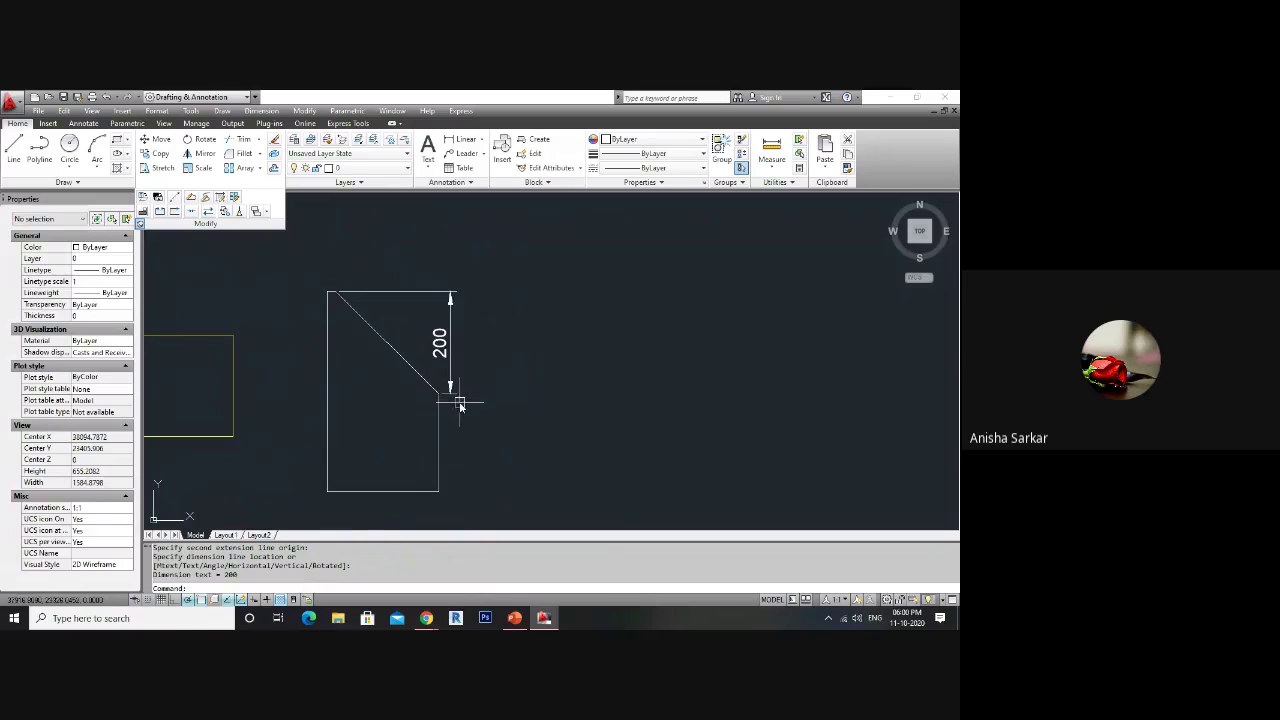
pyautogui.hotkey('ctrl', 'z')
pyautogui.hotkey('ctrl', 'z')
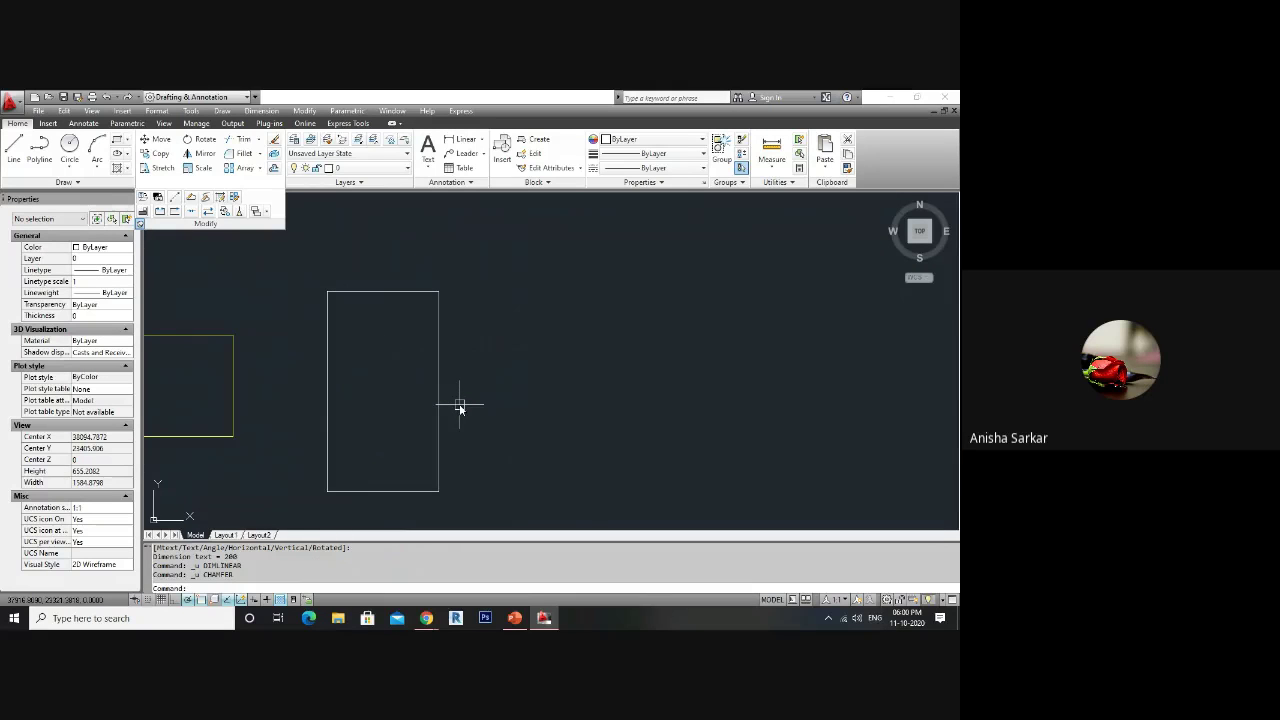
pyautogui.write('CHA')
pyautogui.press('Return')
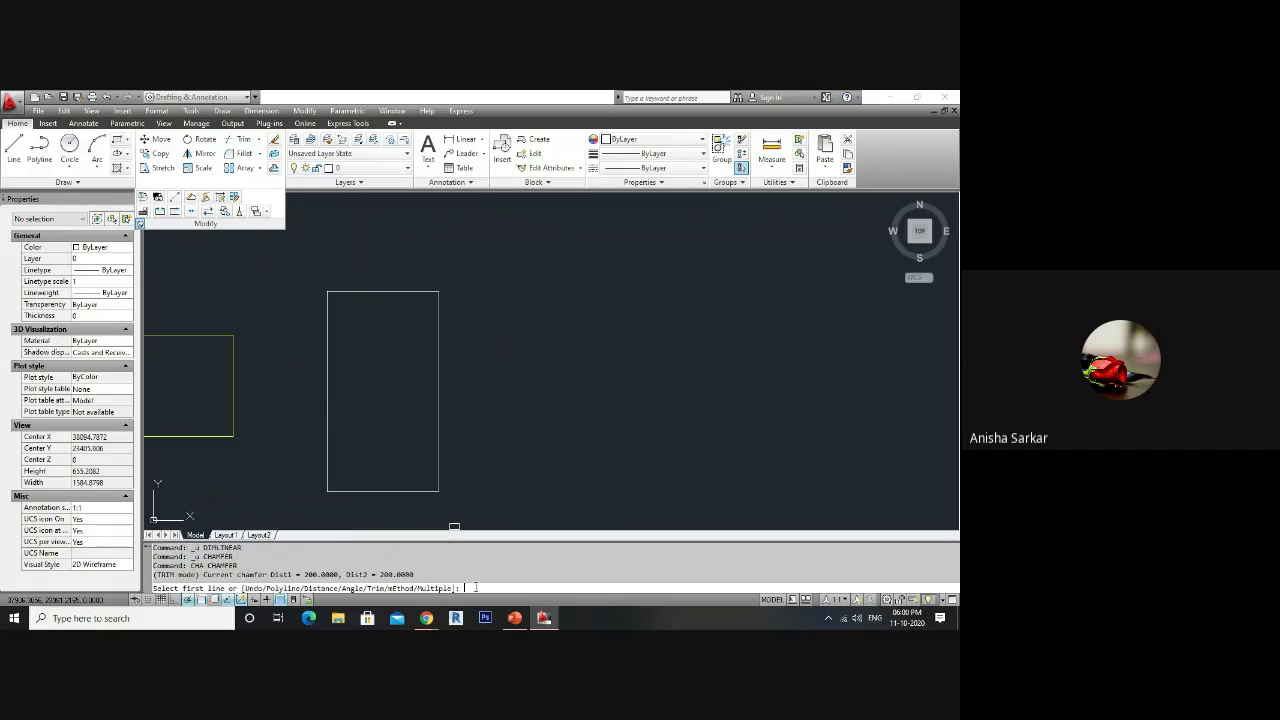
pyautogui.write('d')
pyautogui.press('Return')
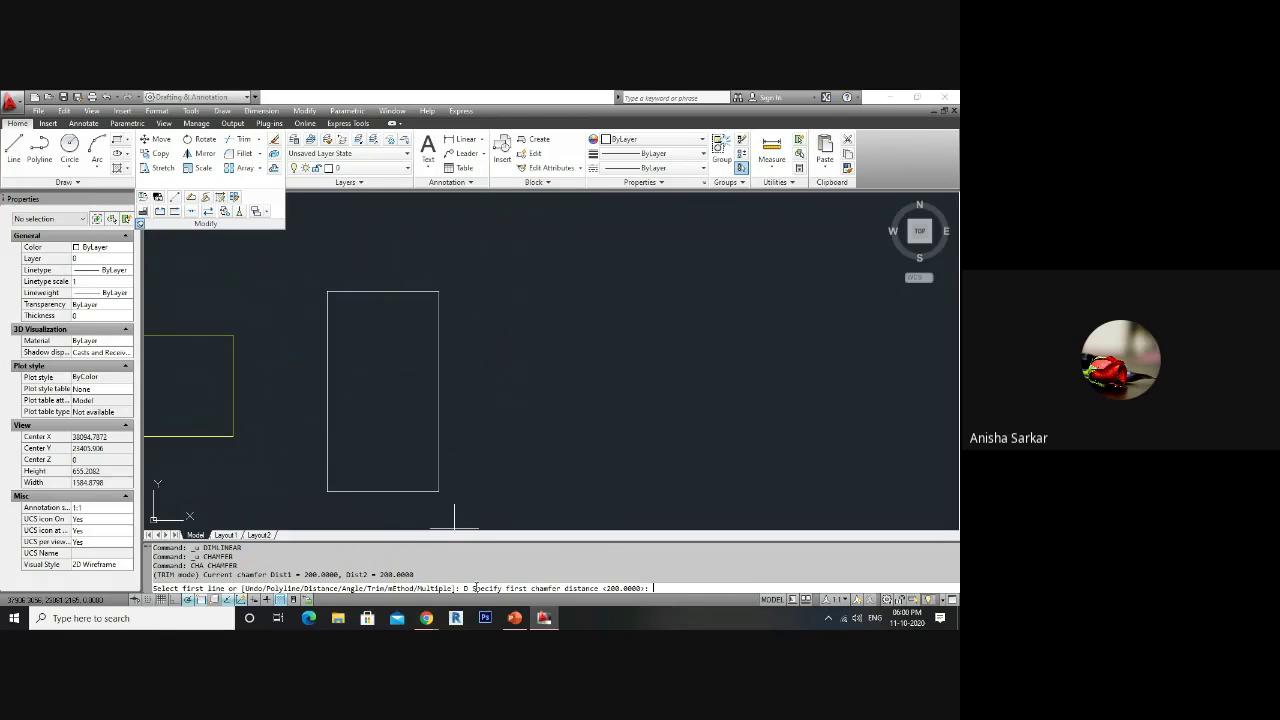
pyautogui.write('100')
pyautogui.press('Return')
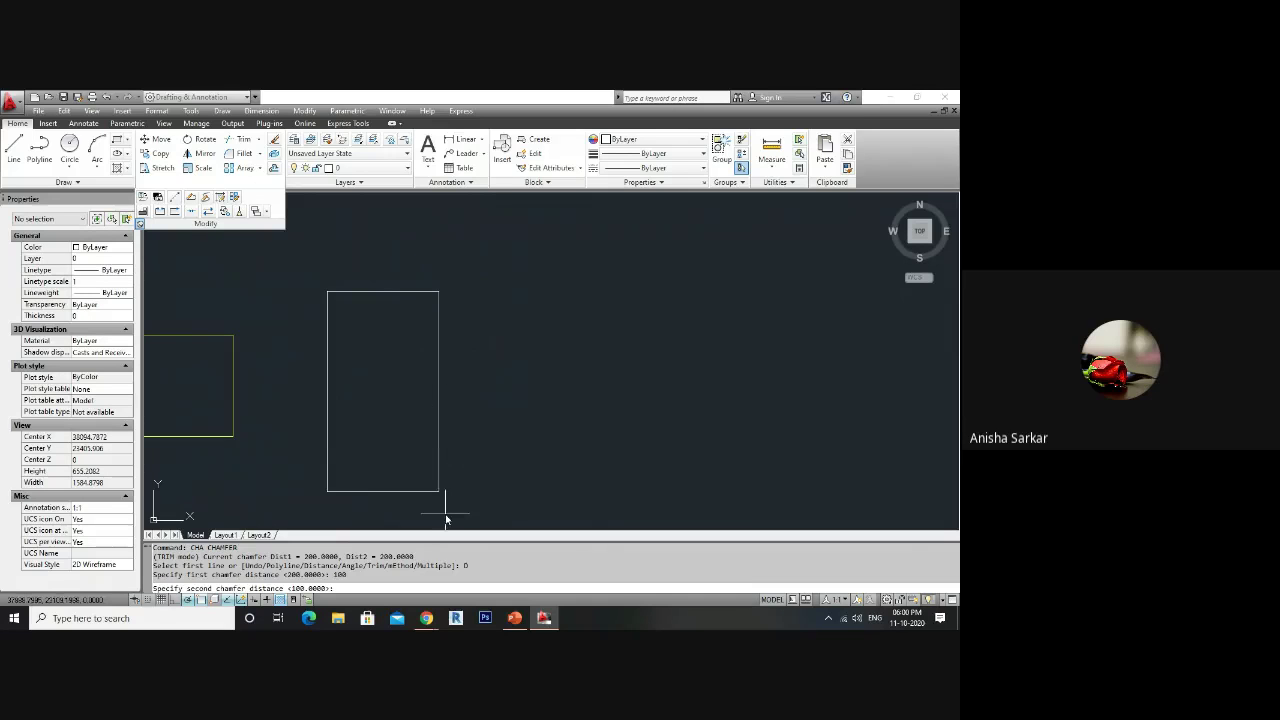
pyautogui.press('Escape')
# - Chamfer the rectangle's upper-right corner between the upper and right lines with both distances set to 100
pyautogui.write('CHA')
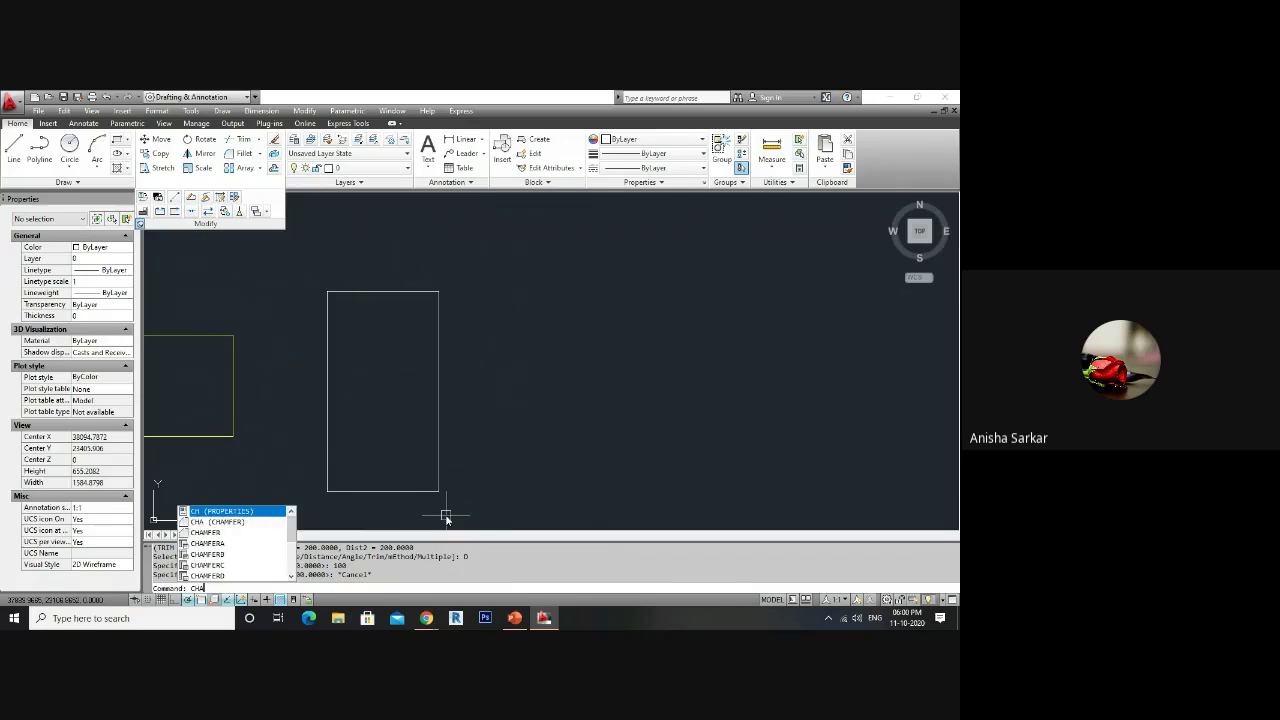
pyautogui.press('Return')
pyautogui.click(405, 291)
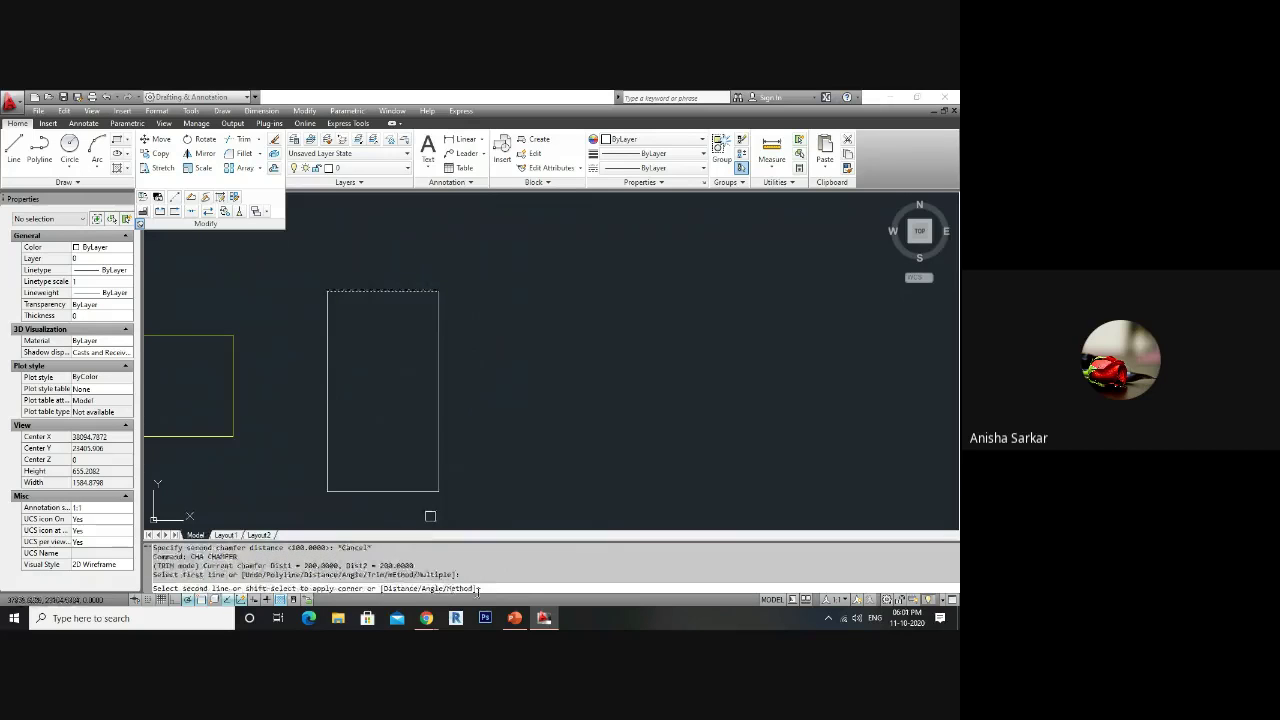
pyautogui.write('D')
pyautogui.press('Return')
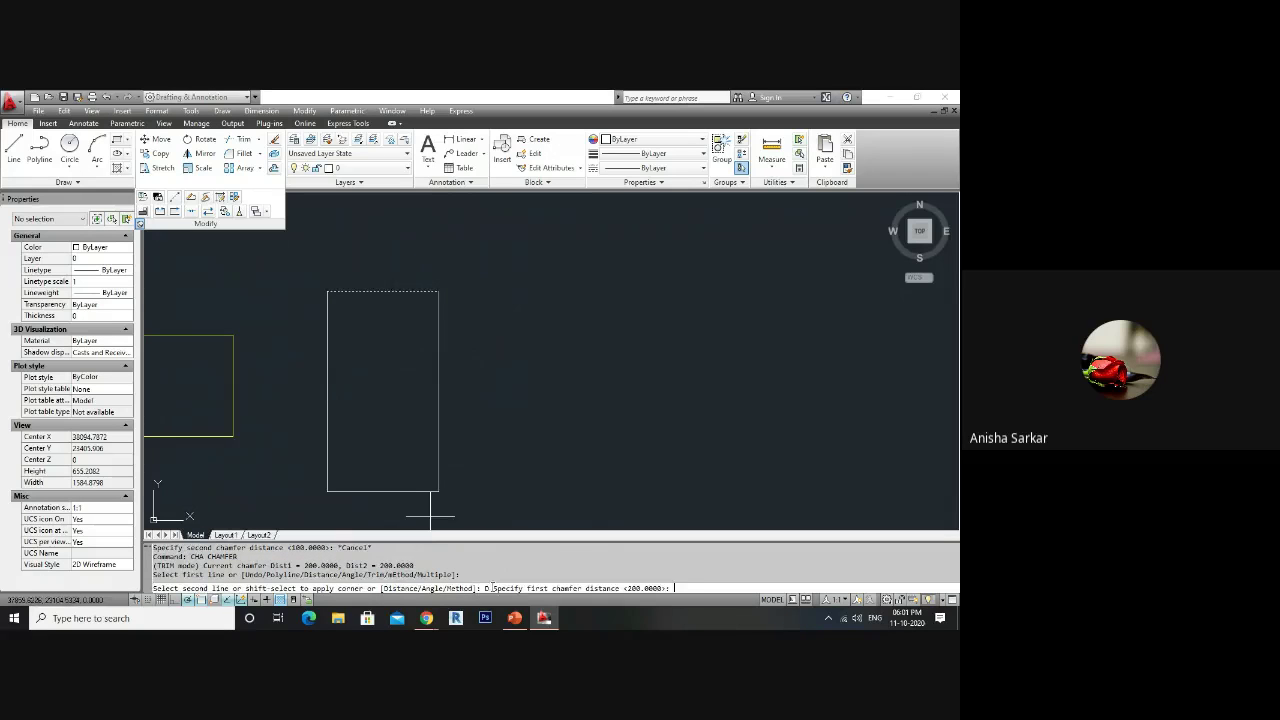
pyautogui.write('100')
pyautogui.press('Return')
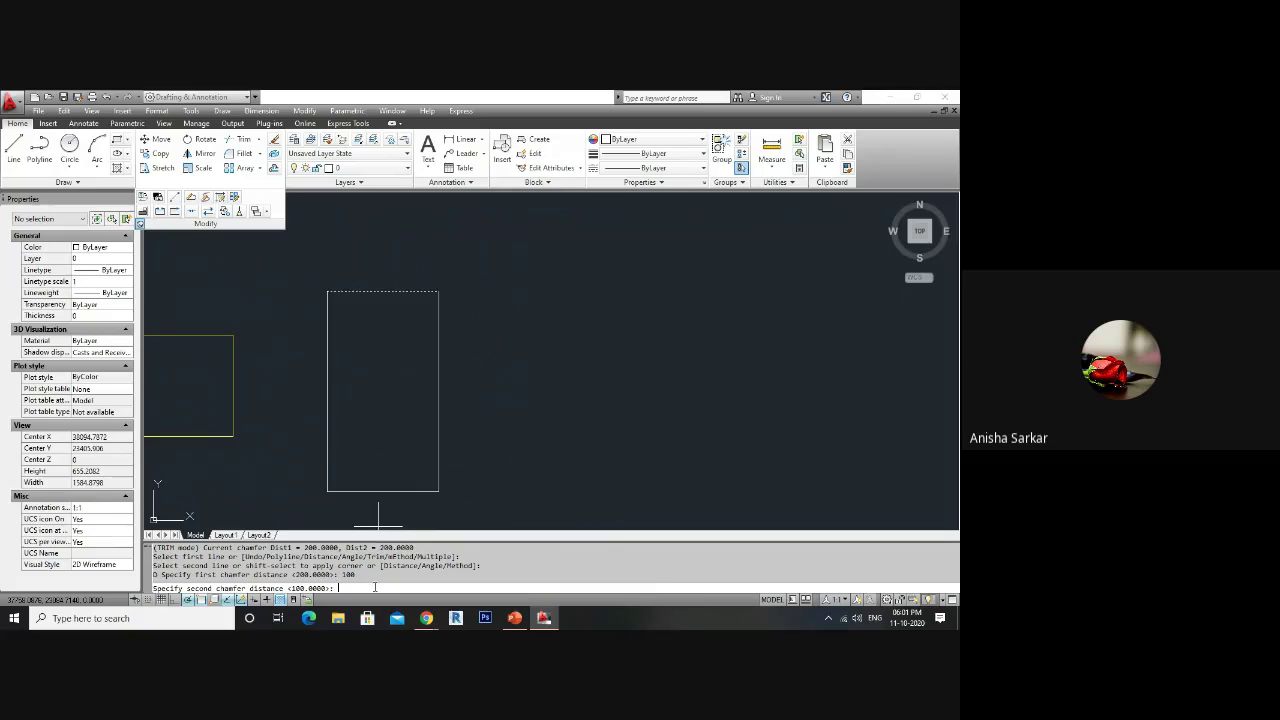
pyautogui.write('100')
pyautogui.press('Return')
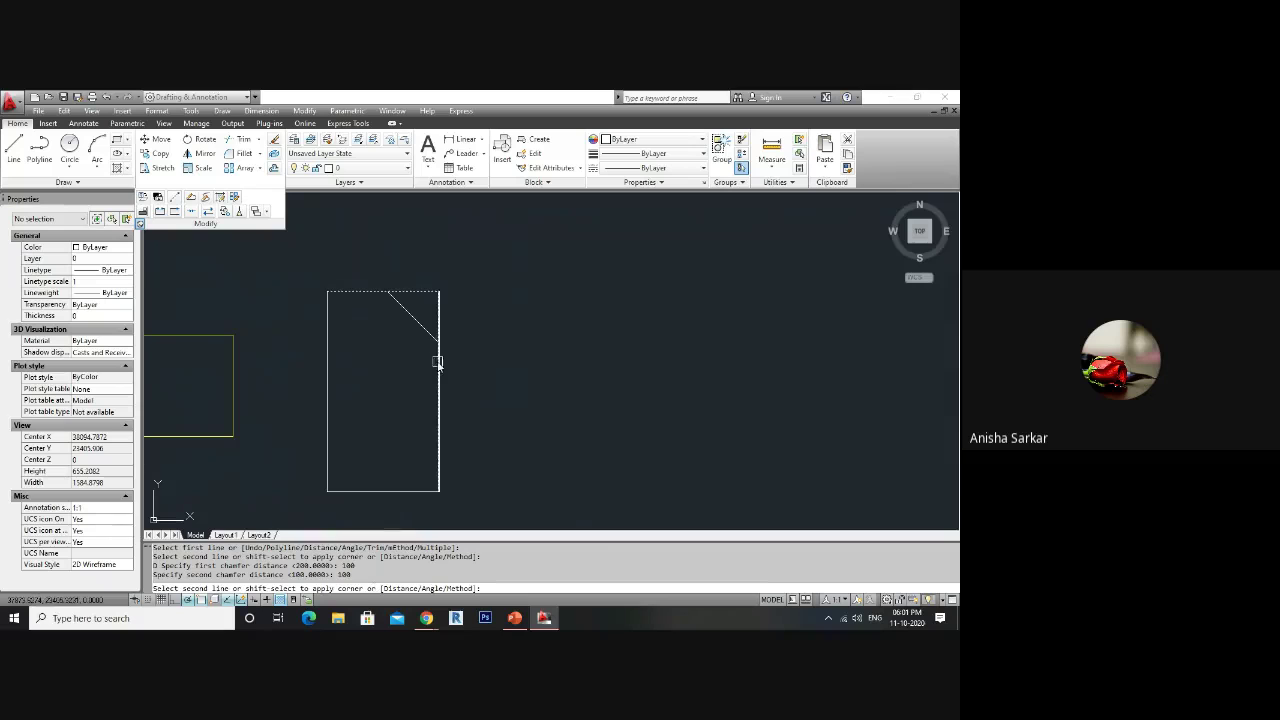
pyautogui.click(438, 364)
# - Add horizontal and vertical linear dimensions between the chamfer's endpoints, placed above and beside the rectangle's upper-right corner
pyautogui.write('DLI')
pyautogui.press('Return')
pyautogui.click(440, 346)
pyautogui.click(389, 289)
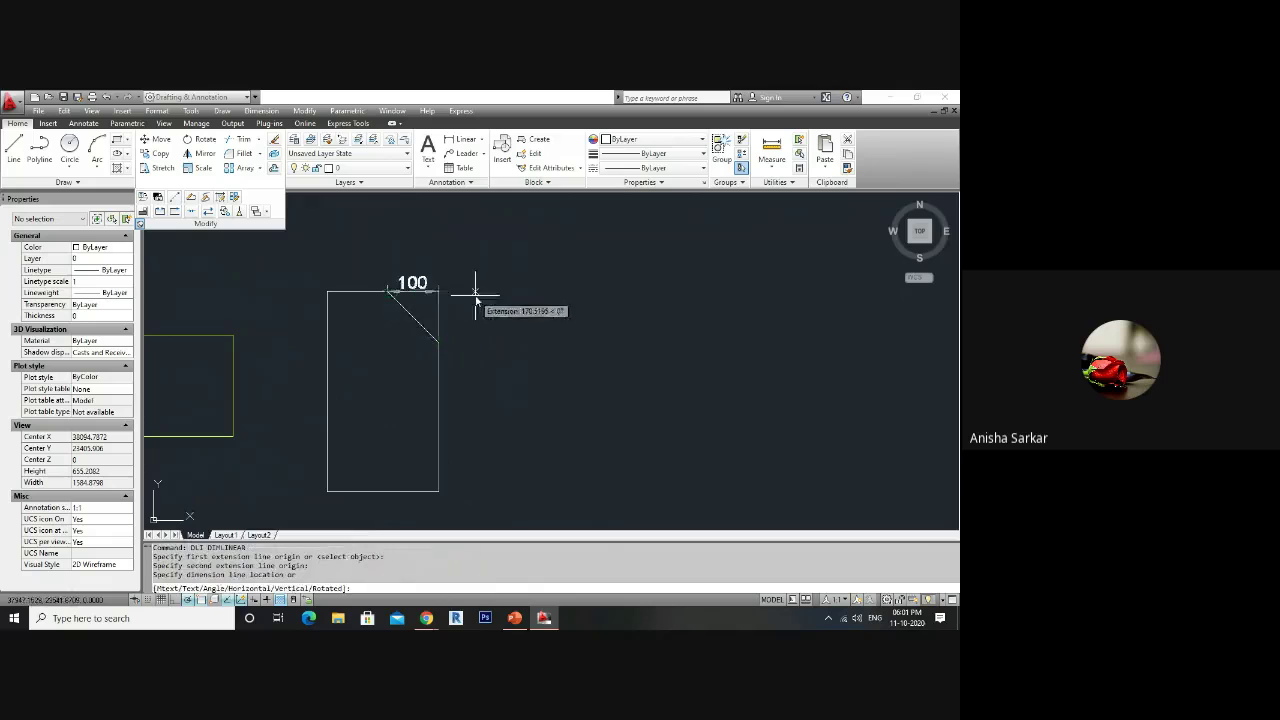
pyautogui.click(438, 230)
pyautogui.press('Return')
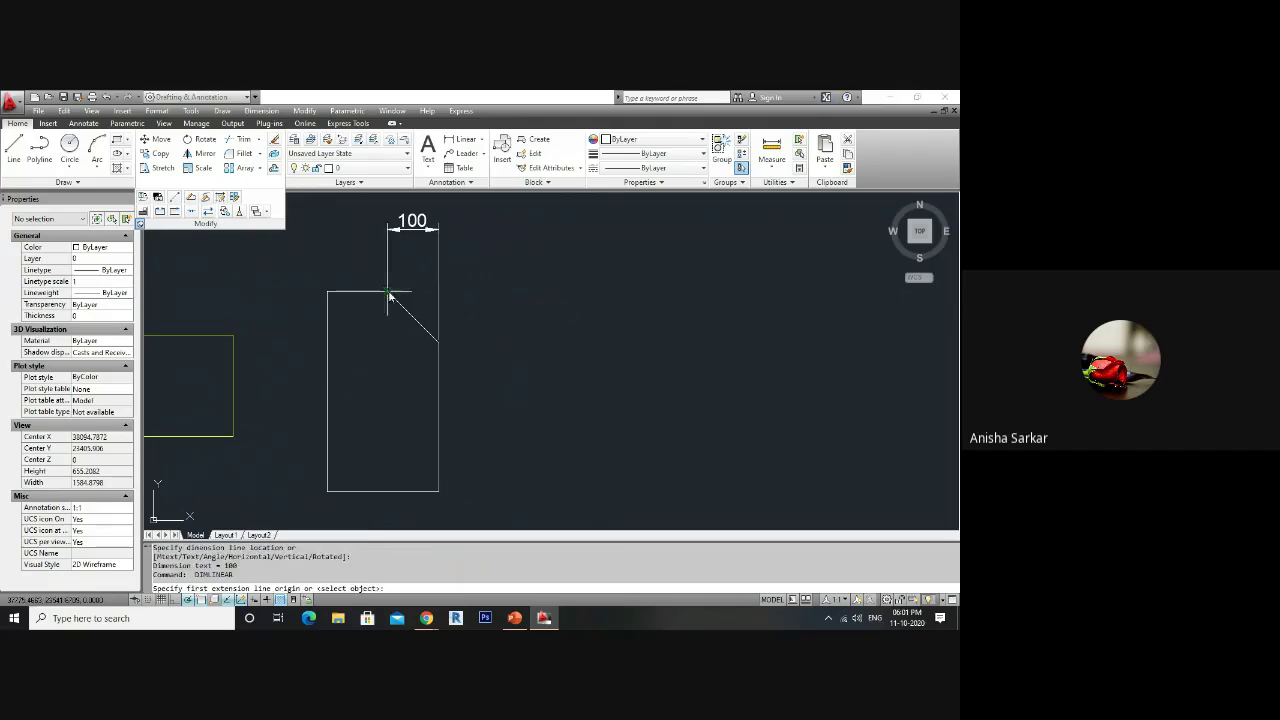
pyautogui.click(389, 290)
pyautogui.click(438, 346)
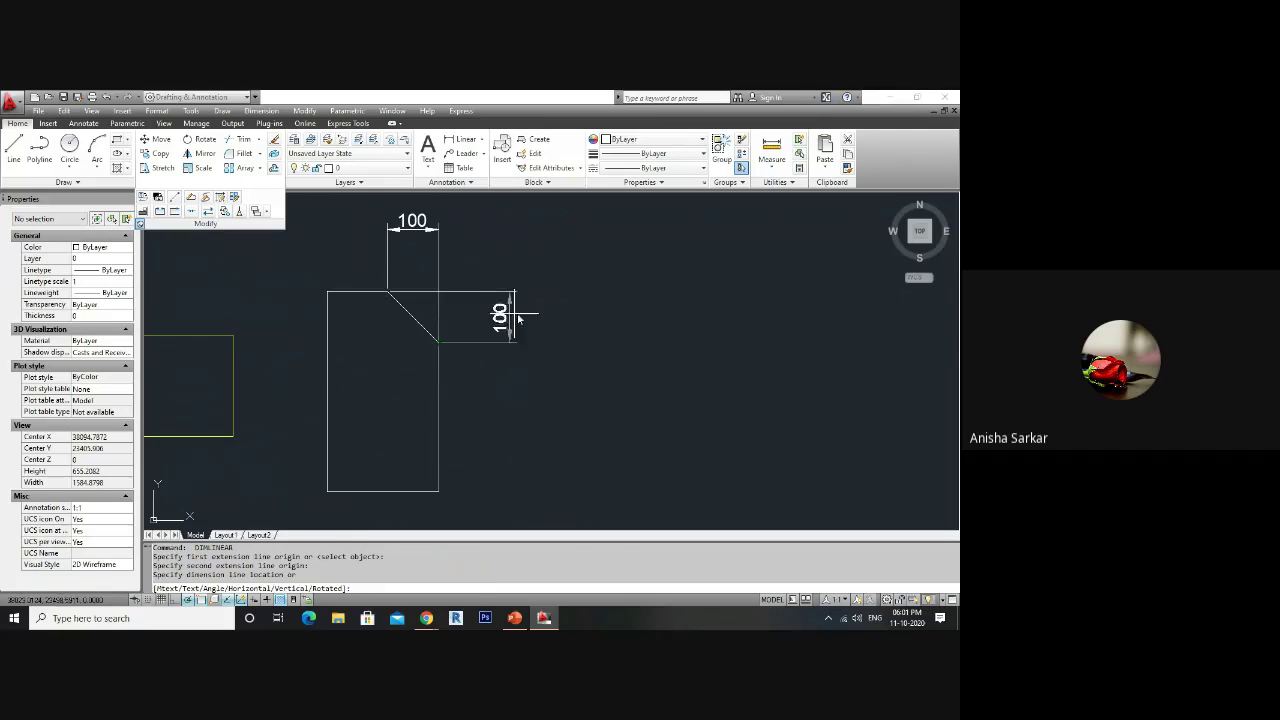
pyautogui.click(471, 315)
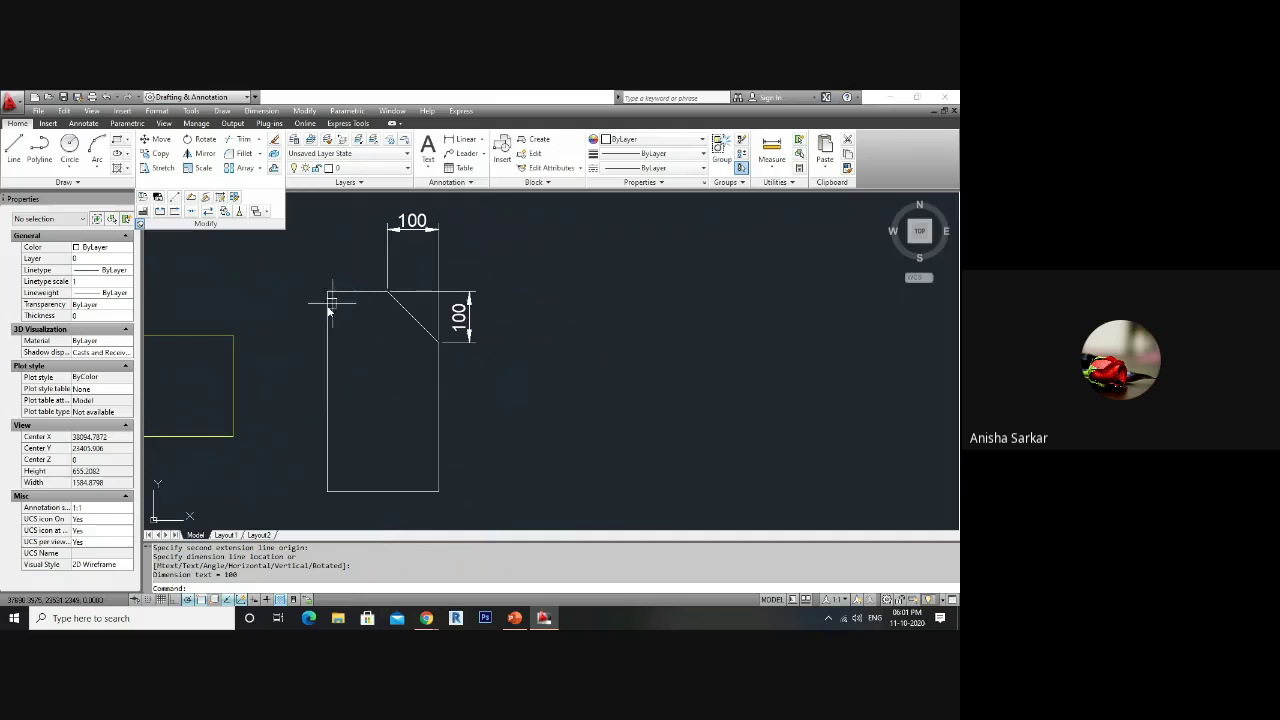
# - Mirror the chamfer line about a horizontal axis through the midpoint of the rectangle's left side, keeping the original line
pyautogui.click(412, 320)
pyautogui.write('MI')
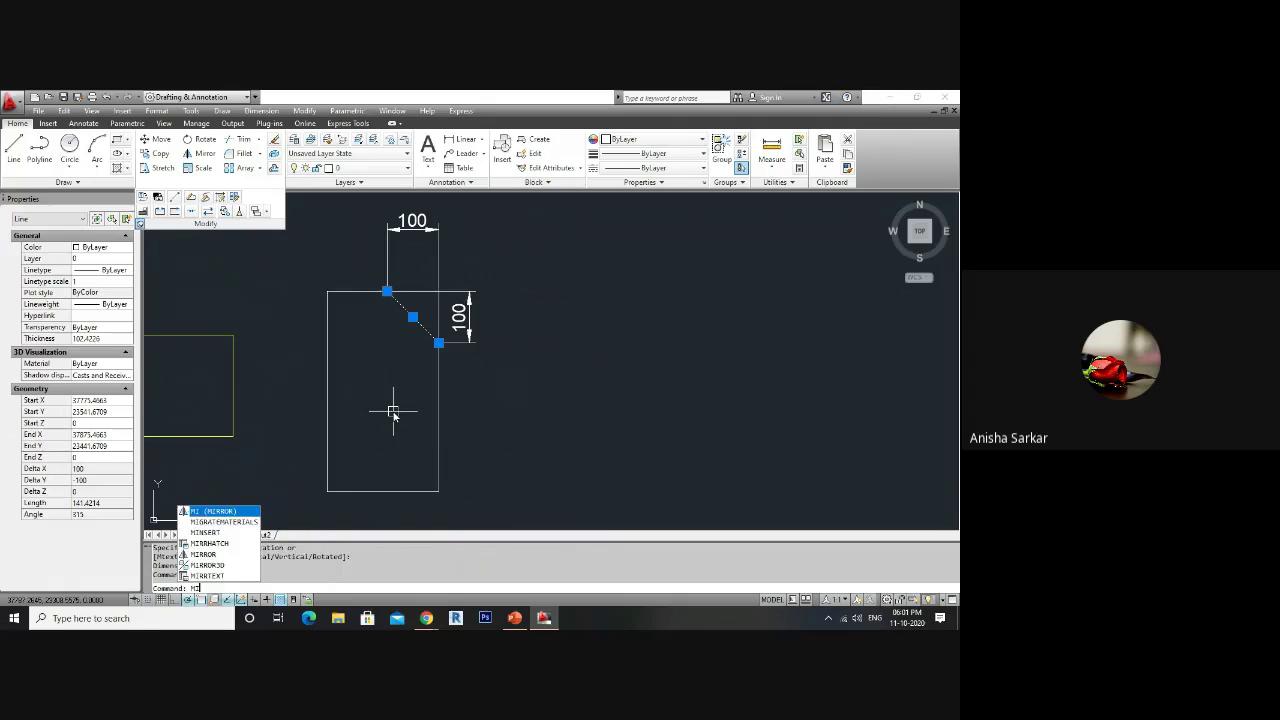
pyautogui.press('Return')
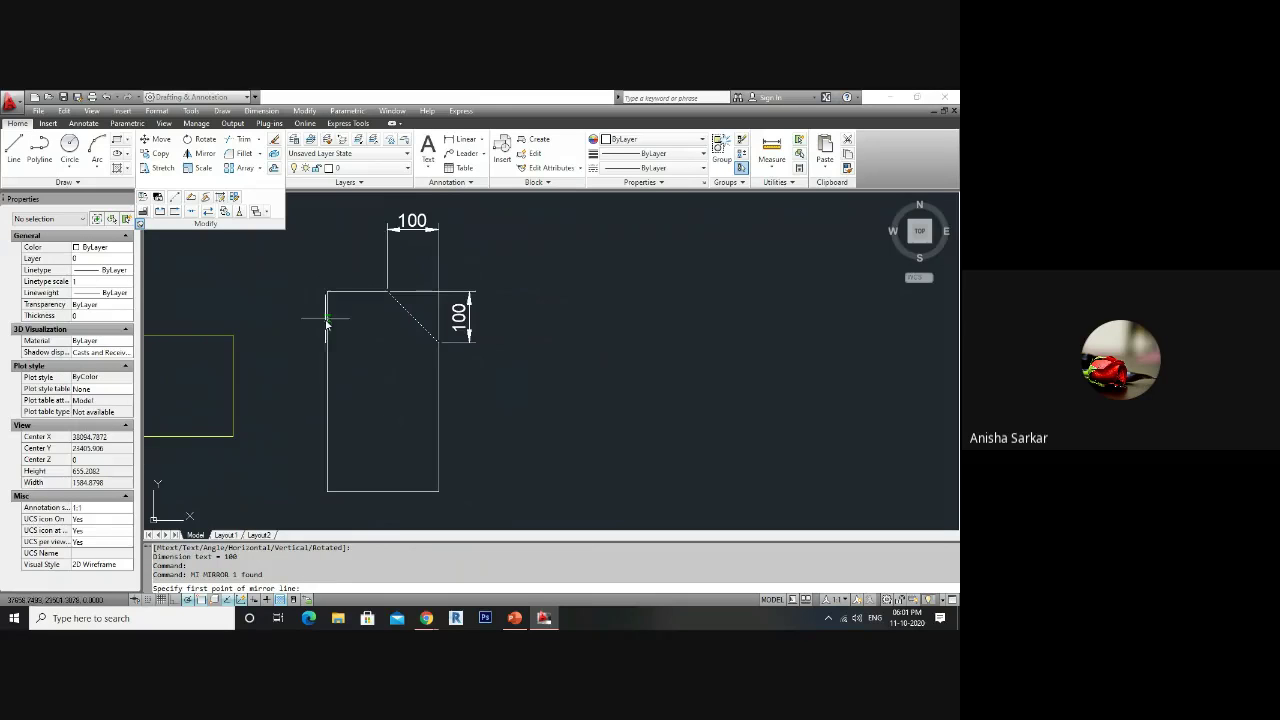
pyautogui.click(327, 392)
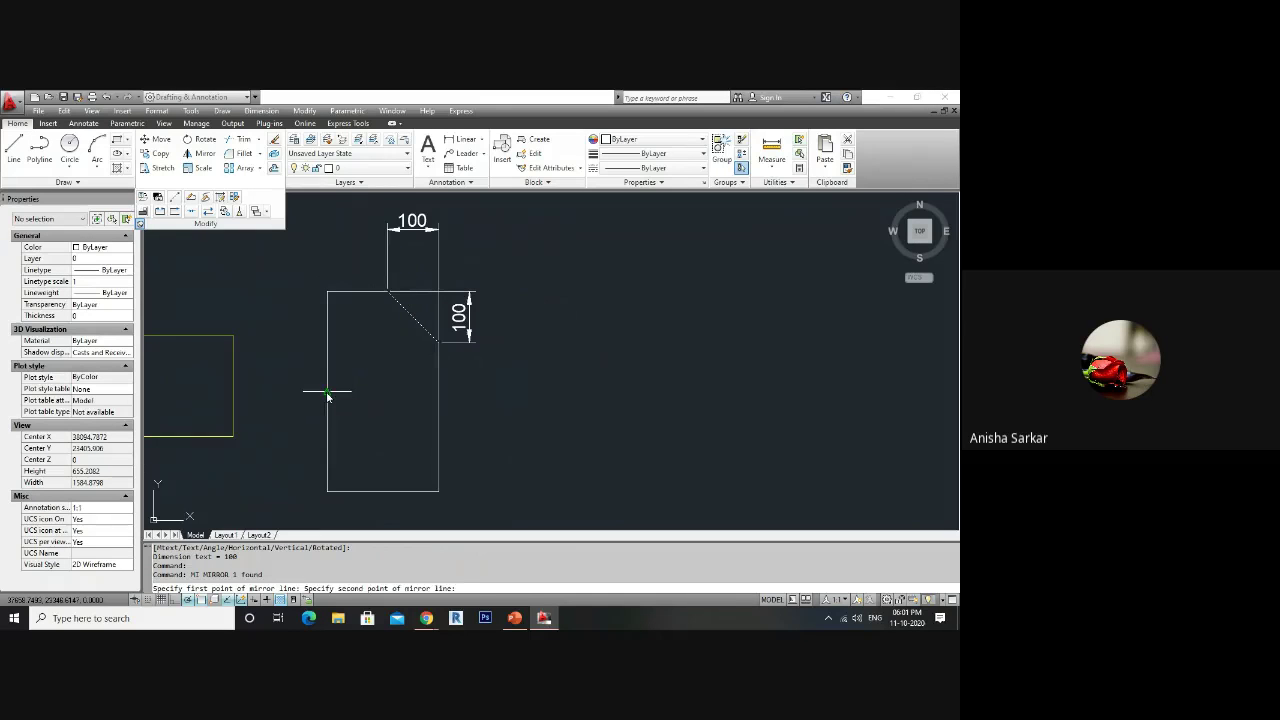
pyautogui.click(535, 393)
pyautogui.press('Return')
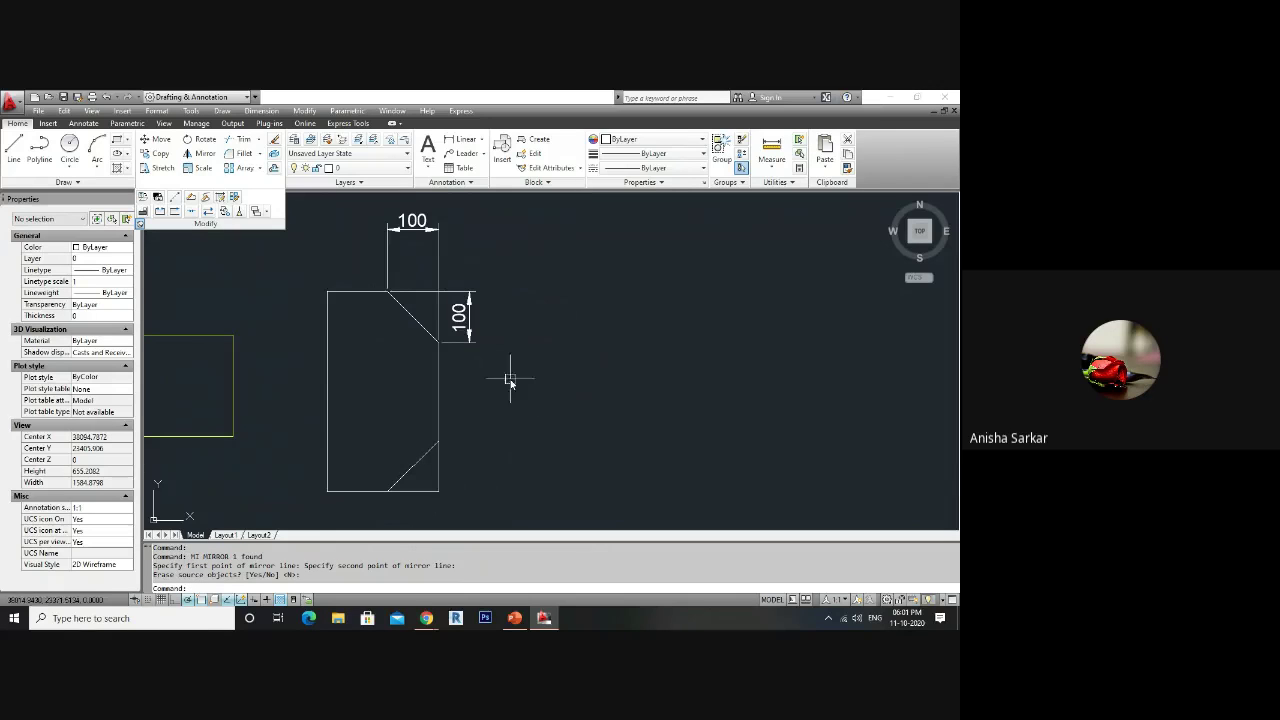
# - Delete the two linear dimensions at the upper-right chamfer
pyautogui.click(478, 275)
pyautogui.click(423, 296)
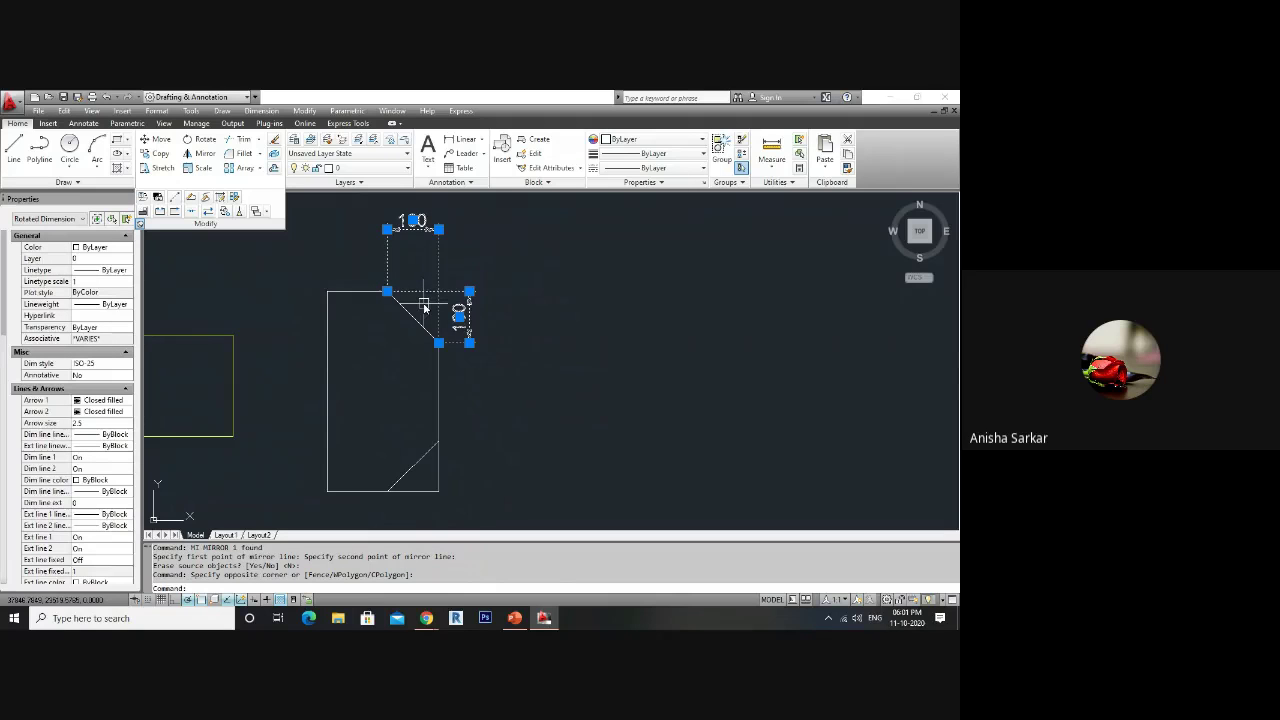
pyautogui.press('Delete')
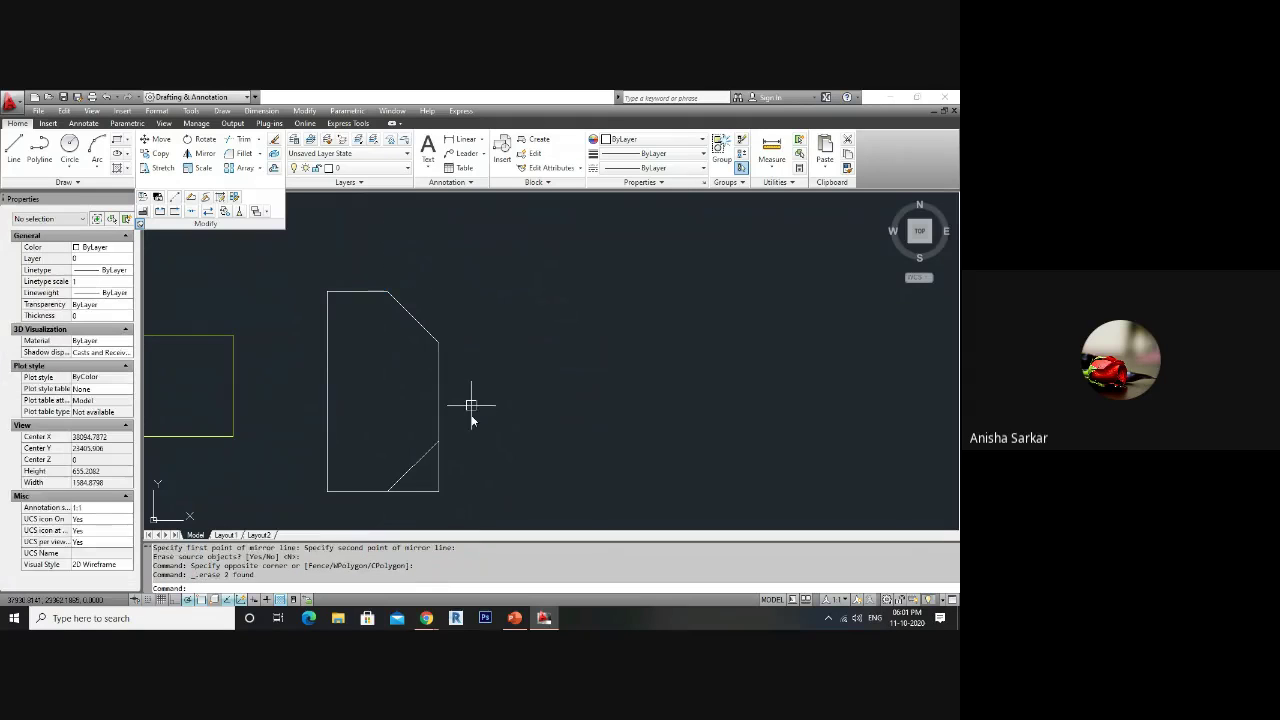
# - Trim away the rectangle's lower-right corner outside the mirrored chamfer line
pyautogui.write('TR')
pyautogui.press('Return')
pyautogui.press('Return')
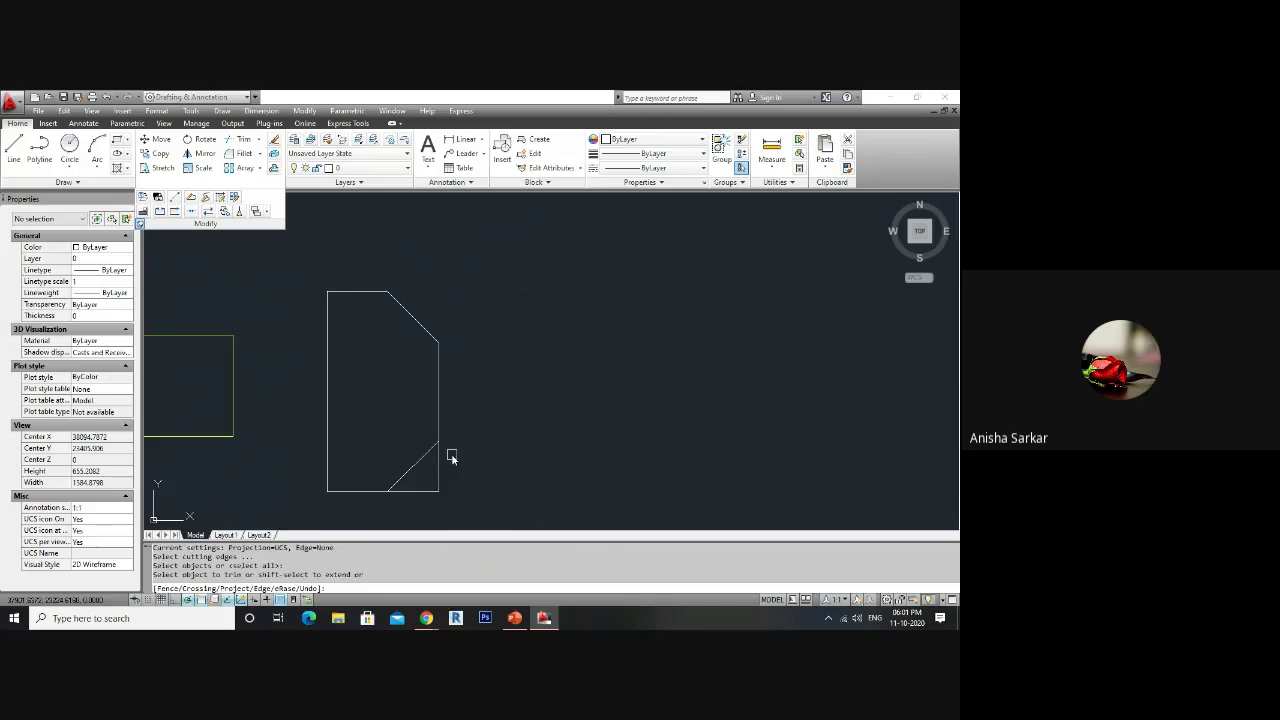
pyautogui.moveTo(452, 458); pyautogui.dragTo(425, 505)
pyautogui.rightClick(512, 421)
pyautogui.click(522, 427)
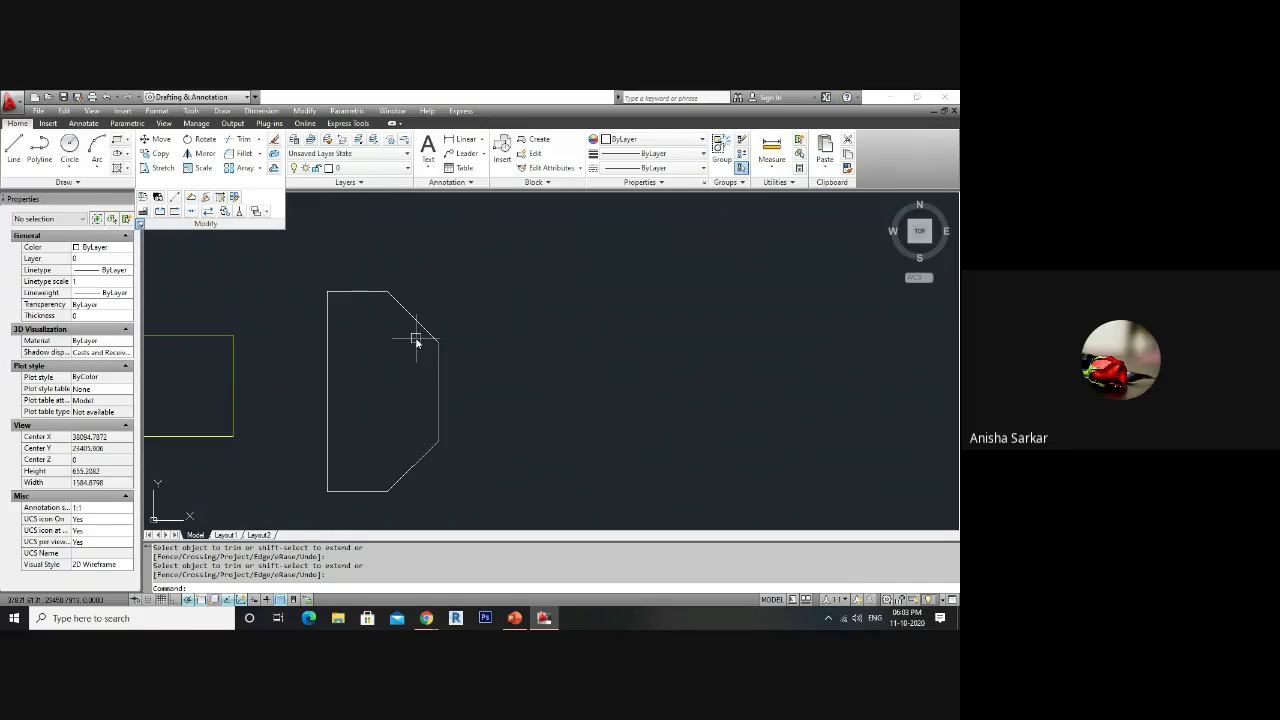
# - Fillet the rectangle's upper-left corner between the left and upper lines with a radius of 50
pyautogui.write('F')
pyautogui.press('Return')
pyautogui.write('R')
pyautogui.press('Return')
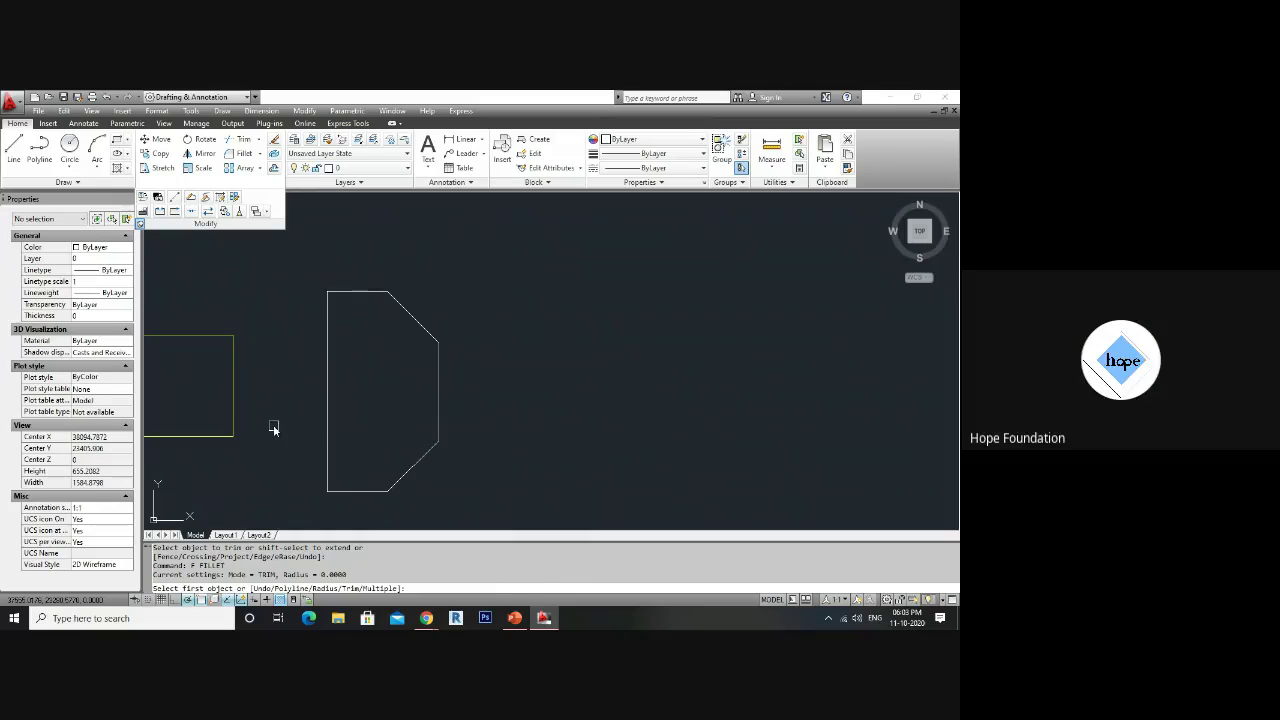
pyautogui.write('50')
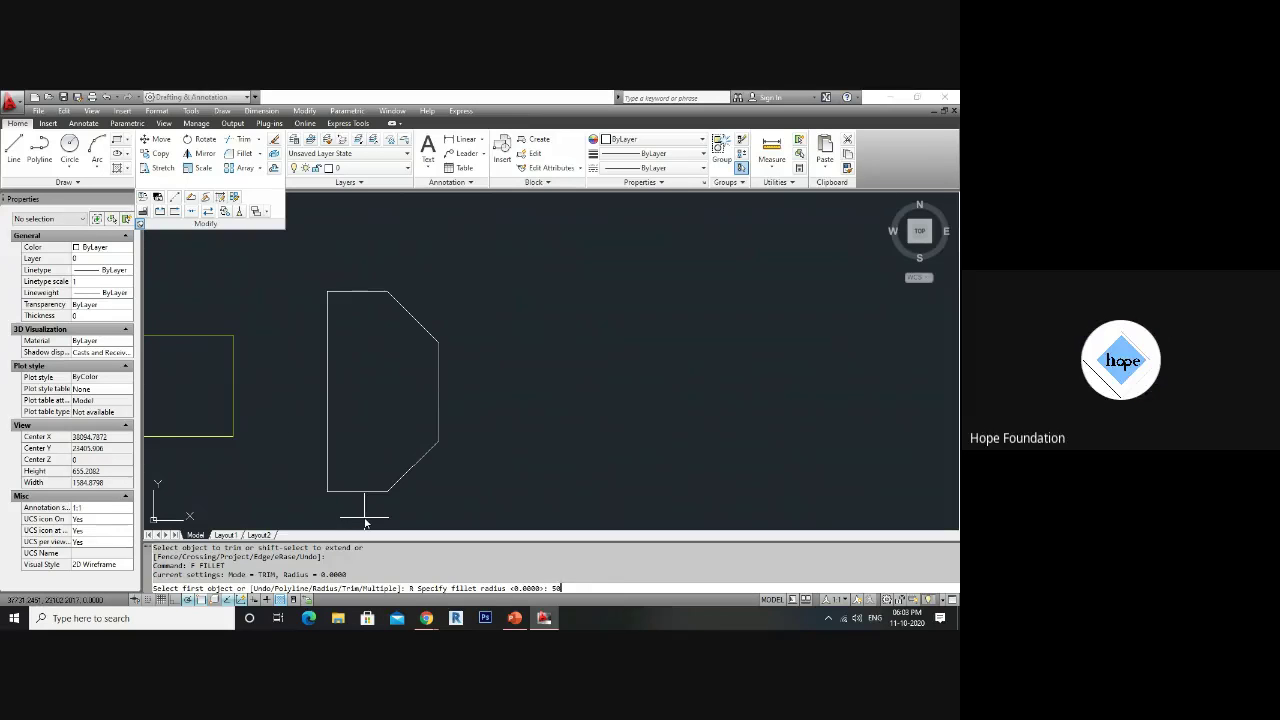
pyautogui.press('Return')
pyautogui.click(329, 323)
pyautogui.click(346, 291)
pyautogui.scroll(2, 350, 322)
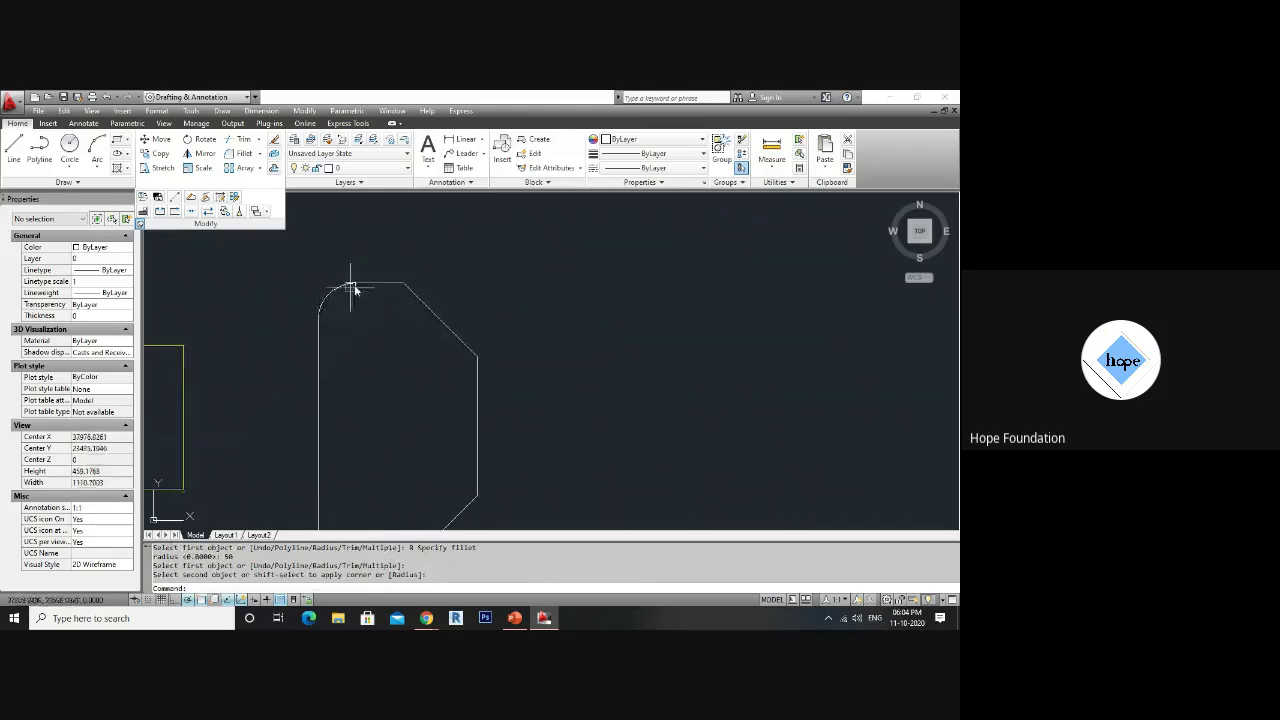
pyautogui.scroll(-2, 360, 345)
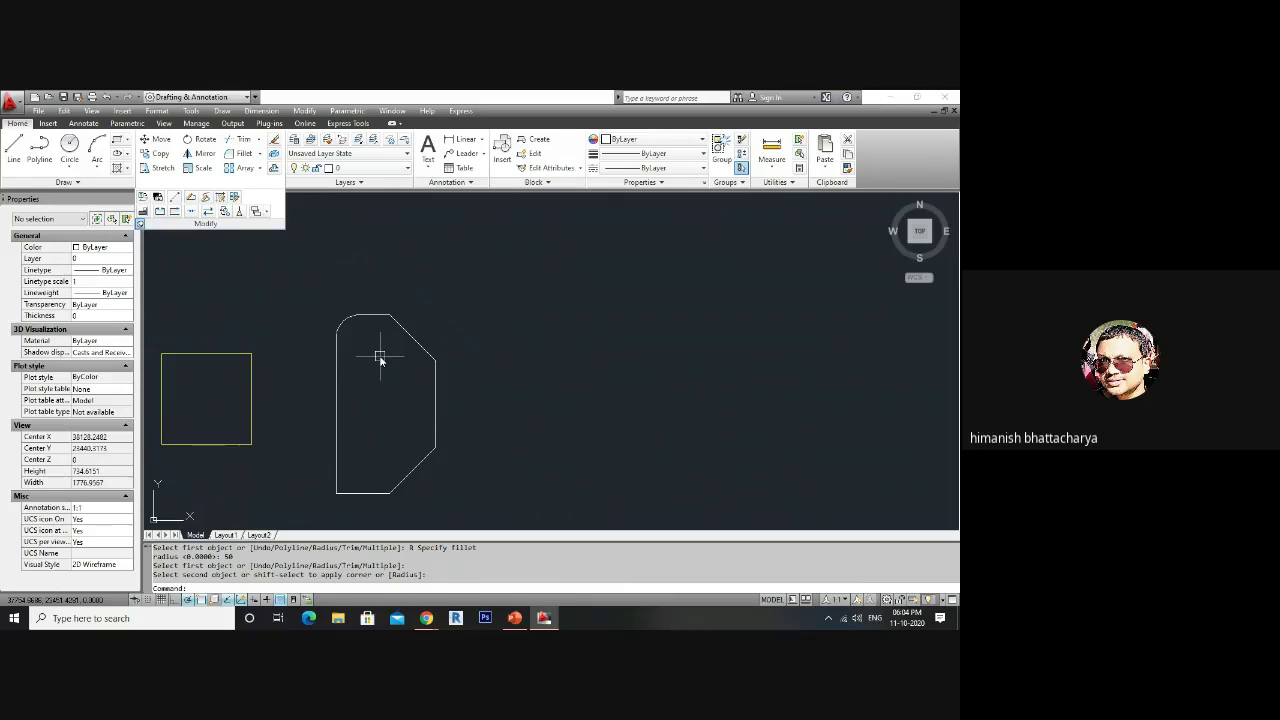
# - Fillet the corner between the upper line and the upper-right chamfer line with a radius of 20
pyautogui.scroll(2, 393, 309)
pyautogui.write('f')
pyautogui.press('Return')
pyautogui.write('r')
pyautogui.press('Return')
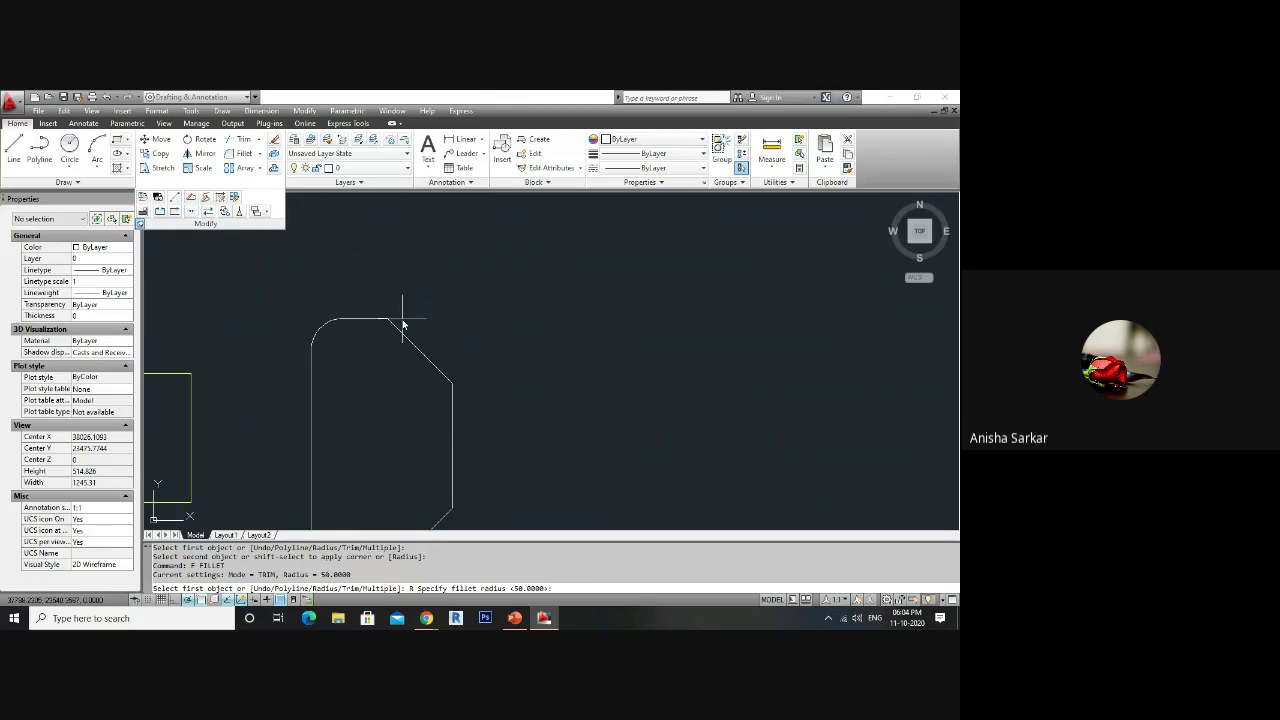
pyautogui.write('2')
pyautogui.write('0')
pyautogui.press('Return')
pyautogui.click(382, 319)
pyautogui.click(402, 330)
pyautogui.scroll(3, 390, 322)
pyautogui.scroll(3, 384, 322)
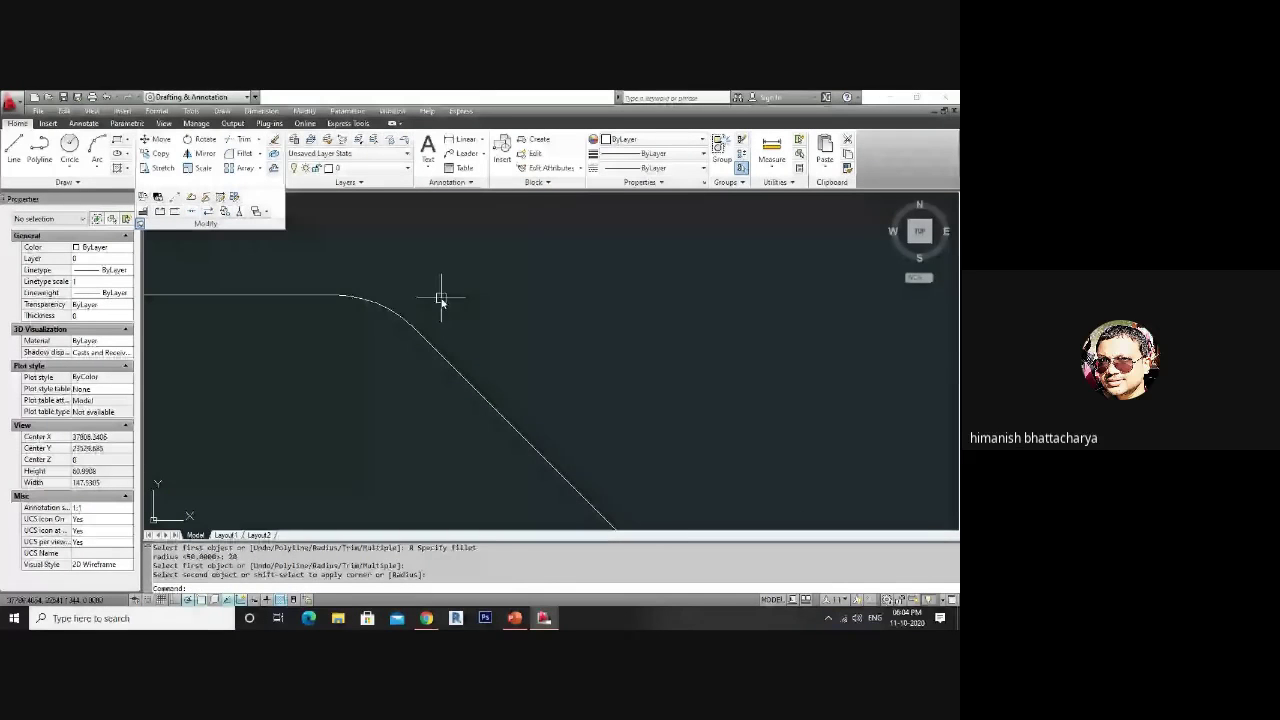
# - Fillet the upper line and the upper-right chamfer line again with a radius of 80
pyautogui.scroll(-3, 440, 298)
pyautogui.write('F')
pyautogui.press('Return')
pyautogui.write('R')
pyautogui.press('Return')
pyautogui.write('30')
pyautogui.press('Return')
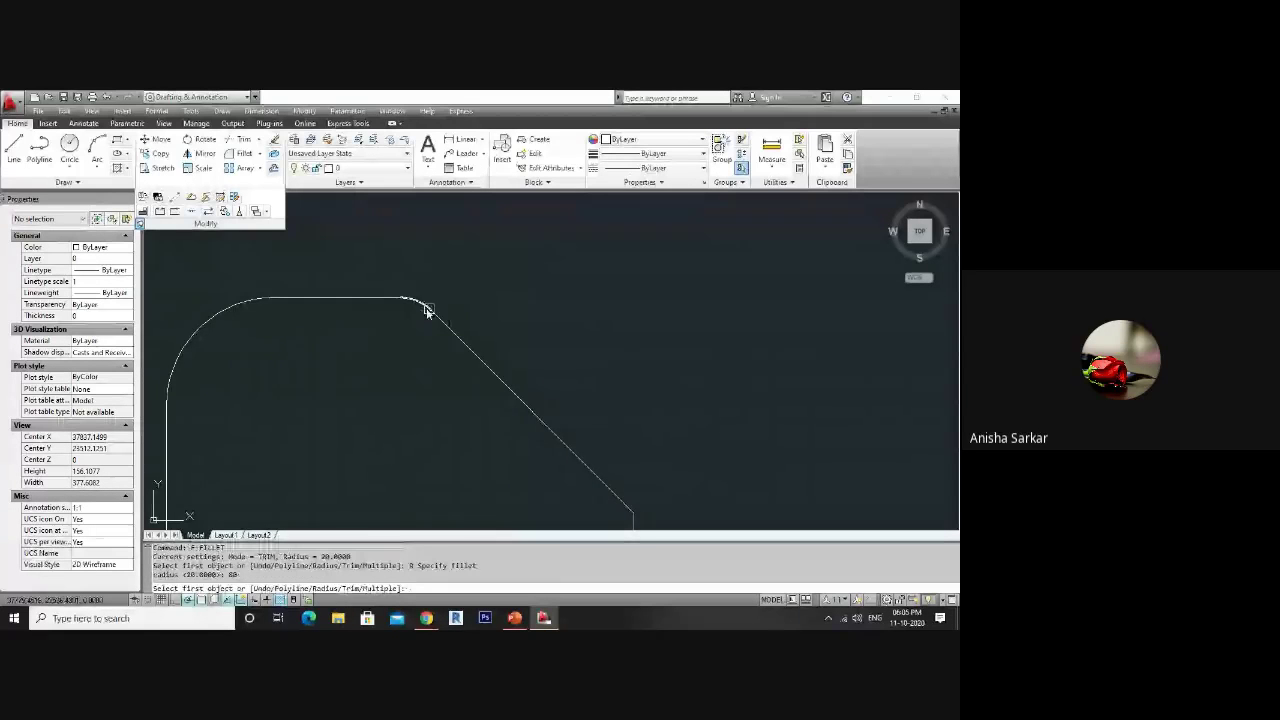
pyautogui.click(369, 300)
pyautogui.click(424, 304)
# - Delete the leftover smaller fillet arc between the upper line and the chamfer line
pyautogui.click(424, 304)
pyautogui.scroll(-3, 424, 304)
pyautogui.press('Delete')
pyautogui.scroll(-1, 462, 338)
pyautogui.scroll(1, 462, 338)
pyautogui.moveTo(445, 302)
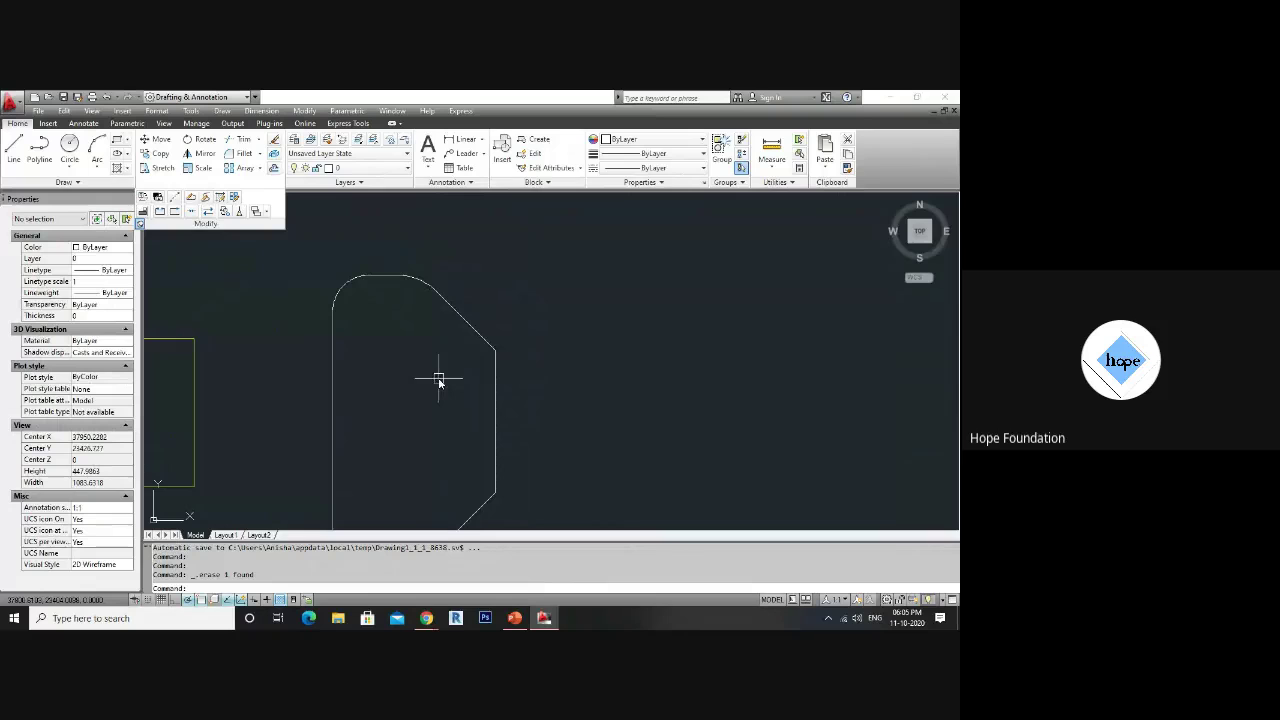
pyautogui.scroll(-1, 392, 335)
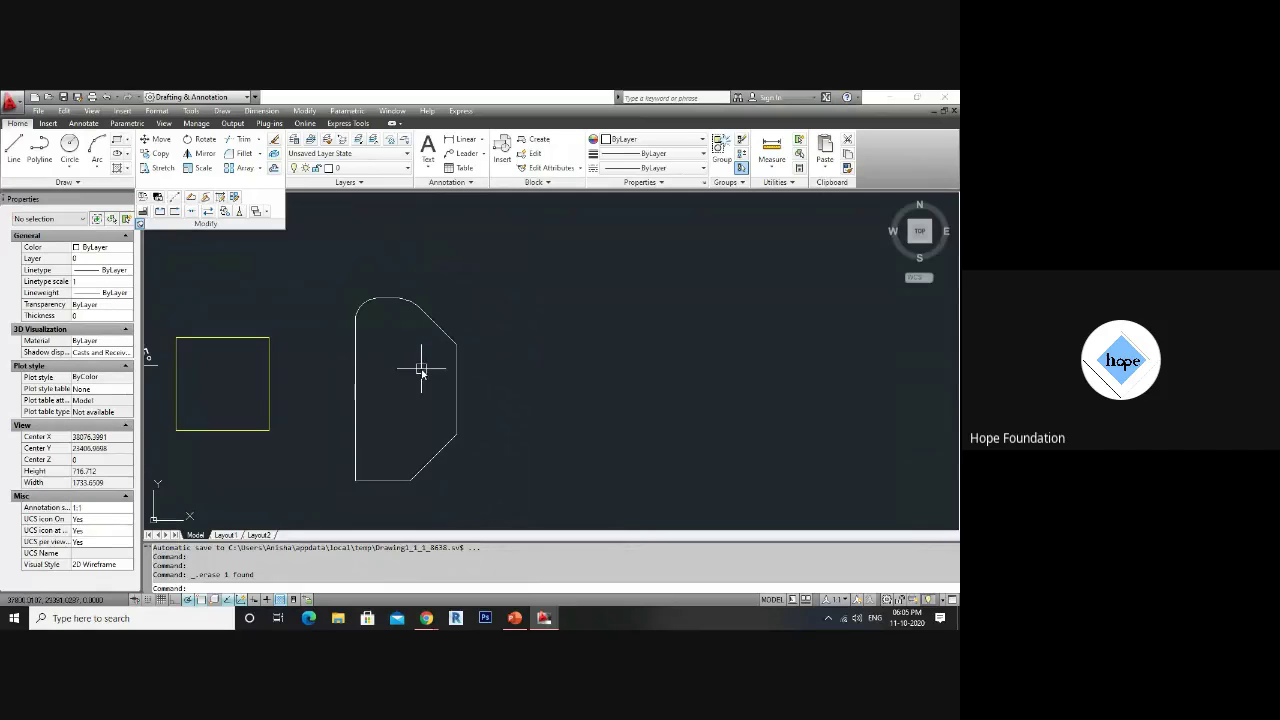
# - Fillet both ends of the right line and the corner between the lower chamfer and the bottom line at radius 80
pyautogui.write('f')
pyautogui.press('Return')
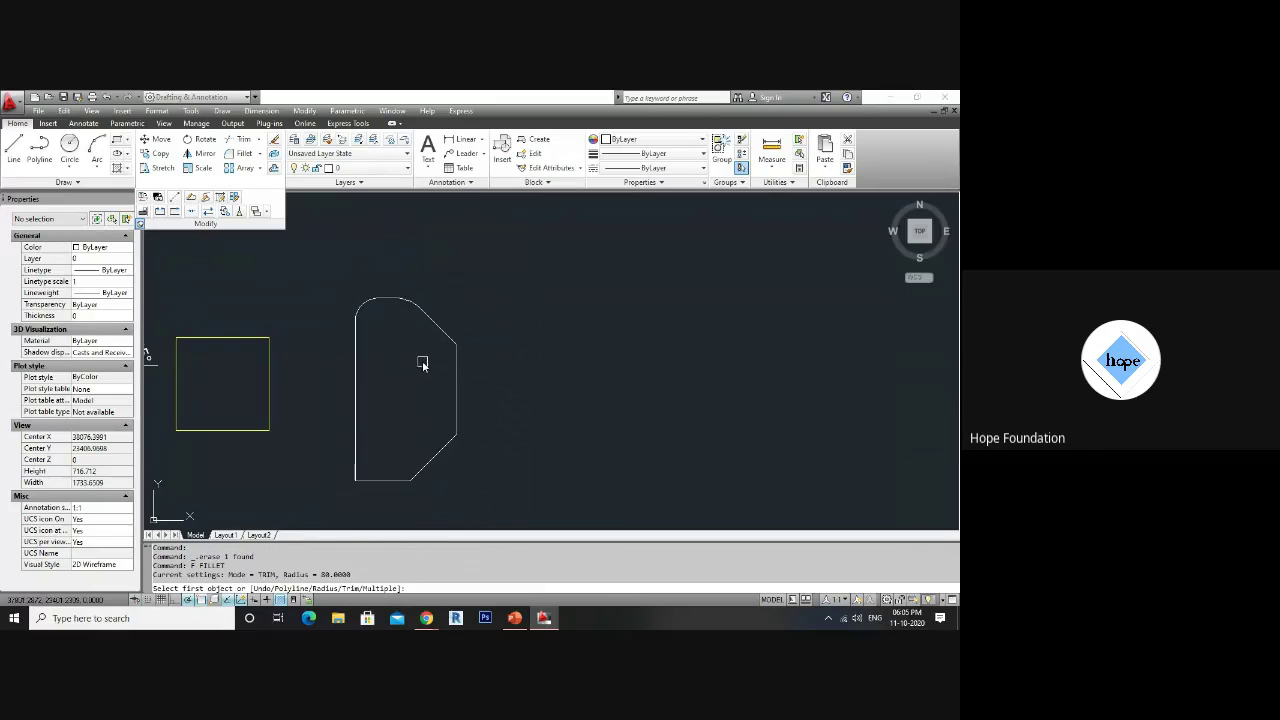
pyautogui.press('Return')
pyautogui.press('Return')
pyautogui.click(453, 358)
pyautogui.press('Return')
pyautogui.press('Return')
pyautogui.click(456, 413)
pyautogui.click(449, 438)
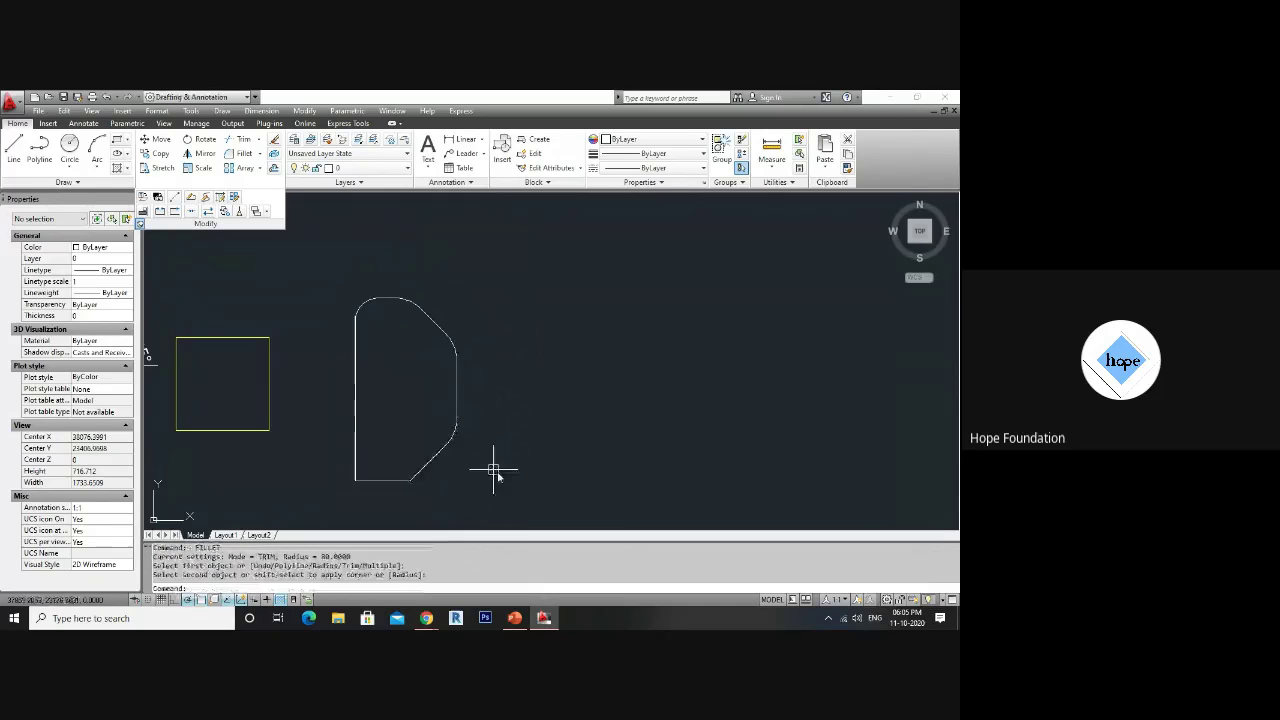
pyautogui.press('Return')
pyautogui.click(403, 480)
pyautogui.click(431, 462)
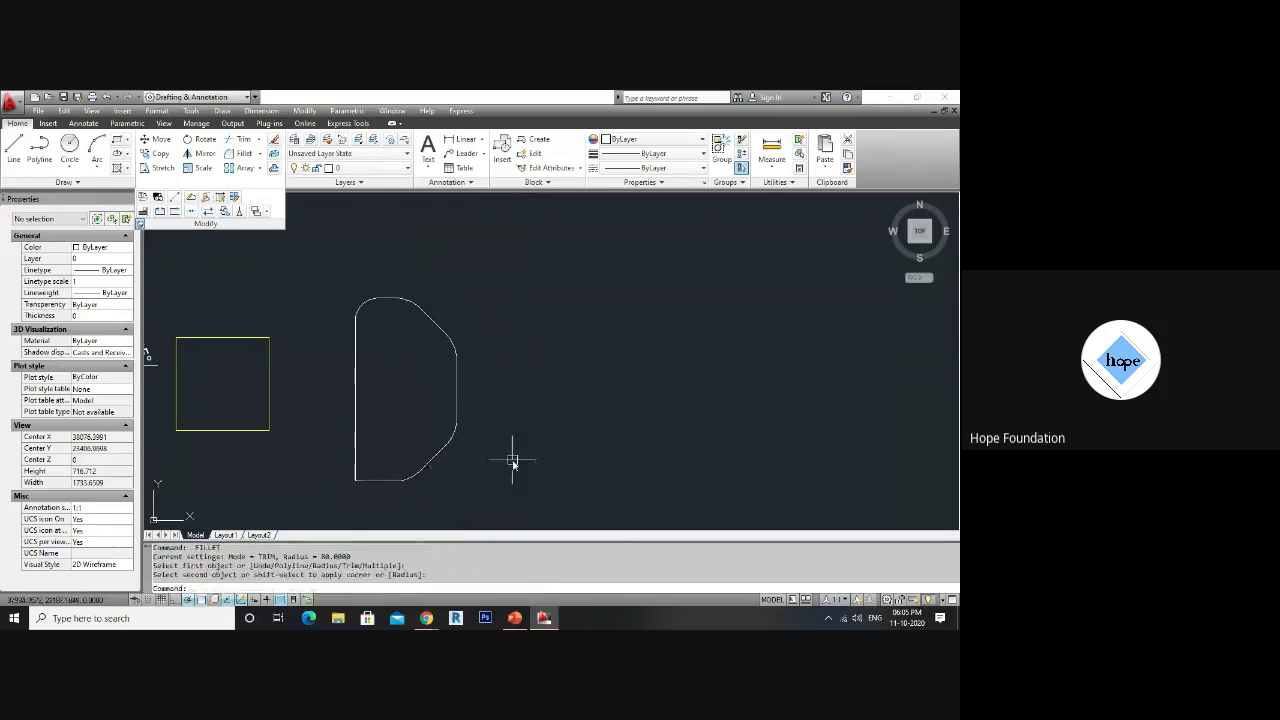
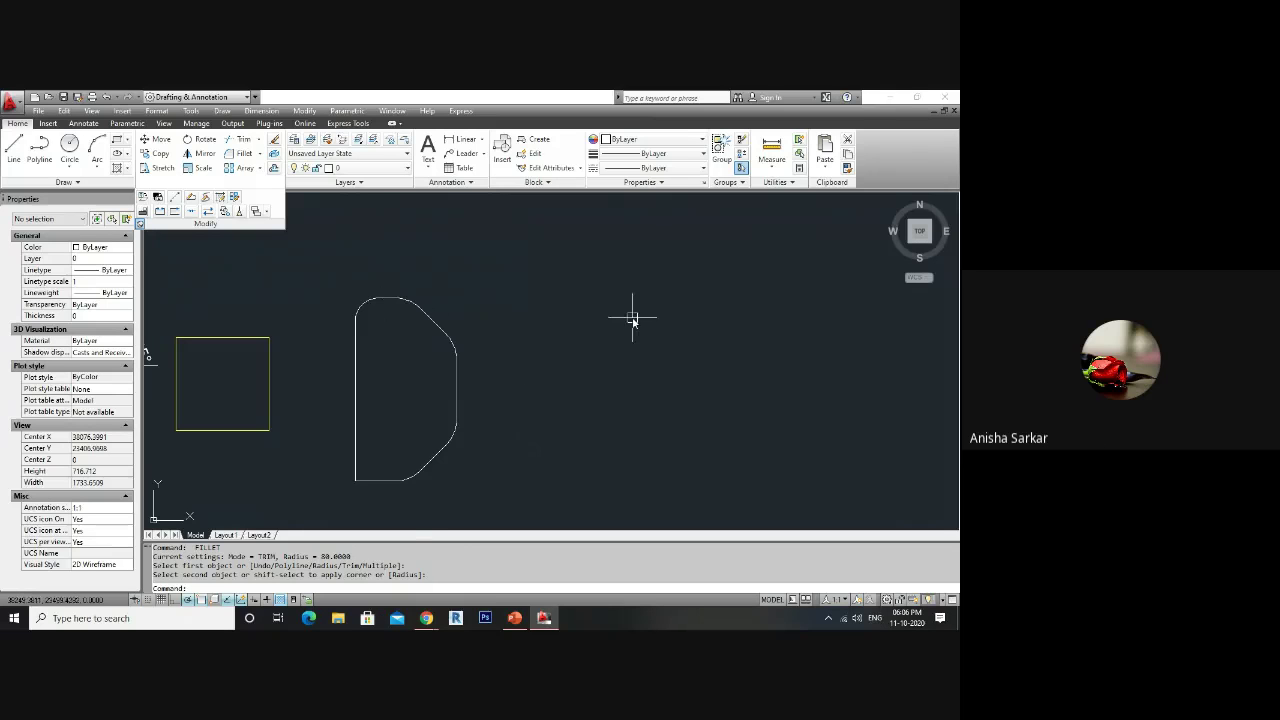
# - Delete the entire filleted and chamfered shape beside the yellow square
pyautogui.scroll(-2, 631, 314)
pyautogui.click(516, 299)
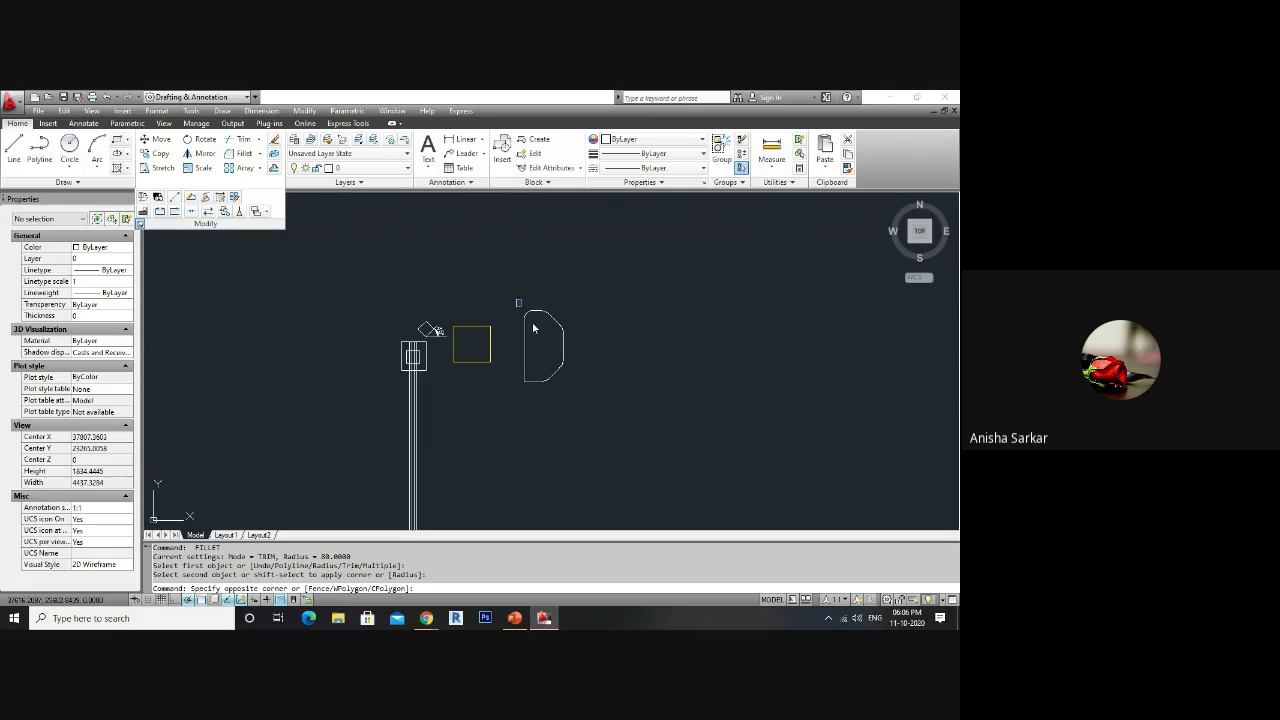
pyautogui.click(619, 428)
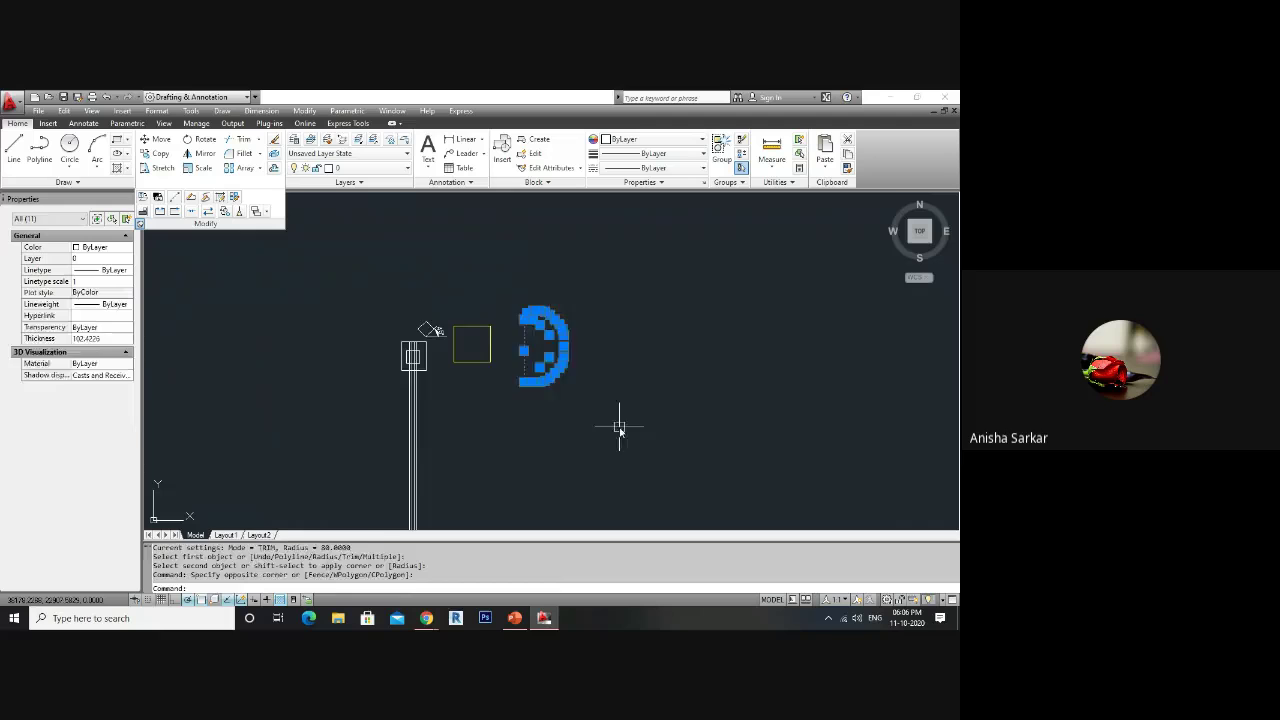
pyautogui.press('Delete')
# - Add a horizontal linear dimension above the yellow square by selecting its upper side
pyautogui.scroll(2, 486, 305)
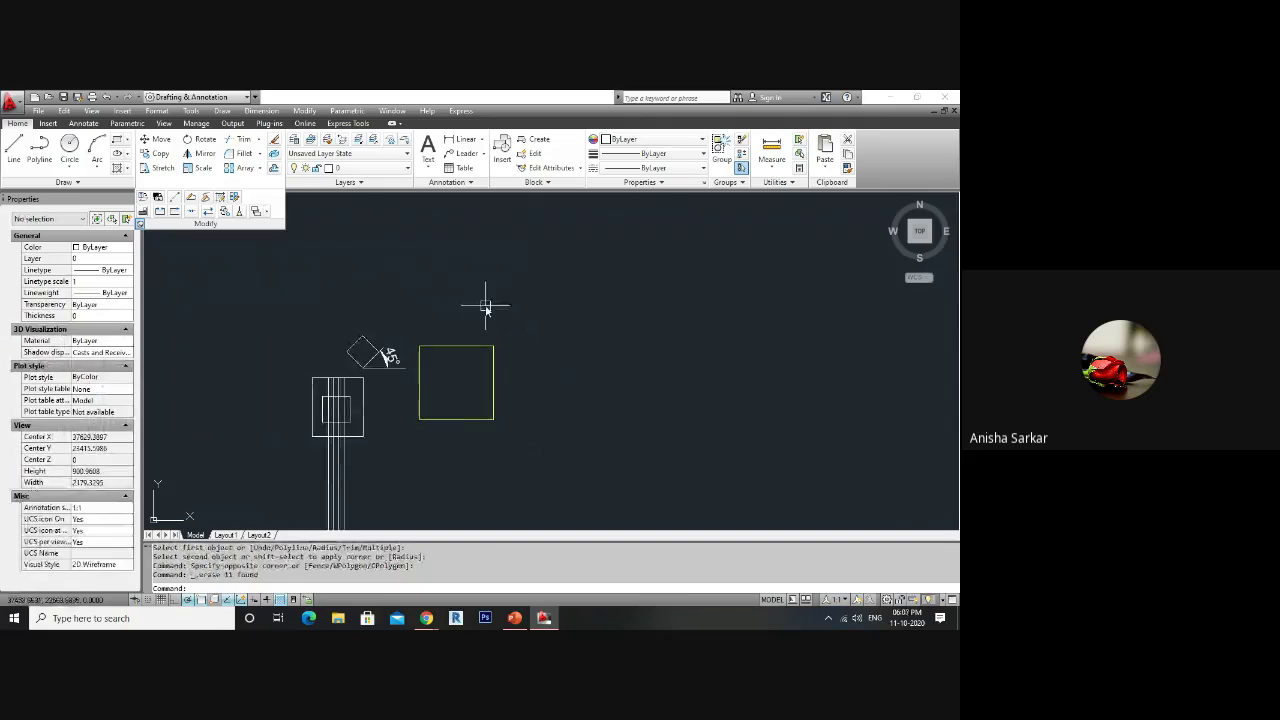
pyautogui.write('dli')
pyautogui.press('Return')
pyautogui.press('Return')
pyautogui.click(450, 346)
pyautogui.click(450, 340)
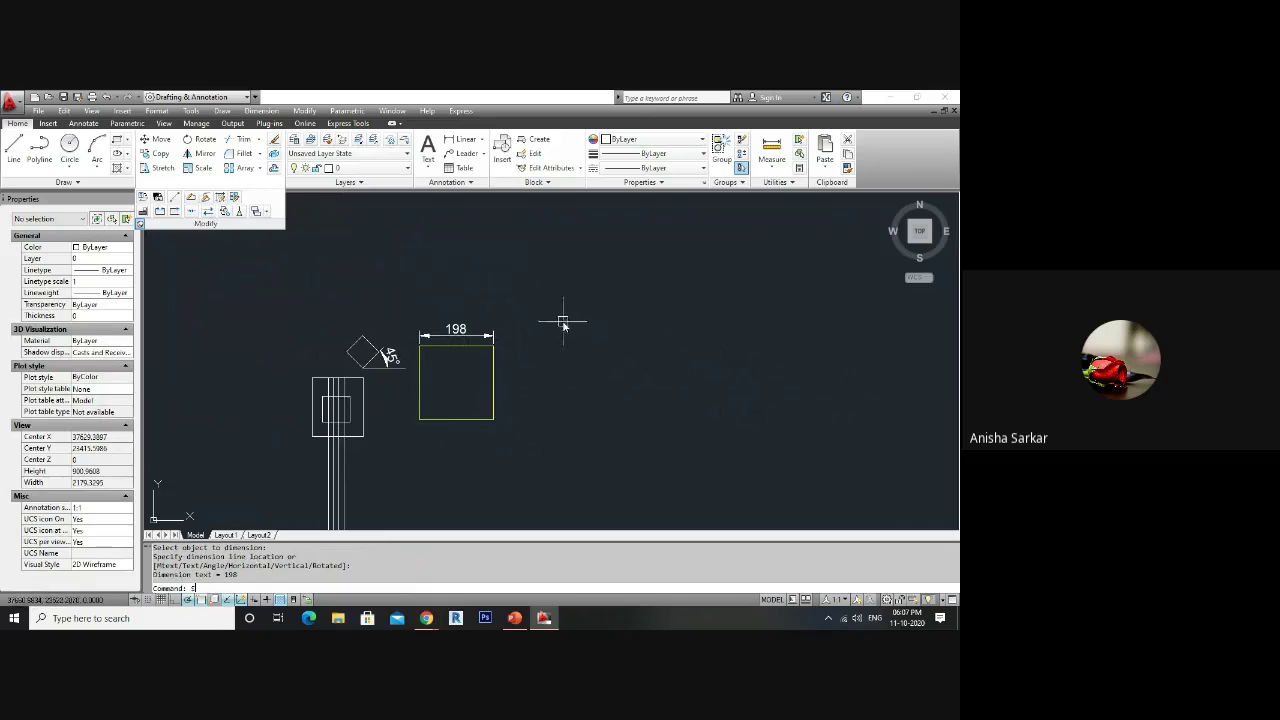
# - Stretch the yellow square's right side 500 horizontally to the right from its lower-right corner, together with its dimension
pyautogui.press('Return')
pyautogui.click(561, 284)
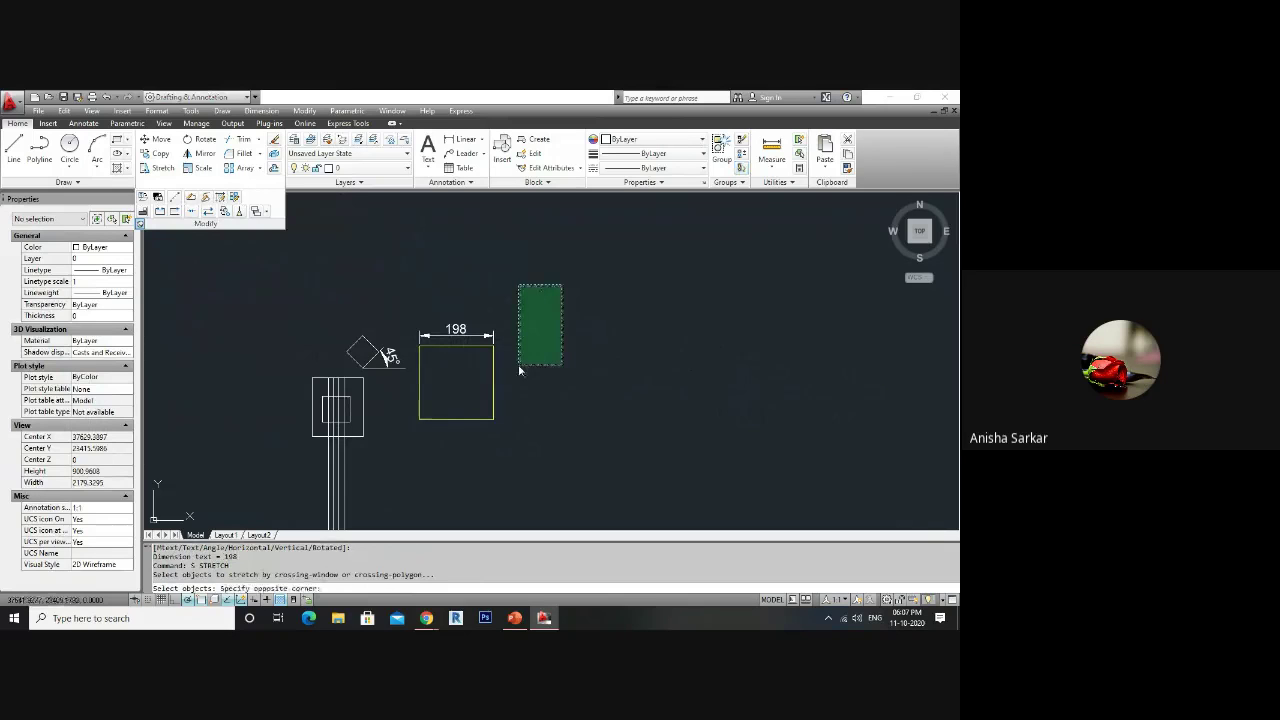
pyautogui.click(474, 490)
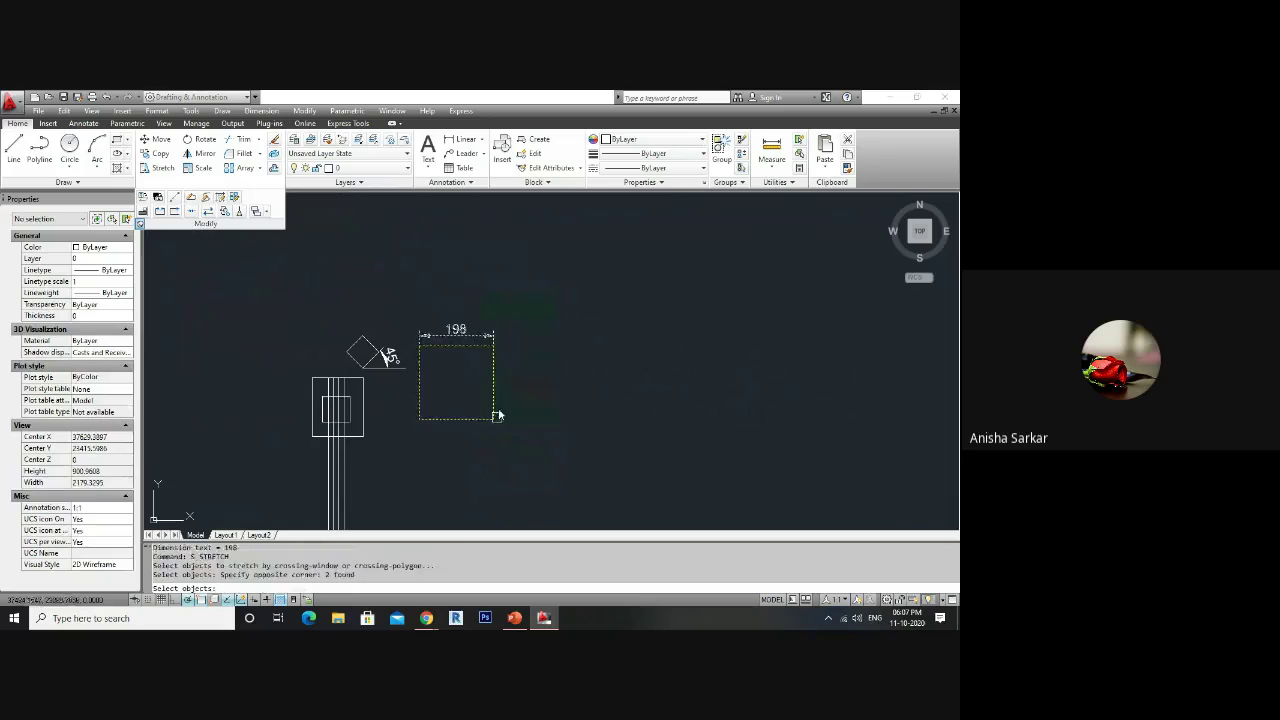
pyautogui.press('Return')
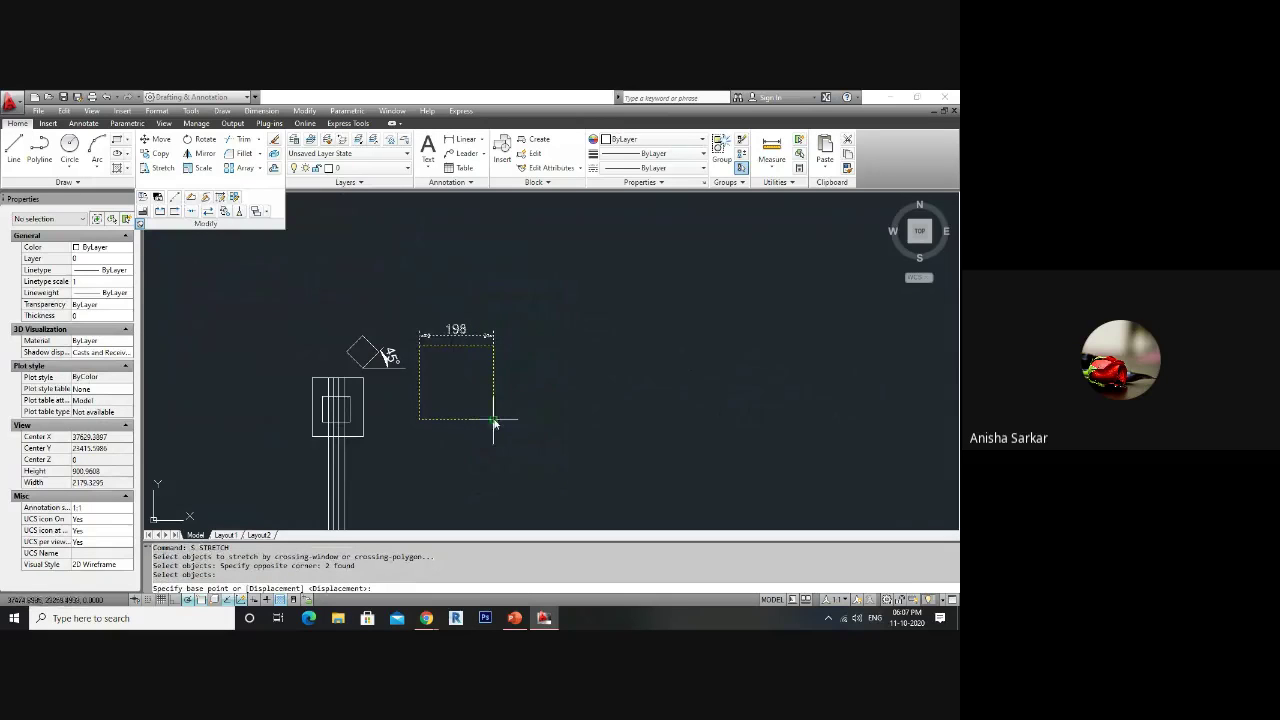
pyautogui.click(493, 421)
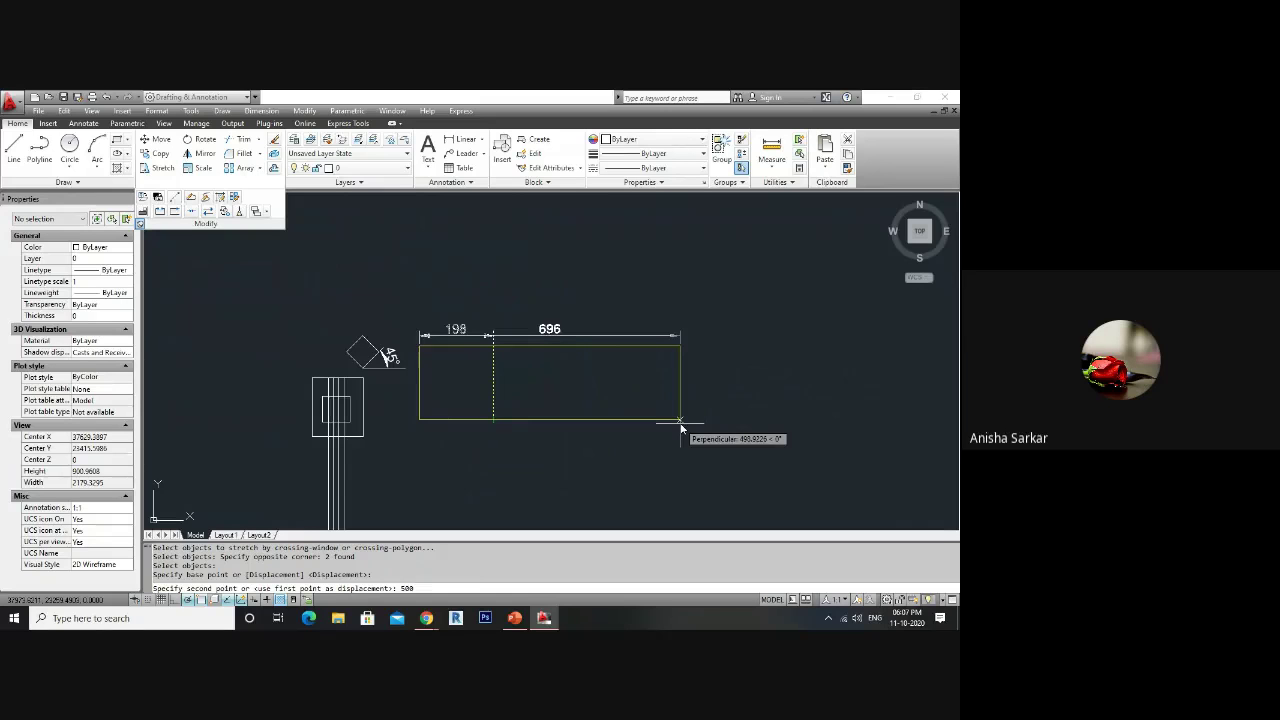
pyautogui.press('Return')
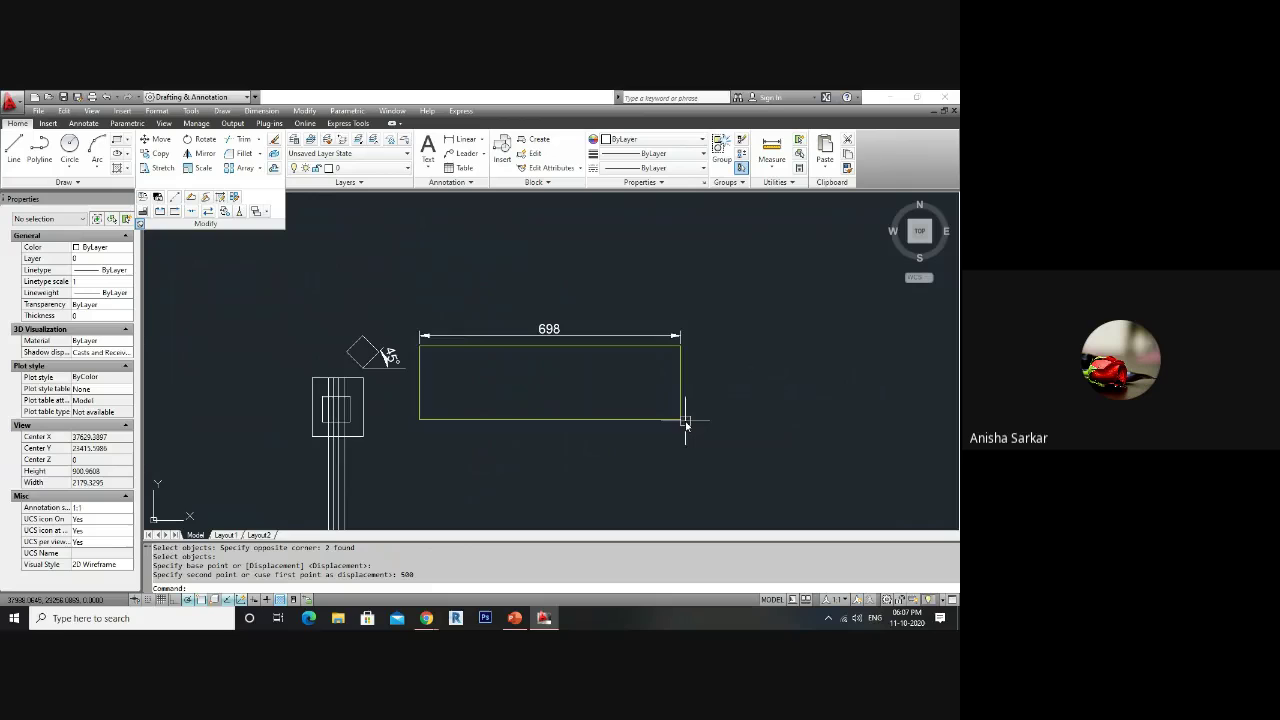
# - Draw a rectangle below the yellow rectangle, starting from the yellow rectangle's lower-left corner
pyautogui.write('REC')
pyautogui.press('Return')
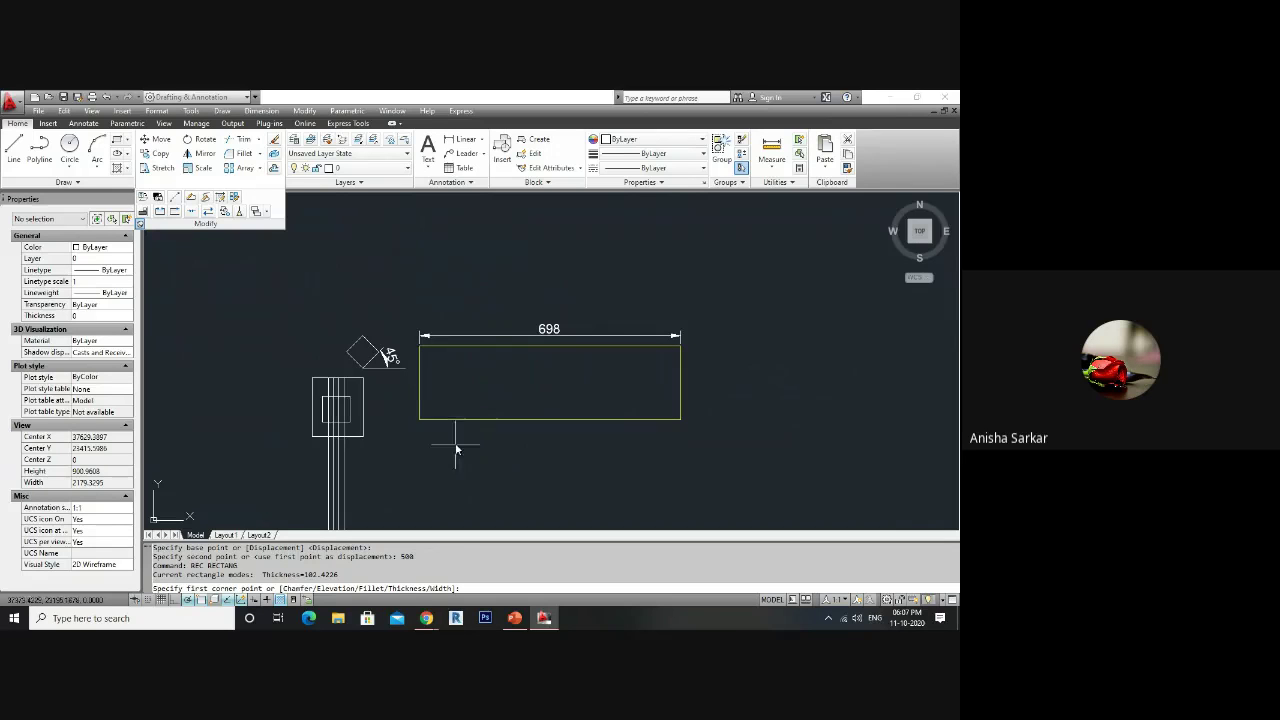
pyautogui.click(420, 420)
pyautogui.click(534, 513)
pyautogui.scroll(-4, 520, 307)
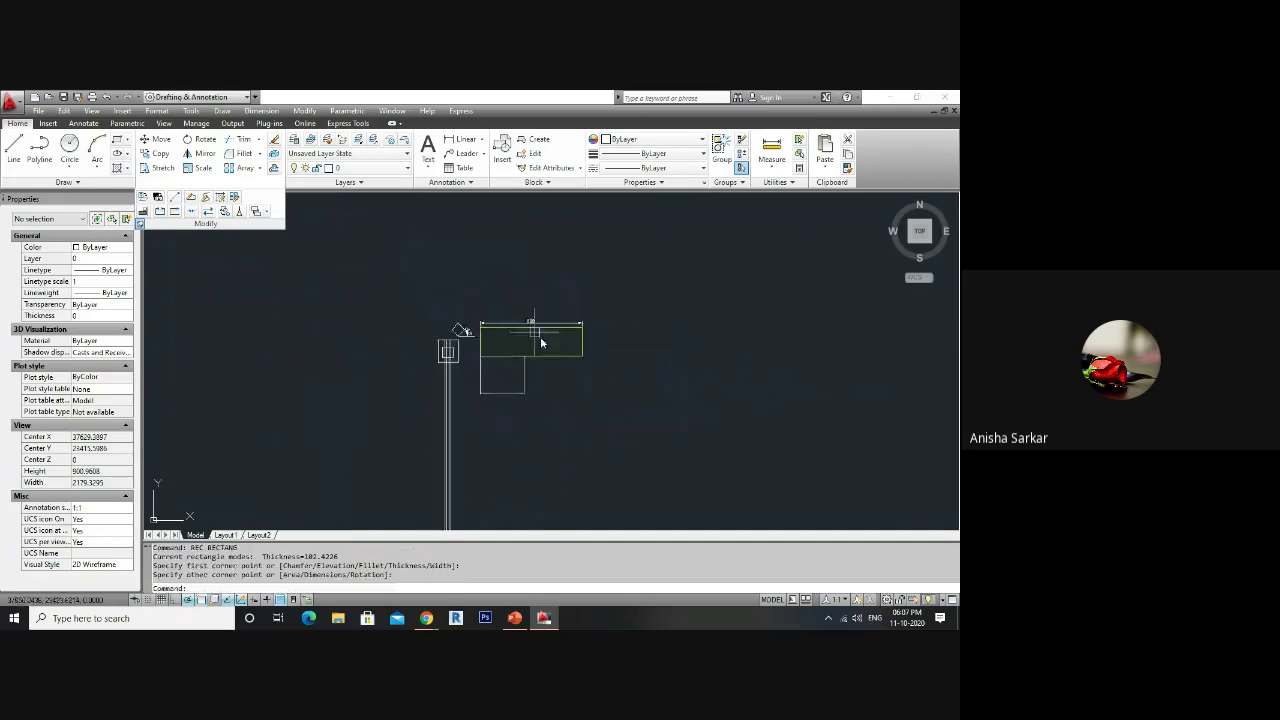
# - Stretch the left sides of both rectangles and the dimension together 100 horizontally to the left
pyautogui.click(491, 304)
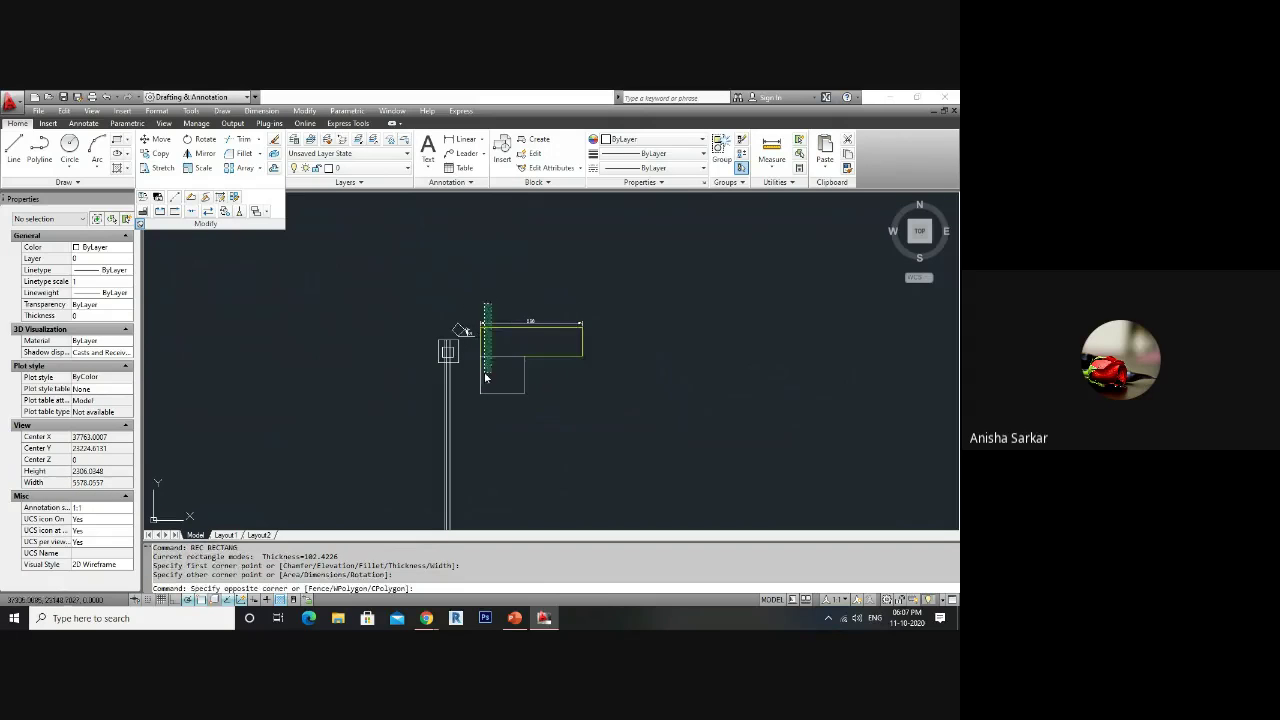
pyautogui.click(503, 302)
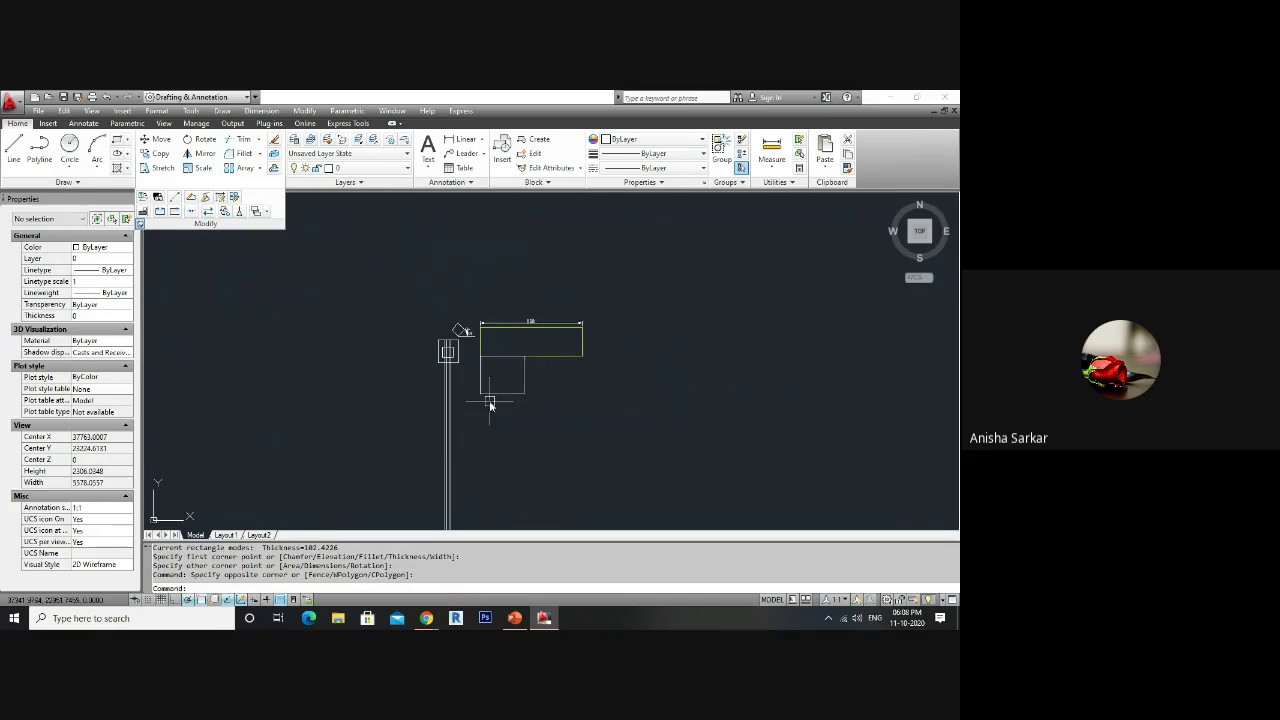
pyautogui.click(500, 277)
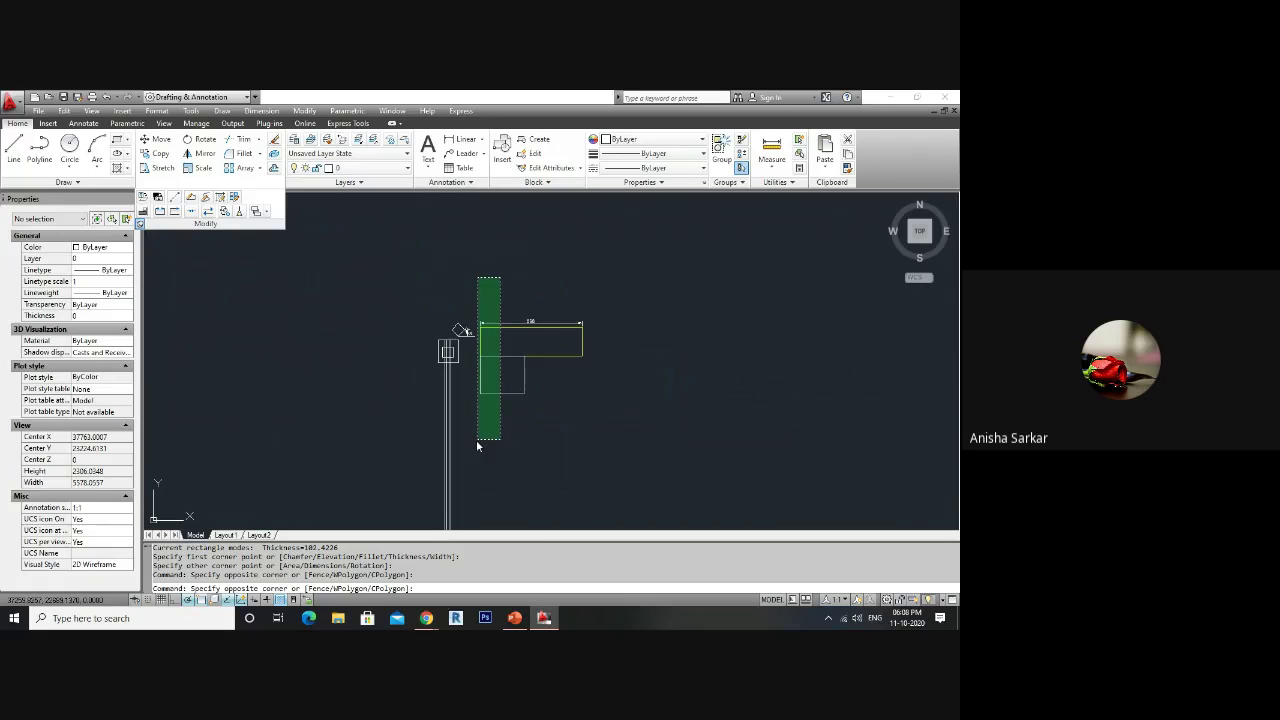
pyautogui.click(477, 441)
pyautogui.write('s')
pyautogui.press('Return')
pyautogui.click(538, 432)
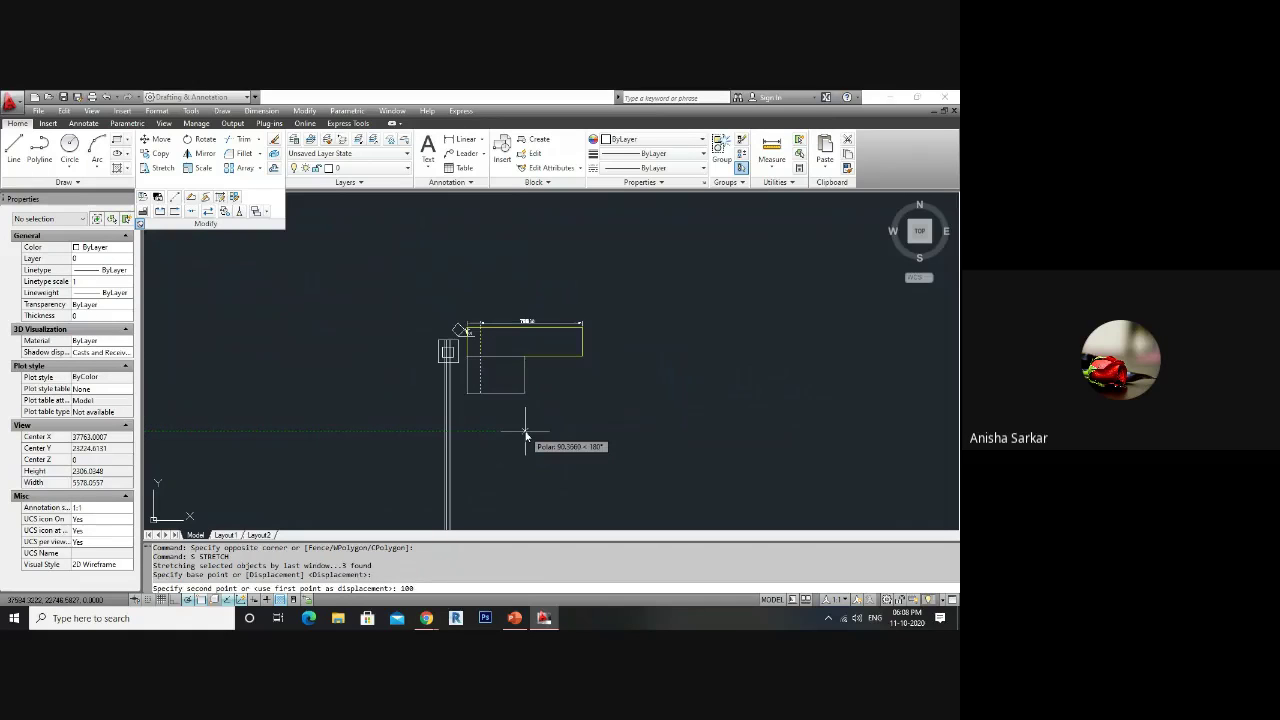
pyautogui.press('Return')
pyautogui.scroll(5, 486, 357)
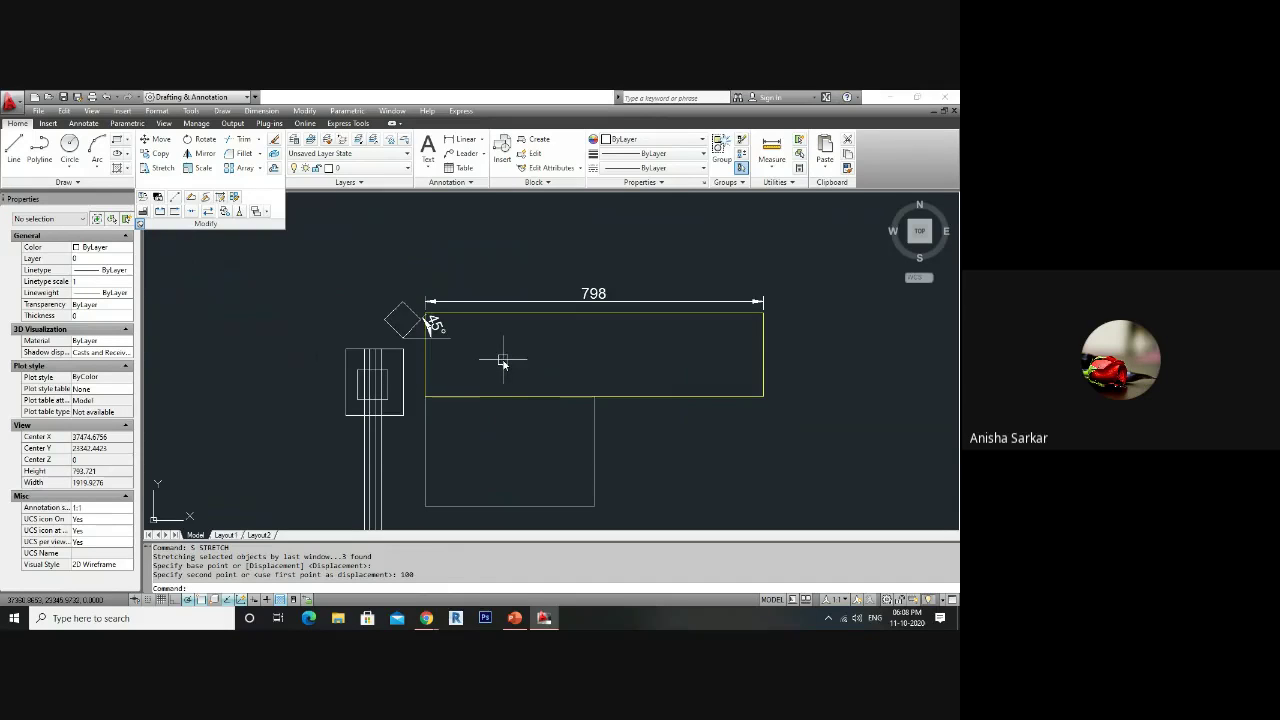
# - Move the small rotated square with its base line and 45° dimension left, clear of the yellow rectangle
pyautogui.click(380, 286)
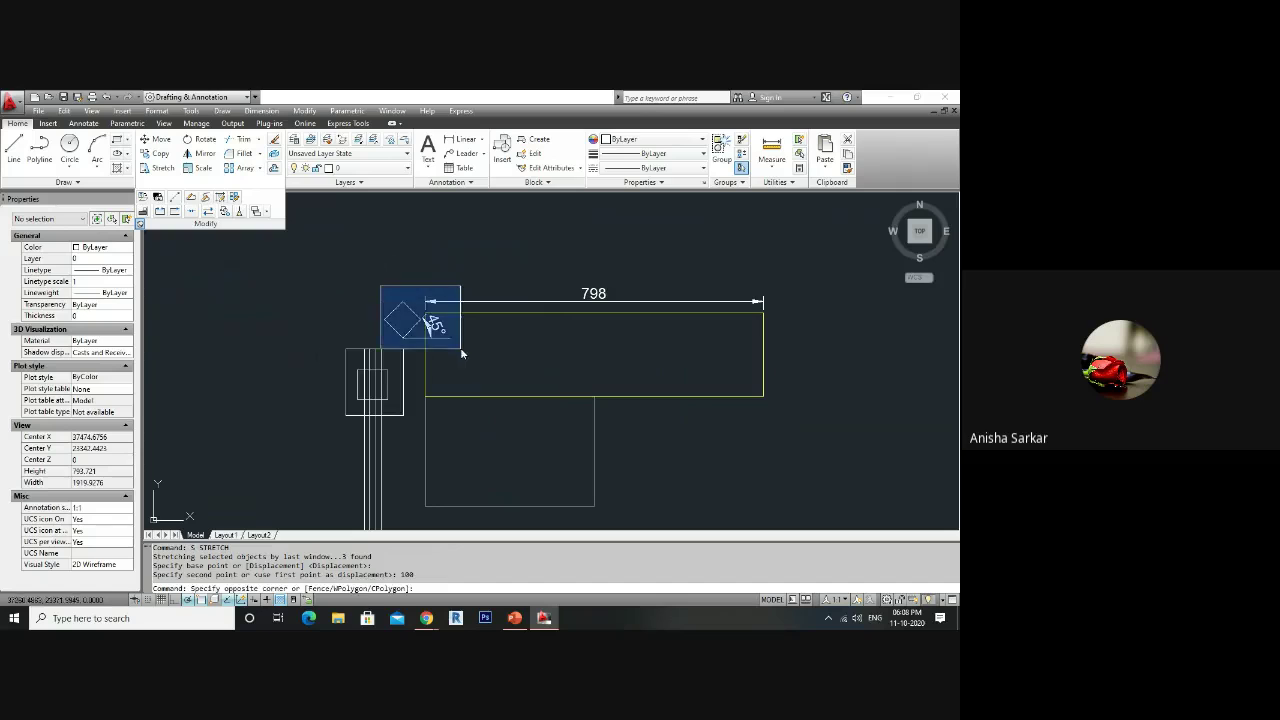
pyautogui.click(461, 350)
pyautogui.write('m')
pyautogui.press('Return')
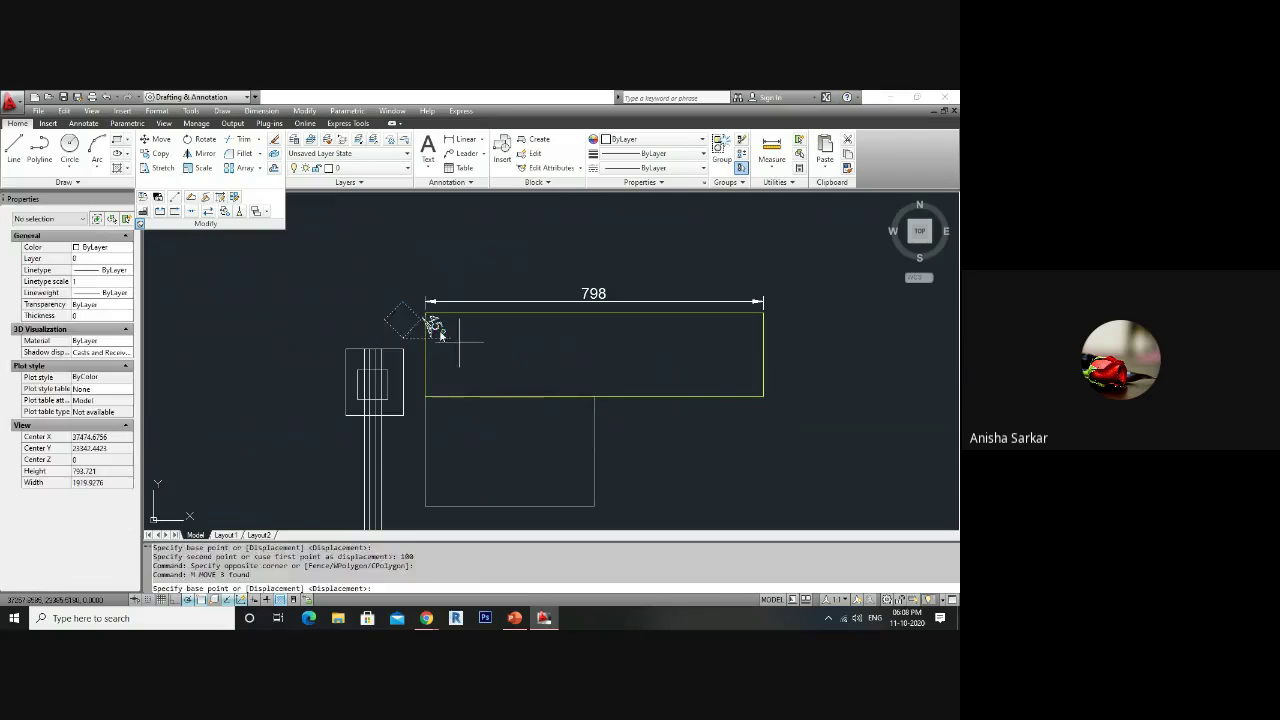
pyautogui.click(455, 345)
pyautogui.click(395, 320)
pyautogui.scroll(-3, 543, 397)
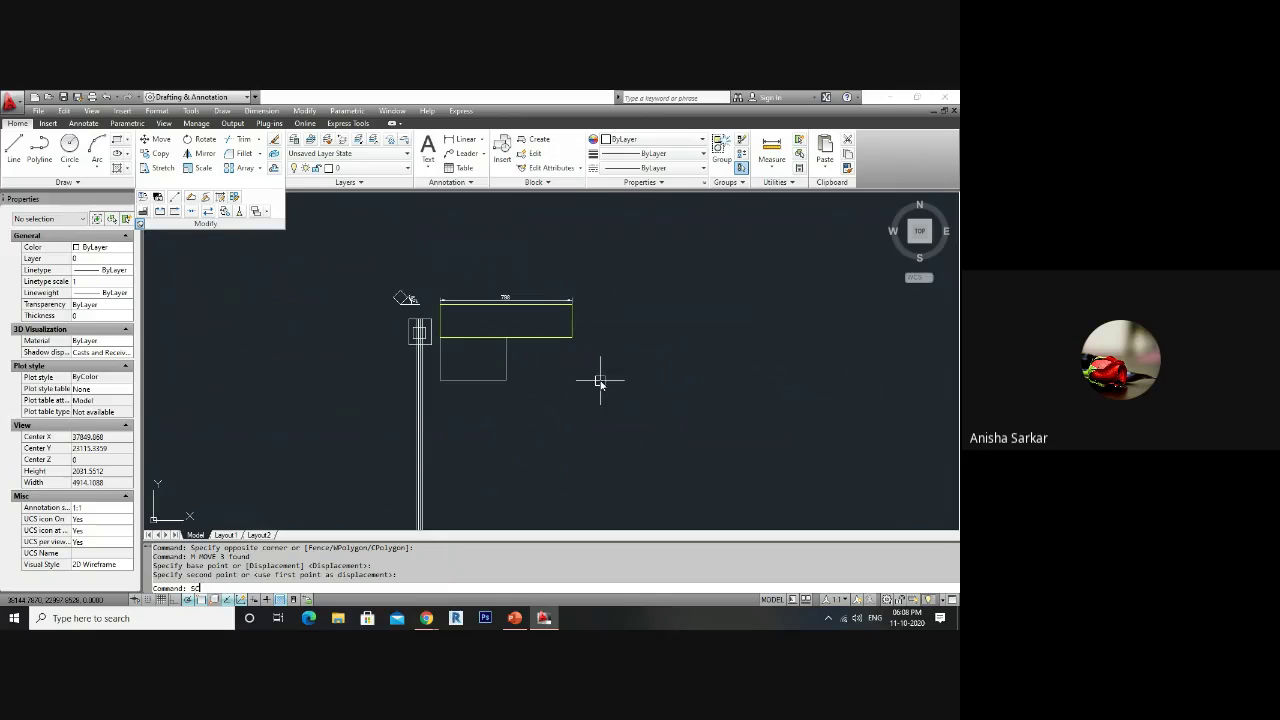
# - Scale the lower rectangle by a factor of 0.9 about its lower-right corner
pyautogui.press('Return')
pyautogui.scroll(2, 546, 333)
pyautogui.click(509, 386)
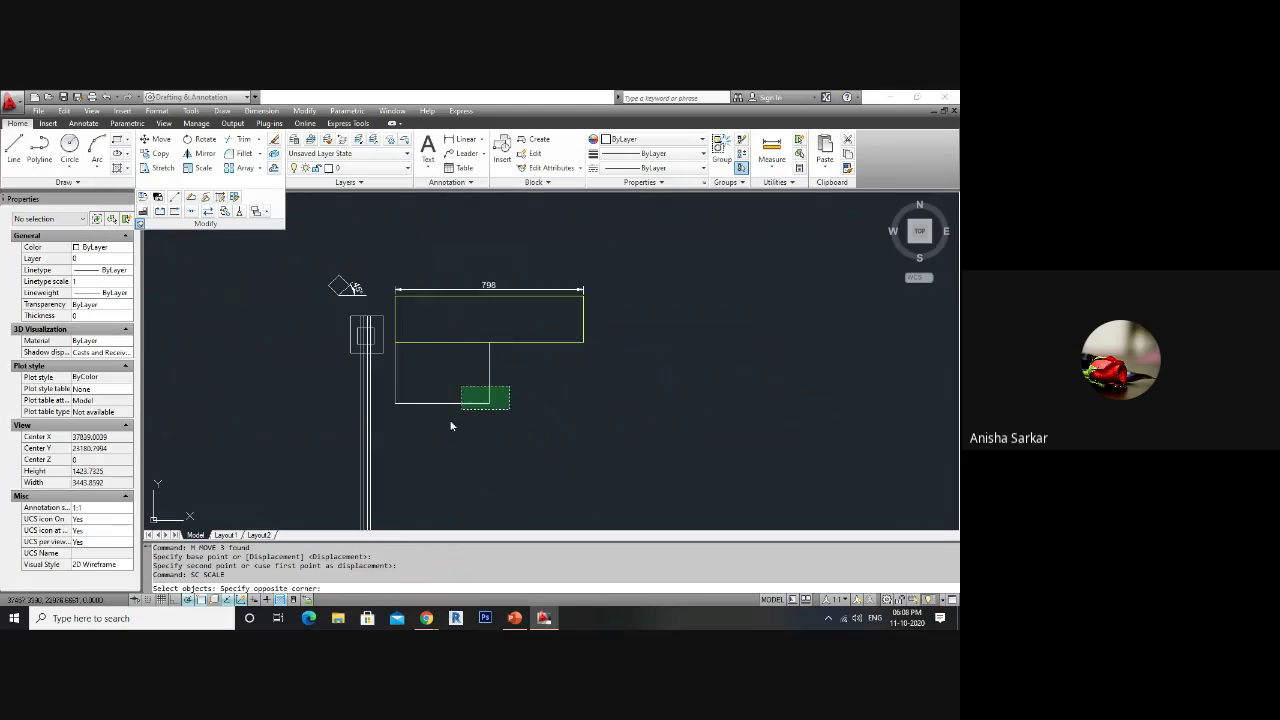
pyautogui.click(447, 432)
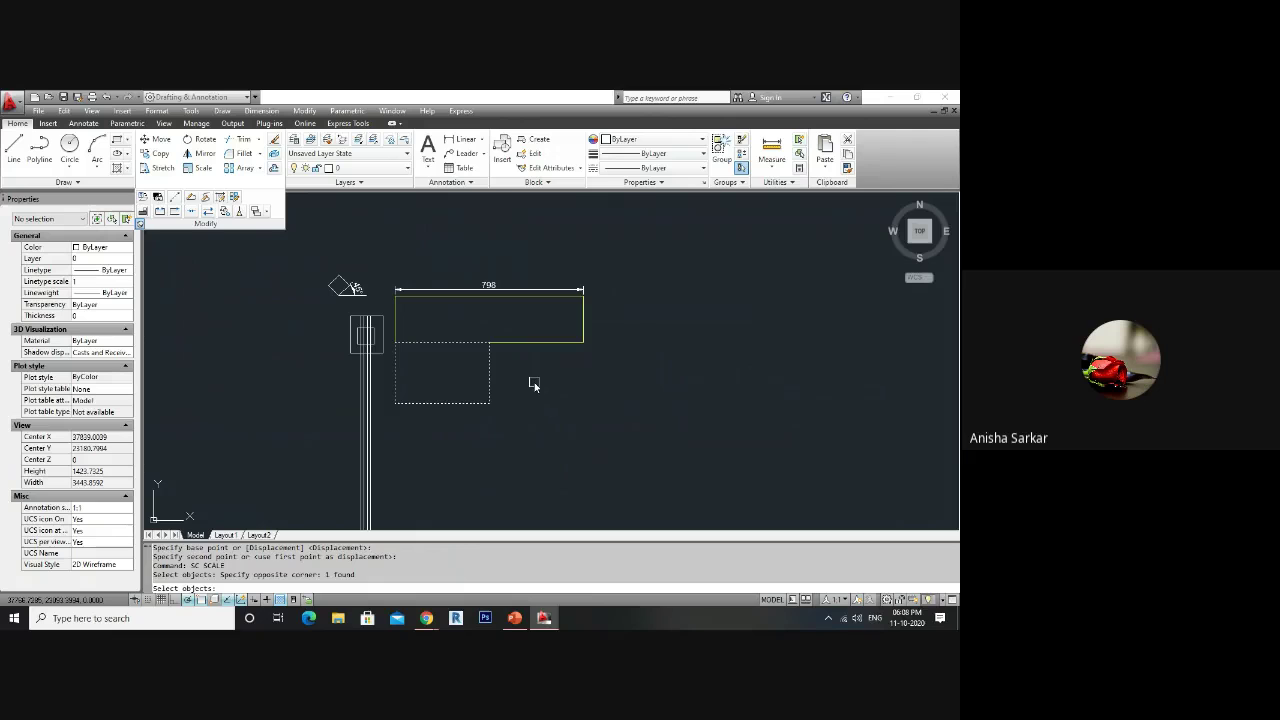
pyautogui.press('Return')
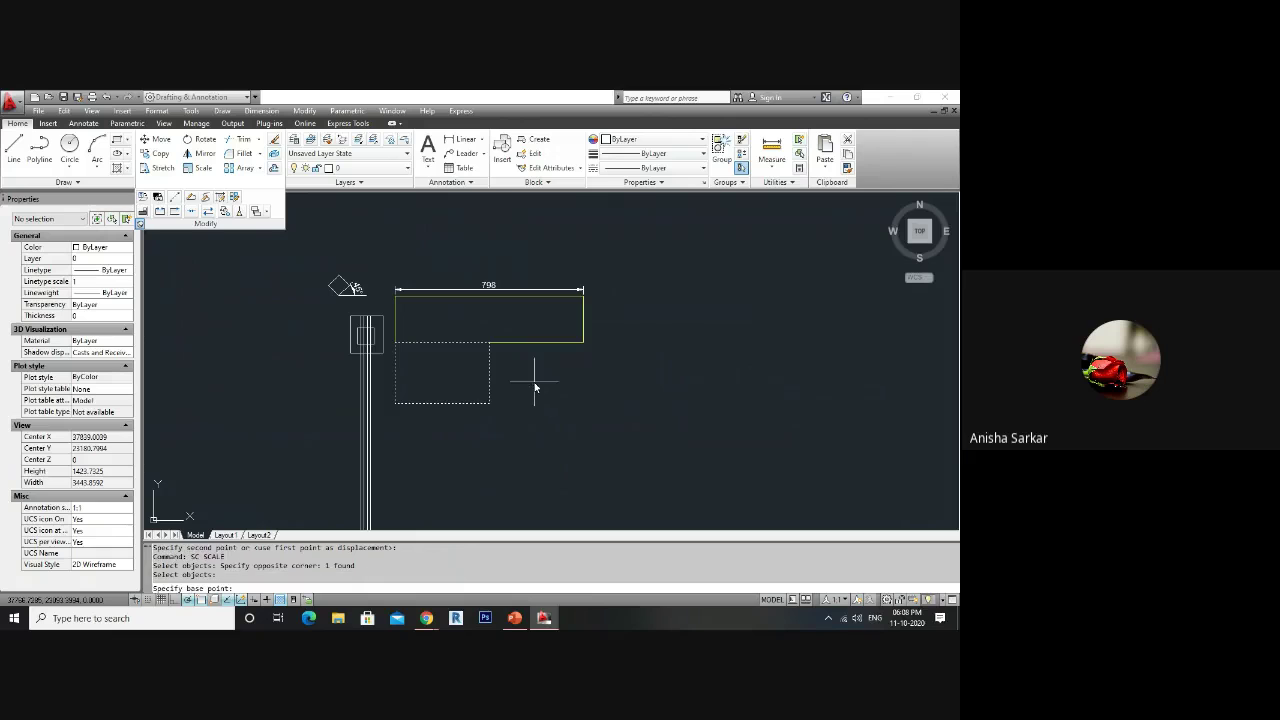
pyautogui.click(489, 404)
pyautogui.scroll(-3, 505, 428)
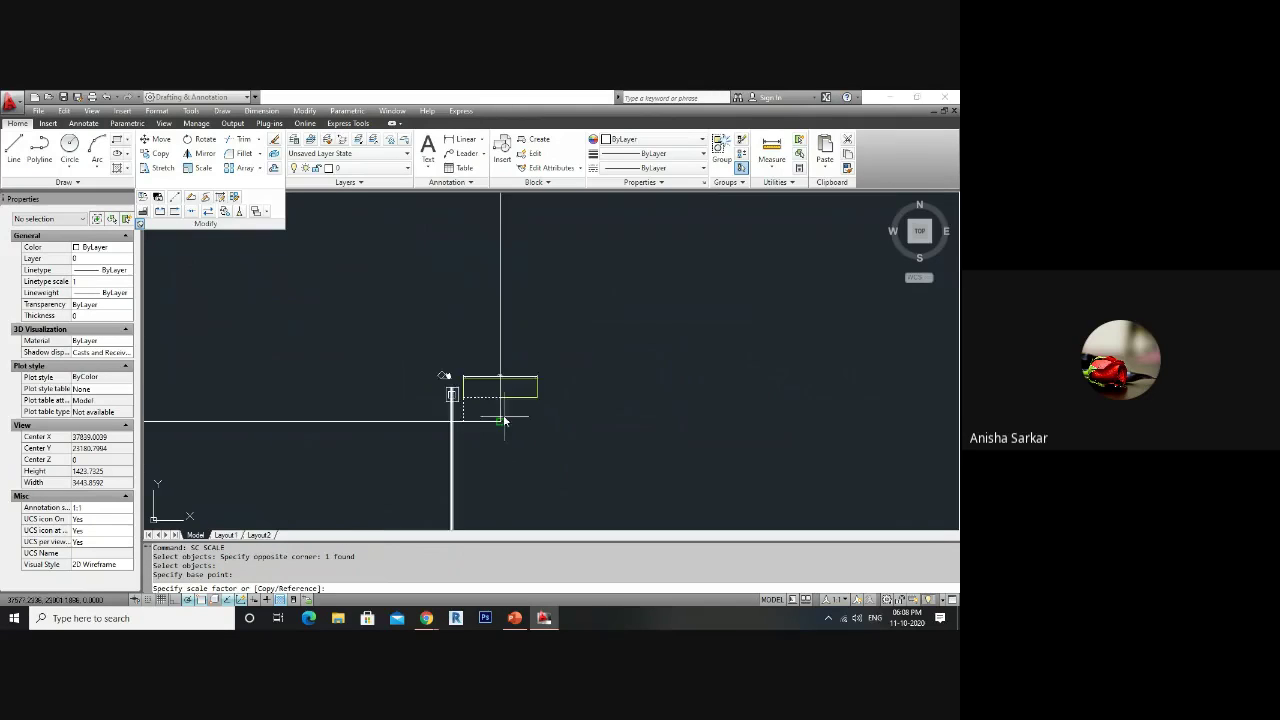
pyautogui.scroll(-1, 505, 420)
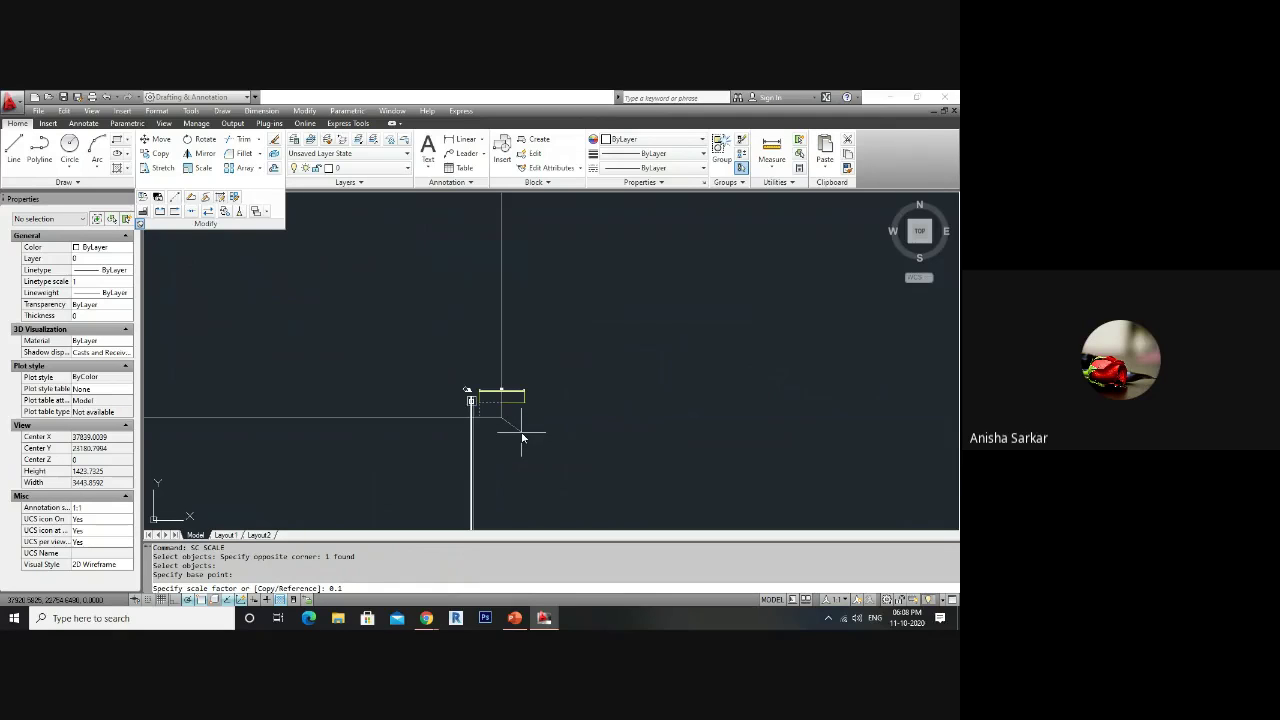
pyautogui.press('BackSpace')
pyautogui.press('Return')
pyautogui.scroll(2, 500, 455)
# - Scale the lower rectangle again by a factor of 0.05 from its lower-right corner
pyautogui.click(505, 400)
pyautogui.write('SC')
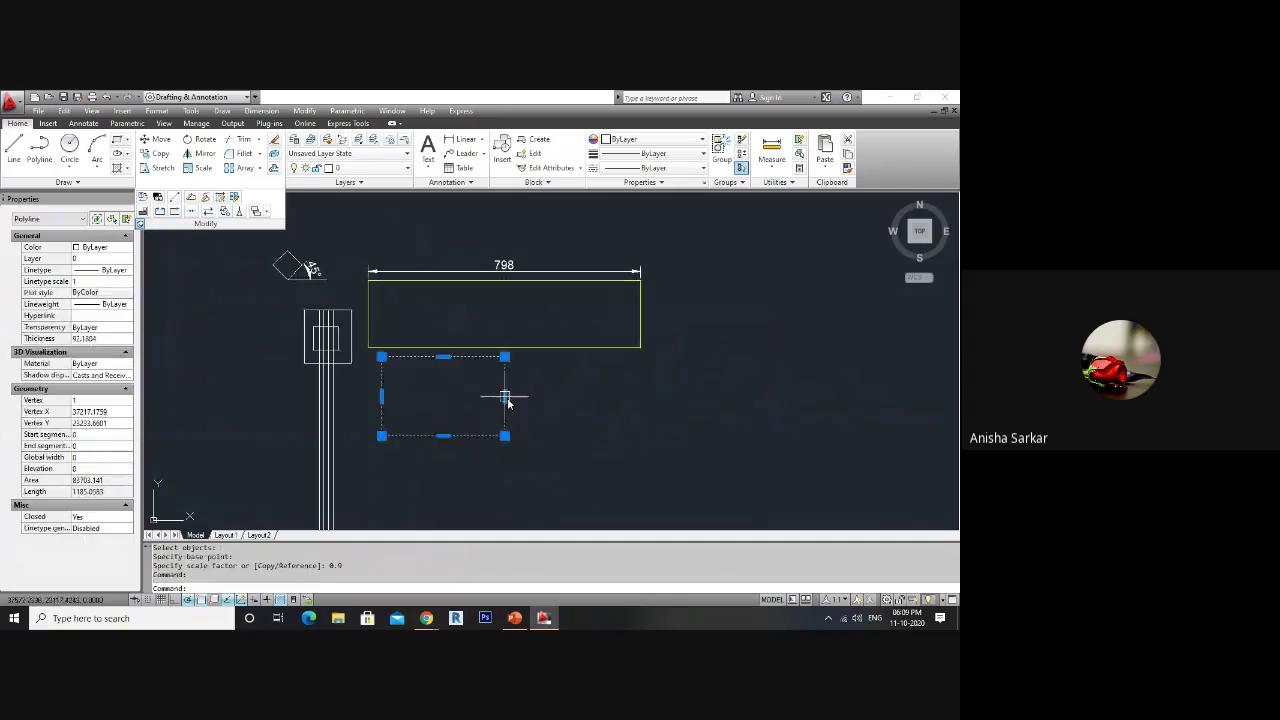
pyautogui.press('Return')
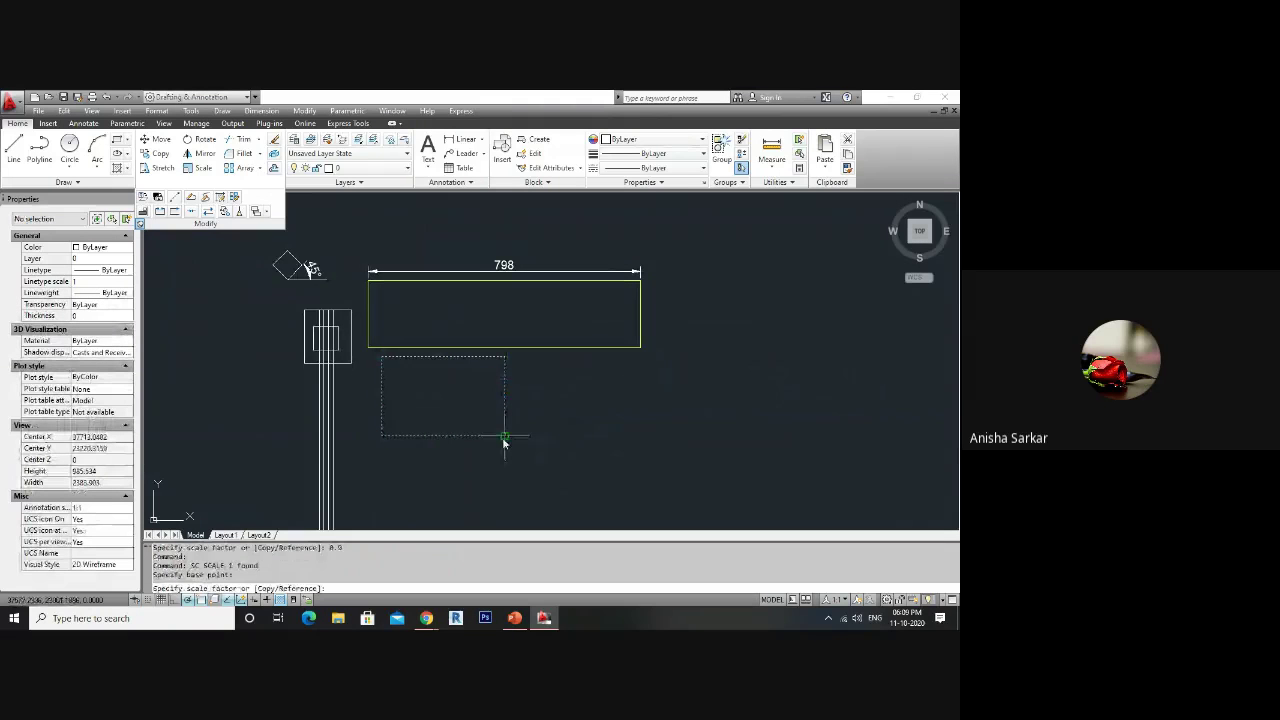
pyautogui.click(505, 436)
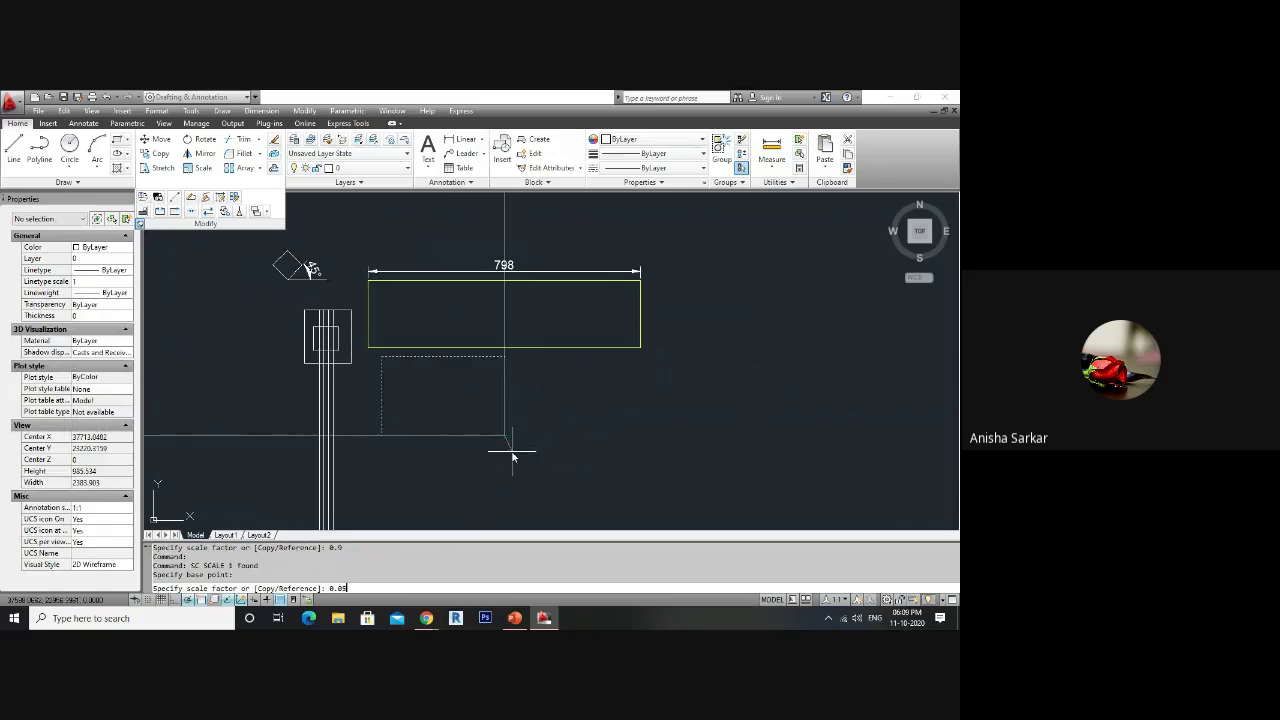
pyautogui.write('0.85')
pyautogui.press('Return')
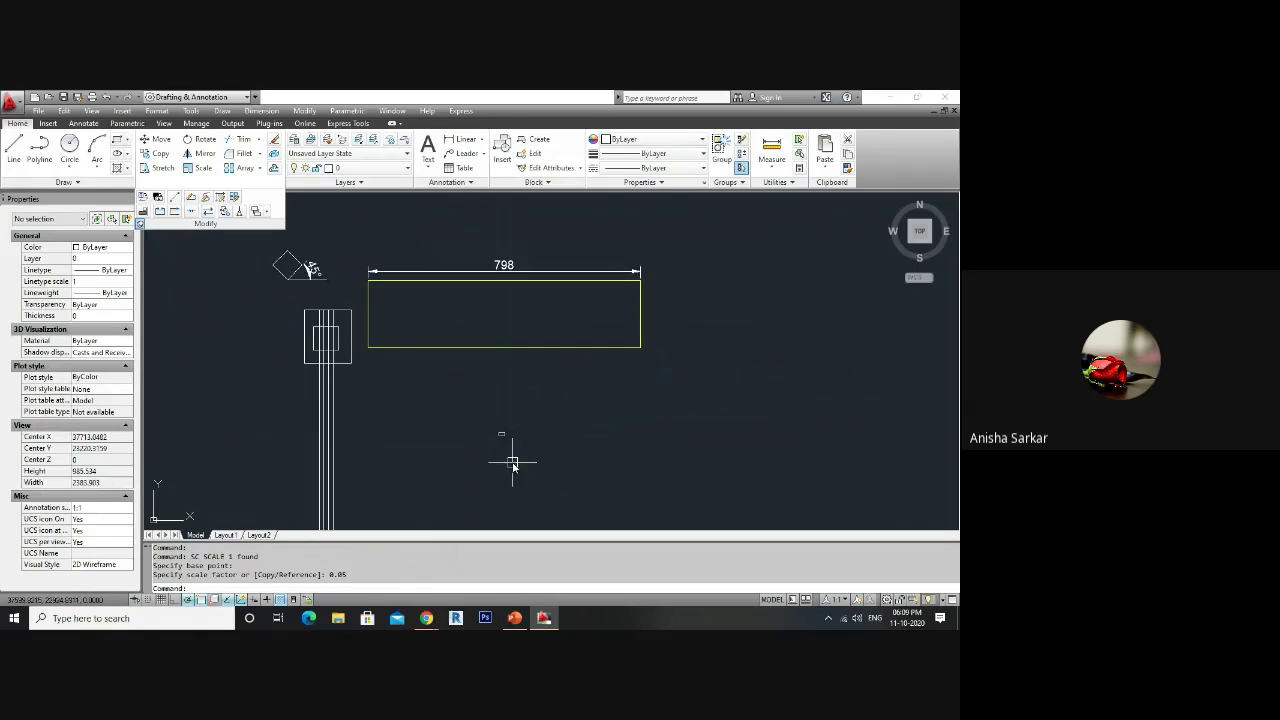
# - Enlarge the tiny rectangle by a scale factor of 5 about its lower-right corner
pyautogui.click(525, 419)
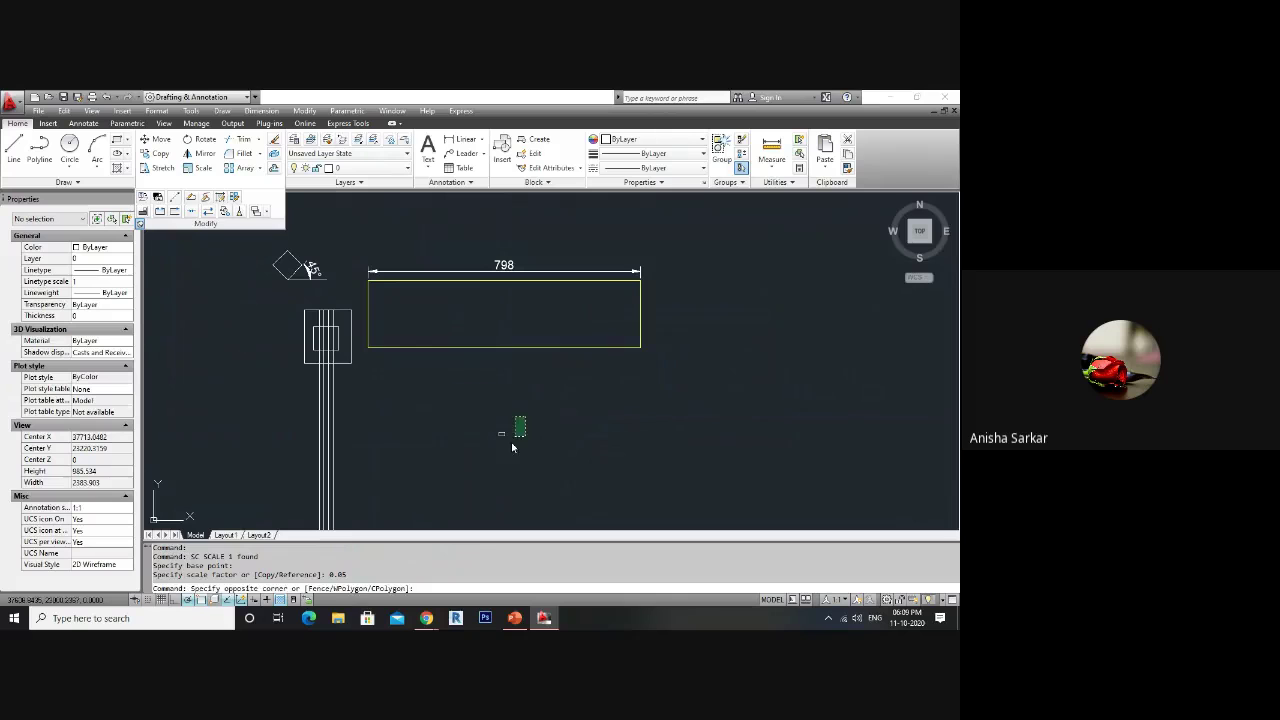
pyautogui.click(511, 442)
pyautogui.write('sc')
pyautogui.press('Return')
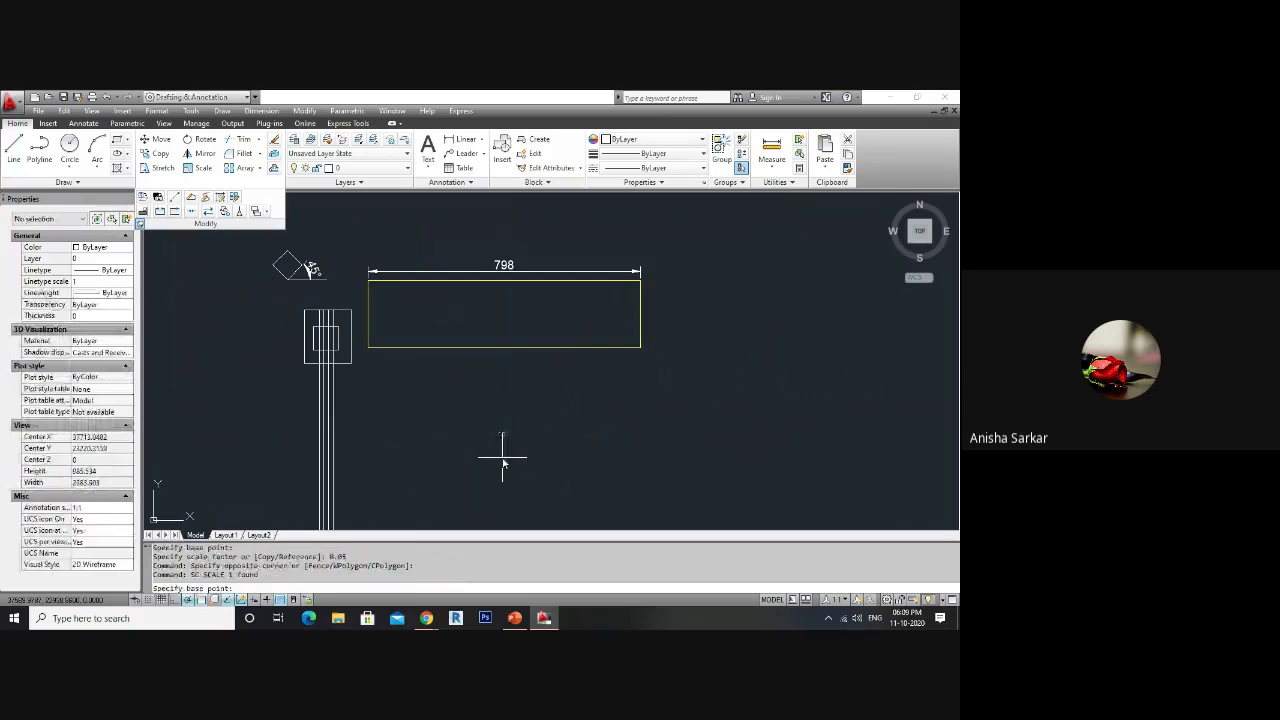
pyautogui.scroll(3, 507, 440)
pyautogui.scroll(3, 507, 440)
pyautogui.click(486, 429)
pyautogui.scroll(-1, 486, 430)
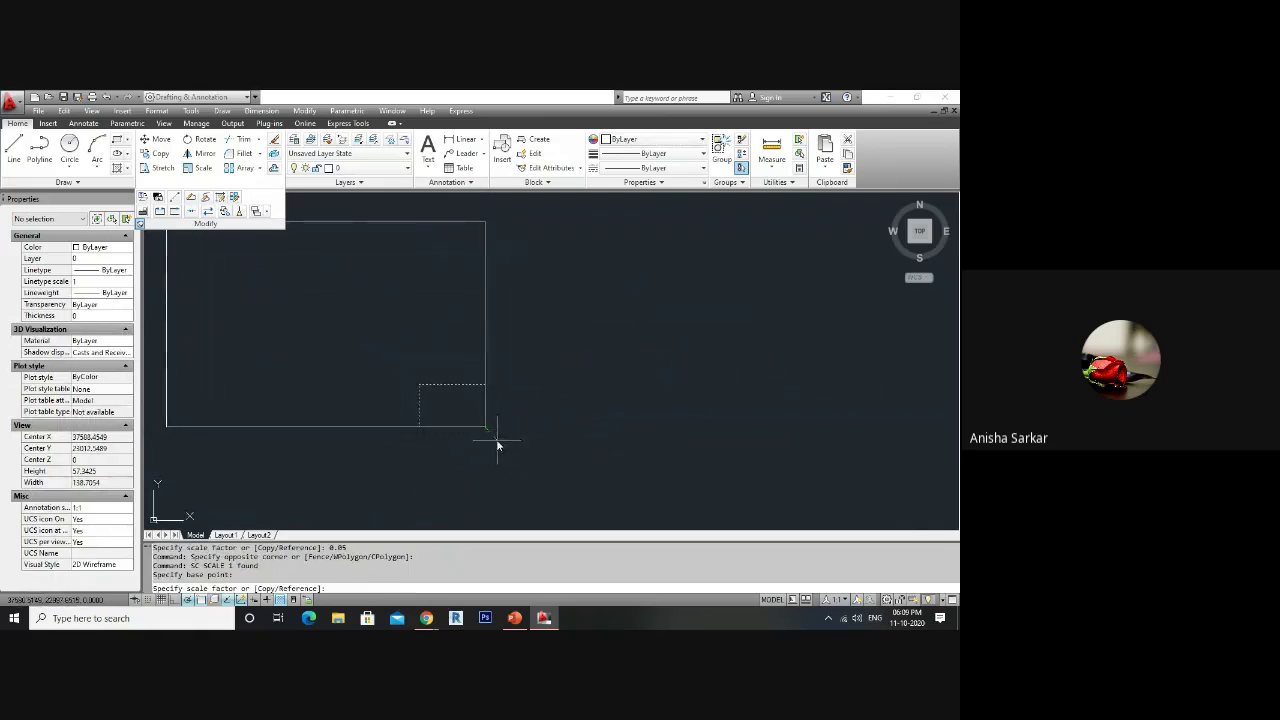
pyautogui.press('Return')
pyautogui.scroll(-8, 497, 446)
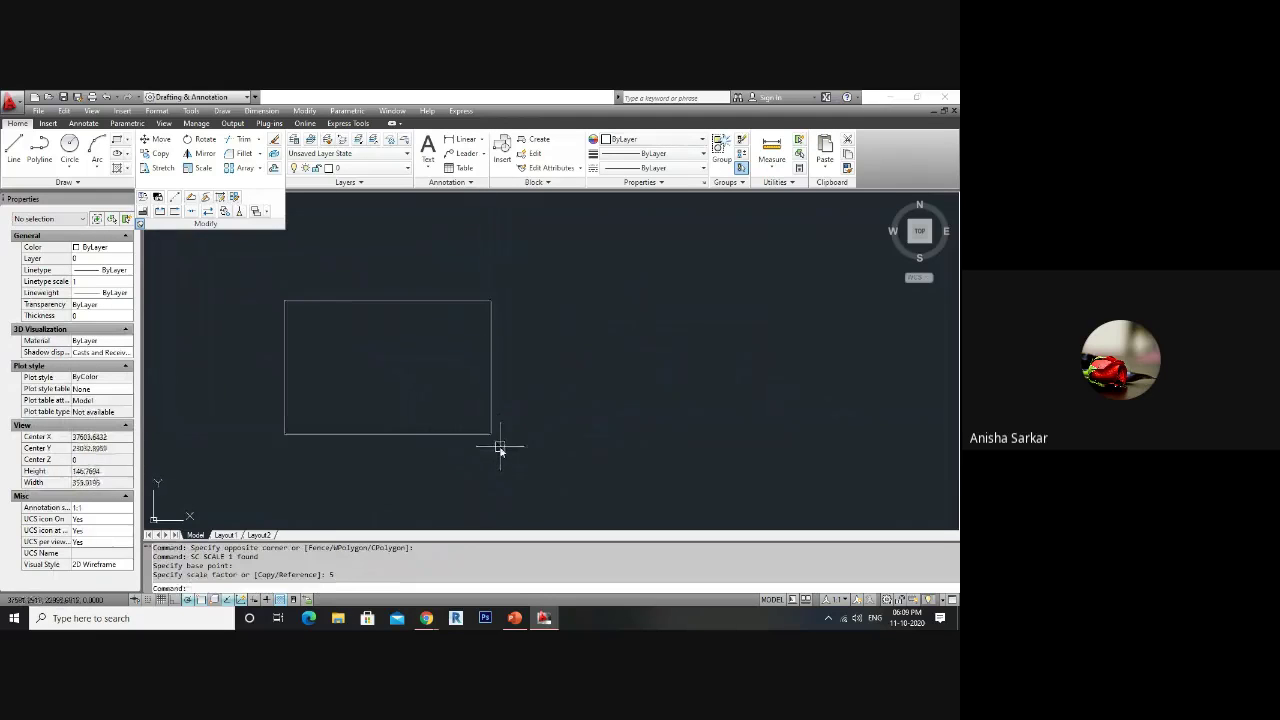
# - Move the small rectangle up and left to just below the yellow rectangle's left end
pyautogui.scroll(3, 503, 459)
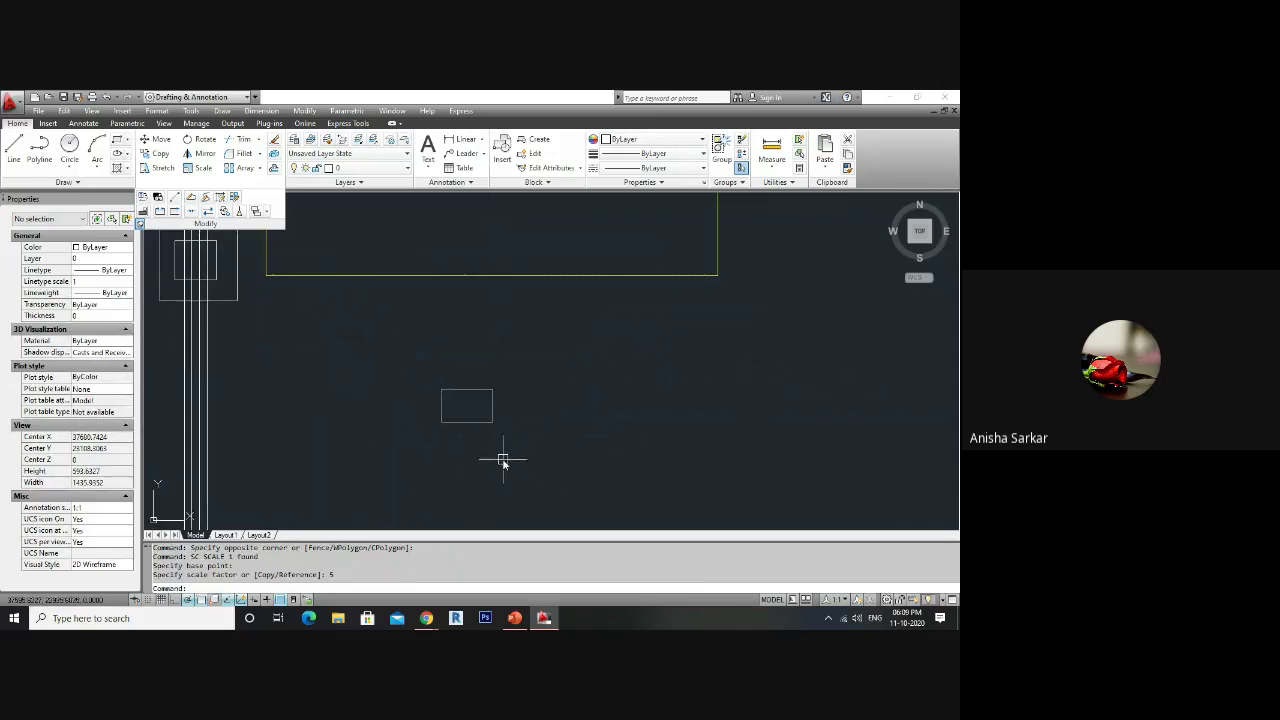
pyautogui.scroll(-3, 503, 455)
pyautogui.scroll(2, 509, 465)
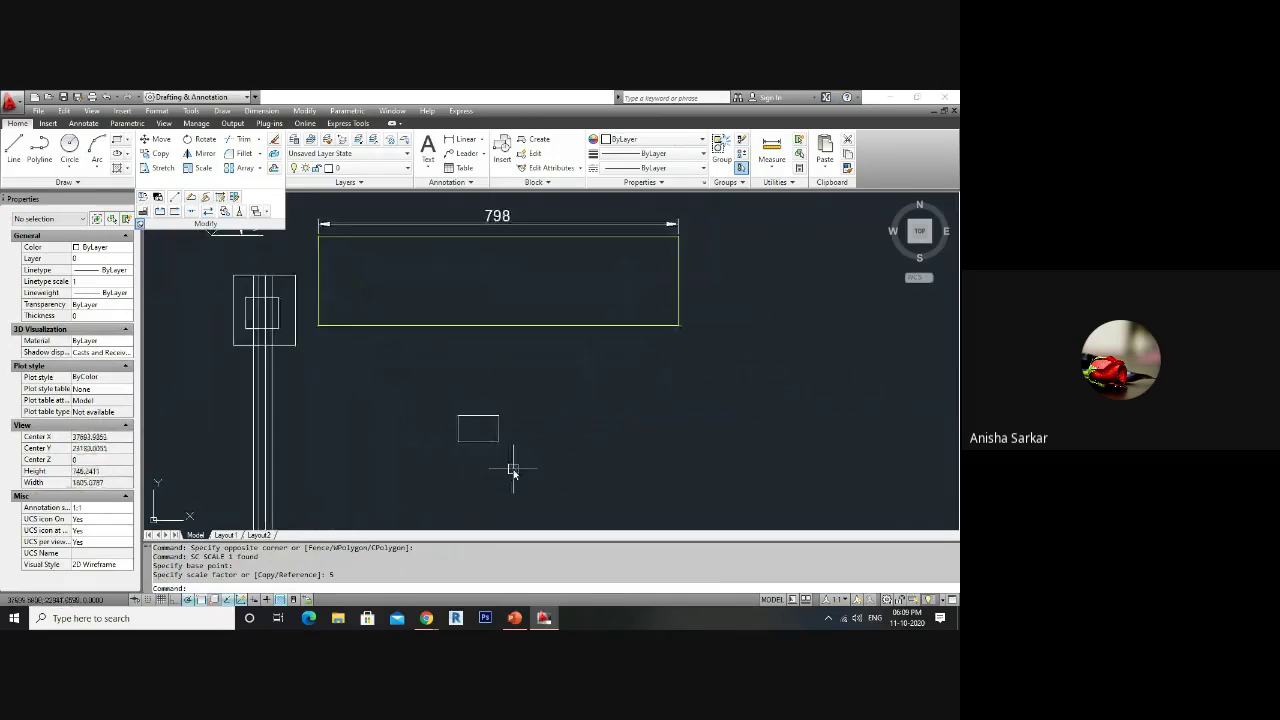
pyautogui.click(514, 470)
pyautogui.click(444, 412)
pyautogui.write('m')
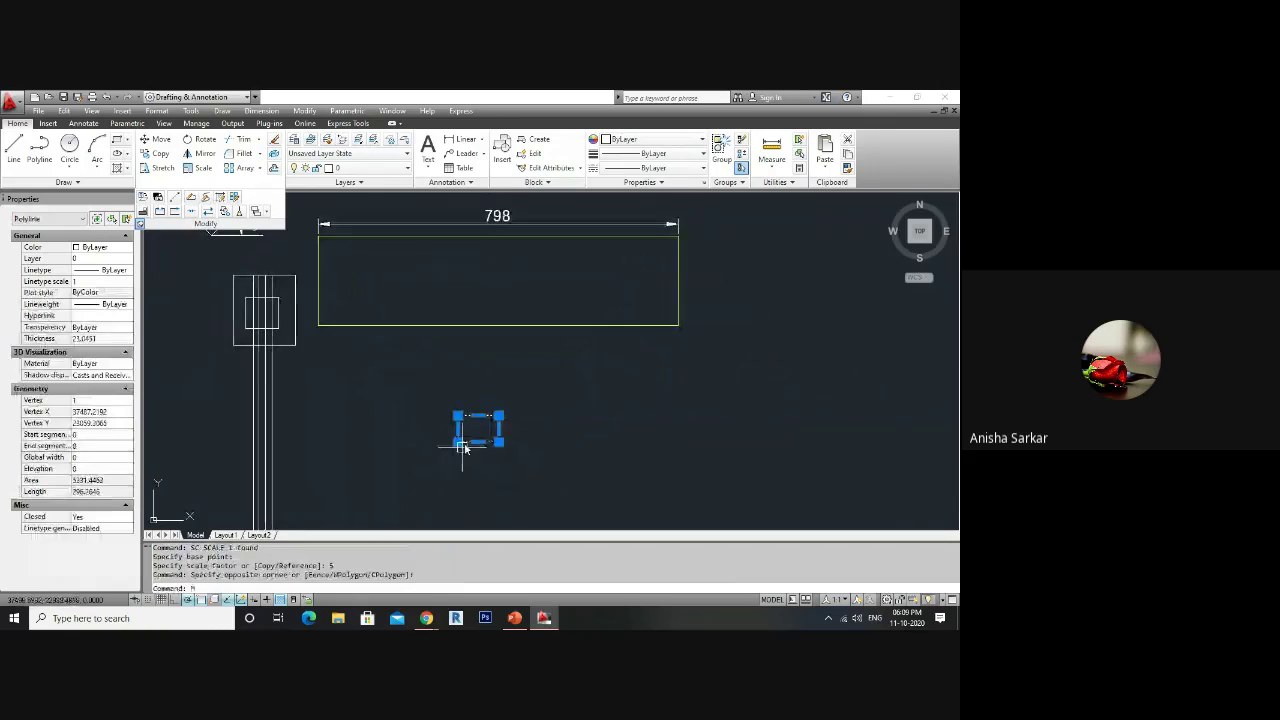
pyautogui.press('Return')
pyautogui.click(477, 429)
pyautogui.click(352, 354)
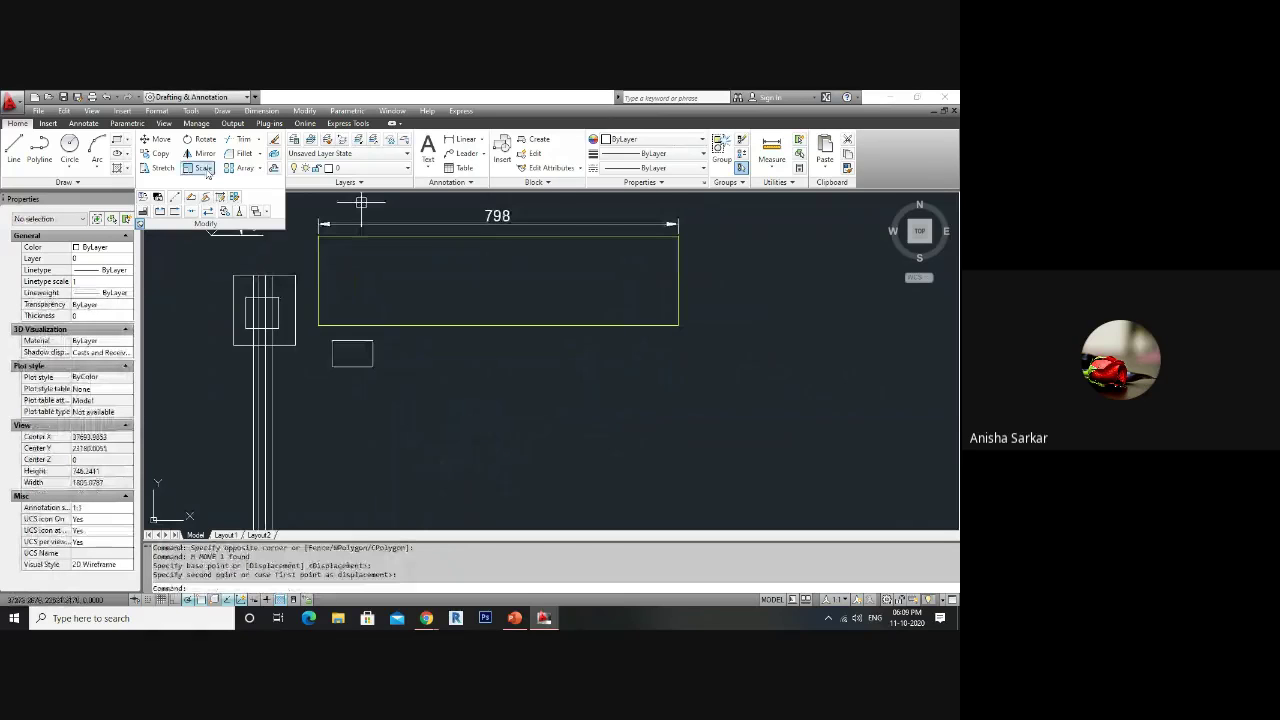
pyautogui.click(260, 169)
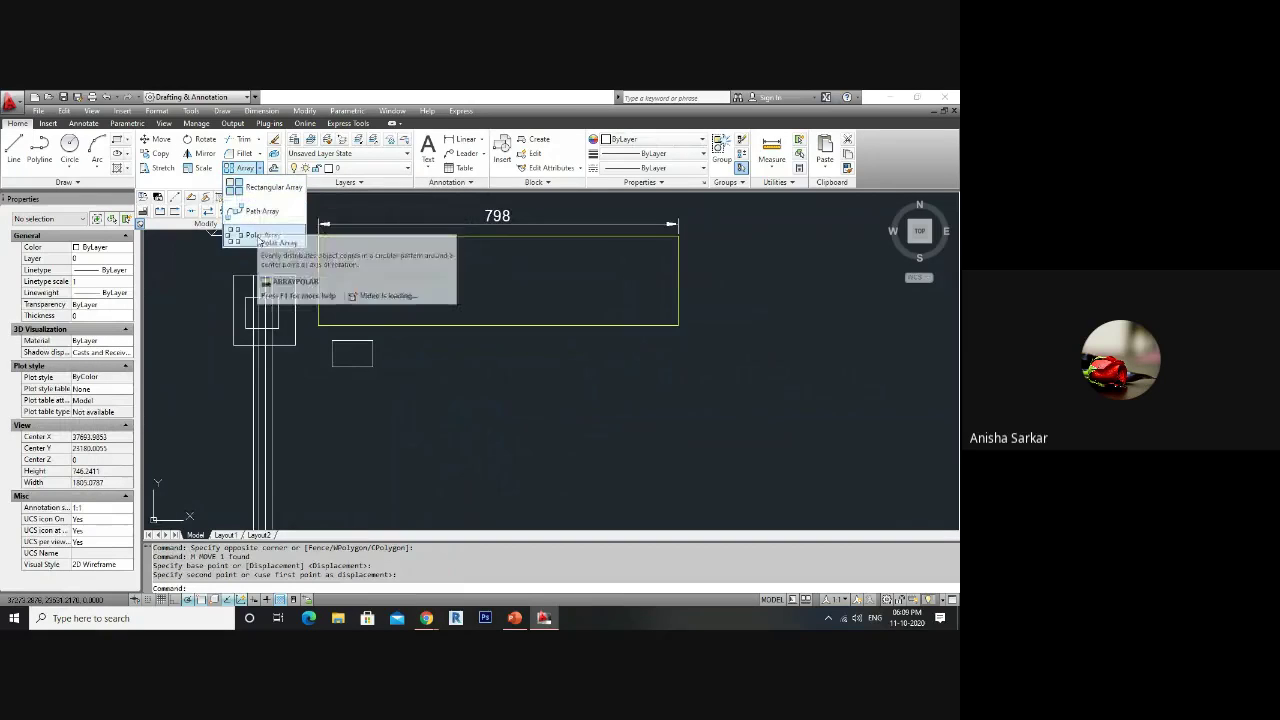
pyautogui.click(432, 364)
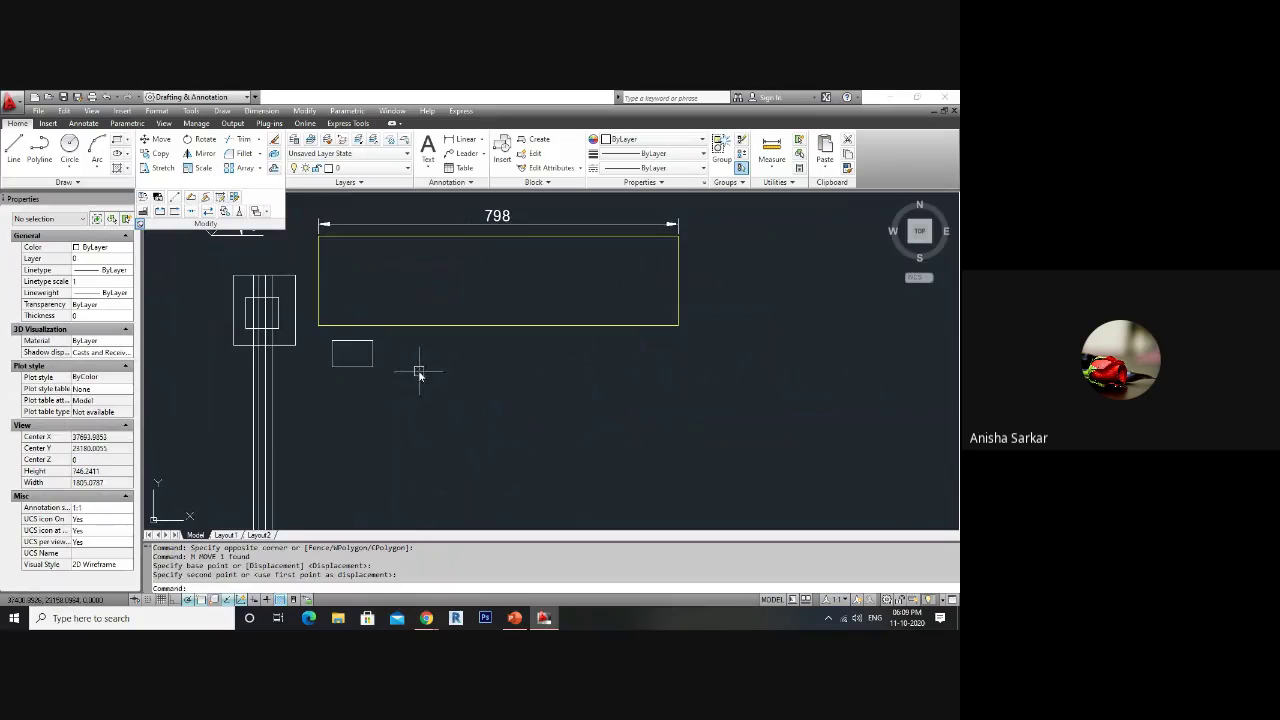
# - Draw a large, nearly square rectangle in the empty area below and to the right of the small rectangle
pyautogui.write('c')
pyautogui.press('Return')
pyautogui.click(452, 379)
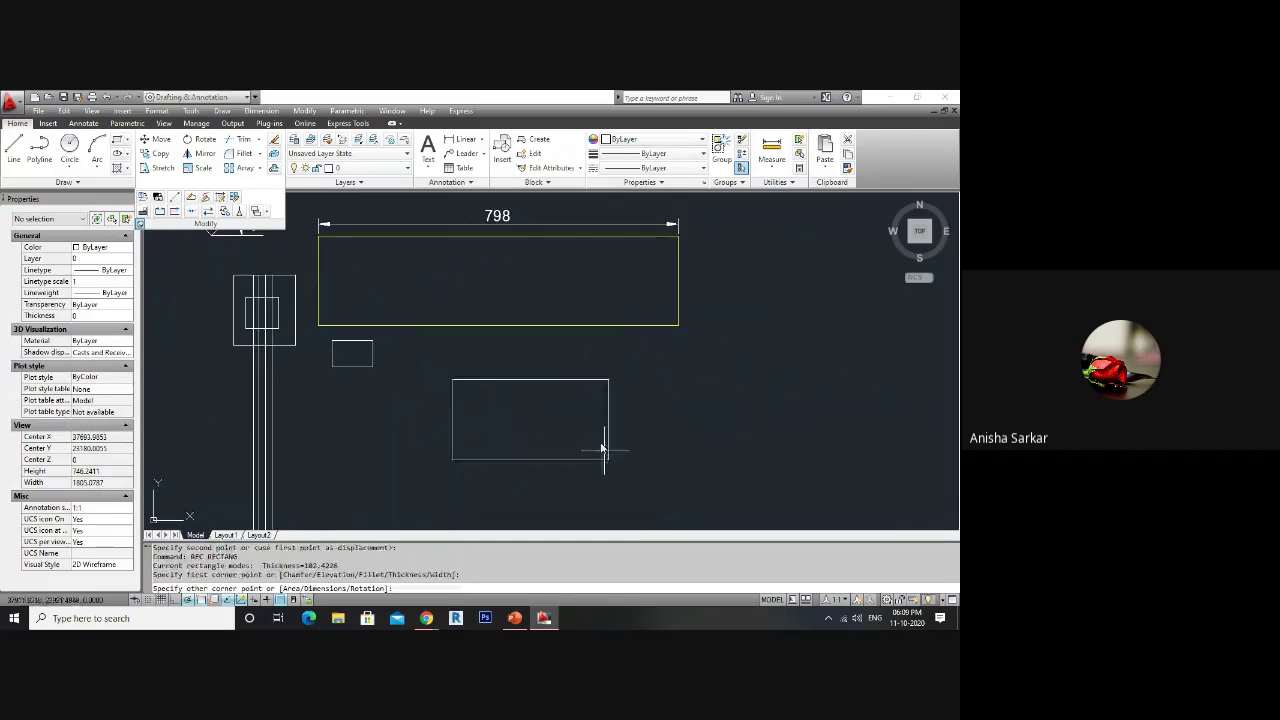
pyautogui.scroll(-3, 563, 443)
pyautogui.scroll(3, 571, 434)
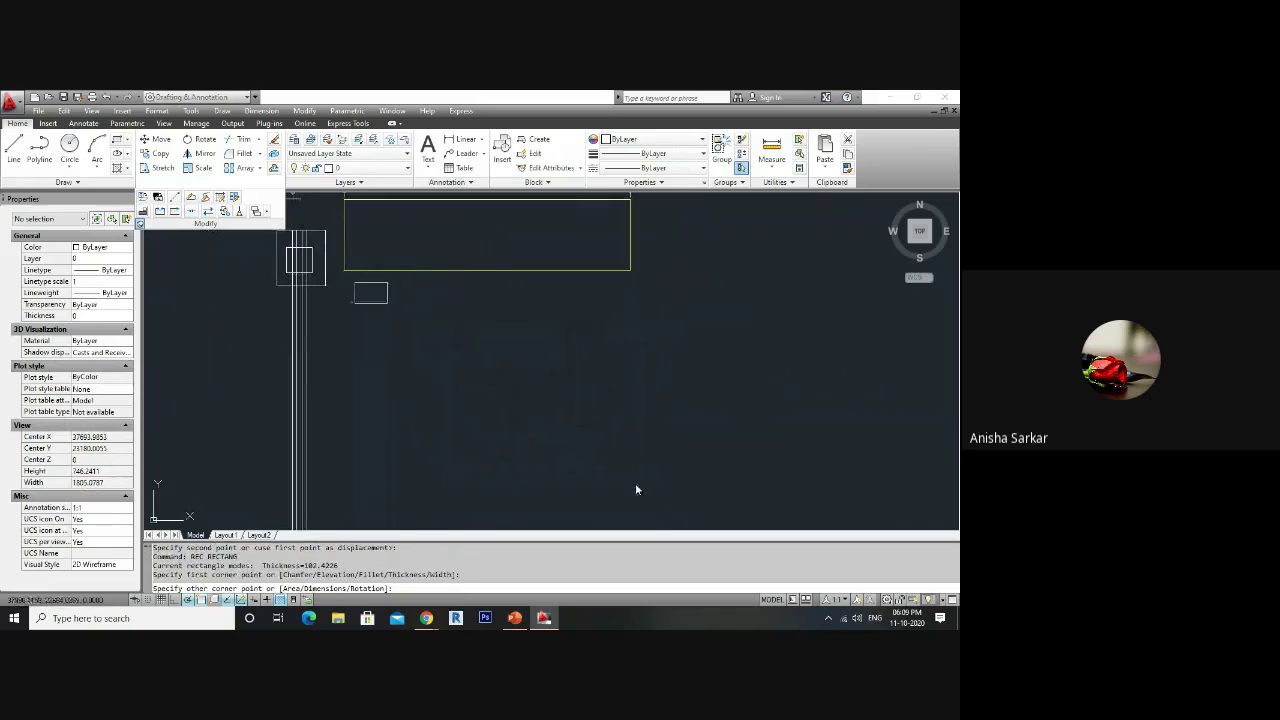
pyautogui.click(635, 483)
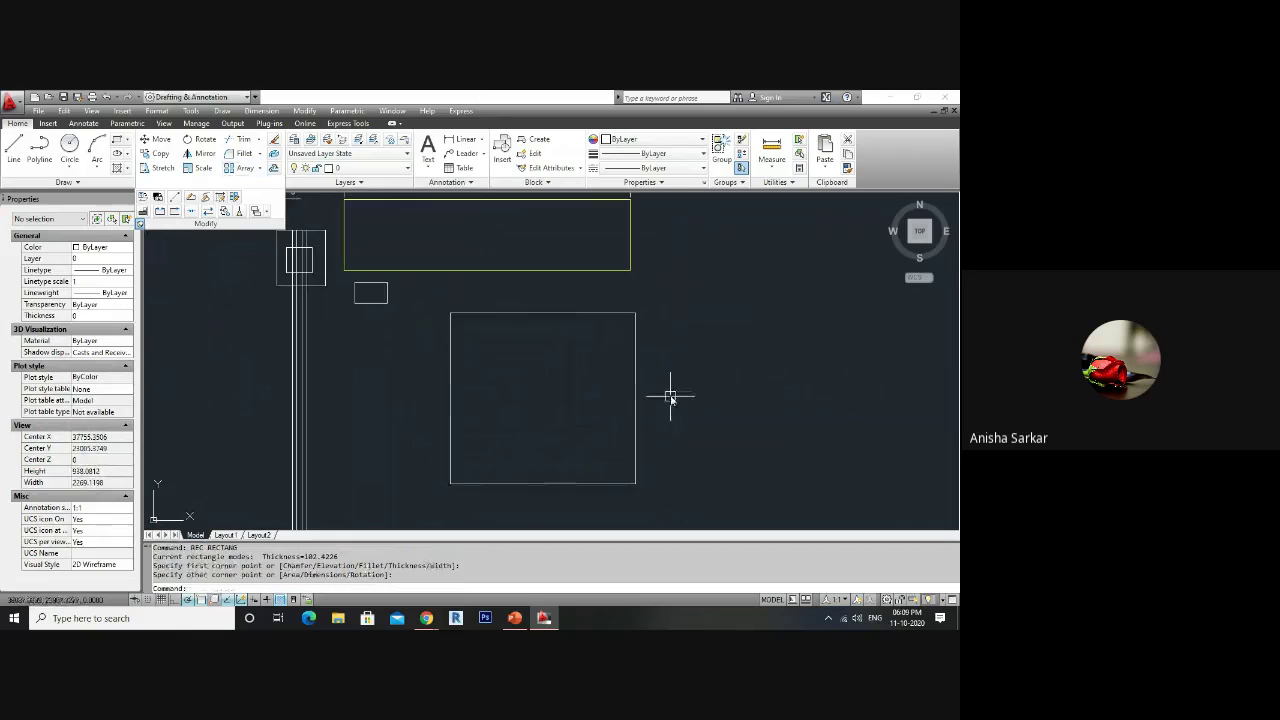
# - Draw a small circle centred on the lower-left corner of the large rectangle
pyautogui.write('c')
pyautogui.press('Return')
pyautogui.scroll(2, 451, 492)
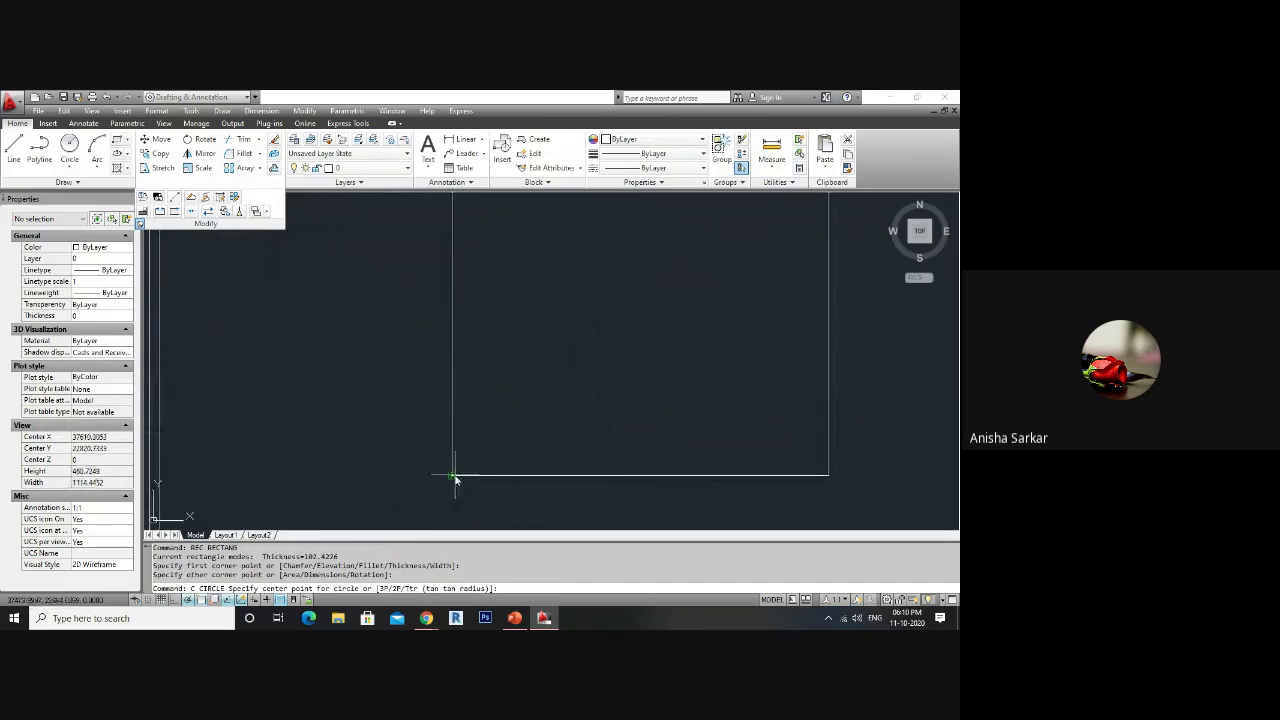
pyautogui.click(451, 476)
pyautogui.click(463, 462)
pyautogui.scroll(-2, 452, 478)
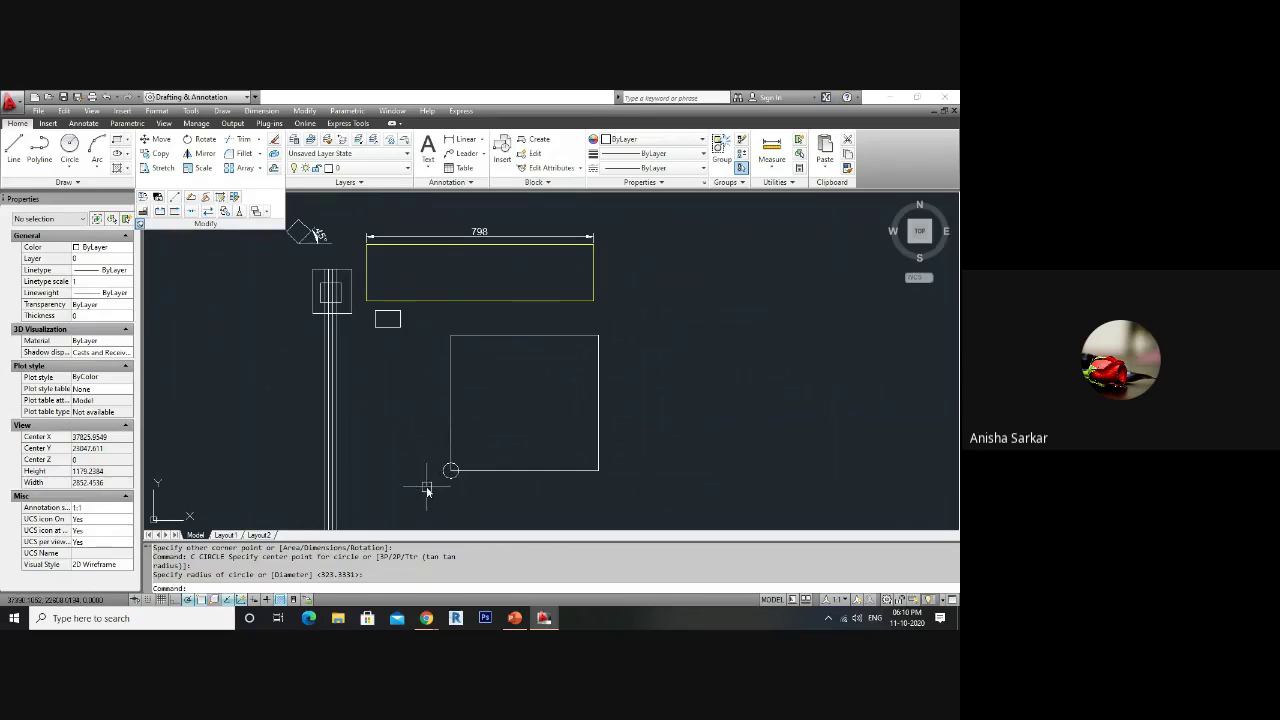
# - Create a rectangular array of the small circle, 7 columns by 6 rows, spanning to the large rectangle's upper-right corner
pyautogui.write('r')
pyautogui.press('Return')
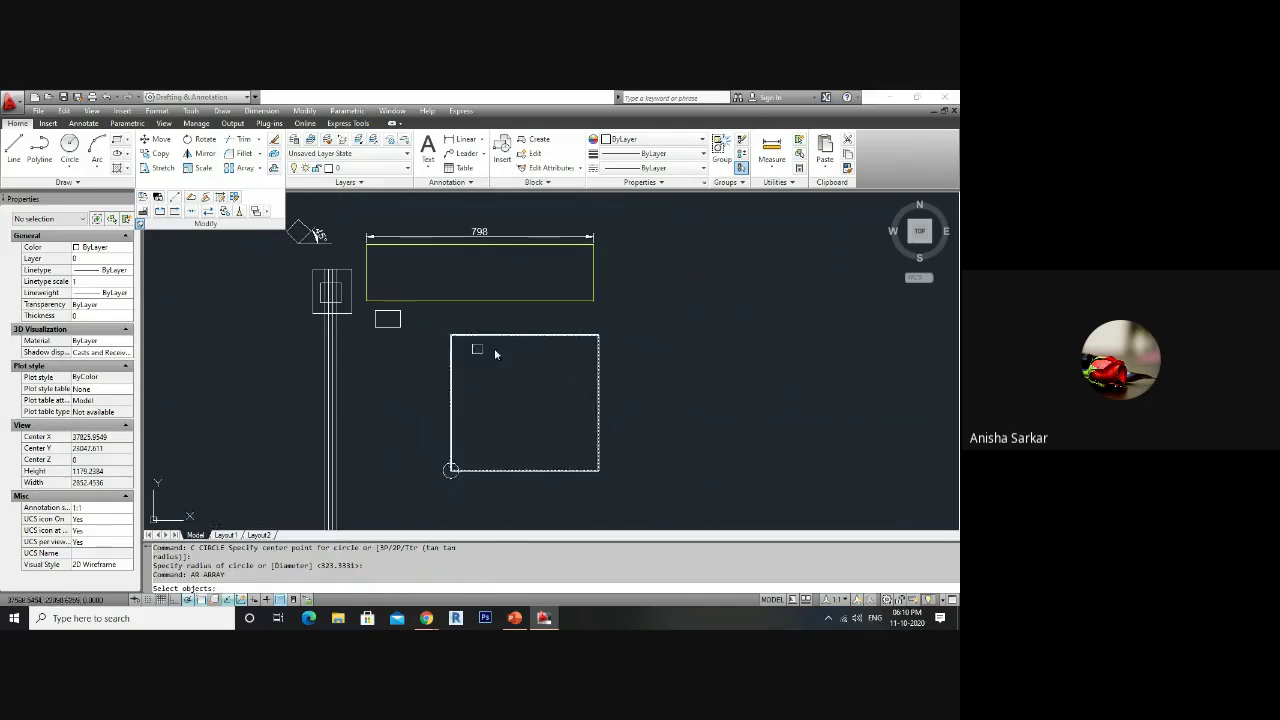
pyautogui.click(433, 452)
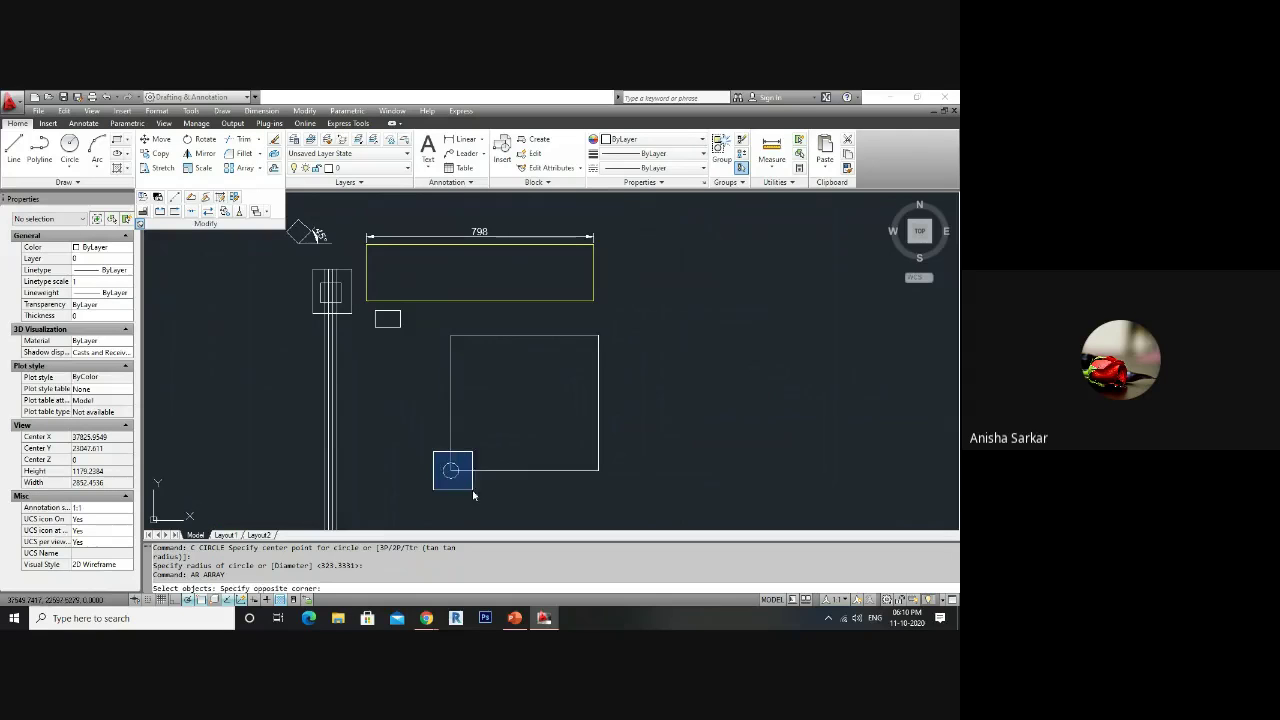
pyautogui.click(474, 495)
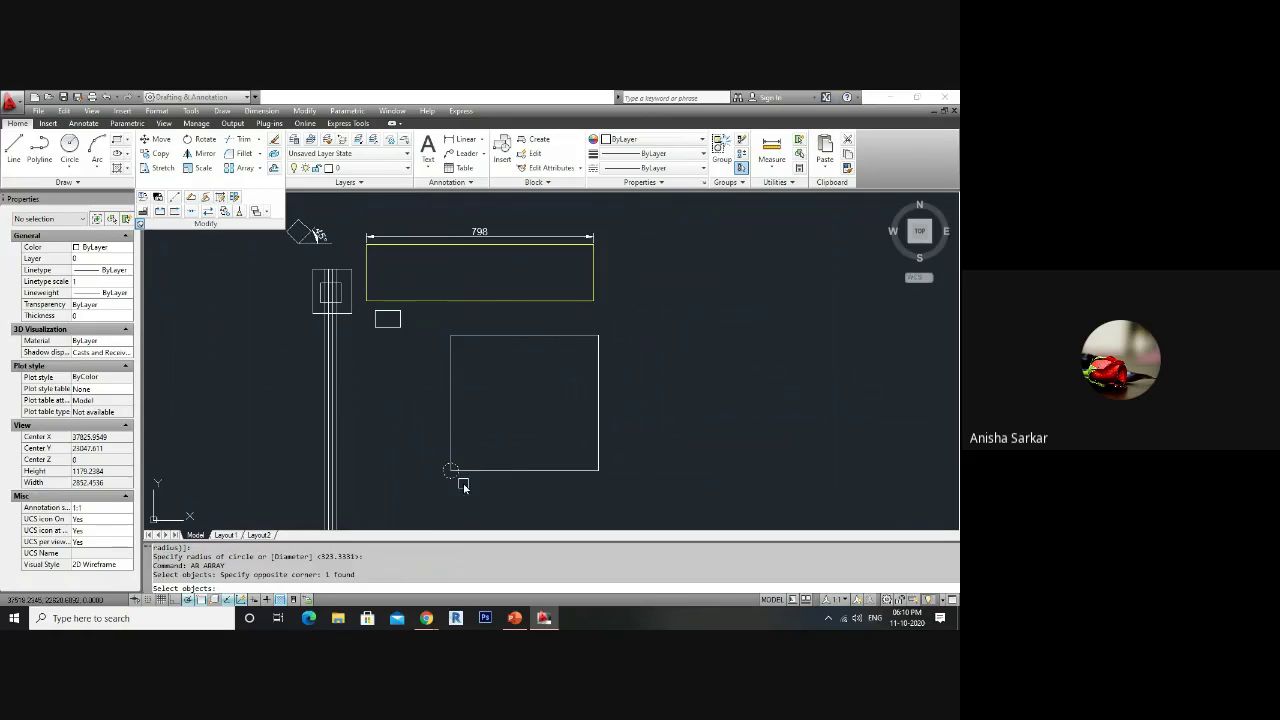
pyautogui.press('Return')
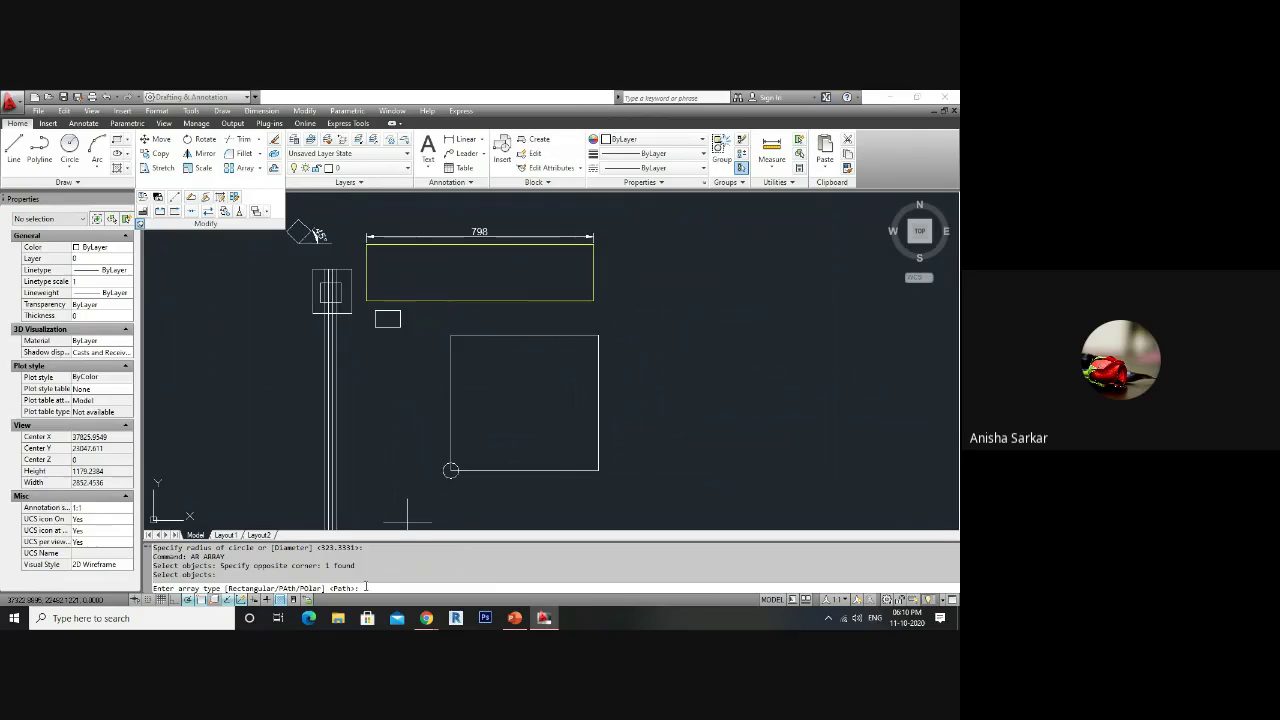
pyautogui.write('R')
pyautogui.press('Return')
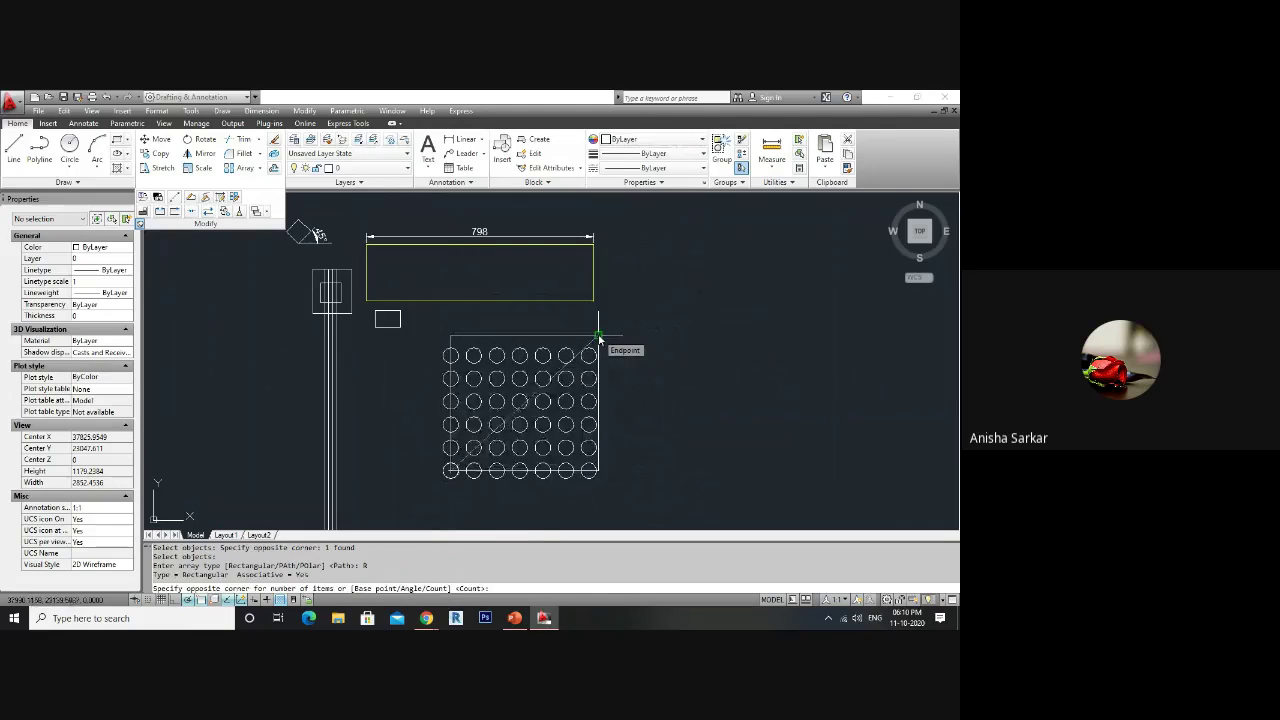
pyautogui.click(599, 340)
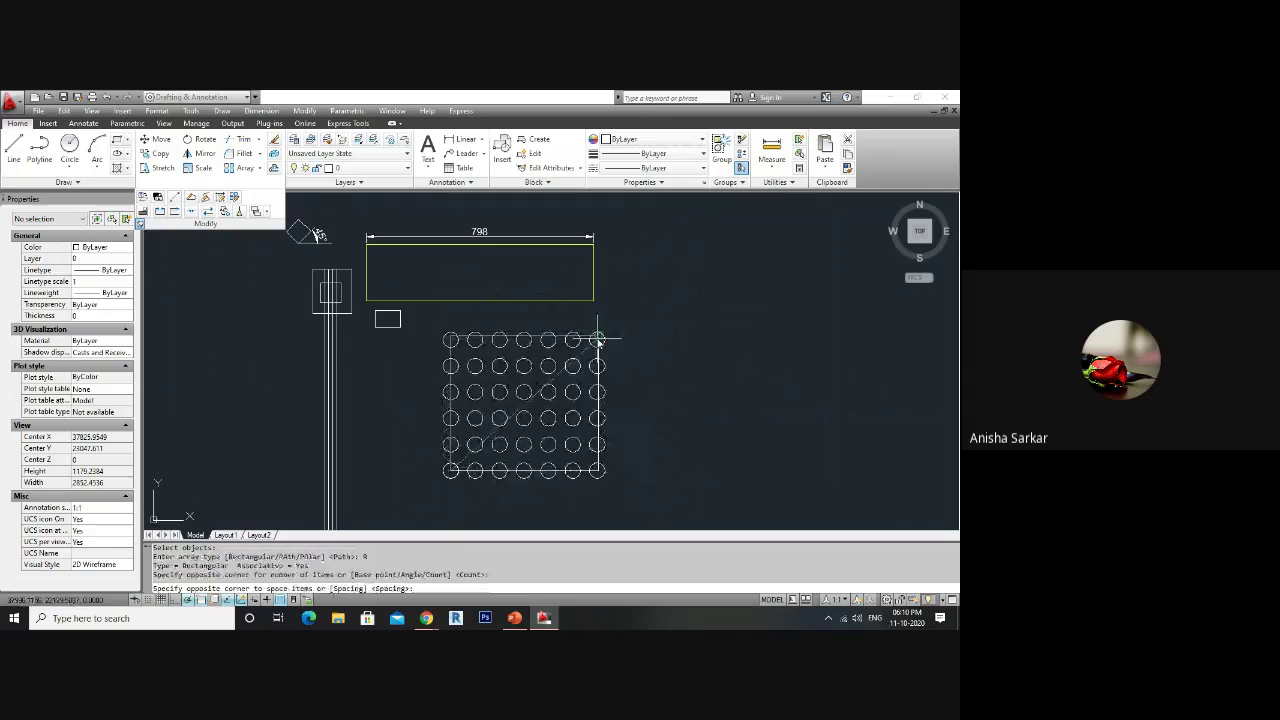
pyautogui.click(598, 337)
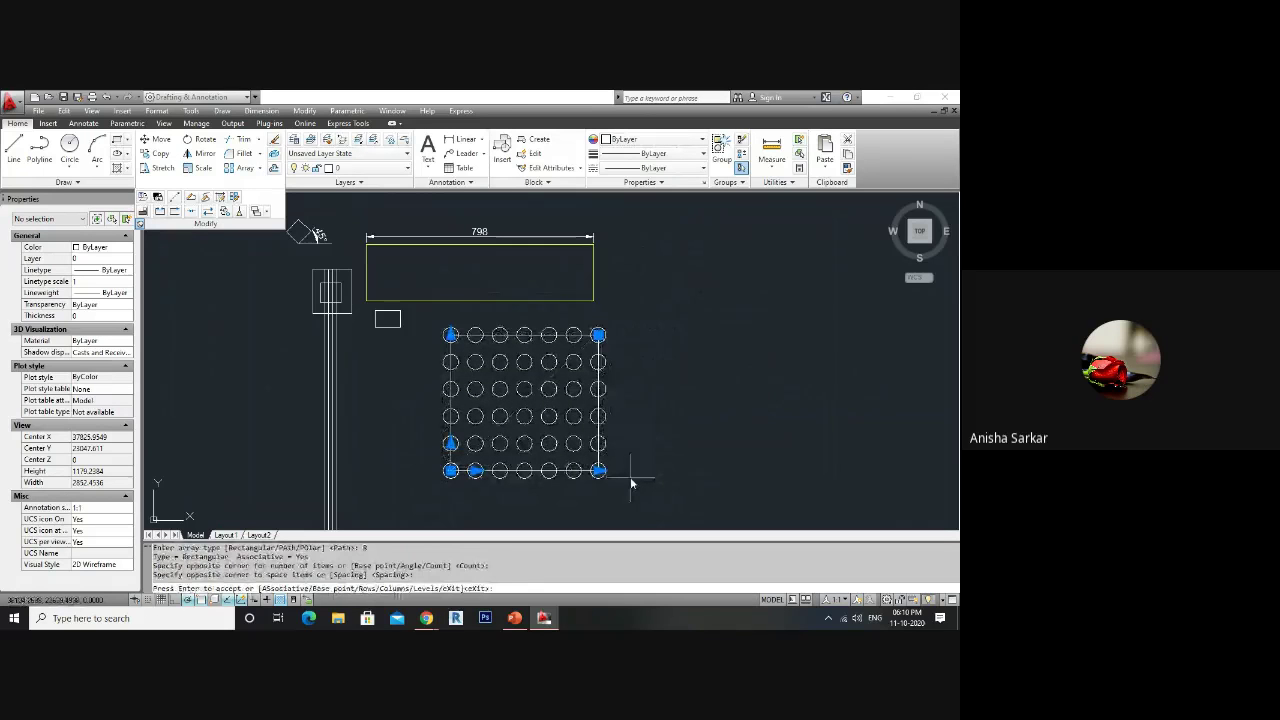
pyautogui.press('Escape')
pyautogui.press('Escape')
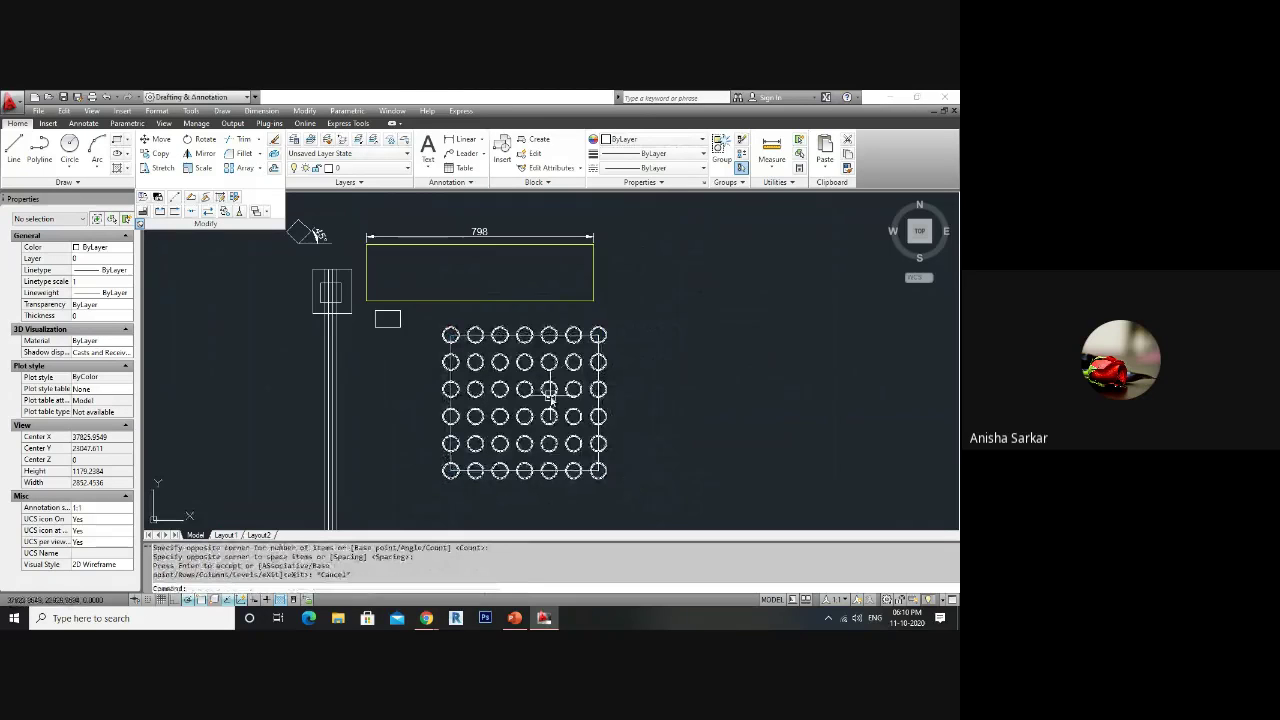
# - Change the rectangular circle array to 9 columns and 9 rows
pyautogui.click(497, 333)
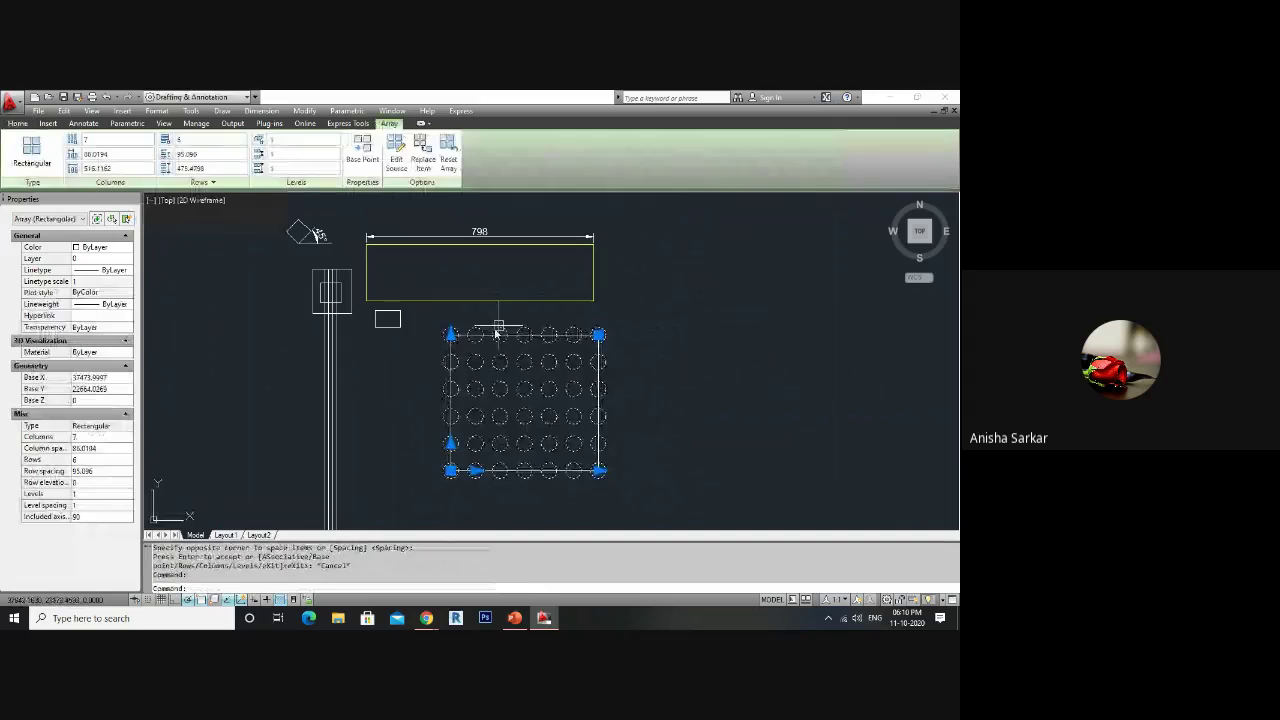
pyautogui.scroll(2, 537, 381)
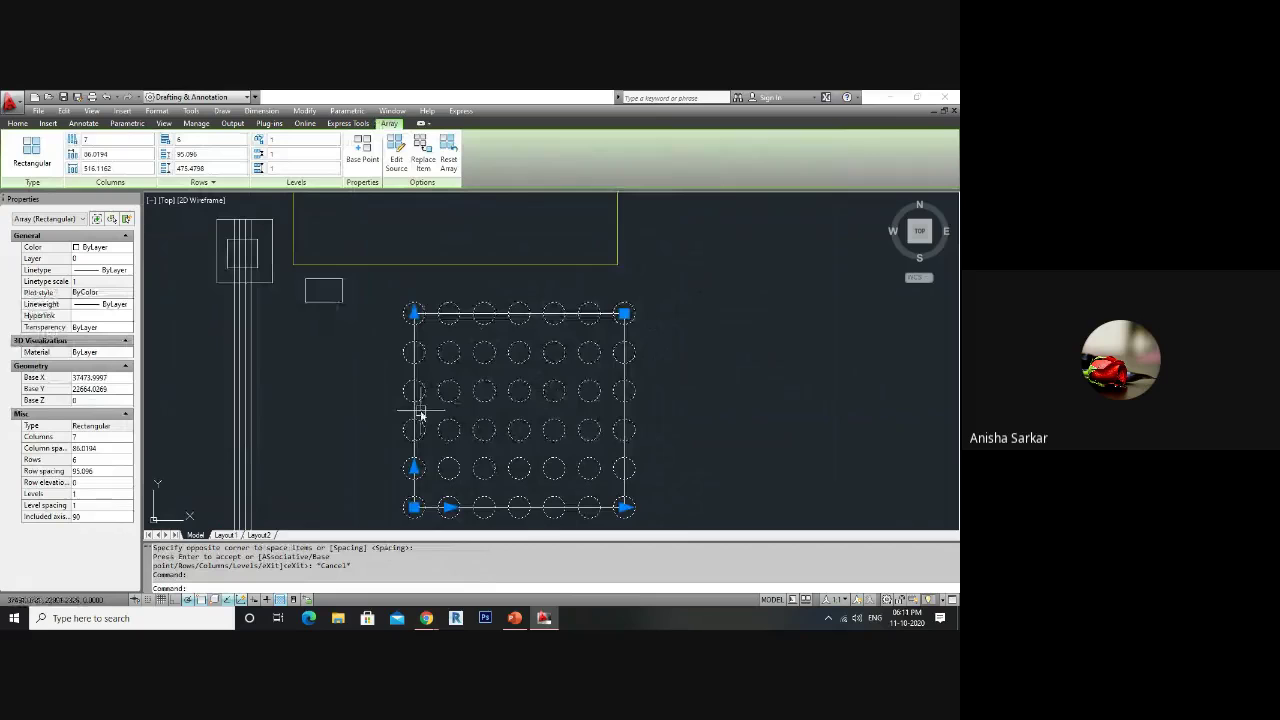
pyautogui.moveTo(462, 428)
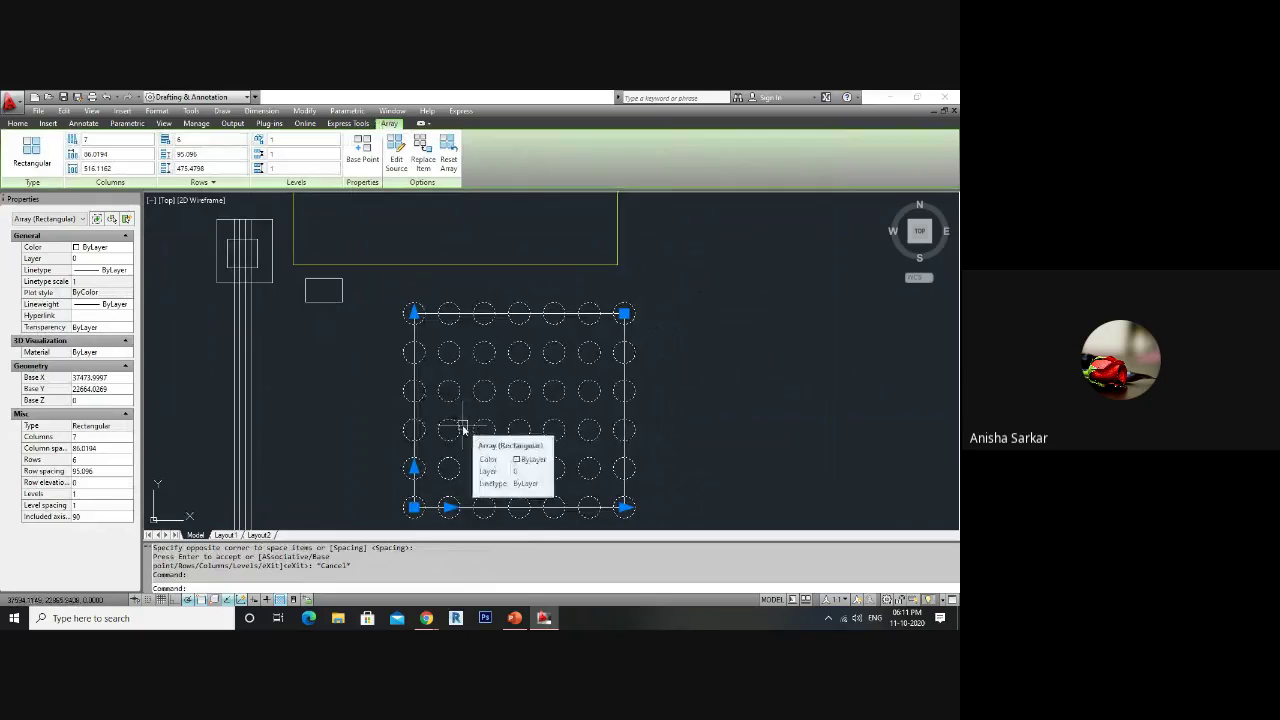
pyautogui.scroll(-2, 487, 371)
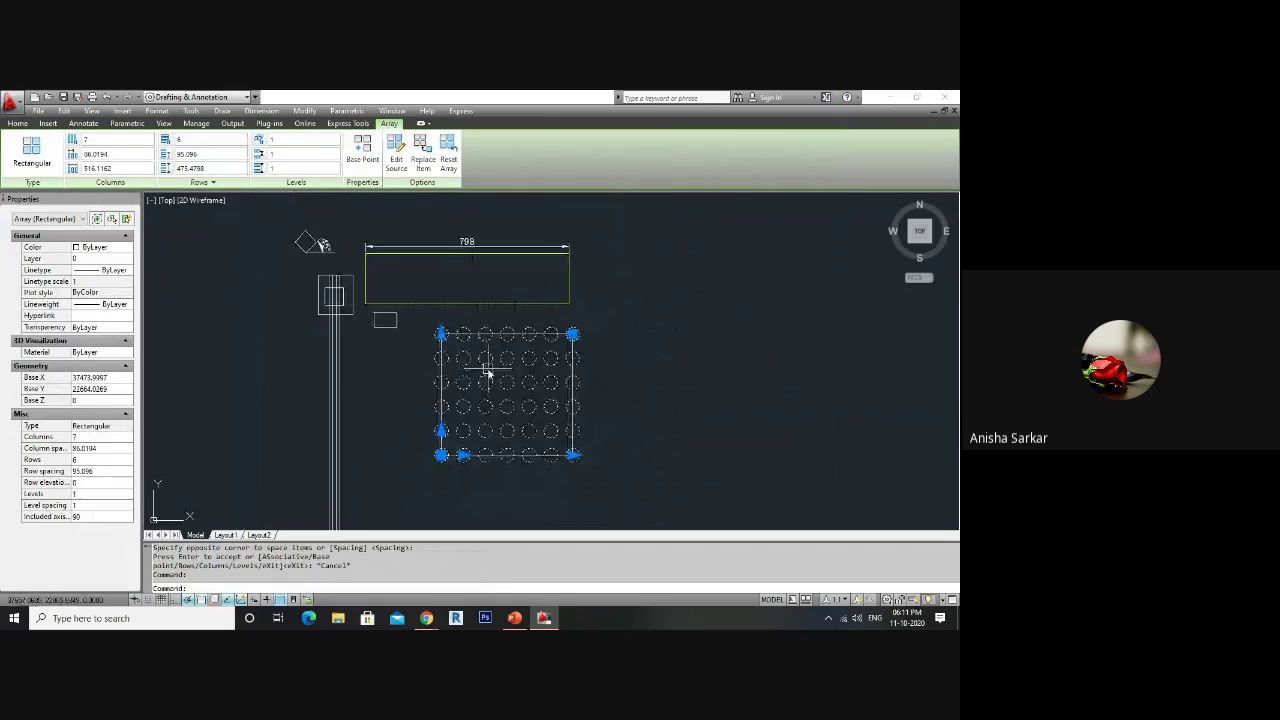
pyautogui.press('Escape')
pyautogui.click(496, 382)
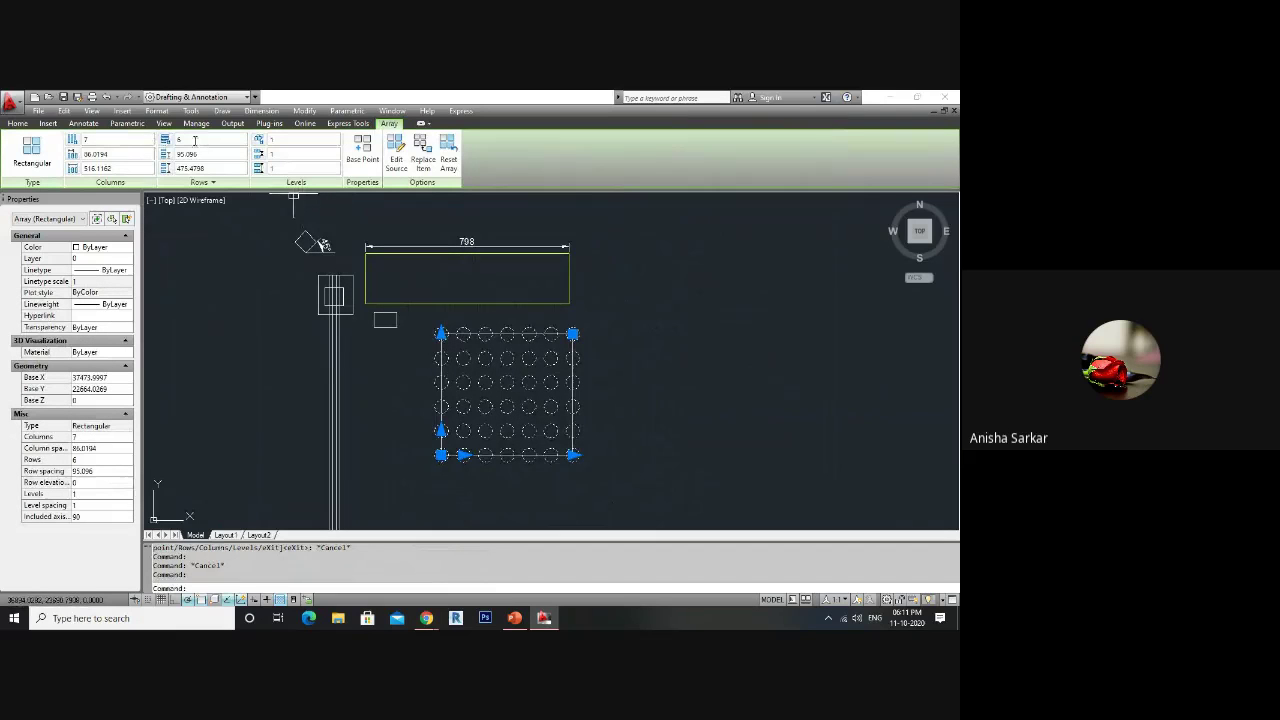
pyautogui.doubleClick(103, 142)
pyautogui.write('8')
pyautogui.press('Return')
pyautogui.press('Return')
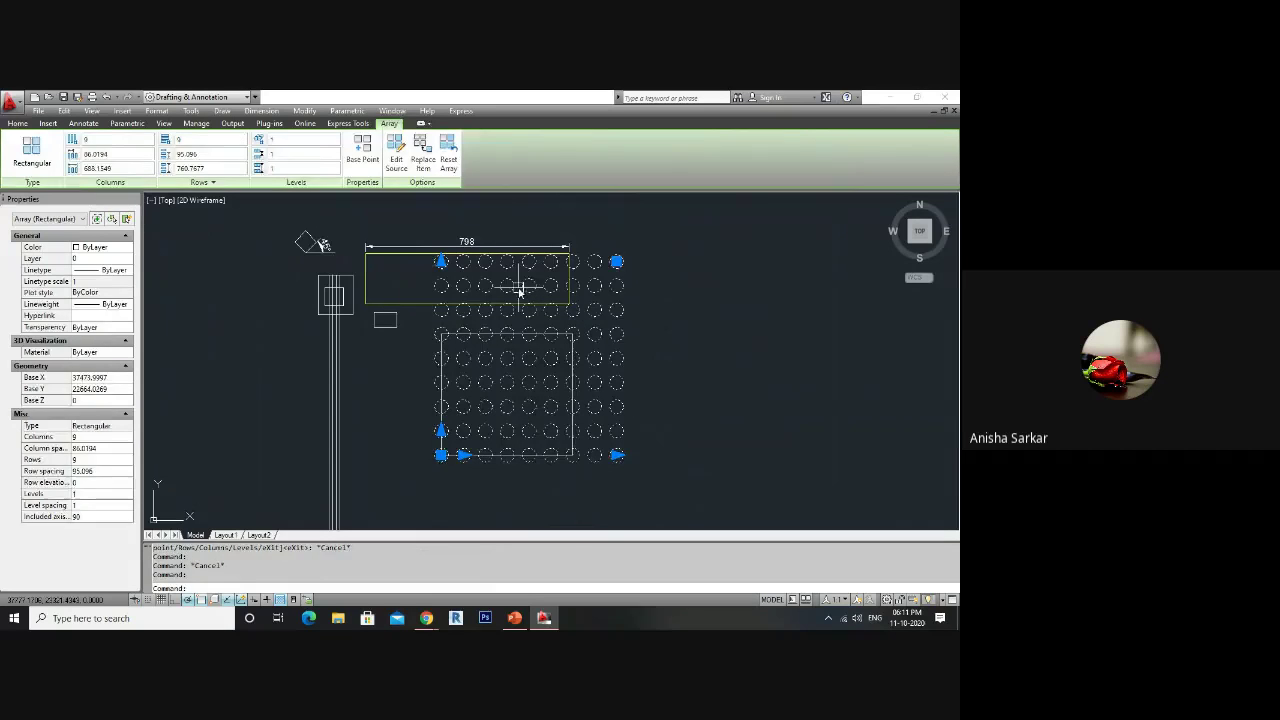
pyautogui.press('Escape')
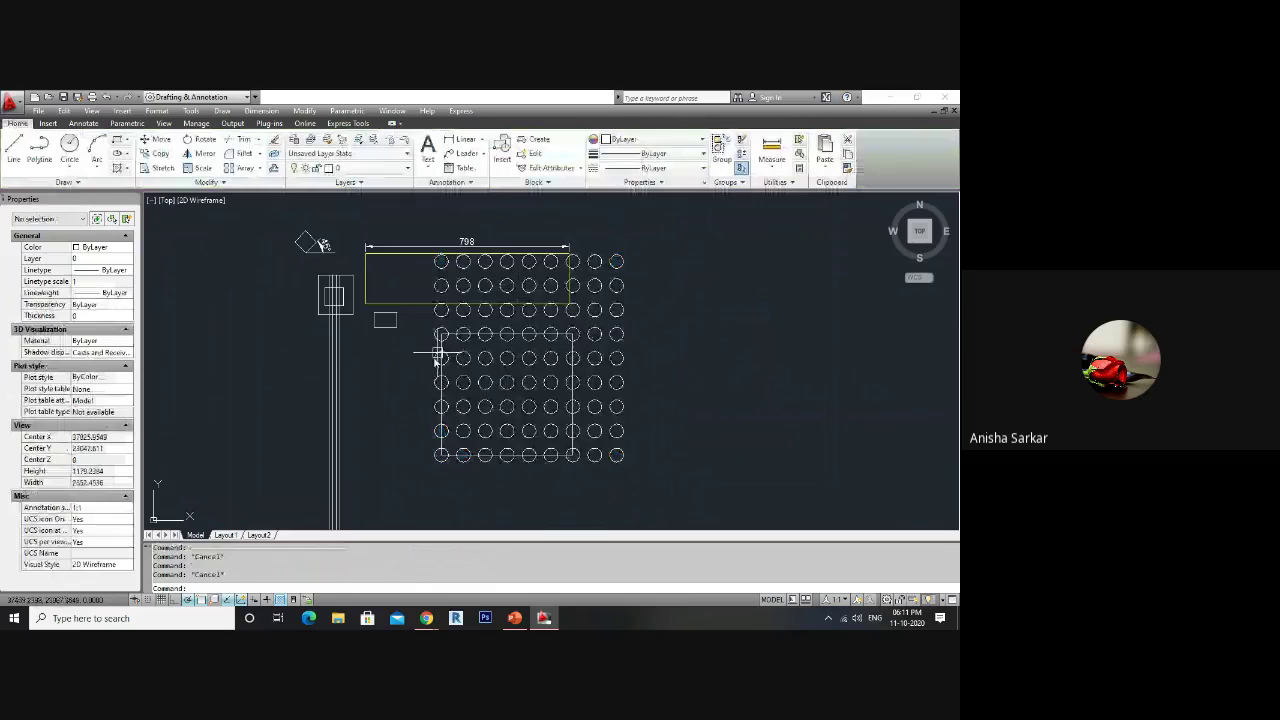
# - Add a vertical linear dimension between the centres of the first column's lowest two circles, placed left of the array
pyautogui.write('dli')
pyautogui.press('Return')
pyautogui.scroll(4, 460, 410)
pyautogui.click(487, 460)
pyautogui.click(491, 384)
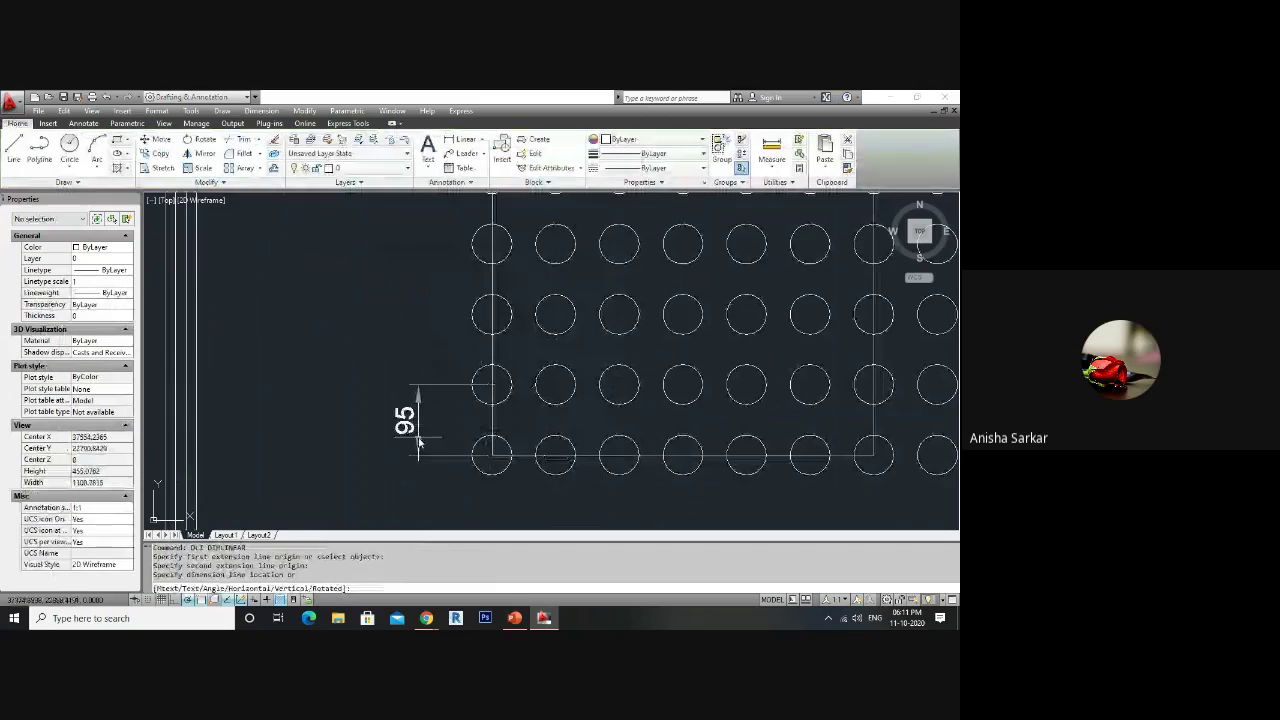
pyautogui.click(419, 441)
pyautogui.scroll(-3, 486, 440)
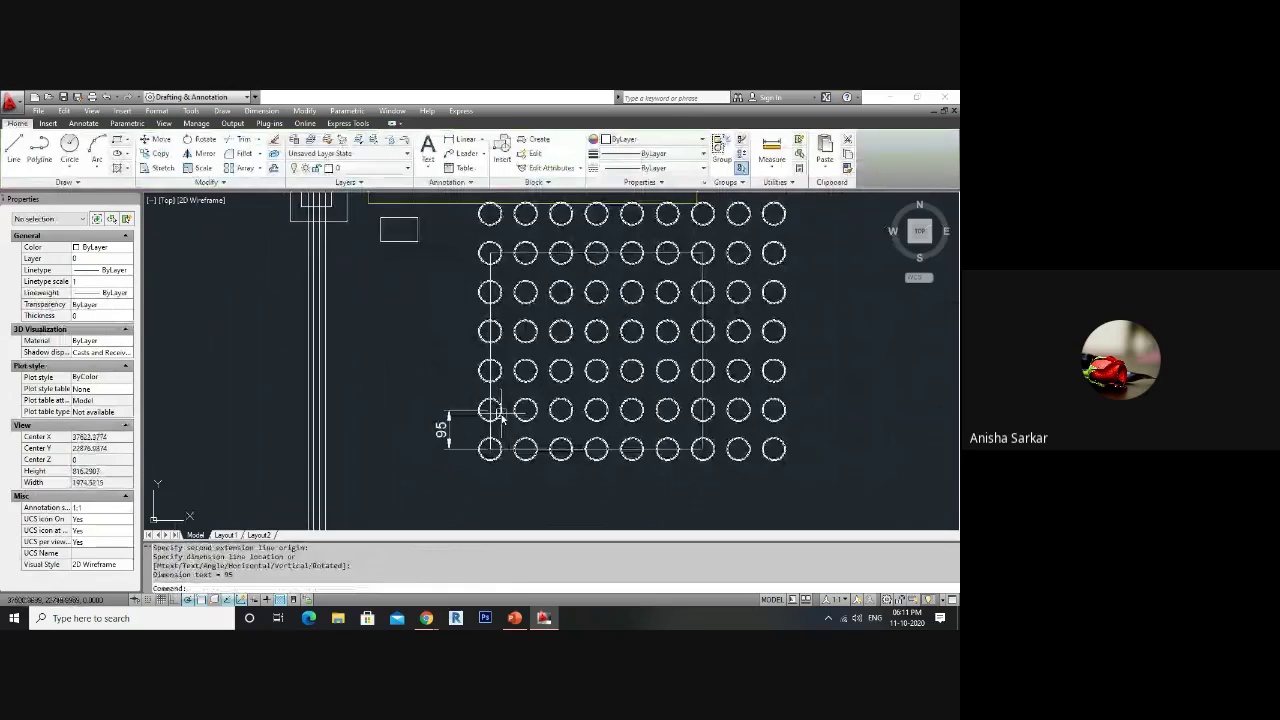
# - Set the circle array's row spacing to 100 using its row-spacing grip
pyautogui.click(491, 398)
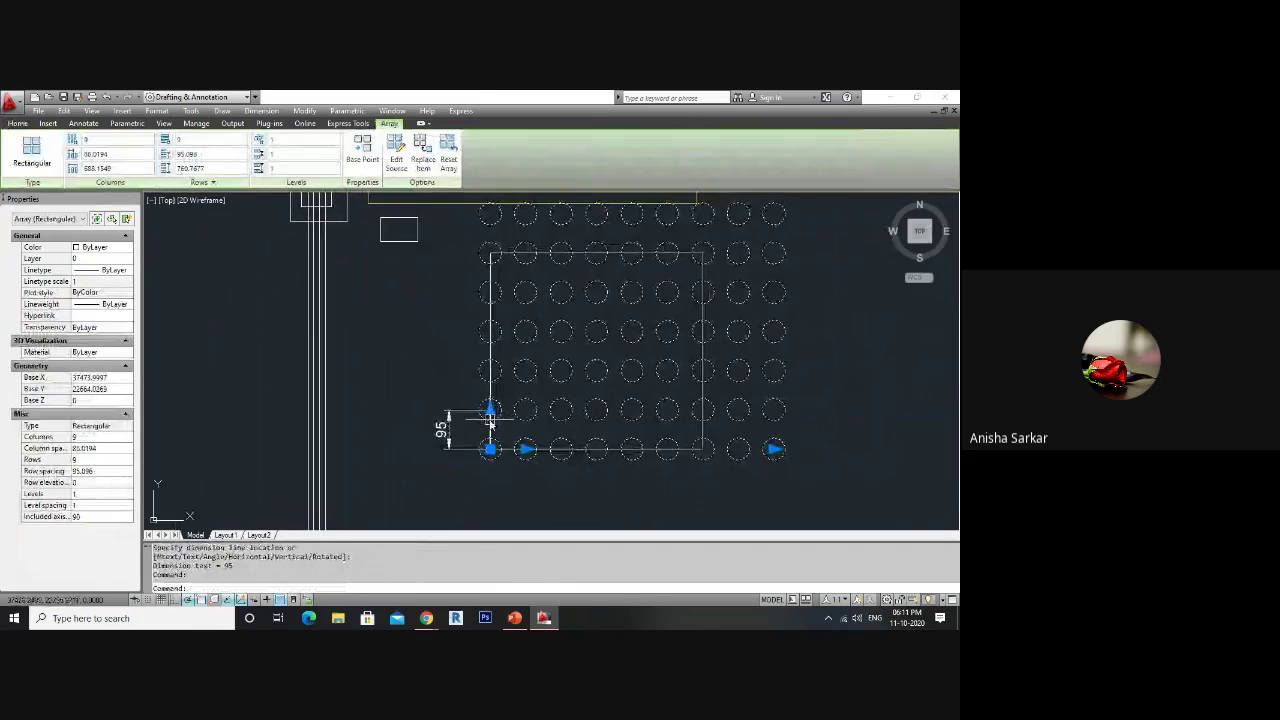
pyautogui.click(491, 411)
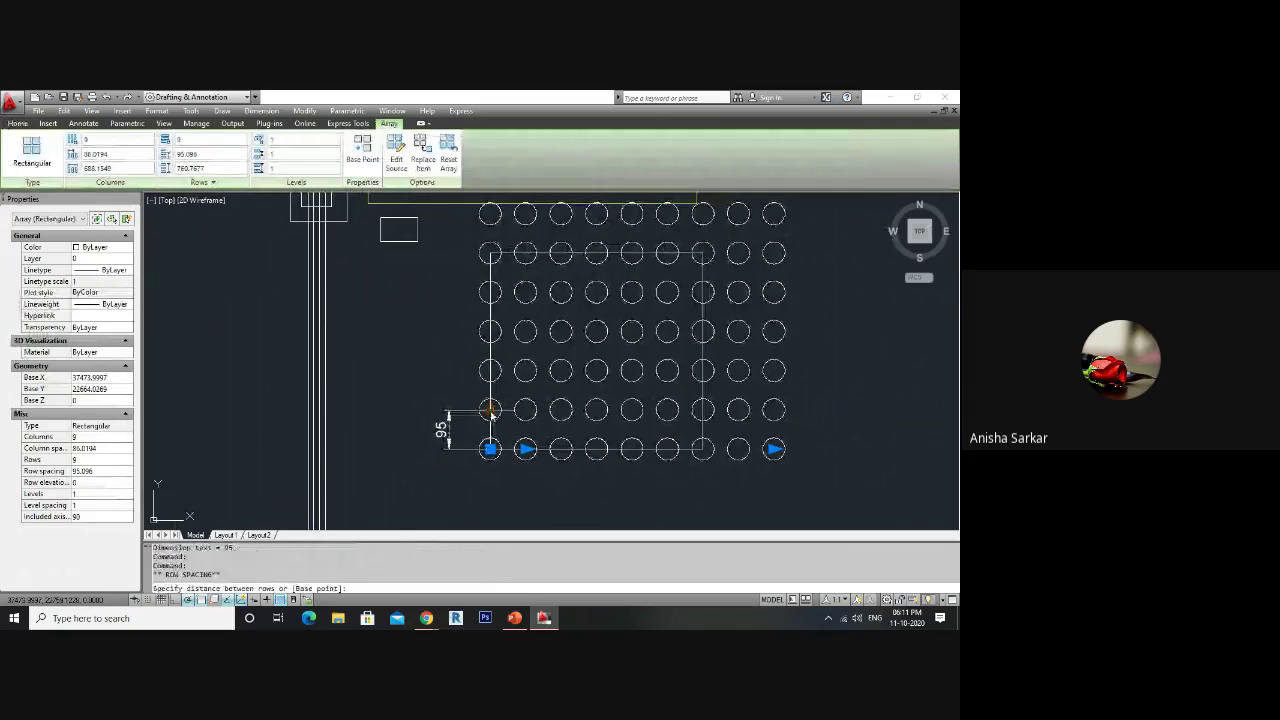
pyautogui.write('100')
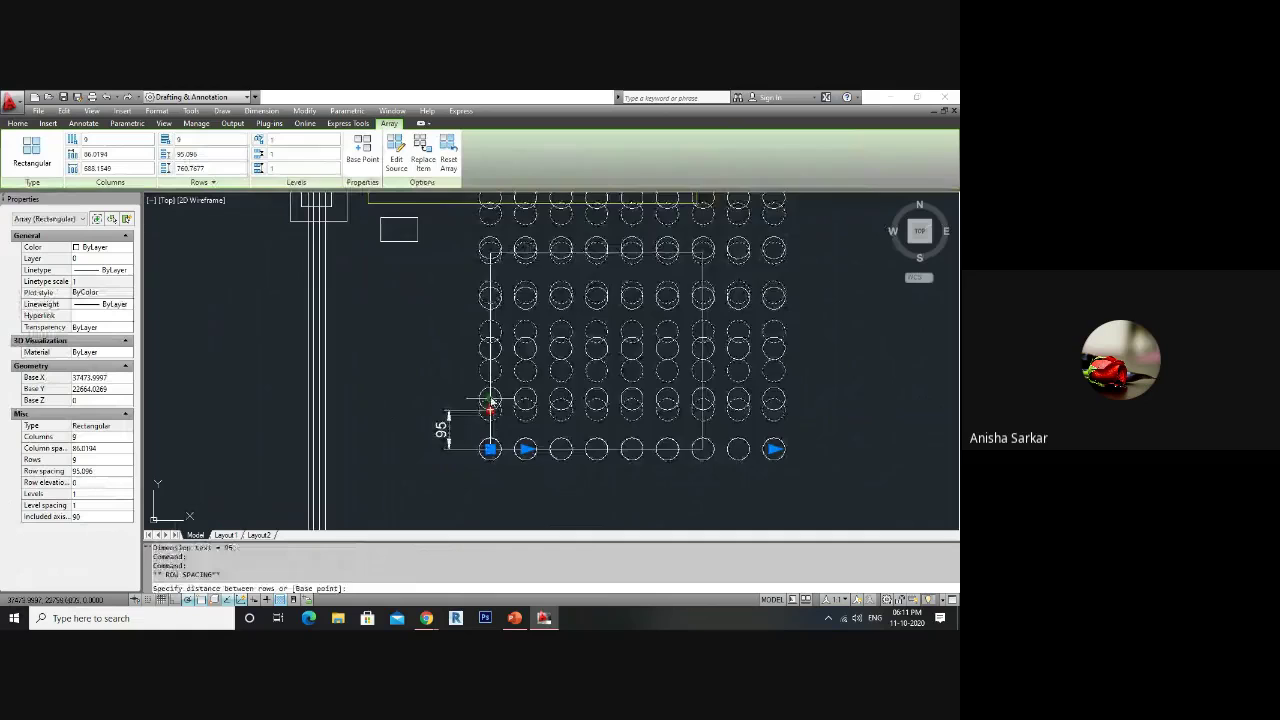
pyautogui.press('Return')
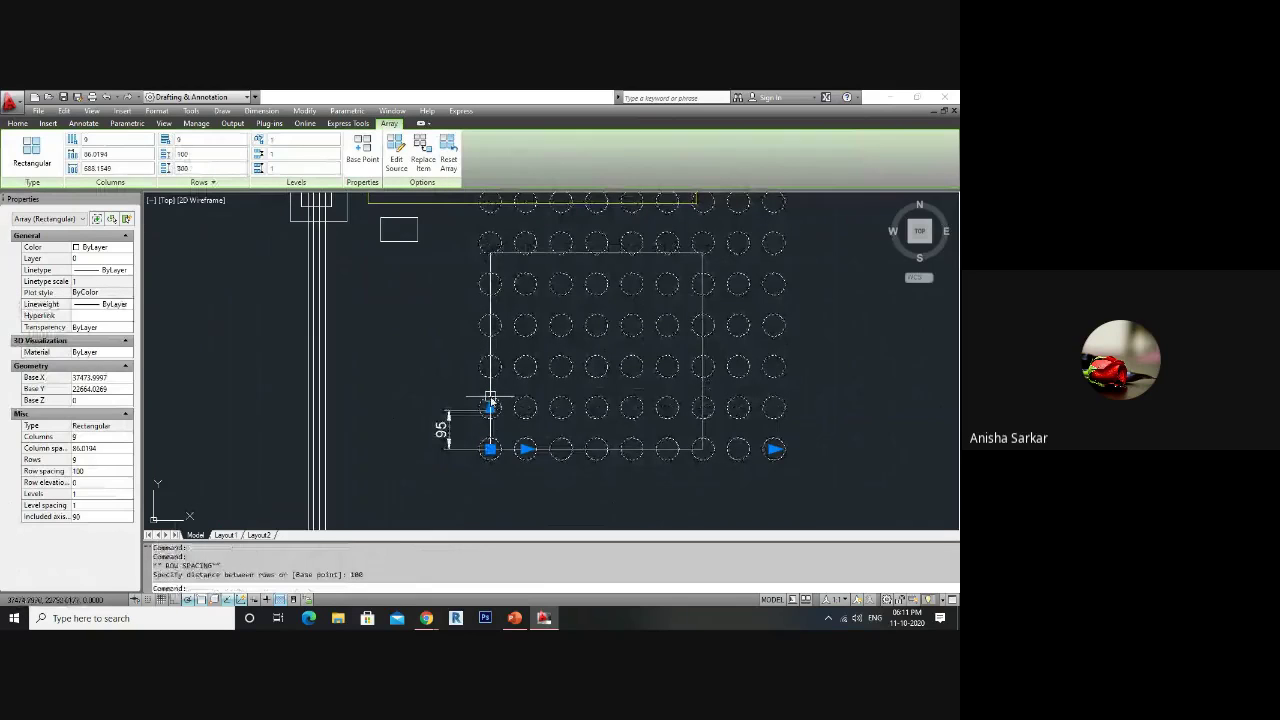
# - Delete the 95 dimension and add a linear dimension between the centres of the two lowest circles in the array's first column
pyautogui.press('Escape')
pyautogui.press('Delete')
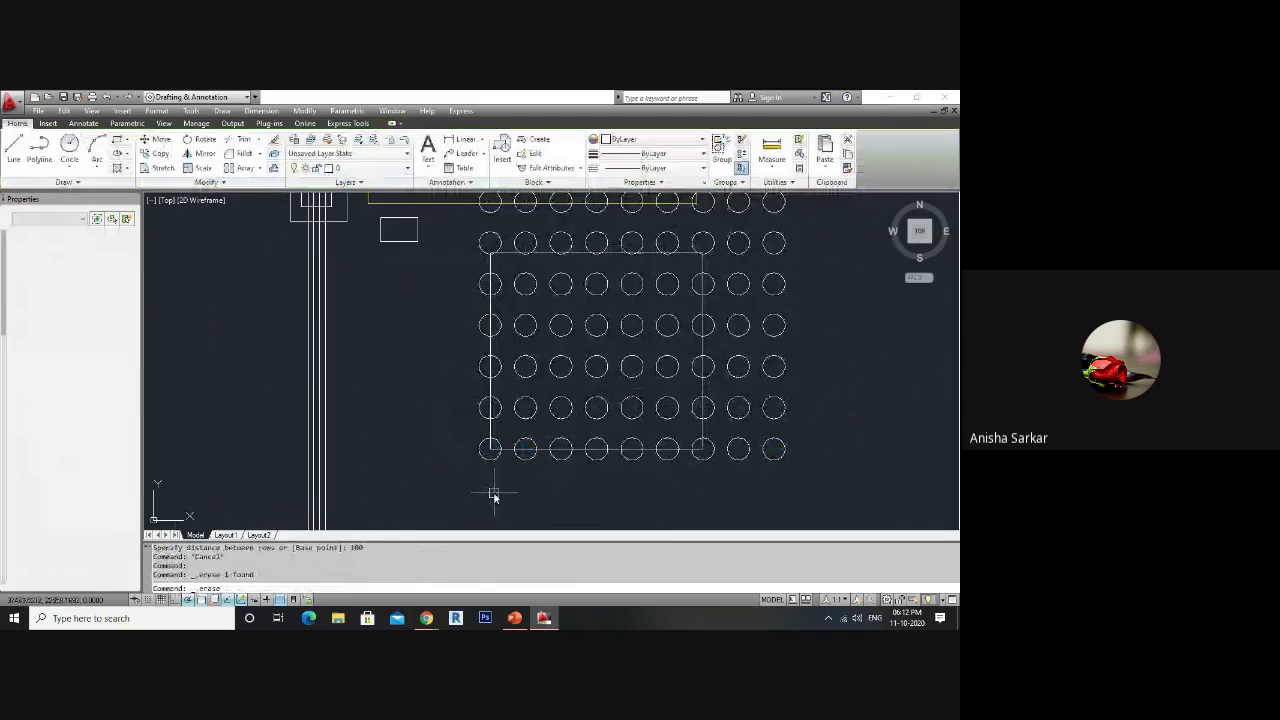
pyautogui.write('dli')
pyautogui.press('Return')
pyautogui.scroll(2, 490, 470)
pyautogui.click(490, 449)
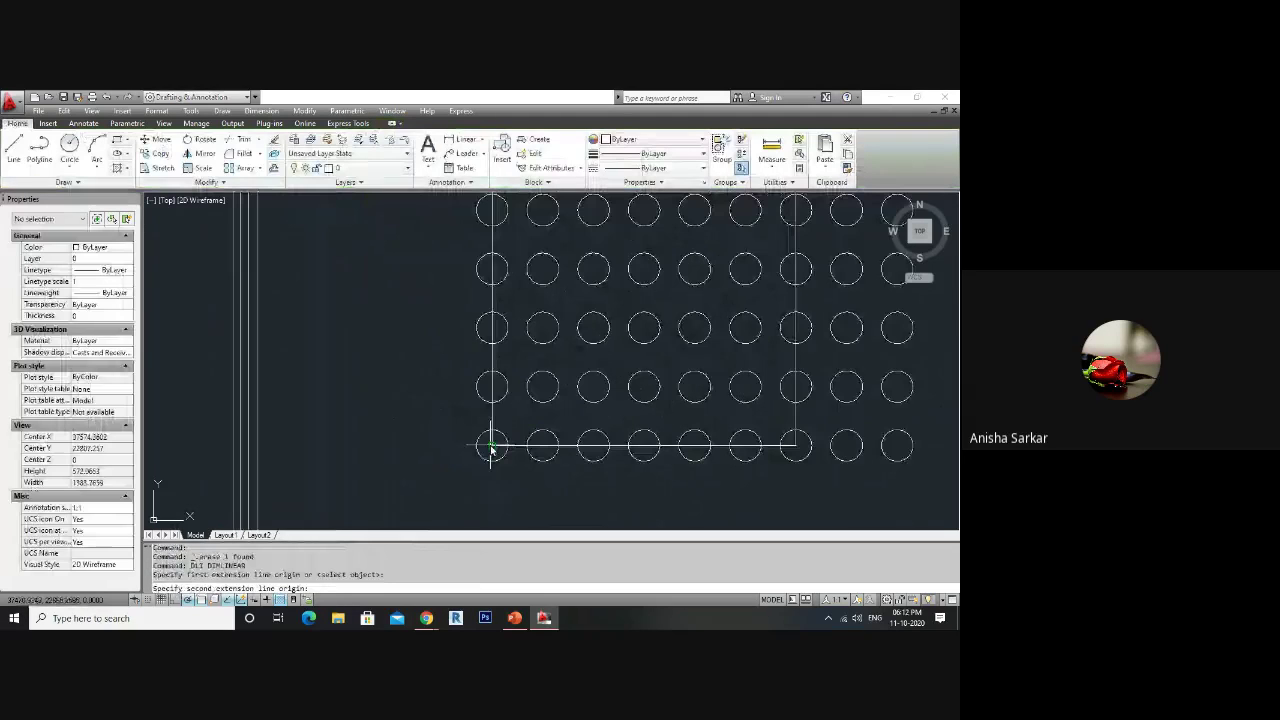
pyautogui.click(491, 386)
pyautogui.click(439, 410)
pyautogui.scroll(-2, 483, 490)
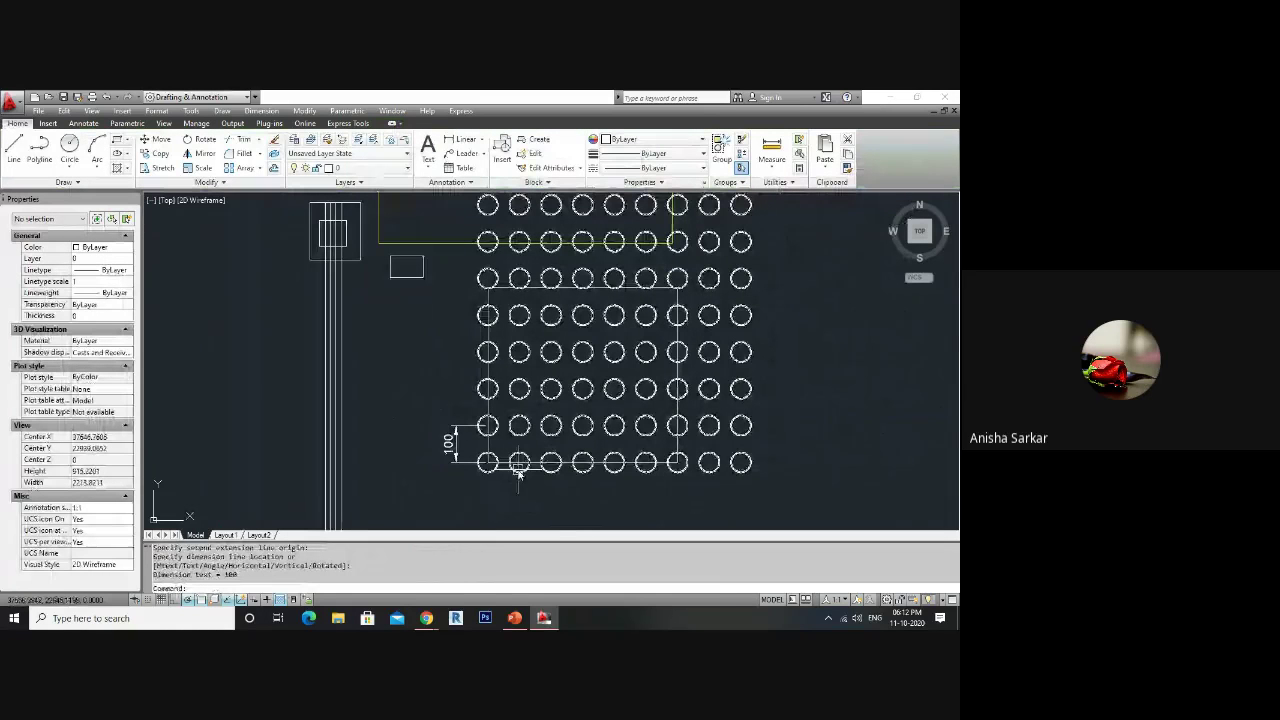
pyautogui.click(519, 466)
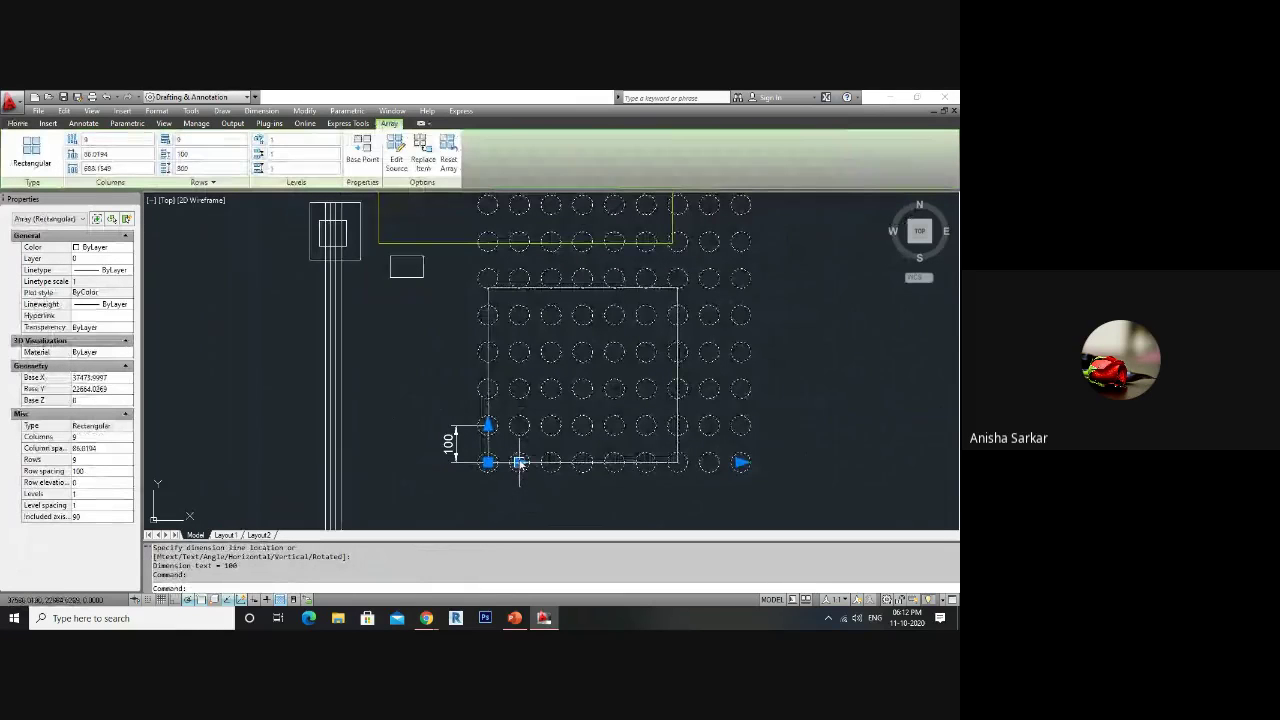
pyautogui.click(519, 462)
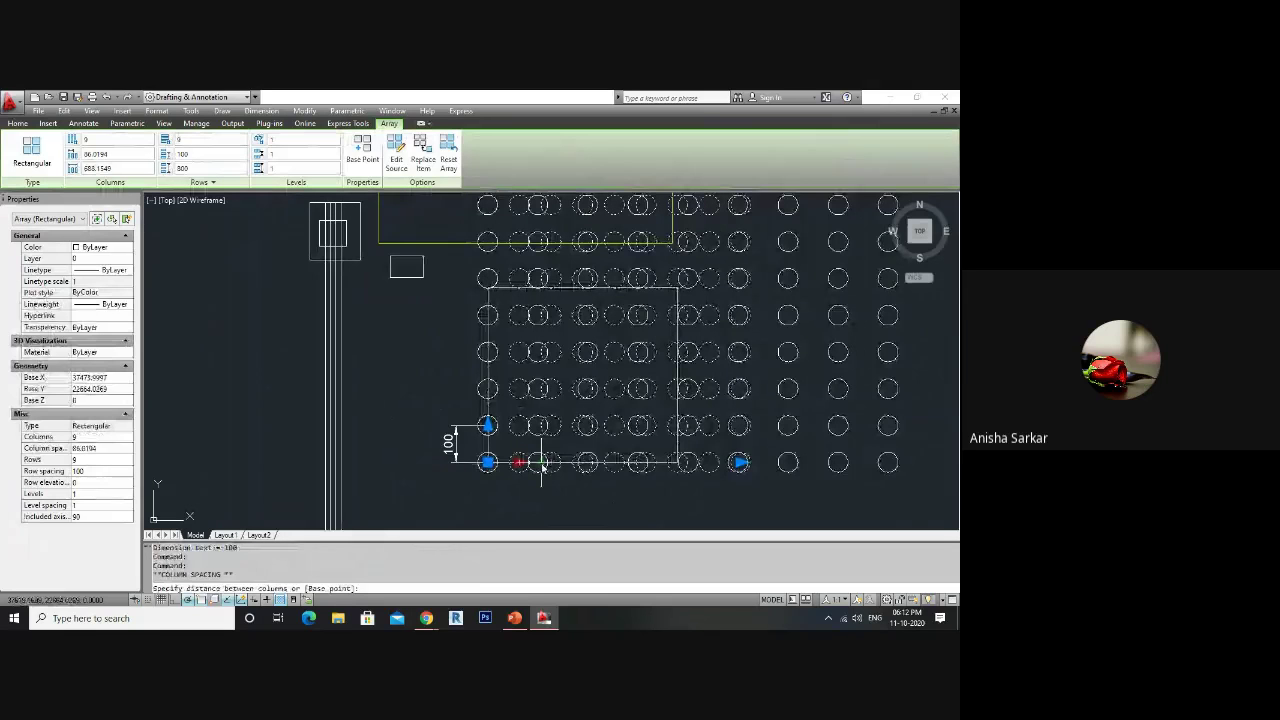
pyautogui.scroll(-2, 573, 470)
pyautogui.press('Escape')
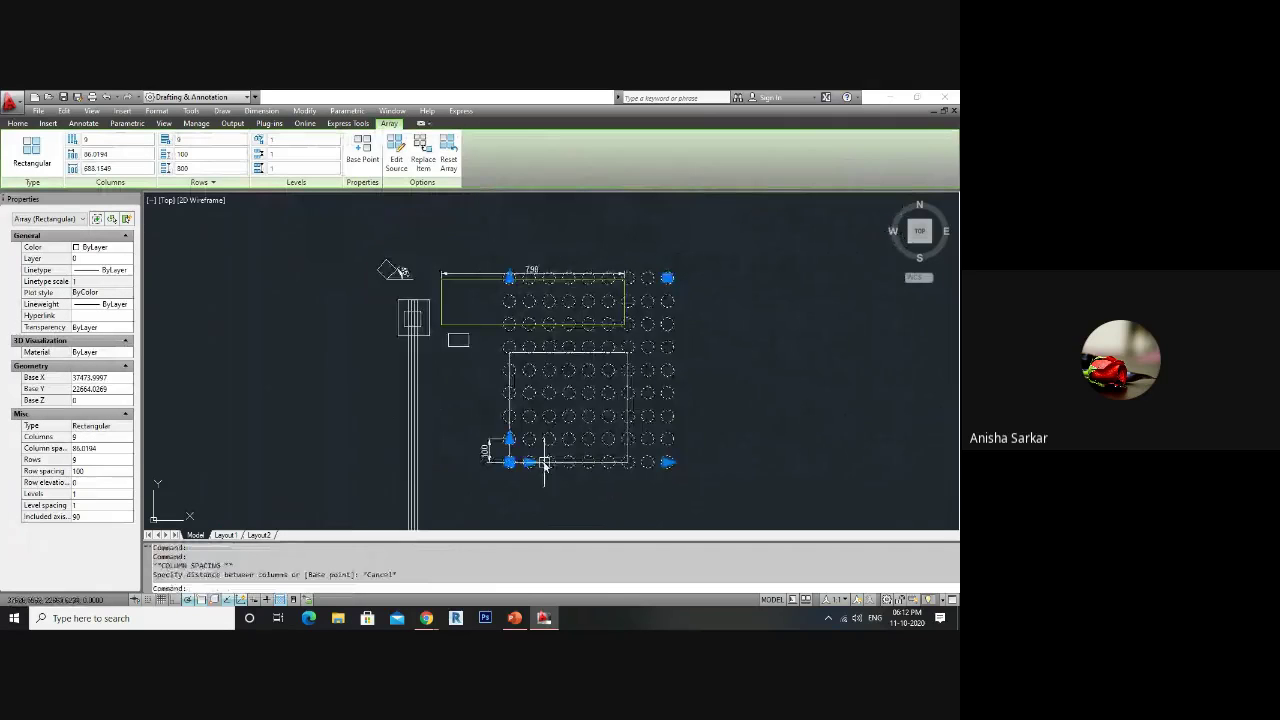
pyautogui.press('Escape')
# - Extend the rectangular circle array to 24 columns and 17 rows from its far corner
pyautogui.click(666, 276)
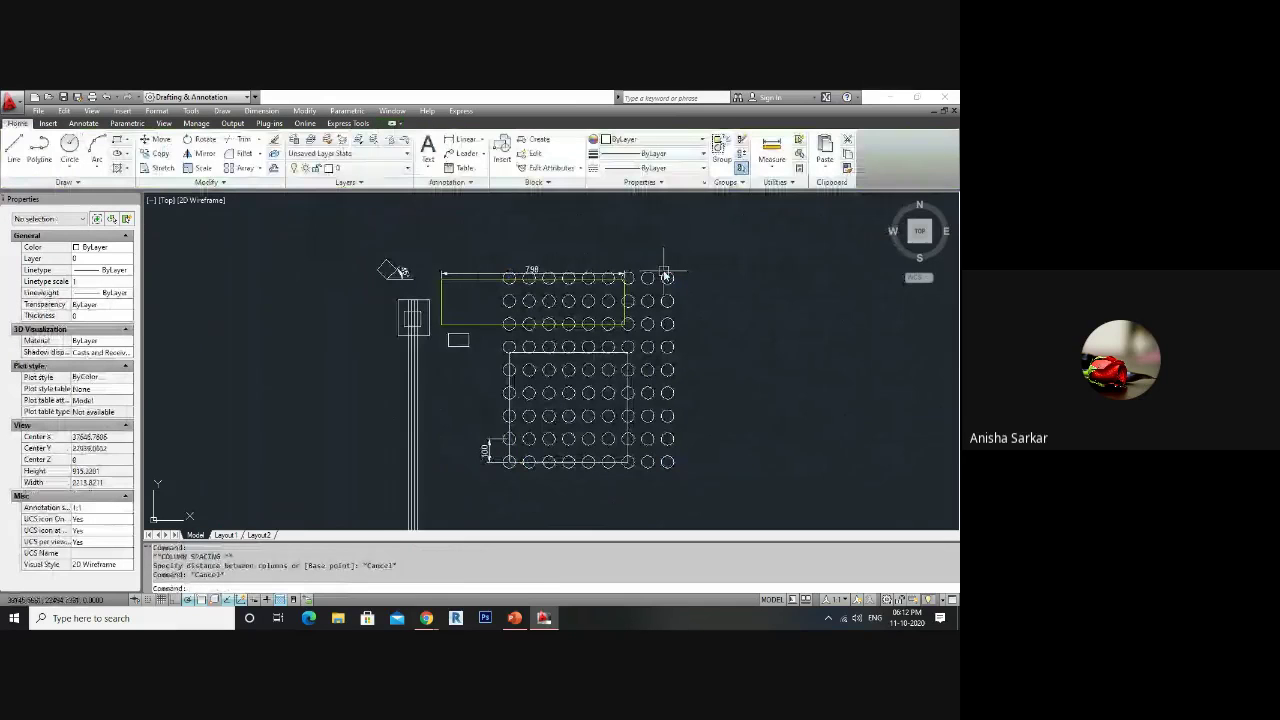
pyautogui.scroll(2, 666, 276)
pyautogui.click(667, 277)
pyautogui.scroll(-3, 570, 449)
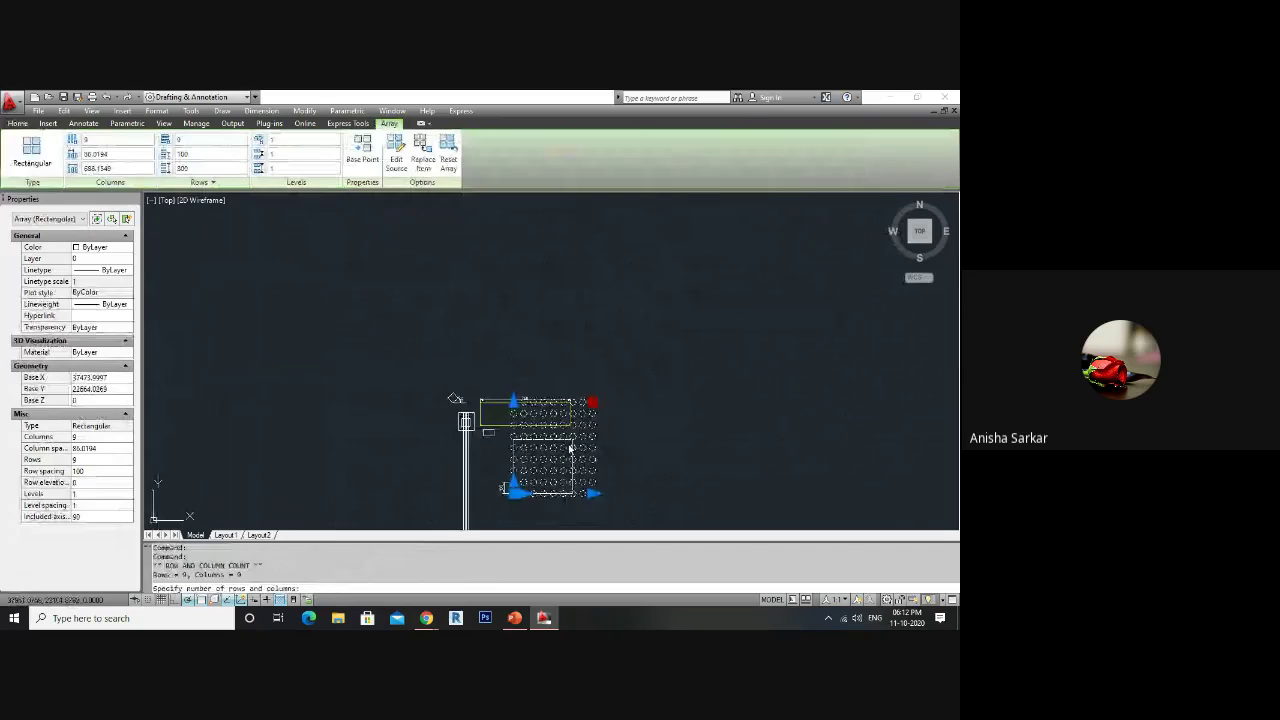
pyautogui.scroll(-1, 570, 449)
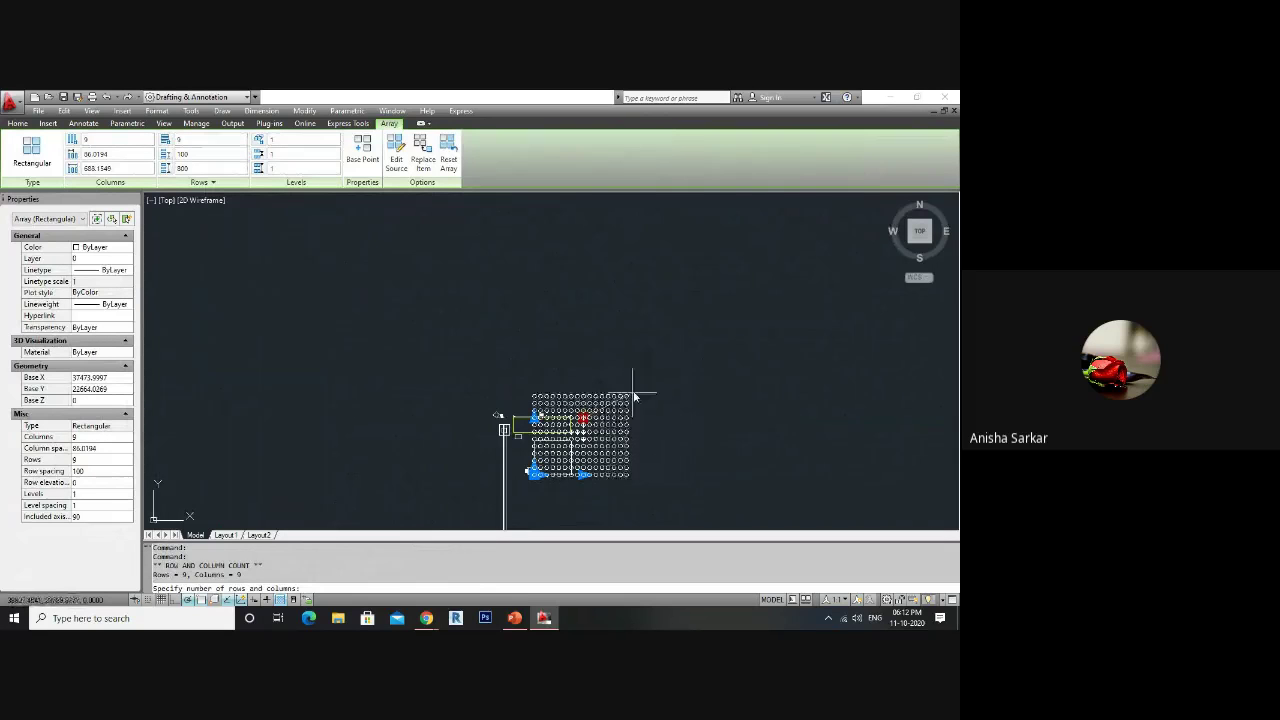
pyautogui.click(679, 361)
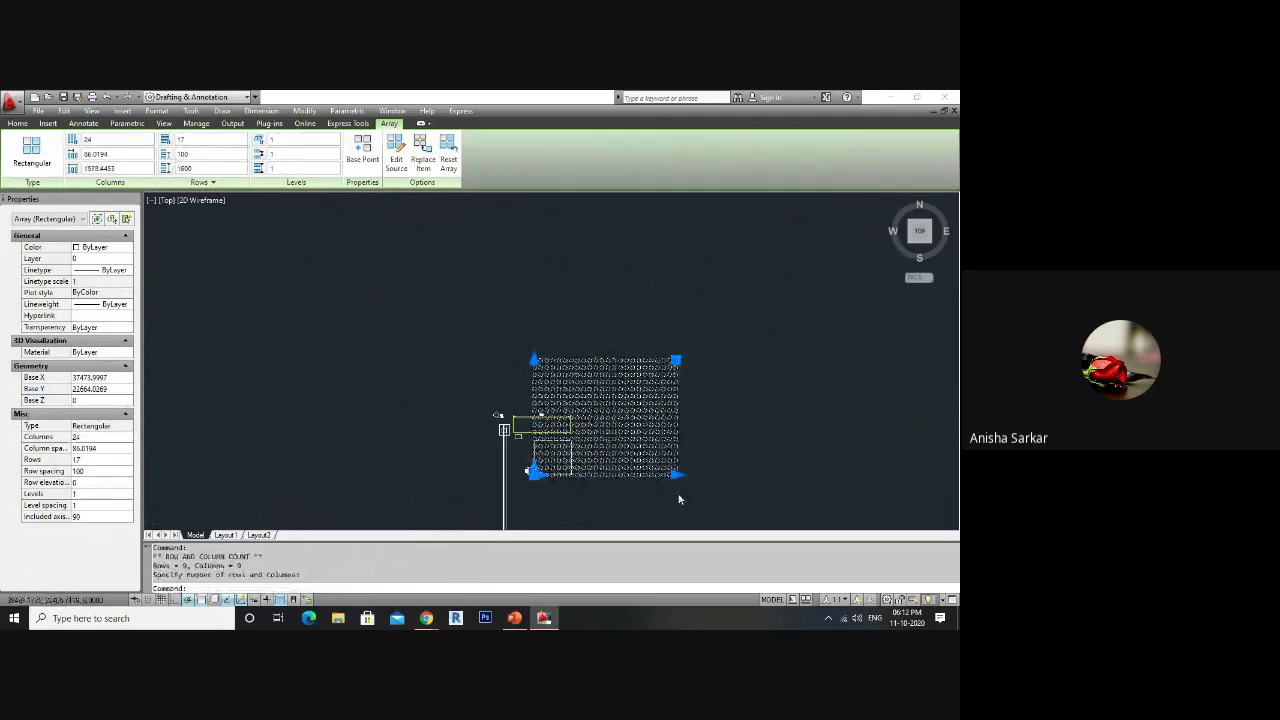
pyautogui.scroll(3, 679, 499)
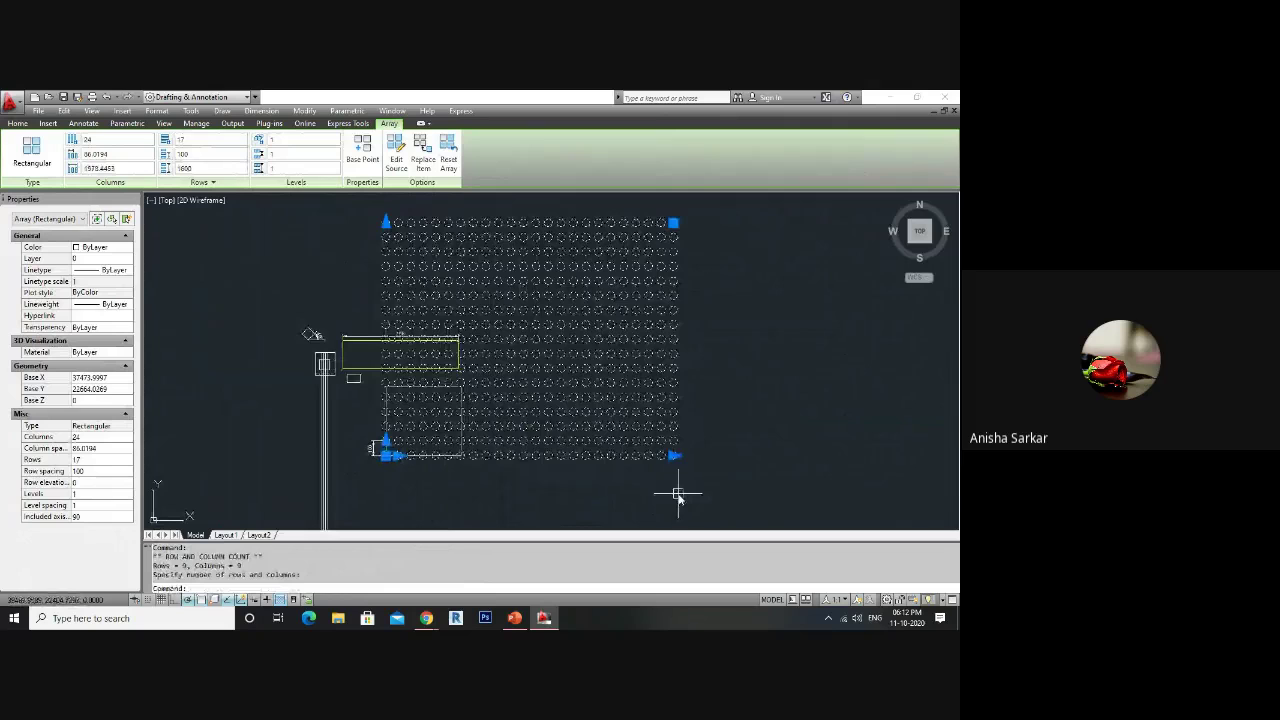
pyautogui.press('Escape')
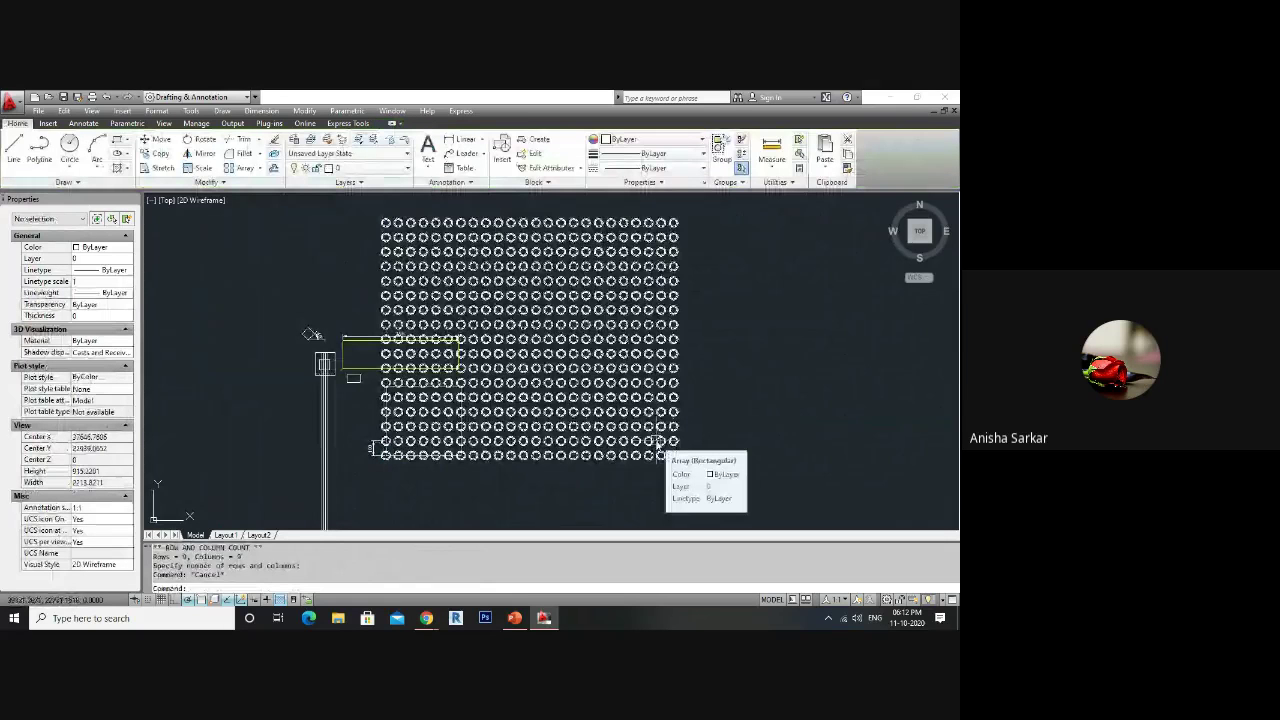
# - Open the circle array's source objects for editing, picking one of its circles as the item
pyautogui.scroll(3, 380, 460)
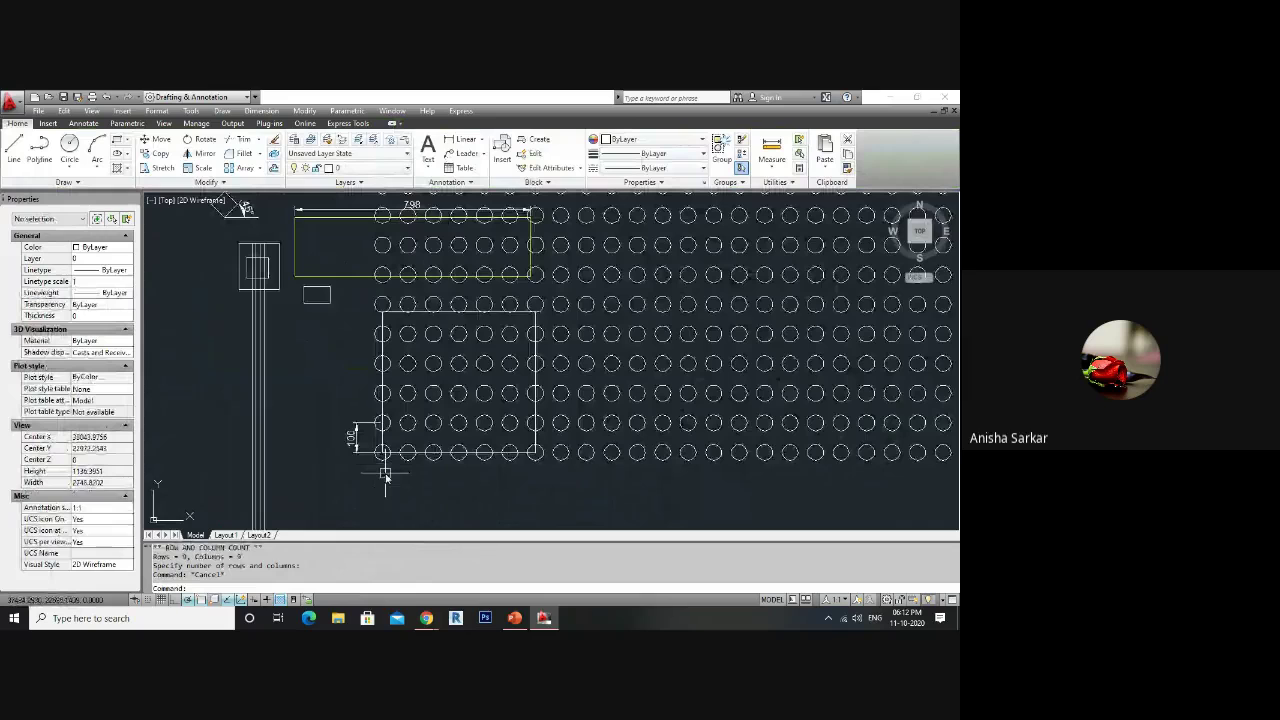
pyautogui.scroll(-2, 386, 478)
pyautogui.scroll(2, 387, 479)
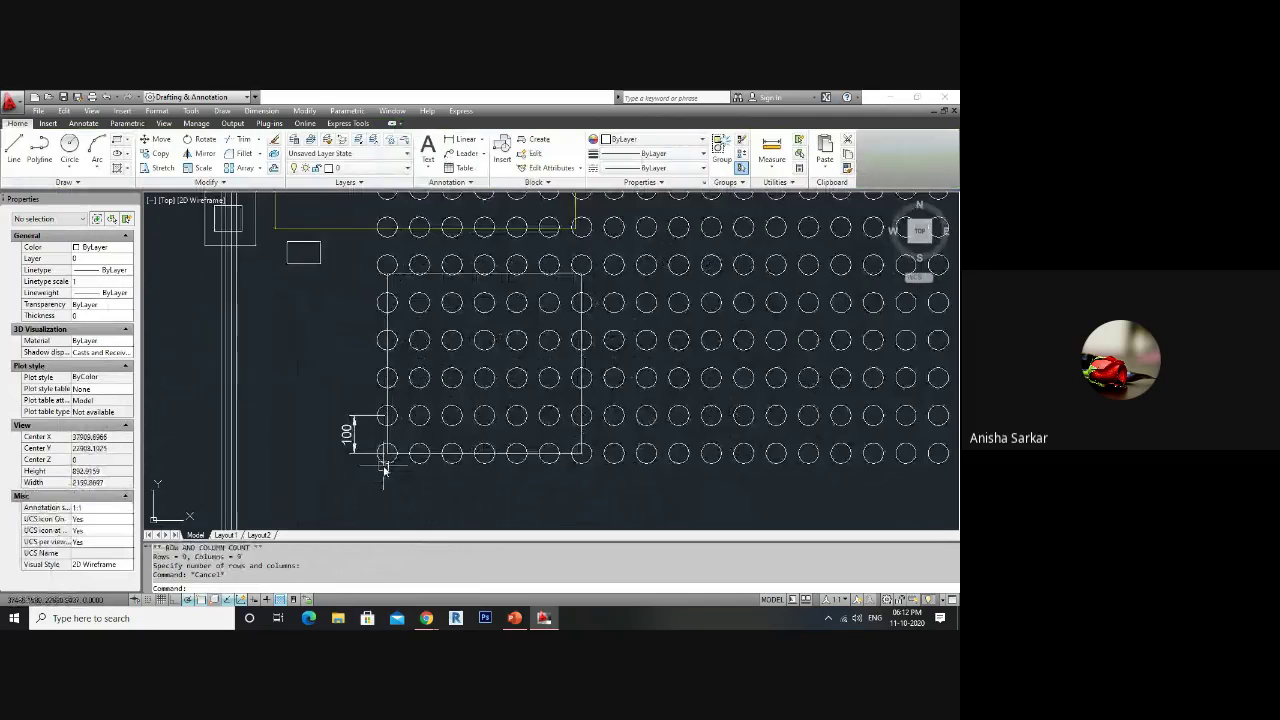
pyautogui.scroll(-2, 385, 470)
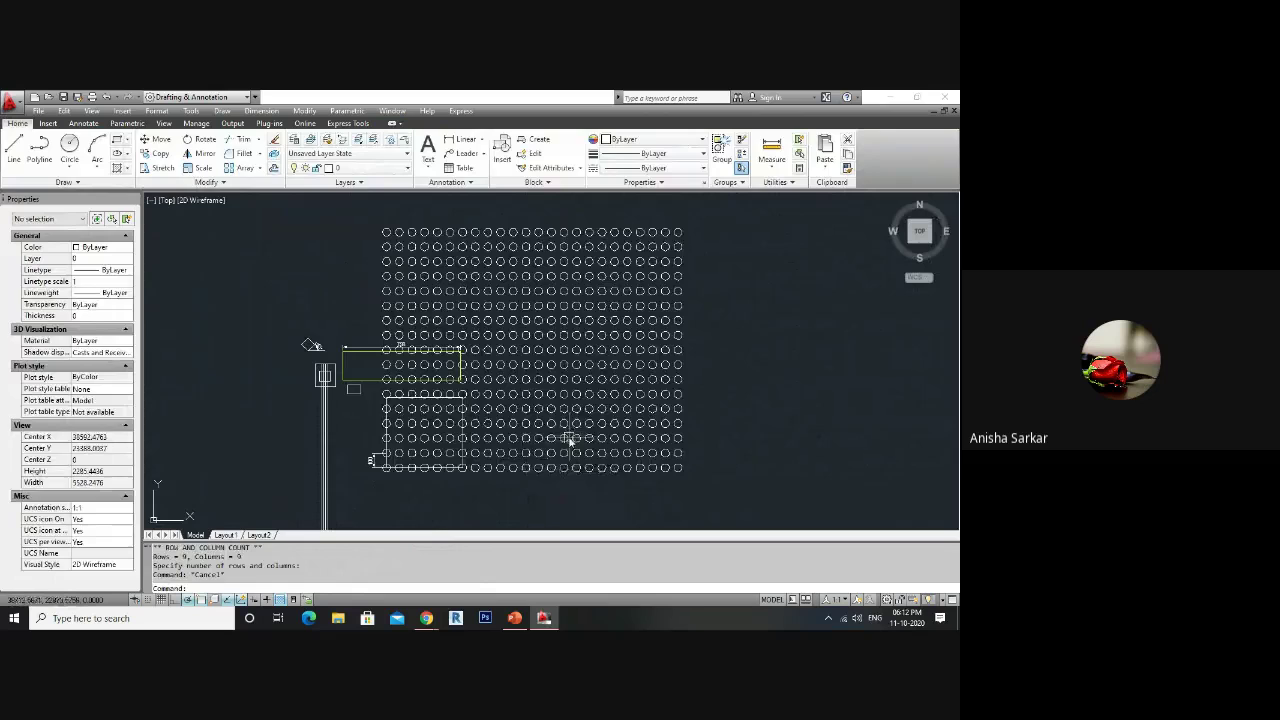
pyautogui.click(569, 441)
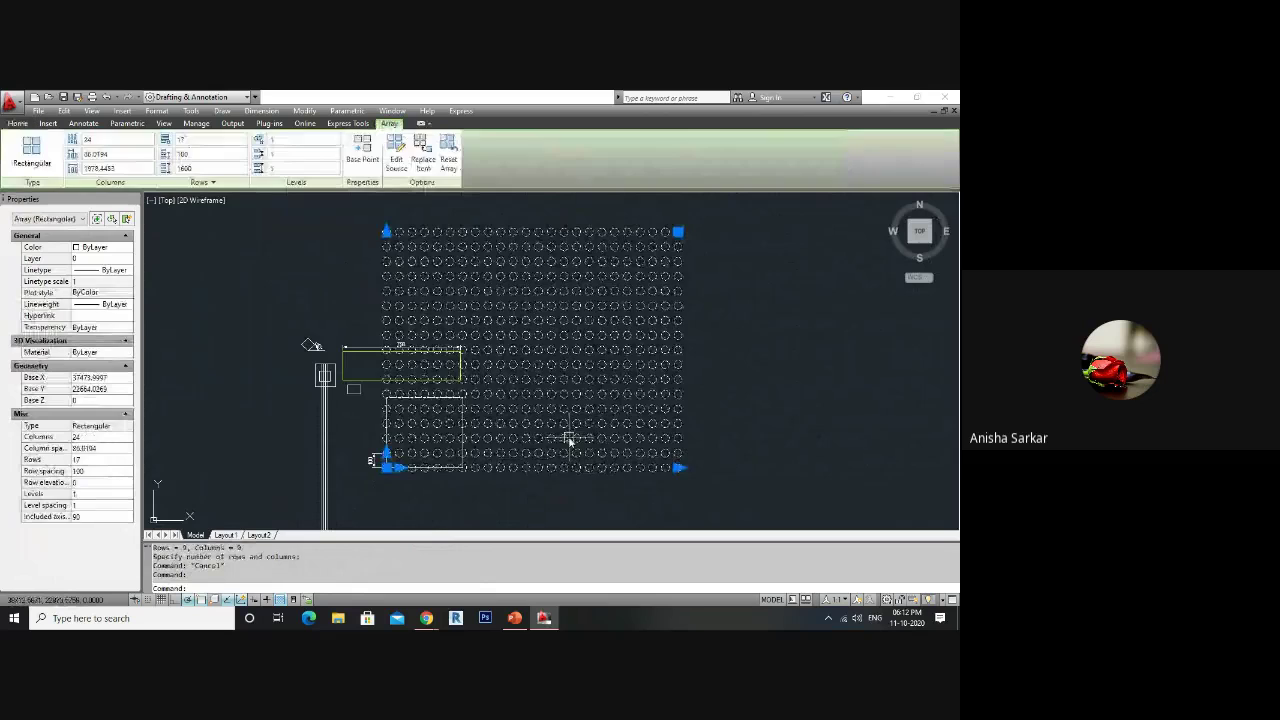
pyautogui.click(396, 160)
pyautogui.press('Escape')
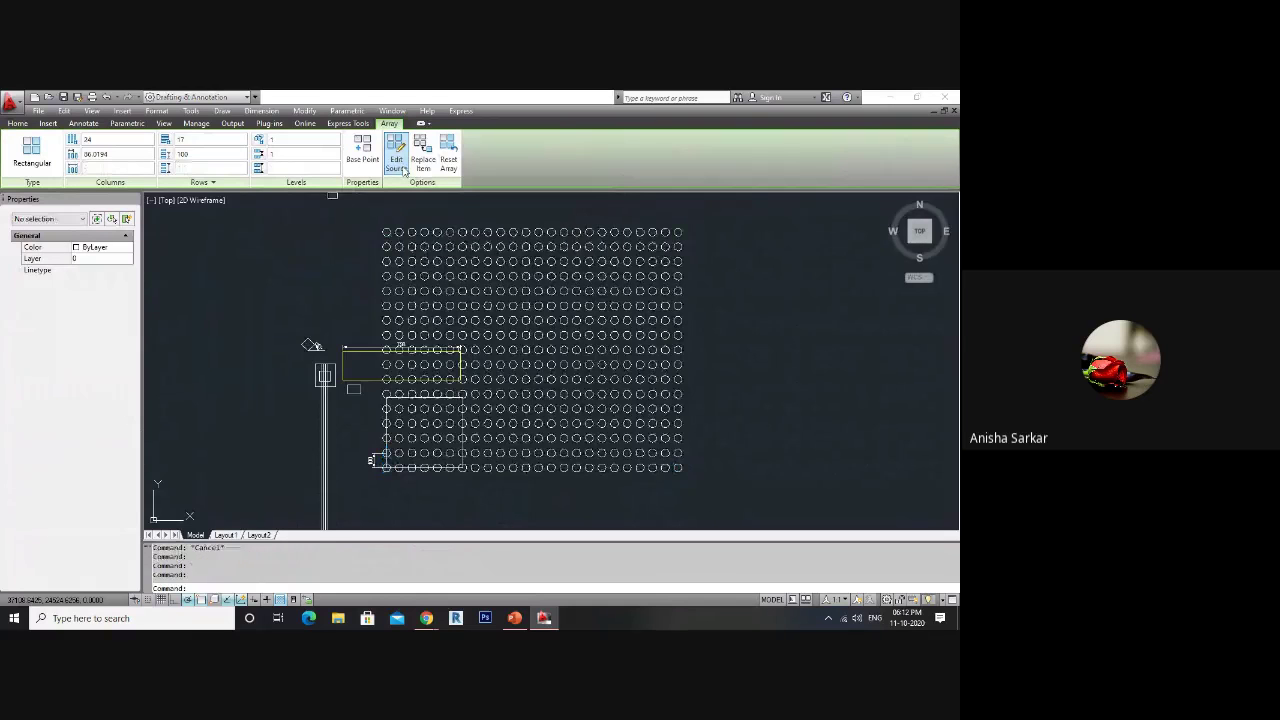
pyautogui.click(402, 168)
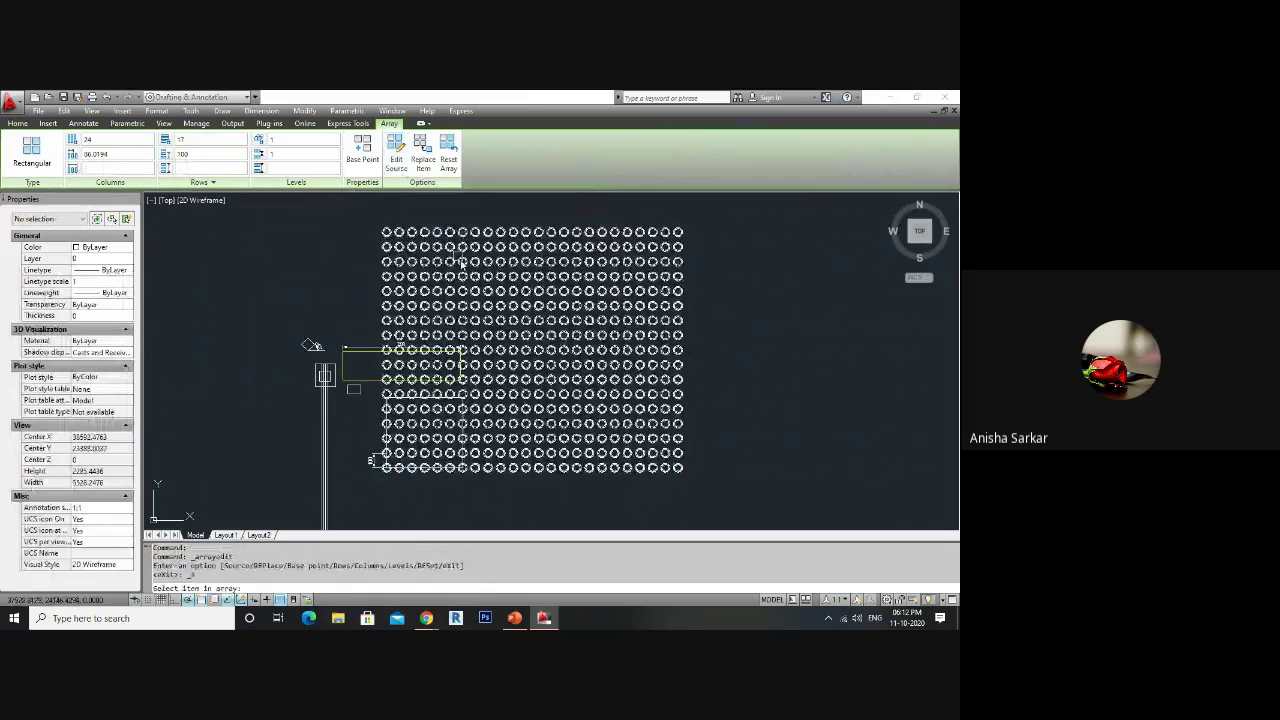
pyautogui.click(402, 347)
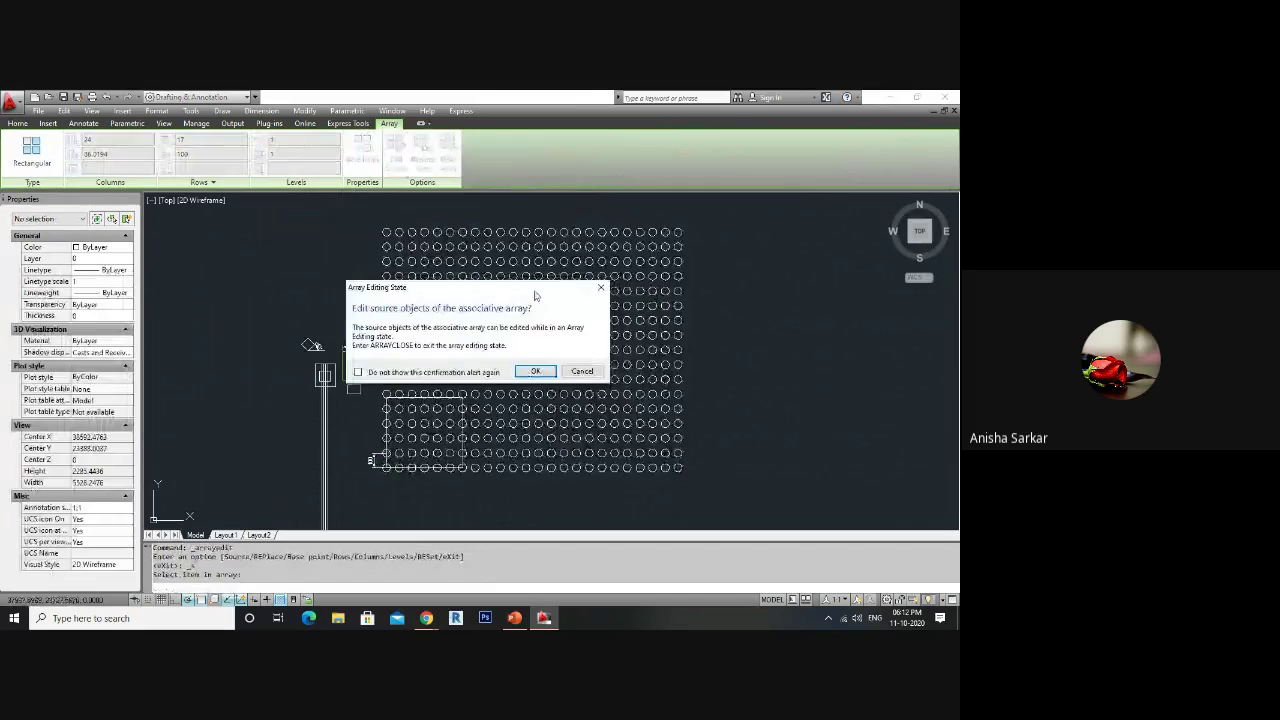
pyautogui.click(533, 372)
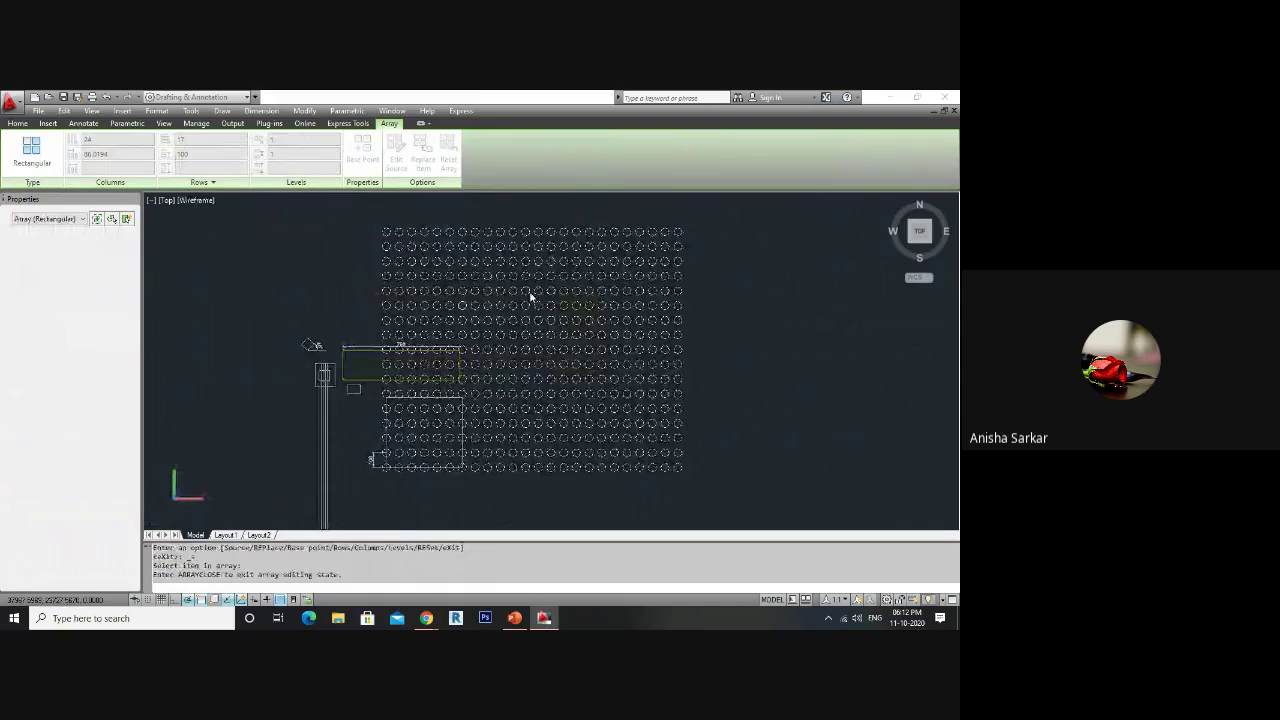
# - Draw a larger circle concentric with the array's lower-left circle while editing the source
pyautogui.scroll(9, 373, 479)
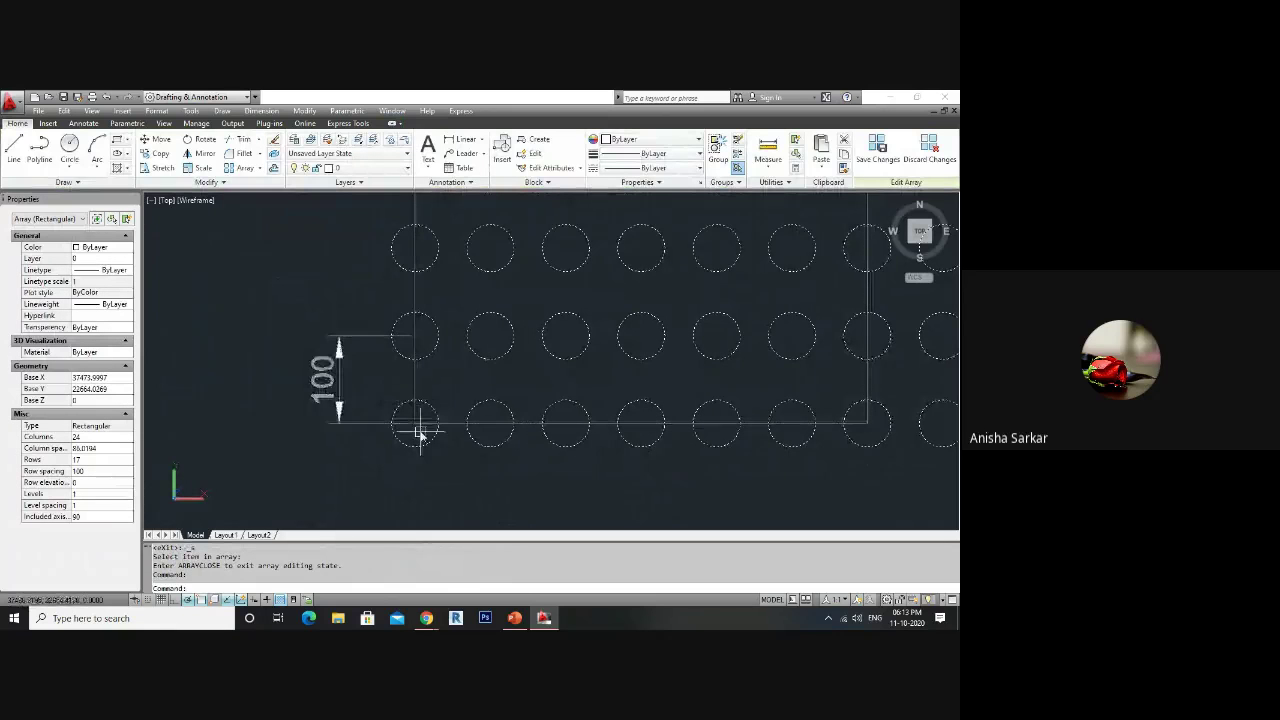
pyautogui.press('Escape')
pyautogui.write('c')
pyautogui.press('Return')
pyautogui.click(418, 428)
pyautogui.click(428, 466)
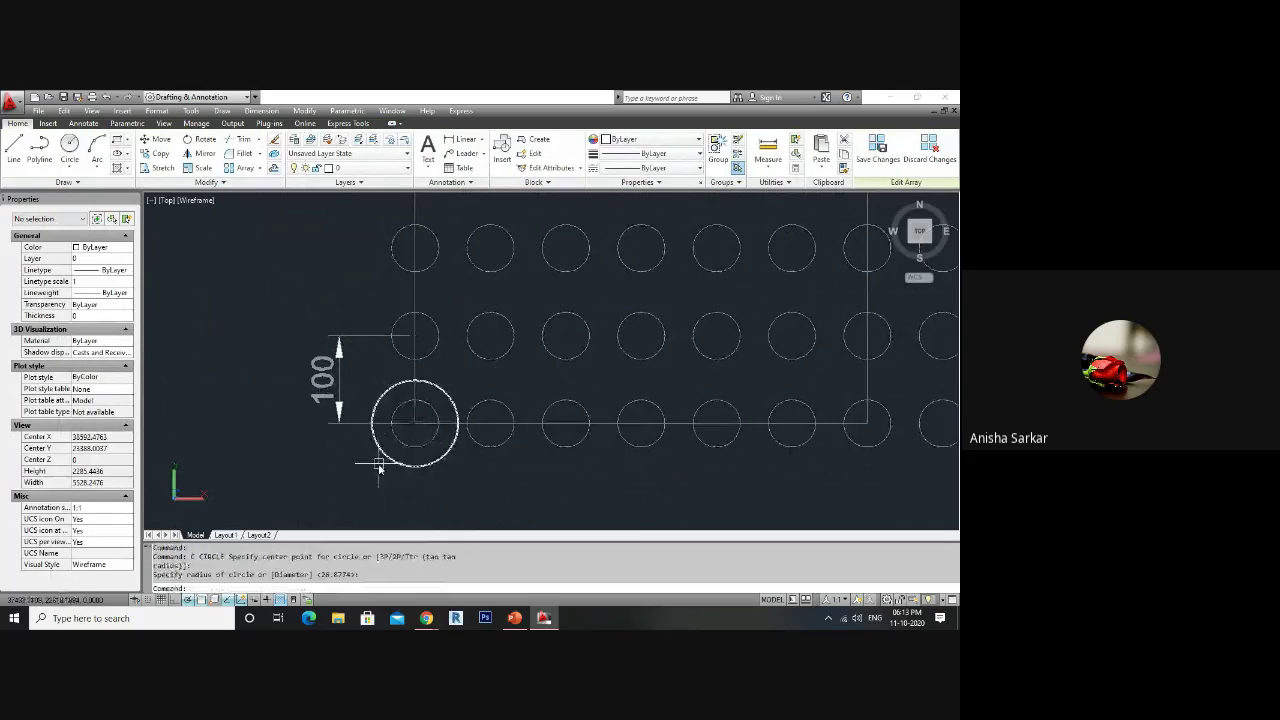
# - Examine how the added circle repeats in relation to the original circle array
pyautogui.scroll(-5, 379, 467)
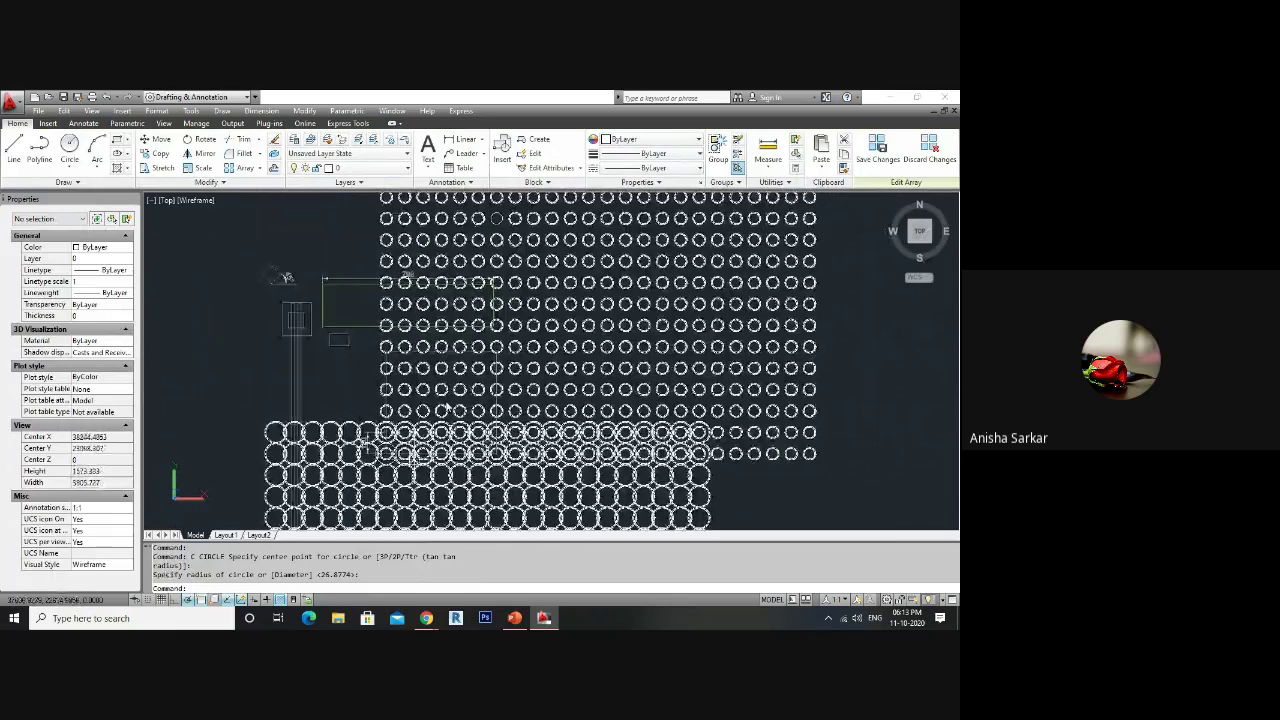
pyautogui.scroll(-1, 441, 430)
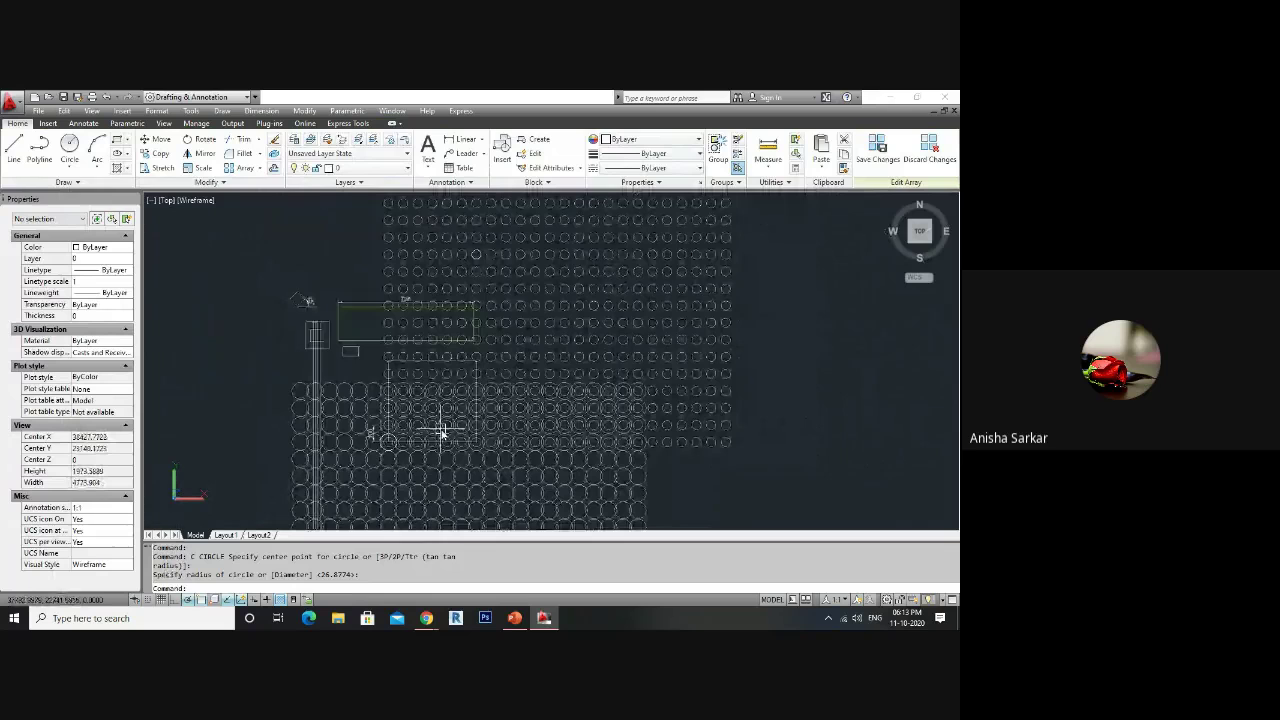
pyautogui.scroll(2, 441, 430)
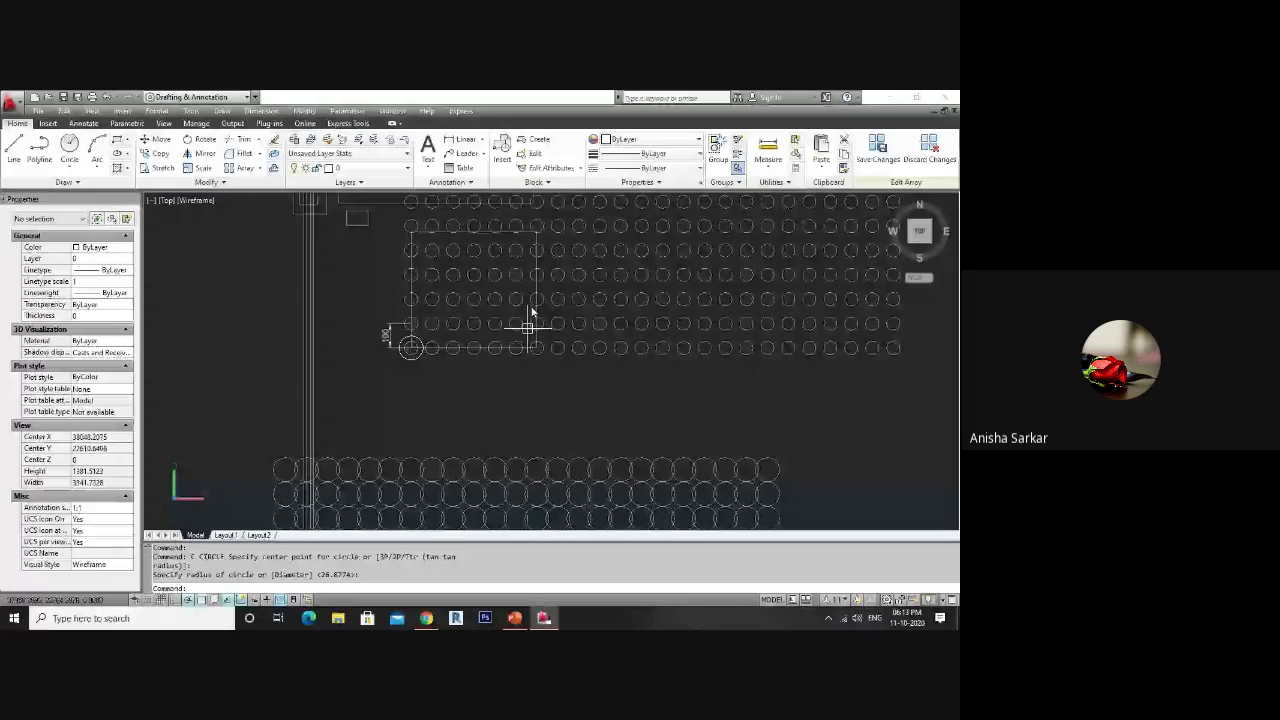
pyautogui.press('Escape')
pyautogui.press('Escape')
pyautogui.scroll(-4, 531, 313)
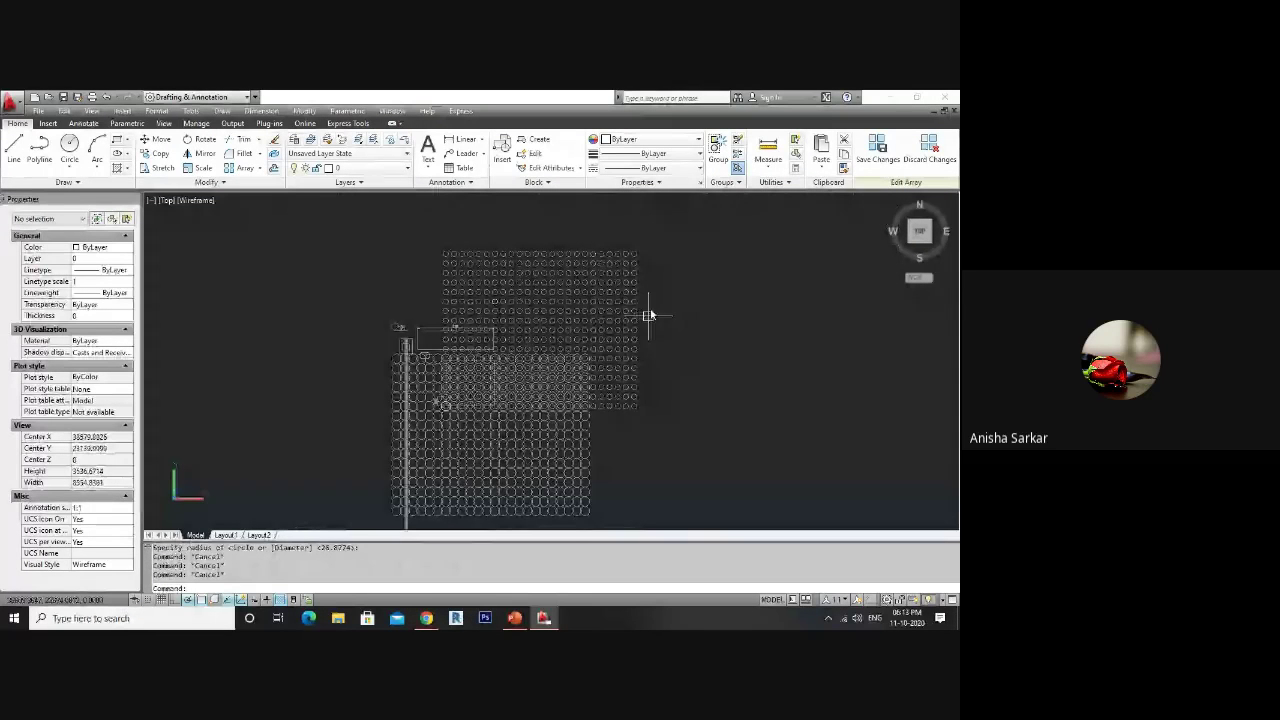
pyautogui.scroll(-4, 381, 440)
pyautogui.click(380, 443)
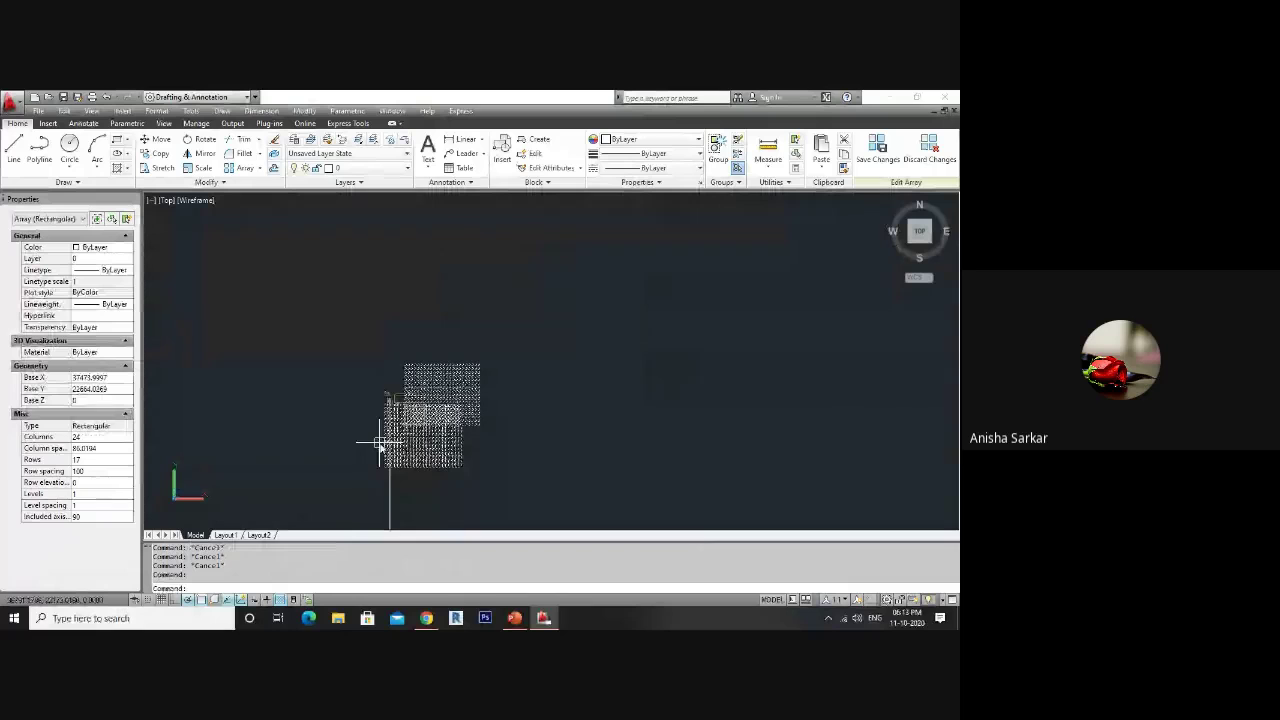
pyautogui.press('Escape')
pyautogui.scroll(8, 380, 443)
pyautogui.scroll(-4, 380, 443)
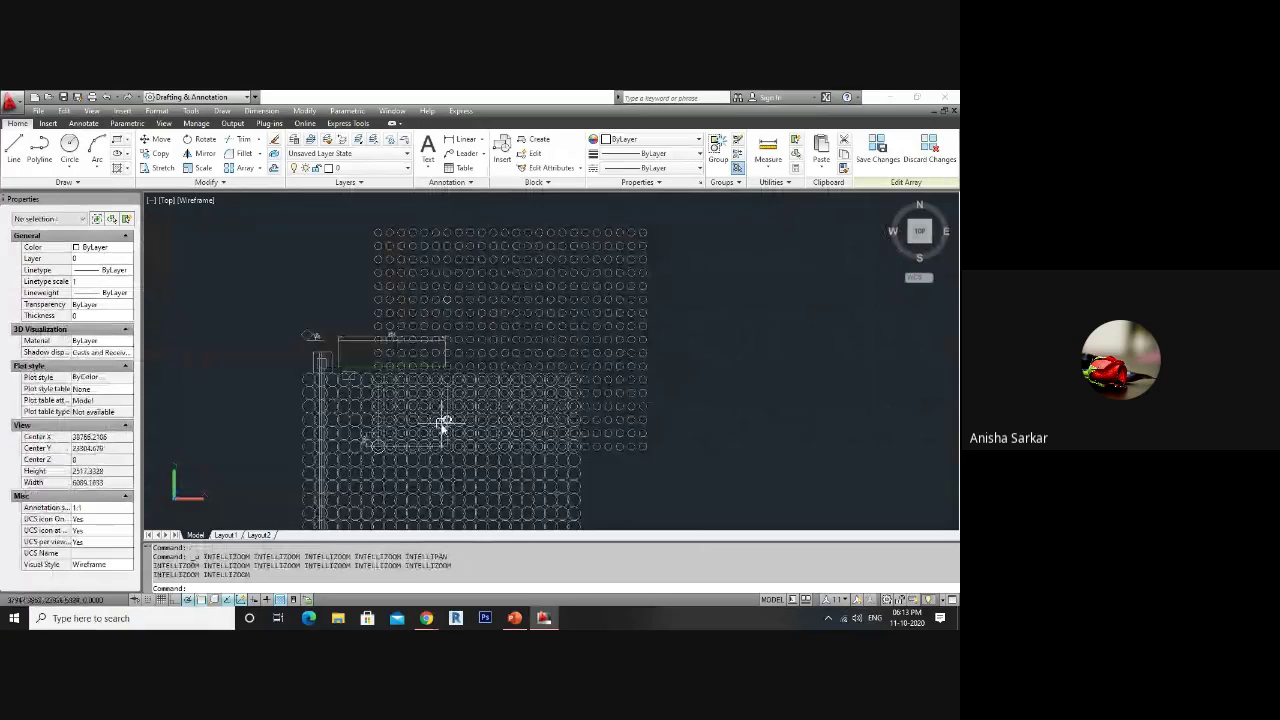
pyautogui.scroll(4, 380, 443)
# - Undo the added larger circle and the array's source editing session
pyautogui.hotkey('ctrl', 'z')
pyautogui.hotkey('ctrl', 'z')
pyautogui.hotkey('ctrl', 'z')
pyautogui.hotkey('ctrl', 'z')
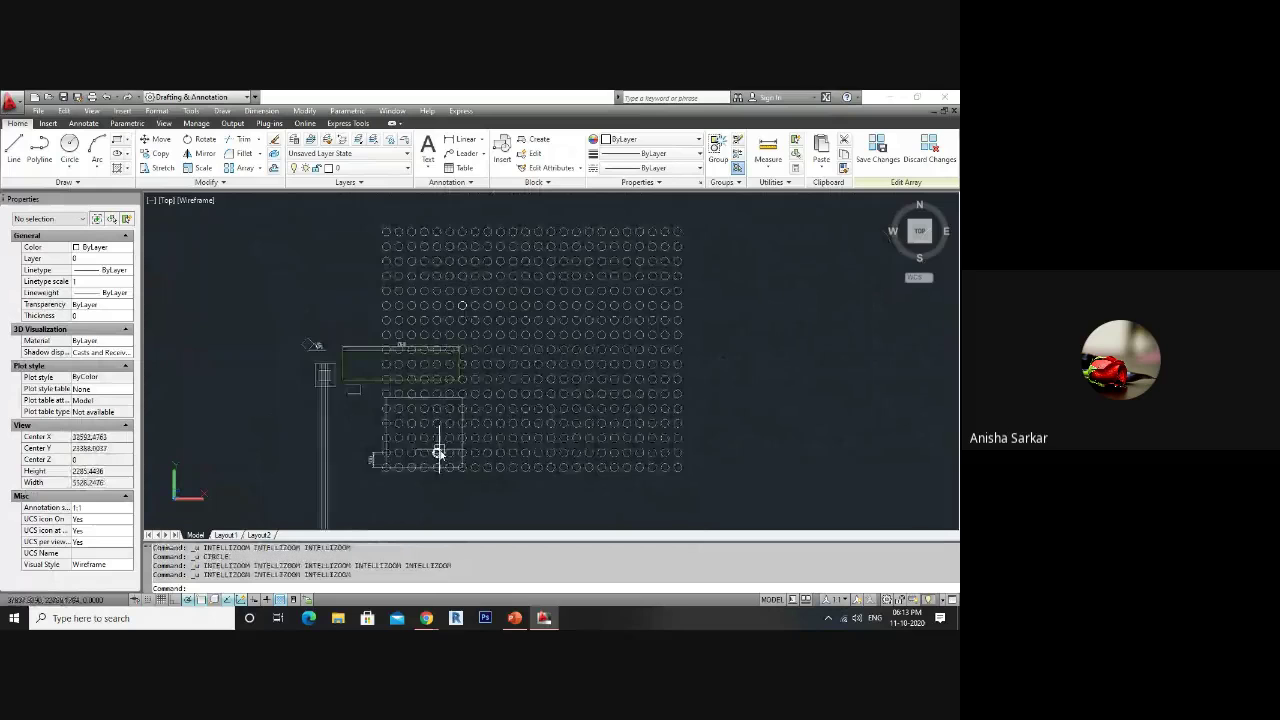
pyautogui.hotkey('ctrl', 'z')
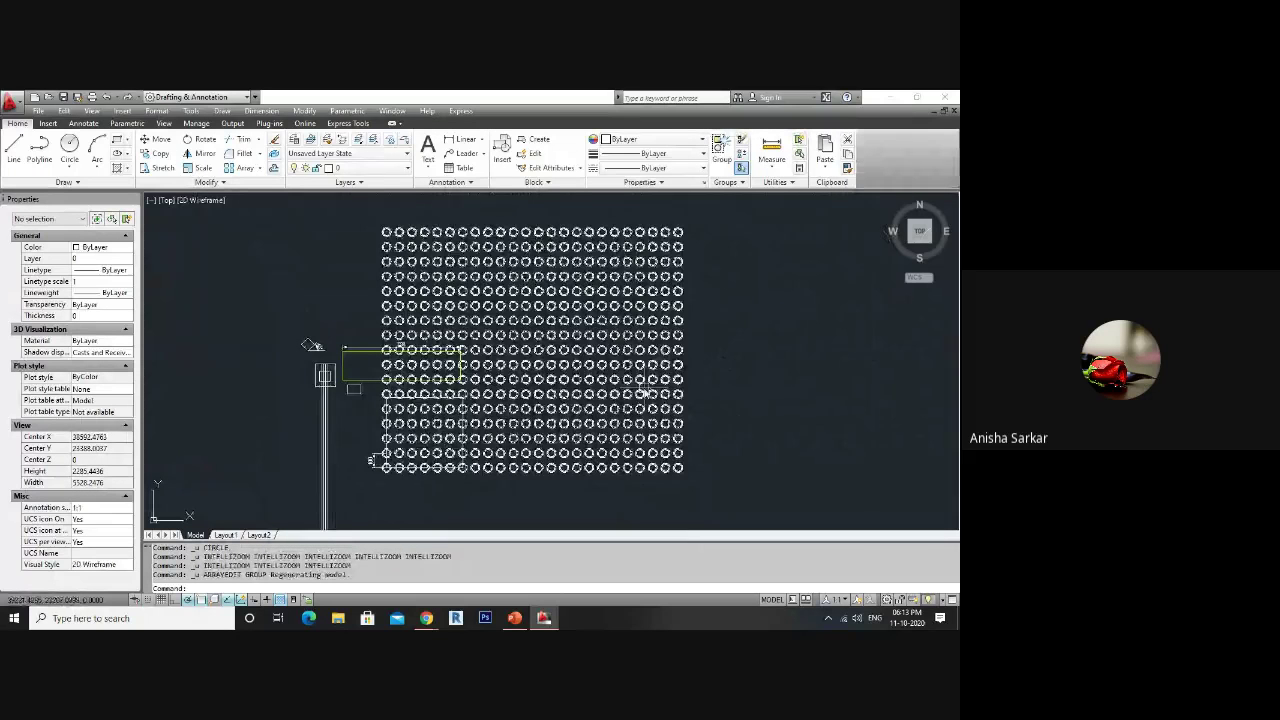
# - Copy the whole circle array to the empty area on the right of the original
pyautogui.scroll(-5, 643, 393)
pyautogui.click(360, 420)
pyautogui.write('co')
pyautogui.press('Return')
pyautogui.click(365, 456)
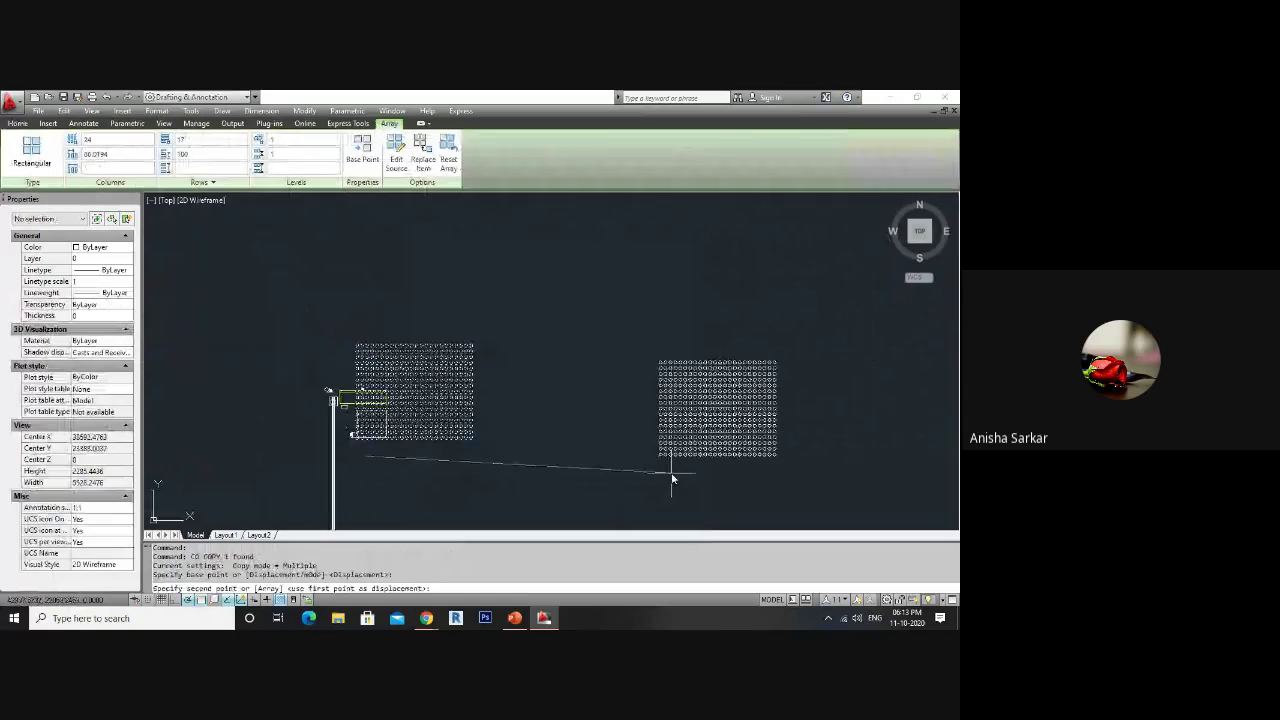
pyautogui.click(623, 456)
pyautogui.press('Escape')
# - Open the copied array's source objects for editing, picking one of its inner circles as the item
pyautogui.scroll(5, 740, 433)
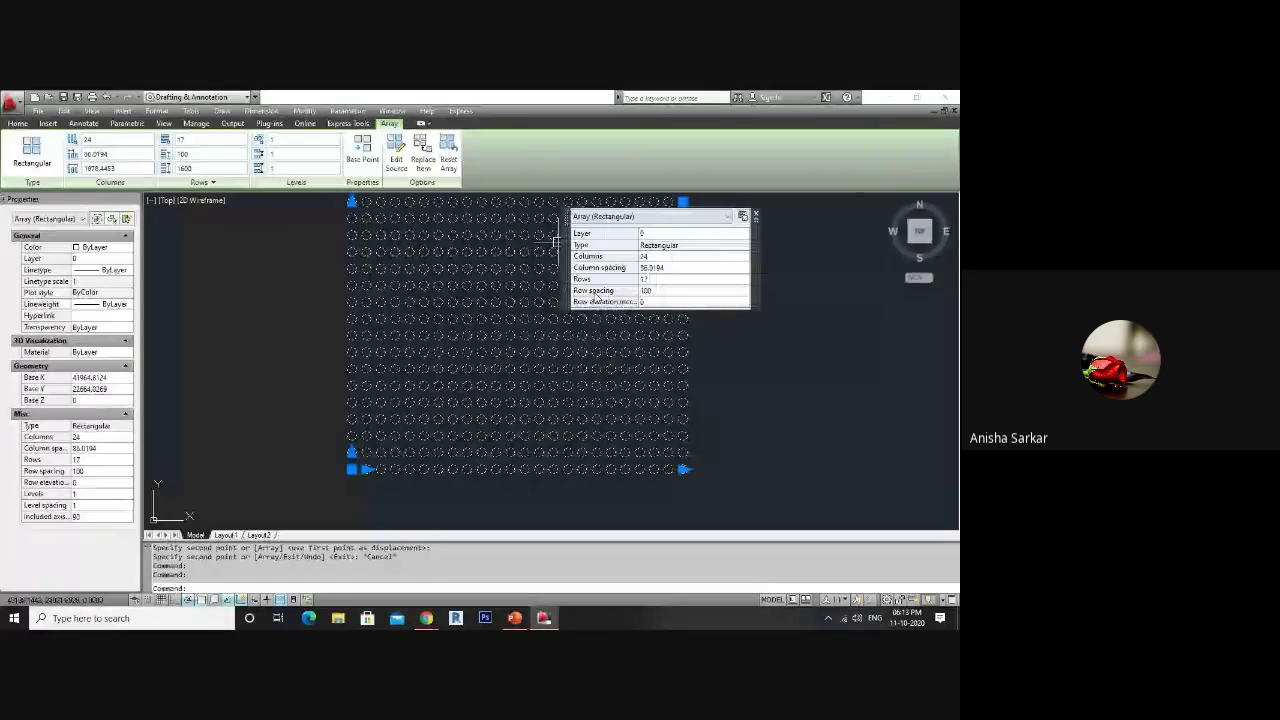
pyautogui.press('Escape')
pyautogui.click(514, 300)
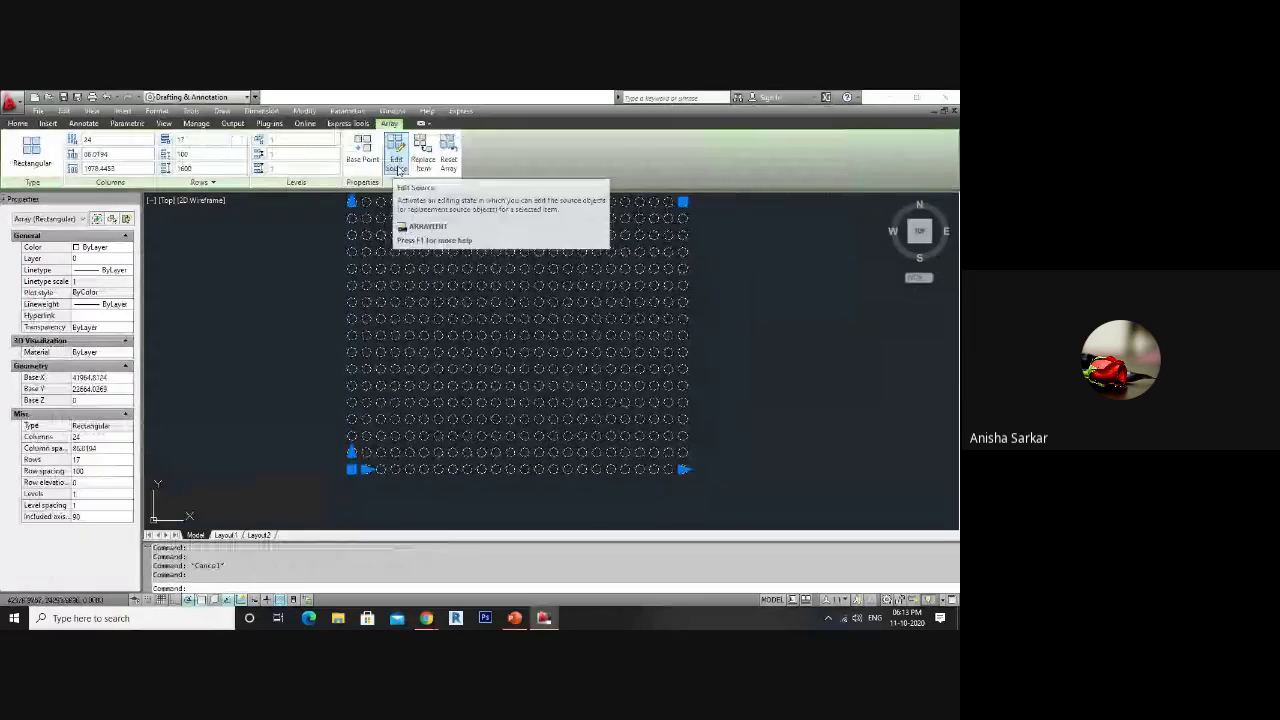
pyautogui.click(397, 162)
pyautogui.click(451, 402)
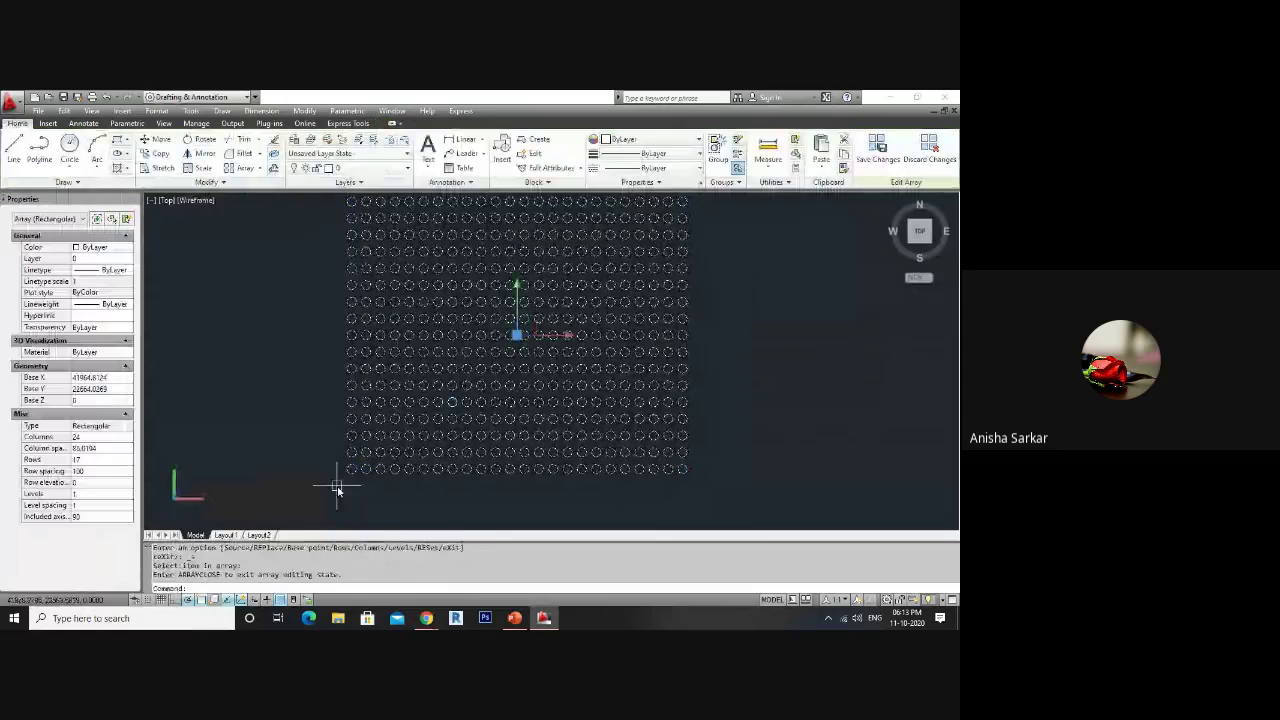
# - Draw a larger circle centred on the copied array's lower-left circle
pyautogui.write('c')
pyautogui.press('Return')
pyautogui.scroll(3, 337, 488)
pyautogui.click(366, 451)
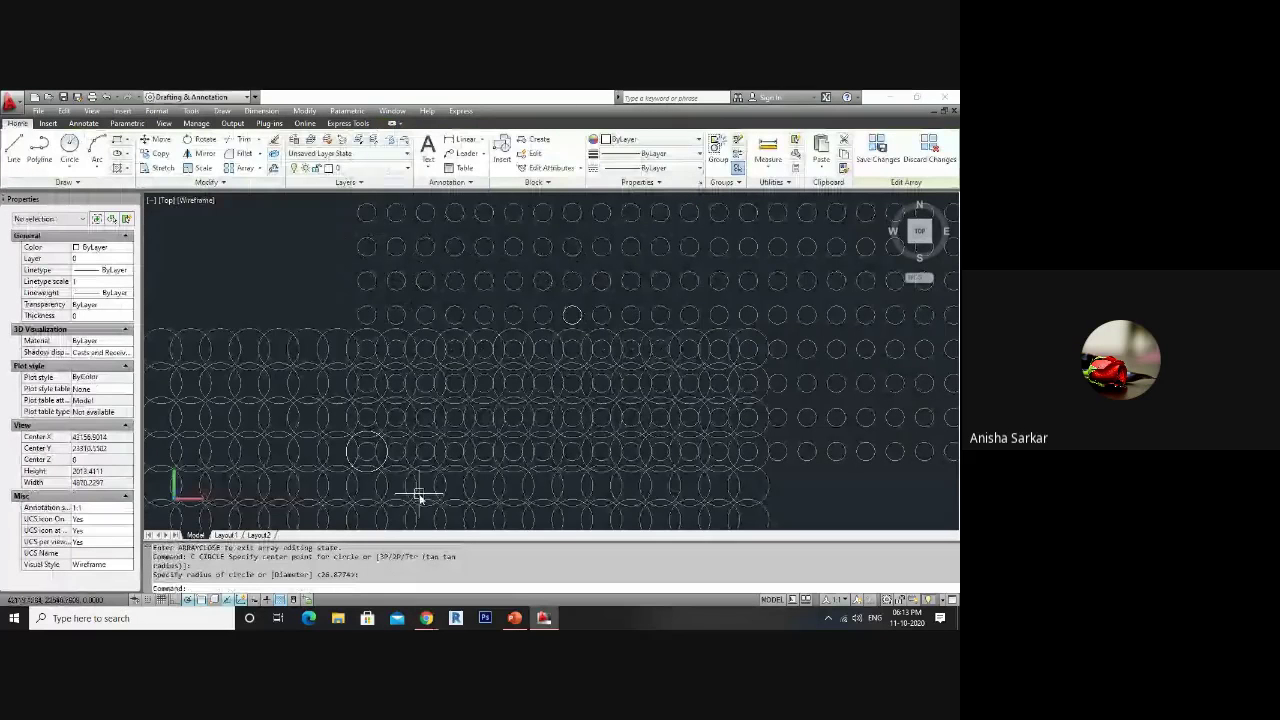
# - Save the source changes, adding the larger circle to every item of the copied array
pyautogui.scroll(-2, 419, 496)
pyautogui.scroll(-3, 416, 441)
pyautogui.click(416, 441)
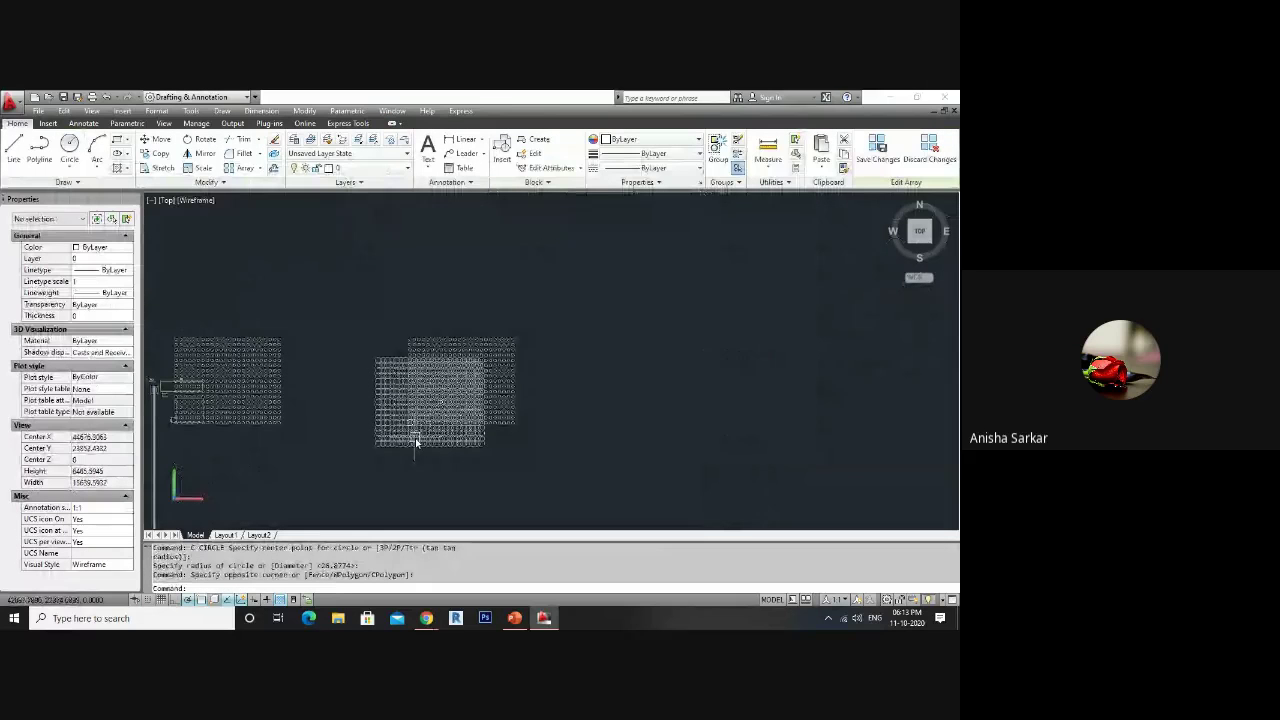
pyautogui.press('Escape')
pyautogui.scroll(4, 416, 441)
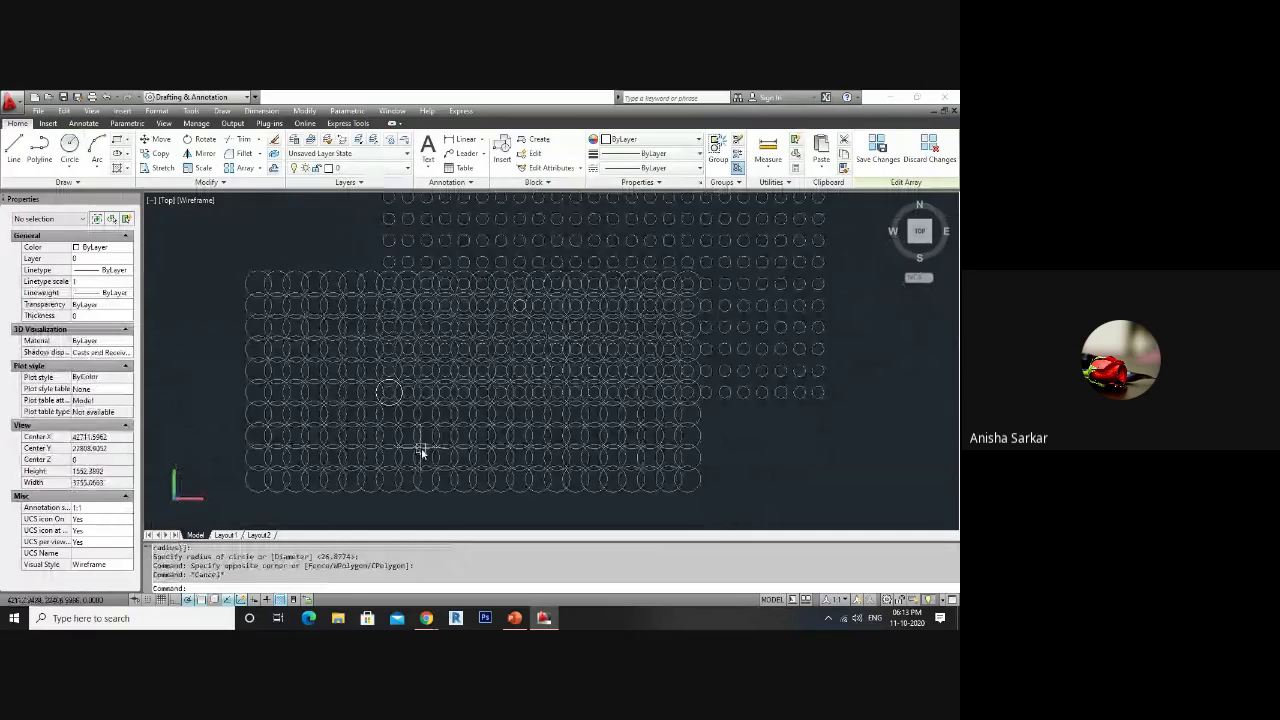
pyautogui.click(864, 158)
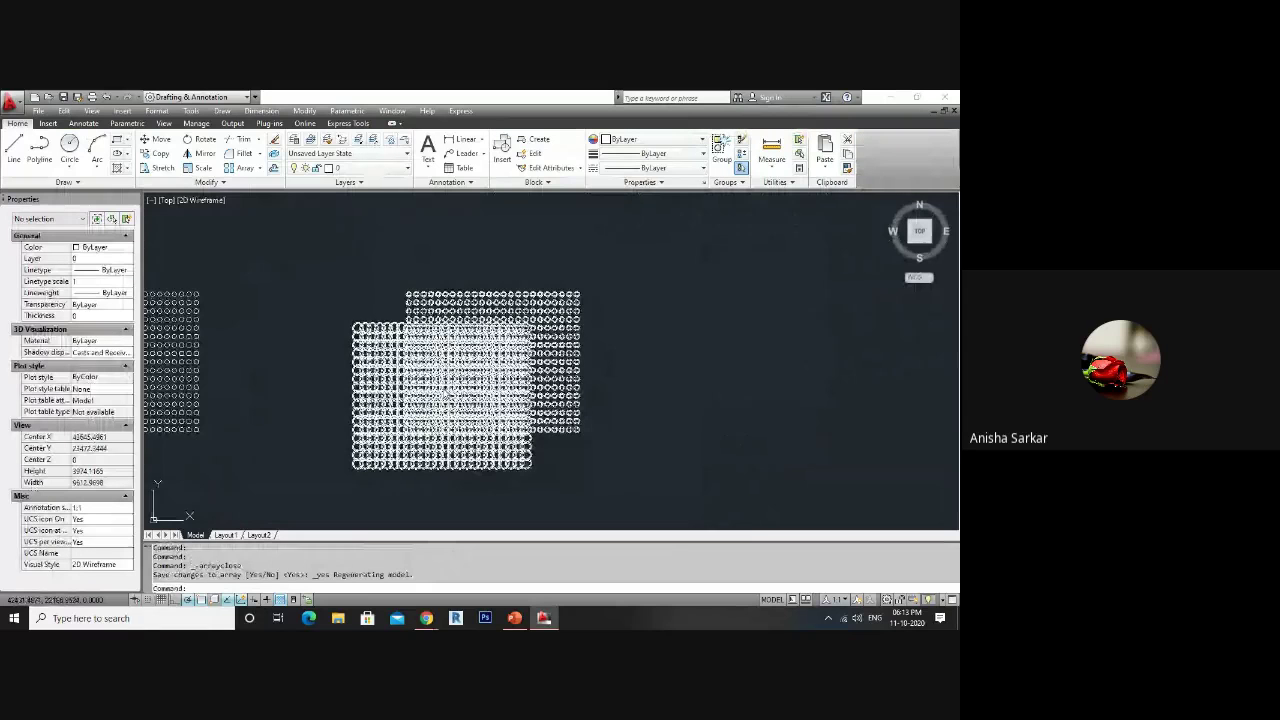
# - Erase the copied circle array
pyautogui.click(608, 357)
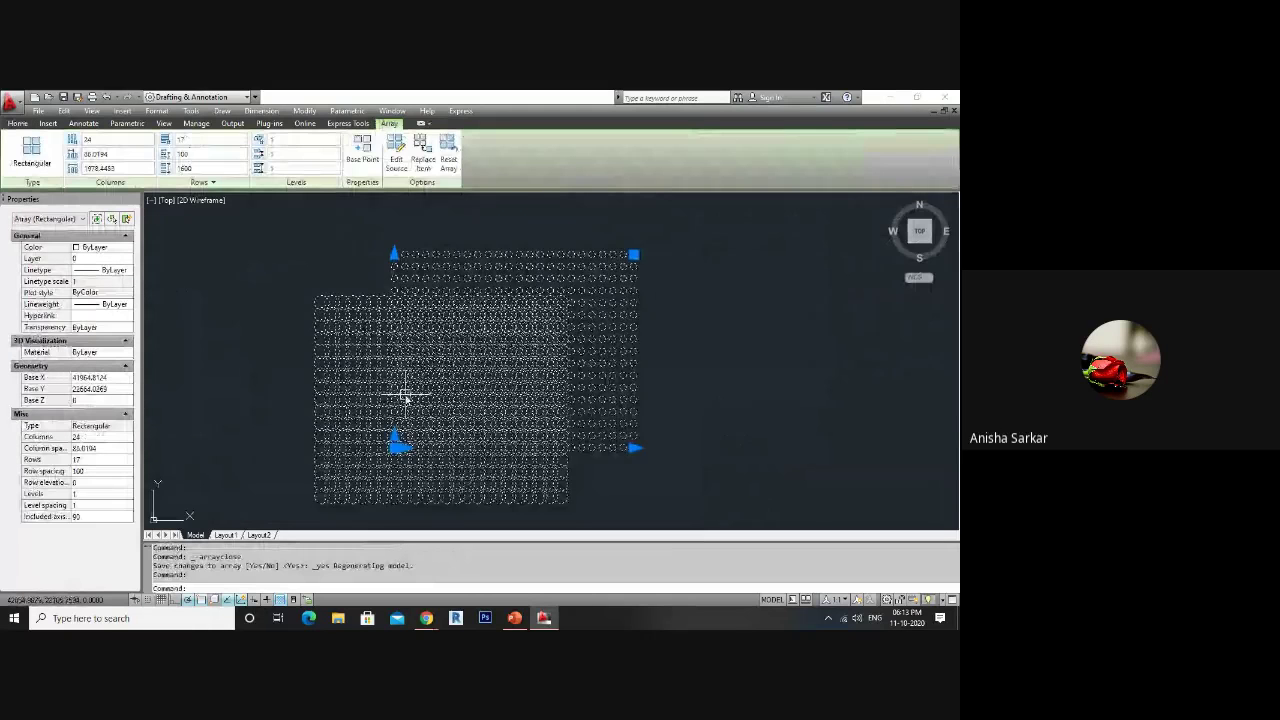
pyautogui.click(394, 254)
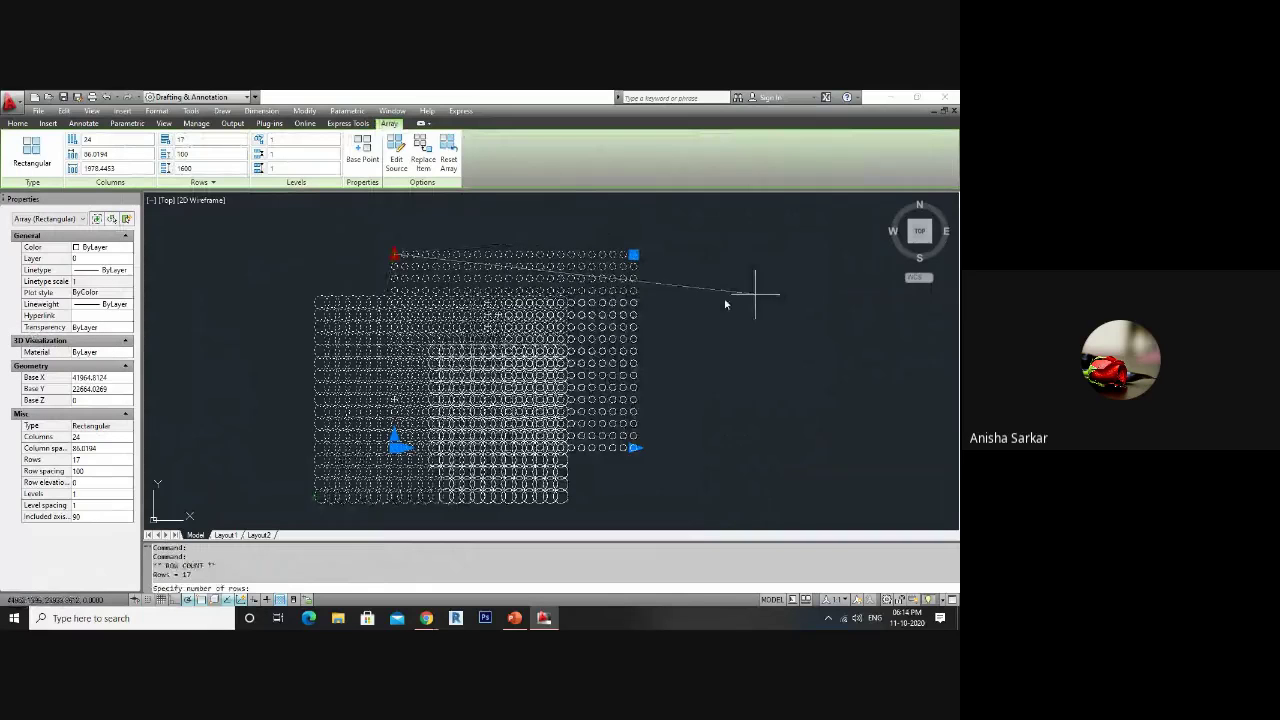
pyautogui.press('Escape')
pyautogui.press('Escape')
pyautogui.press('Escape')
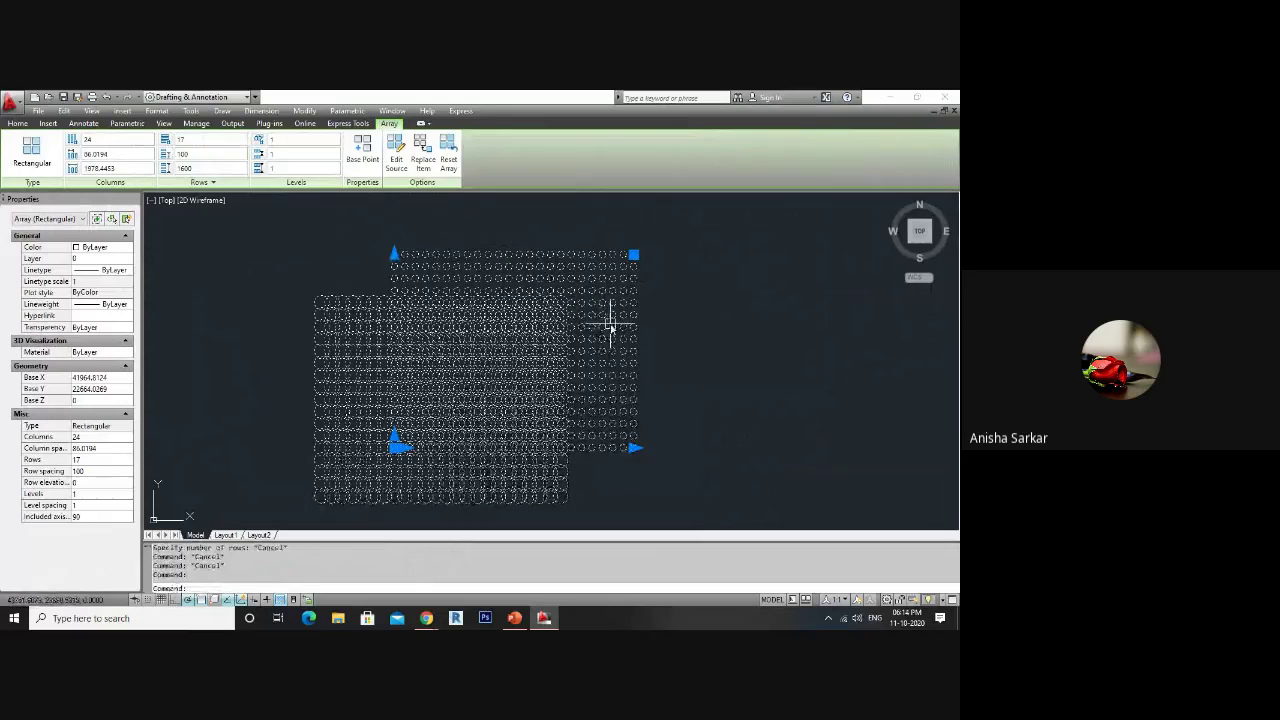
pyautogui.press('Delete')
pyautogui.click(647, 334)
# - Undo the array erasure, source edit, array copy and earlier grip edits, back to the 9-by-9 array with the 95 row dimension
pyautogui.hotkey('ctrl', 'z')
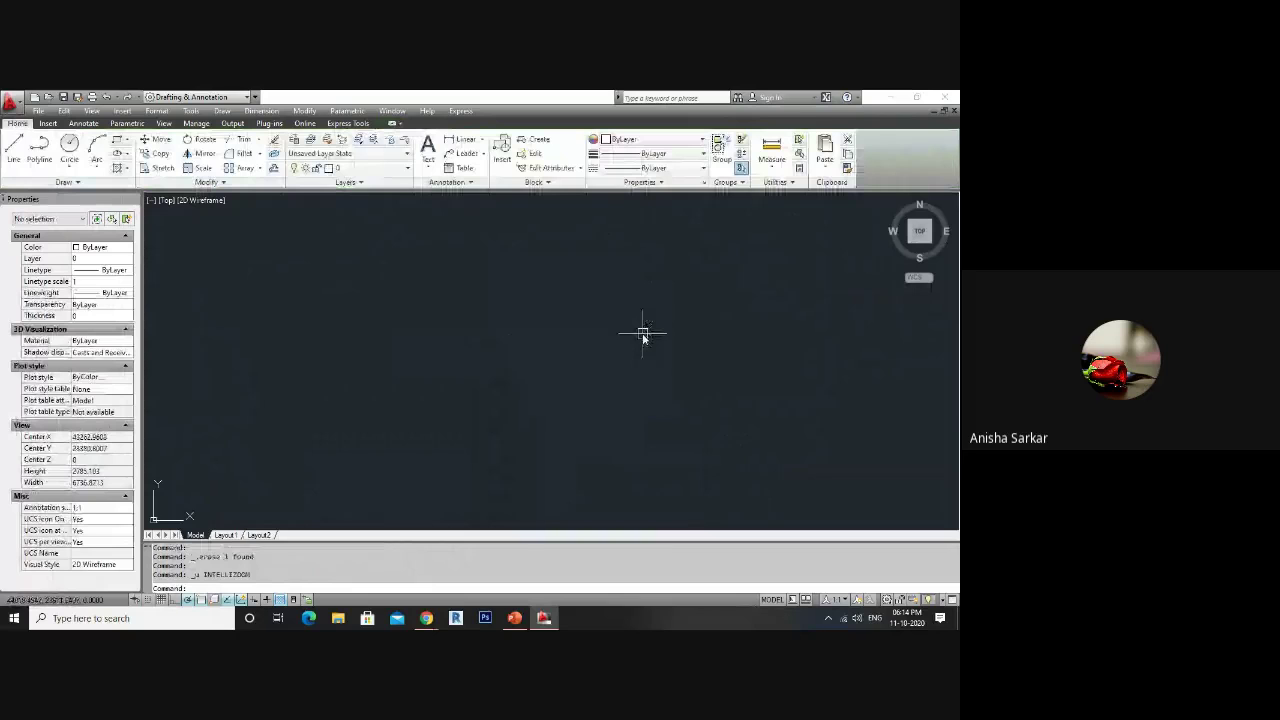
pyautogui.hotkey('ctrl', 'z')
pyautogui.hotkey('ctrl', 'z')
pyautogui.hotkey('ctrl', 'z')
pyautogui.hotkey('ctrl', 'z')
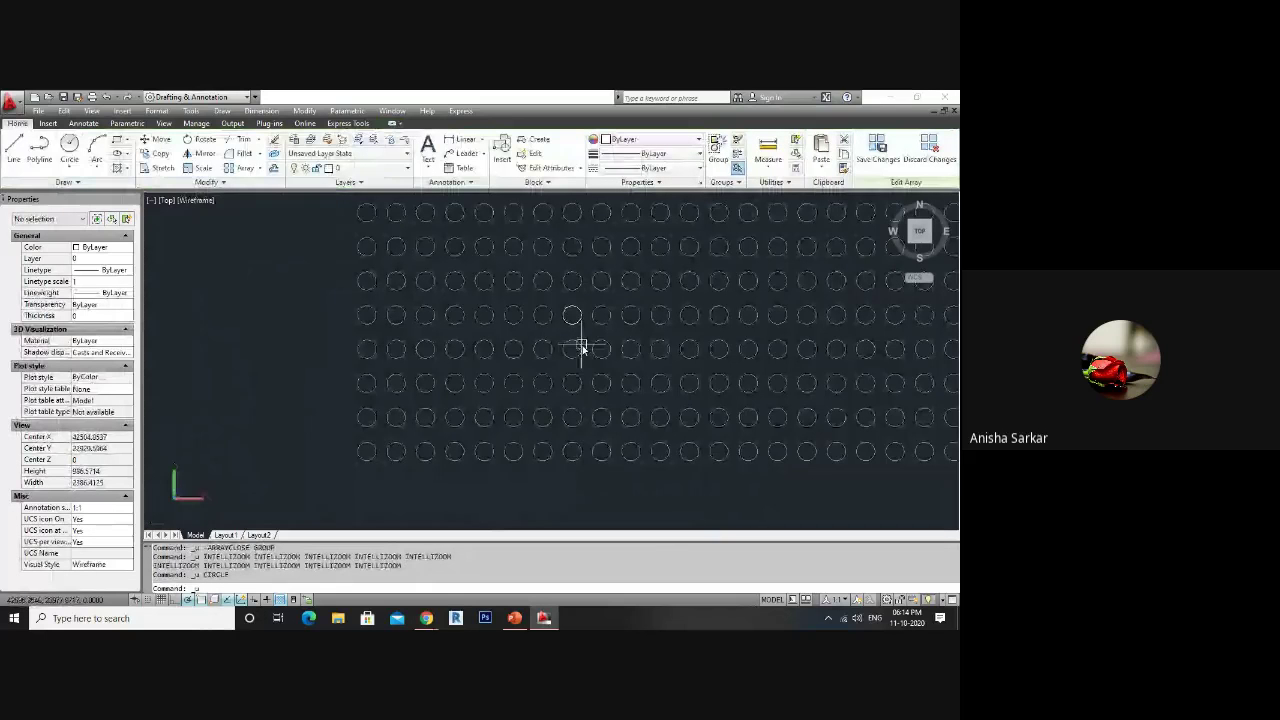
pyautogui.hotkey('ctrl', 'z')
pyautogui.hotkey('ctrl', 'z')
pyautogui.hotkey('ctrl', 'z')
pyautogui.hotkey('ctrl', 'z')
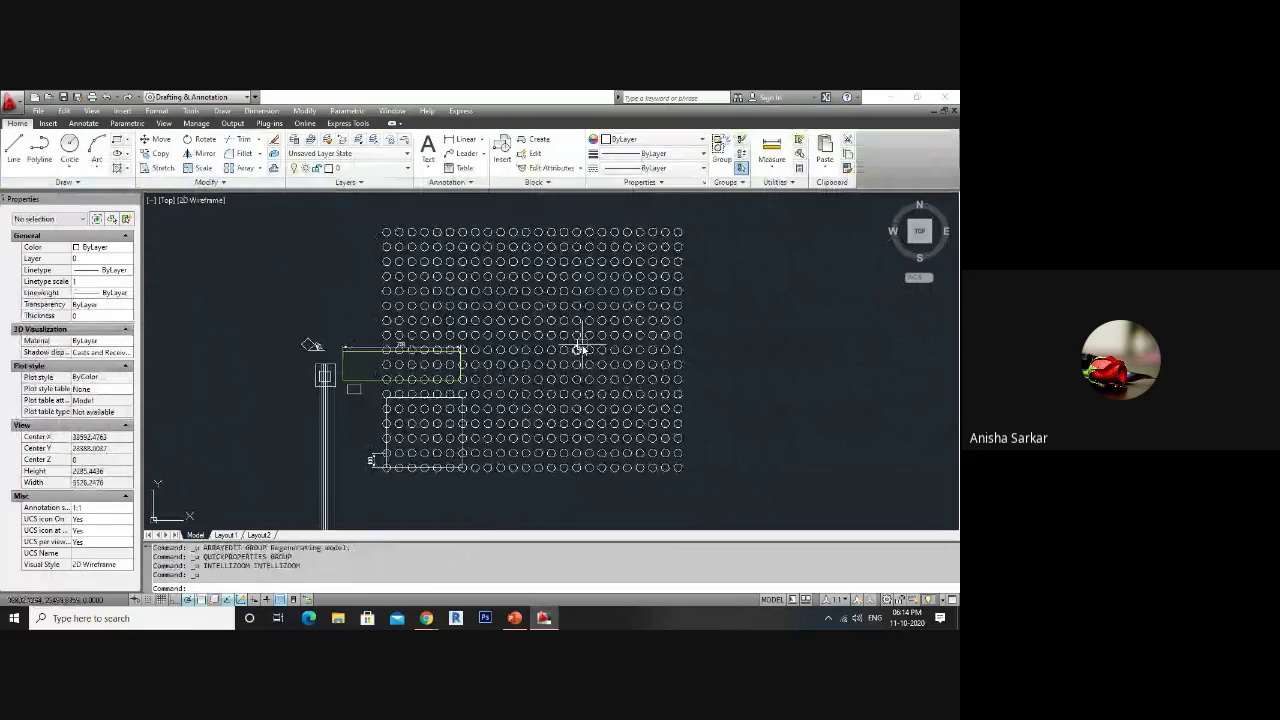
pyautogui.hotkey('ctrl', 'z')
pyautogui.hotkey('ctrl', 'z')
pyautogui.hotkey('ctrl', 'z')
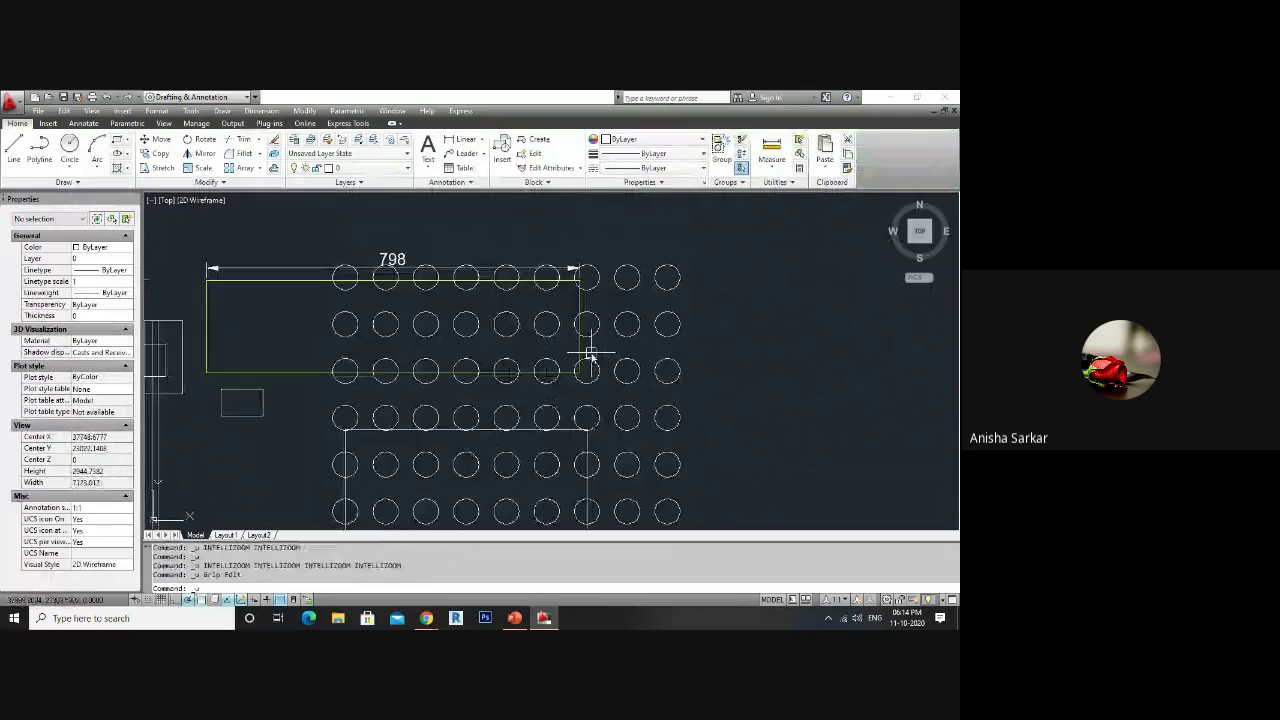
pyautogui.hotkey('ctrl', 'z')
pyautogui.hotkey('ctrl', 'z')
pyautogui.hotkey('ctrl', 'z')
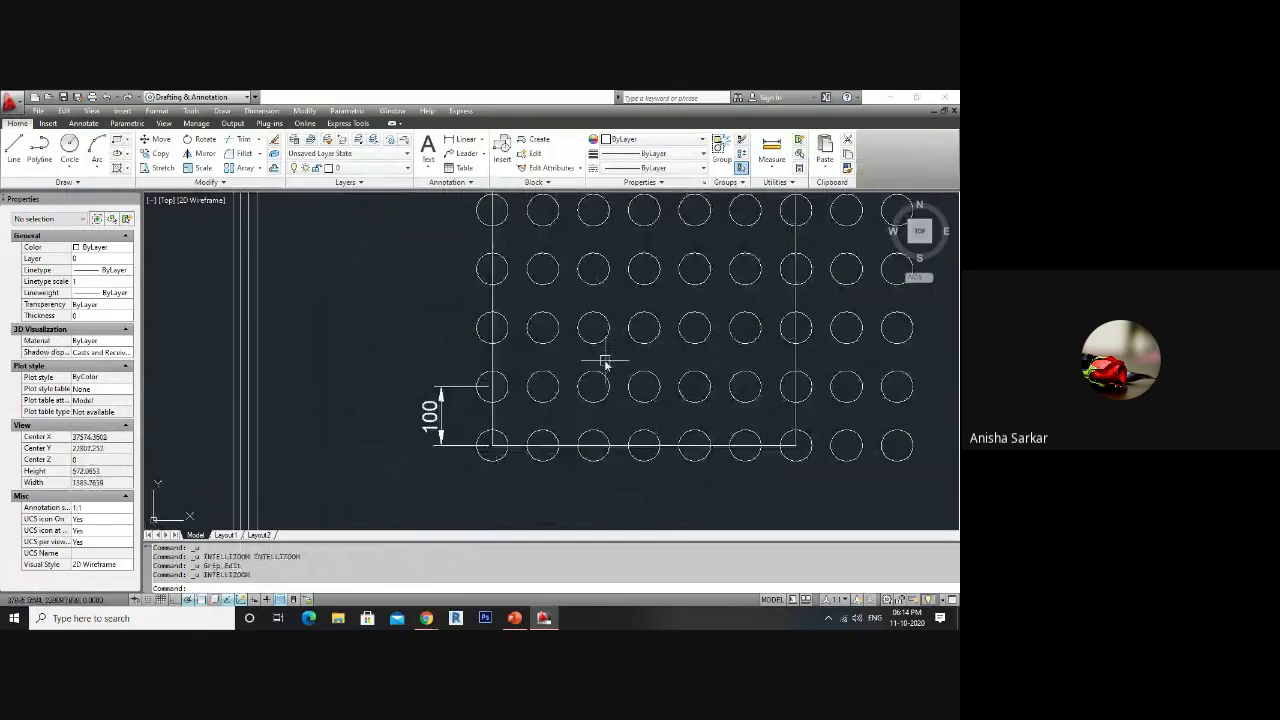
pyautogui.hotkey('ctrl', 'z')
pyautogui.hotkey('ctrl', 'z')
pyautogui.hotkey('ctrl', 'z')
pyautogui.hotkey('ctrl', 'z')
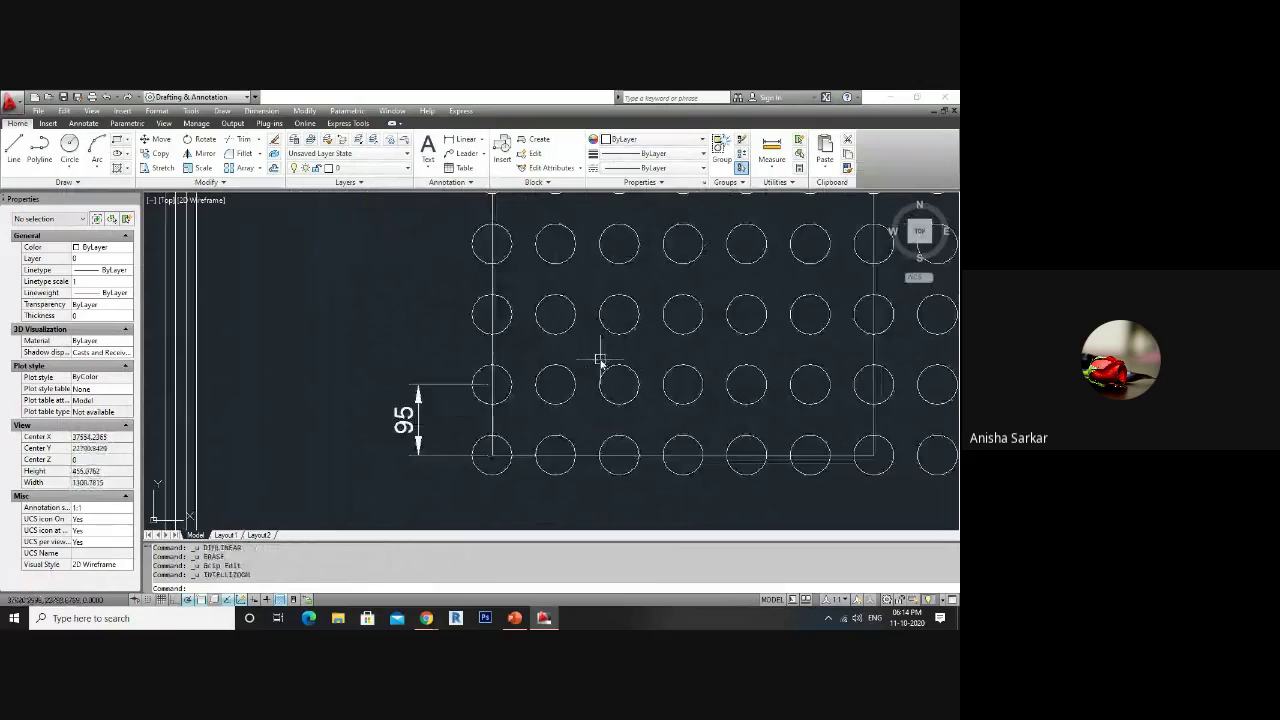
# - Reduce the array to 6 rows and 7 columns so its last circle sits on the rectangle's upper-right corner
pyautogui.click(617, 261)
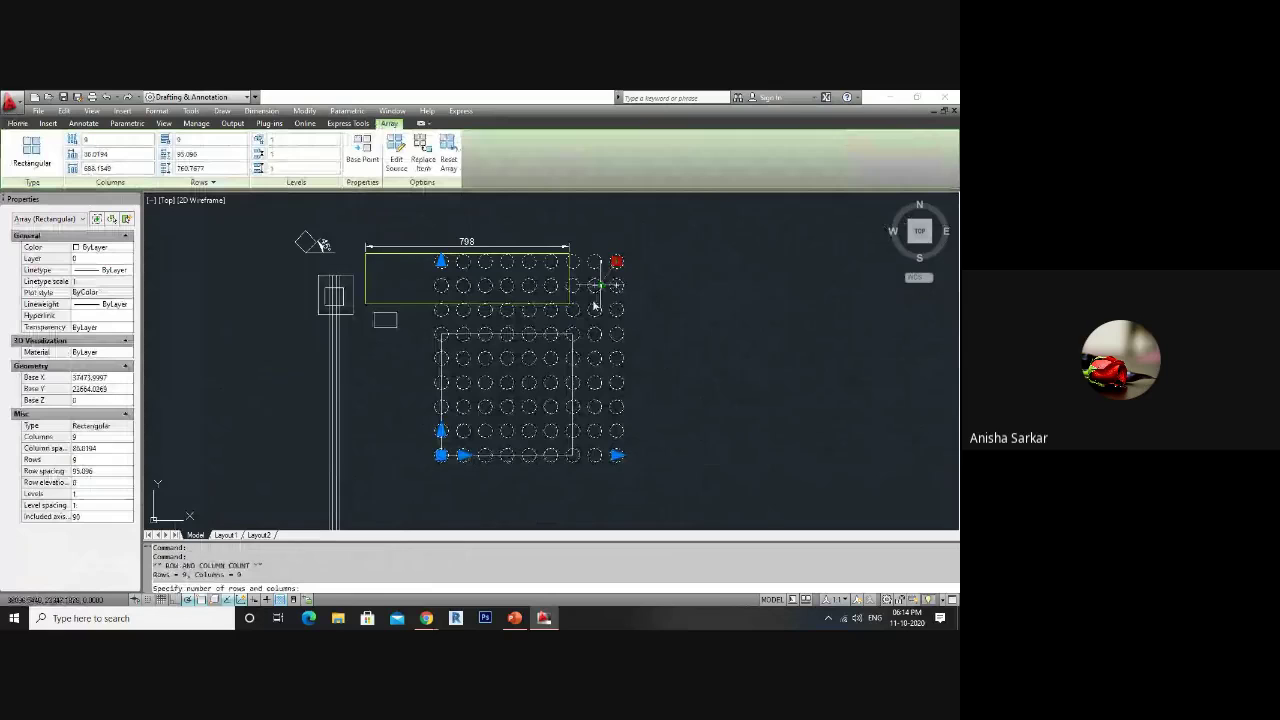
pyautogui.scroll(5, 570, 333)
pyautogui.click(563, 331)
pyautogui.scroll(-6, 563, 331)
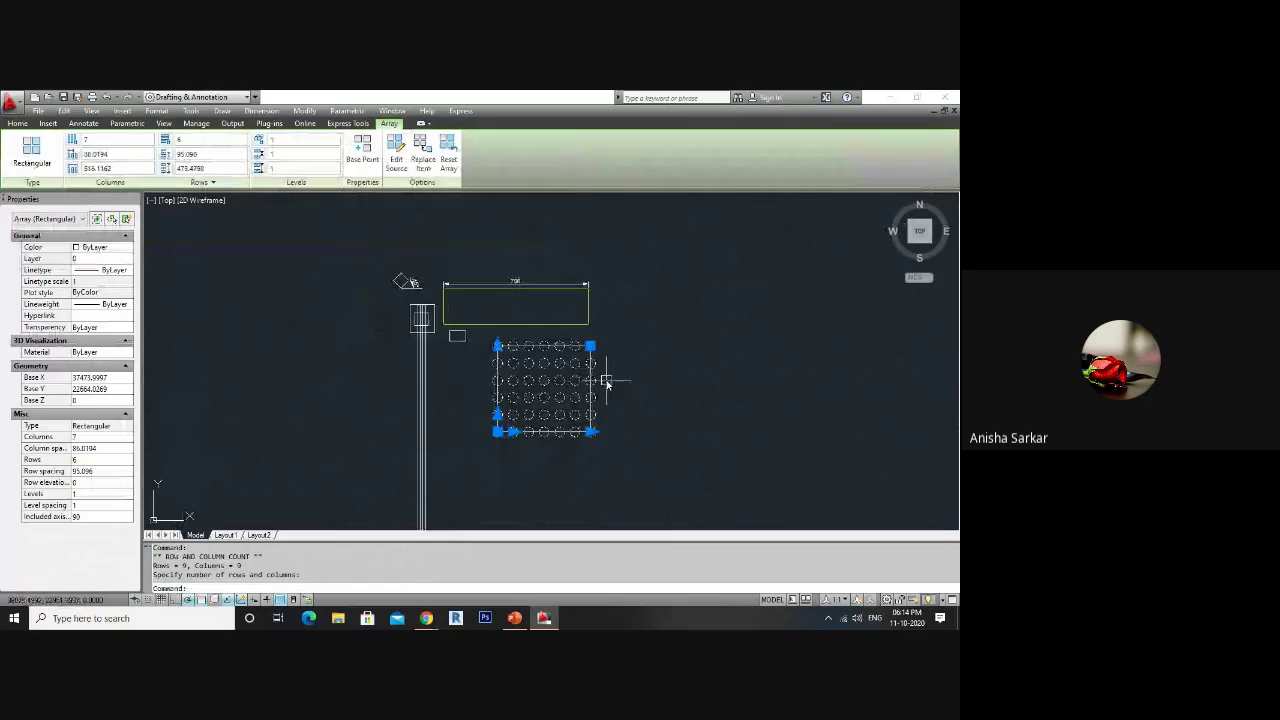
pyautogui.scroll(3, 593, 378)
pyautogui.press('Escape')
# - Open the array's source objects for editing, picking the fifth circle of the top row as the item
pyautogui.click(560, 378)
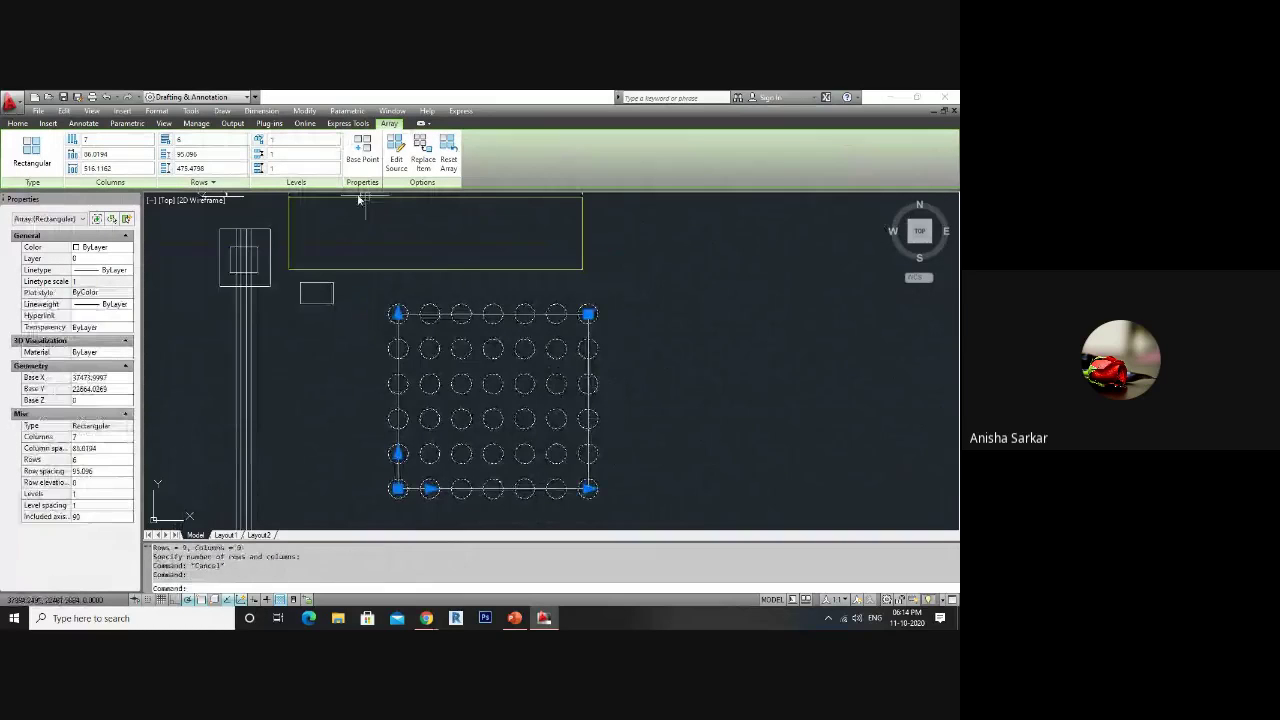
pyautogui.click(390, 160)
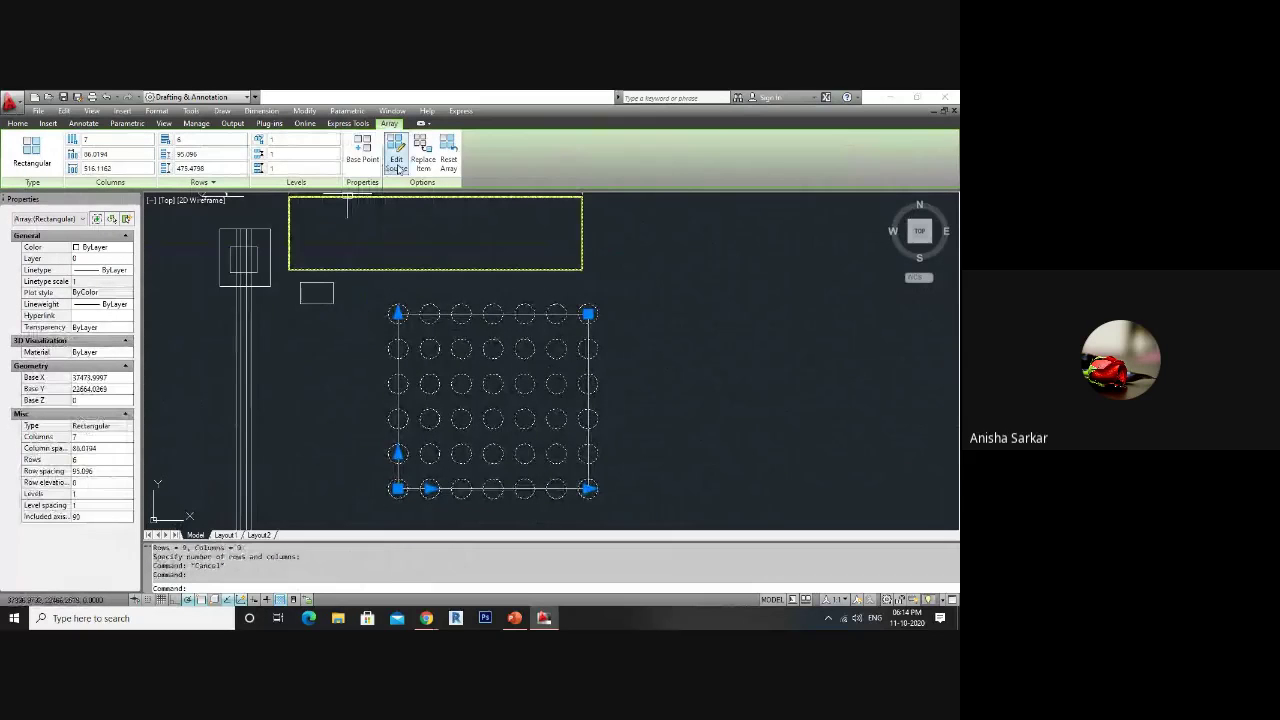
pyautogui.click(532, 321)
pyautogui.click(535, 371)
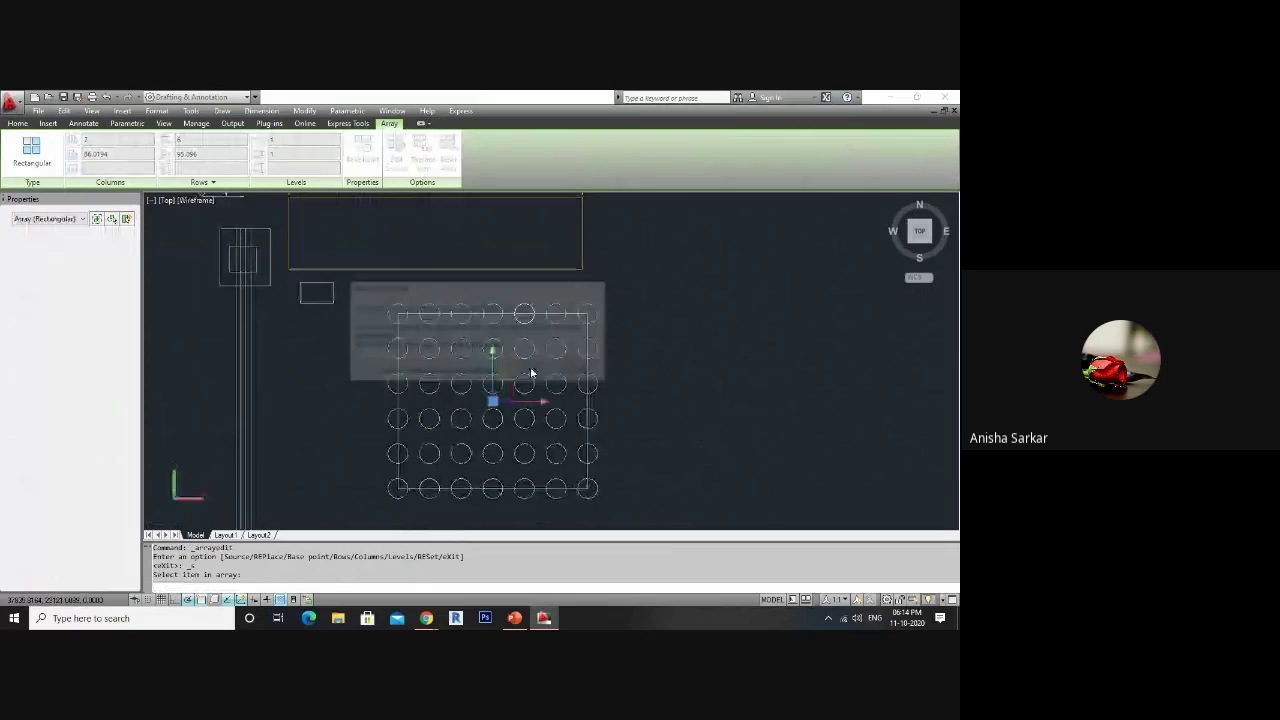
pyautogui.click(491, 351)
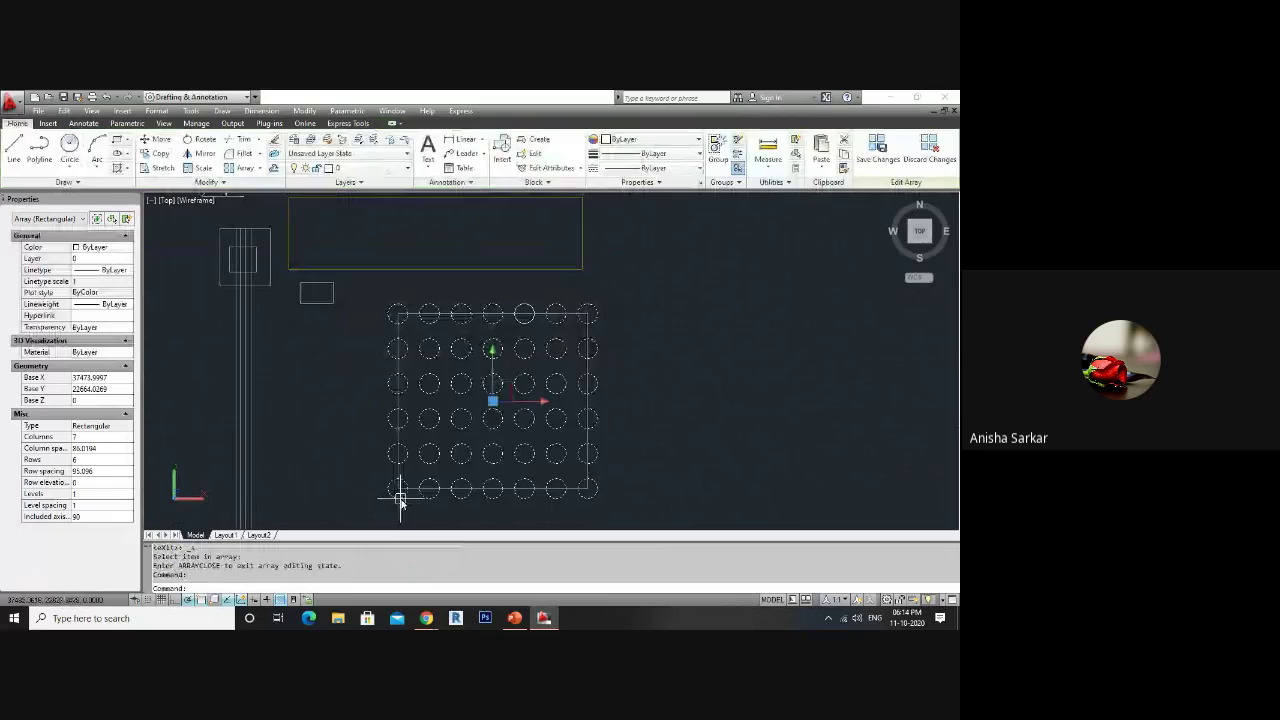
pyautogui.click(625, 377)
# - Try a larger circle centred on the array's lower-left circle, and remove it
pyautogui.scroll(3, 363, 503)
pyautogui.write('c')
pyautogui.press('Return')
pyautogui.click(435, 478)
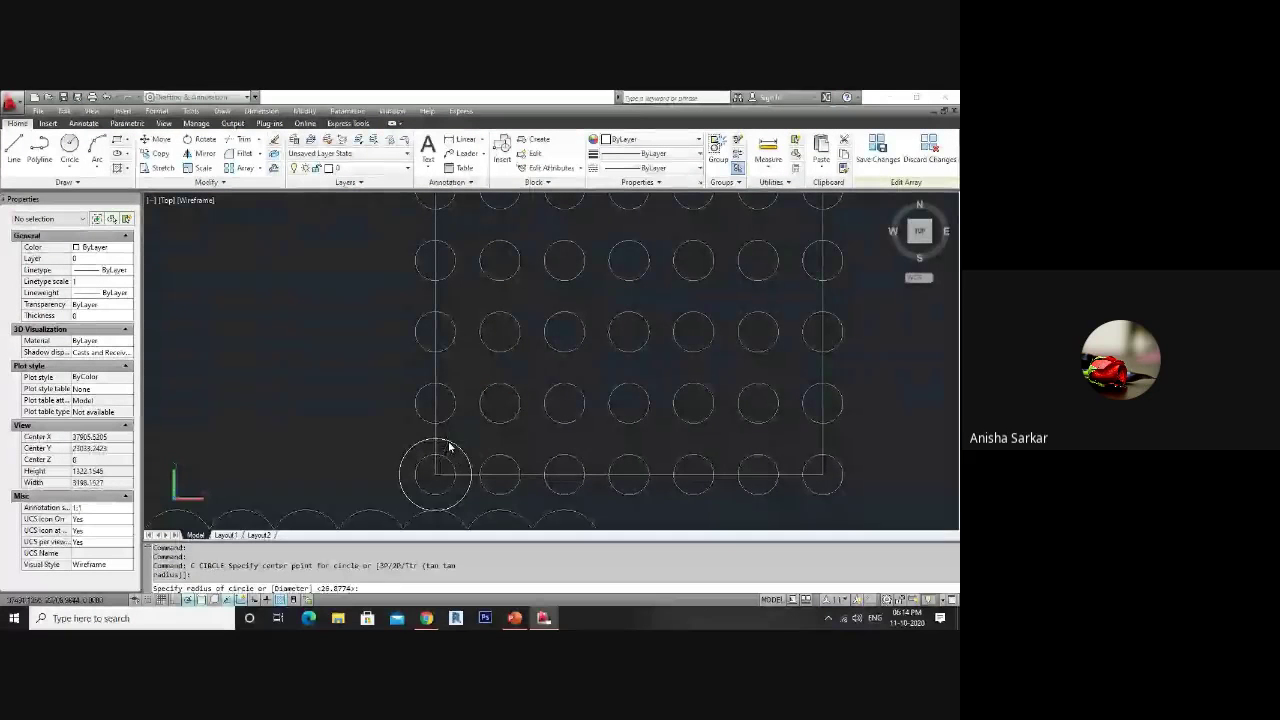
pyautogui.click(450, 447)
pyautogui.click(467, 455)
pyautogui.press('Delete')
# - Examine which circle in the array's top row is the editable source object
pyautogui.scroll(-3, 481, 432)
pyautogui.click(481, 432)
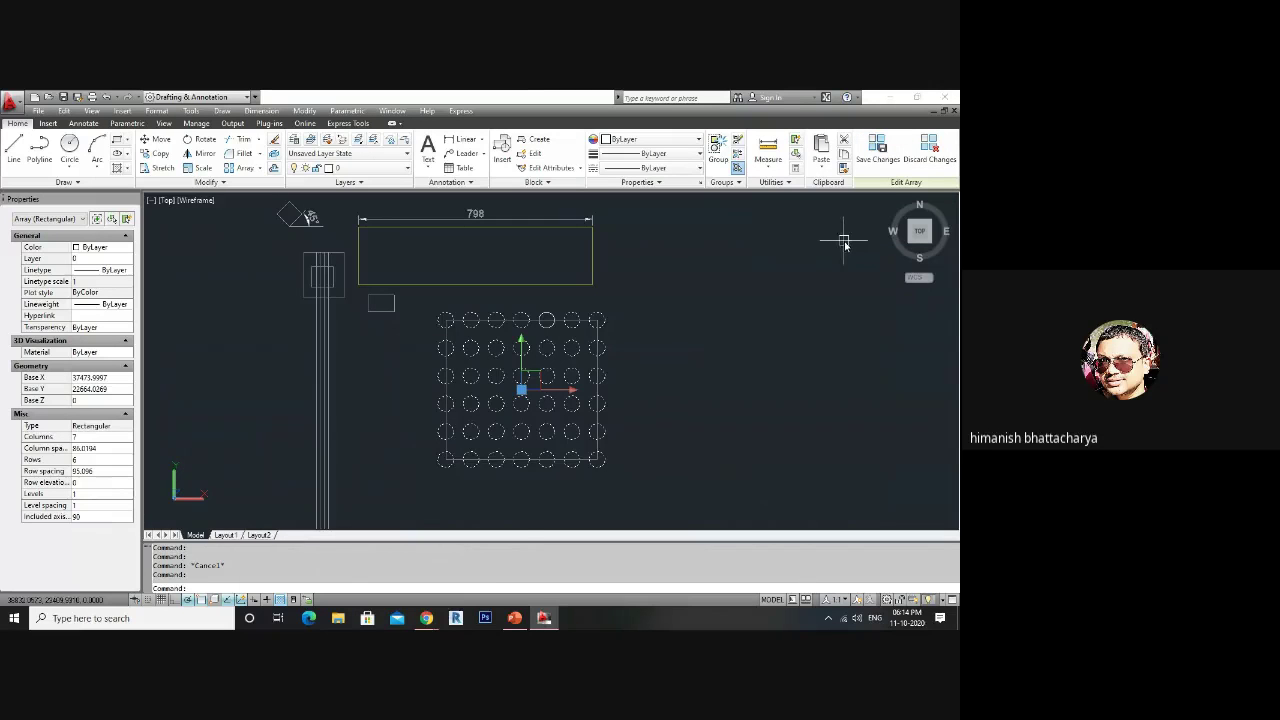
pyautogui.scroll(5, 560, 330)
pyautogui.press('Escape')
pyautogui.keyDown('ctrl'); pyautogui.click(545, 343); pyautogui.keyUp('ctrl')
pyautogui.scroll(-4, 545, 343)
pyautogui.press('Escape')
pyautogui.keyDown('ctrl'); pyautogui.click(565, 295); pyautogui.keyUp('ctrl')
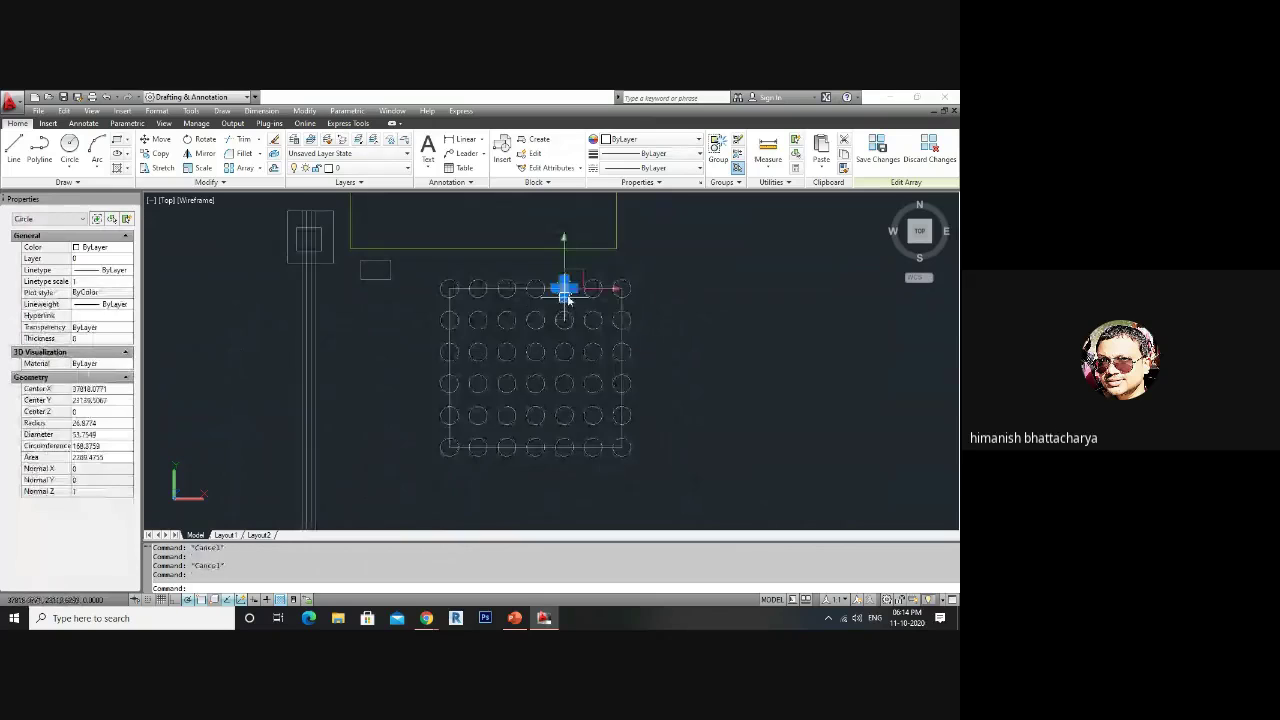
pyautogui.press('Escape')
pyautogui.keyDown('ctrl'); pyautogui.click(570, 296); pyautogui.keyUp('ctrl')
pyautogui.press('Escape')
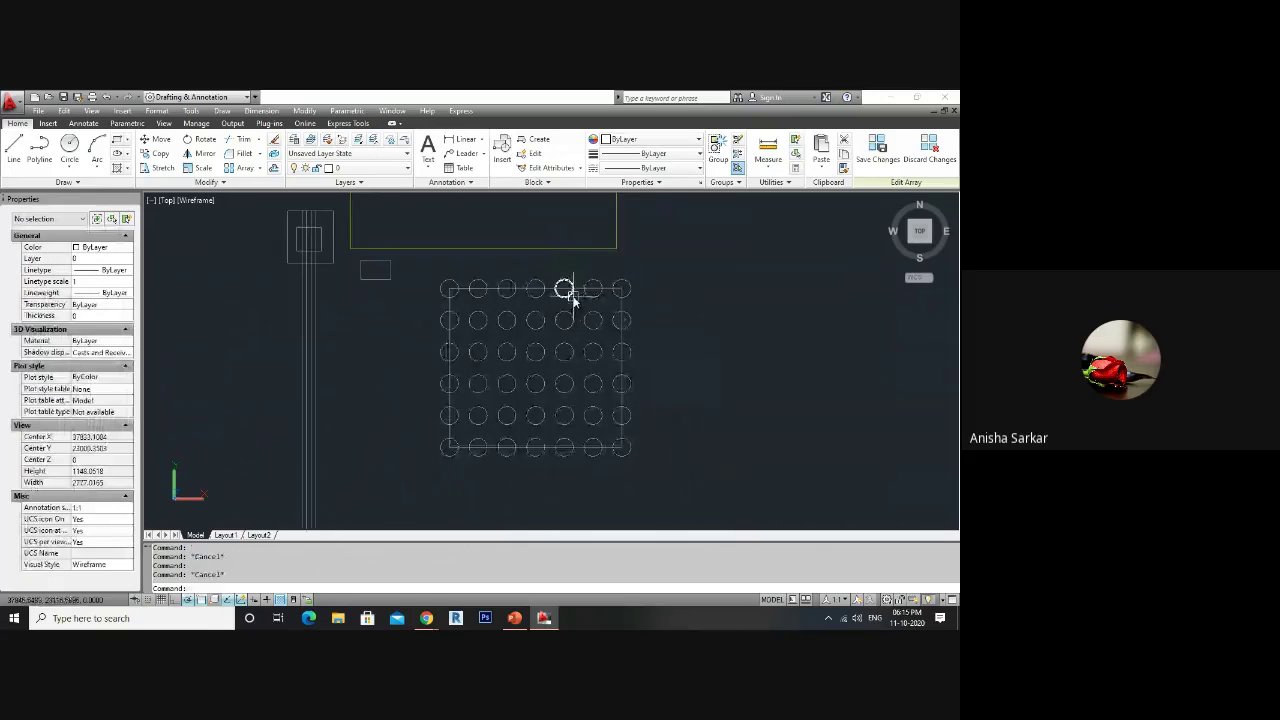
# - Close the array's source editing session, saving changes
pyautogui.scroll(1, 571, 294)
pyautogui.scroll(-2, 577, 309)
pyautogui.scroll(4, 607, 335)
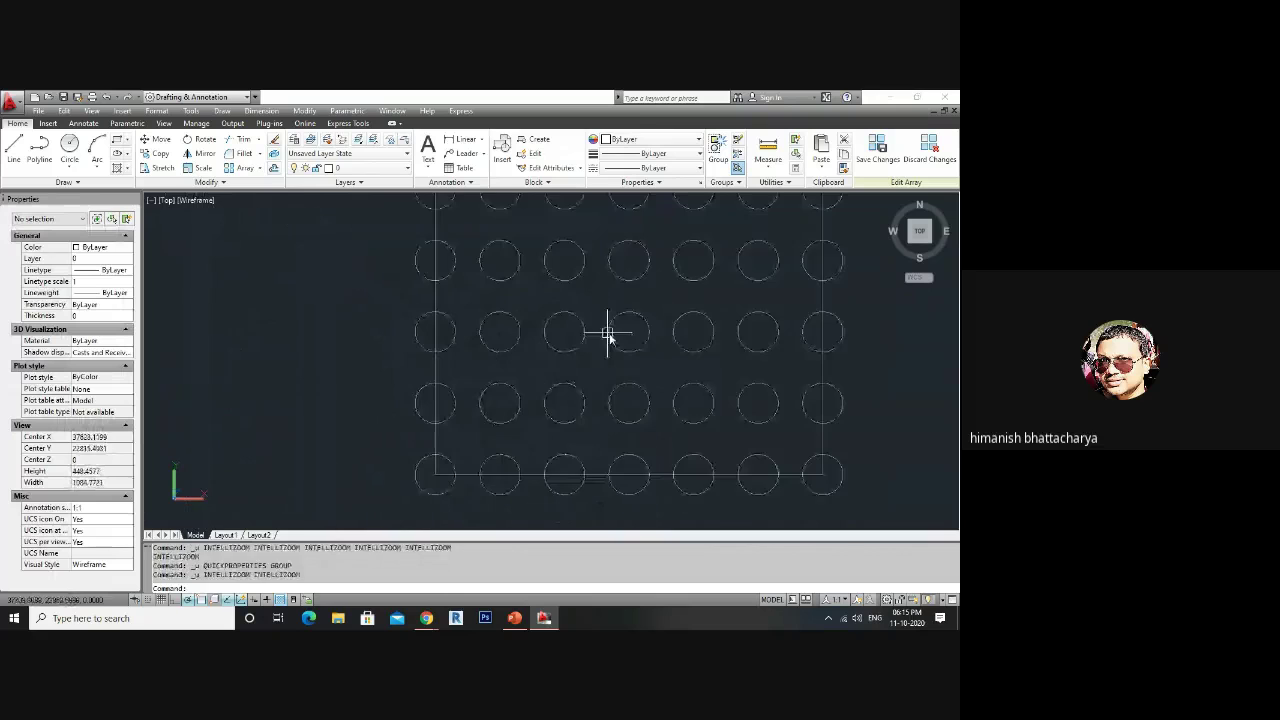
pyautogui.click(607, 334)
pyautogui.scroll(-3, 586, 366)
pyautogui.scroll(2, 620, 265)
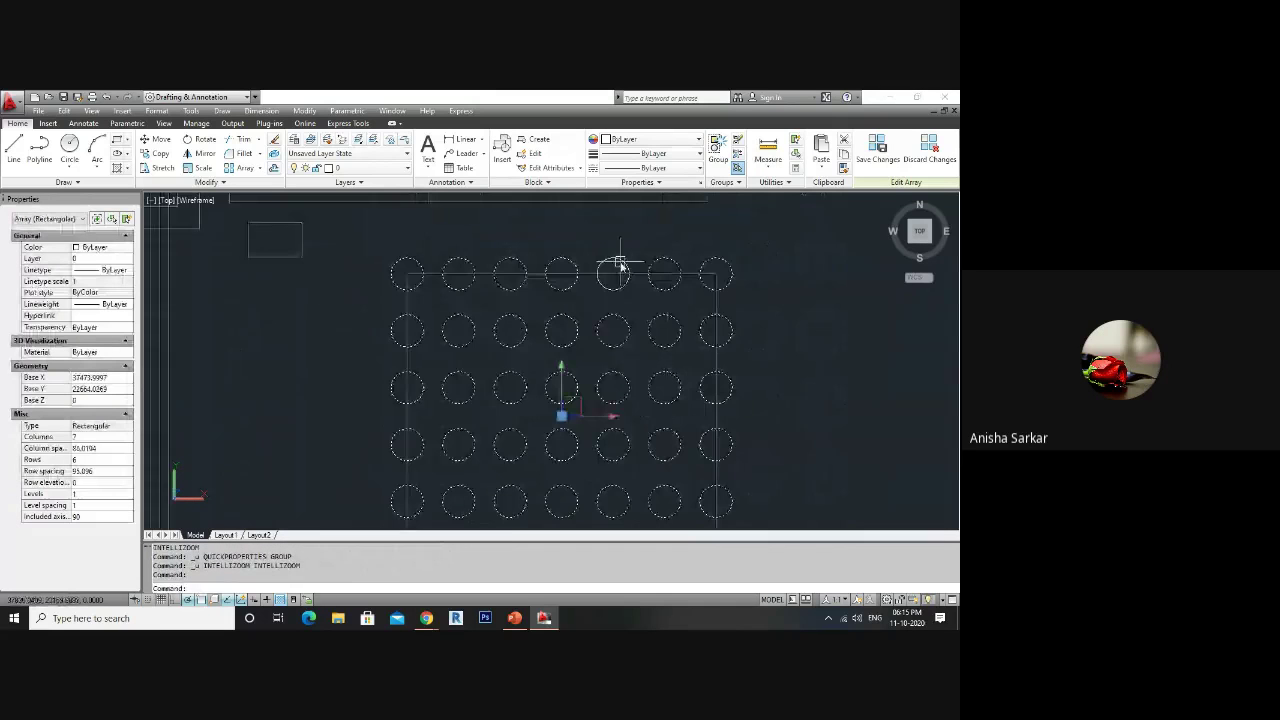
pyautogui.press('Escape')
pyautogui.click(876, 160)
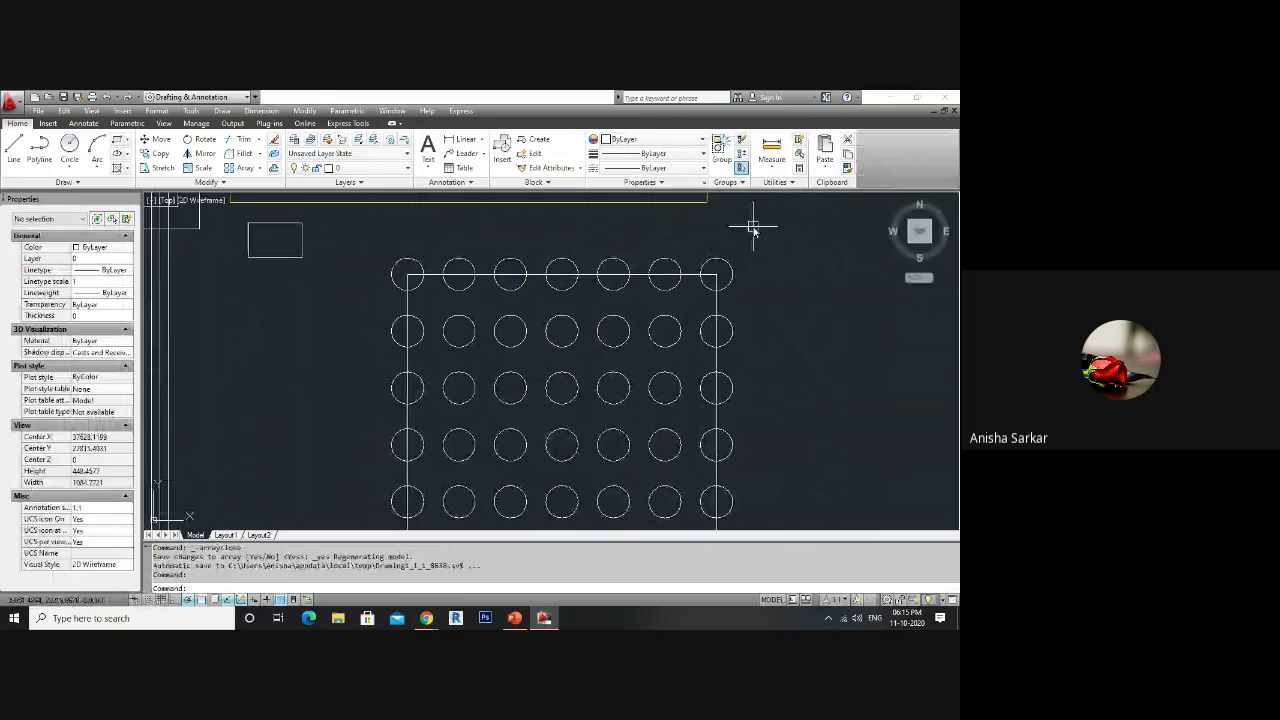
# - Reopen the array's source objects for editing, picking the fourth circle of the third row from the top as the item
pyautogui.click(614, 267)
pyautogui.scroll(-3, 574, 306)
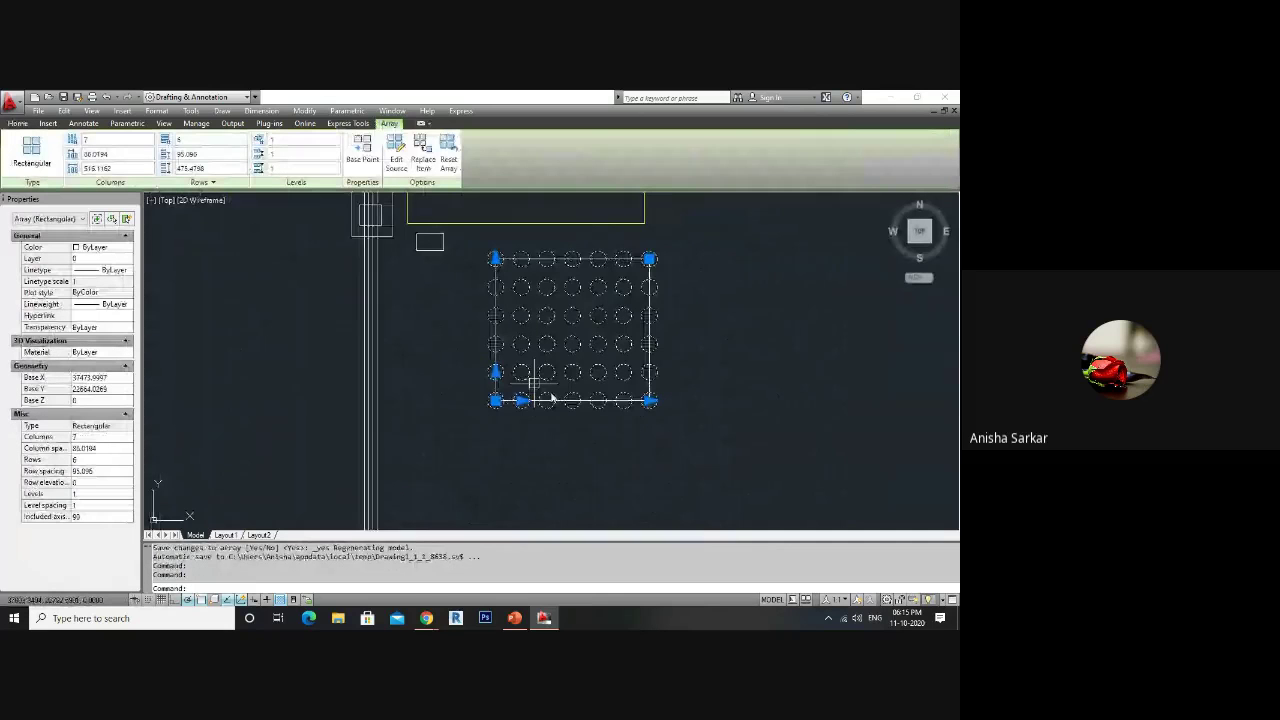
pyautogui.press('Escape')
pyautogui.click(583, 405)
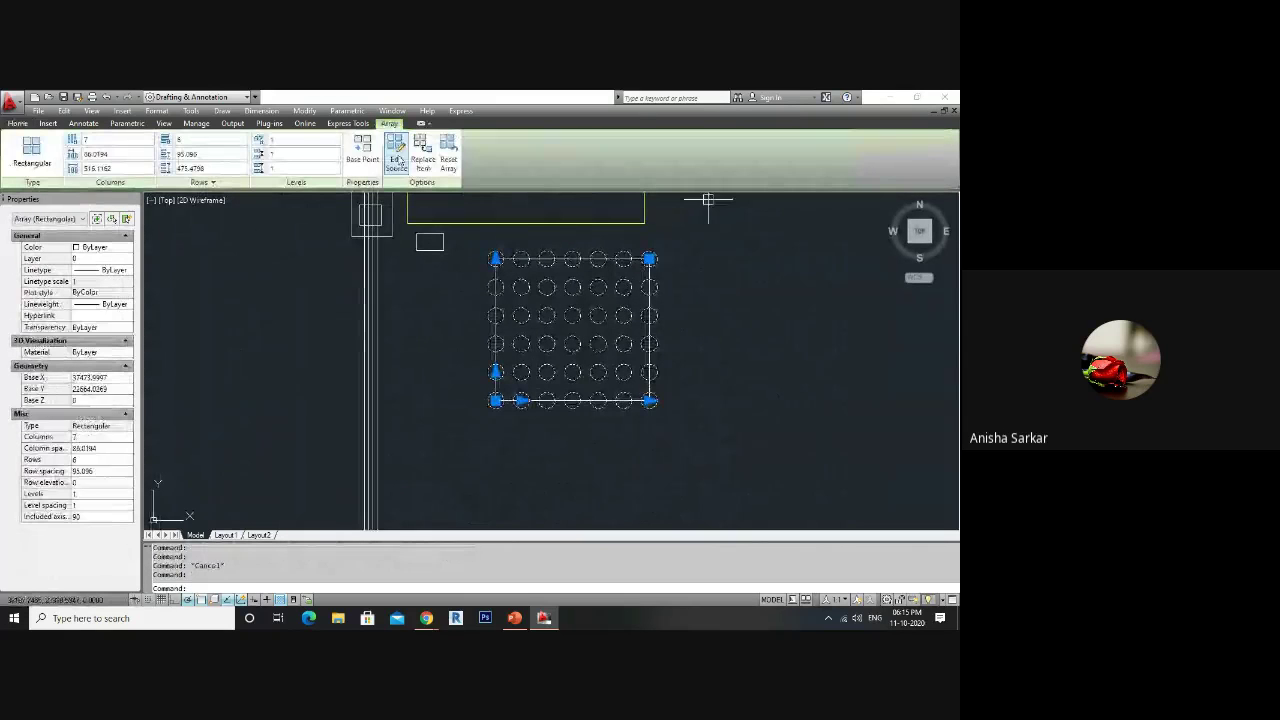
pyautogui.click(397, 160)
pyautogui.click(567, 313)
pyautogui.click(575, 320)
pyautogui.click(572, 316)
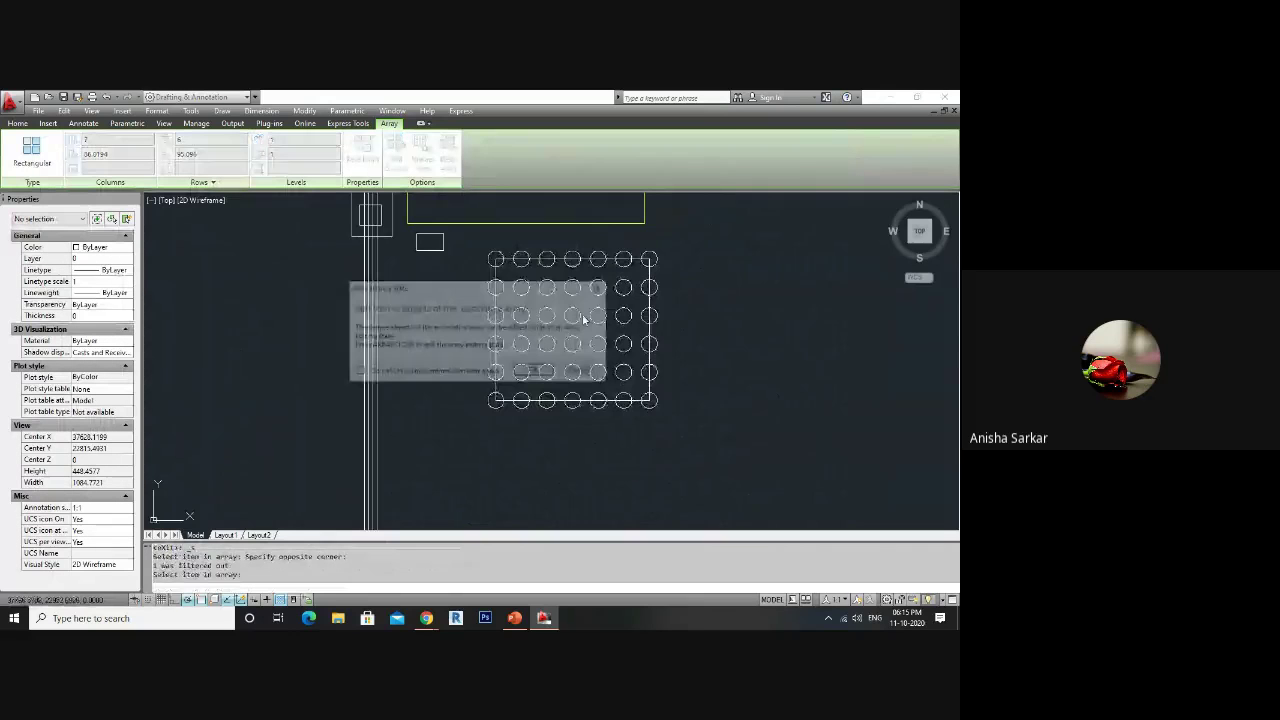
pyautogui.click(537, 369)
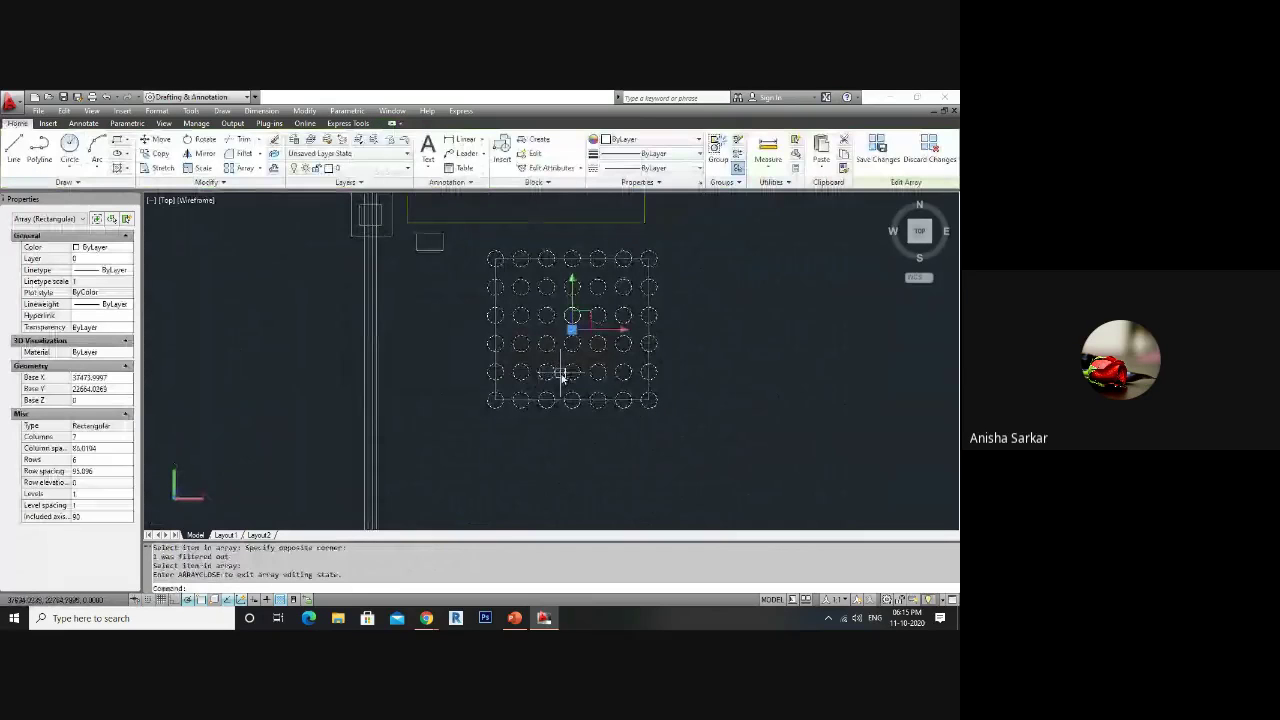
# - Draw a larger circle centred on the array's upper-right circle, and undo it
pyautogui.scroll(5, 601, 231)
pyautogui.scroll(-5, 626, 266)
pyautogui.write('c')
pyautogui.press('Return')
pyautogui.scroll(6, 675, 289)
pyautogui.click(657, 299)
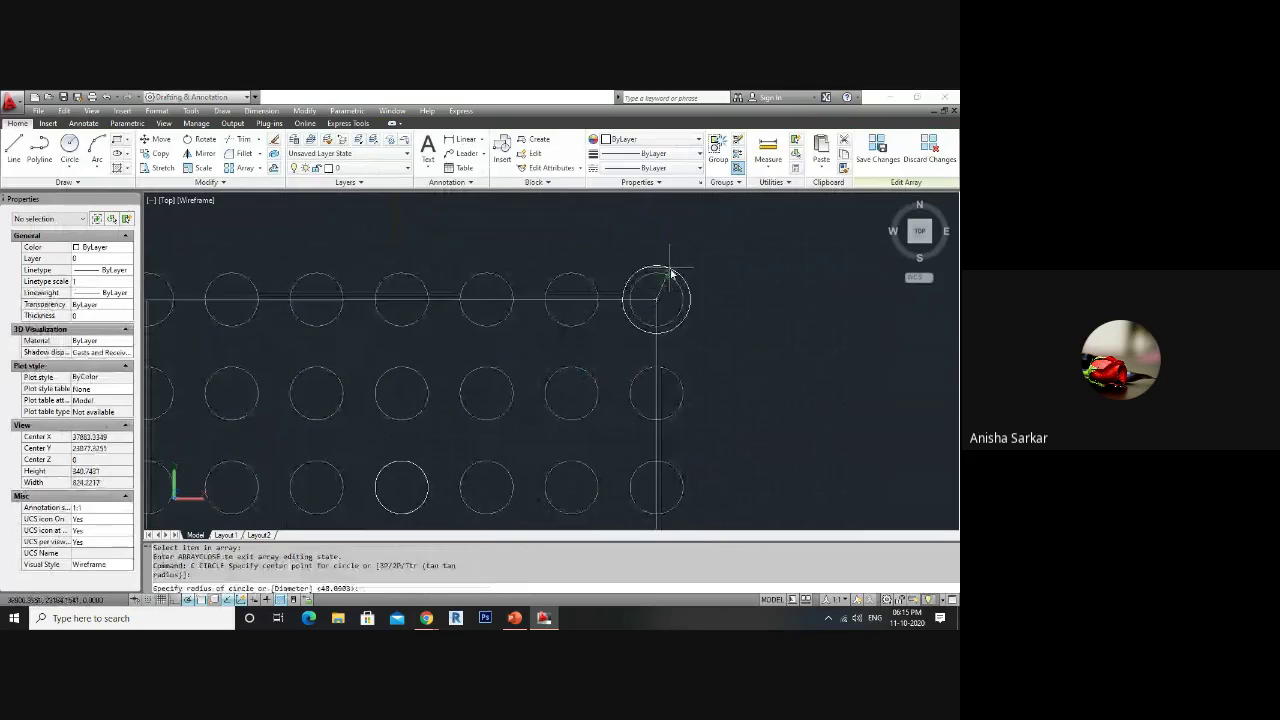
pyautogui.click(672, 265)
pyautogui.hotkey('ctrl', 'z')
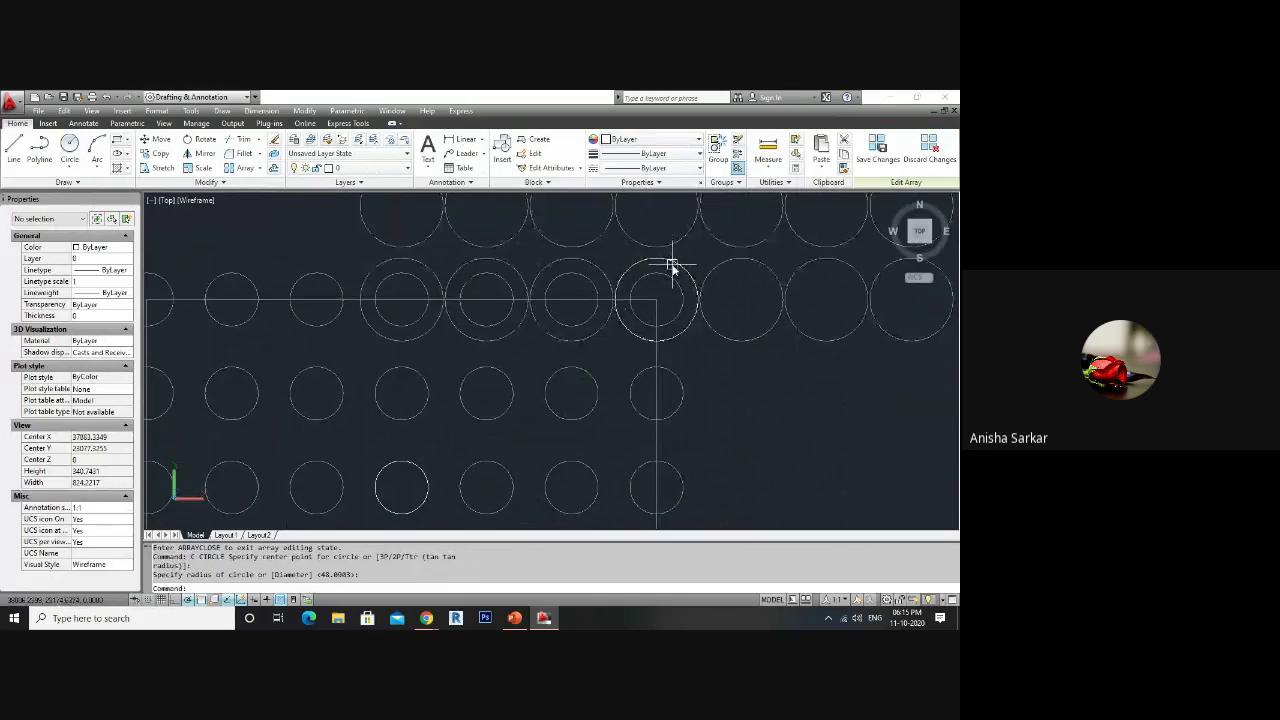
# - Draw a larger circle concentric with the picked source circle and save the changes to the array
pyautogui.scroll(-5, 672, 265)
pyautogui.write('c')
pyautogui.press('Return')
pyautogui.click(581, 352)
pyautogui.scroll(5, 580, 351)
pyautogui.click(600, 381)
pyautogui.scroll(-6, 597, 377)
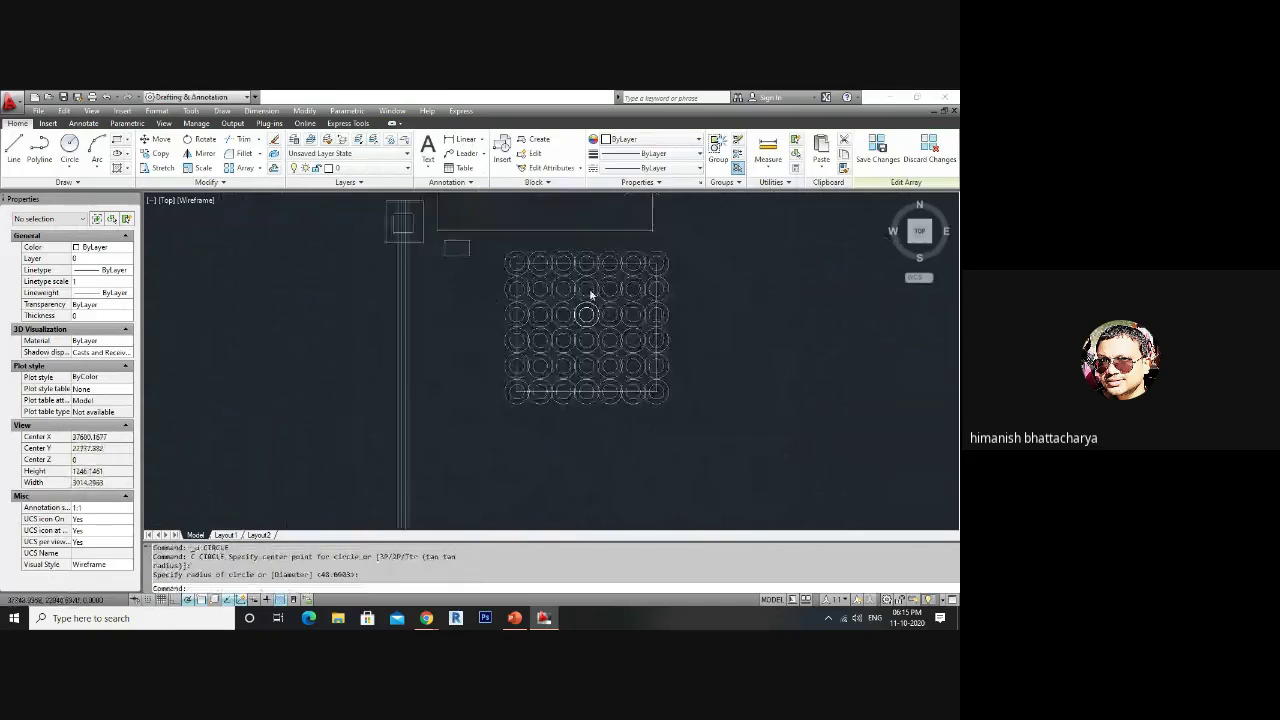
pyautogui.scroll(2, 610, 278)
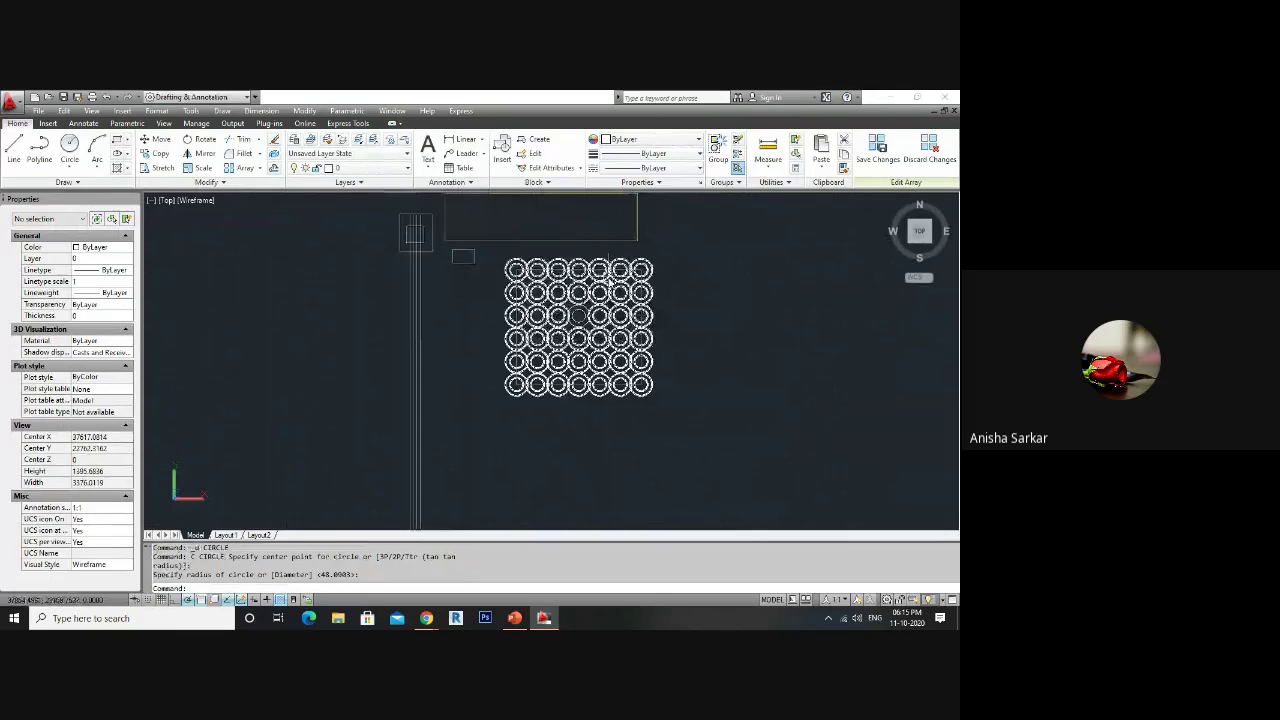
pyautogui.scroll(2, 610, 280)
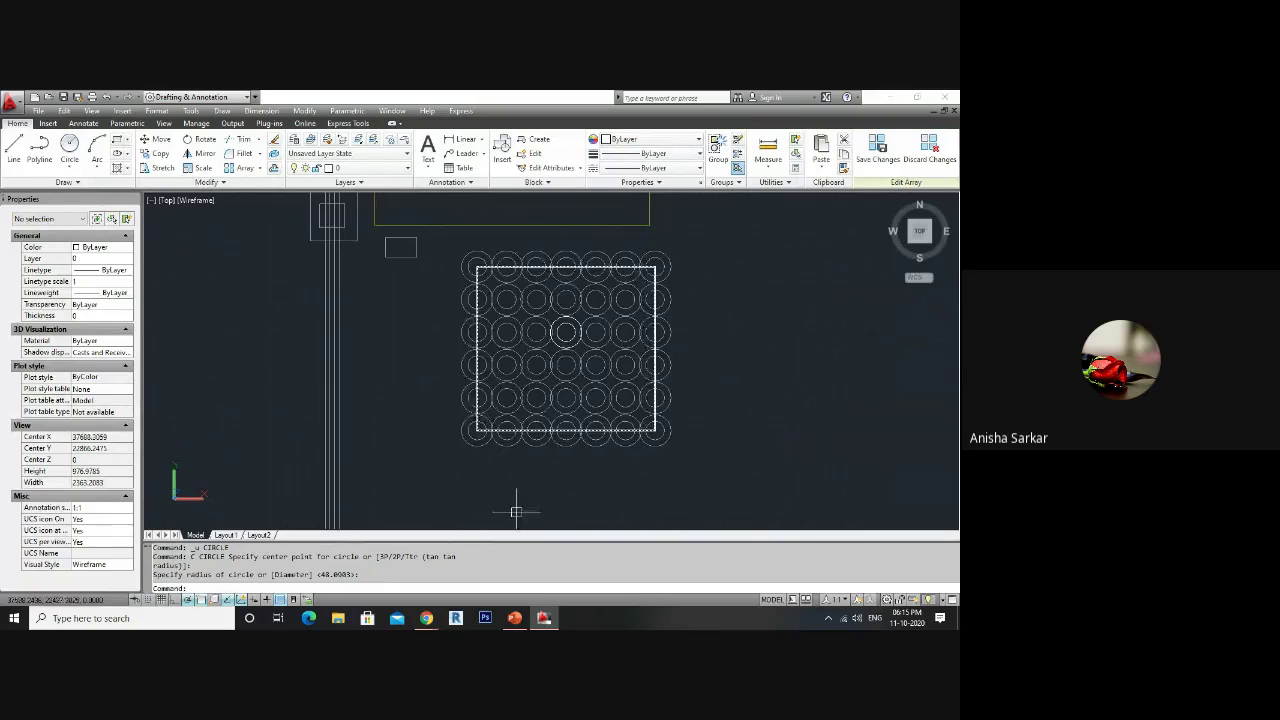
pyautogui.click(862, 150)
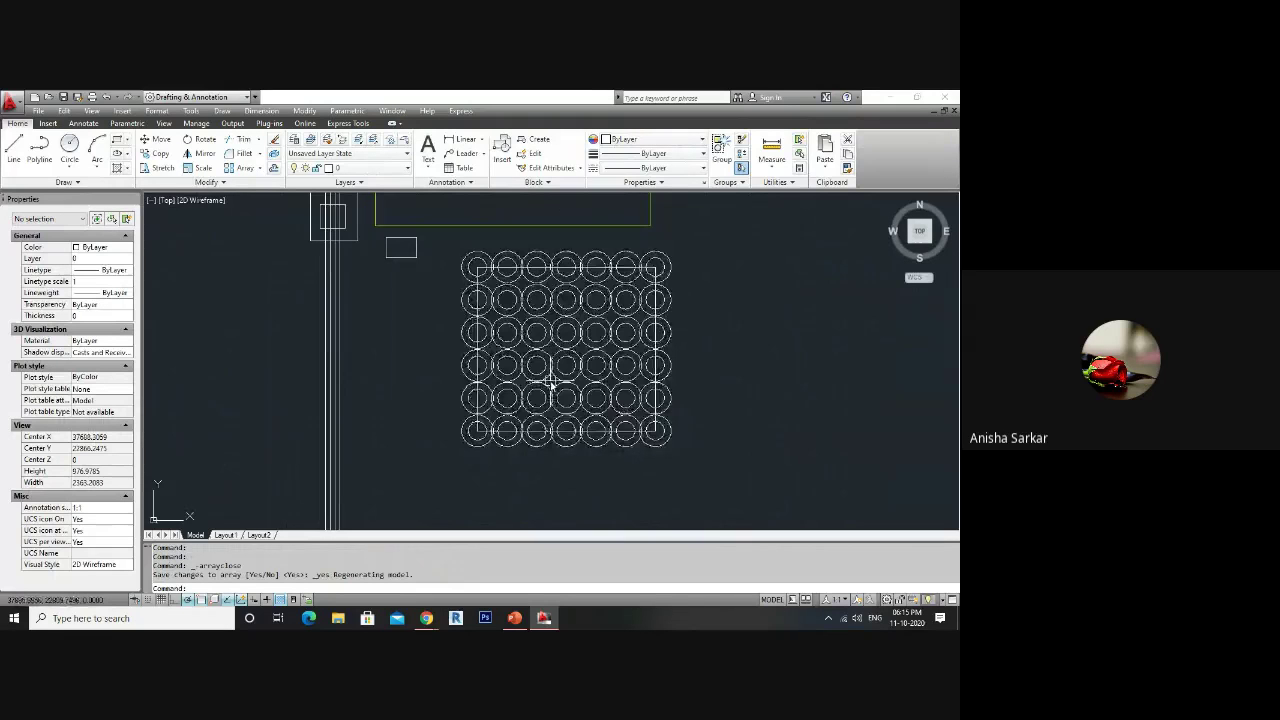
# - Undo the saved array changes, the added larger circle and the opening of the source editing session
pyautogui.hotkey('ctrl', 'z')
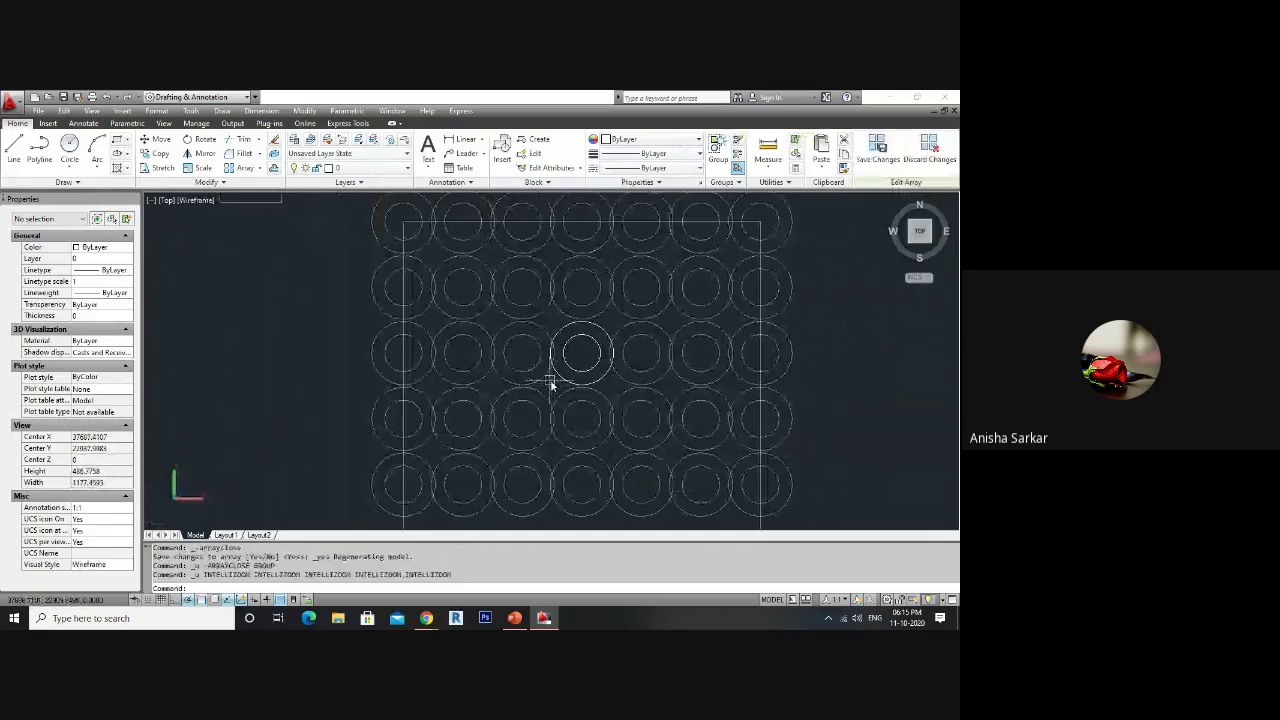
pyautogui.hotkey('ctrl', 'z')
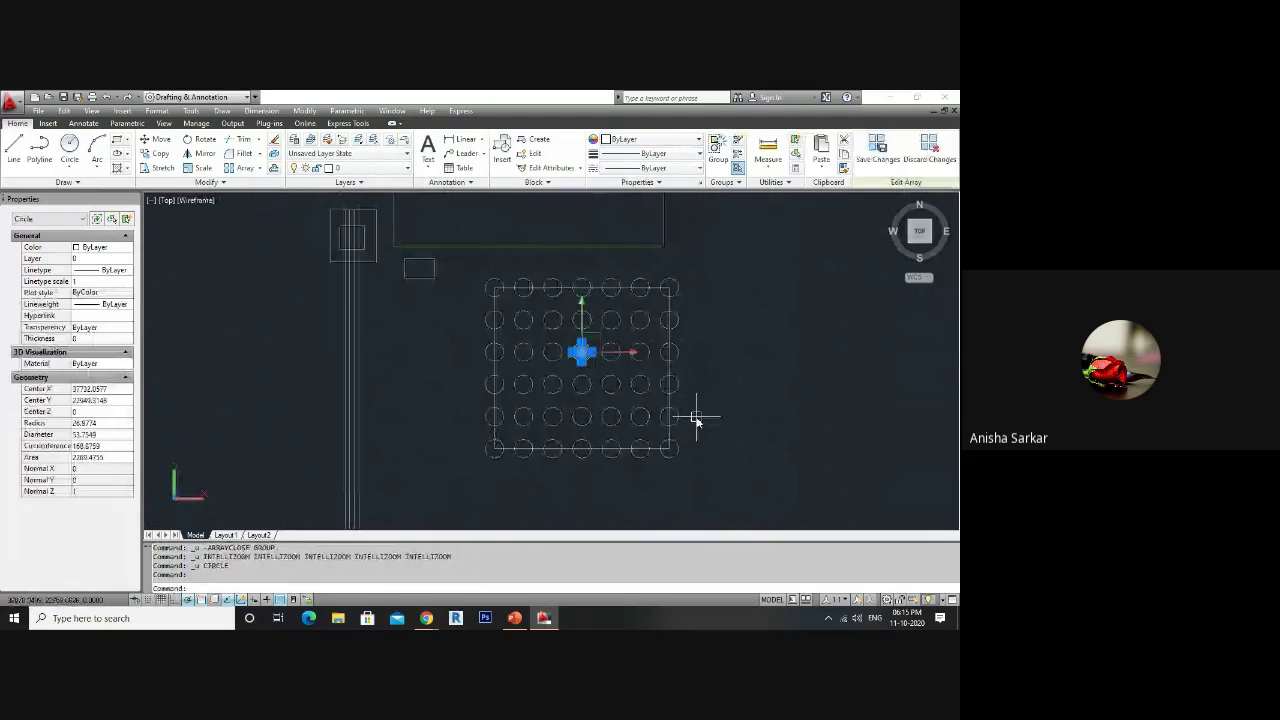
pyautogui.press('Escape')
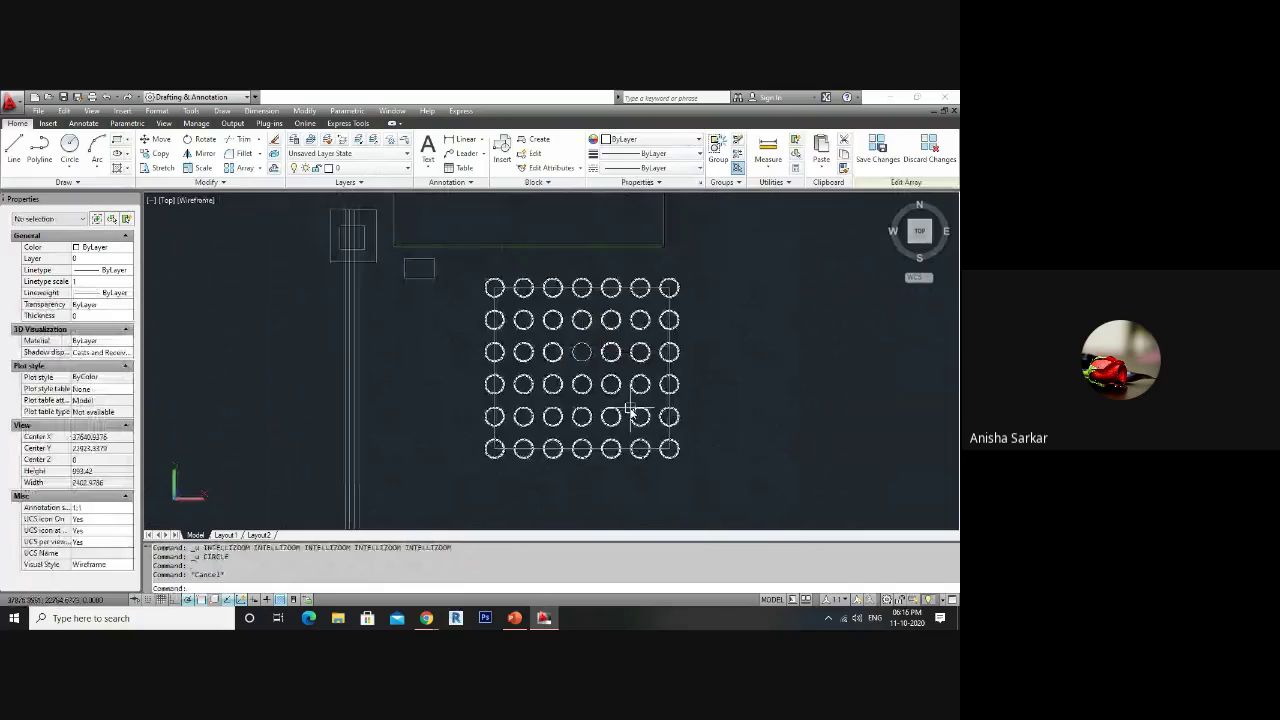
pyautogui.hotkey('ctrl', 'z')
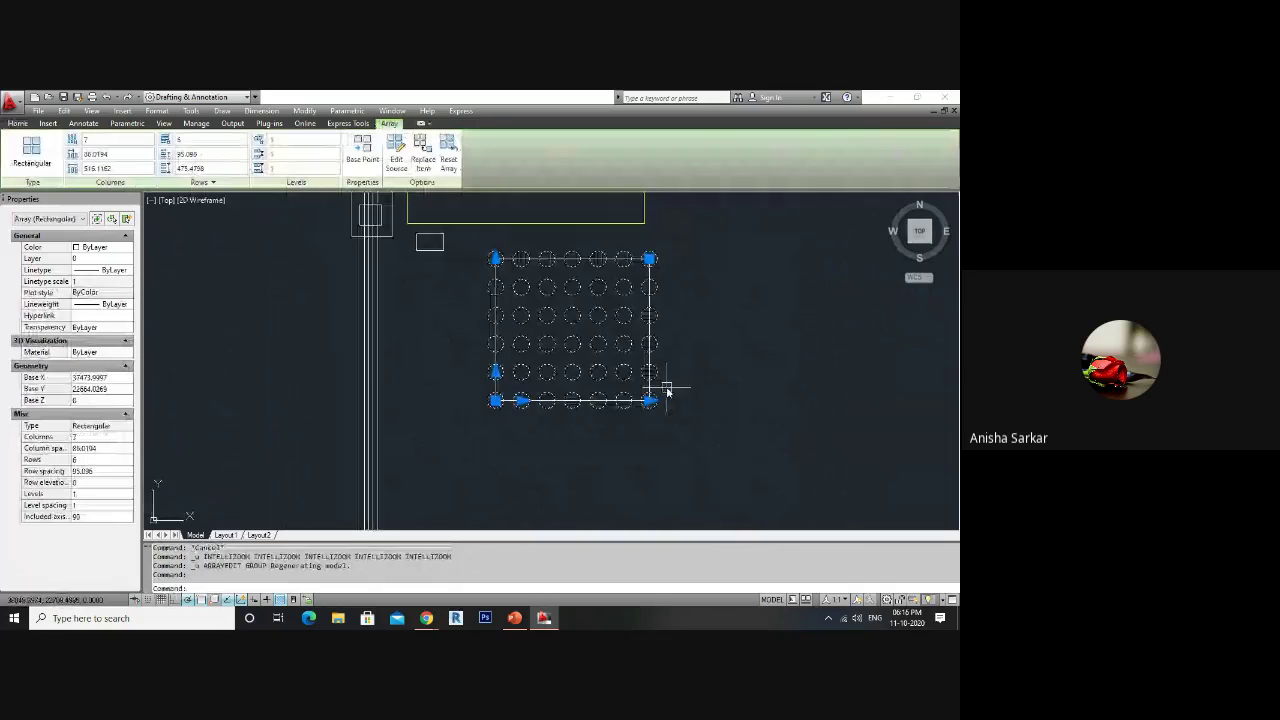
pyautogui.press('Escape')
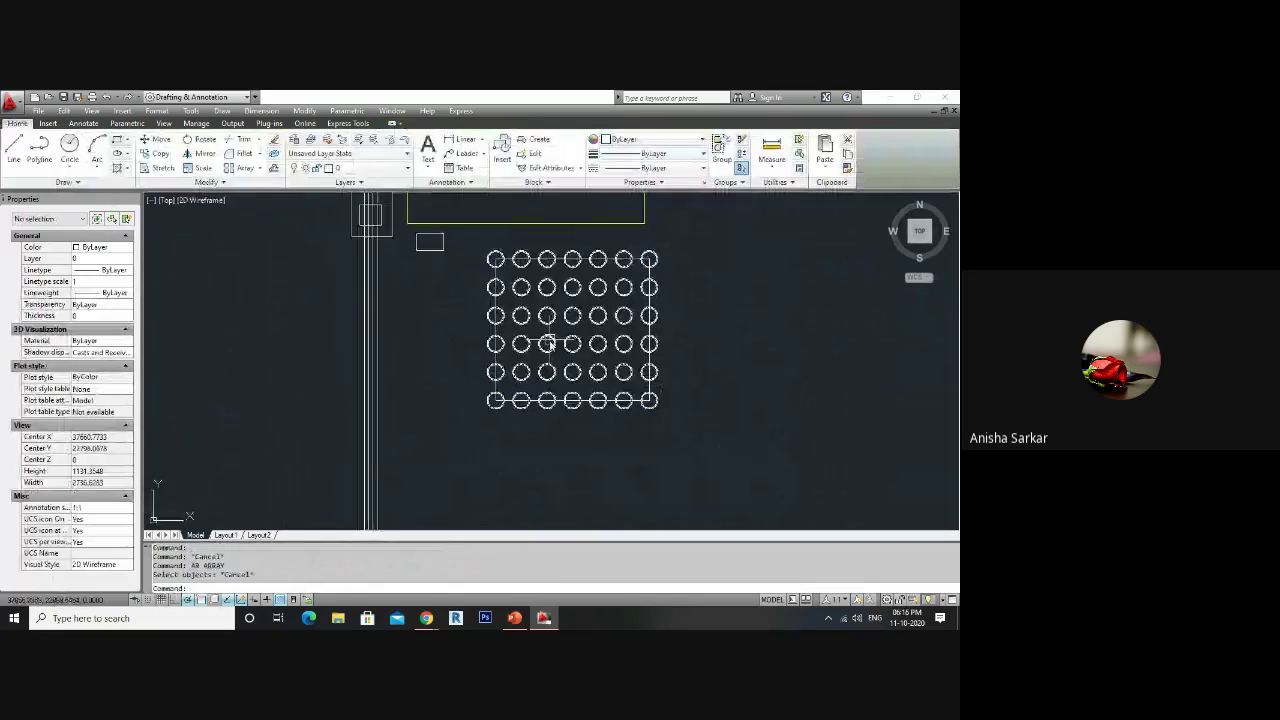
# - Edit the rectangular array's source objects, picking the sixth circle of the second row from the top as the item
pyautogui.click(549, 343)
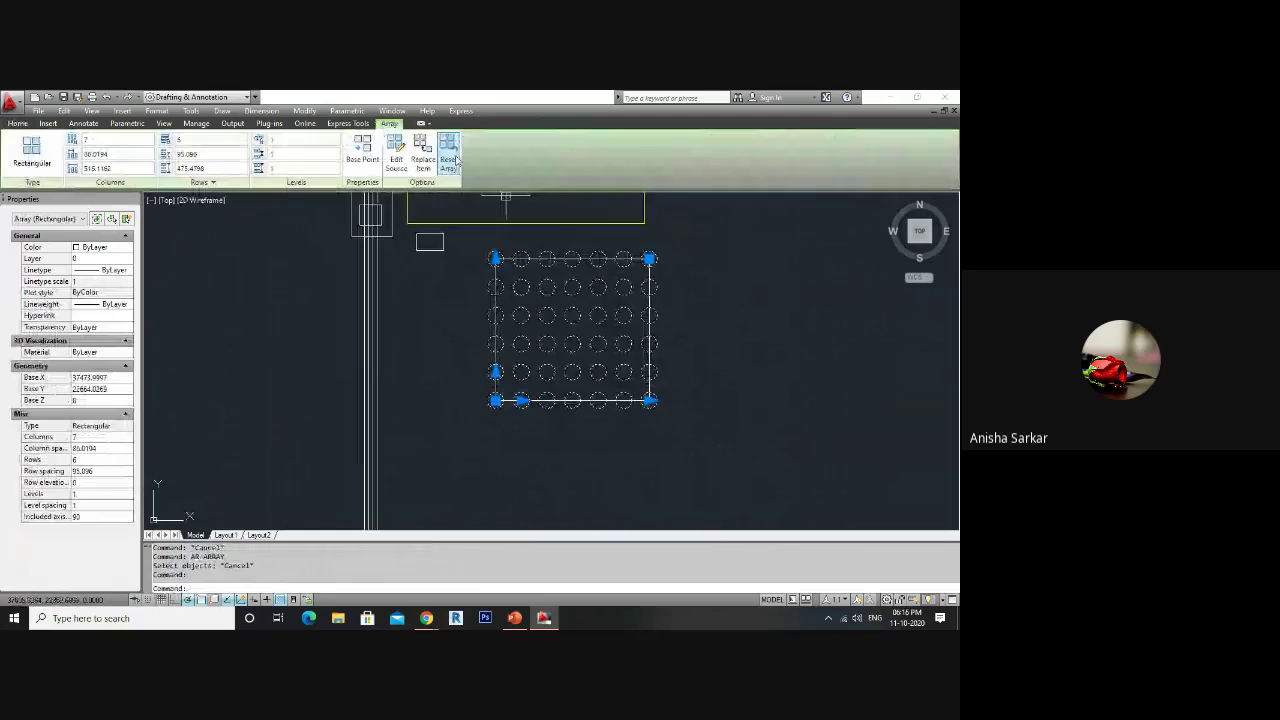
pyautogui.click(452, 160)
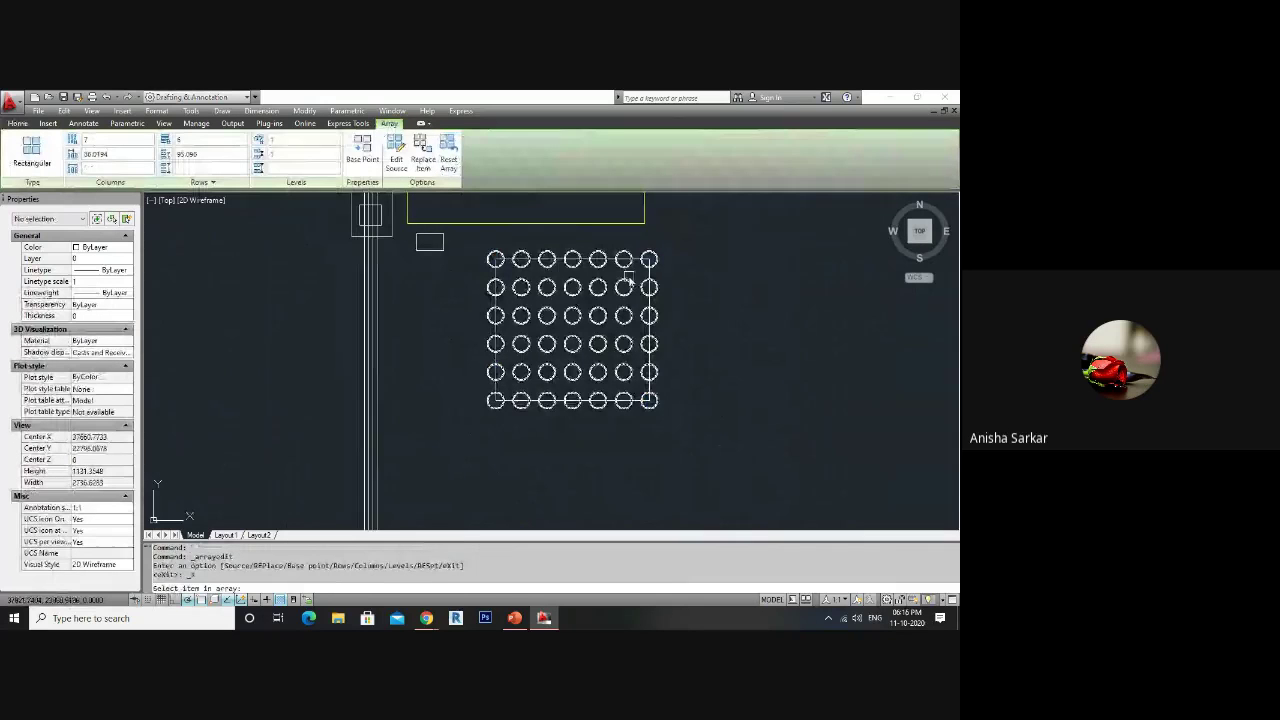
pyautogui.click(626, 284)
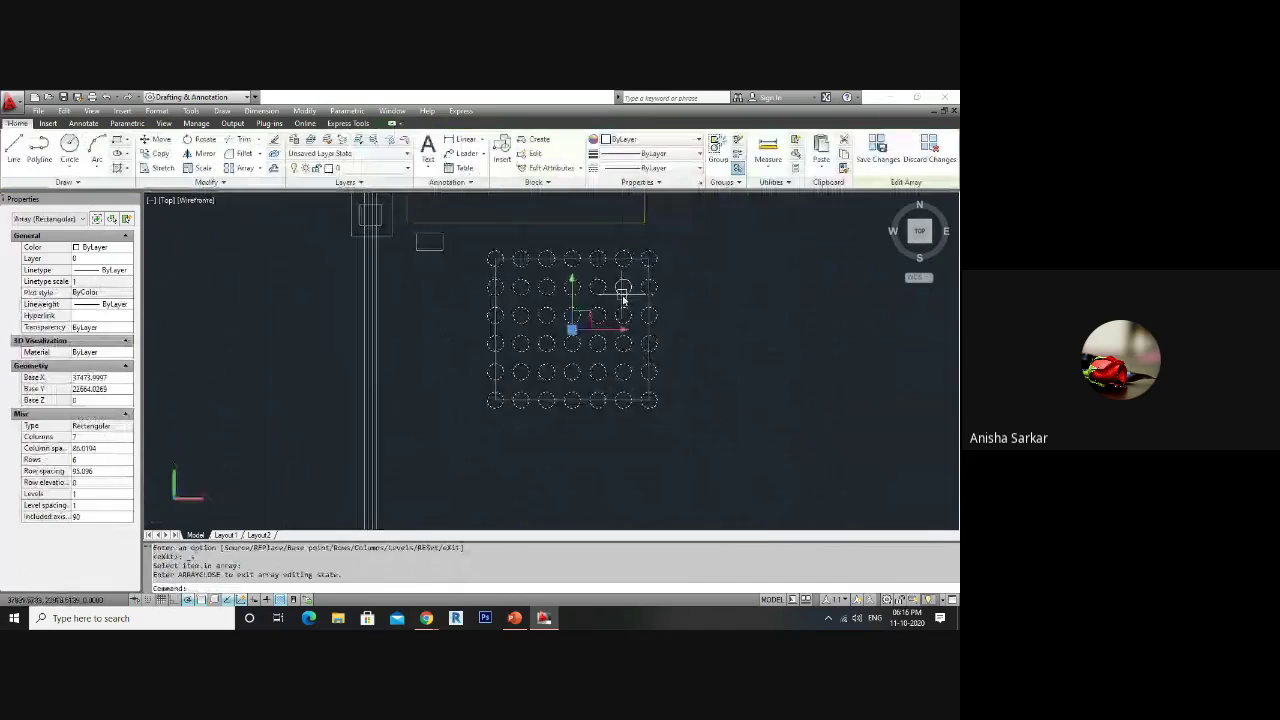
# - Draw a circle of about 57.6 radius concentric with the picked source circle and save the changes to the array
pyautogui.scroll(3, 622, 297)
pyautogui.write('c')
pyautogui.press('Return')
pyautogui.click(619, 279)
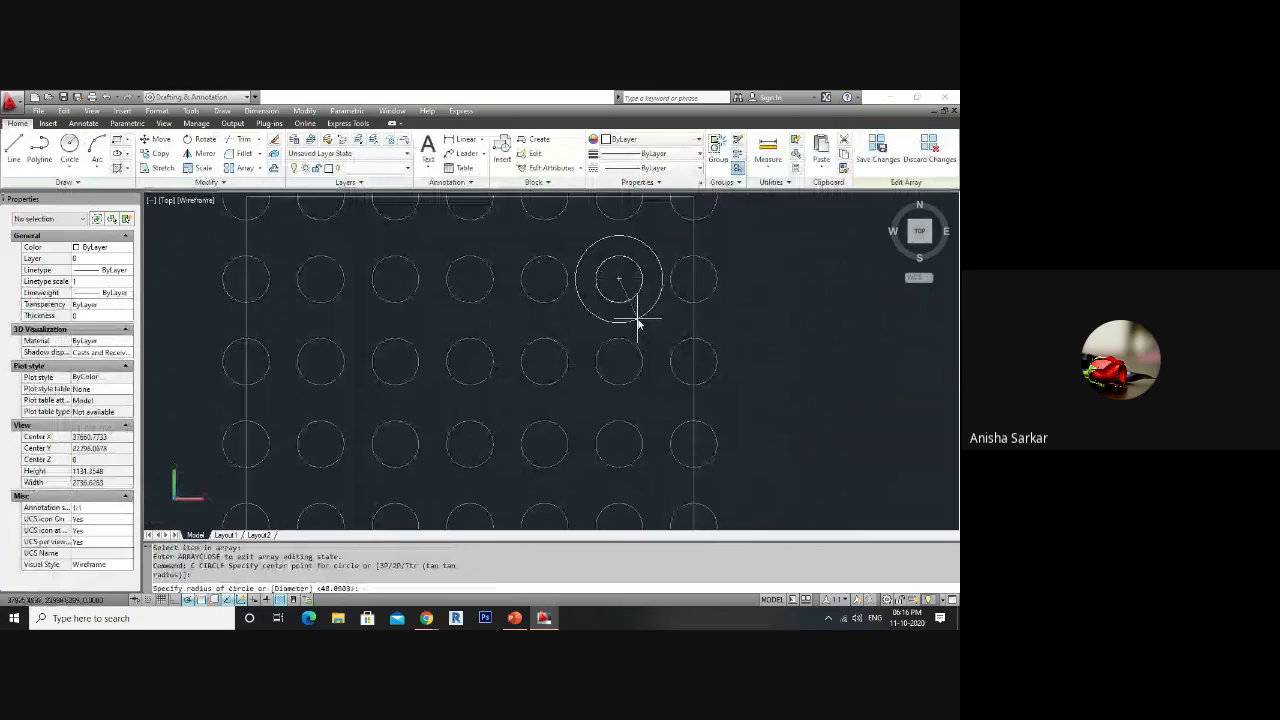
pyautogui.click(637, 323)
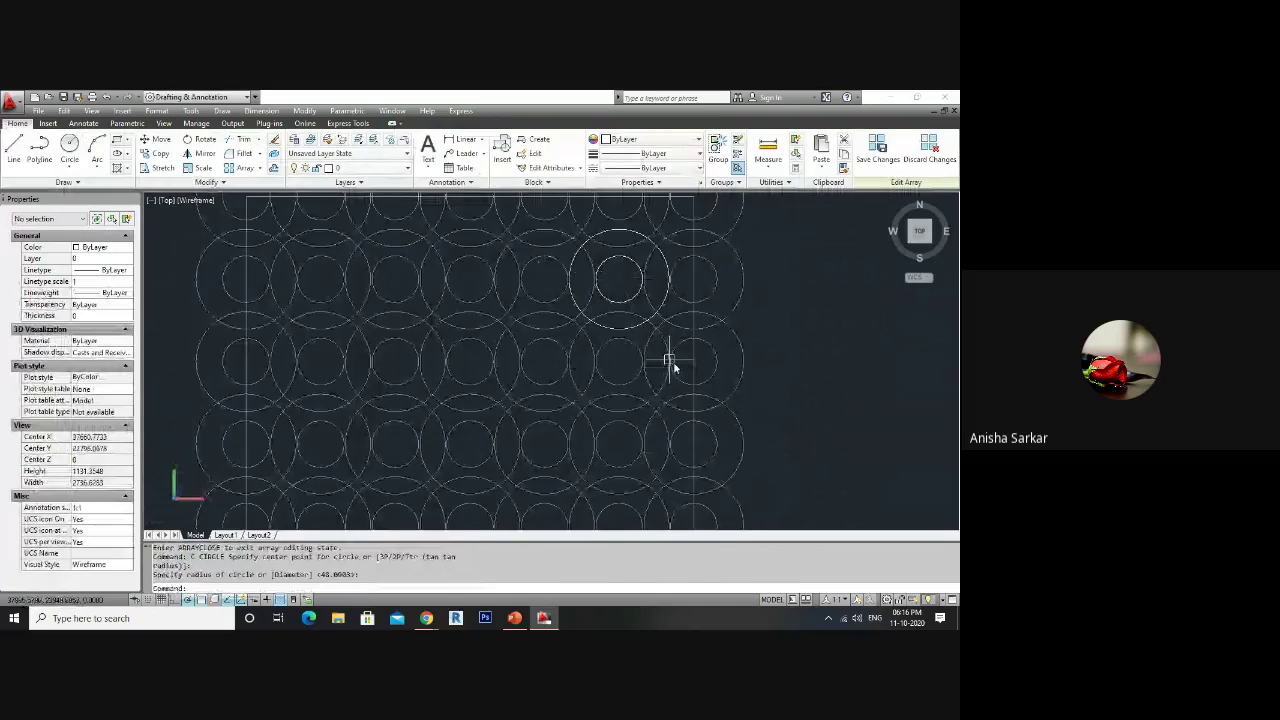
pyautogui.scroll(-5, 673, 361)
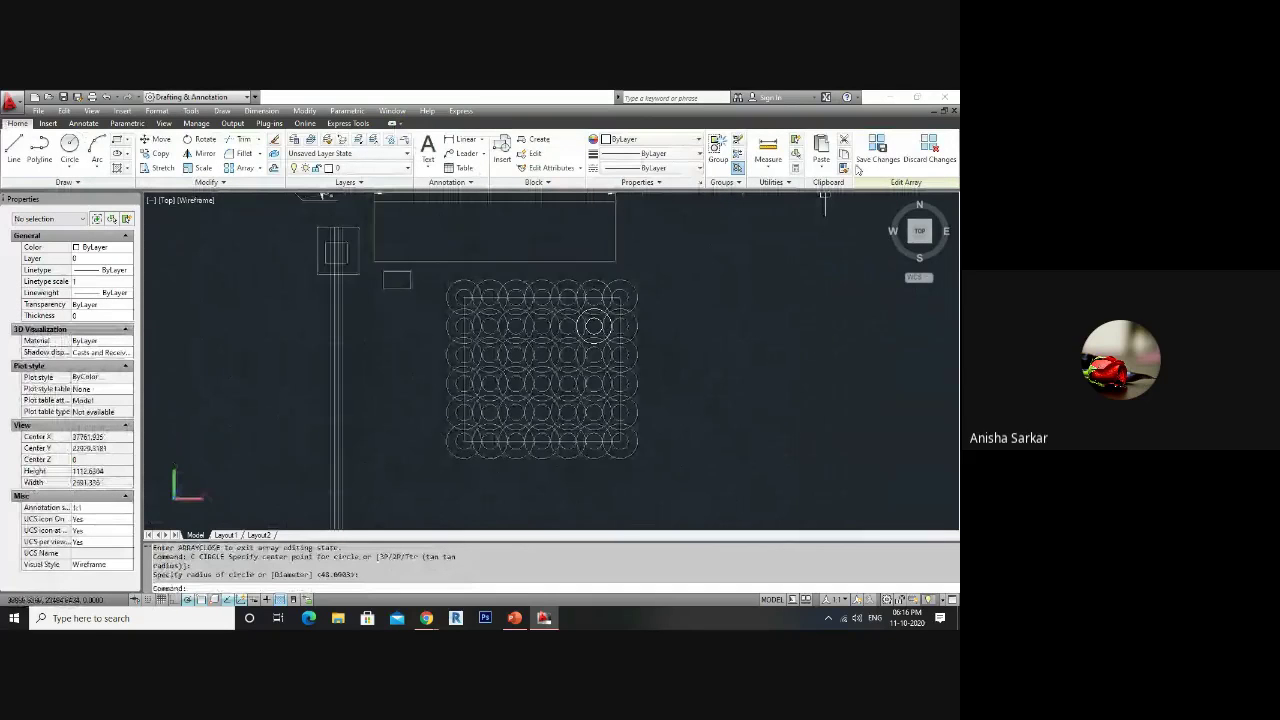
pyautogui.click(872, 154)
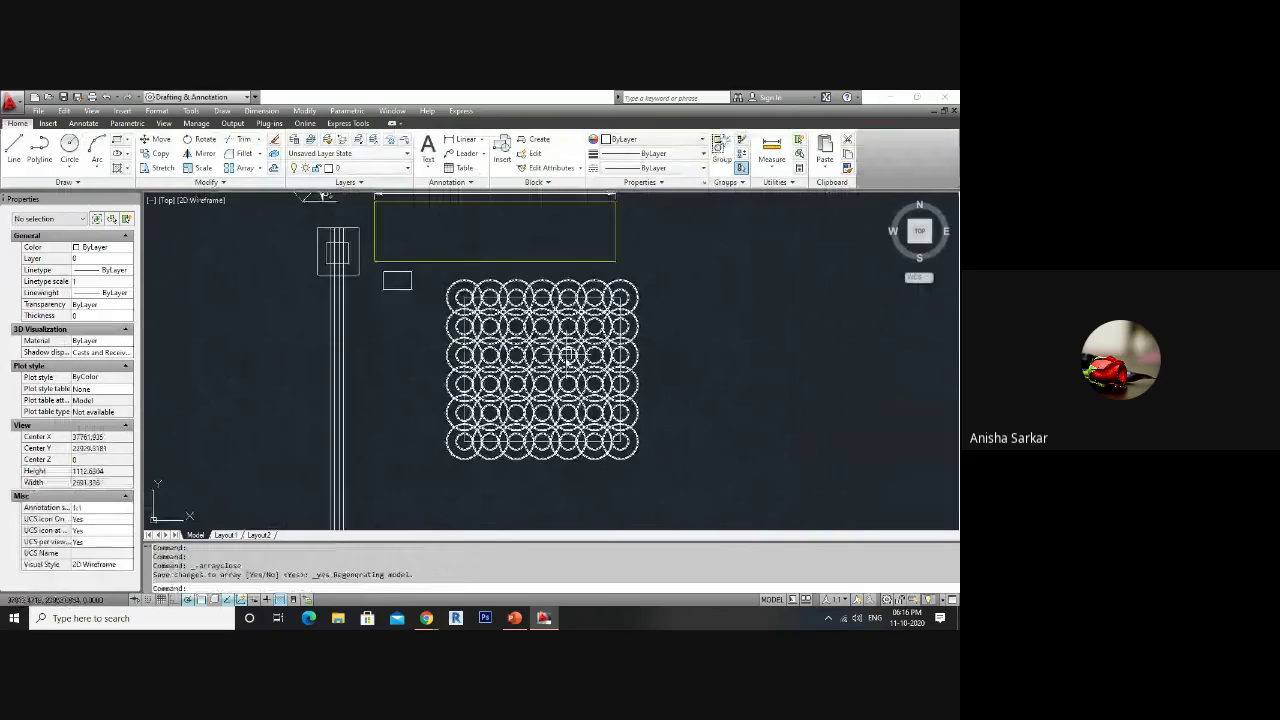
pyautogui.press('Escape')
pyautogui.scroll(2, 568, 360)
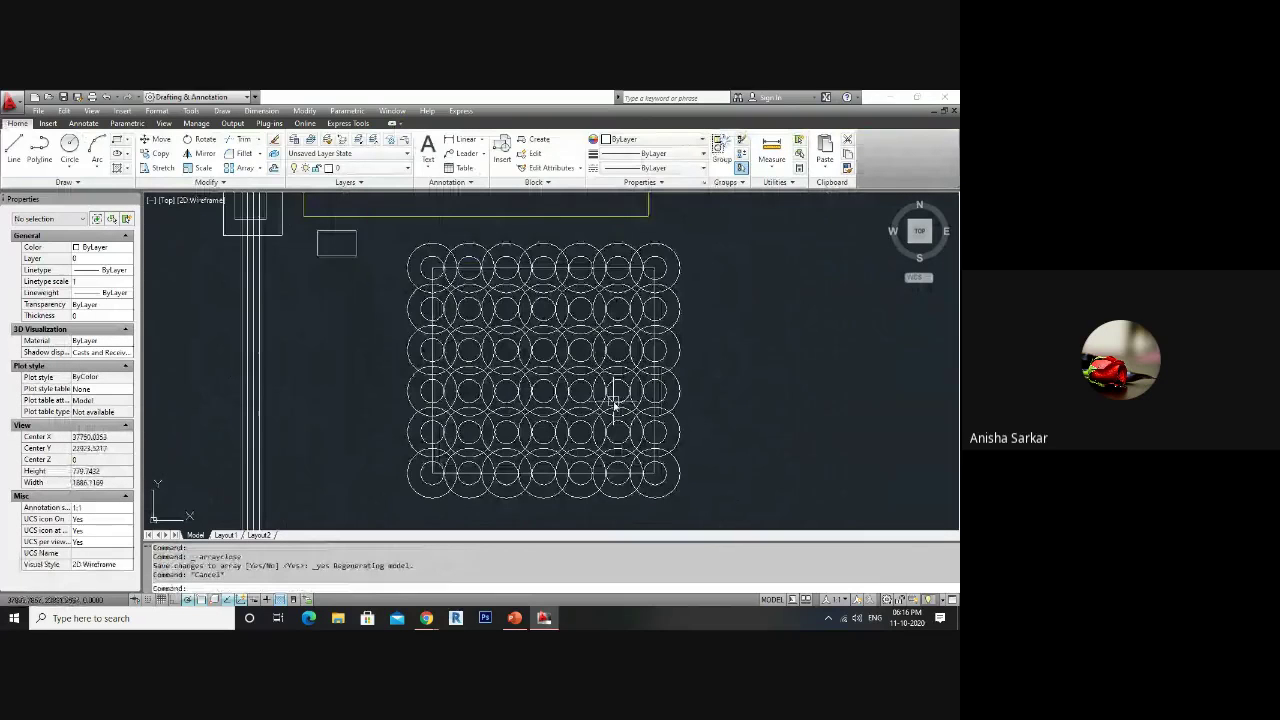
# - Draw a circle with a radius of about 254.7 in the empty space east of the rectangular array
pyautogui.scroll(-4, 620, 395)
pyautogui.write('c')
pyautogui.press('Return')
pyautogui.click(675, 356)
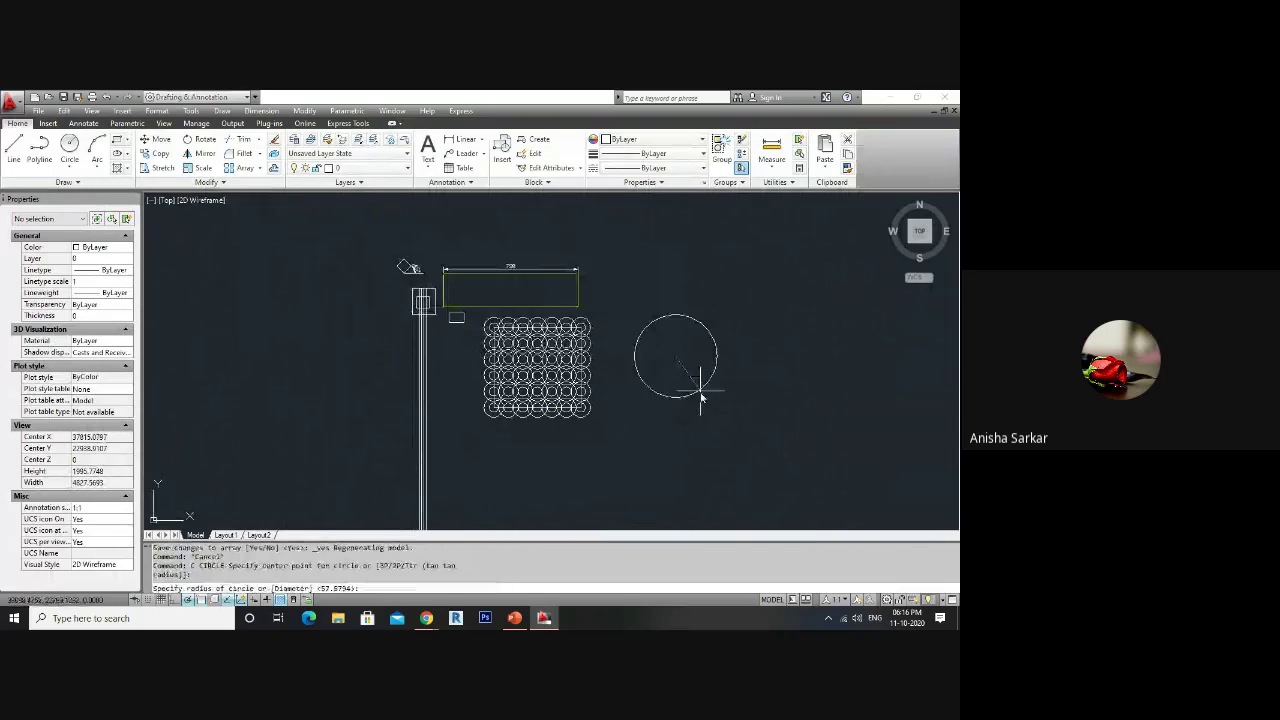
pyautogui.click(698, 398)
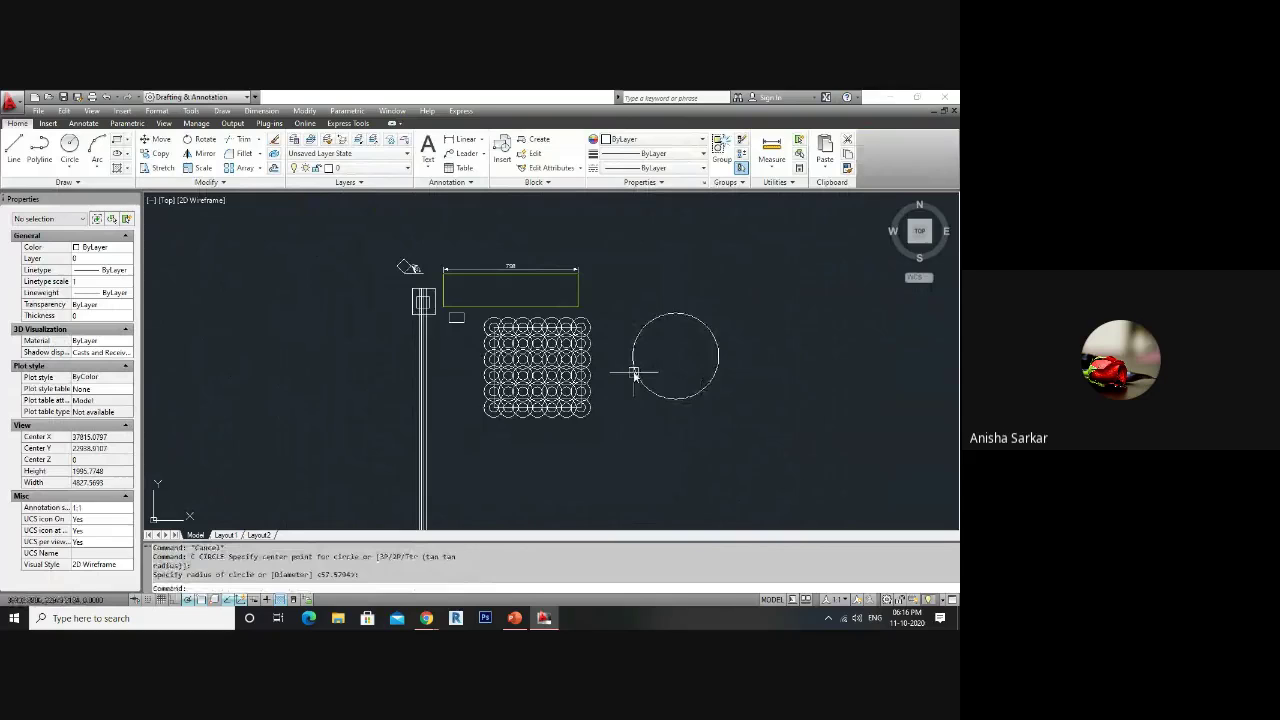
# - Draw a small circle centred on the west quadrant point of the large circle
pyautogui.scroll(1, 634, 374)
pyautogui.write('c')
pyautogui.press('space')
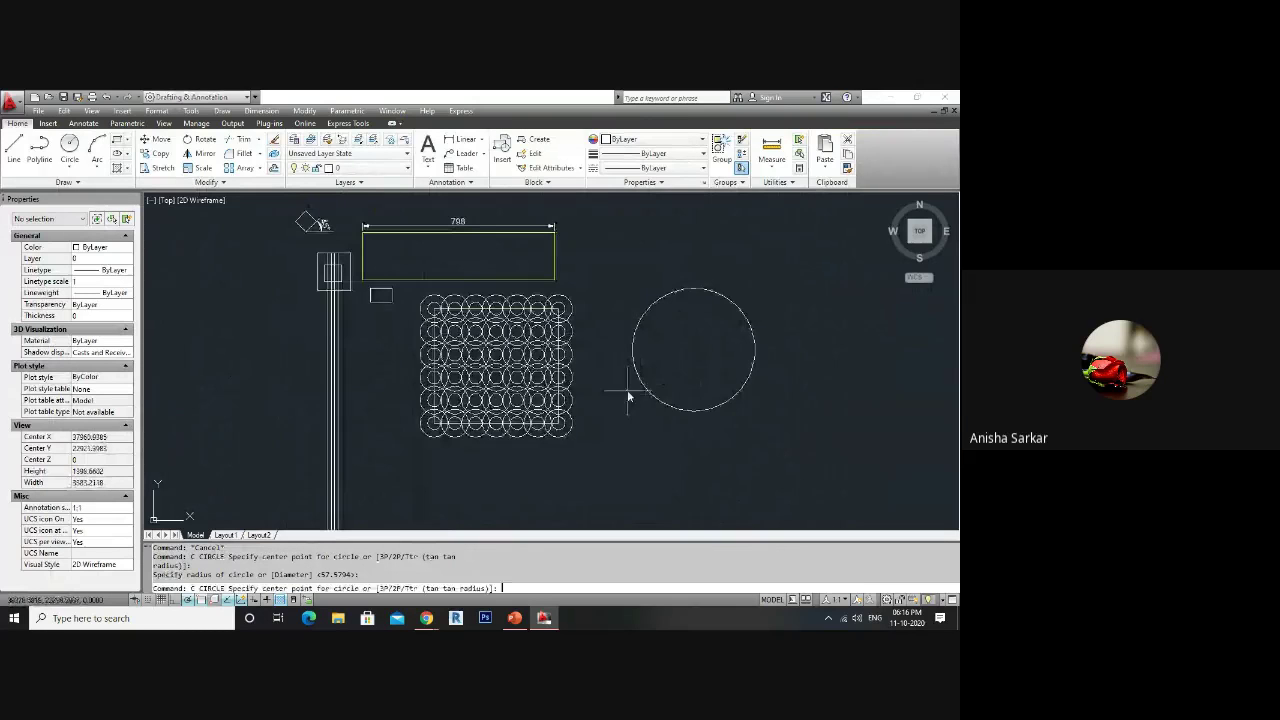
pyautogui.click(632, 350)
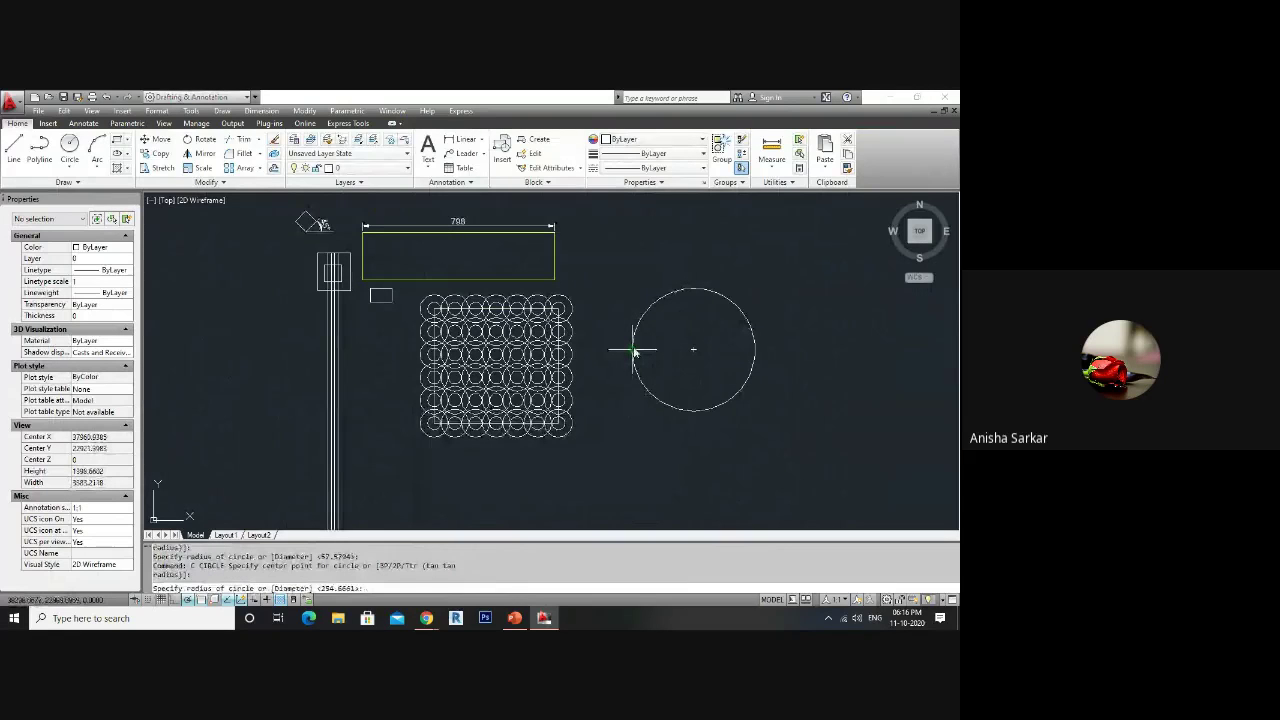
pyautogui.scroll(3, 634, 352)
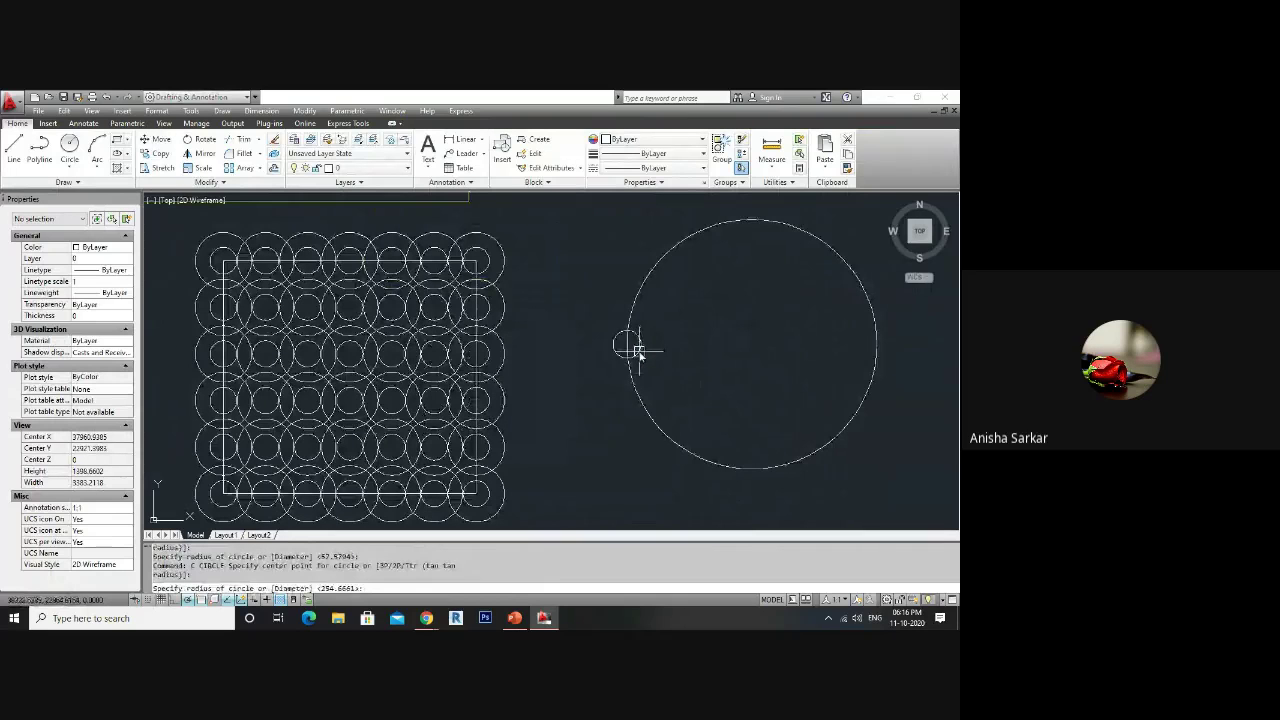
pyautogui.click(638, 352)
pyautogui.scroll(-3, 618, 418)
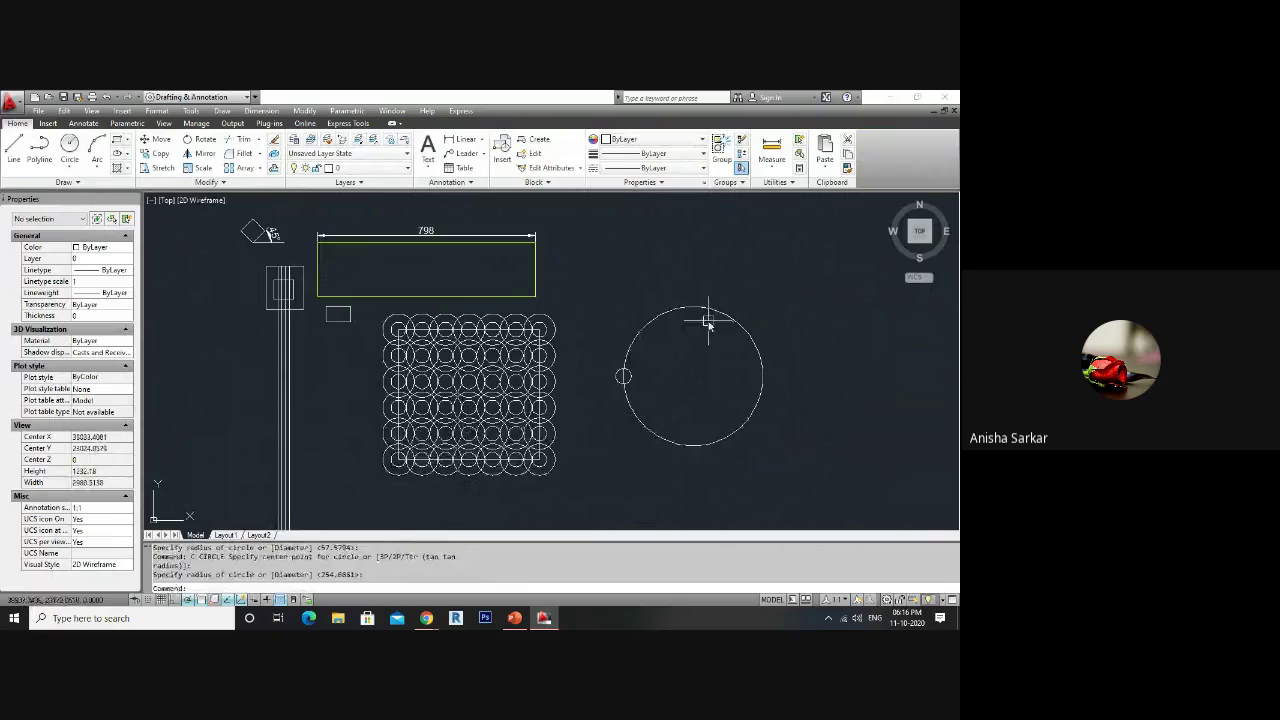
pyautogui.write('ar')
pyautogui.press('Return')
pyautogui.click(601, 355)
pyautogui.click(669, 399)
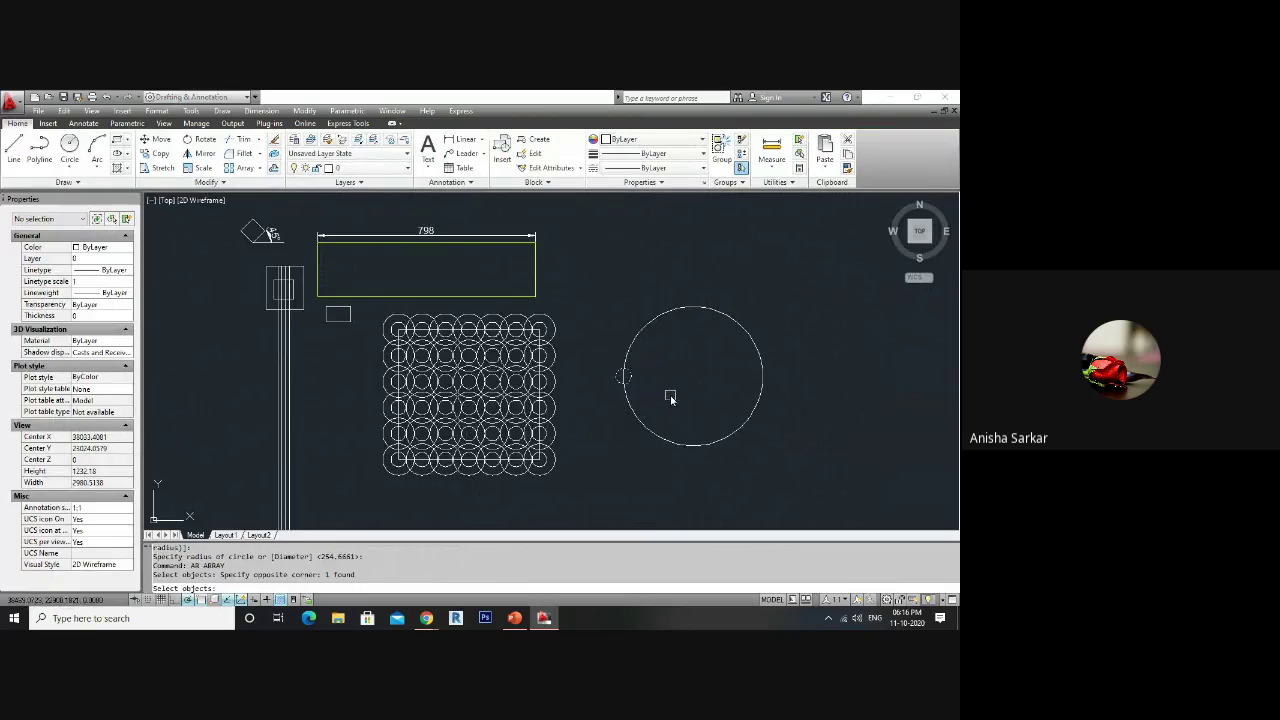
pyautogui.press('Return')
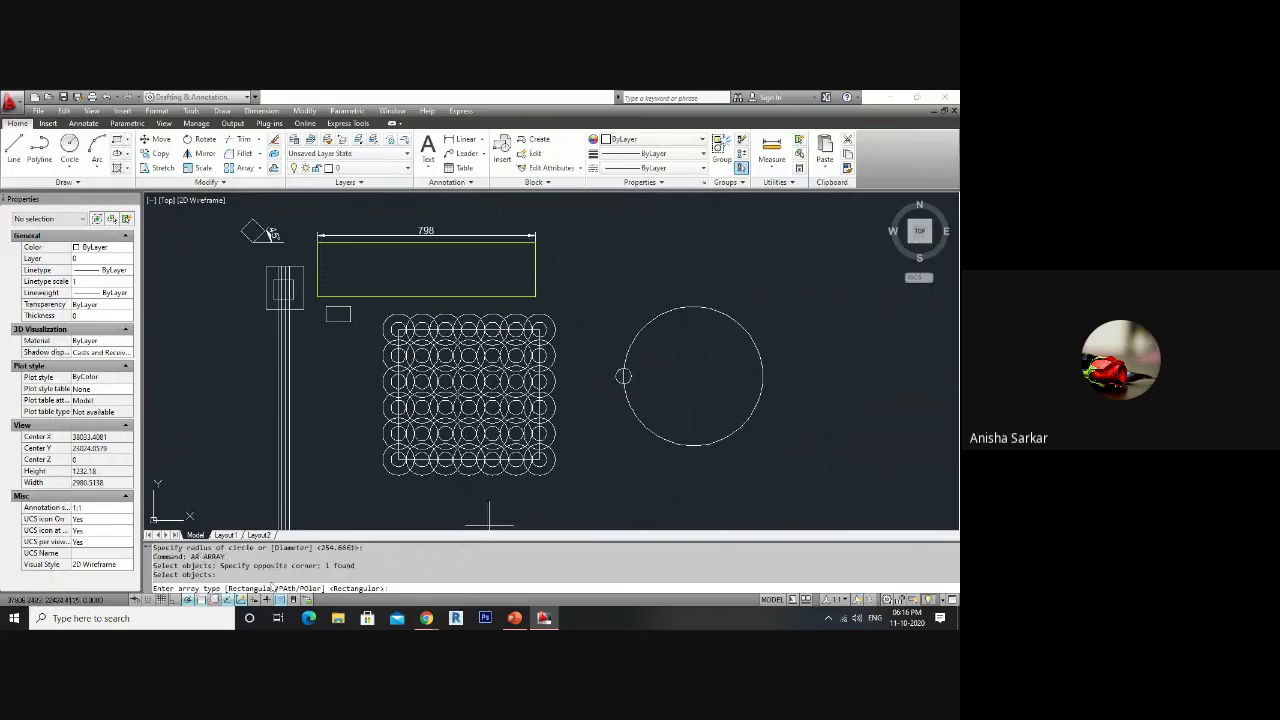
pyautogui.write('PO')
pyautogui.press('Return')
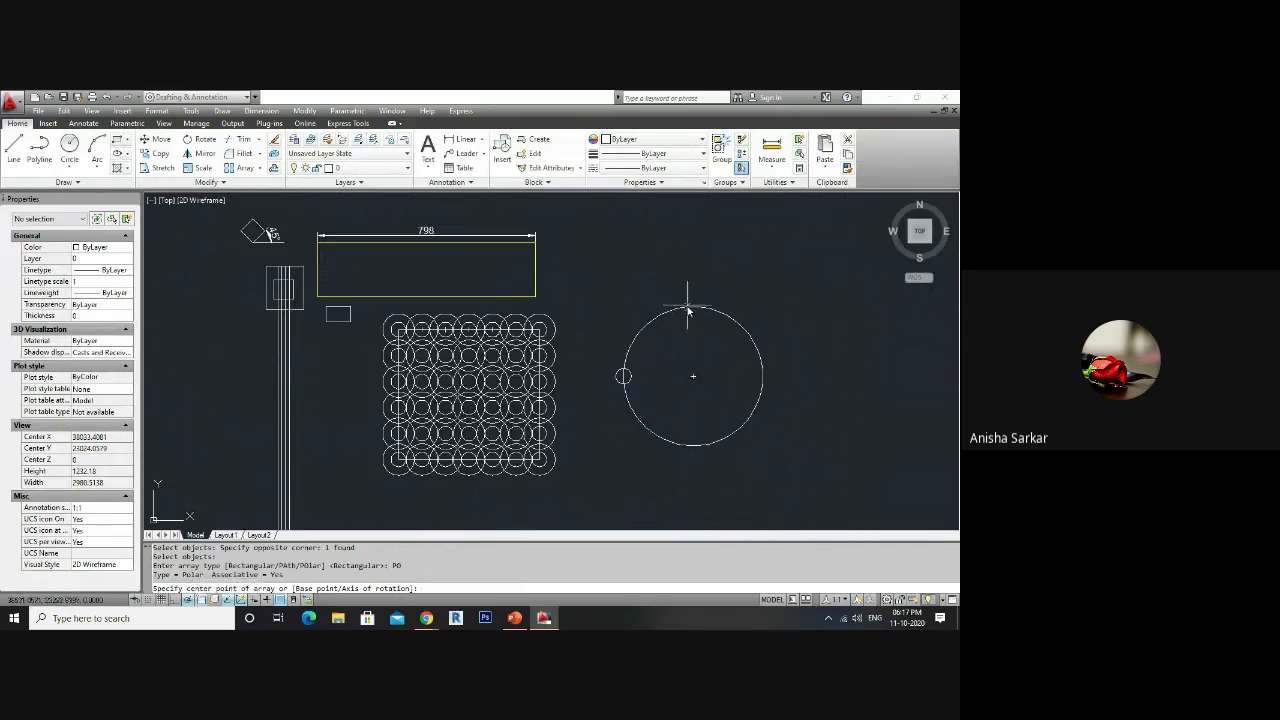
pyautogui.click(693, 377)
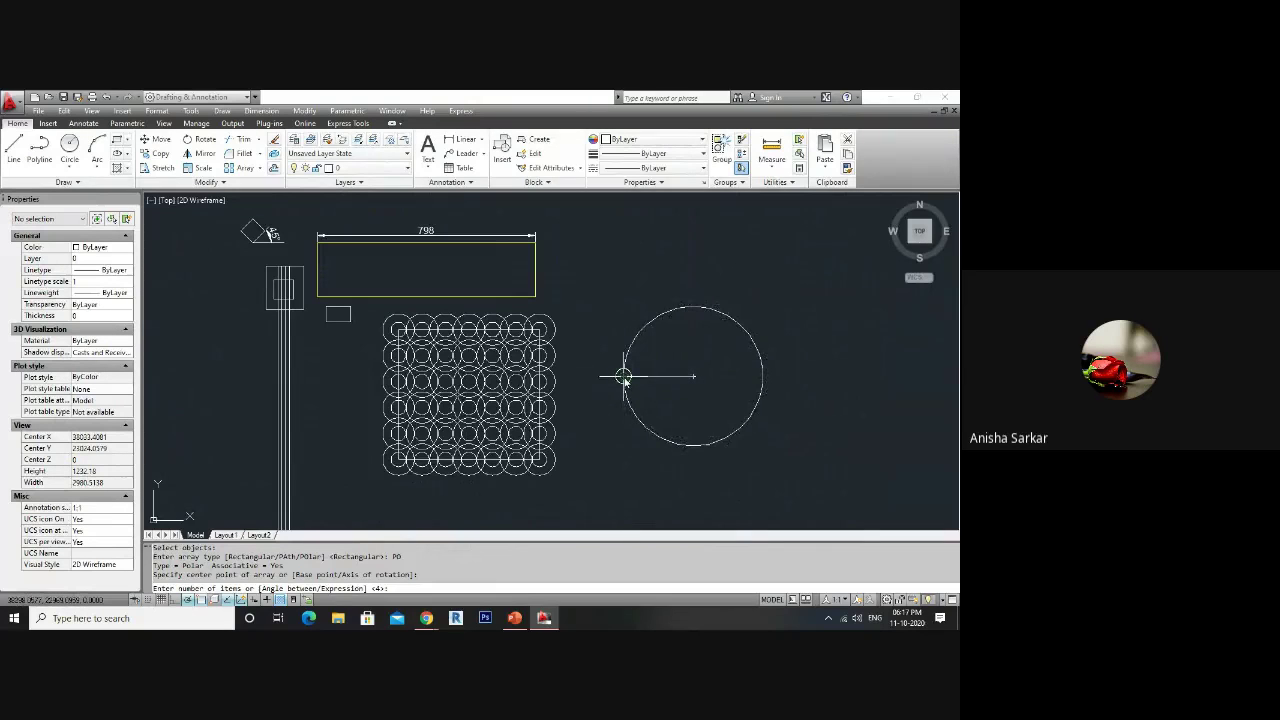
pyautogui.press('Return')
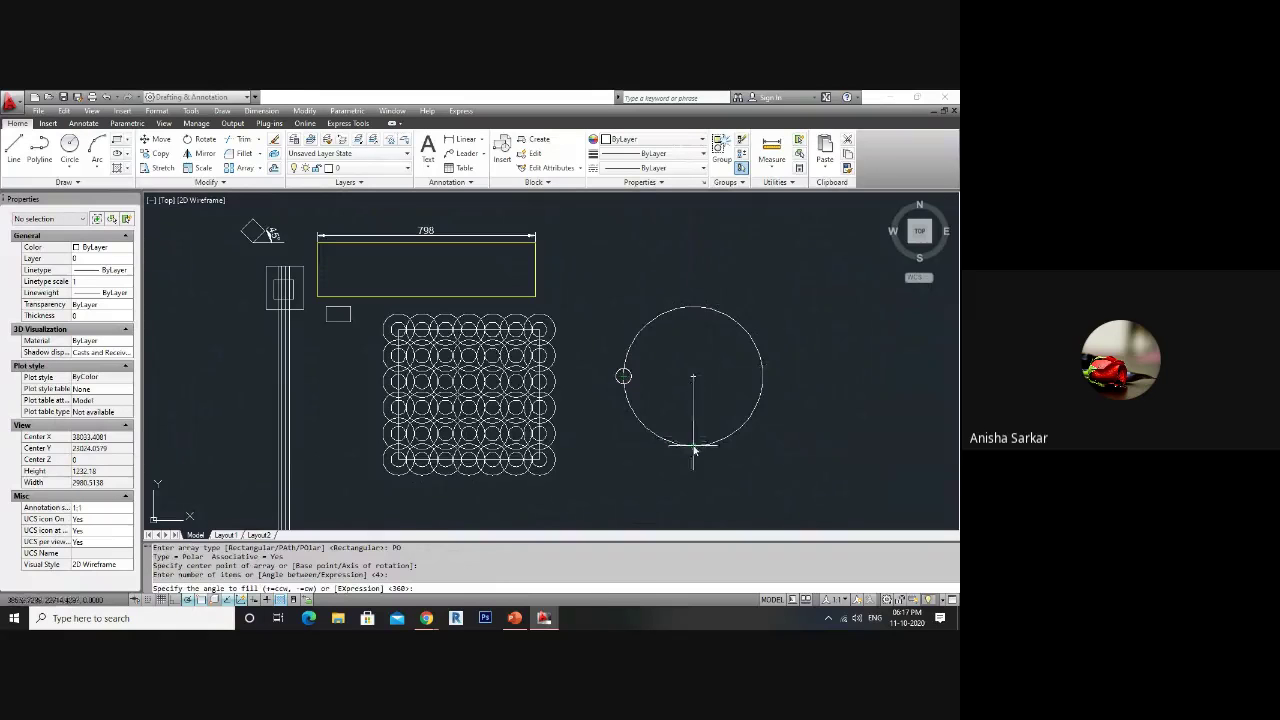
pyautogui.press('Return')
pyautogui.press('Escape')
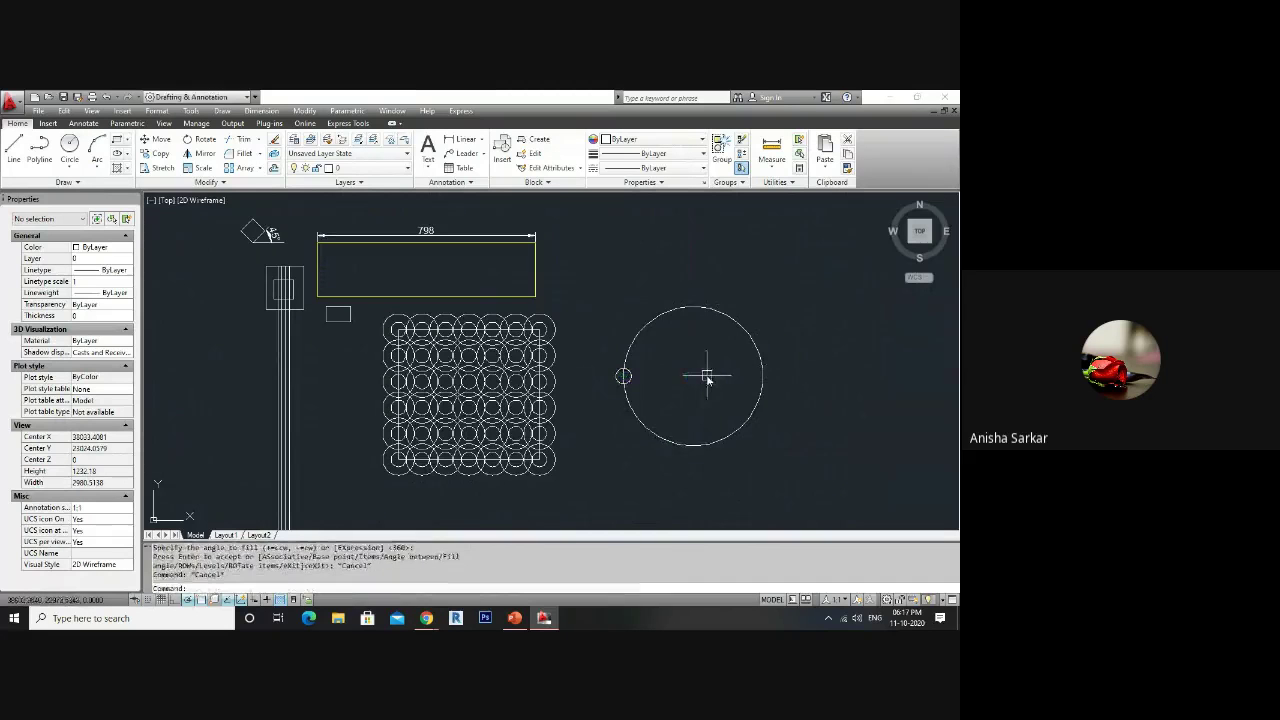
# - Create a polar array of the small circle about the large circle's centre, with 18 items filling 360 degrees
pyautogui.write('AR')
pyautogui.press('Return')
pyautogui.click(603, 345)
pyautogui.click(648, 392)
pyautogui.press('Return')
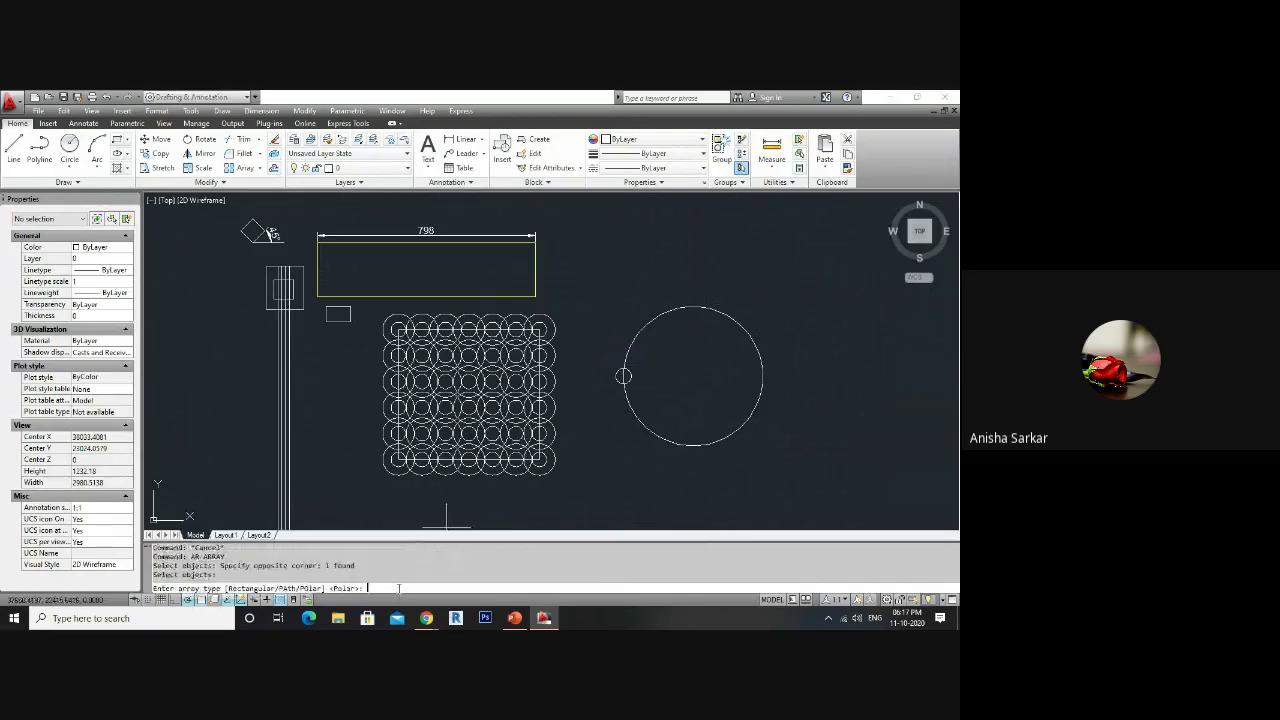
pyautogui.write('PO')
pyautogui.press('Return')
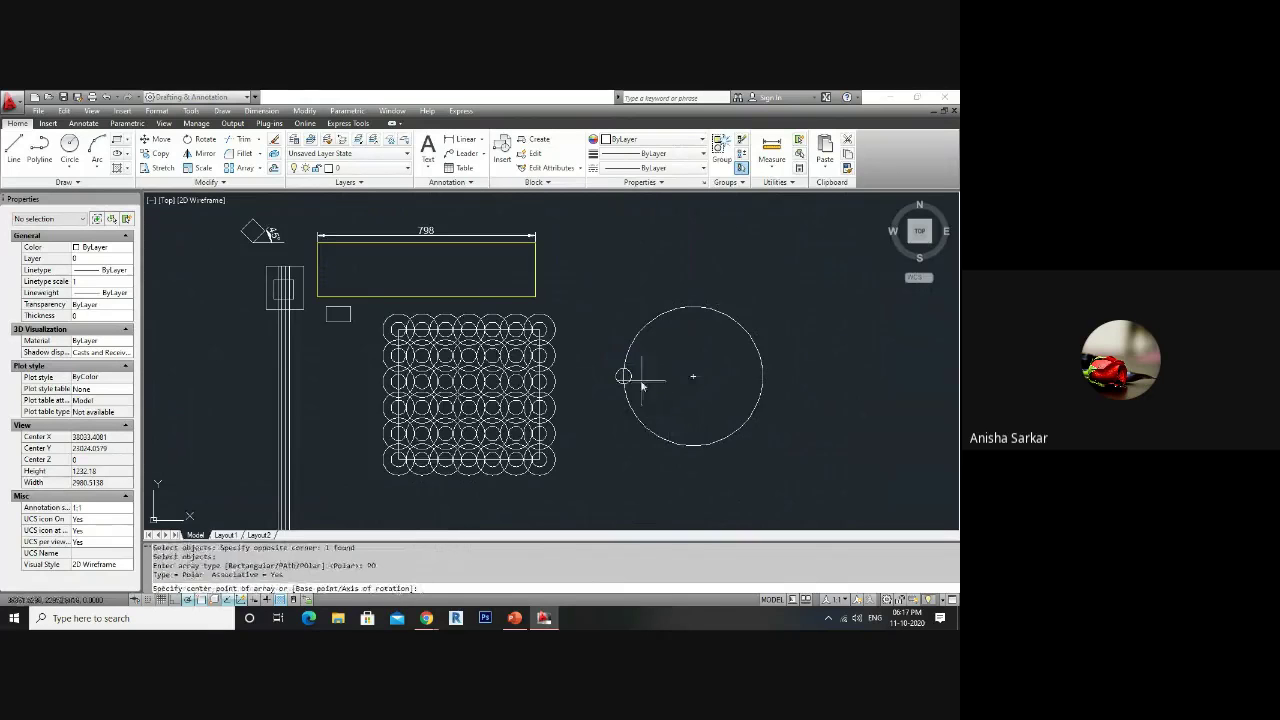
pyautogui.click(693, 377)
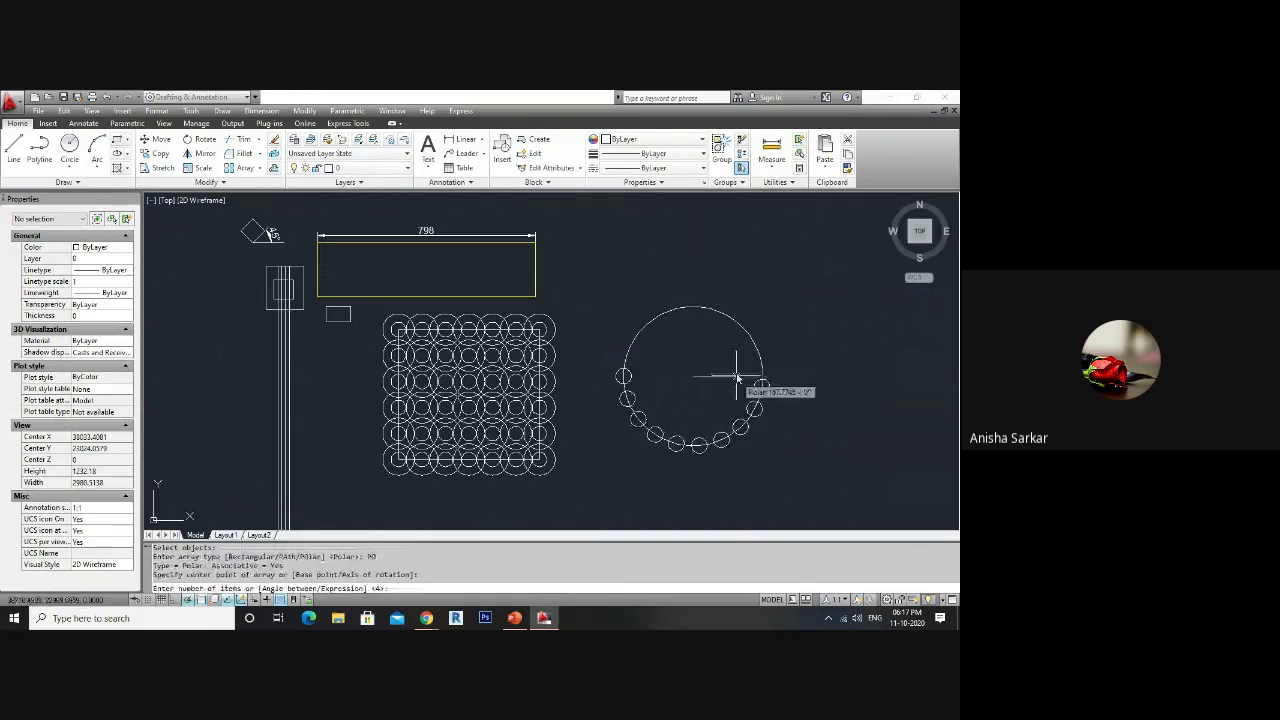
pyautogui.write('20')
pyautogui.press('Return')
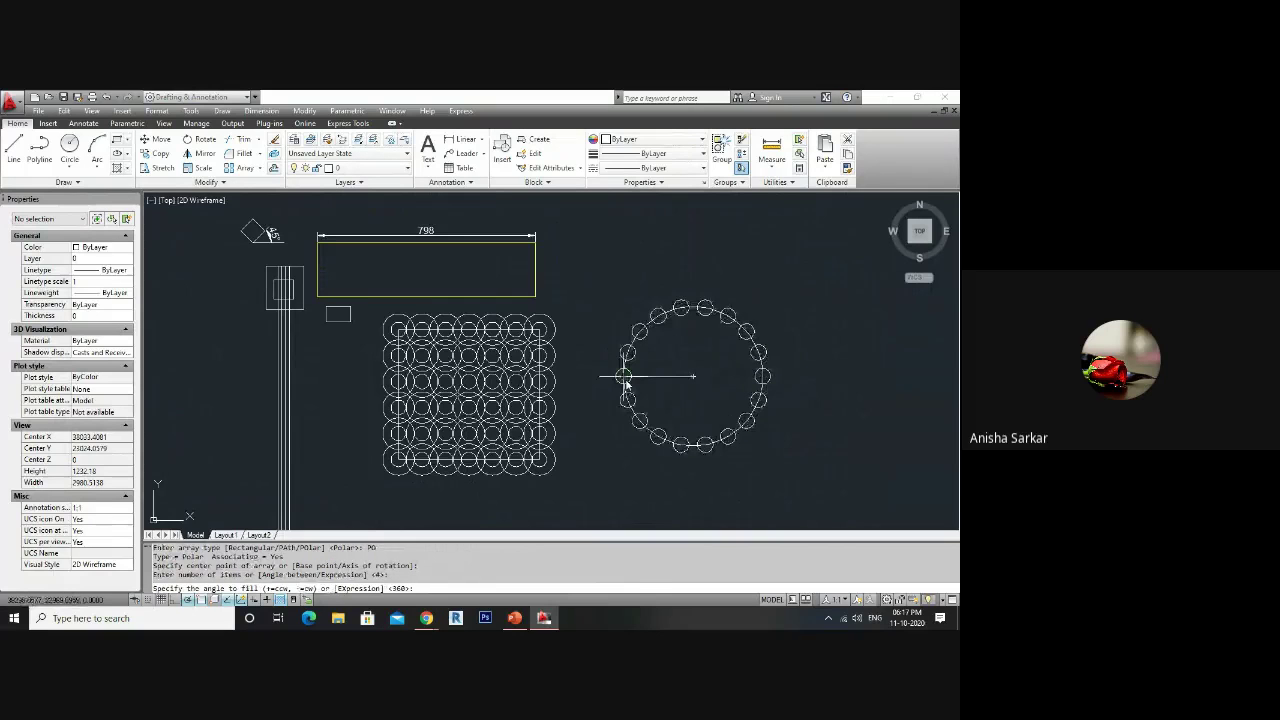
pyautogui.press('Return')
pyautogui.press('Escape')
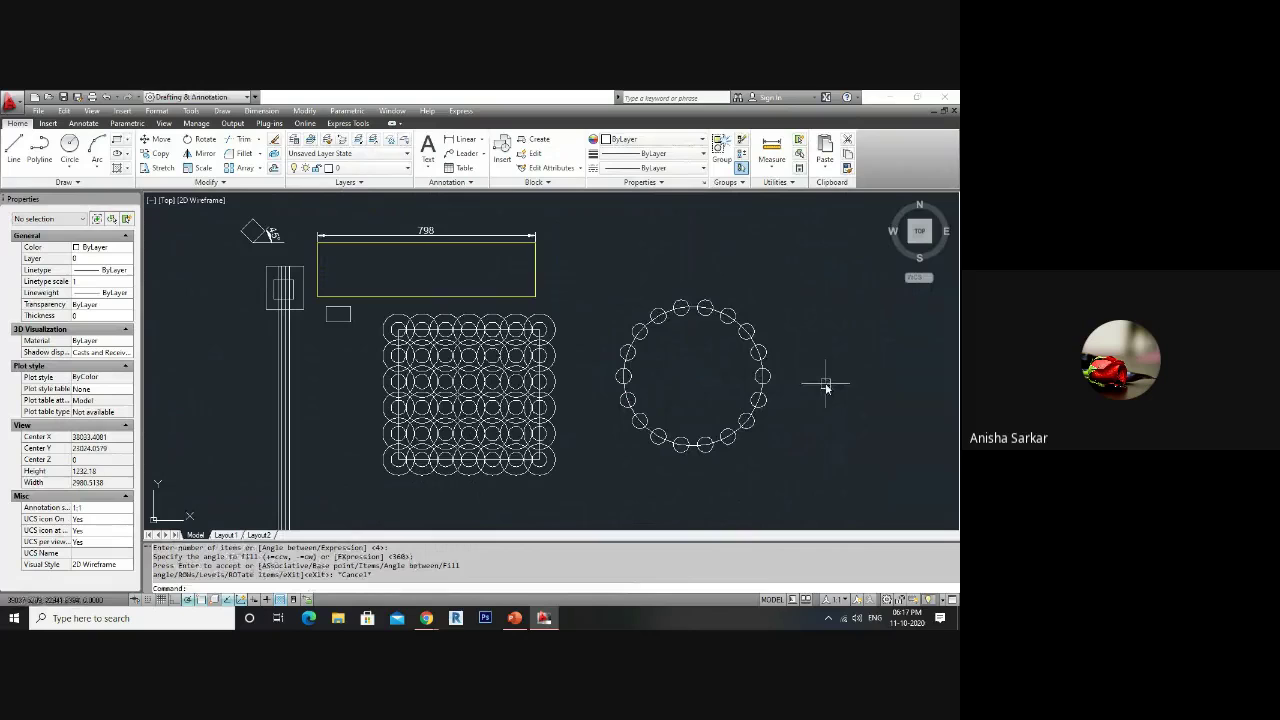
# - Set the polar array's row count to 2, increase it to 3, and deselect the array
pyautogui.scroll(3, 762, 338)
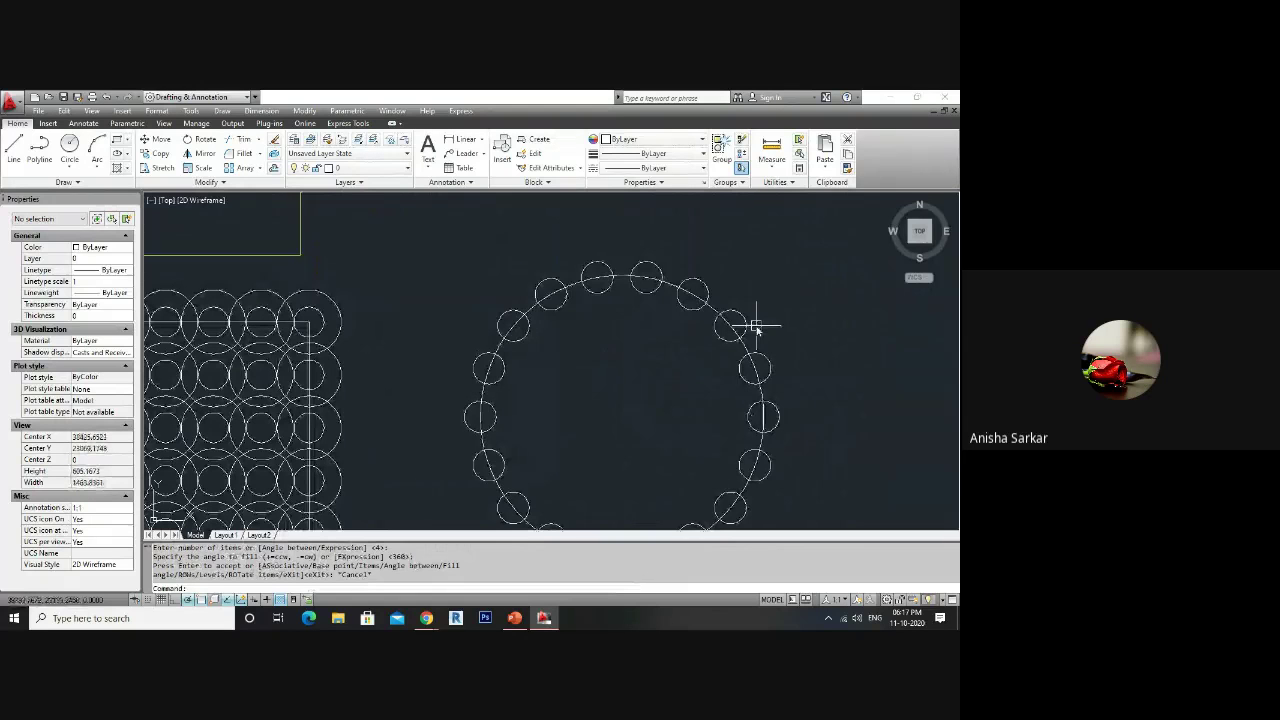
pyautogui.hotkey('ctrl', 'z')
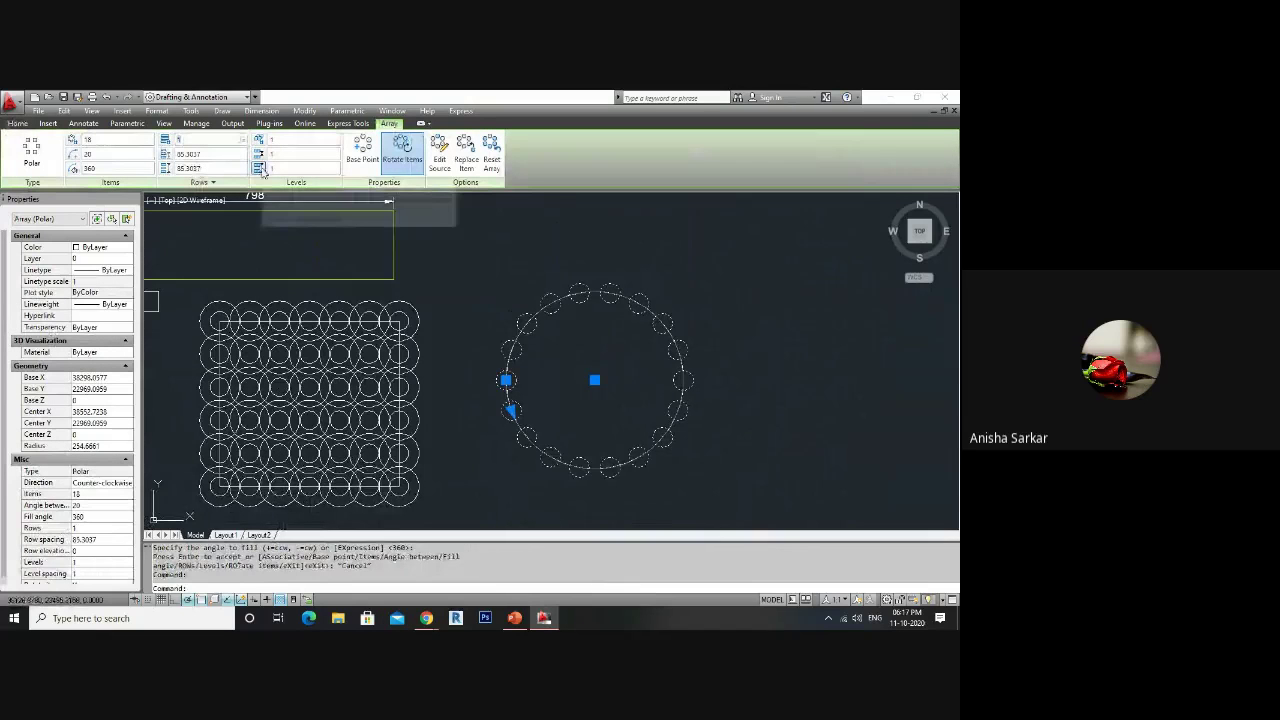
pyautogui.click(198, 141)
pyautogui.write('2')
pyautogui.press('Return')
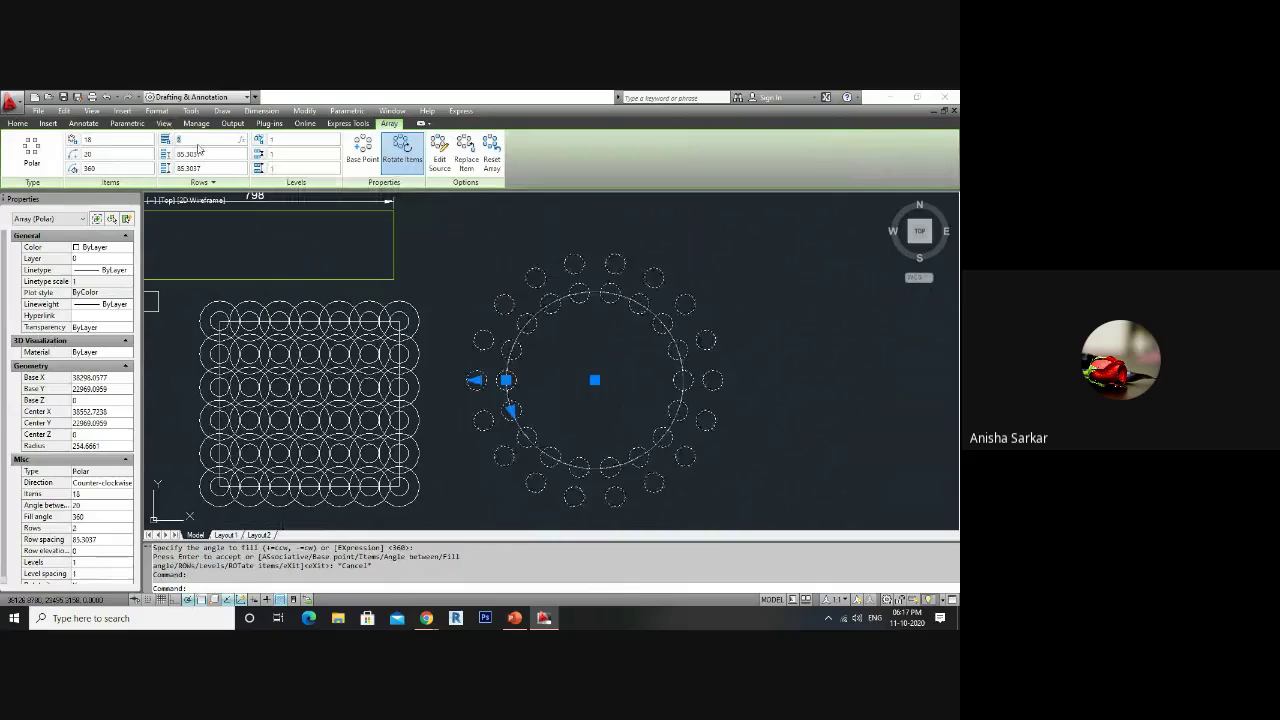
pyautogui.doubleClick(182, 141)
pyautogui.write('3')
pyautogui.press('Return')
pyautogui.scroll(-3, 584, 335)
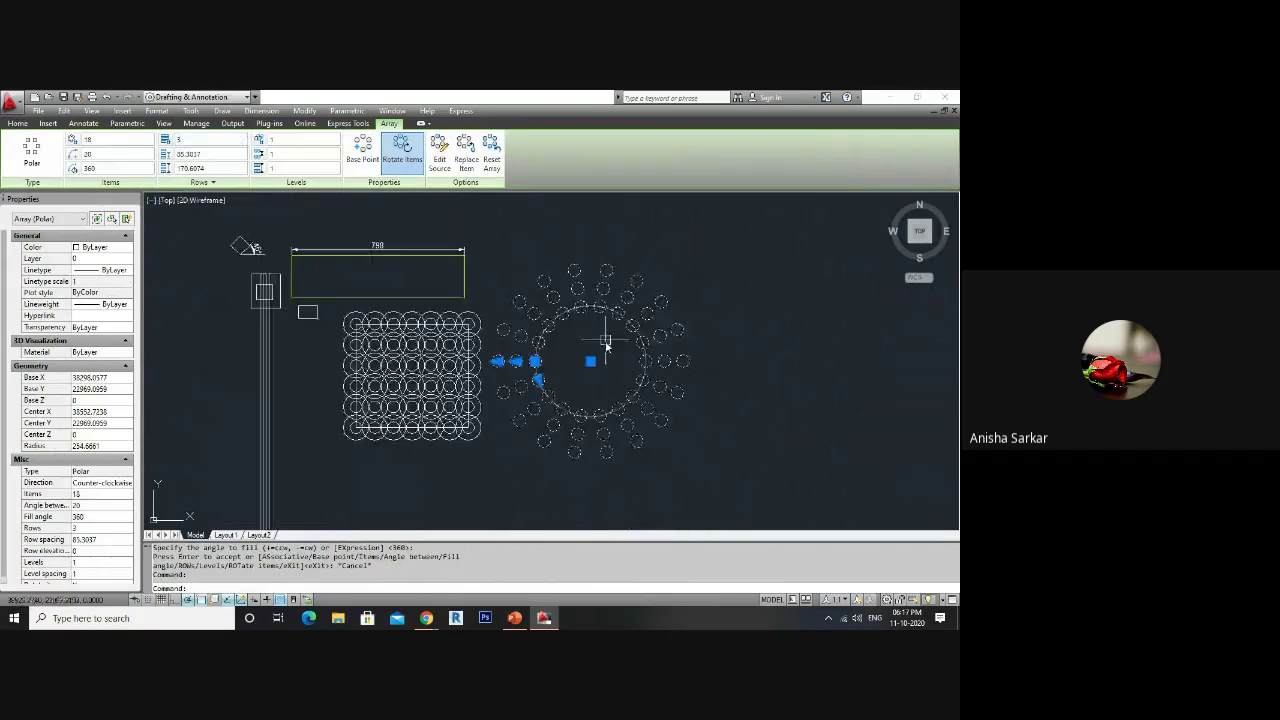
pyautogui.press('Escape')
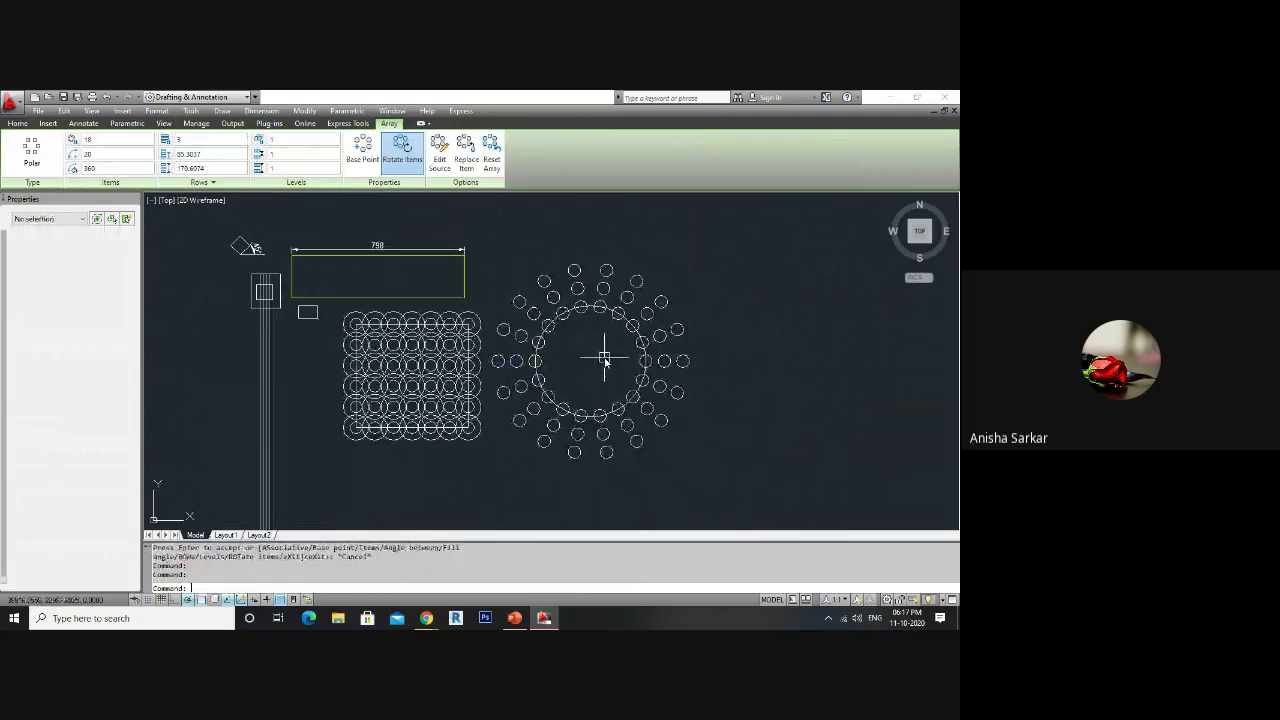
# - Set the fill angle of the polar array around the large circle to 180 degrees and deselect it
pyautogui.press('Escape')
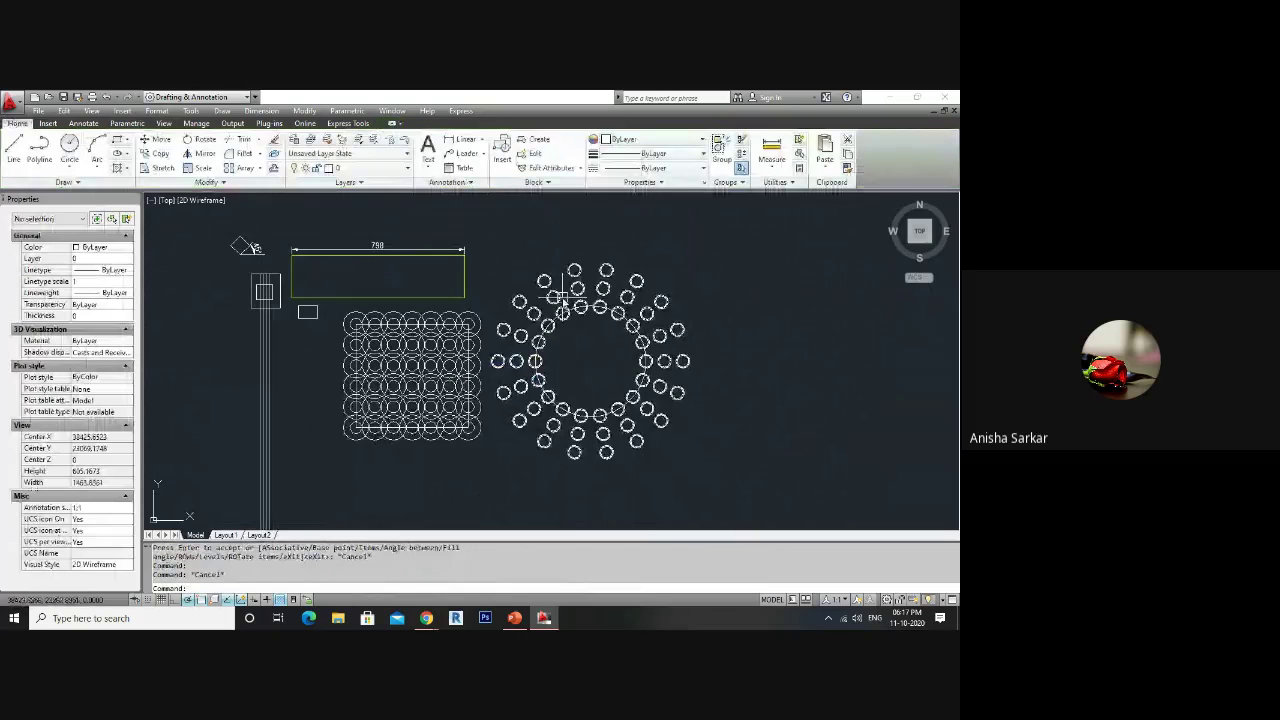
pyautogui.click(560, 297)
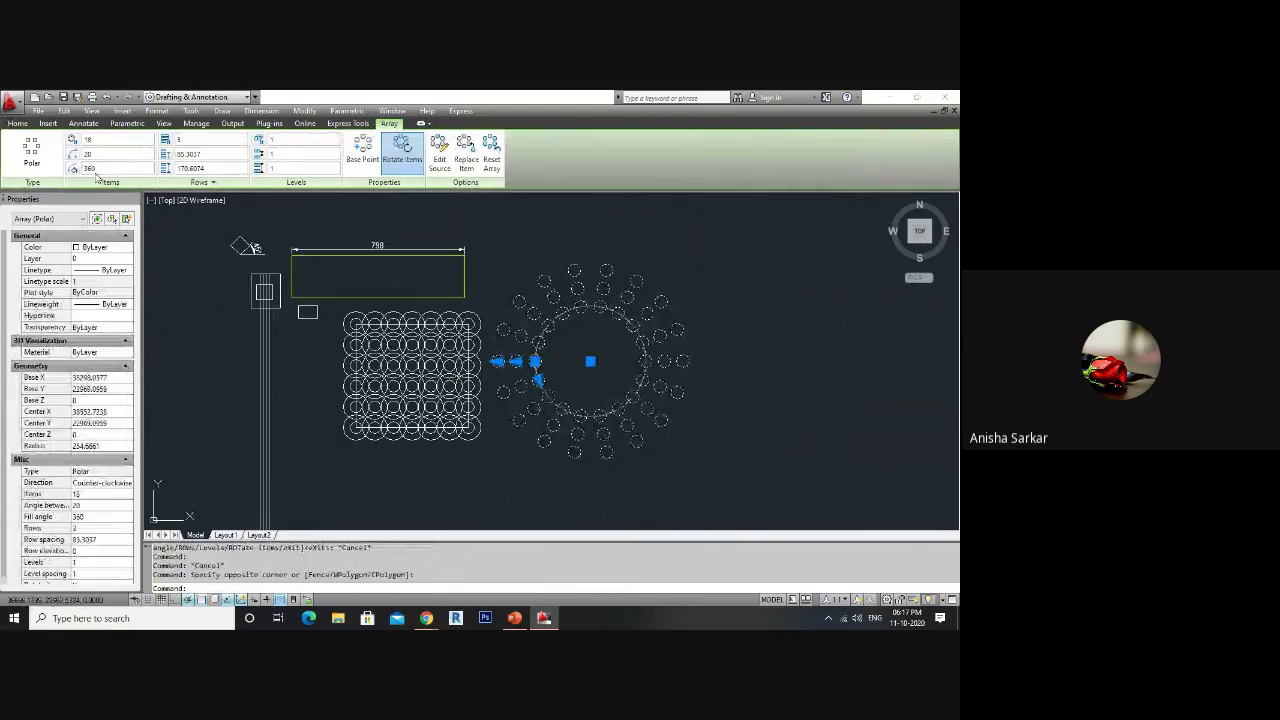
pyautogui.click(97, 169)
pyautogui.write('180')
pyautogui.press('Return')
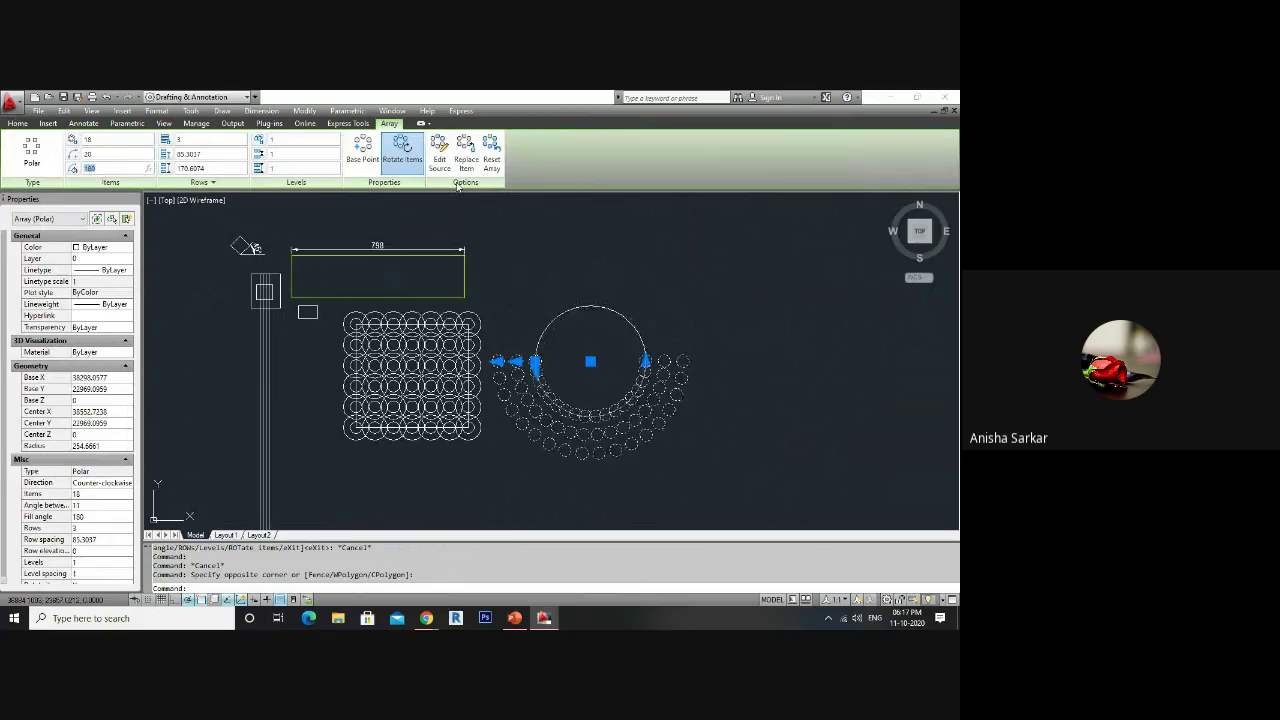
pyautogui.press('Escape')
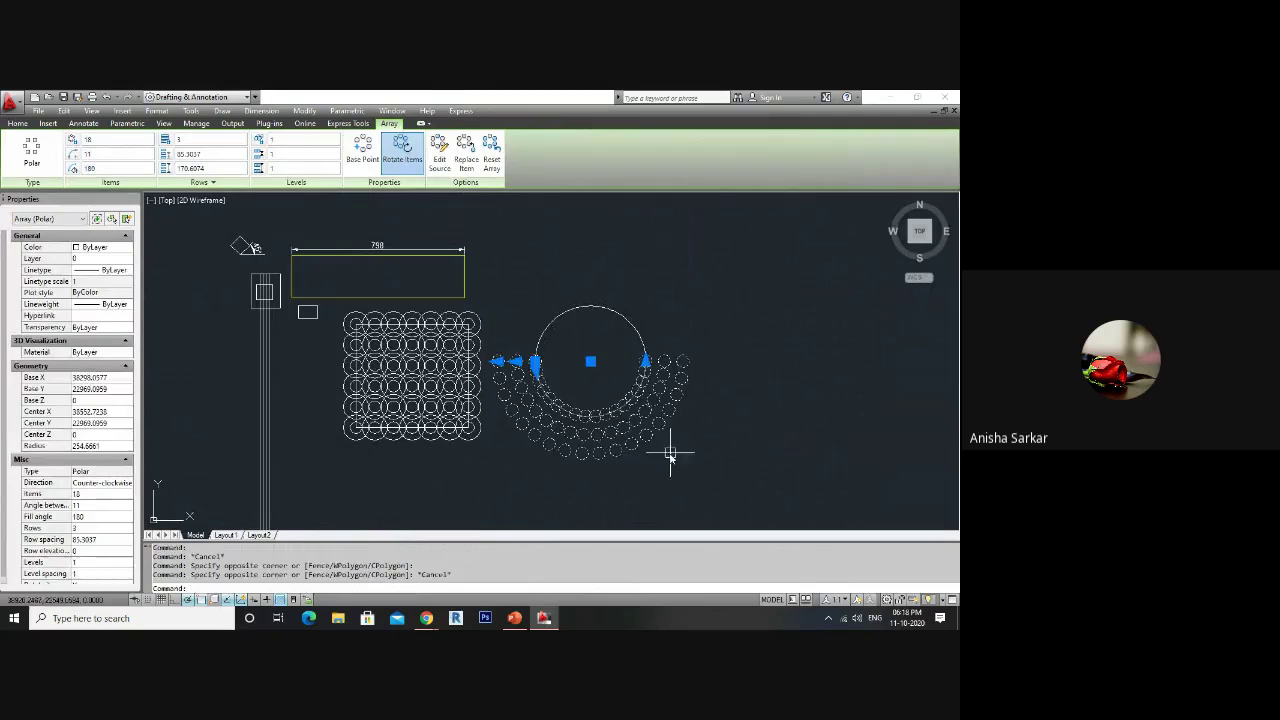
pyautogui.press('Escape')
pyautogui.press('Escape')
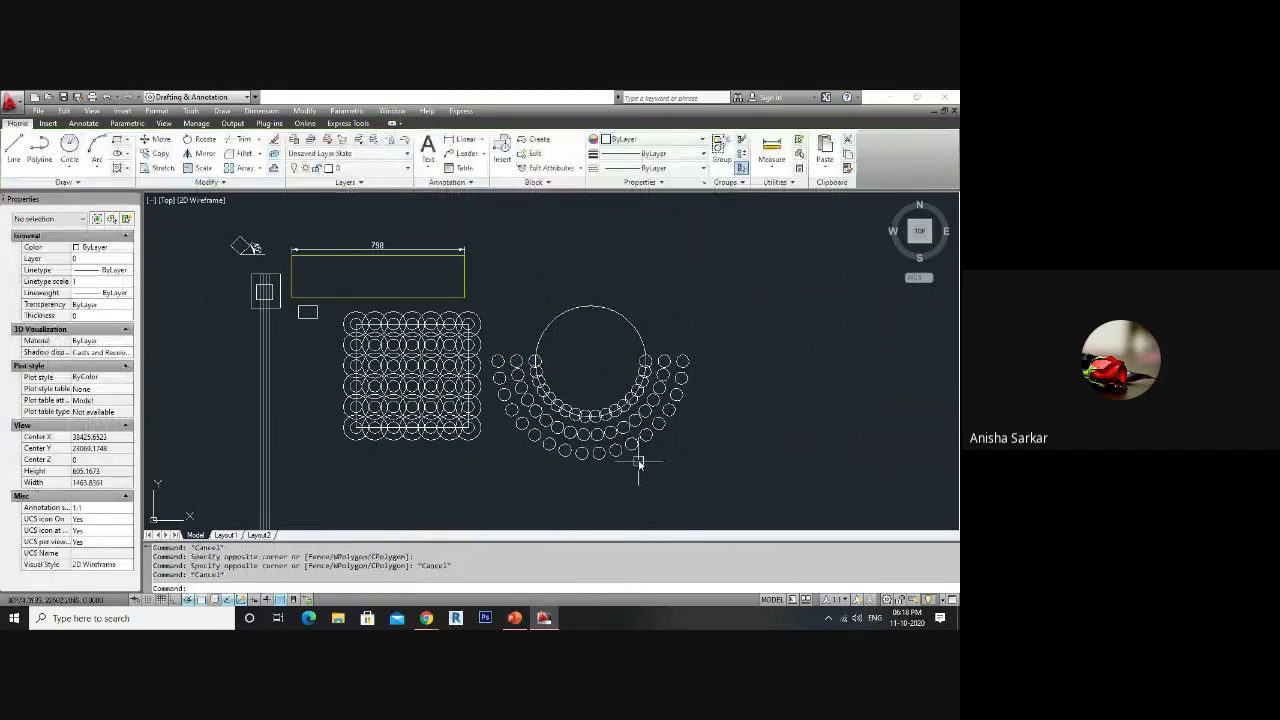
pyautogui.scroll(-3, 637, 456)
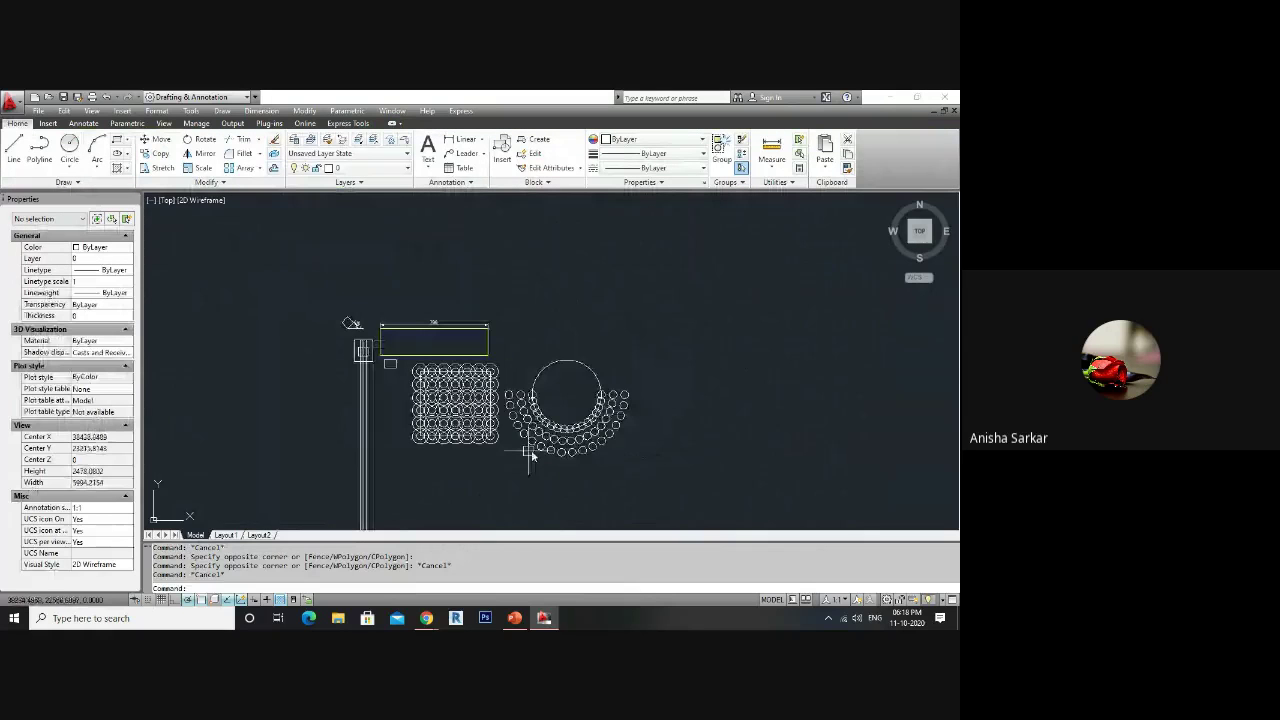
# - Open the source circle of the polar array for editing
pyautogui.click(599, 440)
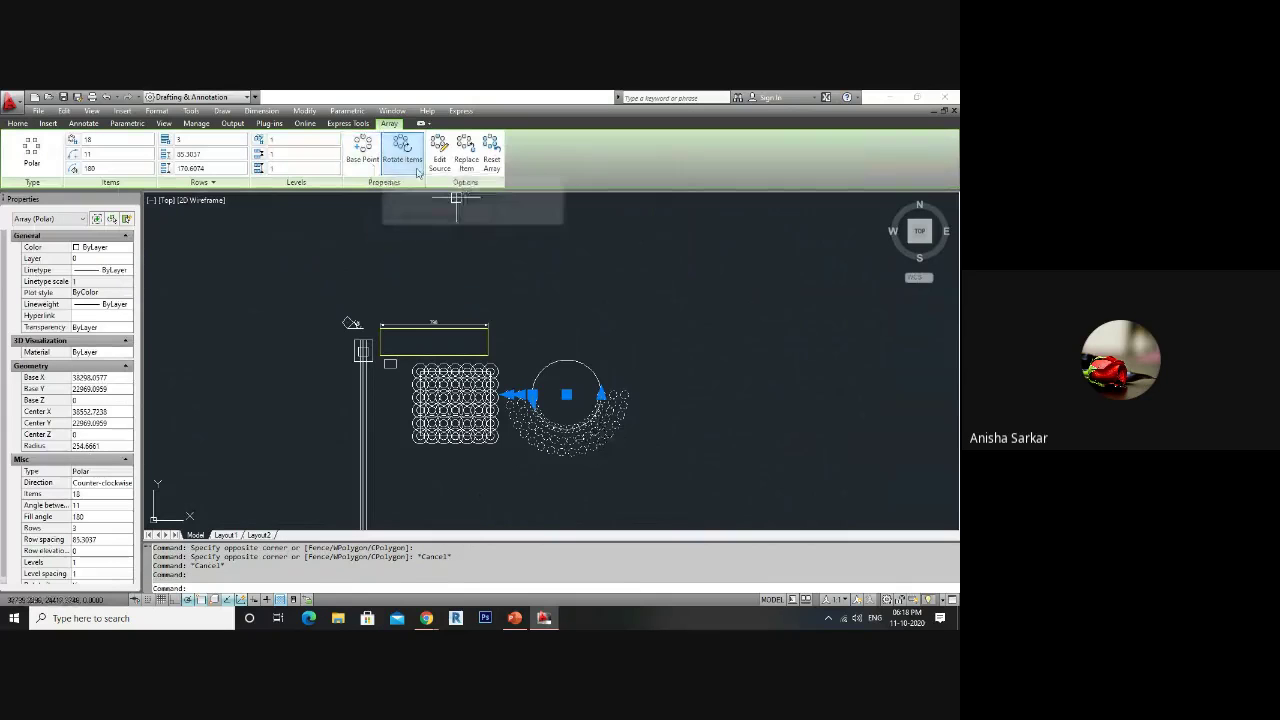
pyautogui.click(440, 161)
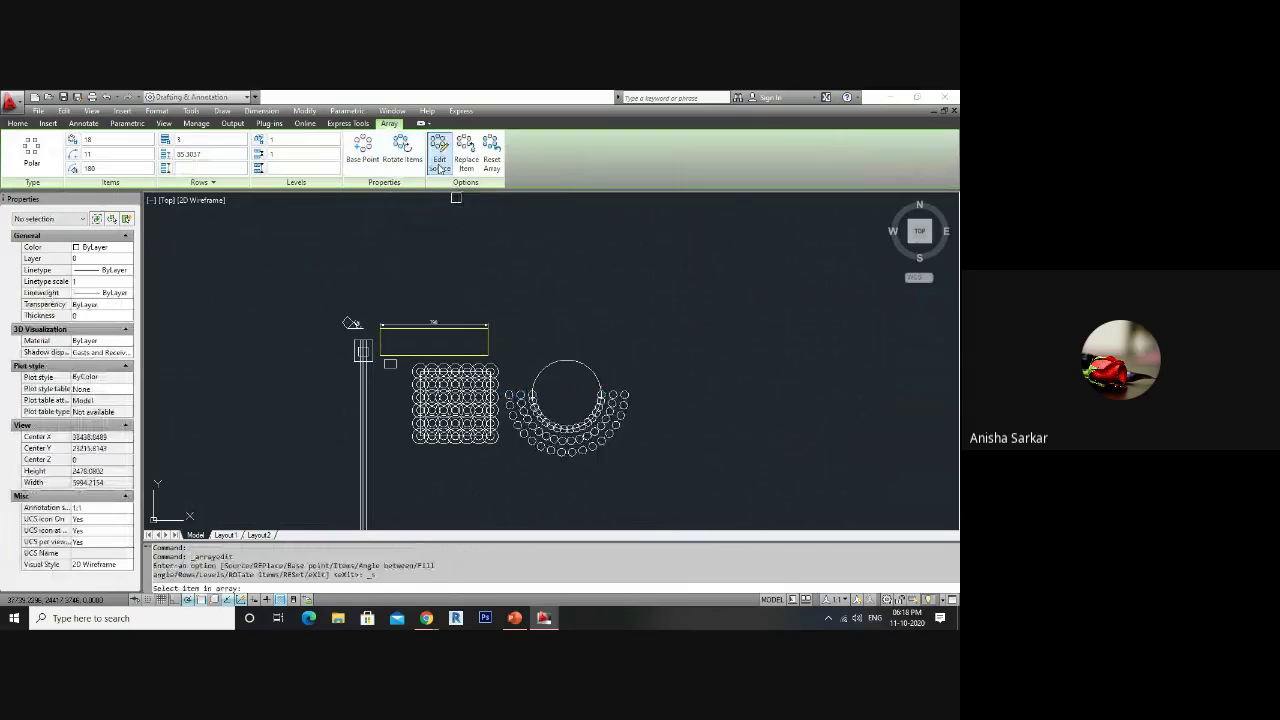
pyautogui.click(586, 435)
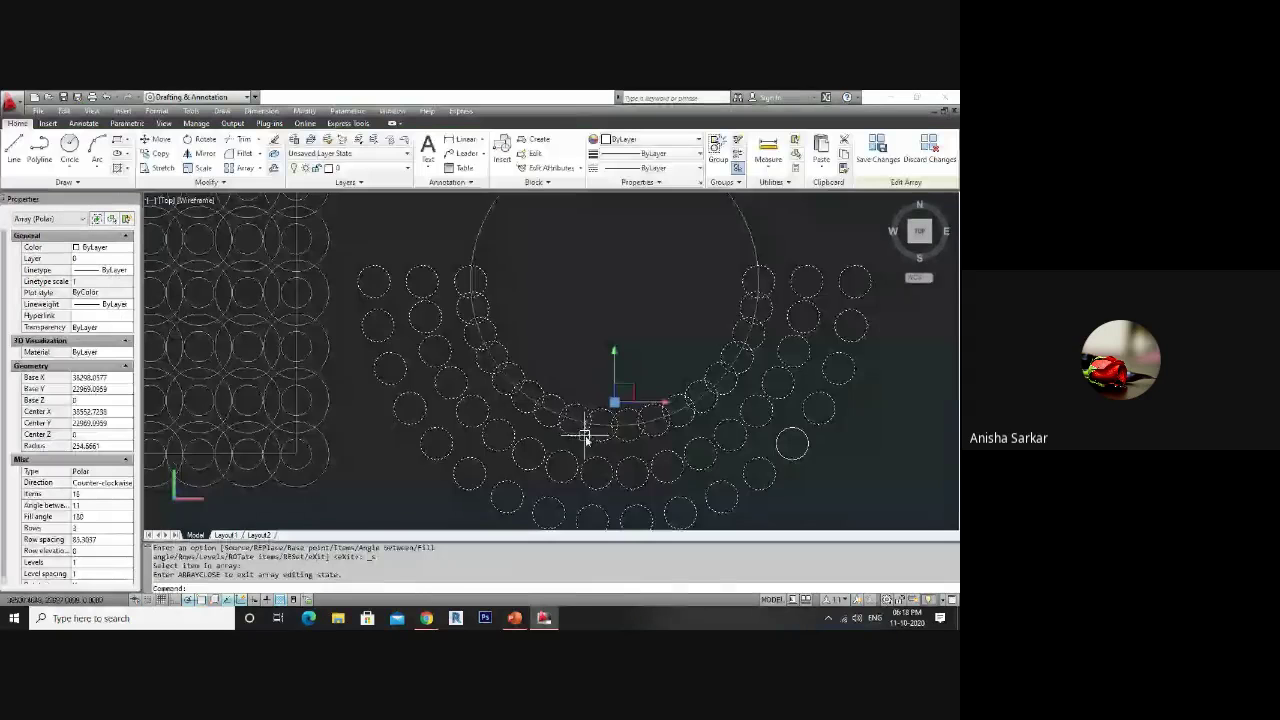
pyautogui.press('Escape')
pyautogui.write('c')
pyautogui.press('Return')
pyautogui.click(470, 283)
pyautogui.click(477, 303)
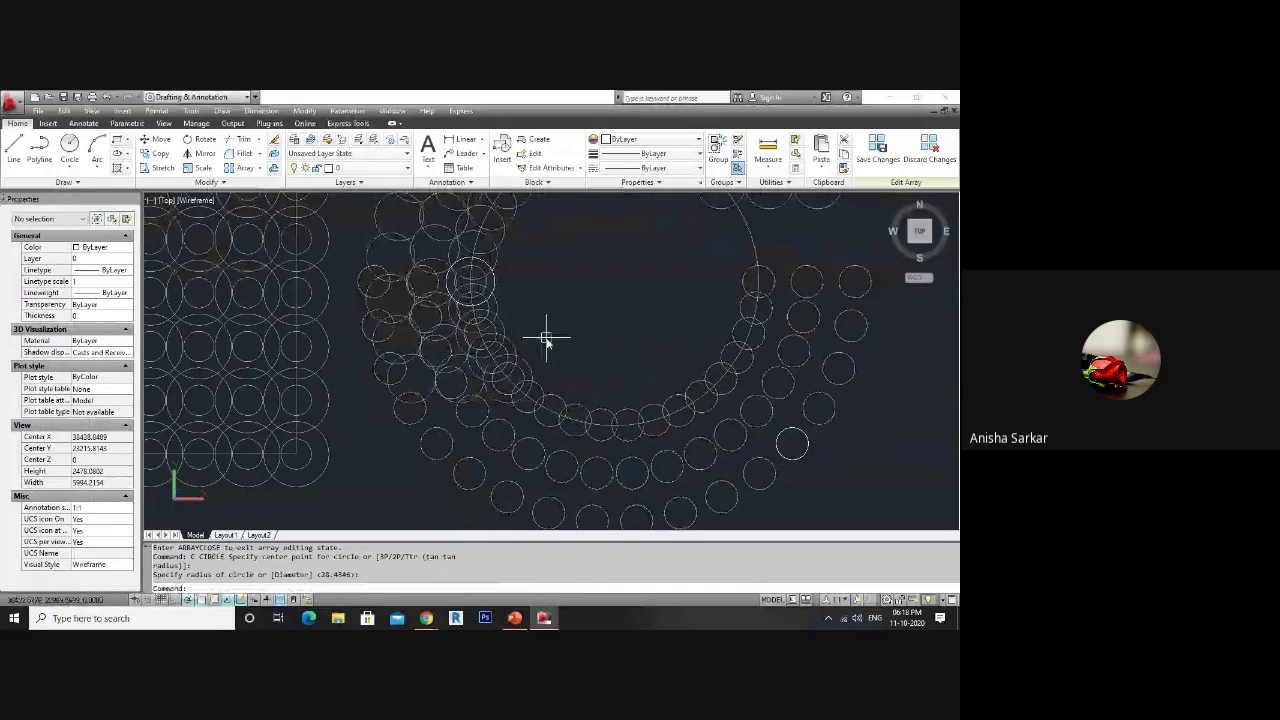
pyautogui.press('Escape')
# - Draw a larger concentric circle around the polar array's source circle and save the array changes
pyautogui.press('Return')
pyautogui.click(792, 445)
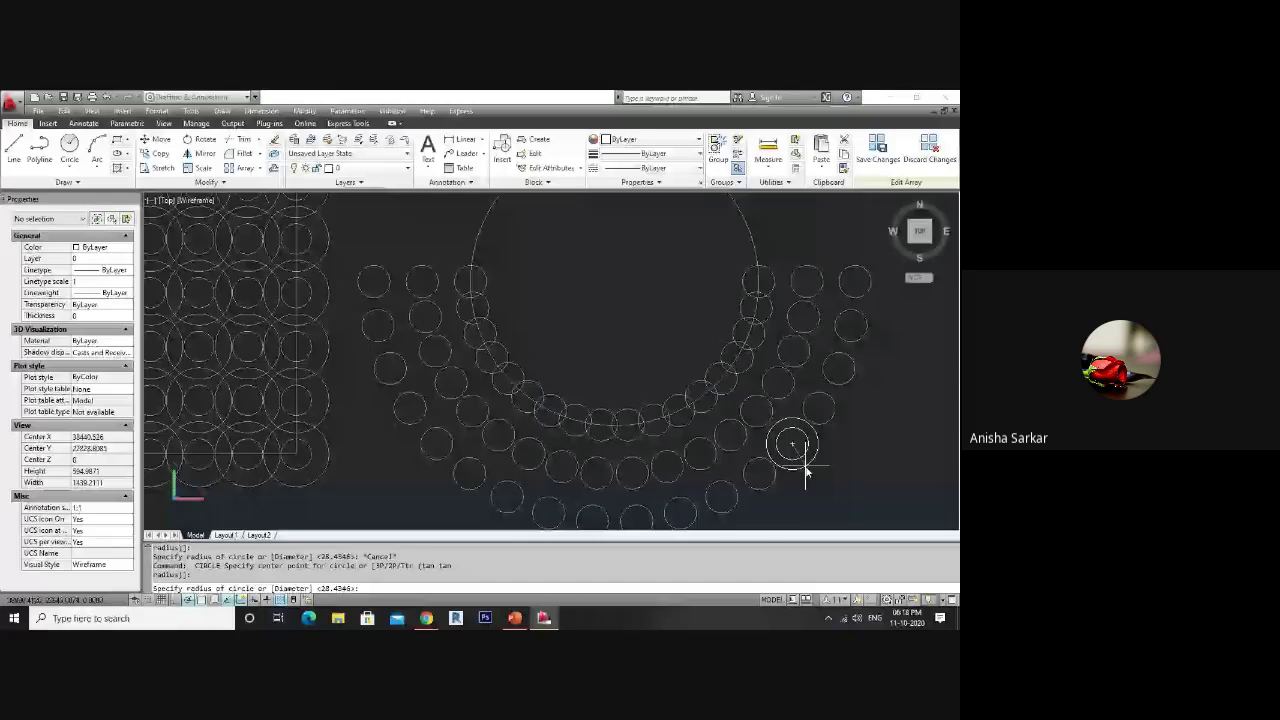
pyautogui.click(806, 472)
pyautogui.scroll(-5, 846, 457)
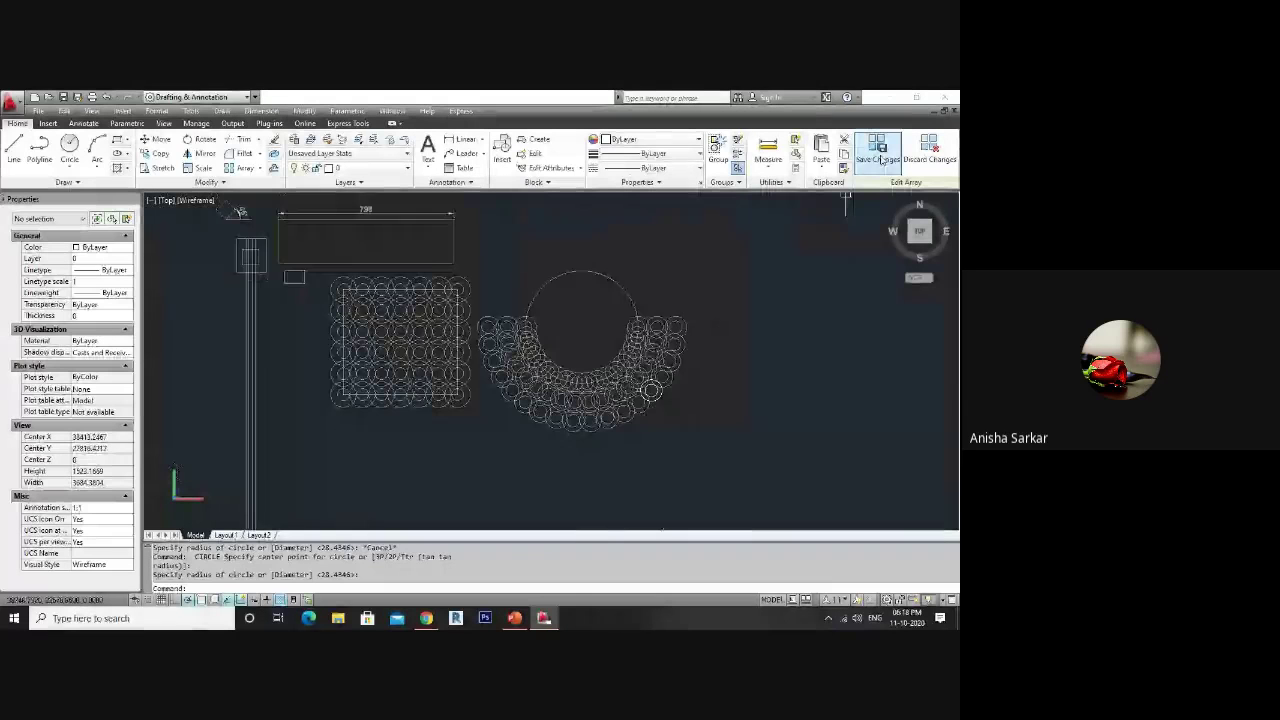
pyautogui.click(880, 158)
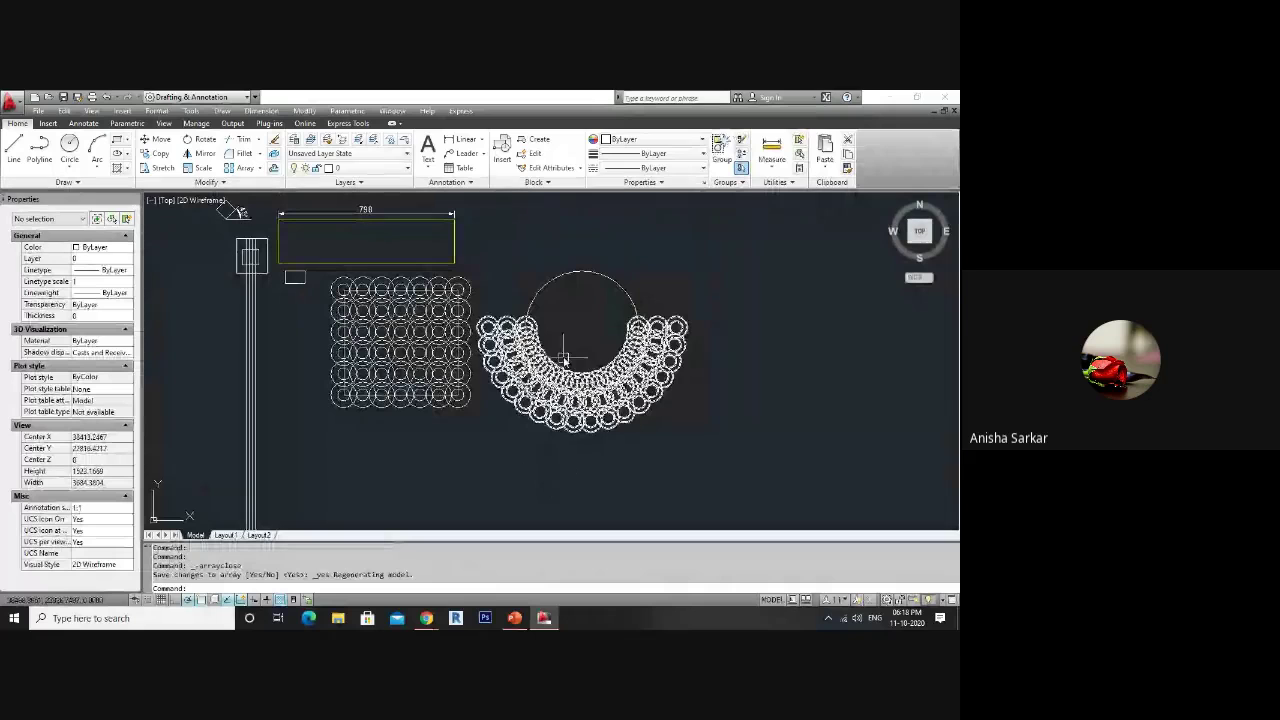
pyautogui.scroll(3, 565, 357)
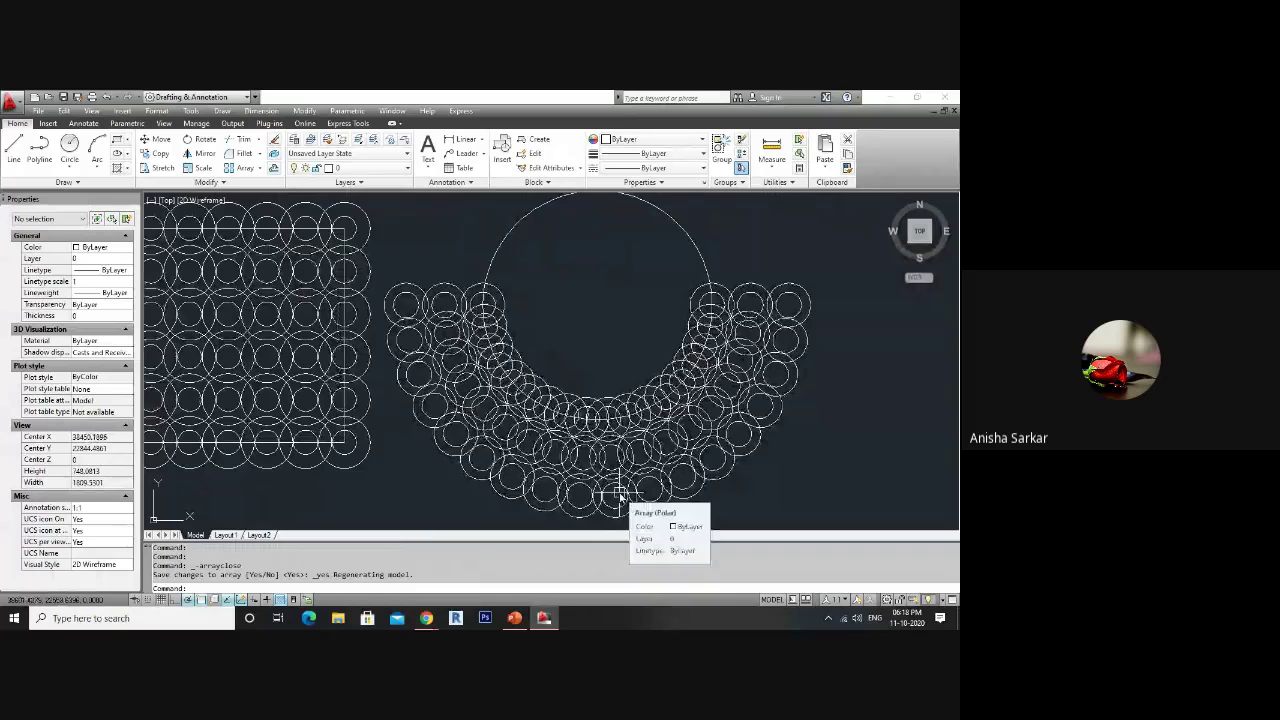
pyautogui.scroll(-4, 563, 449)
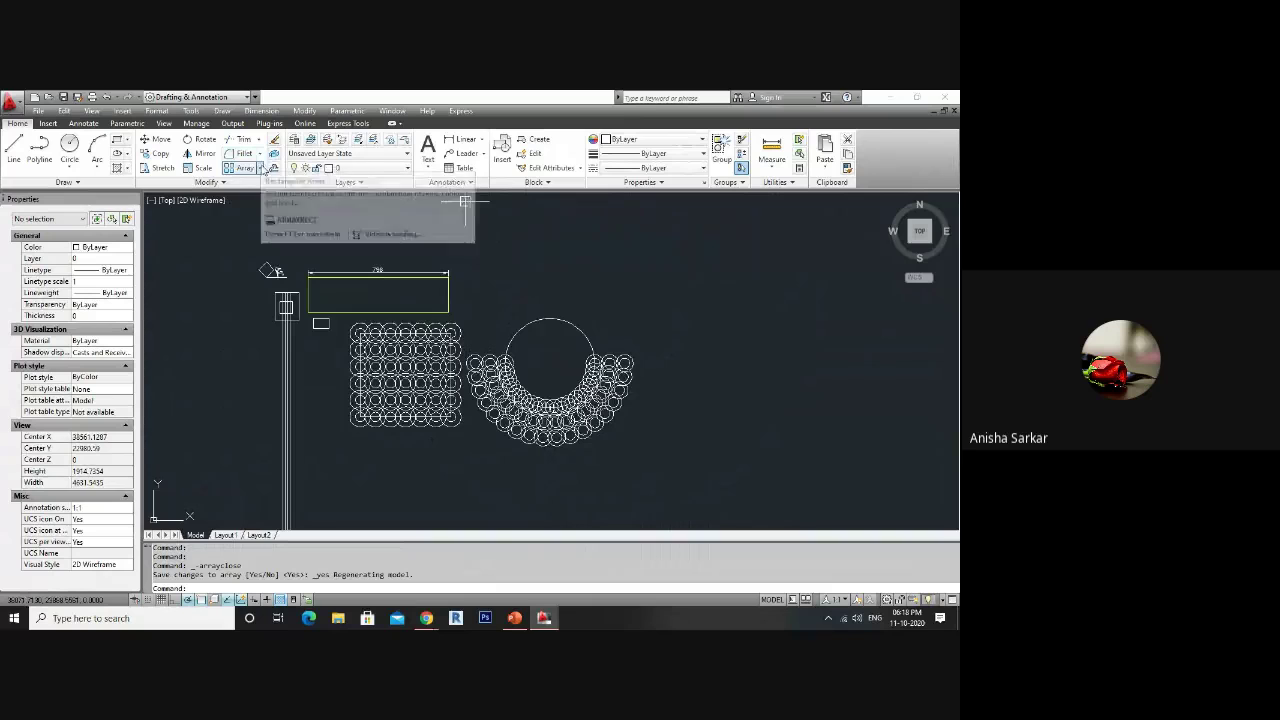
pyautogui.click(259, 168)
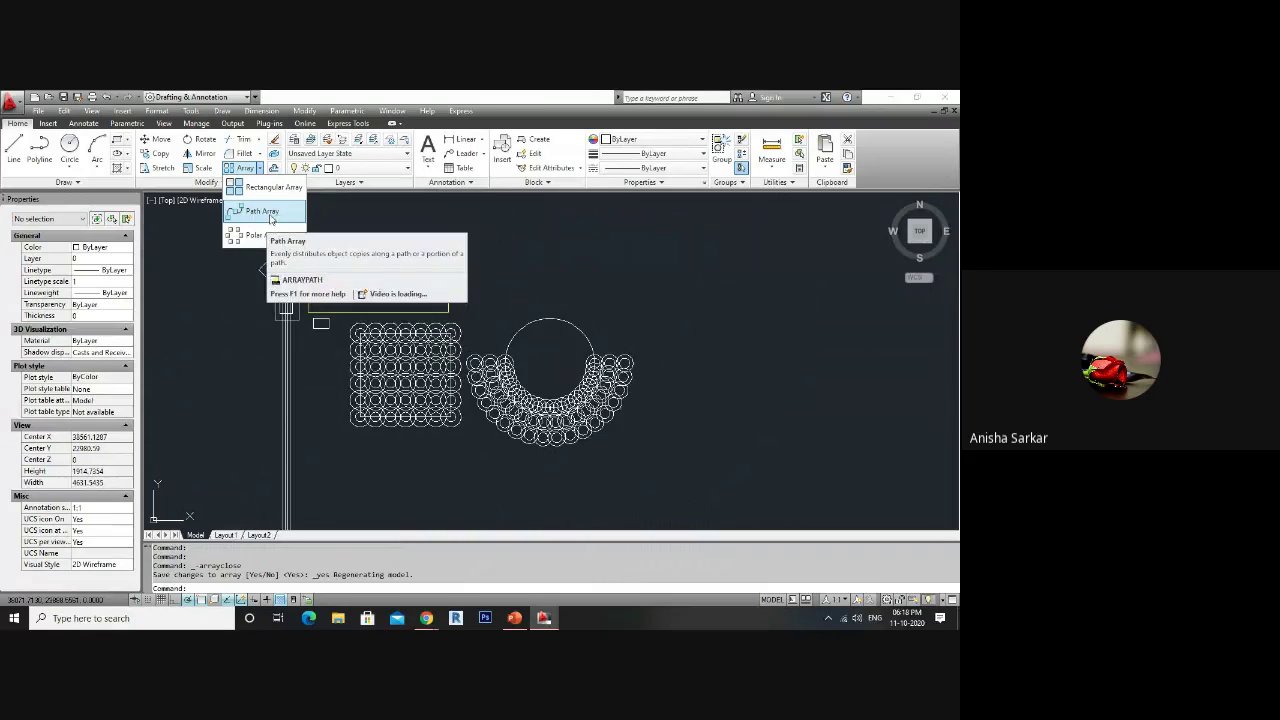
pyautogui.click(270, 214)
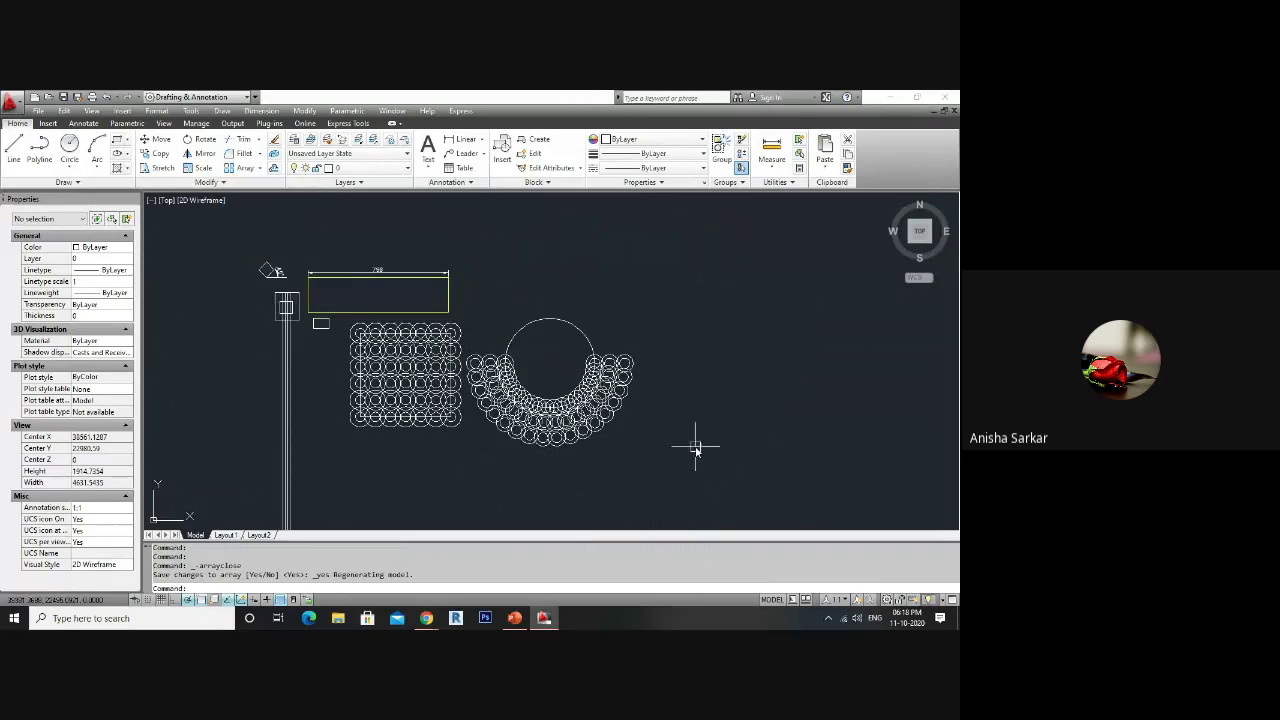
pyautogui.click(690, 407)
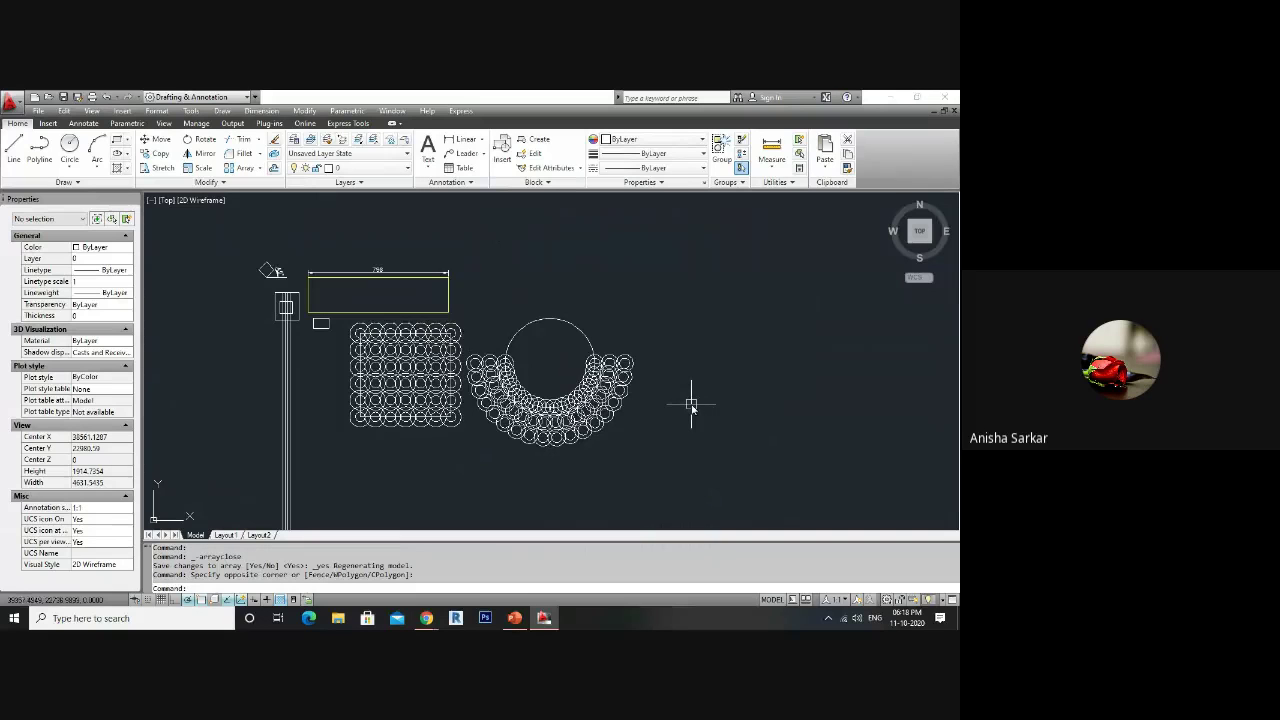
# - Draw a wavy spline with eight fit points from the large circle's centre into the empty space to the east
pyautogui.write('PL')
pyautogui.press('Return')
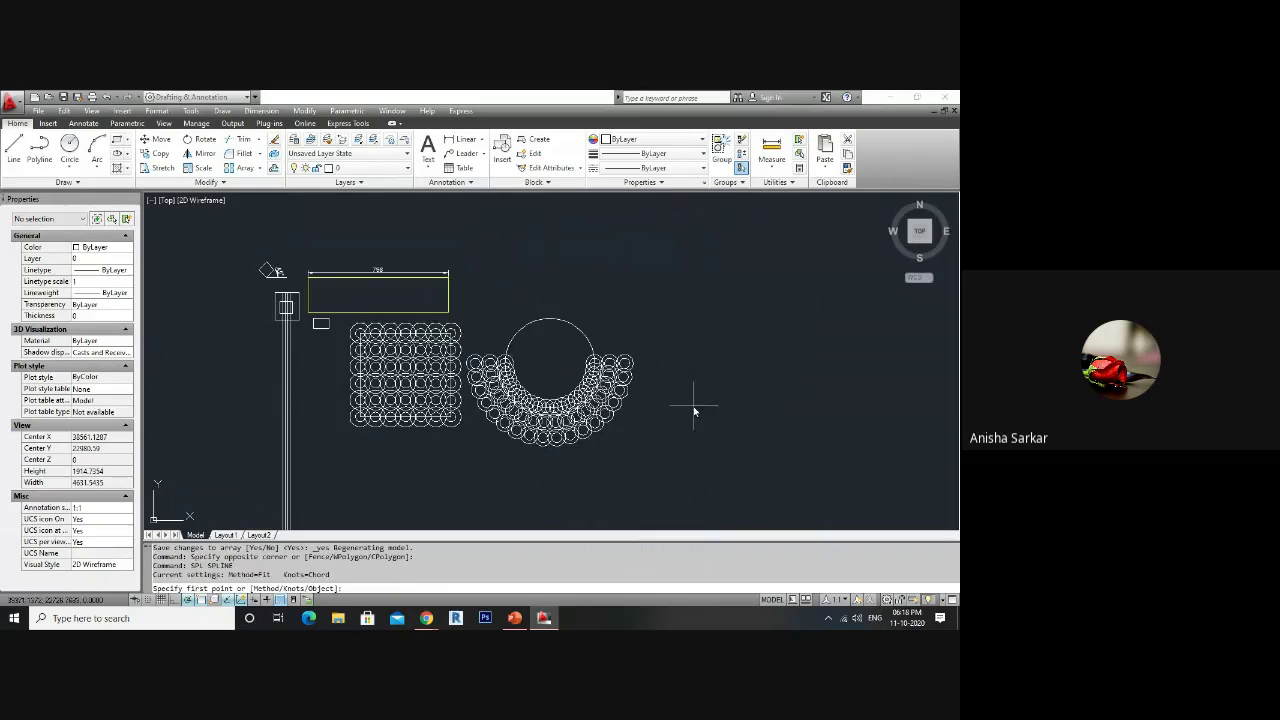
pyautogui.click(553, 371)
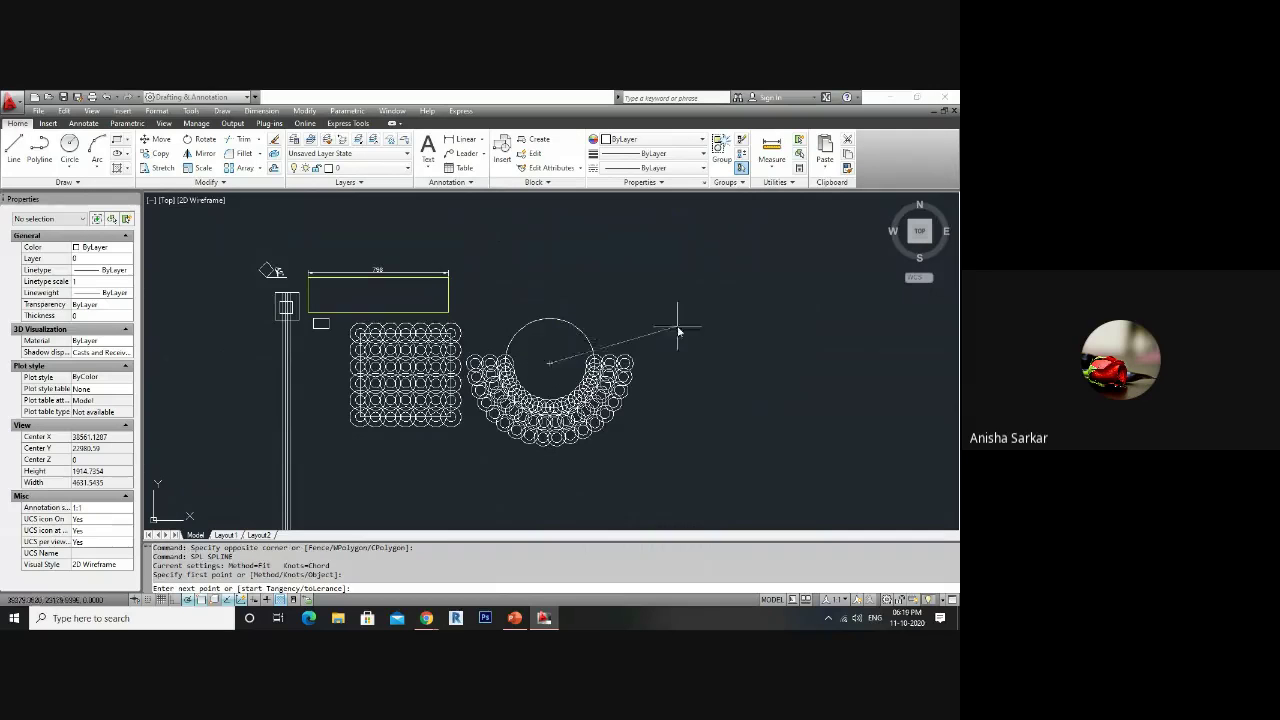
pyautogui.click(580, 340)
pyautogui.scroll(-4, 522, 397)
pyautogui.click(660, 405)
pyautogui.click(772, 352)
pyautogui.click(795, 300)
pyautogui.click(840, 314)
pyautogui.click(866, 342)
pyautogui.click(852, 365)
pyautogui.rightClick(852, 368)
pyautogui.click(882, 388)
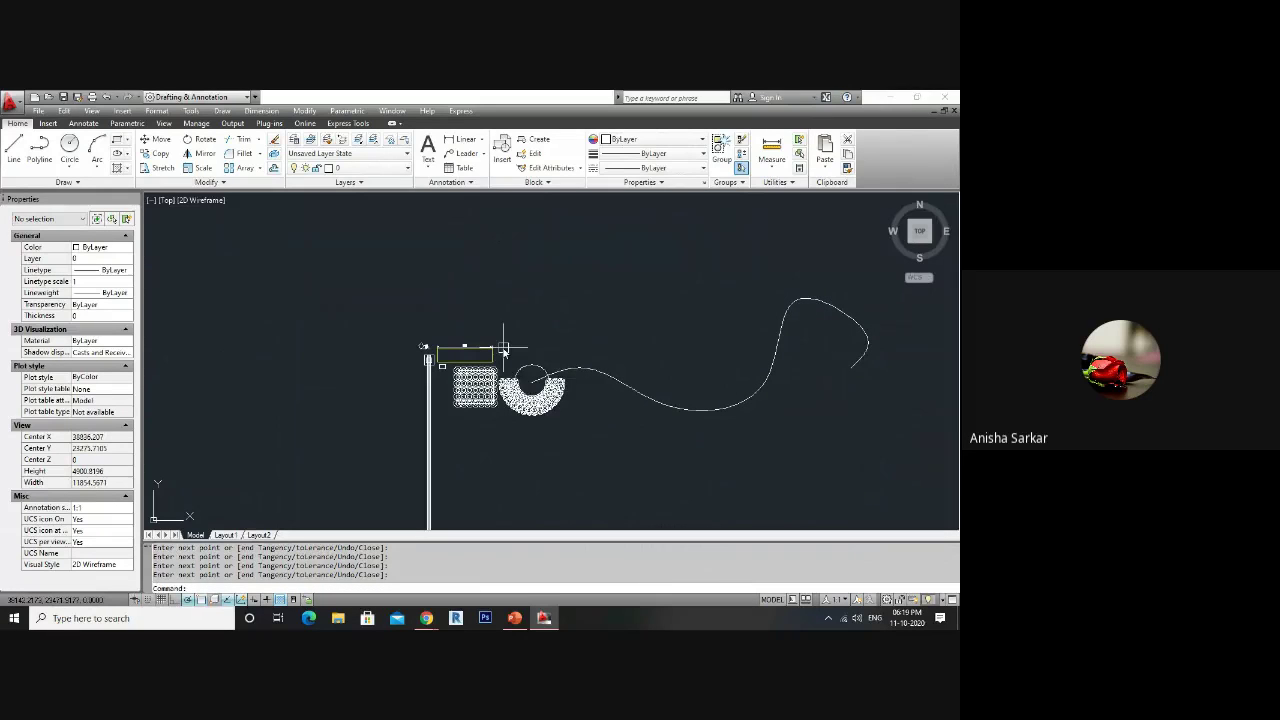
# - Start the Array command on the large circle and its polar array, removing the spline from the selection
pyautogui.scroll(3, 563, 378)
pyautogui.scroll(-4, 430, 380)
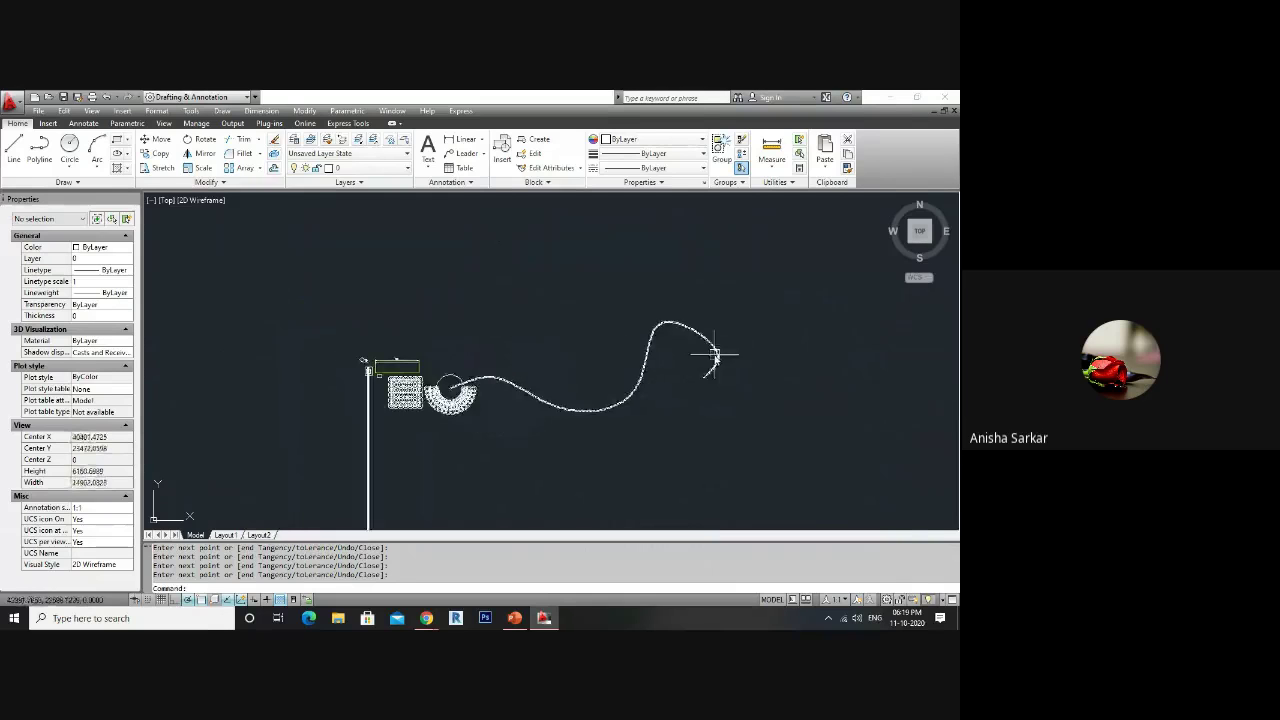
pyautogui.scroll(2, 445, 405)
pyautogui.scroll(3, 441, 400)
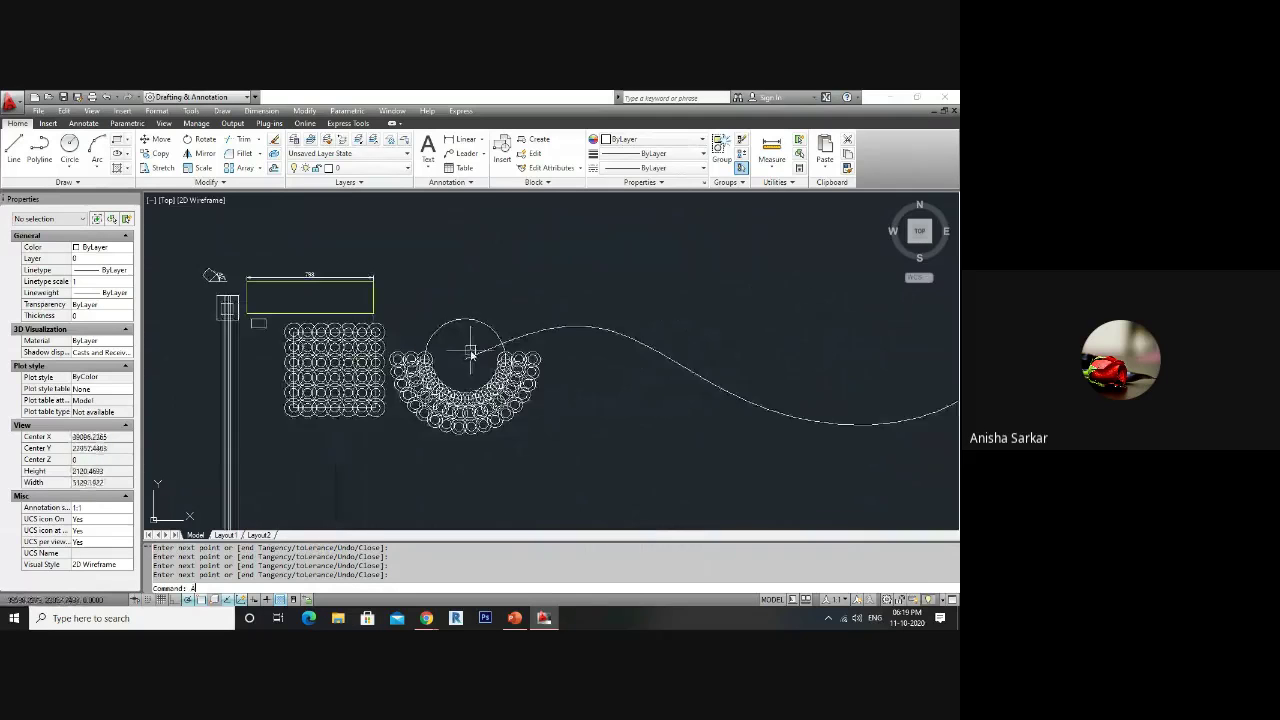
pyautogui.write('AR')
pyautogui.press('Return')
pyautogui.click(390, 277)
pyautogui.click(560, 466)
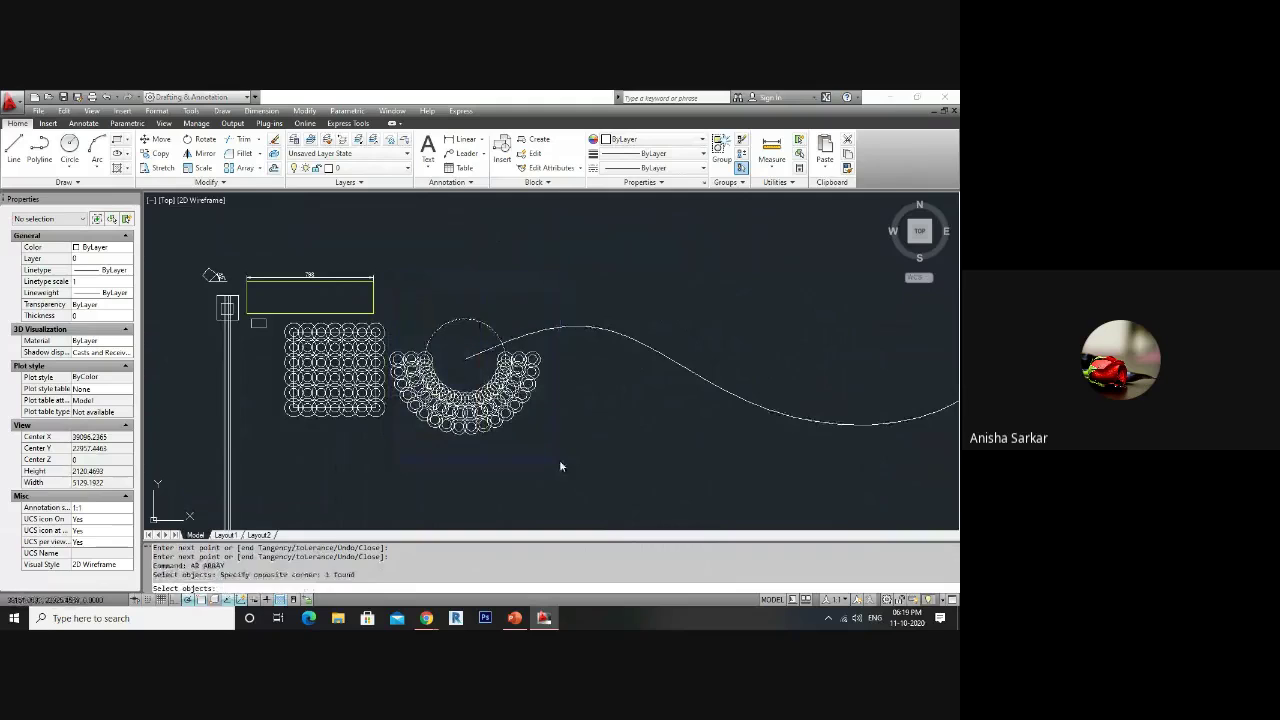
pyautogui.click(559, 459)
pyautogui.click(451, 360)
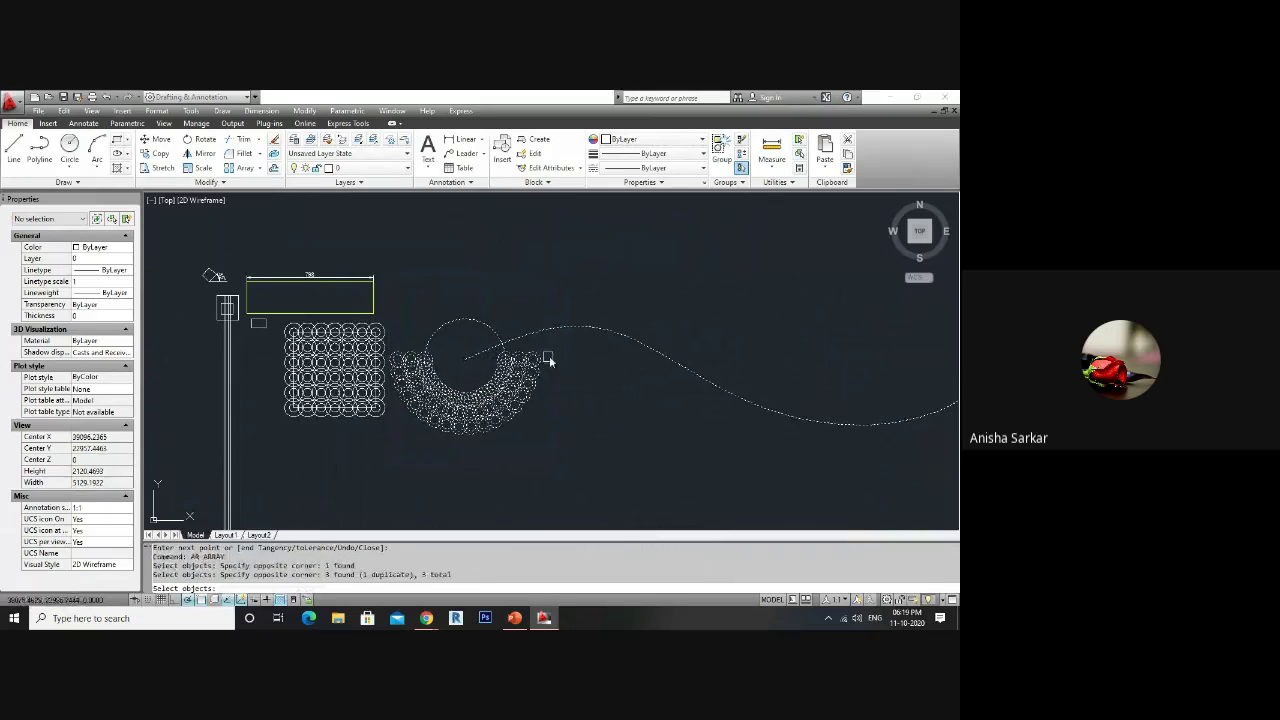
pyautogui.keyDown('shift'); pyautogui.click(672, 347); pyautogui.keyUp('shift')
pyautogui.keyDown('shift'); pyautogui.click(637, 411); pyautogui.keyUp('shift')
pyautogui.press('Return')
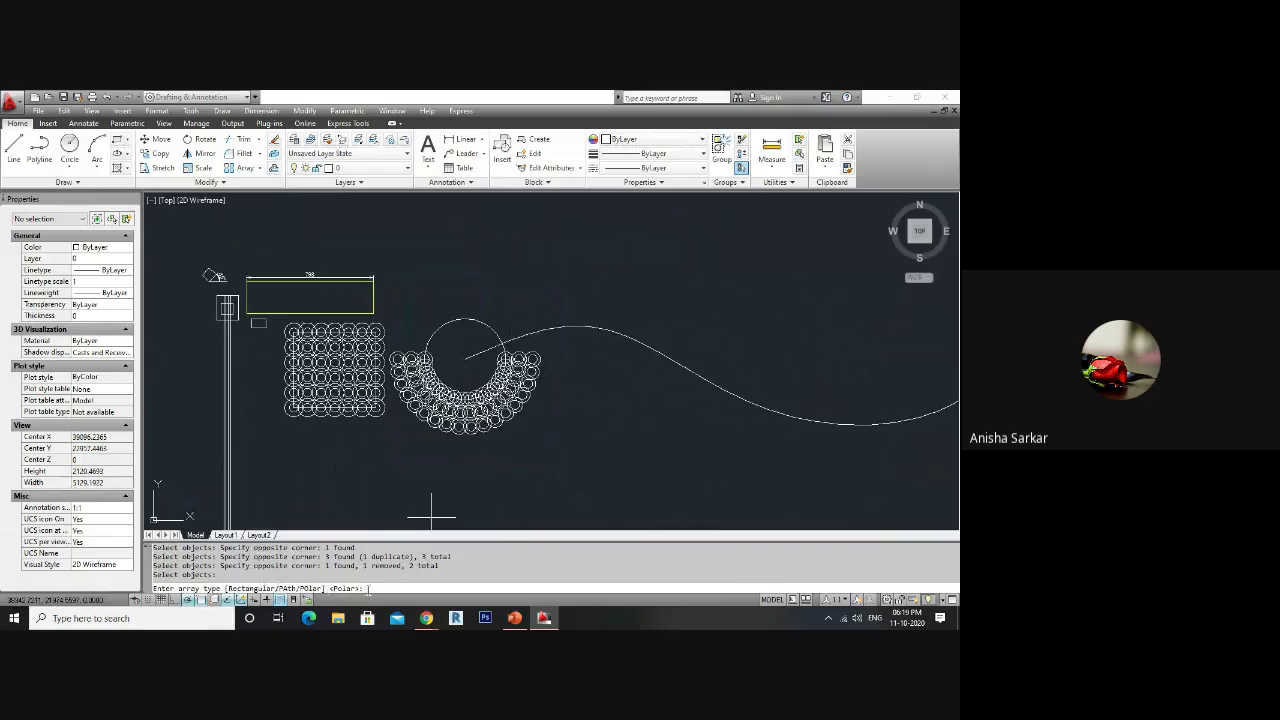
# - Create a path array of the selected objects along the spline, with five items divided evenly along the path
pyautogui.write('PA')
pyautogui.press('Return')
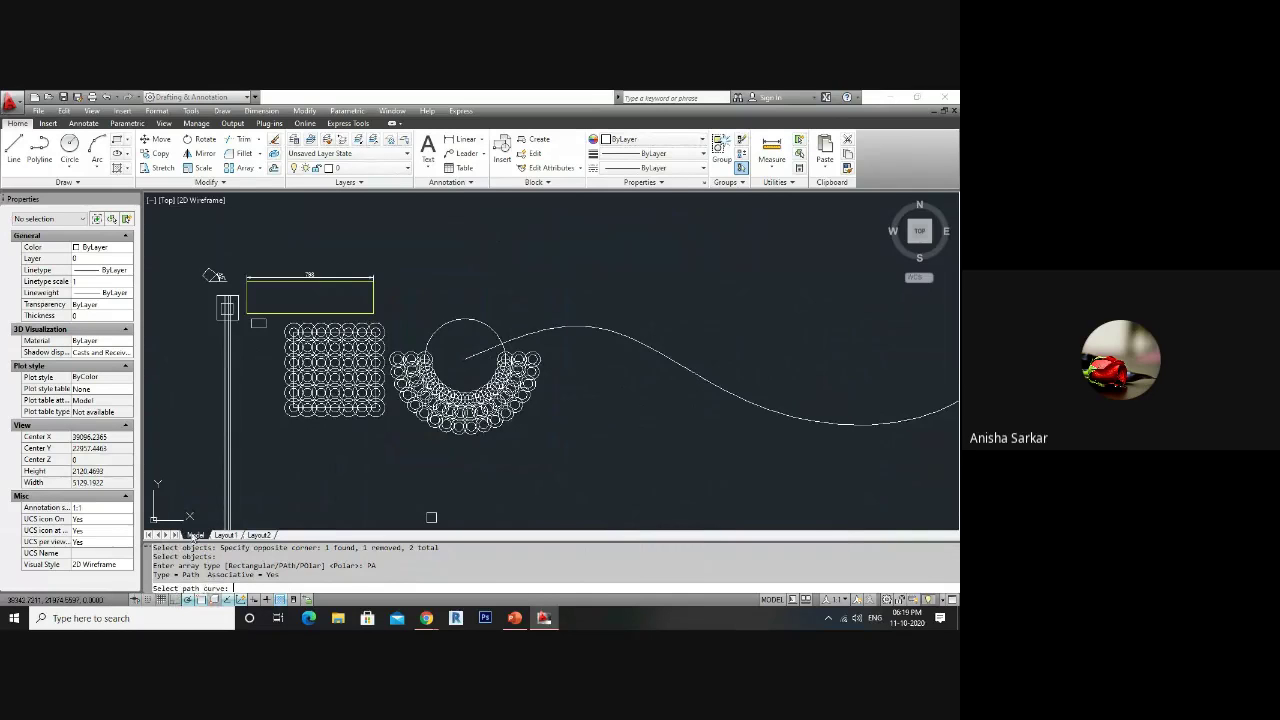
pyautogui.scroll(-3, 517, 394)
pyautogui.click(517, 392)
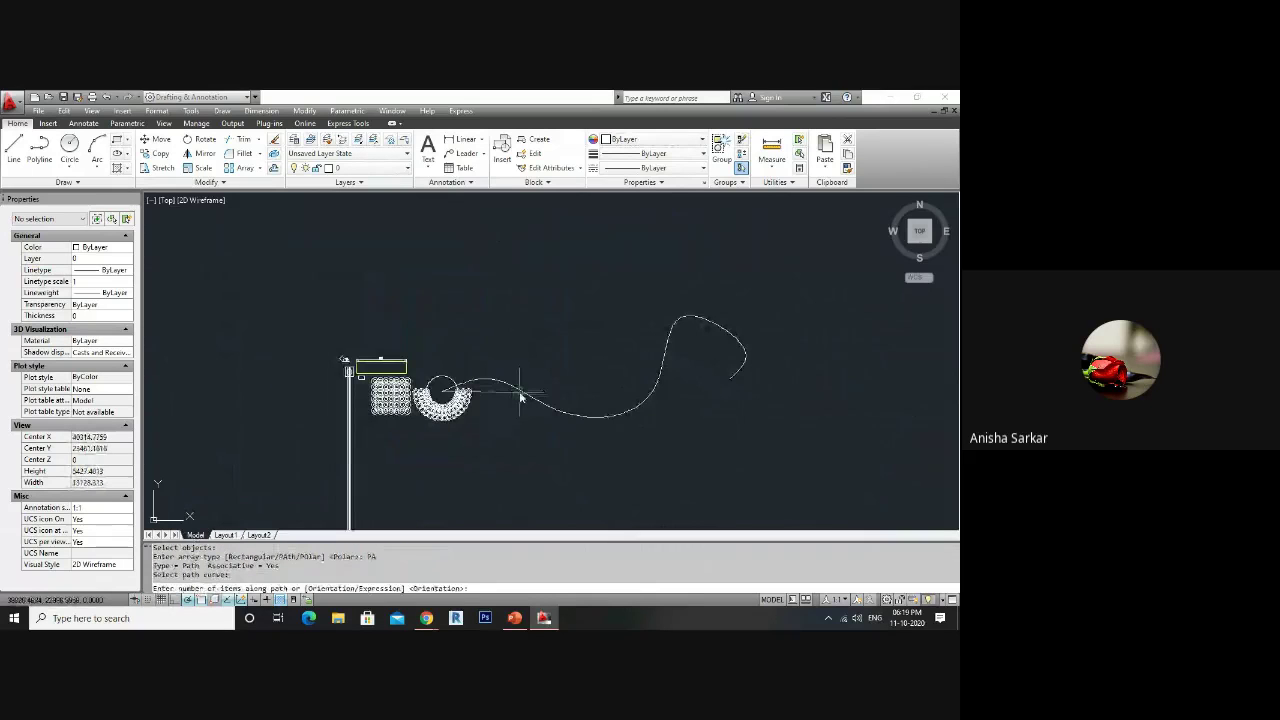
pyautogui.click(730, 381)
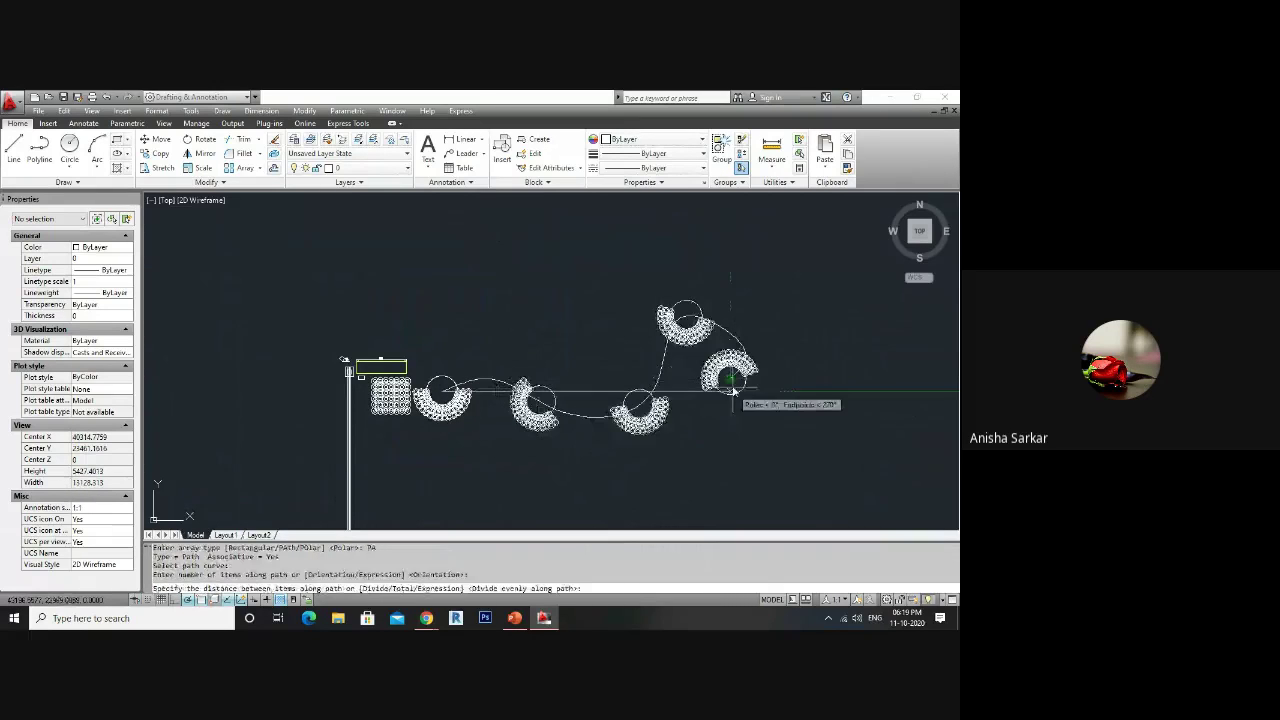
pyautogui.press('Return')
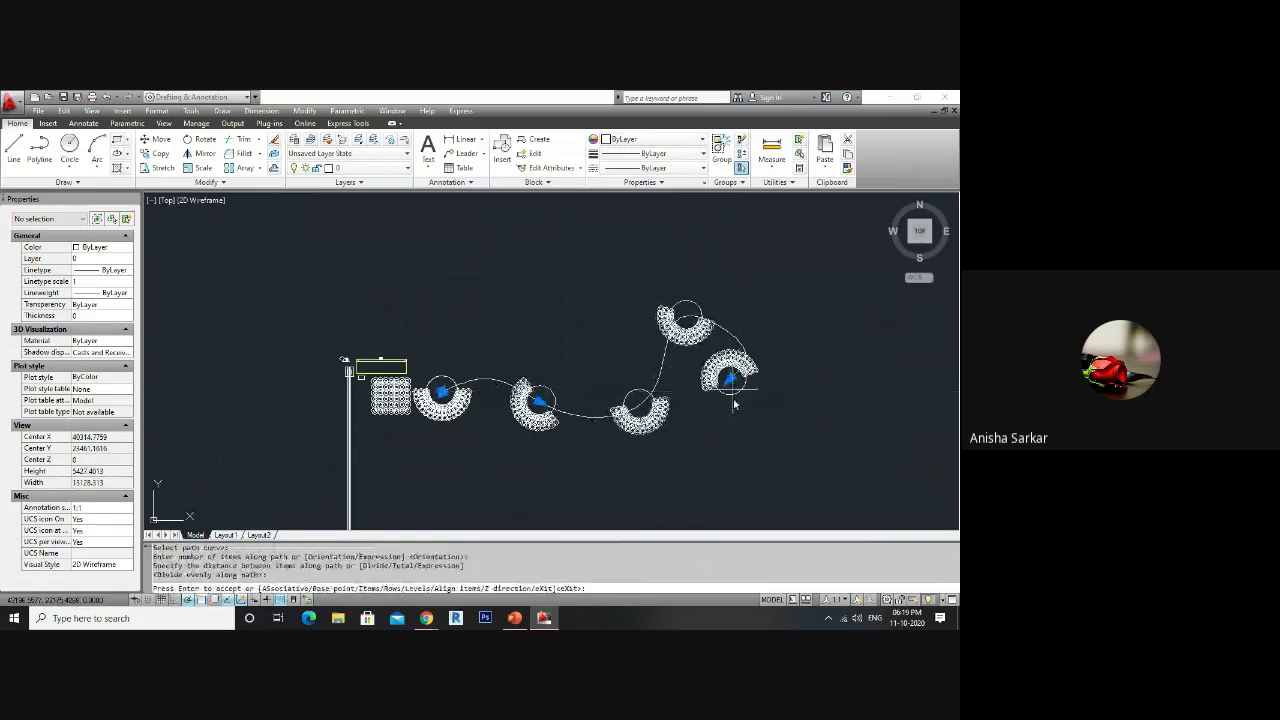
pyautogui.scroll(2, 724, 452)
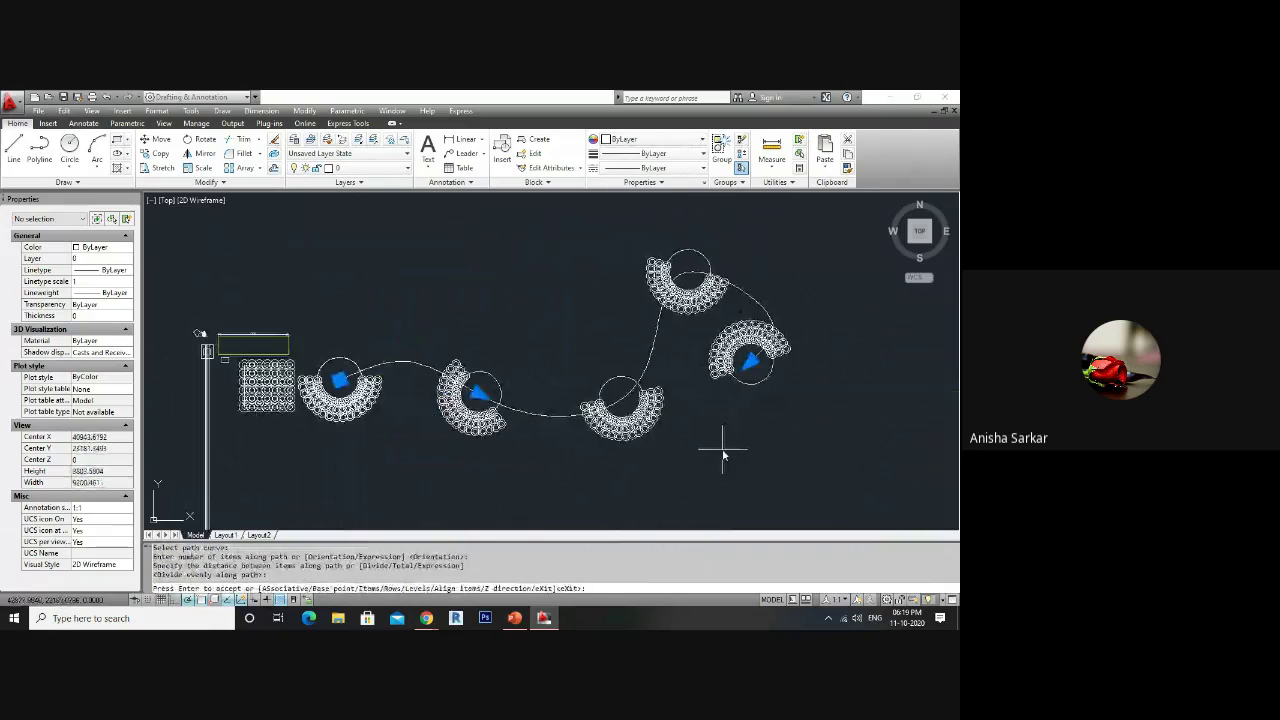
pyautogui.press('Escape')
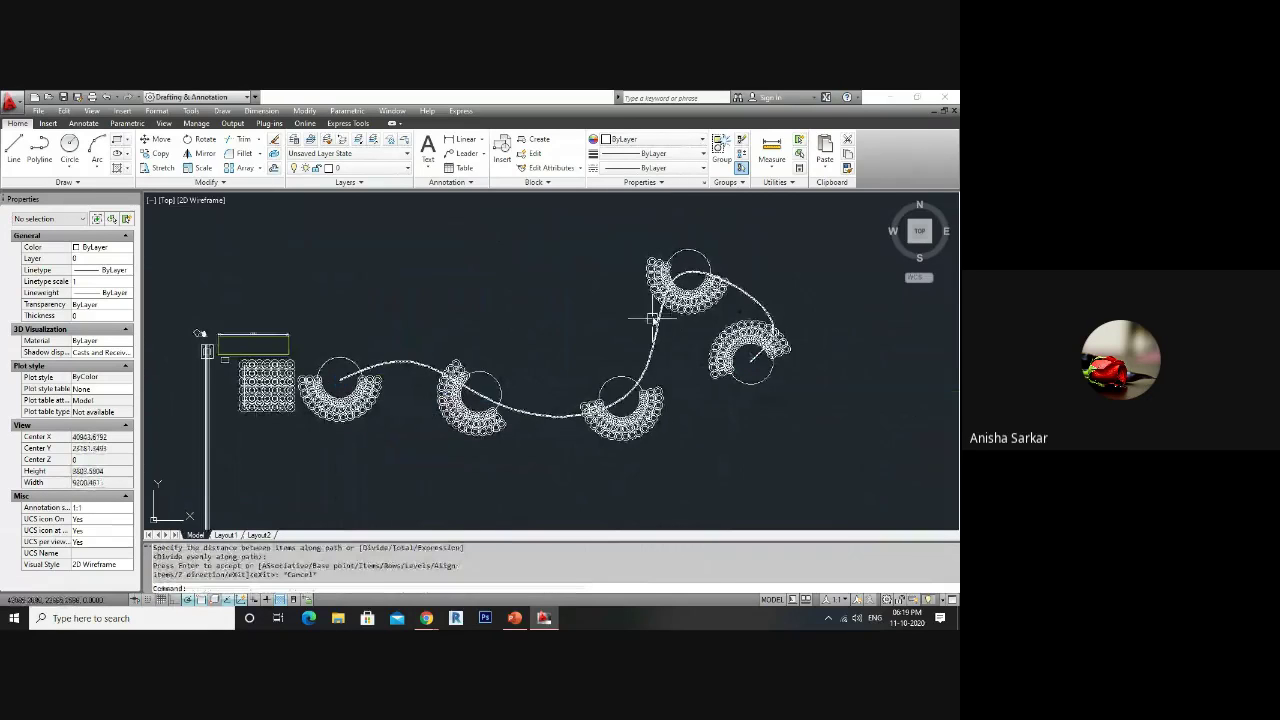
# - Reshape the path spline by stretching its third fit point from the west end far to the north
pyautogui.click(546, 418)
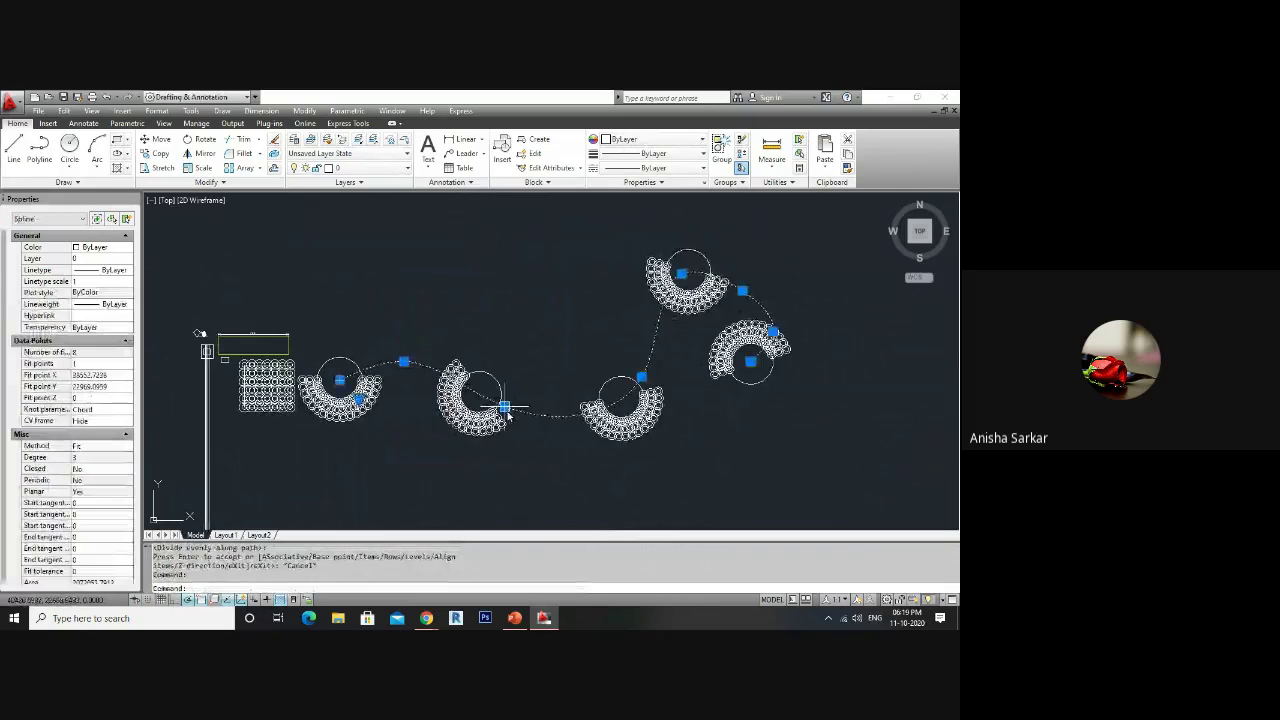
pyautogui.click(505, 408)
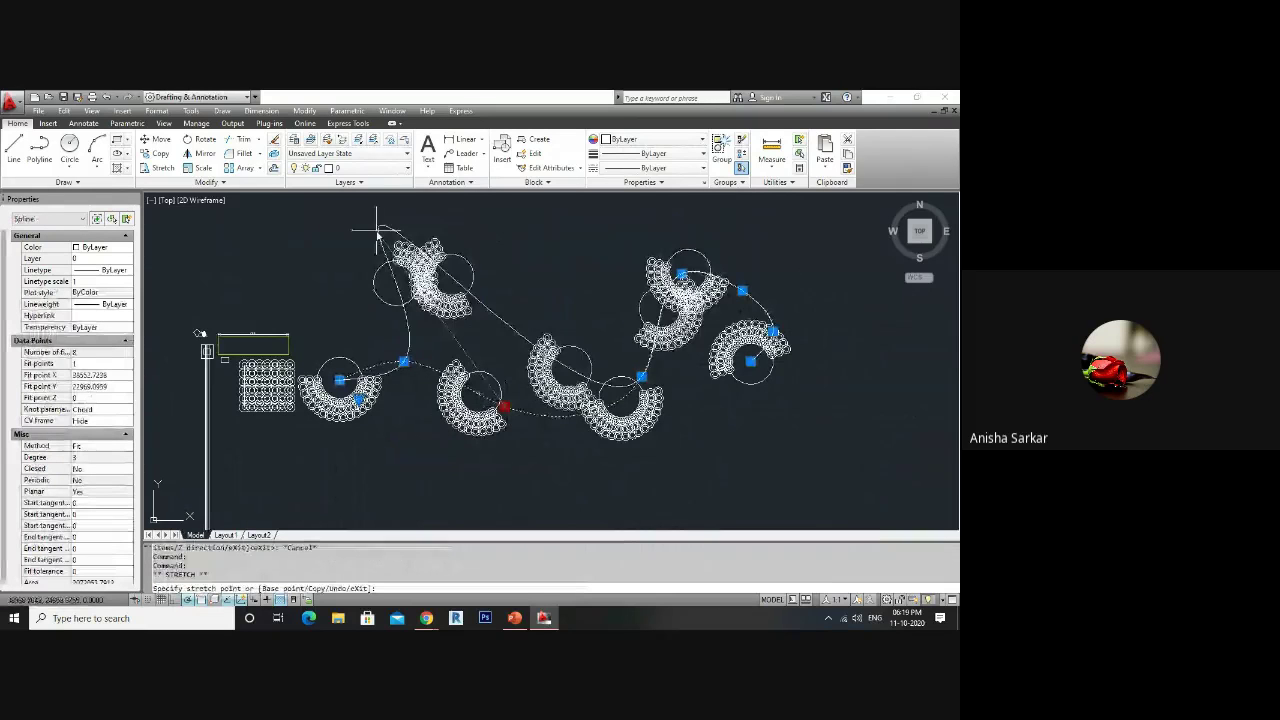
pyautogui.click(526, 232)
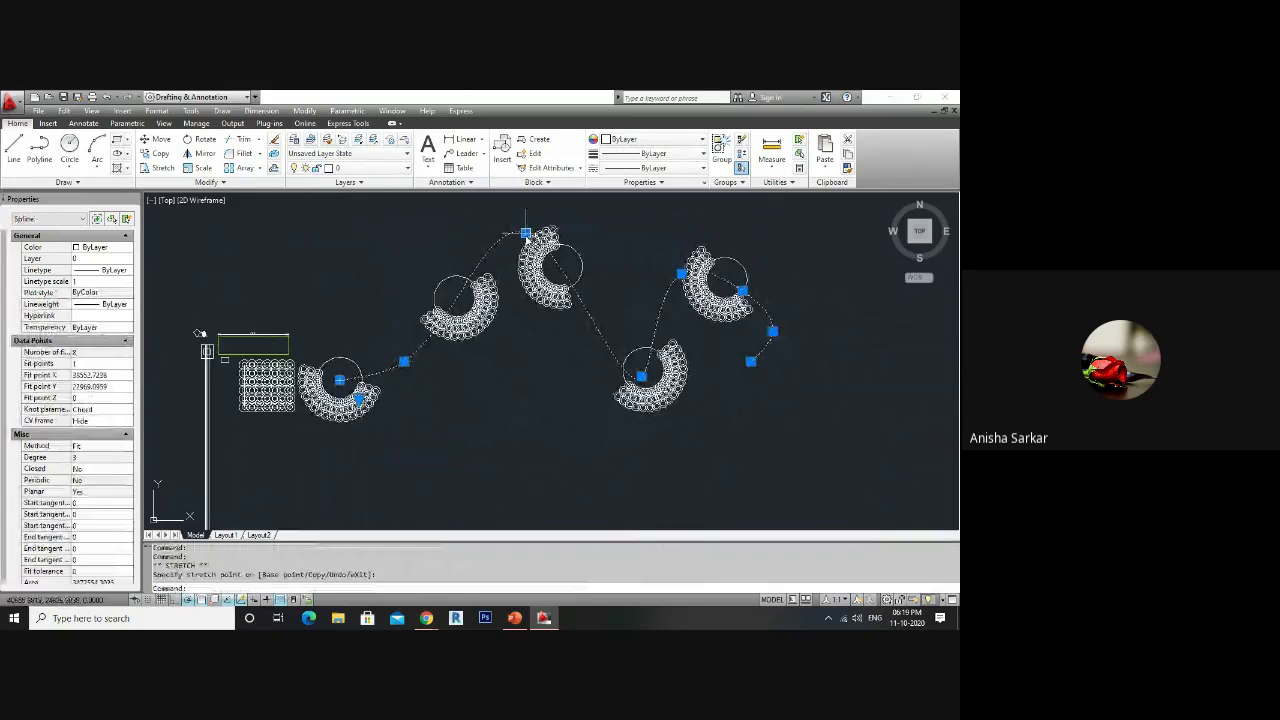
# - Reshape the path spline by stretching its fourth fit point north-east, its fifth to the south and its sixth to the east
pyautogui.click(641, 375)
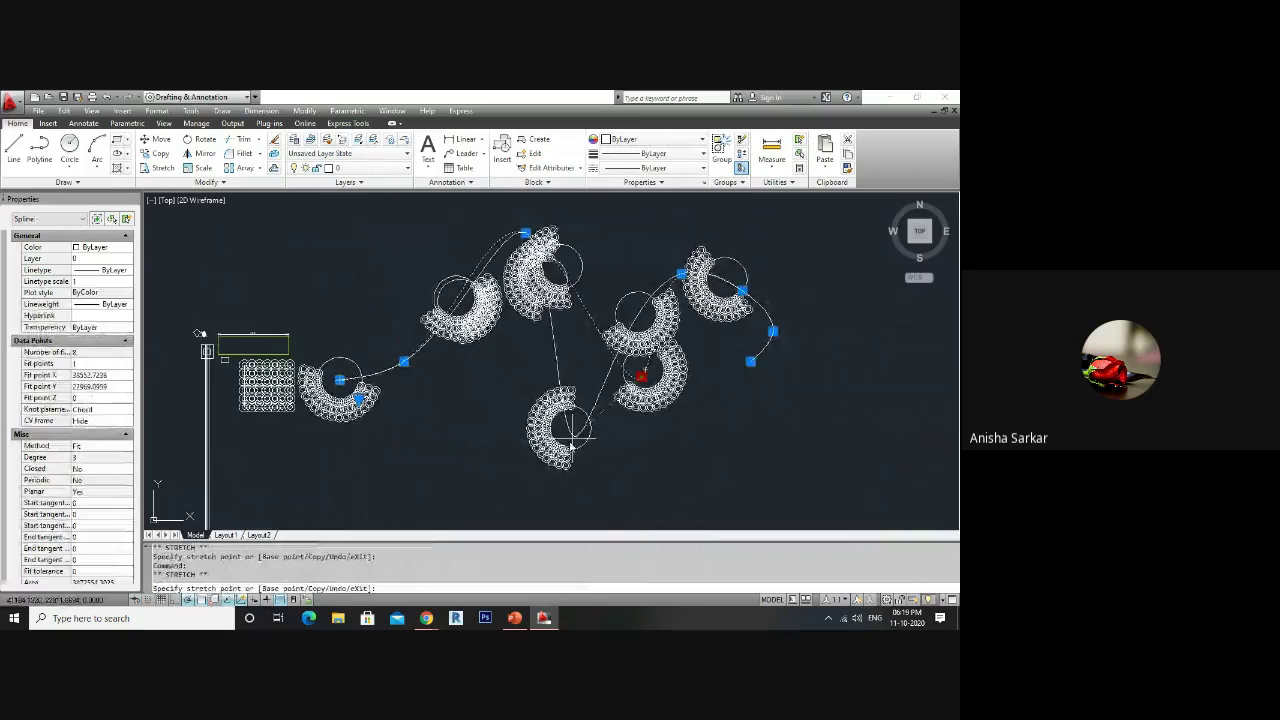
pyautogui.click(557, 456)
pyautogui.click(682, 274)
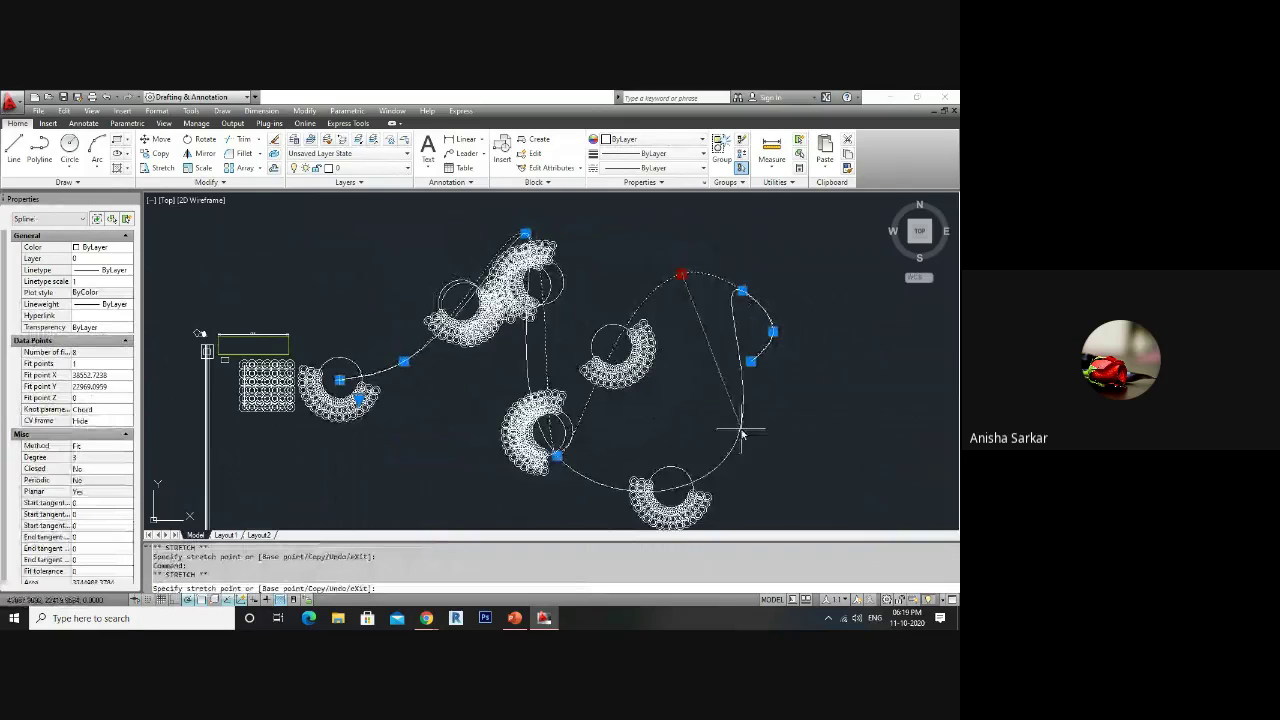
pyautogui.click(742, 433)
pyautogui.click(557, 456)
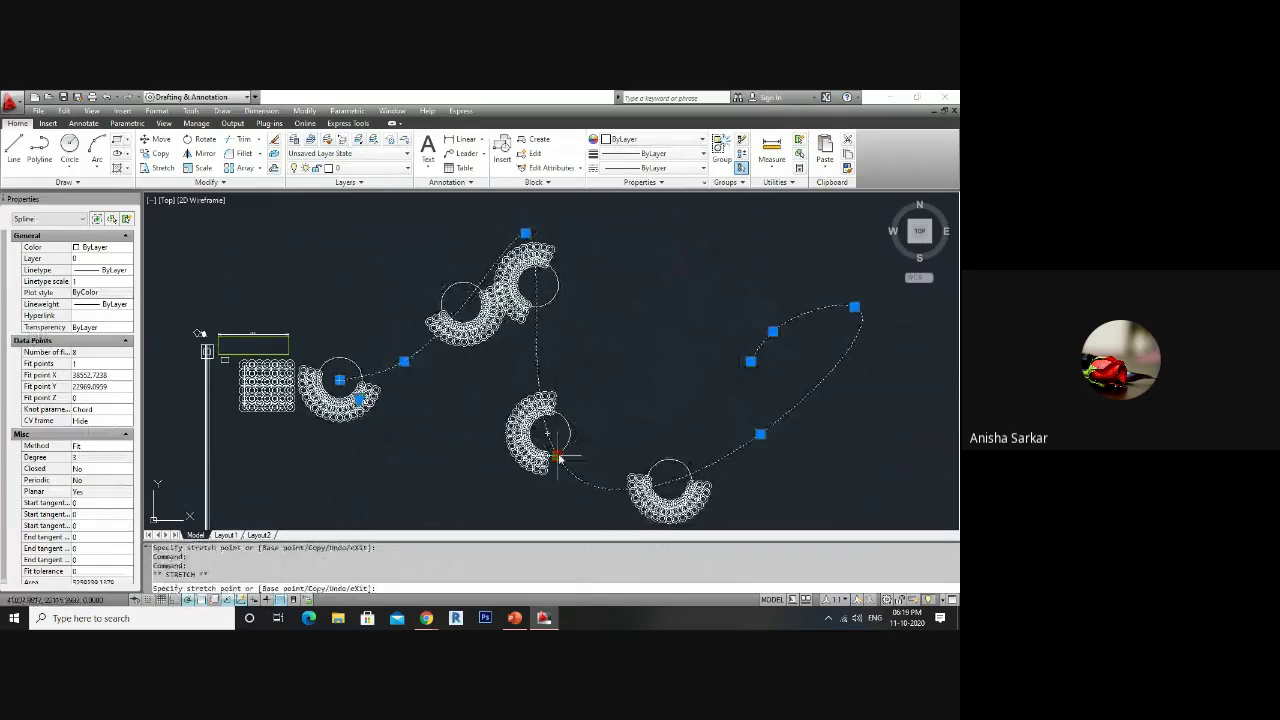
pyautogui.click(672, 307)
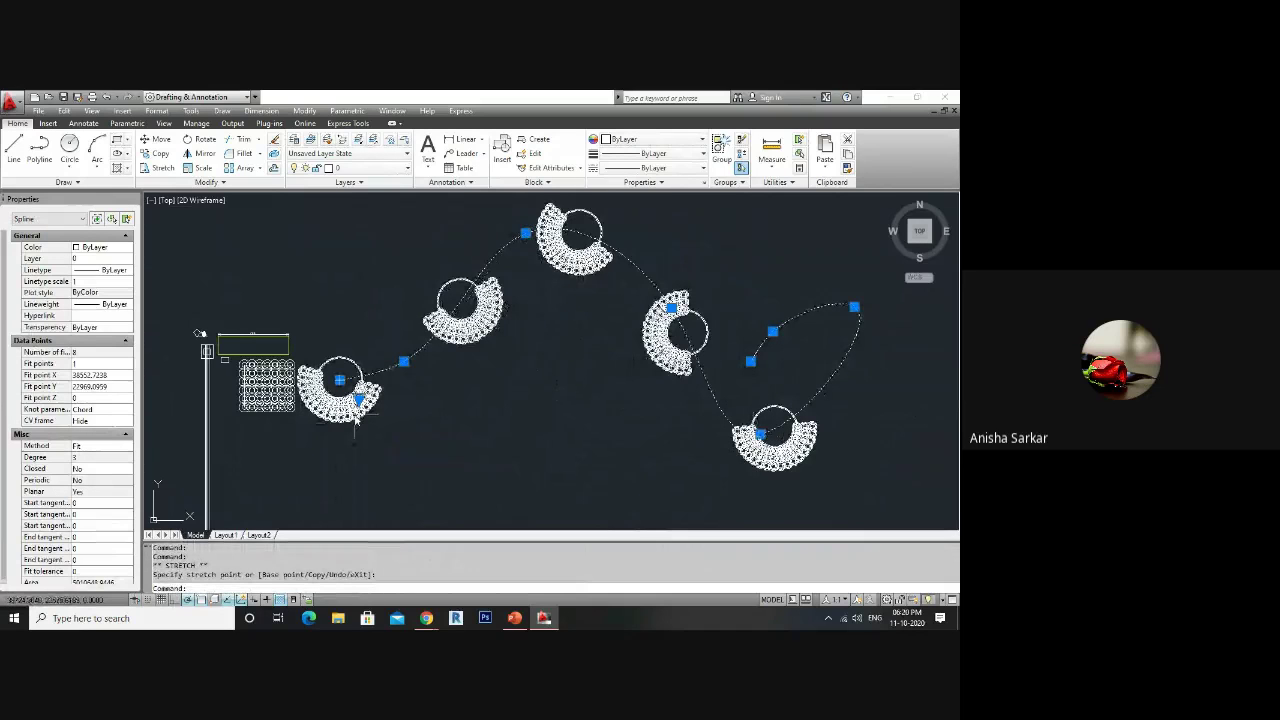
pyautogui.press('Escape')
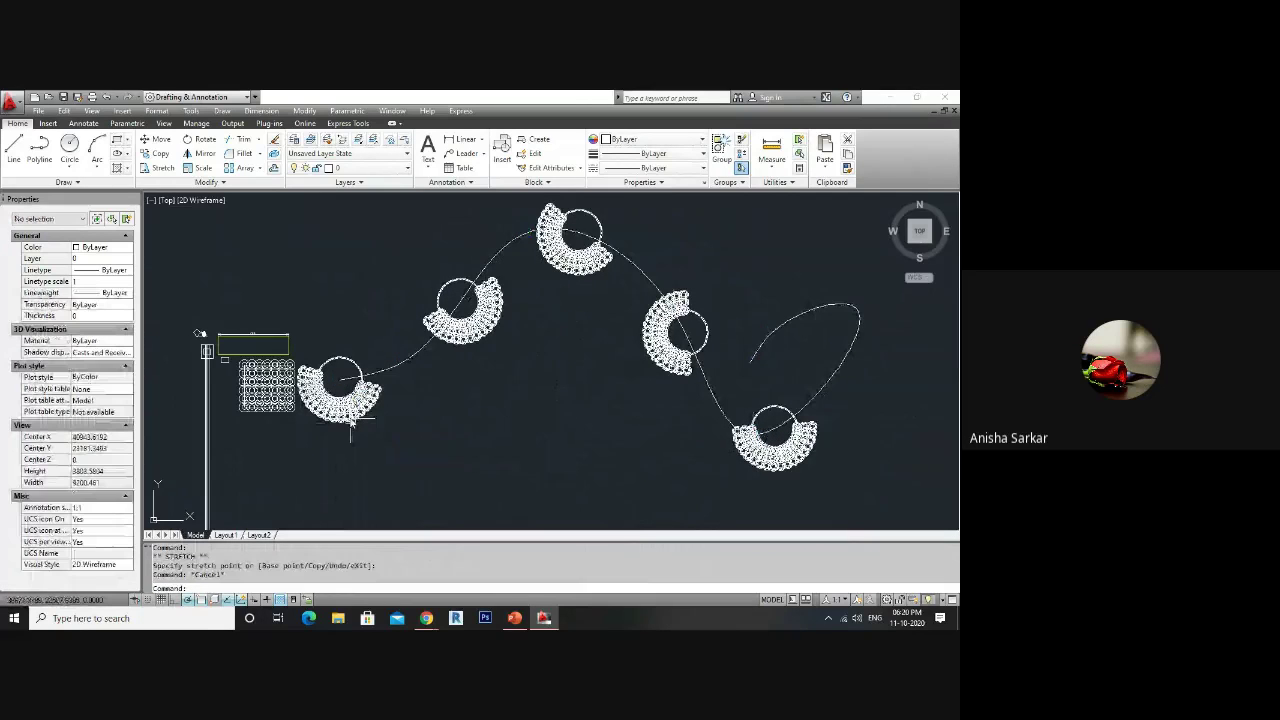
# - Try the path array with 5 rows and return it to a single row
pyautogui.click(350, 418)
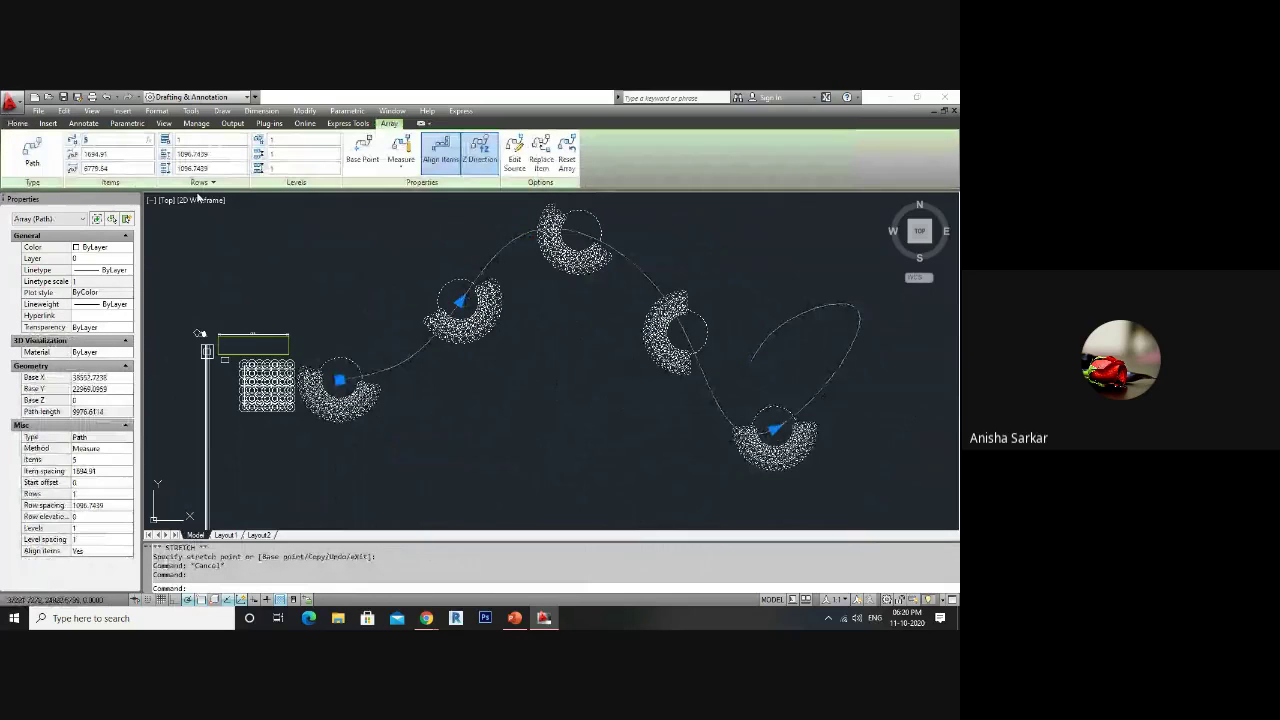
pyautogui.click(175, 141)
pyautogui.write('5')
pyautogui.press('Return')
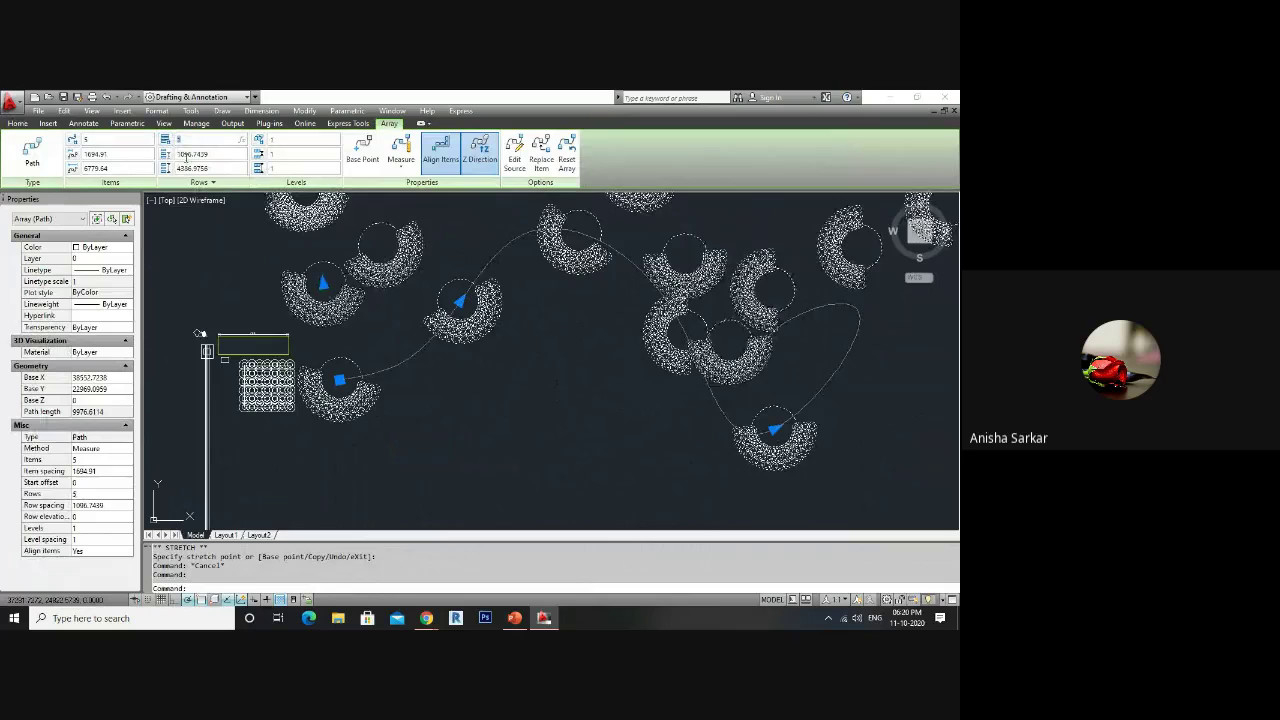
pyautogui.click(382, 346)
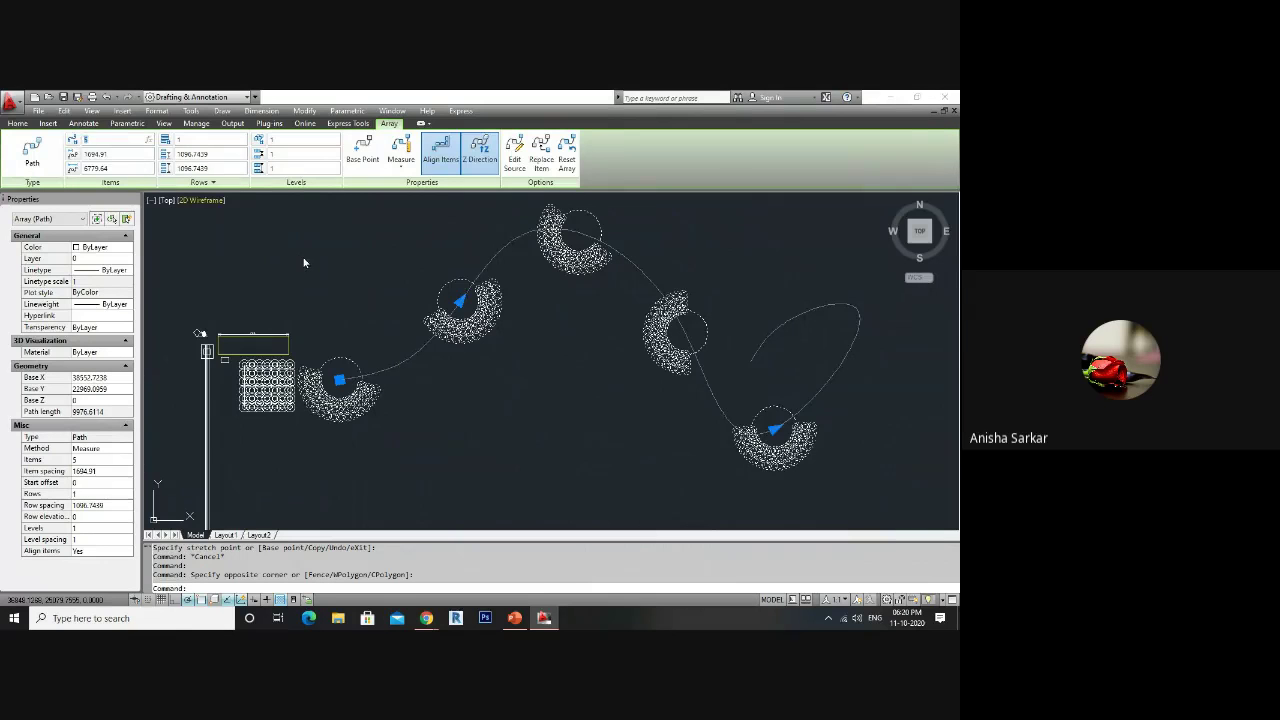
pyautogui.click(377, 319)
pyautogui.press('Return')
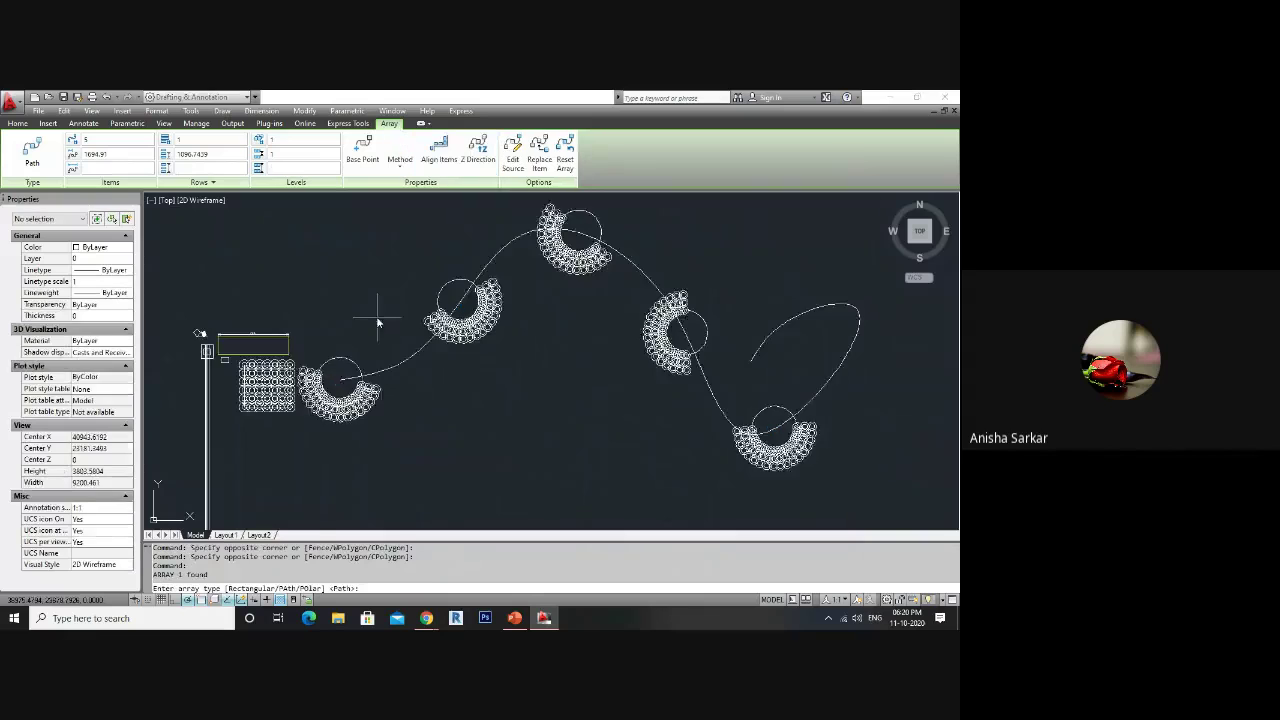
pyautogui.scroll(-1, 429, 249)
pyautogui.press('Escape')
pyautogui.press('Escape')
# - Set the path array's item count to 6
pyautogui.click(427, 452)
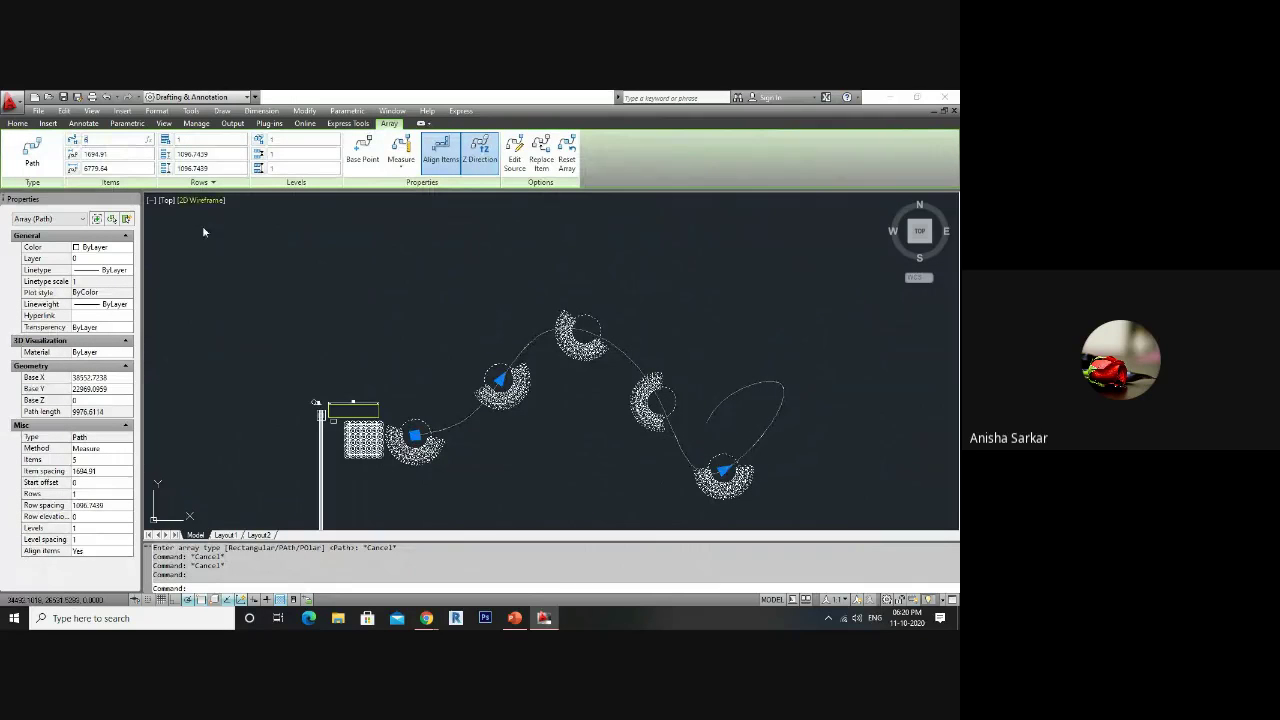
pyautogui.press('Return')
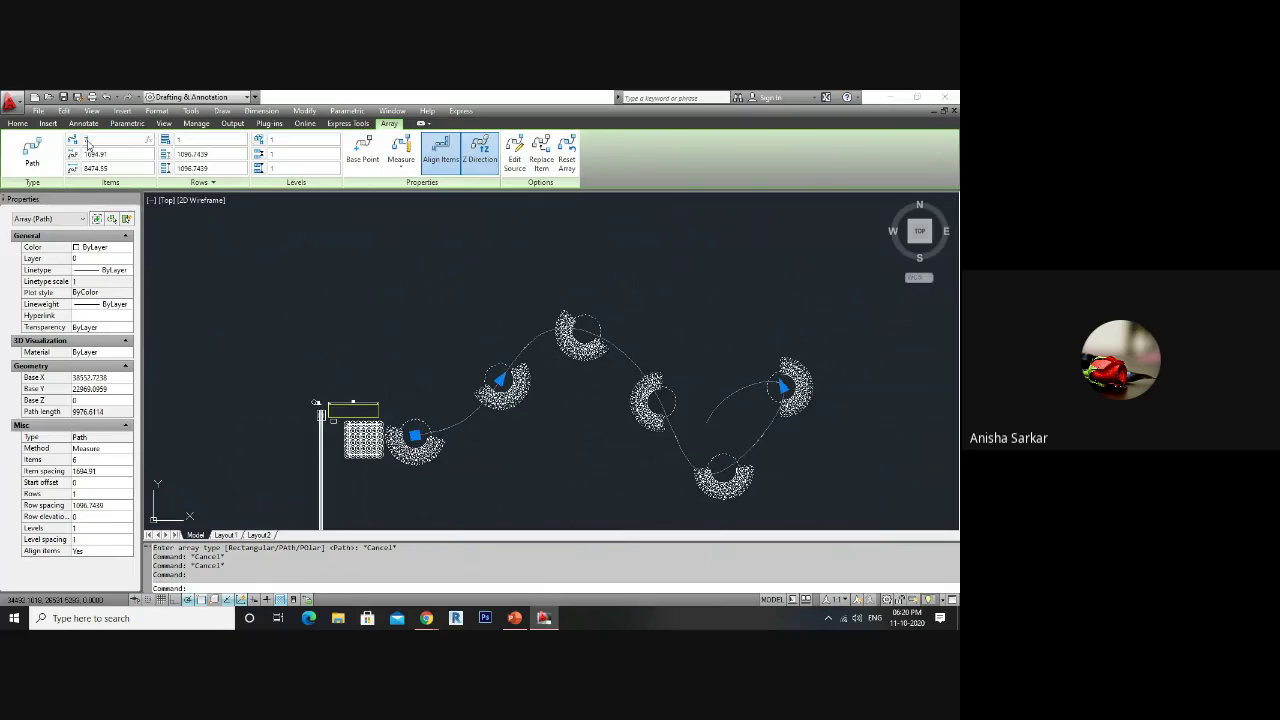
pyautogui.click(306, 308)
pyautogui.click(158, 208)
pyautogui.scroll(-4, 683, 410)
pyautogui.scroll(3, 643, 406)
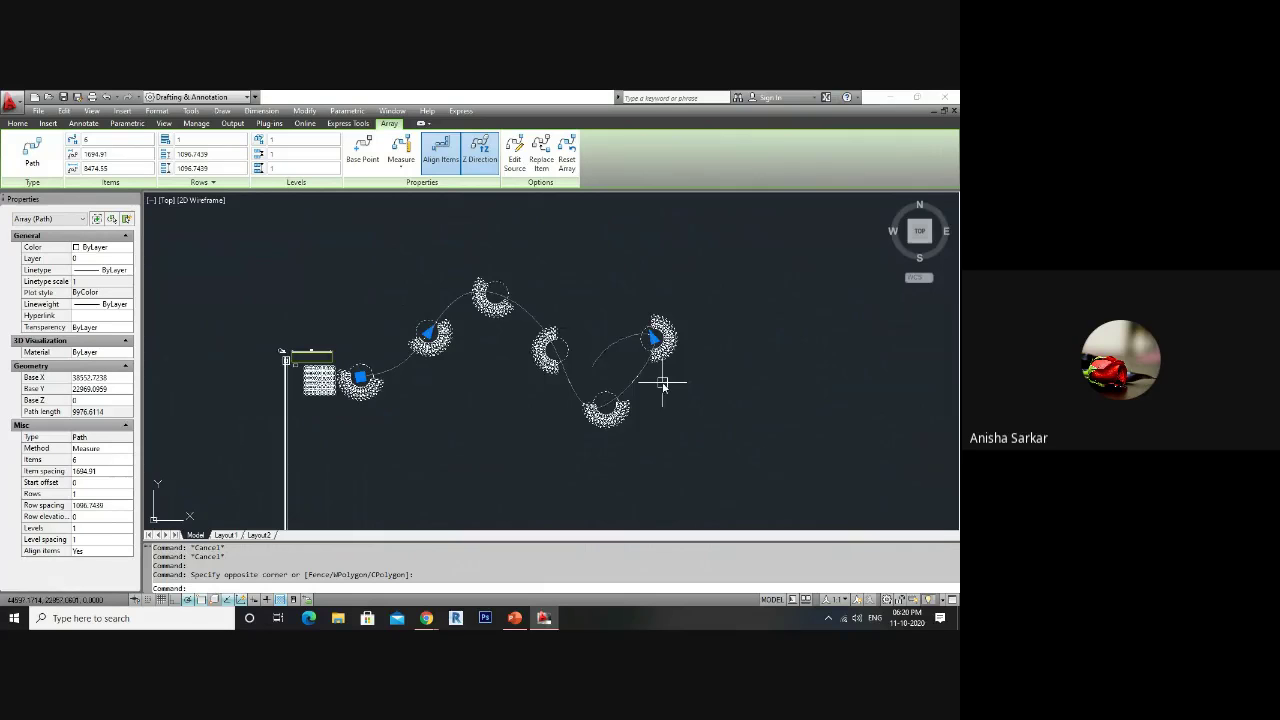
# - Reshape the path spline into a wide arch by stretching its third fit point north and its fourth far to the east
pyautogui.press('Escape')
pyautogui.click(567, 382)
pyautogui.click(548, 336)
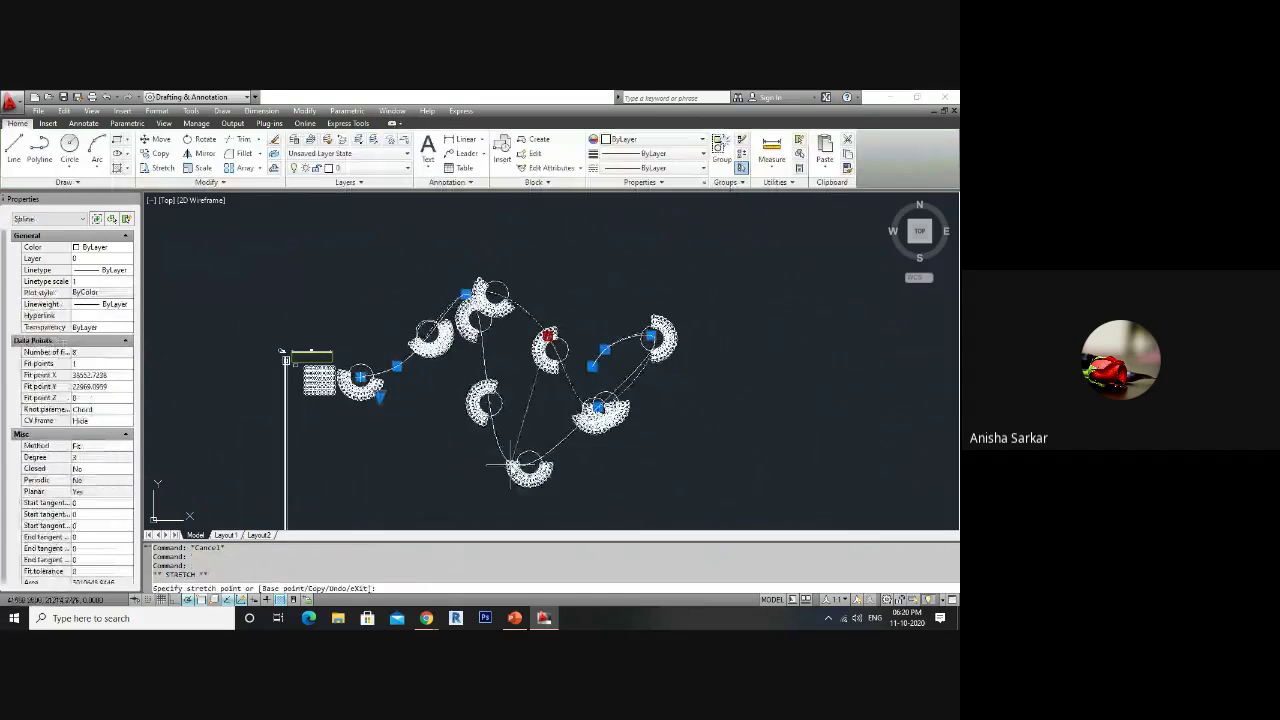
pyautogui.click(516, 468)
pyautogui.click(465, 293)
pyautogui.click(489, 221)
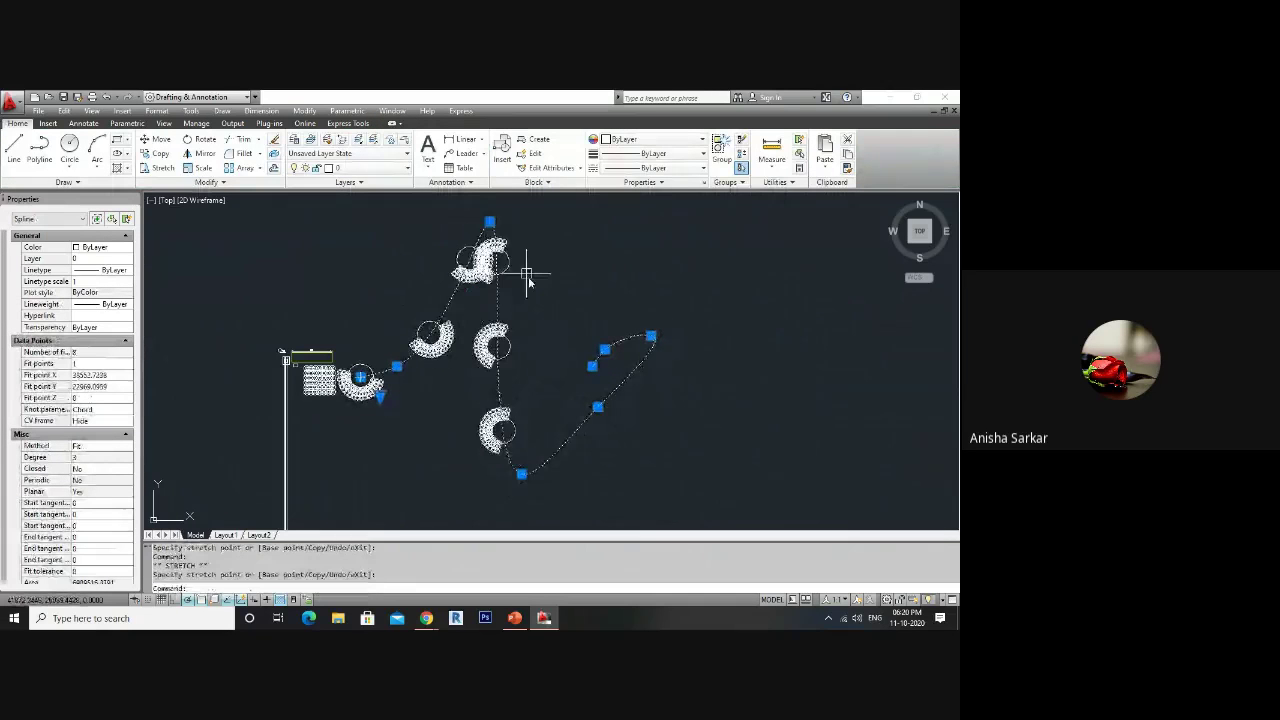
pyautogui.click(521, 474)
pyautogui.click(702, 328)
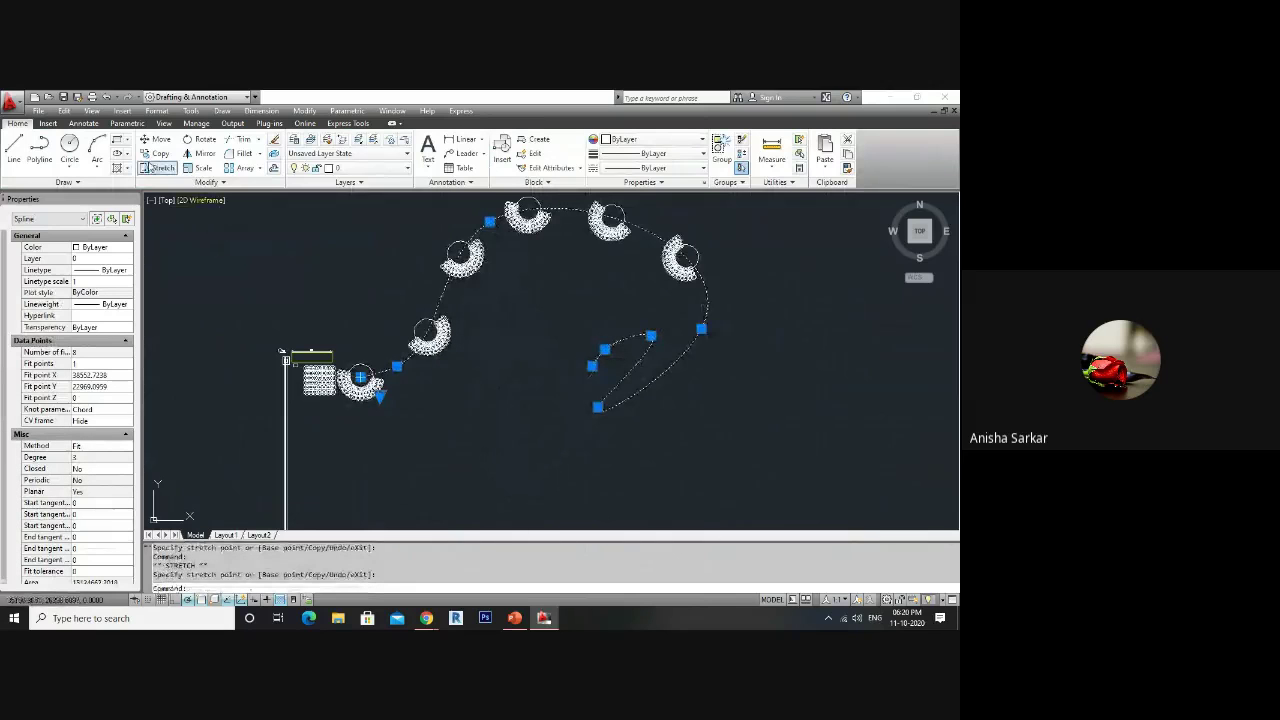
pyautogui.press('Escape')
# - Raise the path array's item count first to 8 and finally to 10
pyautogui.click(486, 265)
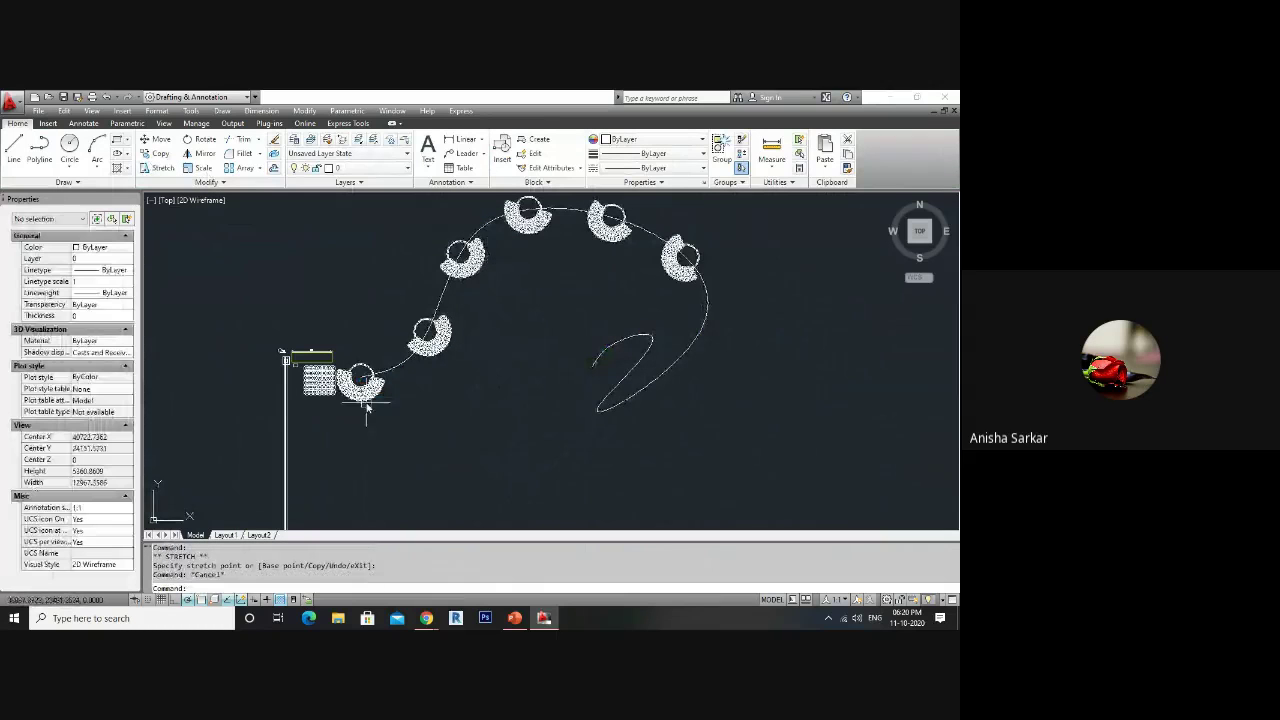
pyautogui.click(110, 139)
pyautogui.write('8')
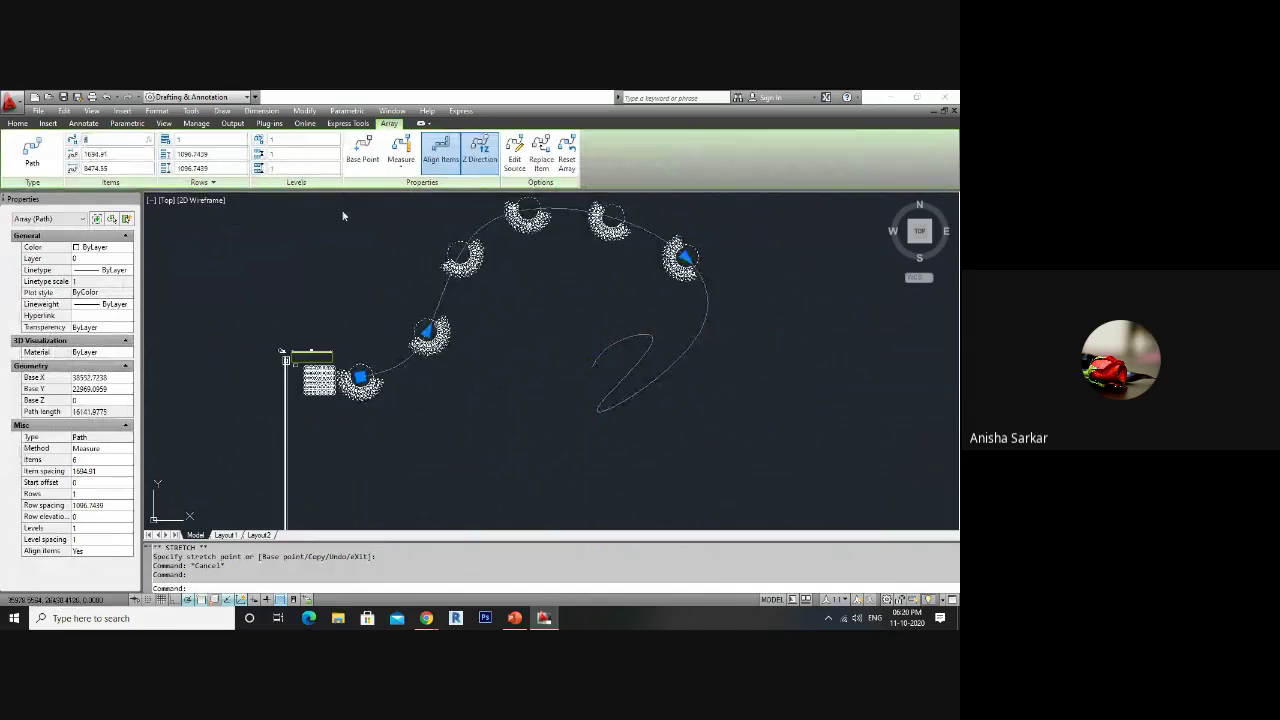
pyautogui.press('Return')
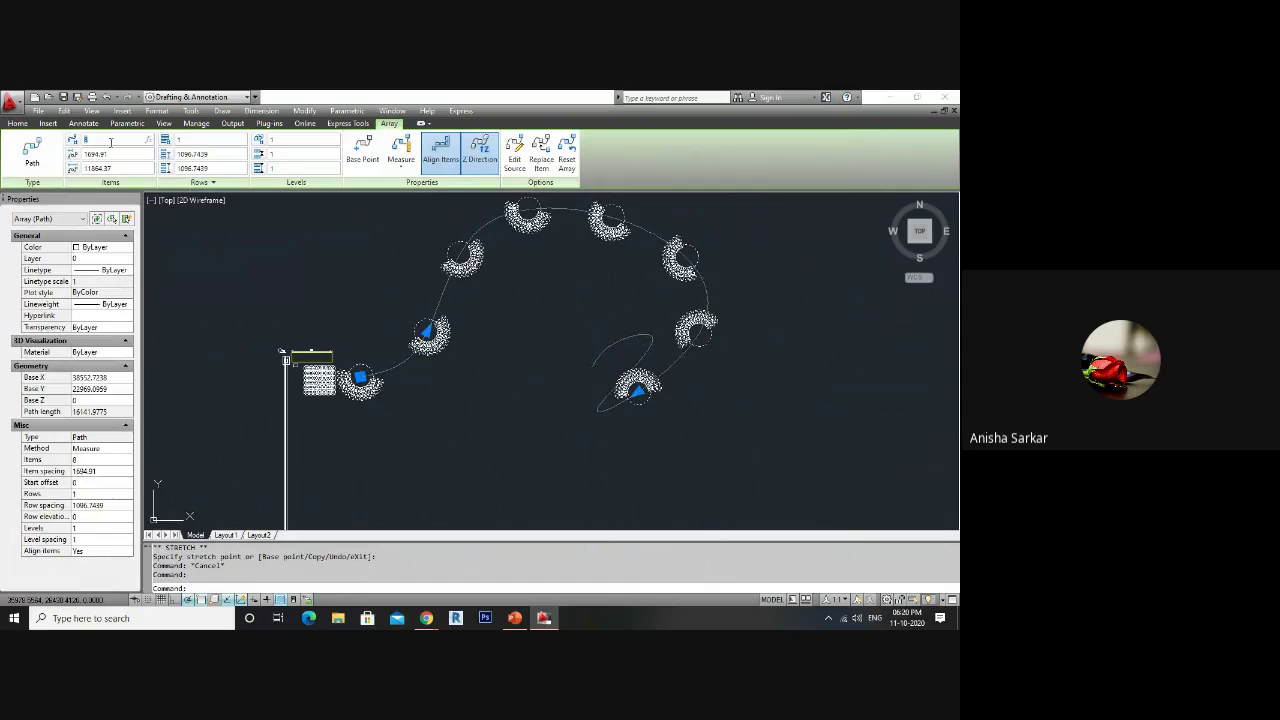
pyautogui.press('Return')
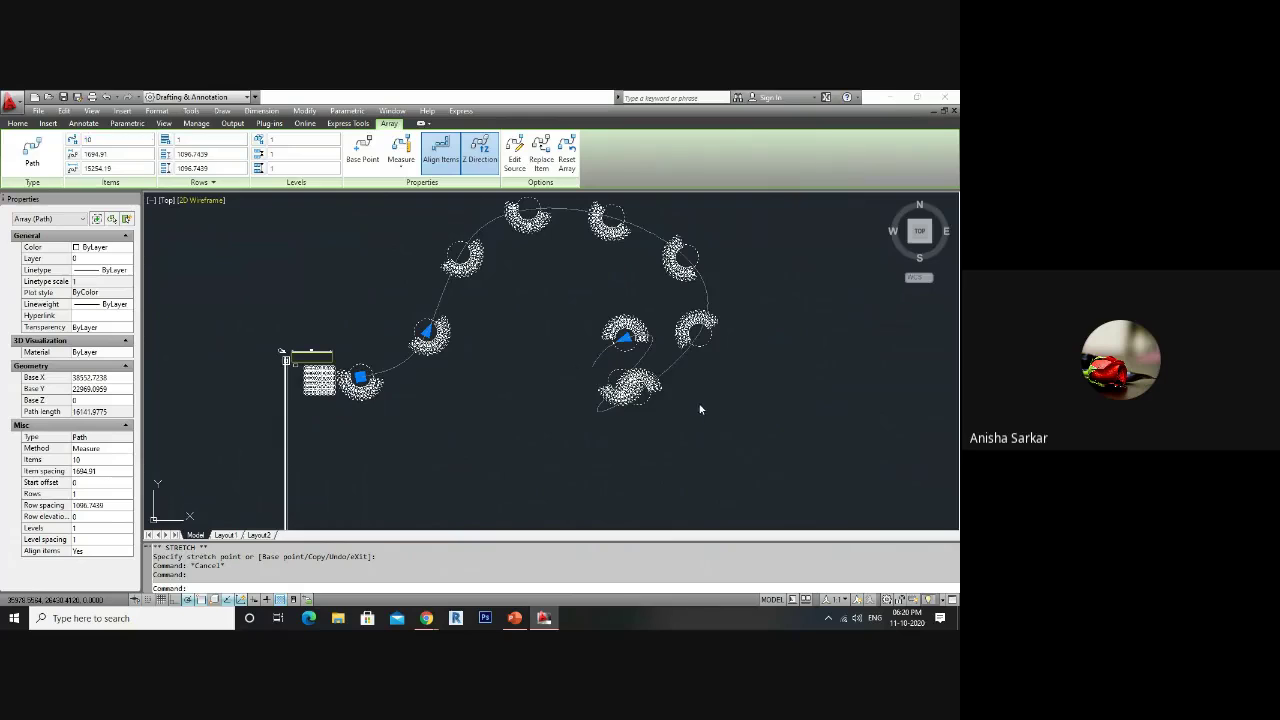
pyautogui.click(672, 470)
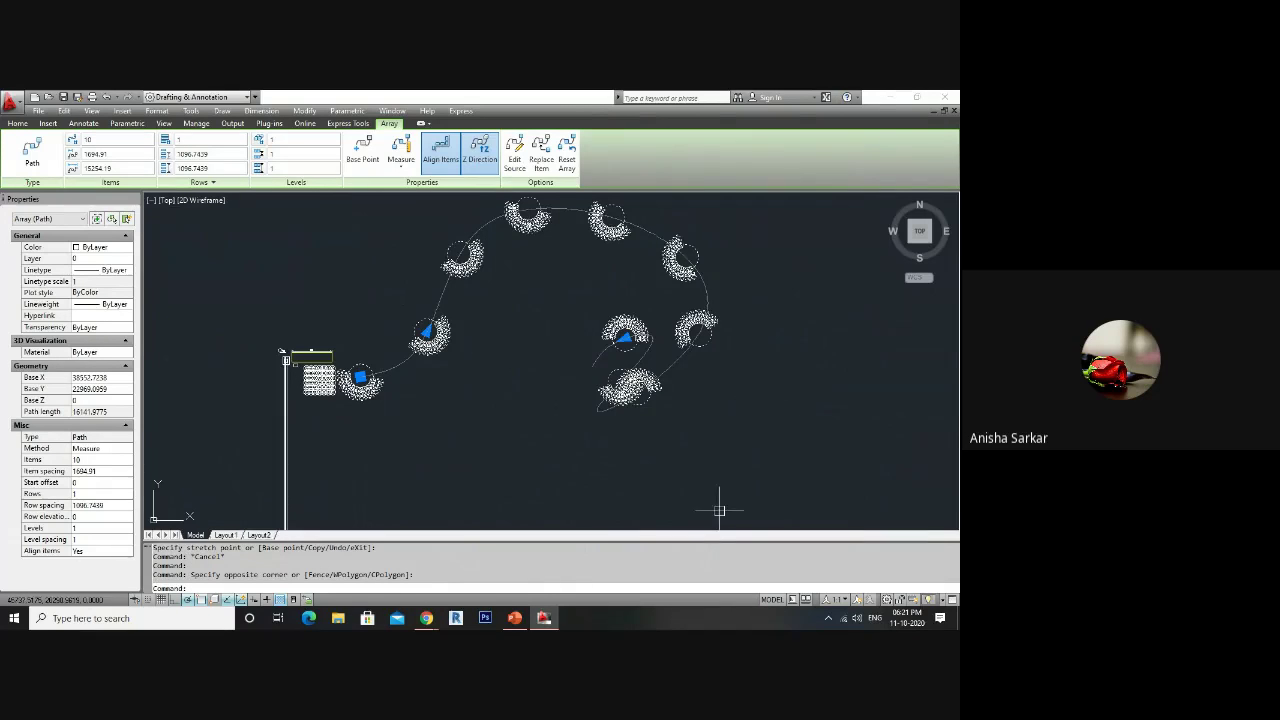
# - Delete the path array together with its spline, selecting both with a crossing window
pyautogui.scroll(-3, 650, 423)
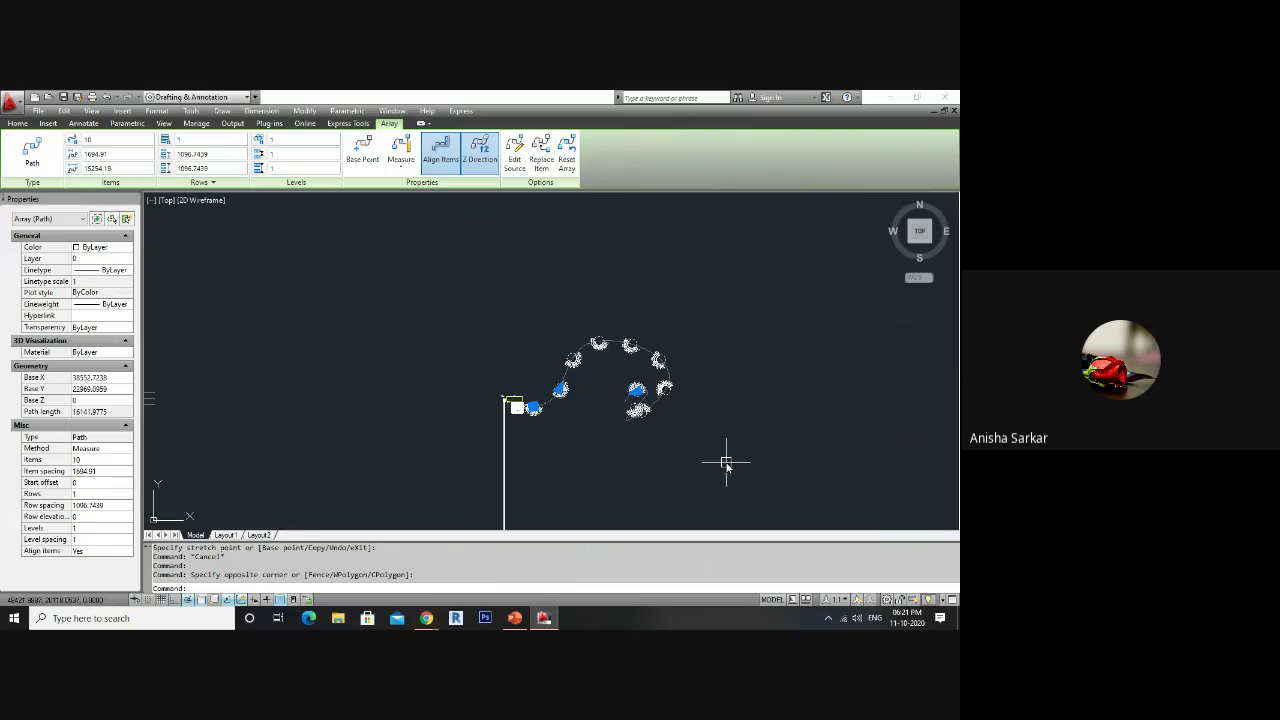
pyautogui.click(709, 477)
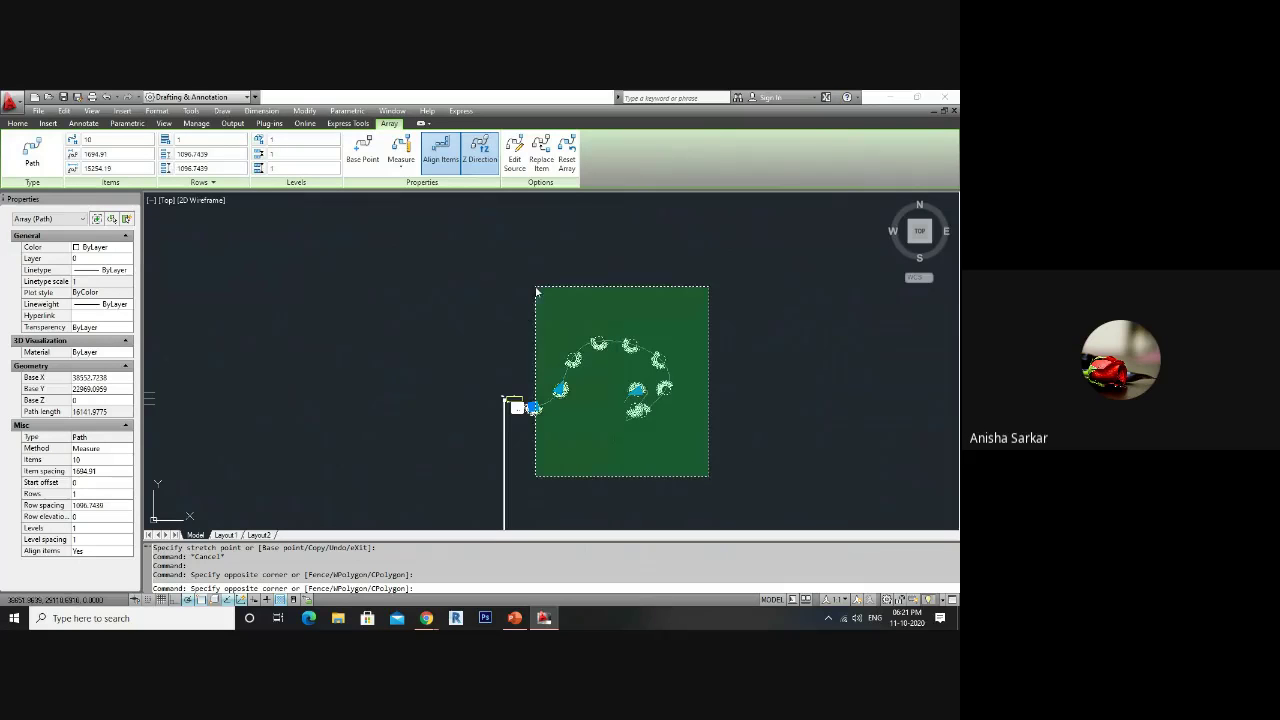
pyautogui.click(532, 288)
pyautogui.scroll(2, 530, 430)
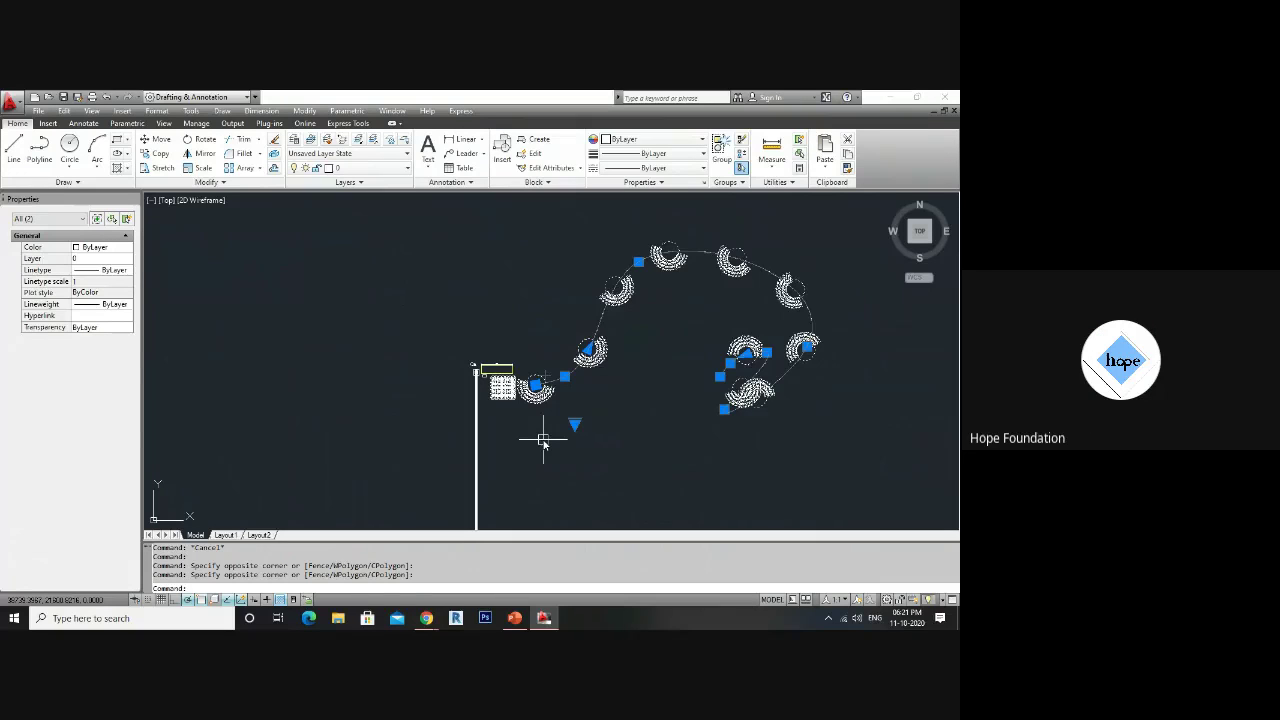
pyautogui.press('Delete')
pyautogui.scroll(5, 543, 437)
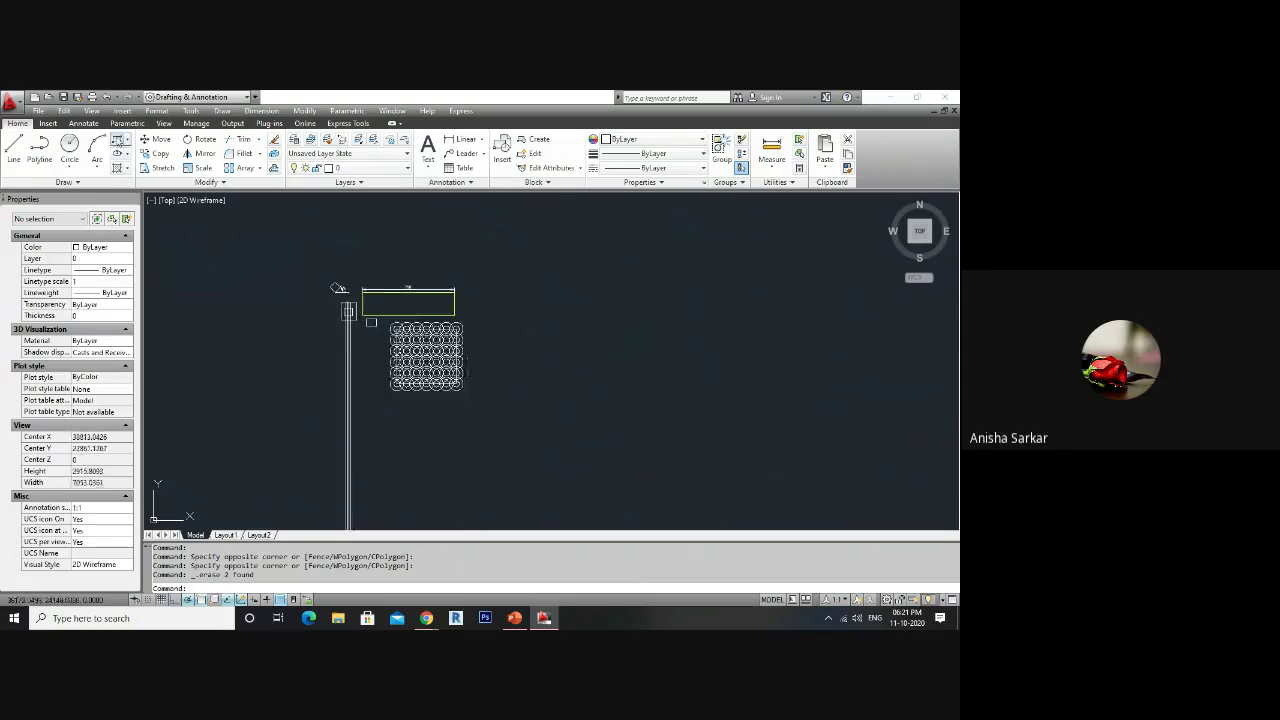
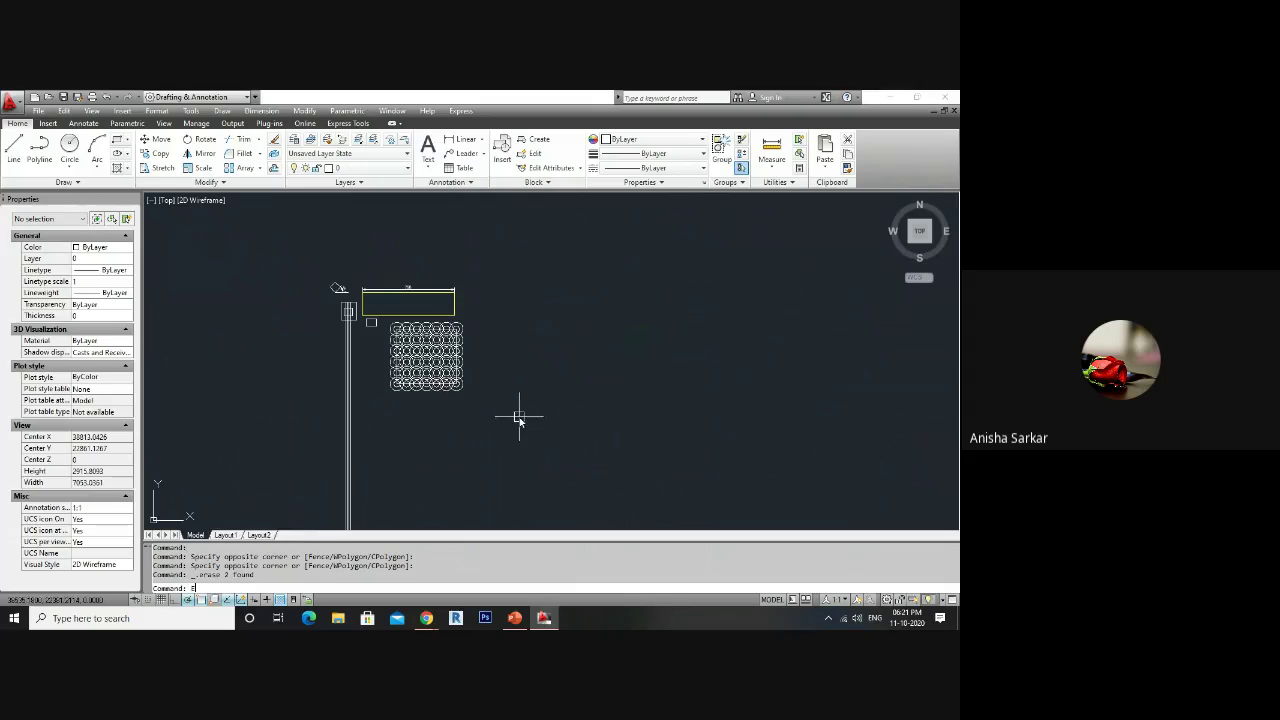
# - Erase the small white rectangle and the large yellow rectangle in two separate runs of the Erase command
pyautogui.press('Return')
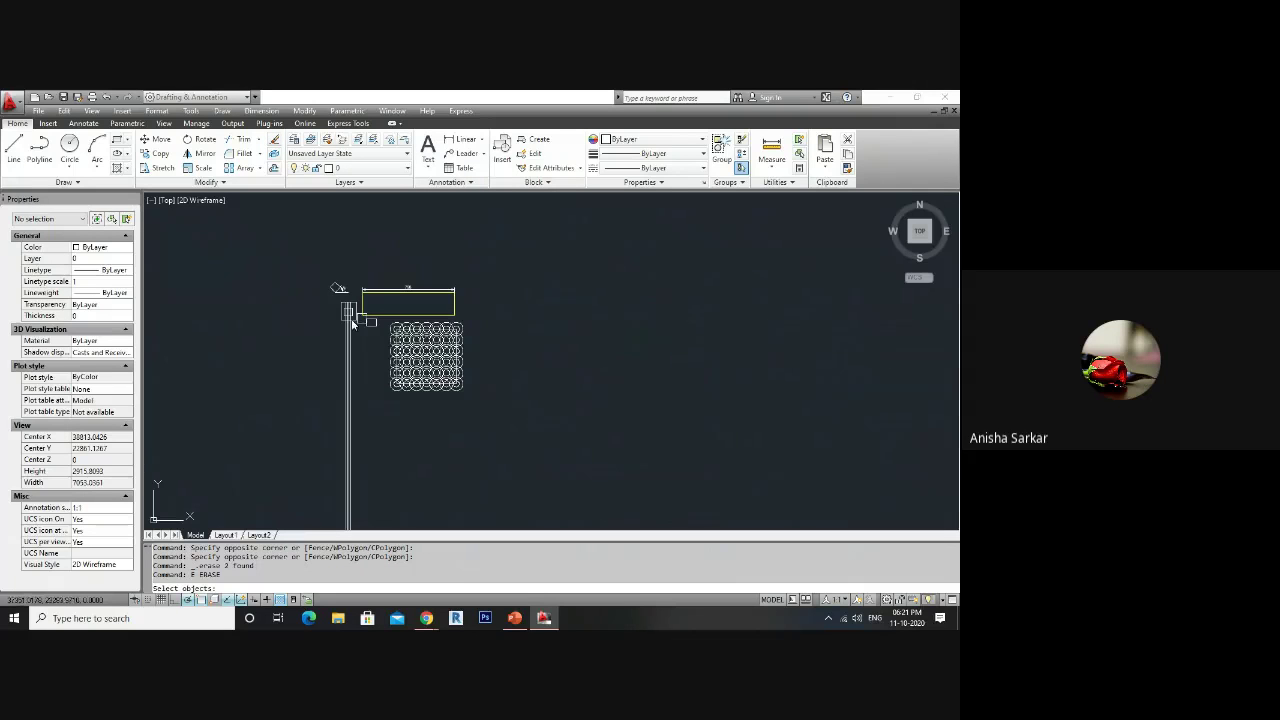
pyautogui.scroll(3, 352, 322)
pyautogui.click(399, 325)
pyautogui.press('Return')
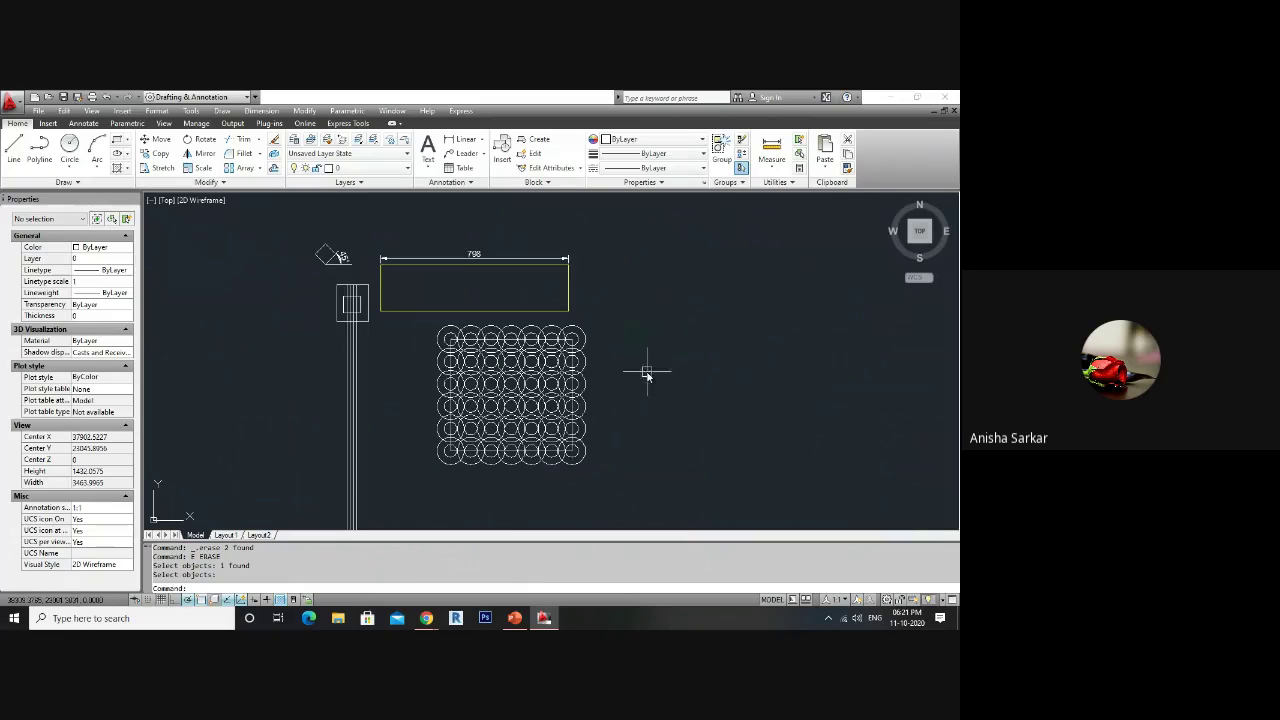
pyautogui.write('E')
pyautogui.press('Return')
pyautogui.click(466, 309)
pyautogui.press('Return')
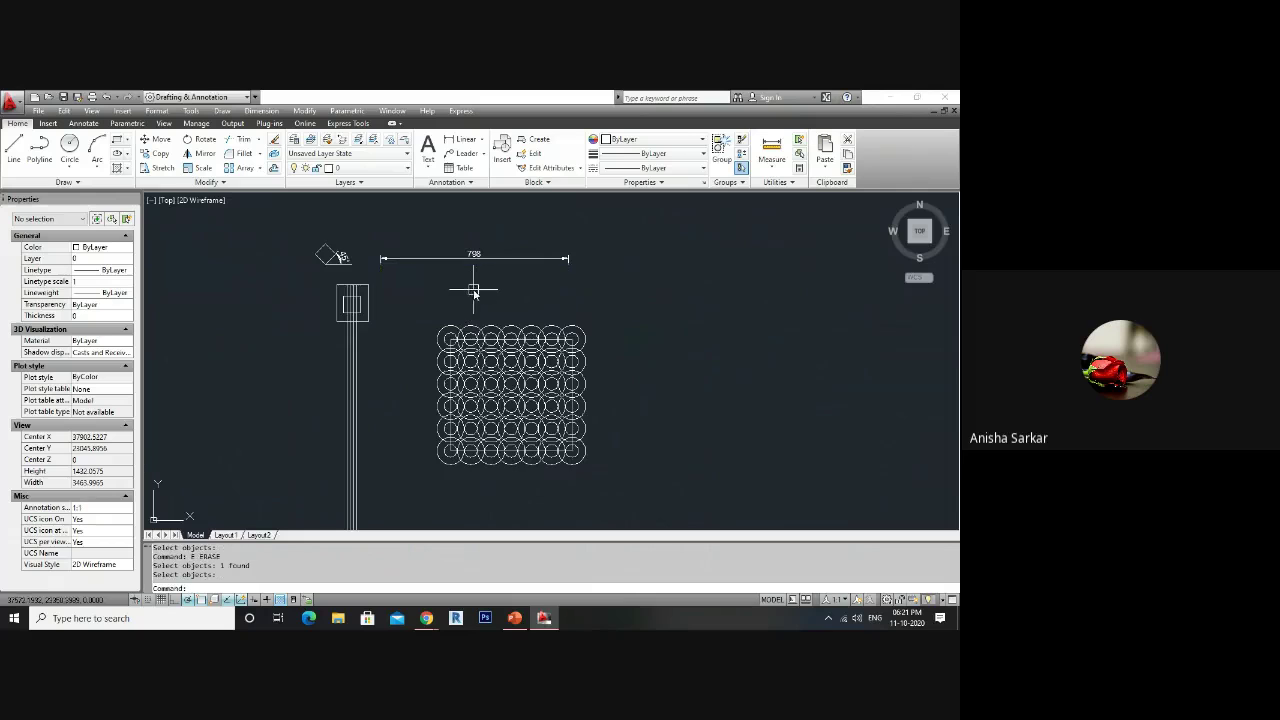
# - Undo the last two erasures to restore the small white rectangle and the yellow rectangle
pyautogui.hotkey('ctrl', 'z')
pyautogui.hotkey('ctrl', 'z')
pyautogui.scroll(-2, 473, 303)
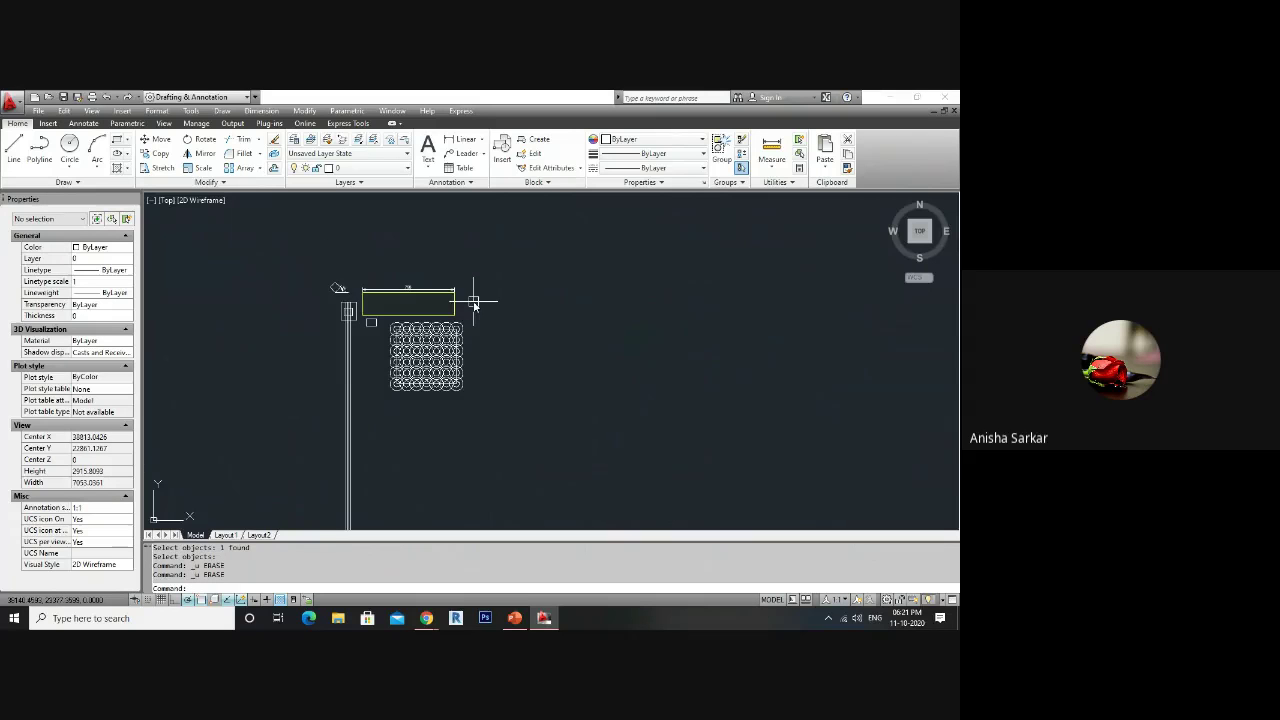
# - Delete the preselected yellow rectangle above the circle array without the Erase command, and undo the deletion
pyautogui.scroll(3, 369, 313)
pyautogui.scroll(1, 369, 313)
pyautogui.click(432, 327)
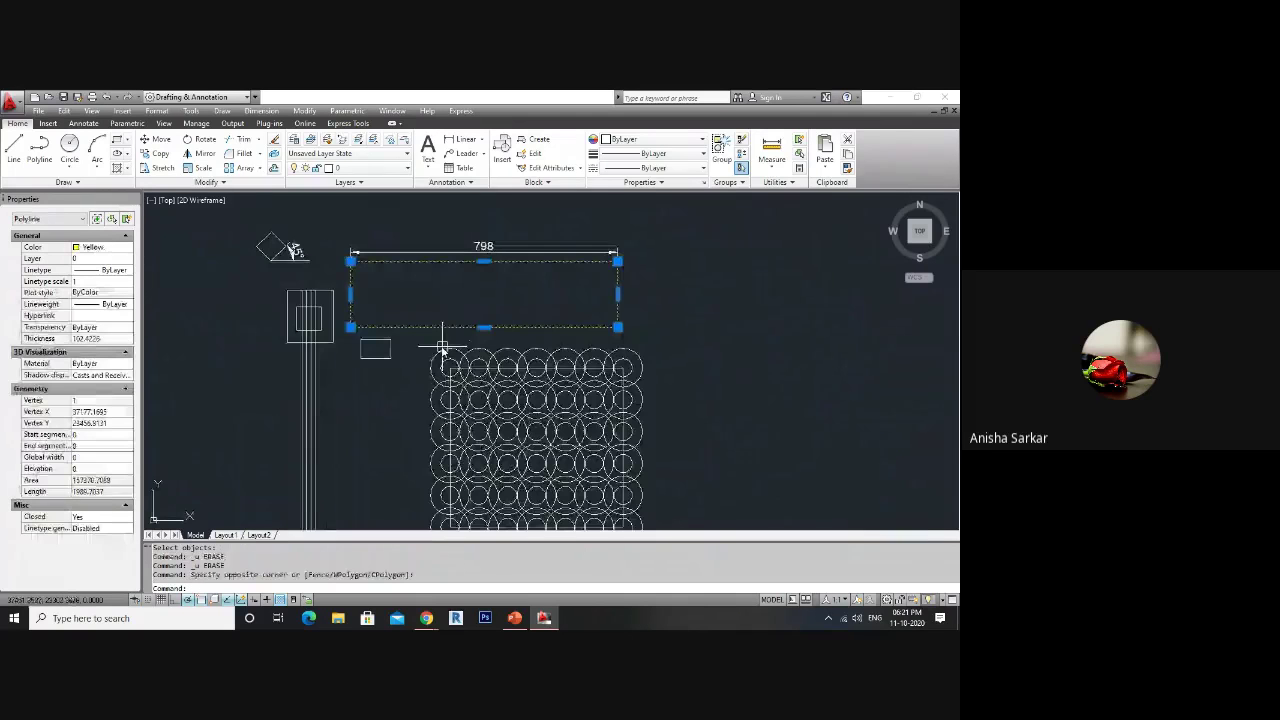
pyautogui.click(444, 348)
pyautogui.press('Delete')
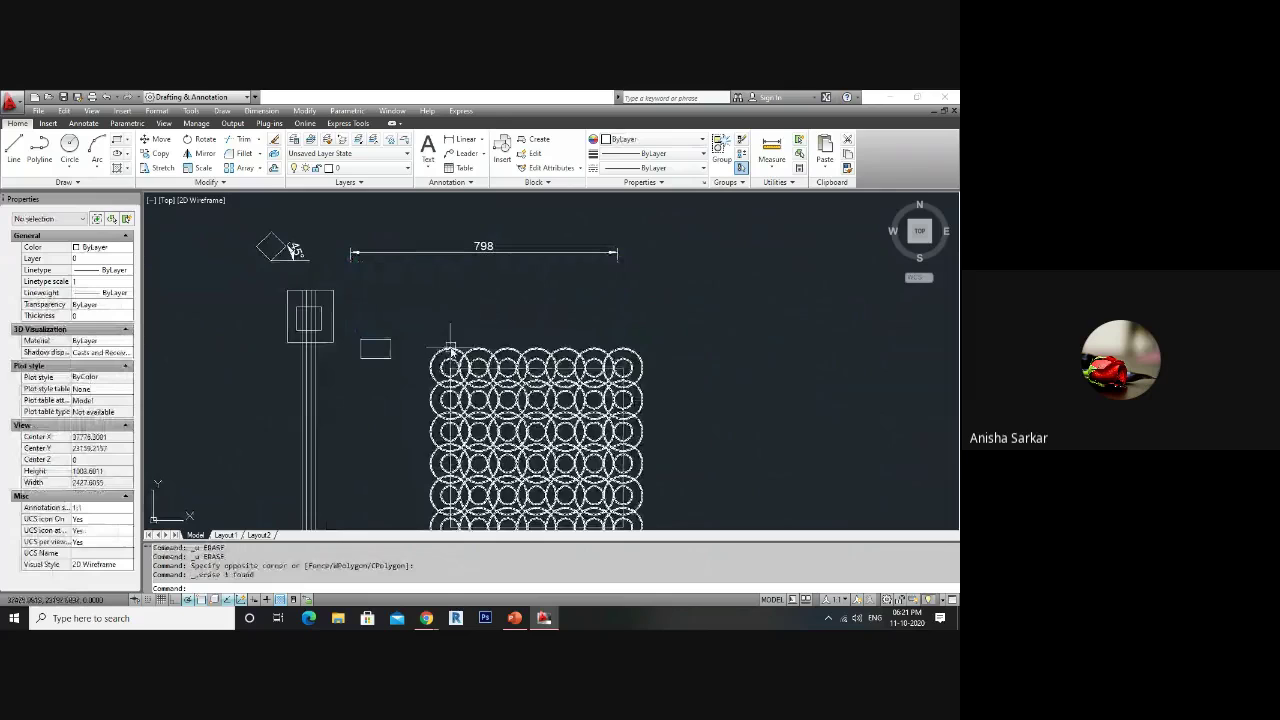
pyautogui.hotkey('ctrl', 'z')
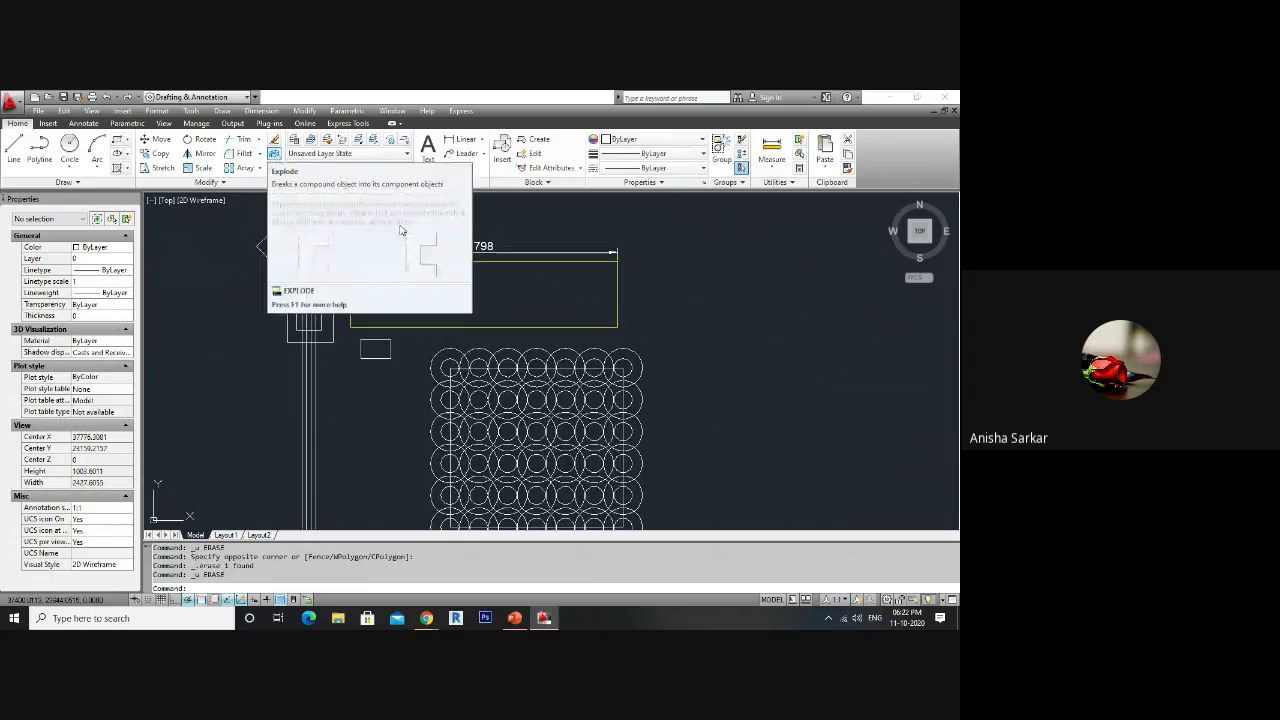
pyautogui.click(535, 408)
pyautogui.scroll(-4, 540, 390)
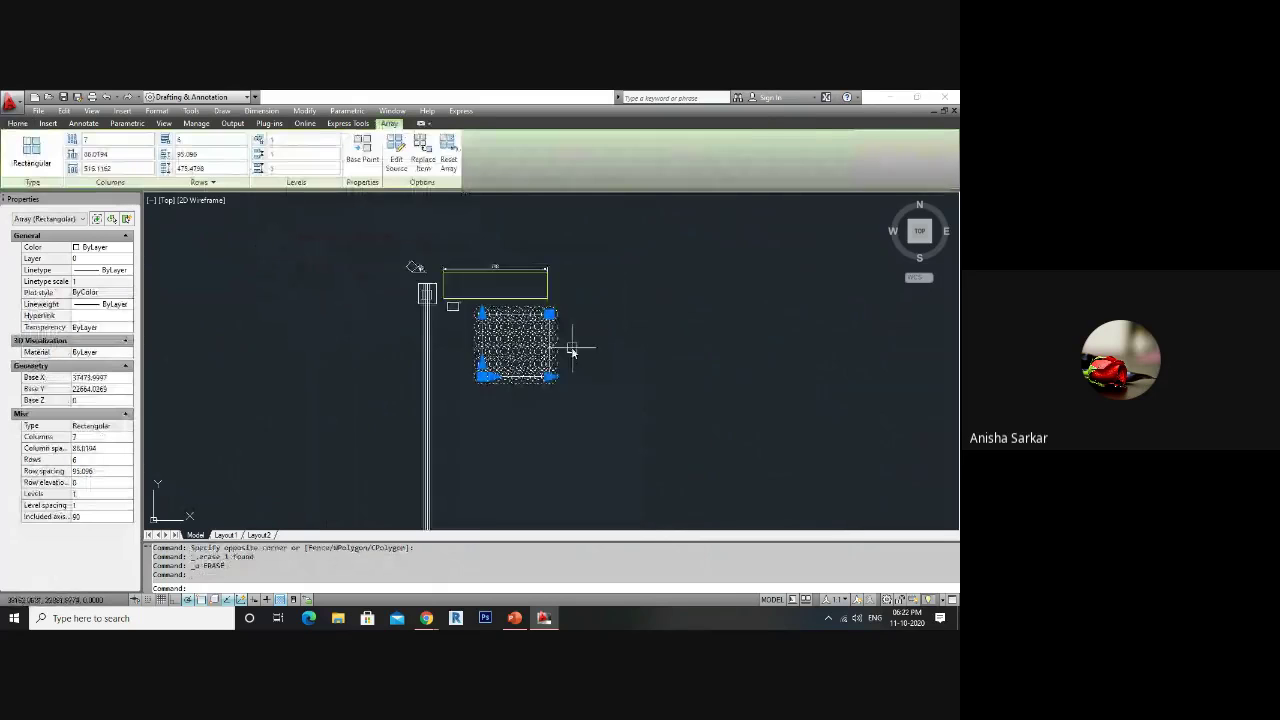
pyautogui.press('Escape')
pyautogui.scroll(1, 875, 290)
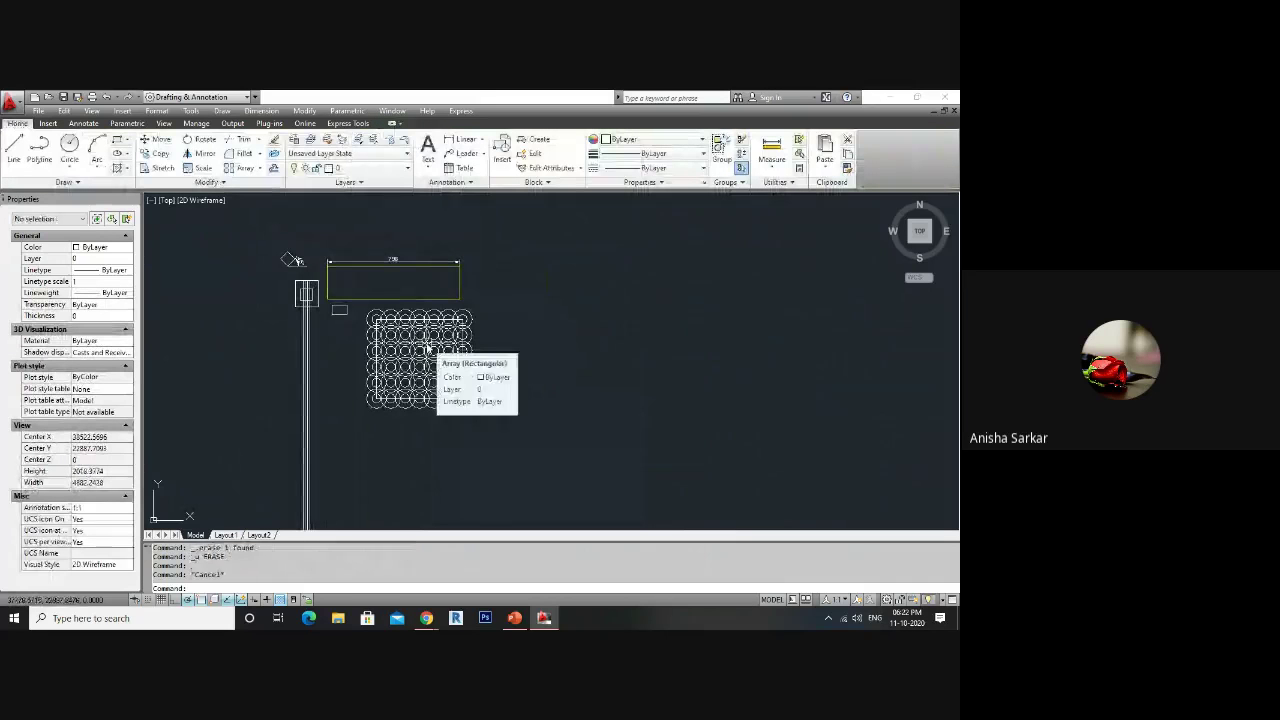
# - Draw a cluster of overlapping rectangles of different sizes in the empty area to the right of the circle array
pyautogui.write('recv')
pyautogui.press('Return')
pyautogui.press('Escape')
pyautogui.write('rec')
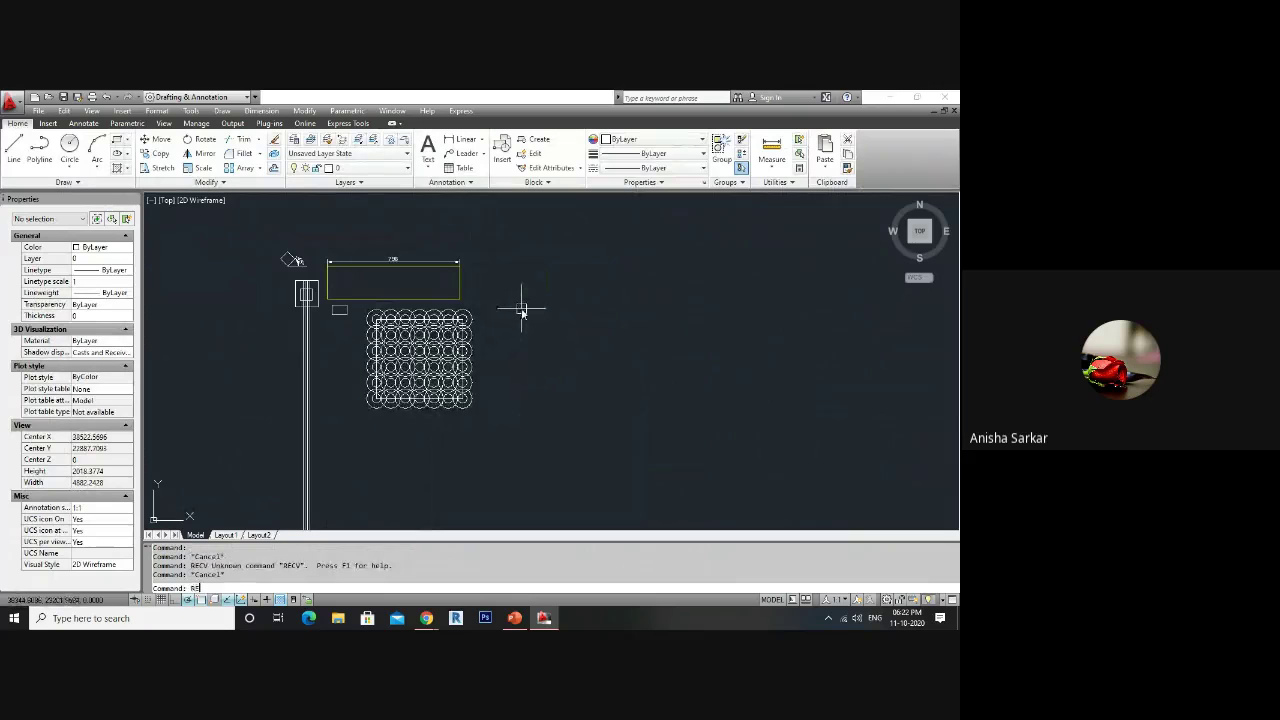
pyautogui.press('Return')
pyautogui.click(525, 300)
pyautogui.click(684, 428)
pyautogui.press('Return')
pyautogui.click(547, 323)
pyautogui.click(721, 446)
pyautogui.press('Return')
pyautogui.click(614, 373)
pyautogui.click(713, 437)
pyautogui.press('Return')
pyautogui.click(651, 386)
pyautogui.click(691, 423)
pyautogui.press('Return')
pyautogui.click(652, 273)
pyautogui.click(760, 409)
pyautogui.scroll(-2, 657, 377)
pyautogui.scroll(-2, 657, 373)
pyautogui.press('Escape')
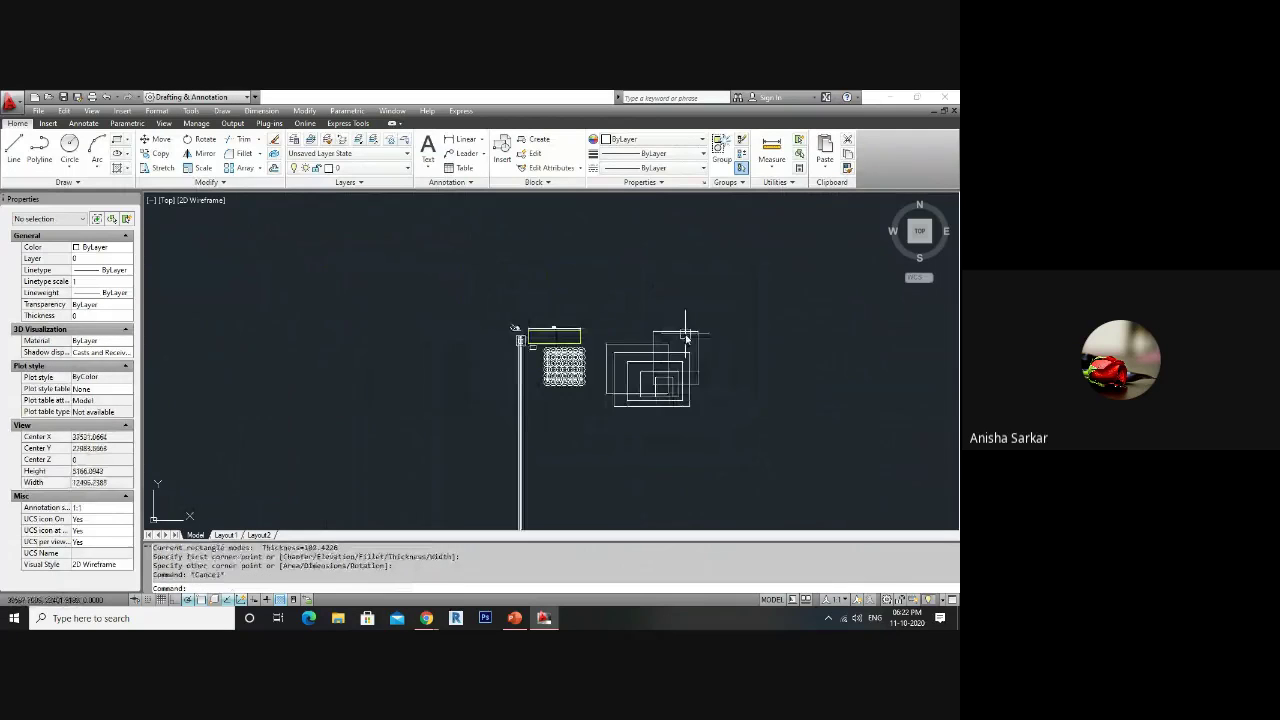
# - Select two of the overlapping rectangles individually to check that they are separate objects, and clear the selection
pyautogui.click(686, 331)
pyautogui.scroll(5, 630, 350)
pyautogui.click(639, 323)
pyautogui.click(642, 342)
pyautogui.click(571, 357)
pyautogui.scroll(-3, 571, 357)
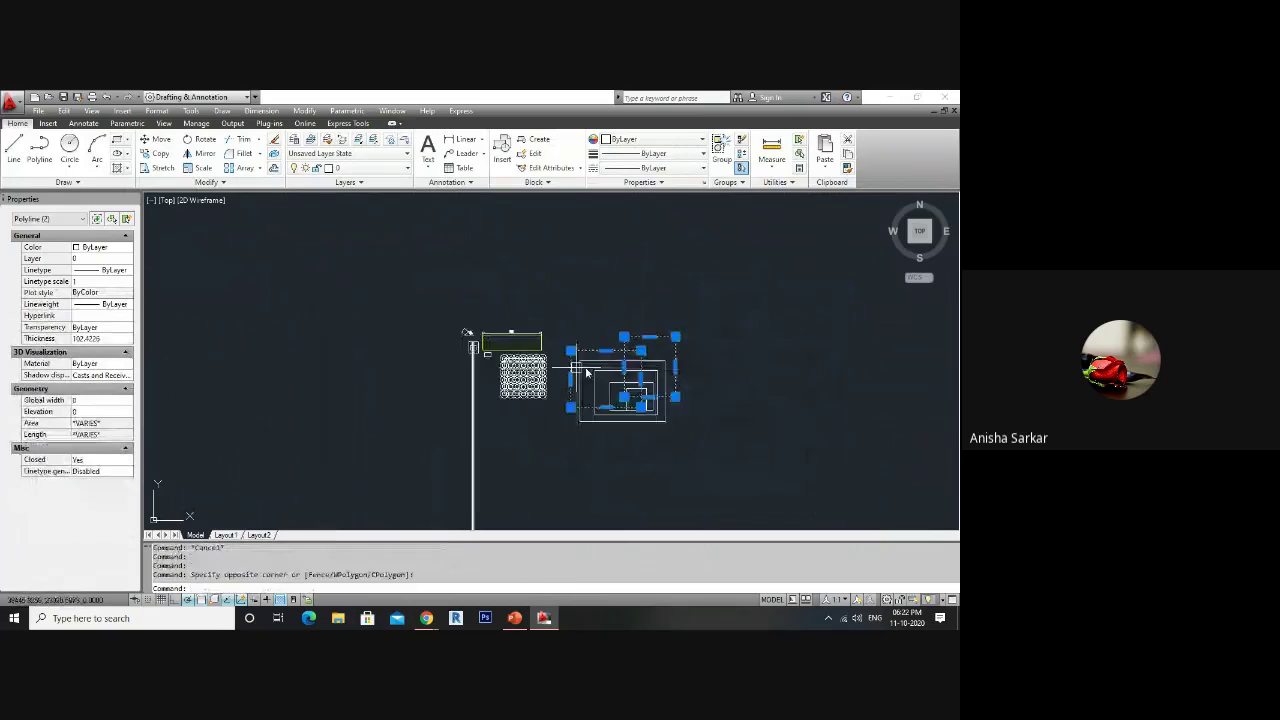
pyautogui.press('Escape')
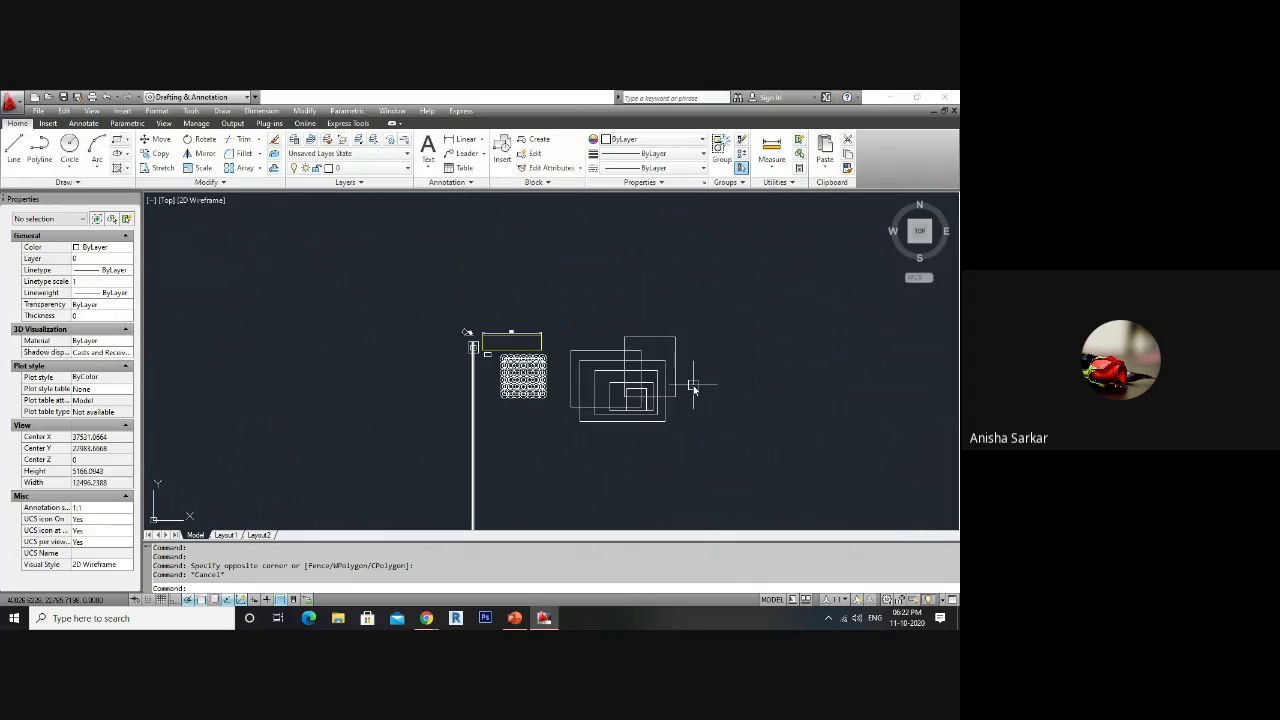
# - Create a block named BOX from all the overlapping rectangles, converting the selected objects to the block
pyautogui.press('Return')
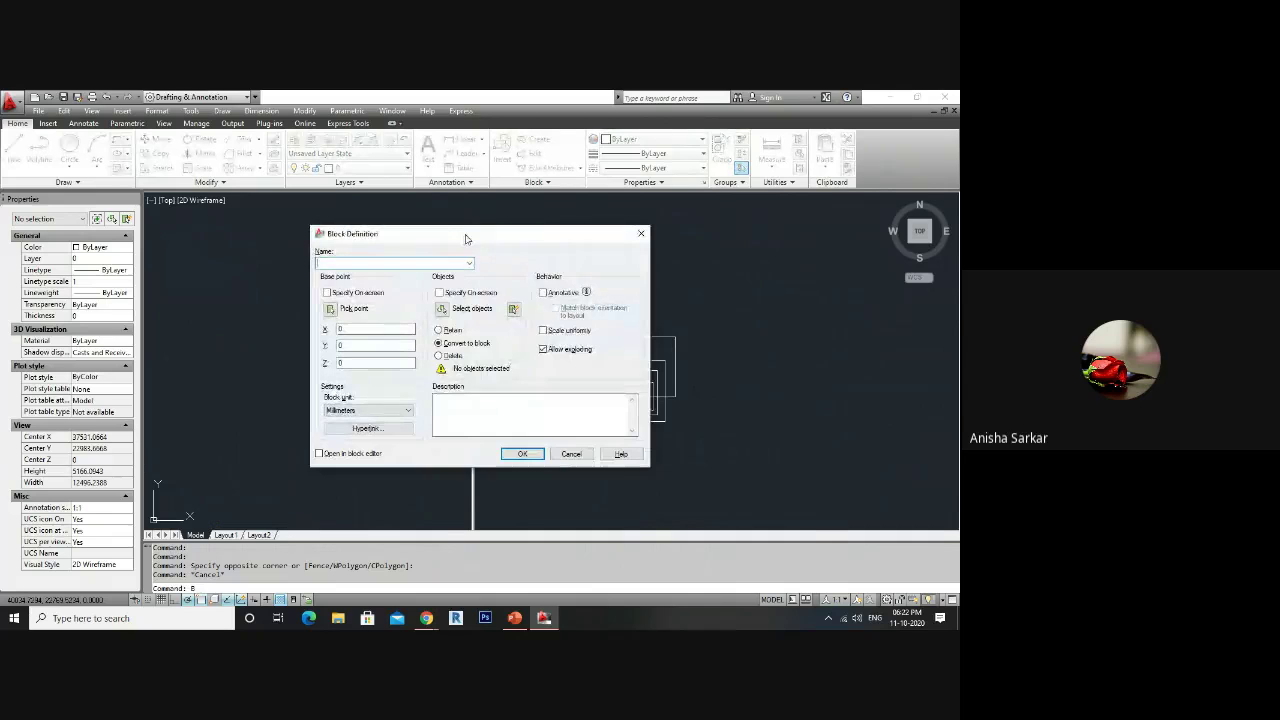
pyautogui.moveTo(465, 238); pyautogui.dragTo(297, 256)
pyautogui.write('BD')
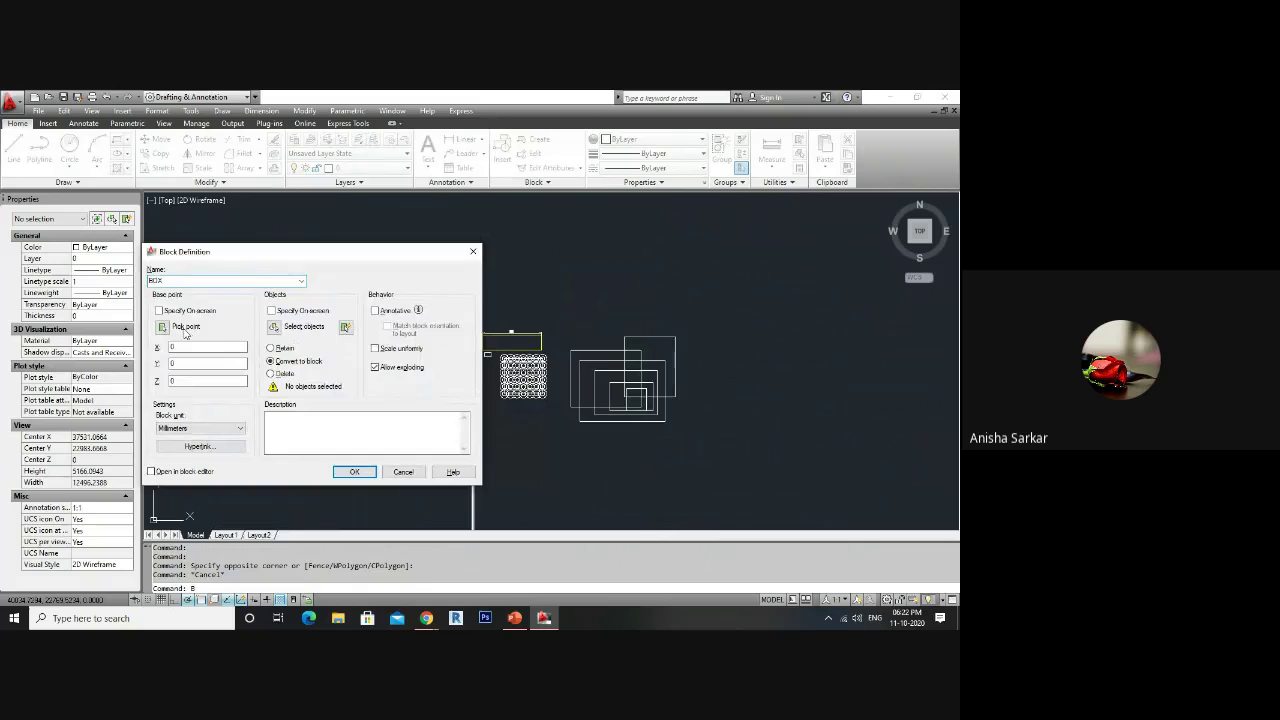
pyautogui.click(290, 329)
pyautogui.click(750, 291)
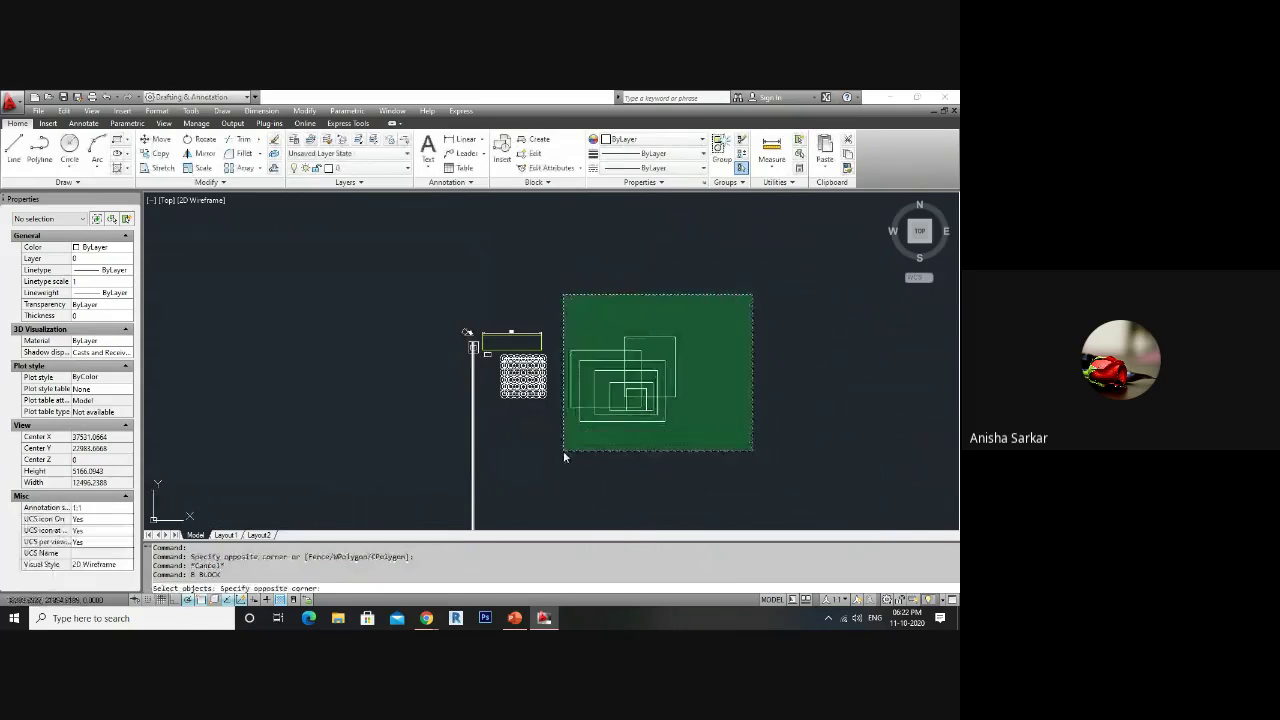
pyautogui.click(563, 450)
pyautogui.press('Return')
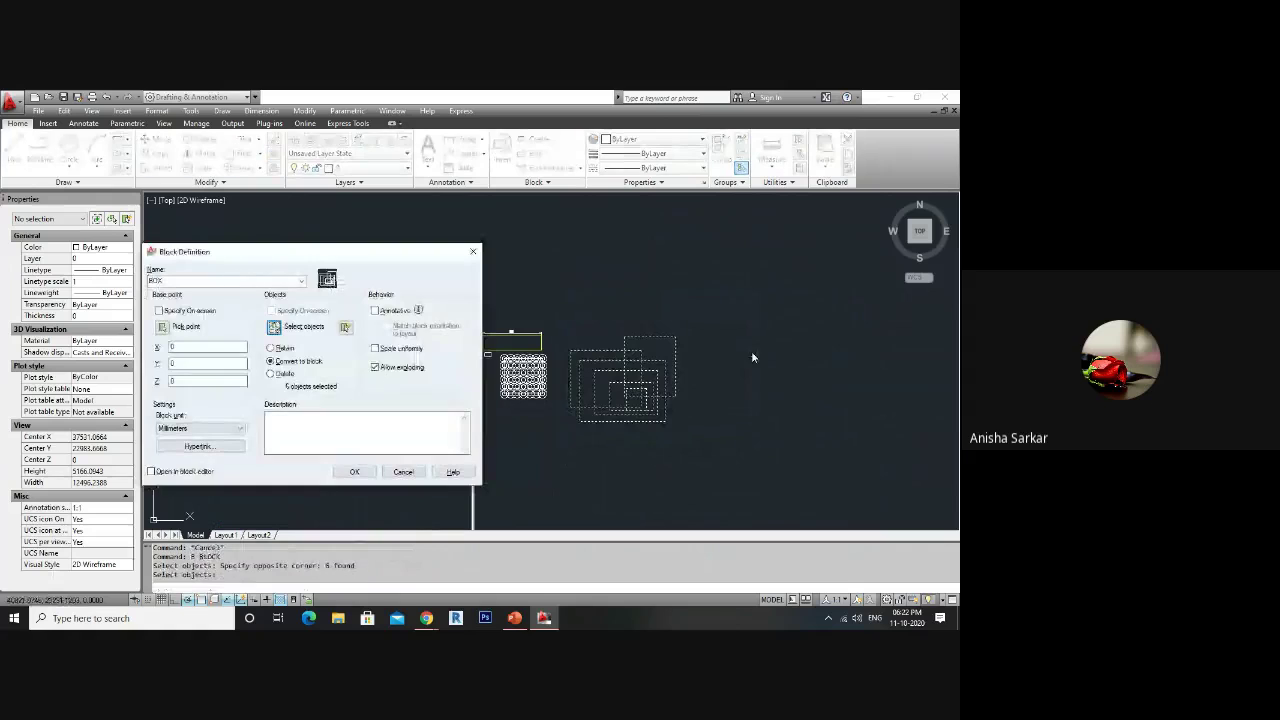
pyautogui.click(362, 474)
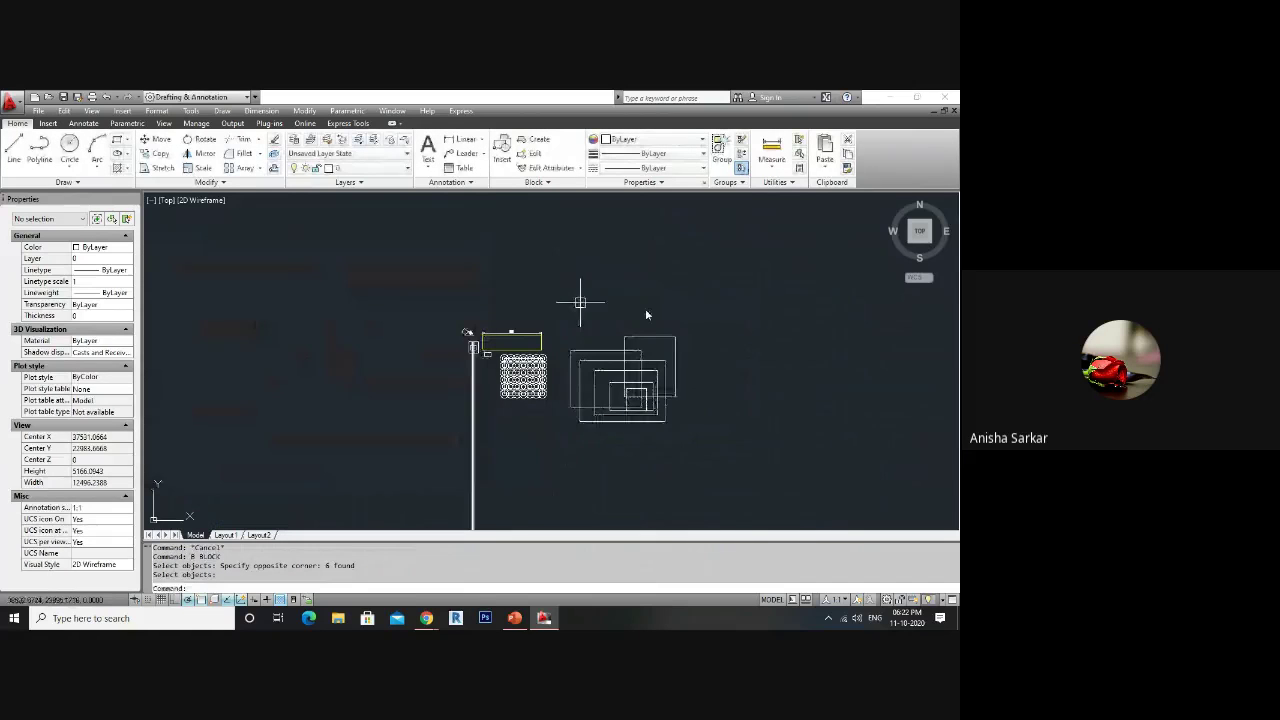
# - Copy the BOX block once above the original and once to its right
pyautogui.click(674, 362)
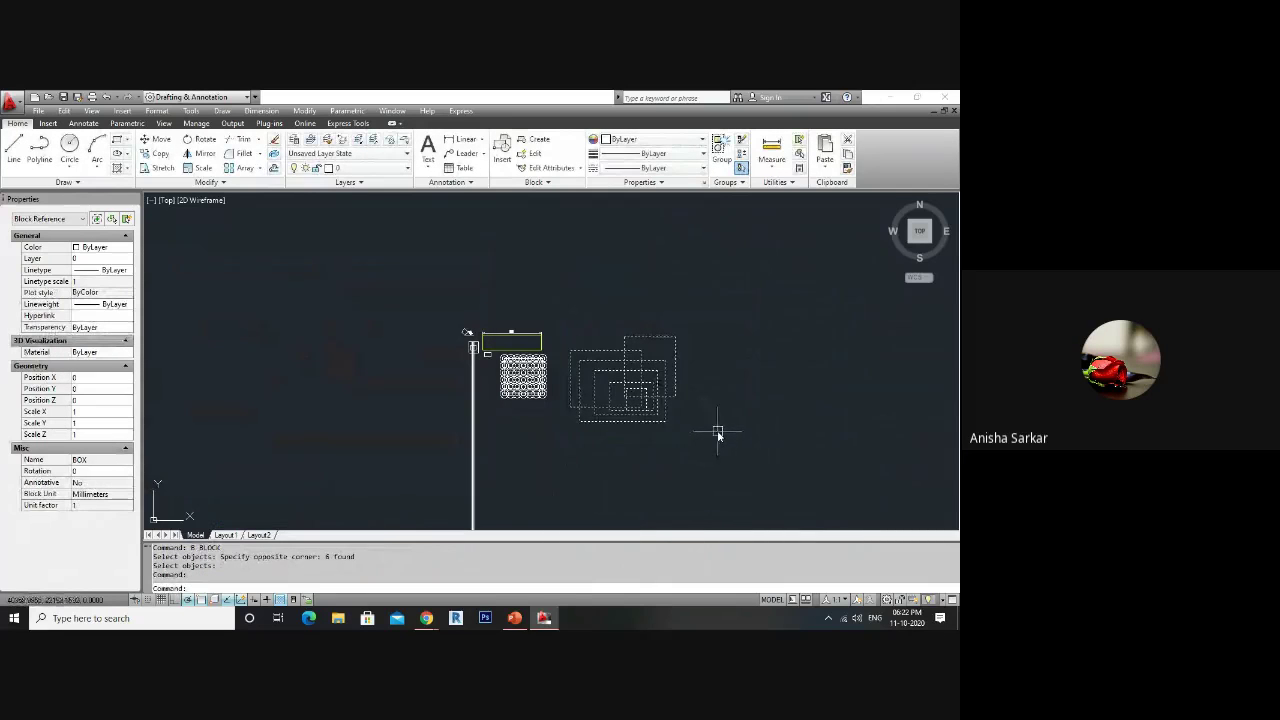
pyautogui.write('co')
pyautogui.press('Return')
pyautogui.click(641, 403)
pyautogui.click(641, 284)
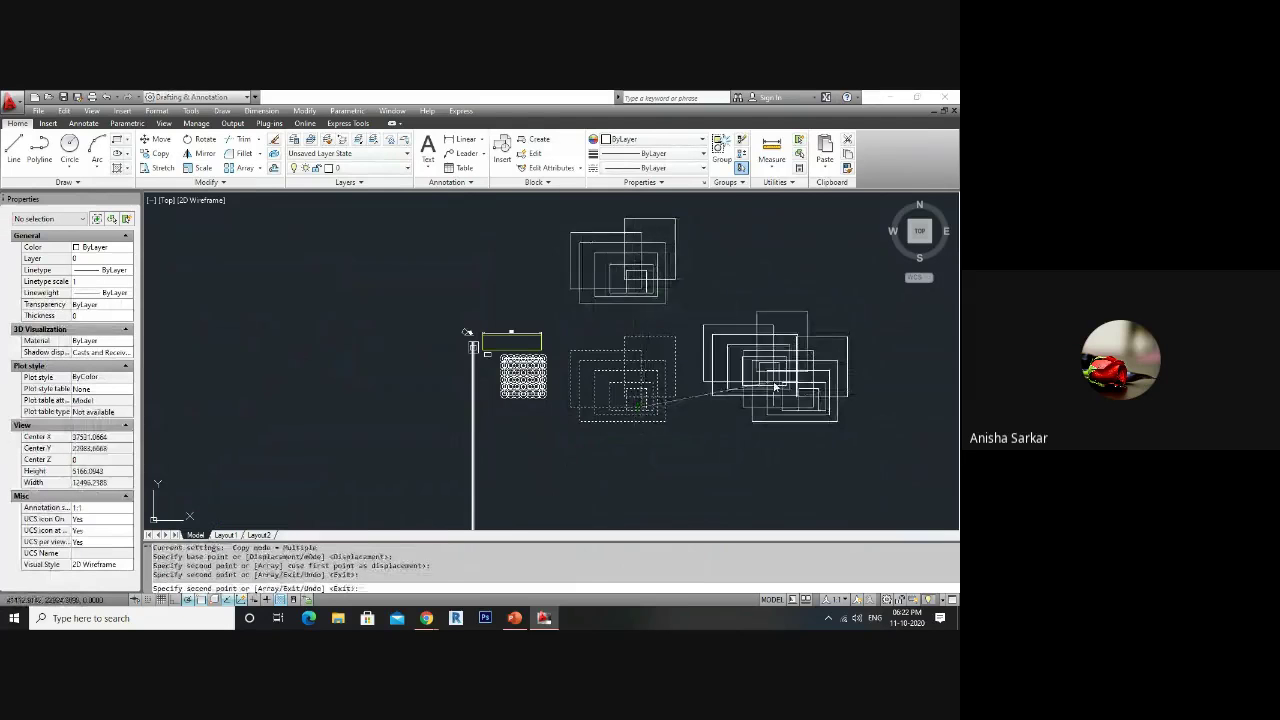
pyautogui.press('Escape')
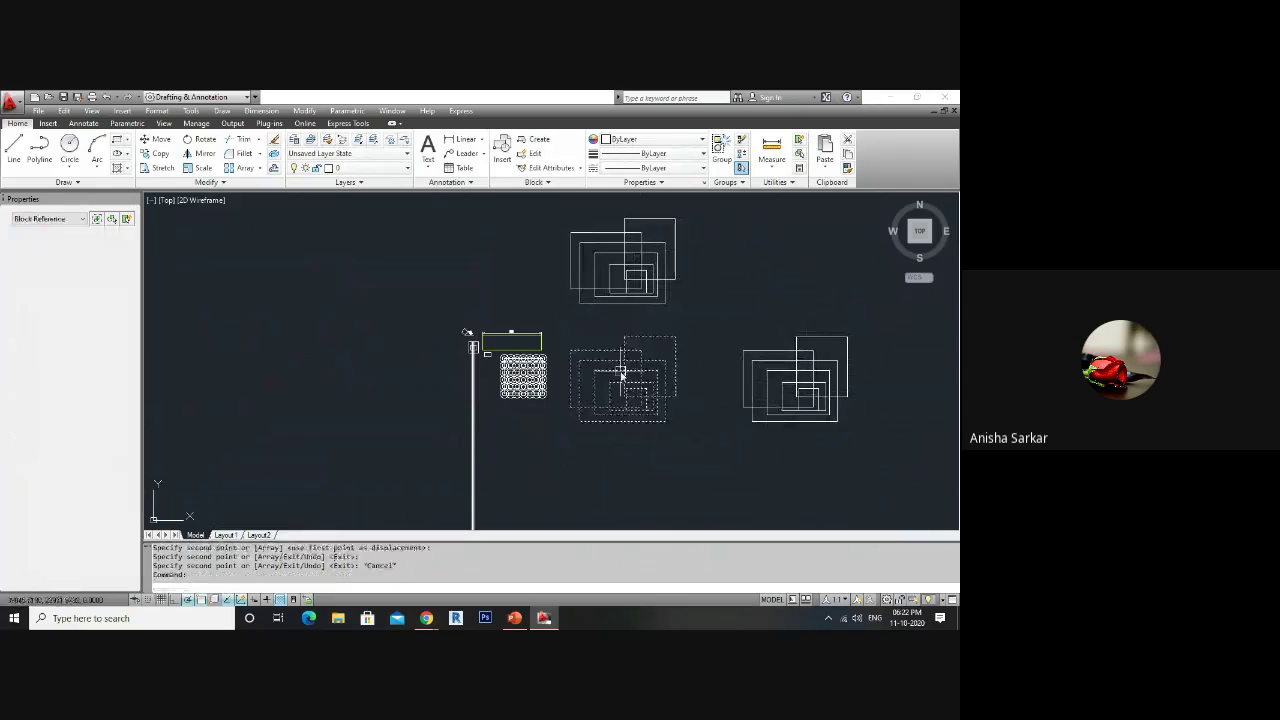
# - Open the BOX block definition for editing in the Block Editor
pyautogui.doubleClick(630, 398)
pyautogui.click(471, 434)
pyautogui.press('Return')
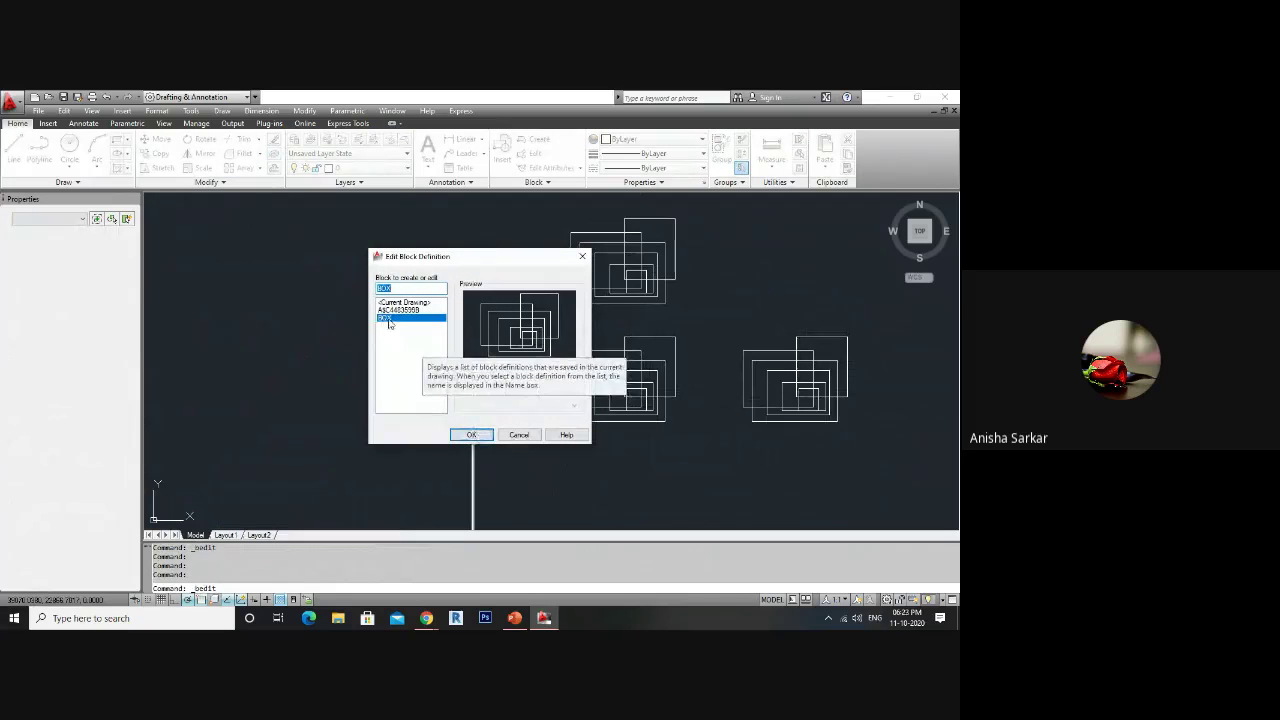
pyautogui.click(477, 434)
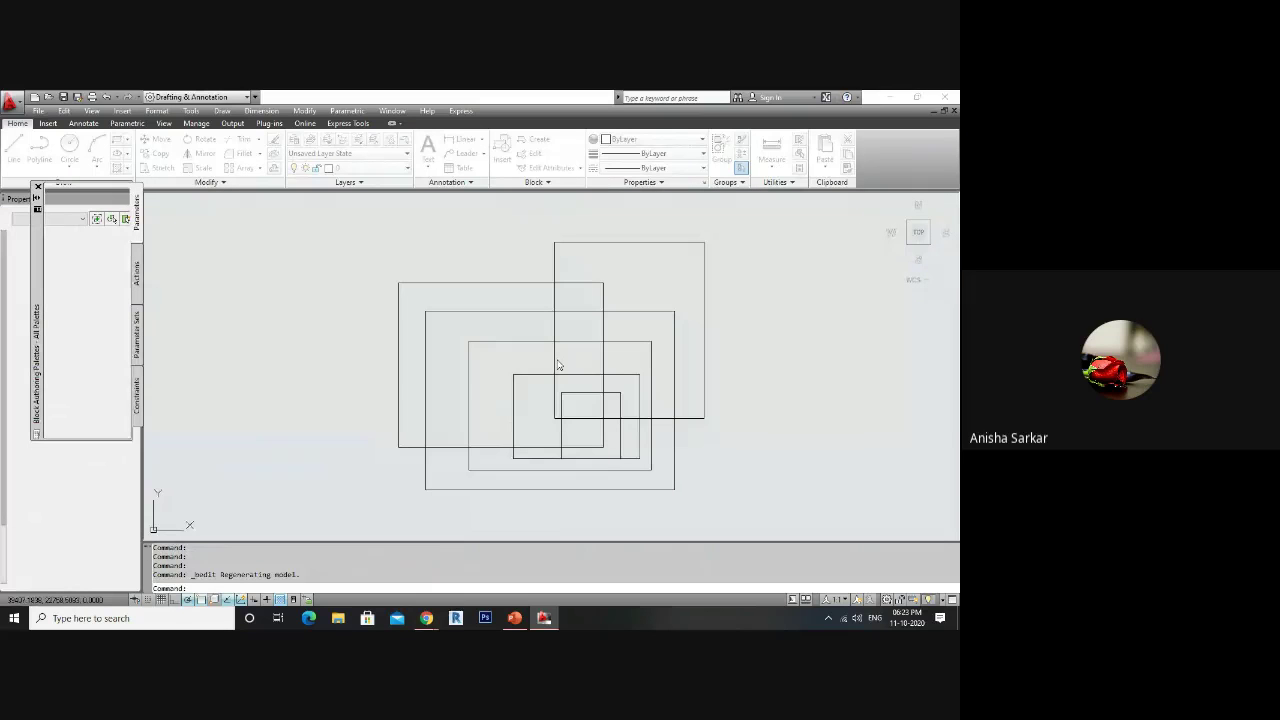
# - Draw two nearly coinciding circles over the upper-left part of the rectangles in the BOX block
pyautogui.press('Escape')
pyautogui.write('c')
pyautogui.press('Return')
pyautogui.click(523, 328)
pyautogui.click(577, 405)
# - Move the smaller circle to the right so that it partly overlaps the larger one
pyautogui.click(619, 290)
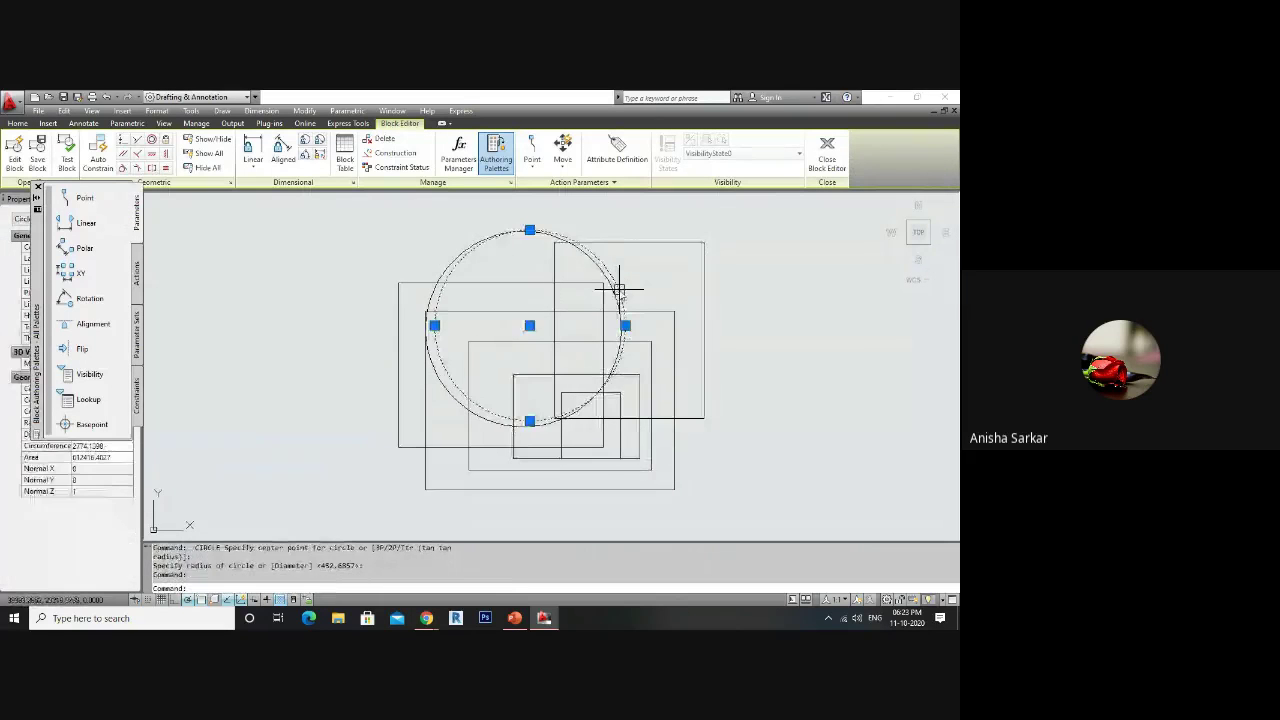
pyautogui.write('m')
pyautogui.press('Return')
pyautogui.click(617, 289)
pyautogui.click(721, 301)
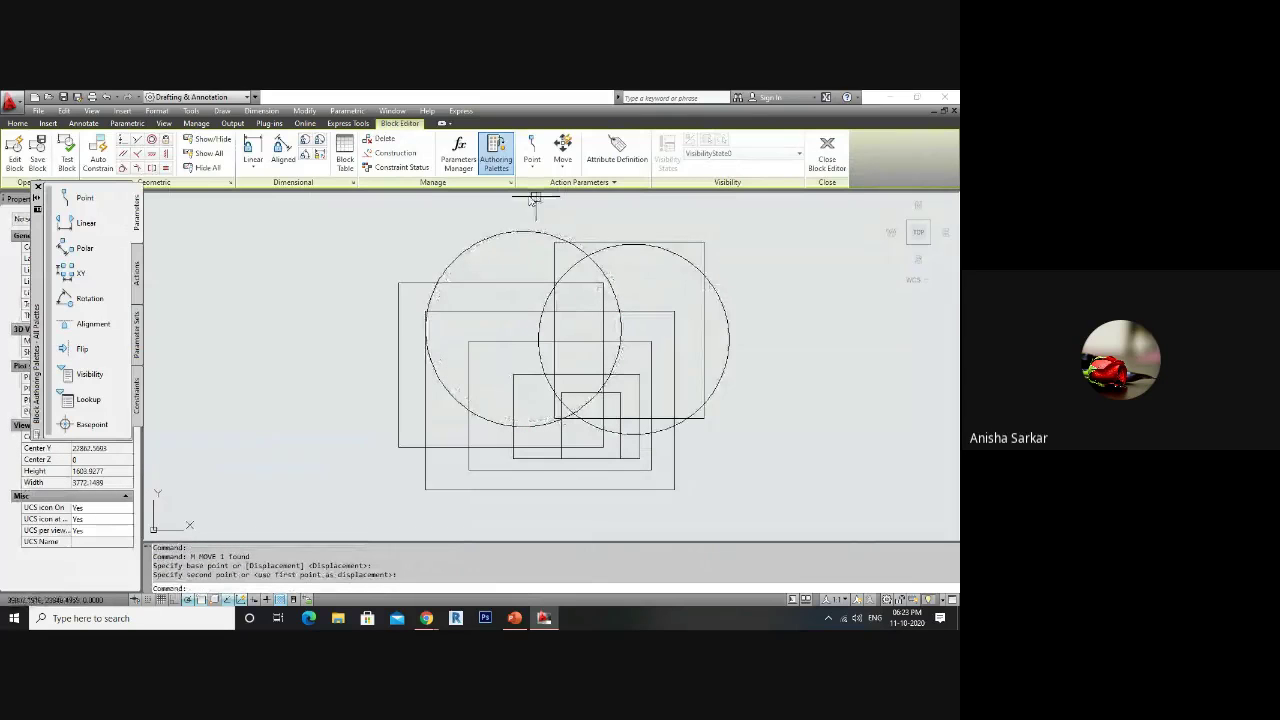
# - Close the Block Editor and save the changes to the BOX block
pyautogui.click(826, 158)
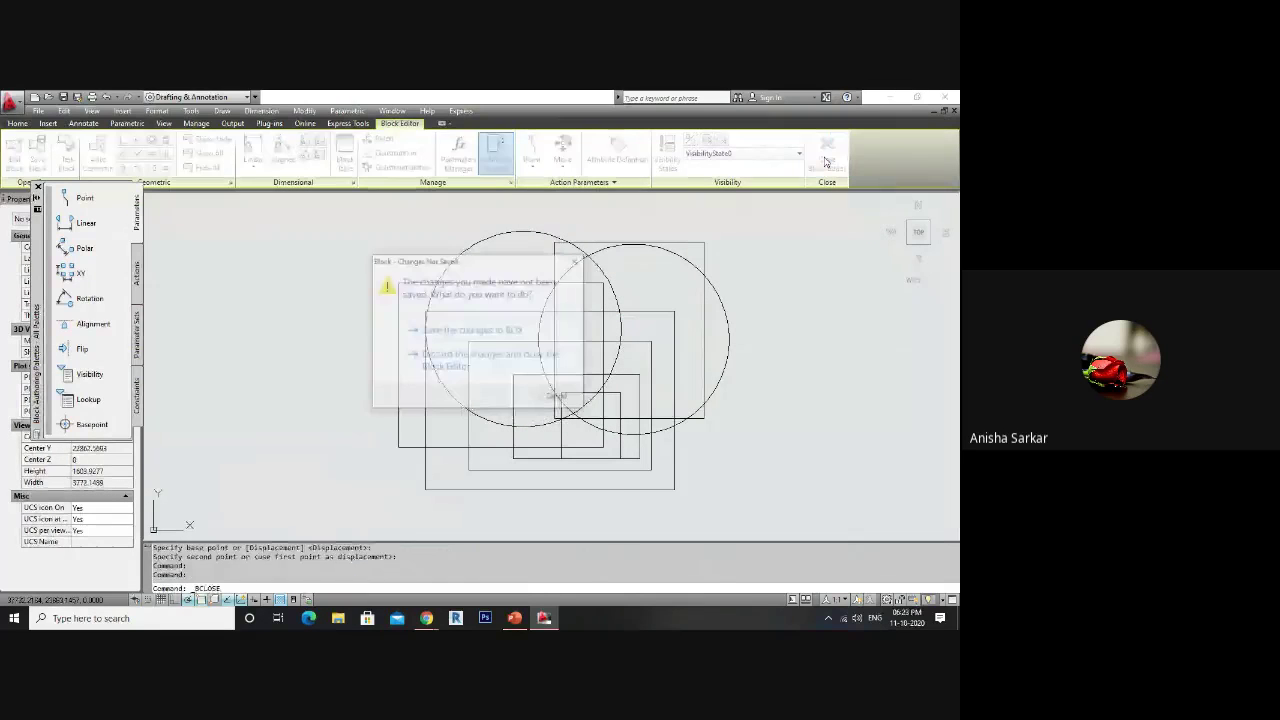
pyautogui.click(518, 336)
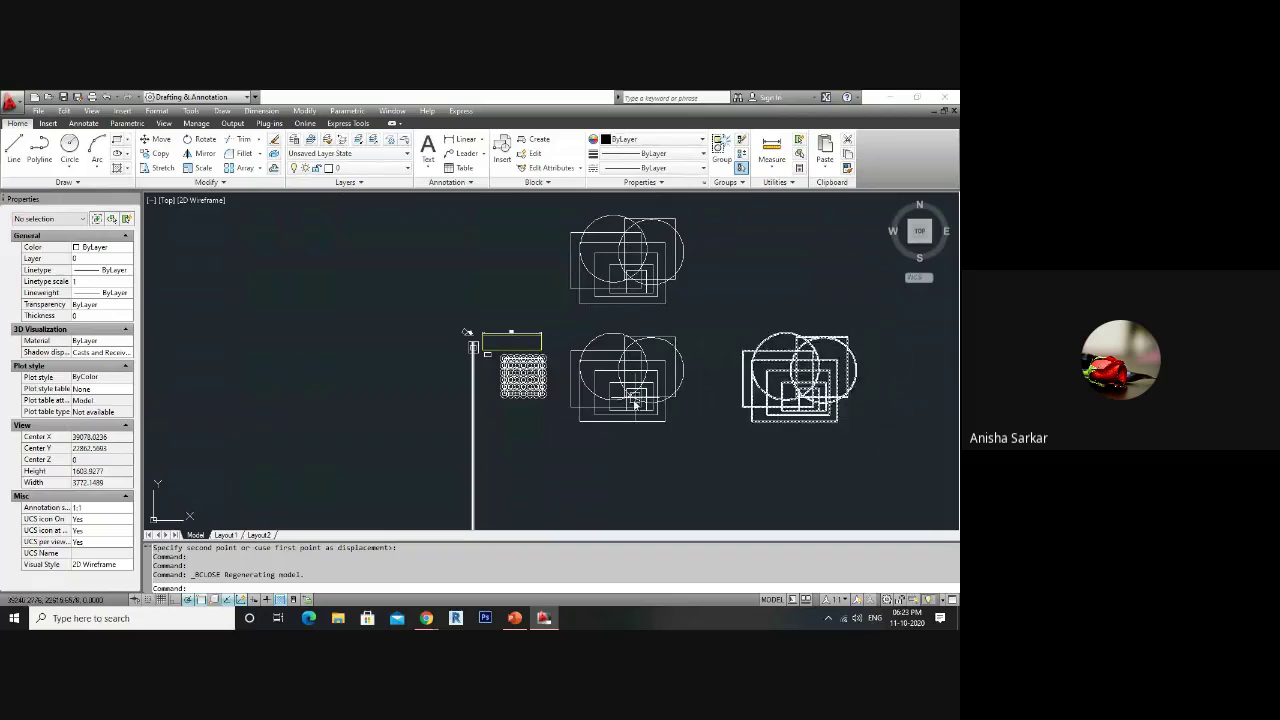
pyautogui.scroll(2, 636, 390)
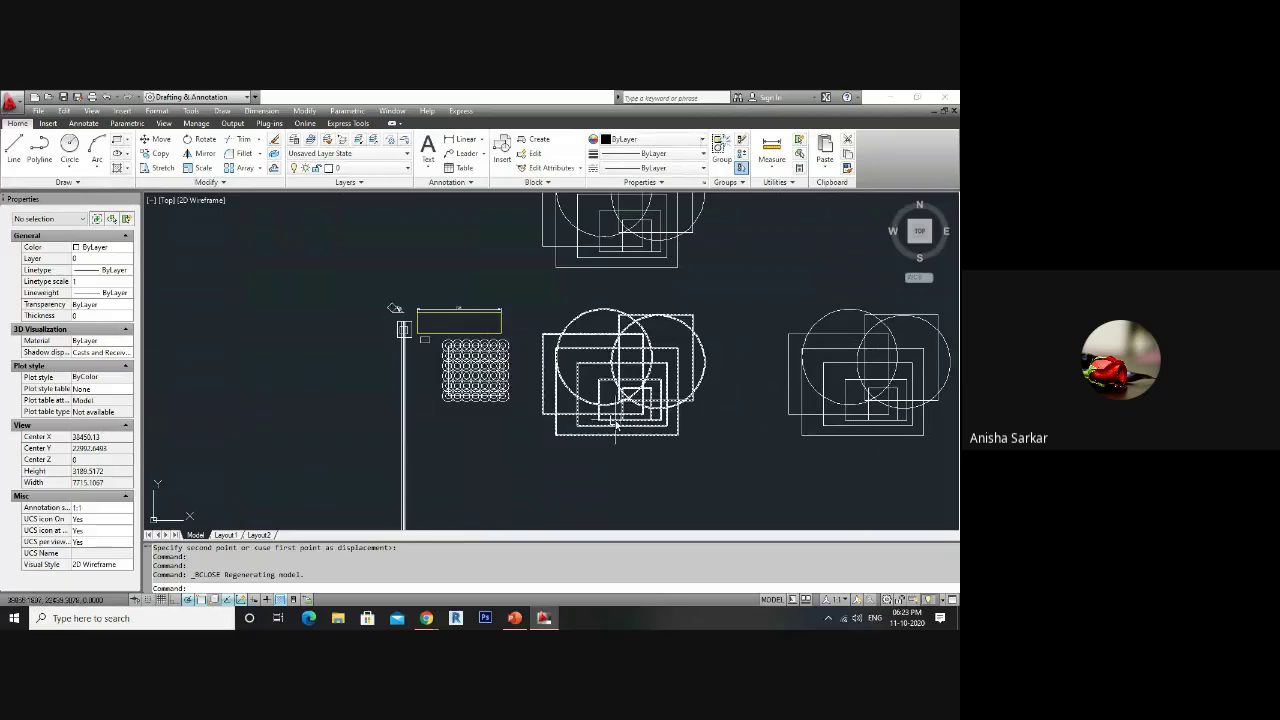
pyautogui.press('Escape')
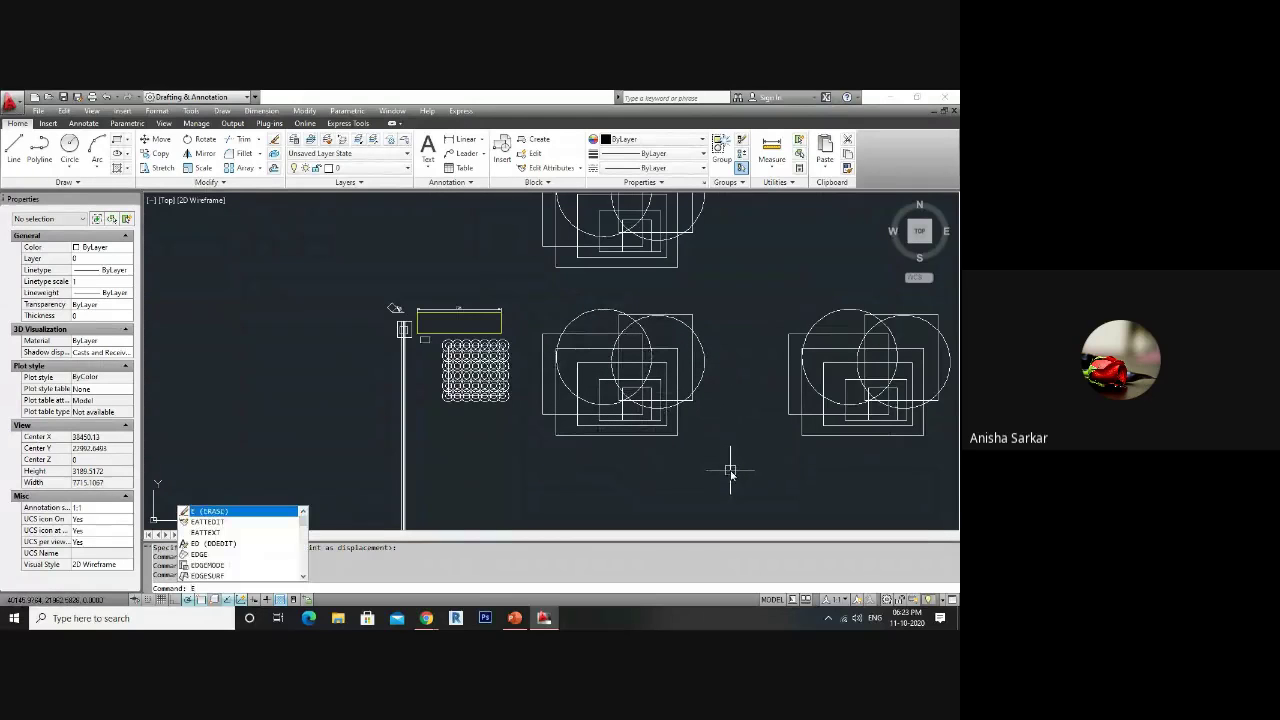
# - Explode the original BOX block beside the circle array into separate objects
pyautogui.press('Escape')
pyautogui.write('x')
pyautogui.press('Return')
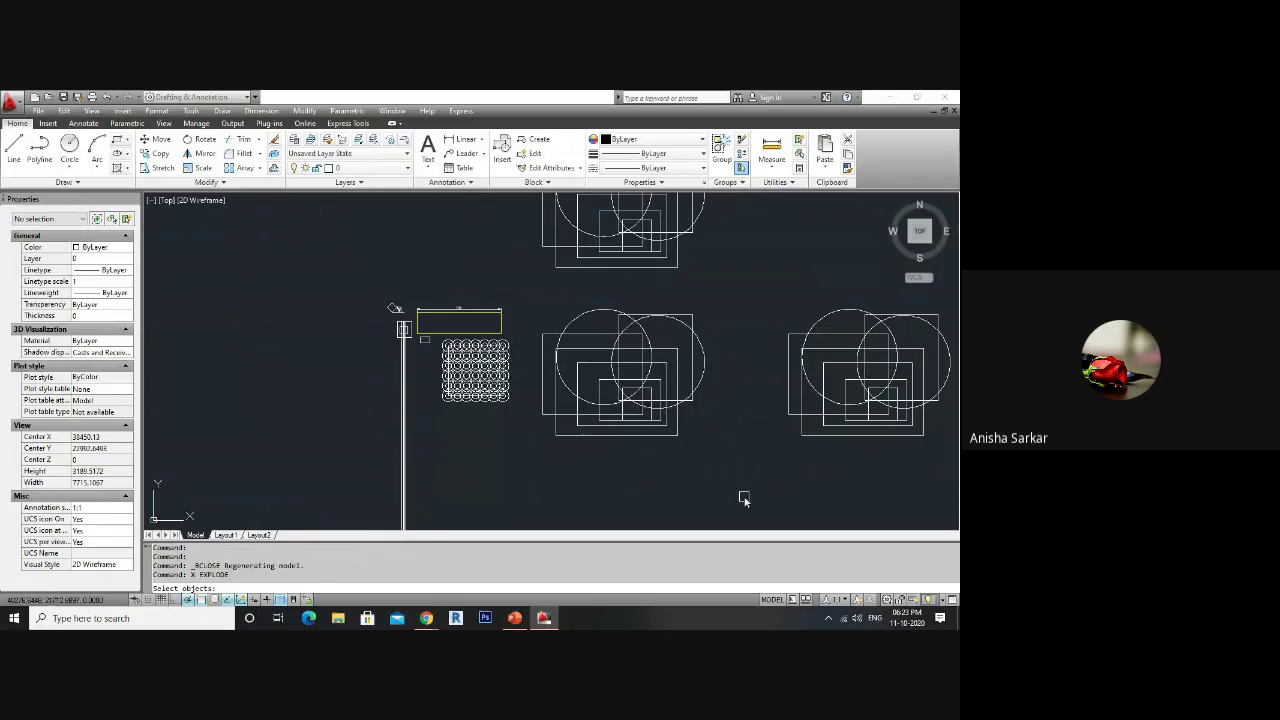
pyautogui.click(744, 493)
pyautogui.click(529, 294)
pyautogui.press('Return')
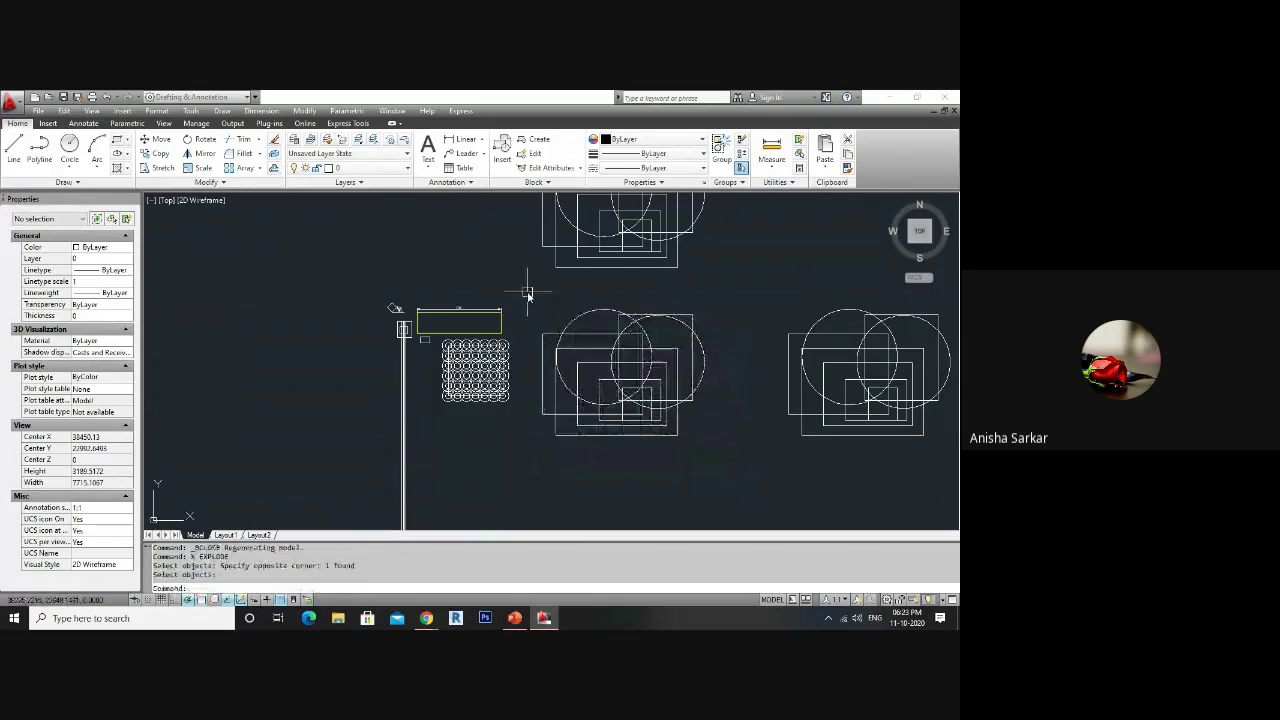
# - Select circles and rectangles of the exploded block individually to check that they are separate, and clear the selection
pyautogui.click(581, 317)
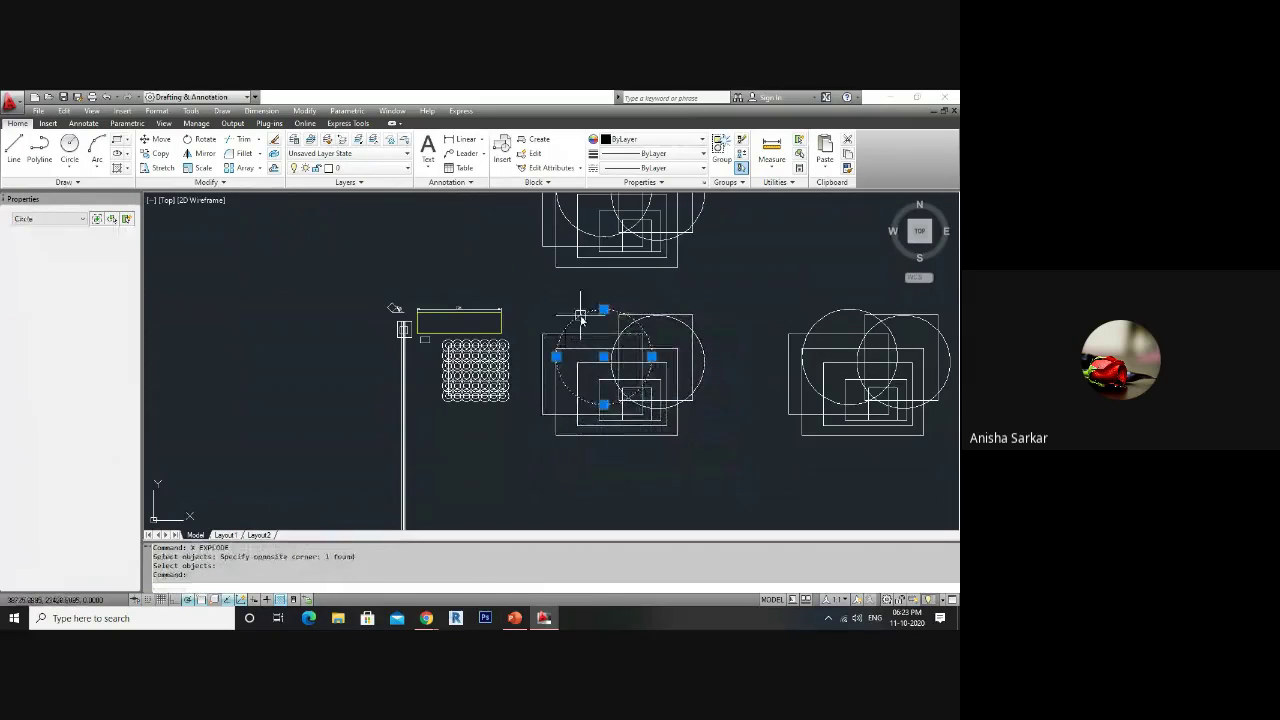
pyautogui.click(702, 333)
pyautogui.click(651, 427)
pyautogui.click(541, 407)
pyautogui.press('Escape')
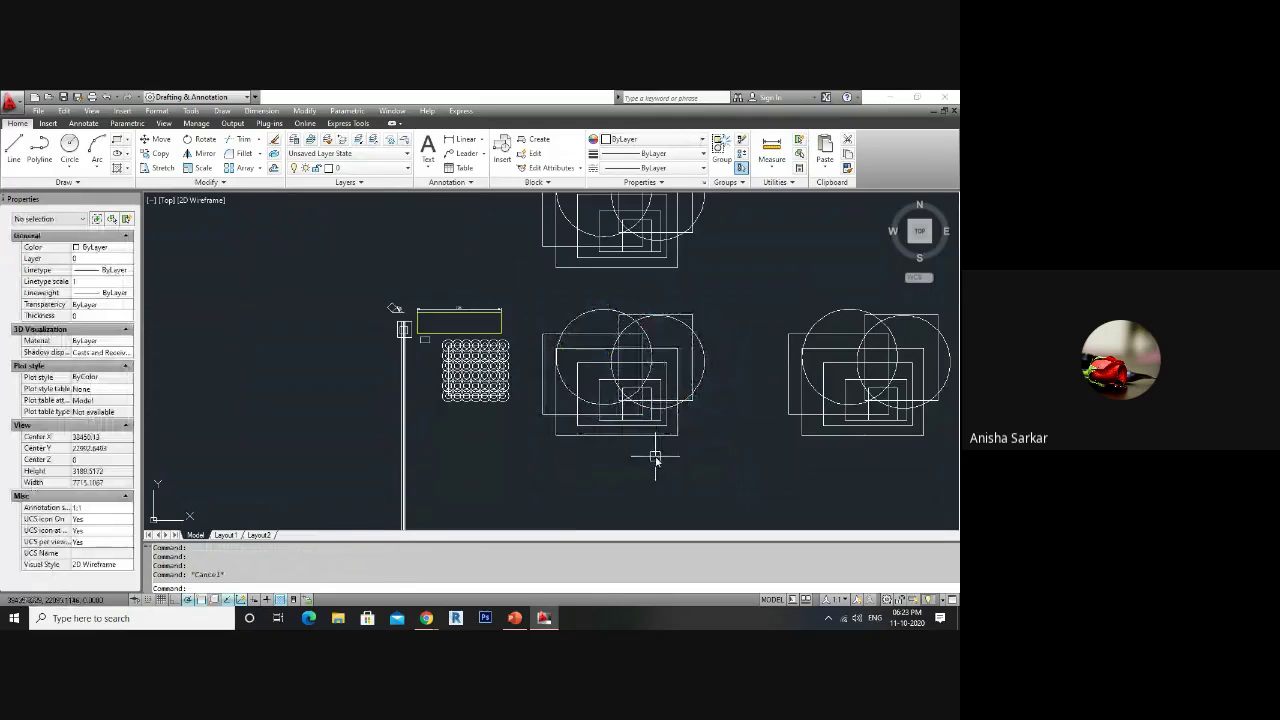
pyautogui.scroll(2, 655, 459)
pyautogui.click(737, 475)
pyautogui.click(771, 490)
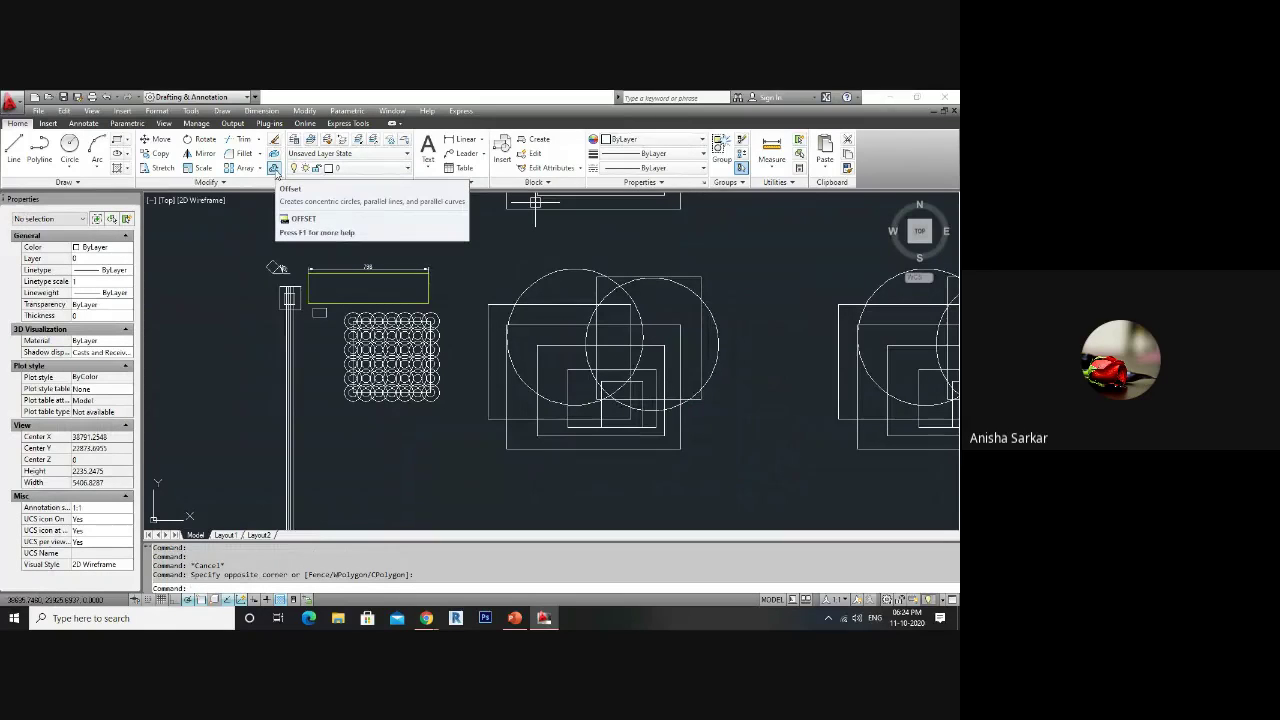
# - Draw a vertical construction line in the empty area to the left of all the existing objects
pyautogui.scroll(-2, 431, 395)
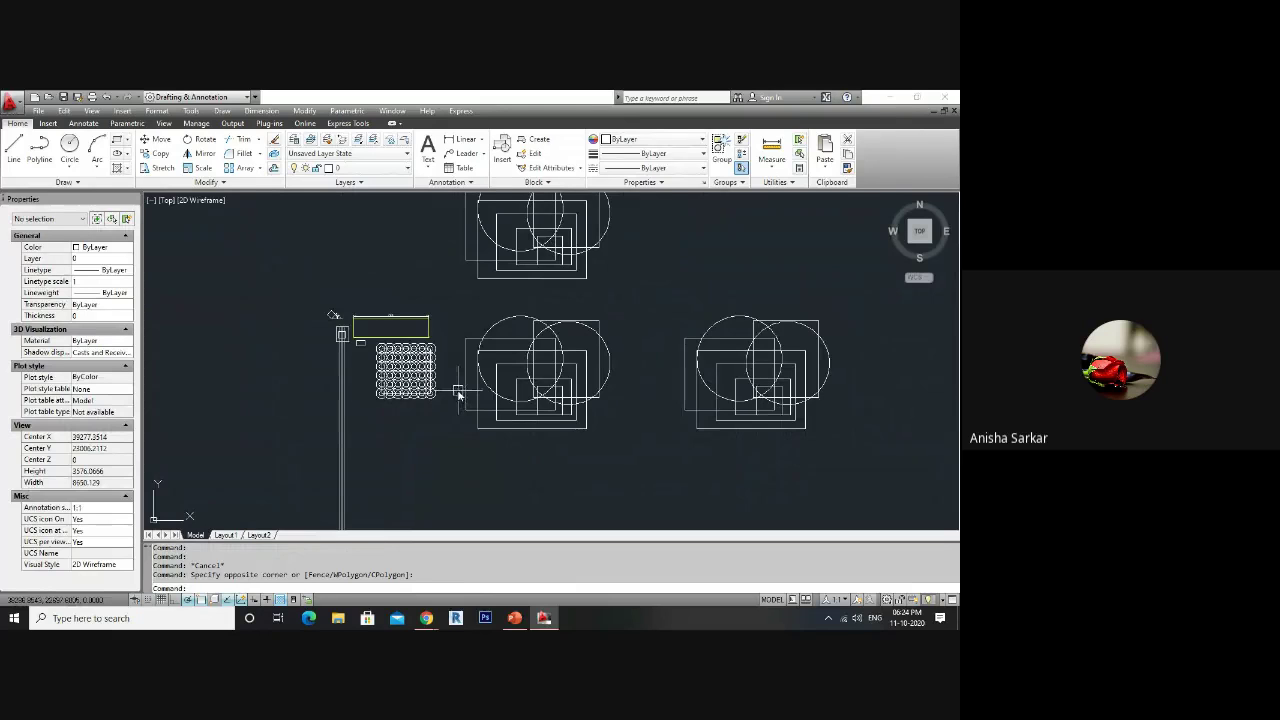
pyautogui.scroll(5, 368, 305)
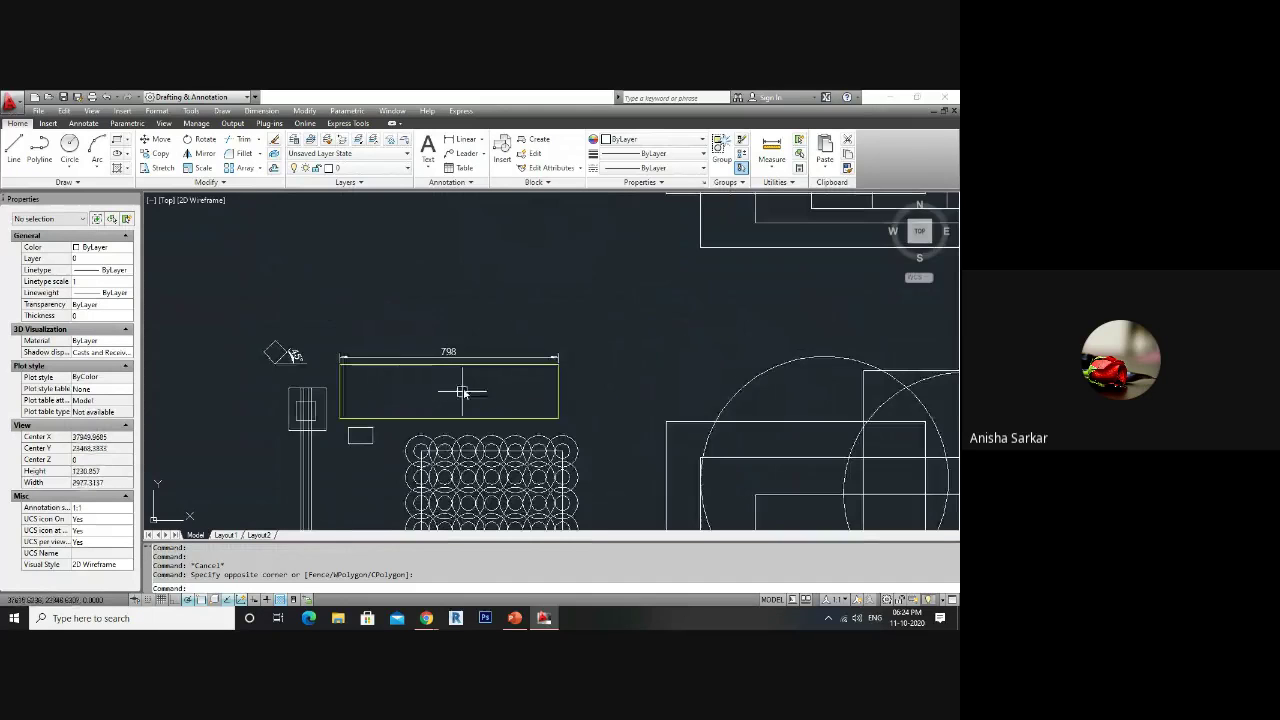
pyautogui.write('L')
pyautogui.press('Return')
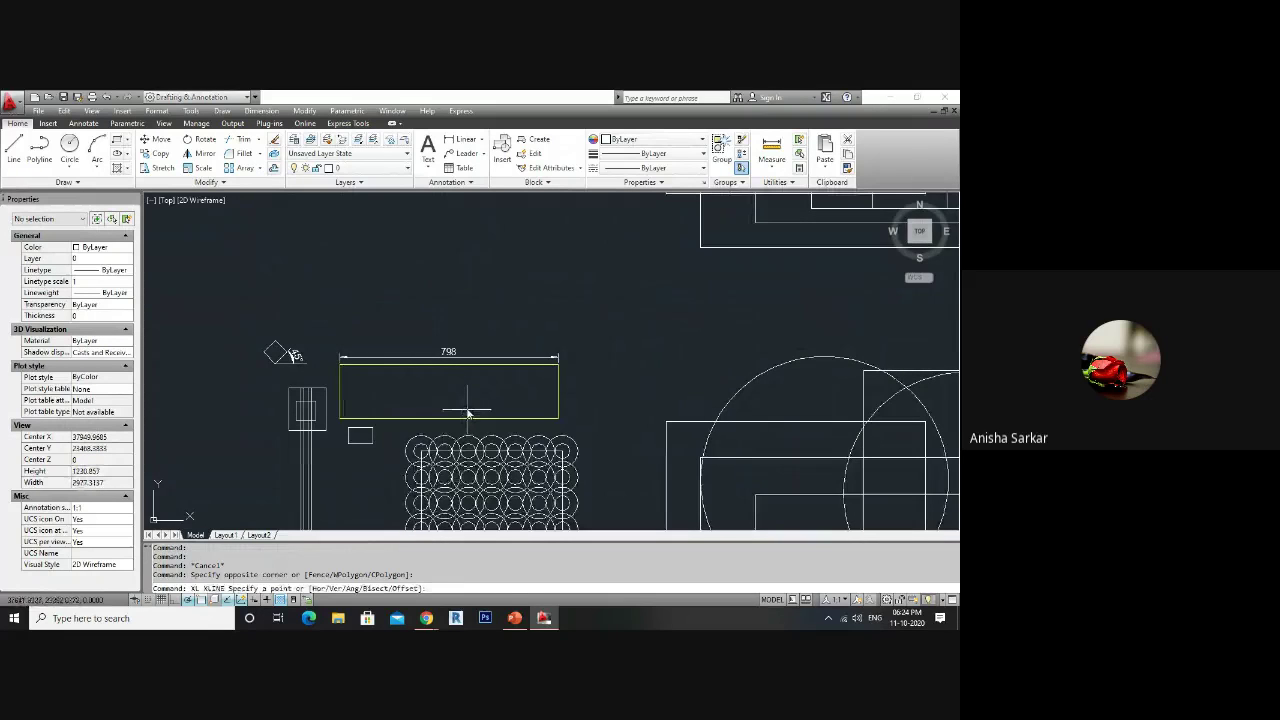
pyautogui.write('V')
pyautogui.press('Return')
pyautogui.scroll(-5, 610, 403)
pyautogui.click(378, 390)
pyautogui.press('Escape')
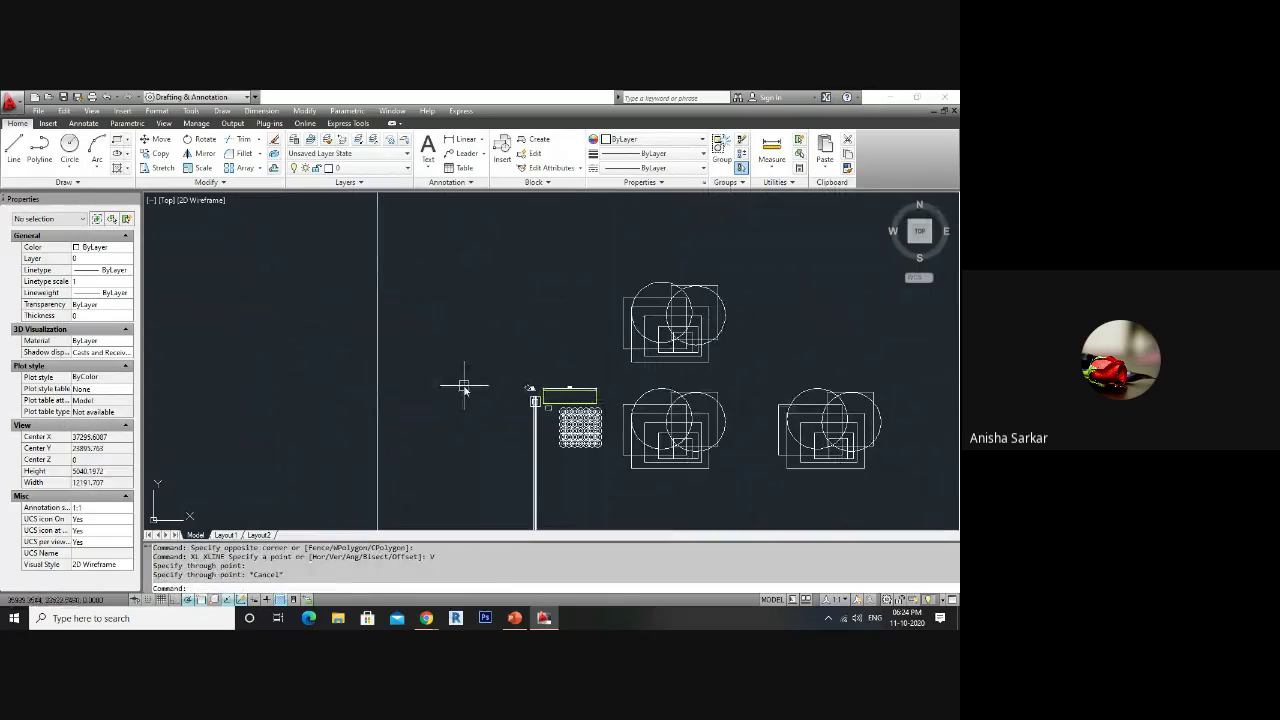
# - Draw a horizontal construction line crossing the vertical one, above the yellow rectangle
pyautogui.write('XL')
pyautogui.press('Return')
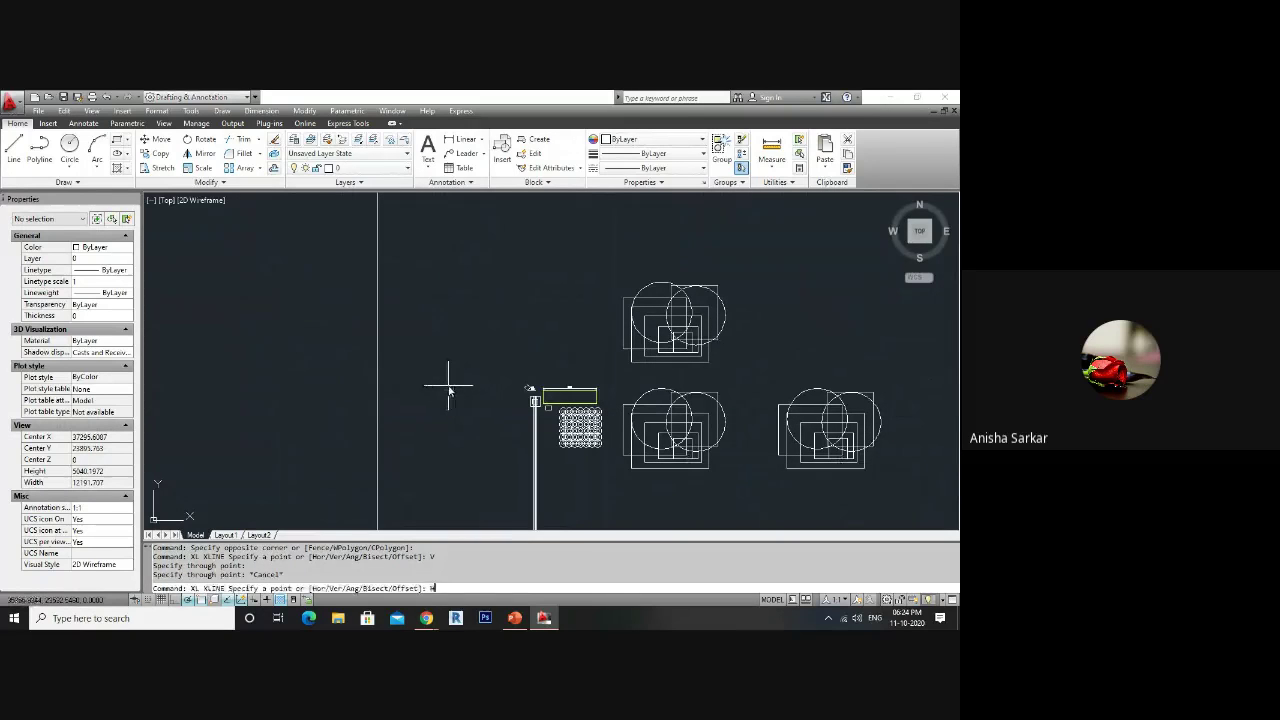
pyautogui.write('H')
pyautogui.press('Return')
pyautogui.click(450, 328)
pyautogui.press('Escape')
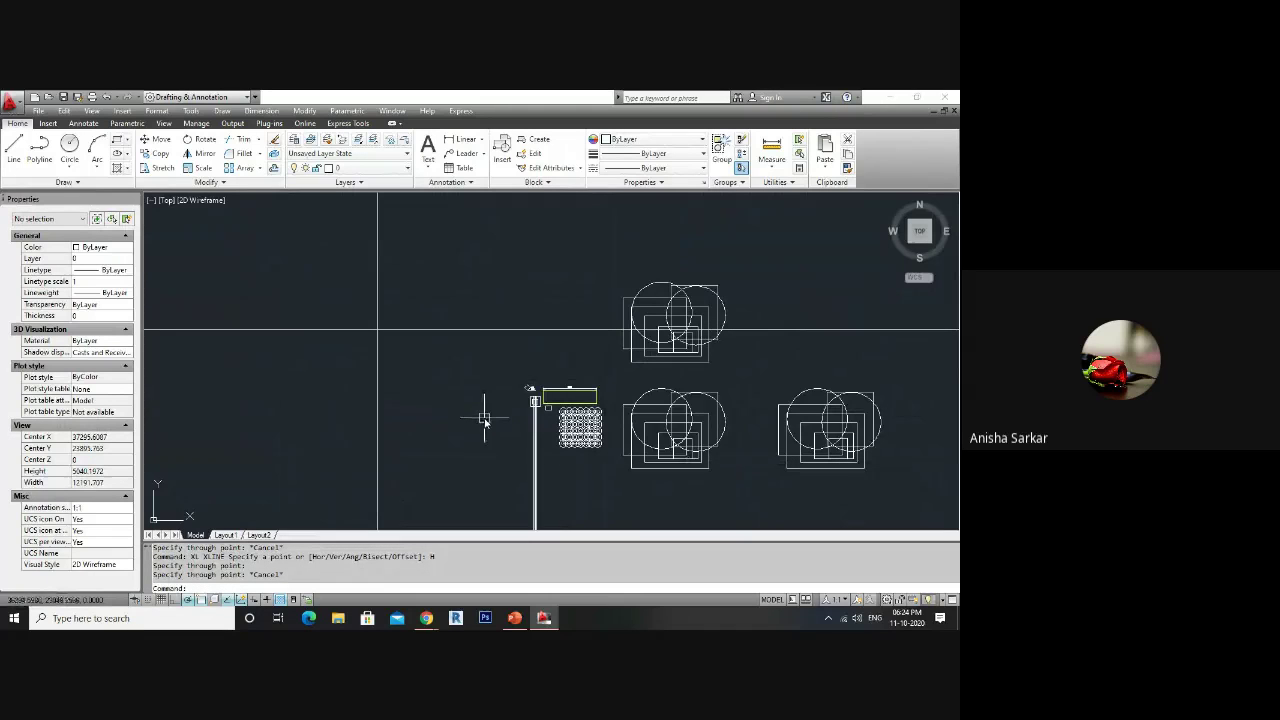
# - Offset the horizontal construction line downward by 2400
pyautogui.write('o')
pyautogui.press('Return')
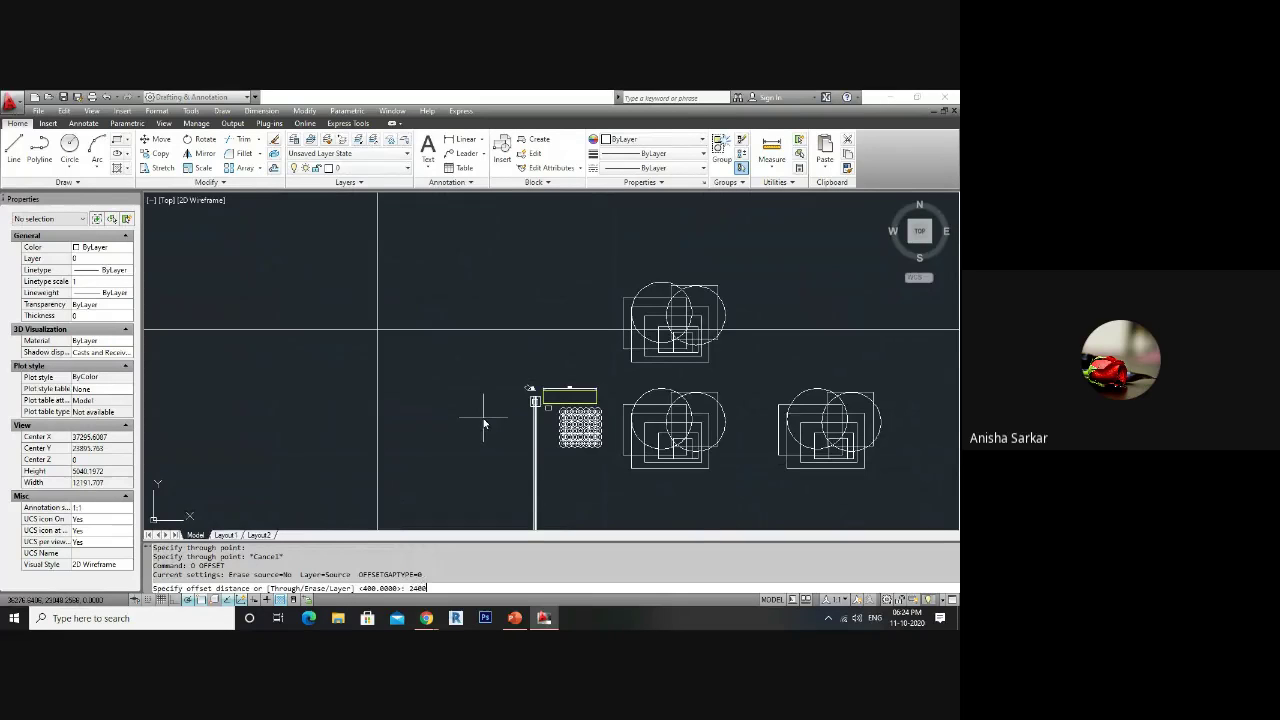
pyautogui.write('2400')
pyautogui.press('Return')
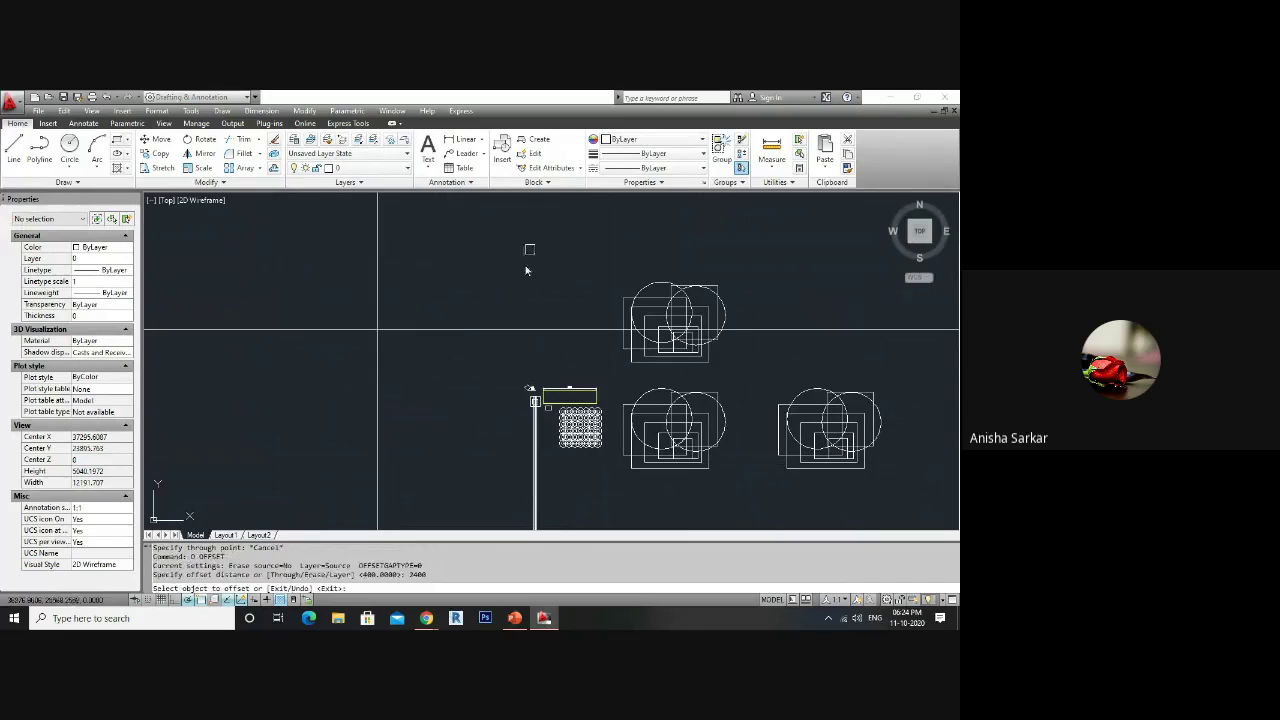
pyautogui.click(501, 331)
pyautogui.click(495, 345)
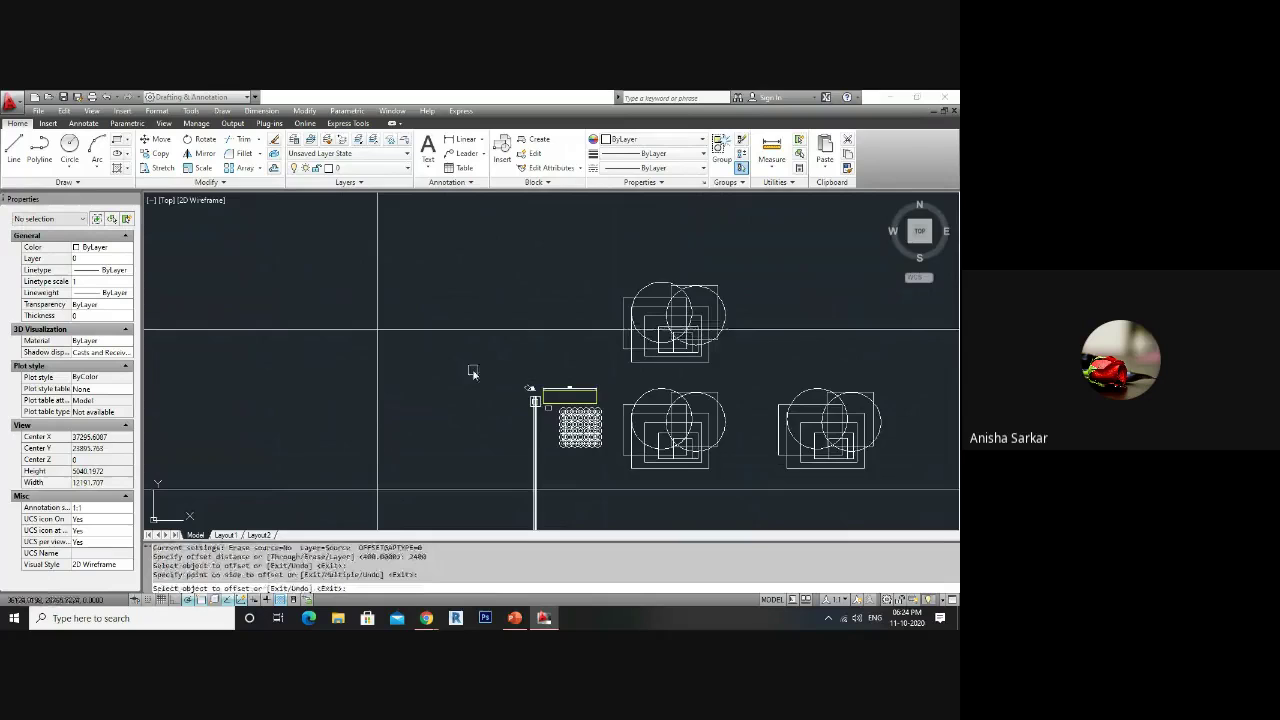
pyautogui.scroll(-4, 429, 352)
pyautogui.scroll(4, 429, 352)
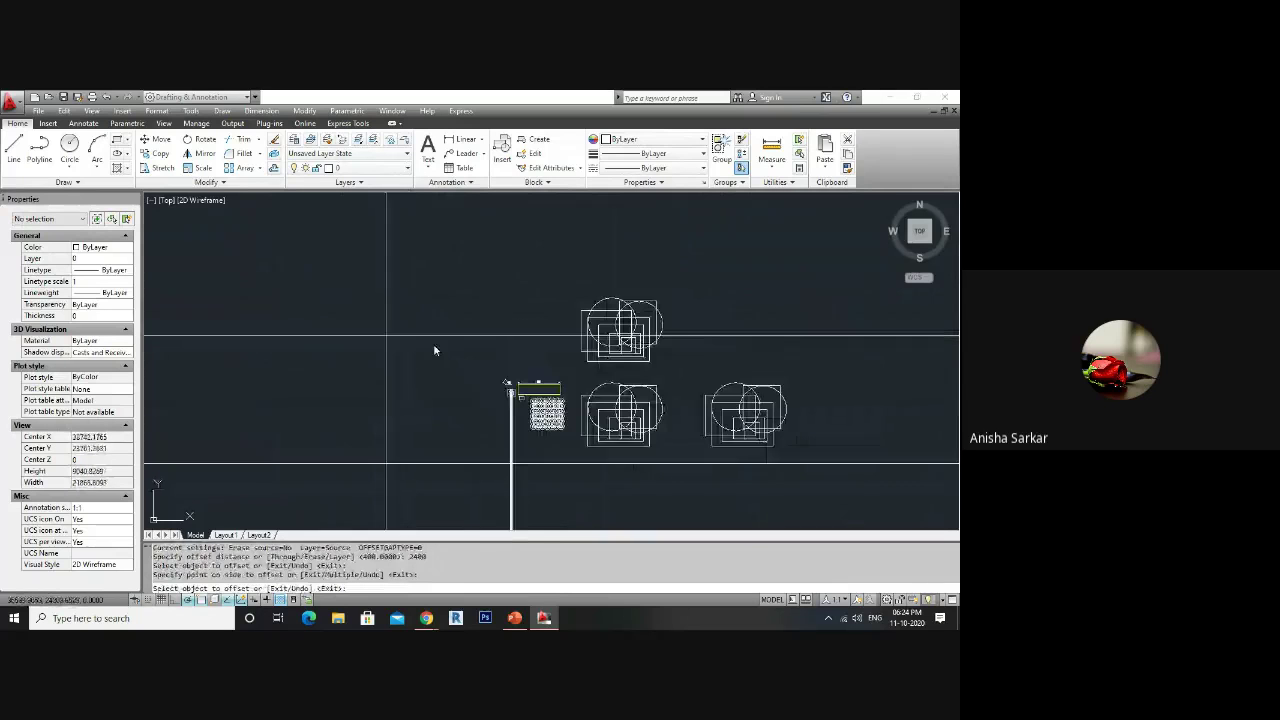
# - Keep offsetting the lowest horizontal construction line downward by 2400 to add three more lines below
pyautogui.click(433, 337)
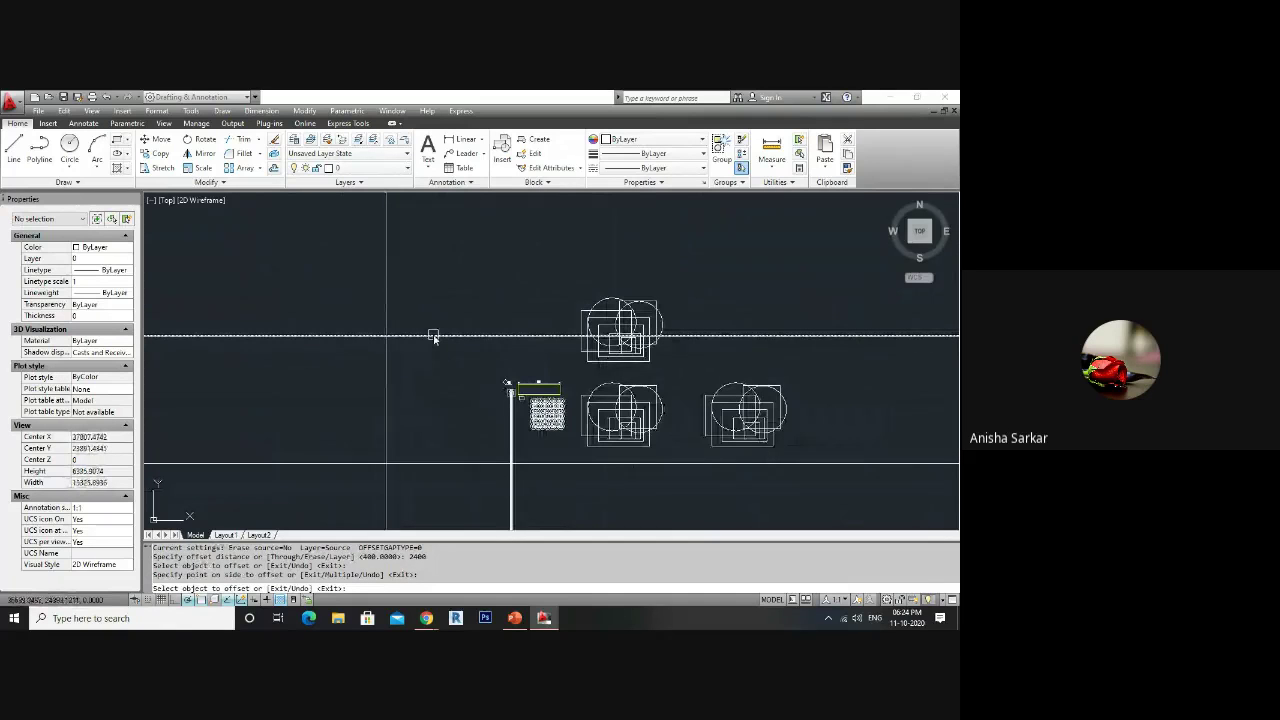
pyautogui.click(434, 338)
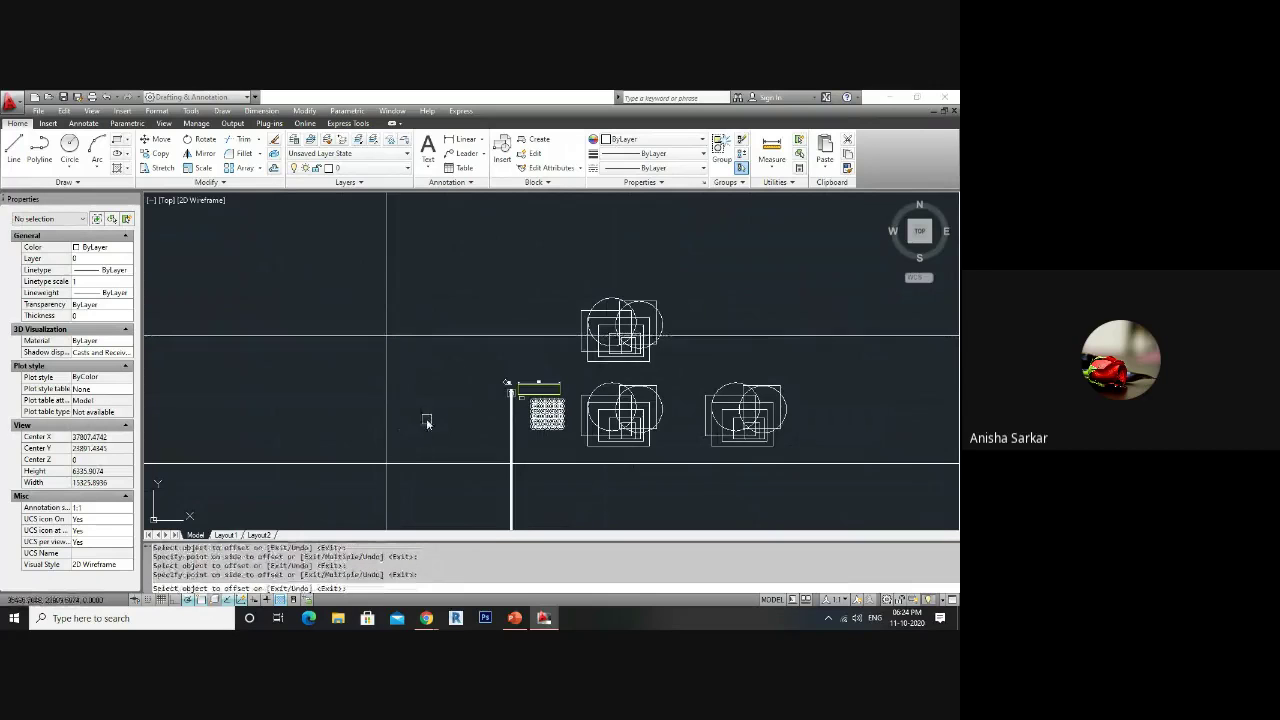
pyautogui.scroll(-5, 400, 330)
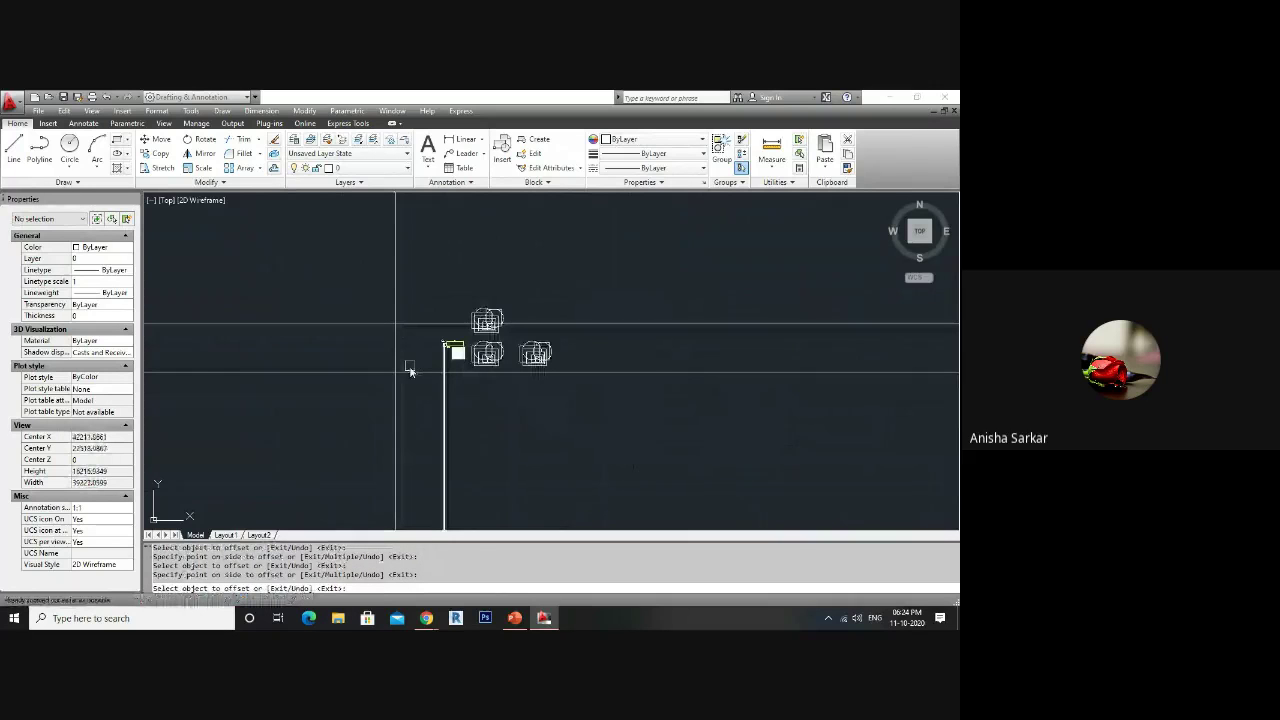
pyautogui.click(410, 371)
pyautogui.click(414, 400)
pyautogui.click(432, 422)
pyautogui.click(424, 455)
pyautogui.press('Escape')
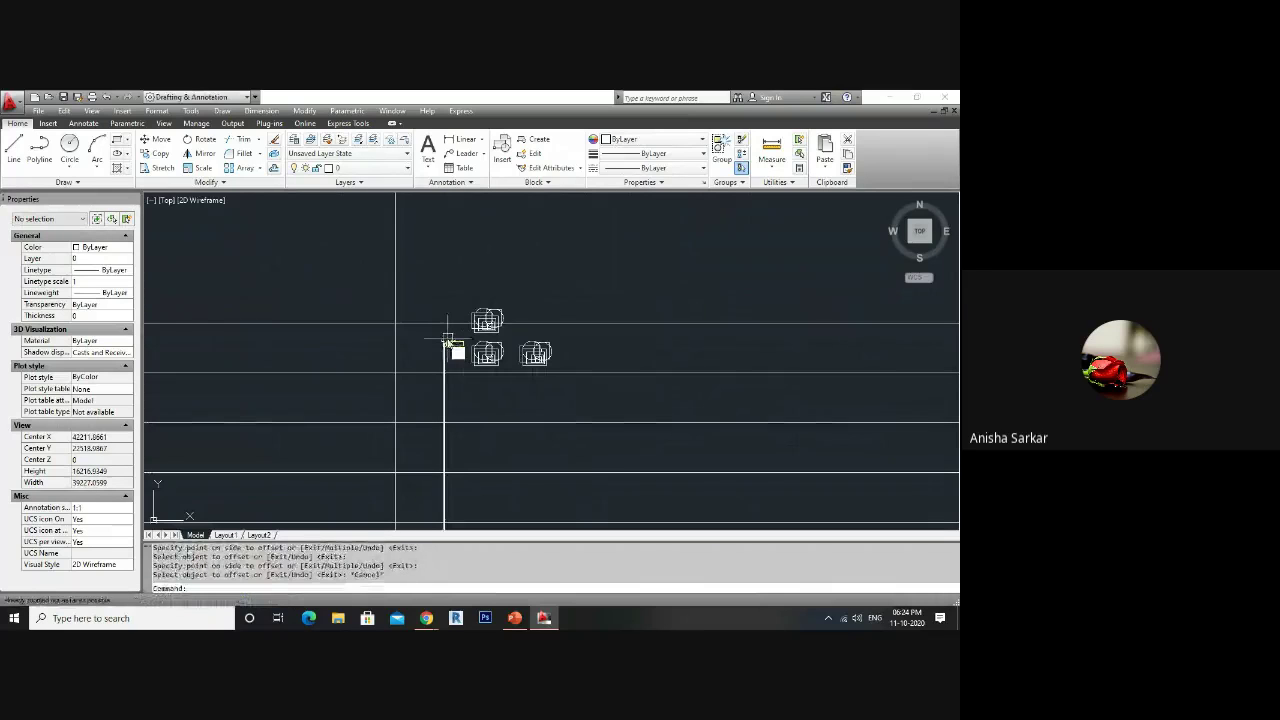
# - Add linear dimensions to the upper three gaps between the horizontal construction lines, just left of the vertical line
pyautogui.write('DL')
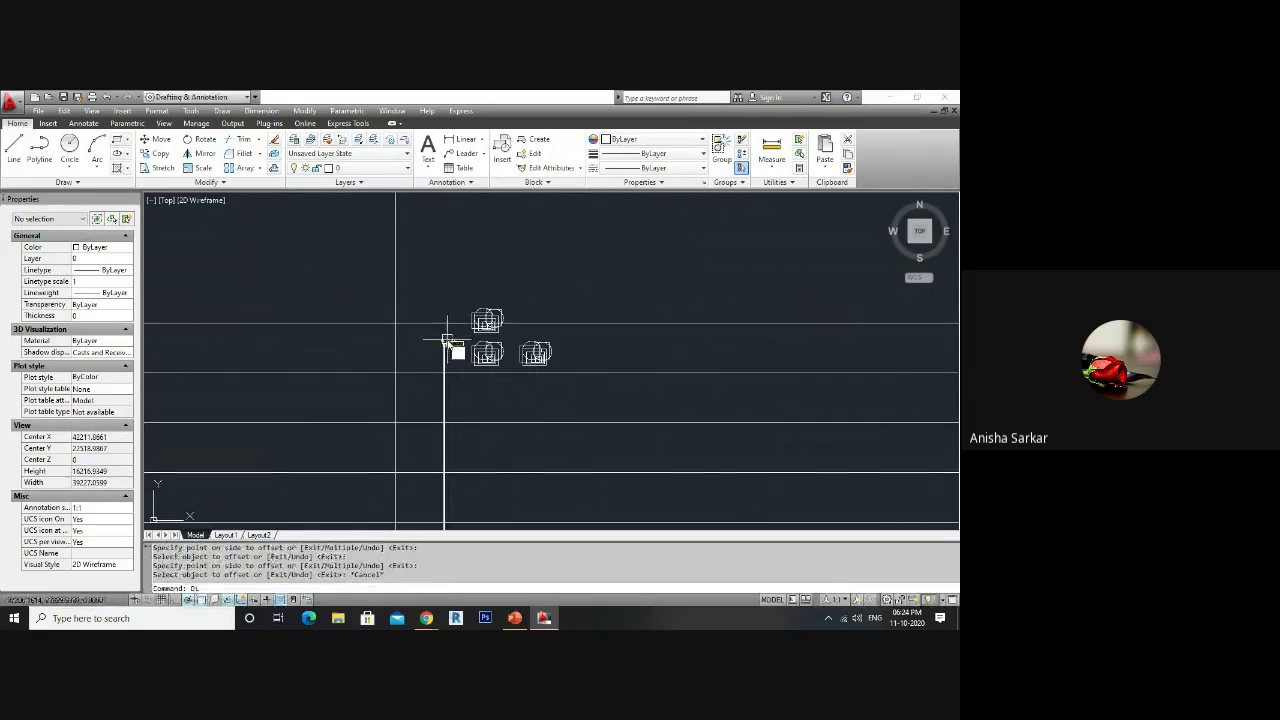
pyautogui.press('Return')
pyautogui.click(378, 323)
pyautogui.click(378, 372)
pyautogui.click(375, 368)
pyautogui.scroll(2, 382, 351)
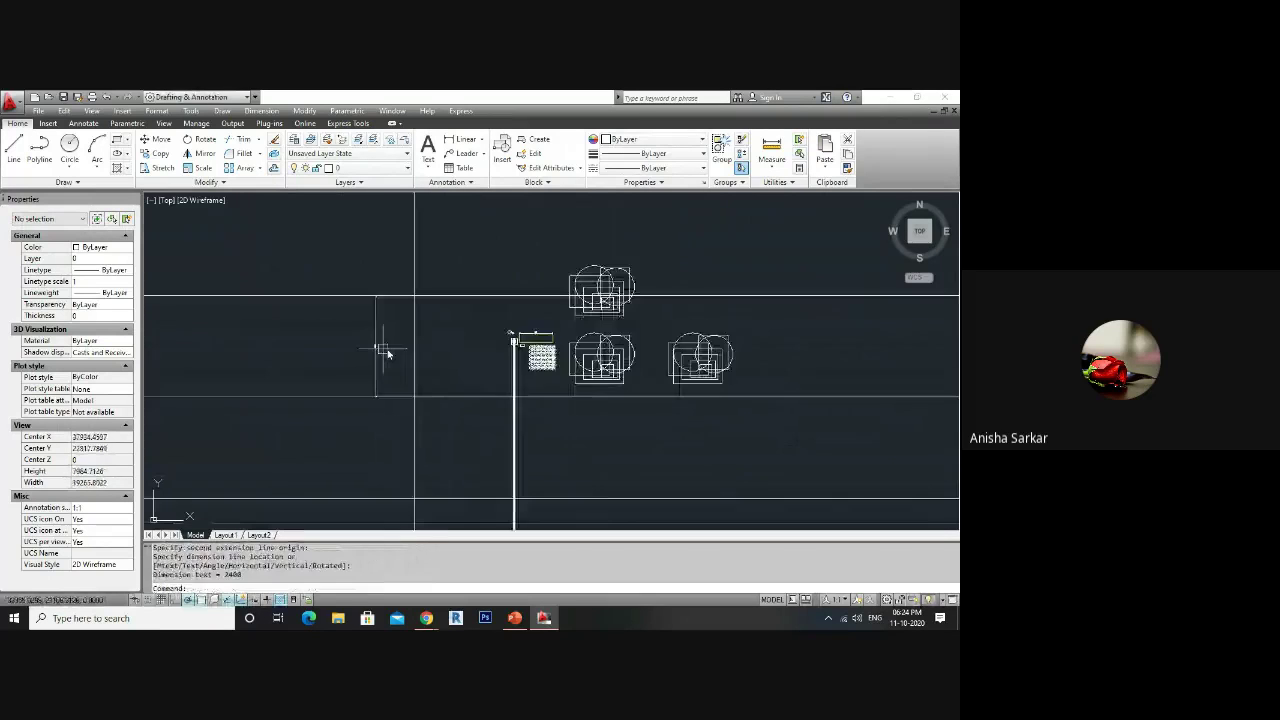
pyautogui.scroll(5, 385, 354)
pyautogui.scroll(-10, 374, 346)
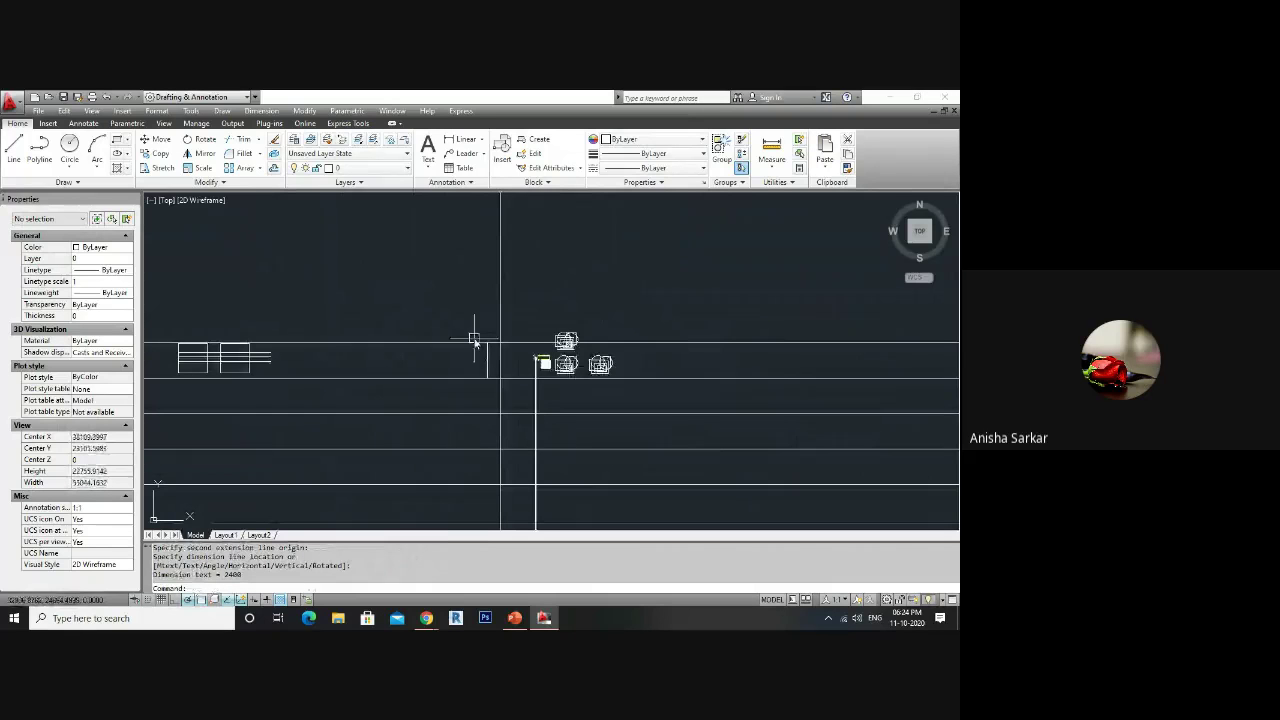
pyautogui.scroll(3, 433, 365)
pyautogui.press('Return')
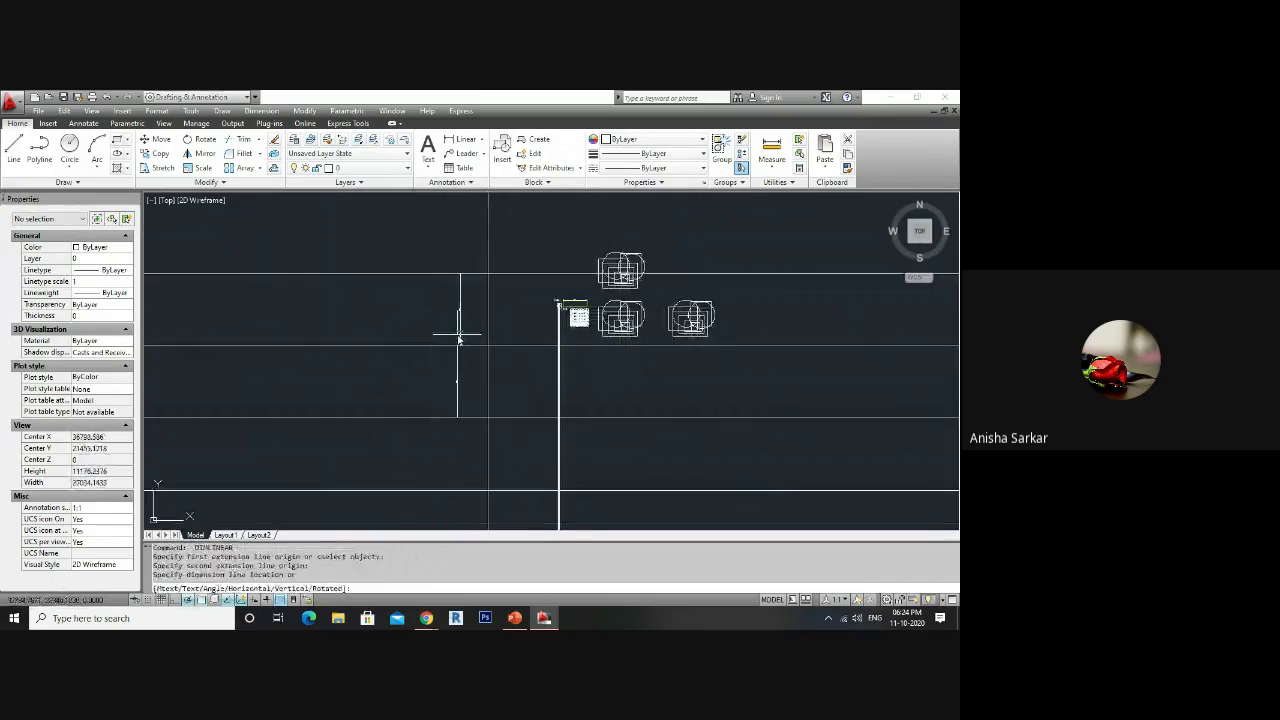
pyautogui.press('Escape')
# - Set the overall scale of the ISO-25 dimension style to 25
pyautogui.write('d')
pyautogui.press('Return')
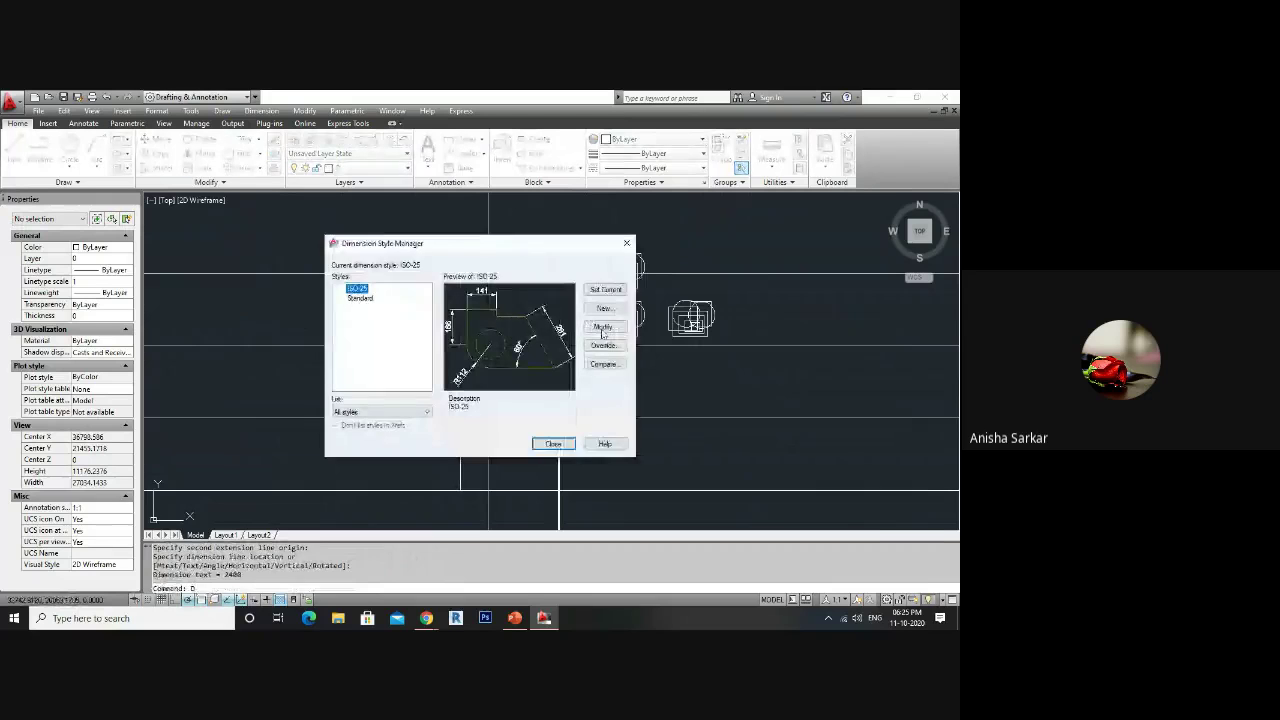
pyautogui.click(602, 328)
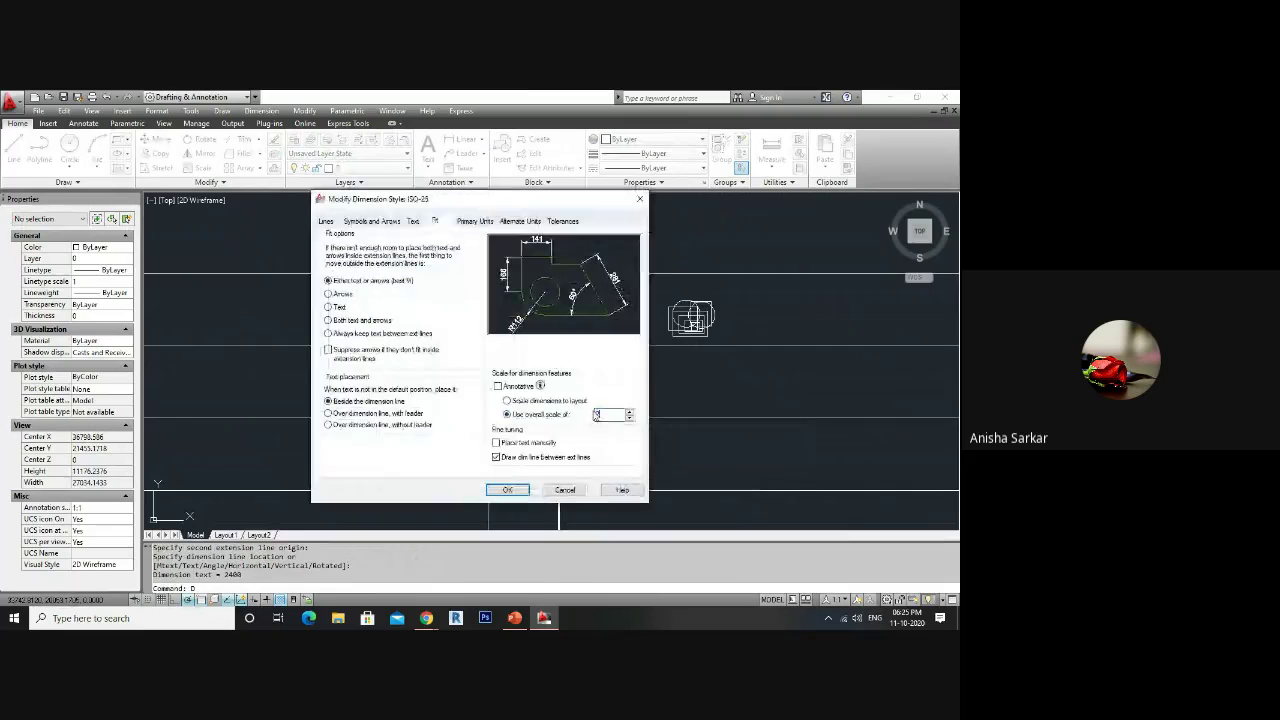
pyautogui.click(512, 490)
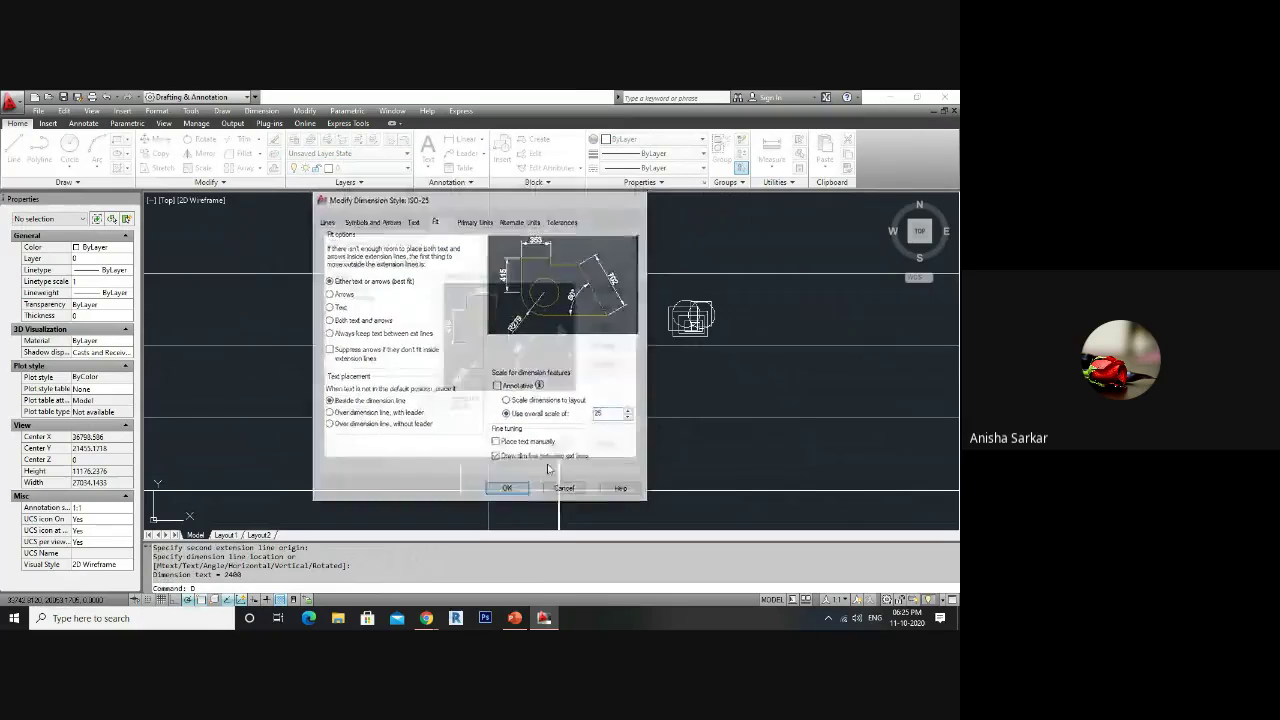
pyautogui.click(550, 444)
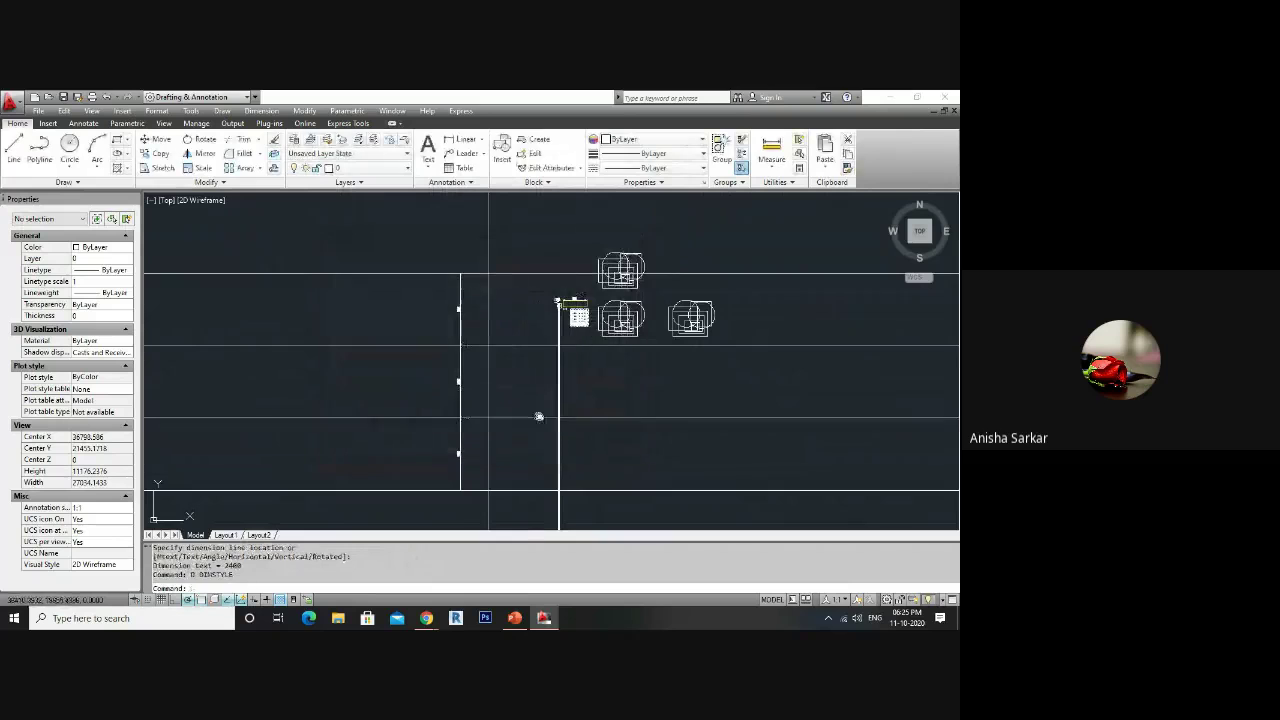
# - Set the overall scale of the ISO-25 dimension style to 50
pyautogui.moveTo(537, 417); pyautogui.dragTo(509, 414, button='middle')
pyautogui.write('d')
pyautogui.press('Return')
pyautogui.click(602, 326)
pyautogui.write('50')
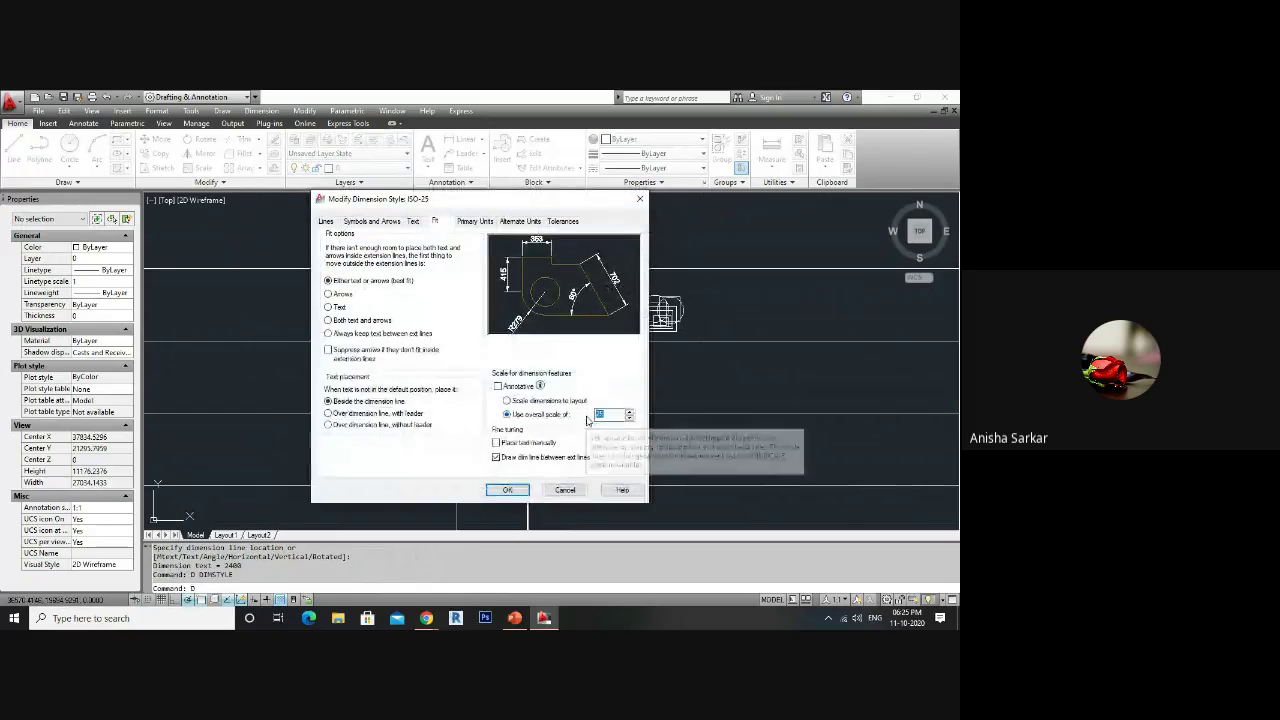
pyautogui.click(507, 489)
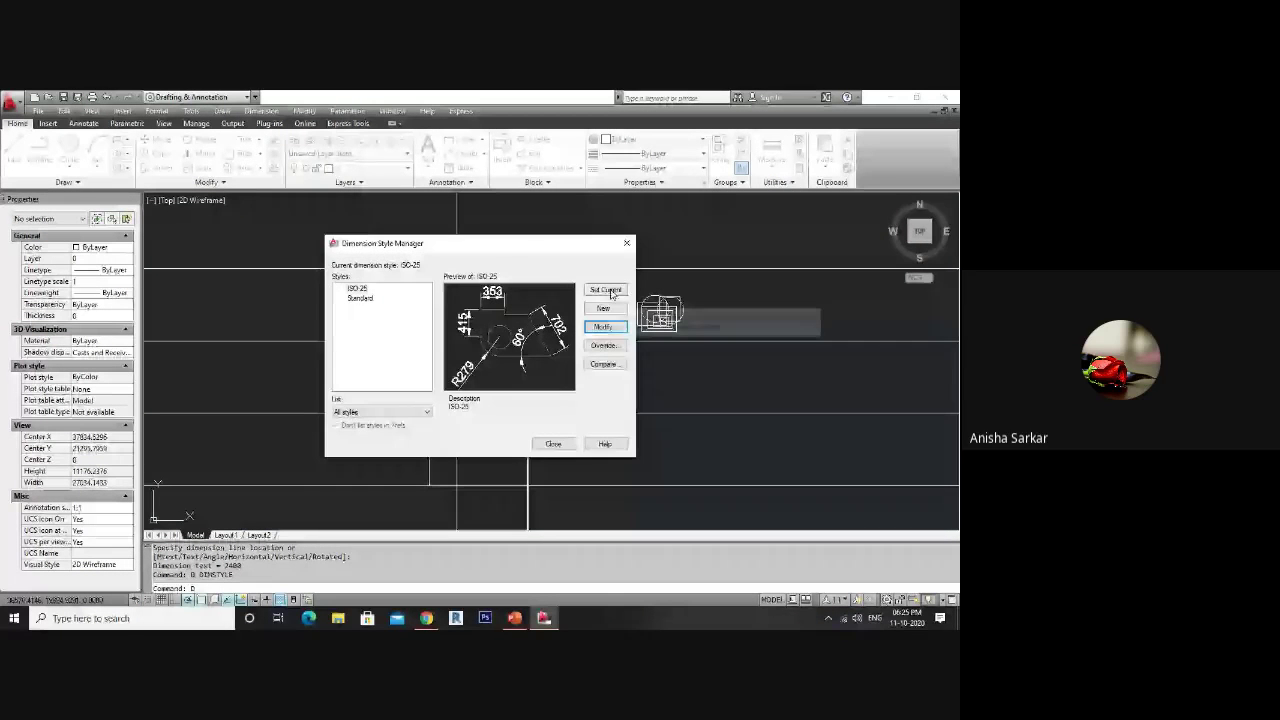
pyautogui.press('Escape')
# - Erase the old circle-and-rectangle groups and the small array objects lying among the construction lines
pyautogui.scroll(-3, 440, 380)
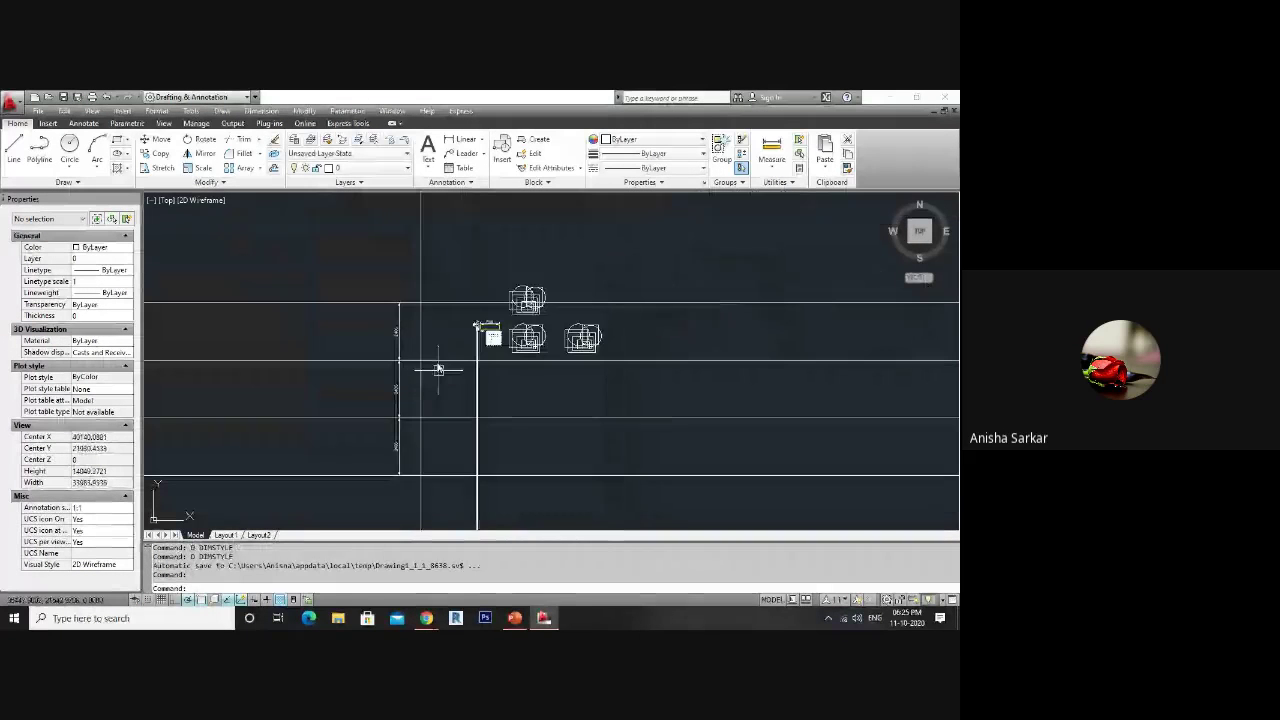
pyautogui.moveTo(463, 271); pyautogui.dragTo(606, 366)
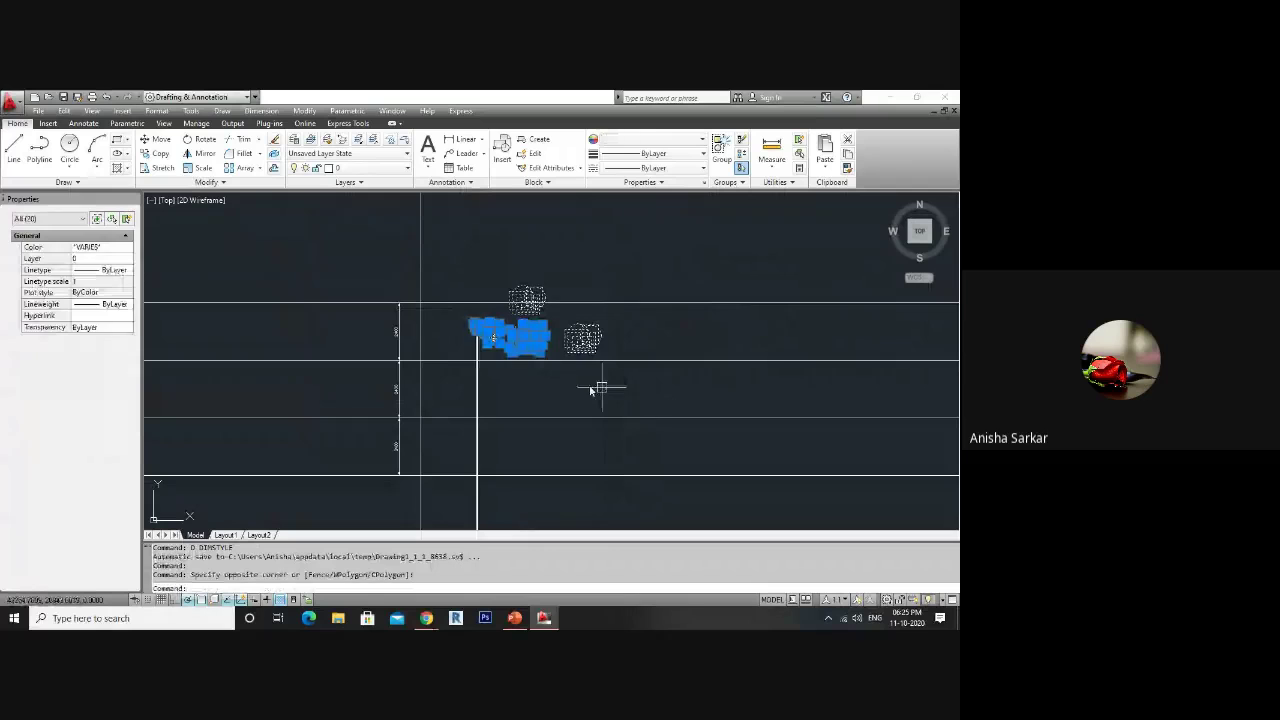
pyautogui.press('Delete')
# - Offset the vertical construction line to the right three times in succession at a distance of 2400
pyautogui.write('o')
pyautogui.press('Return')
pyautogui.write('2400')
pyautogui.press('Return')
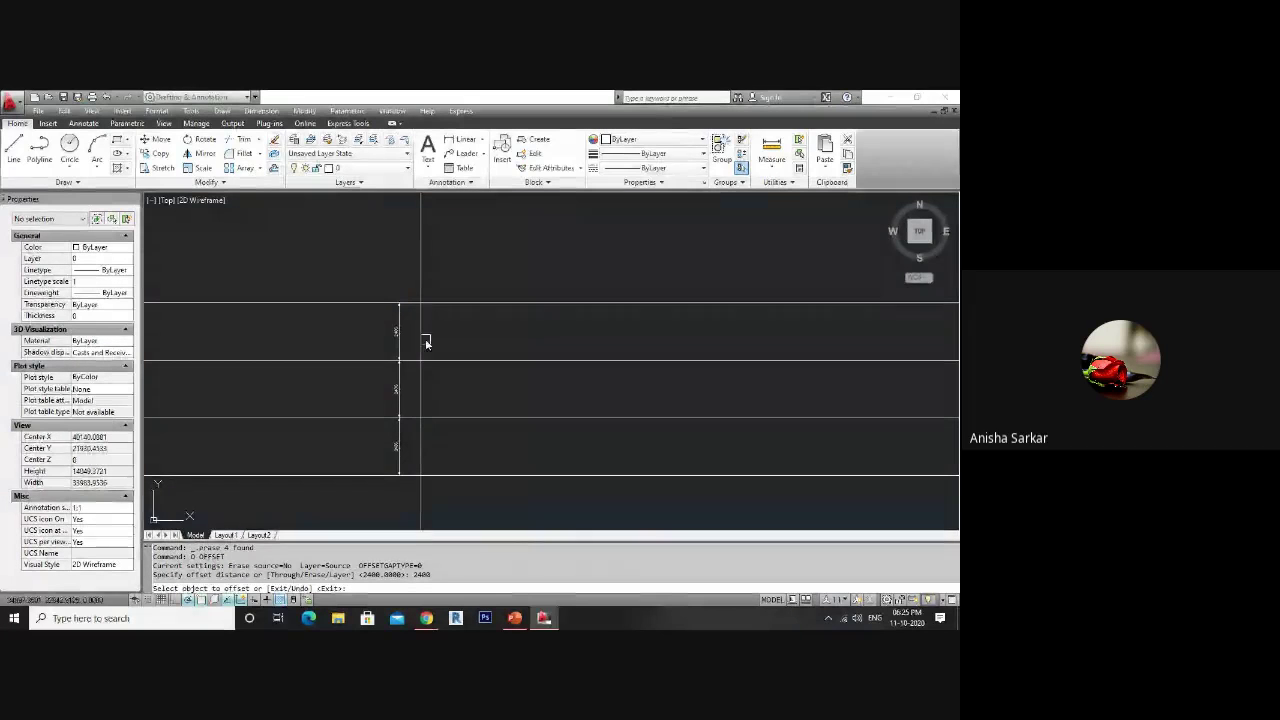
pyautogui.click(421, 340)
pyautogui.click(465, 358)
pyautogui.click(479, 348)
pyautogui.click(531, 338)
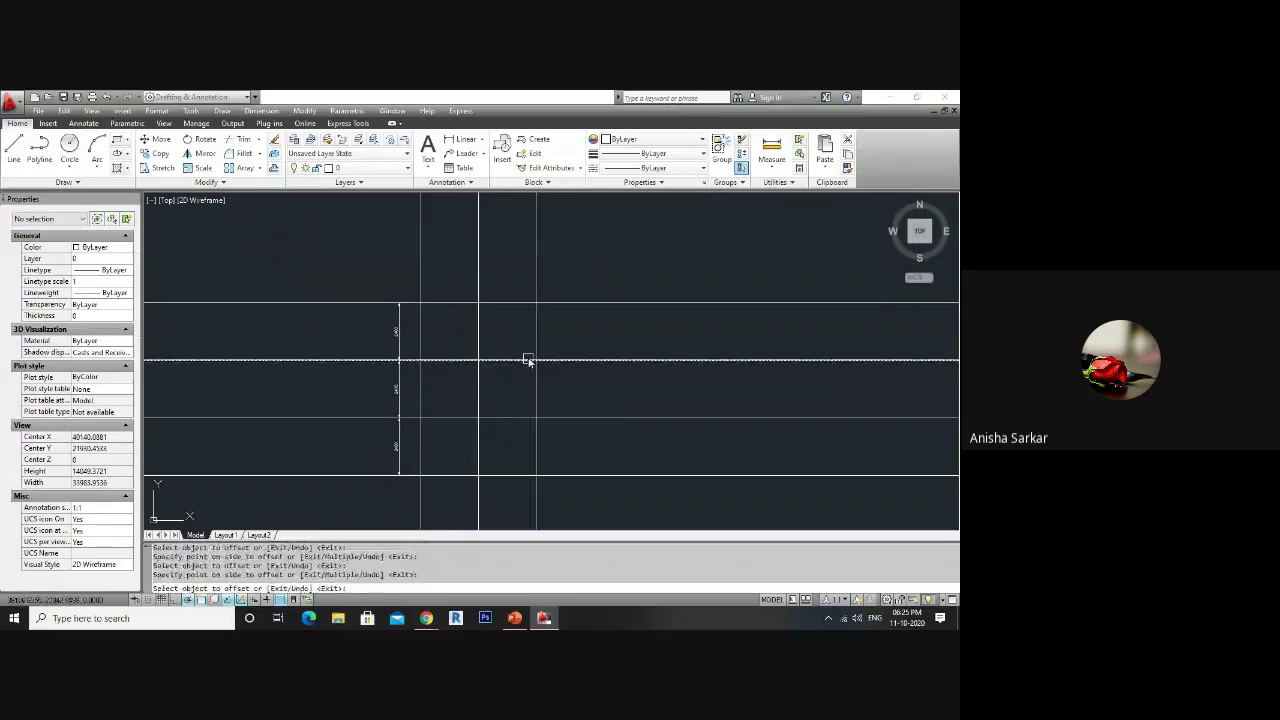
pyautogui.click(537, 328)
pyautogui.click(592, 351)
pyautogui.press('Escape')
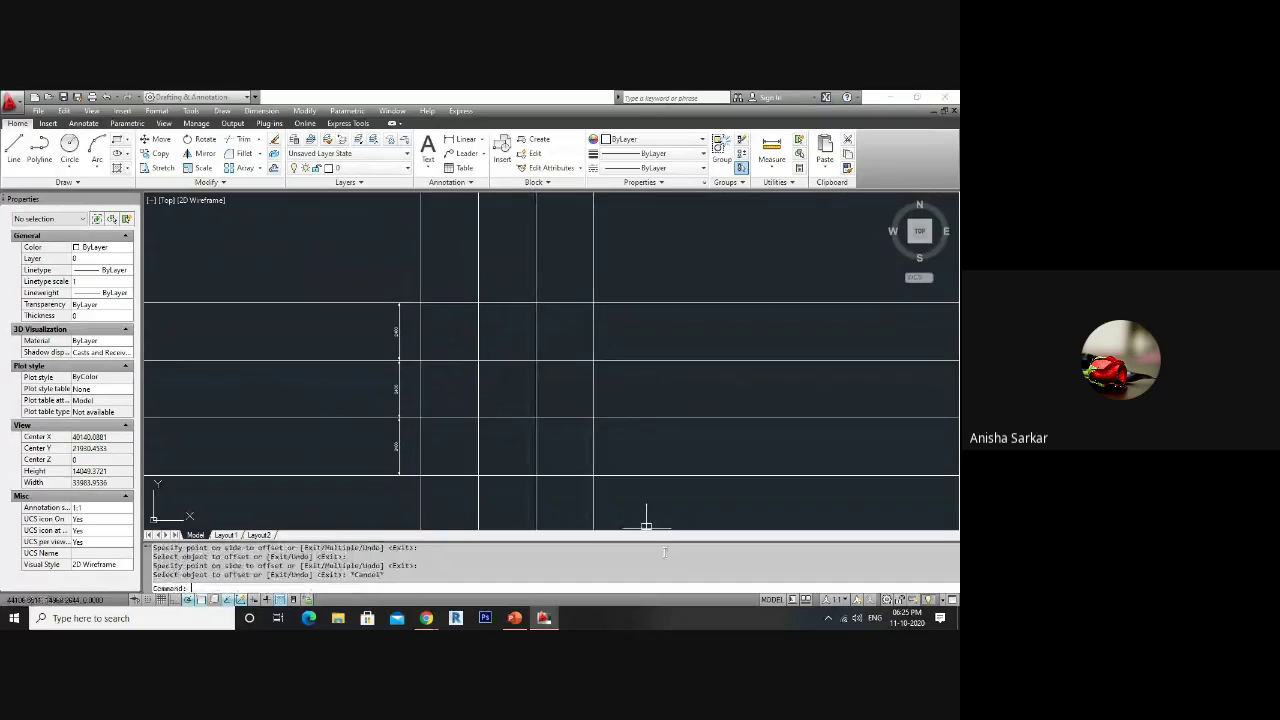
# - Add linear dimensions to the three gaps between the vertical construction lines, just above the uppermost horizontal line
pyautogui.write('DLI')
pyautogui.press('Return')
pyautogui.scroll(2, 430, 275)
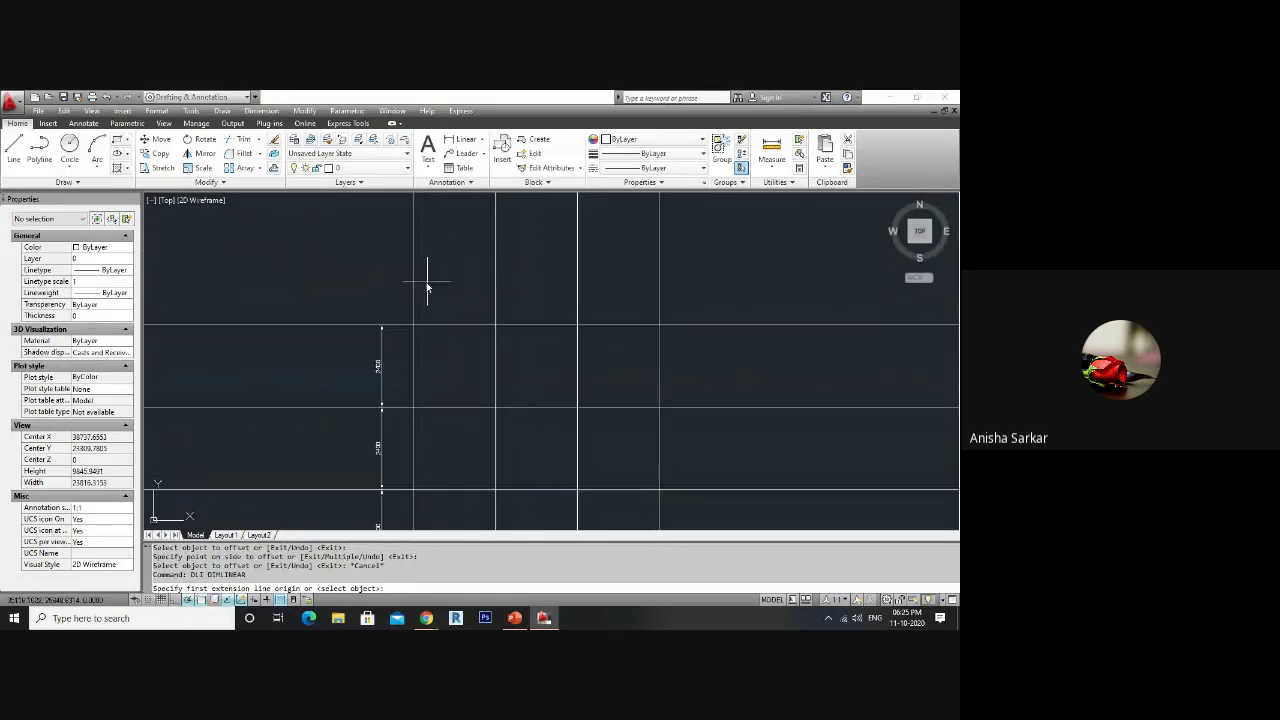
pyautogui.click(416, 298)
pyautogui.click(497, 298)
pyautogui.scroll(2, 509, 294)
pyautogui.click(480, 310)
pyautogui.press('Return')
pyautogui.click(490, 298)
pyautogui.click(606, 298)
pyautogui.click(500, 310)
pyautogui.press('Return')
pyautogui.click(606, 300)
pyautogui.click(723, 300)
pyautogui.click(585, 307)
pyautogui.scroll(-4, 600, 305)
pyautogui.scroll(2, 626, 305)
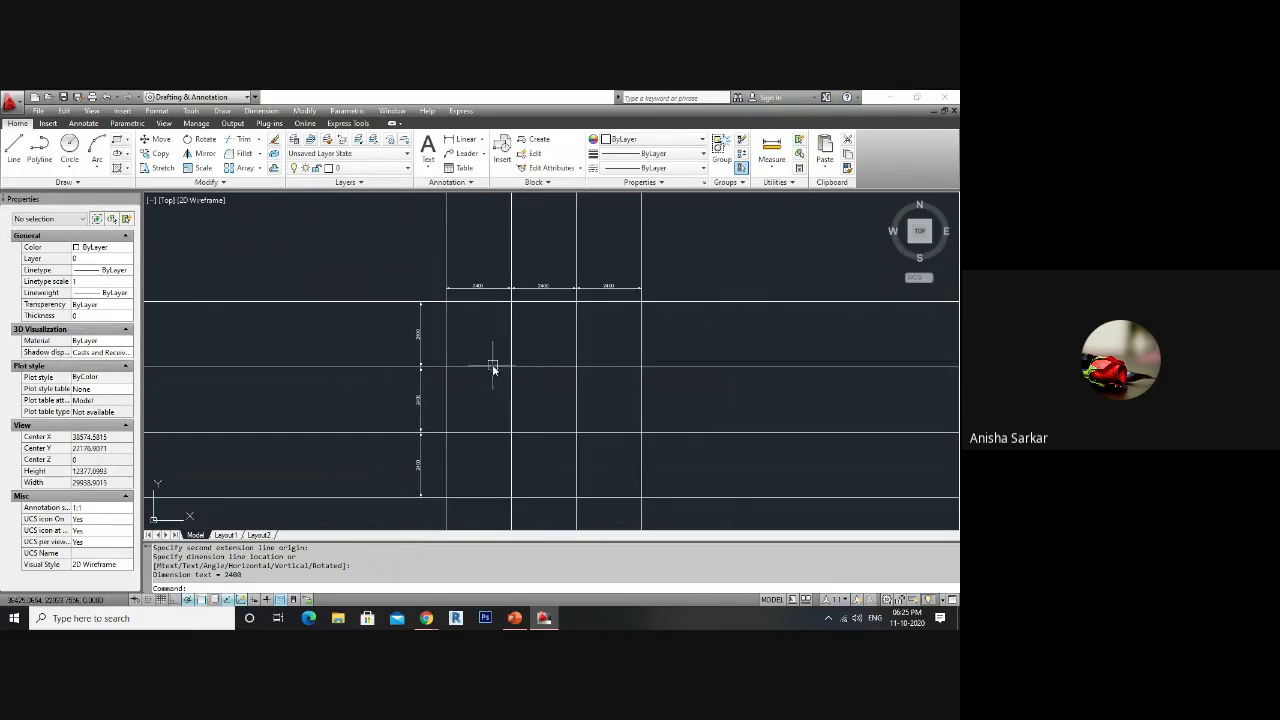
pyautogui.scroll(4, 494, 362)
pyautogui.scroll(1, 491, 366)
pyautogui.scroll(-1, 500, 371)
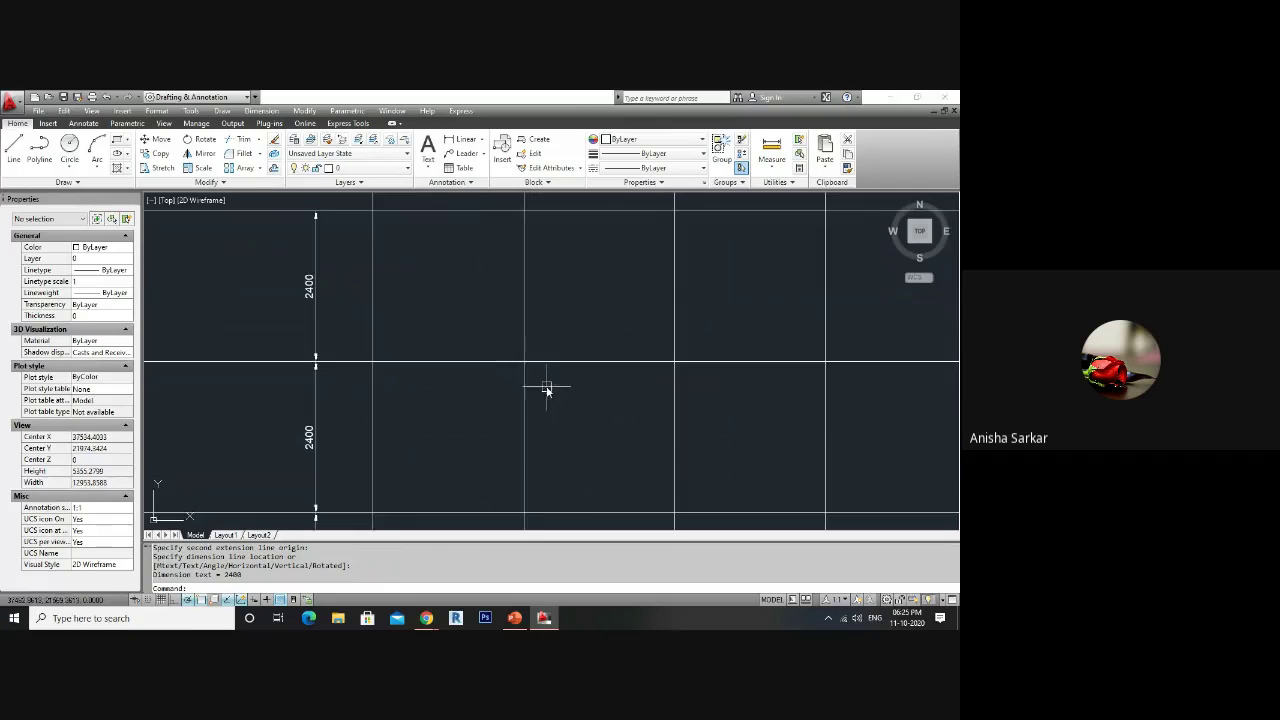
# - Draw a rectangle in the empty area above the horizontal construction lines and left of the vertical ones
pyautogui.scroll(-2, 547, 389)
pyautogui.scroll(-2, 560, 389)
pyautogui.write('C')
pyautogui.press('Return')
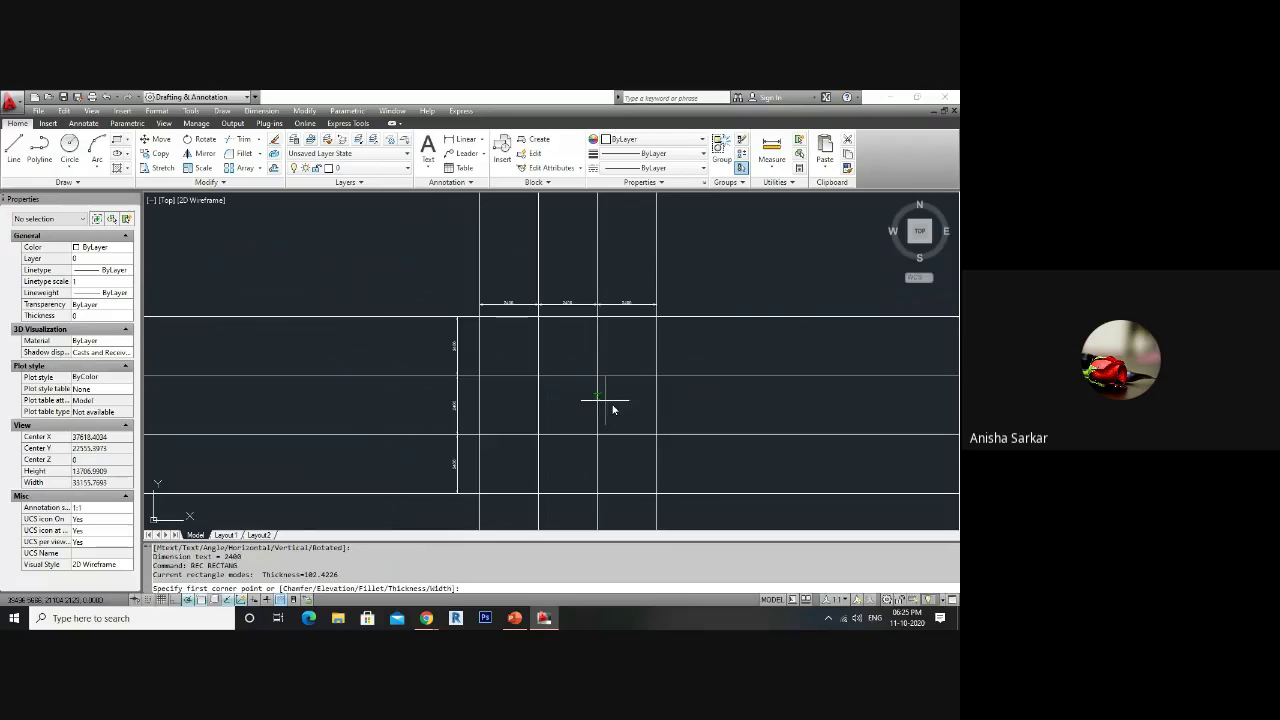
pyautogui.click(346, 244)
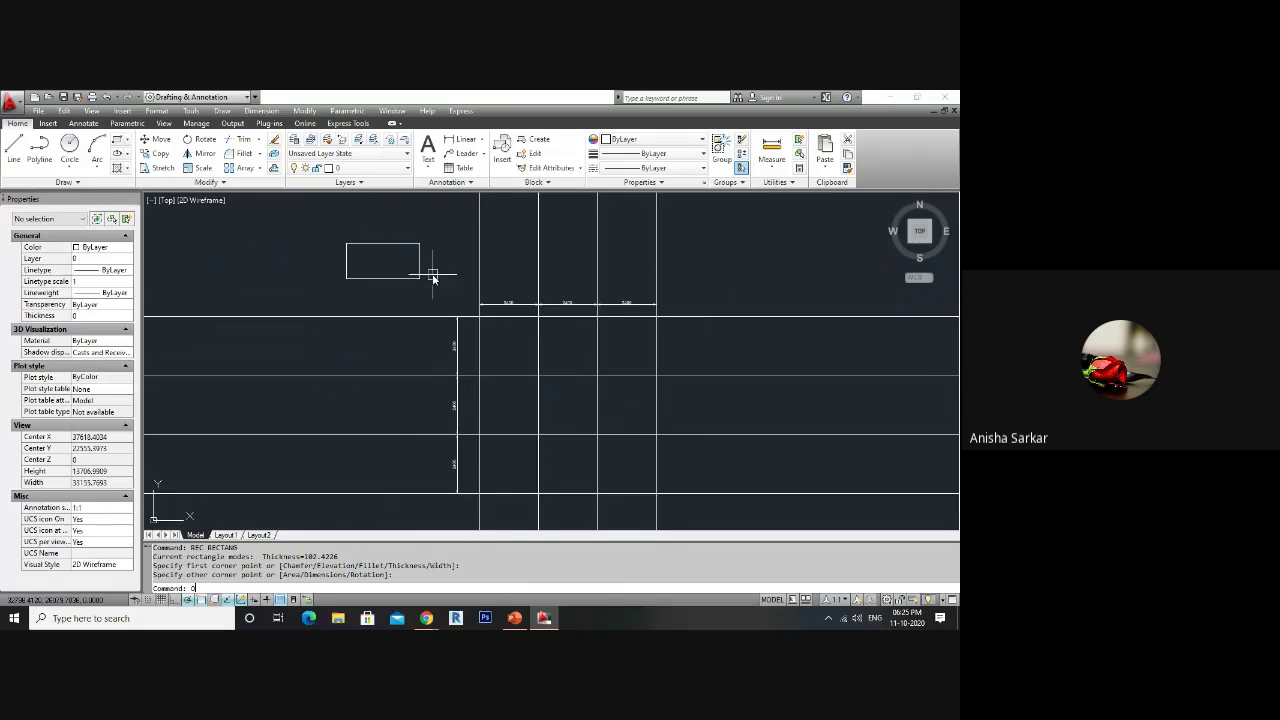
# - Offset the rectangle outward twice by 500 to form three nested rectangles
pyautogui.press('Return')
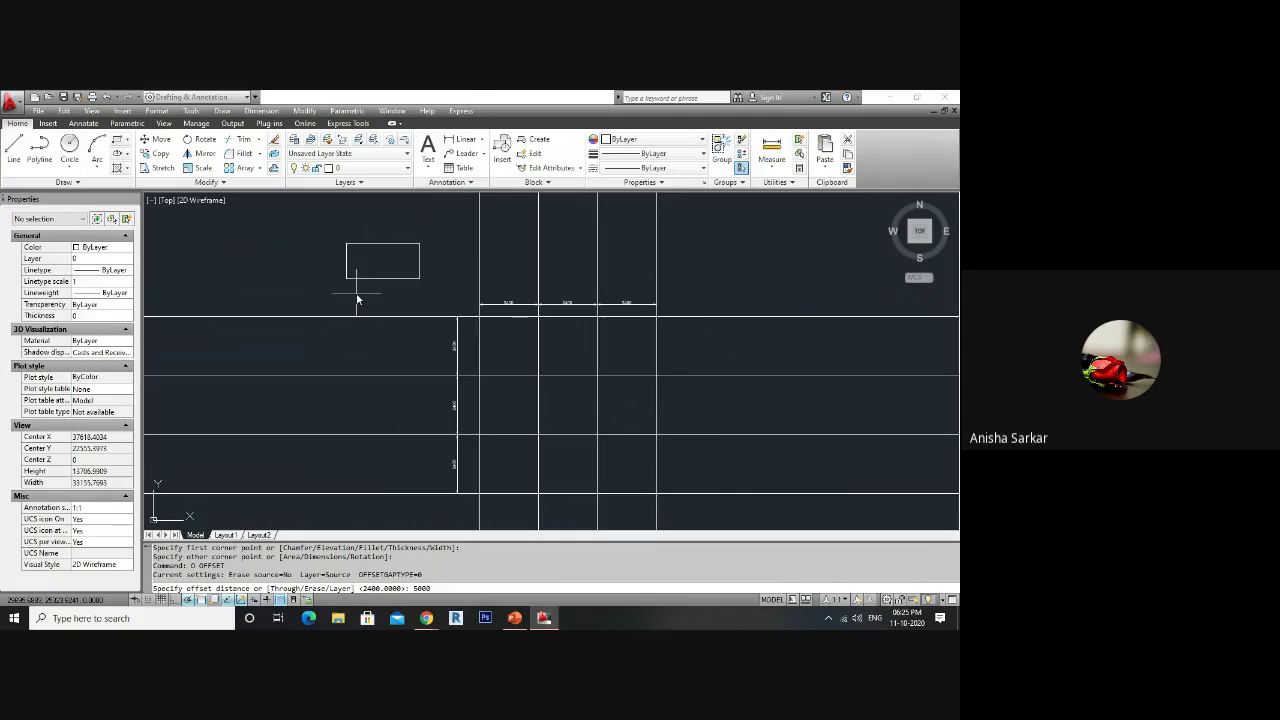
pyautogui.press('Return')
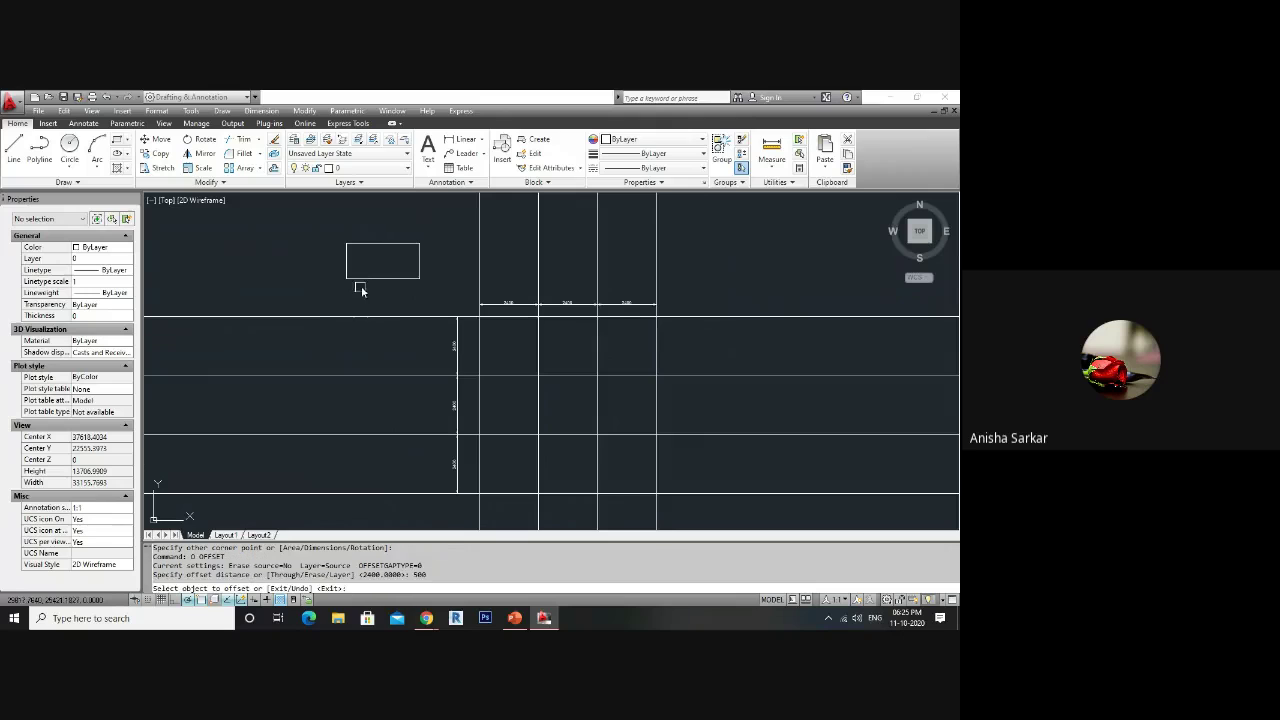
pyautogui.click(366, 279)
pyautogui.click(369, 300)
pyautogui.click(380, 292)
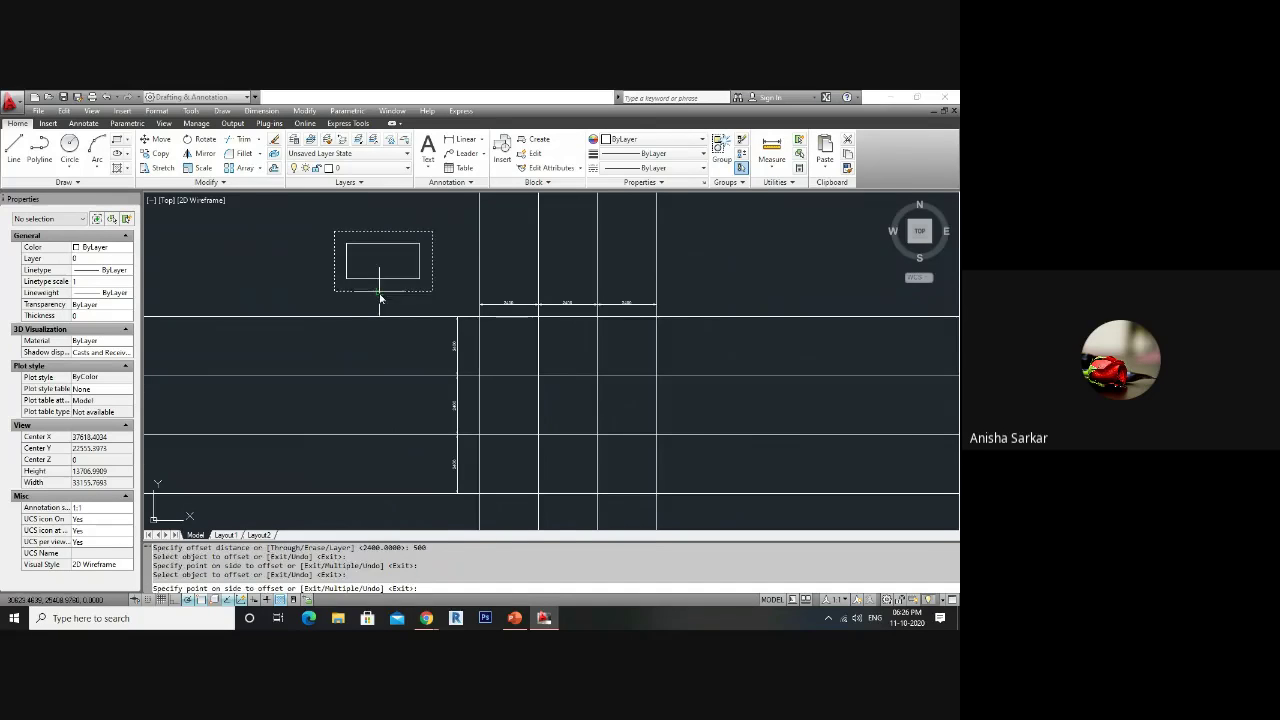
pyautogui.click(380, 306)
pyautogui.rightClick(459, 257)
pyautogui.click(475, 265)
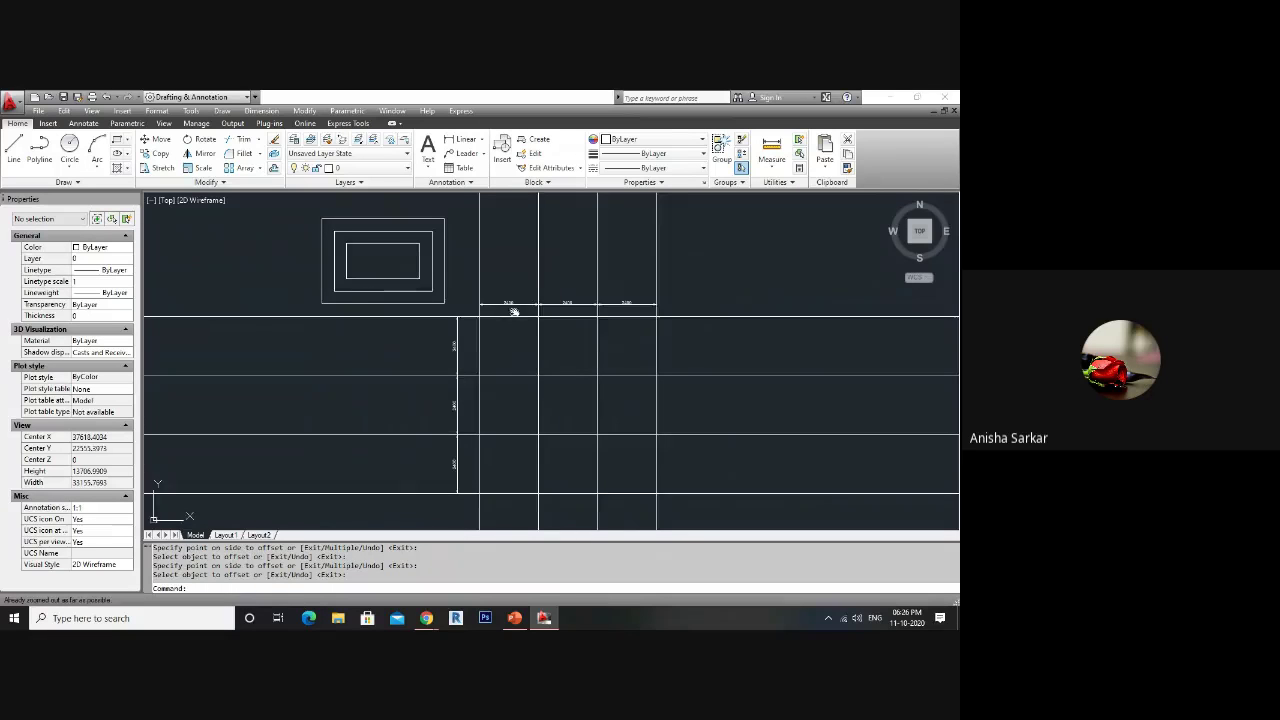
# - Dimension the two gaps between the upper edges of the nested rectangles with vertical linear dimensions
pyautogui.moveTo(511, 309); pyautogui.dragTo(537, 389, button='middle')
pyautogui.write('DLI')
pyautogui.press('Return')
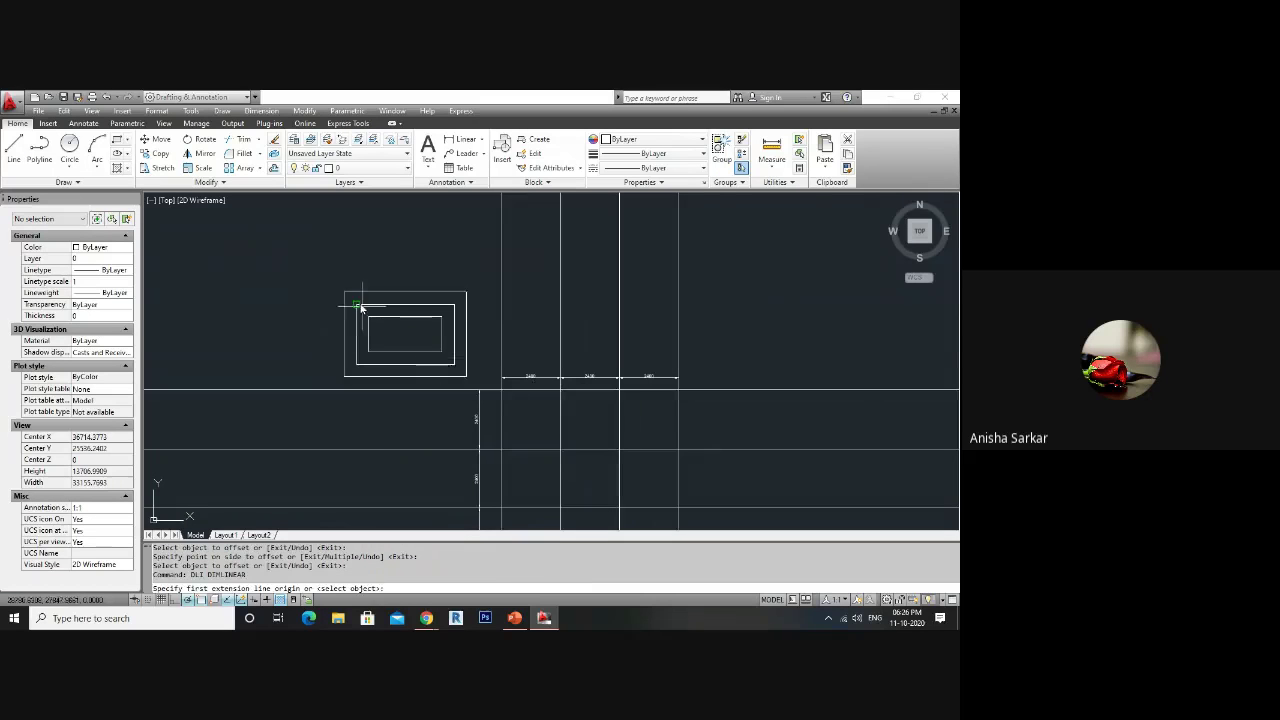
pyautogui.scroll(5, 360, 303)
pyautogui.click(409, 347)
pyautogui.click(409, 311)
pyautogui.click(405, 326)
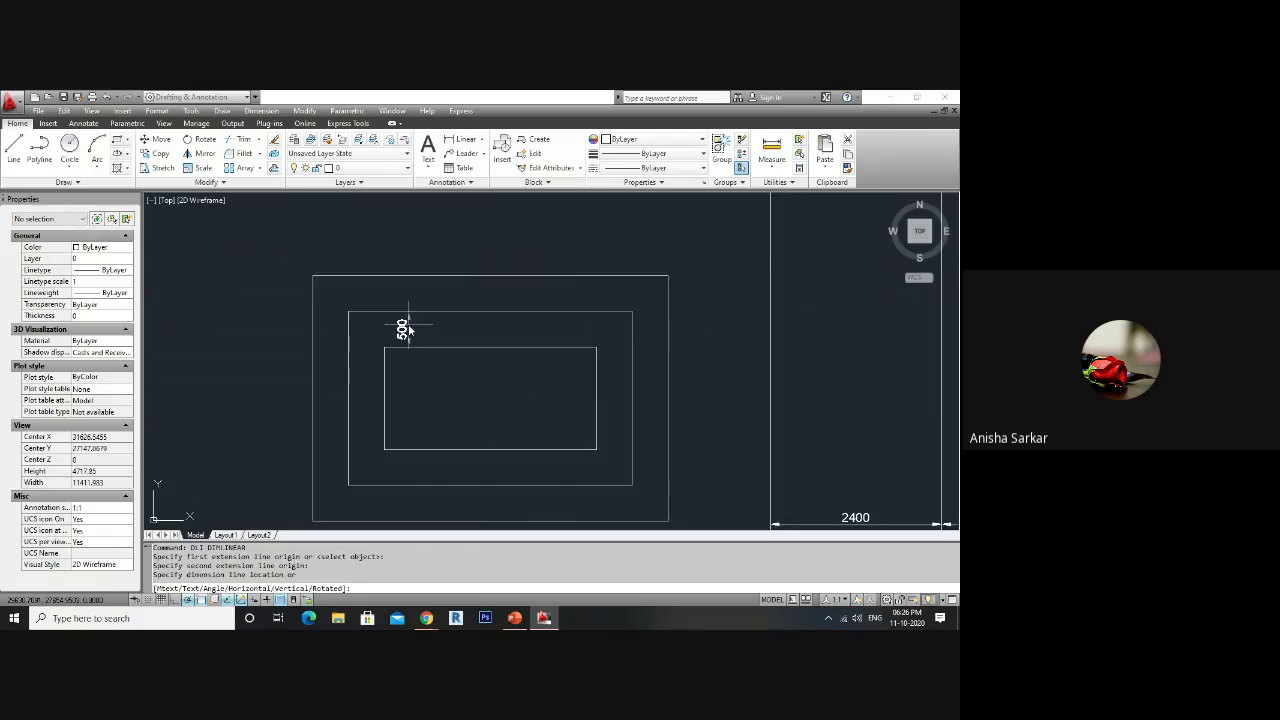
pyautogui.scroll(2, 409, 325)
pyautogui.press('Return')
pyautogui.click(481, 305)
pyautogui.click(481, 254)
pyautogui.click(466, 272)
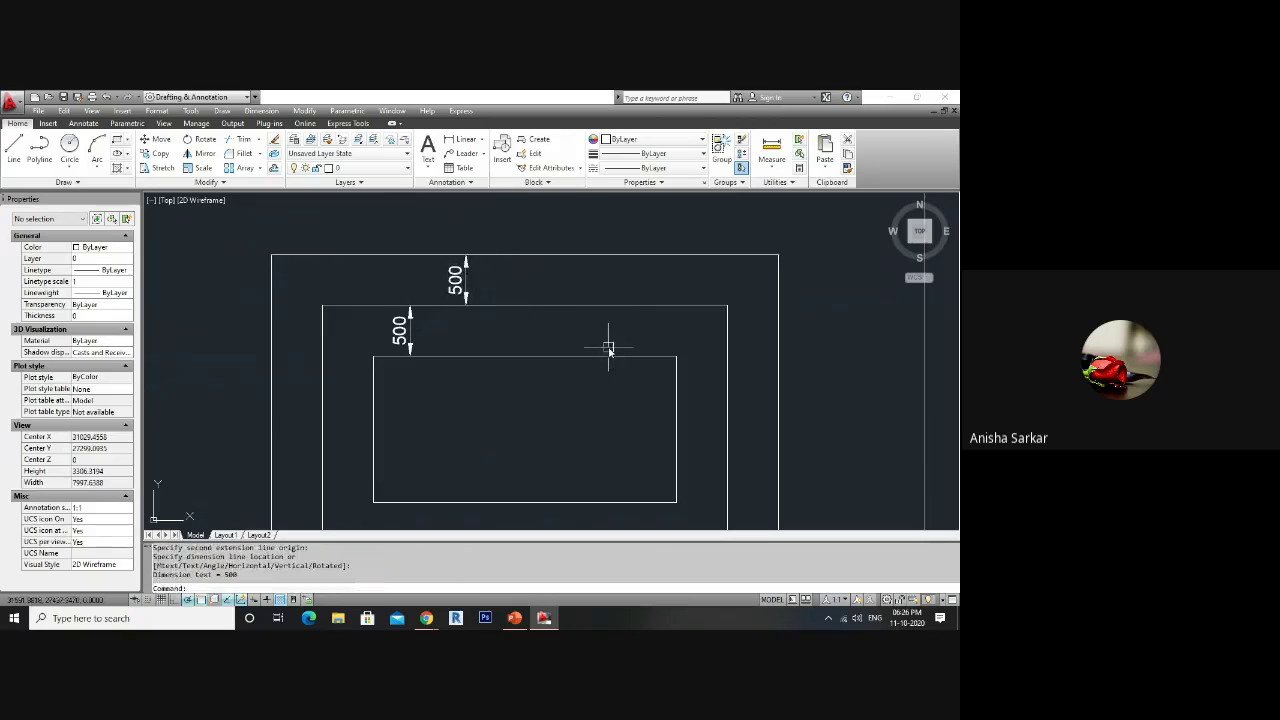
# - Erase the nested rectangles, the construction lines with their dimensions, and the leftover short lines beside them
pyautogui.scroll(-4, 429, 299)
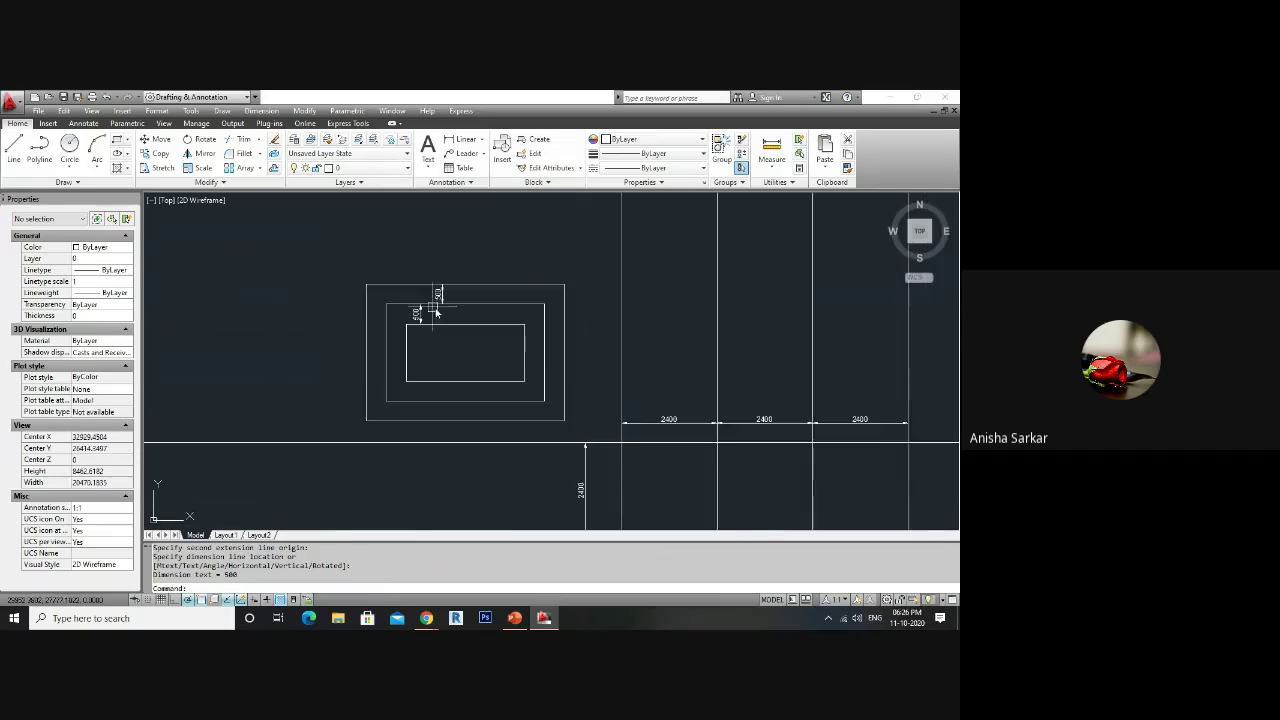
pyautogui.scroll(-2, 436, 305)
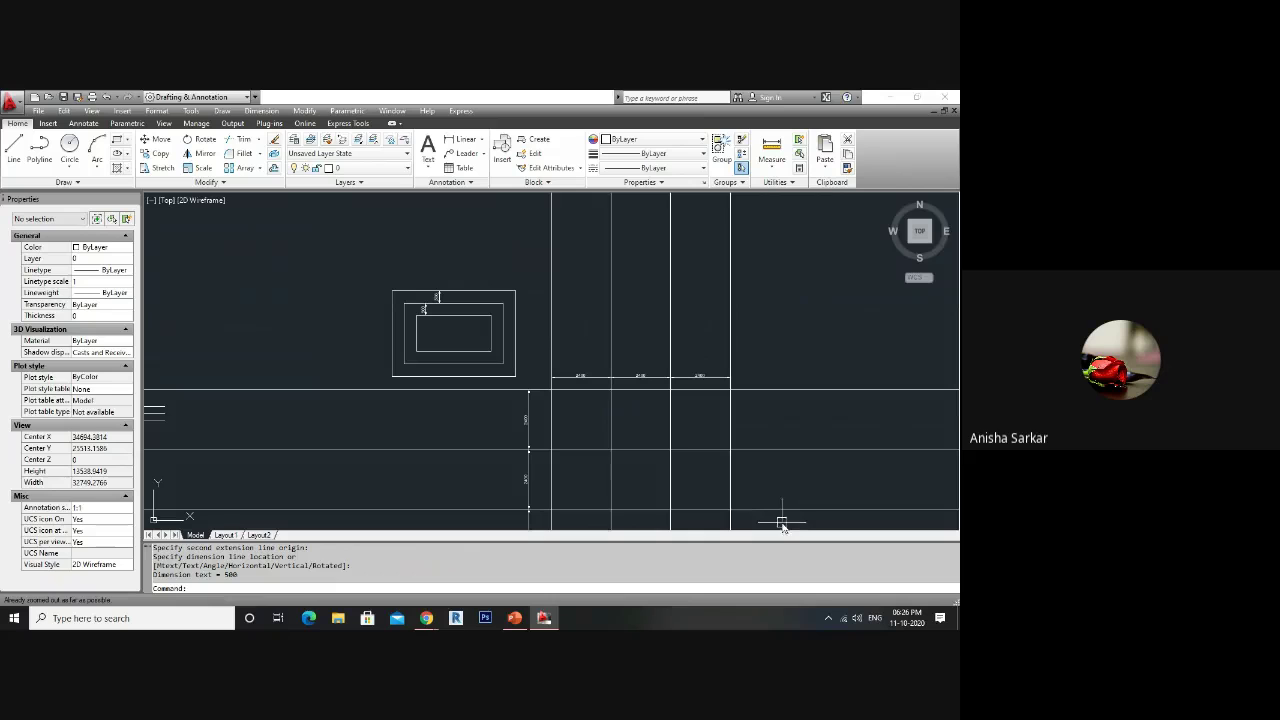
pyautogui.click(781, 522)
pyautogui.click(329, 263)
pyautogui.press('Delete')
pyautogui.click(185, 430)
pyautogui.click(140, 398)
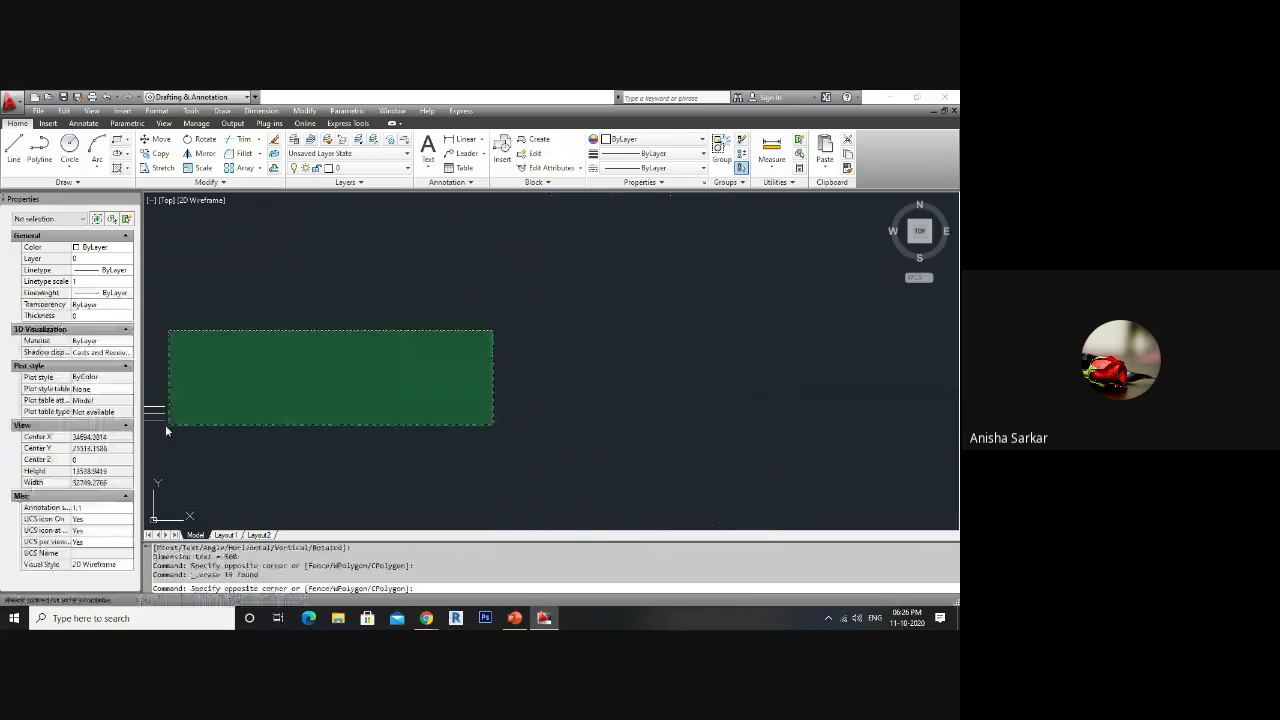
pyautogui.press('Delete')
# - Zoom to the whole drawing and erase all remaining objects
pyautogui.write('z')
pyautogui.press('Return')
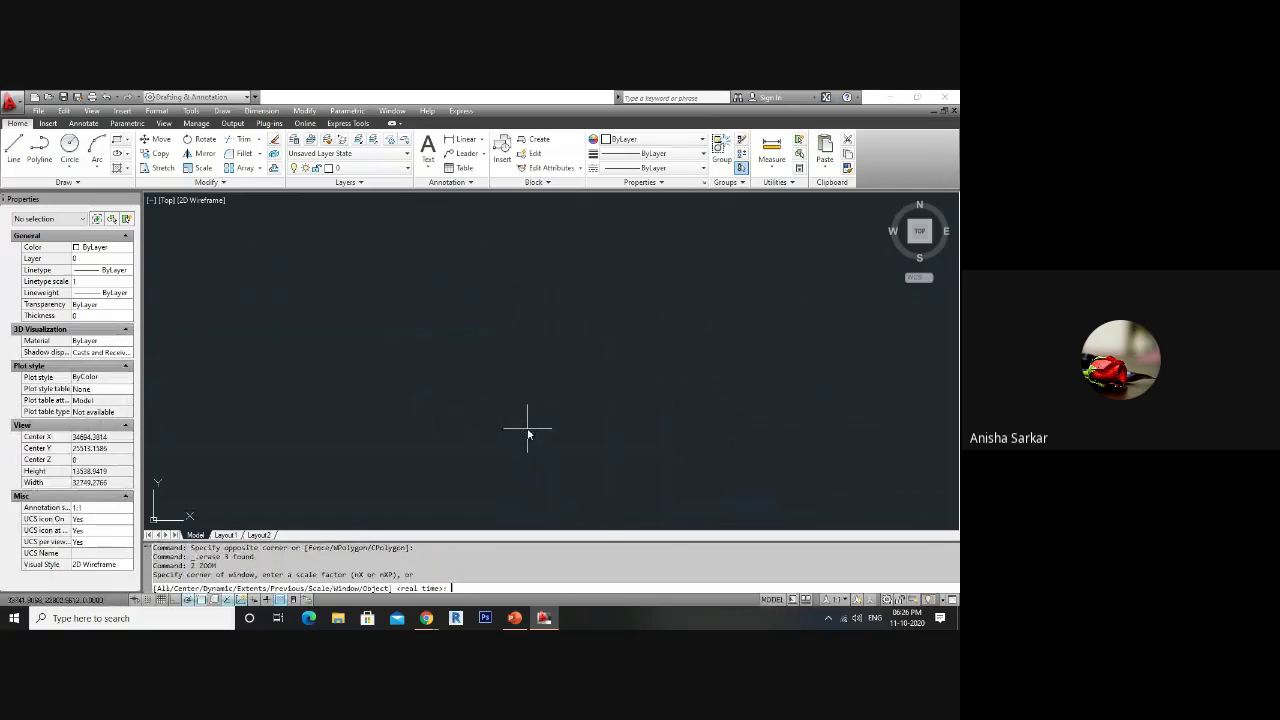
pyautogui.write('a')
pyautogui.press('Return')
pyautogui.click(708, 503)
pyautogui.click(380, 250)
pyautogui.press('Delete')
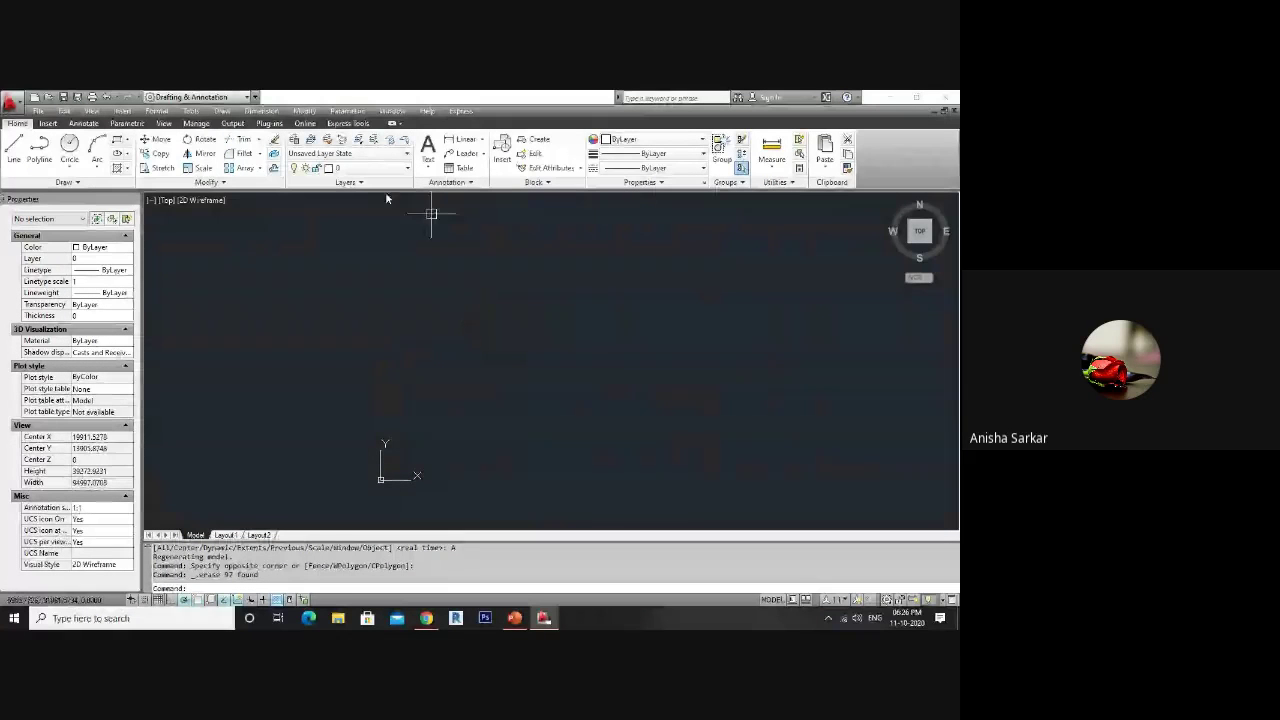
# - Draw a small upright rectangle above and slightly right of the origin in the empty drawing
pyautogui.click(212, 182)
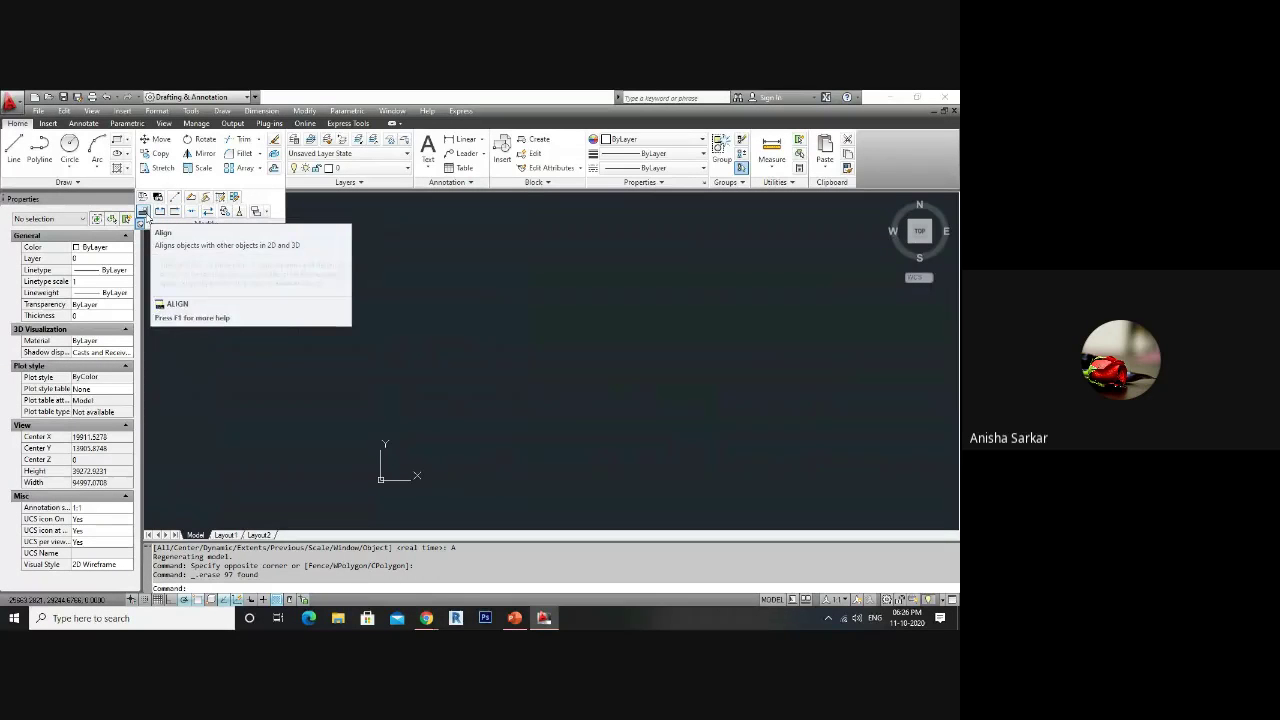
pyautogui.write('C')
pyautogui.press('Return')
pyautogui.click(419, 311)
pyautogui.click(480, 355)
# - Copy the rectangle to a spot below and to the right of the original
pyautogui.click(526, 343)
pyautogui.click(429, 386)
pyautogui.write('co')
pyautogui.press('Return')
pyautogui.click(450, 355)
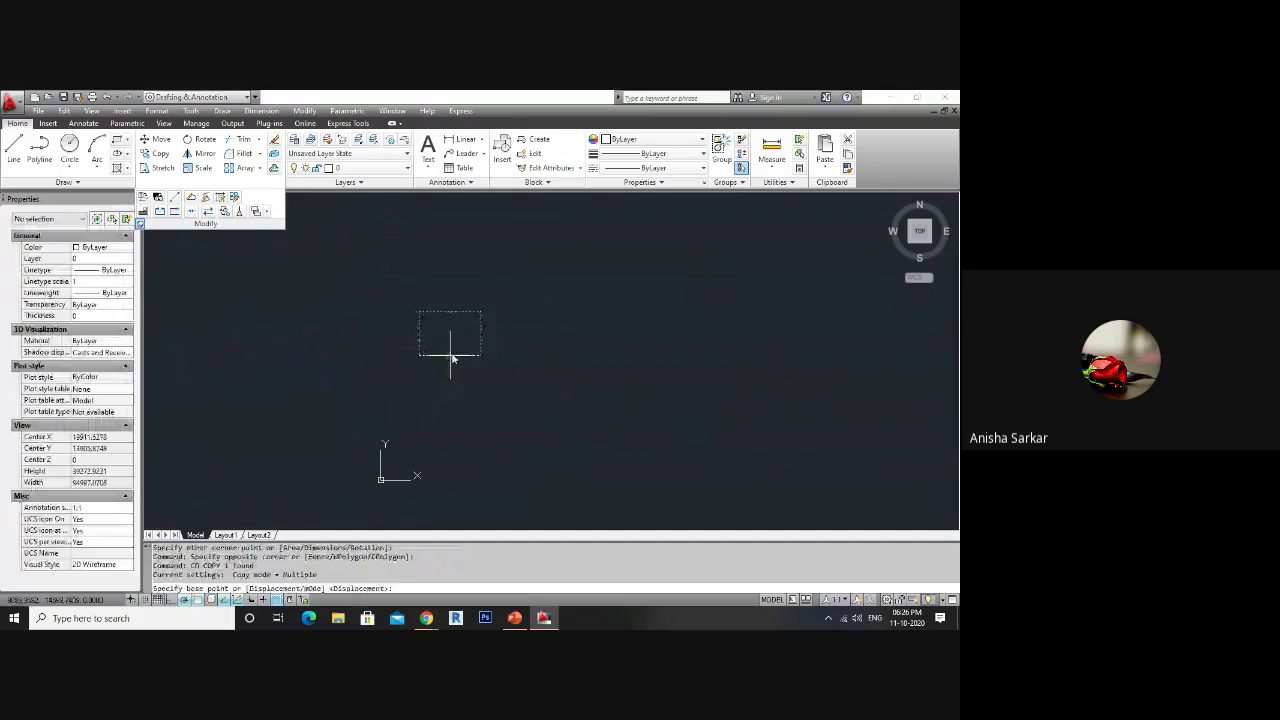
pyautogui.click(619, 440)
pyautogui.press('Escape')
# - Rotate the copied rectangle counterclockwise about its center to tilt it
pyautogui.click(667, 378)
pyautogui.click(601, 503)
pyautogui.write('ro')
pyautogui.press('Return')
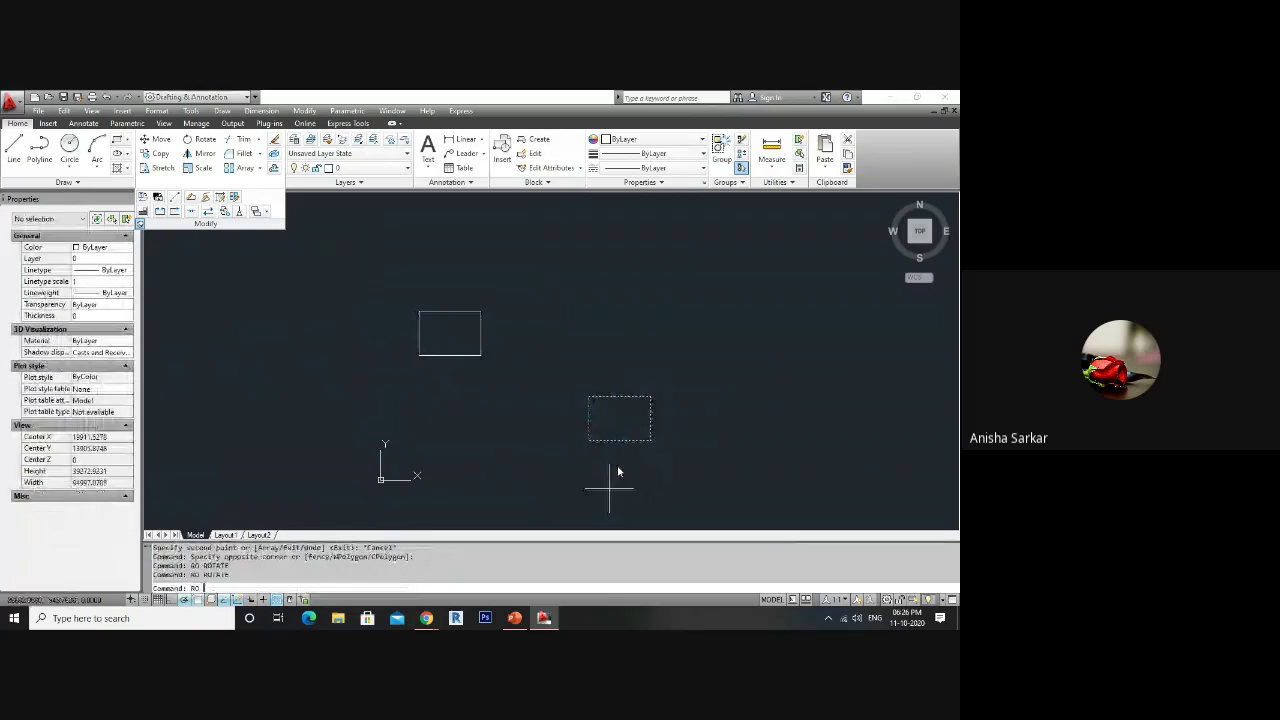
pyautogui.click(620, 418)
pyautogui.click(713, 352)
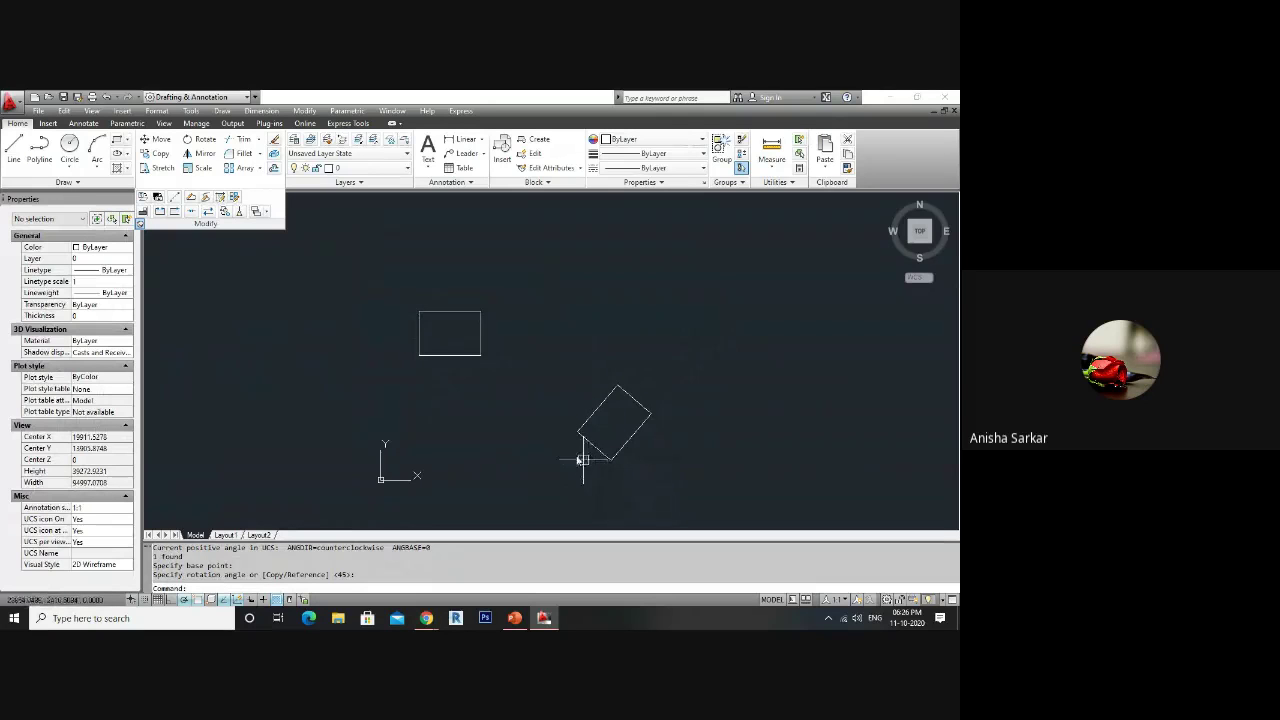
# - Align the upright rectangle's lower edge with the tilted rectangle's upper-left edge without scaling, and undo the alignment
pyautogui.click(511, 389)
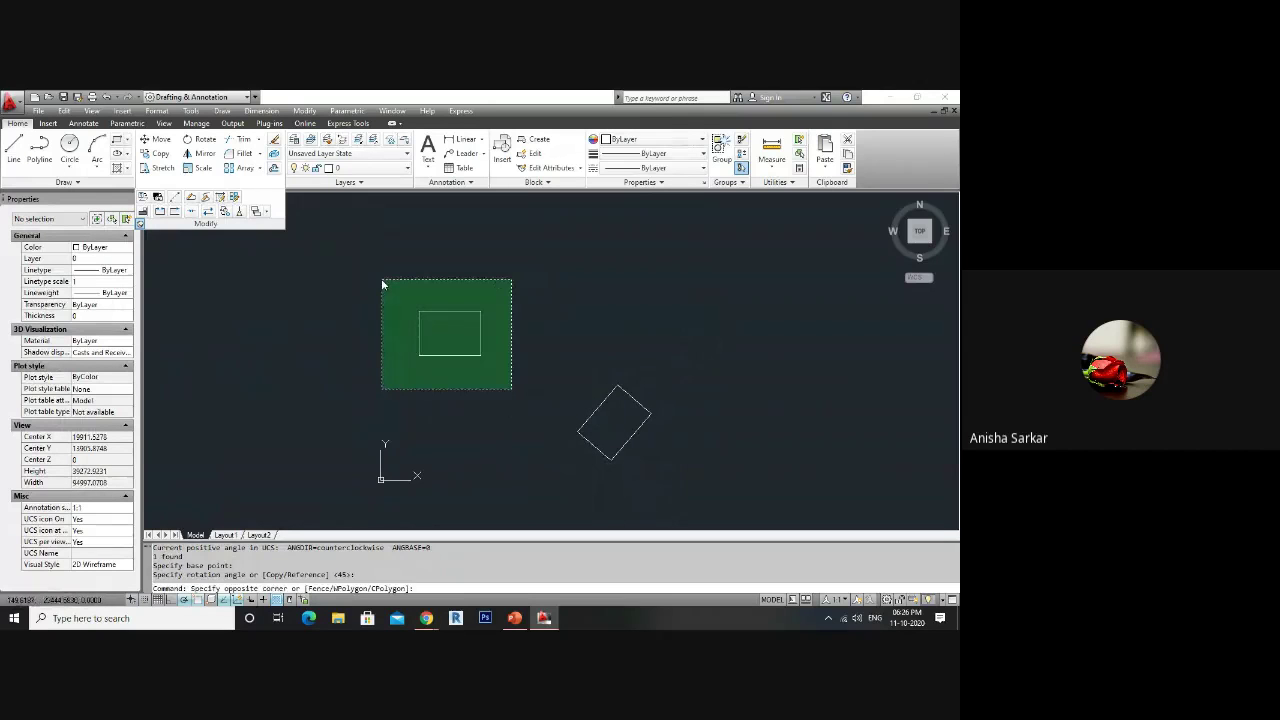
pyautogui.click(381, 284)
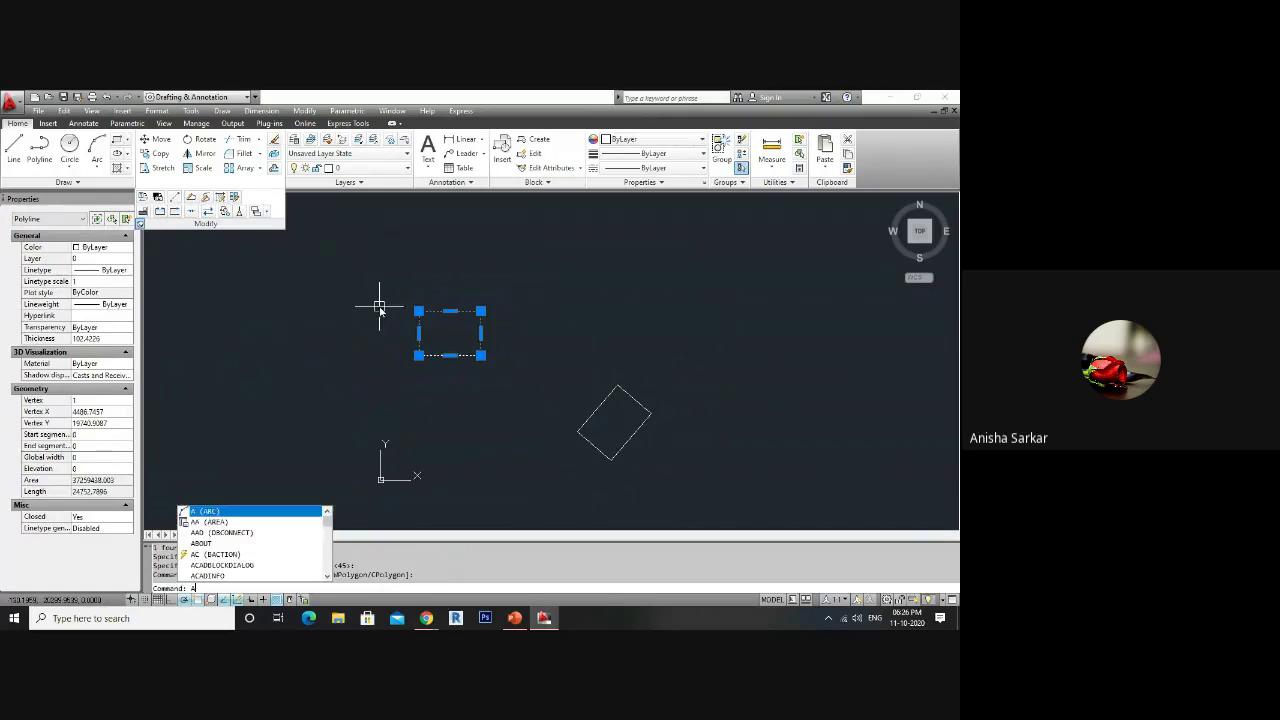
pyautogui.write('L')
pyautogui.press('Return')
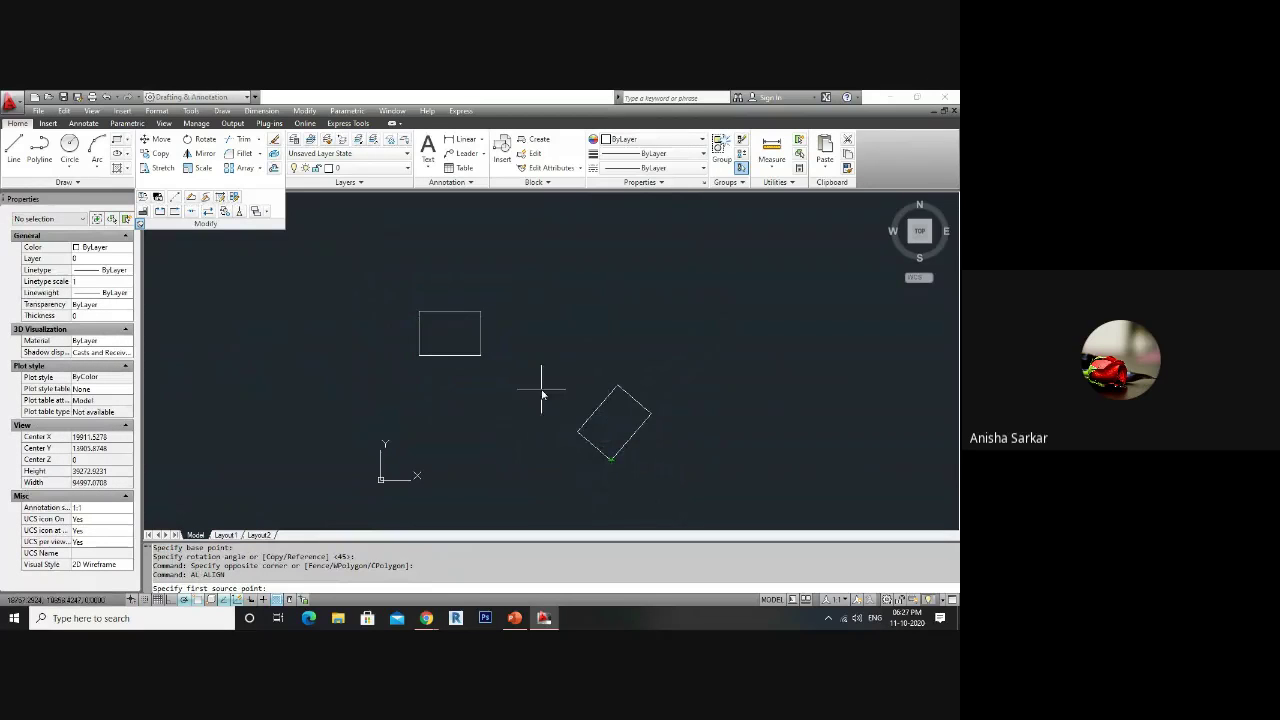
pyautogui.click(419, 355)
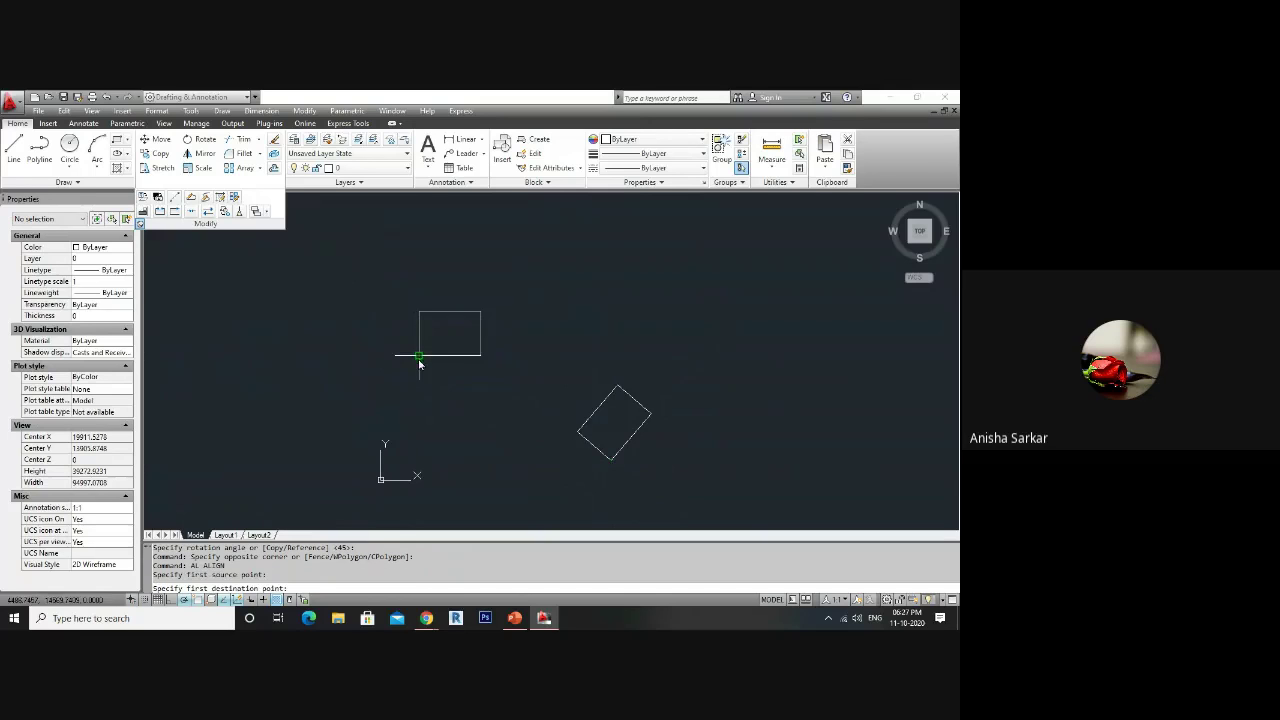
pyautogui.click(578, 431)
pyautogui.click(480, 355)
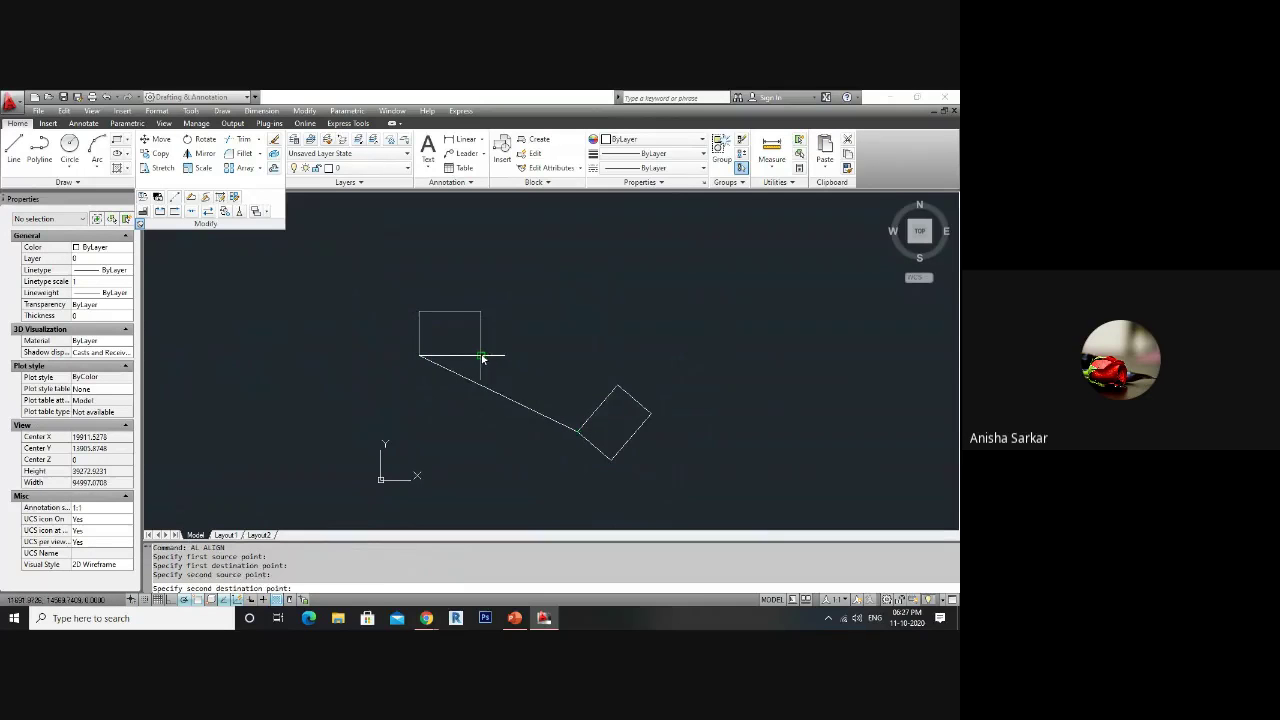
pyautogui.click(617, 384)
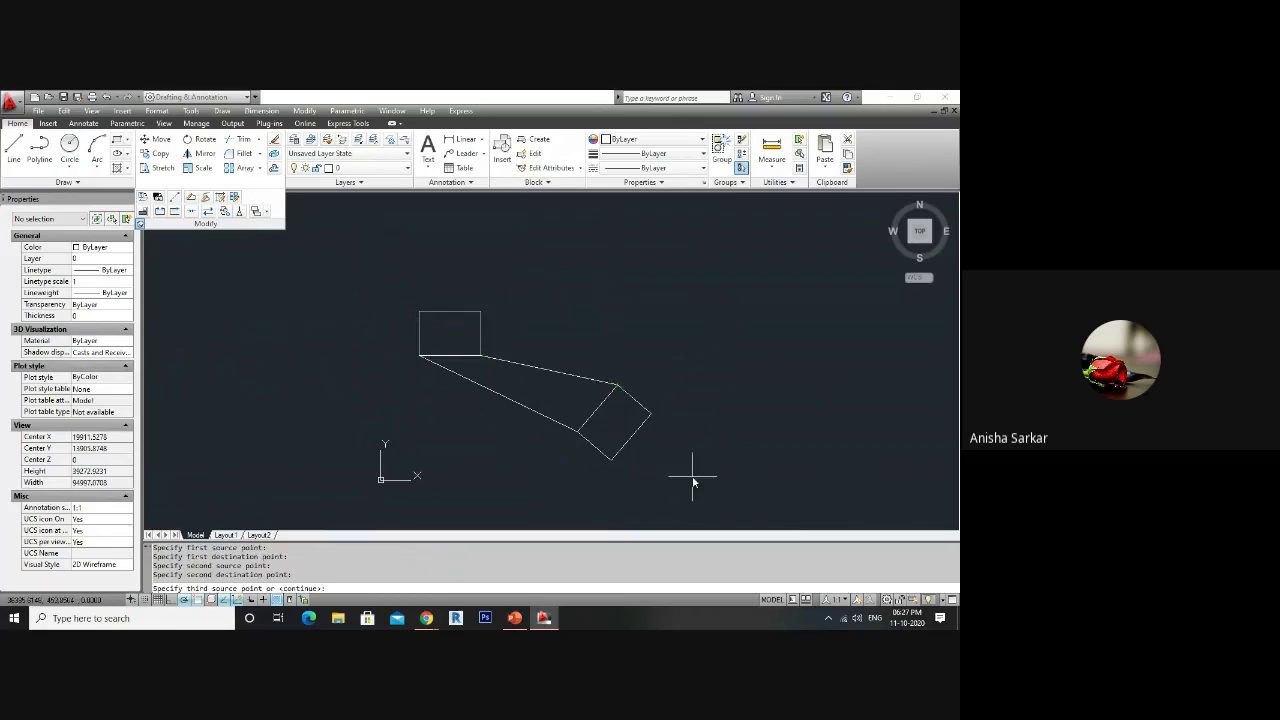
pyautogui.press('Return')
pyautogui.press('Return')
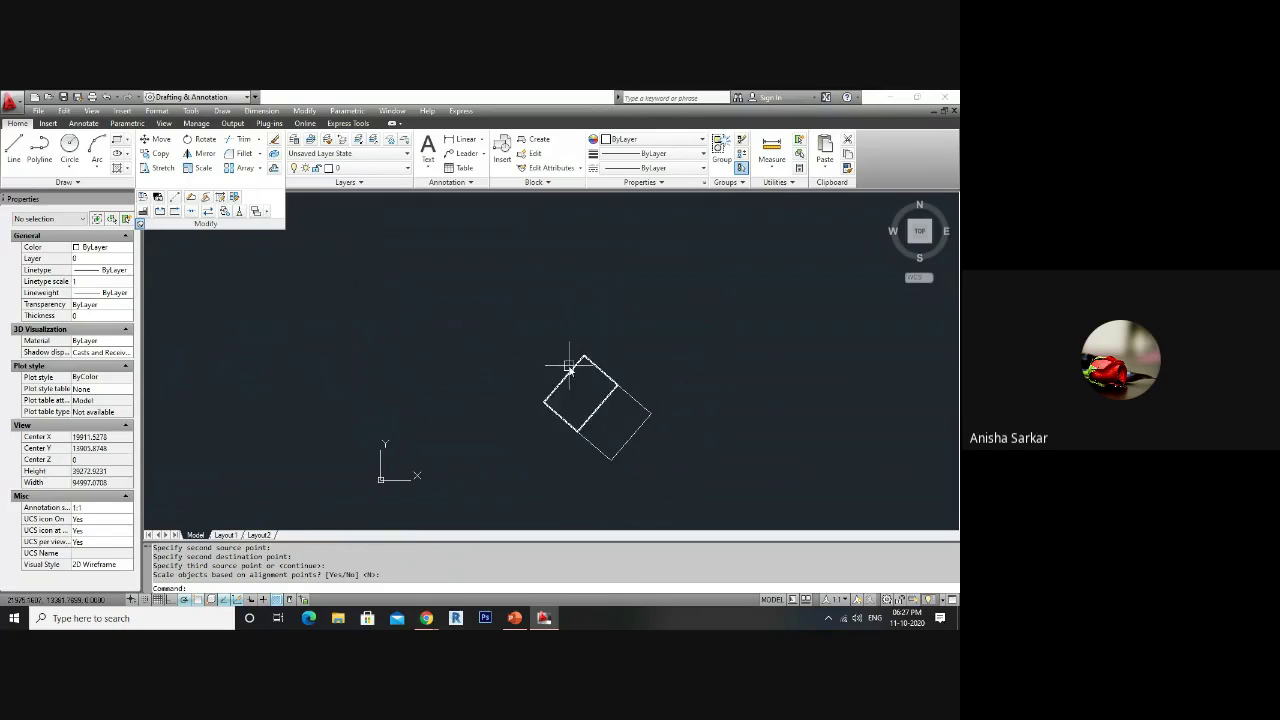
pyautogui.hotkey('ctrl', 'z')
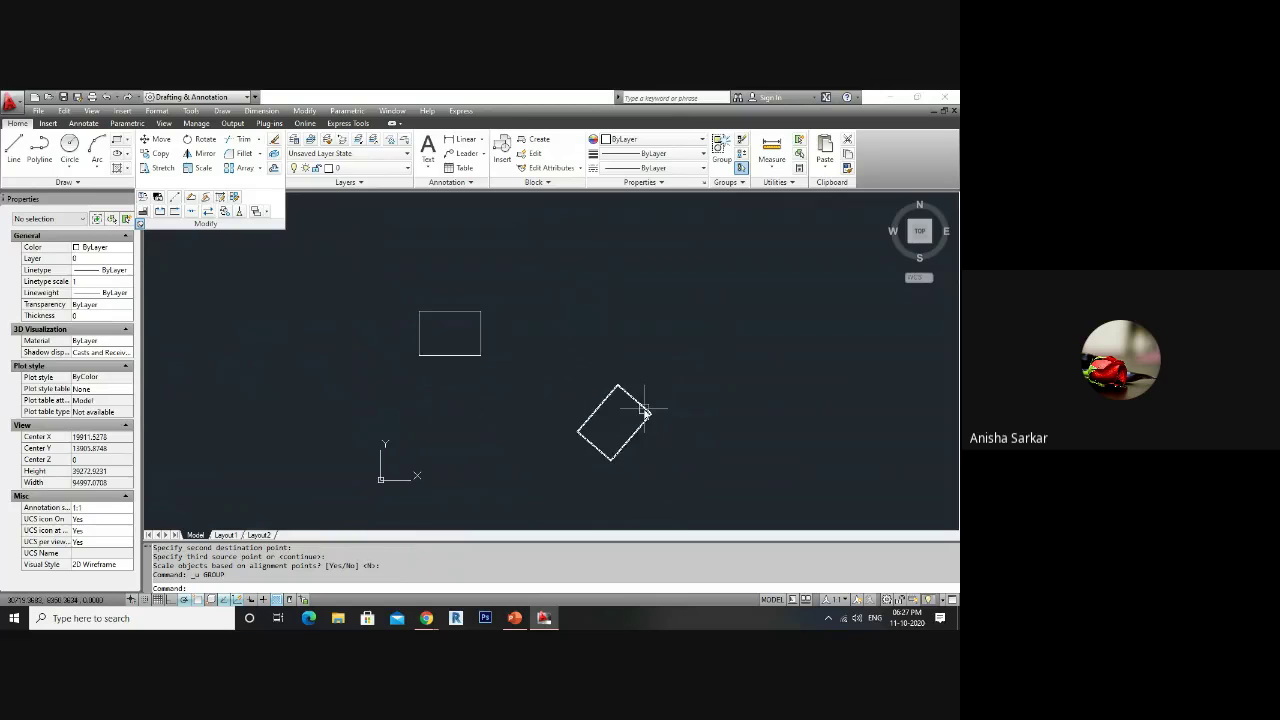
# - Align the upright rectangle's right edge with the tilted rectangle's upper-right edge, matching both corner pairs without scaling
pyautogui.write('AL')
pyautogui.press('Return')
pyautogui.click(483, 333)
pyautogui.press('Return')
pyautogui.click(481, 312)
pyautogui.click(617, 385)
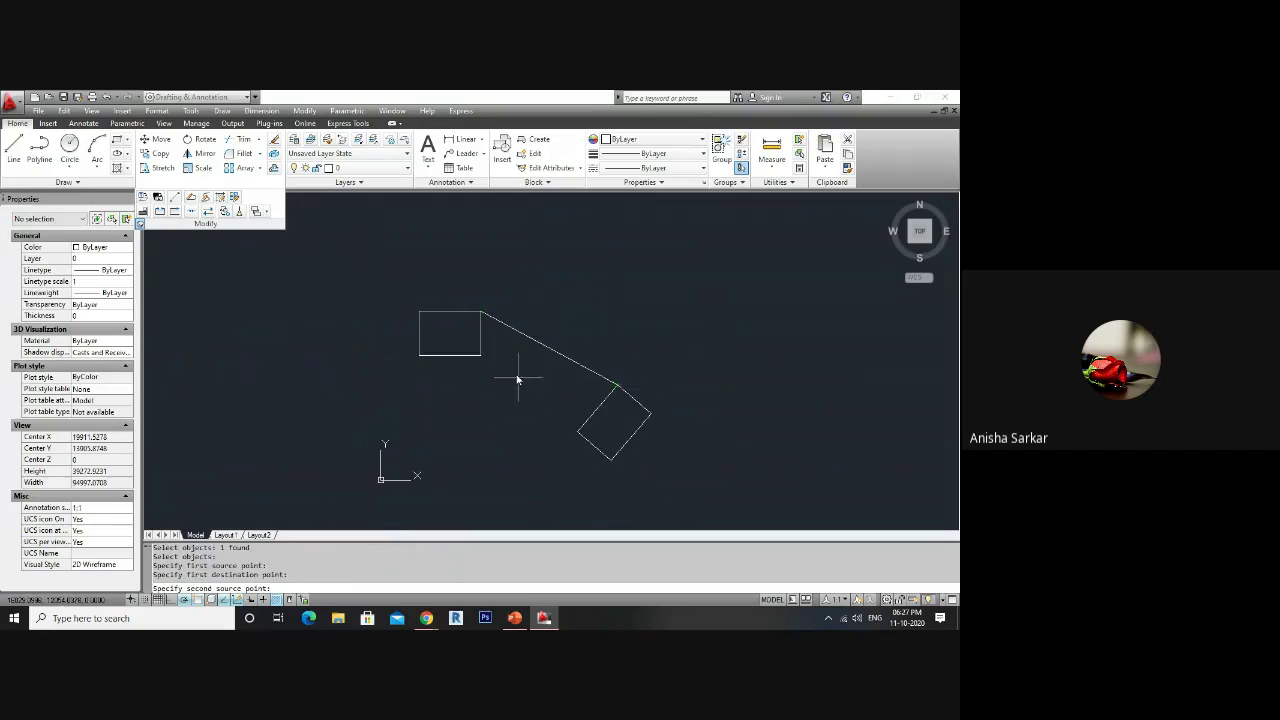
pyautogui.click(481, 355)
pyautogui.click(651, 412)
pyautogui.press('Return')
pyautogui.press('Return')
# - Move the aligned rectangle up and to the left, clear of the tilted one it overlaps
pyautogui.click(637, 439)
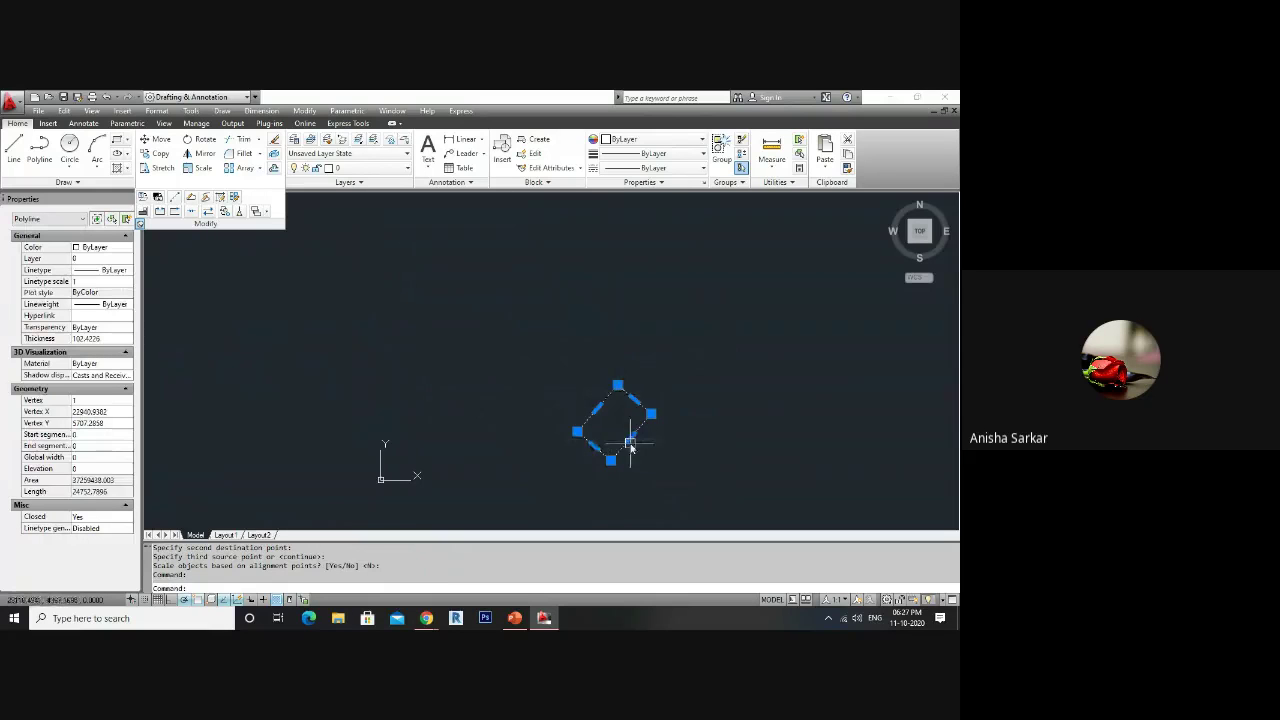
pyautogui.write('m')
pyautogui.press('Return')
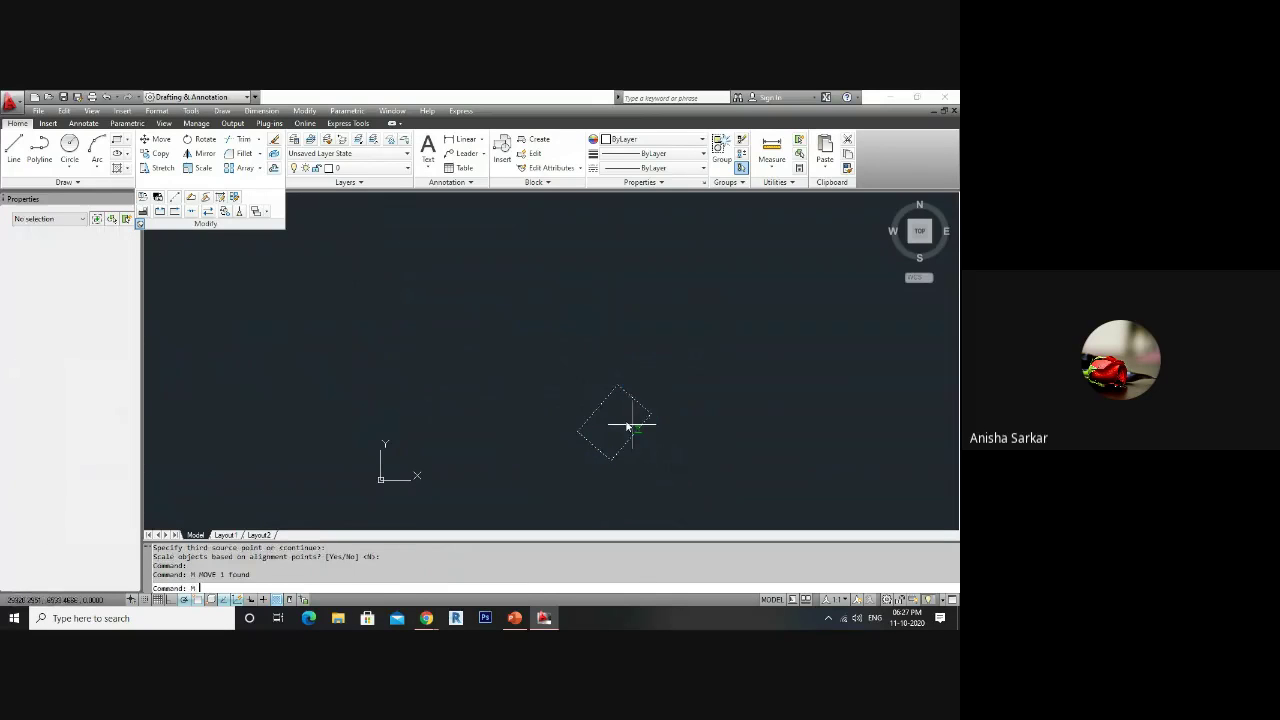
pyautogui.click(628, 427)
pyautogui.click(578, 385)
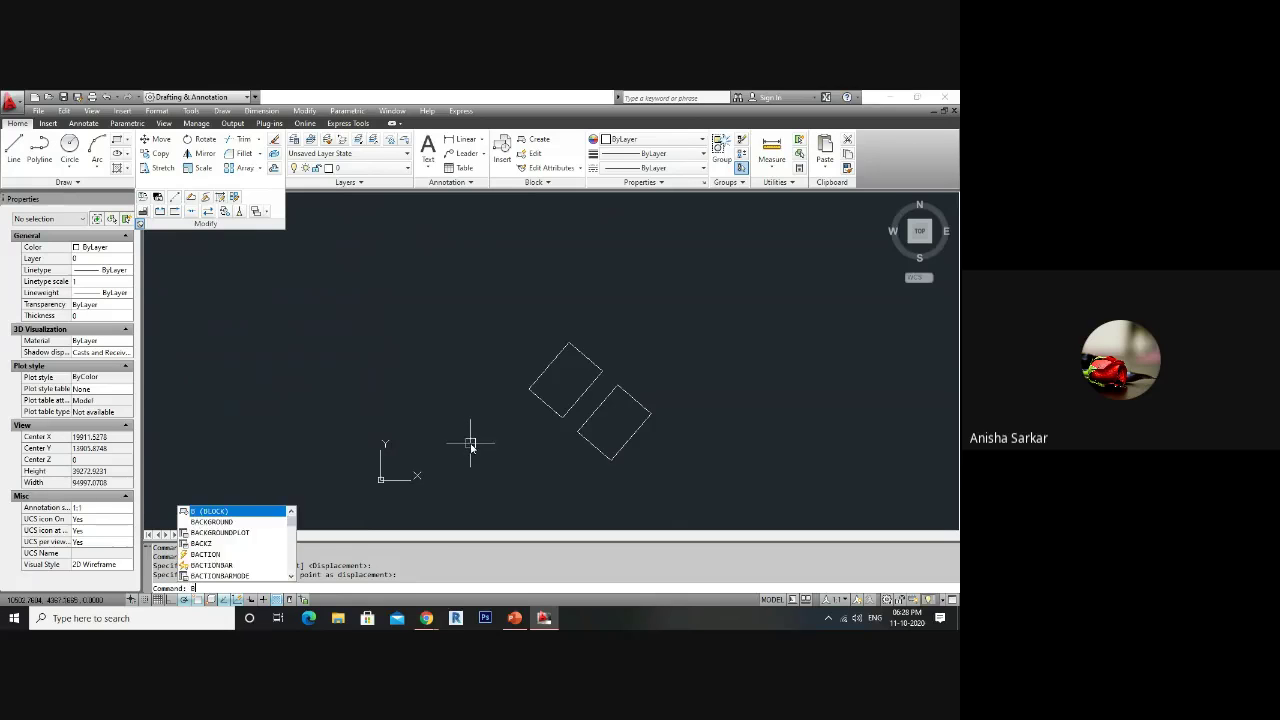
# - Break a short gap into the upper-left side of the upper tilted rectangle
pyautogui.write('R')
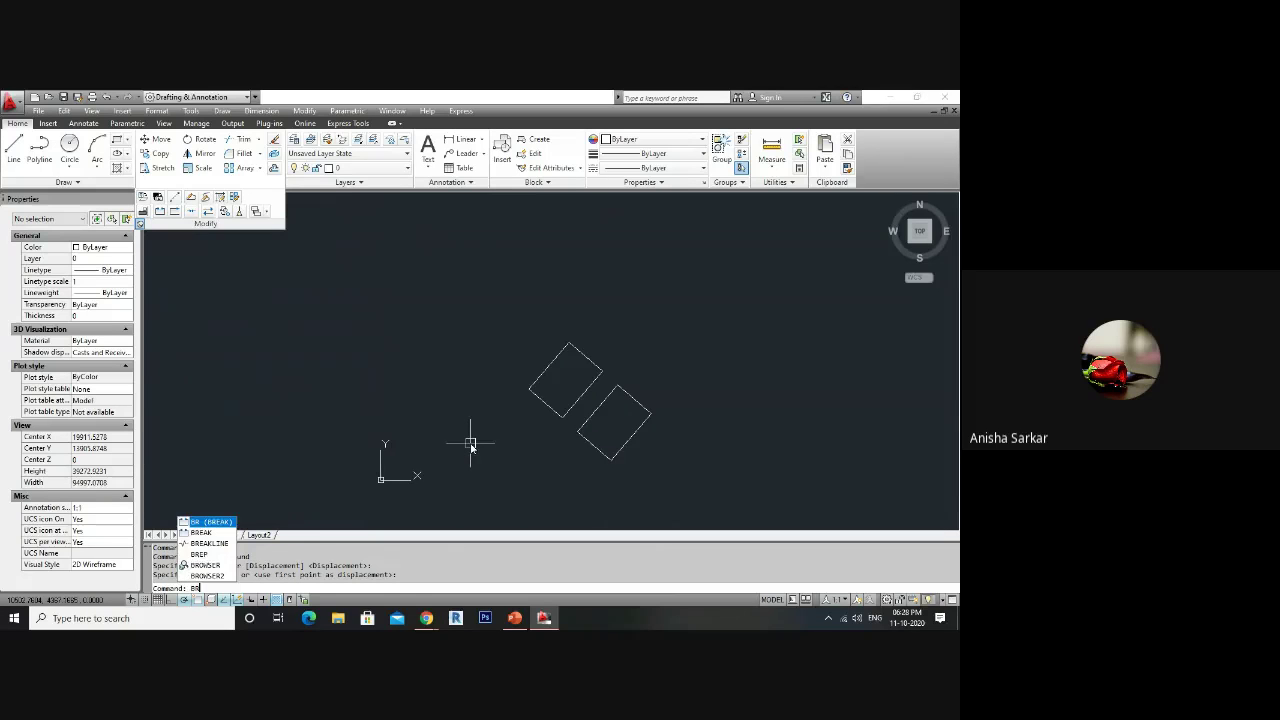
pyautogui.press('Return')
pyautogui.click(549, 369)
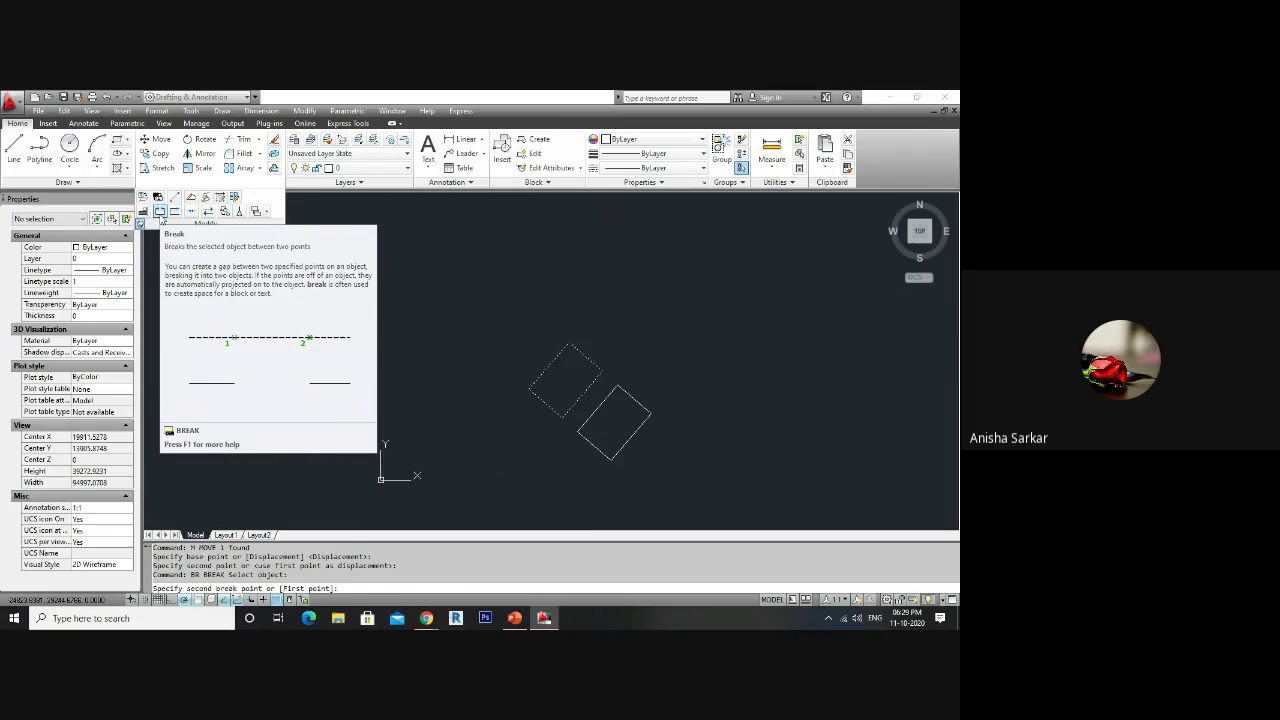
pyautogui.click(541, 374)
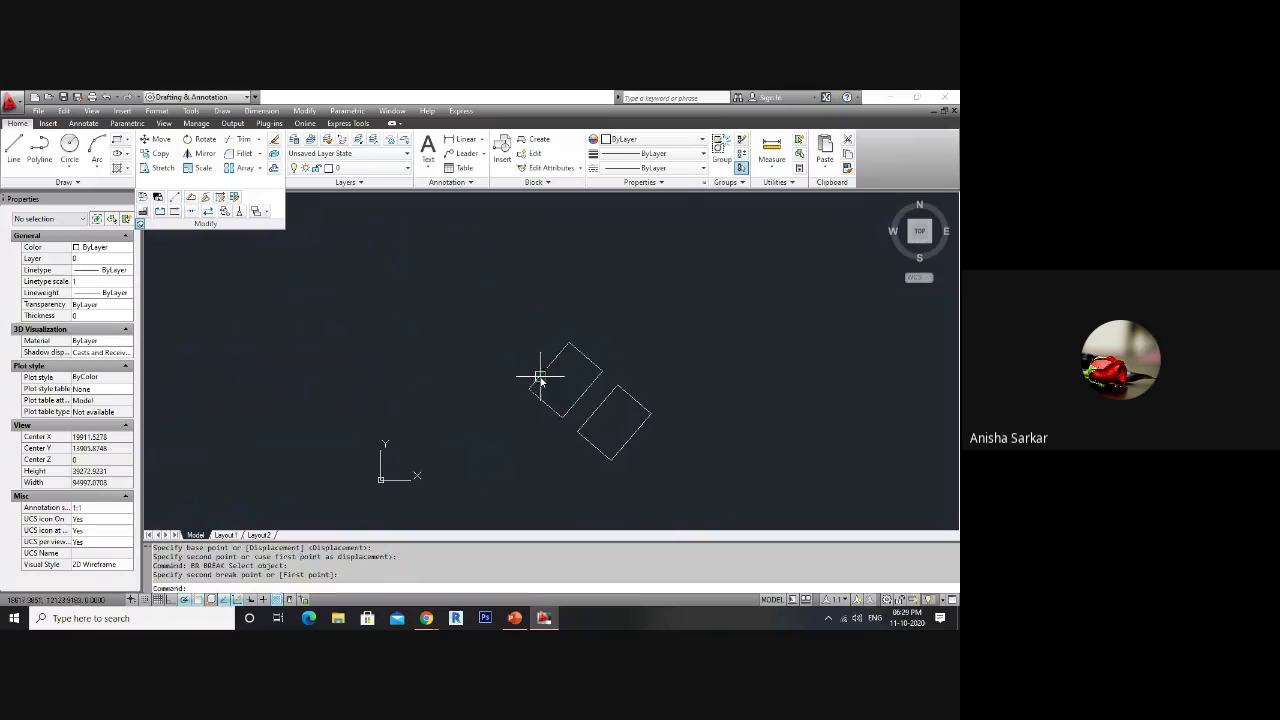
pyautogui.scroll(4, 555, 392)
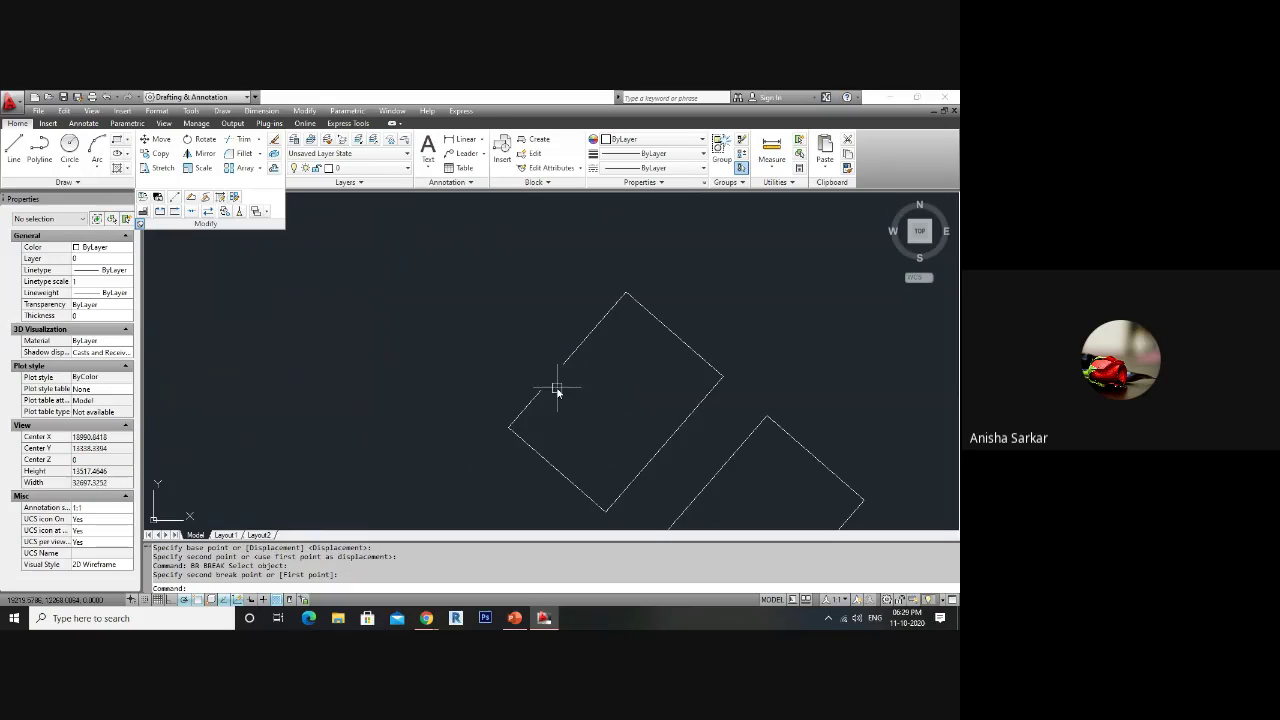
pyautogui.moveTo(559, 370)
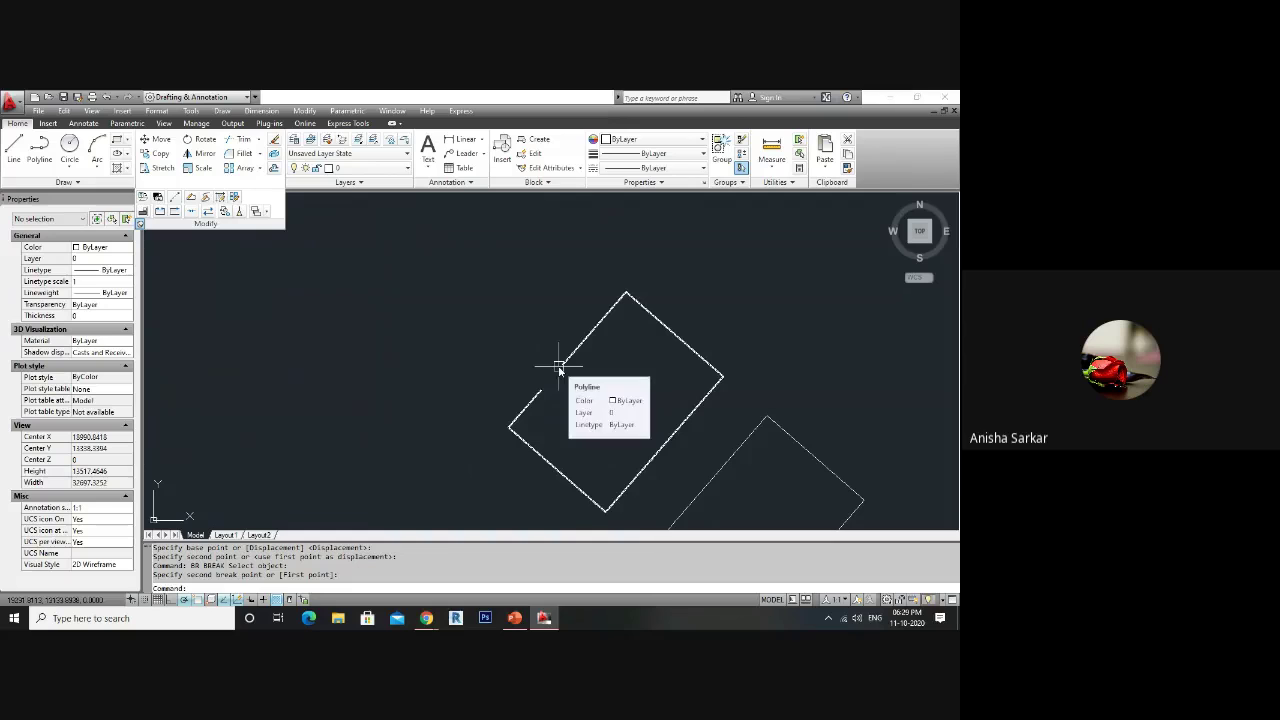
# - Break the lower tilted rectangle at two nearly coincident points midway along its upper-left side and inspect the resulting pieces
pyautogui.write('BR')
pyautogui.press('Return')
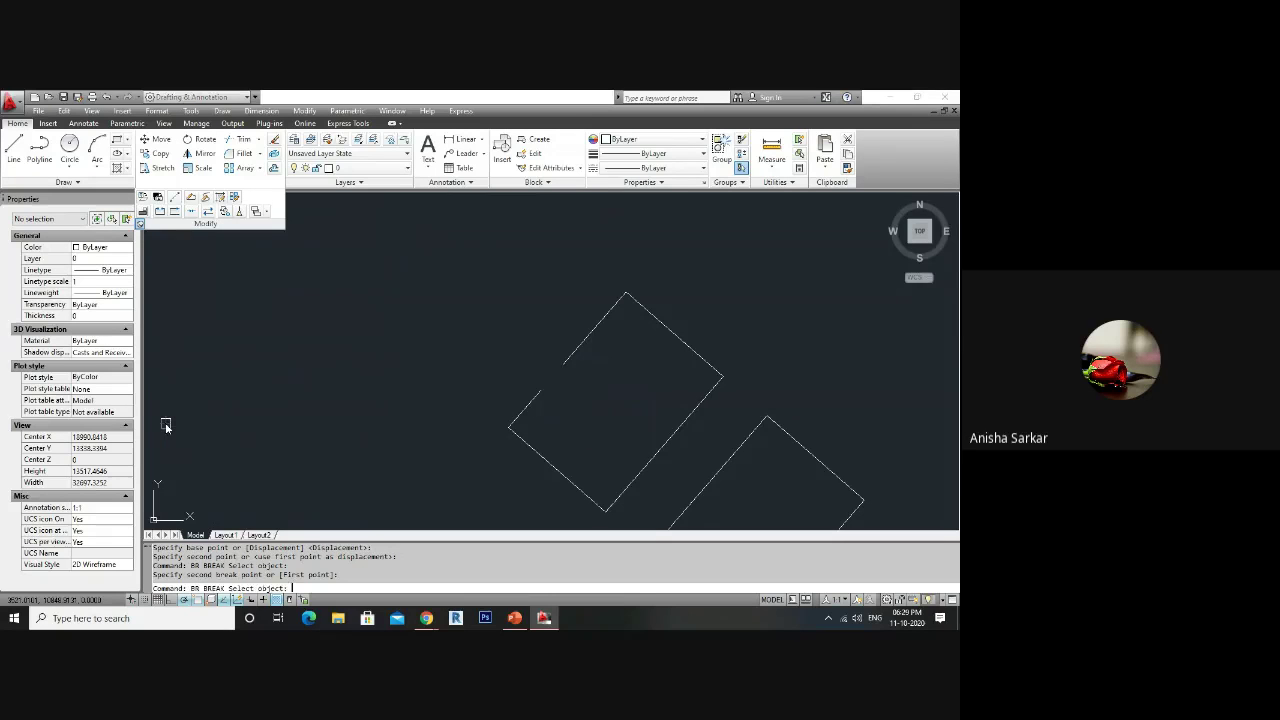
pyautogui.scroll(-4, 553, 403)
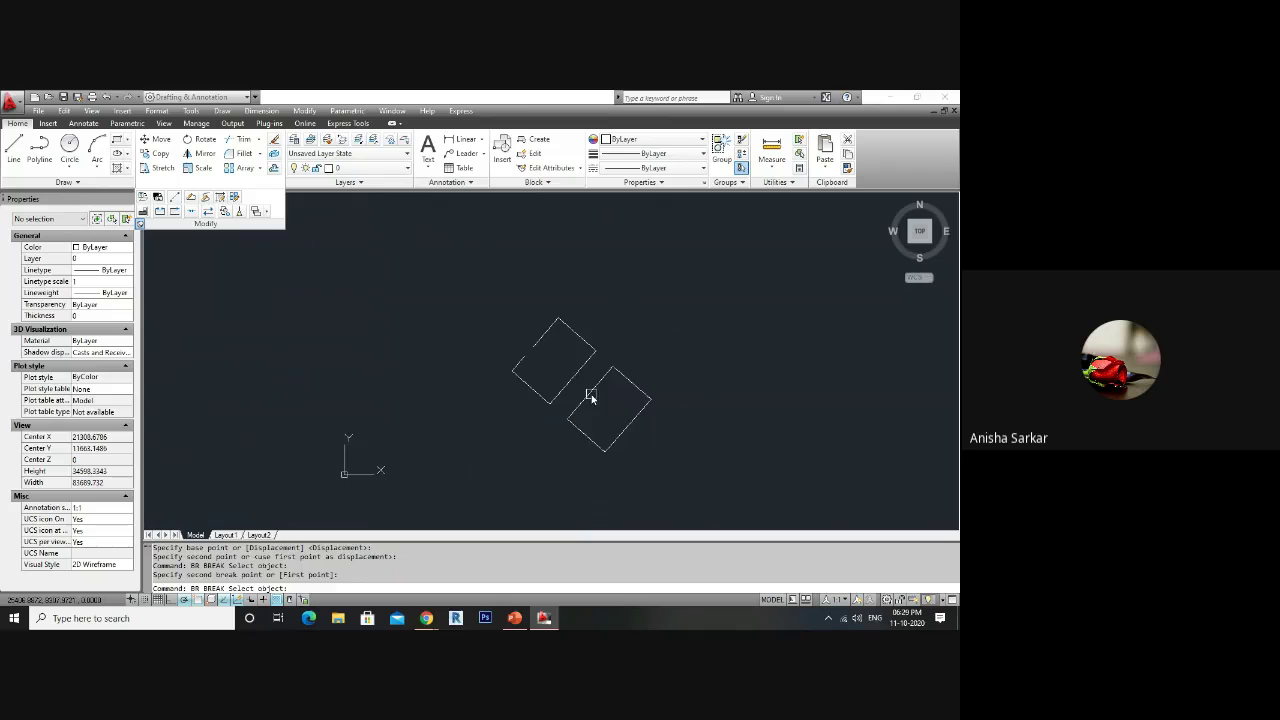
pyautogui.click(589, 398)
pyautogui.click(591, 401)
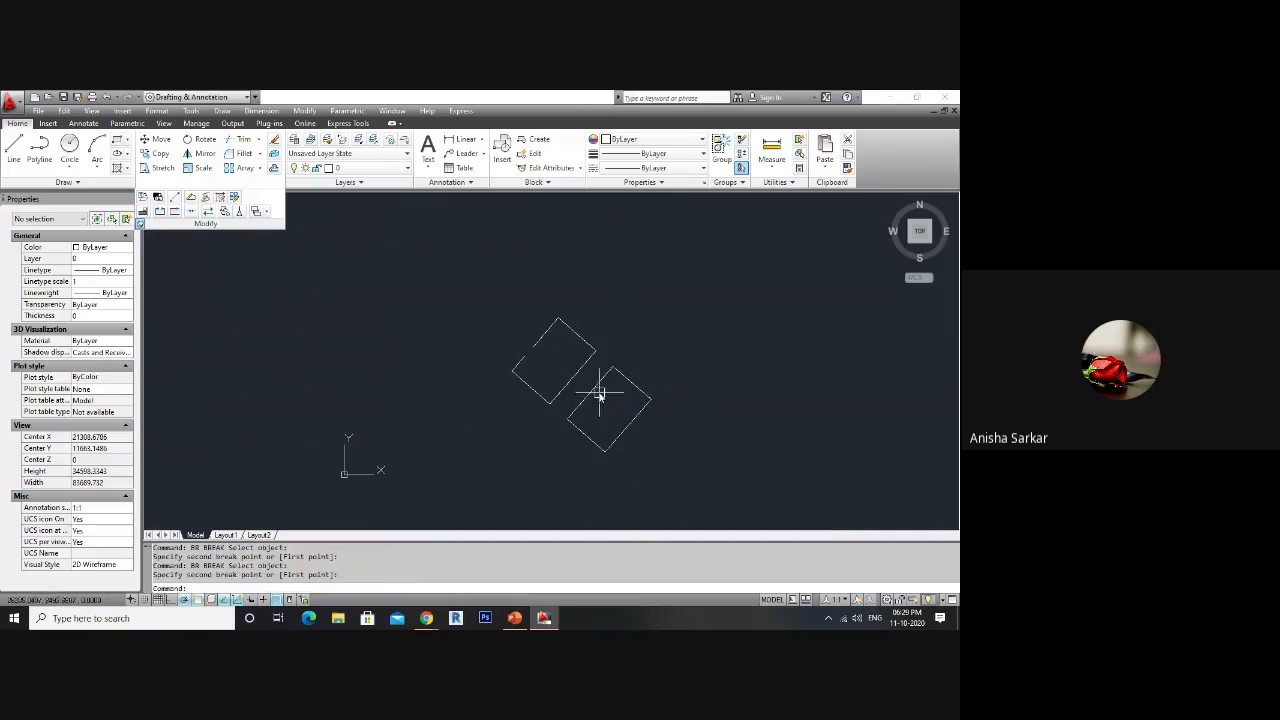
pyautogui.click(580, 404)
pyautogui.scroll(2, 590, 400)
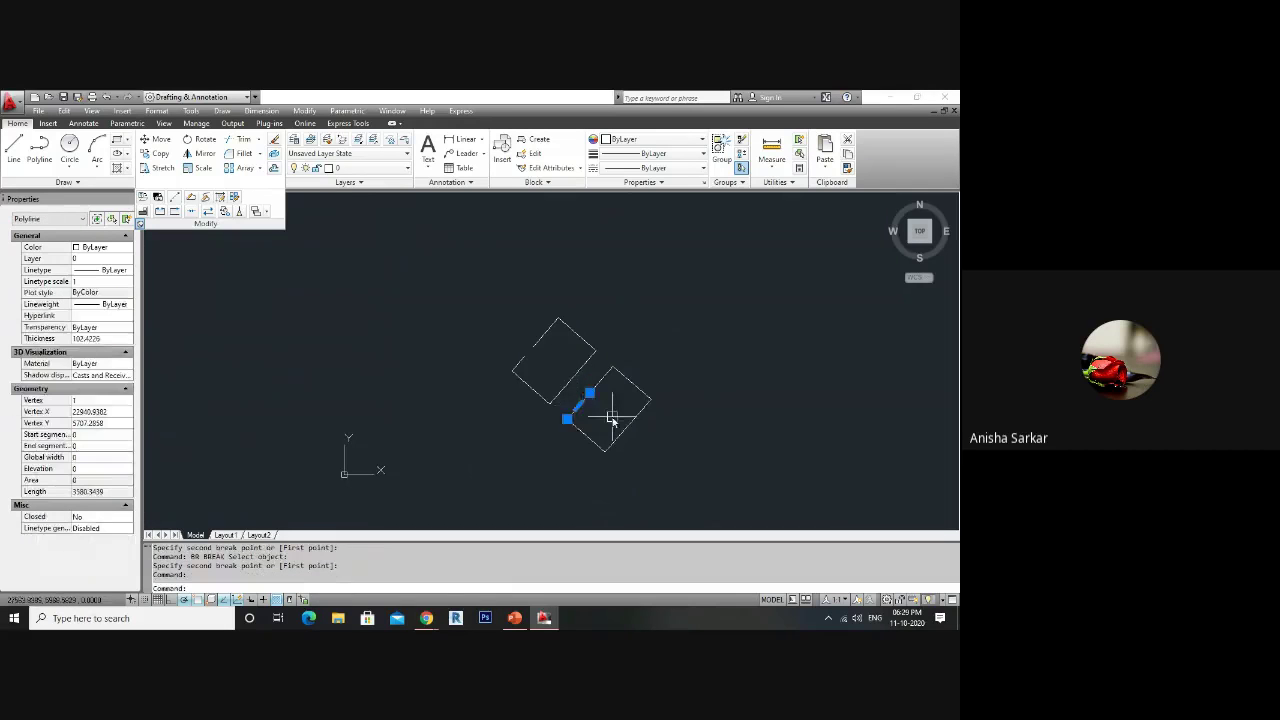
pyautogui.click(593, 374)
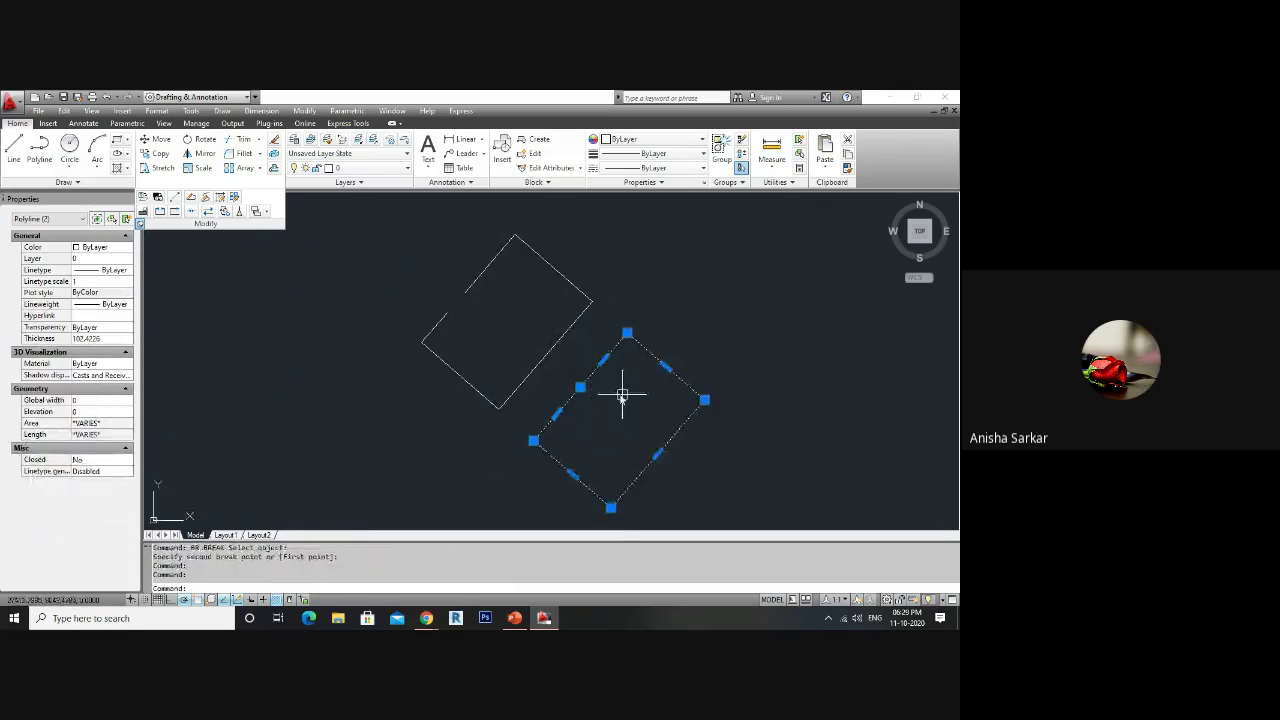
pyautogui.press('Escape')
# - Move the short segment split from the lower rectangle up and to the left, into the space between the rectangles
pyautogui.click(593, 381)
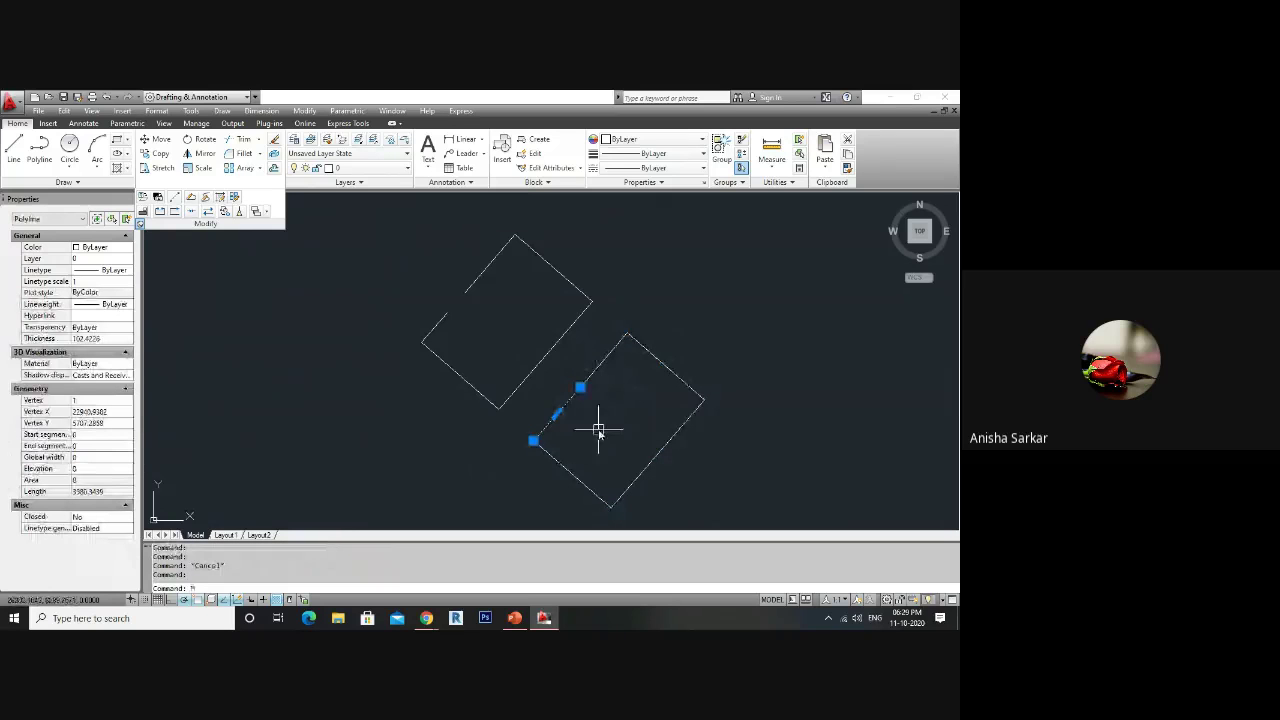
pyautogui.press('space')
pyautogui.click(598, 430)
pyautogui.click(563, 419)
pyautogui.click(593, 374)
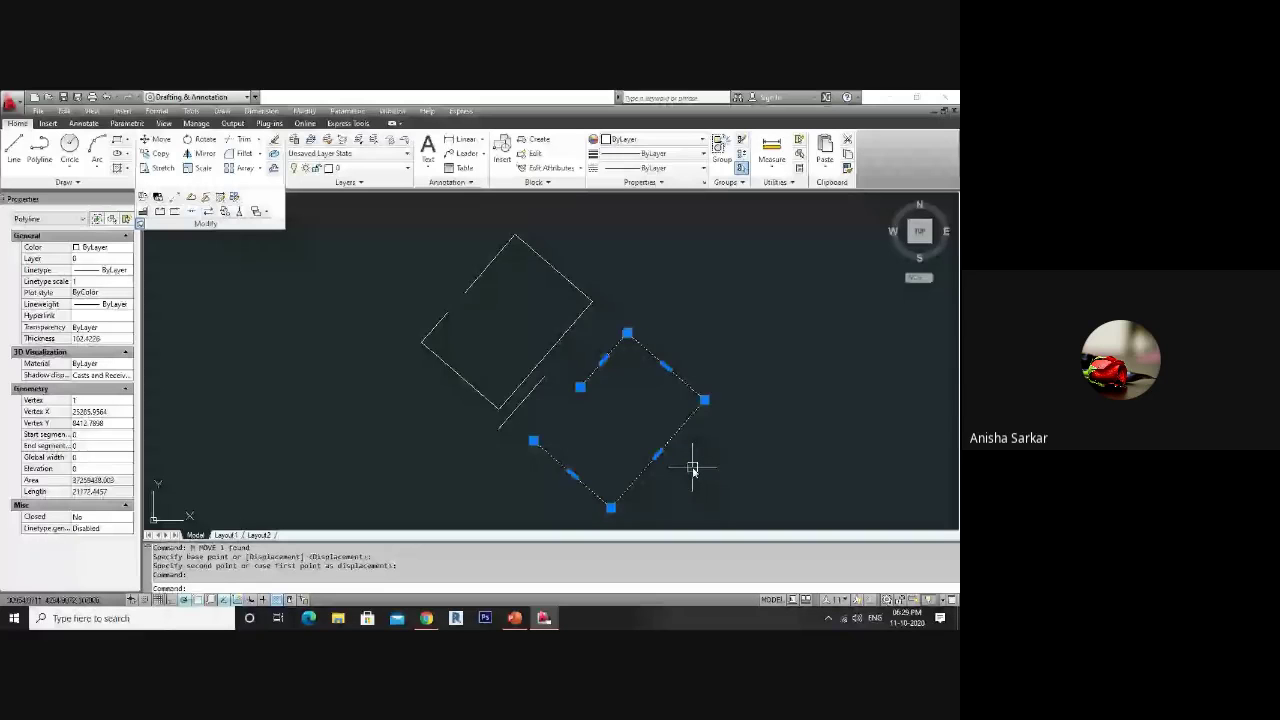
pyautogui.press('Escape')
# - Draw a wide horizontal rectangle to the left of the two tilted rectangles
pyautogui.write('REC')
pyautogui.press('Return')
pyautogui.click(221, 315)
pyautogui.click(399, 399)
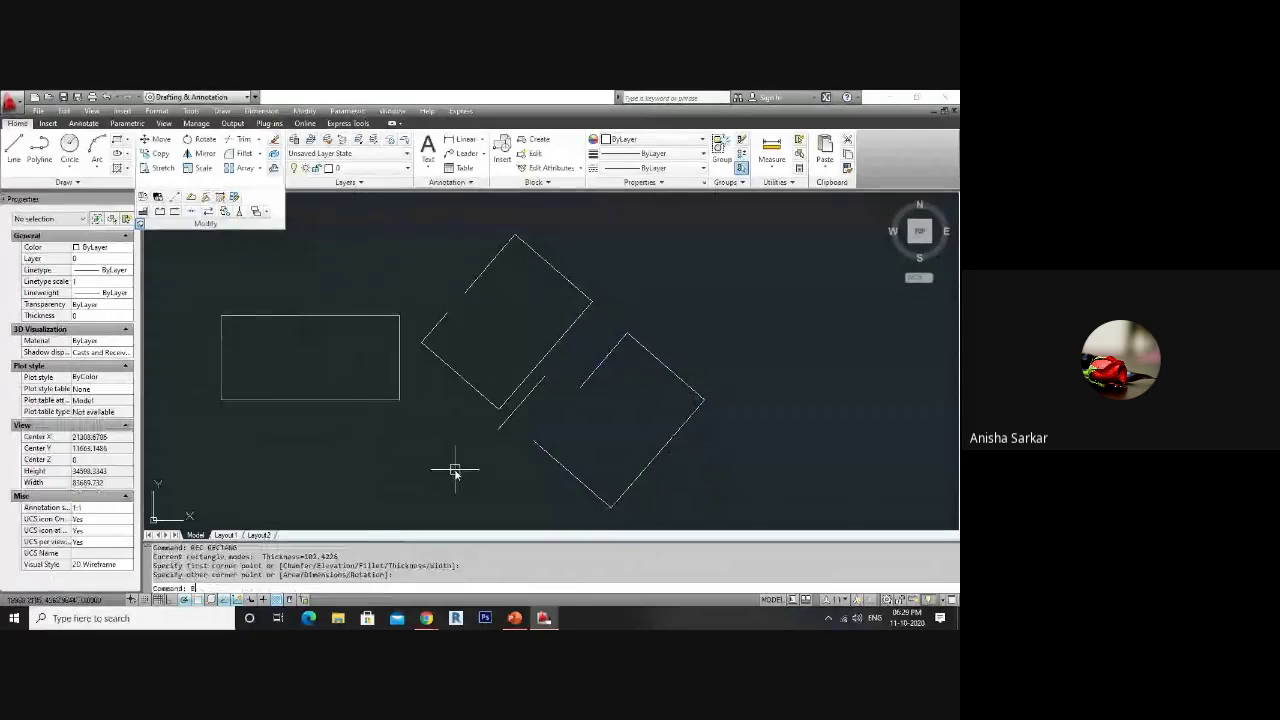
# - Break a short gap into the upper side of the horizontal rectangle, left of its middle
pyautogui.write('BR')
pyautogui.press('Return')
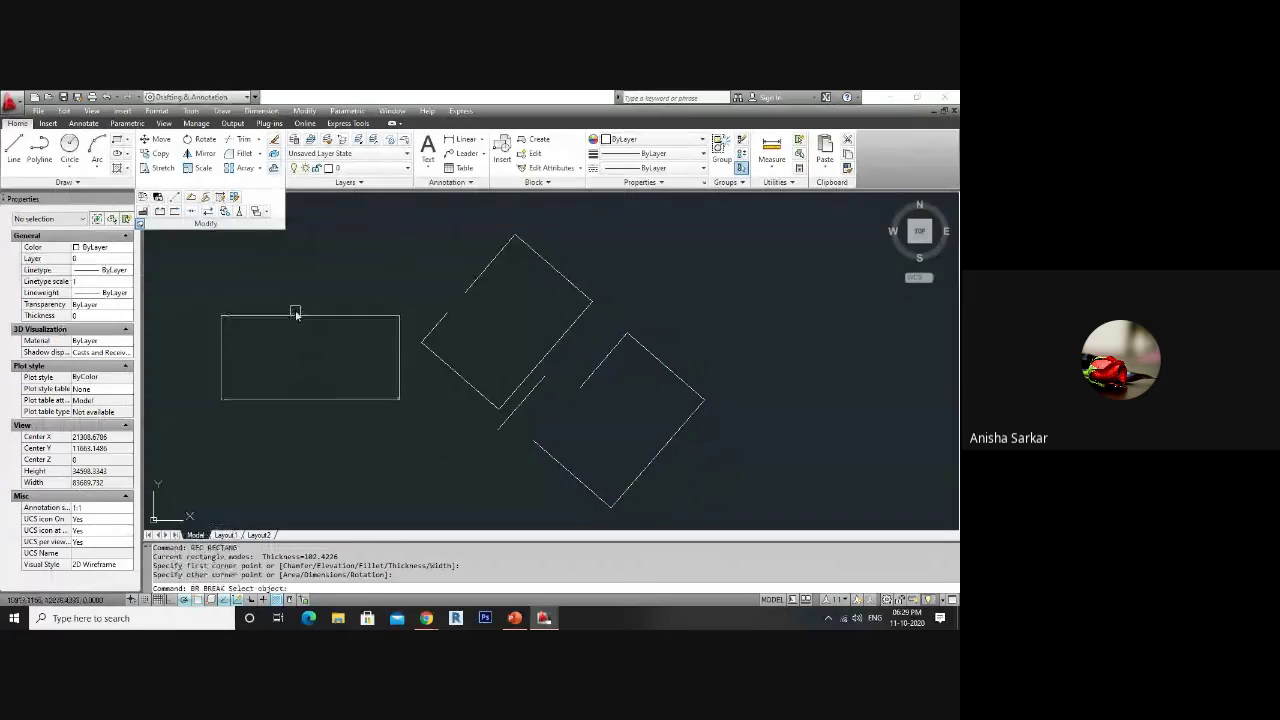
pyautogui.click(252, 317)
pyautogui.click(298, 331)
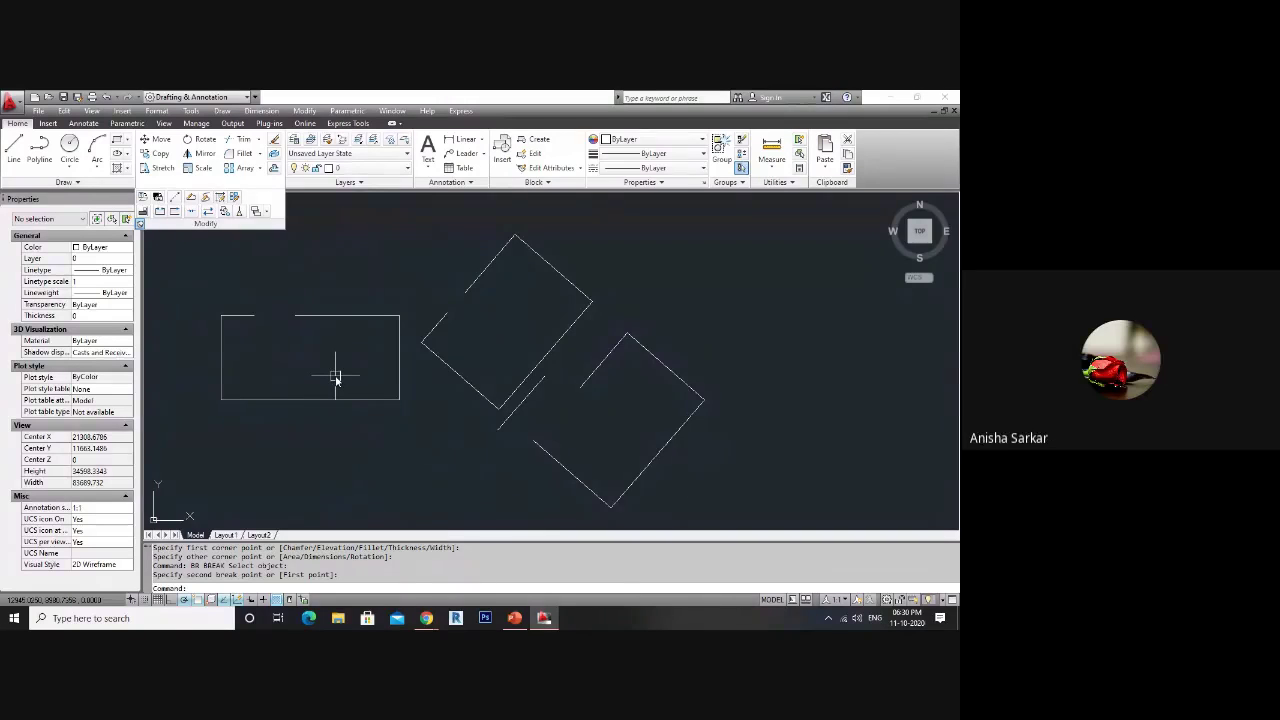
# - Insert an Express Tools break-line symbol spanning the gap in the horizontal rectangle's upper side
pyautogui.click(462, 111)
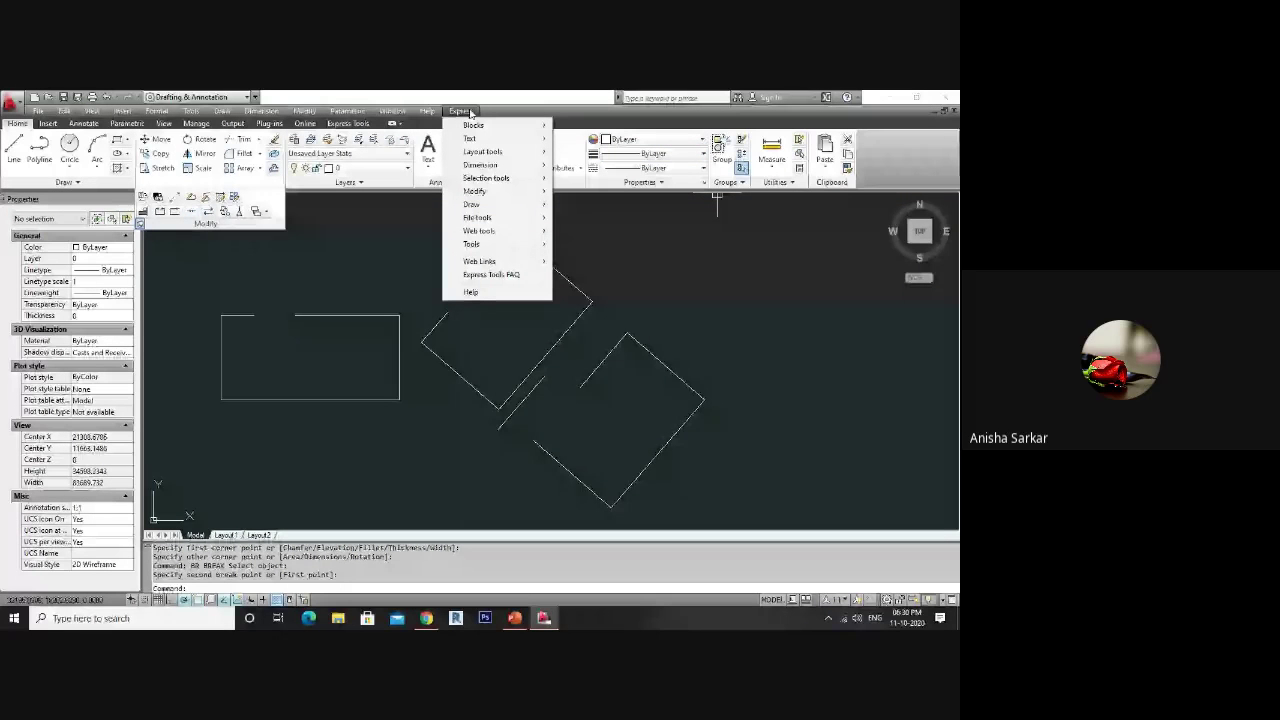
pyautogui.moveTo(473, 127)
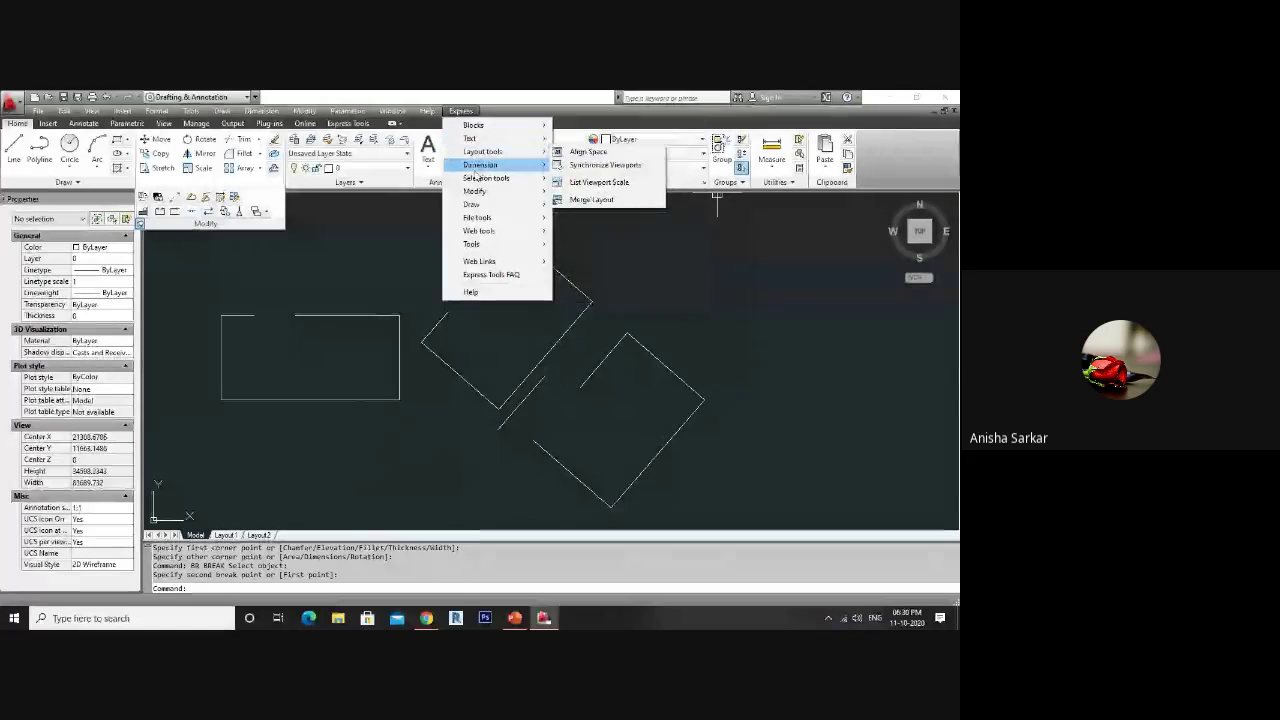
pyautogui.moveTo(481, 182)
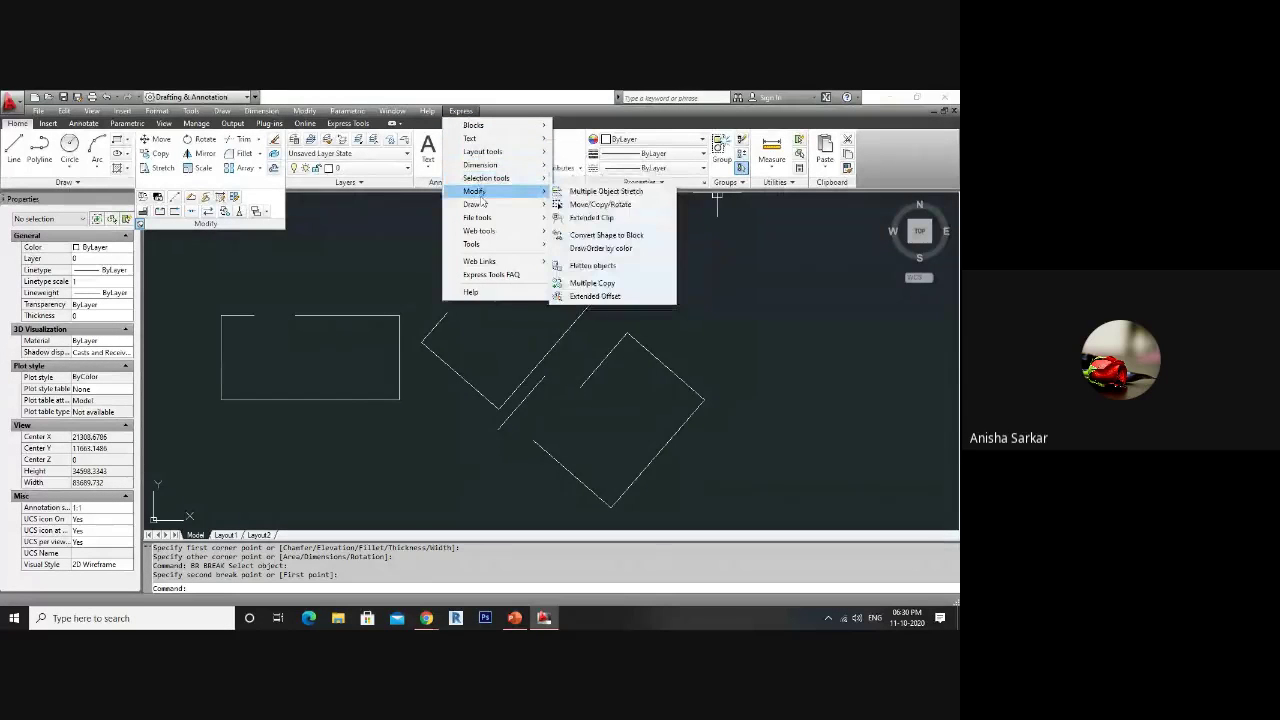
pyautogui.moveTo(482, 206)
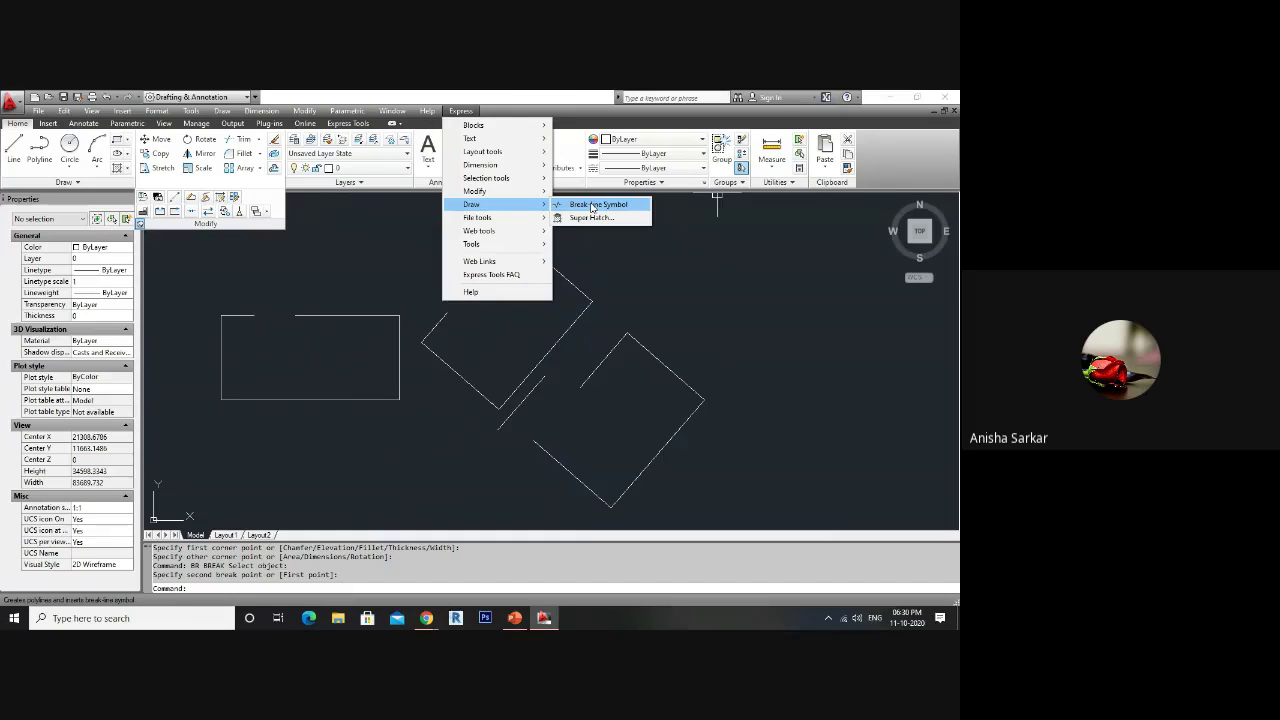
pyautogui.click(462, 112)
pyautogui.click(462, 112)
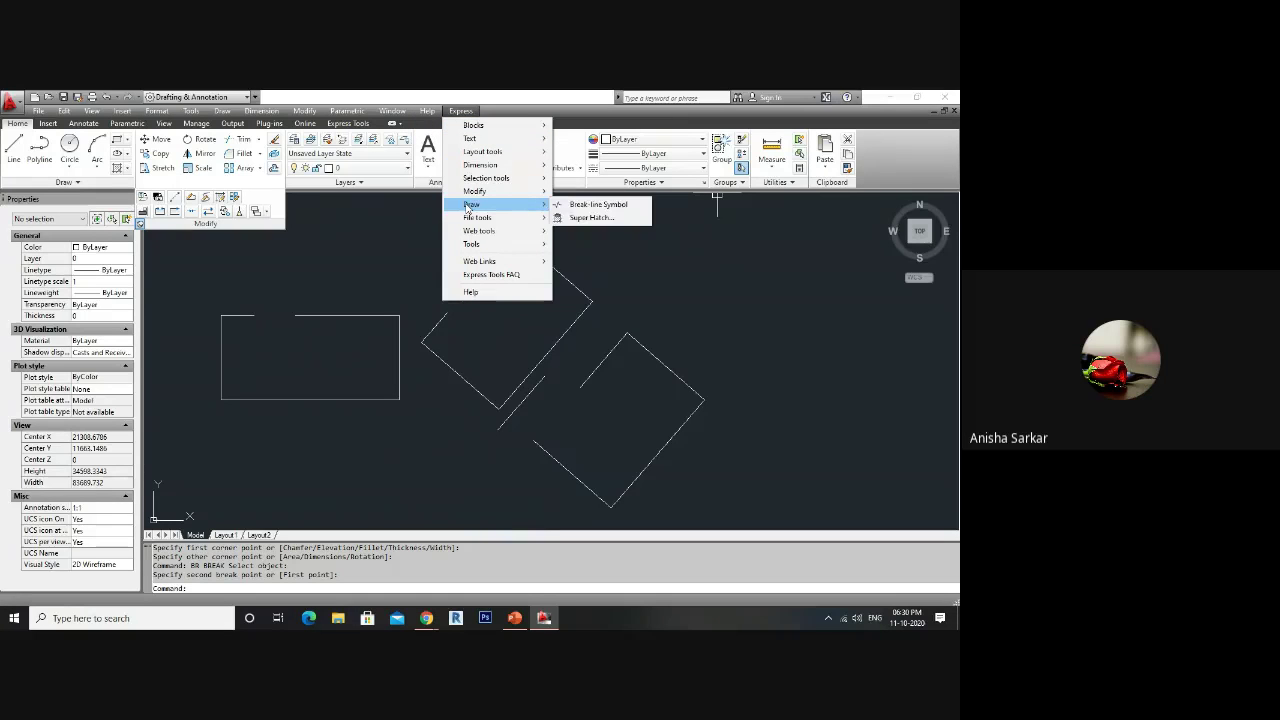
pyautogui.click(598, 205)
pyautogui.click(254, 316)
pyautogui.click(295, 318)
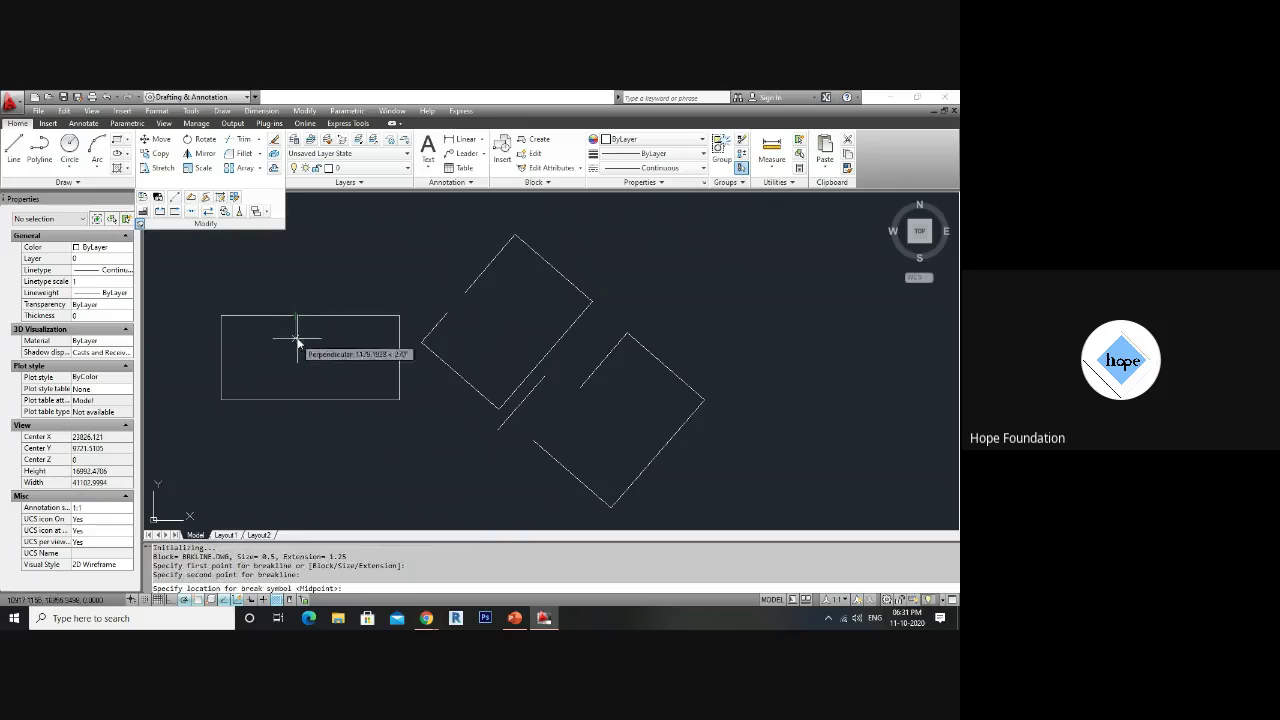
pyautogui.click(284, 316)
# - Examine the inserted break-line symbol and its grips up close
pyautogui.click(274, 314)
pyautogui.scroll(3, 324, 317)
pyautogui.moveTo(324, 317); pyautogui.dragTo(337, 343, button='middle')
pyautogui.scroll(-3, 314, 382)
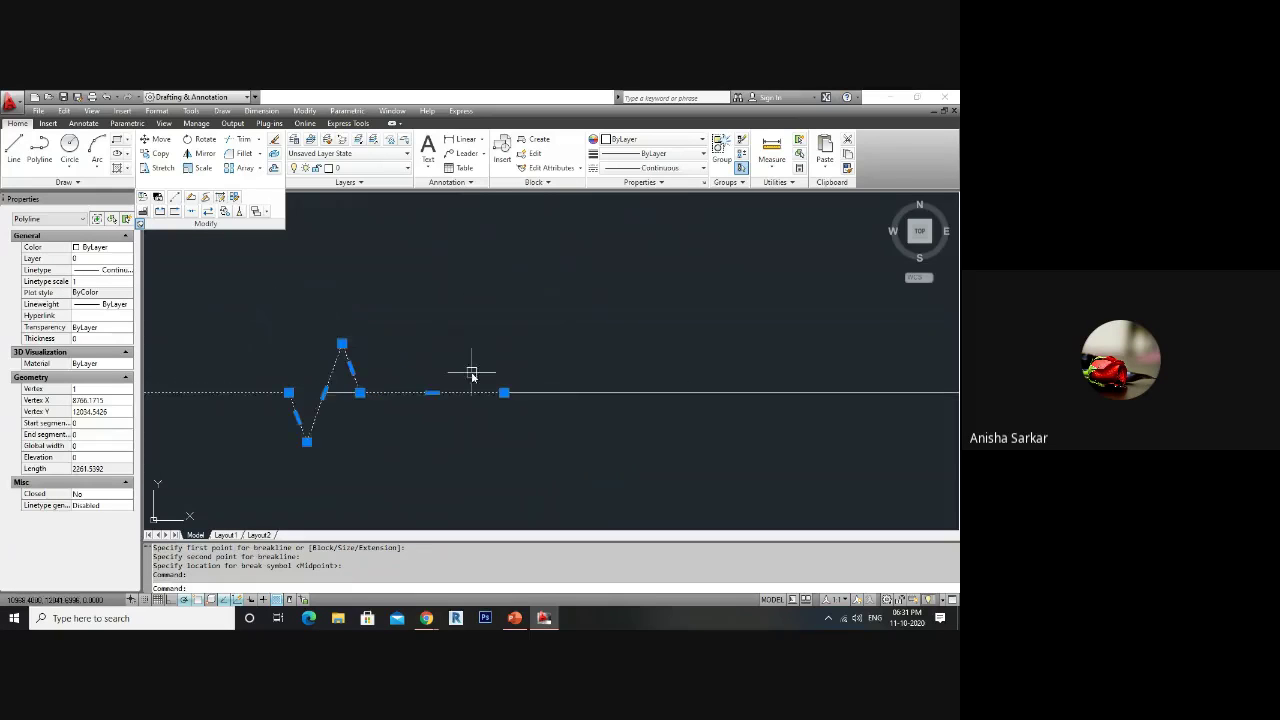
pyautogui.scroll(-3, 506, 386)
pyautogui.scroll(2, 506, 386)
pyautogui.click(453, 336)
pyautogui.scroll(-4, 454, 454)
pyautogui.scroll(4, 454, 449)
pyautogui.press('Escape')
pyautogui.press('Escape')
pyautogui.scroll(-3, 451, 488)
pyautogui.press('Escape')
# - Scale the break-line polyline by a factor of 3
pyautogui.click(457, 472)
pyautogui.scroll(4, 455, 472)
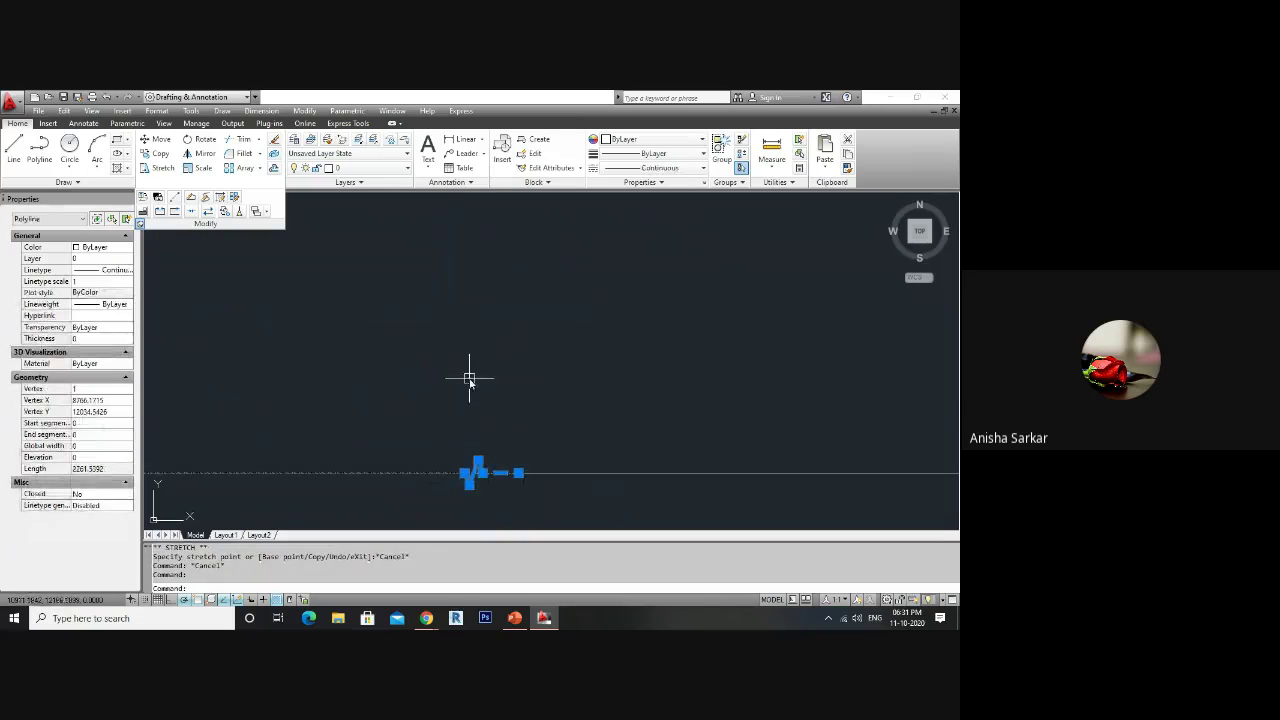
pyautogui.write('SC')
pyautogui.press('Return')
pyautogui.scroll(-3, 470, 380)
pyautogui.click(498, 382)
pyautogui.scroll(-5, 528, 410)
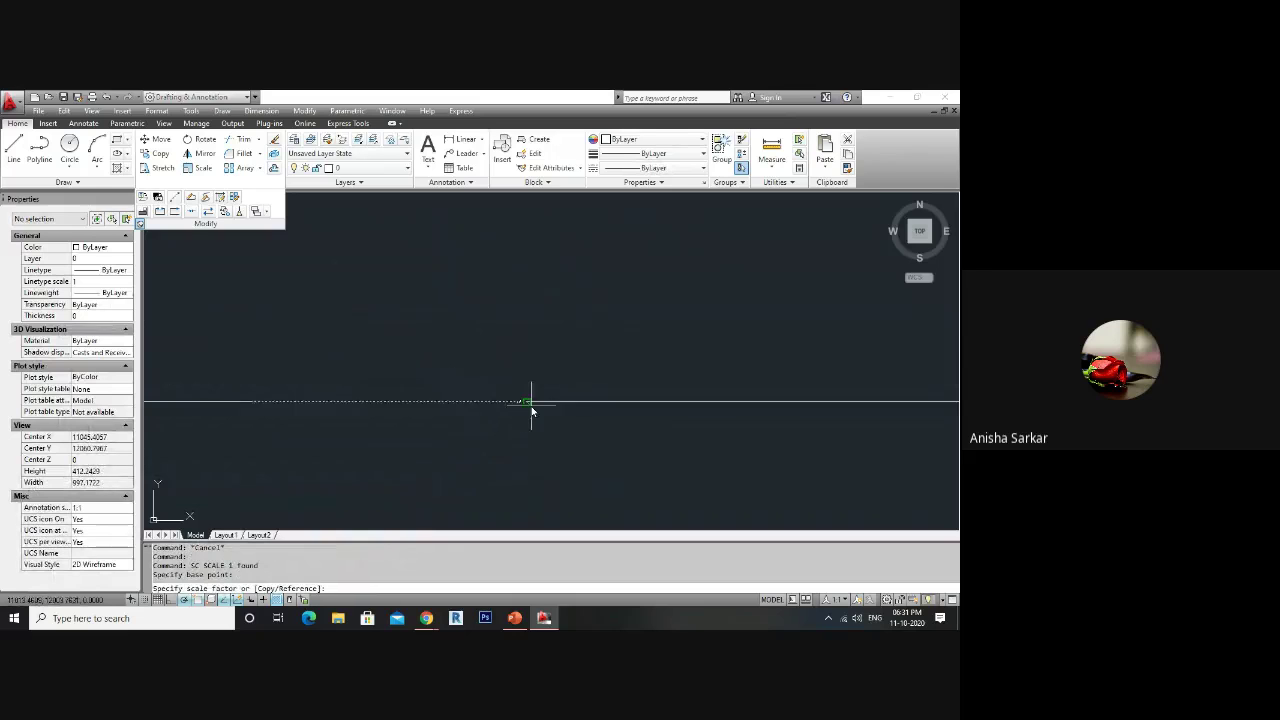
pyautogui.scroll(5, 523, 406)
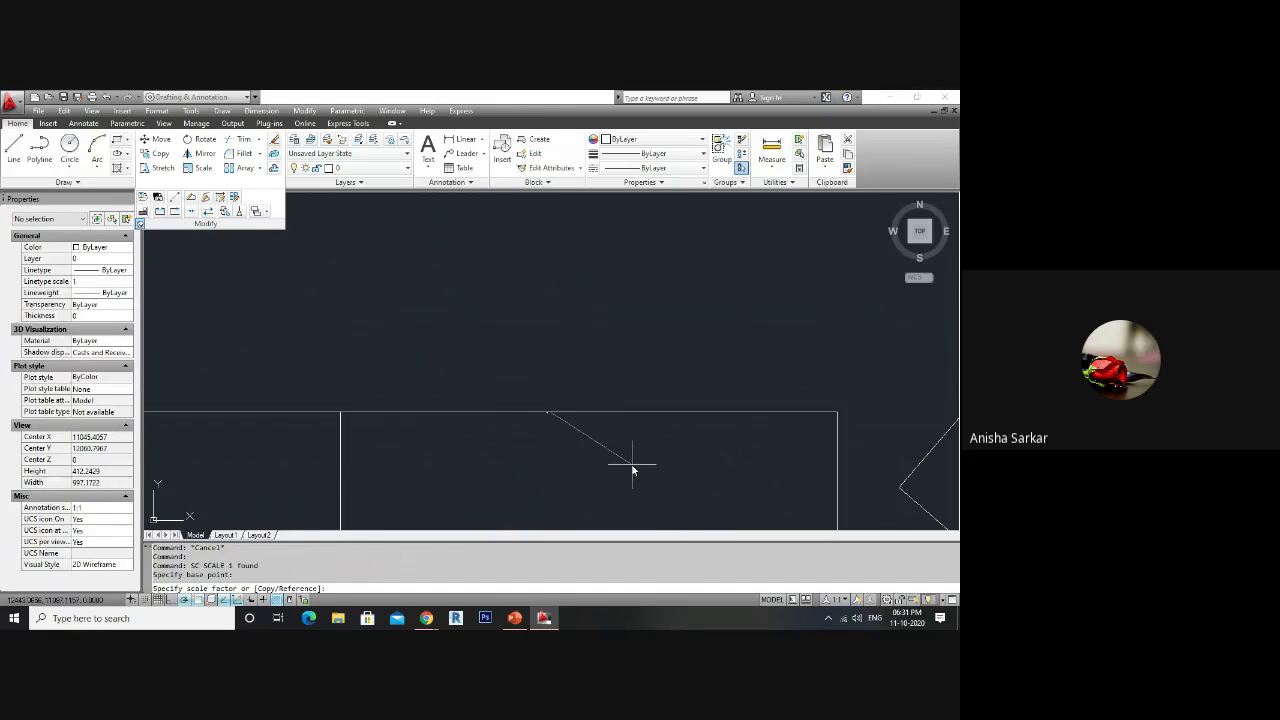
pyautogui.write('3')
pyautogui.press('Return')
# - Shorten the break-line polyline by stretching its left end toward the zigzag symbol
pyautogui.click(524, 407)
pyautogui.scroll(-2, 524, 407)
pyautogui.click(331, 420)
pyautogui.click(515, 422)
pyautogui.scroll(3, 610, 434)
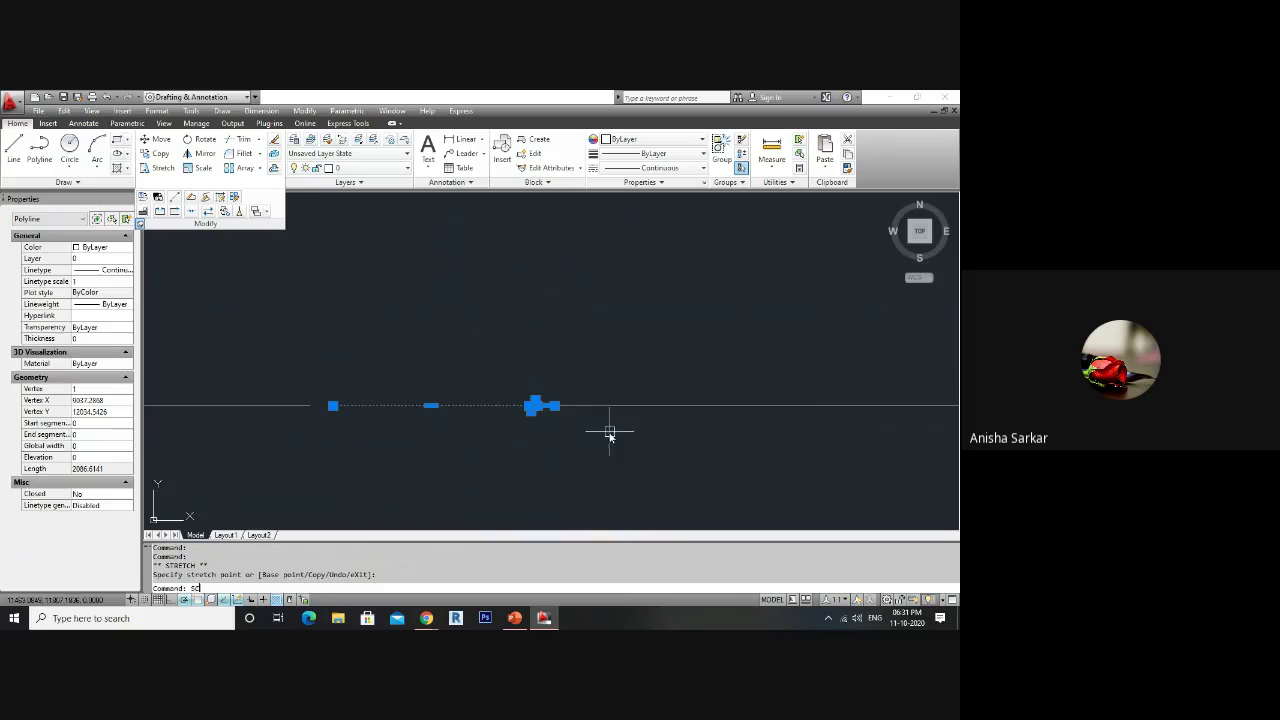
# - Scale the break-line polyline by a factor of 20 from its right end
pyautogui.write('SC')
pyautogui.press('Return')
pyautogui.click(556, 406)
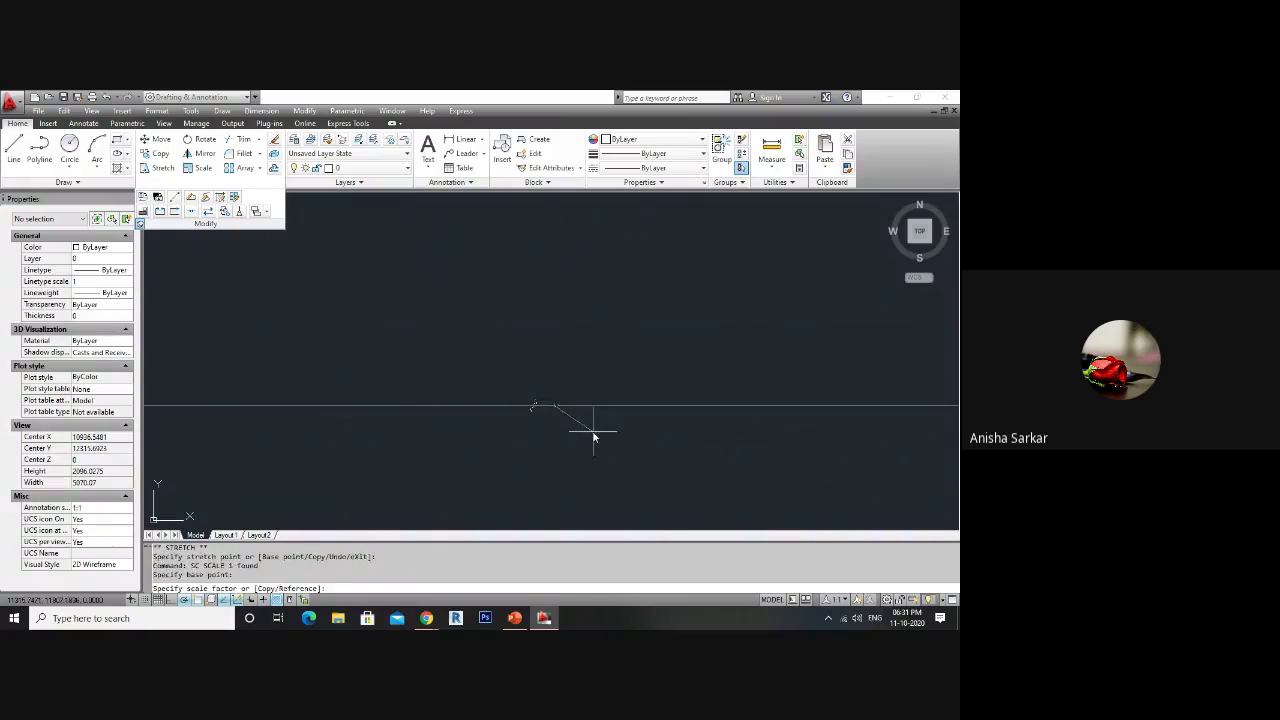
pyautogui.write('20')
pyautogui.press('Return')
pyautogui.scroll(-5, 543, 371)
# - Move the enlarged break line straight up, clear of the horizontal rectangle
pyautogui.click(426, 377)
pyautogui.click(412, 412)
pyautogui.write('M')
pyautogui.press('Return')
pyautogui.click(412, 452)
pyautogui.click(416, 385)
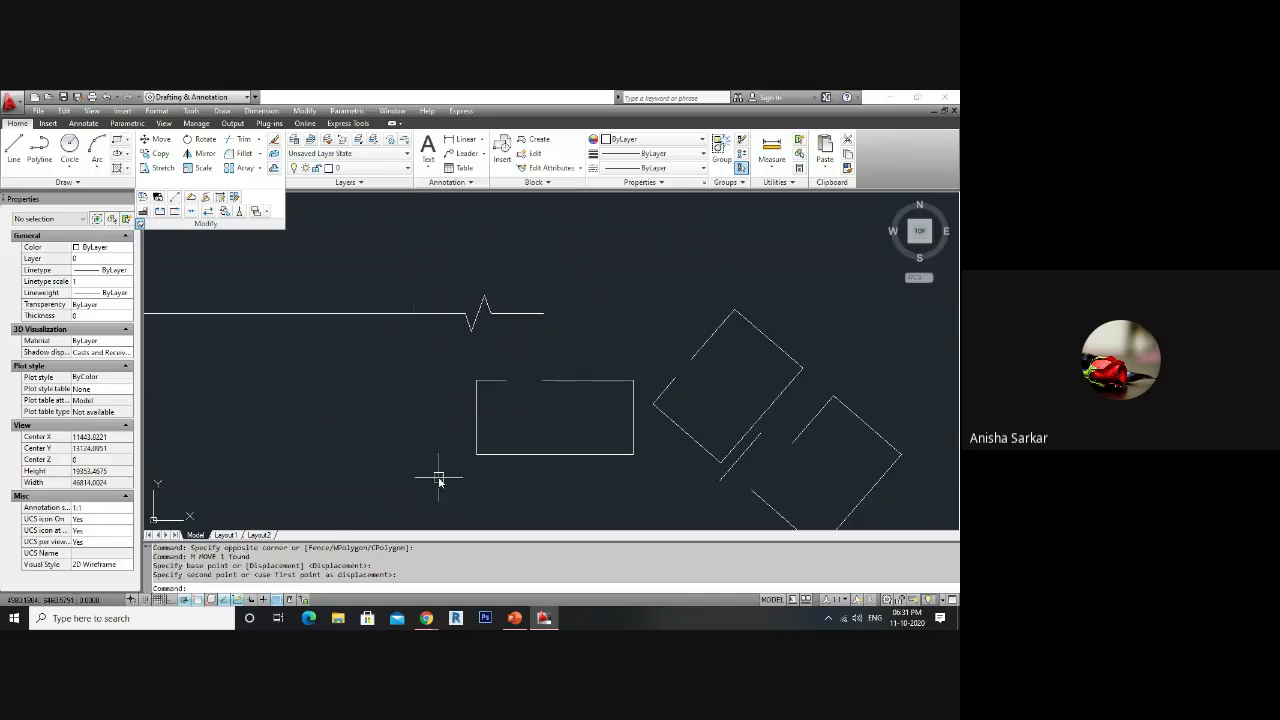
# - Move the break line down onto the upper side of the horizontal rectangle, with its right end at the gap's right edge
pyautogui.click(423, 314)
pyautogui.write('M')
pyautogui.press('Return')
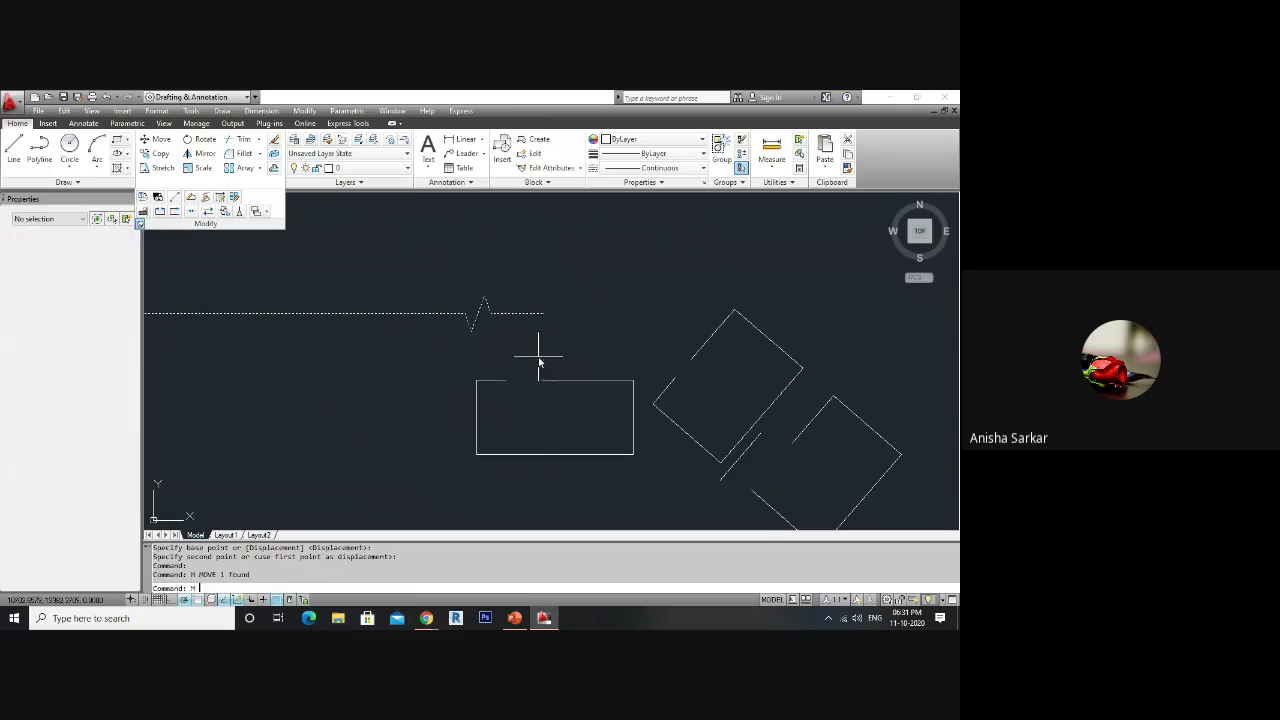
pyautogui.click(540, 322)
pyautogui.click(546, 386)
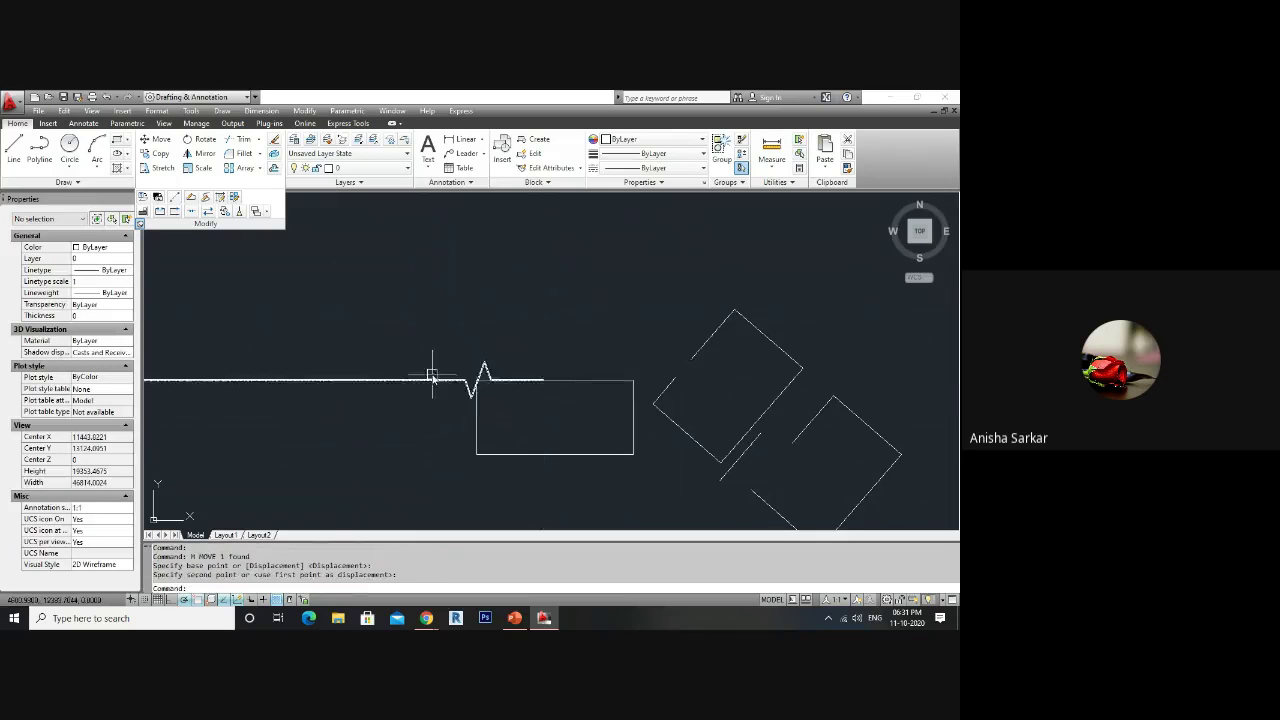
# - Stretch the enlarged break line's far left end to just left of the zigzag symbol
pyautogui.click(429, 380)
pyautogui.click(415, 398)
pyautogui.scroll(-5, 443, 391)
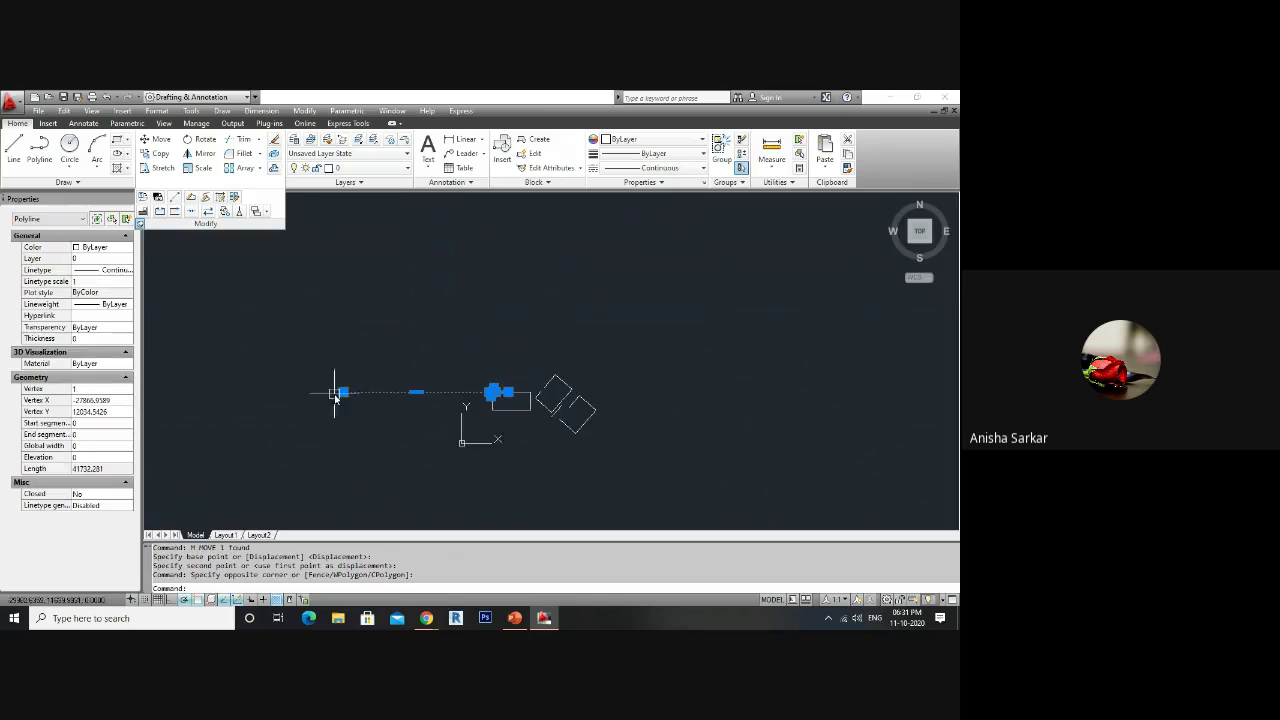
pyautogui.click(343, 391)
pyautogui.scroll(8, 491, 390)
pyautogui.scroll(2, 400, 420)
pyautogui.click(483, 393)
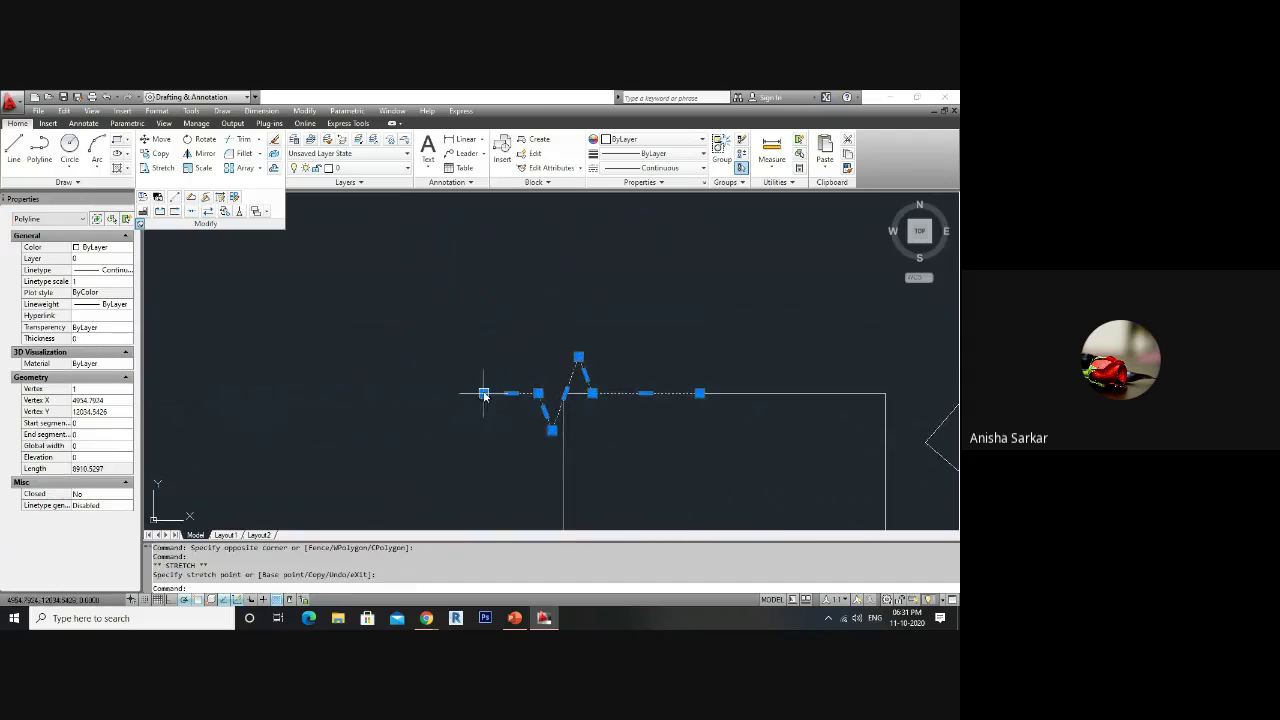
# - Move the zigzag break line off the rectangle's top edge to the empty space above it
pyautogui.click(537, 363)
pyautogui.click(491, 429)
pyautogui.write('M')
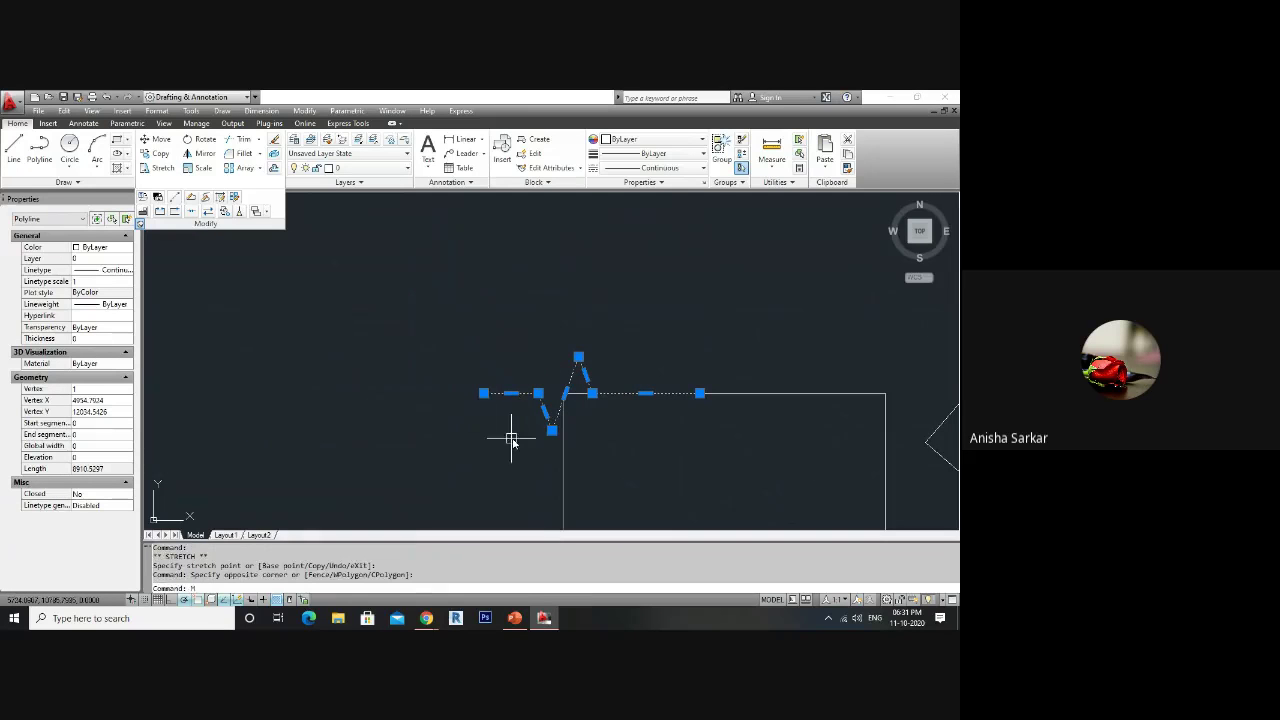
pyautogui.press('Return')
pyautogui.click(511, 441)
pyautogui.click(563, 354)
pyautogui.scroll(-3, 480, 386)
pyautogui.scroll(3, 566, 366)
pyautogui.click(569, 374)
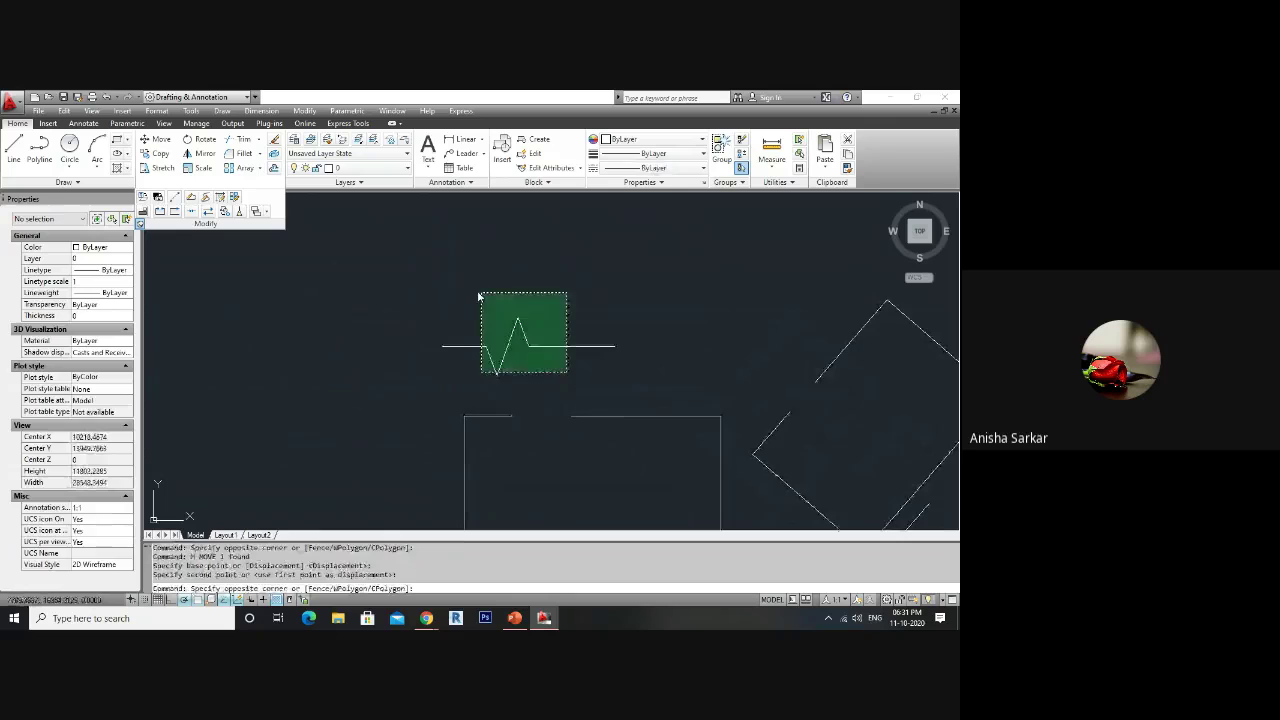
pyautogui.click(476, 291)
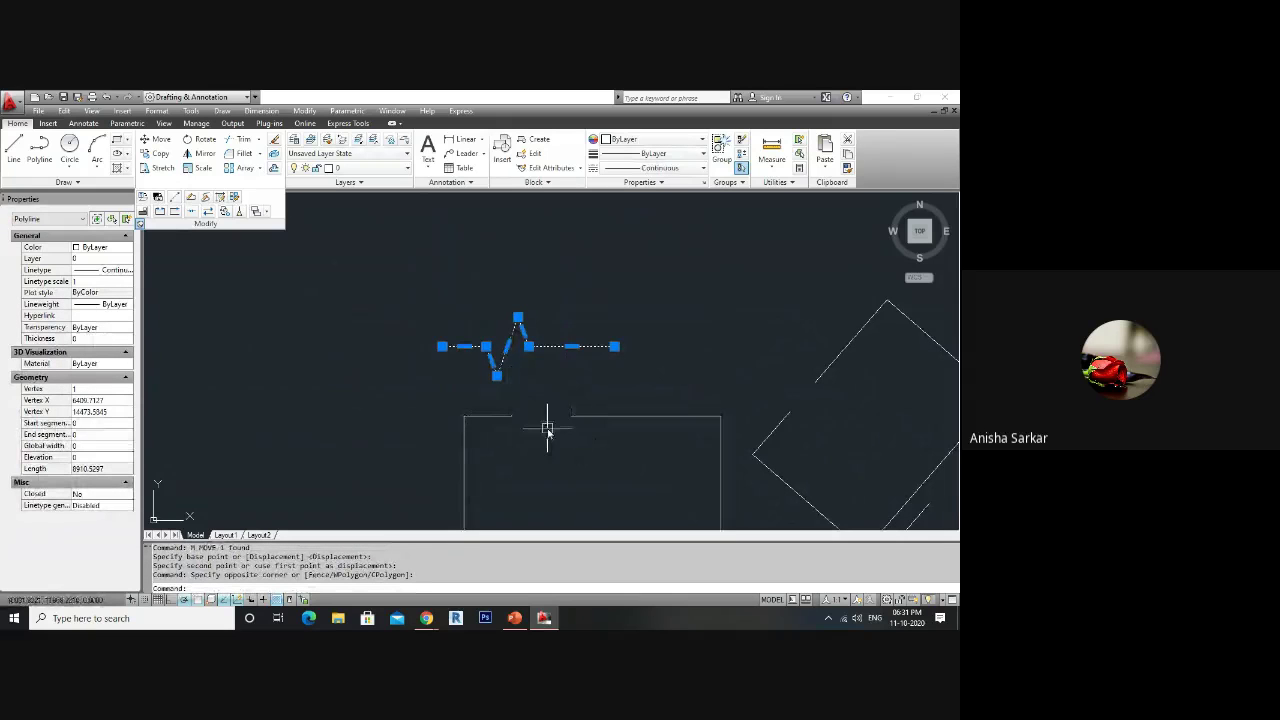
pyautogui.scroll(1, 531, 366)
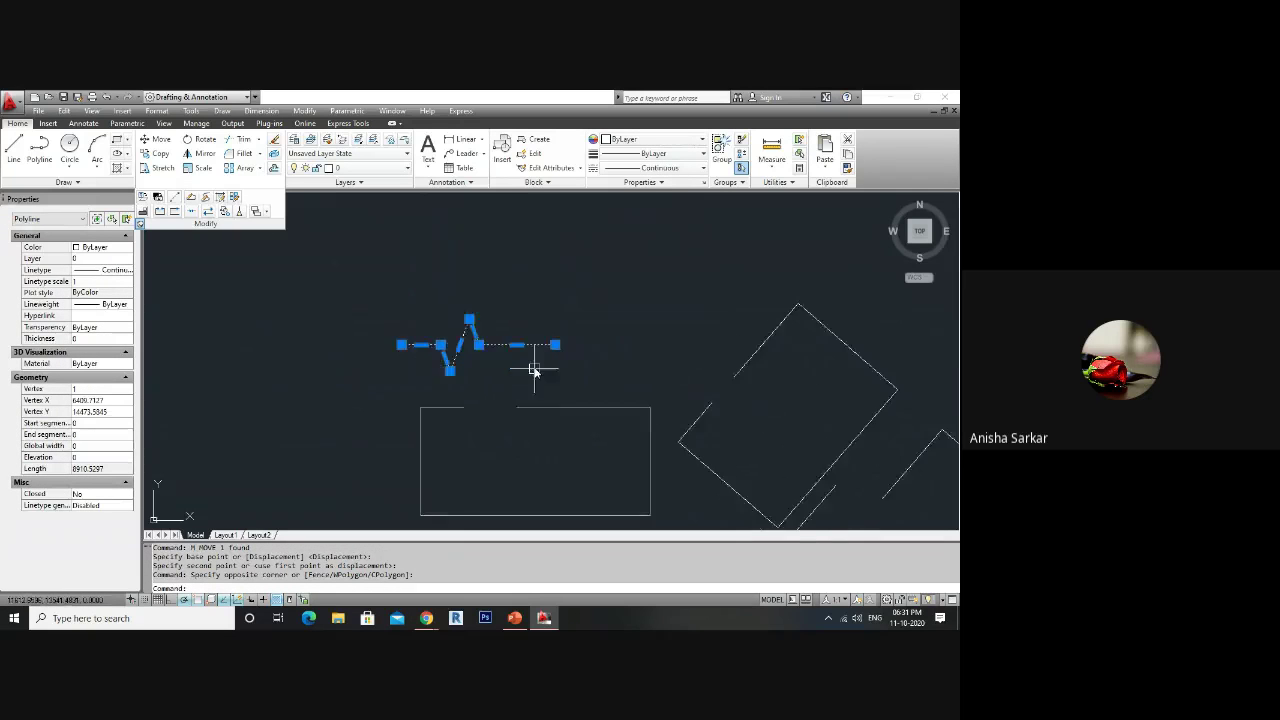
pyautogui.click(521, 379)
pyautogui.click(360, 243)
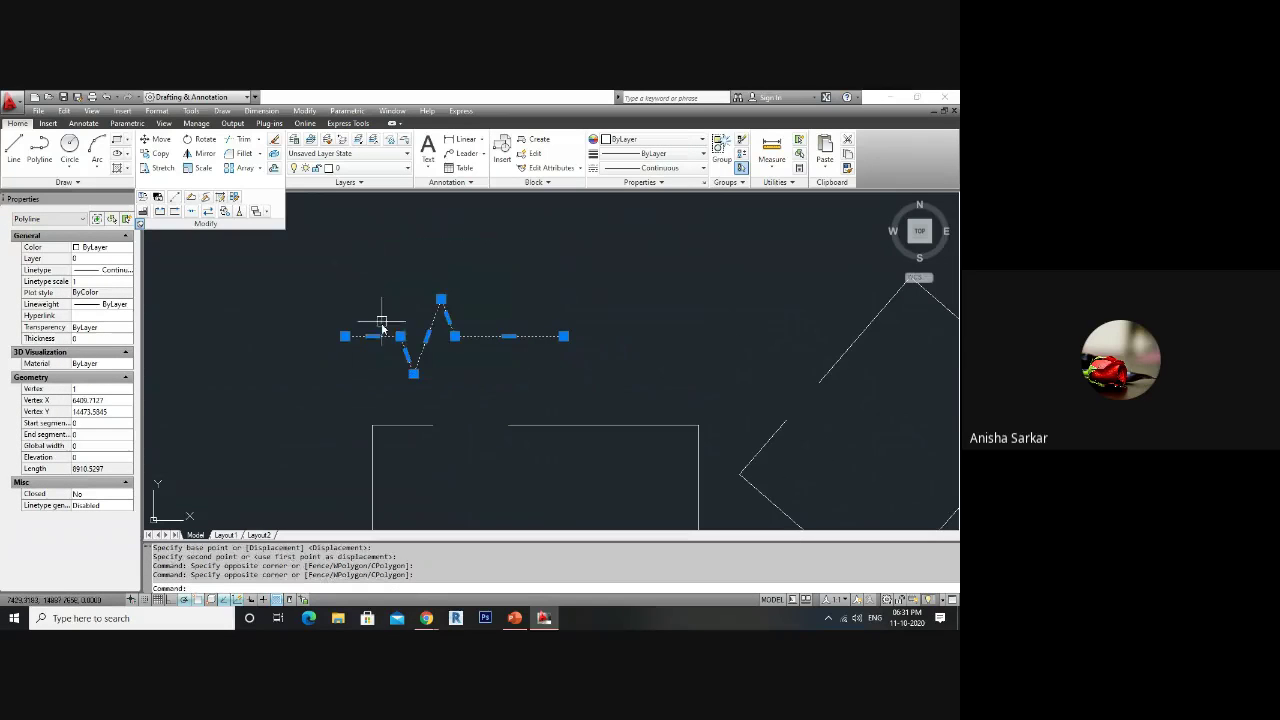
pyautogui.press('Escape')
# - Change the colour of the open rectangle below the break line to Yellow
pyautogui.click(603, 412)
pyautogui.click(570, 445)
pyautogui.click(650, 139)
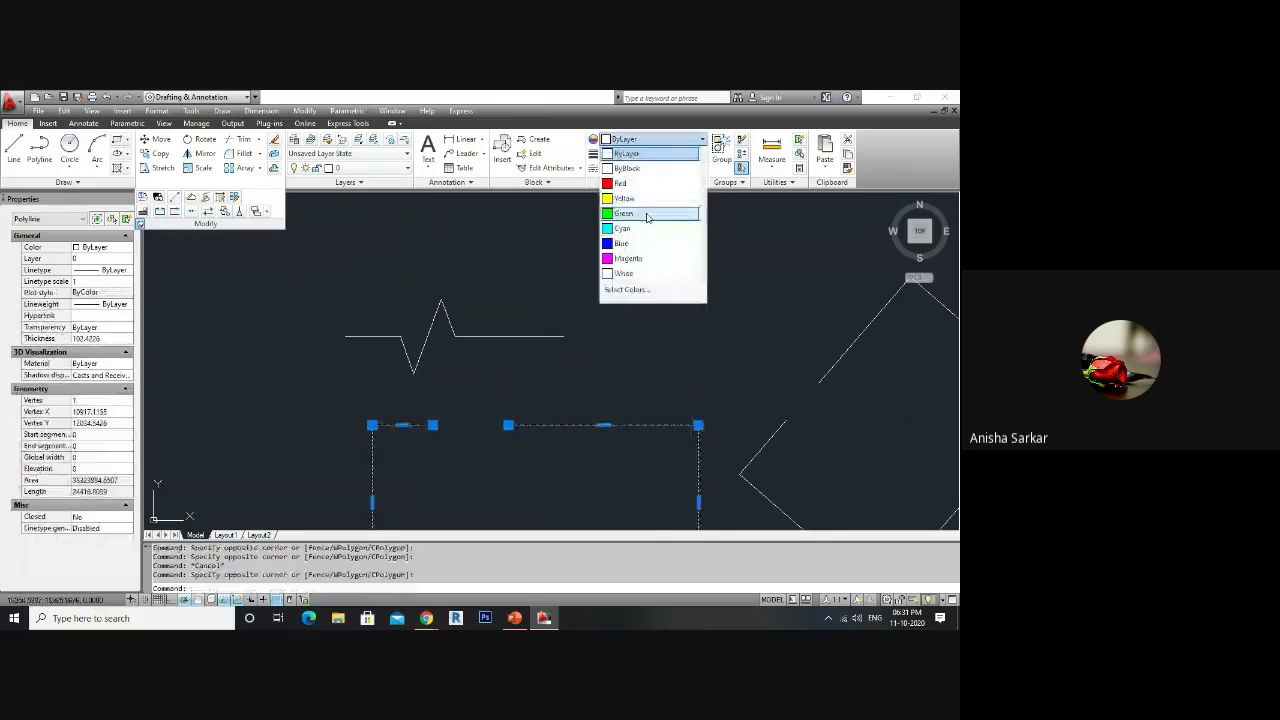
pyautogui.click(648, 199)
pyautogui.press('Escape')
# - Move the break line by its left endpoint onto the left end of the gap in the yellow rectangle's top edge
pyautogui.click(509, 345)
pyautogui.click(394, 260)
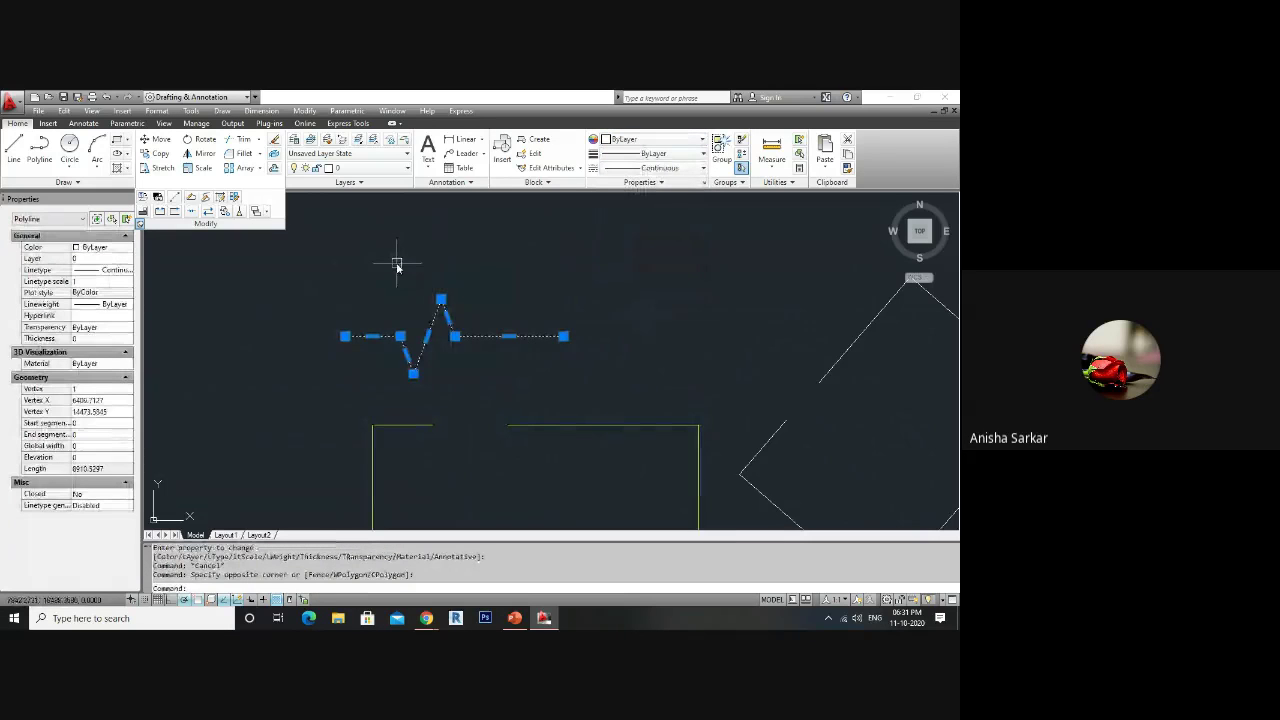
pyautogui.press('Return')
pyautogui.click(345, 335)
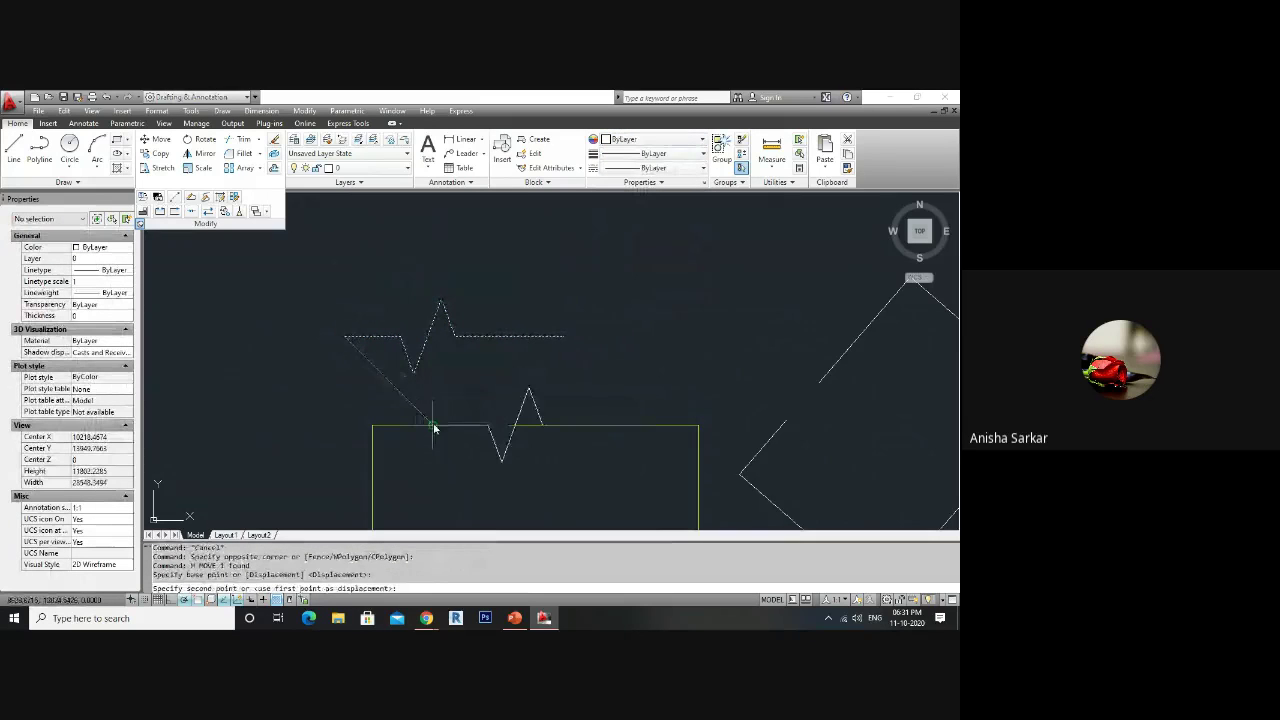
pyautogui.click(433, 425)
pyautogui.scroll(2, 548, 437)
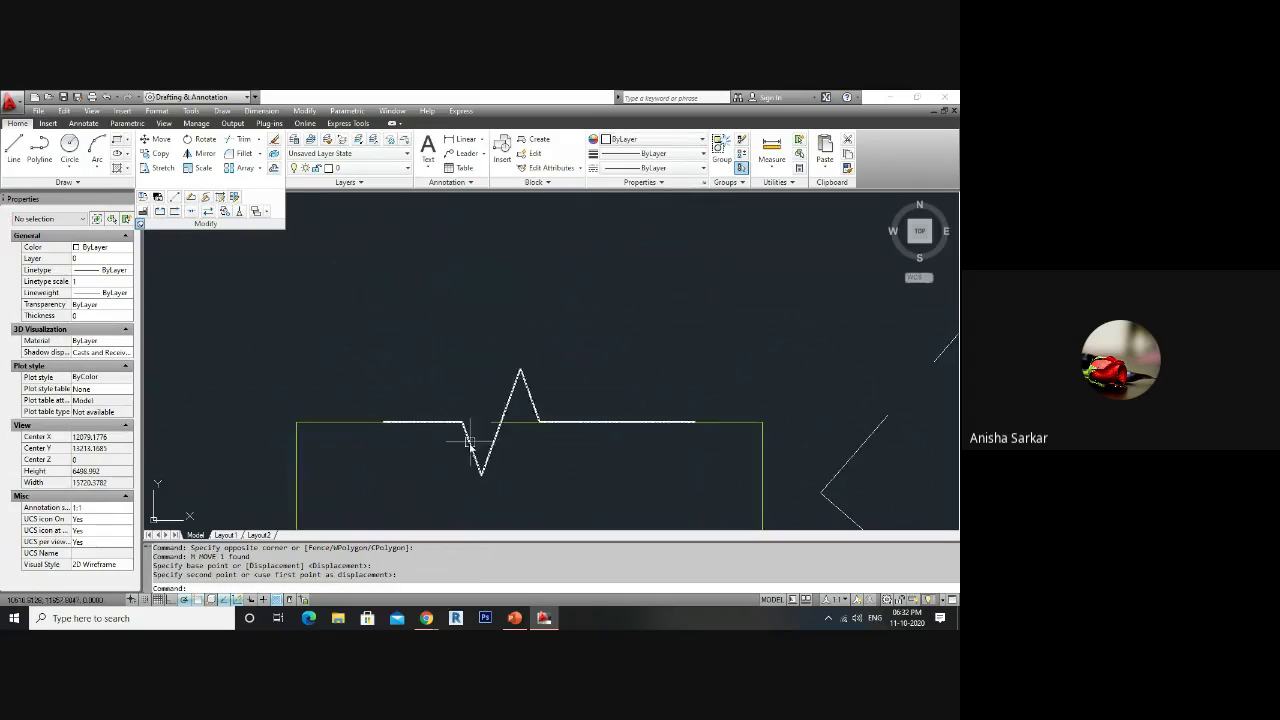
# - Scale the break line by reference from its left endpoint, using its full length as reference and the gap's right end as new length
pyautogui.click(467, 446)
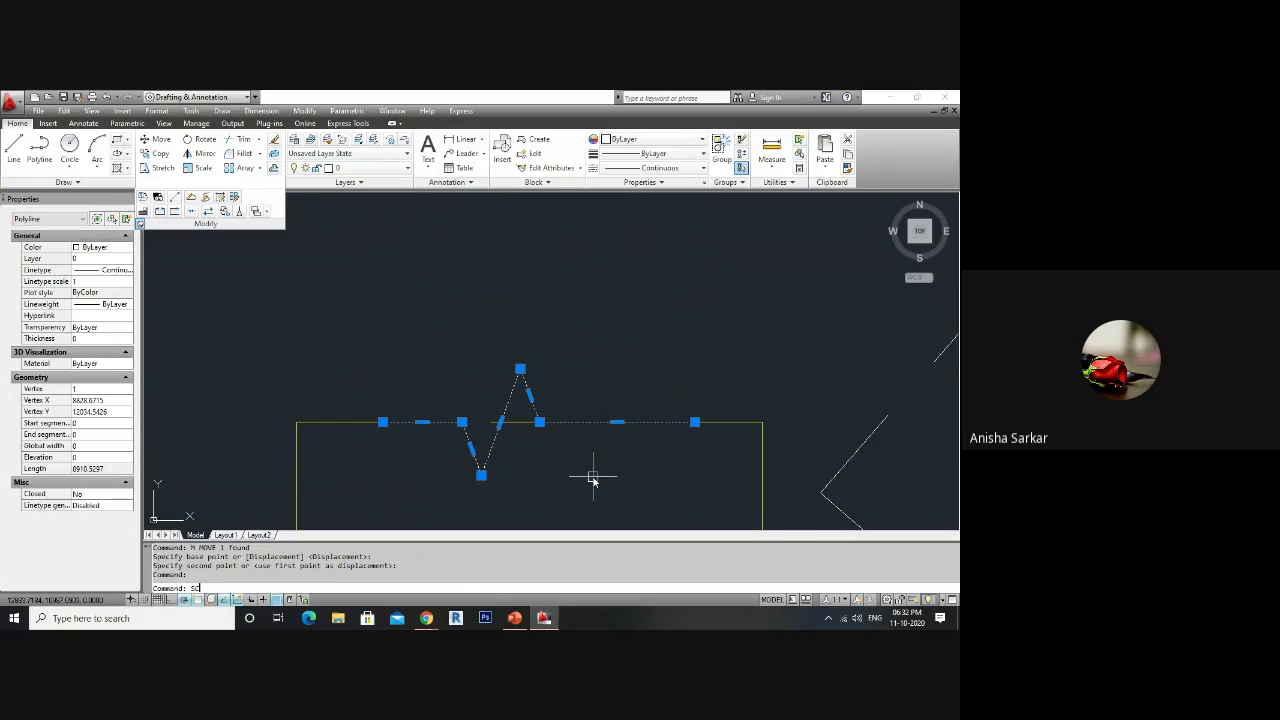
pyautogui.press('Return')
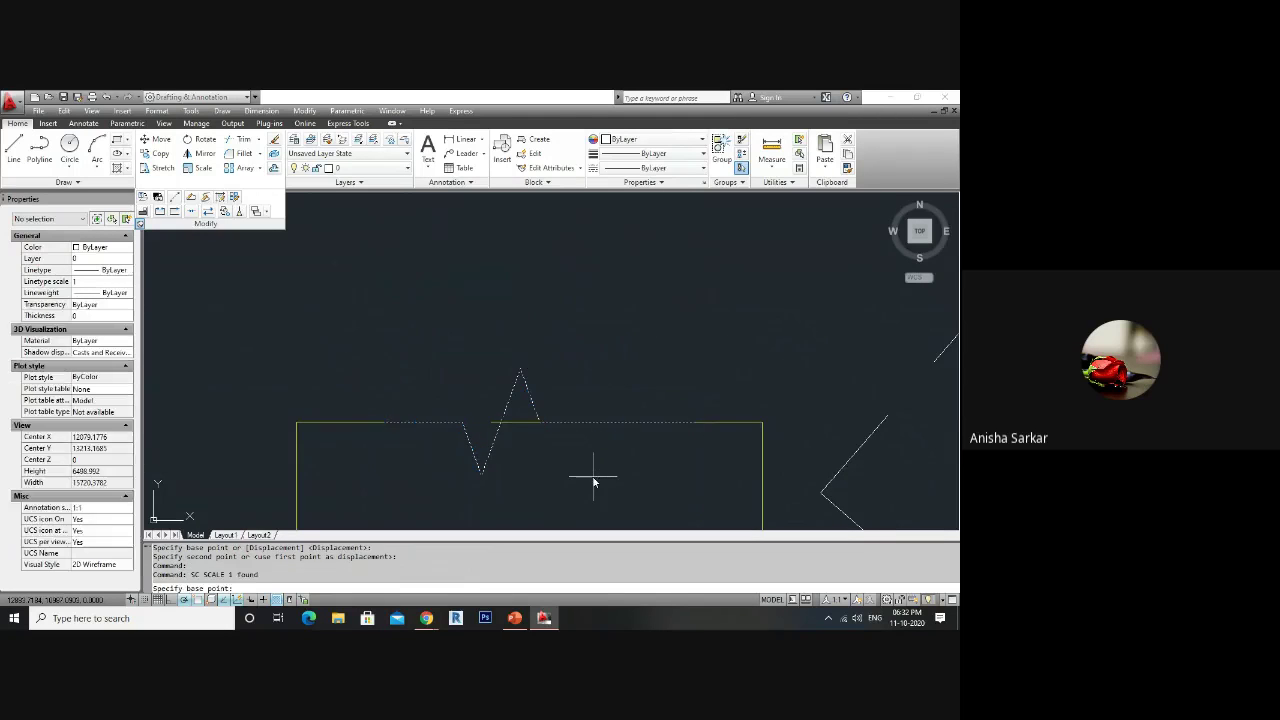
pyautogui.click(383, 424)
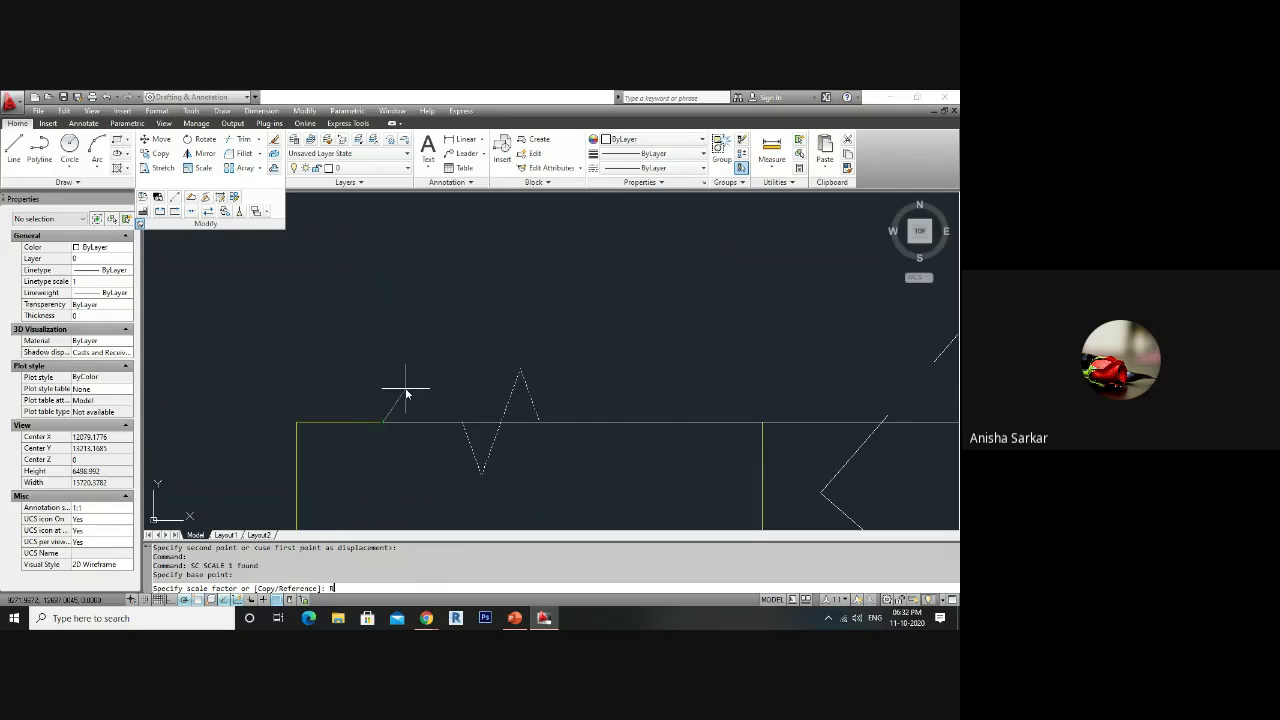
pyautogui.press('Return')
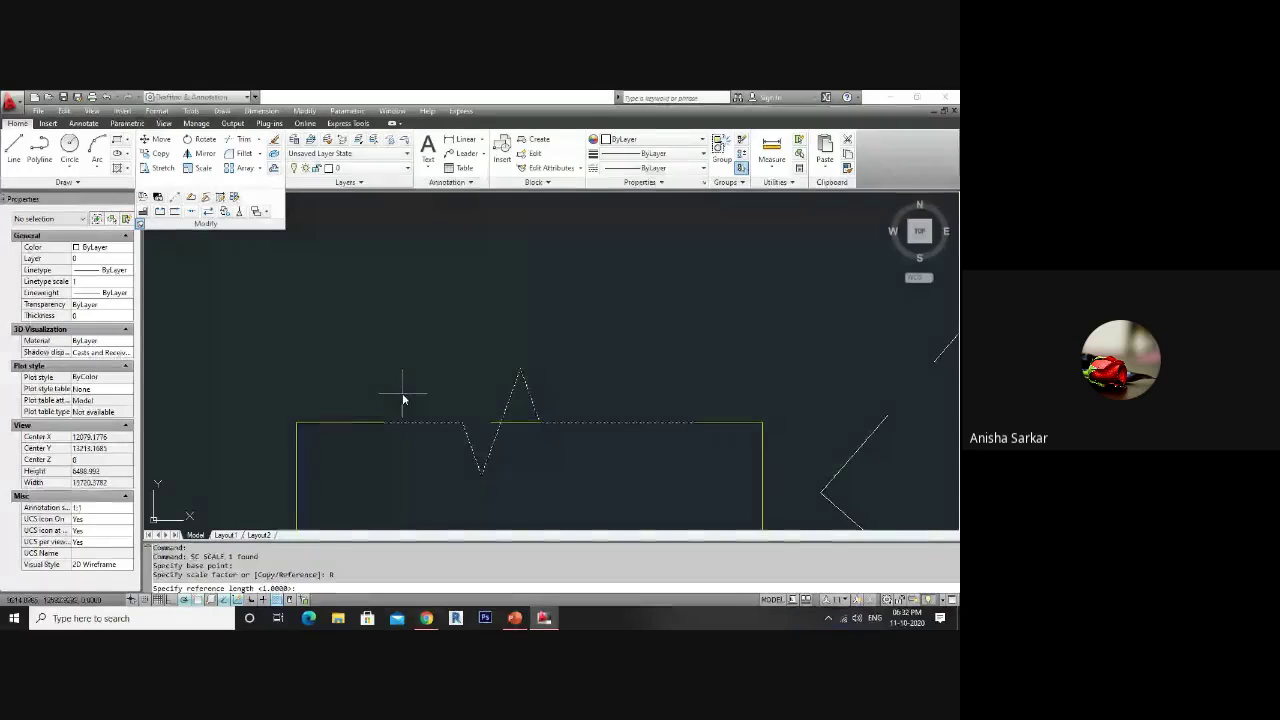
pyautogui.click(383, 424)
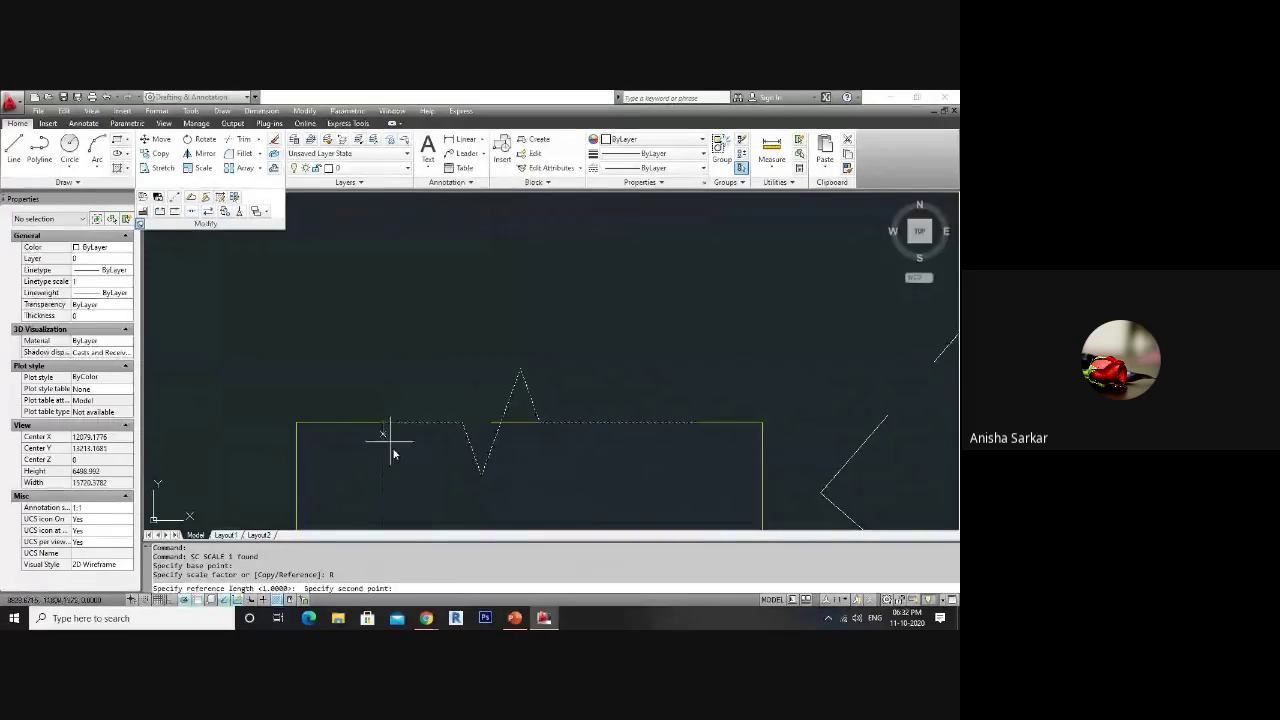
pyautogui.click(695, 424)
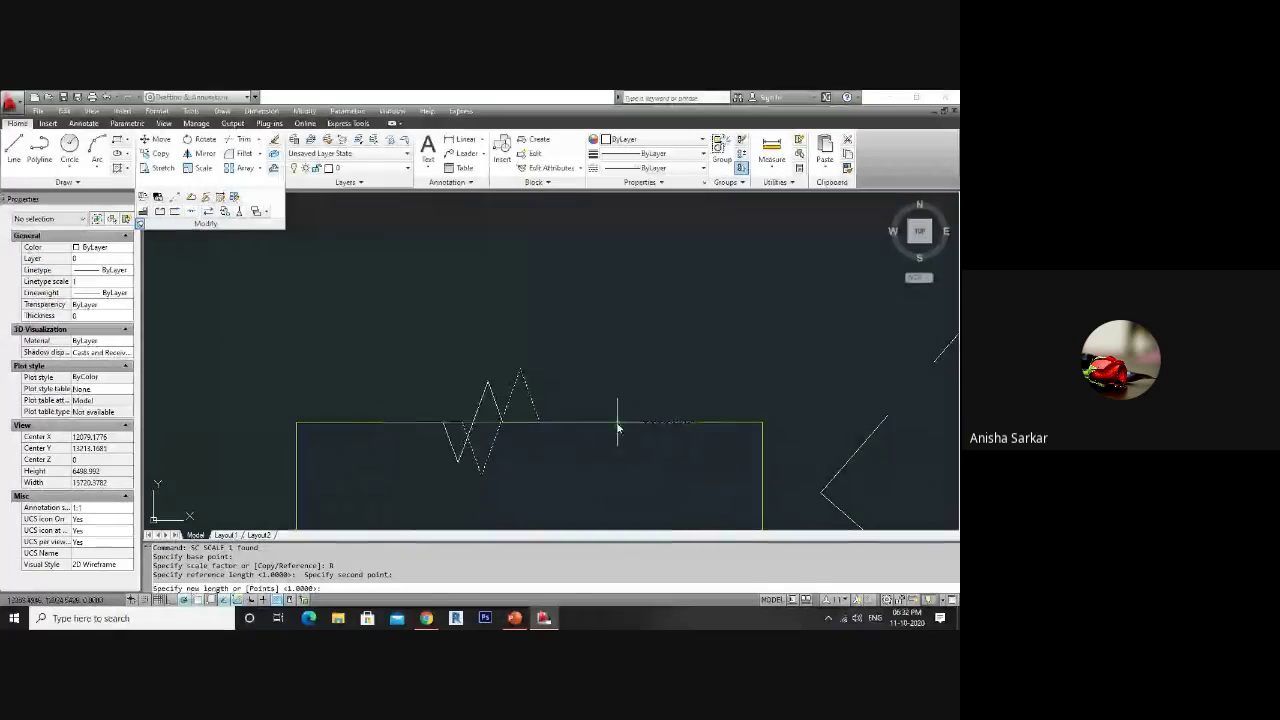
pyautogui.click(490, 425)
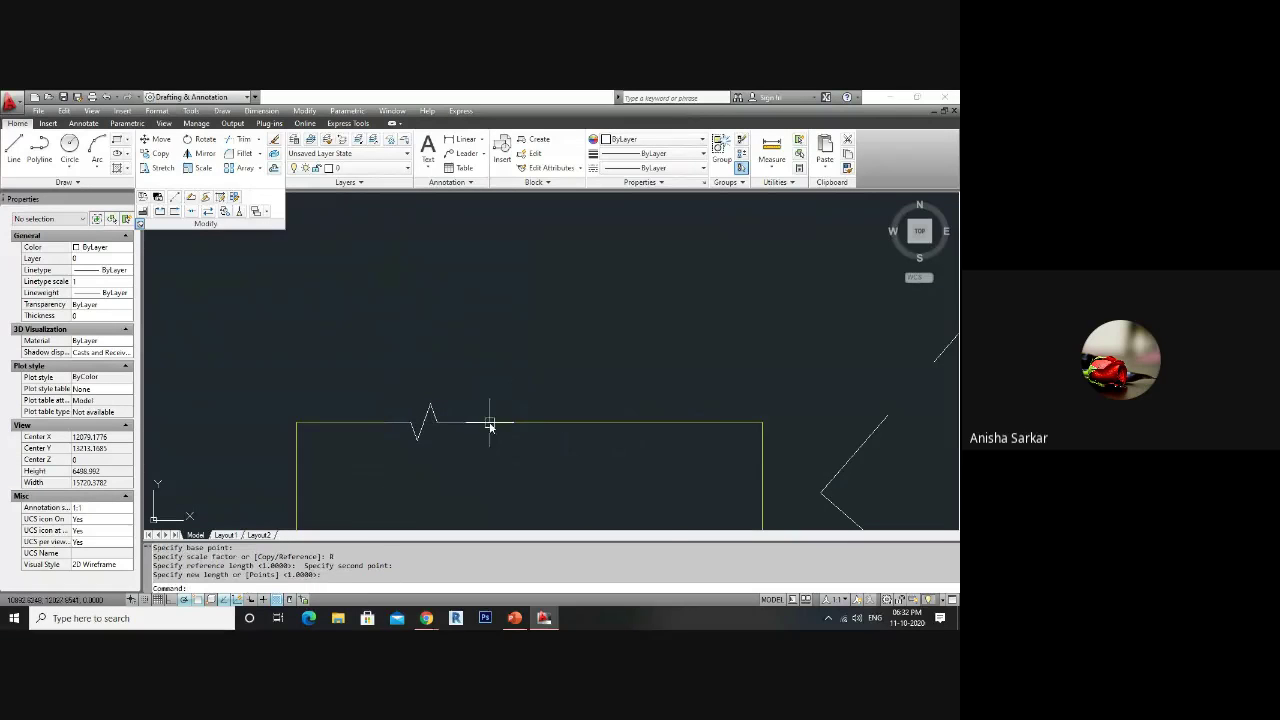
# - Move the scaled break line slightly below the rectangle's top edge, and undo that move
pyautogui.click(417, 425)
pyautogui.scroll(3, 389, 425)
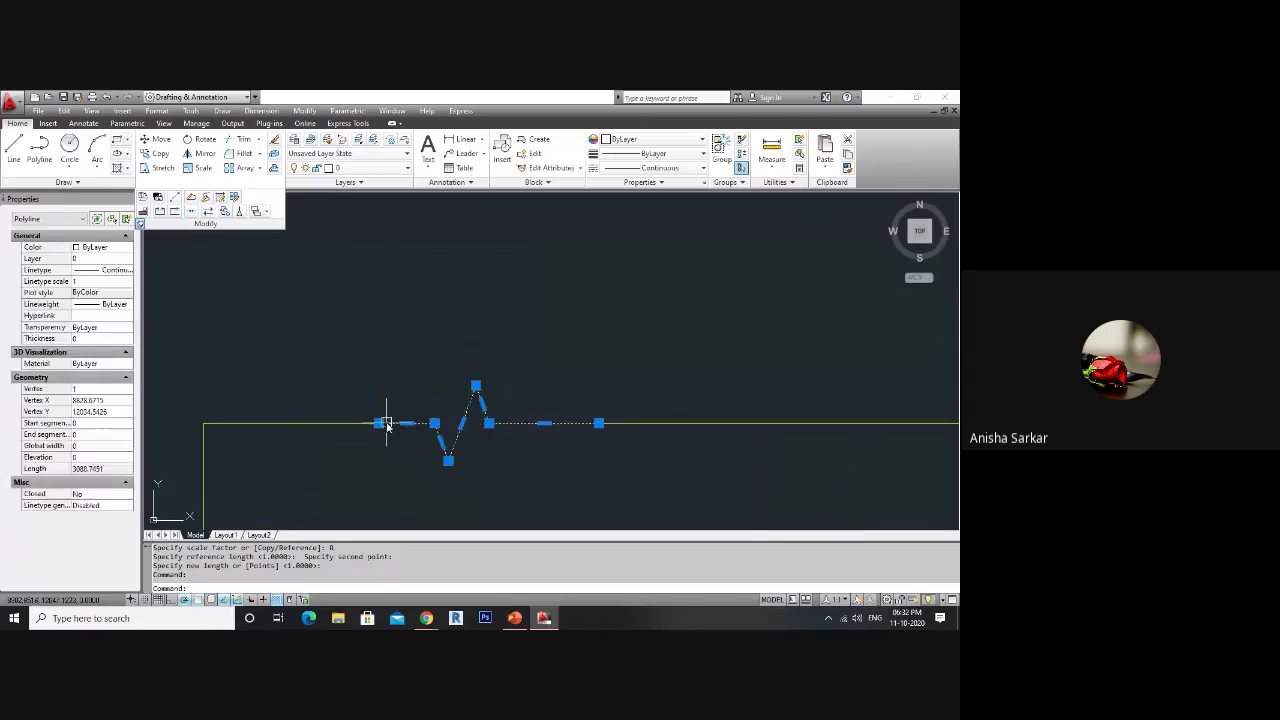
pyautogui.press('m')
pyautogui.press('Return')
pyautogui.click(591, 477)
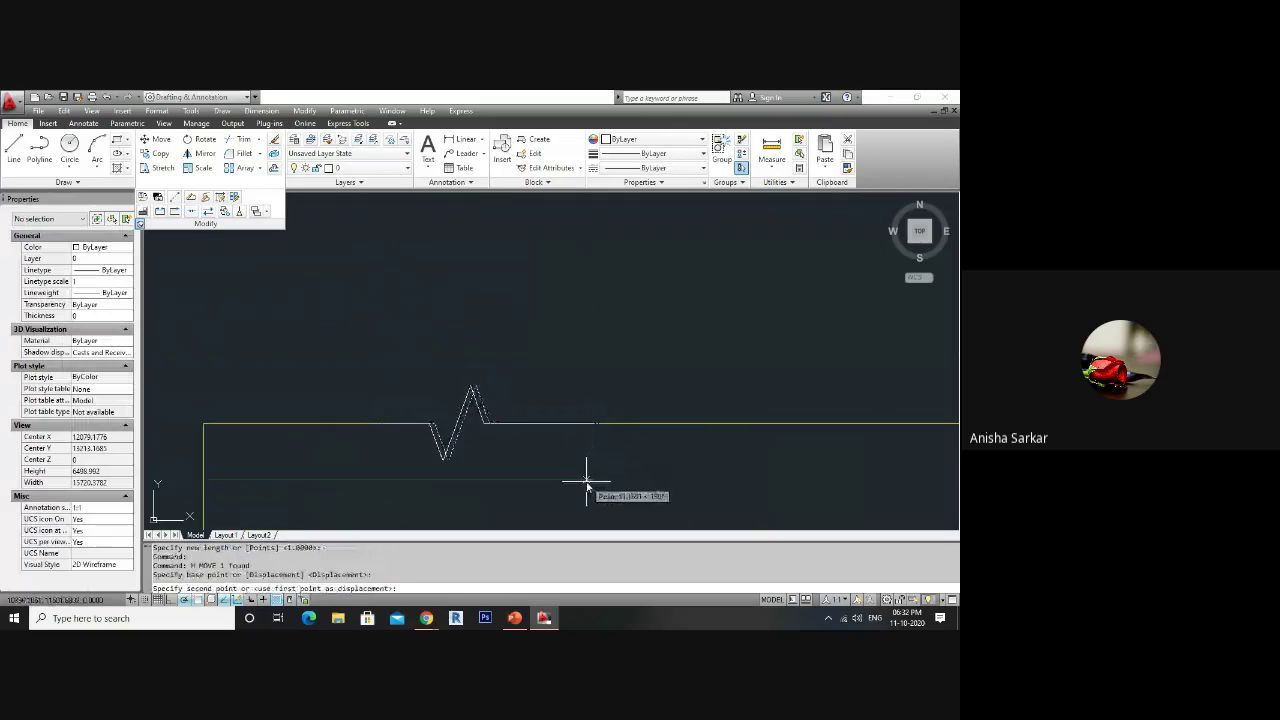
pyautogui.click(587, 492)
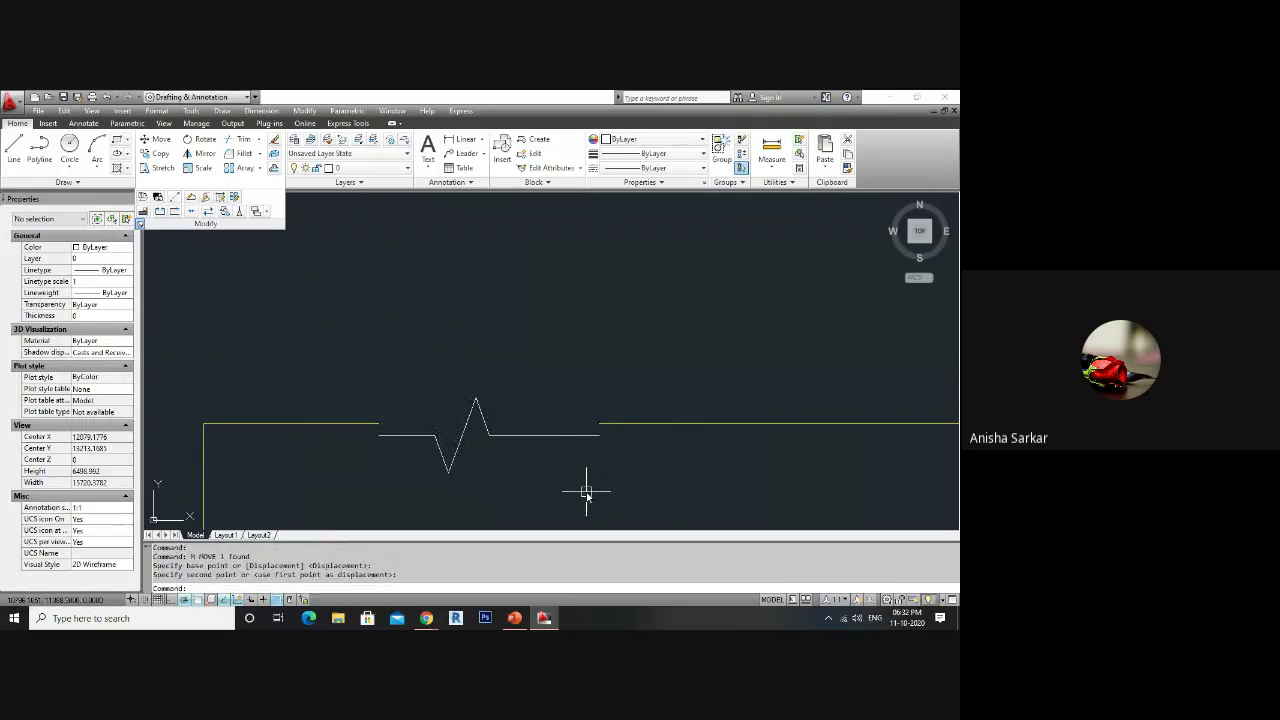
pyautogui.hotkey('ctrl', 'z')
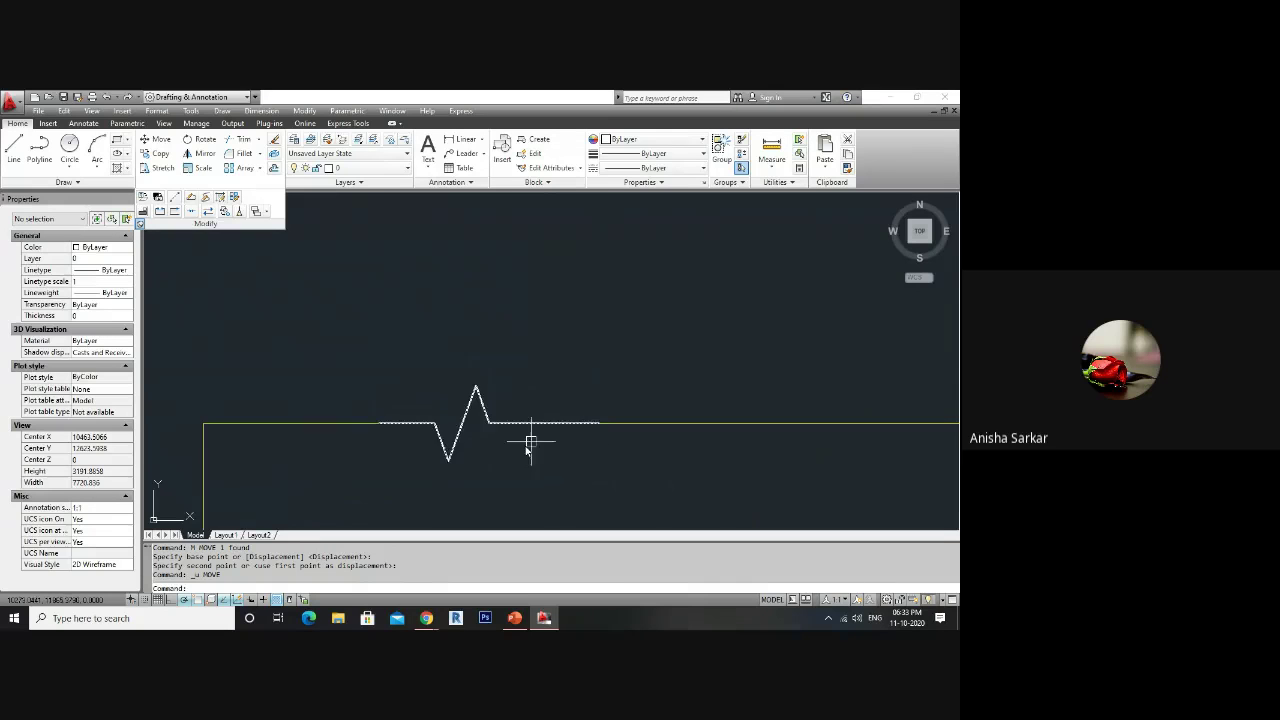
# - Undo the reference scaling of the break line, leaving the polyline selected
pyautogui.click(477, 379)
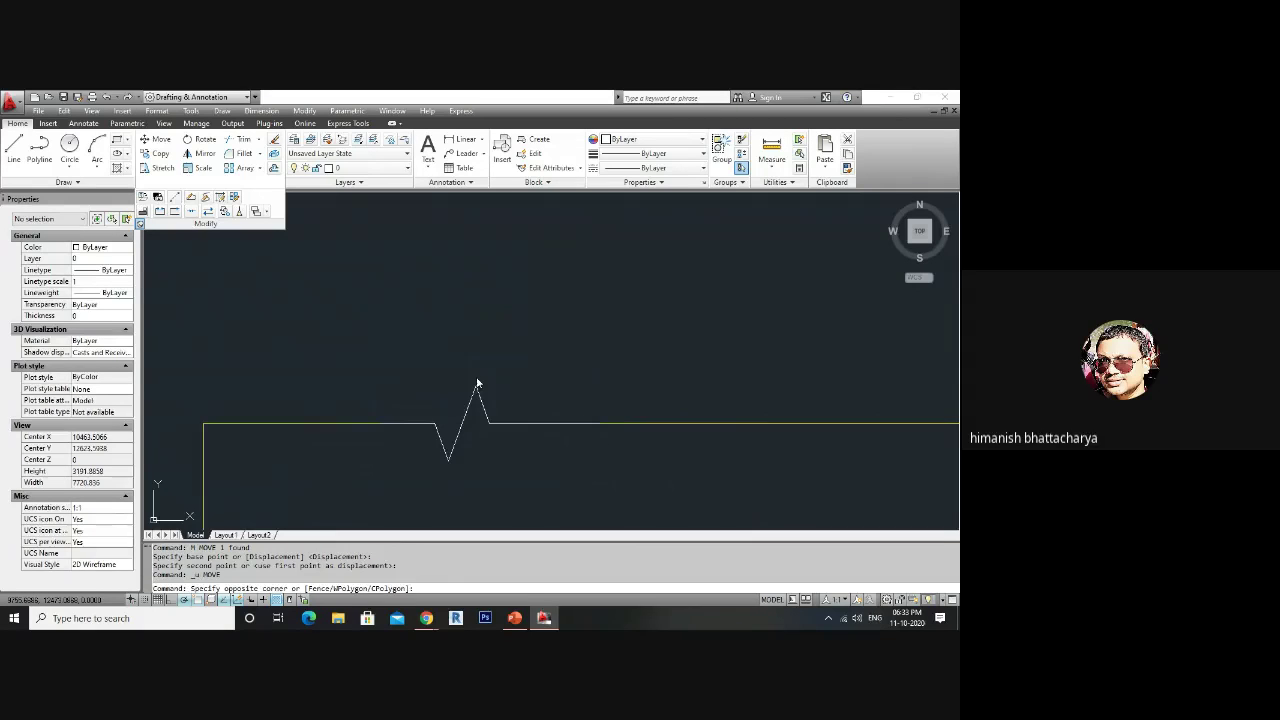
pyautogui.click(428, 449)
pyautogui.hotkey('ctrl', 'z')
pyautogui.hotkey('ctrl', 'z')
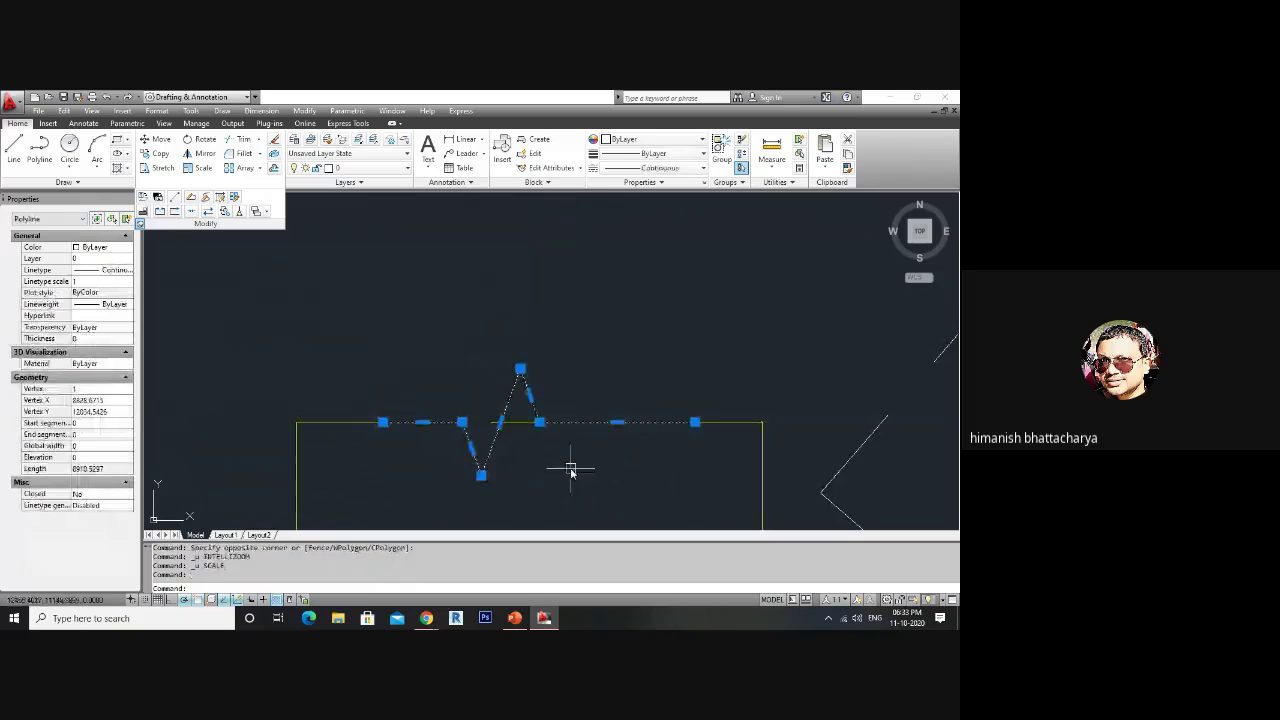
# - Try to align the break line's two endpoints with the two ends of the gap, without scaling to the alignment points
pyautogui.write('A')
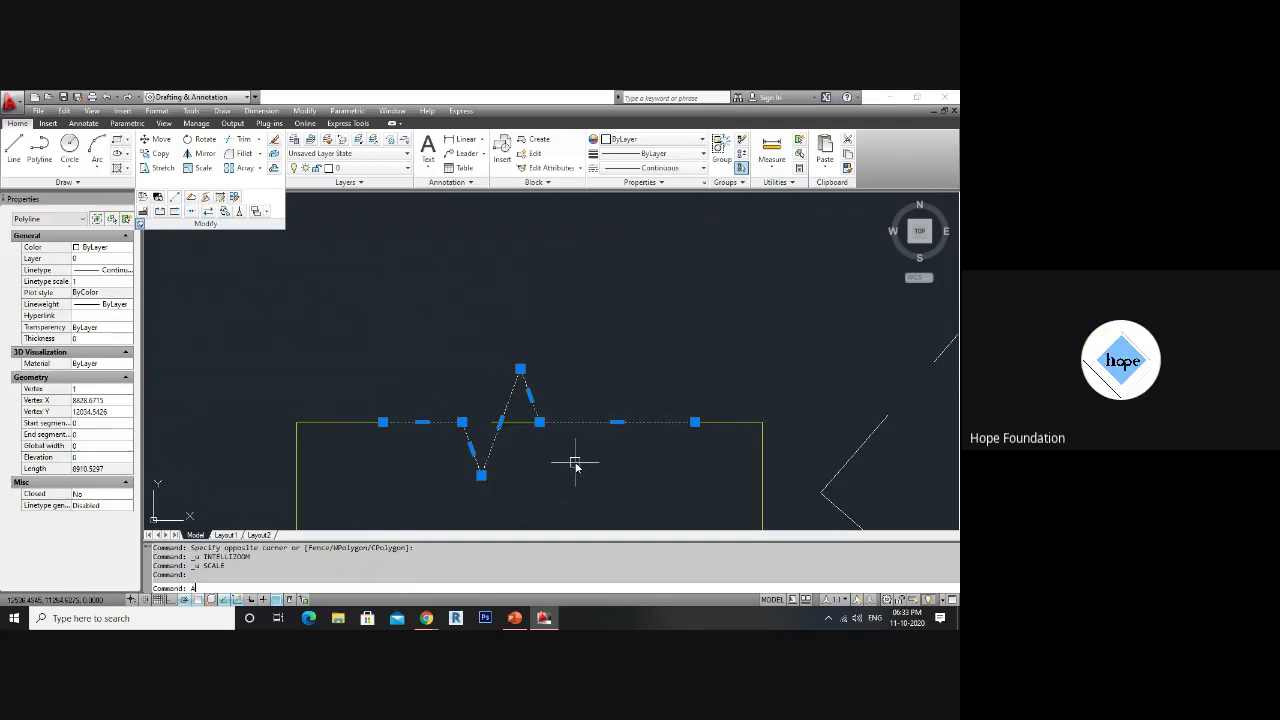
pyautogui.write('L')
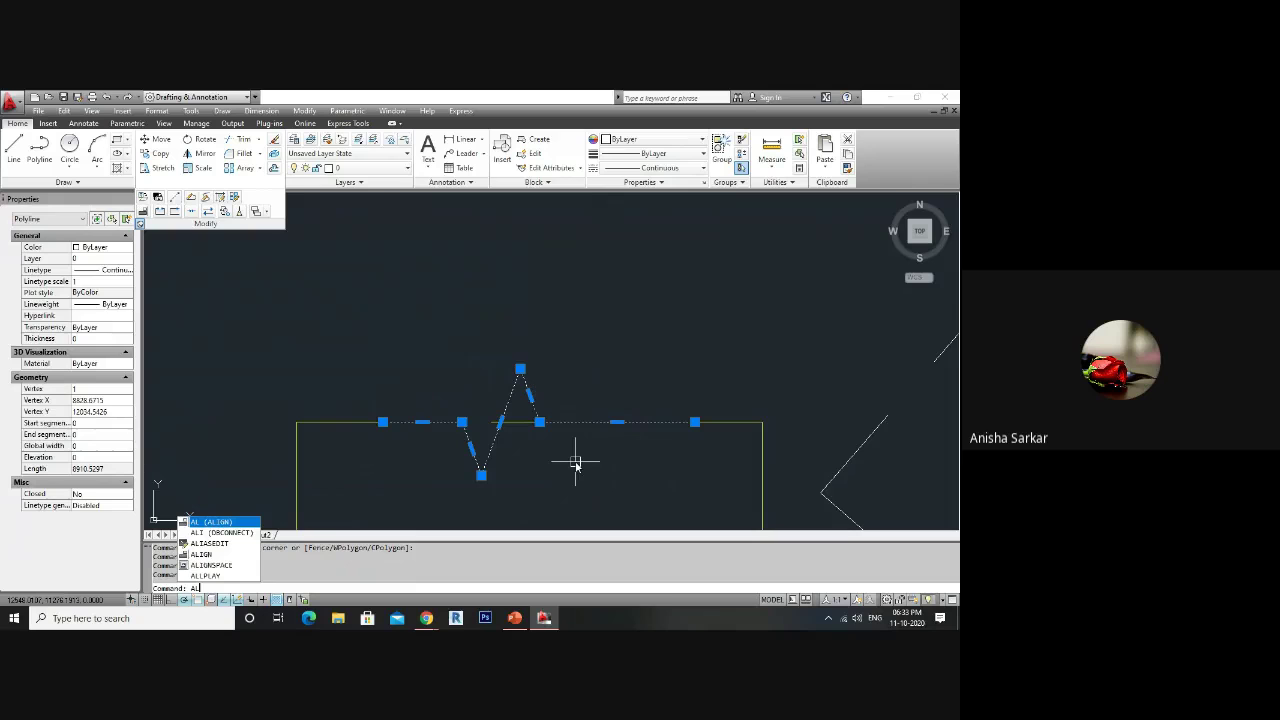
pyautogui.press('Return')
pyautogui.click(383, 422)
pyautogui.click(383, 422)
pyautogui.click(697, 424)
pyautogui.click(491, 424)
pyautogui.press('Return')
pyautogui.press('Return')
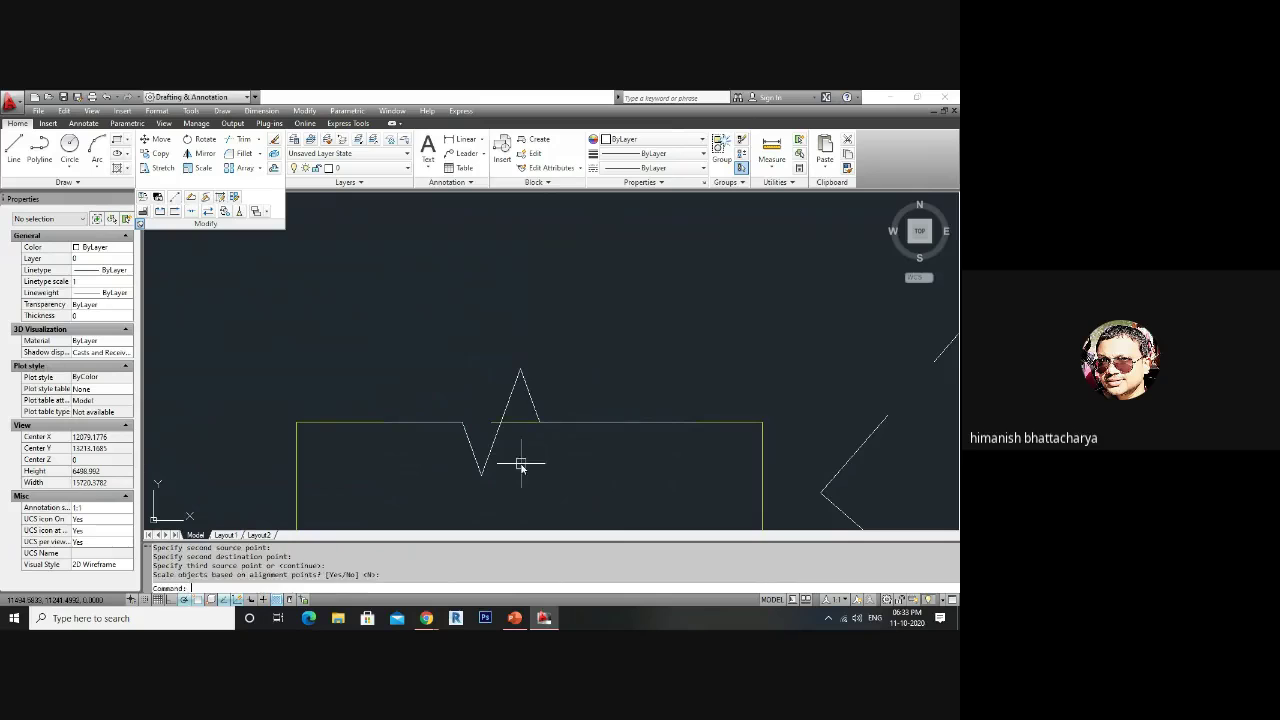
pyautogui.click(493, 443)
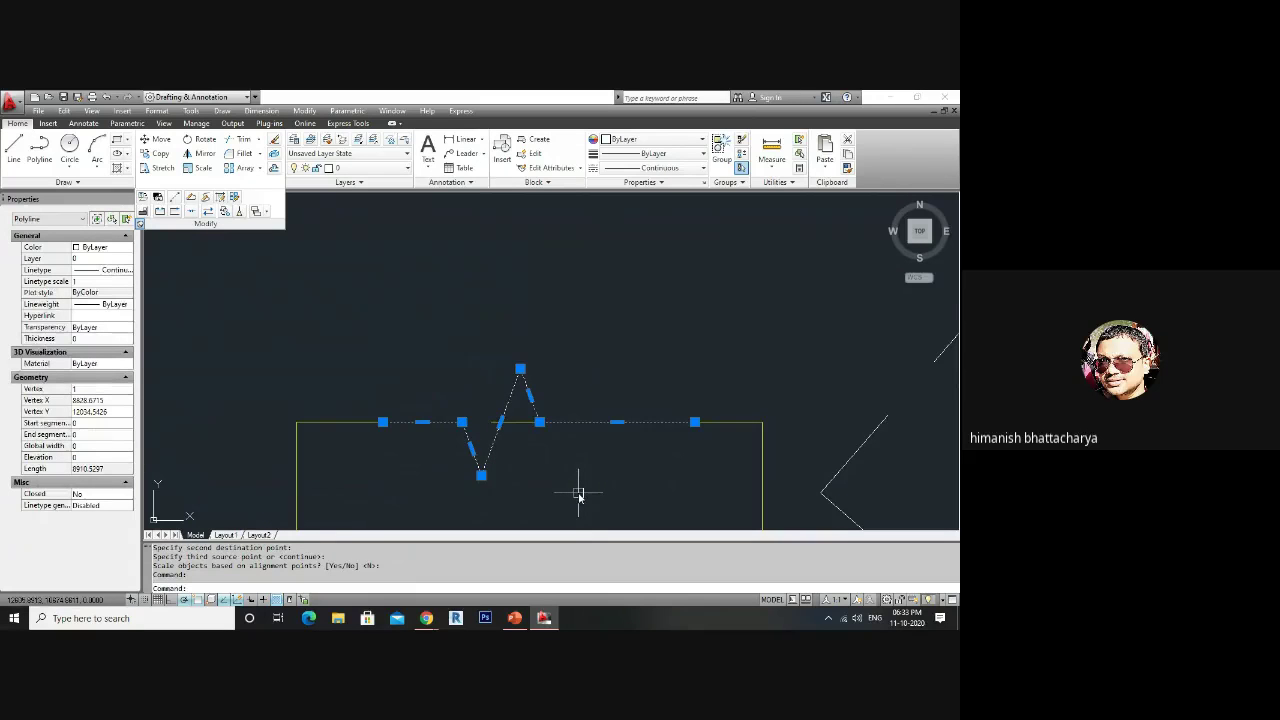
pyautogui.write('AL')
pyautogui.press('space')
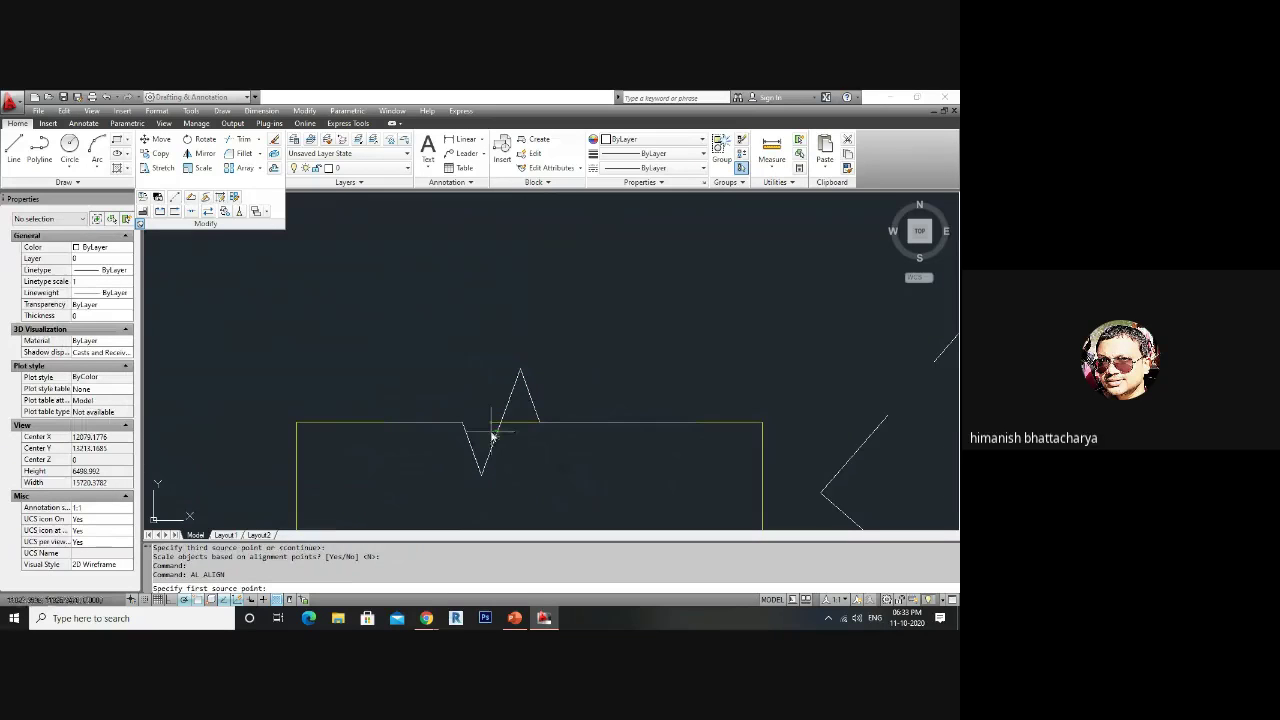
pyautogui.press('space')
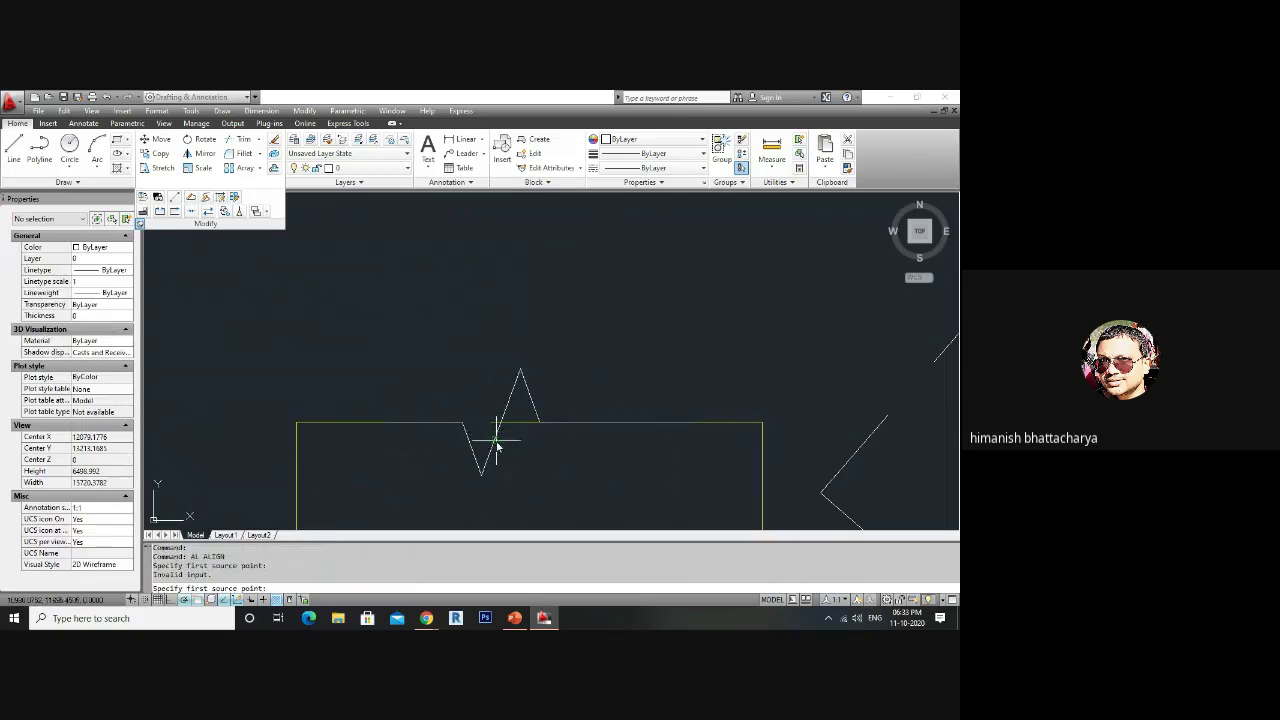
pyautogui.click(384, 424)
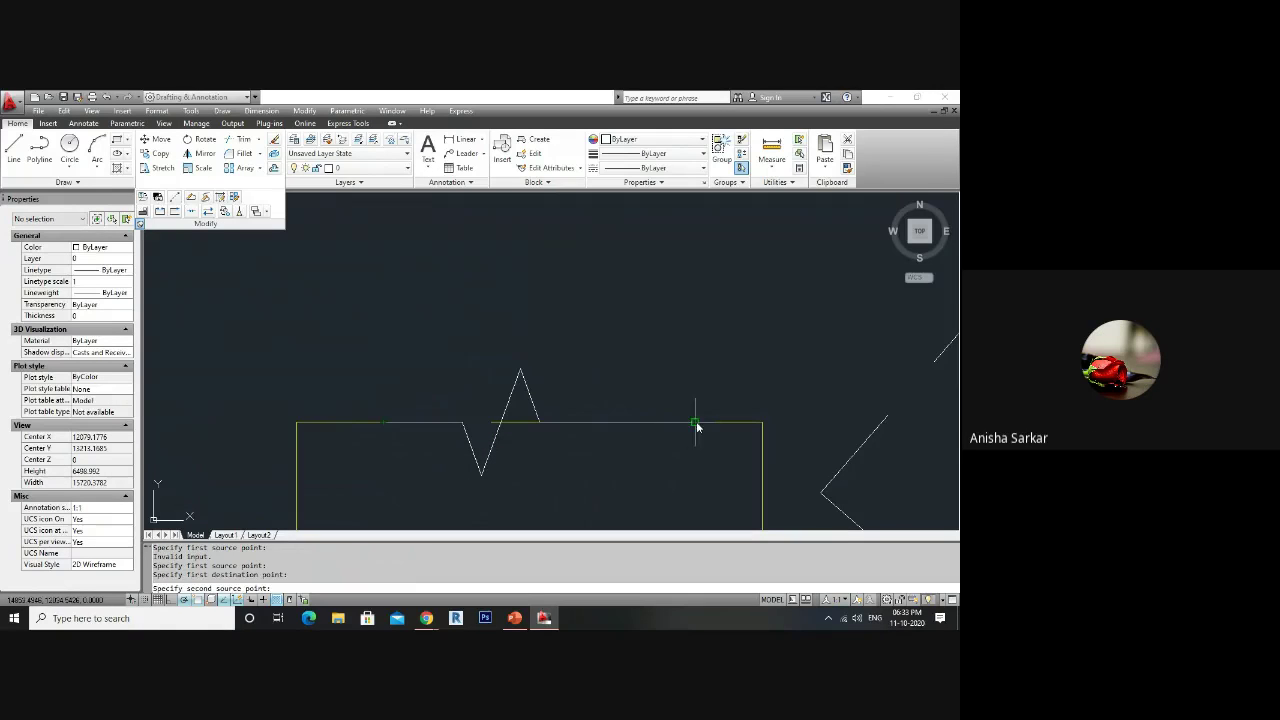
pyautogui.click(540, 425)
pyautogui.click(491, 423)
pyautogui.press('Escape')
pyautogui.press('Escape')
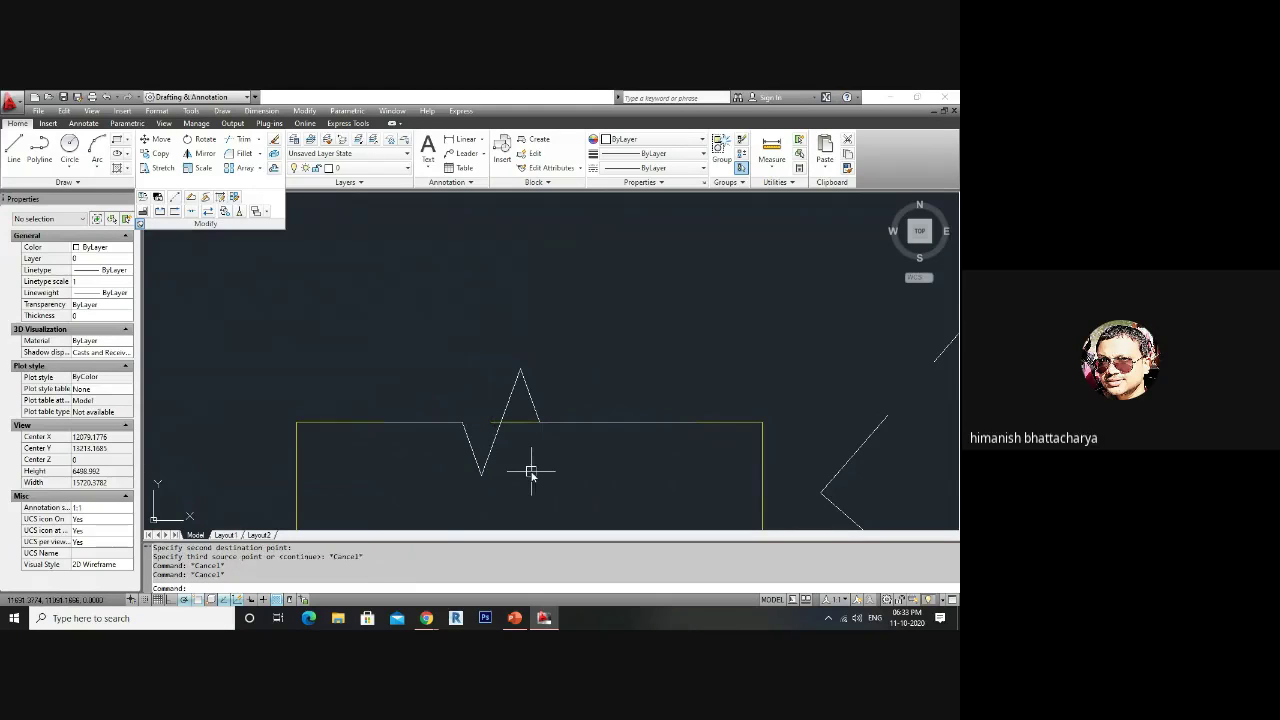
# - Align the break line in place, left endpoint to the gap's left end and right endpoint to the gap's right end, declining scaling
pyautogui.write('AL')
pyautogui.press('Return')
pyautogui.click(499, 444)
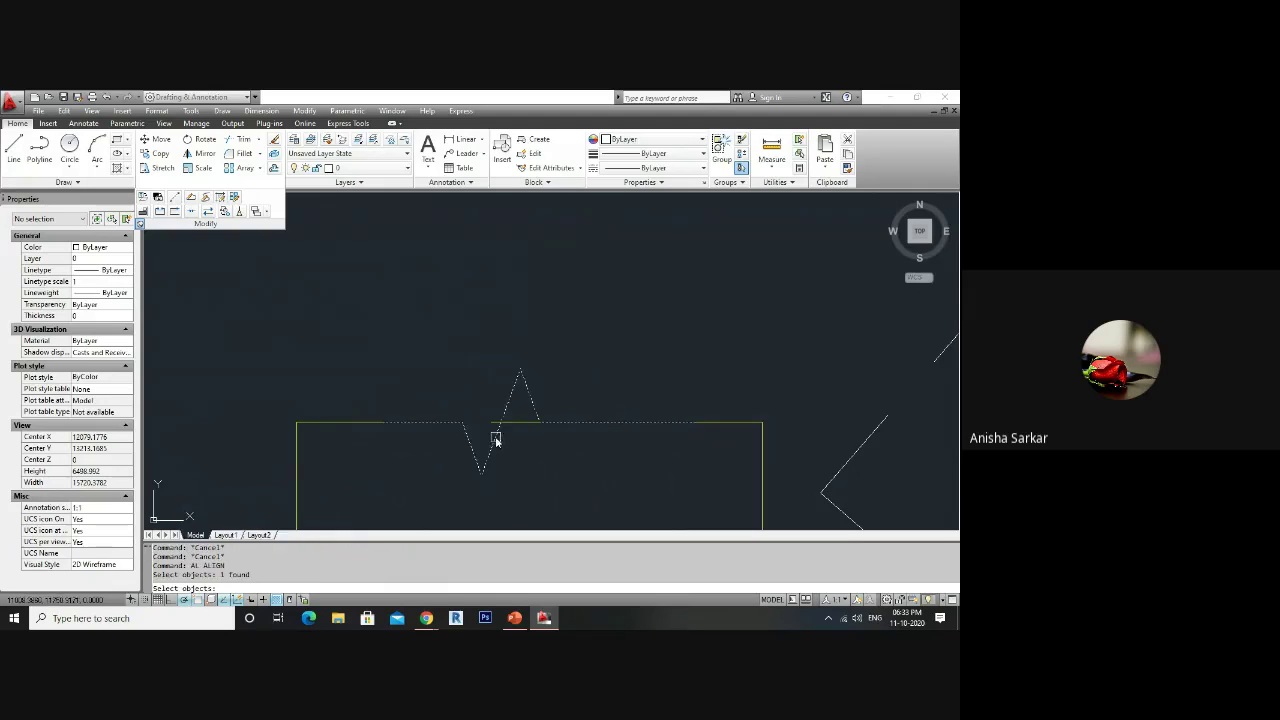
pyautogui.press('Return')
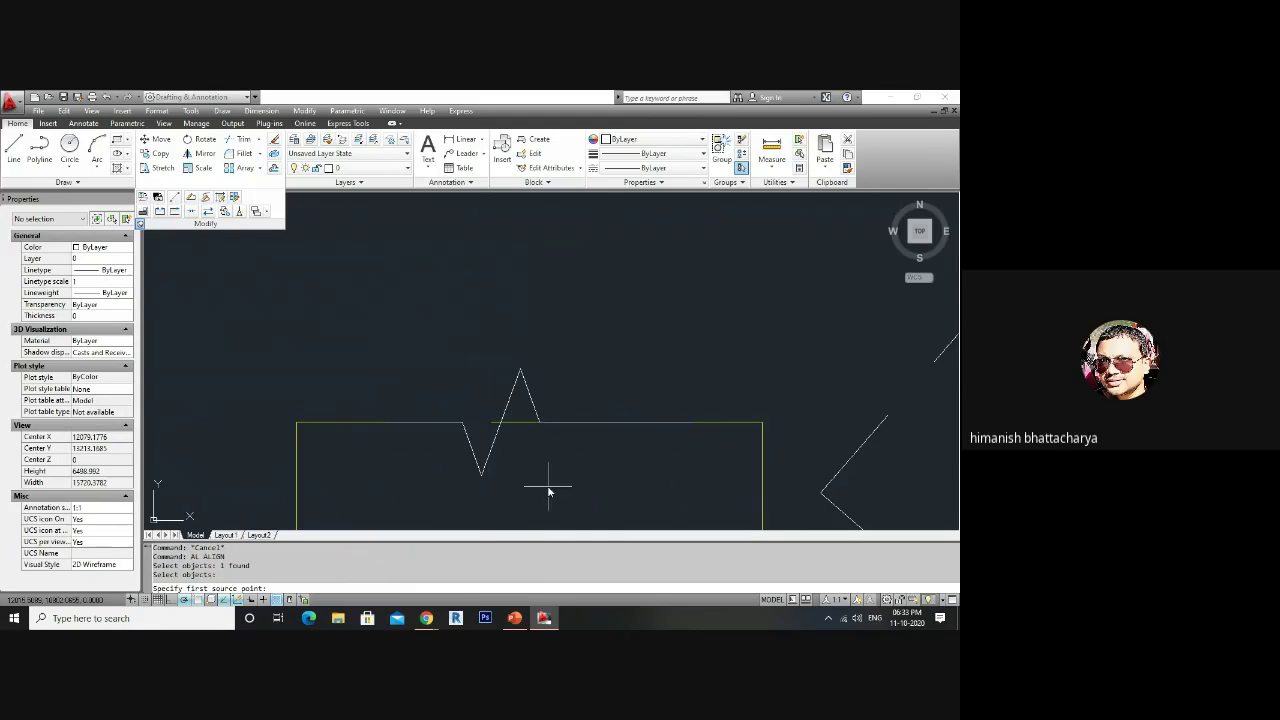
pyautogui.click(383, 423)
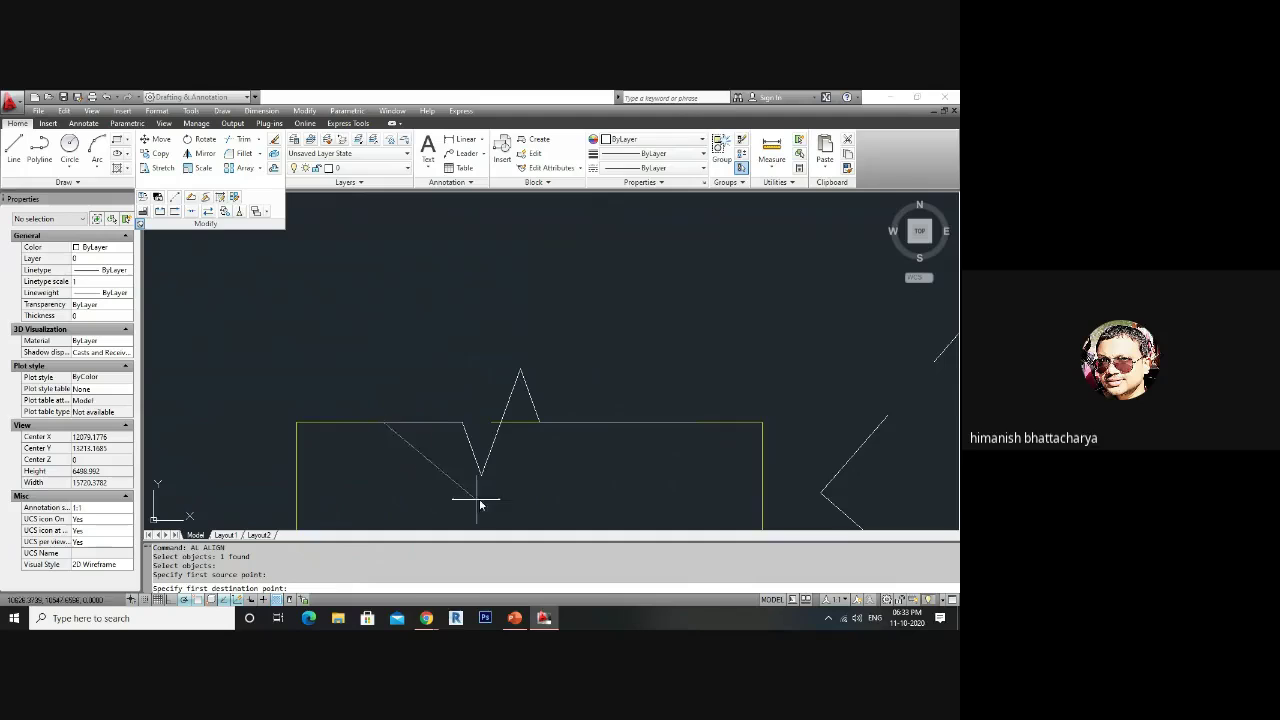
pyautogui.click(383, 423)
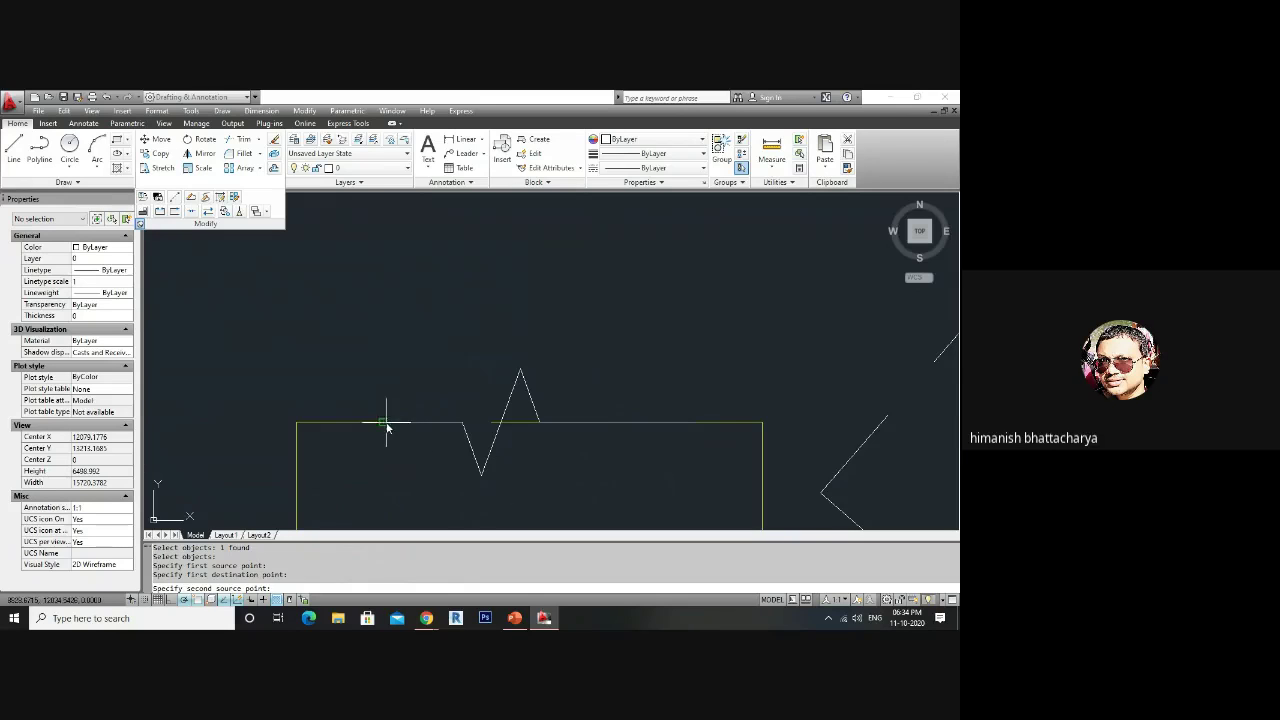
pyautogui.click(695, 423)
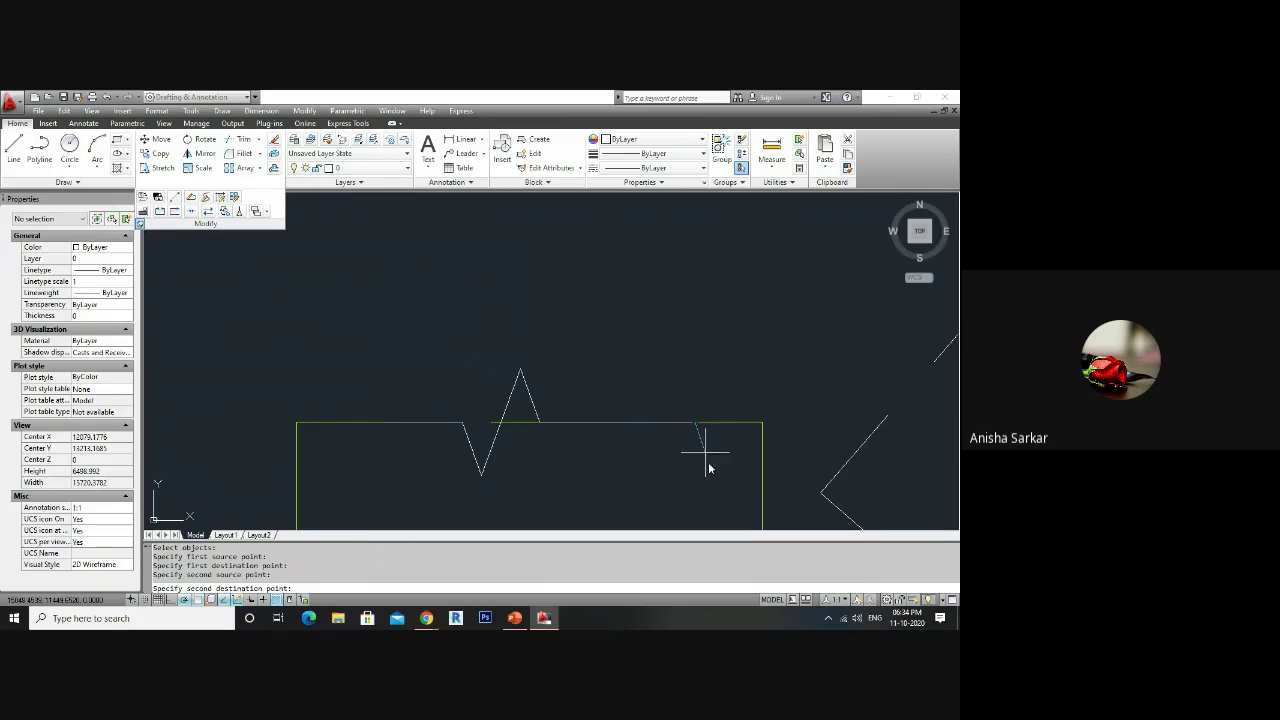
pyautogui.click(491, 423)
pyautogui.press('Return')
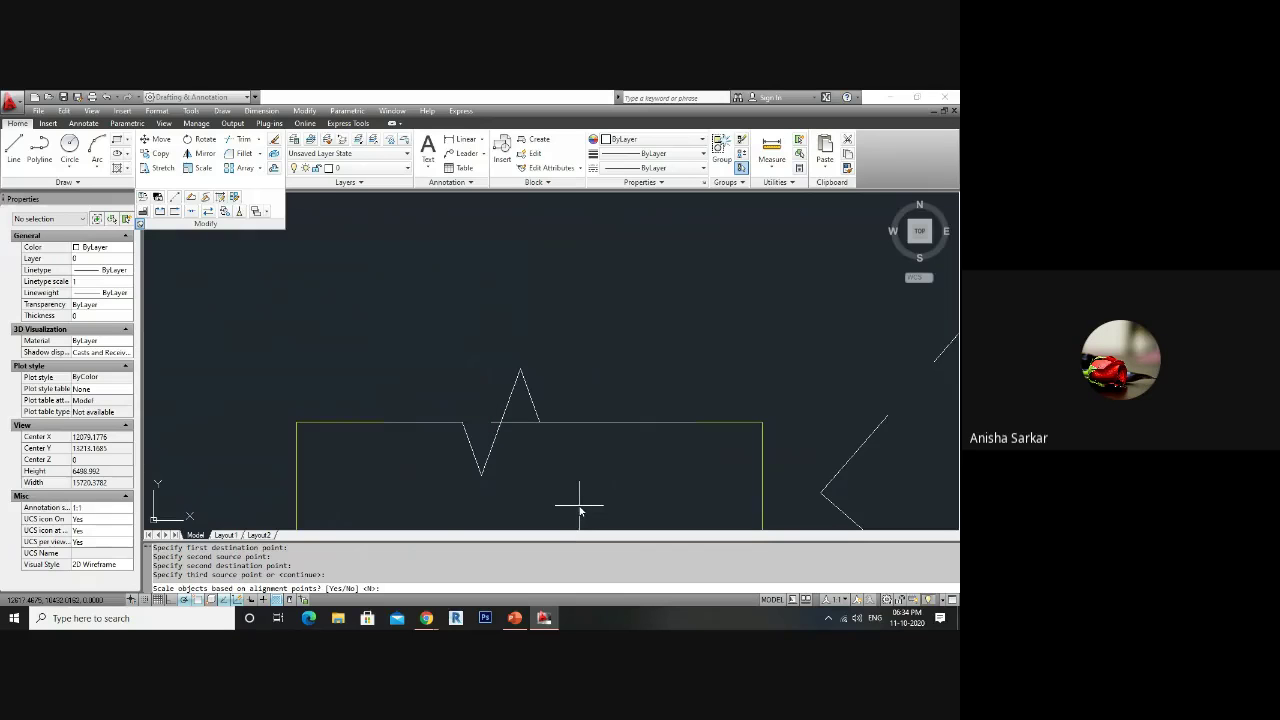
pyautogui.press('Return')
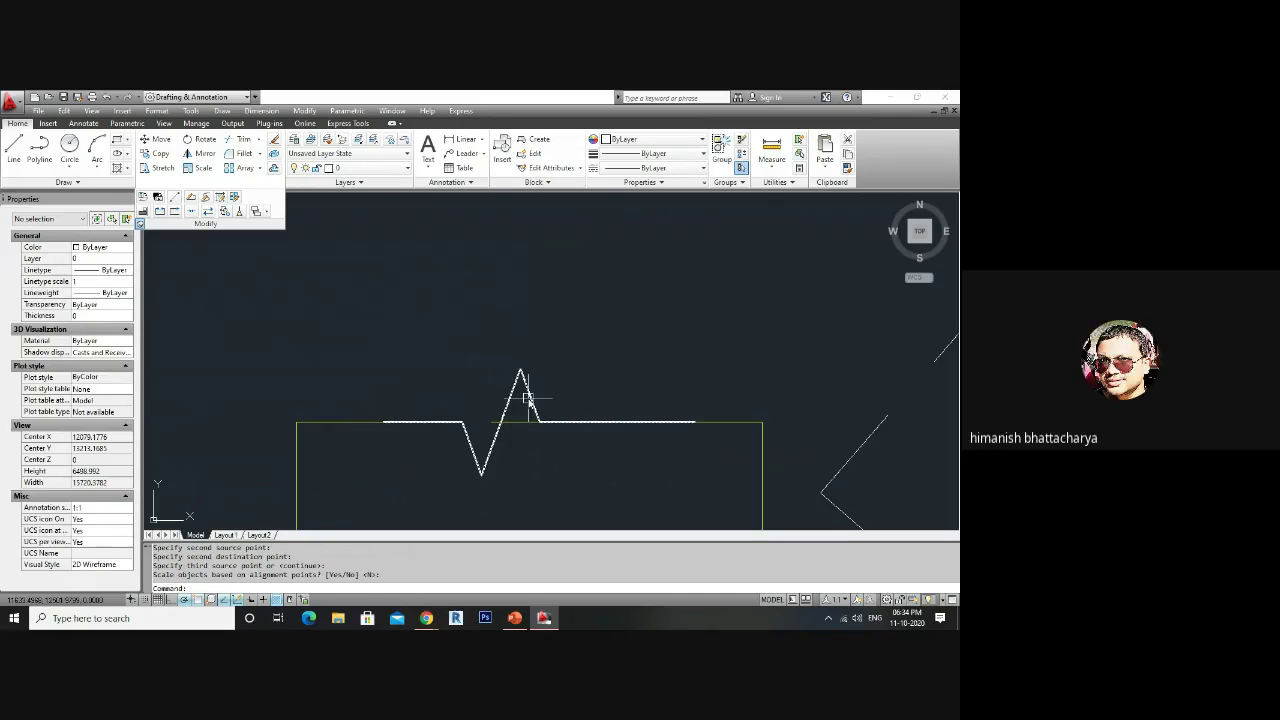
# - Move the break line straight up, clear of the rectangle's top edge
pyautogui.click(527, 398)
pyautogui.write('m')
pyautogui.press('Return')
pyautogui.click(575, 418)
pyautogui.click(571, 360)
# - Align the break line by a single point pair, its left endpoint to the gap's left end
pyautogui.write('al')
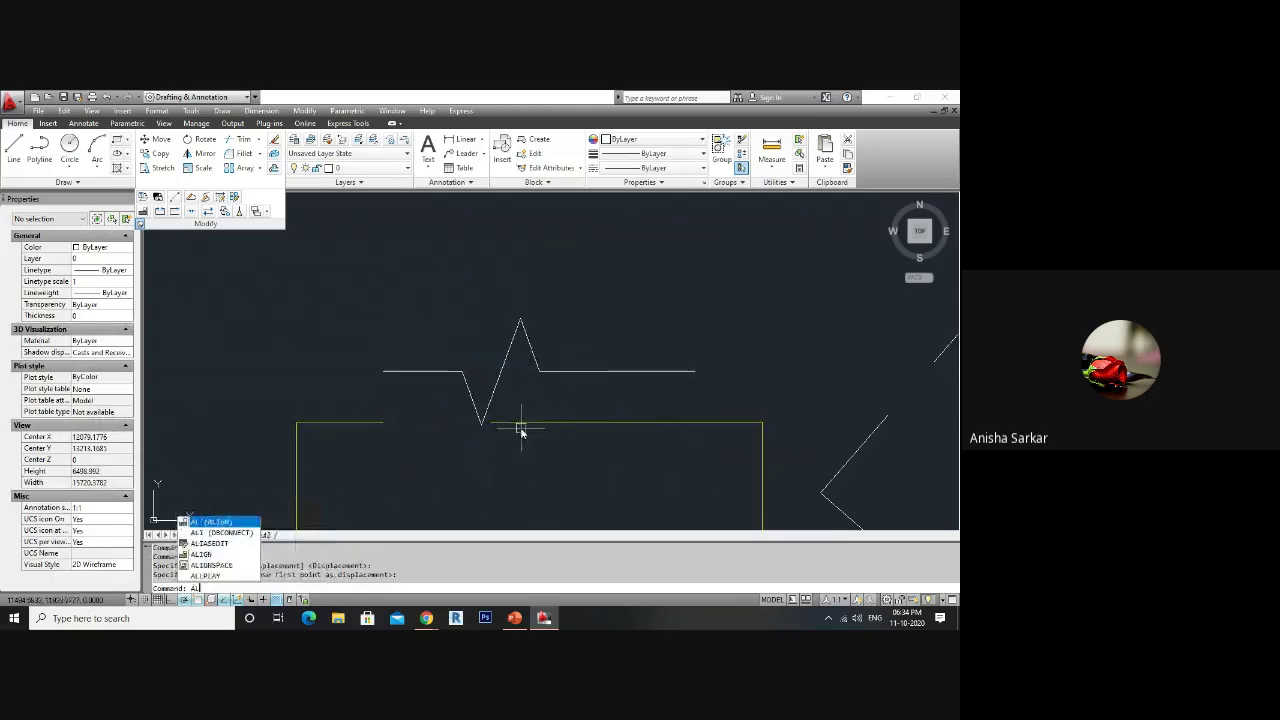
pyautogui.press('Return')
pyautogui.click(553, 322)
pyautogui.click(455, 410)
pyautogui.press('Return')
pyautogui.click(384, 371)
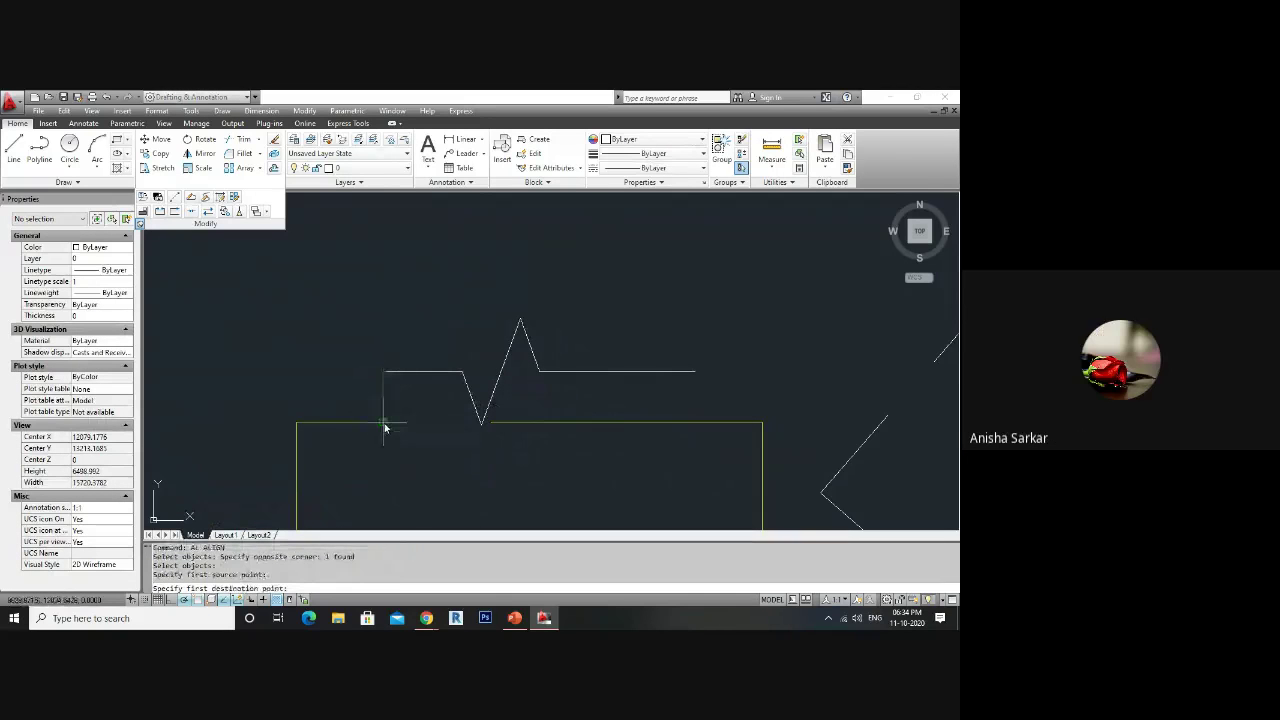
pyautogui.click(384, 422)
pyautogui.press('Return')
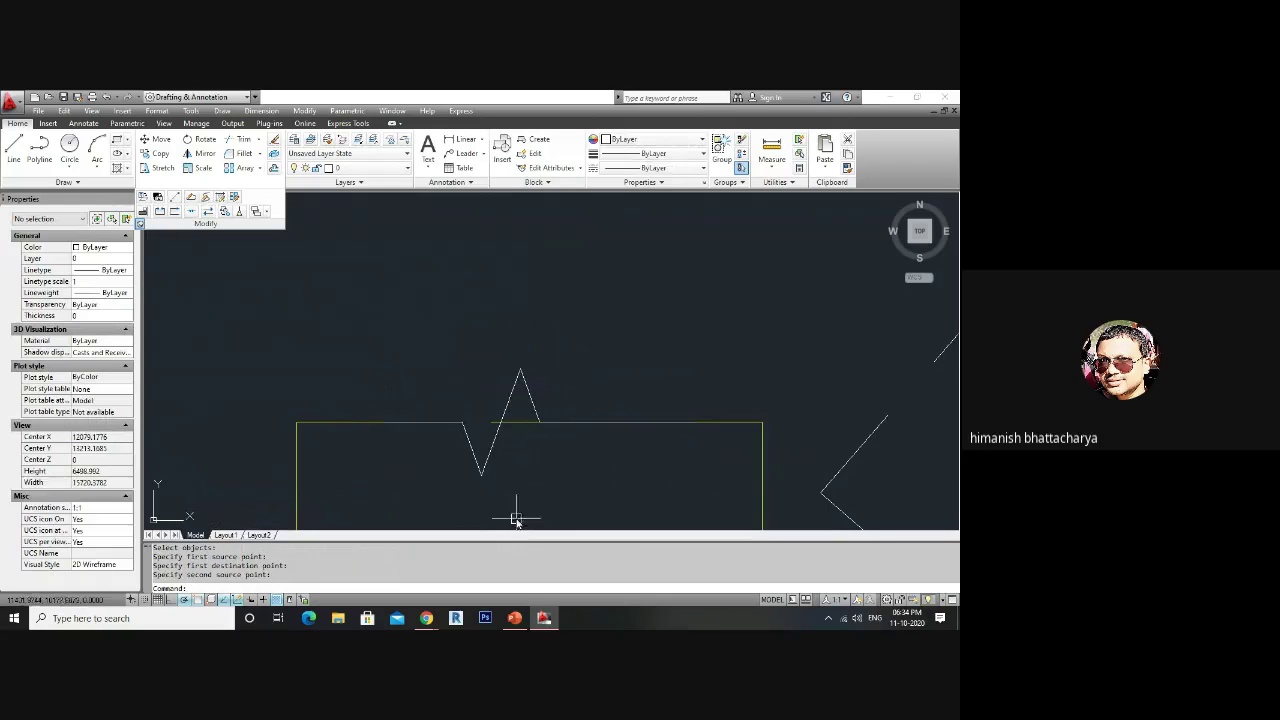
# - Move the break line up so it sits entirely above the rectangle, and clear the selection
pyautogui.click(496, 449)
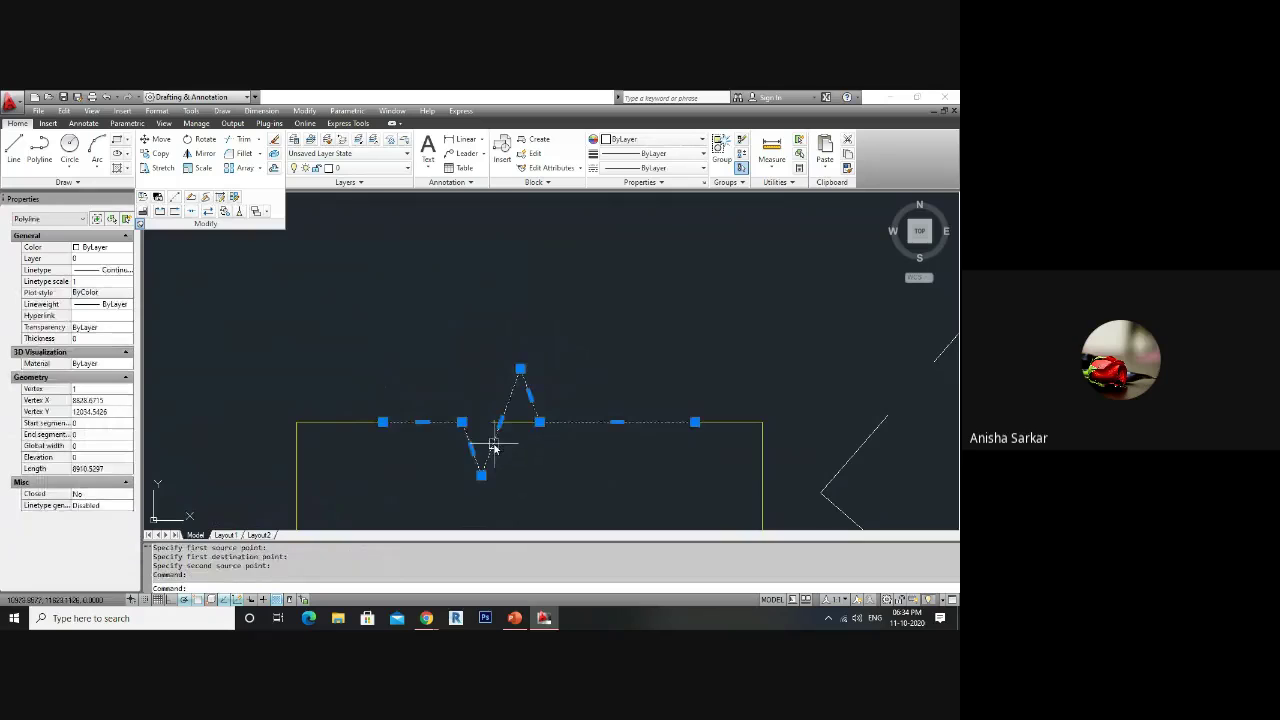
pyautogui.press('Return')
pyautogui.click(551, 406)
pyautogui.click(555, 331)
pyautogui.press('Escape')
pyautogui.click(566, 318)
pyautogui.click(545, 402)
pyautogui.press('Escape')
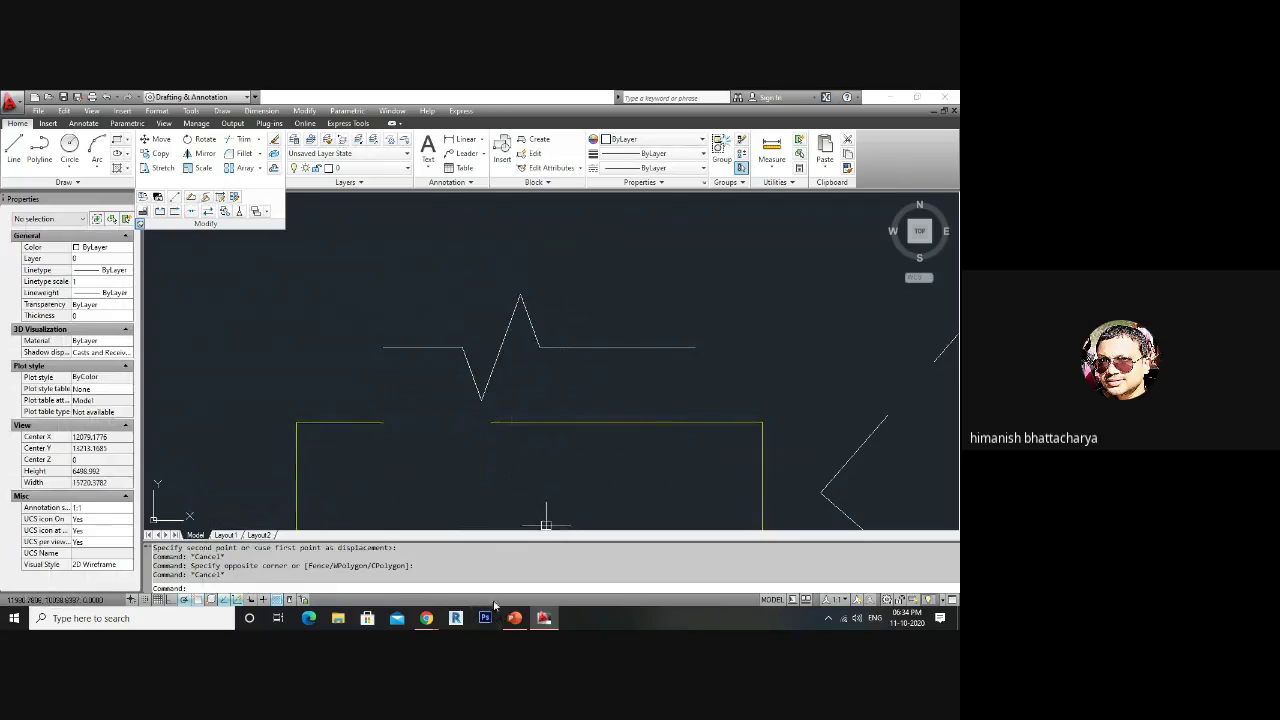
# - Switch to the Google Meet session in the browser and return to AutoCAD
pyautogui.moveTo(421, 624)
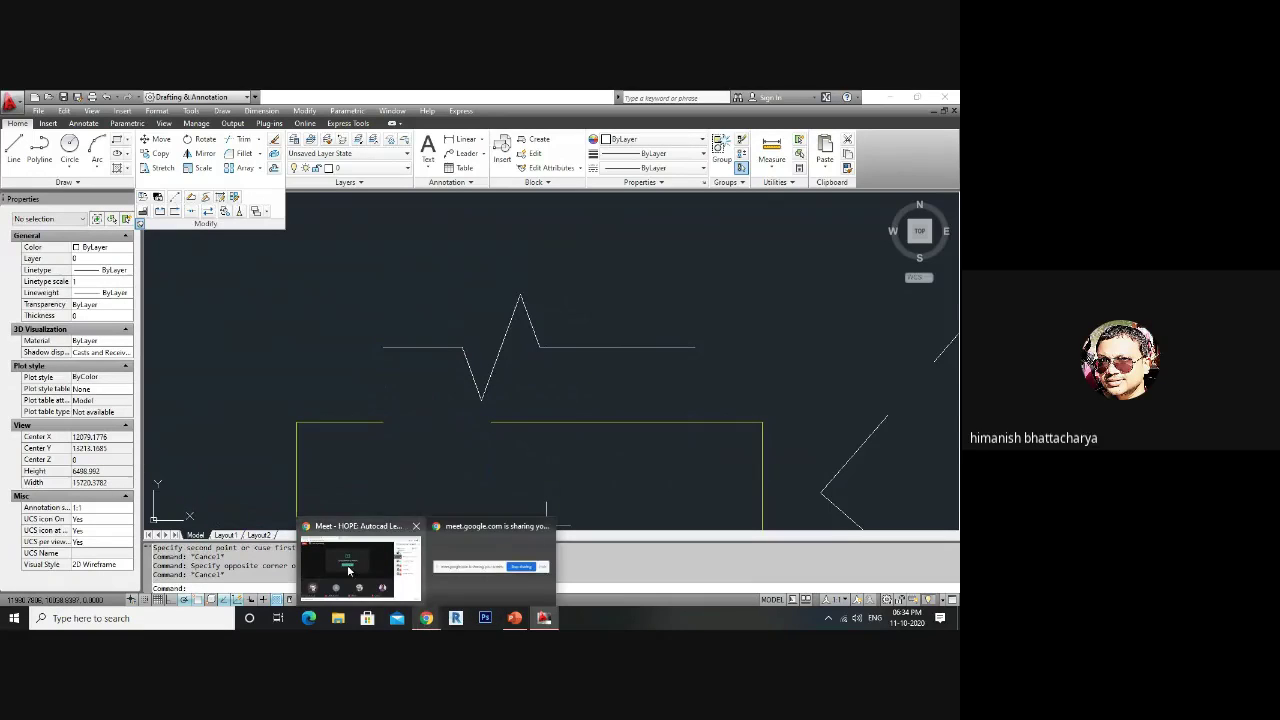
pyautogui.click(351, 570)
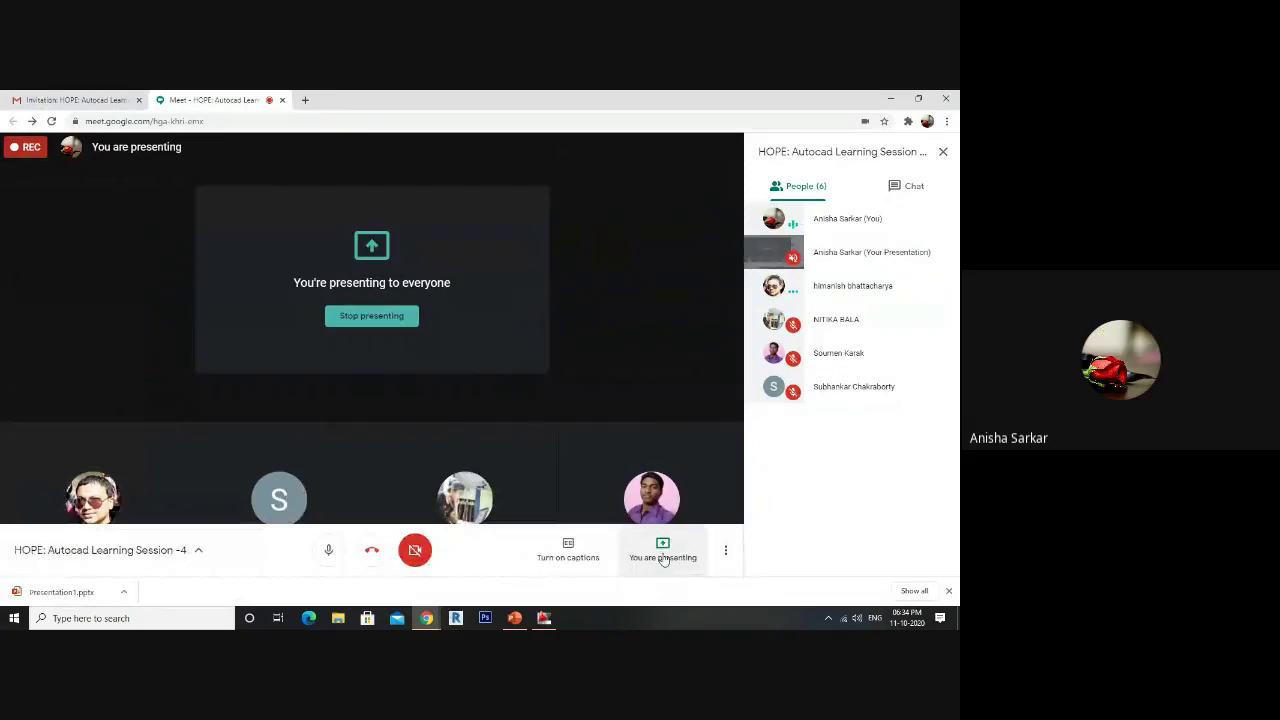
pyautogui.moveTo(430, 624)
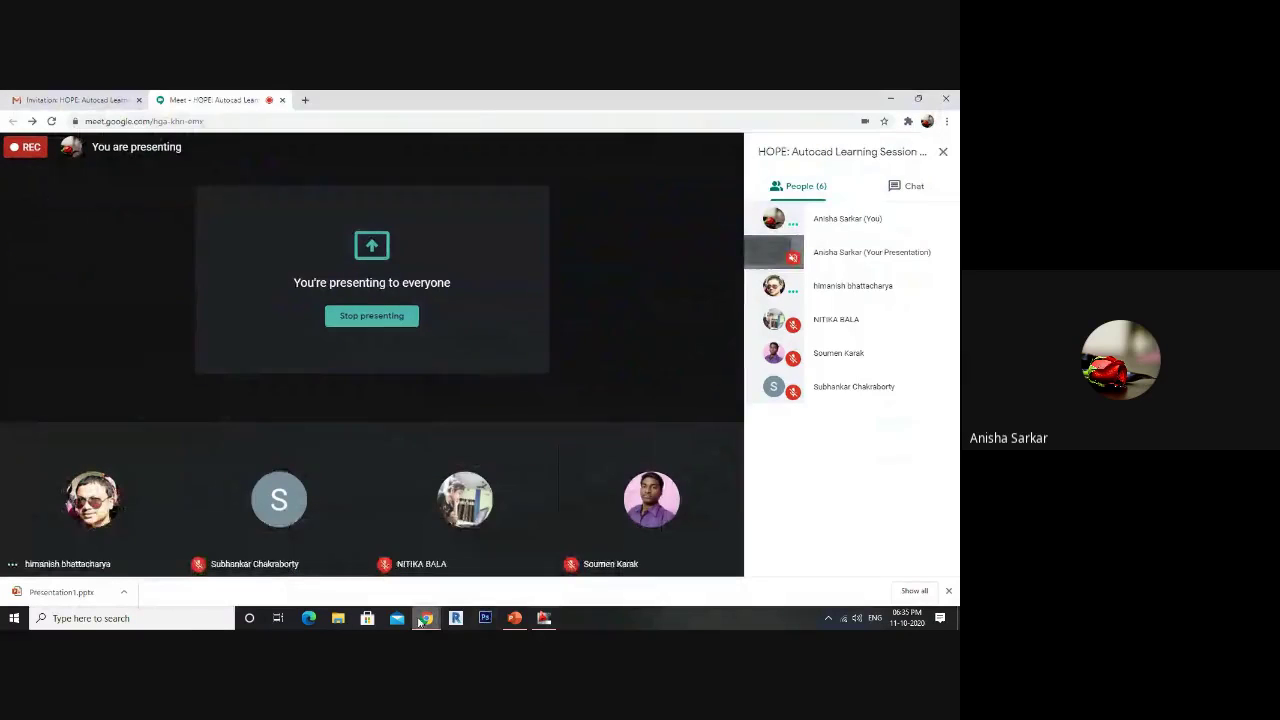
pyautogui.click(420, 622)
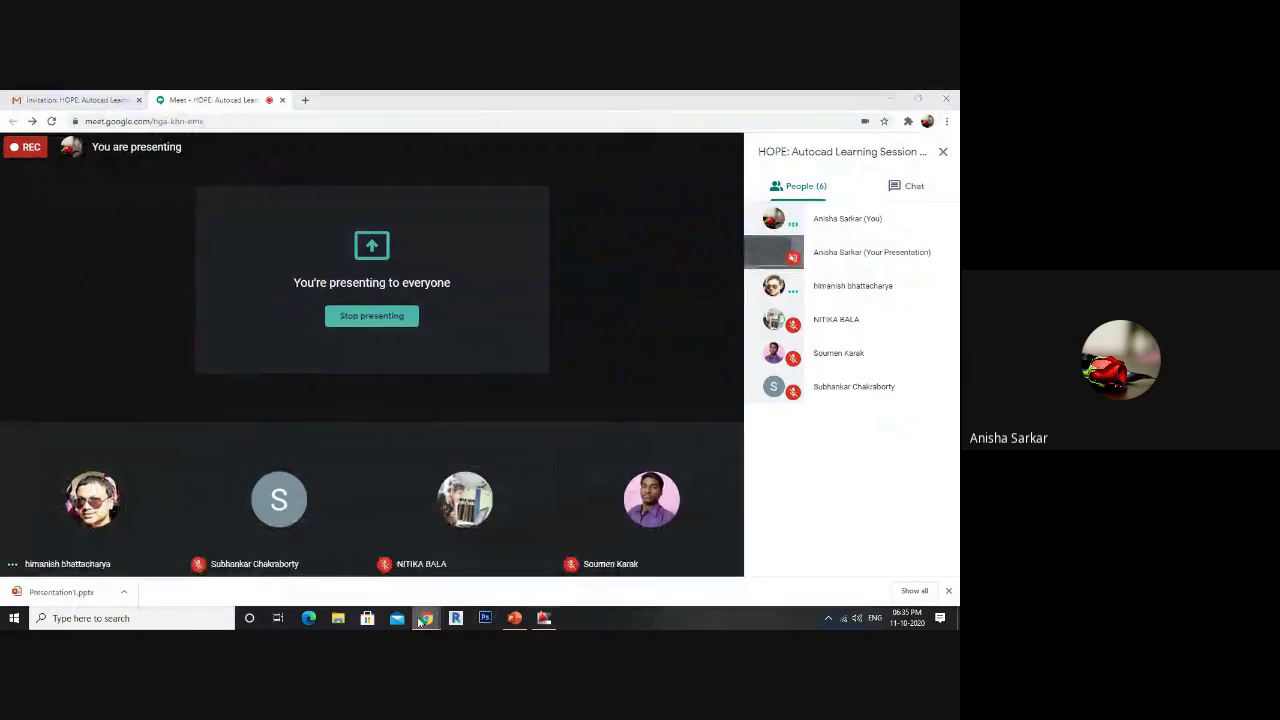
pyautogui.click(546, 620)
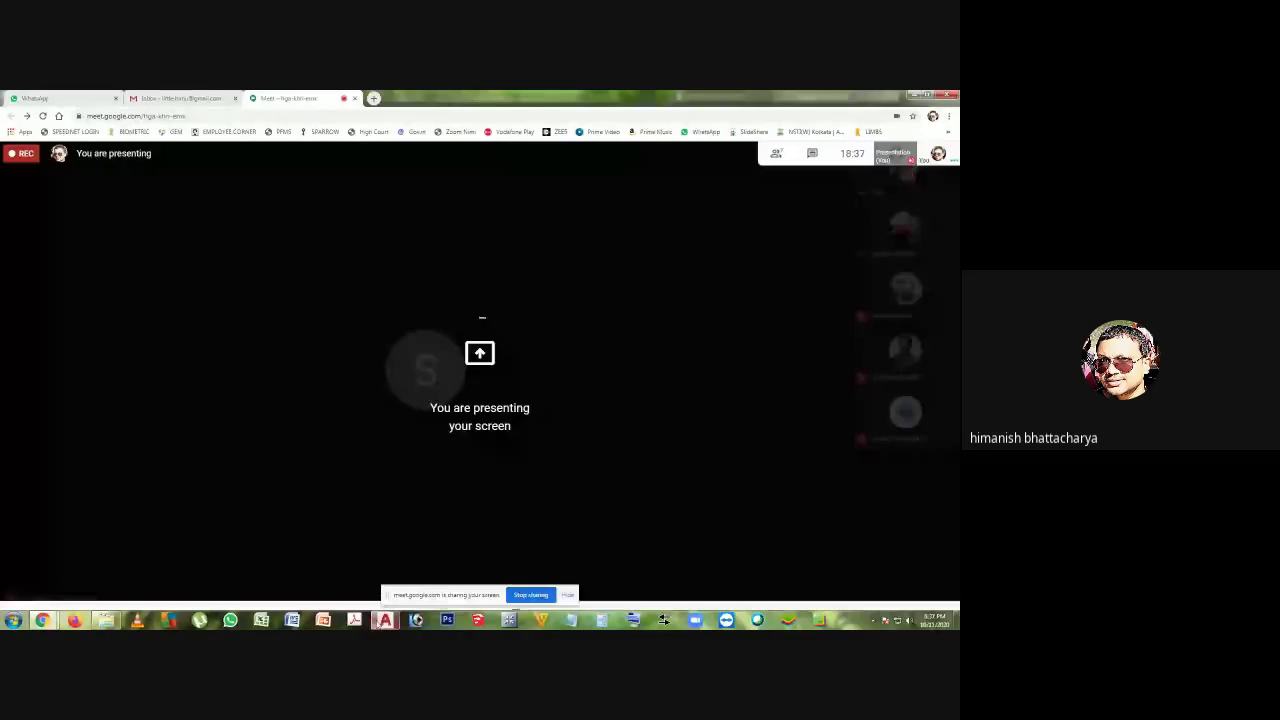
# - Switch to the house plan drawing in AutoCAD 2017 and dismiss the Google Meet presenting notification
pyautogui.moveTo(386, 622)
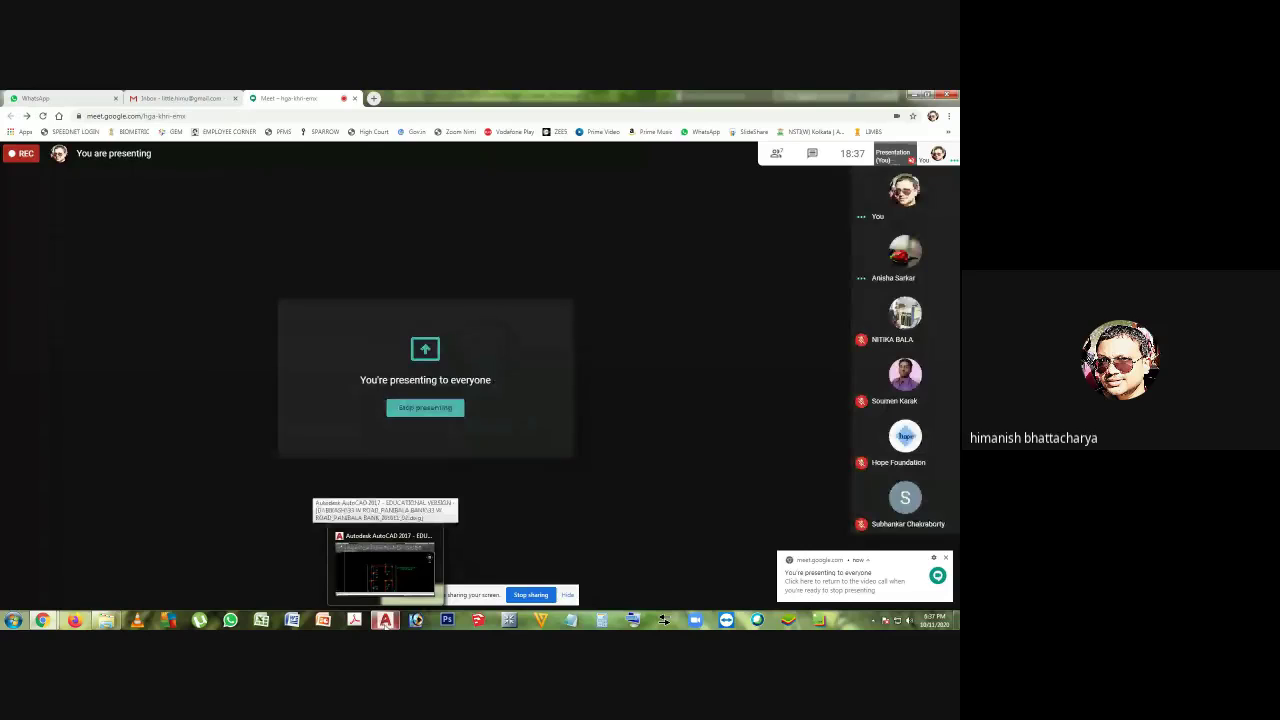
pyautogui.click(386, 622)
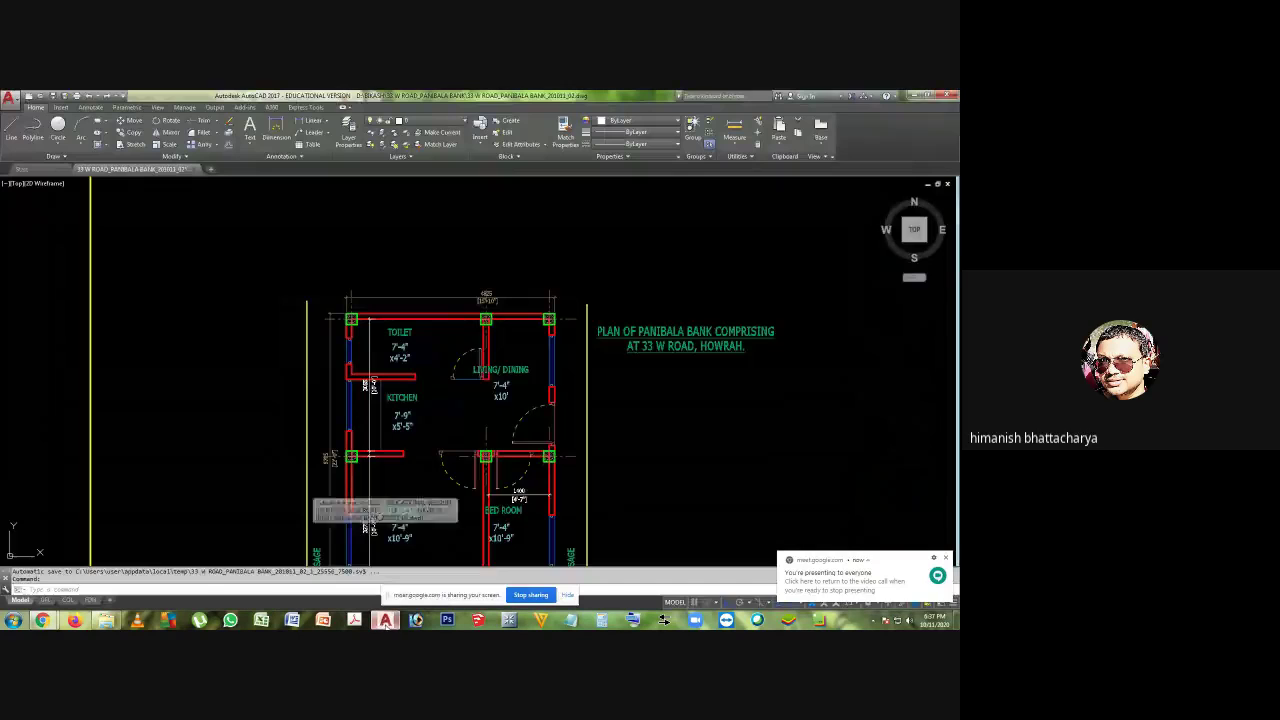
pyautogui.moveTo(596, 440); pyautogui.dragTo(604, 353, button='middle')
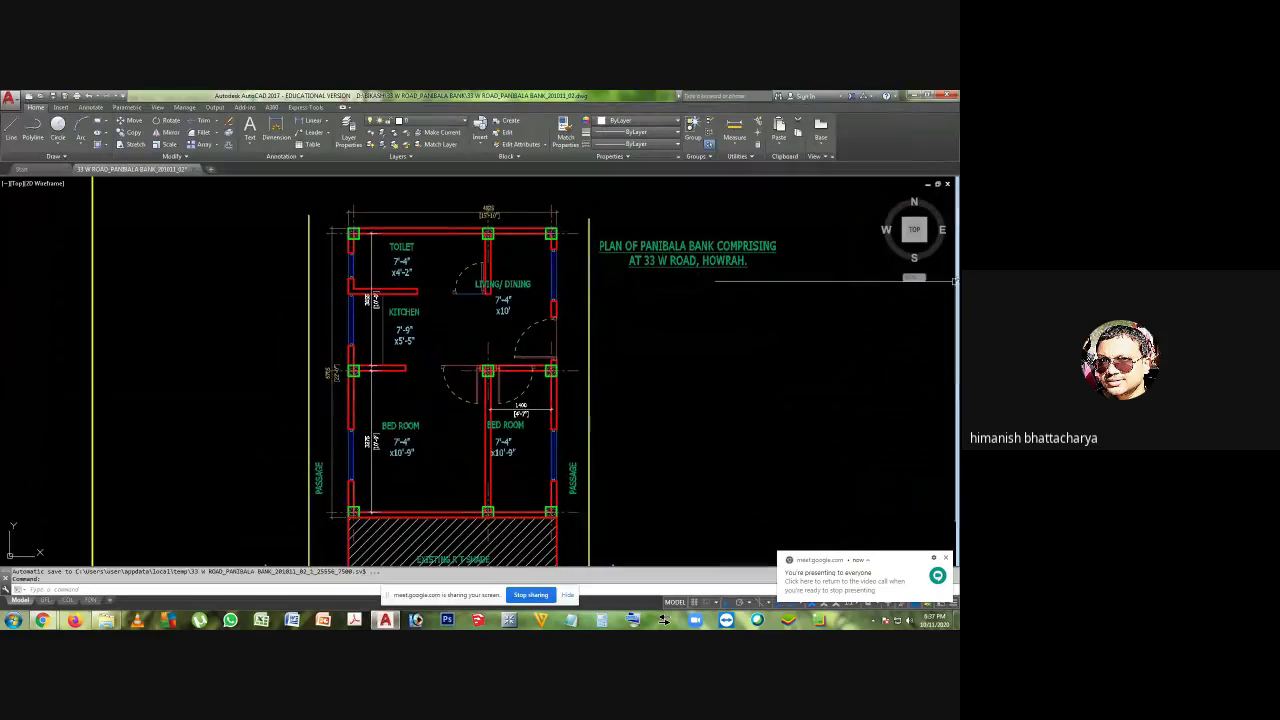
pyautogui.click(947, 558)
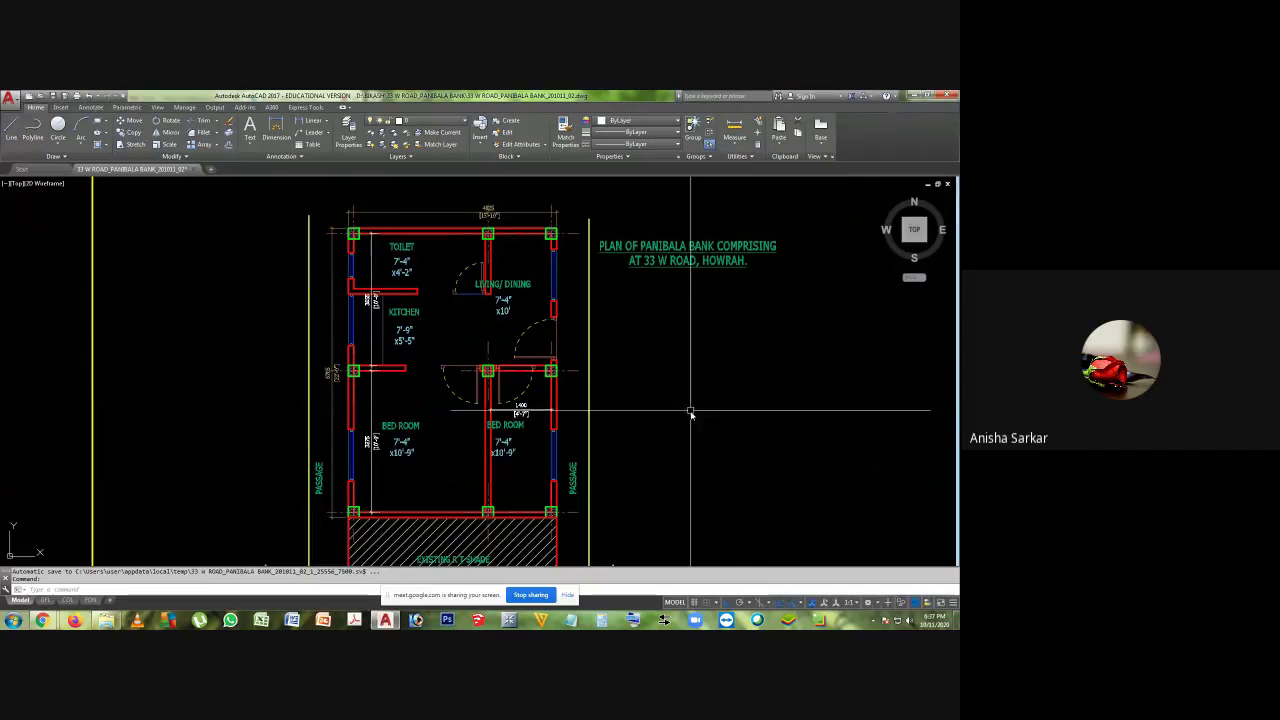
# - Draw a short horizontal line in the empty area above the blank yellow sheet frame
pyautogui.moveTo(910, 363); pyautogui.dragTo(208, 403, button='middle')
pyautogui.scroll(-6, 209, 402)
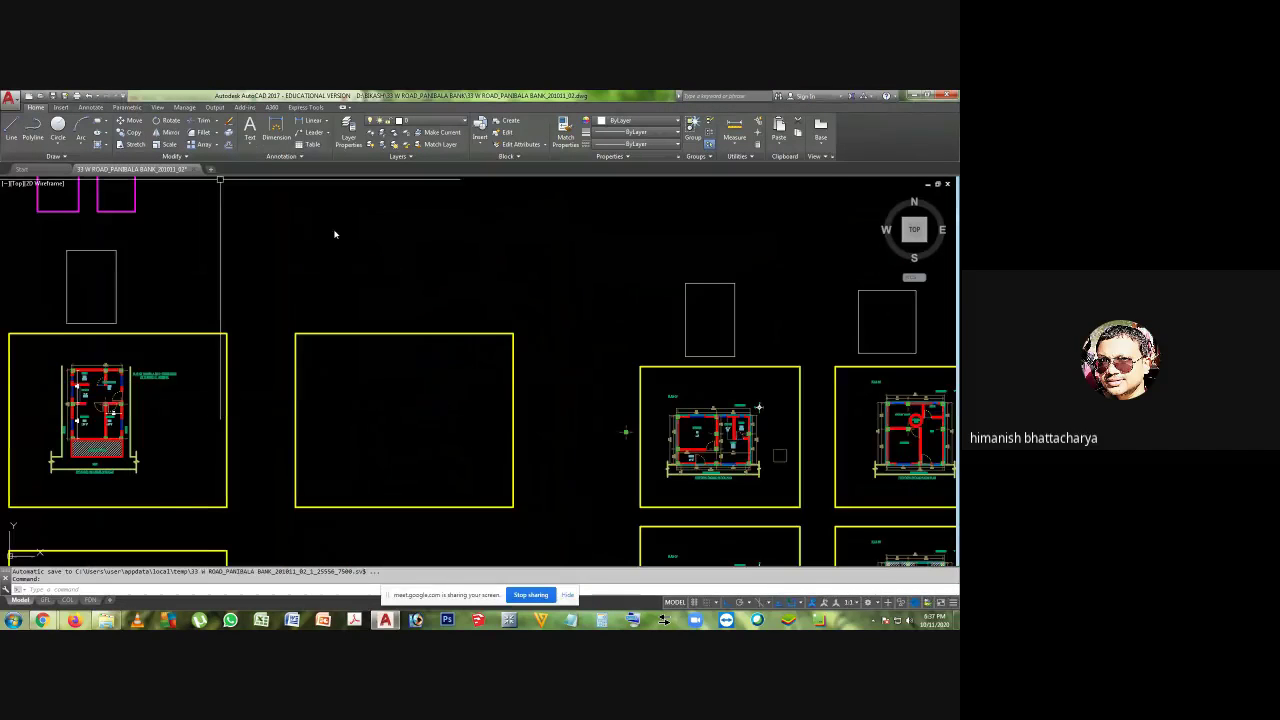
pyautogui.moveTo(303, 275); pyautogui.dragTo(349, 331, button='middle')
pyautogui.scroll(2, 414, 283)
pyautogui.moveTo(414, 283); pyautogui.dragTo(443, 349, button='middle')
pyautogui.press('Escape')
pyautogui.press('Escape')
pyautogui.write('l')
pyautogui.press('Return')
pyautogui.click(390, 396)
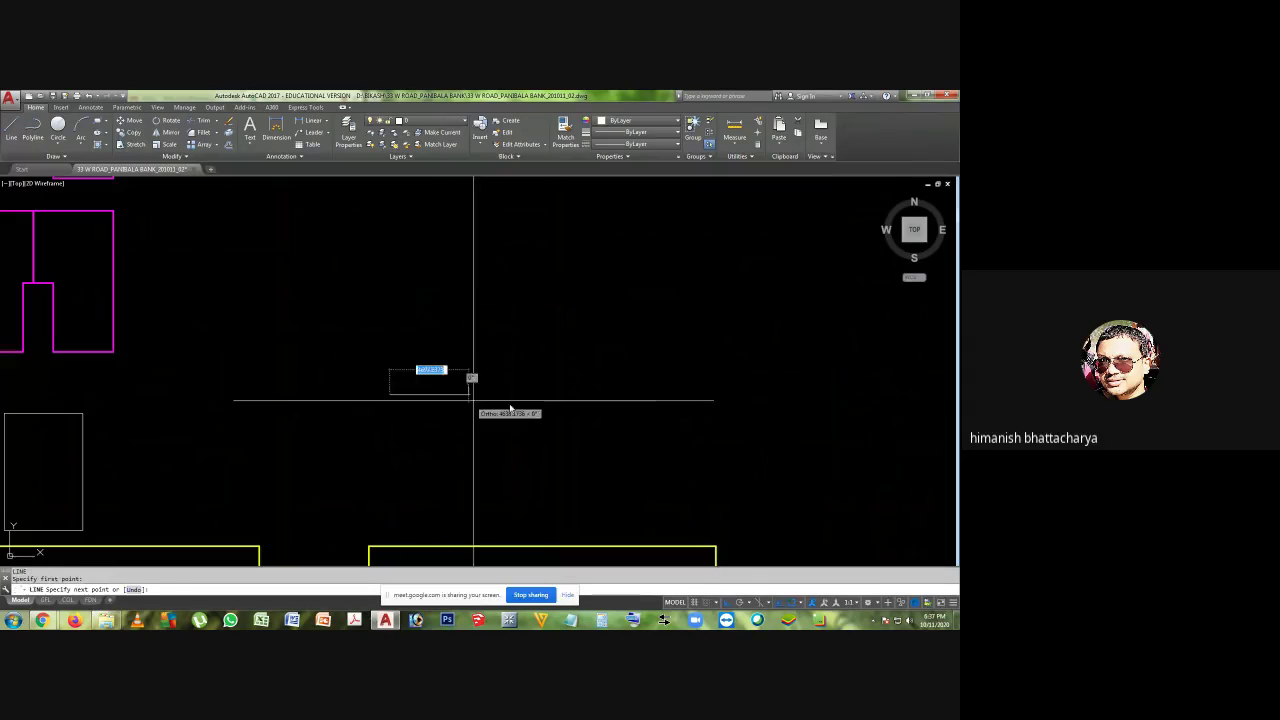
pyautogui.click(489, 395)
pyautogui.press('Return')
# - Draw a second, longer horizontal line level with the first, leaving a wide gap between them
pyautogui.press('Return')
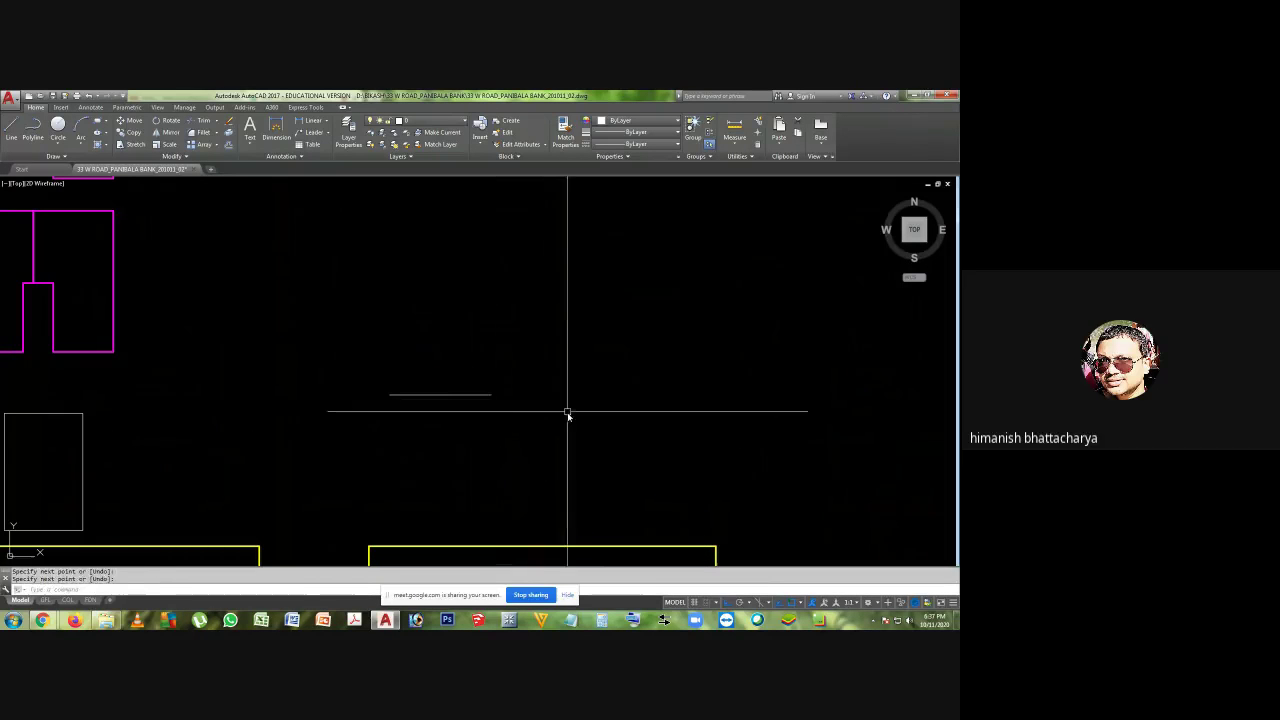
pyautogui.click(652, 395)
pyautogui.click(812, 412)
pyautogui.press('Return')
pyautogui.scroll(2, 580, 328)
pyautogui.moveTo(537, 374); pyautogui.dragTo(431, 375, button='middle')
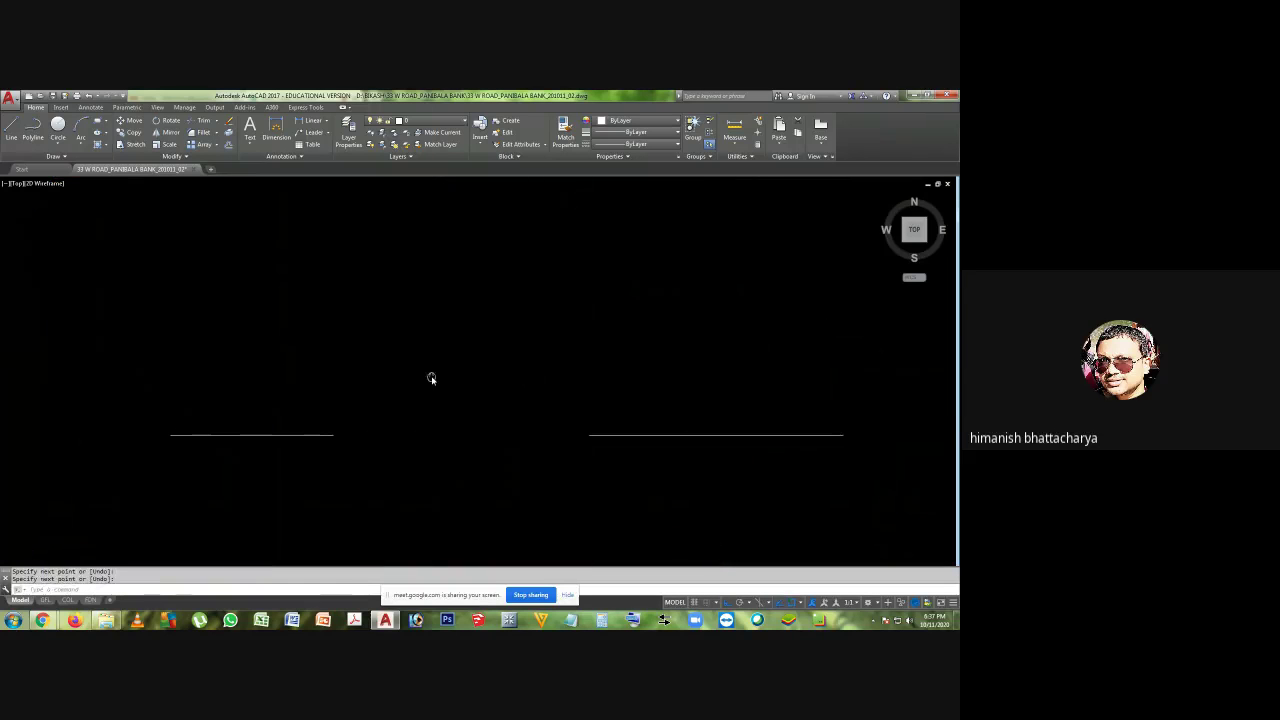
# - Draw a zigzag break line polyline above the gap, with horizontal ends and a freely angled peak and dip in the middle
pyautogui.write('pl')
pyautogui.press('Return')
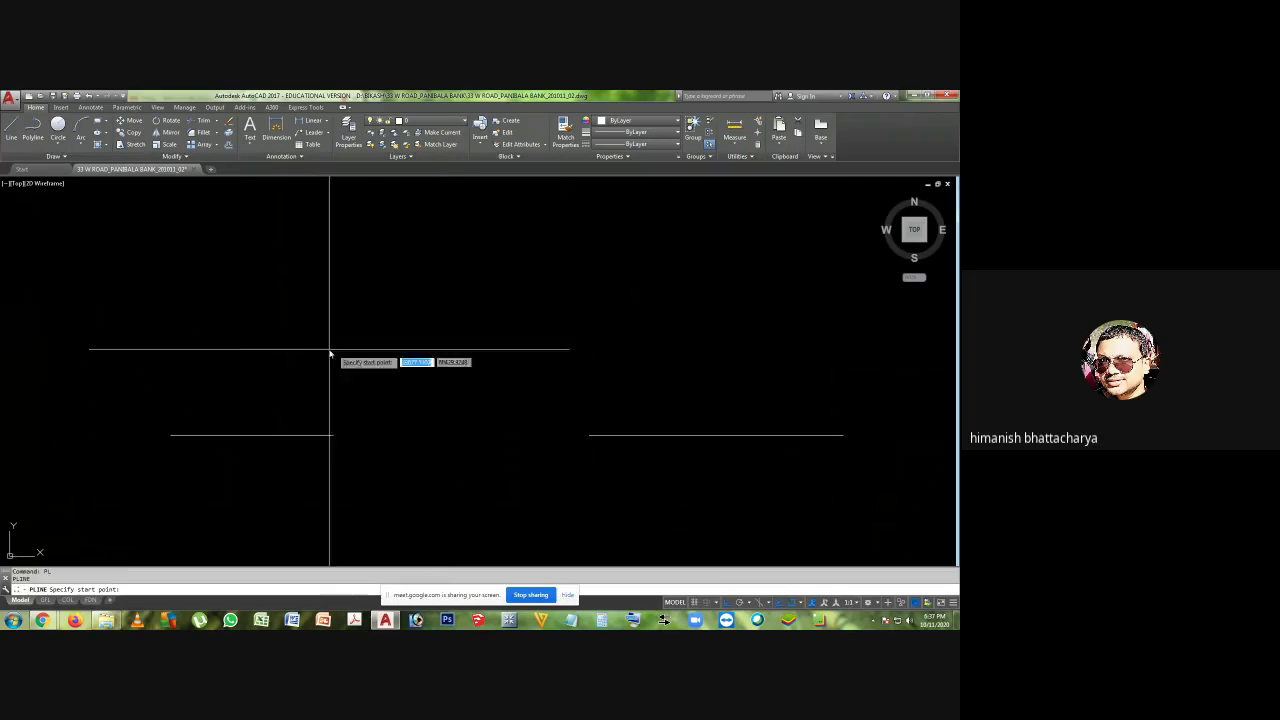
pyautogui.click(250, 343)
pyautogui.click(433, 342)
pyautogui.press('F8')
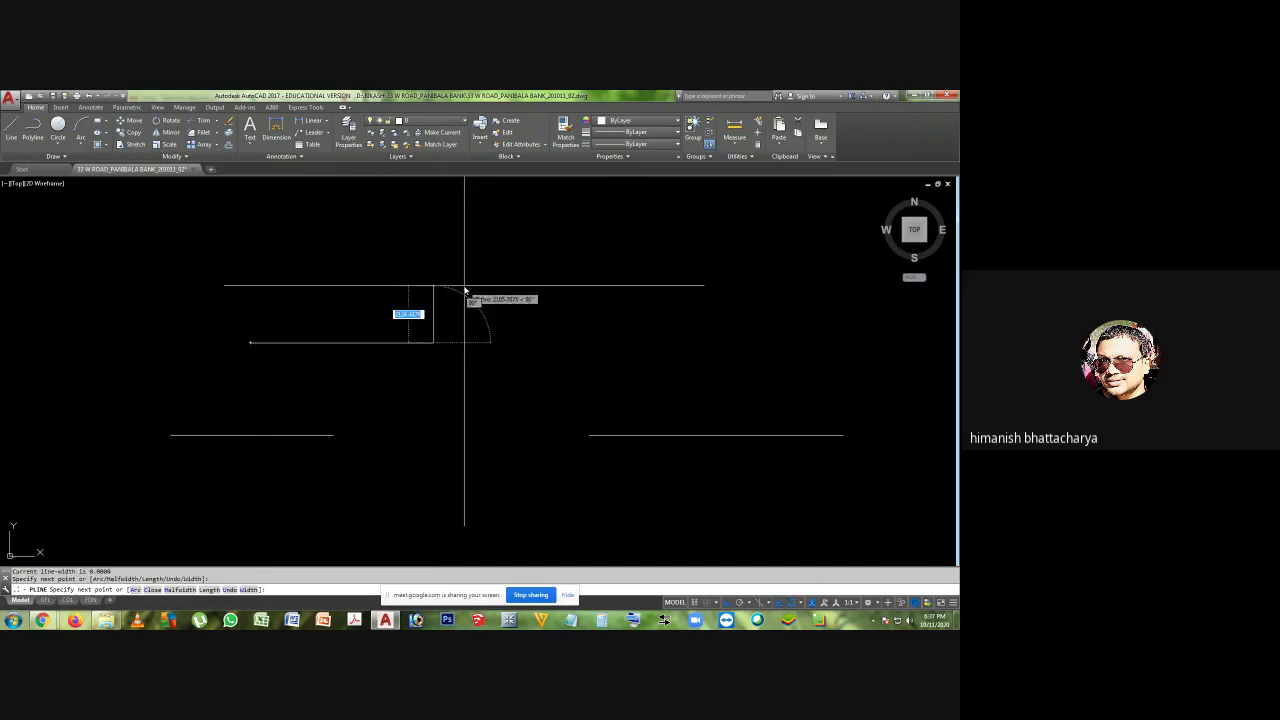
pyautogui.click(463, 291)
pyautogui.click(470, 390)
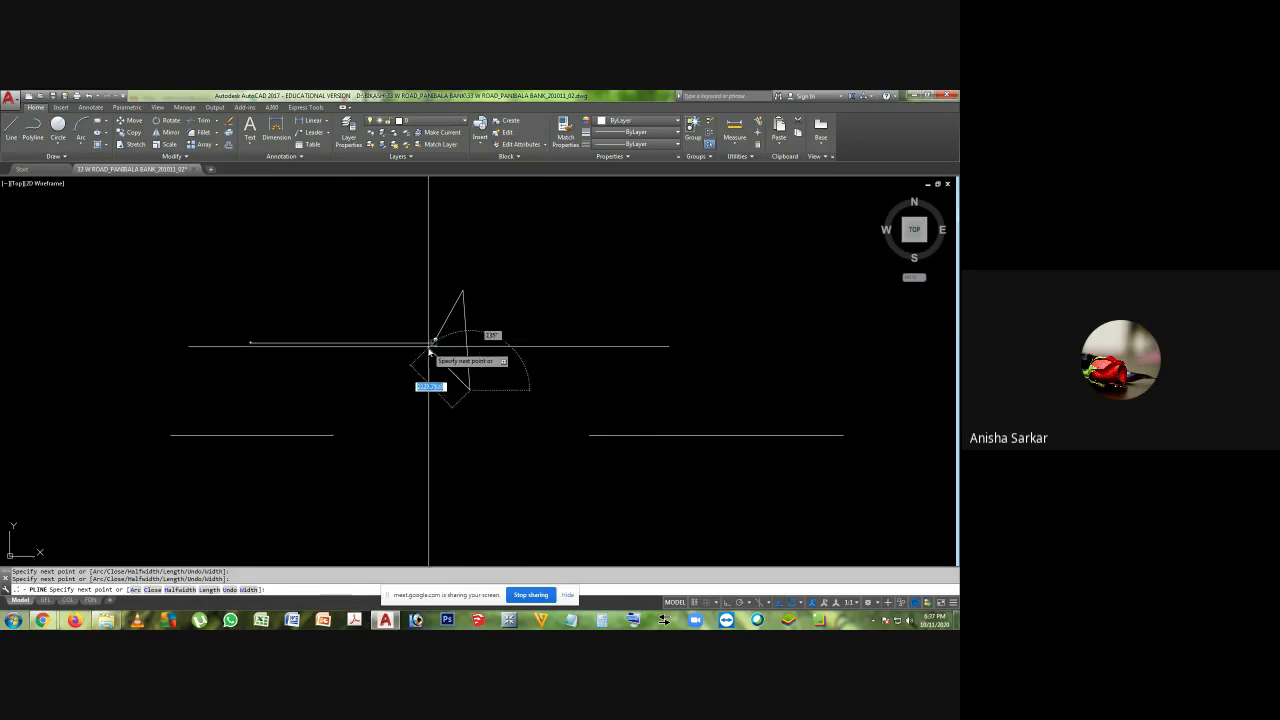
pyautogui.click(503, 342)
pyautogui.press('F8')
pyautogui.click(714, 374)
pyautogui.press('Escape')
pyautogui.press('Escape')
pyautogui.moveTo(463, 423); pyautogui.dragTo(466, 406, button='middle')
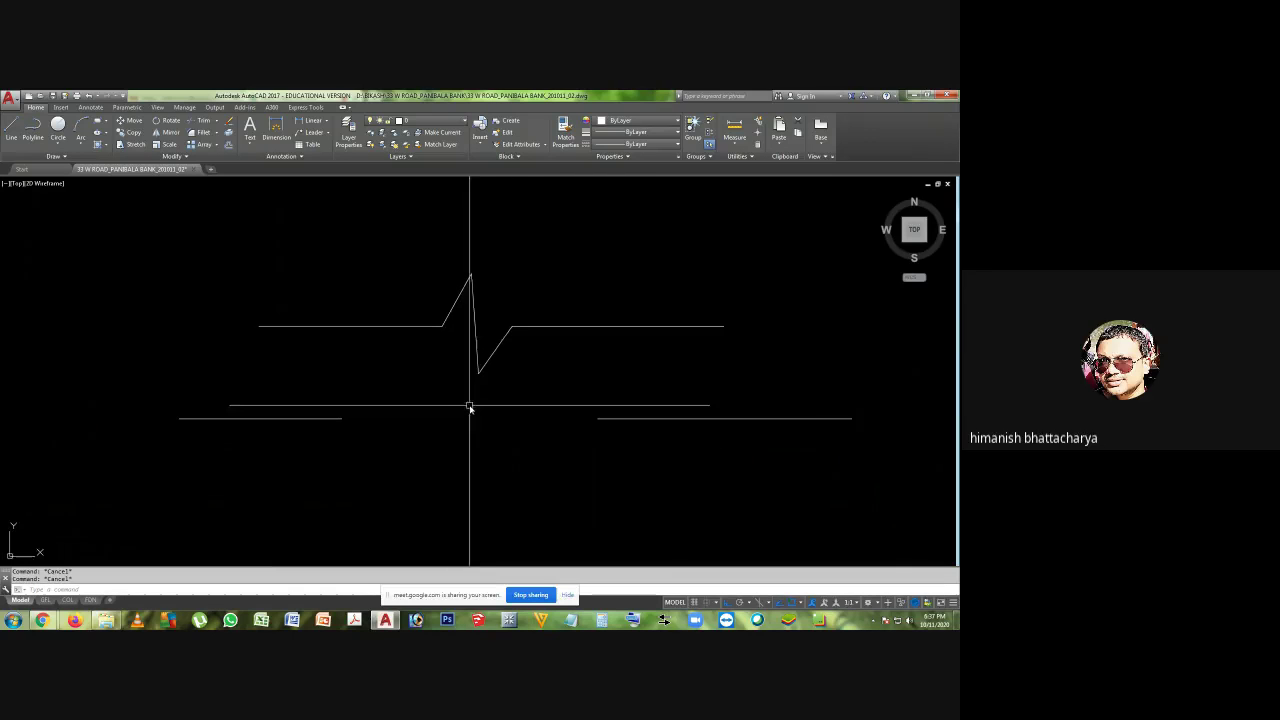
pyautogui.write('al')
pyautogui.press('Return')
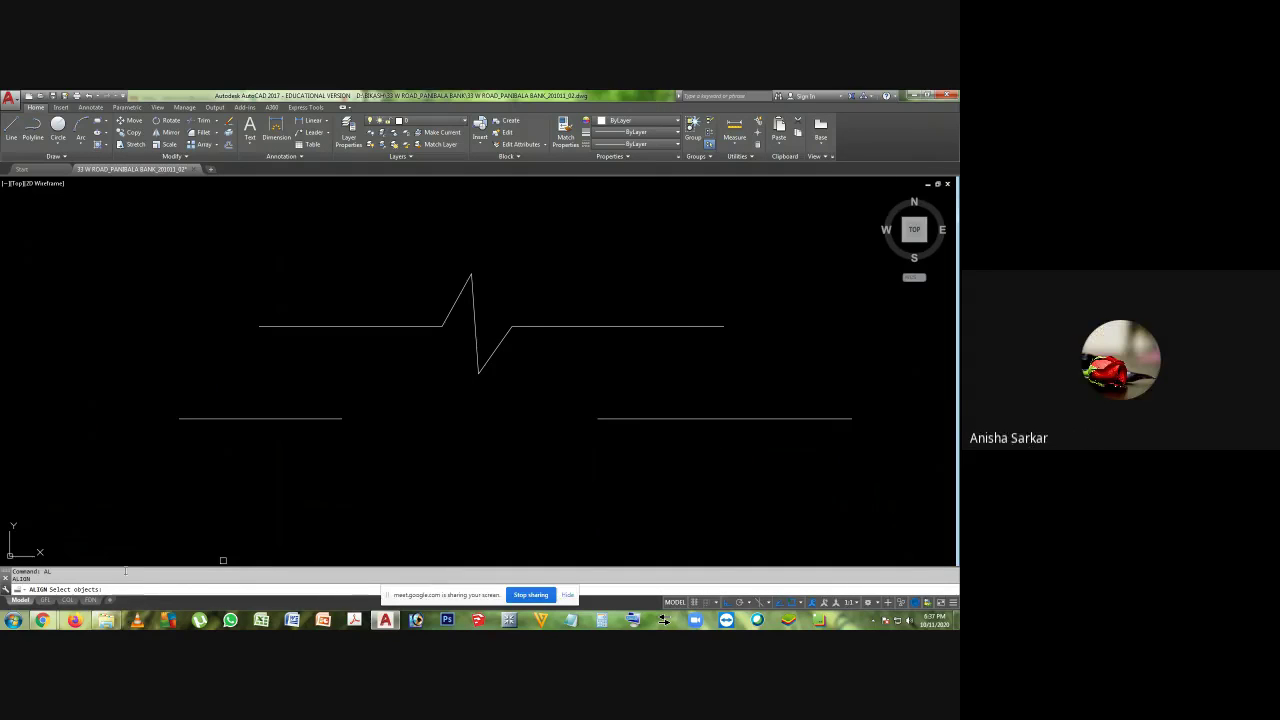
pyautogui.press('Escape')
# - Enlarge the command window to show more lines of command history
pyautogui.moveTo(126, 567); pyautogui.dragTo(126, 514)
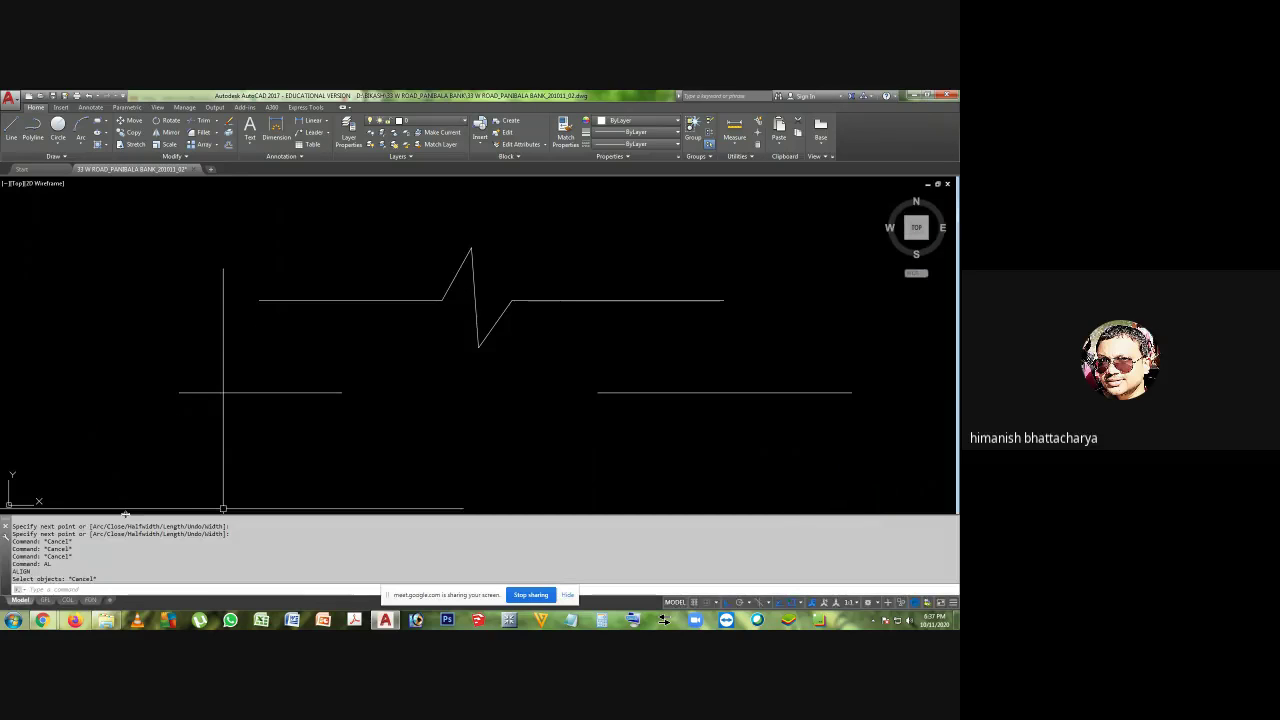
pyautogui.press('Escape')
pyautogui.press('Escape')
pyautogui.press('Escape')
# - Align the zigzag break line's ends to the facing ends of the two horizontal lines with scaling, and undo the alignment
pyautogui.write('al')
pyautogui.press('Return')
pyautogui.click(476, 280)
pyautogui.press('Return')
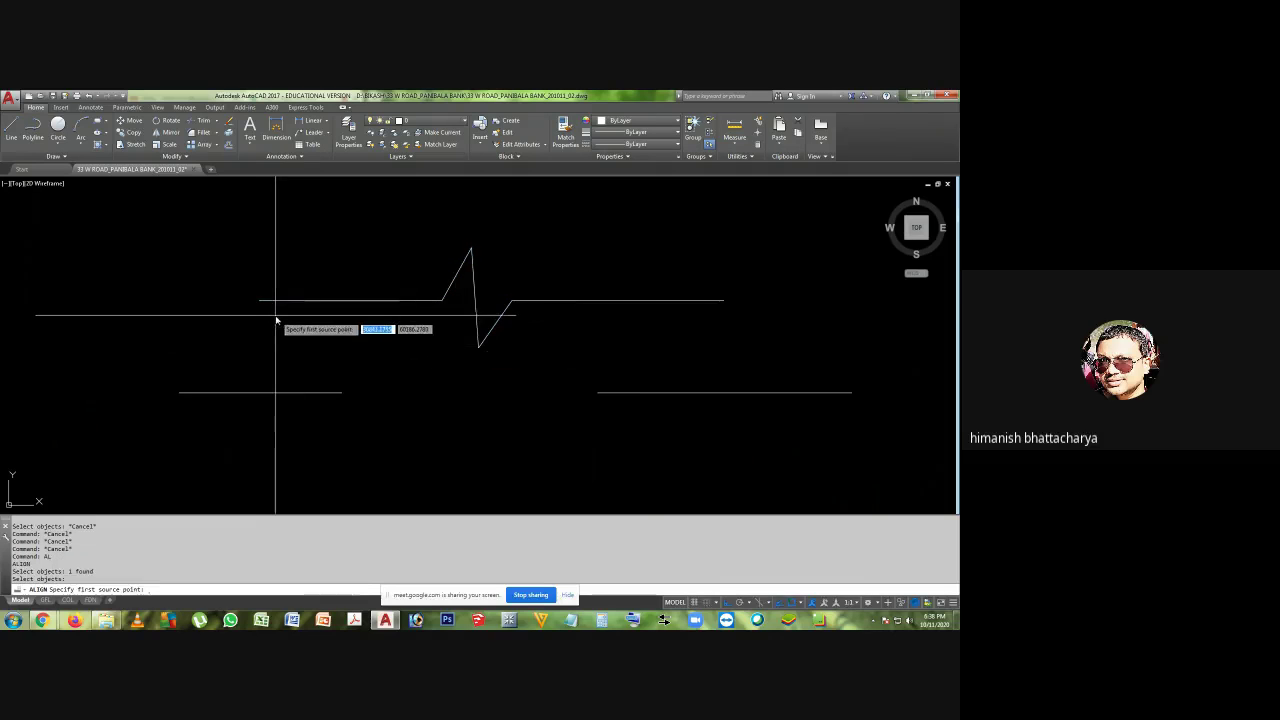
pyautogui.click(260, 301)
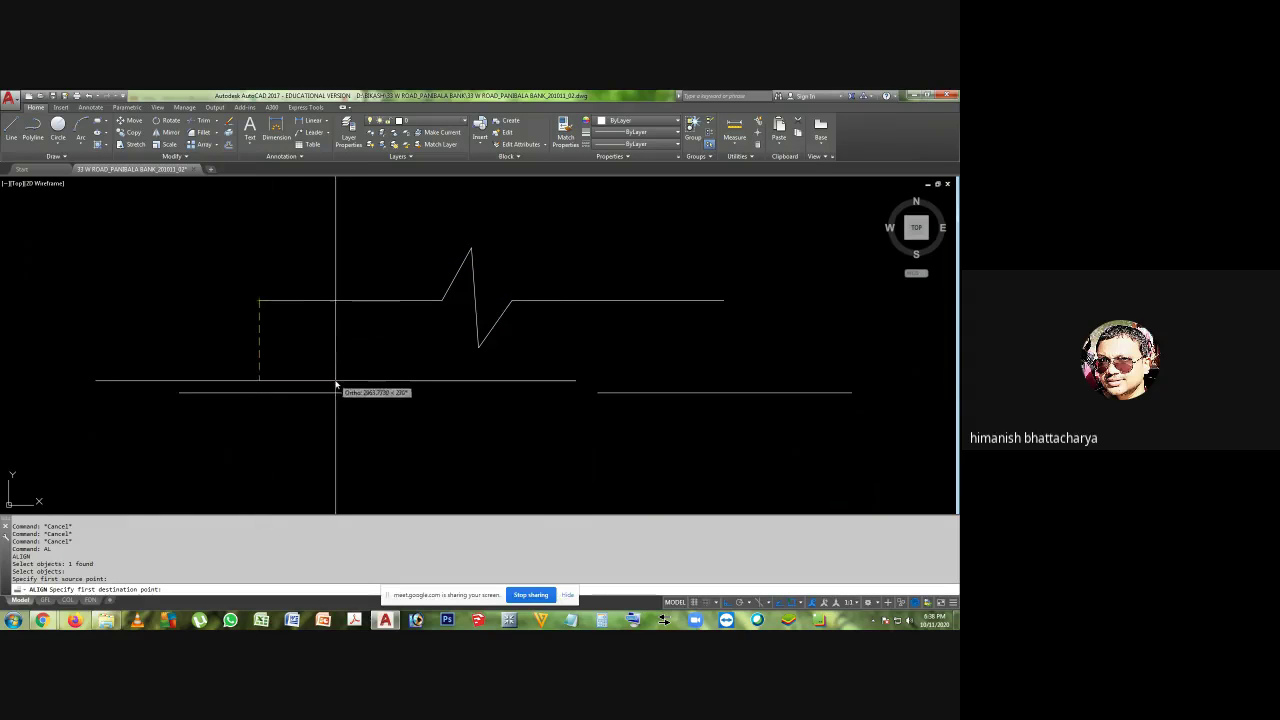
pyautogui.click(342, 393)
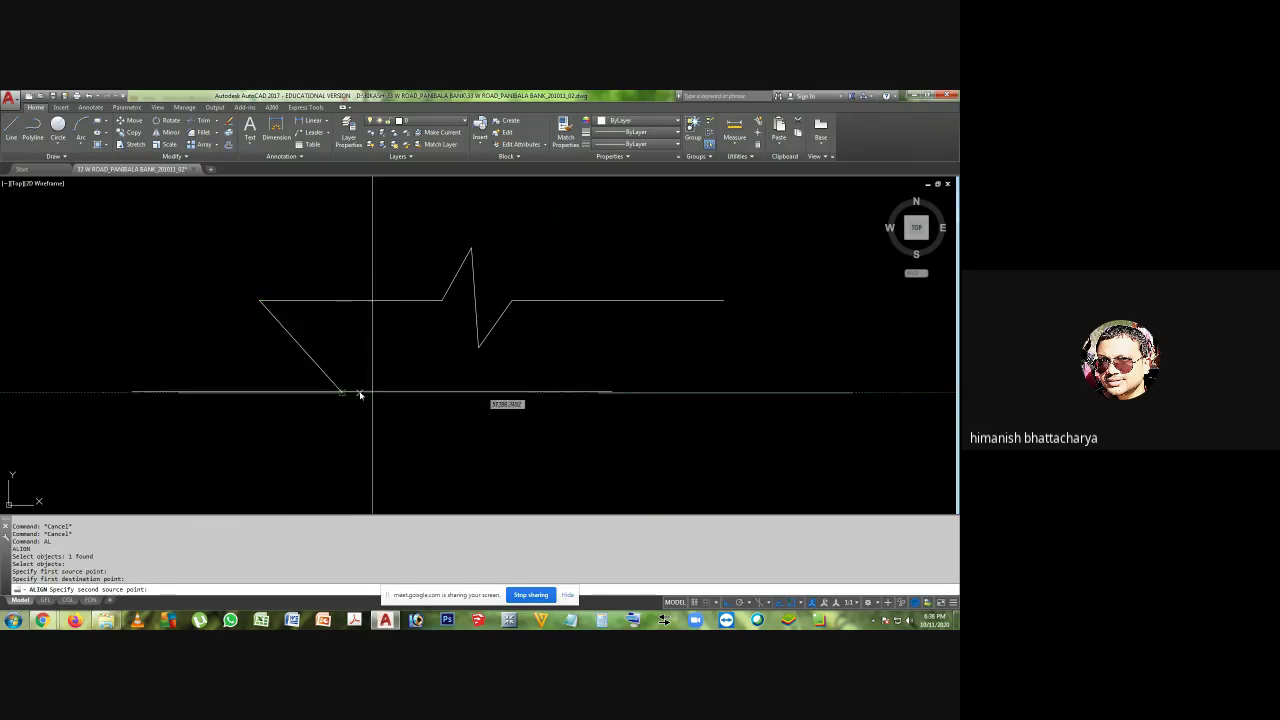
pyautogui.click(724, 301)
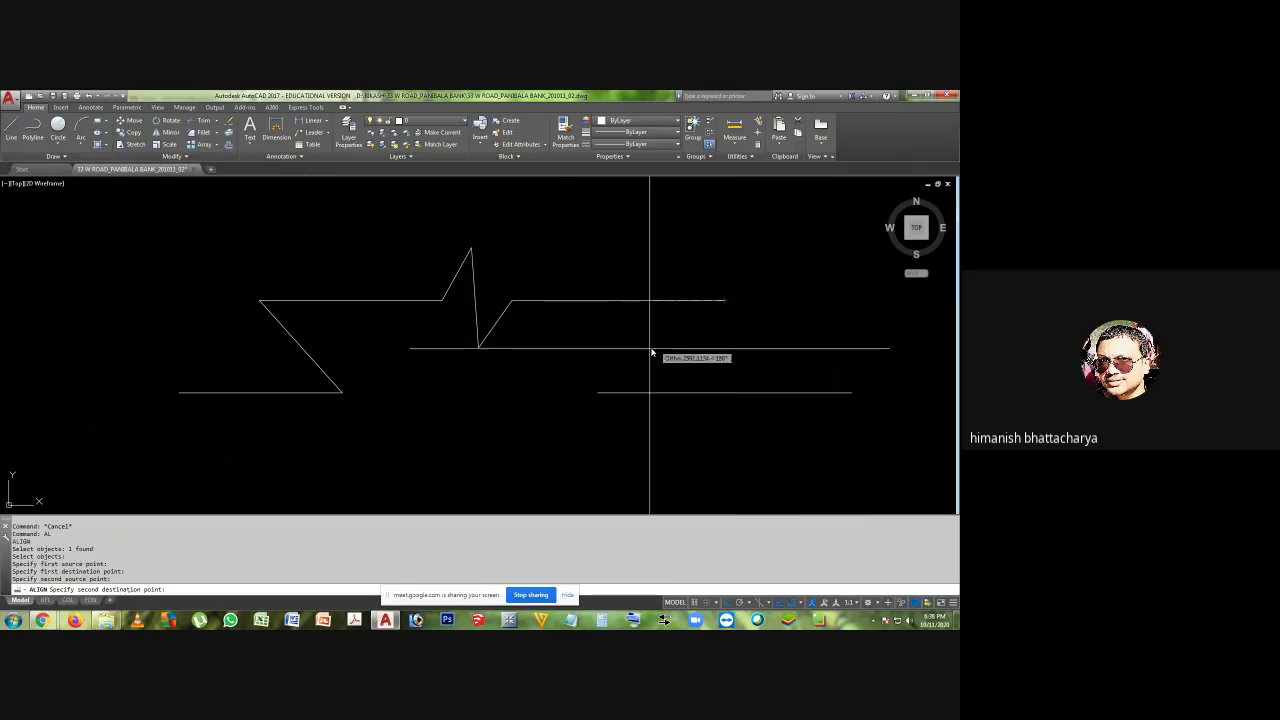
pyautogui.click(599, 390)
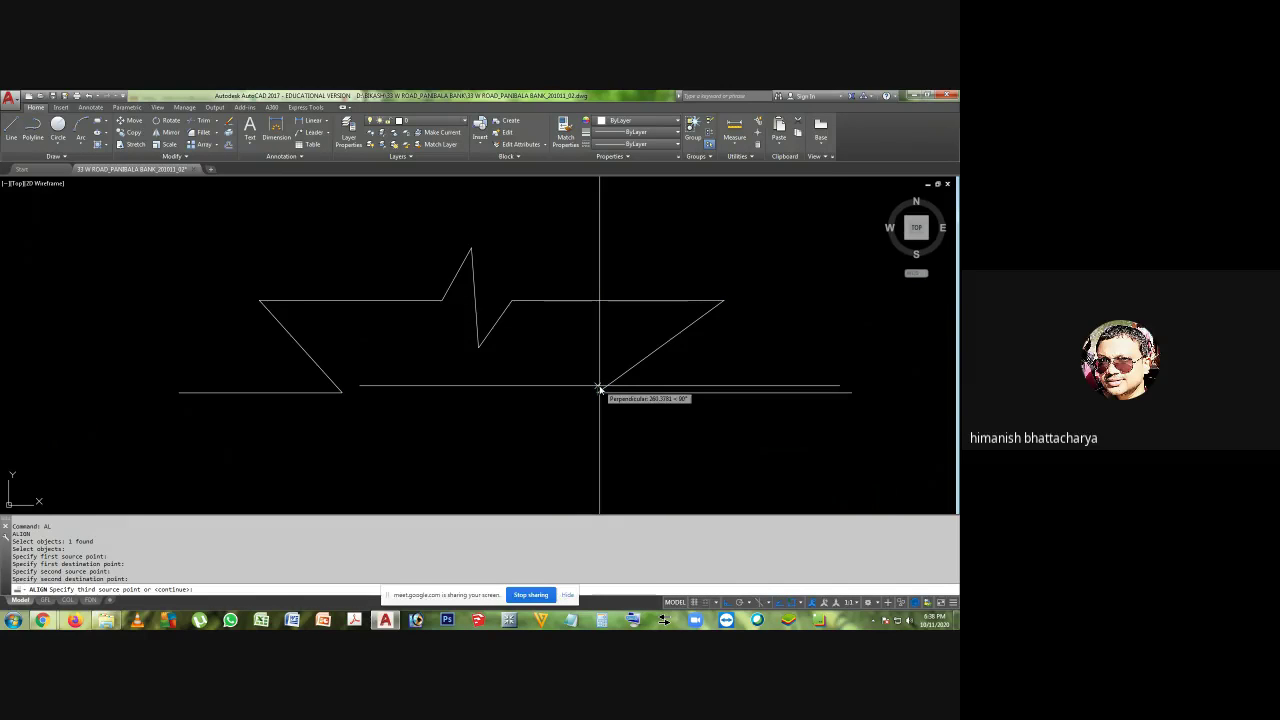
pyautogui.press('Return')
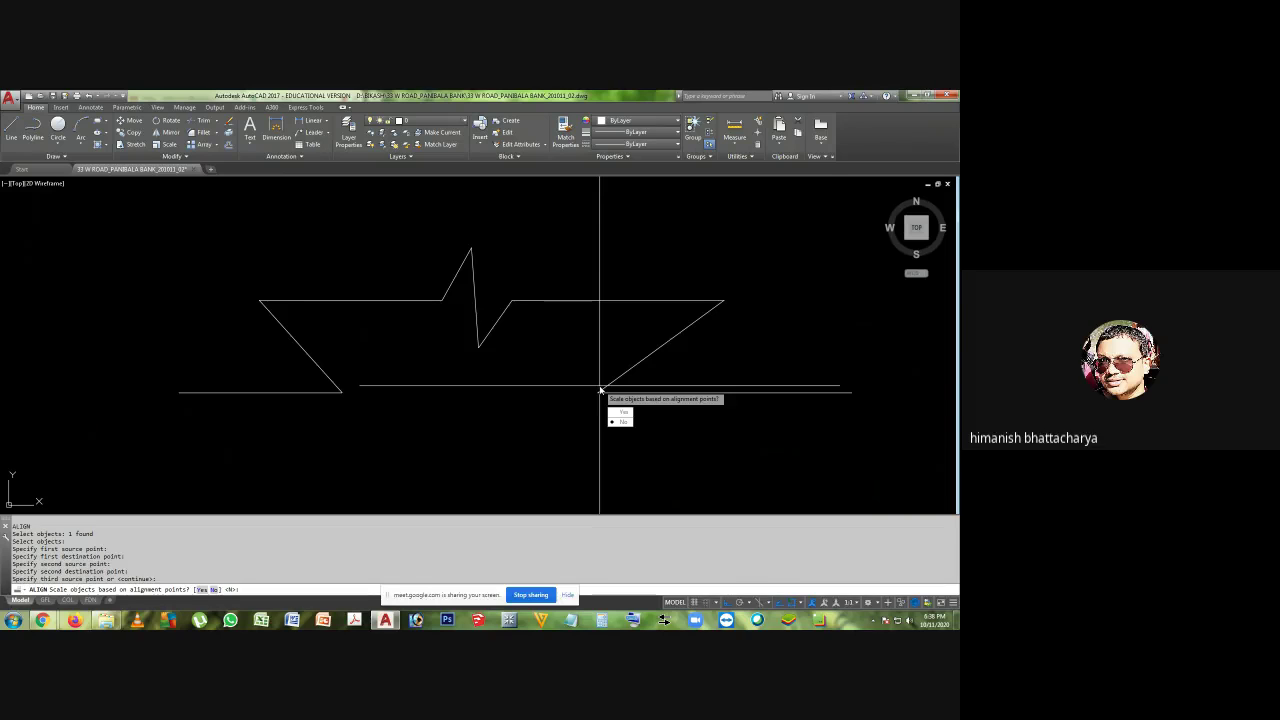
pyautogui.write('y')
pyautogui.press('Return')
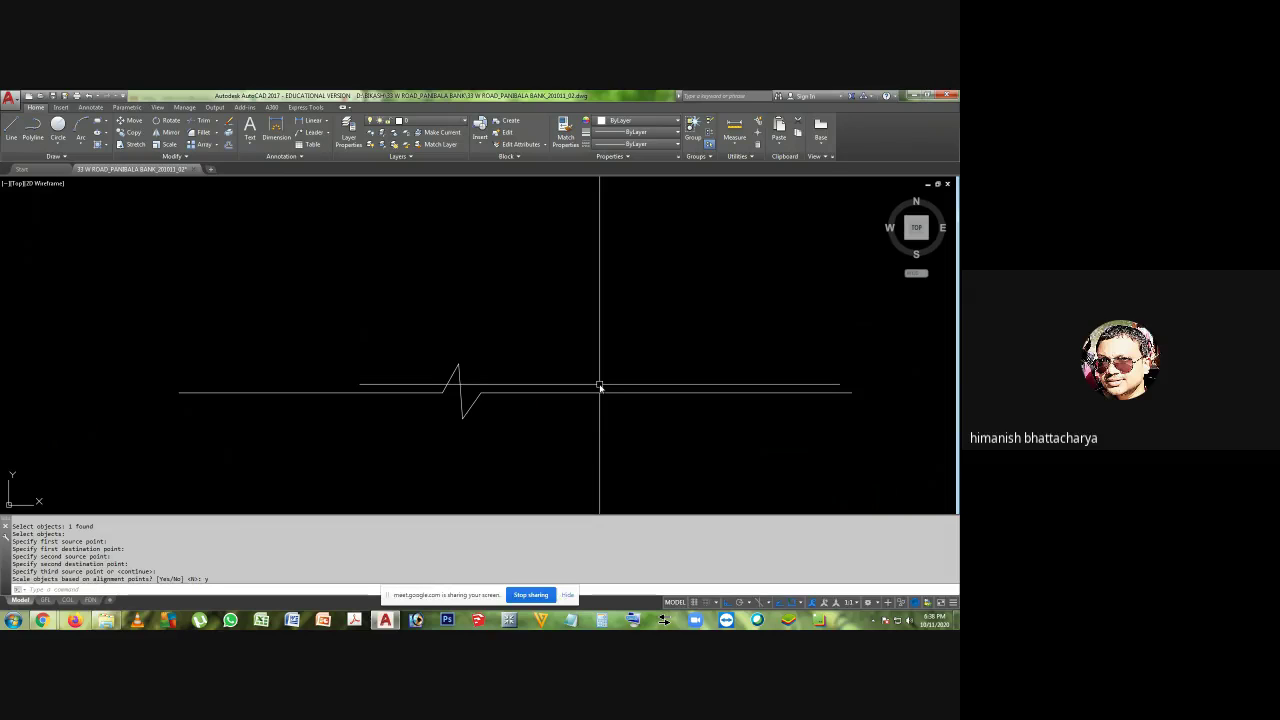
pyautogui.hotkey('ctrl', 'z')
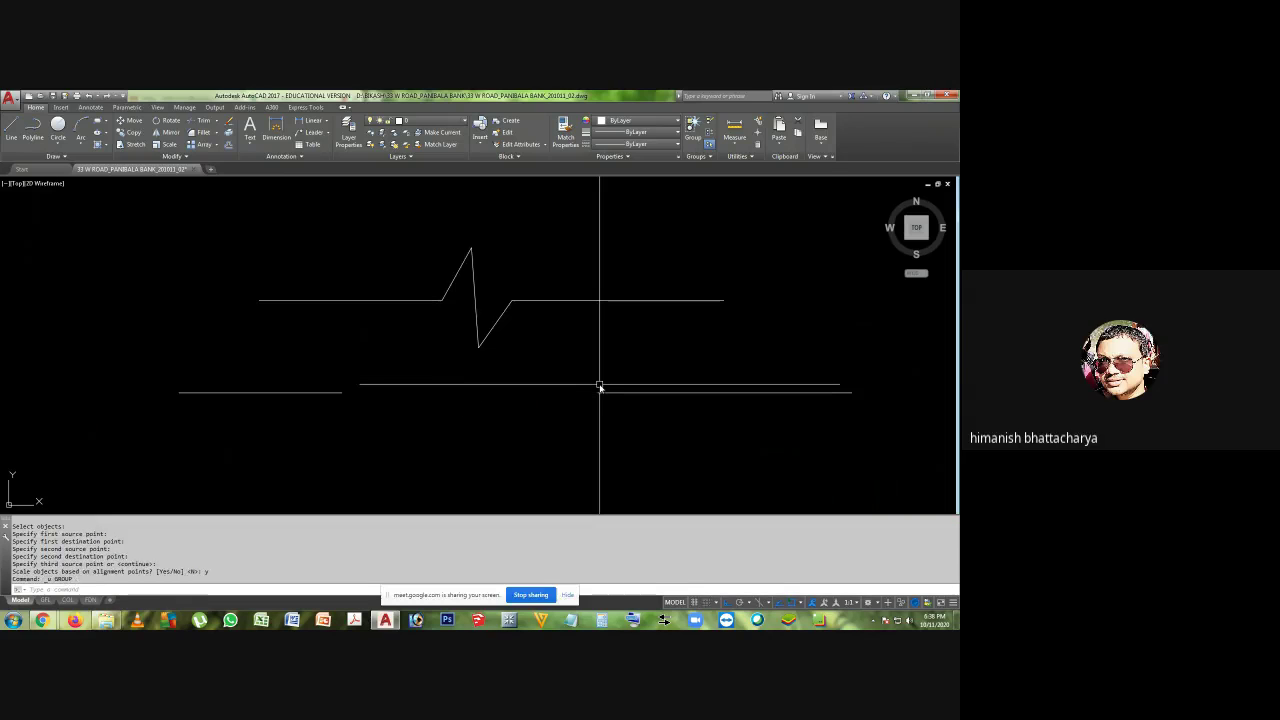
# - Align the zigzag break line into the gap, matching both ends to the lines' inner endpoints and scaling it to the alignment points
pyautogui.write('l')
pyautogui.press('Return')
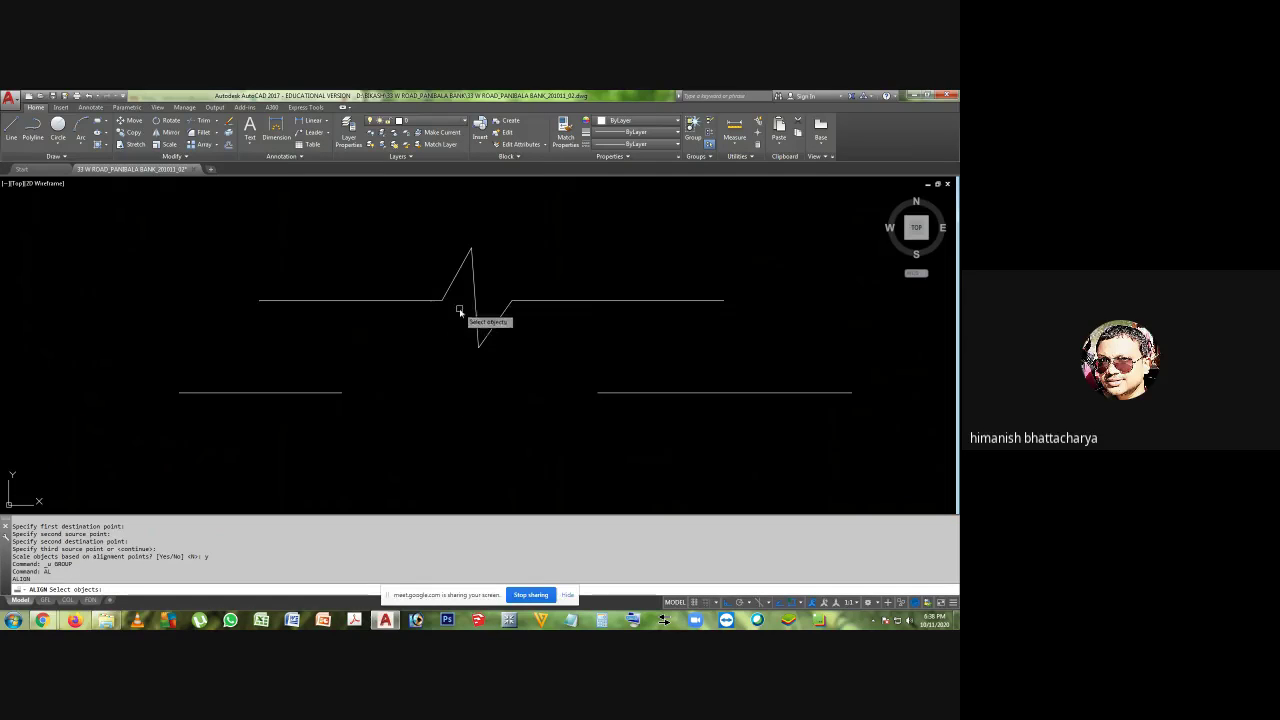
pyautogui.click(477, 320)
pyautogui.press('Return')
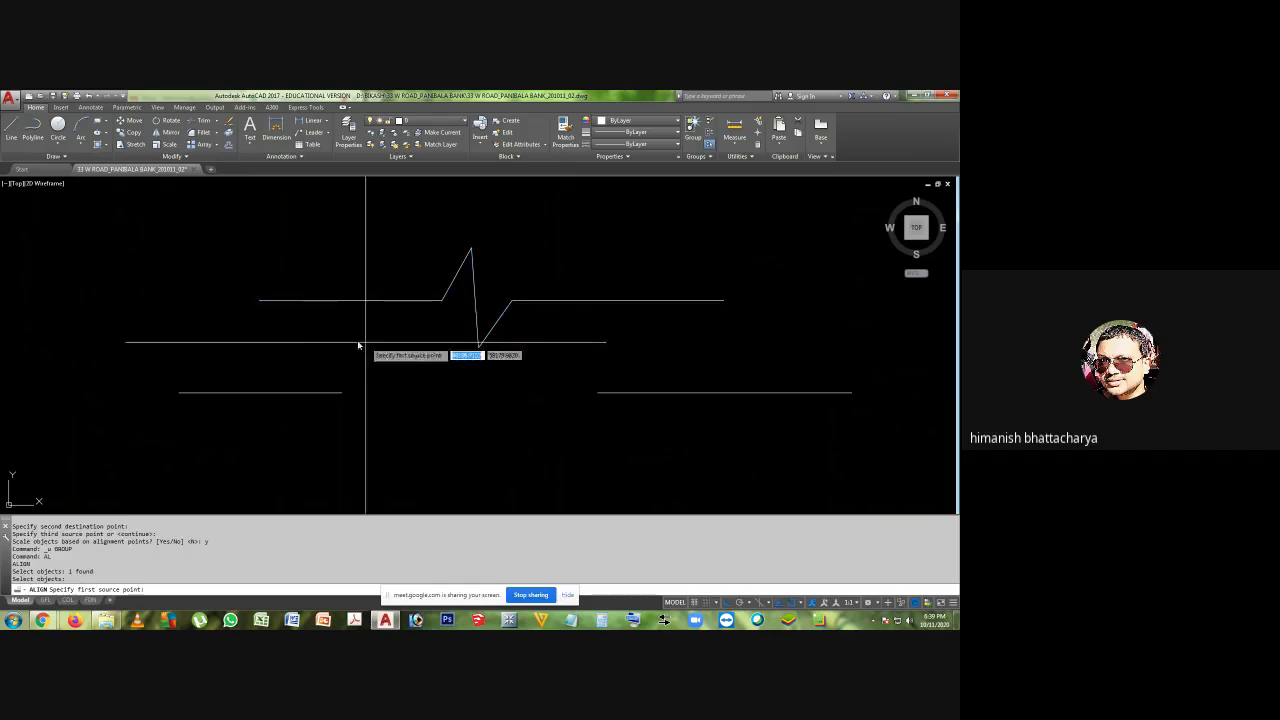
pyautogui.click(259, 300)
pyautogui.click(342, 392)
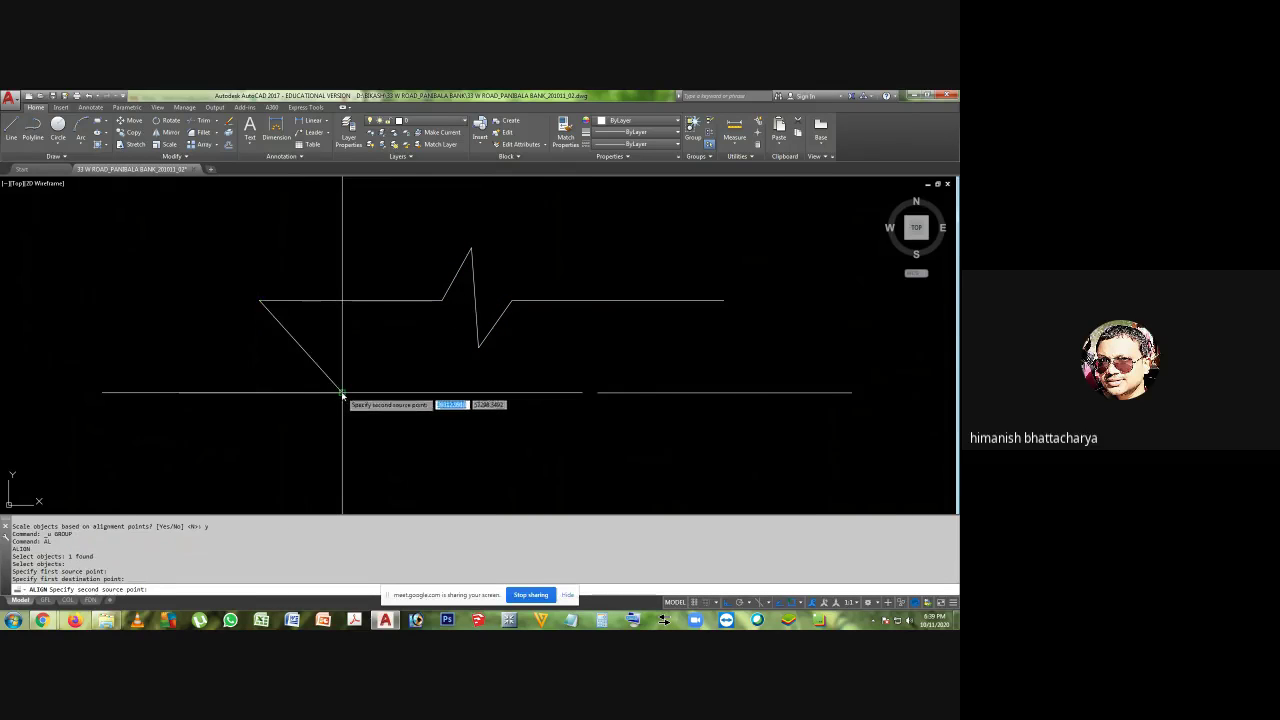
pyautogui.click(723, 300)
pyautogui.click(598, 392)
pyautogui.press('Return')
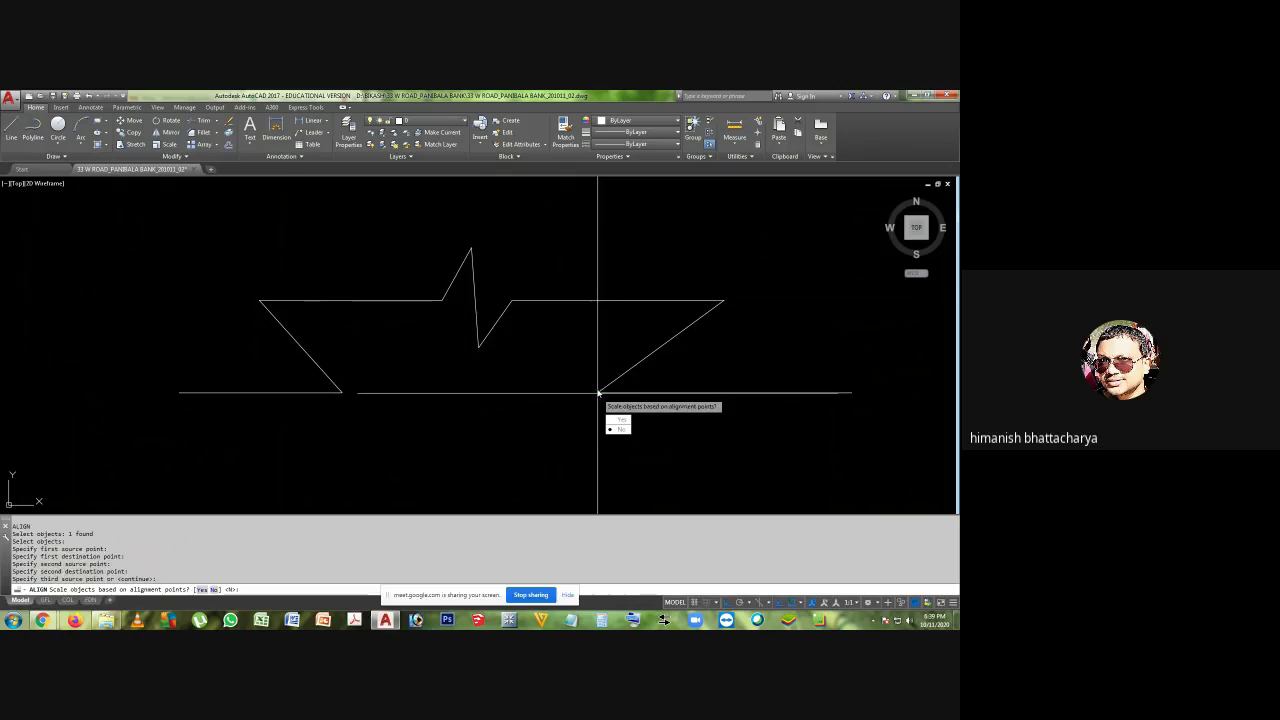
pyautogui.write('y')
pyautogui.press('Return')
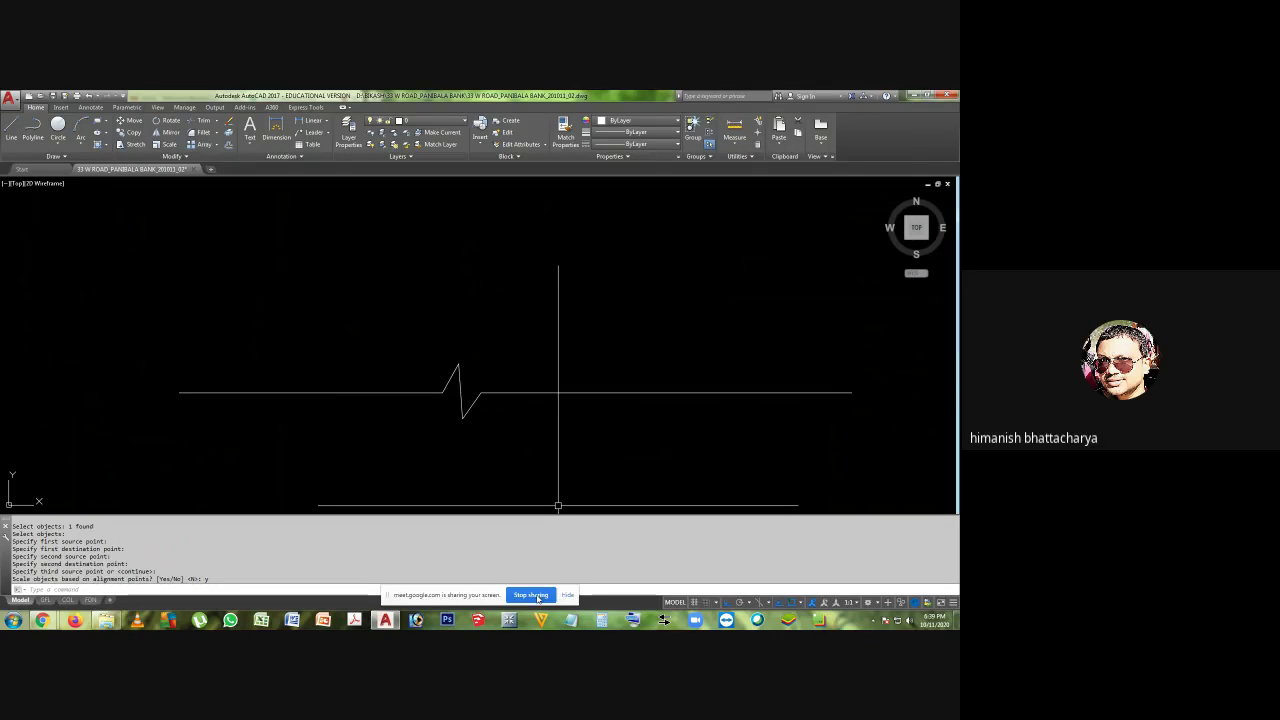
# - Stop sharing this screen in the meeting
pyautogui.click(536, 596)
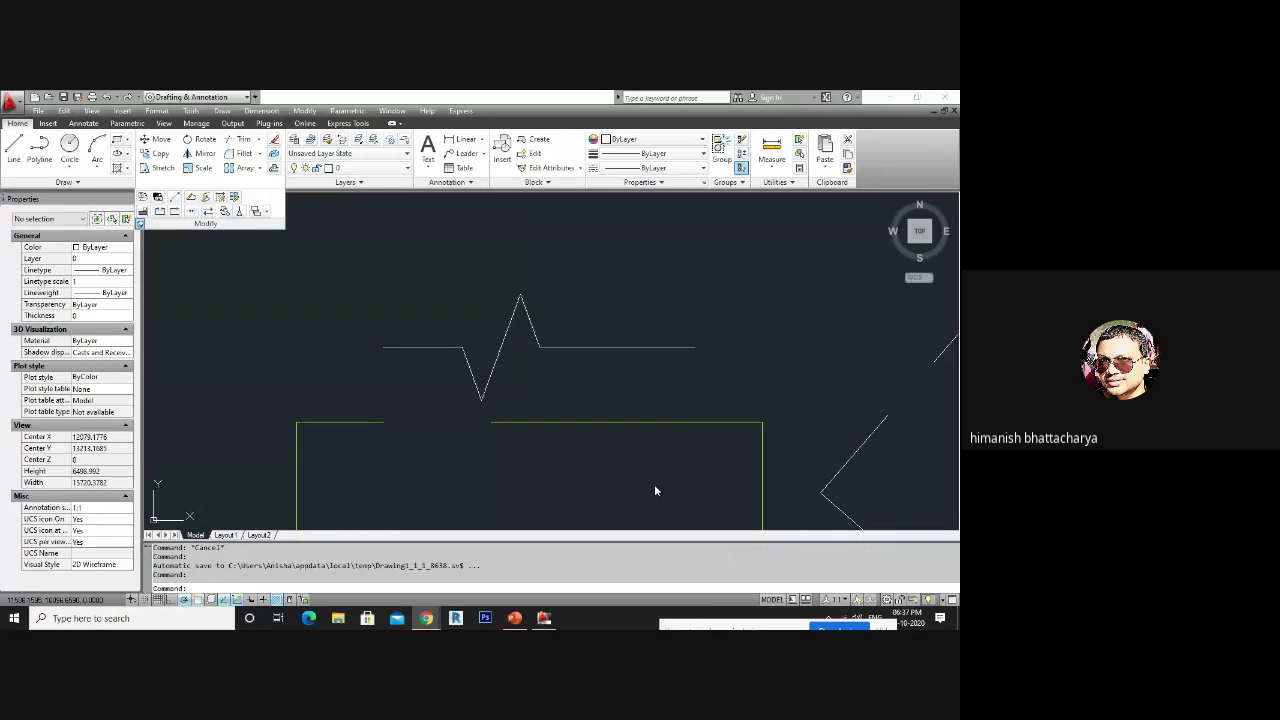
# - Align the zigzag break line to both sides of the gap in the yellow rectangle's upper edge, scaling it to the alignment points
pyautogui.click(600, 393)
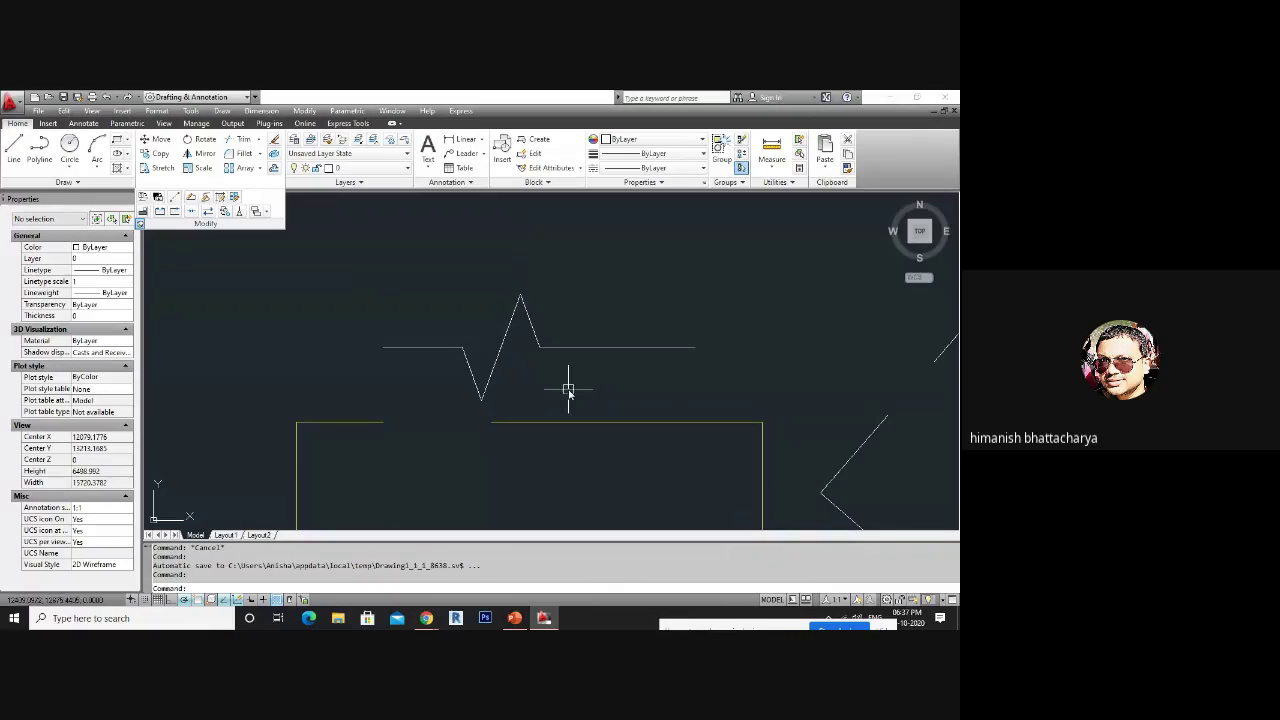
pyautogui.write('AL')
pyautogui.press('Return')
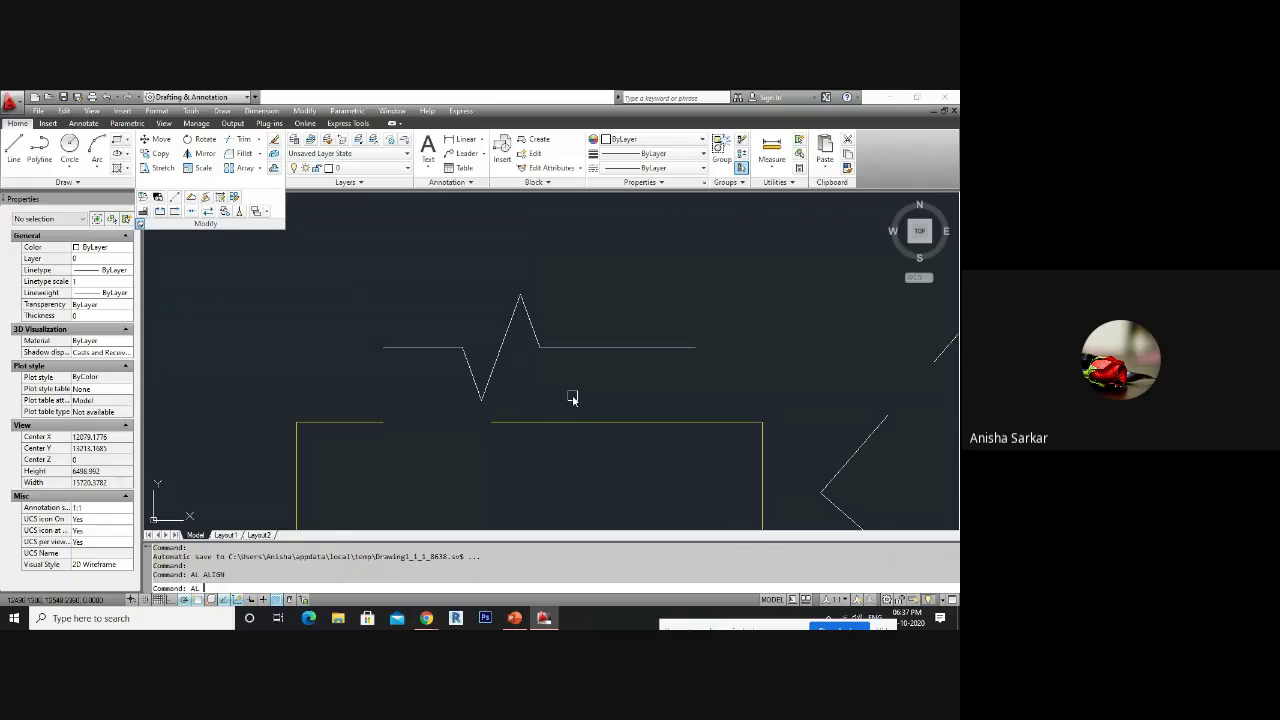
pyautogui.click(573, 401)
pyautogui.click(508, 312)
pyautogui.press('Return')
pyautogui.click(383, 349)
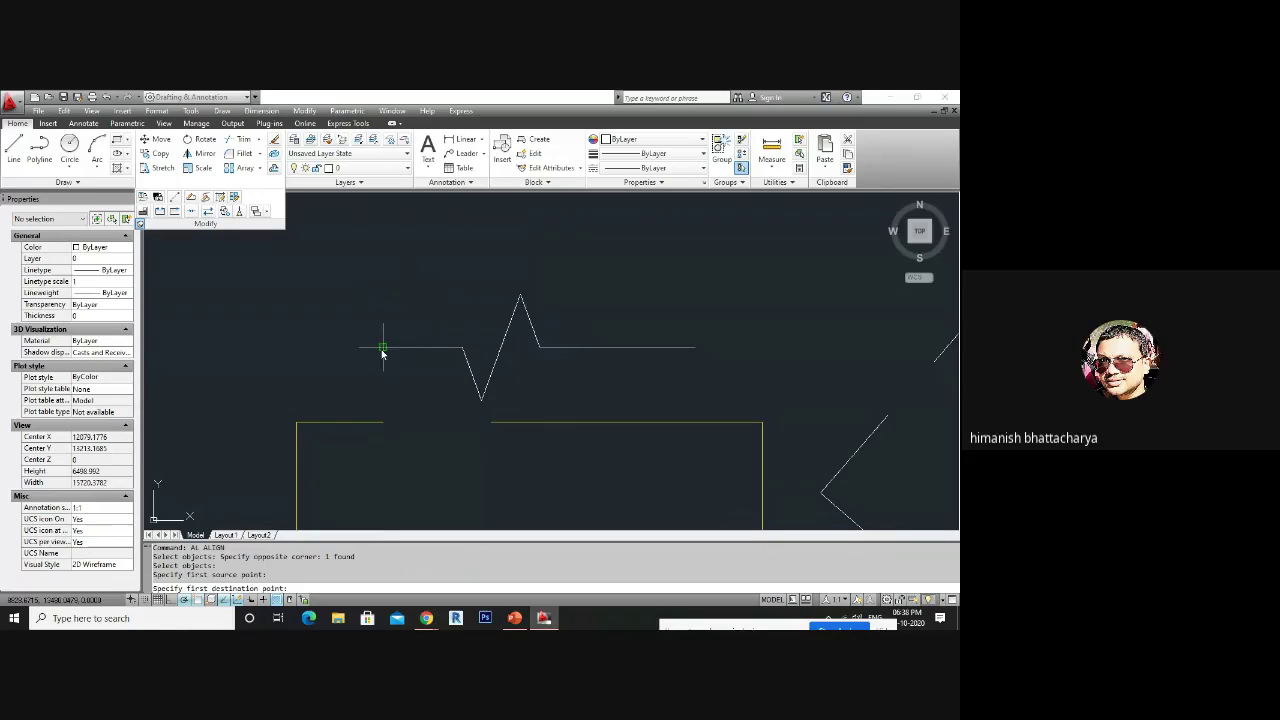
pyautogui.click(383, 422)
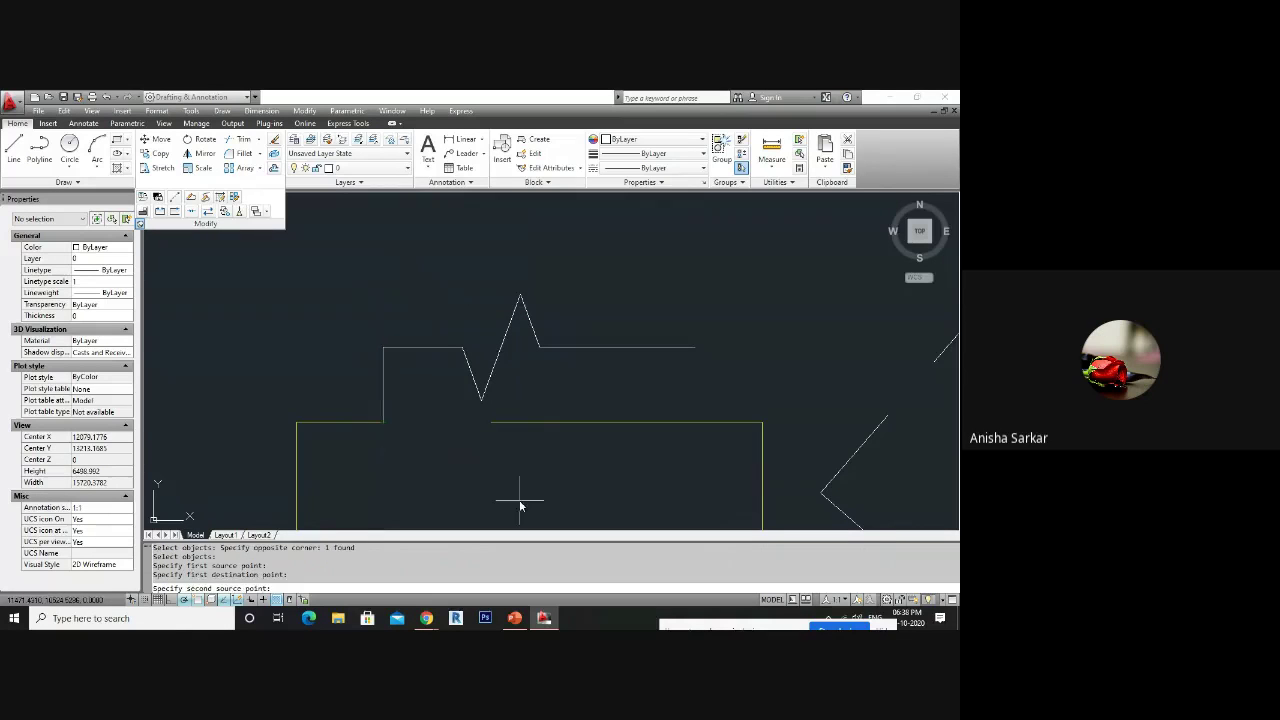
pyautogui.click(695, 348)
pyautogui.click(491, 422)
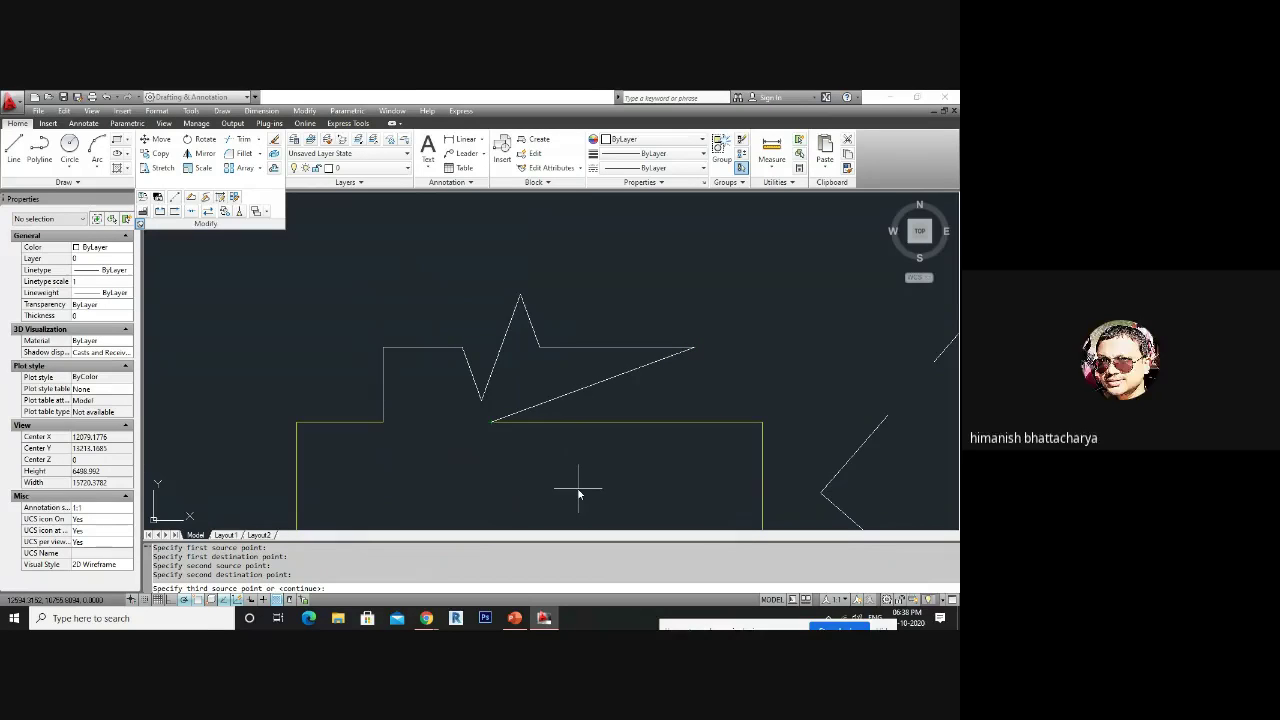
pyautogui.press('Return')
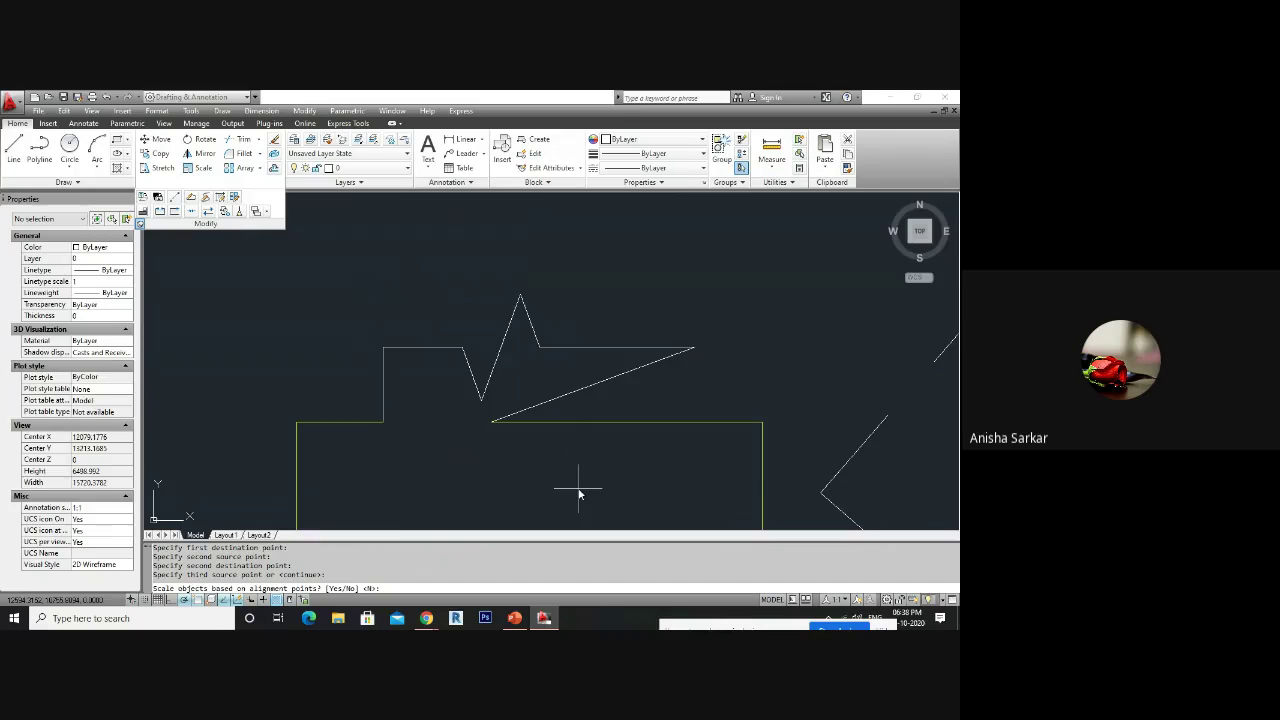
pyautogui.write('Y')
pyautogui.press('Return')
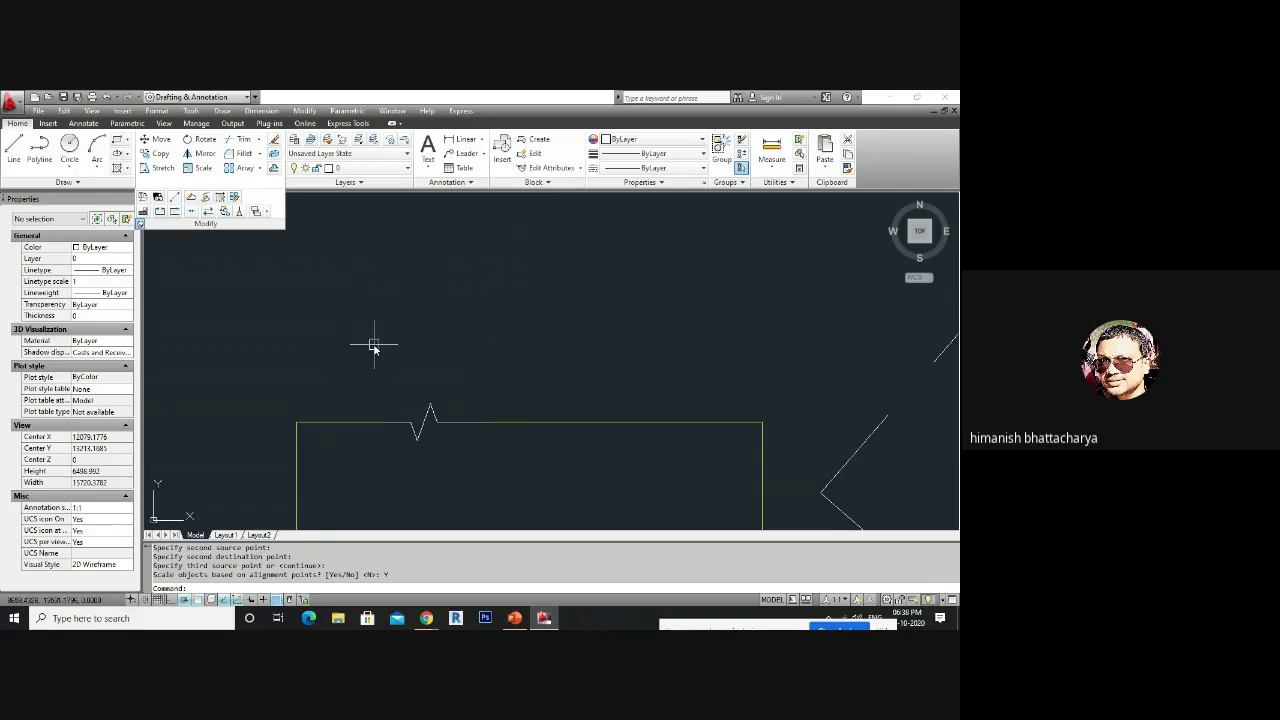
# - Try to join the open ends of the upper tilted white rectangle across the gap in its edge
pyautogui.scroll(-4, 540, 345)
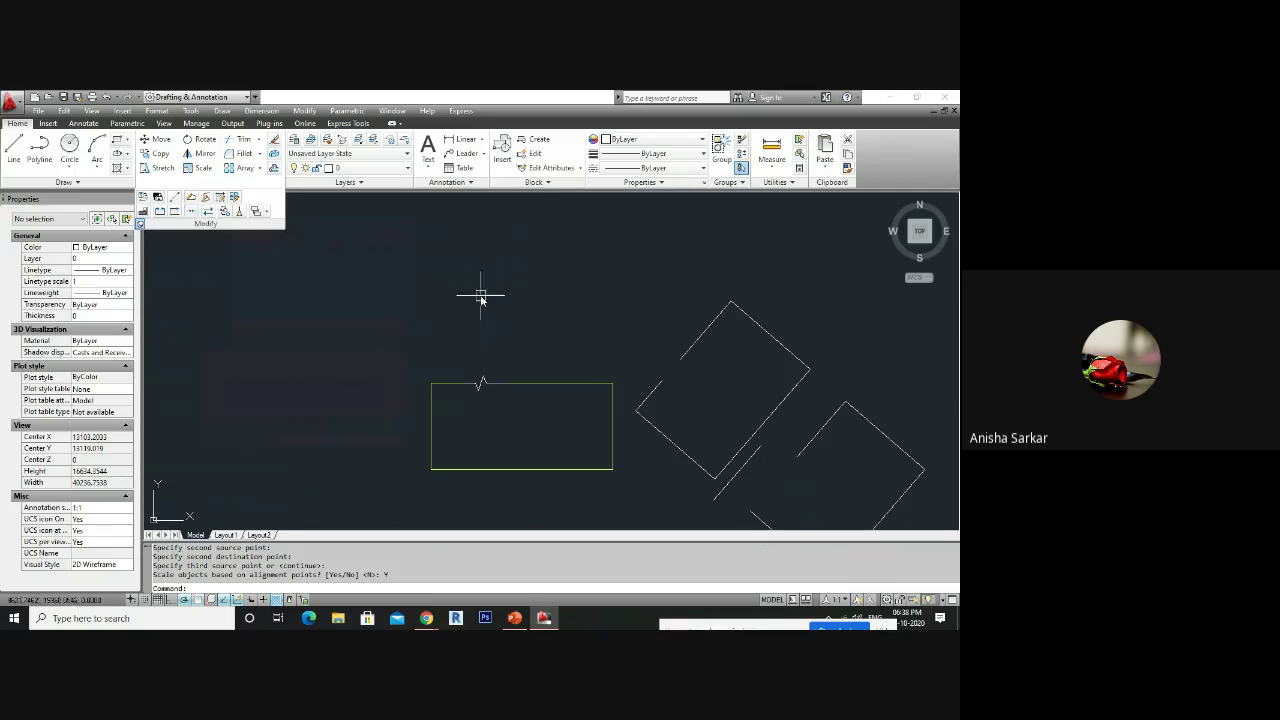
pyautogui.scroll(-2, 652, 352)
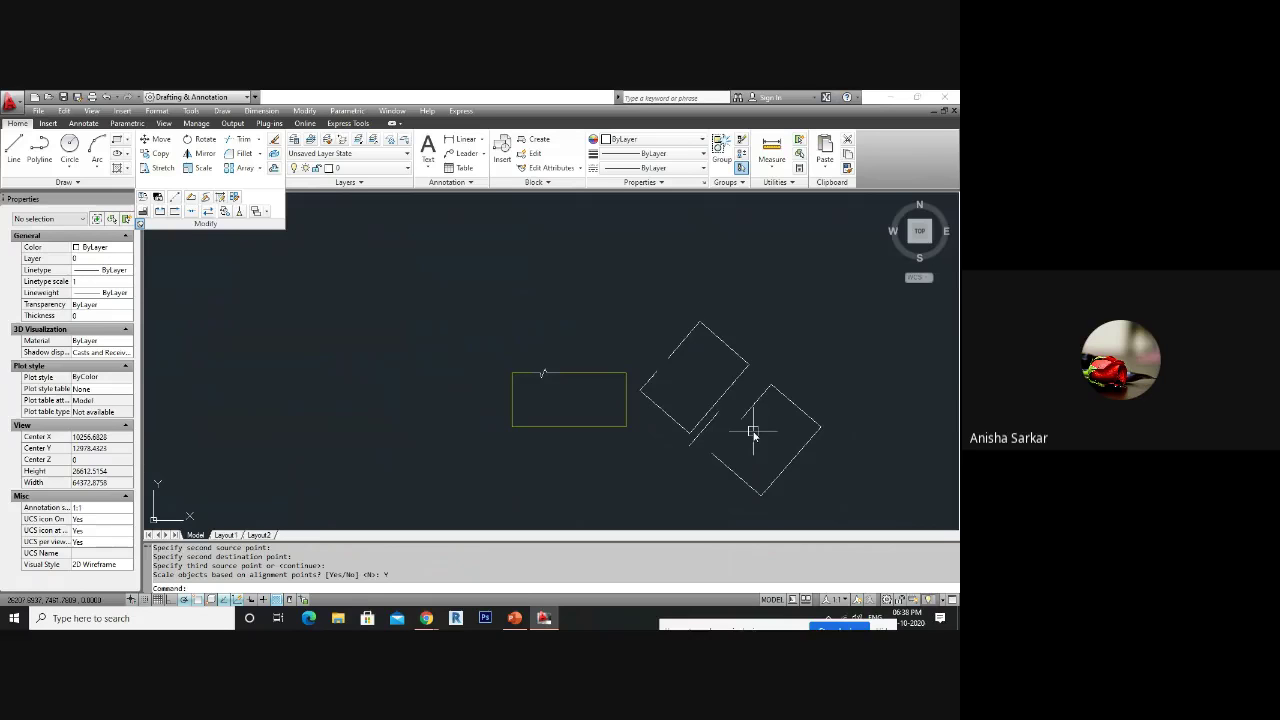
pyautogui.scroll(3, 752, 434)
pyautogui.click(550, 322)
pyautogui.press('Escape')
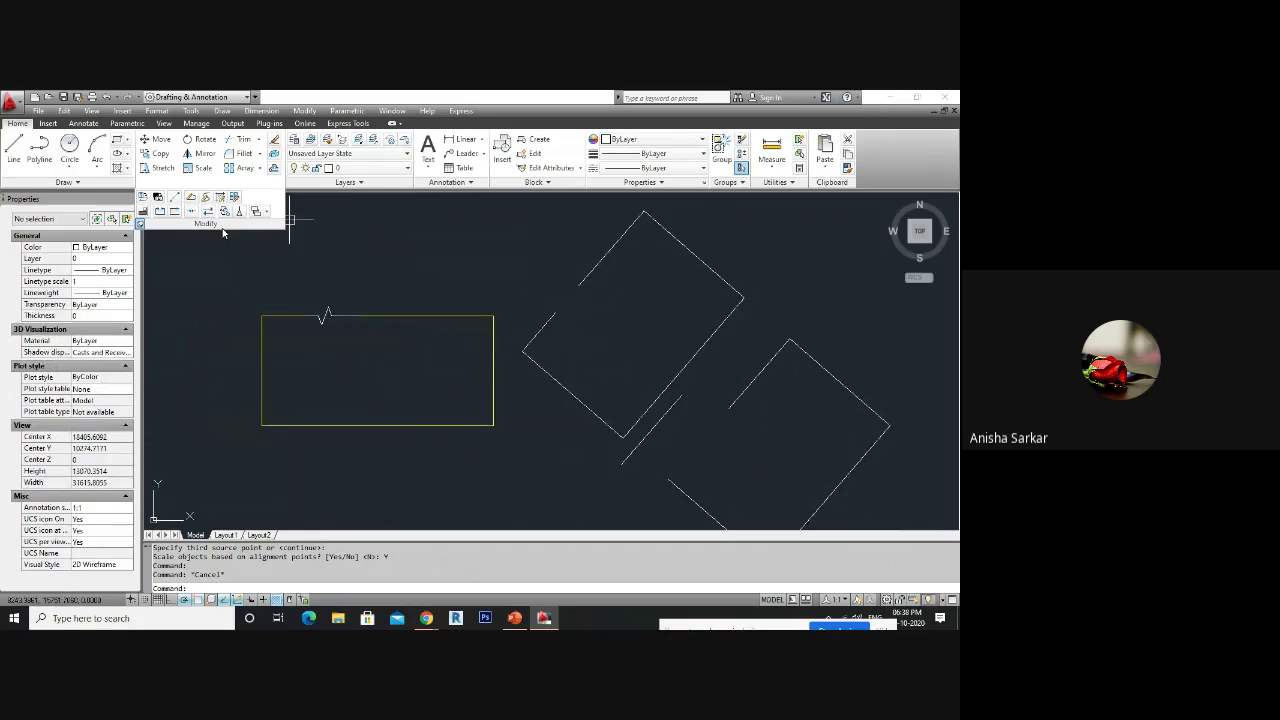
pyautogui.write('J')
pyautogui.press('Return')
pyautogui.click(549, 323)
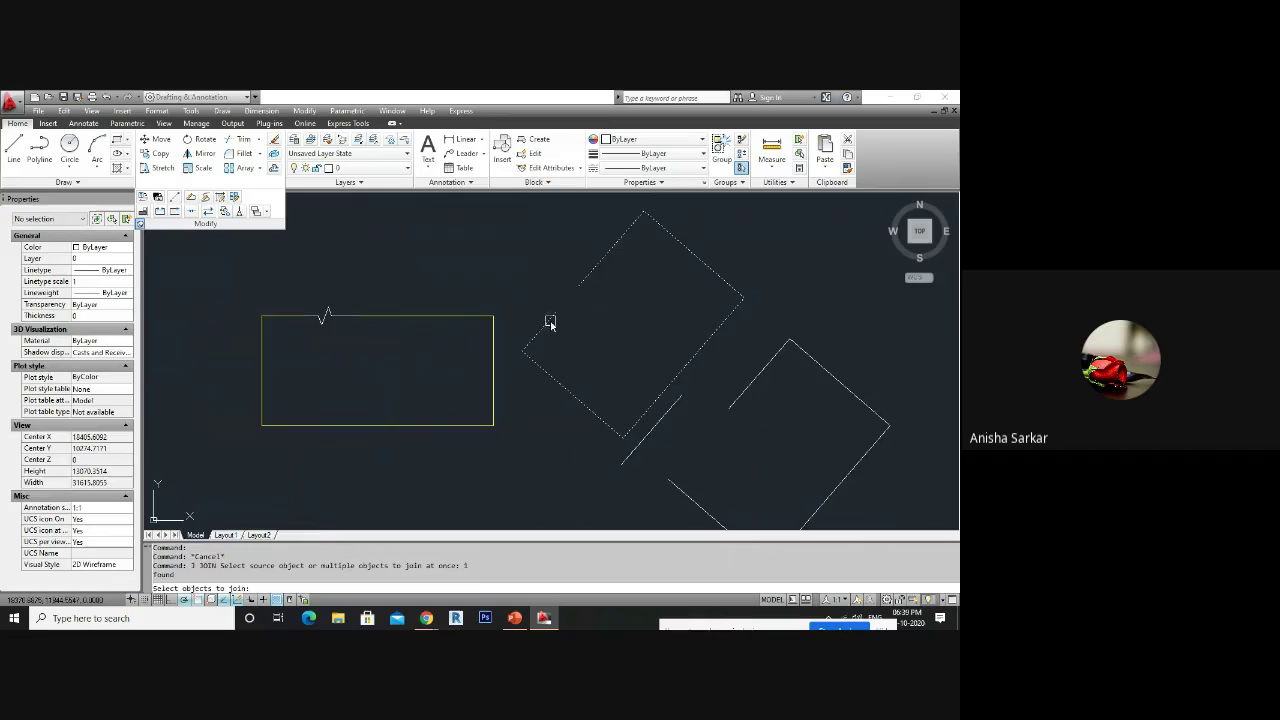
pyautogui.click(587, 285)
pyautogui.press('Return')
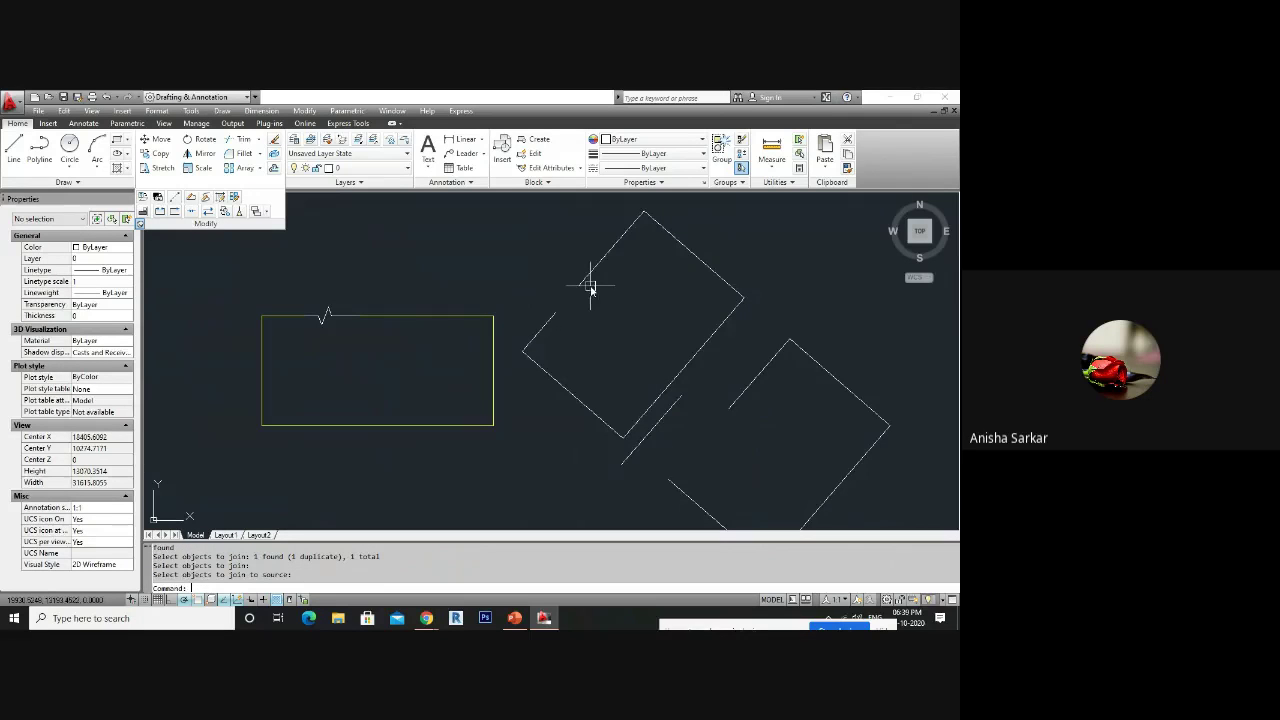
pyautogui.click(586, 277)
pyautogui.scroll(-6, 622, 420)
pyautogui.press('Escape')
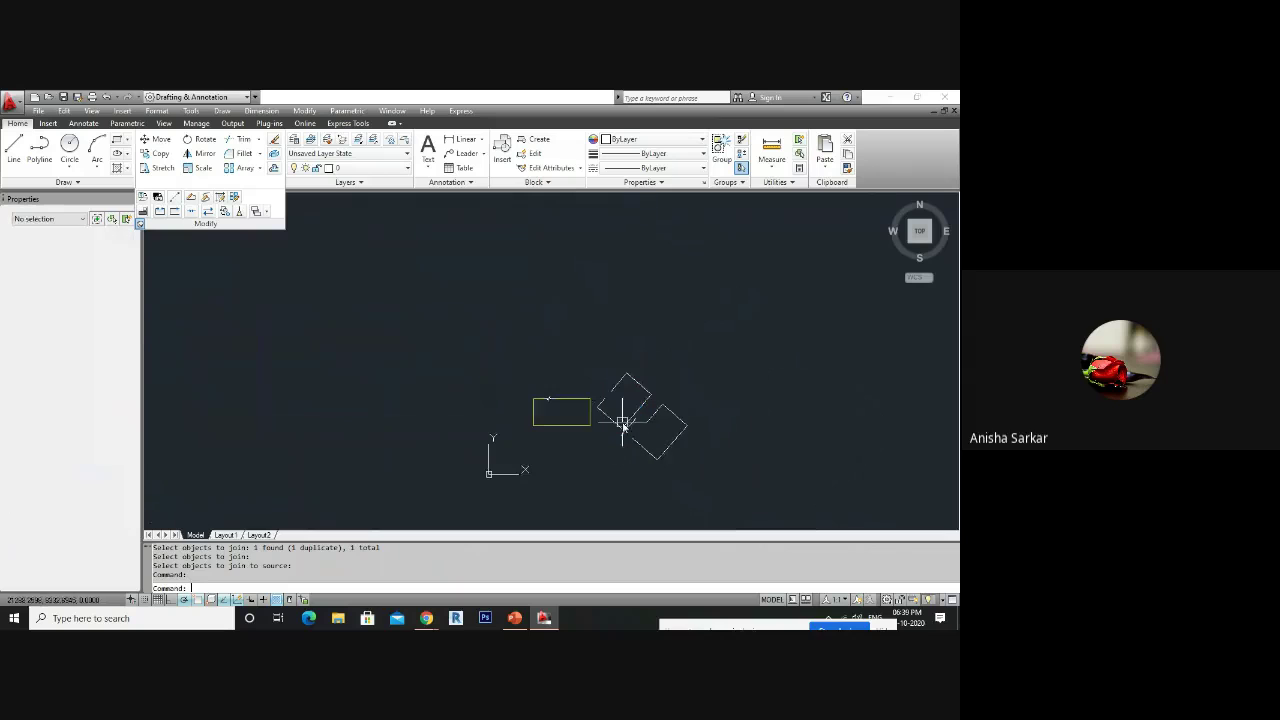
pyautogui.press('Escape')
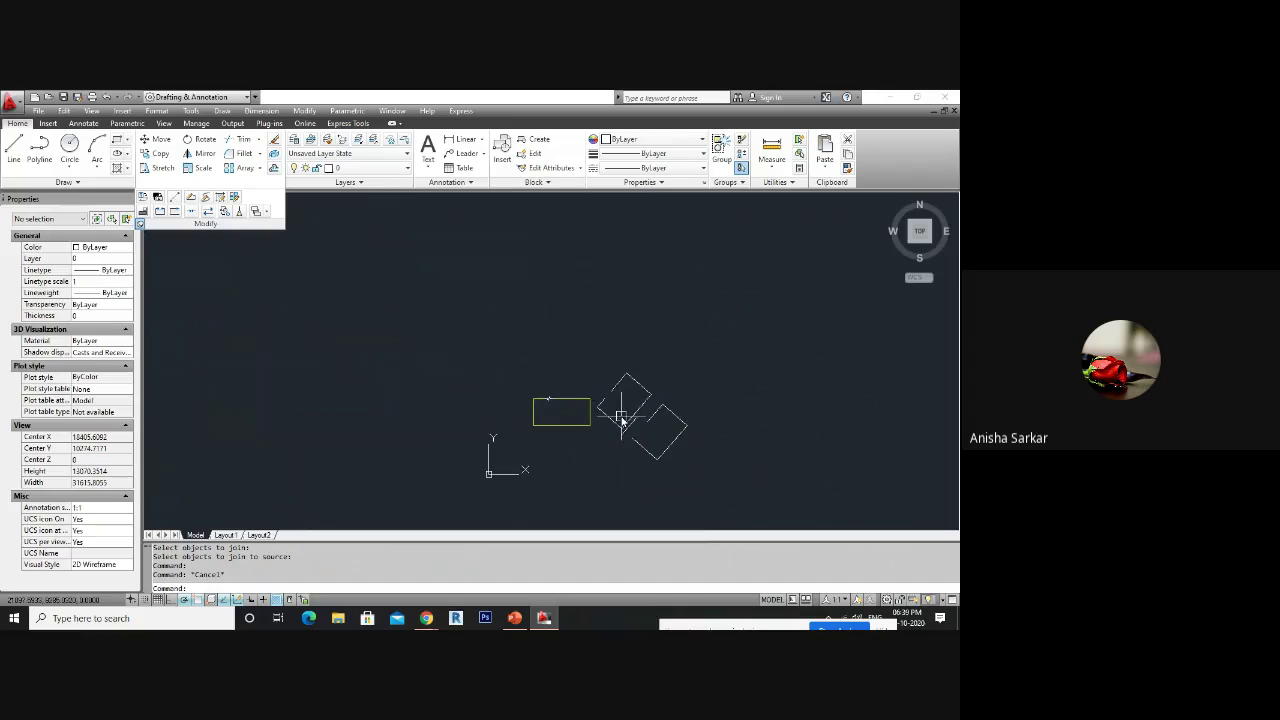
# - Draw an open rectangular polyline above the yellow rectangle, leaving a wide gap in the middle of its upper edge
pyautogui.write('pl')
pyautogui.press('Return')
pyautogui.click(526, 306)
pyautogui.click(510, 310)
pyautogui.scroll(3, 512, 318)
pyautogui.click(503, 353)
pyautogui.click(650, 353)
pyautogui.press('Escape')
# - Explode the new open rectangular polyline into separate lines
pyautogui.click(651, 326)
pyautogui.click(494, 457)
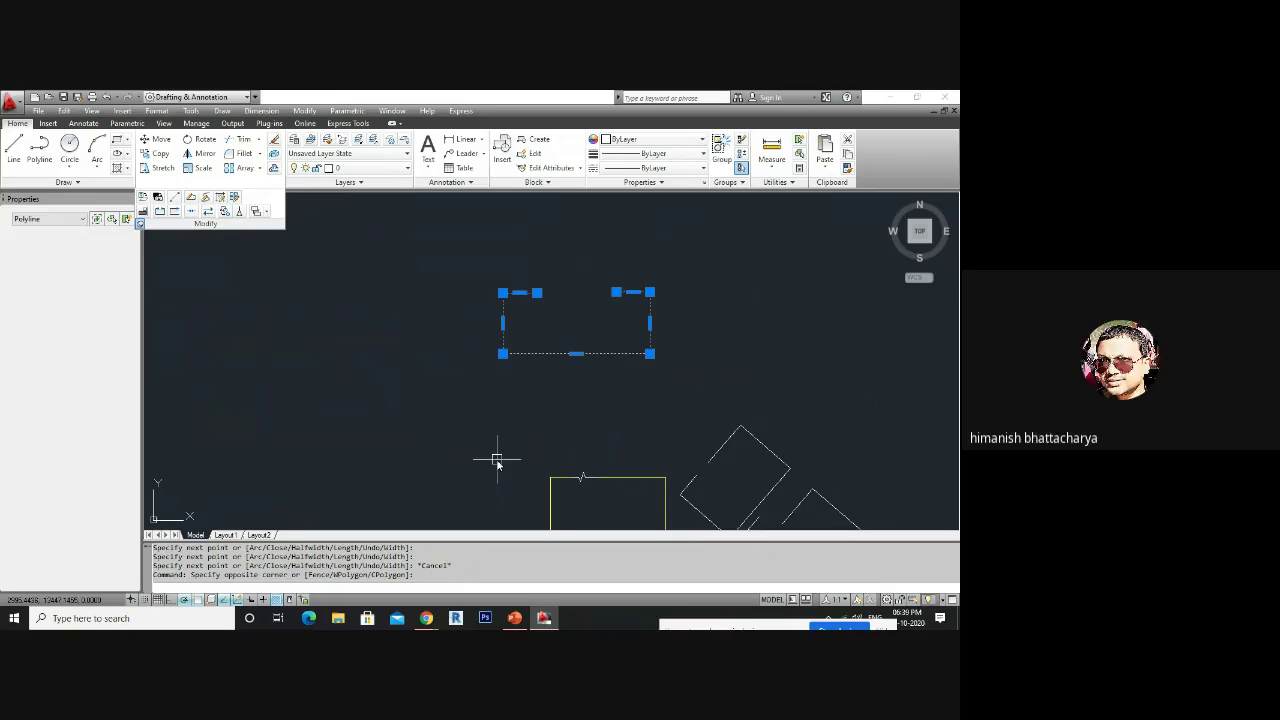
pyautogui.write('x')
pyautogui.press('Return')
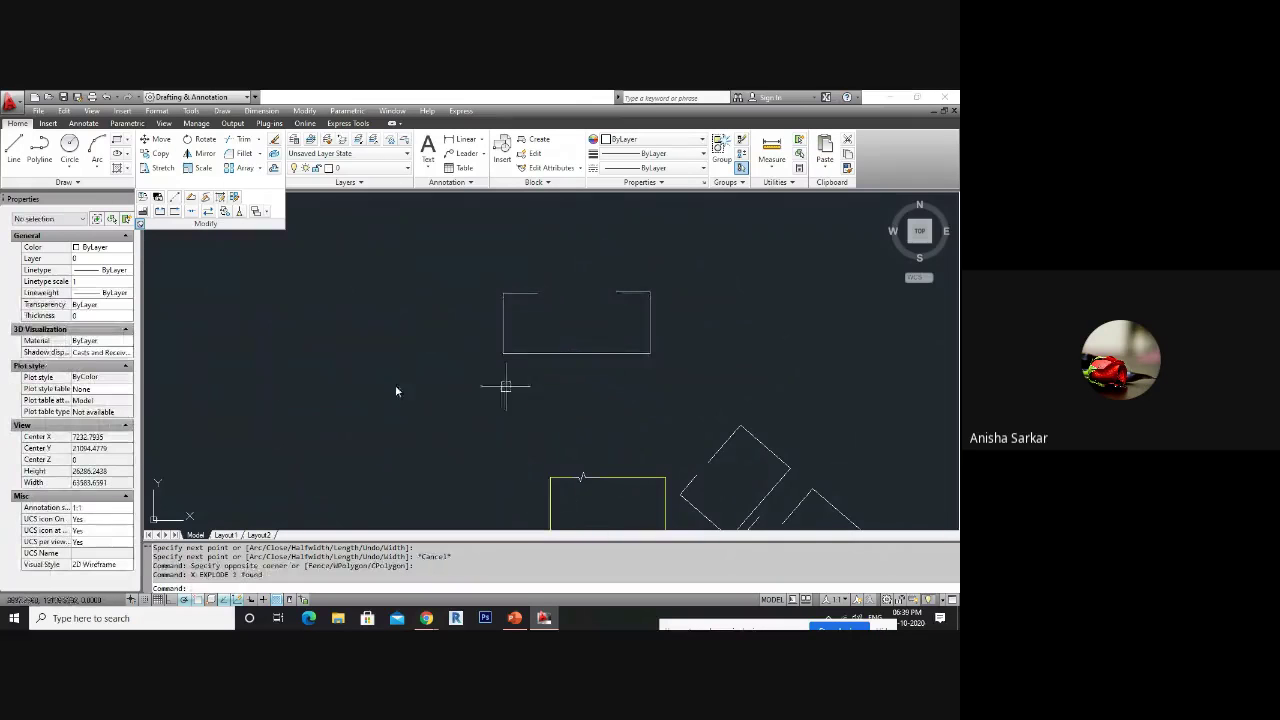
# - Try to join the two short upper lines of the exploded rectangle across the gap
pyautogui.write('j')
pyautogui.press('Return')
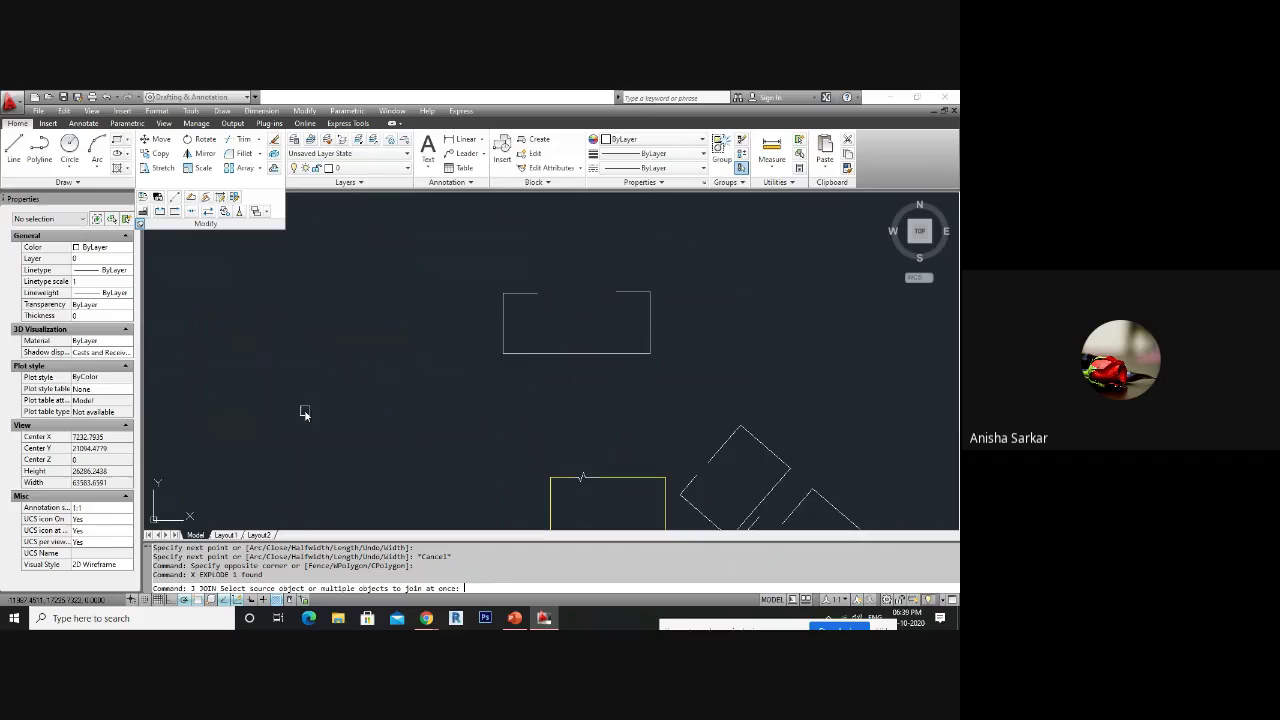
pyautogui.click(528, 293)
pyautogui.click(615, 296)
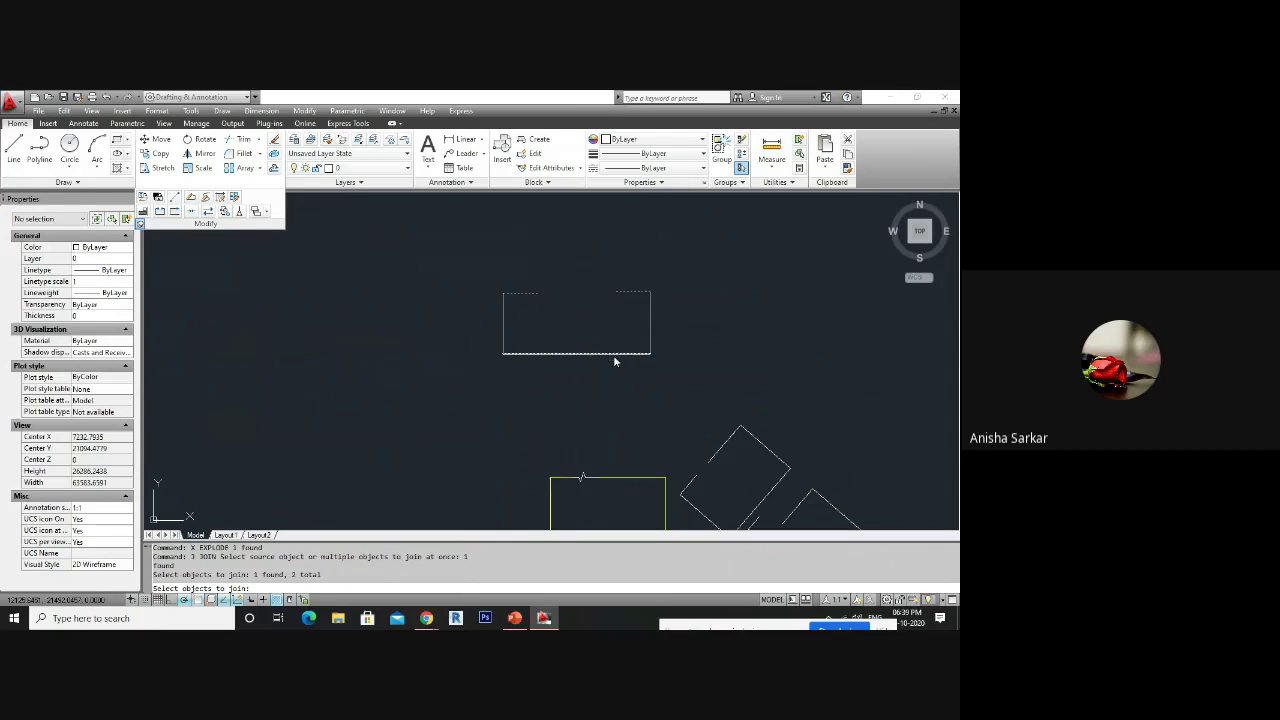
pyautogui.press('Return')
pyautogui.click(623, 294)
pyautogui.press('Escape')
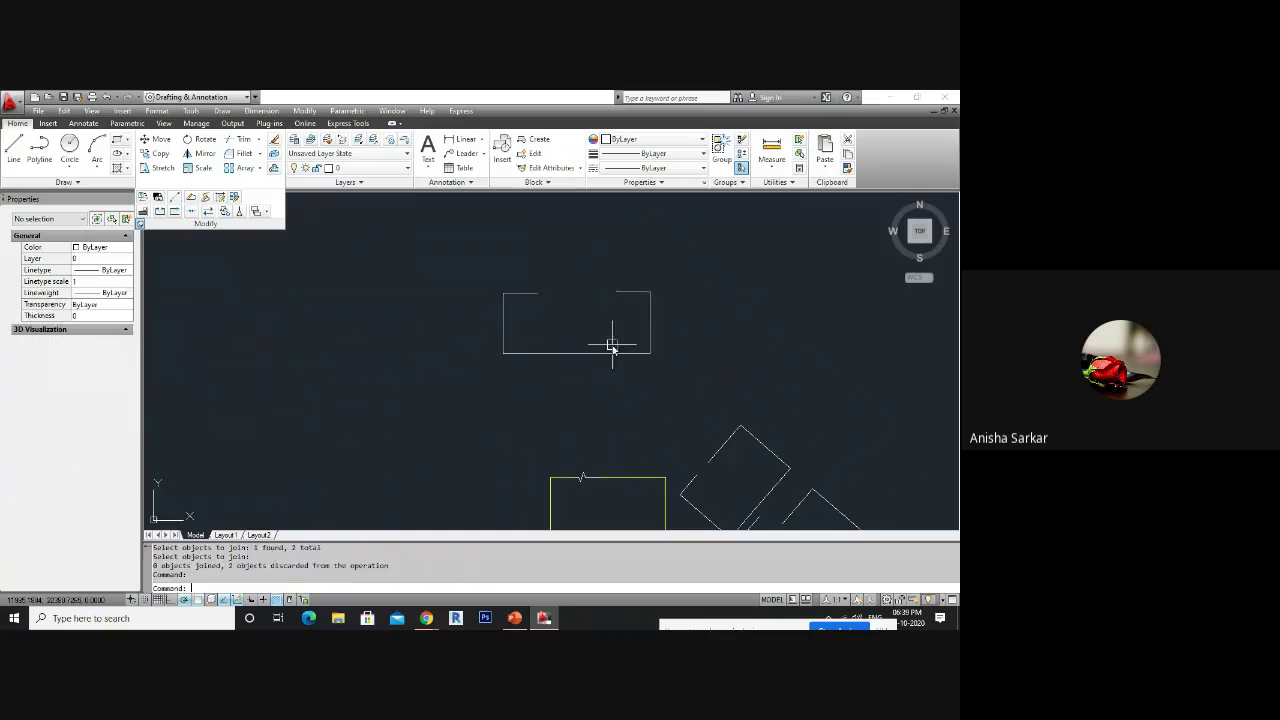
# - Retry the Join on the open rectangle's two short upper lines, selecting both together with one crossing selection
pyautogui.write('j')
pyautogui.press('Return')
pyautogui.click(630, 275)
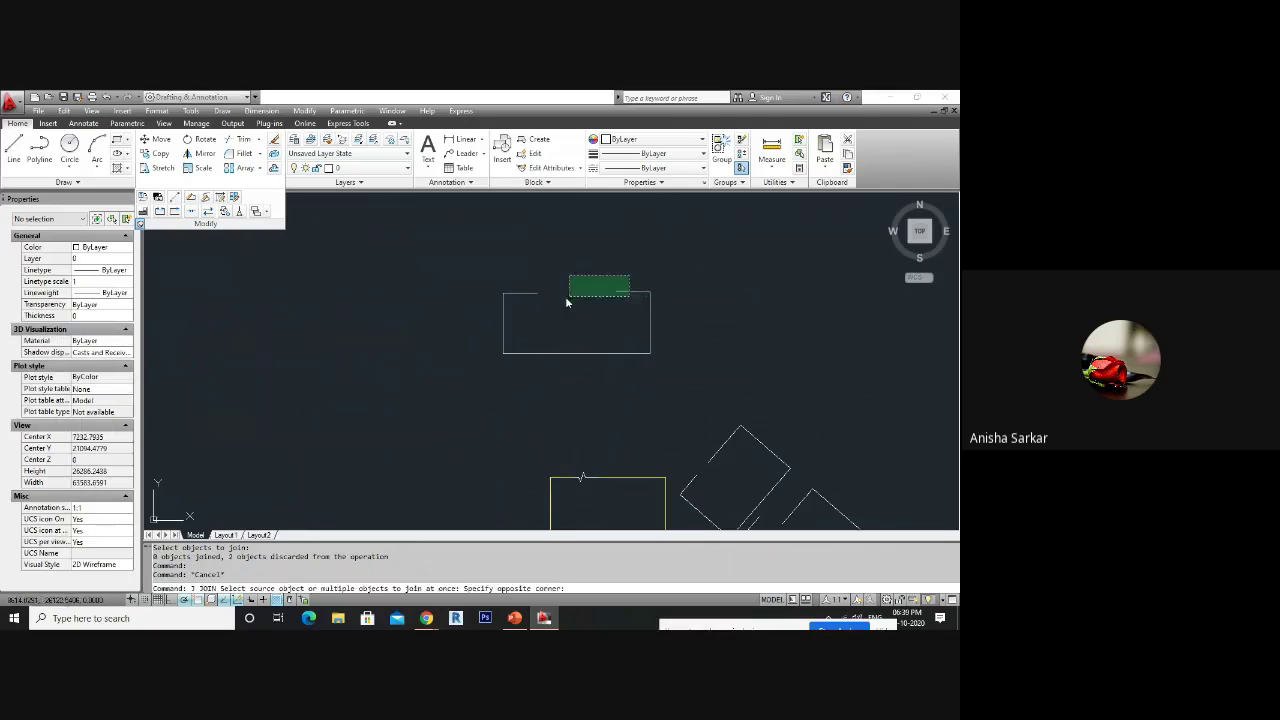
pyautogui.click(516, 320)
pyautogui.press('Return')
pyautogui.click(625, 272)
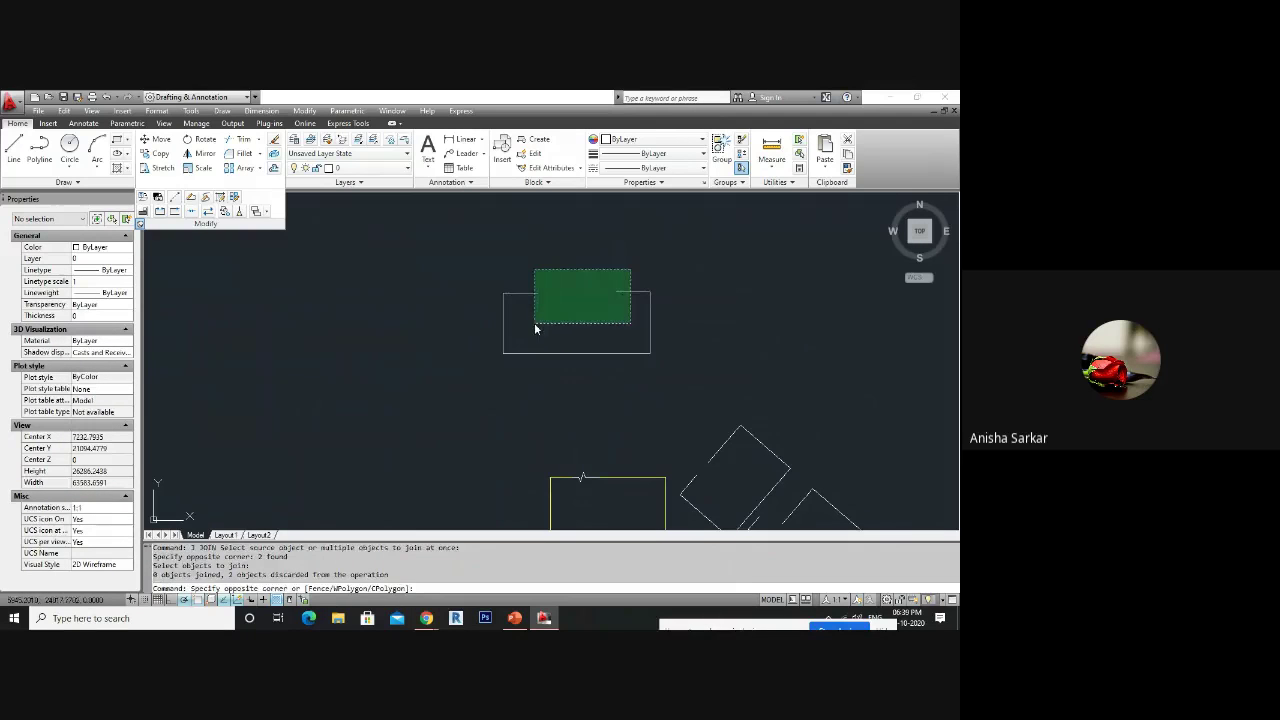
pyautogui.click(535, 327)
pyautogui.press('Escape')
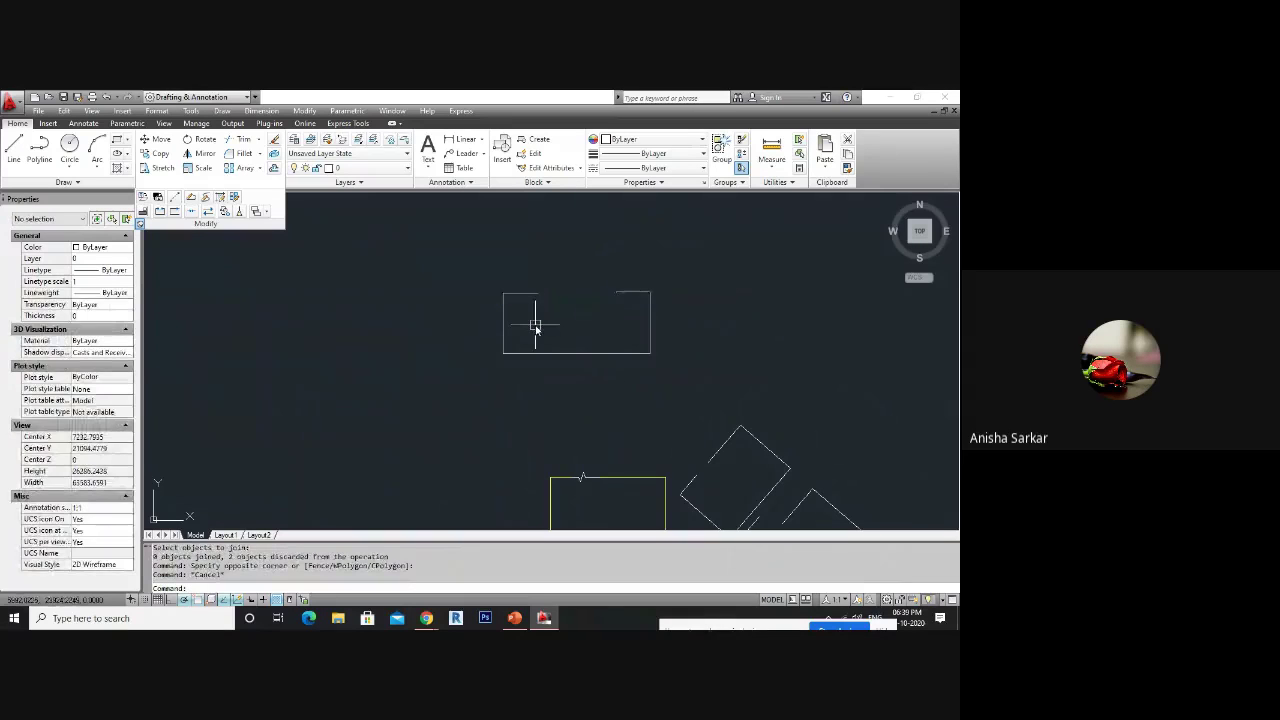
# - Draw a horizontal line about 5384 units long in the empty area below and to the left of the open rectangle
pyautogui.write('l')
pyautogui.press('Return')
pyautogui.click(313, 407)
pyautogui.click(382, 407)
pyautogui.press('Escape')
# - Copy the new horizontal line twice to its right, leaving gaps so all three segments are collinear
pyautogui.click(398, 367)
pyautogui.click(367, 451)
pyautogui.write('co')
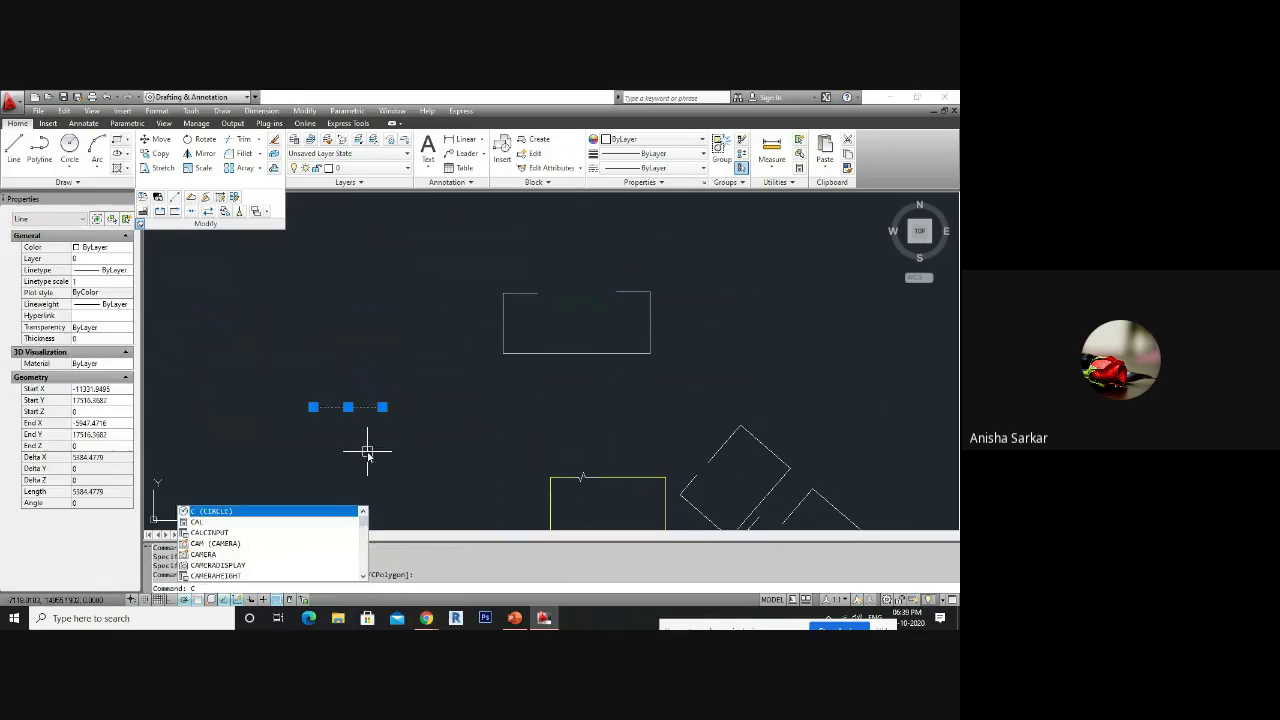
pyautogui.press('Return')
pyautogui.click(329, 466)
pyautogui.click(425, 482)
pyautogui.click(510, 496)
pyautogui.press('Return')
# - Join the three collinear line segments across their gaps into one line
pyautogui.write('J')
pyautogui.press('Return')
pyautogui.click(506, 435)
pyautogui.click(348, 373)
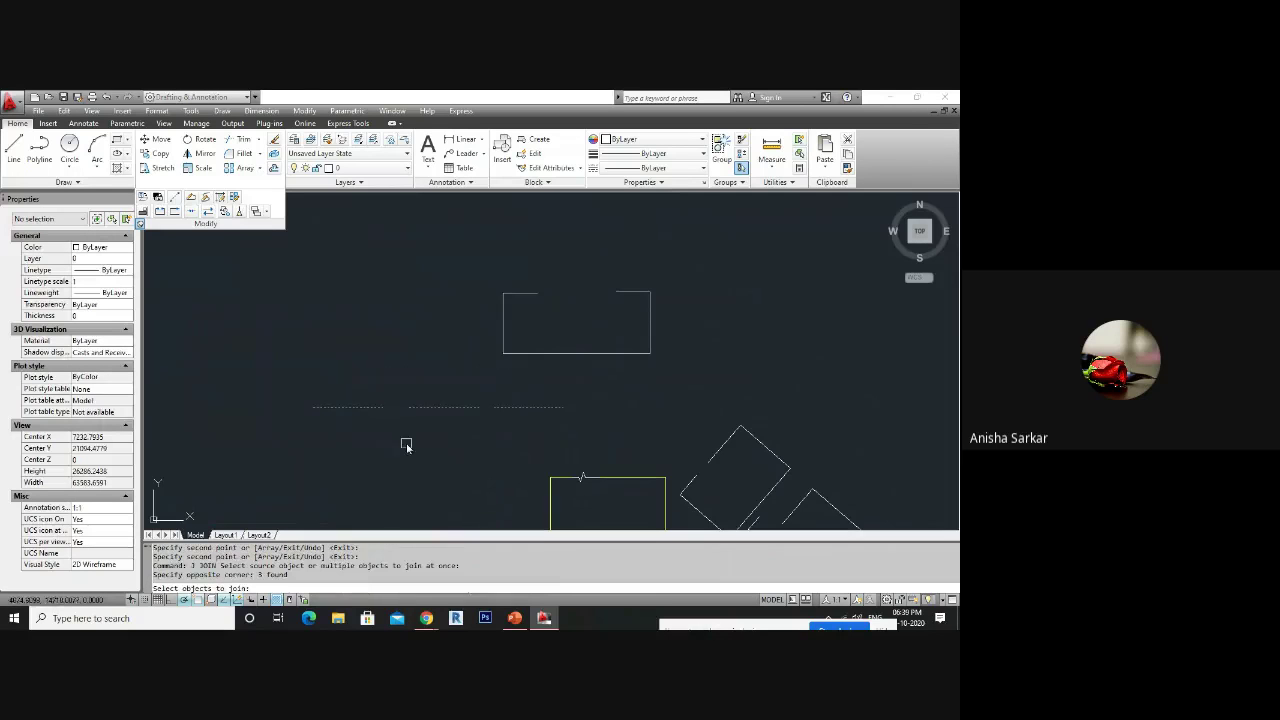
pyautogui.press('Return')
# - Delete the open rectangle's separate lines and the two tilted white rectangles, keeping the joined line and the yellow rectangle
pyautogui.click(449, 275)
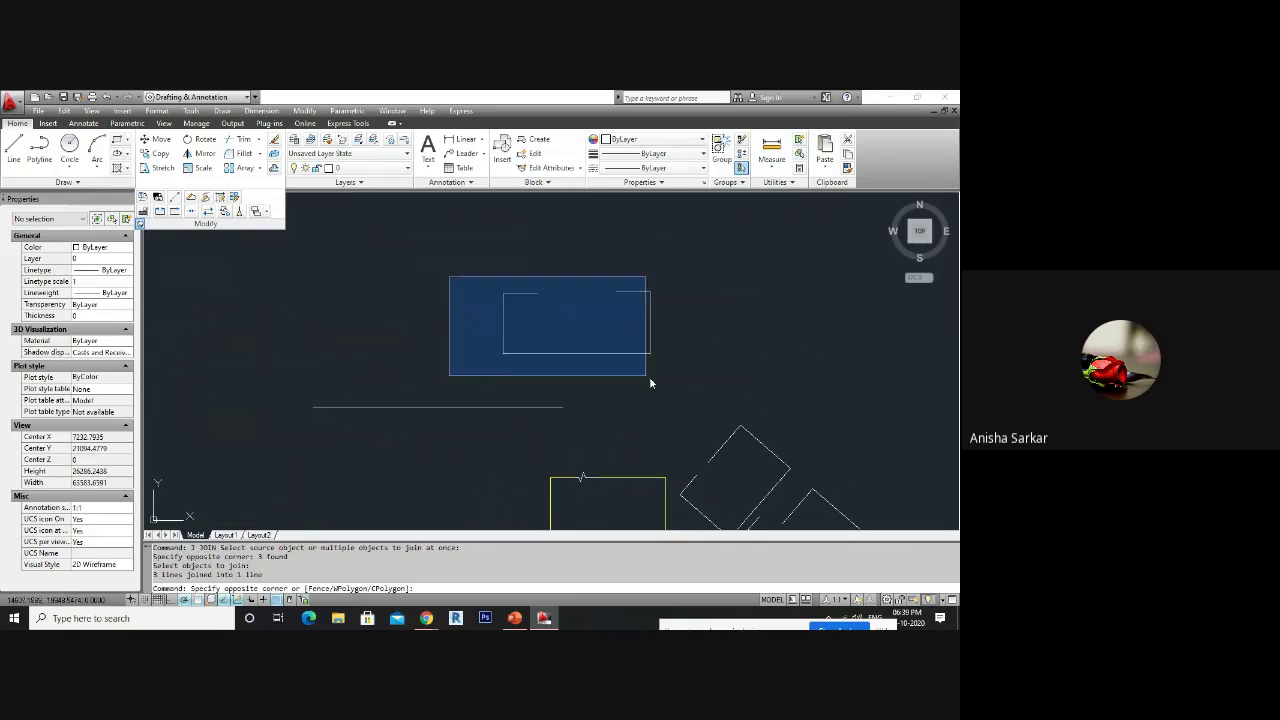
pyautogui.click(649, 376)
pyautogui.scroll(-2, 650, 410)
pyautogui.press('Delete')
pyautogui.scroll(3, 733, 503)
pyautogui.click(766, 509)
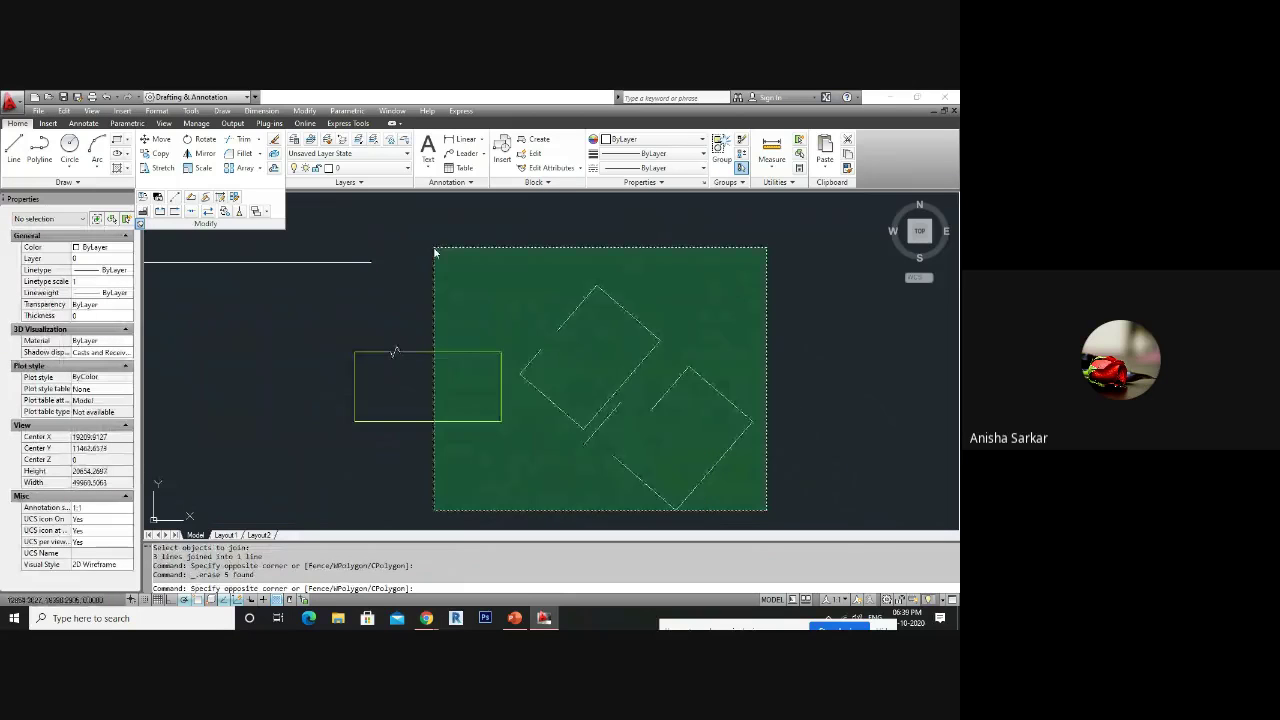
pyautogui.click(540, 263)
pyautogui.press('Delete')
pyautogui.scroll(-3, 688, 369)
pyautogui.scroll(3, 527, 305)
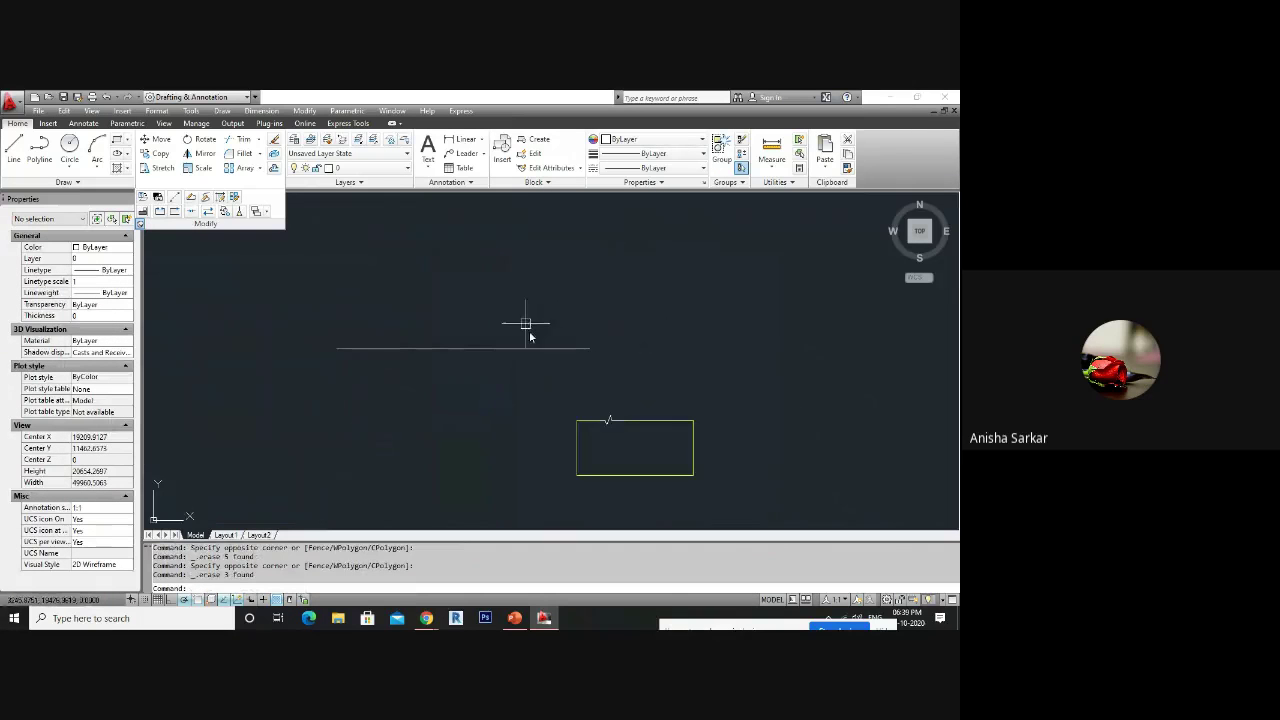
# - Draw a short horizontal line just above the left end of the joined line
pyautogui.write('l')
pyautogui.press('Return')
pyautogui.click(322, 303)
pyautogui.click(381, 303)
pyautogui.press('Escape')
pyautogui.press('Return')
pyautogui.click(404, 302)
pyautogui.click(456, 303)
pyautogui.press('Return')
pyautogui.click(490, 303)
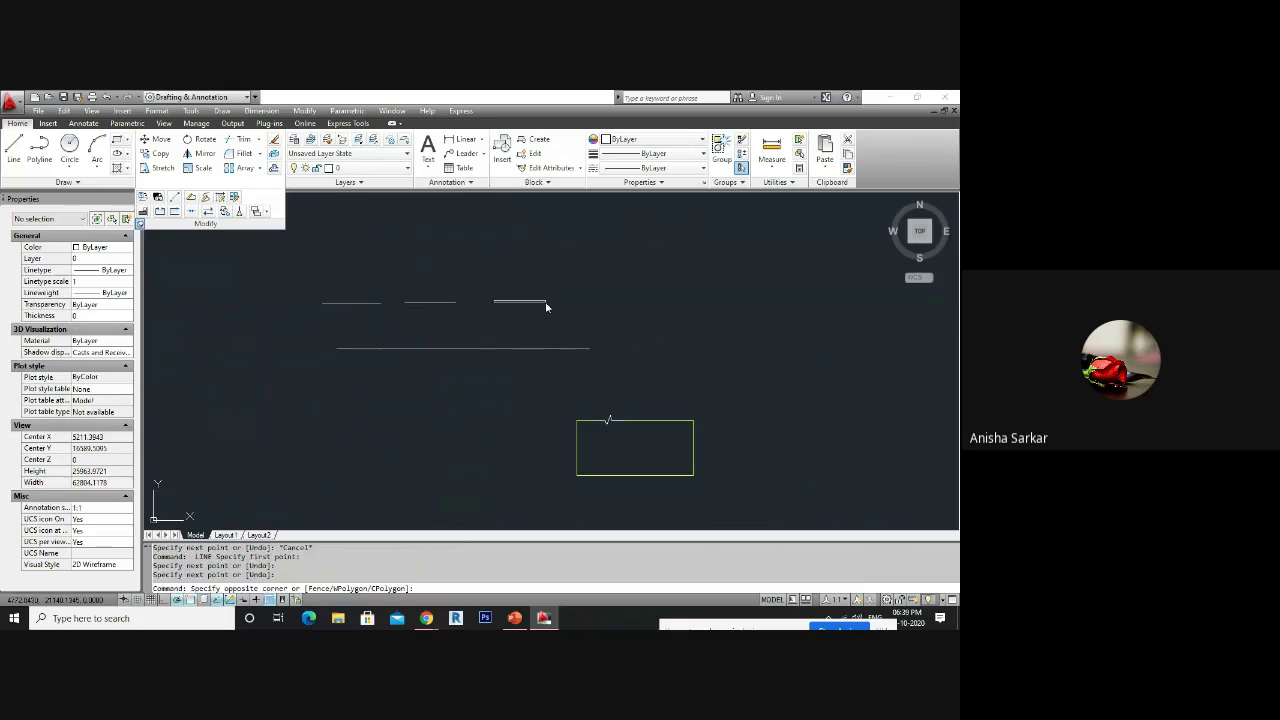
pyautogui.press('Escape')
pyautogui.press('Escape')
pyautogui.press('Escape')
pyautogui.click(420, 303)
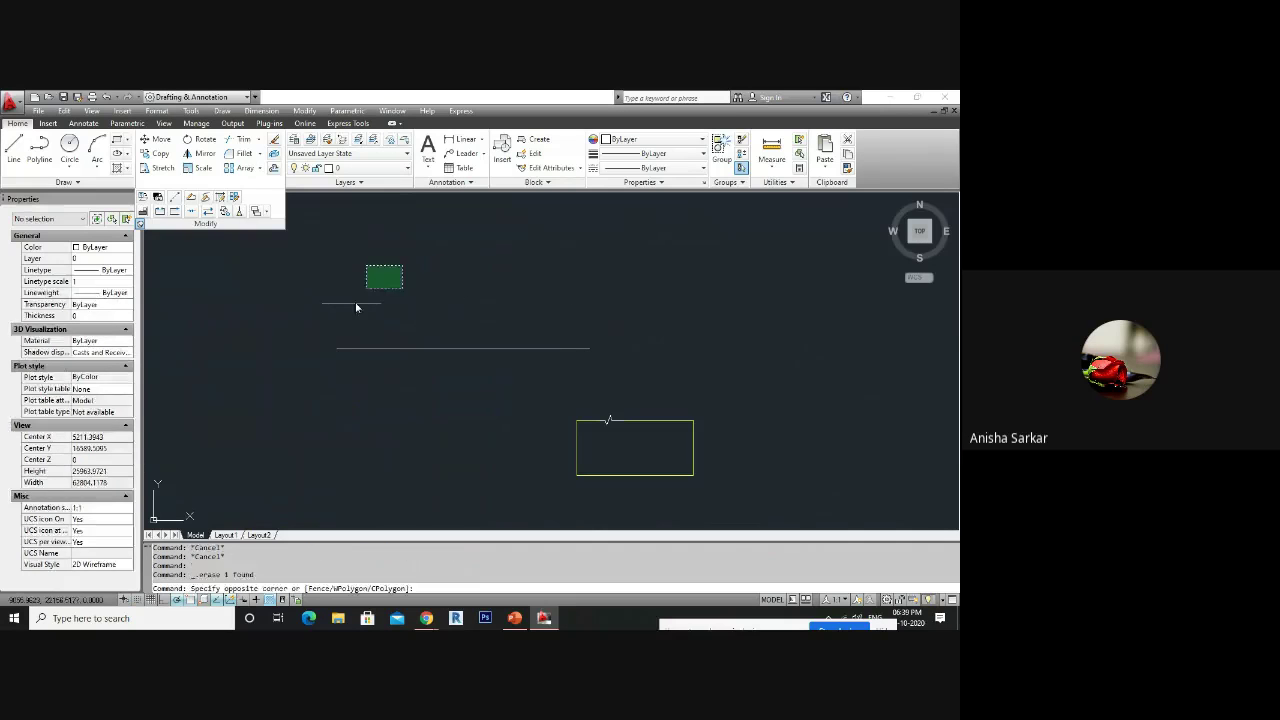
pyautogui.press('Delete')
# - Copy the short horizontal line three times to its right, forming a row of four collinear segments with gaps
pyautogui.click(350, 303)
pyautogui.write('co')
pyautogui.press('Return')
pyautogui.click(368, 267)
pyautogui.click(446, 265)
pyautogui.click(520, 266)
pyautogui.click(606, 266)
pyautogui.press('Escape')
pyautogui.scroll(3, 518, 295)
pyautogui.scroll(-4, 566, 352)
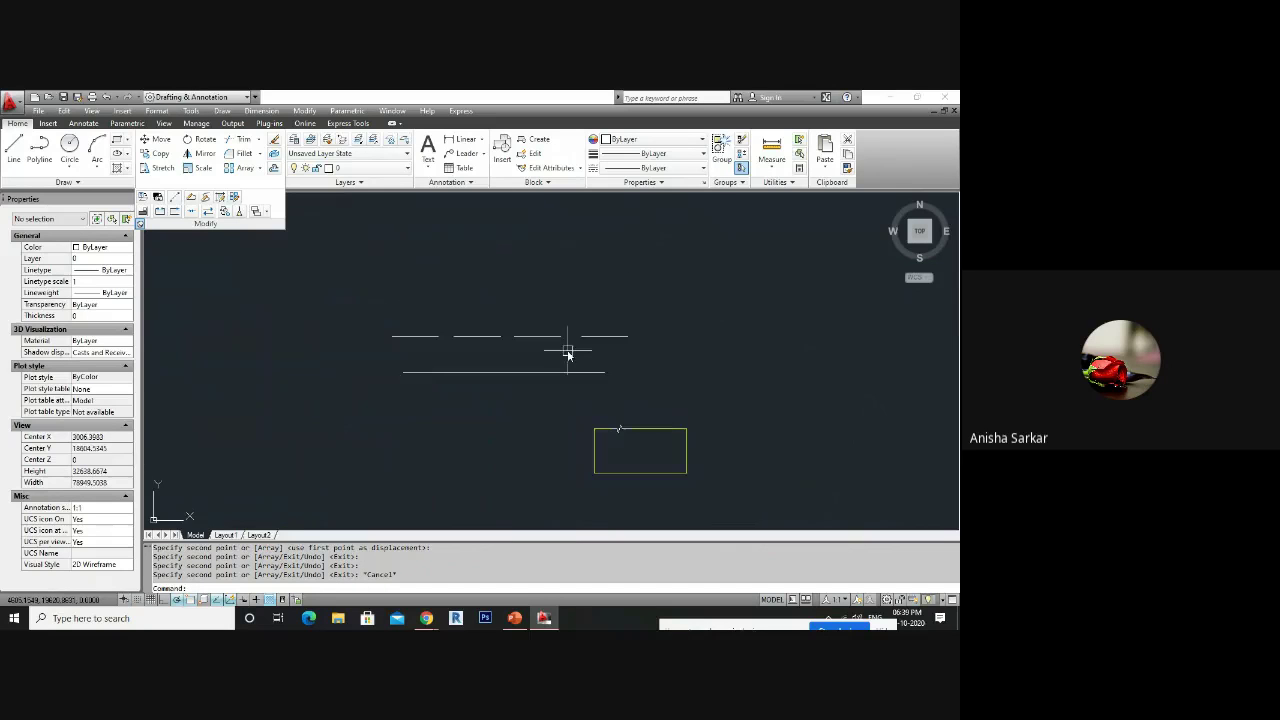
# - Join the four collinear segments above the long line into a single line
pyautogui.write('j')
pyautogui.press('Return')
pyautogui.click(599, 350)
pyautogui.click(432, 235)
pyautogui.press('Return')
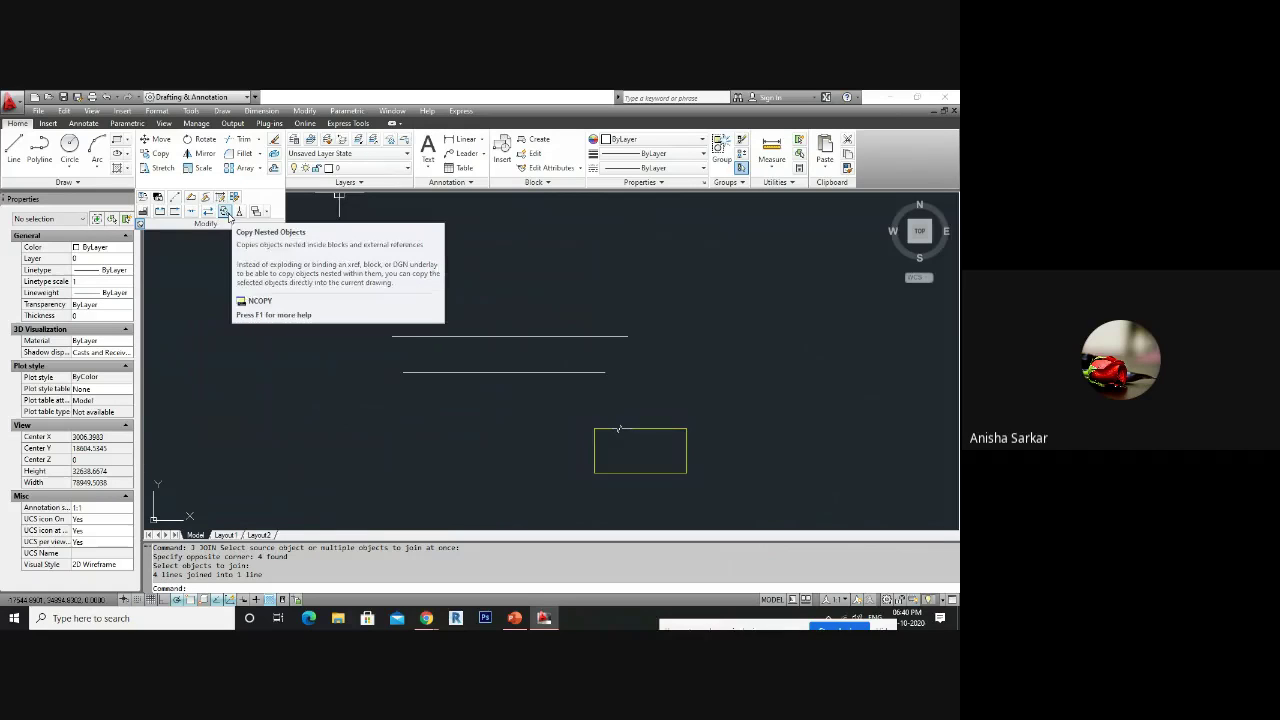
pyautogui.press('Escape')
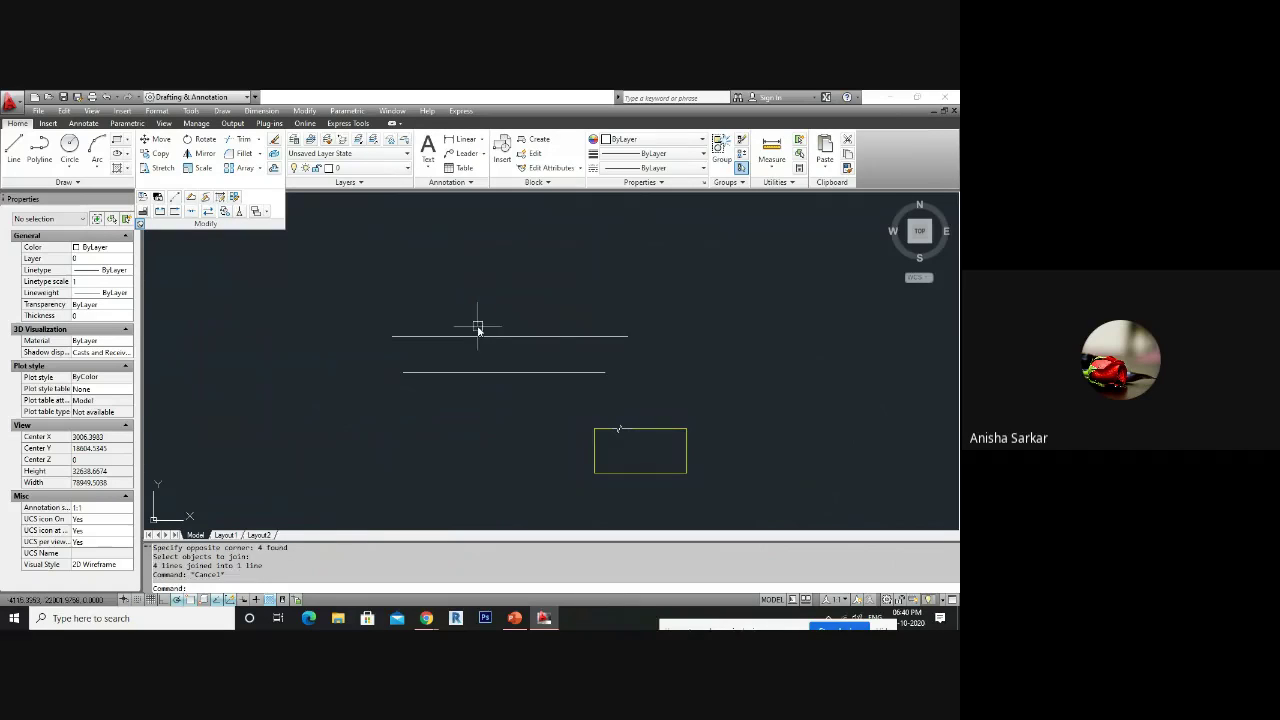
# - Draw four overlapping rectangles around the left ends of the two joined lines, the last one being the largest
pyautogui.write('REC')
pyautogui.click(283, 286)
pyautogui.click(323, 359)
pyautogui.press('space')
pyautogui.click(304, 315)
pyautogui.click(367, 397)
pyautogui.press('space')
pyautogui.click(341, 342)
pyautogui.click(425, 447)
pyautogui.press('space')
pyautogui.click(314, 264)
pyautogui.click(470, 400)
pyautogui.press('Escape')
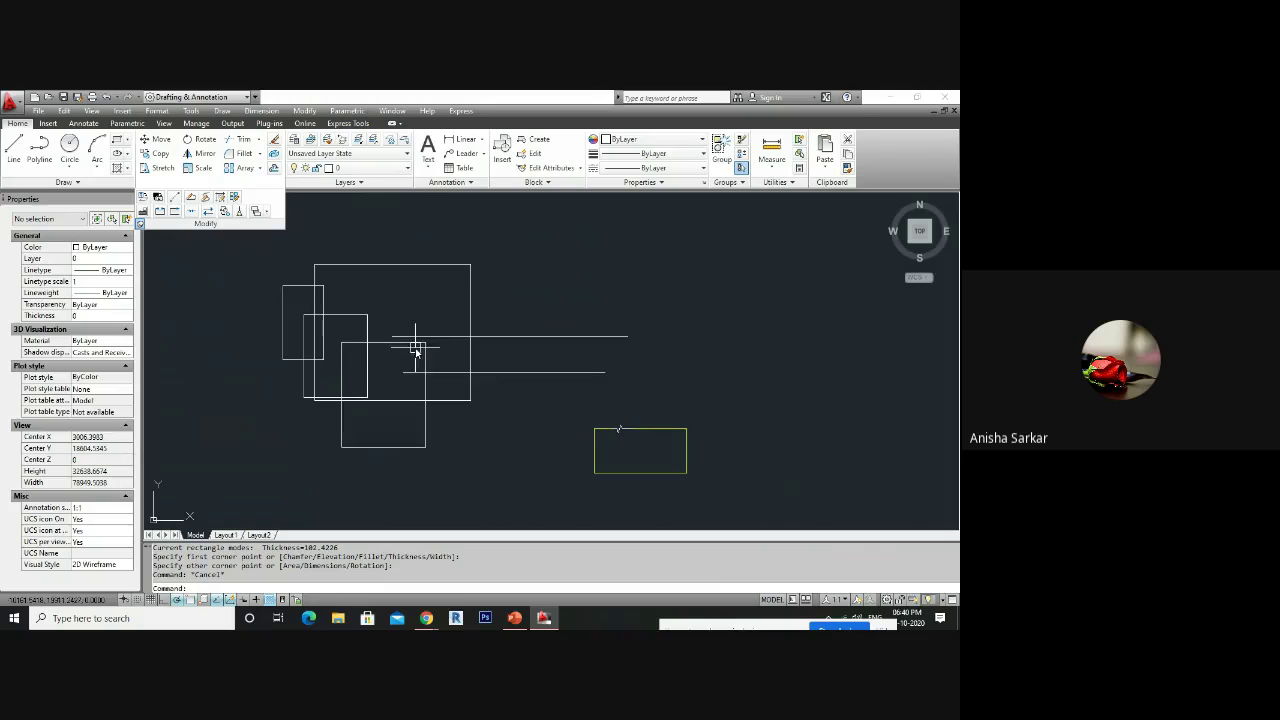
# - Place the multiline text ROOM inside the largest of the four rectangles
pyautogui.write('T')
pyautogui.press('Return')
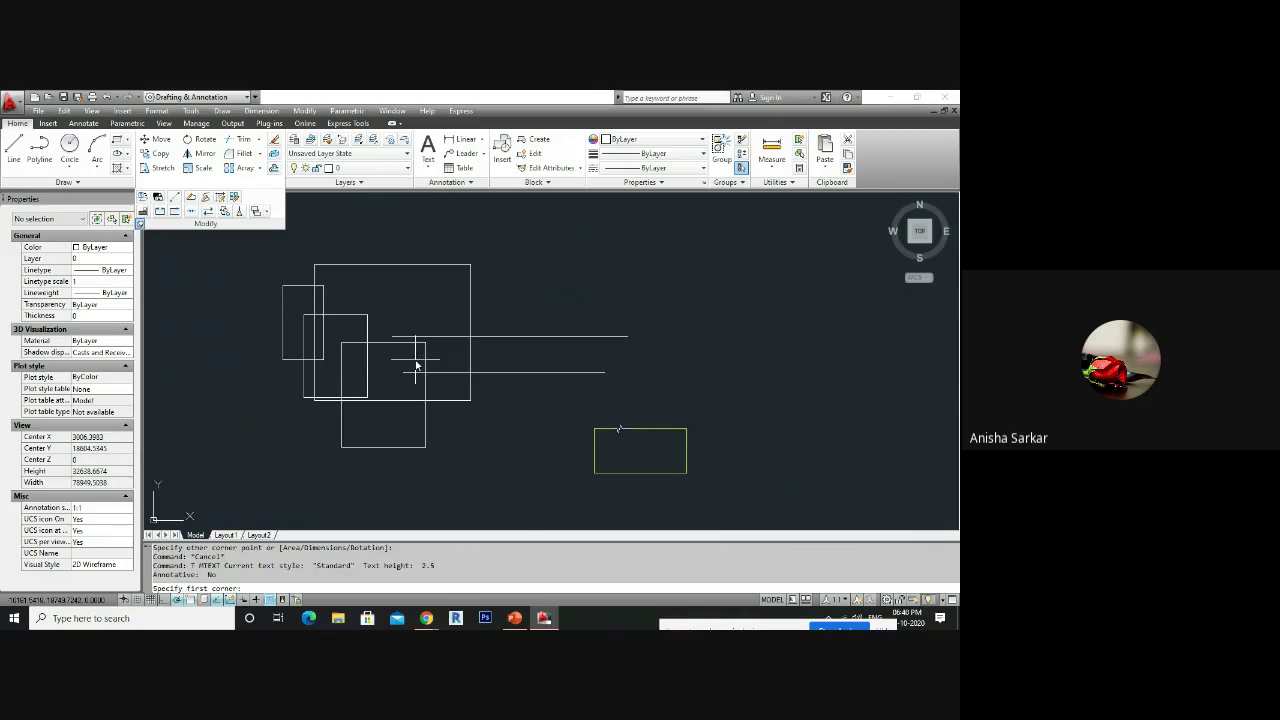
pyautogui.click(386, 294)
pyautogui.click(529, 326)
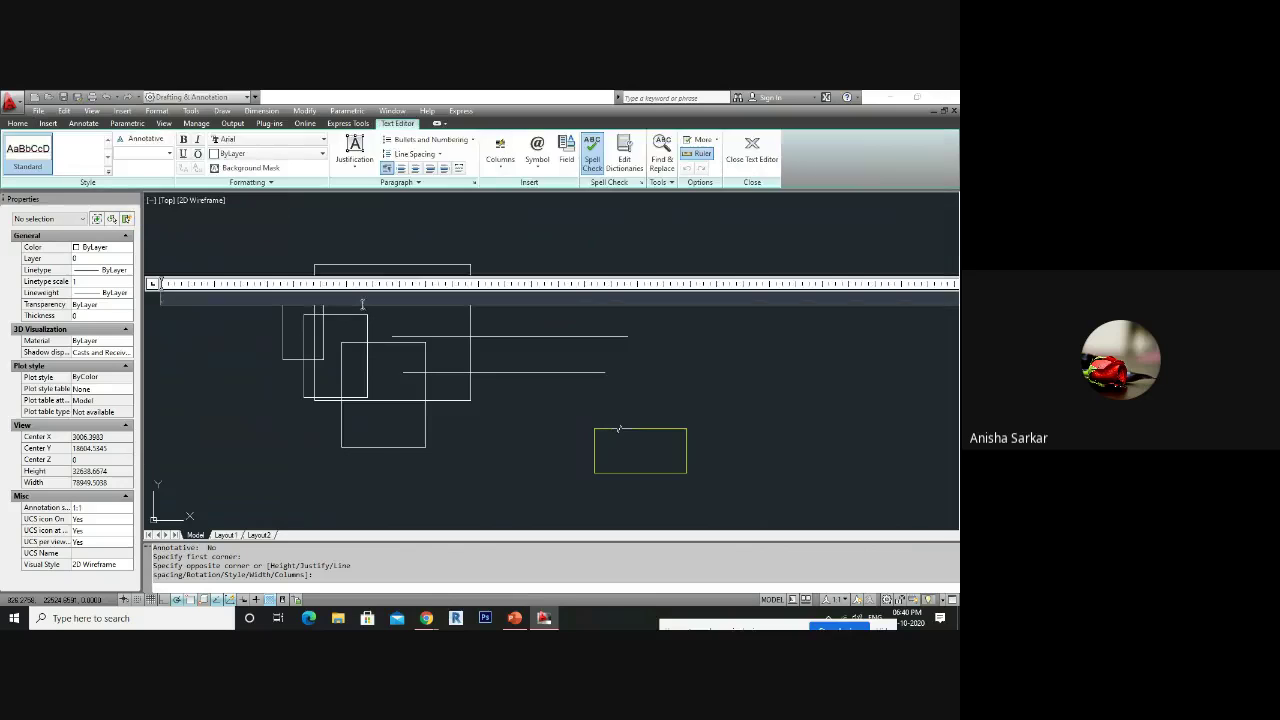
pyautogui.write('ROOM')
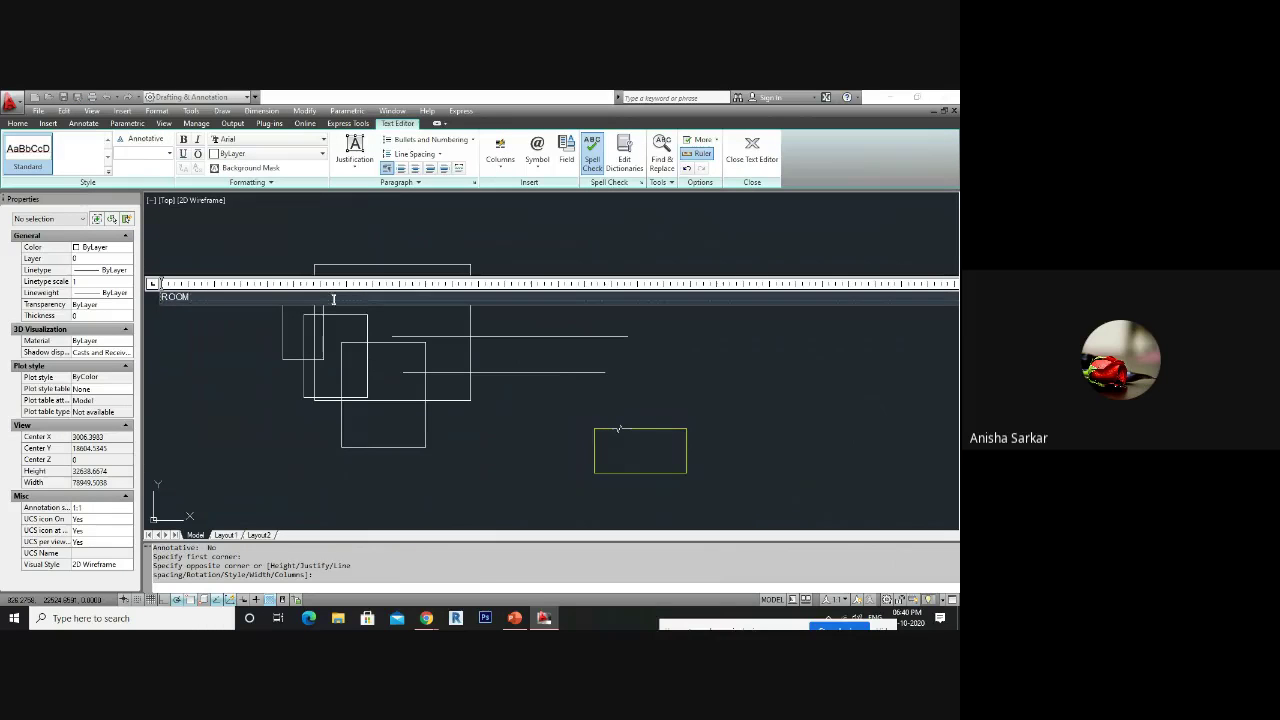
pyautogui.click(249, 373)
pyautogui.scroll(-3, 415, 395)
# - Undo the ROOM text and the last two rectangles
pyautogui.hotkey('ctrl', 'z')
pyautogui.hotkey('ctrl', 'z')
pyautogui.hotkey('ctrl', 'z')
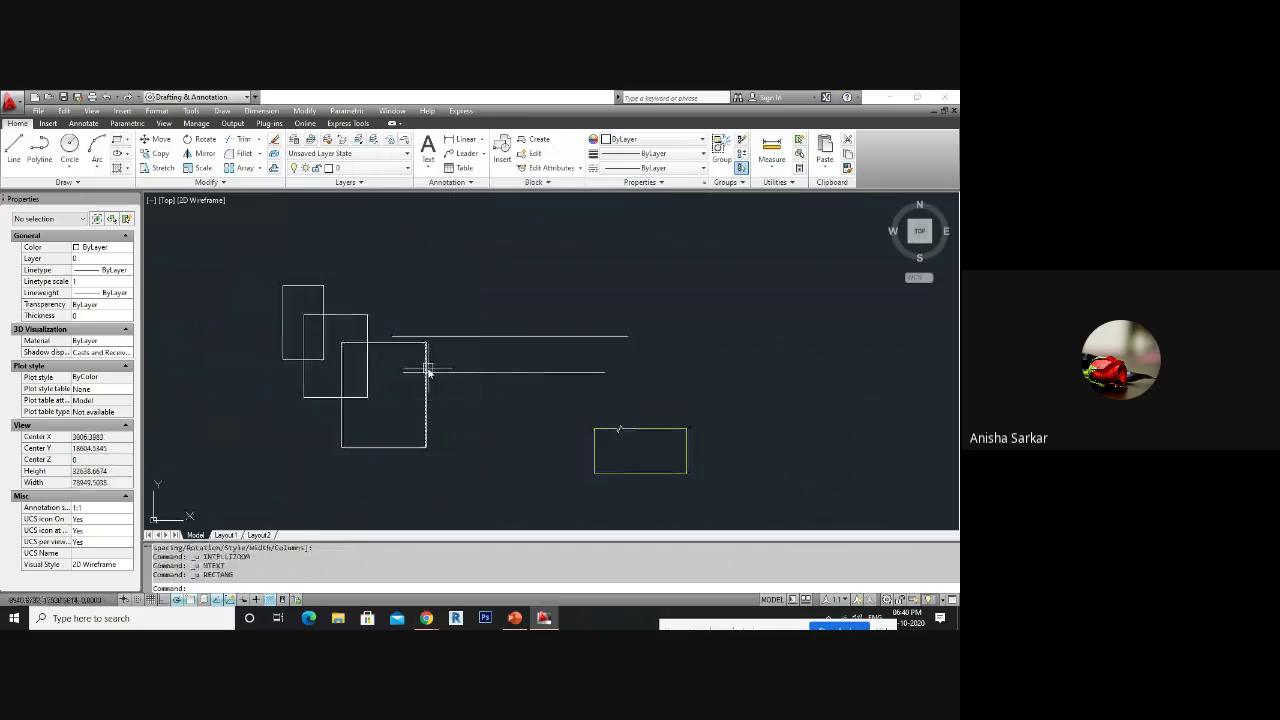
pyautogui.hotkey('ctrl', 'z')
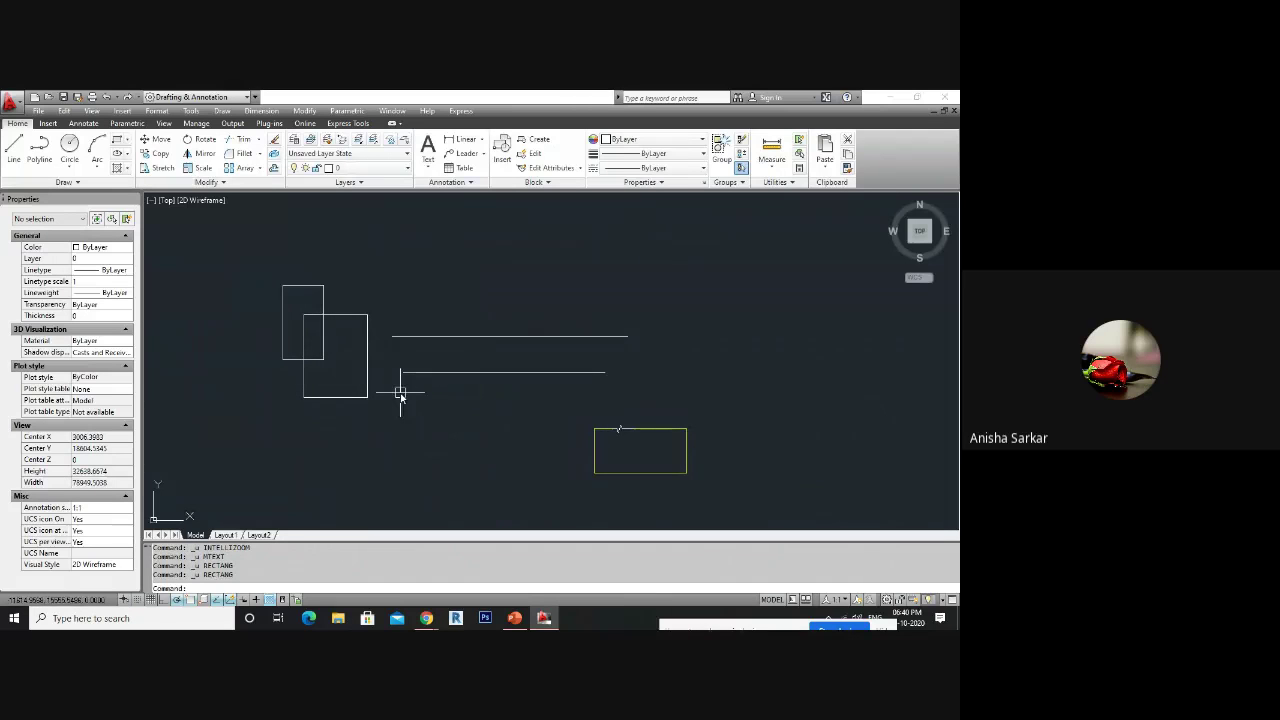
# - Draw two more rectangles overlapping the remaining pair, a smaller one lower down and a wider one above it
pyautogui.write('REC')
pyautogui.press('Return')
pyautogui.click(342, 351)
pyautogui.click(469, 378)
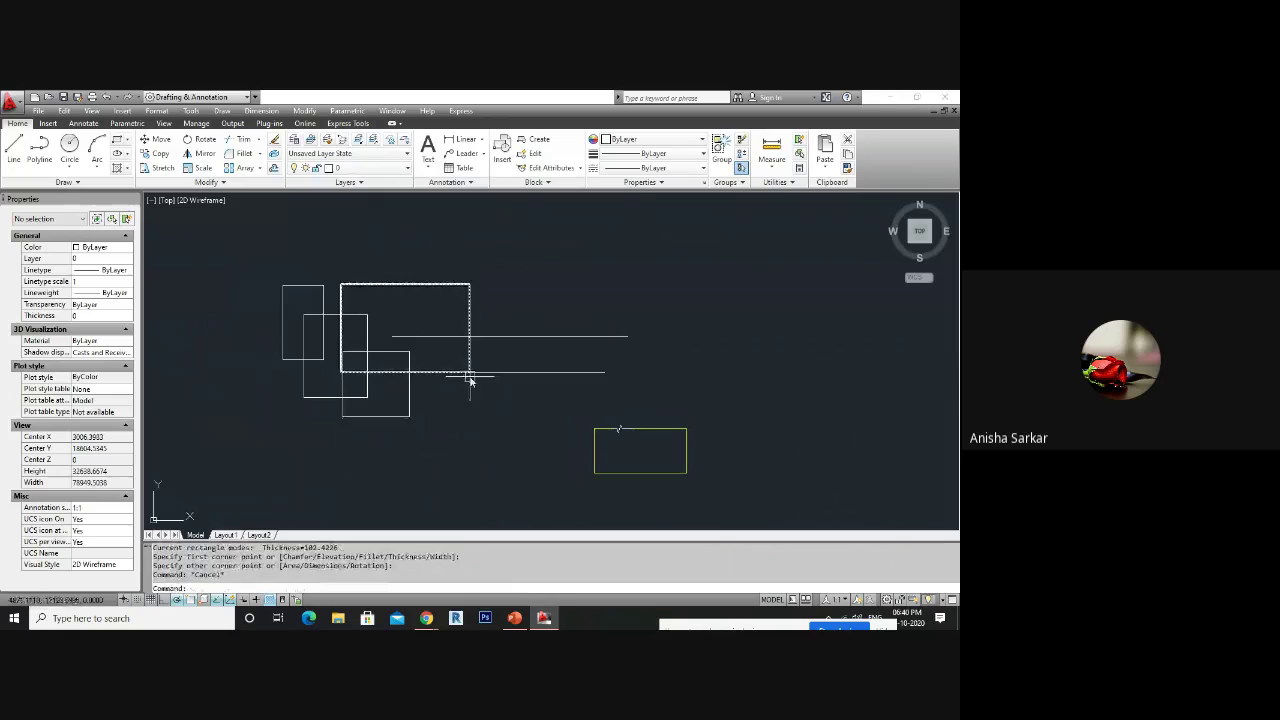
# - Add the multiline text ROOM inside the wide upper rectangle
pyautogui.write('mt')
pyautogui.press('Return')
pyautogui.click(380, 300)
pyautogui.click(441, 316)
pyautogui.write('ROOM')
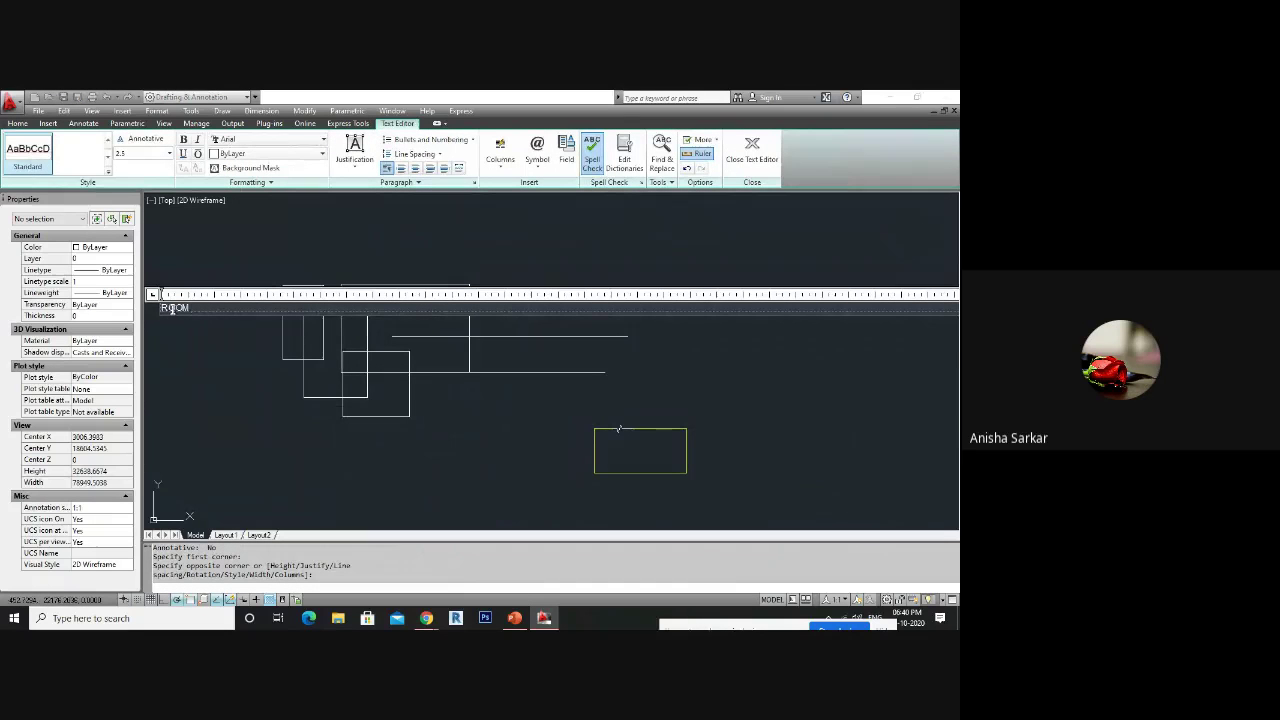
# - Try heights of 500 and 100 for the ROOM text, settle on 25, and finish the text editing
pyautogui.moveTo(190, 307); pyautogui.dragTo(162, 306)
pyautogui.click(156, 153)
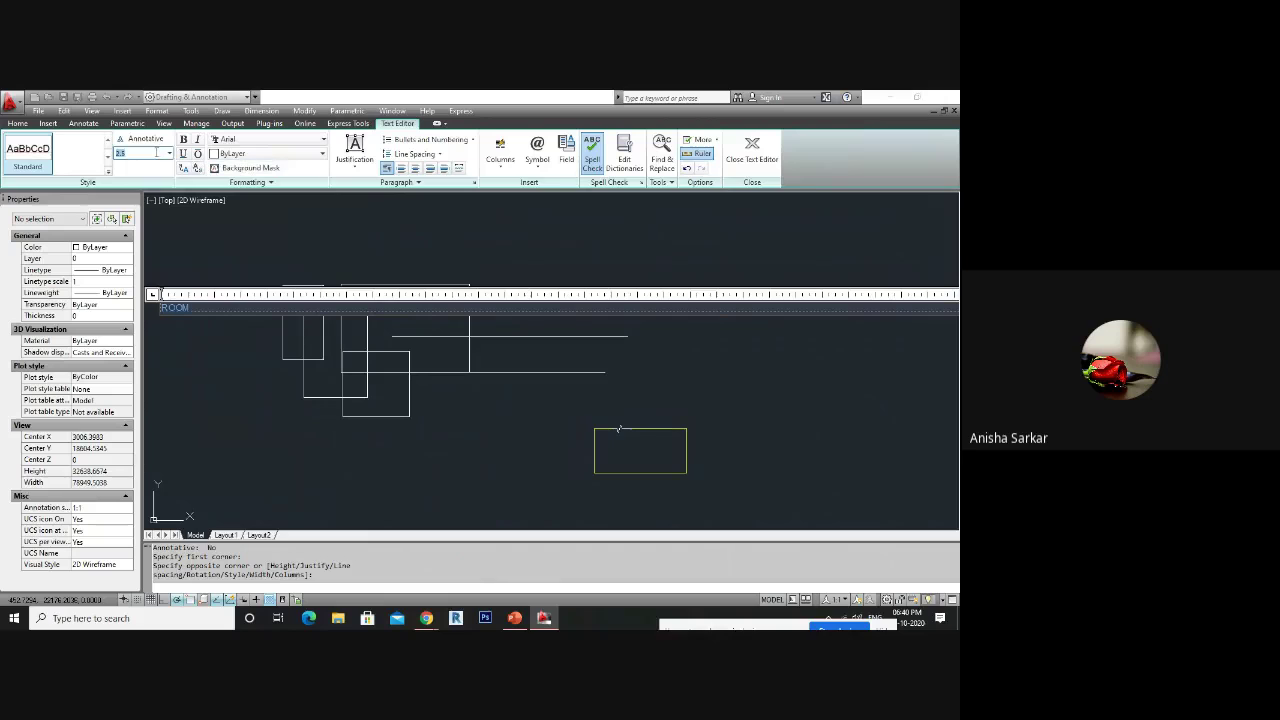
pyautogui.write('500')
pyautogui.press('Return')
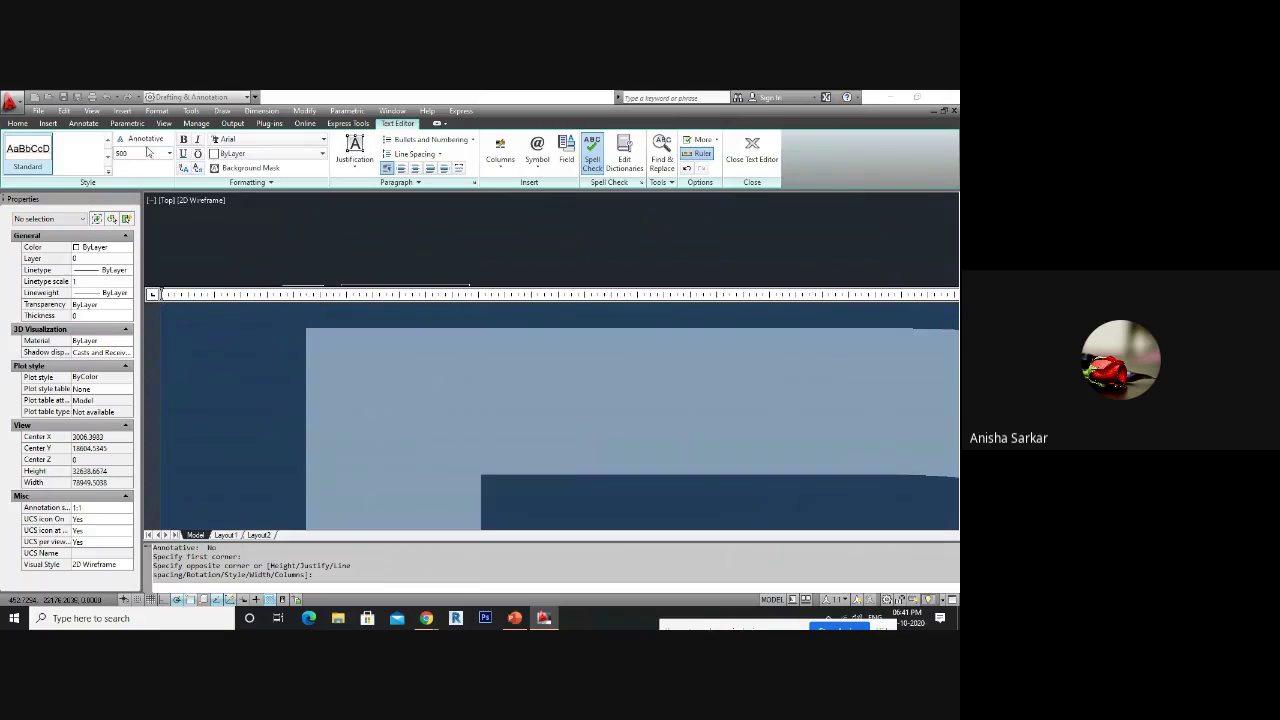
pyautogui.write('100')
pyautogui.press('Return')
pyautogui.click(140, 153)
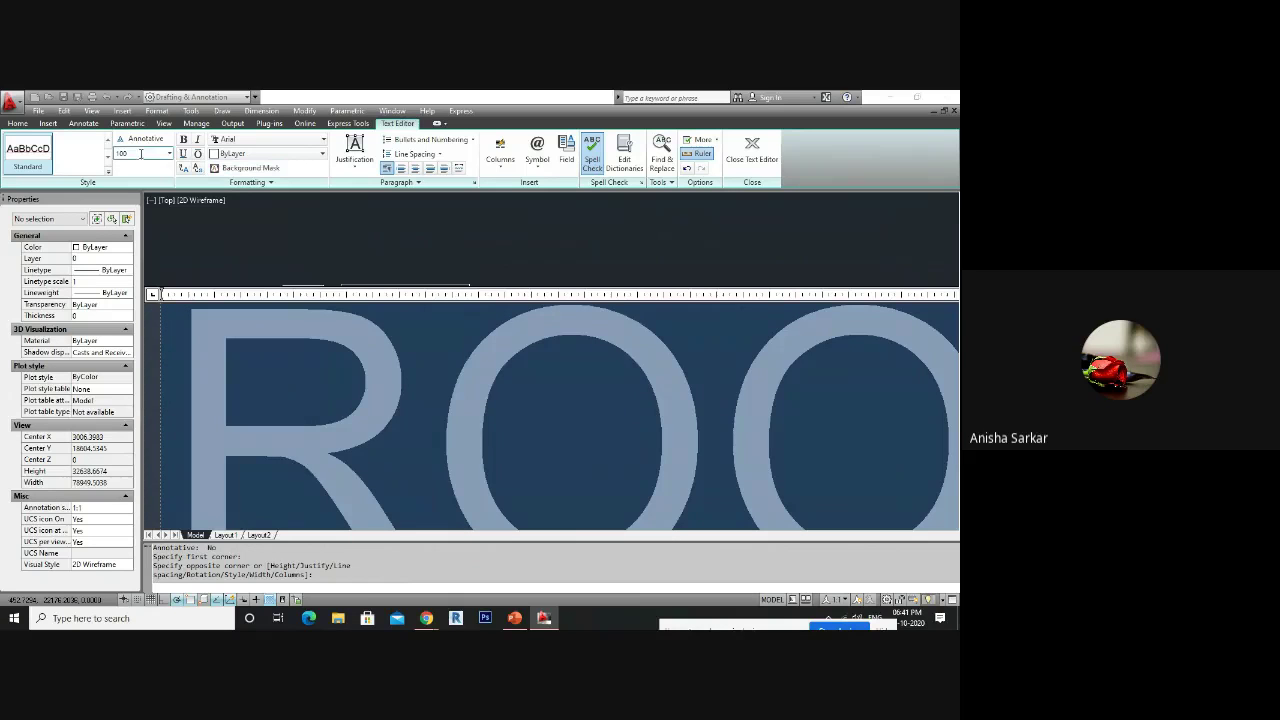
pyautogui.write('25')
pyautogui.press('Return')
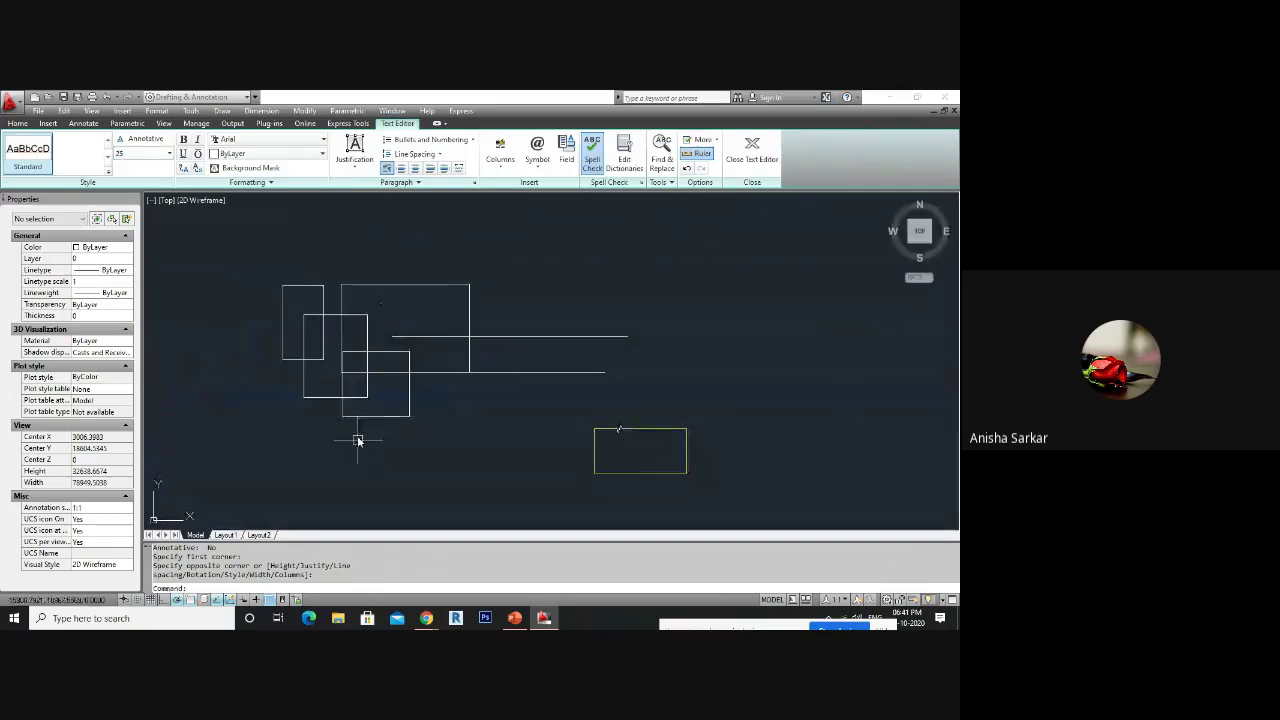
pyautogui.click(358, 440)
# - Scale the tiny ROOM text by a factor of 5 about its own position
pyautogui.scroll(5, 363, 294)
pyautogui.click(368, 299)
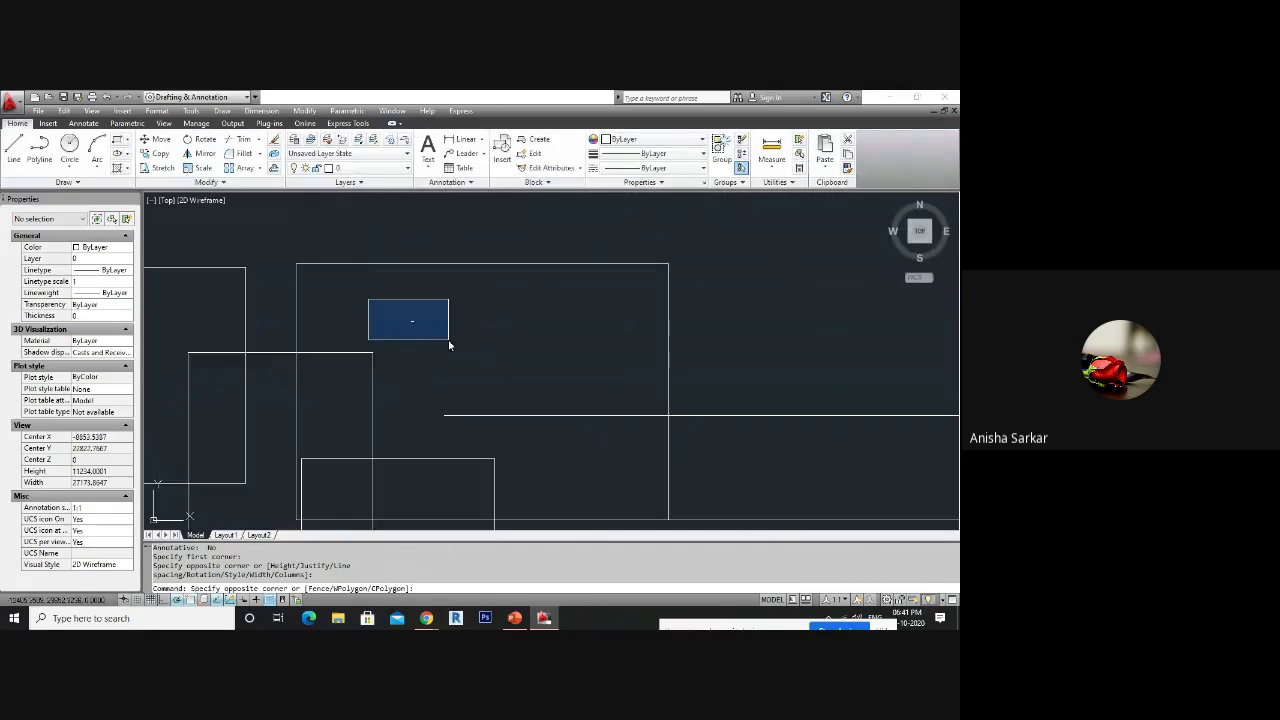
pyautogui.click(449, 345)
pyautogui.write('sc')
pyautogui.press('Return')
pyautogui.click(411, 322)
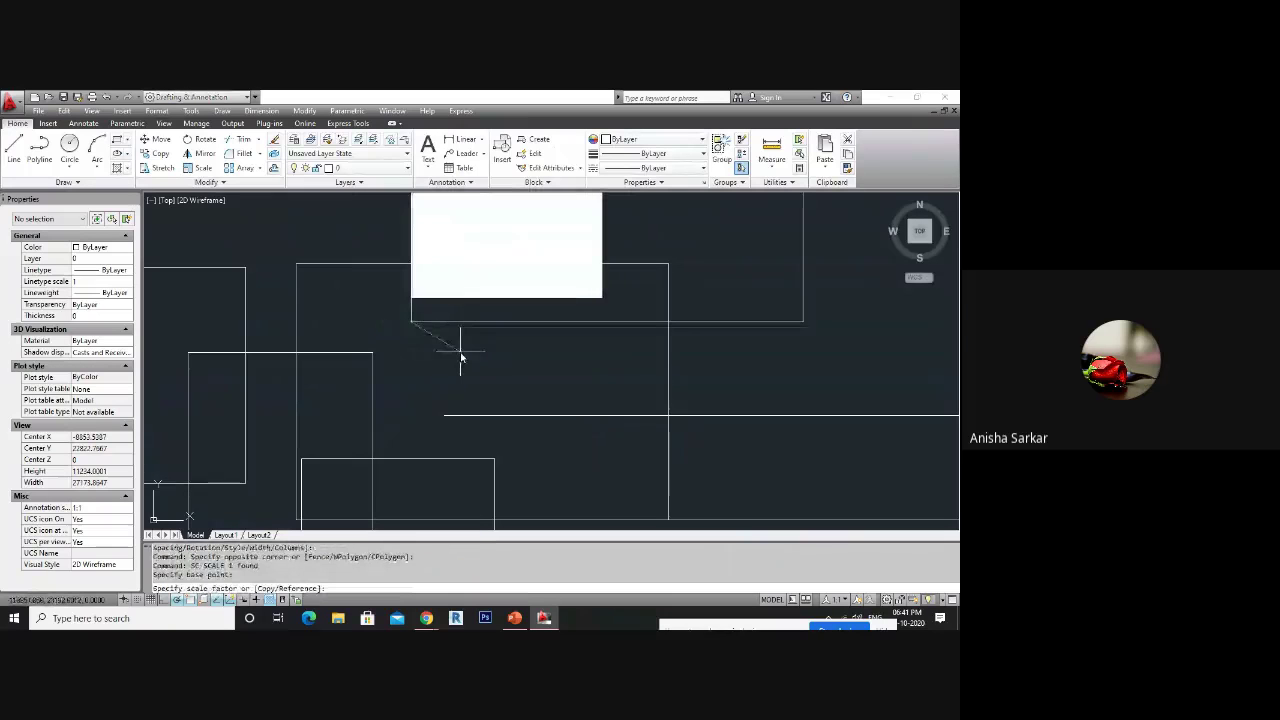
pyautogui.write('5')
pyautogui.press('Return')
# - Scale the ROOM text again about its own position by a factor of 15
pyautogui.click(430, 278)
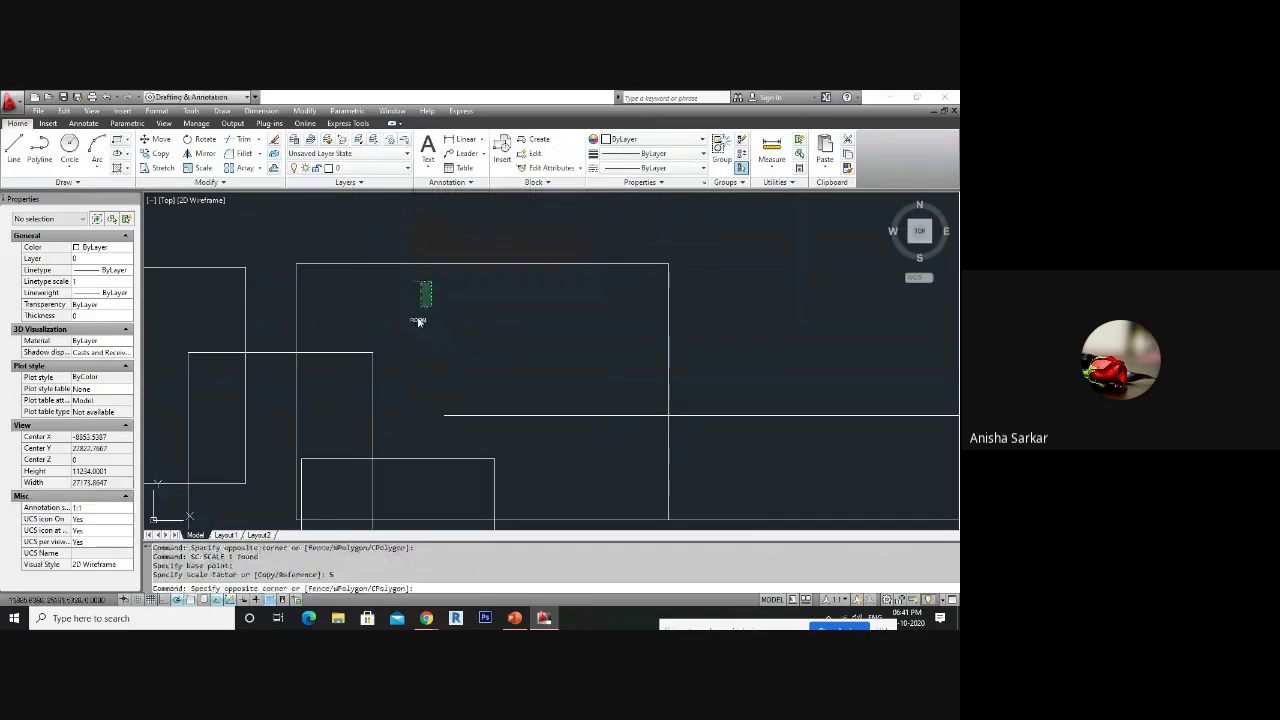
pyautogui.click(413, 345)
pyautogui.press('Return')
pyautogui.click(411, 321)
pyautogui.write('15')
pyautogui.press('Return')
pyautogui.scroll(-5, 526, 394)
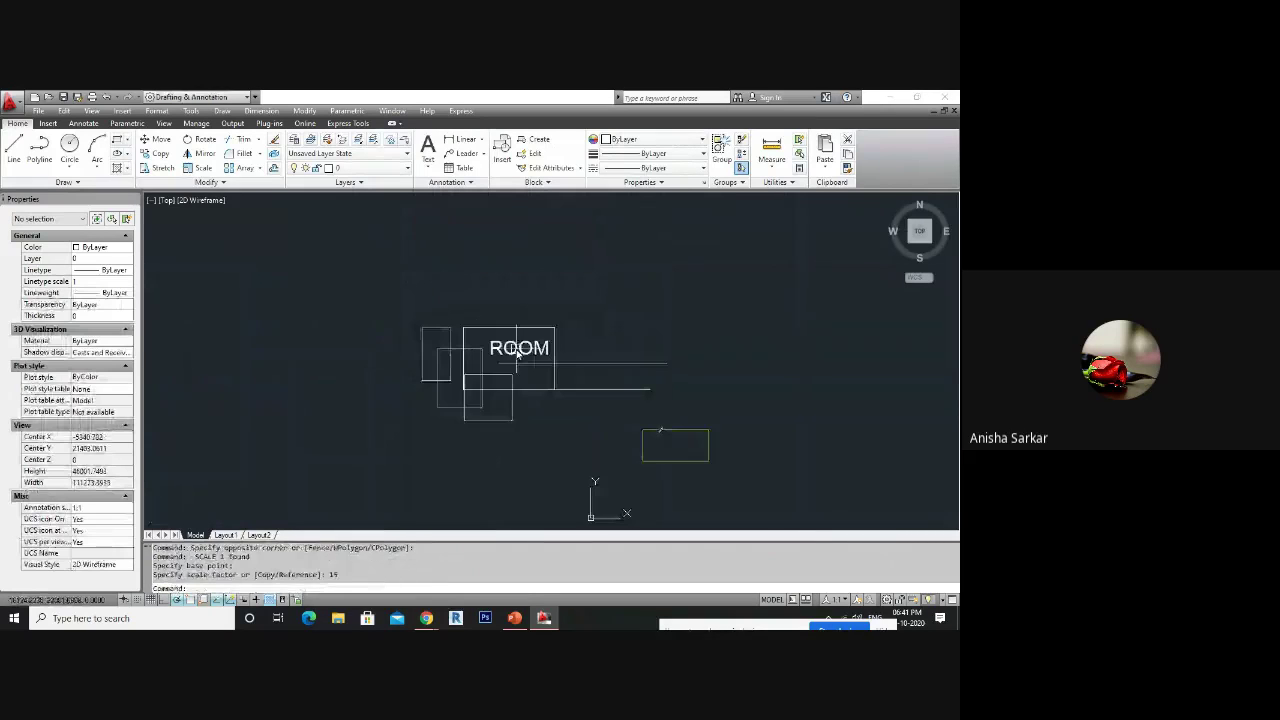
# - Delete the two long joined horizontal lines crossing the rectangles
pyautogui.click(606, 400)
pyautogui.click(583, 314)
pyautogui.press('Delete')
# - Copy the four rectangles with the ROOM text to the clipboard and paste them as a block above the yellow rectangle
pyautogui.click(577, 309)
pyautogui.click(370, 470)
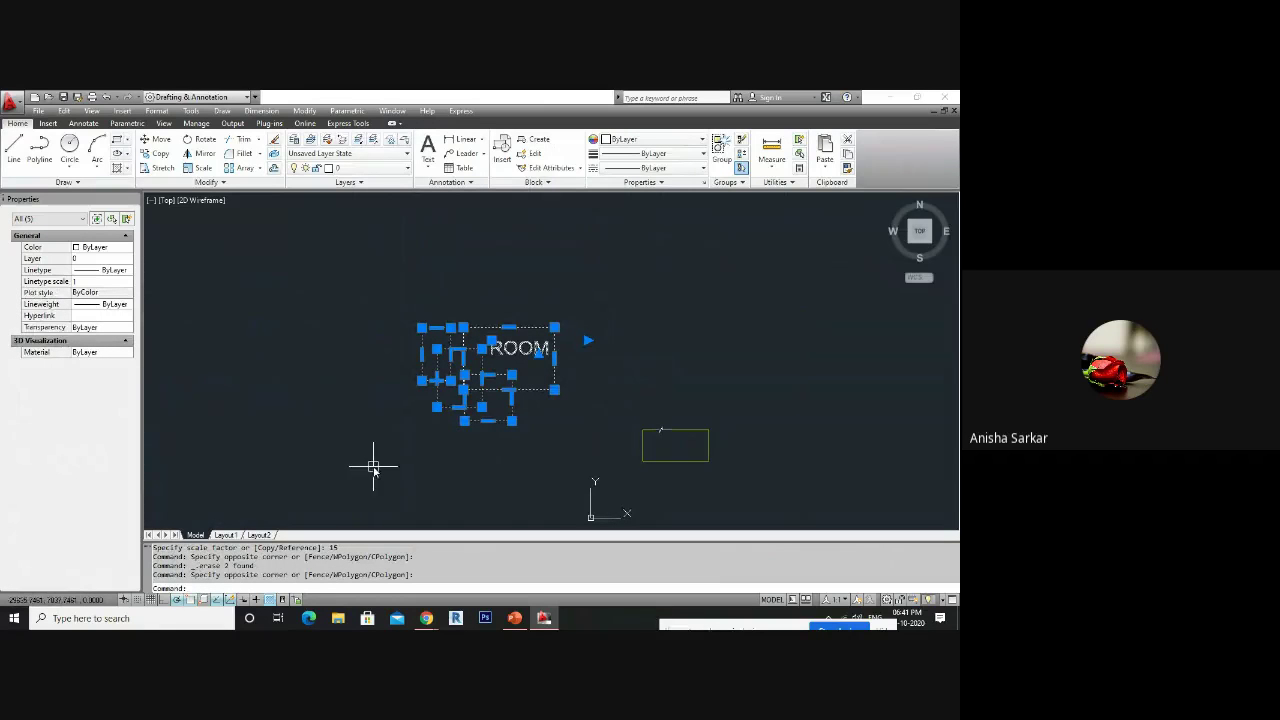
pyautogui.hotkey('ctrl', 'c')
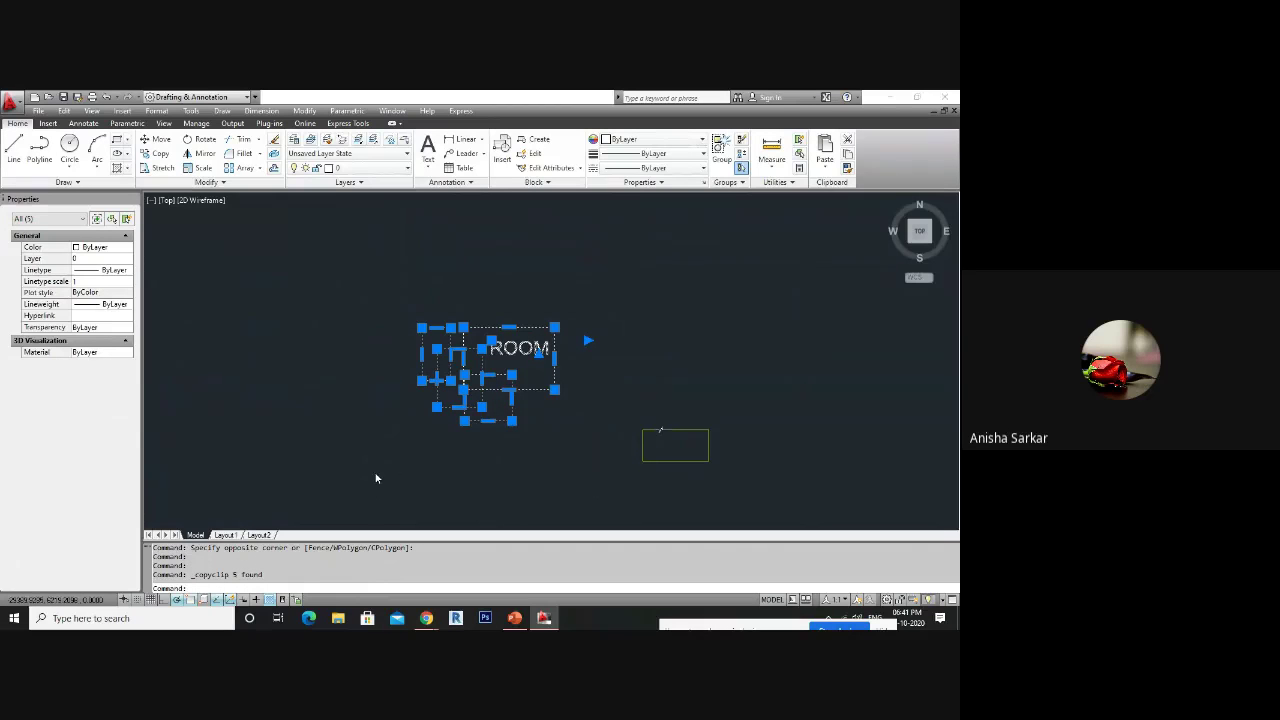
pyautogui.hotkey('ctrl', 'shift', 'v')
pyautogui.click(627, 388)
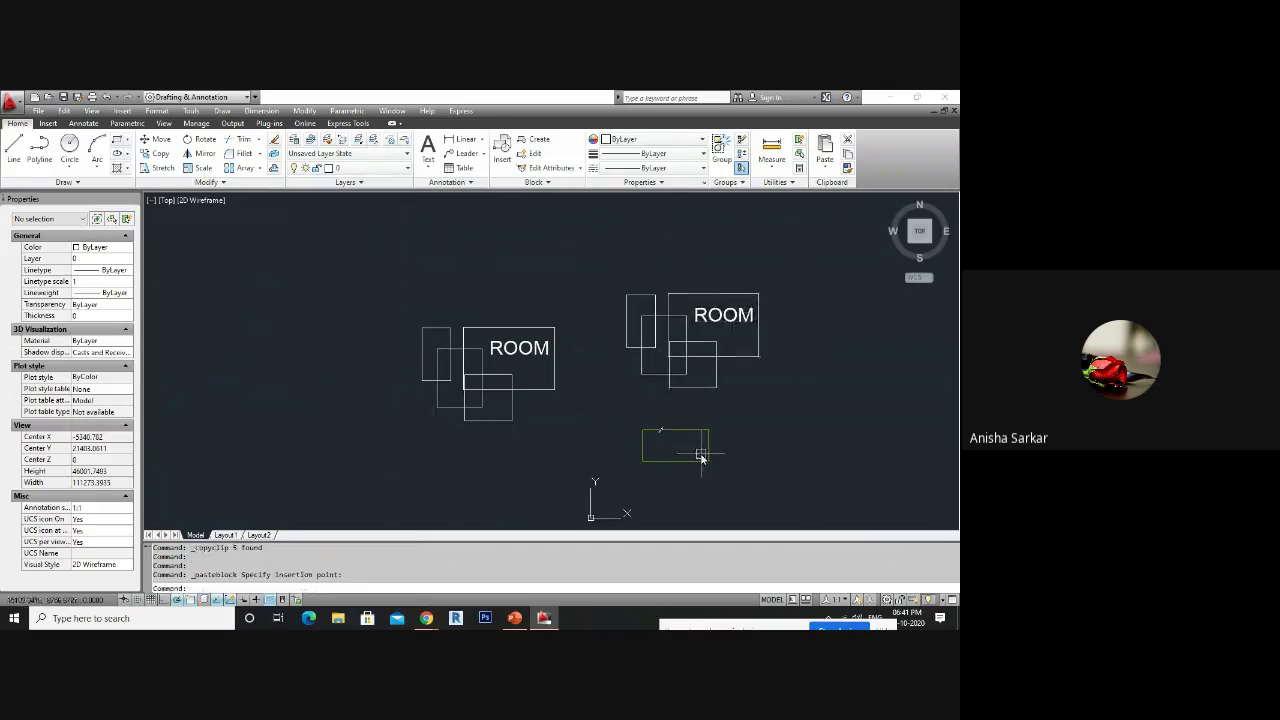
# - Copy the four original rectangles with the ROOM text, paste them as a block to their upper left, and check that it selects as one object
pyautogui.click(591, 439)
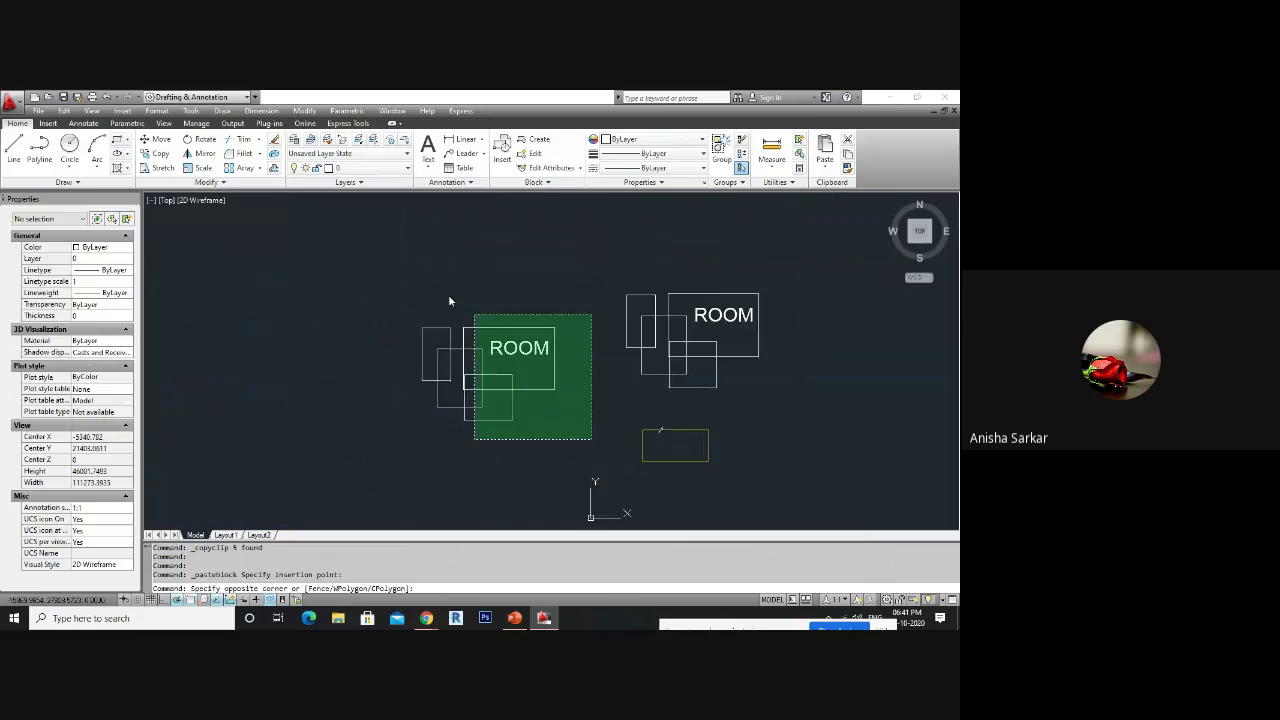
pyautogui.click(421, 374)
pyautogui.click(421, 377)
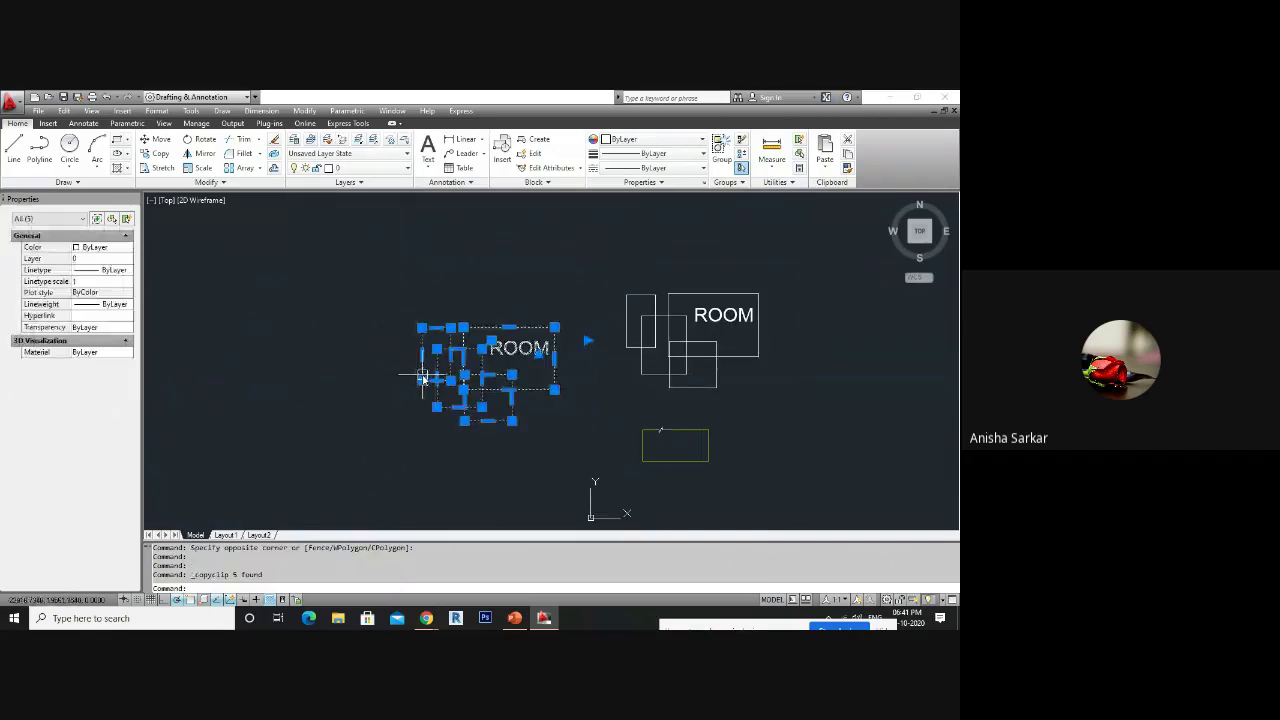
pyautogui.hotkey('ctrl', 'c')
pyautogui.hotkey('ctrl', 'shift', 'v')
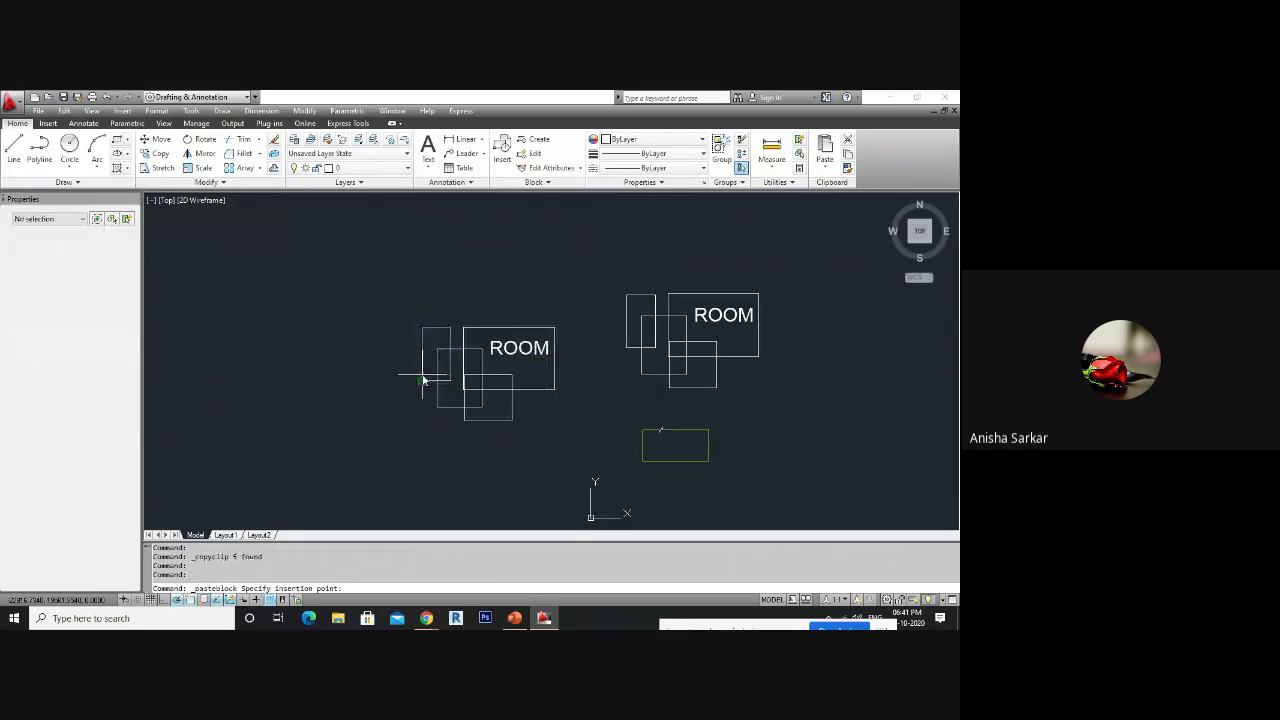
pyautogui.click(237, 363)
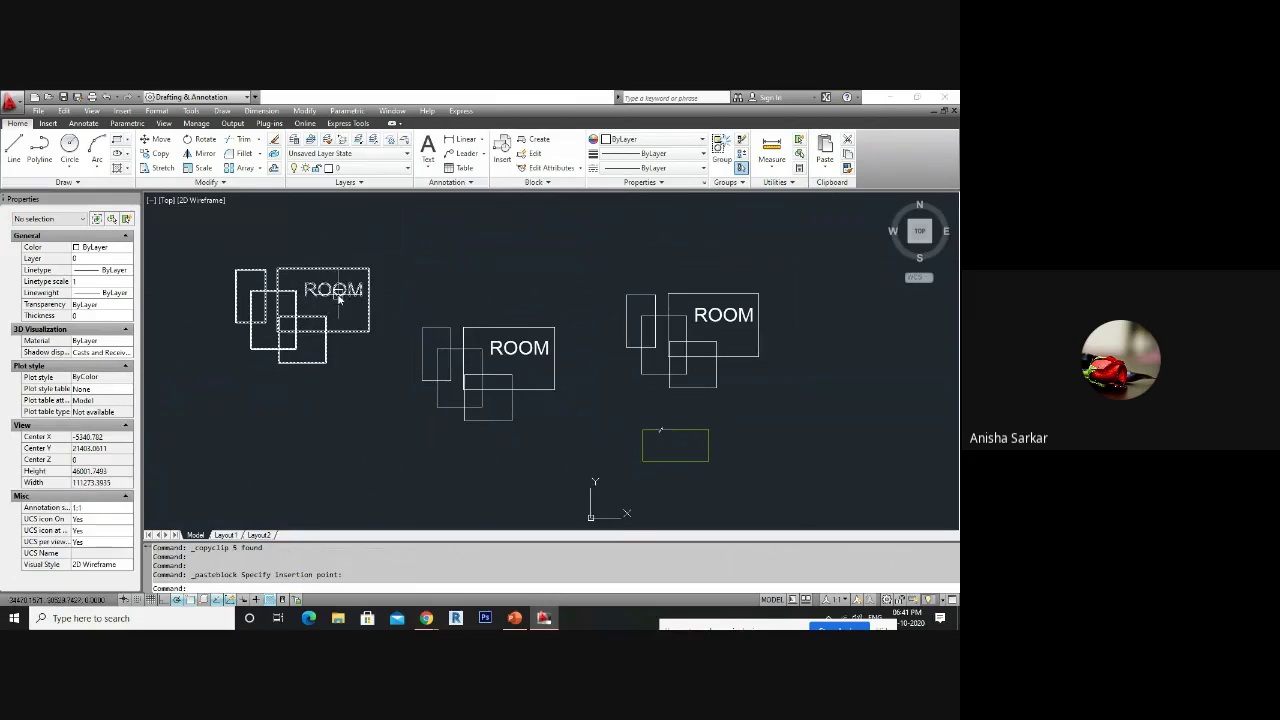
pyautogui.moveTo(338, 301)
pyautogui.click(342, 297)
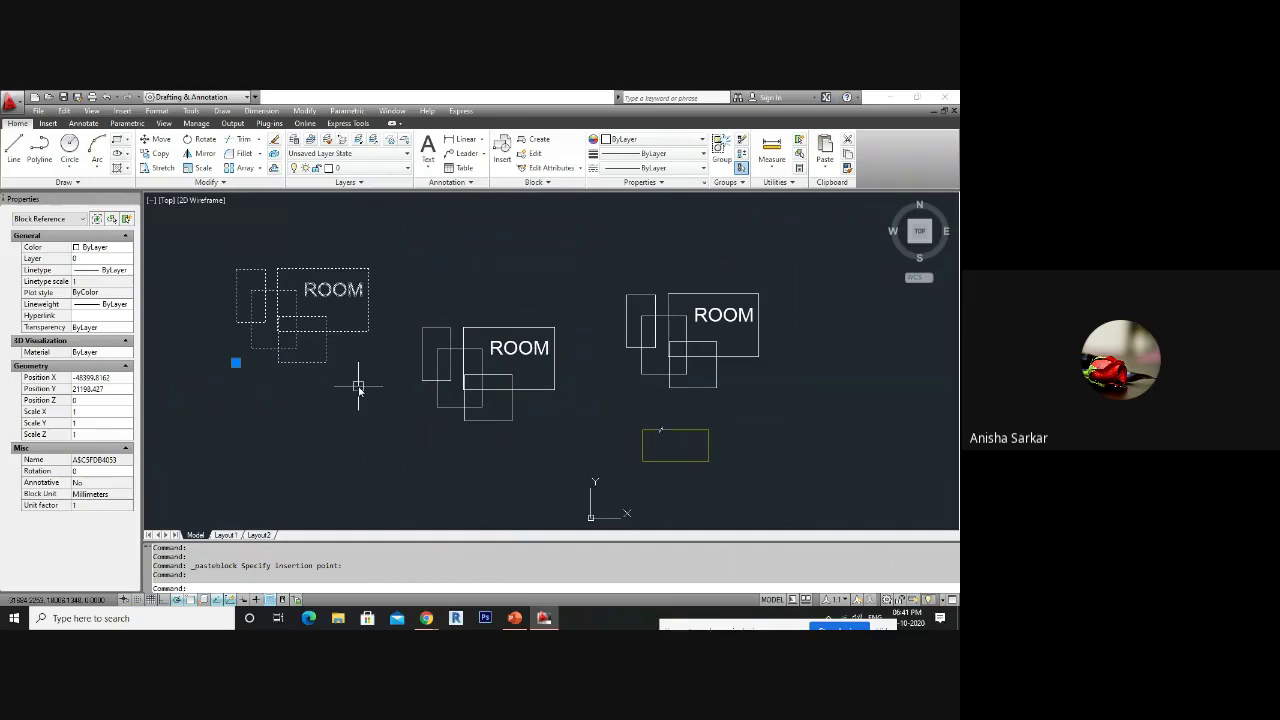
pyautogui.press('Escape')
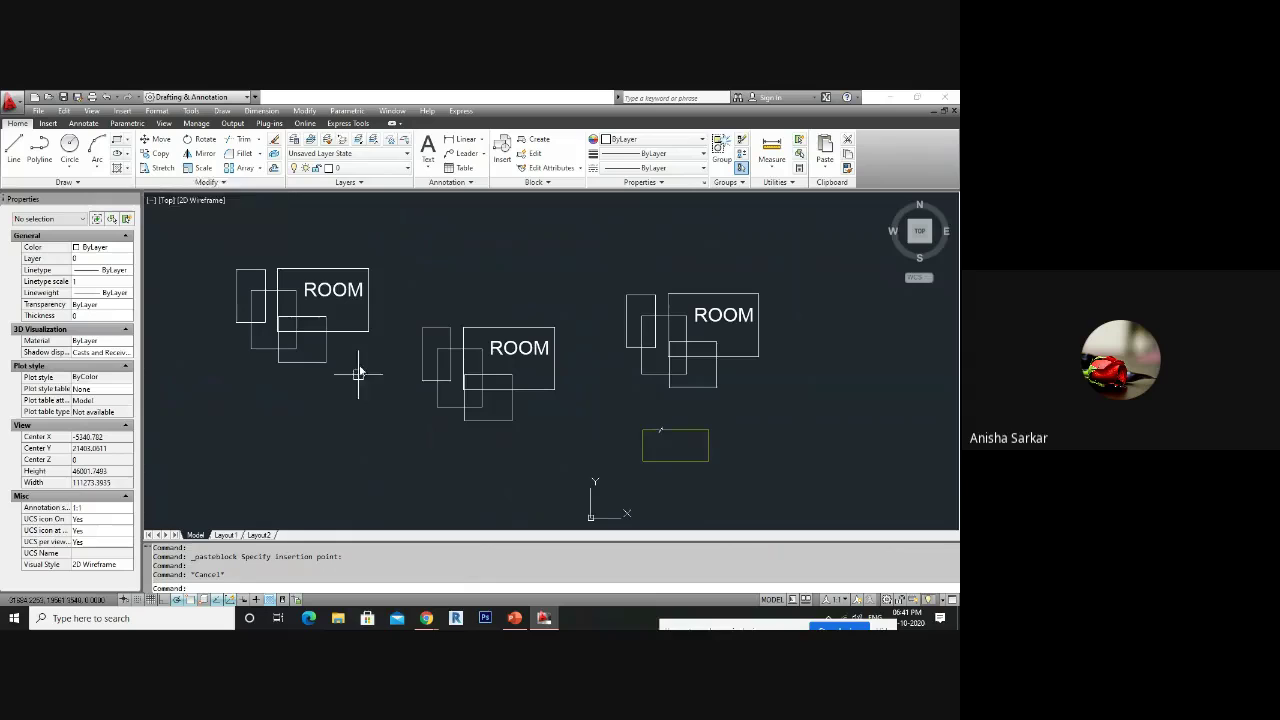
# - Copy the nested ROOM text out of the leftmost block with Copy Nested Objects and place it above the middle rectangles
pyautogui.click(209, 182)
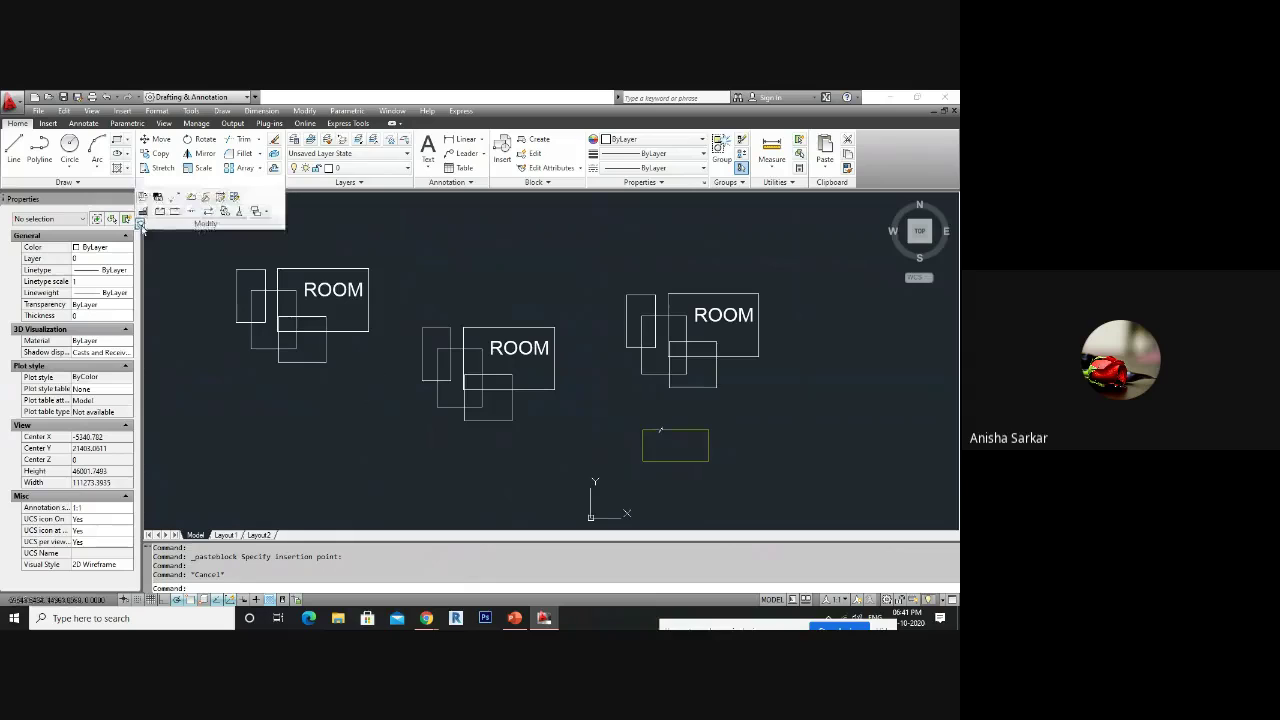
pyautogui.click(225, 212)
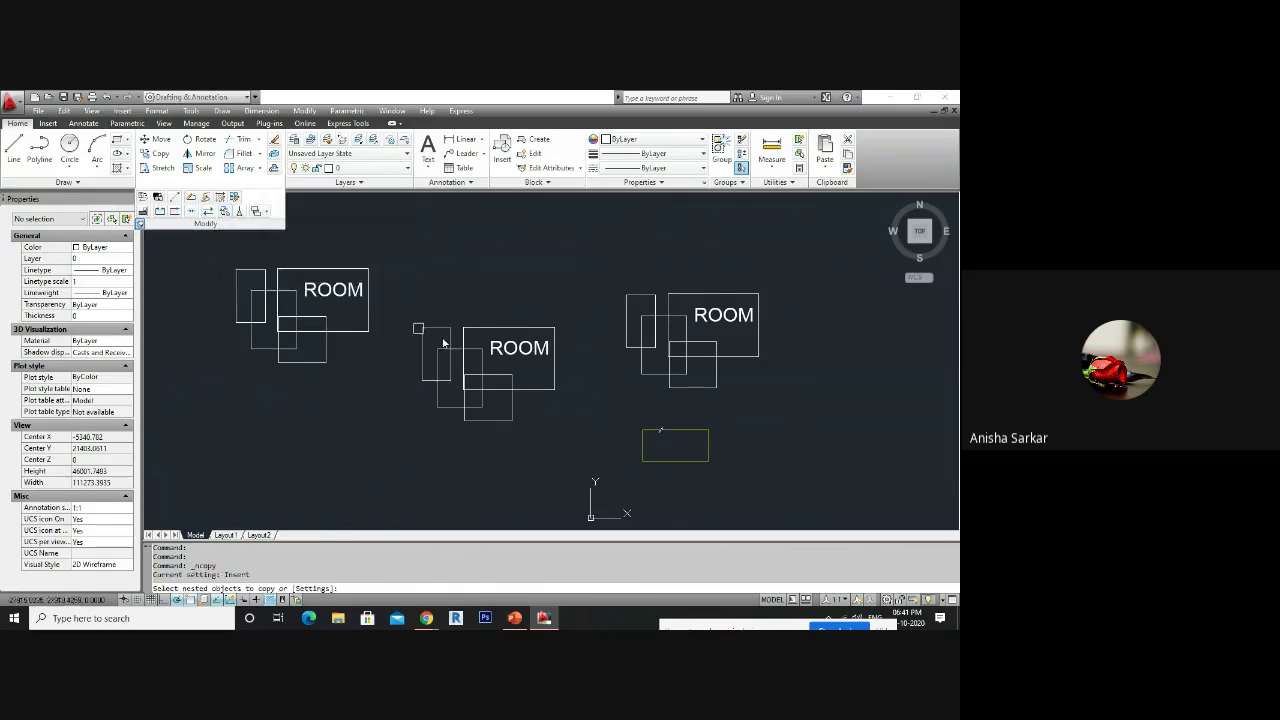
pyautogui.click(345, 298)
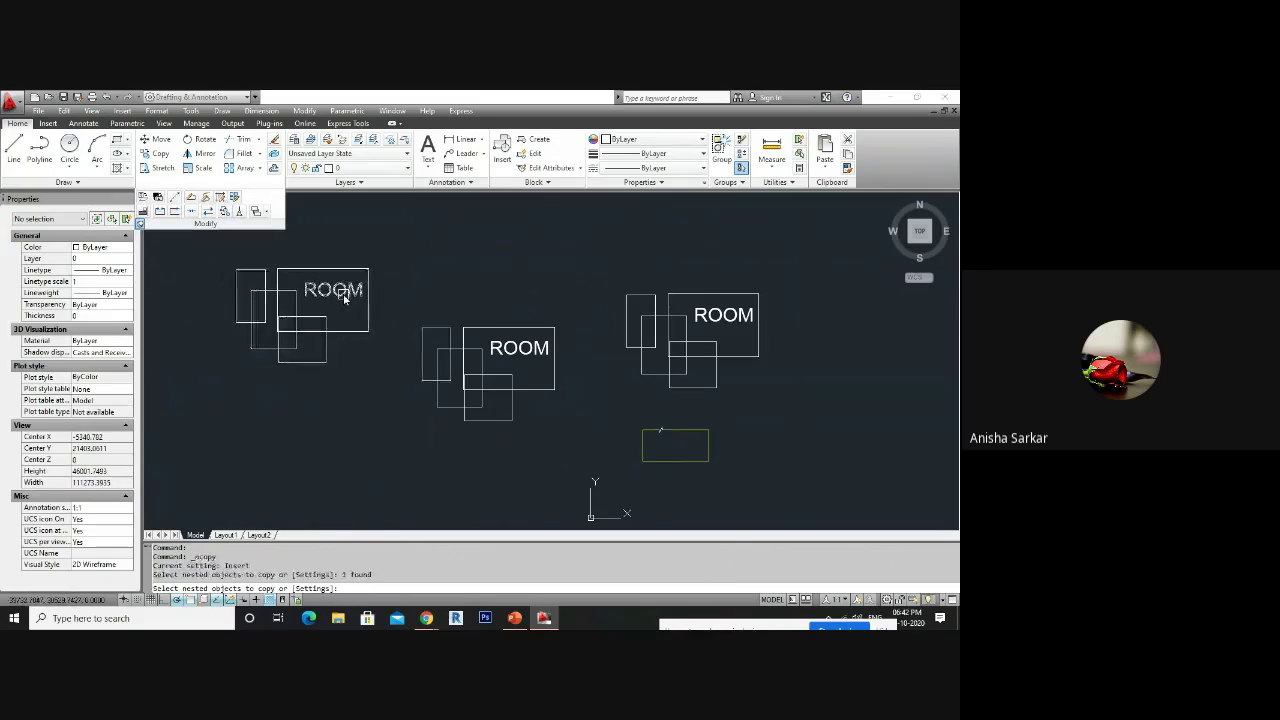
pyautogui.rightClick(345, 298)
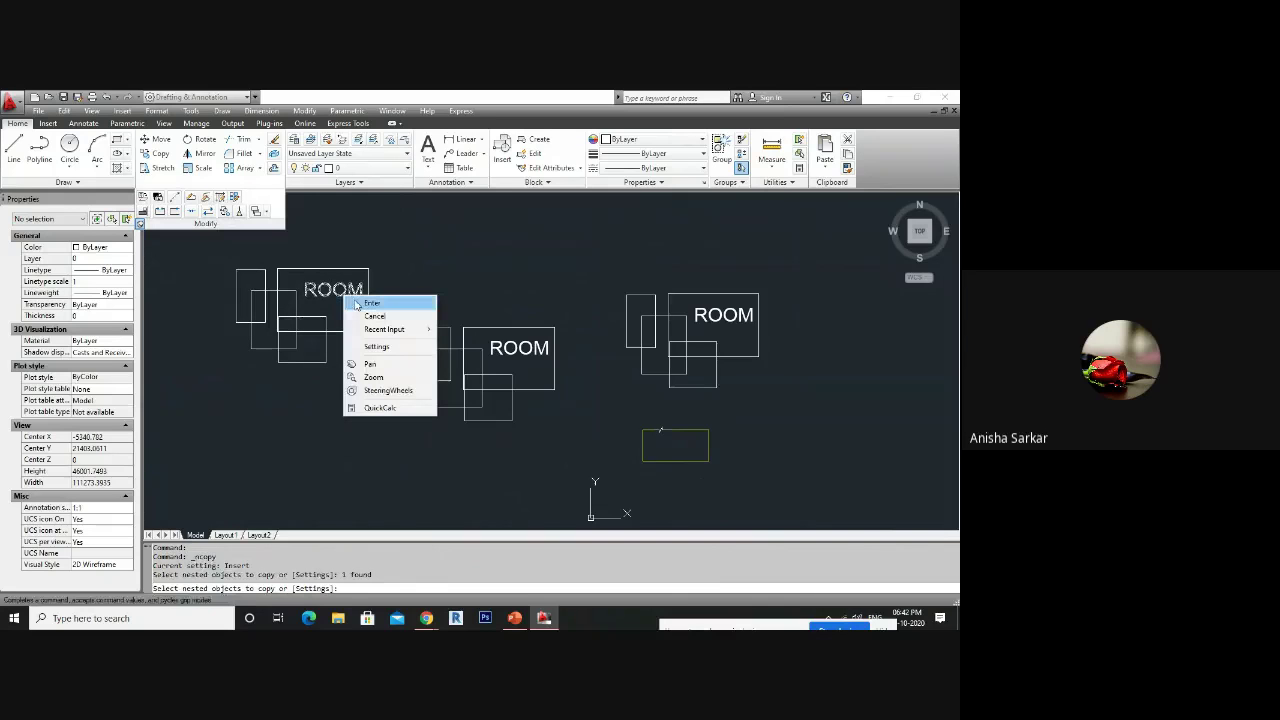
pyautogui.click(353, 301)
pyautogui.click(337, 292)
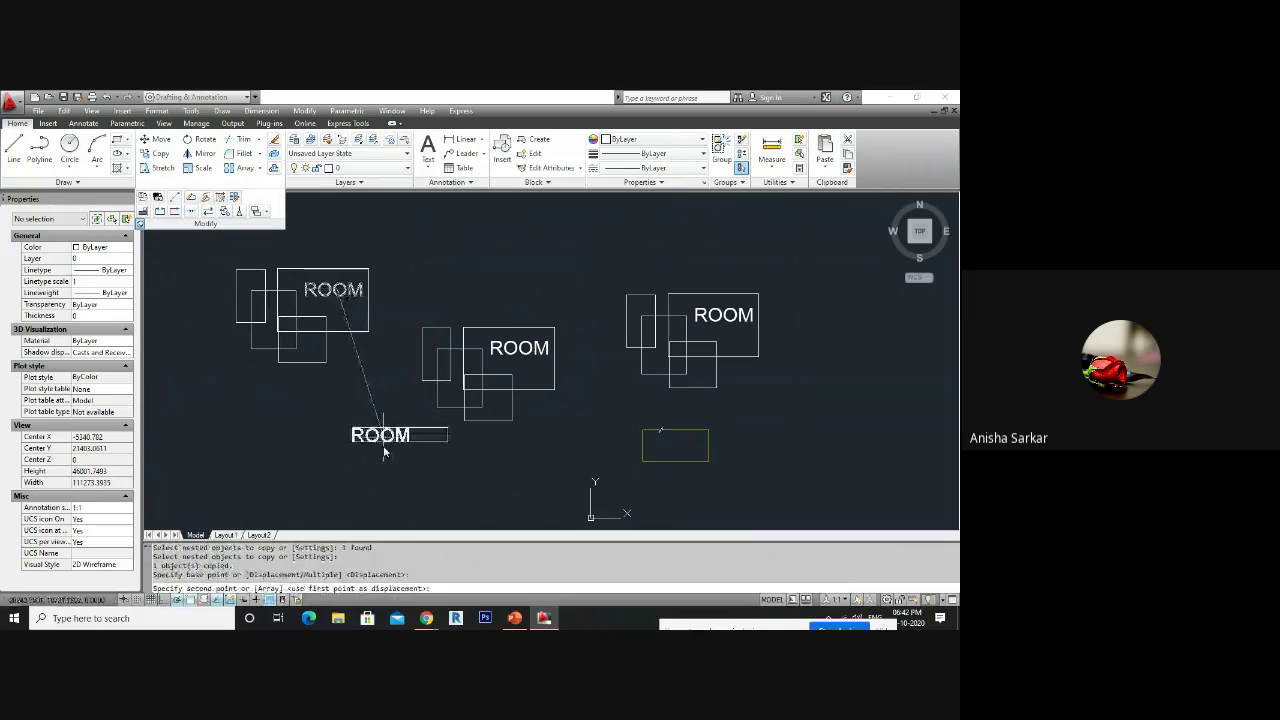
pyautogui.click(525, 266)
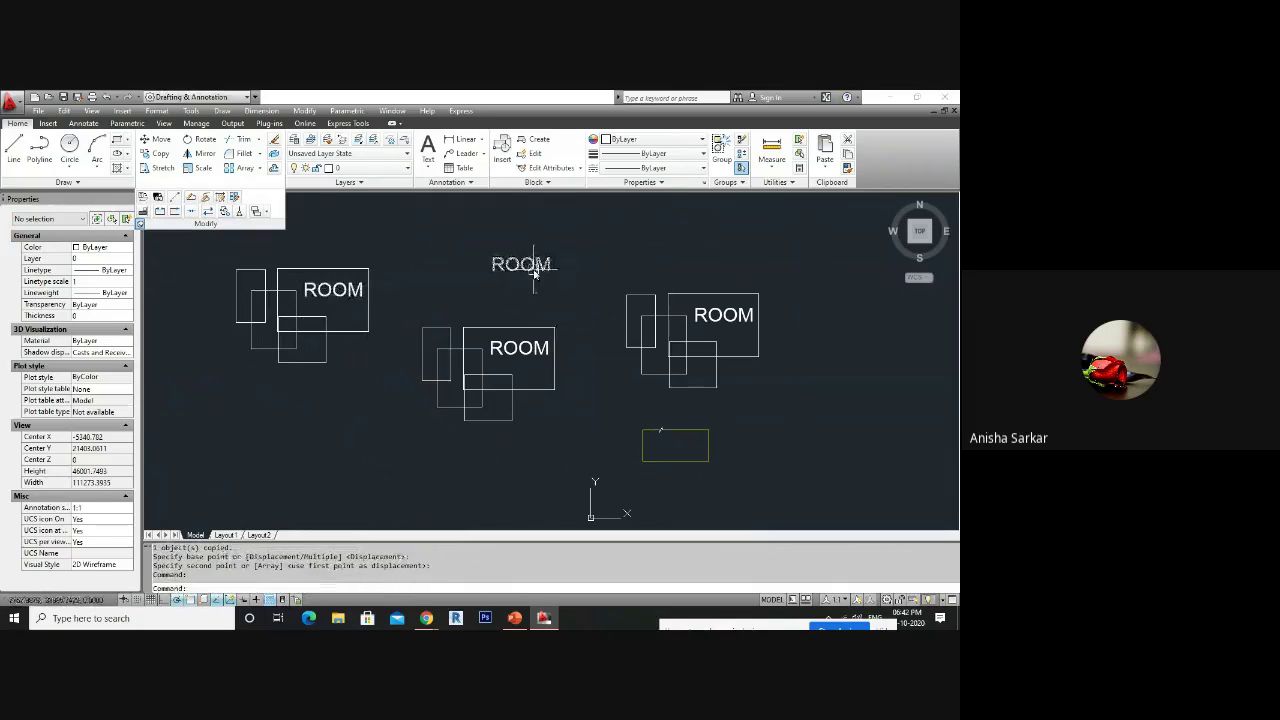
# - Copy the extracted ROOM text to four free spots around the rectangle groups
pyautogui.click(536, 266)
pyautogui.write('co')
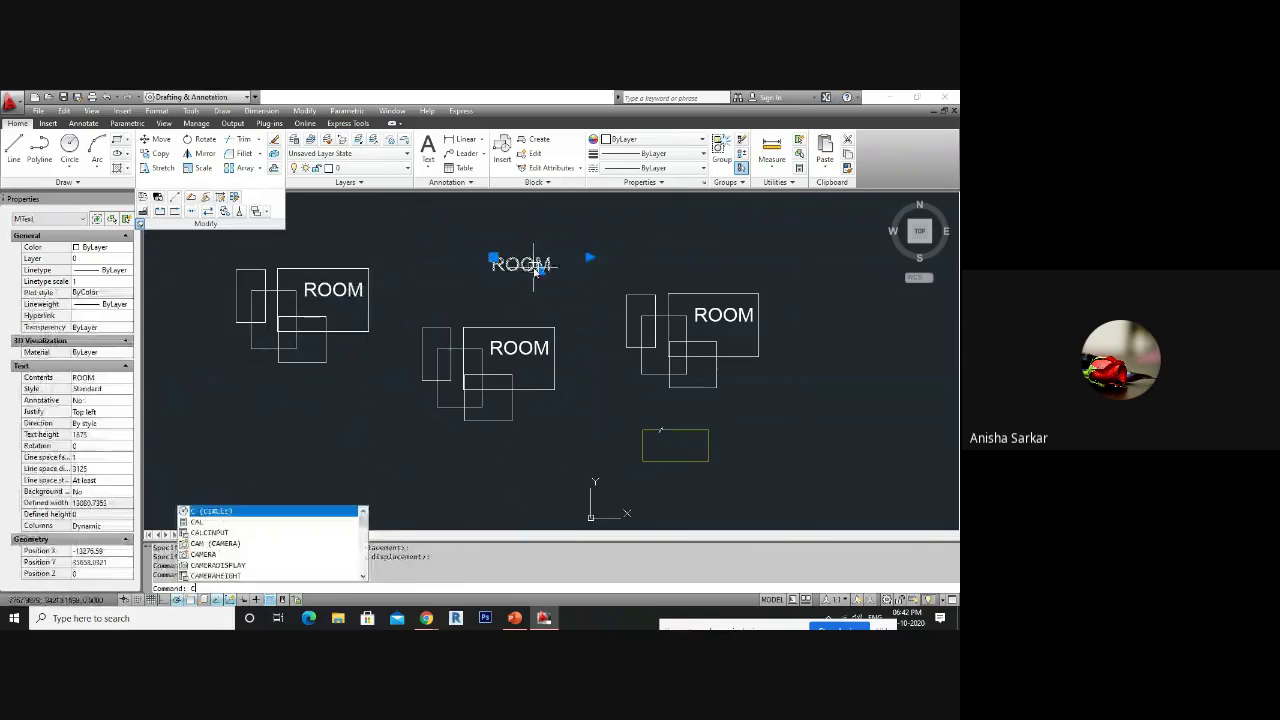
pyautogui.press('Return')
pyautogui.click(505, 297)
pyautogui.click(344, 461)
pyautogui.click(559, 514)
pyautogui.click(723, 469)
pyautogui.click(619, 289)
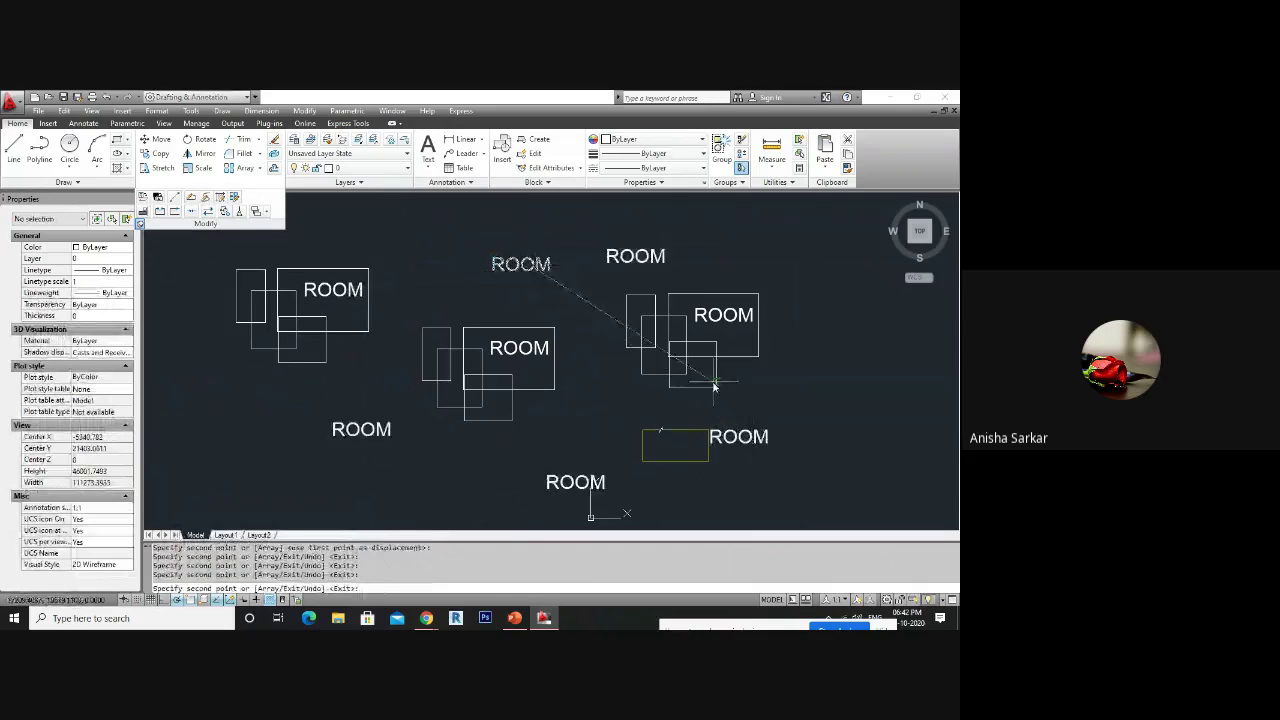
pyautogui.press('Escape')
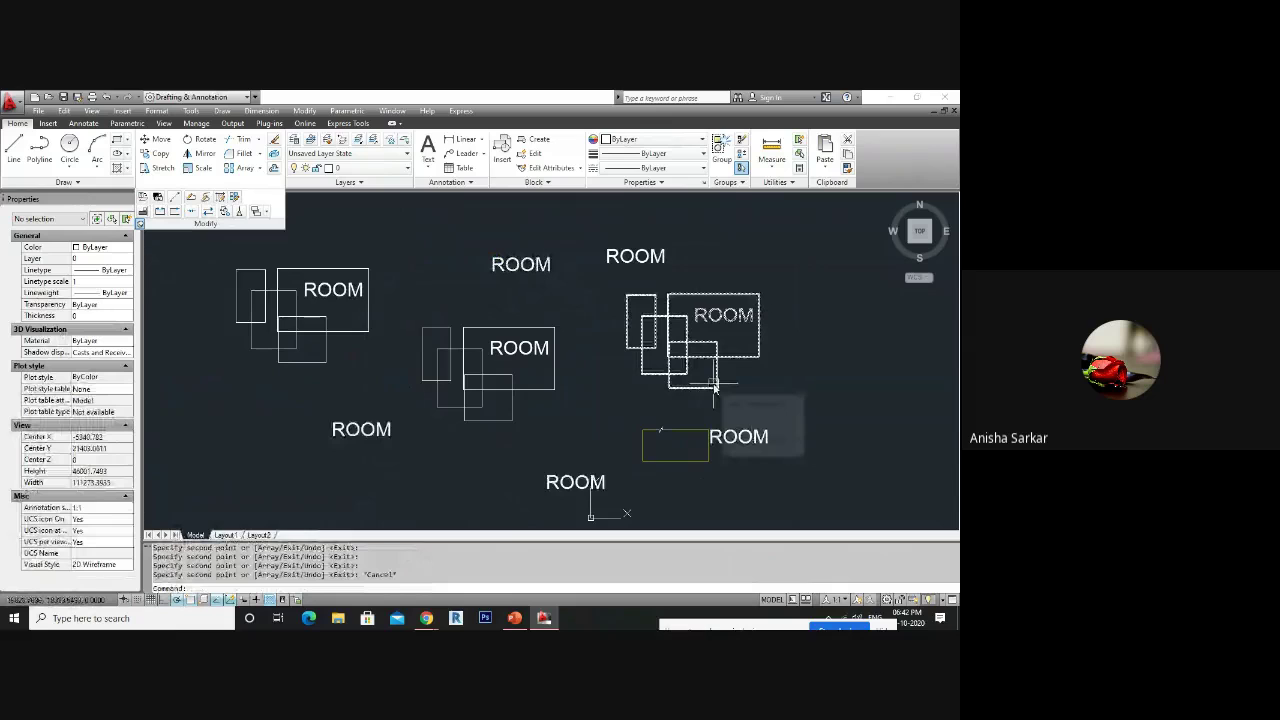
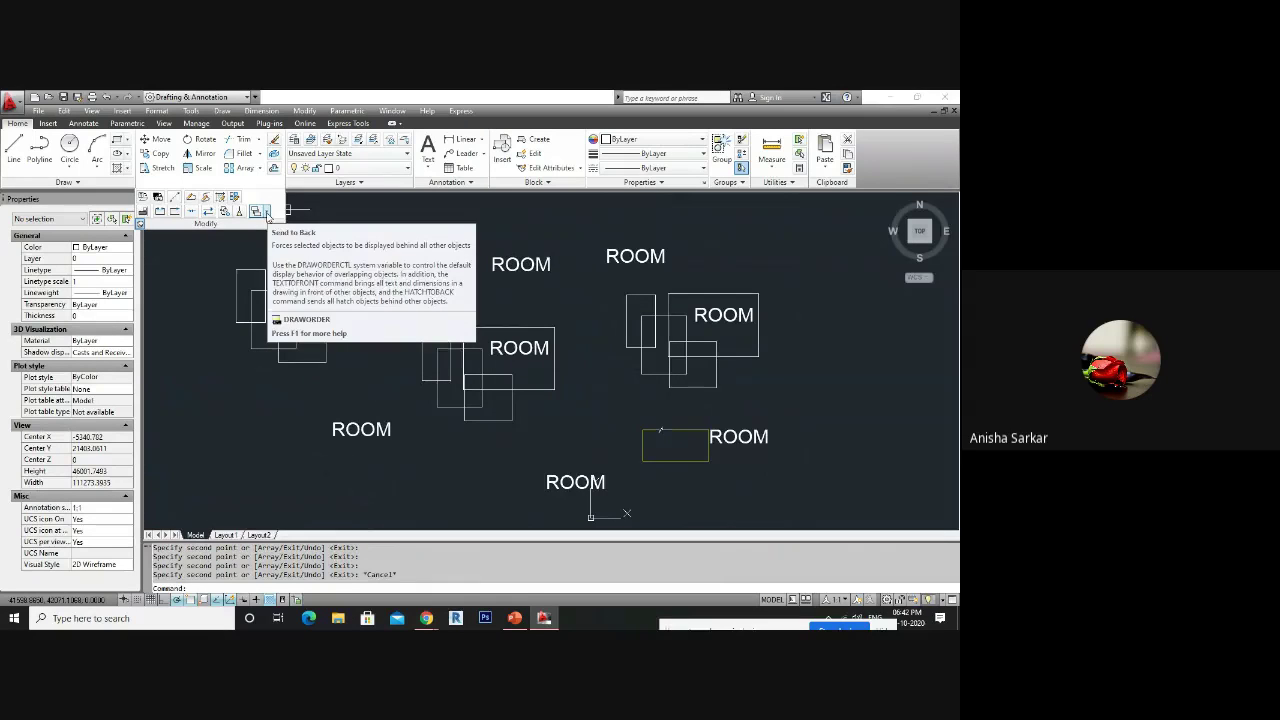
pyautogui.press('Escape')
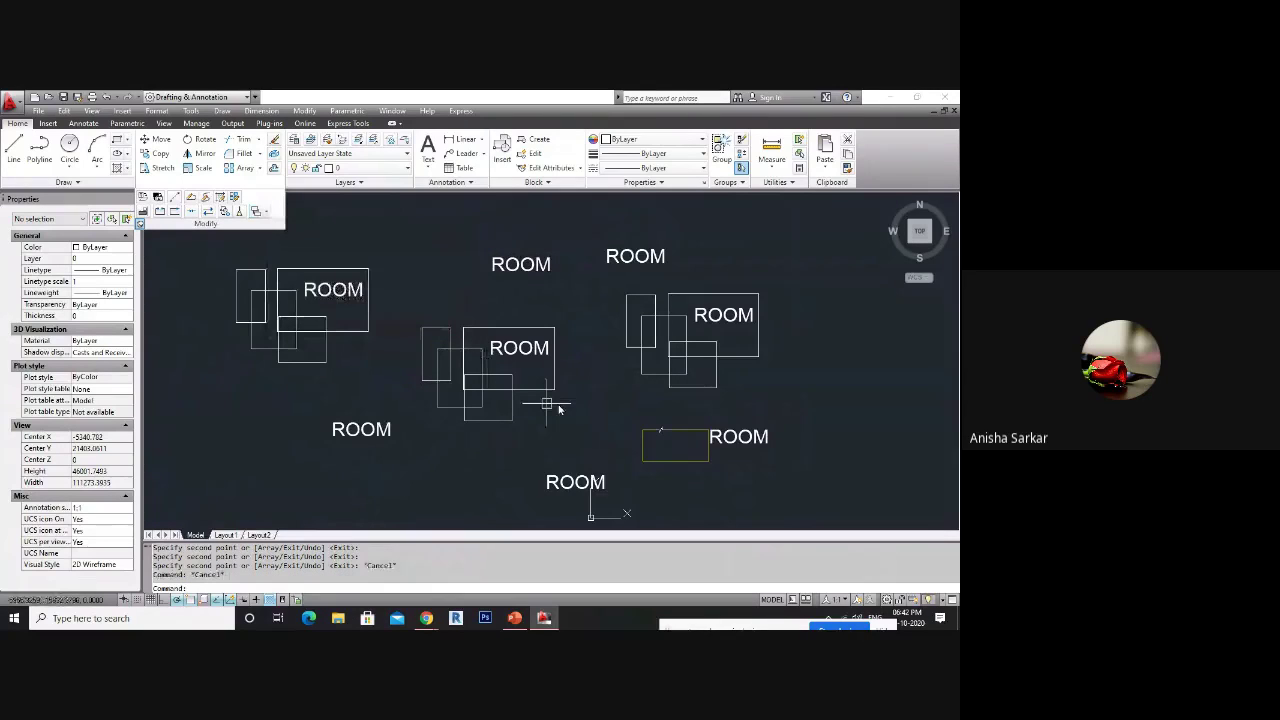
# - Explode the leftmost ROOM block and delete its three small rectangles
pyautogui.scroll(3, 560, 380)
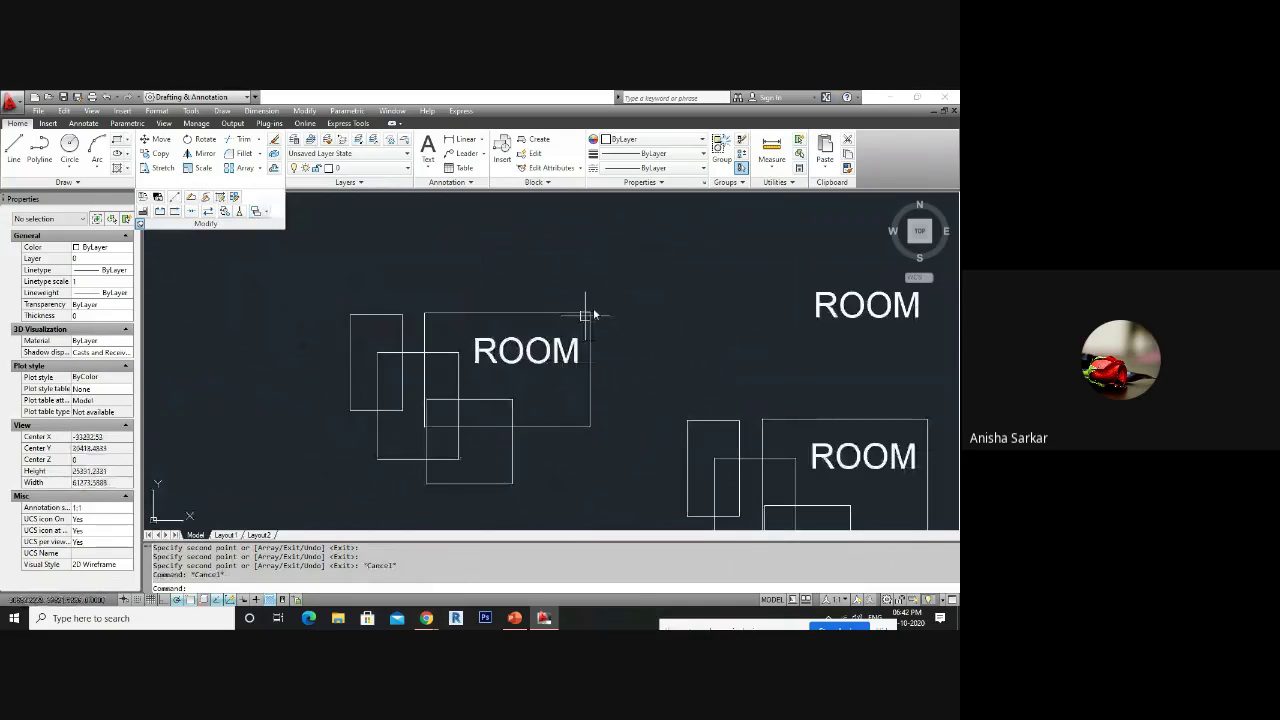
pyautogui.moveTo(593, 315); pyautogui.dragTo(431, 347)
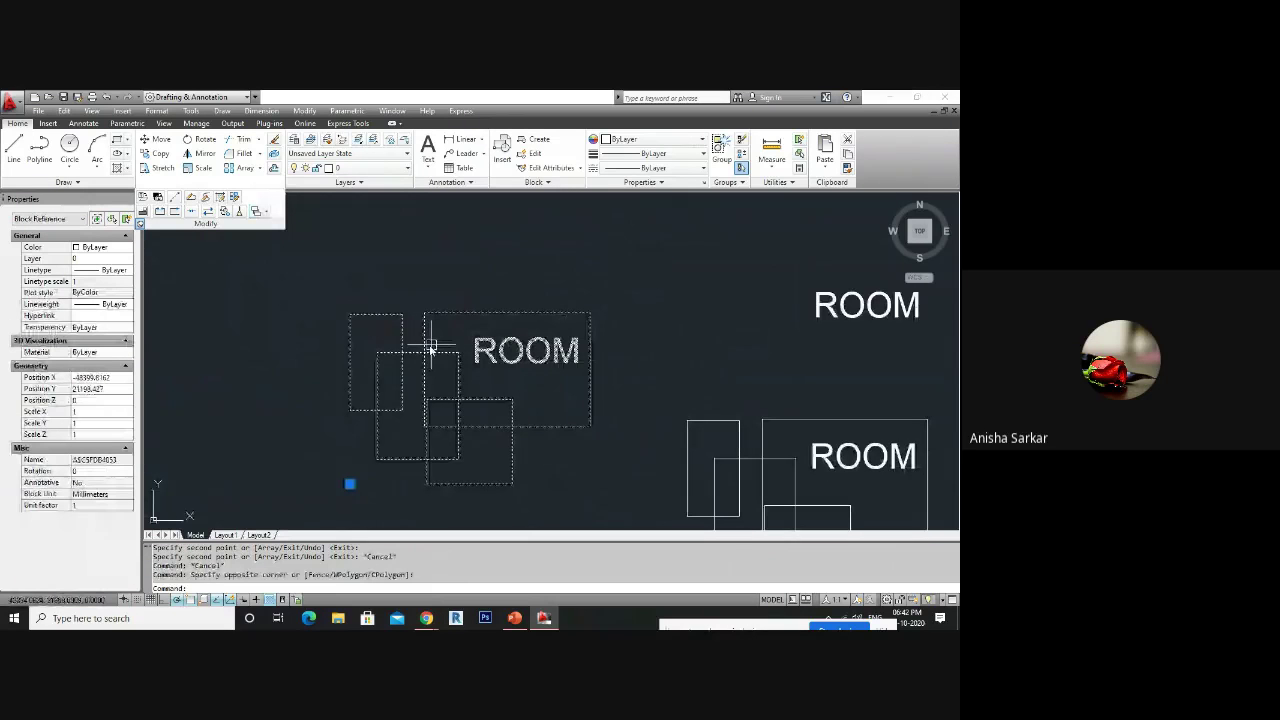
pyautogui.write('x')
pyautogui.press('Return')
pyautogui.moveTo(434, 362); pyautogui.dragTo(478, 405)
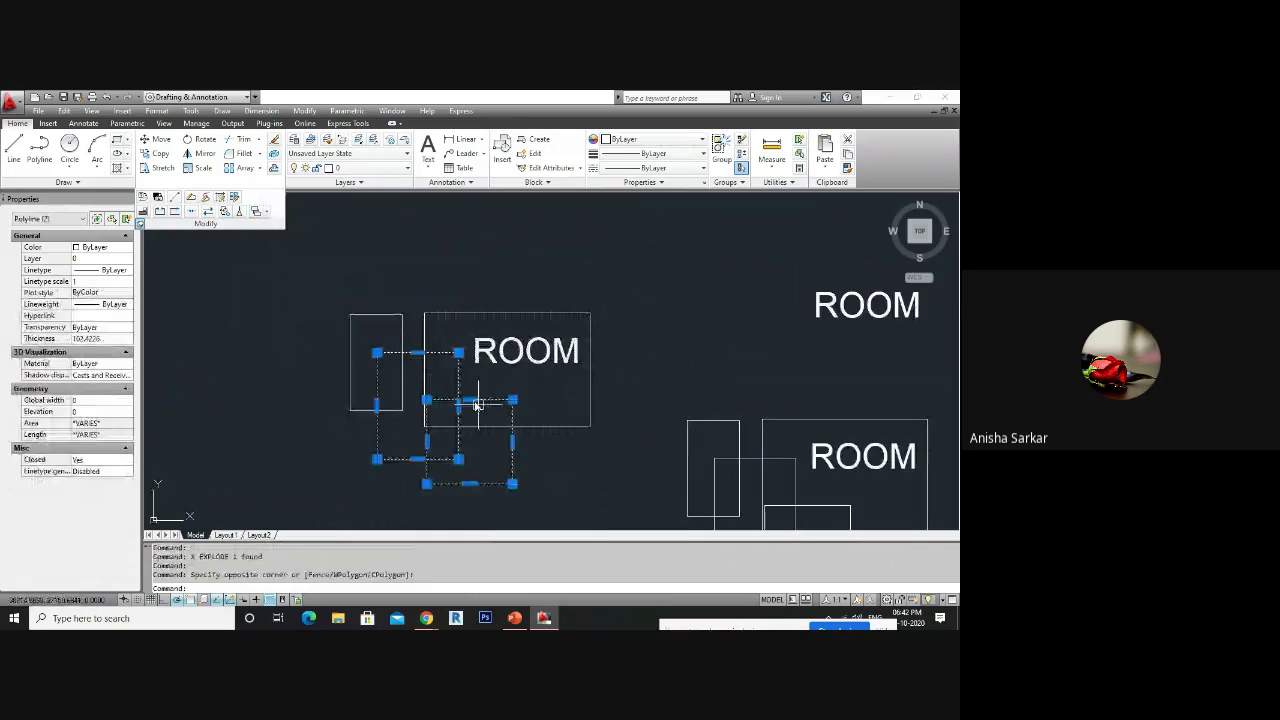
pyautogui.press('Delete')
# - Draw two new rectangles, one overlapping the upper-left corner of the leftmost ROOM rectangle and one above it
pyautogui.write('rec')
pyautogui.press('Return')
pyautogui.click(370, 253)
pyautogui.click(476, 364)
pyautogui.click(480, 297)
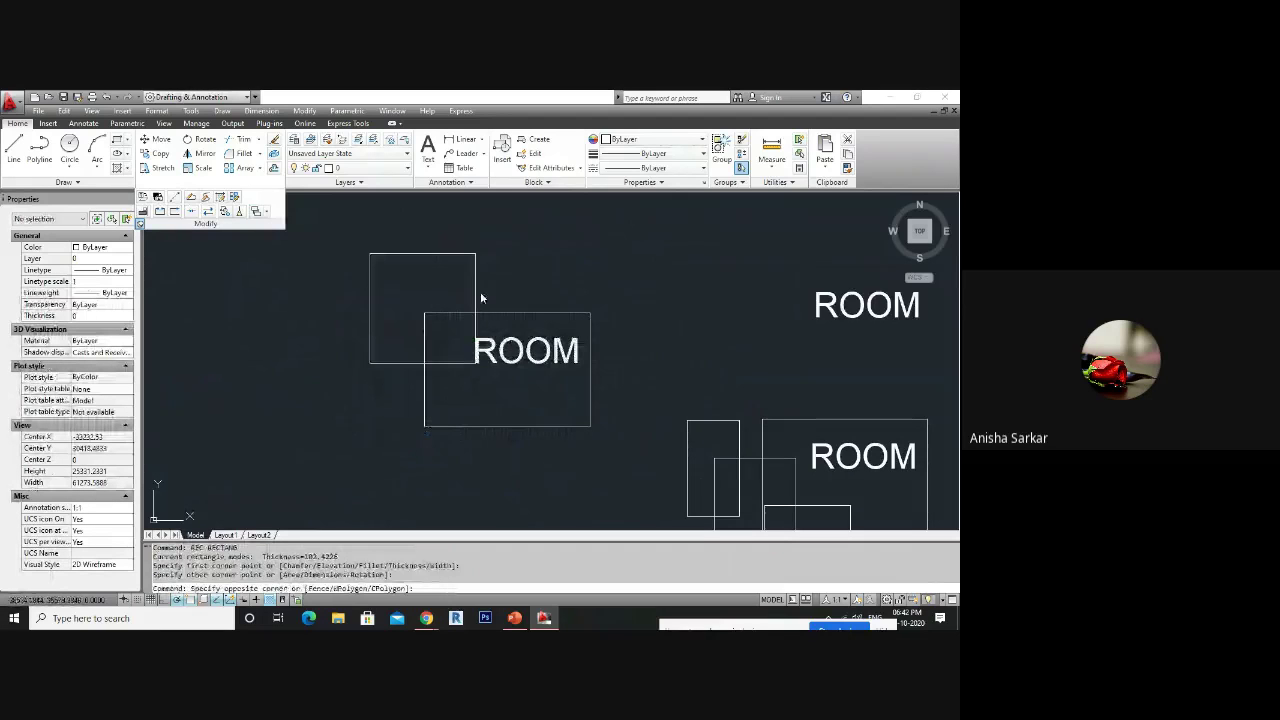
# - Move the overlapping, nearly square rectangle to the free area left of the ROOM rectangle
pyautogui.click(479, 301)
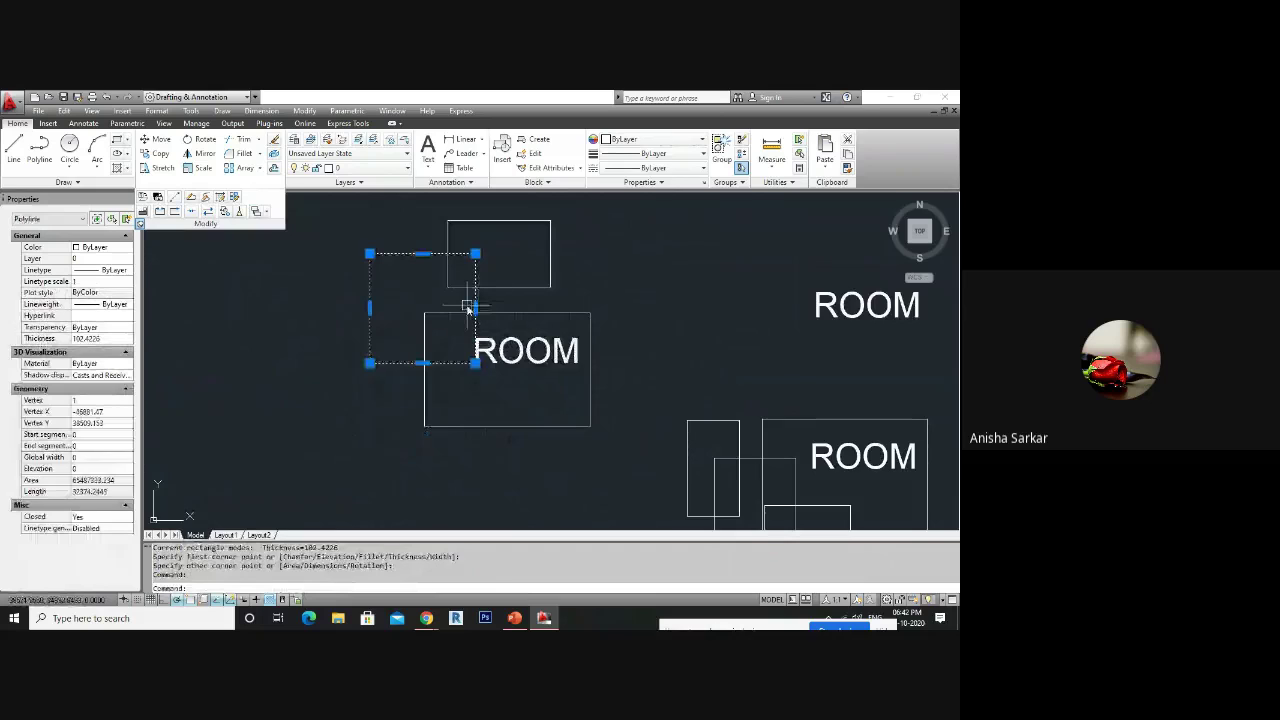
pyautogui.press('m')
pyautogui.press('Return')
pyautogui.click(468, 307)
pyautogui.click(361, 364)
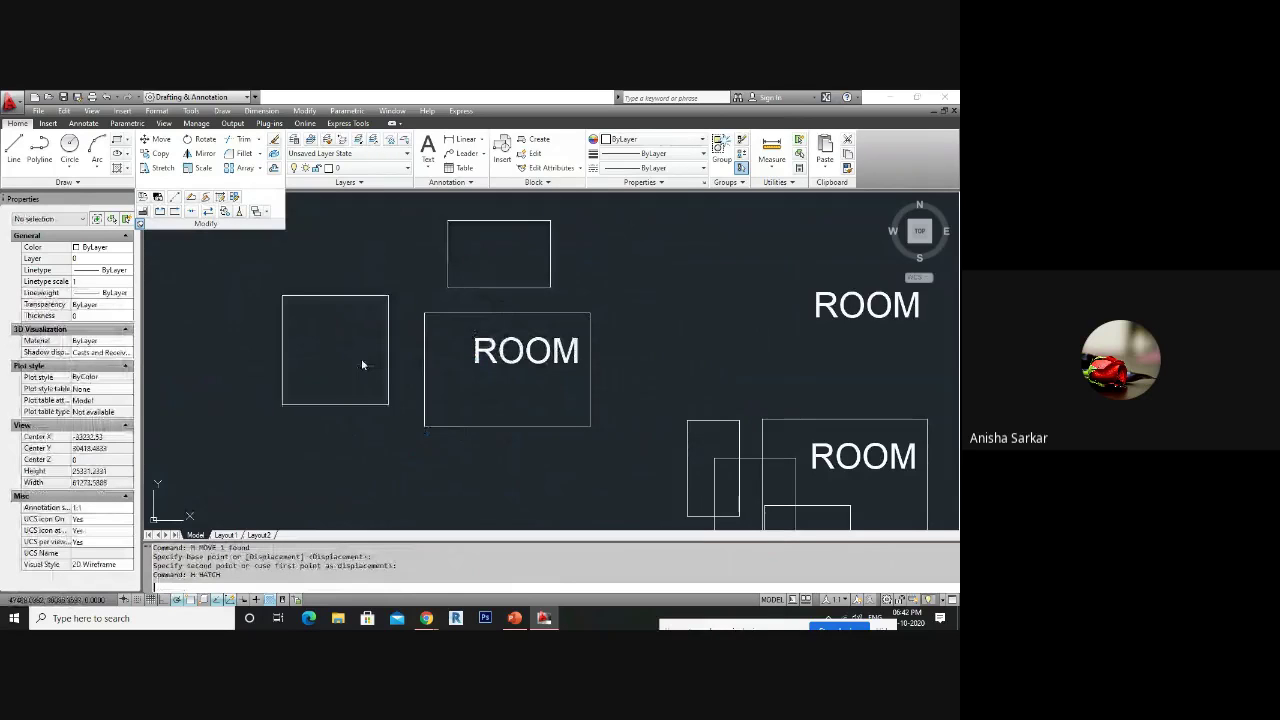
# - Fill the moved, nearly square rectangle with a SOLID hatch and set its colour to green
pyautogui.click(362, 352)
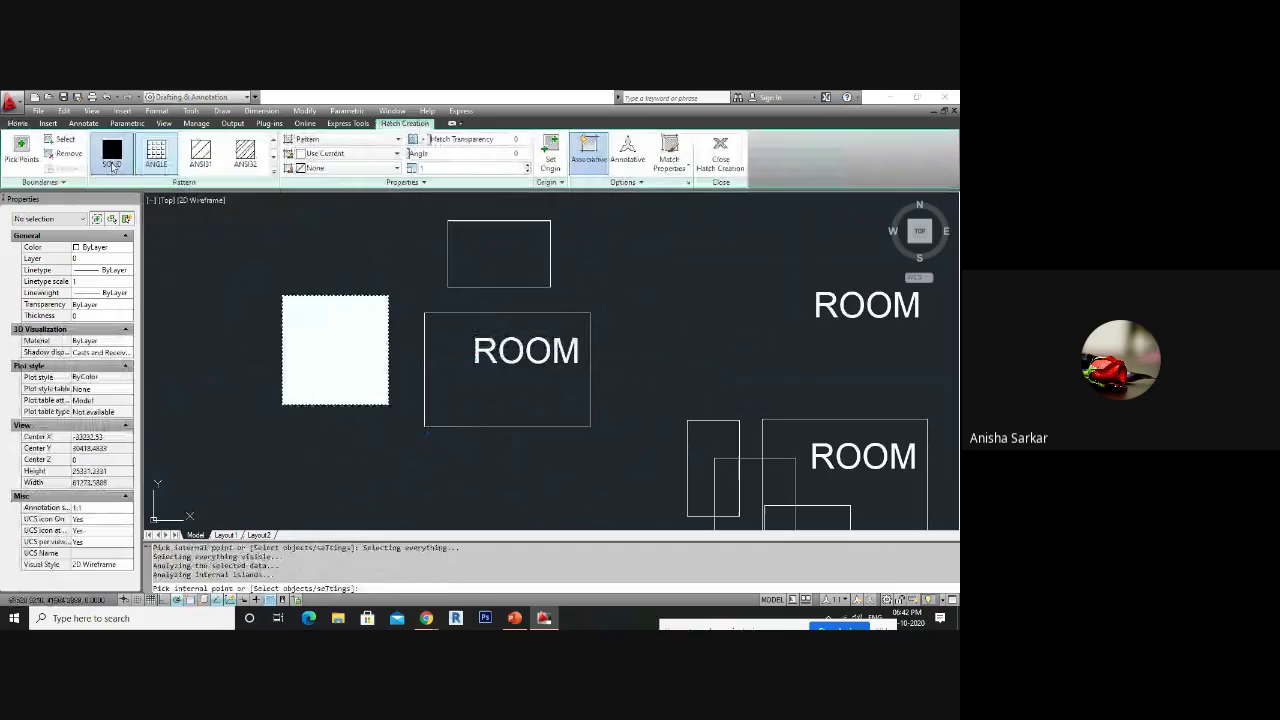
pyautogui.press('Return')
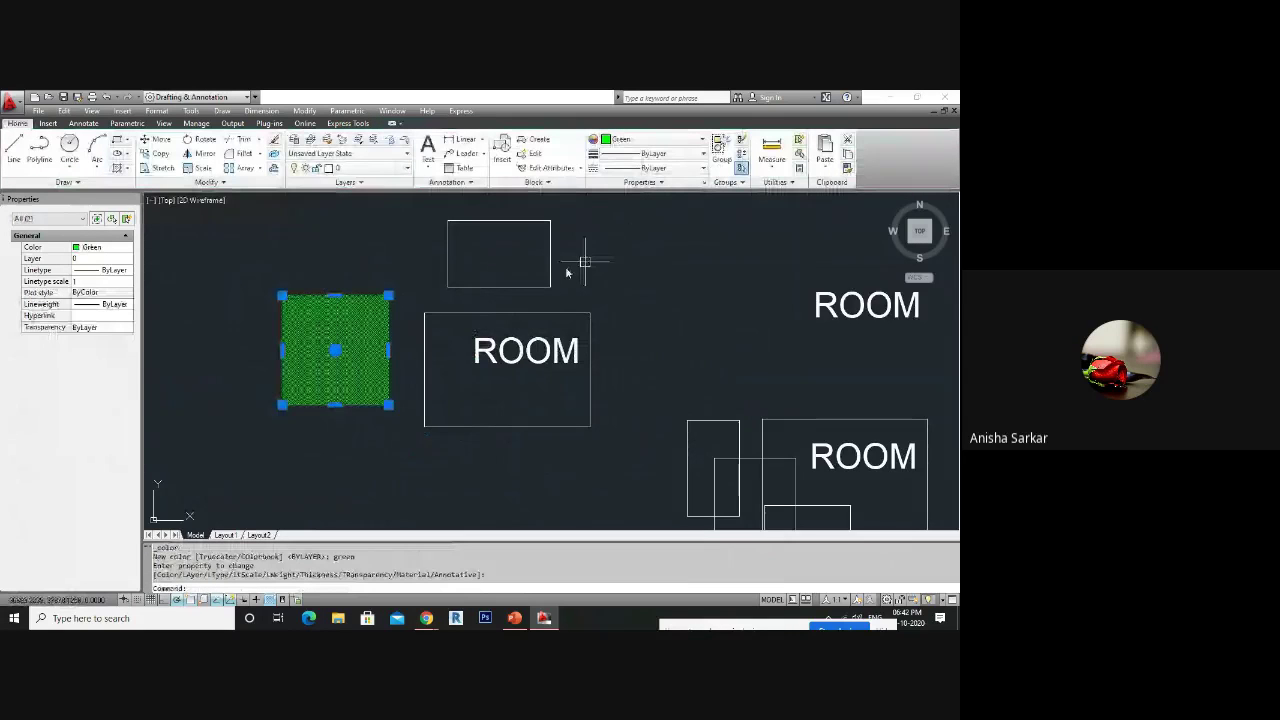
pyautogui.press('Escape')
# - Fill the small upper rectangle with a red SOLID hatch and the large ROOM rectangle with a cyan SOLID hatch
pyautogui.write('h')
pyautogui.press('Return')
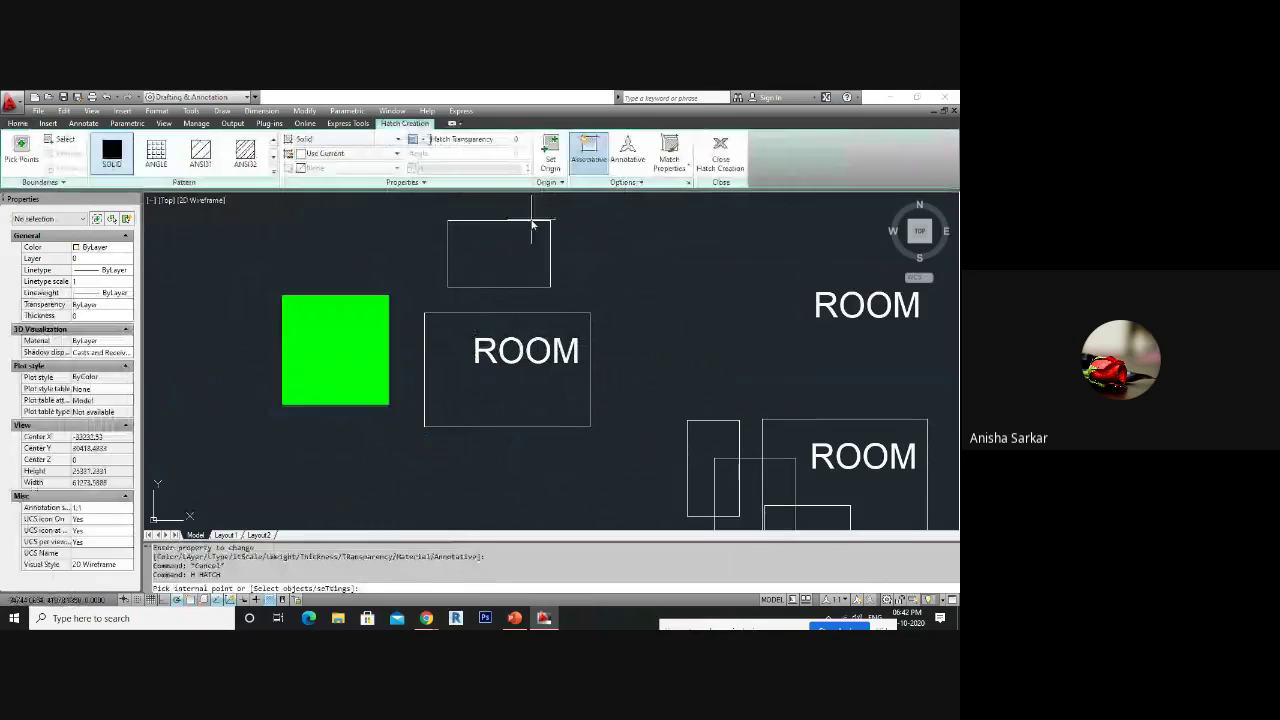
pyautogui.click(532, 226)
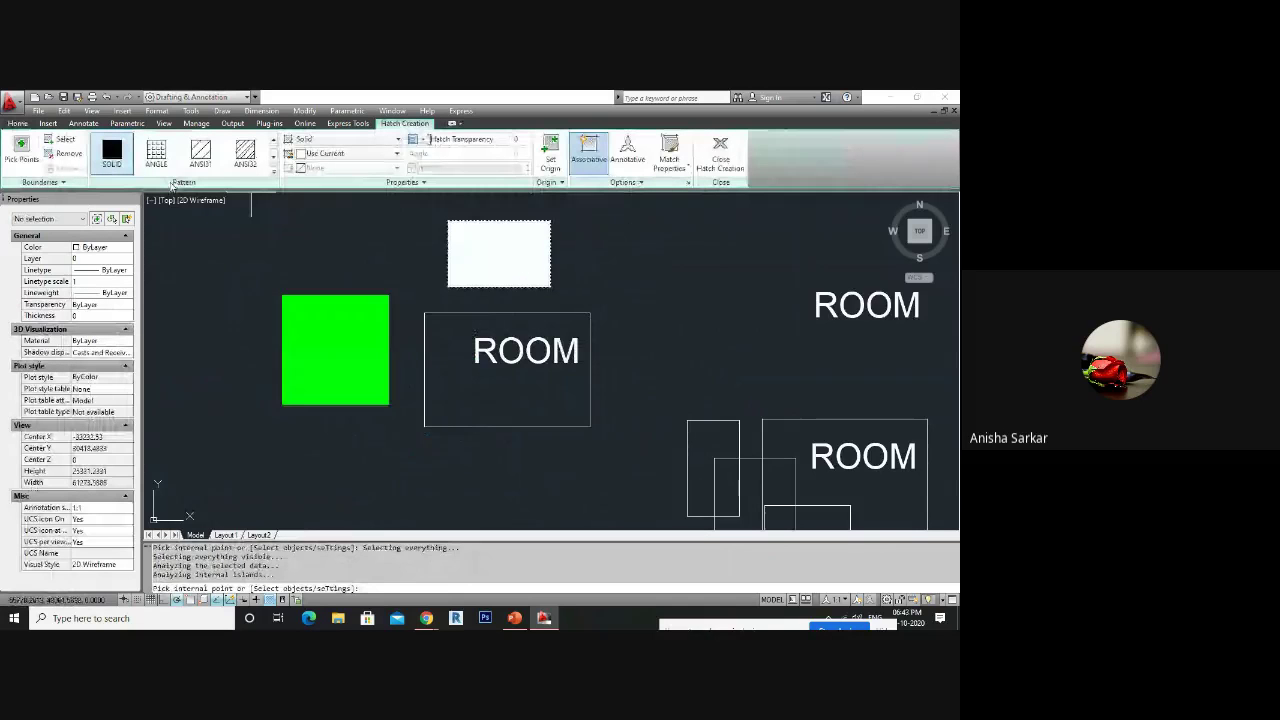
pyautogui.press('Return')
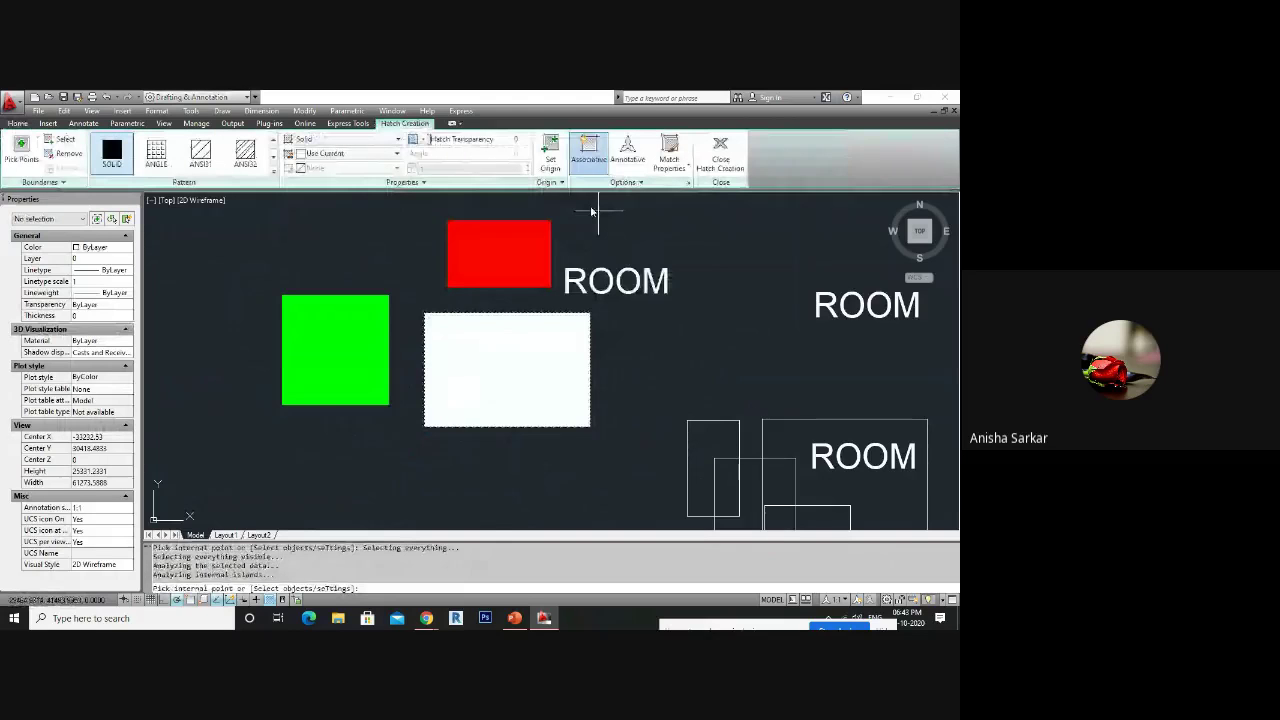
pyautogui.press('Return')
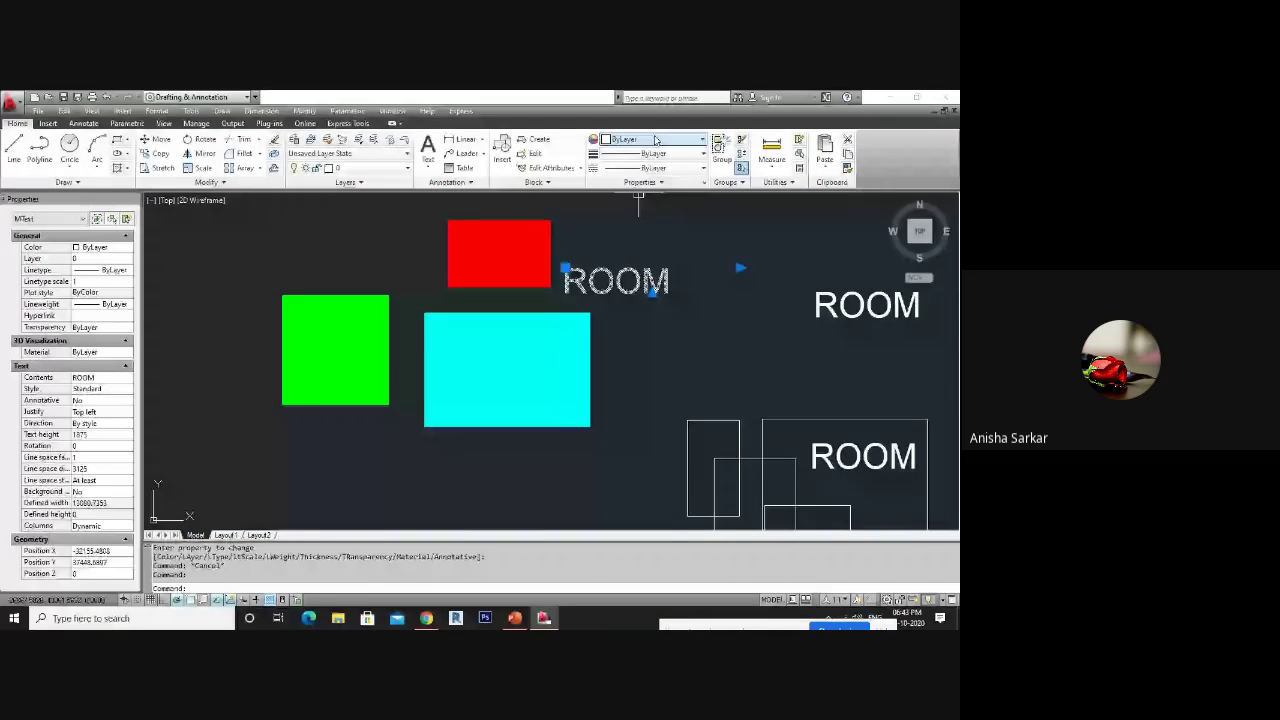
# - Set the colour of the ROOM text beside the red rectangle to blue and move the text onto the cyan rectangle
pyautogui.click(656, 140)
pyautogui.click(642, 231)
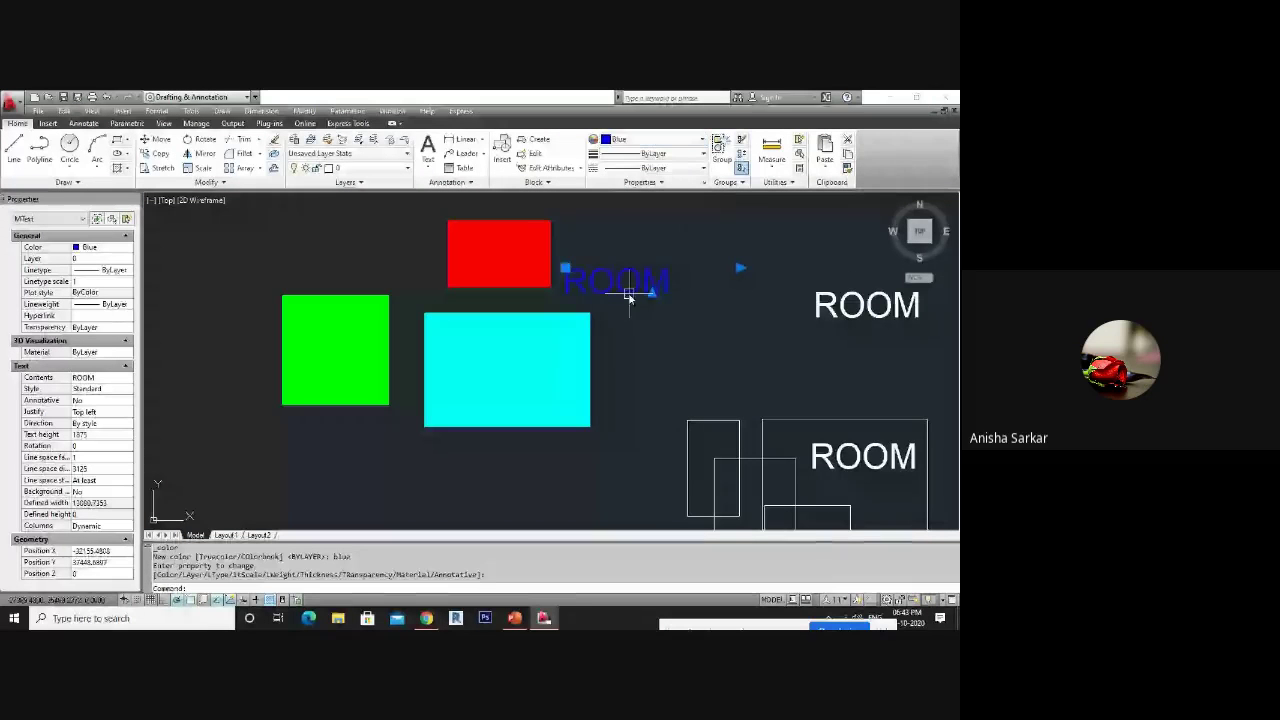
pyautogui.moveTo(628, 296); pyautogui.dragTo(513, 383)
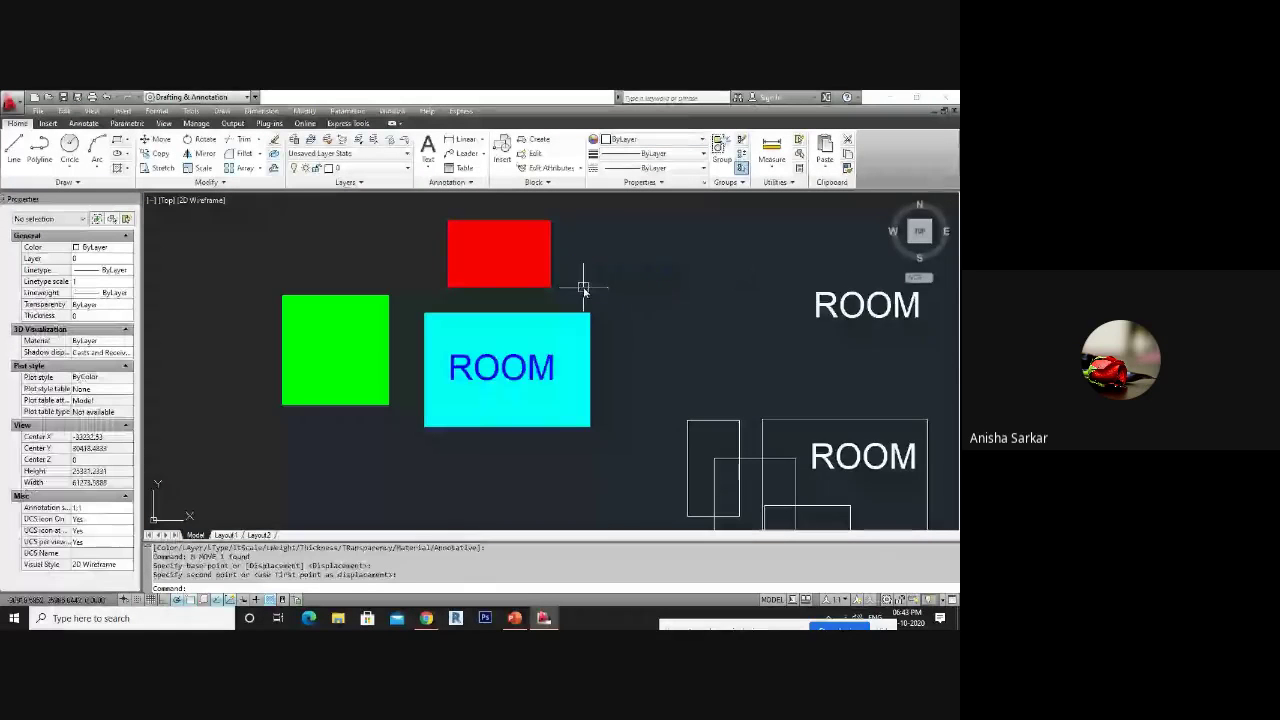
# - Add a linear dimension for the cyan rectangle's width just above its top edge
pyautogui.write('dli')
pyautogui.press('Return')
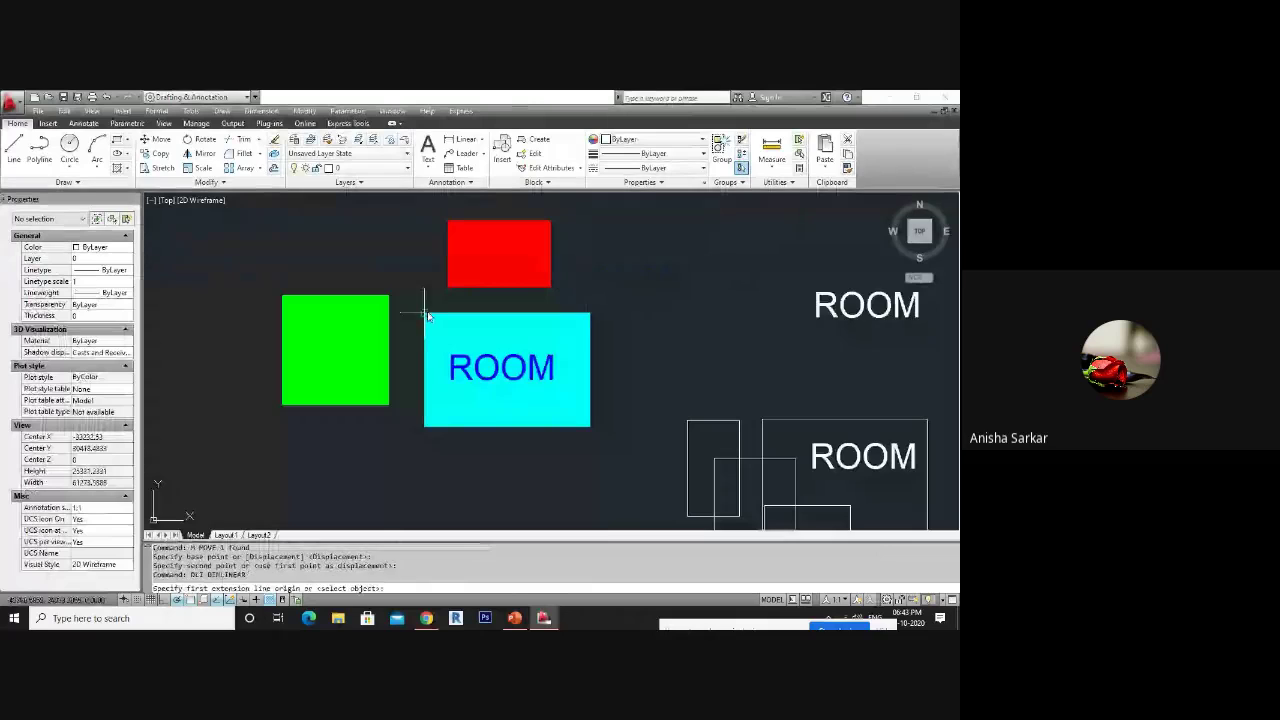
pyautogui.click(427, 316)
pyautogui.click(592, 314)
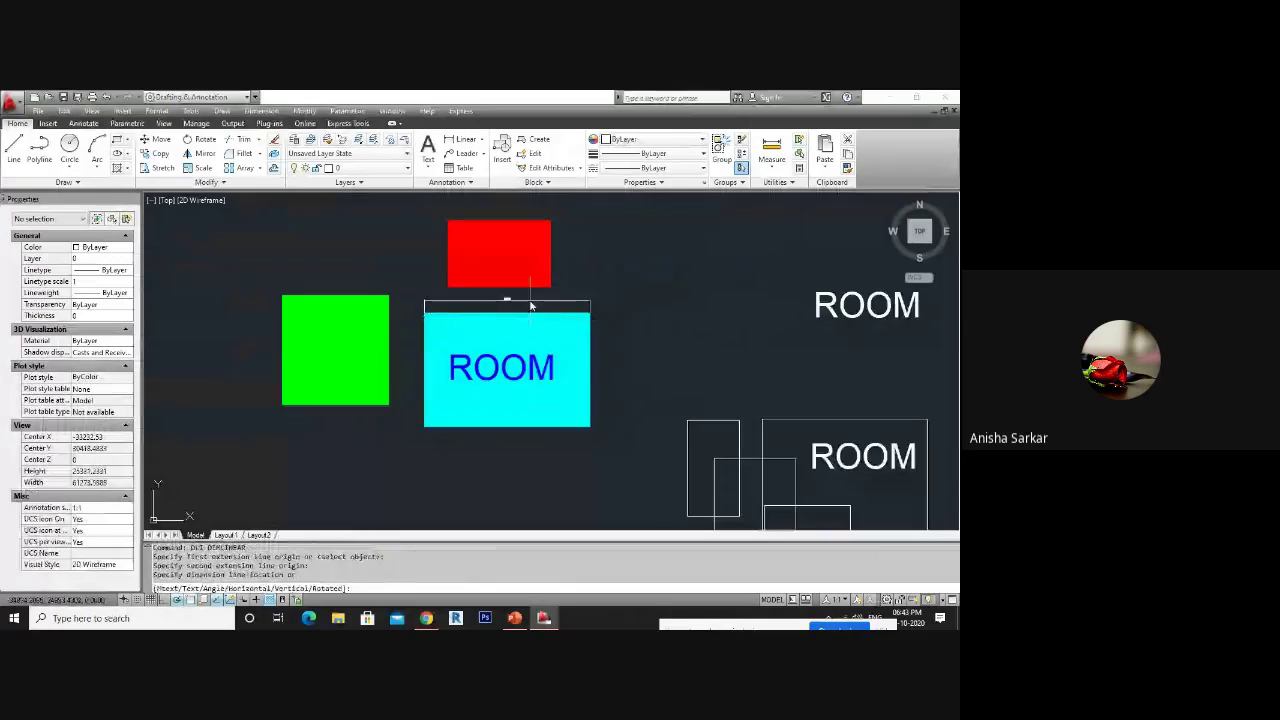
pyautogui.click(530, 297)
# - Open the ISO-25 dimension style for modification and leave the Dimension Style Manager
pyautogui.scroll(1, 532, 300)
pyautogui.write('d')
pyautogui.press('Return')
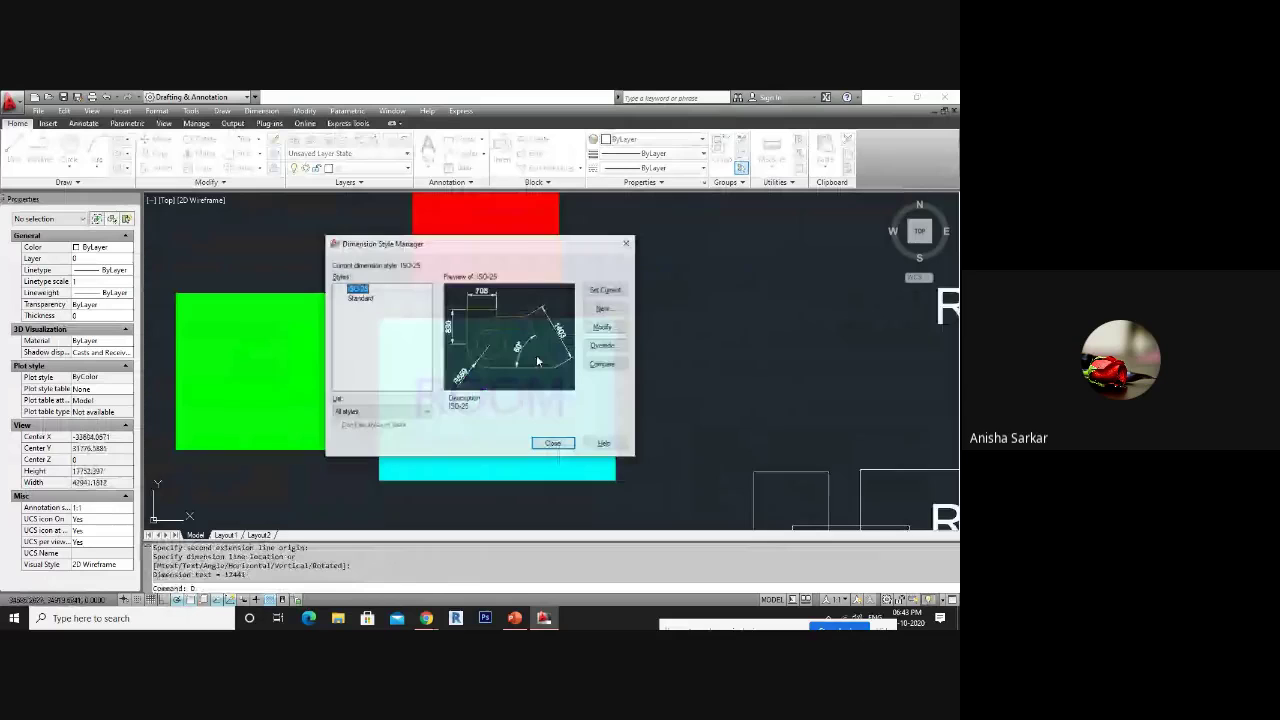
pyautogui.click(602, 326)
pyautogui.click(507, 490)
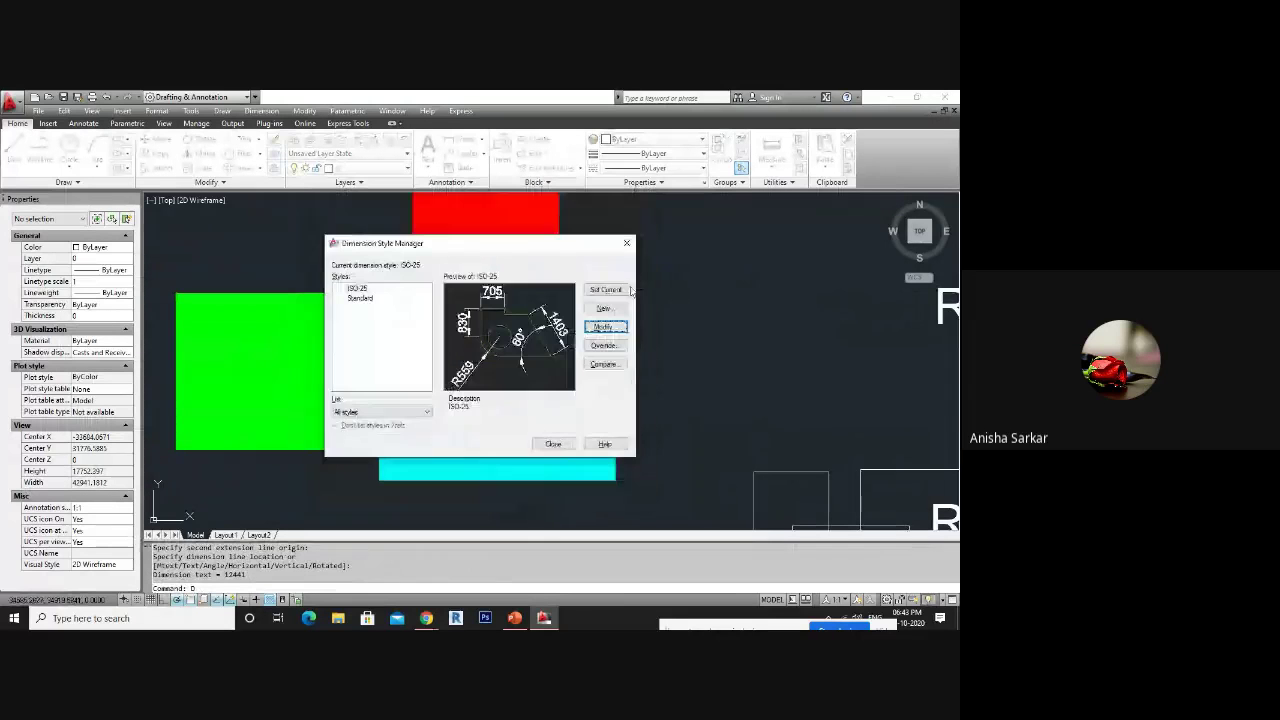
pyautogui.click(558, 444)
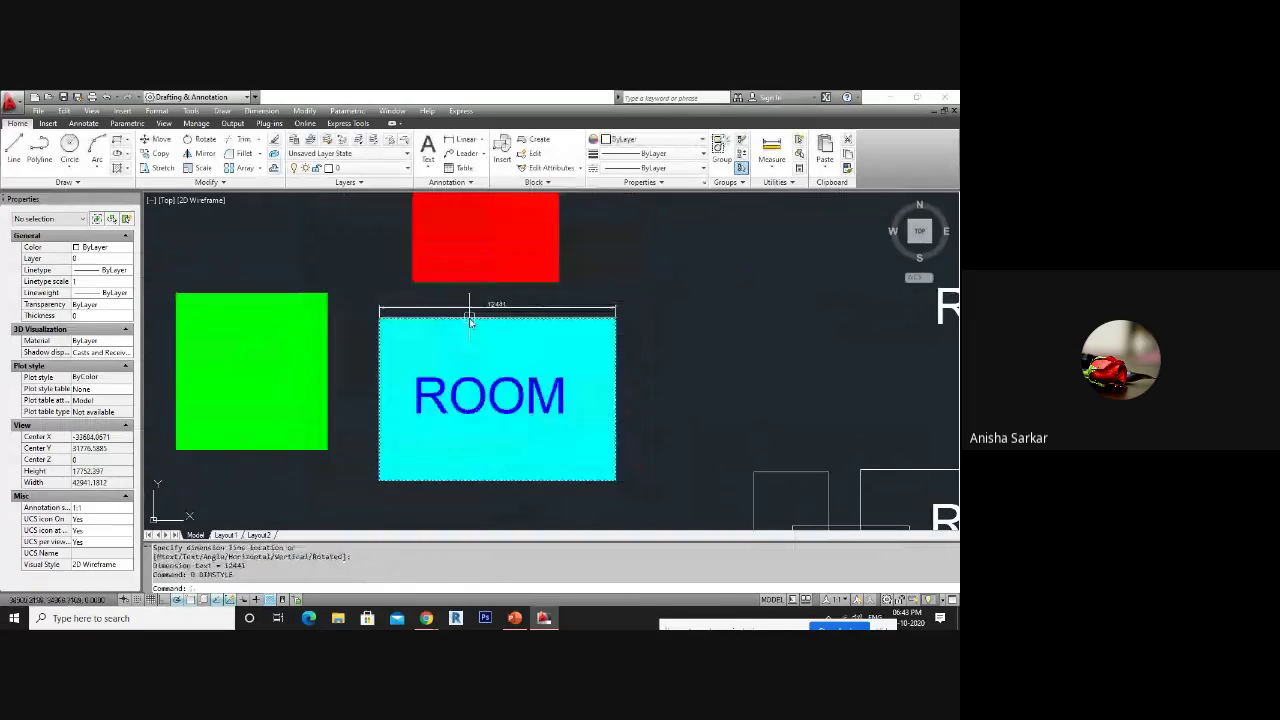
pyautogui.scroll(-2, 553, 336)
pyautogui.moveTo(445, 228); pyautogui.dragTo(560, 305)
pyautogui.write('m')
pyautogui.press('Return')
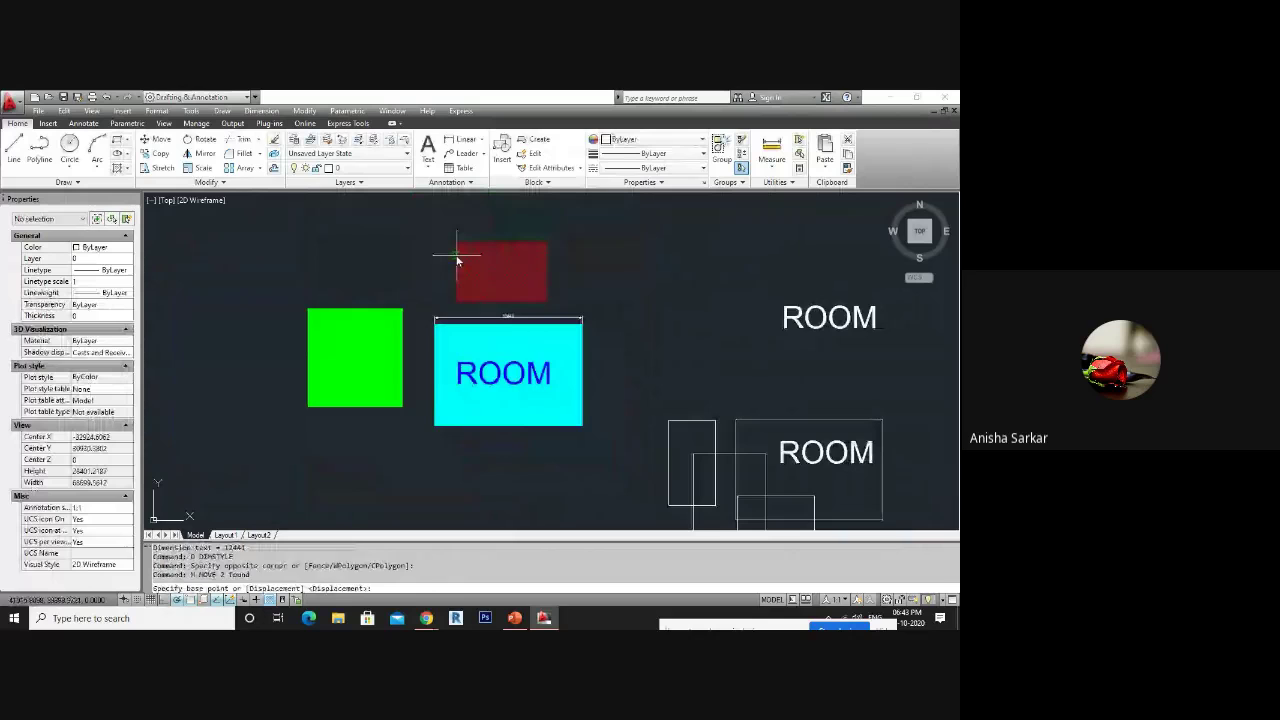
pyautogui.click(457, 261)
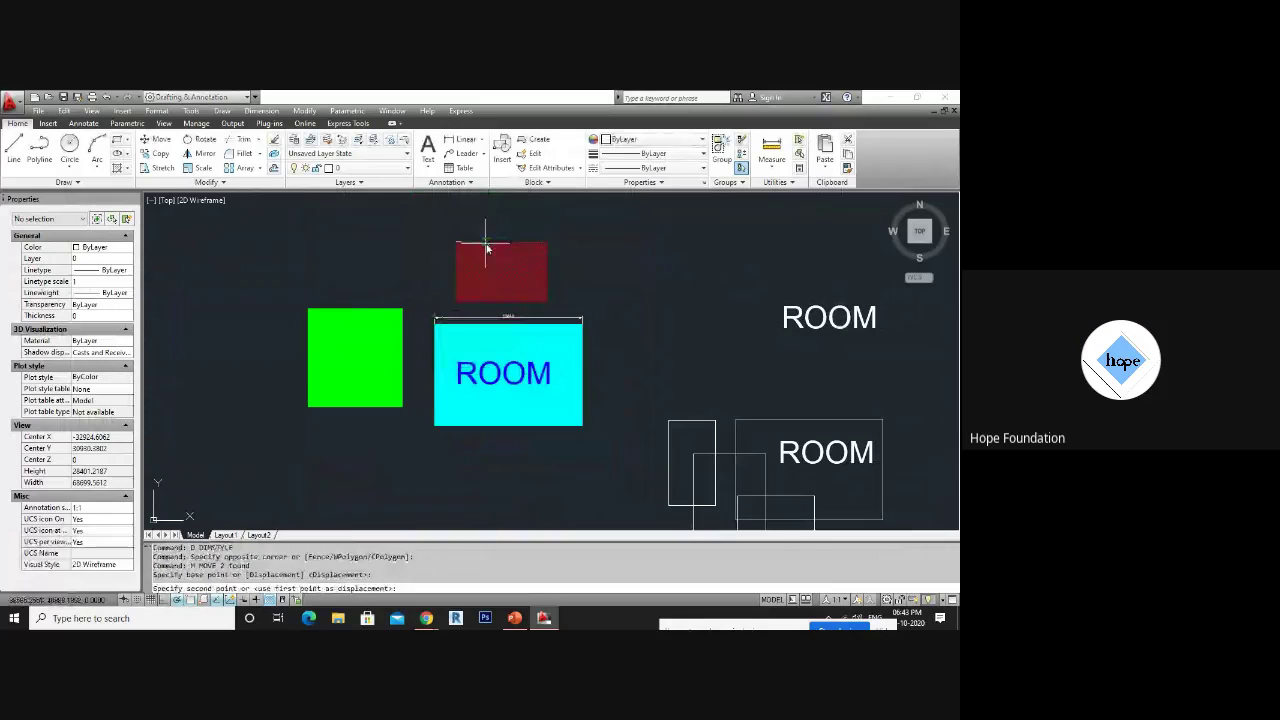
pyautogui.press('Escape')
# - Enlarge the red rectangle together with its hatch
pyautogui.click(572, 238)
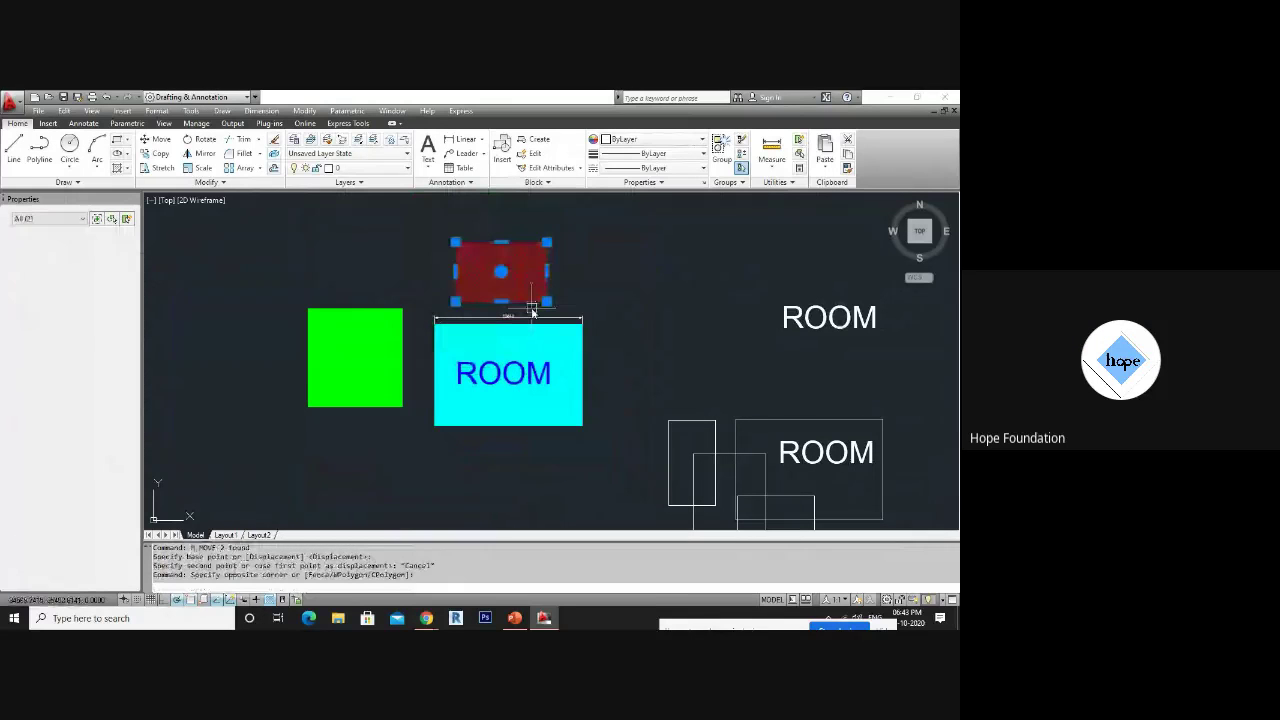
pyautogui.click(532, 310)
pyautogui.write('s')
pyautogui.press('Return')
pyautogui.click(612, 256)
pyautogui.click(617, 242)
# - Move the enlarged red rectangle onto the cyan one, aligned with its left edge and covering the ROOM text
pyautogui.click(614, 210)
pyautogui.click(409, 261)
pyautogui.write('m')
pyautogui.press('Return')
pyautogui.click(514, 262)
pyautogui.click(492, 346)
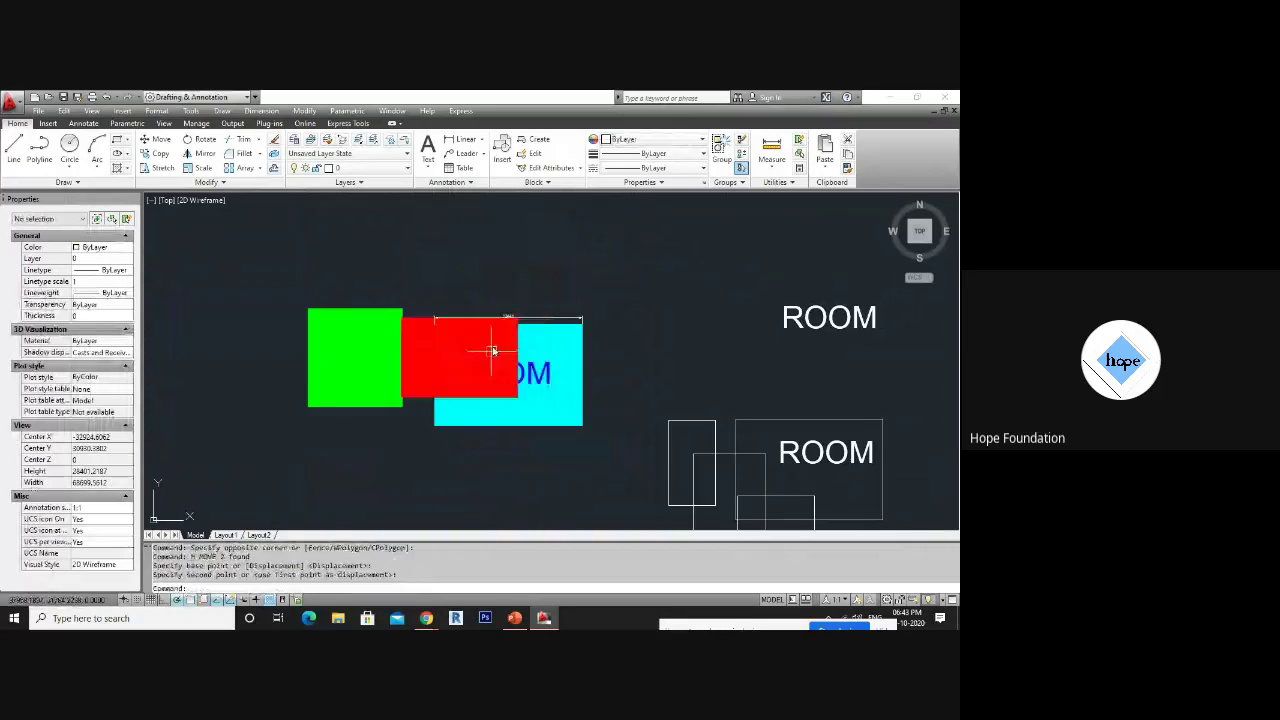
pyautogui.click(409, 332)
pyautogui.click(467, 276)
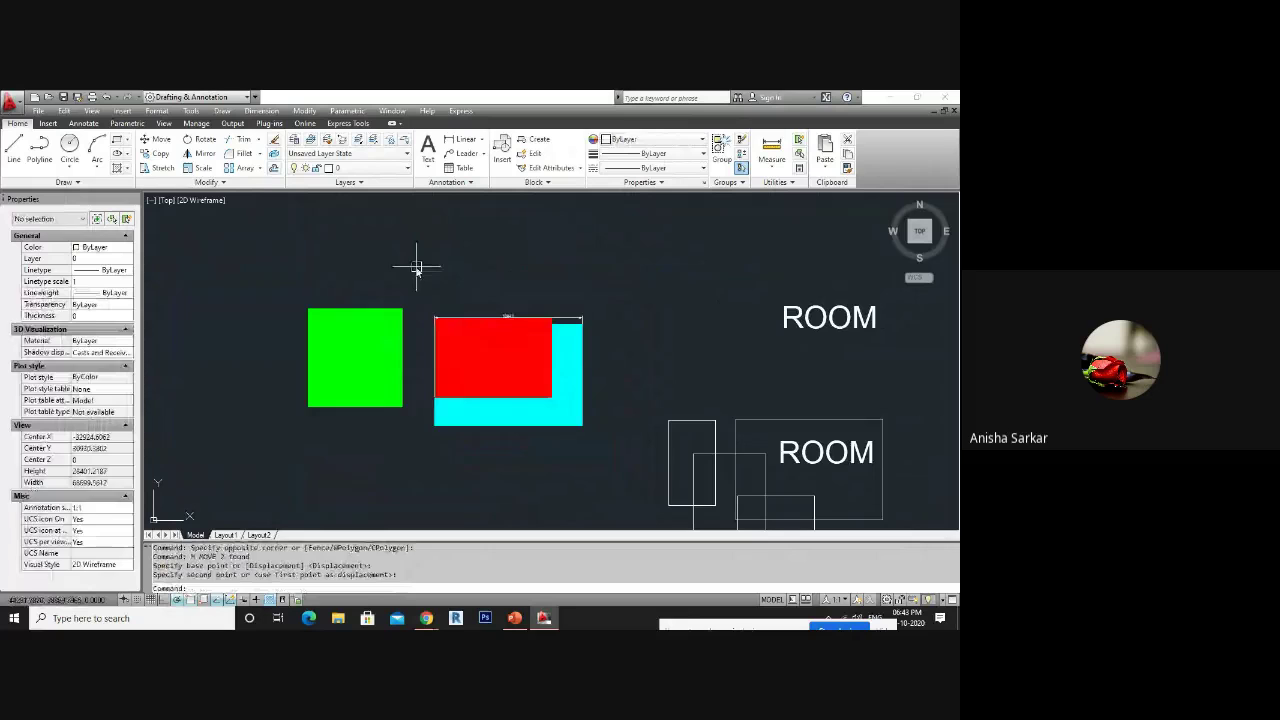
# - Move the green rectangle and its hatch onto the red and cyan rectangles, lining up their left edges
pyautogui.click(417, 266)
pyautogui.click(320, 449)
pyautogui.write('m')
pyautogui.press('Return')
pyautogui.click(374, 277)
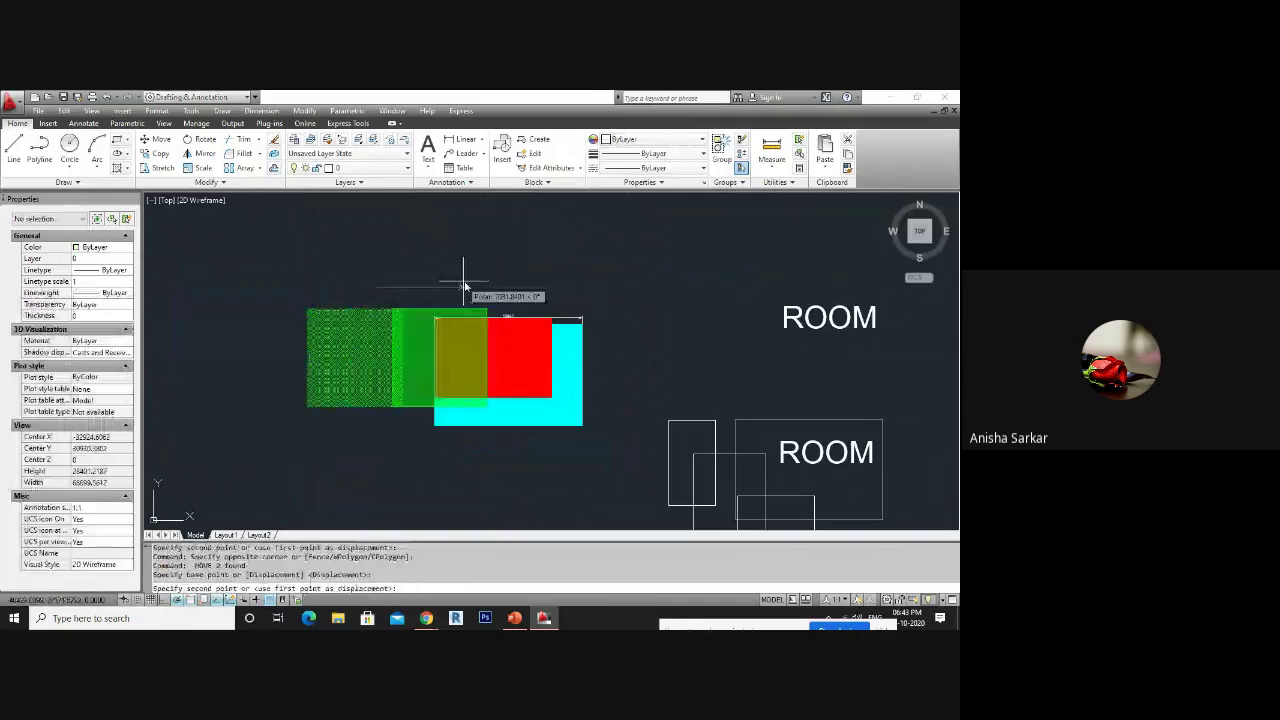
pyautogui.click(503, 277)
pyautogui.scroll(2, 541, 316)
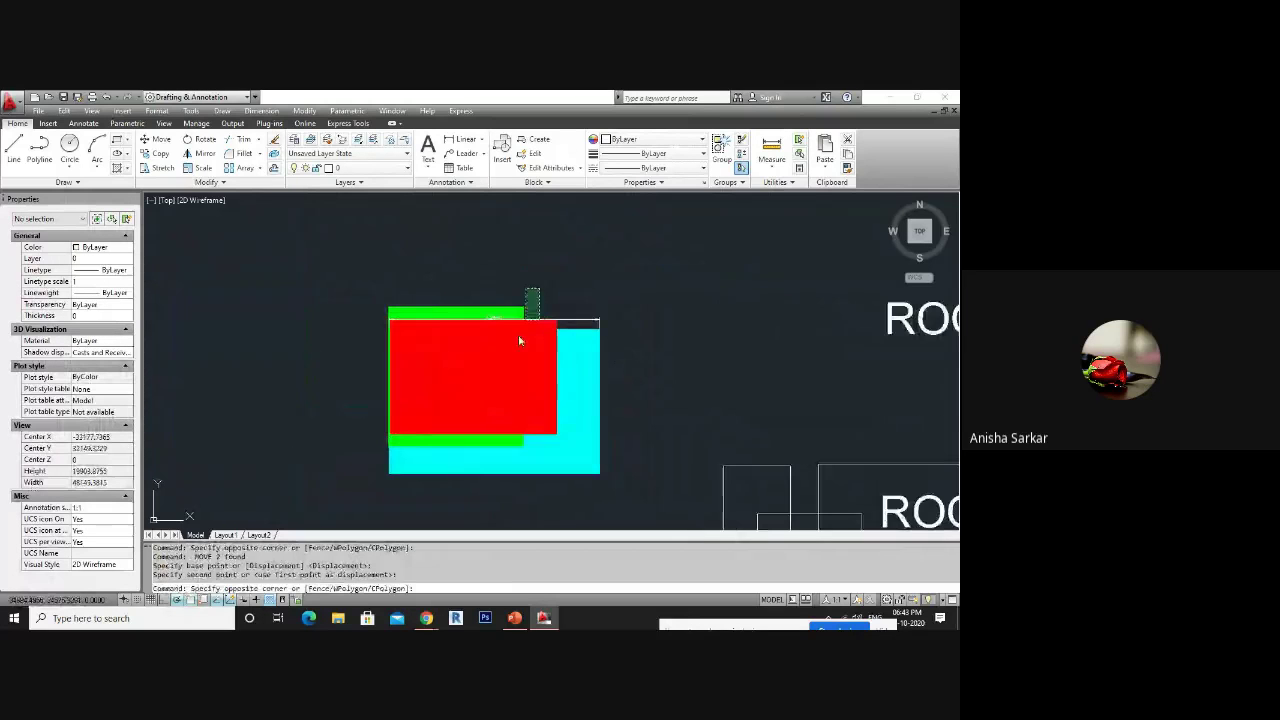
pyautogui.click(540, 288)
pyautogui.click(492, 453)
pyautogui.write('s')
pyautogui.press('Return')
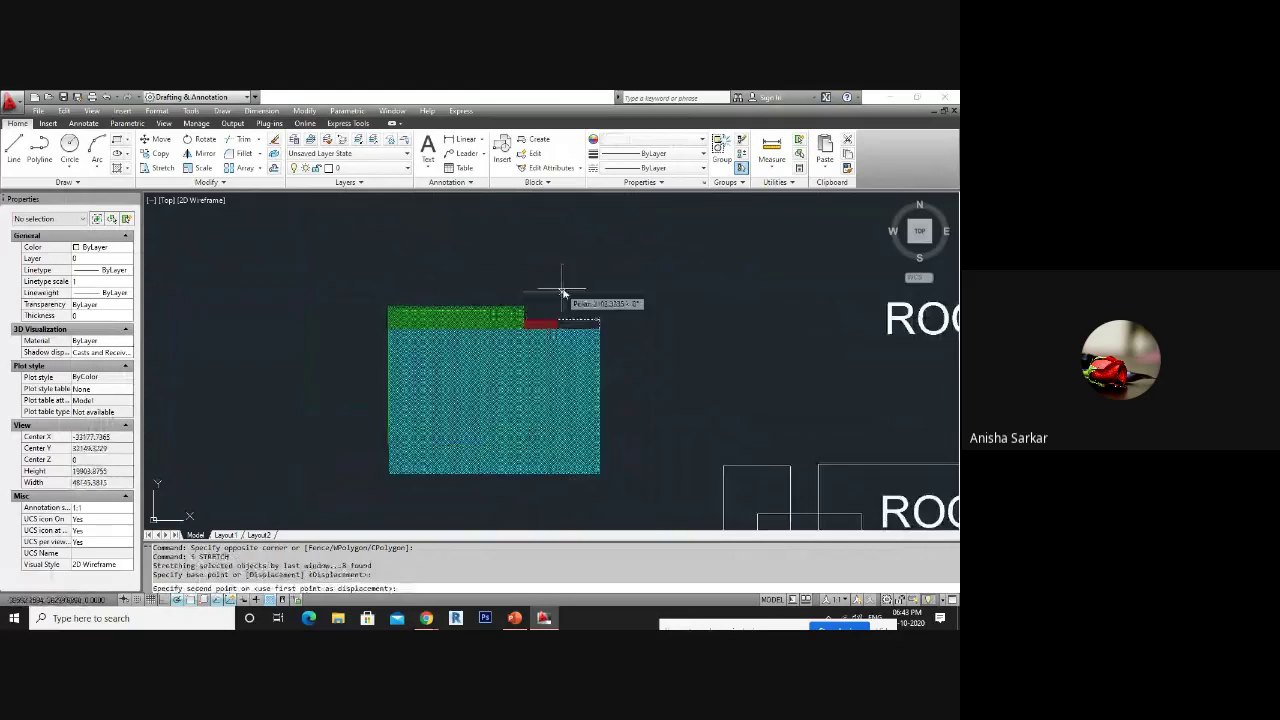
pyautogui.press('Escape')
pyautogui.scroll(-1, 563, 286)
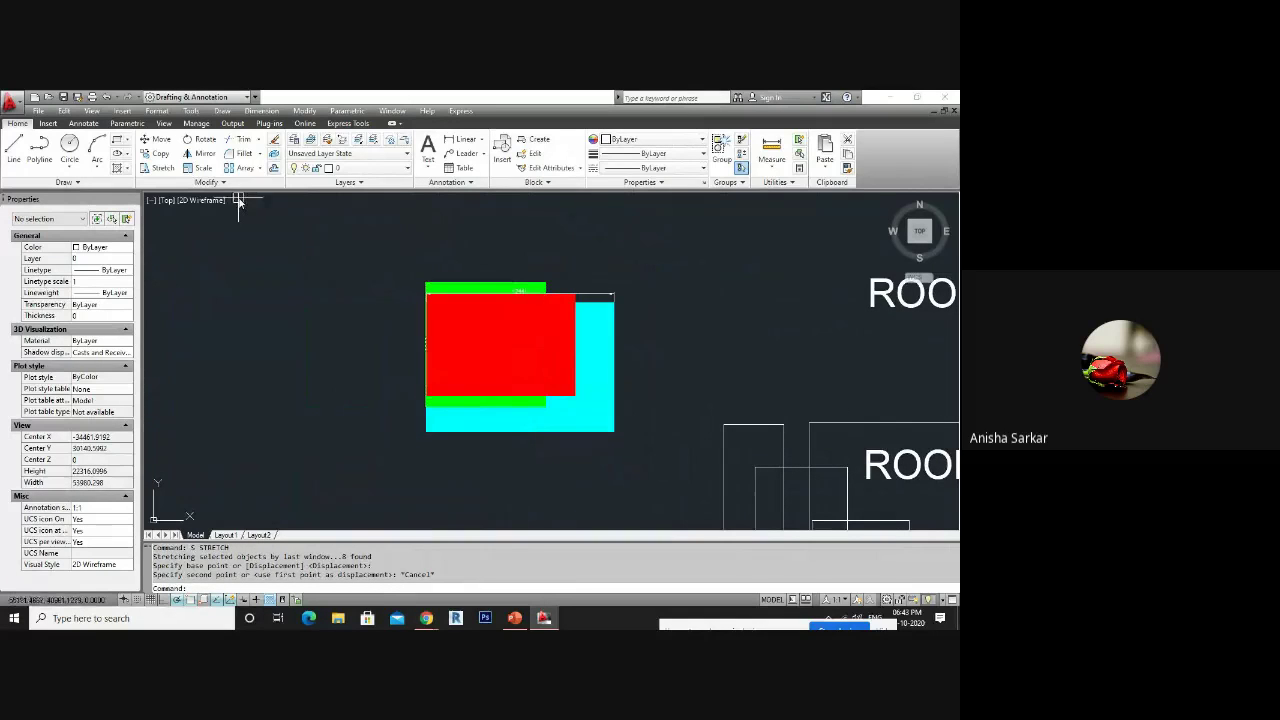
# - Stretch the cyan rectangle's right edge and its width dimension inward, close to the red rectangle's right edge
pyautogui.click(643, 454)
pyautogui.click(614, 258)
pyautogui.write('s')
pyautogui.press('Return')
pyautogui.click(622, 460)
pyautogui.click(594, 458)
# - Stretch the cyan rectangle's bottom edge upward to just below the green rectangle's bottom edge
pyautogui.click(650, 465)
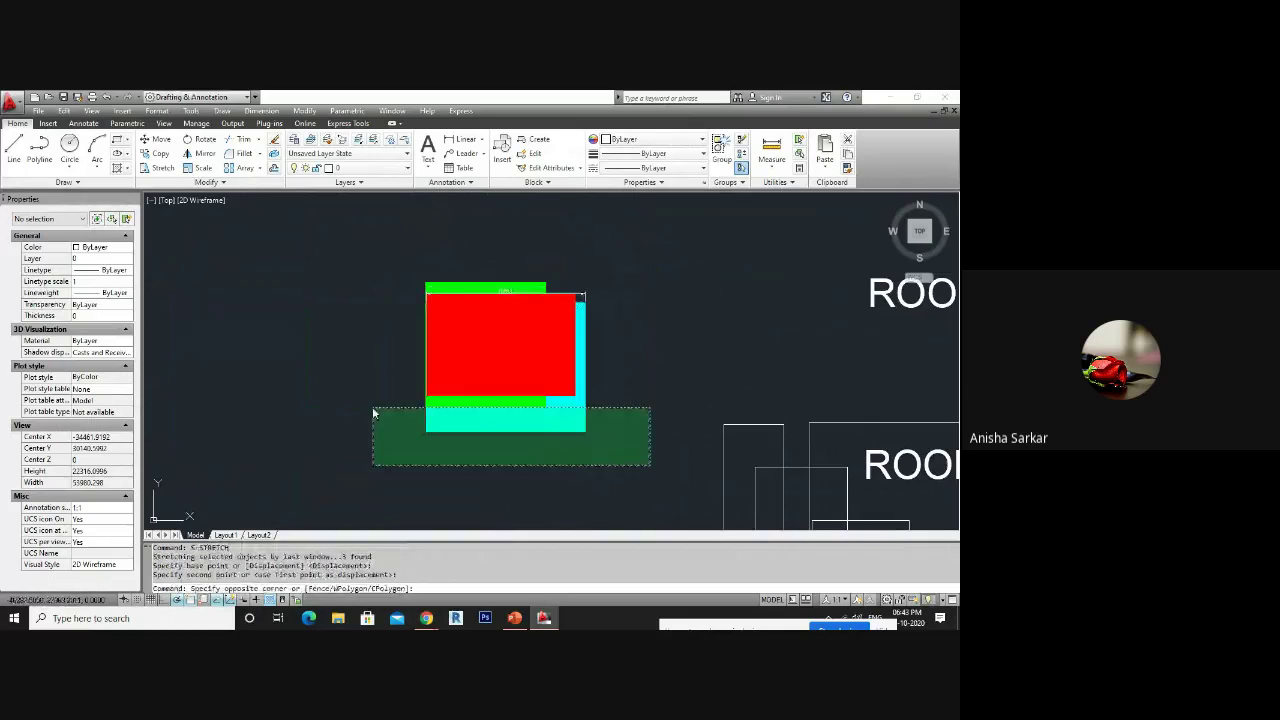
pyautogui.click(373, 412)
pyautogui.write('s')
pyautogui.press('Return')
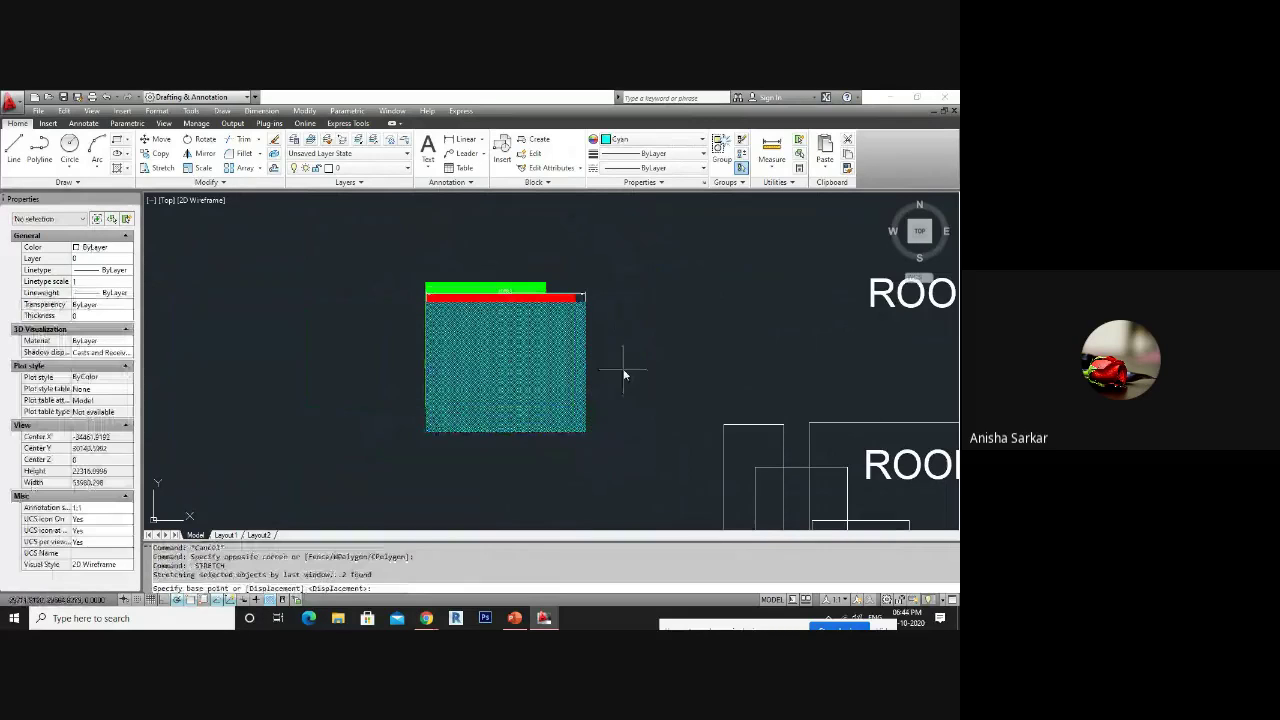
pyautogui.click(623, 375)
pyautogui.click(623, 355)
# - Bring the green rectangle and its hatch to the front of the overlapping shapes with Bring to Front
pyautogui.click(240, 181)
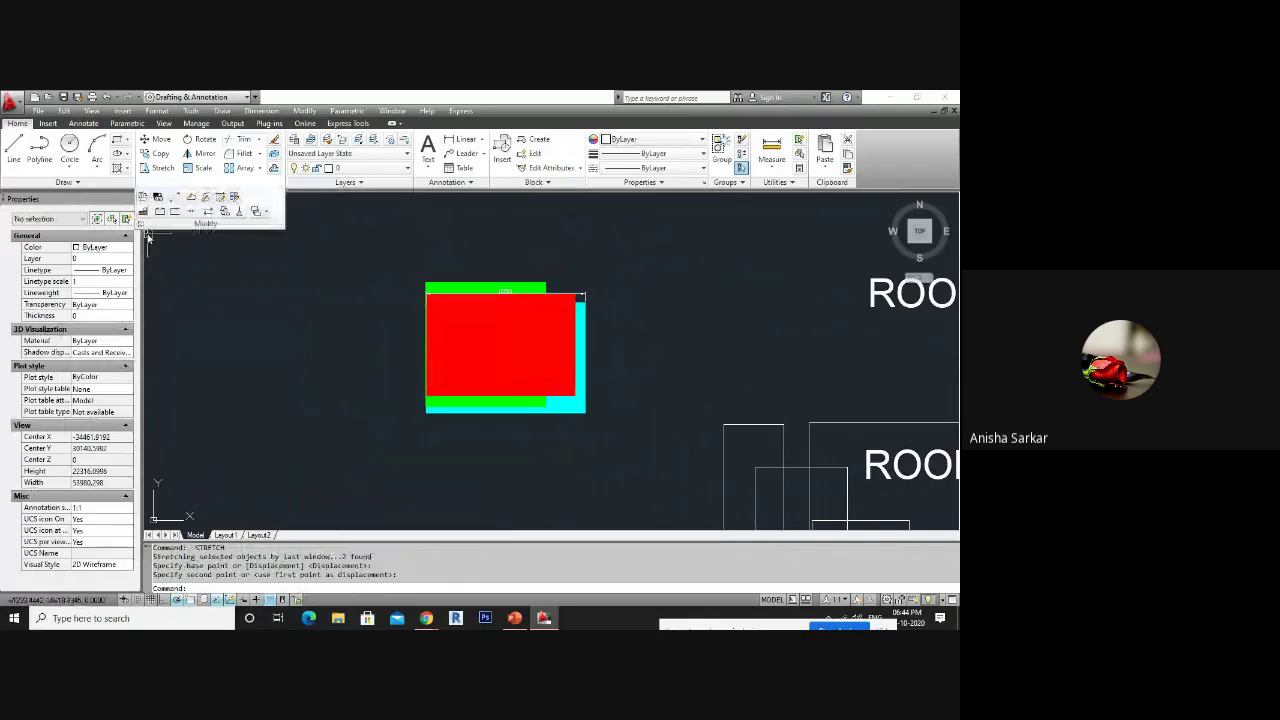
pyautogui.click(267, 213)
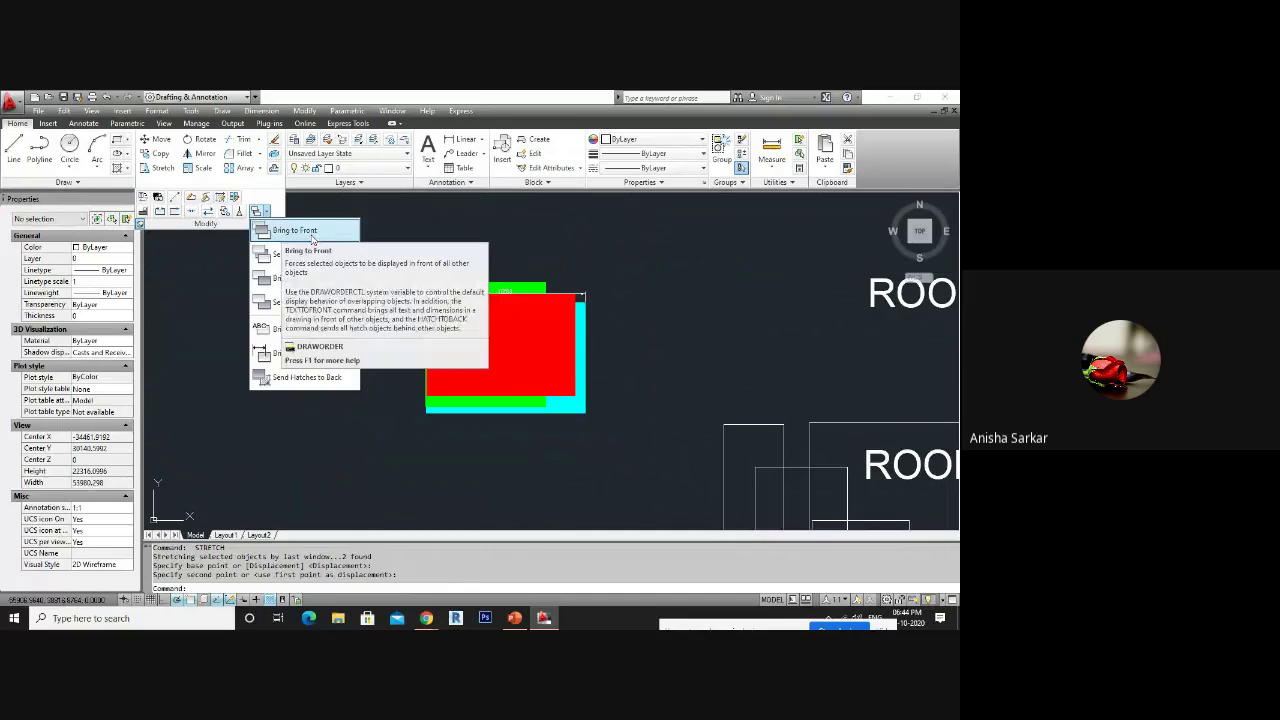
pyautogui.click(312, 231)
pyautogui.click(535, 405)
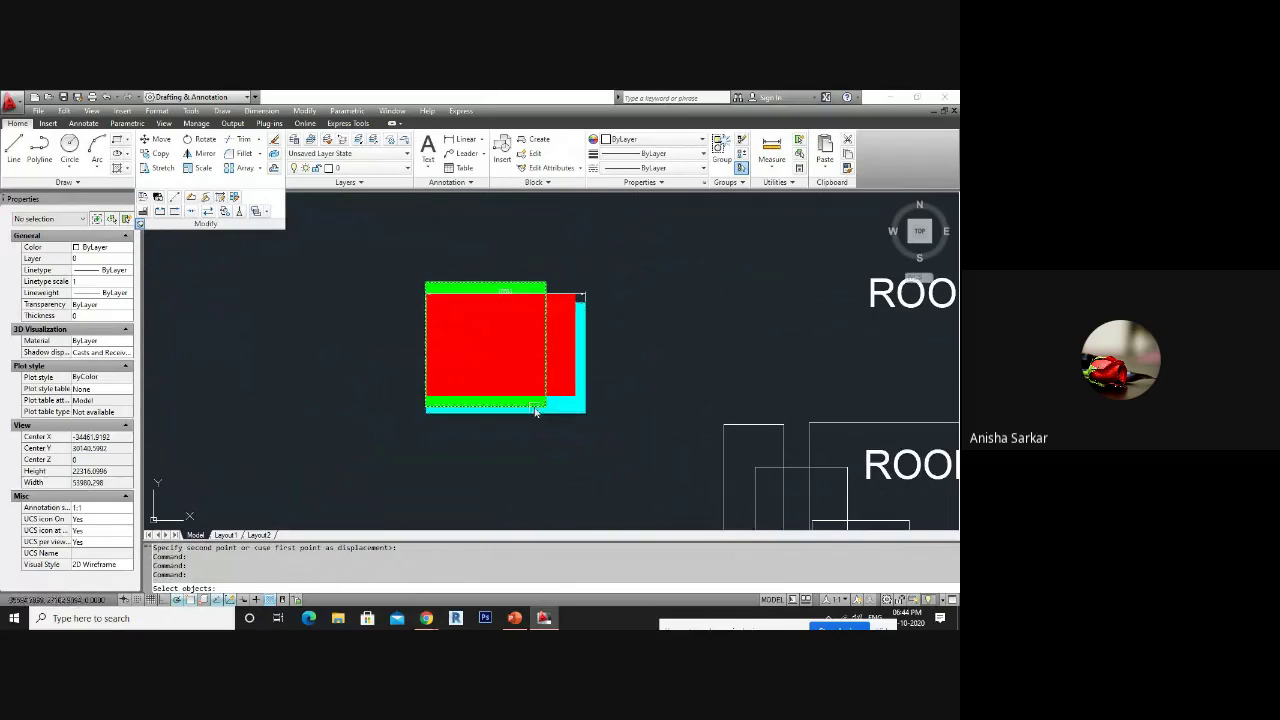
pyautogui.press('Return')
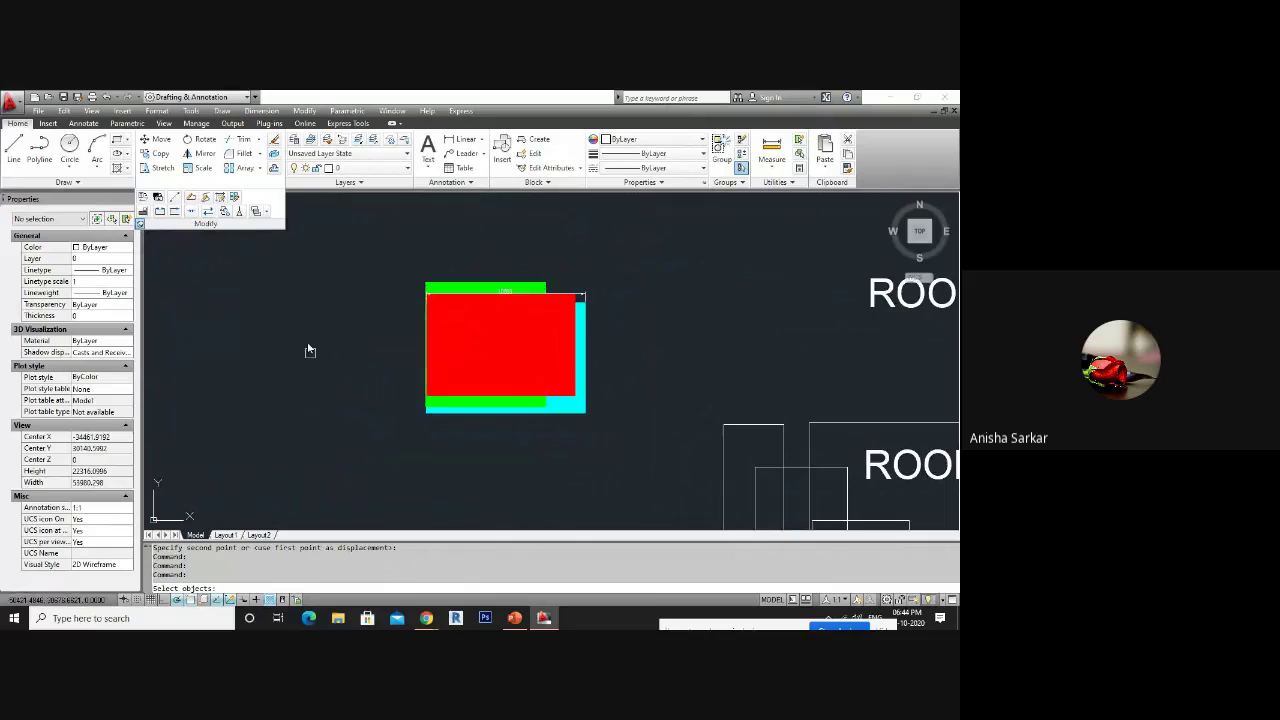
pyautogui.click(557, 274)
pyautogui.click(535, 293)
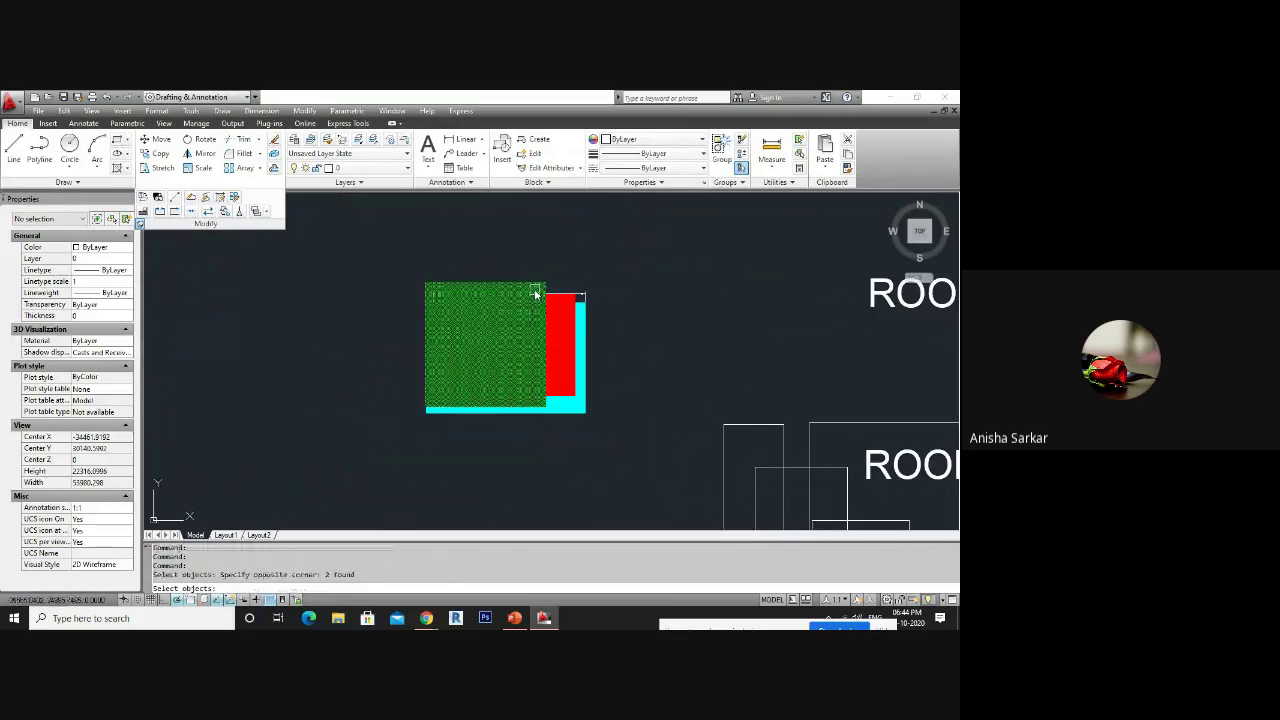
pyautogui.press('Return')
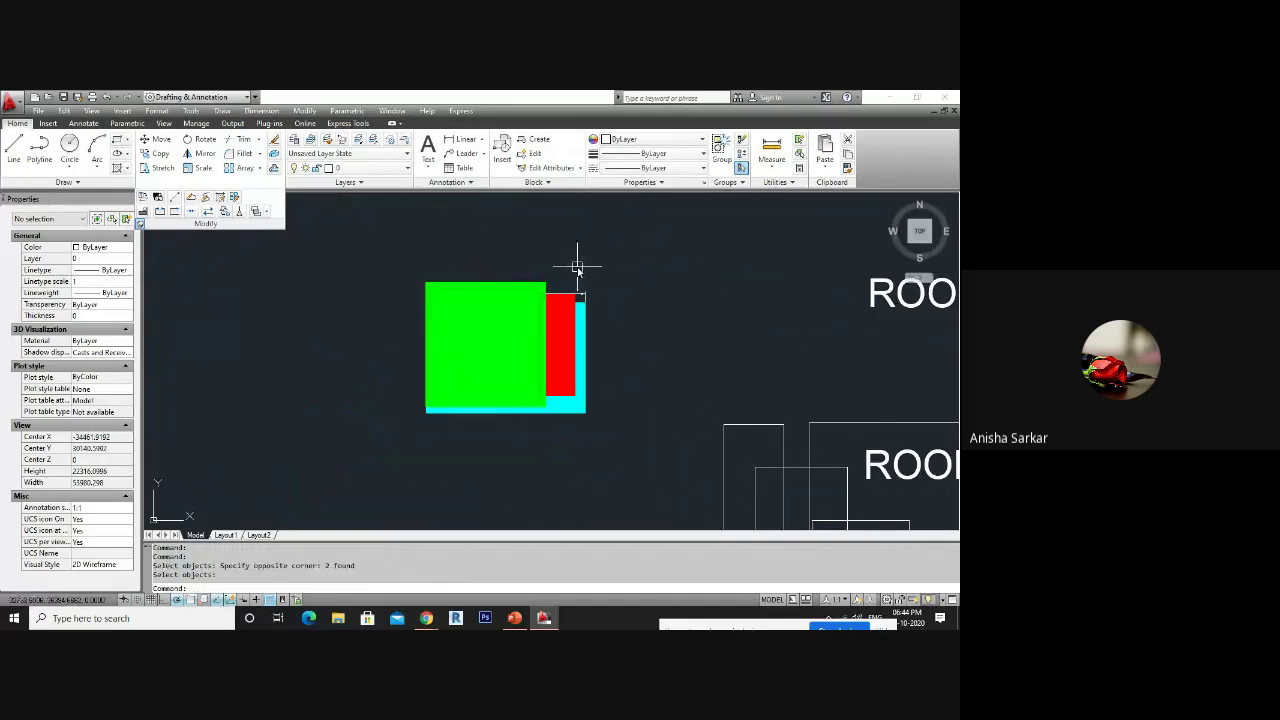
# - Send the red rectangle and its hatch behind all other objects with Send to Back
pyautogui.click(266, 212)
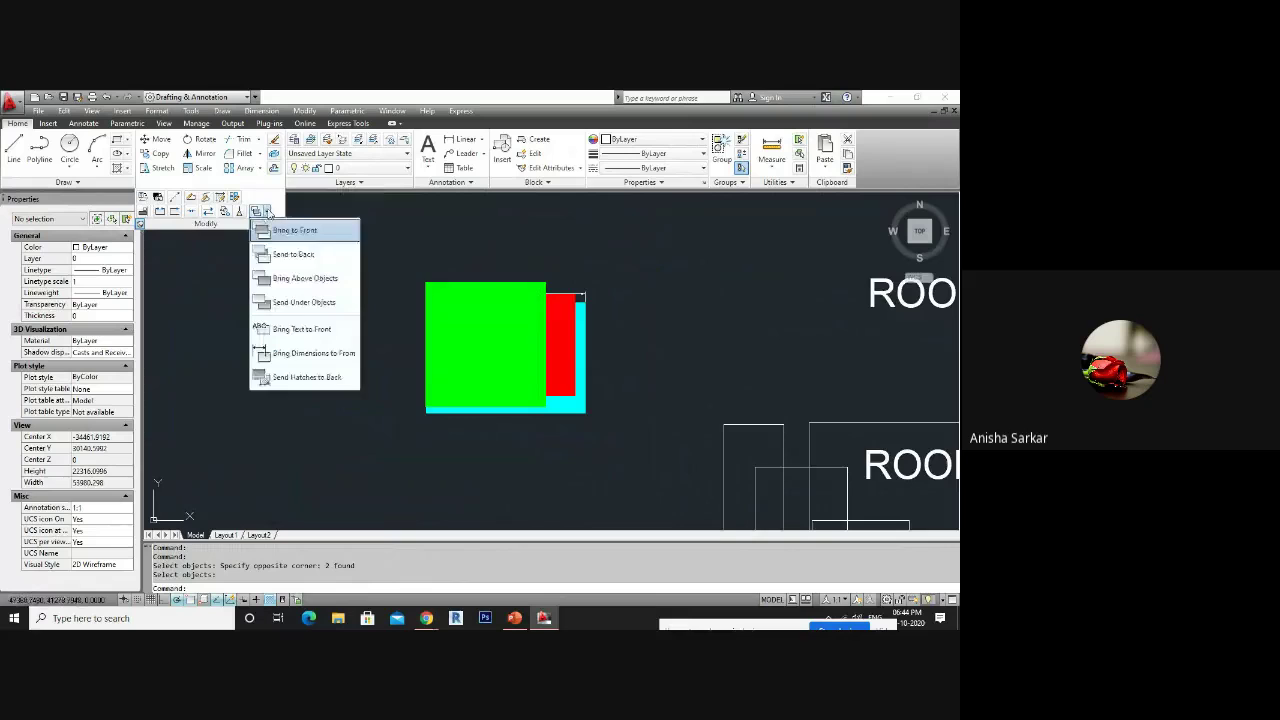
pyautogui.click(290, 256)
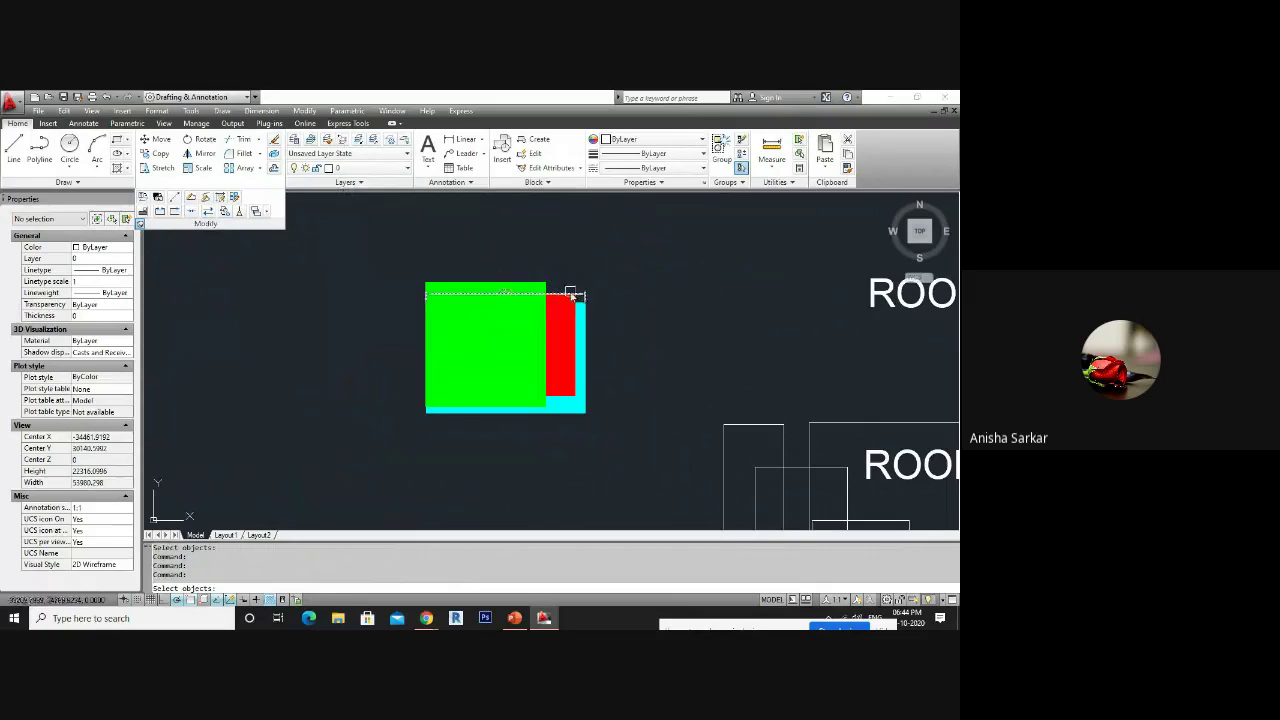
pyautogui.scroll(2, 572, 296)
pyautogui.scroll(1, 575, 299)
pyautogui.click(560, 313)
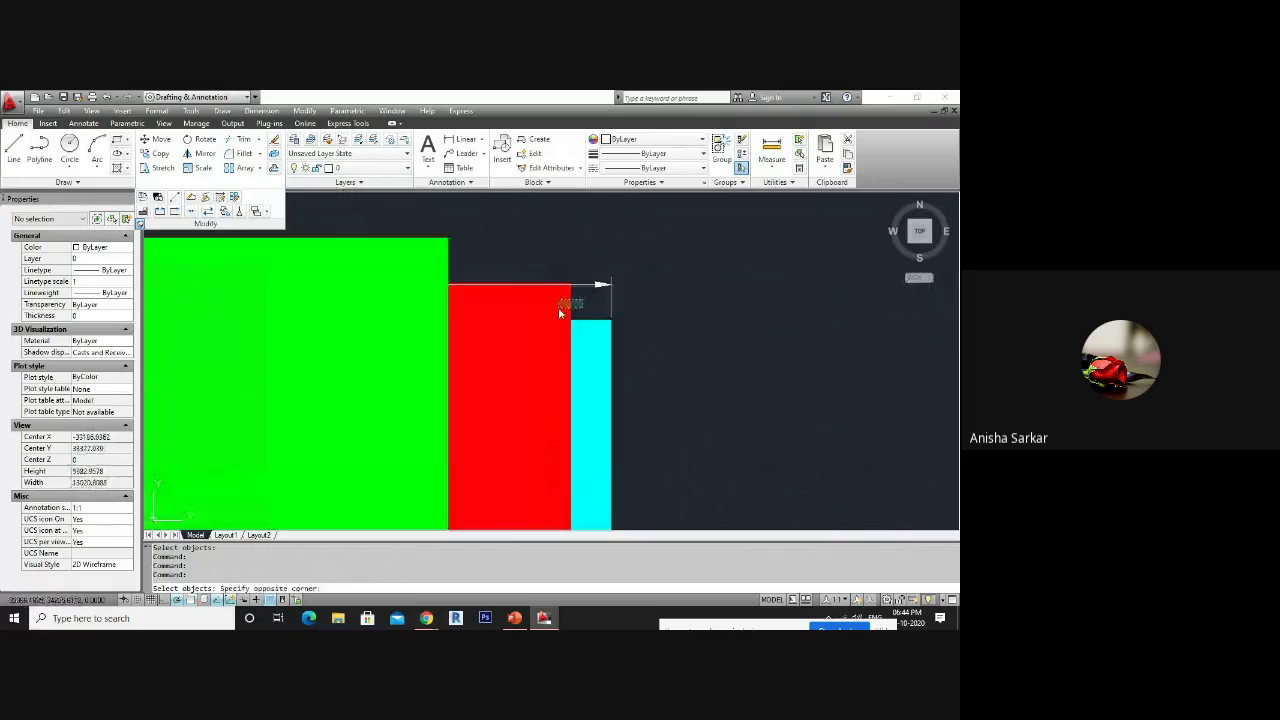
pyautogui.click(558, 308)
pyautogui.scroll(-3, 558, 307)
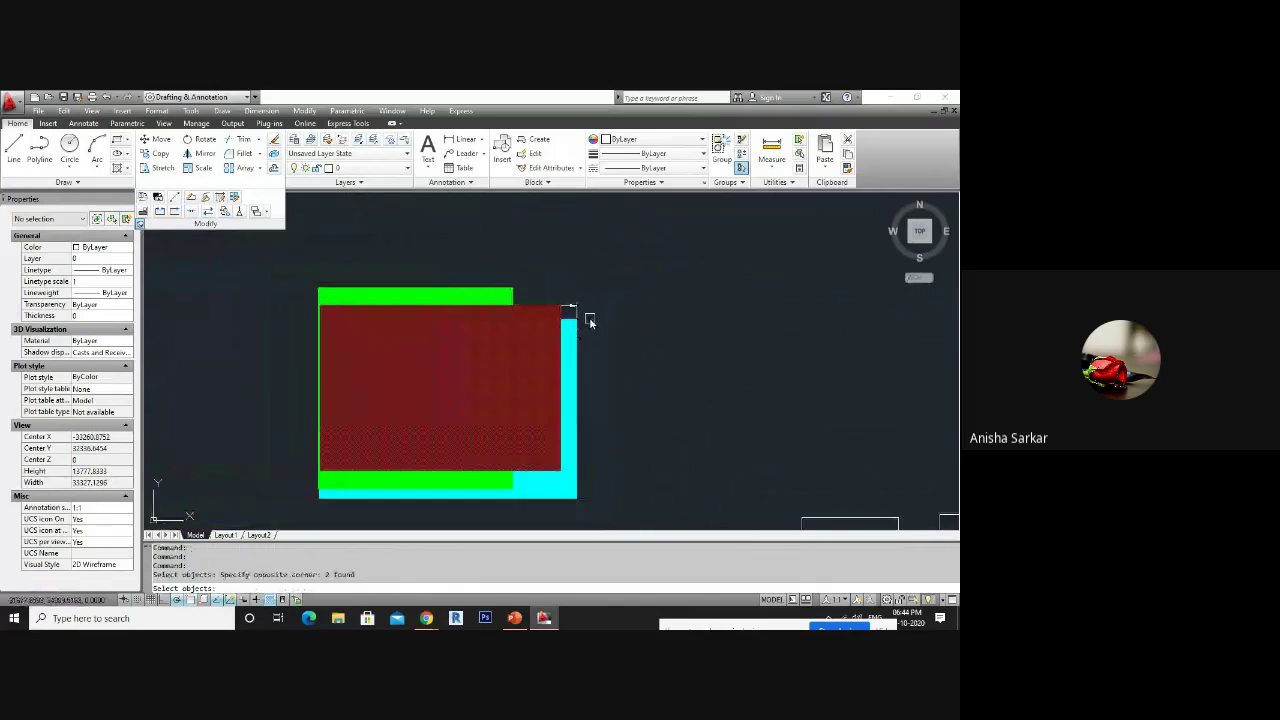
pyautogui.press('Return')
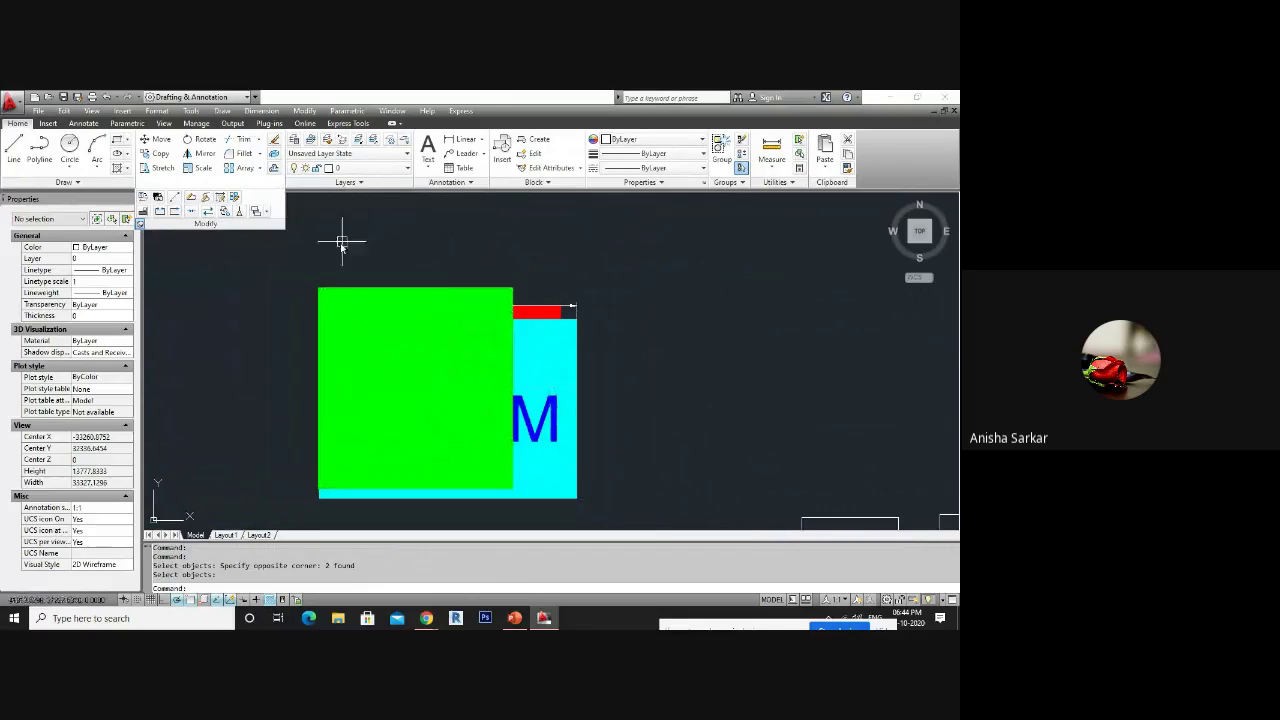
# - Try Bring Text to Front so that all text displays above the overlapping hatches, and undo it
pyautogui.click(267, 212)
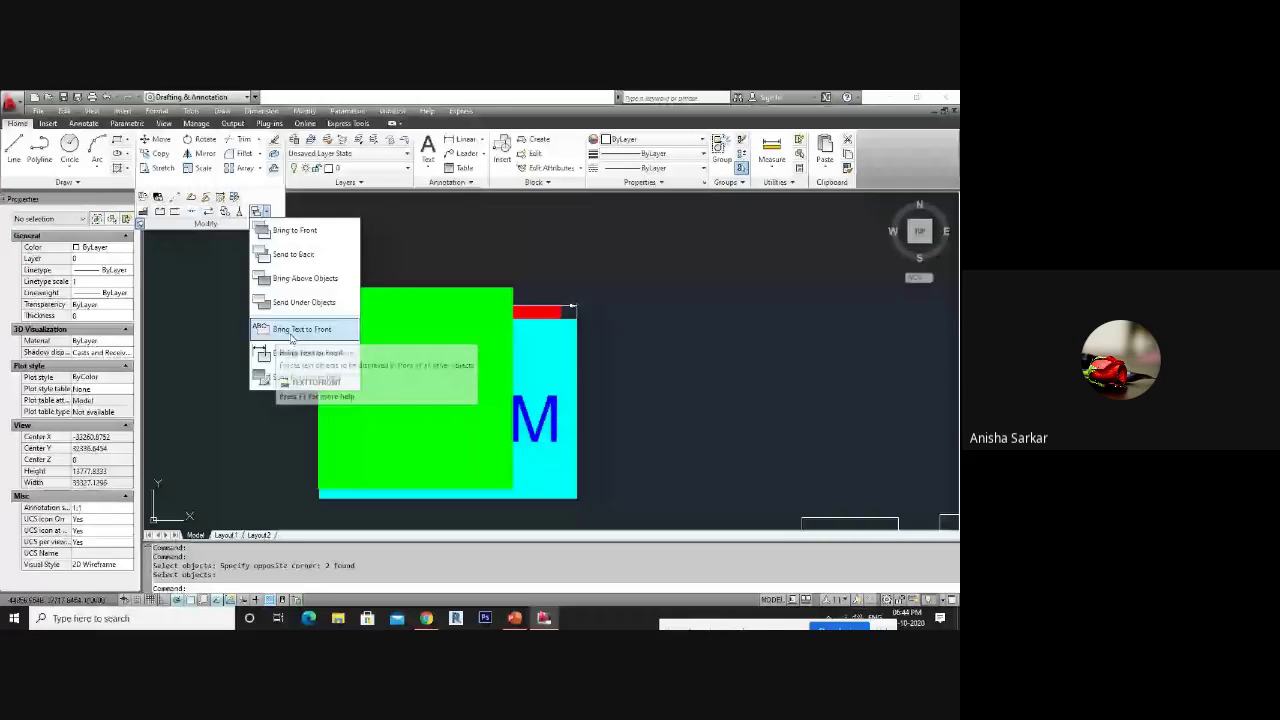
pyautogui.click(293, 331)
pyautogui.scroll(-4, 583, 318)
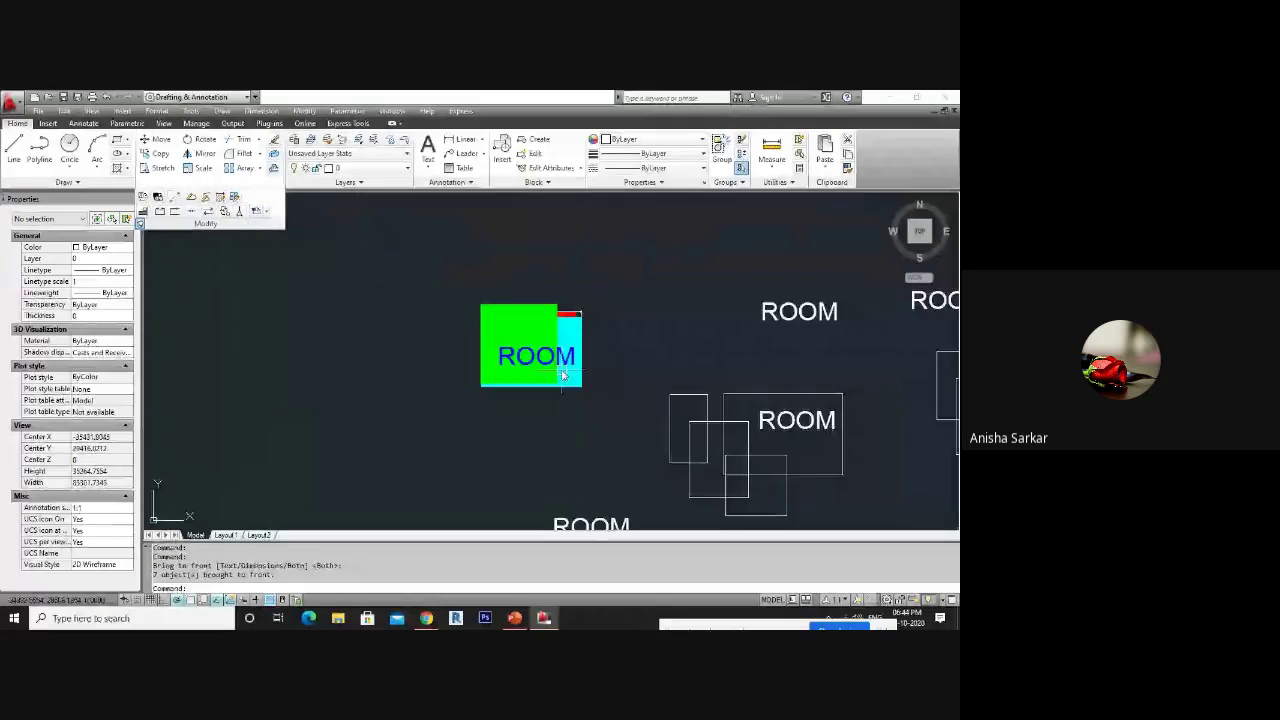
pyautogui.scroll(2, 563, 374)
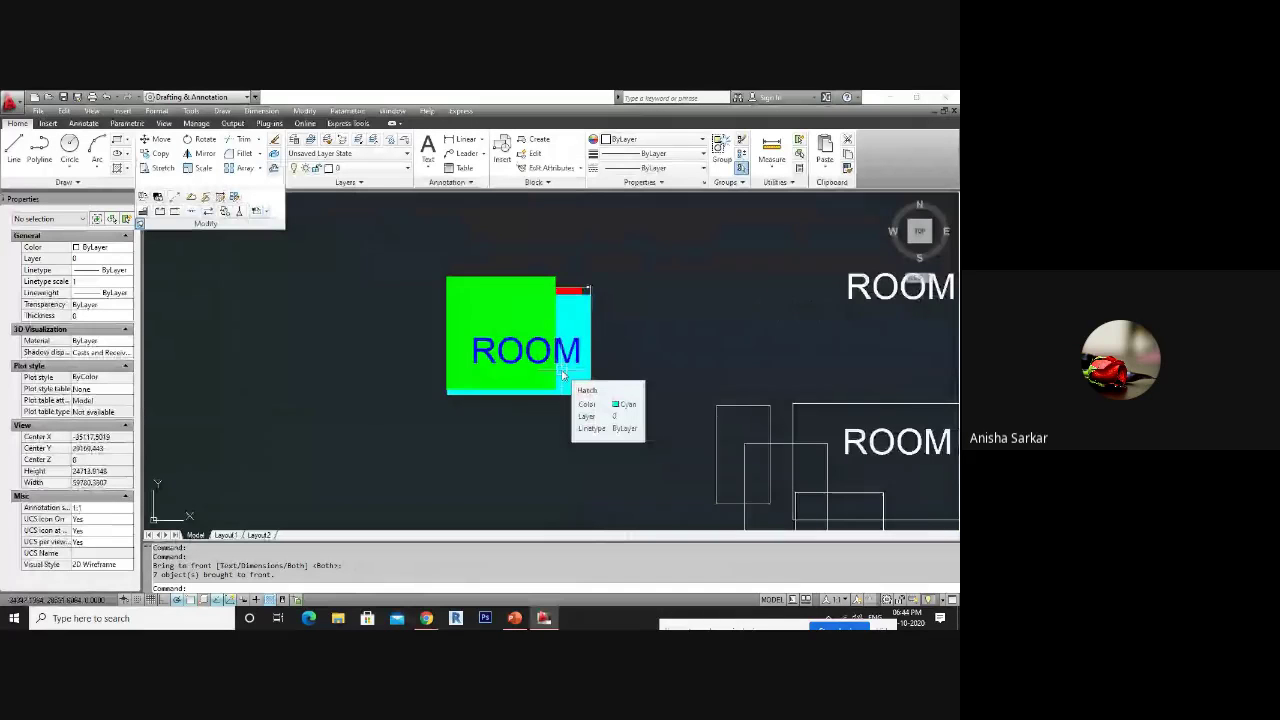
pyautogui.scroll(3, 563, 372)
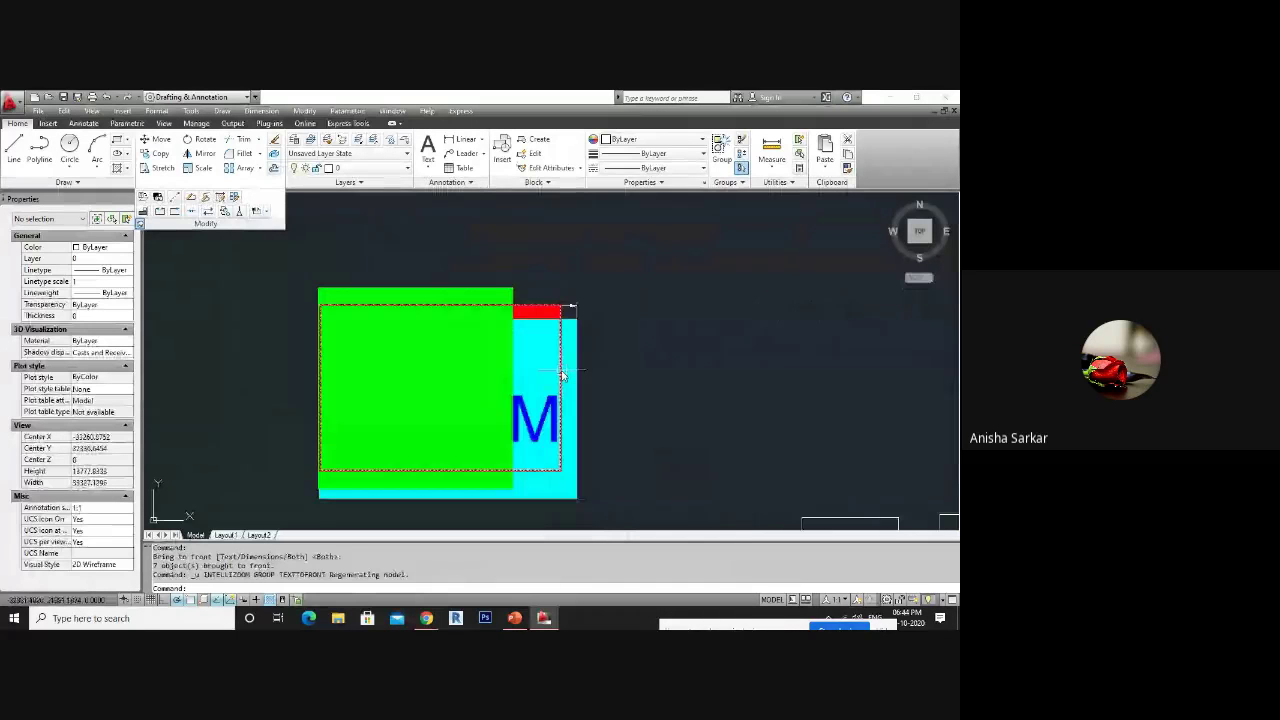
# - Bring all text and all dimensions in the drawing to the front of the coloured hatches
pyautogui.click(266, 212)
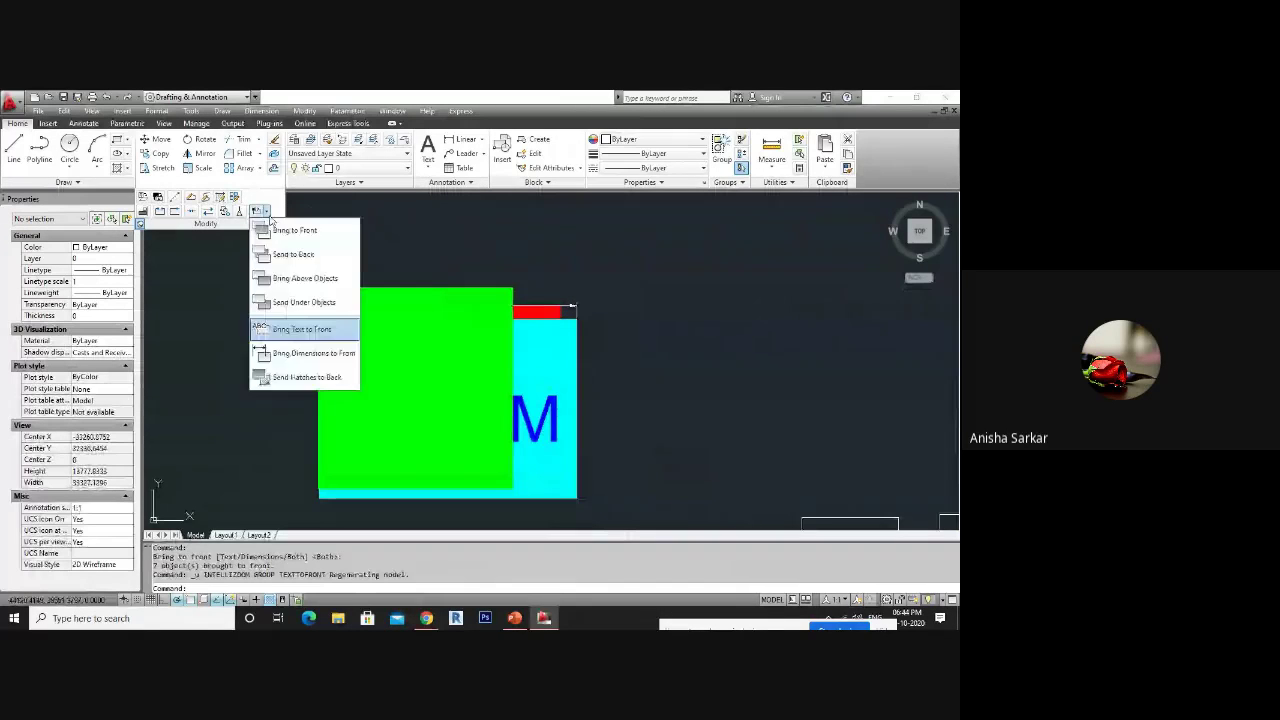
pyautogui.click(277, 332)
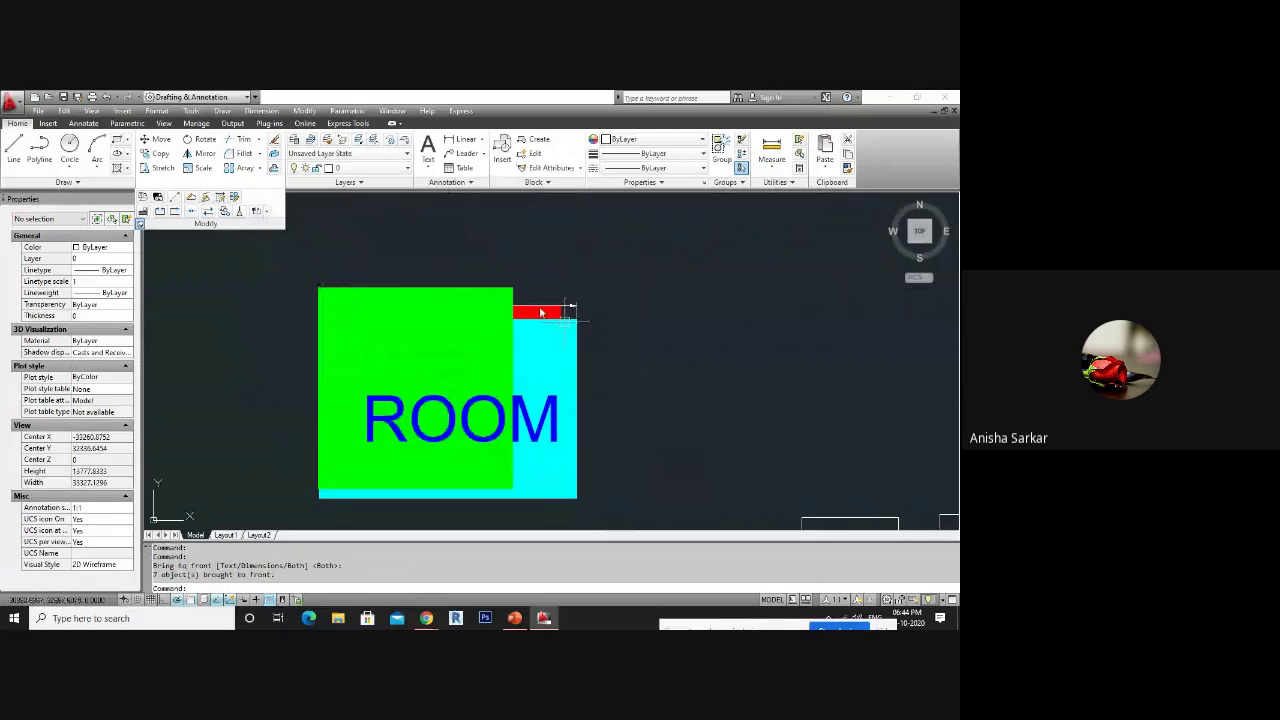
pyautogui.click(264, 211)
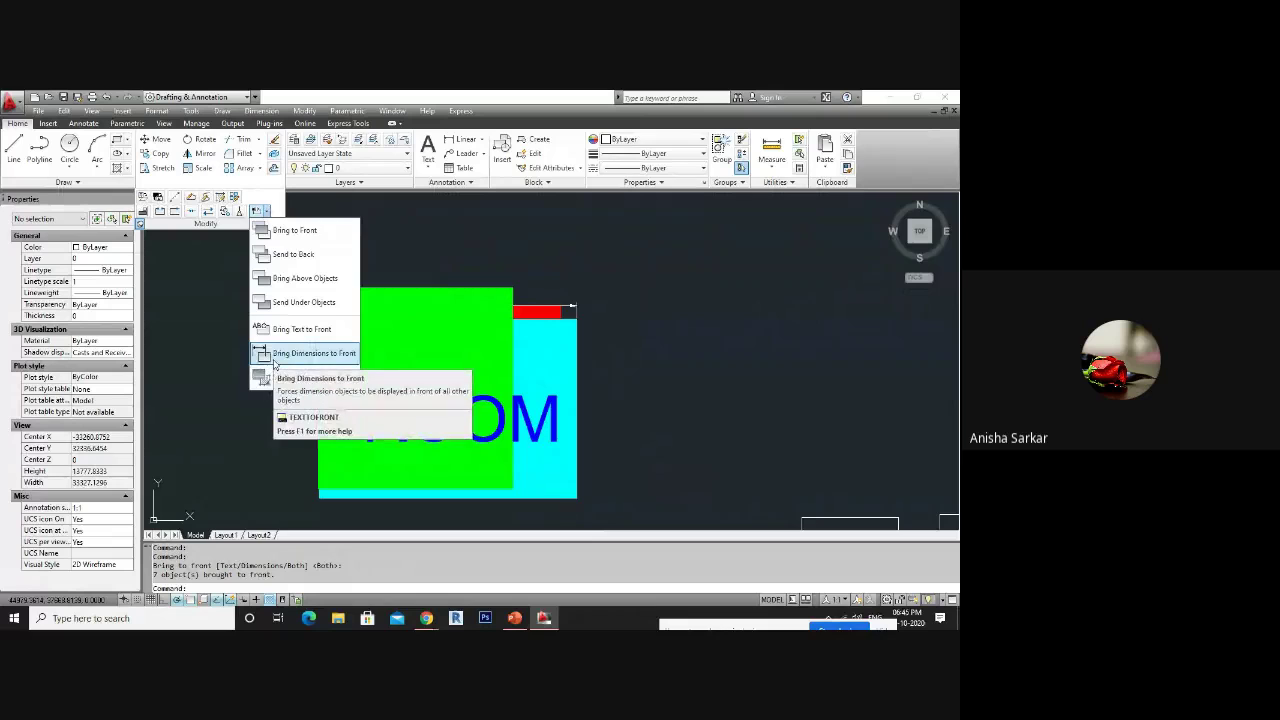
pyautogui.click(275, 360)
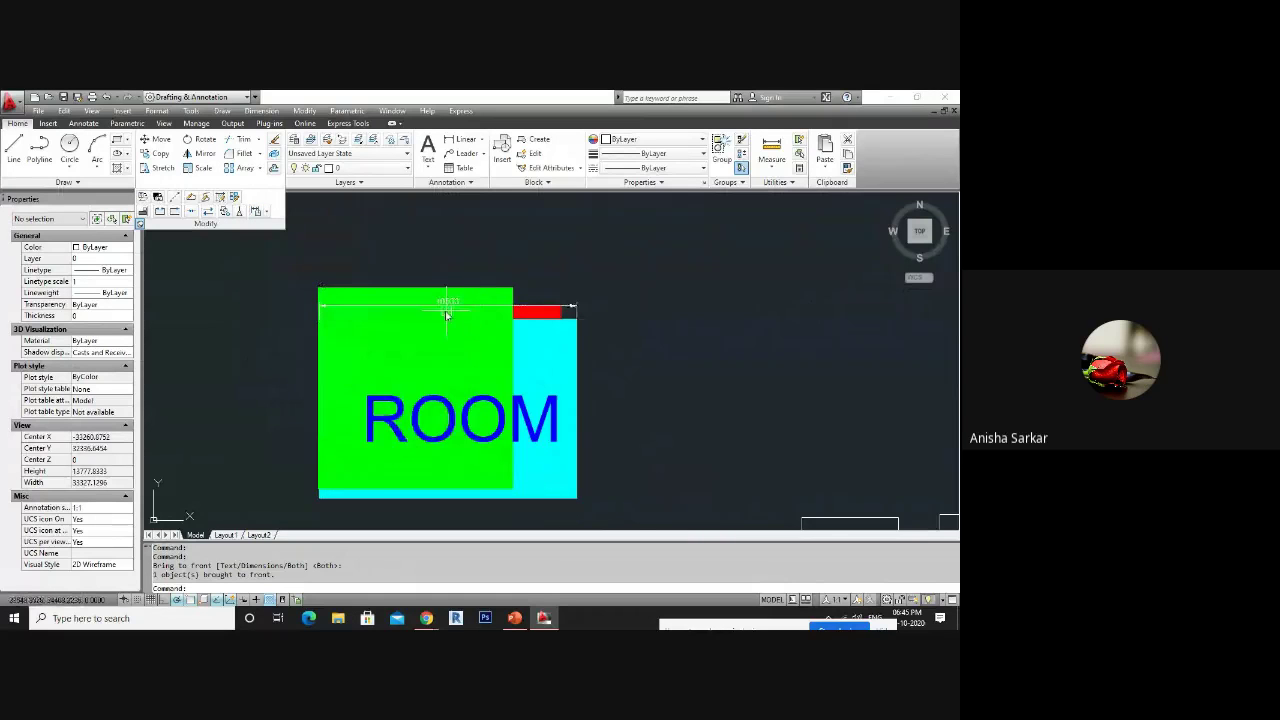
pyautogui.scroll(5, 443, 306)
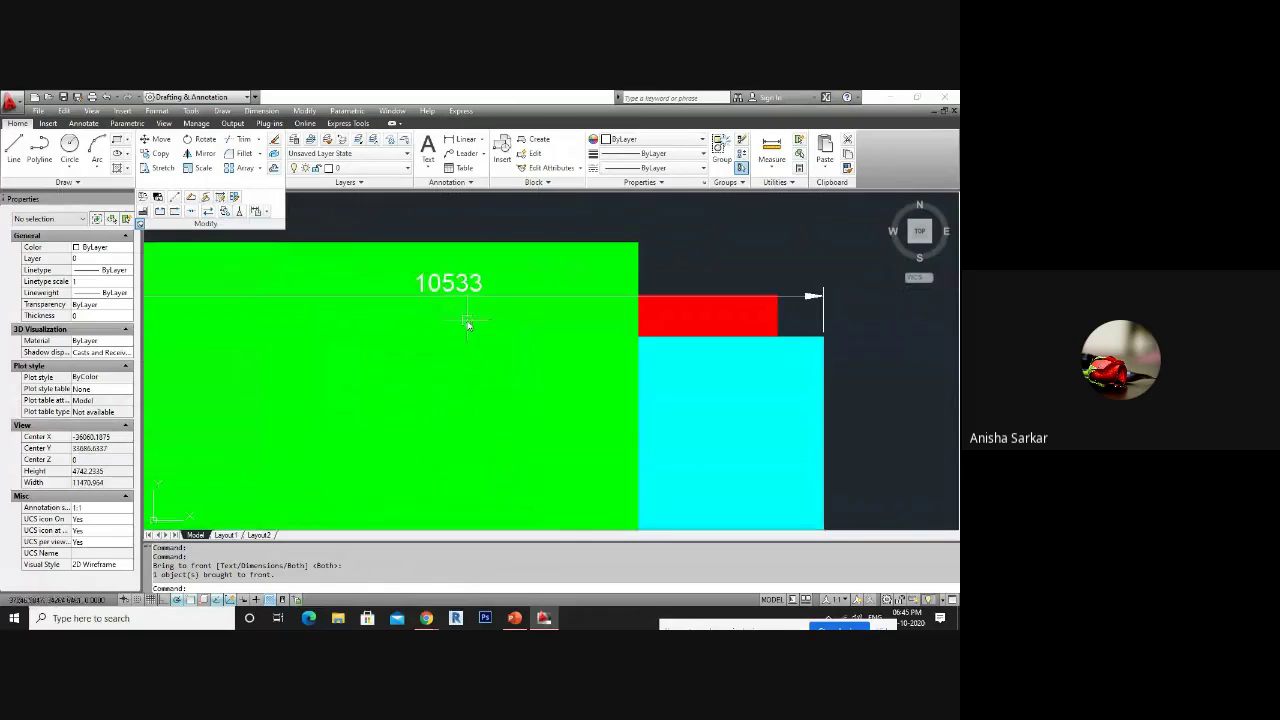
pyautogui.scroll(-6, 467, 324)
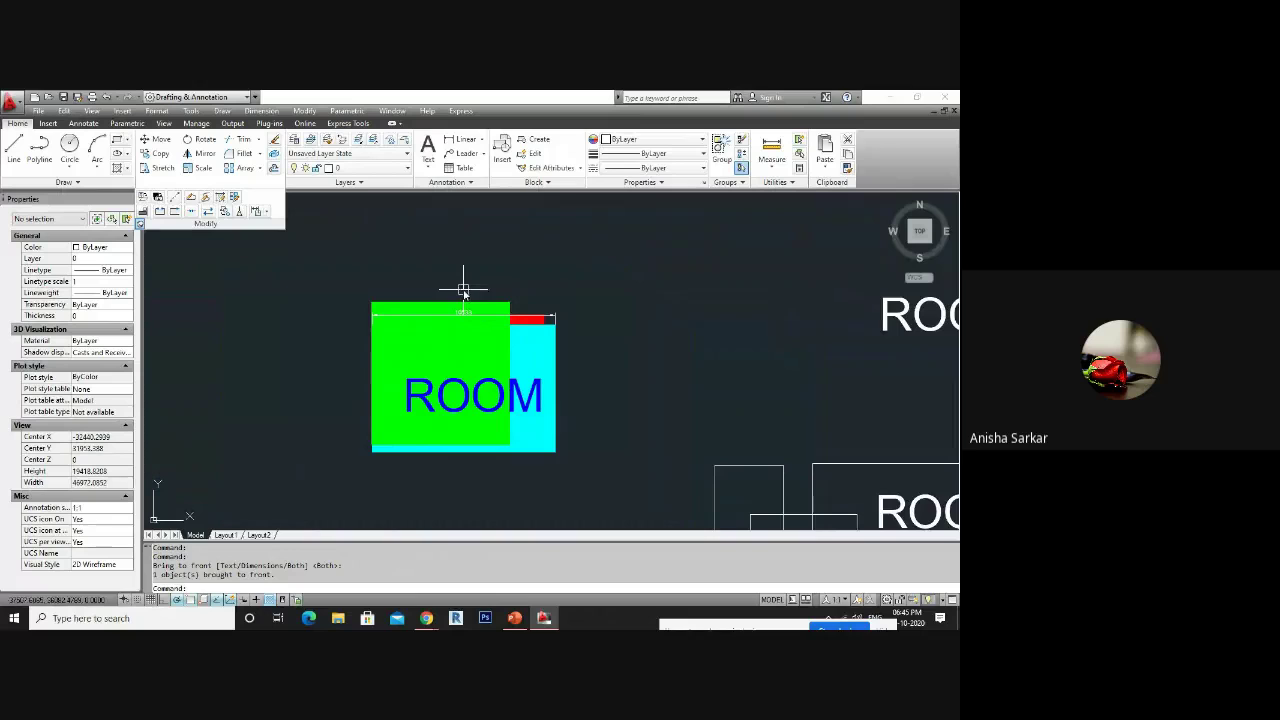
# - Erase the overlapping coloured hatched rectangles with their text and dimension, plus all remaining ROOM labels and rectangles in the drawing
pyautogui.click(704, 254)
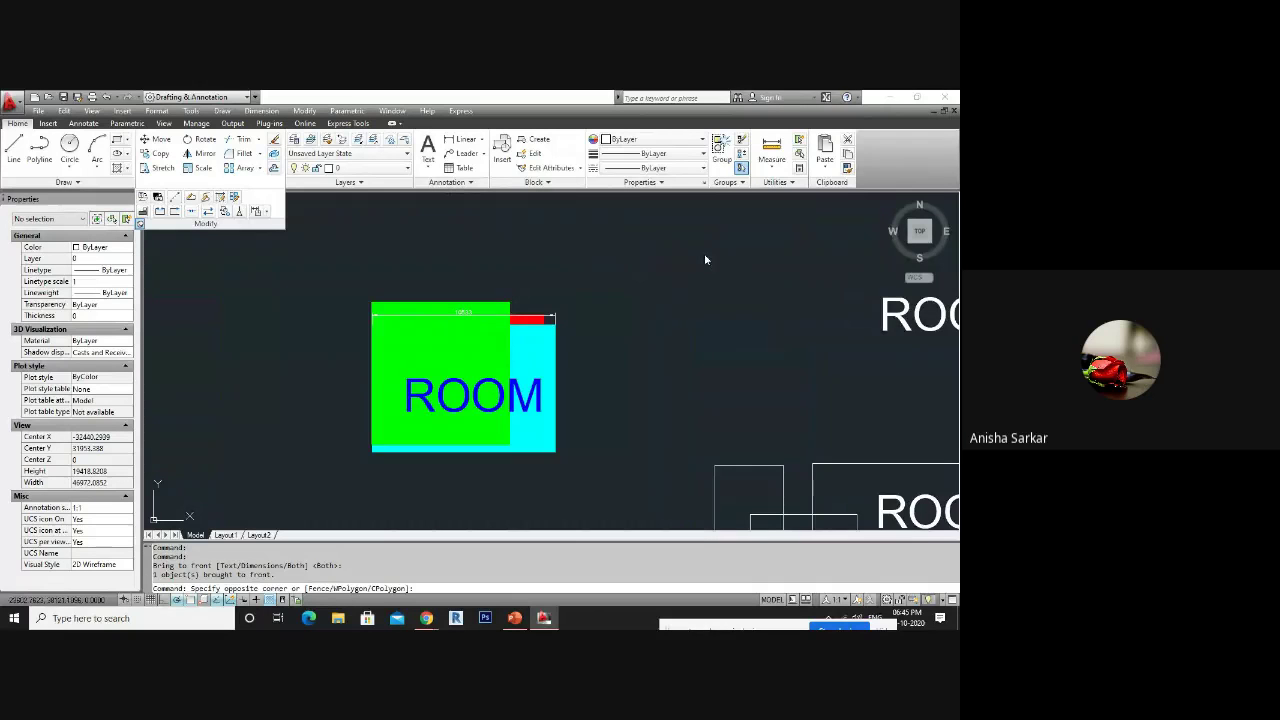
pyautogui.click(359, 468)
pyautogui.scroll(-5, 478, 382)
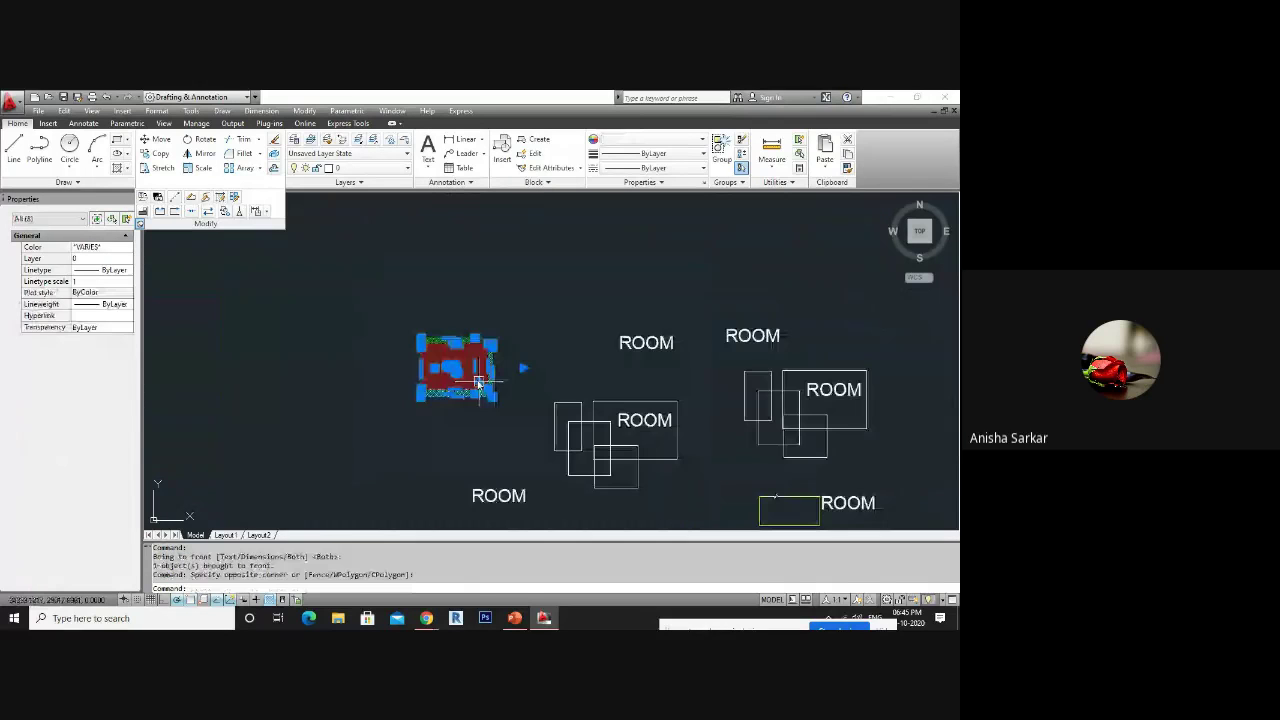
pyautogui.press('Delete')
pyautogui.scroll(-2, 599, 350)
pyautogui.click(790, 492)
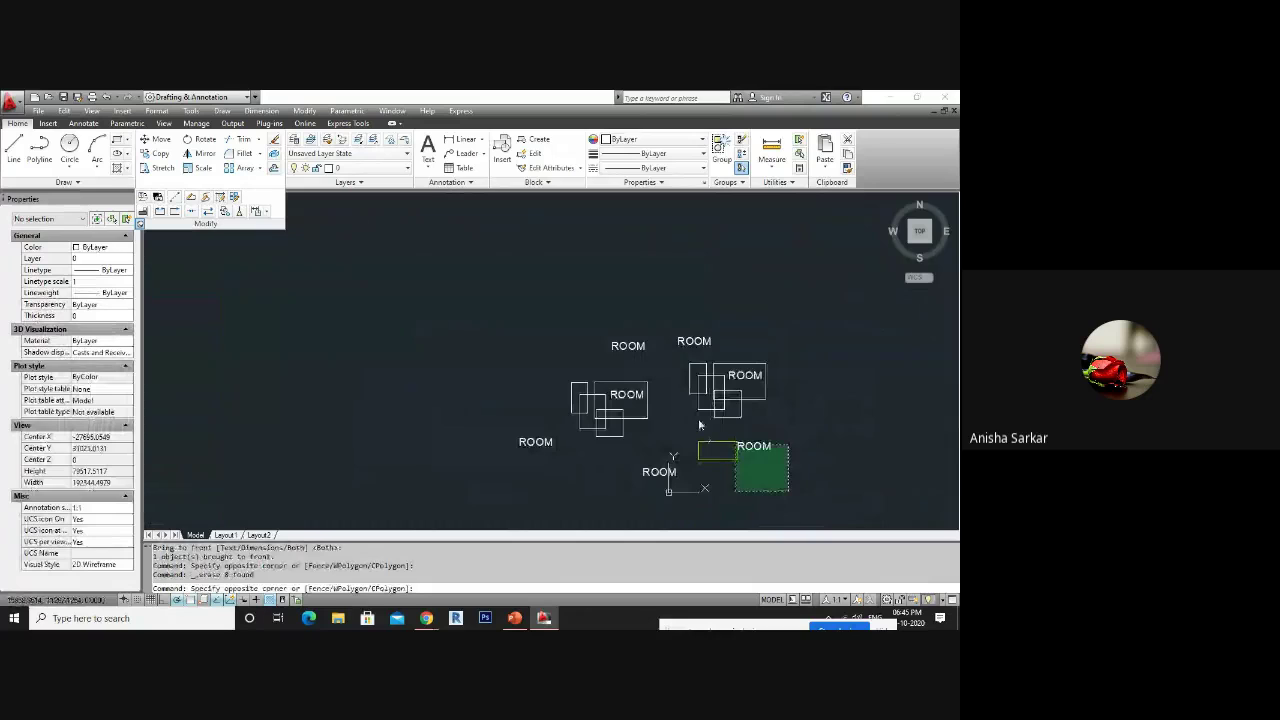
pyautogui.click(449, 308)
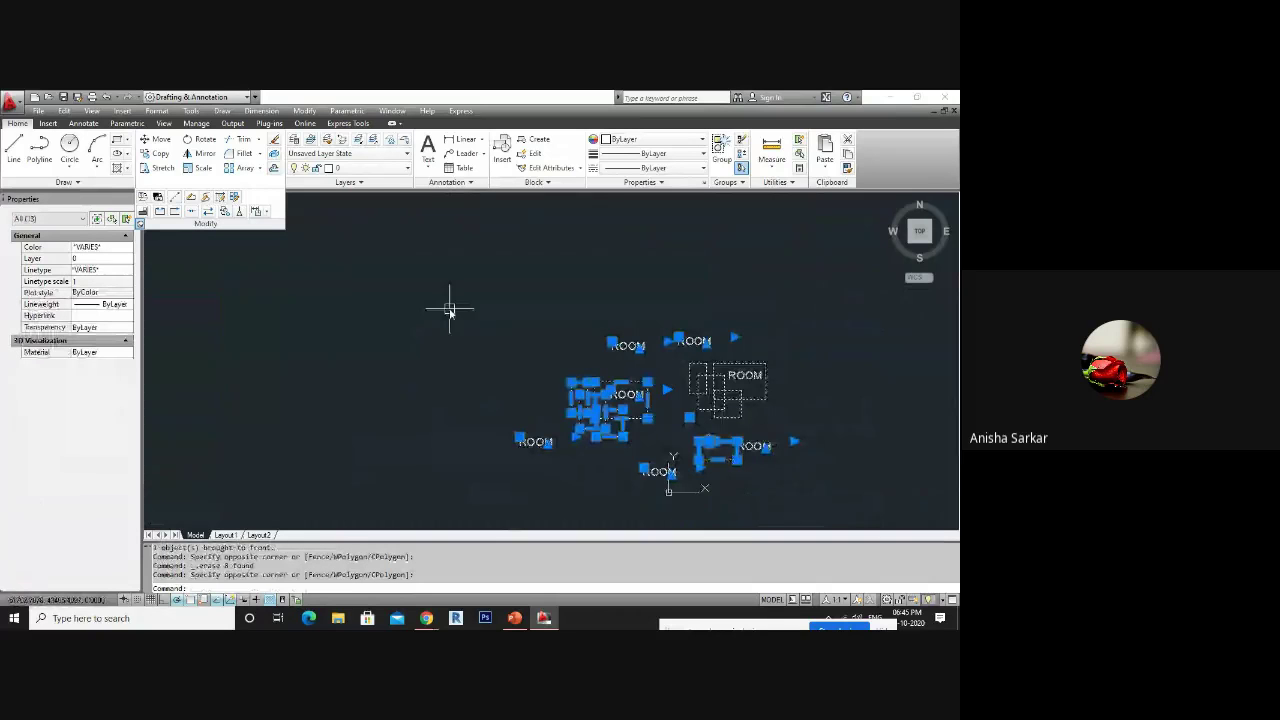
pyautogui.press('Delete')
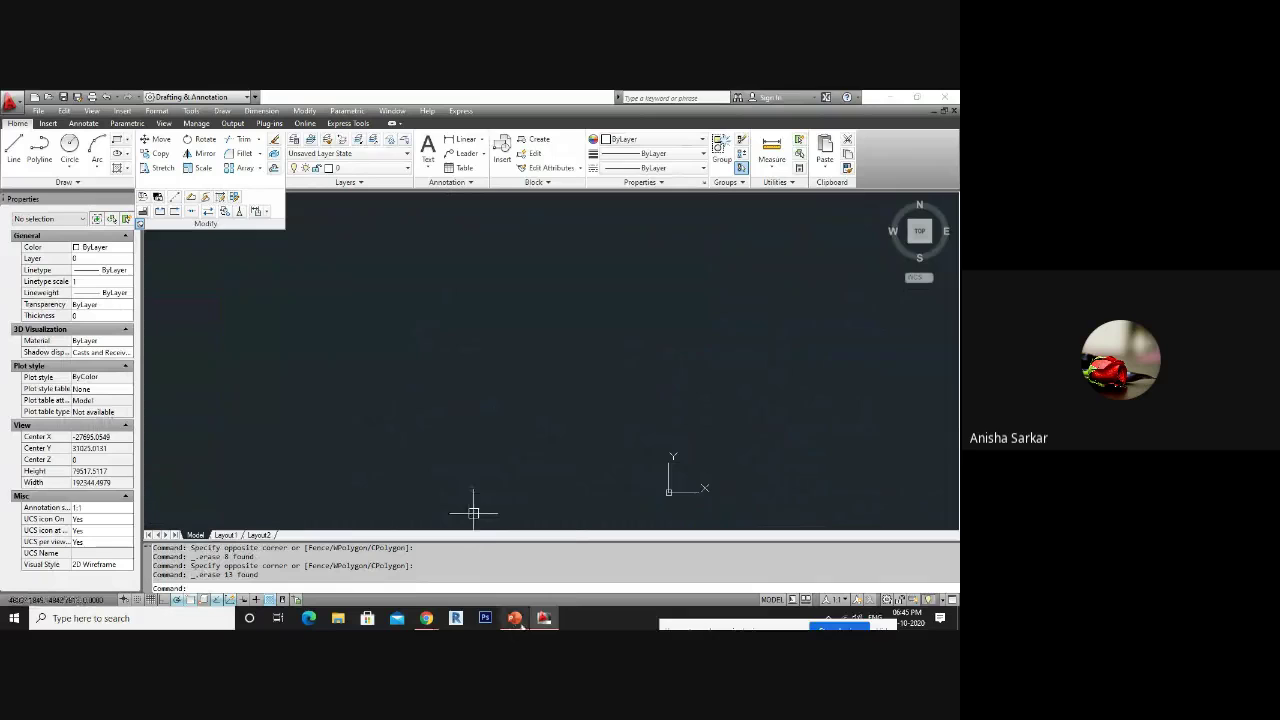
# - Switch to PowerPoint, view the Modify Toolbar shortcut slide as a slide show, and exit the show
pyautogui.moveTo(522, 626)
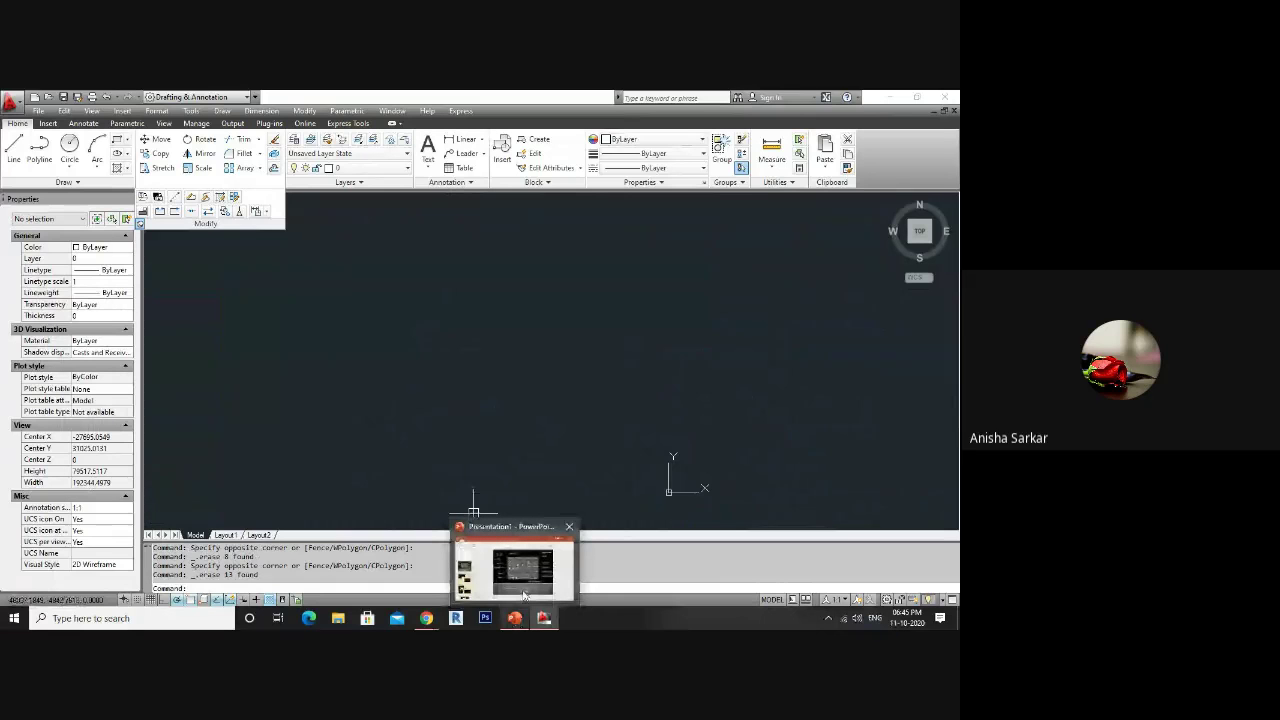
pyautogui.moveTo(523, 596)
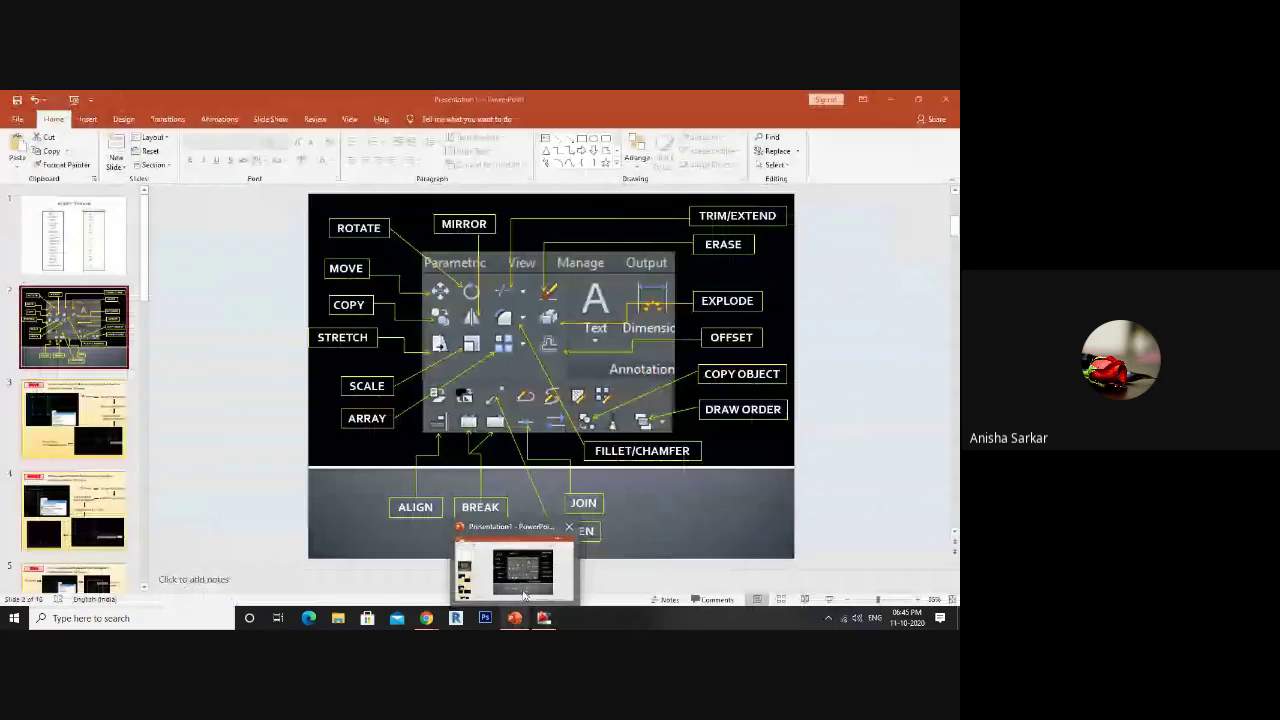
pyautogui.click(523, 596)
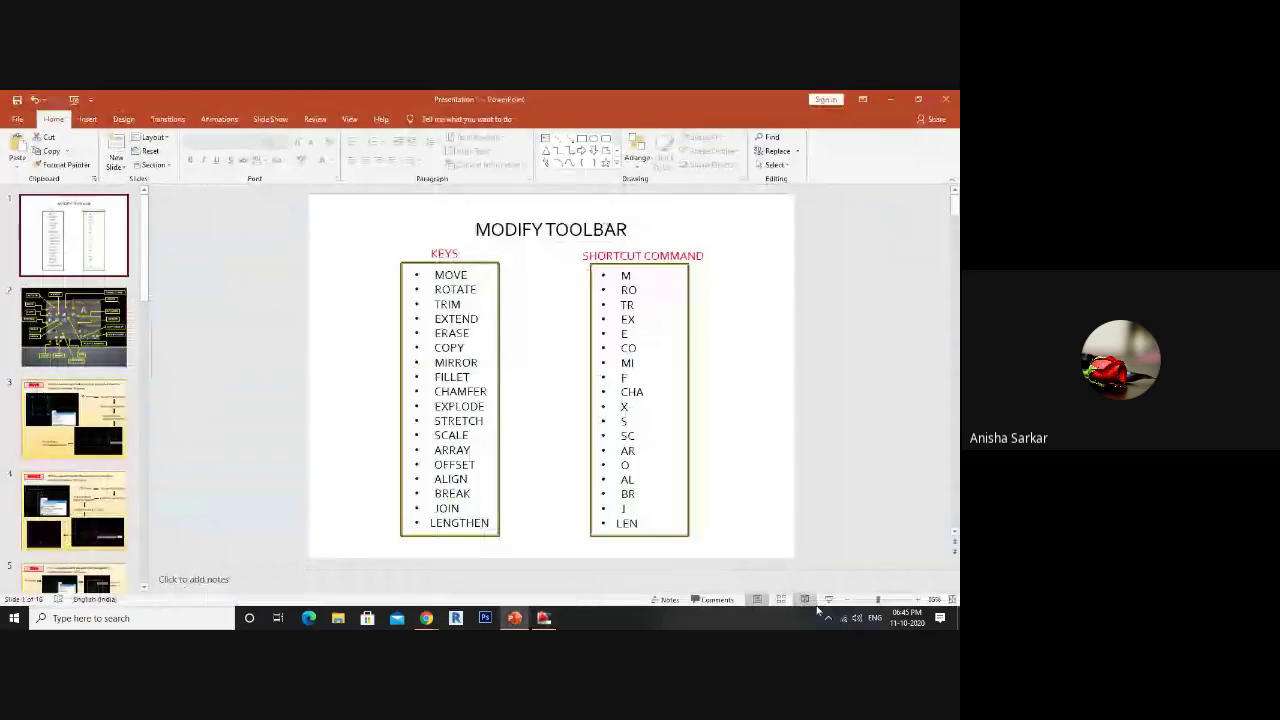
pyautogui.click(828, 599)
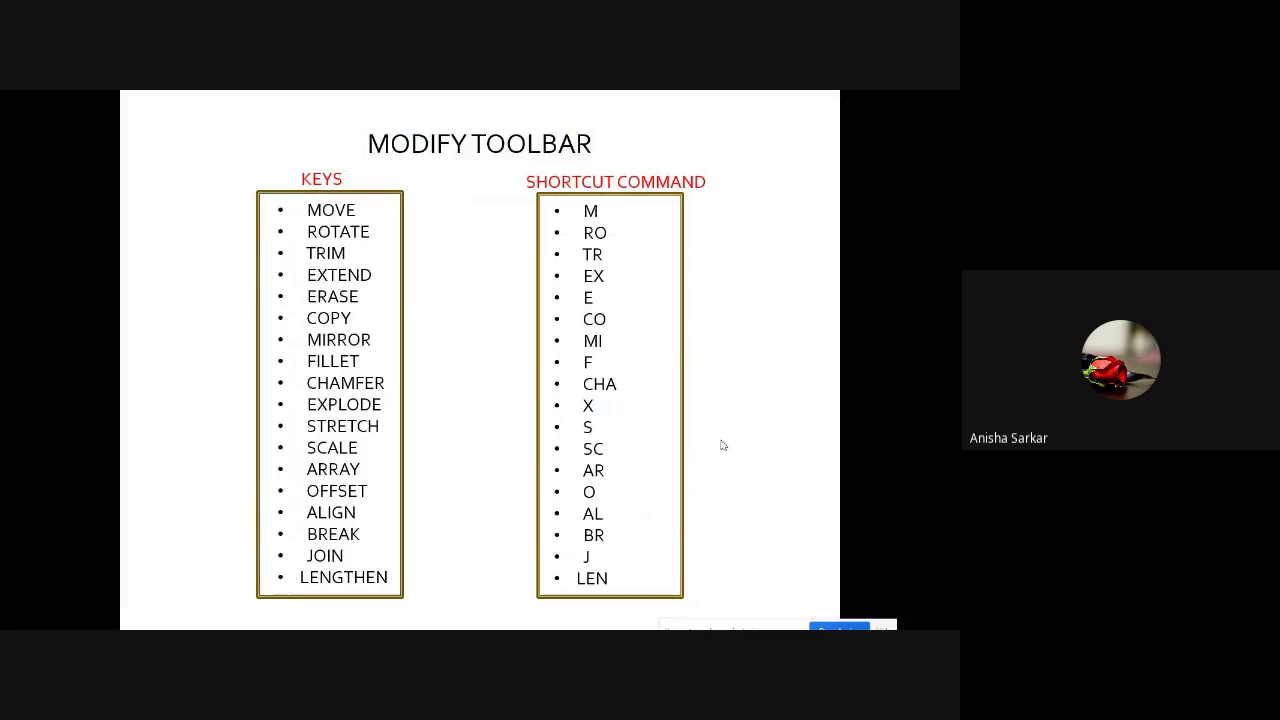
pyautogui.press('Escape')
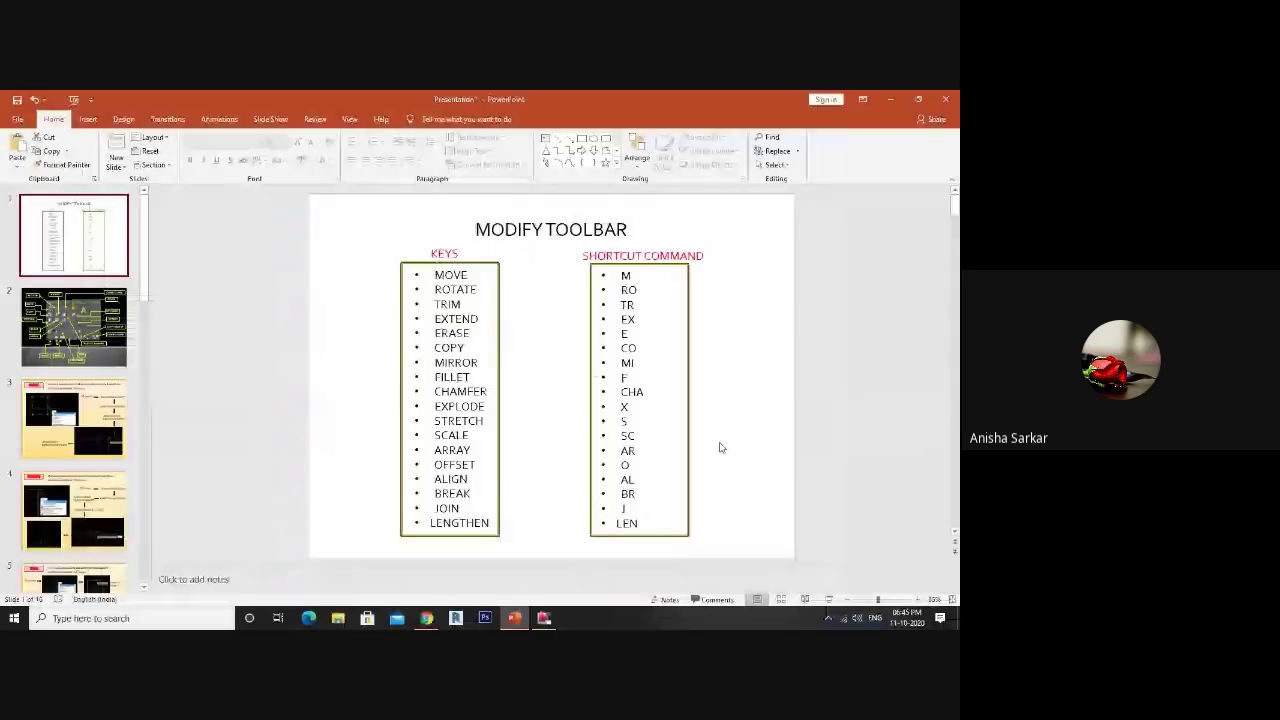
# - Switch to AutoCAD and look up the Draw Order command among the command-line suggestions for DRAWO
pyautogui.click(544, 618)
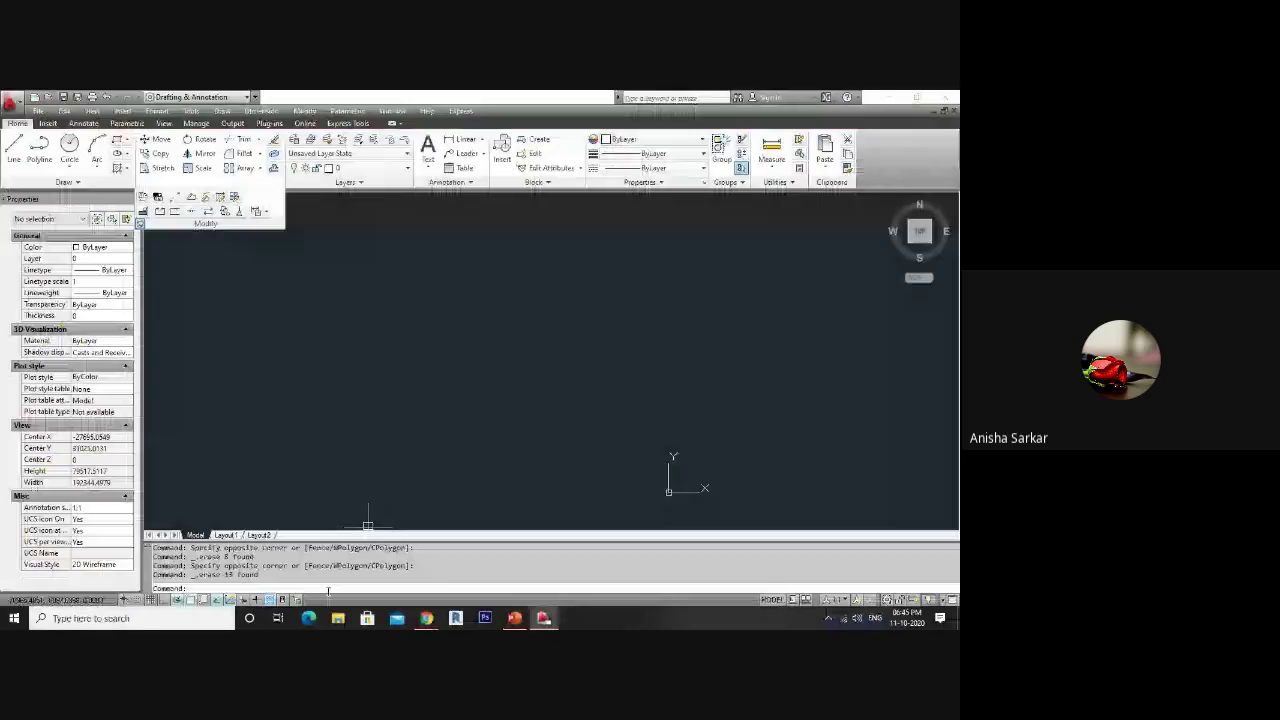
pyautogui.write('DRA')
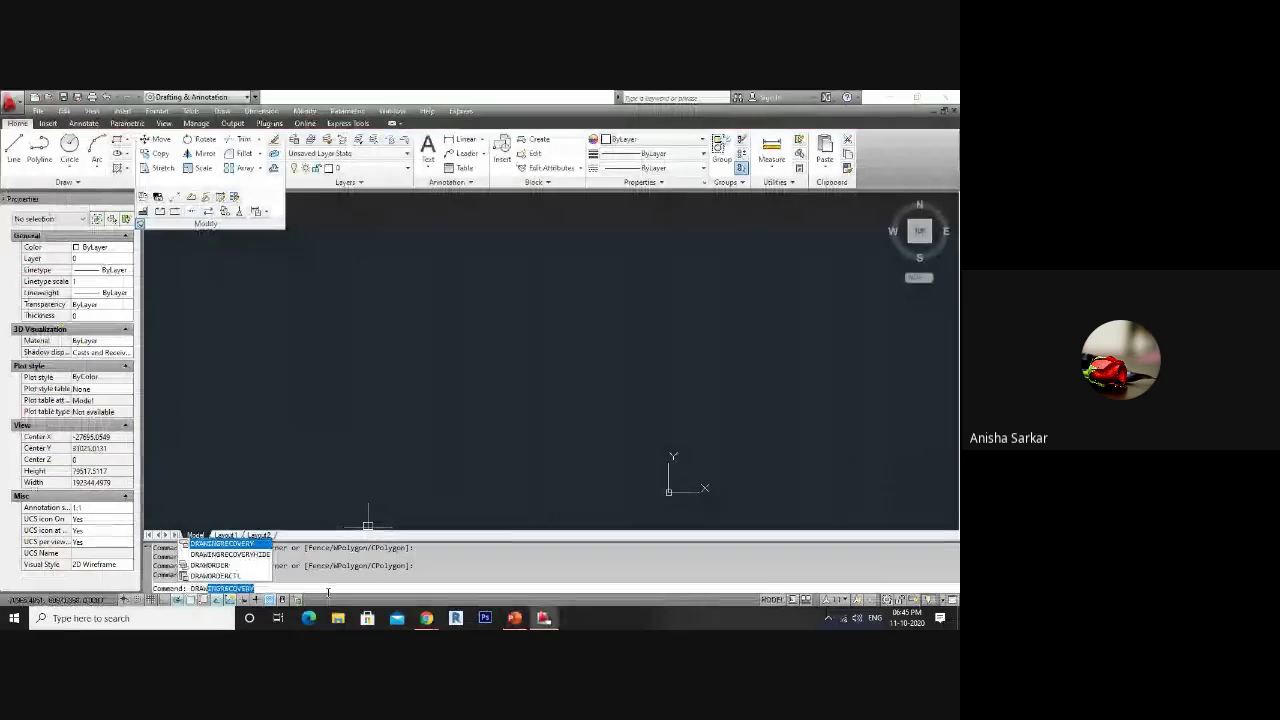
pyautogui.write('WO')
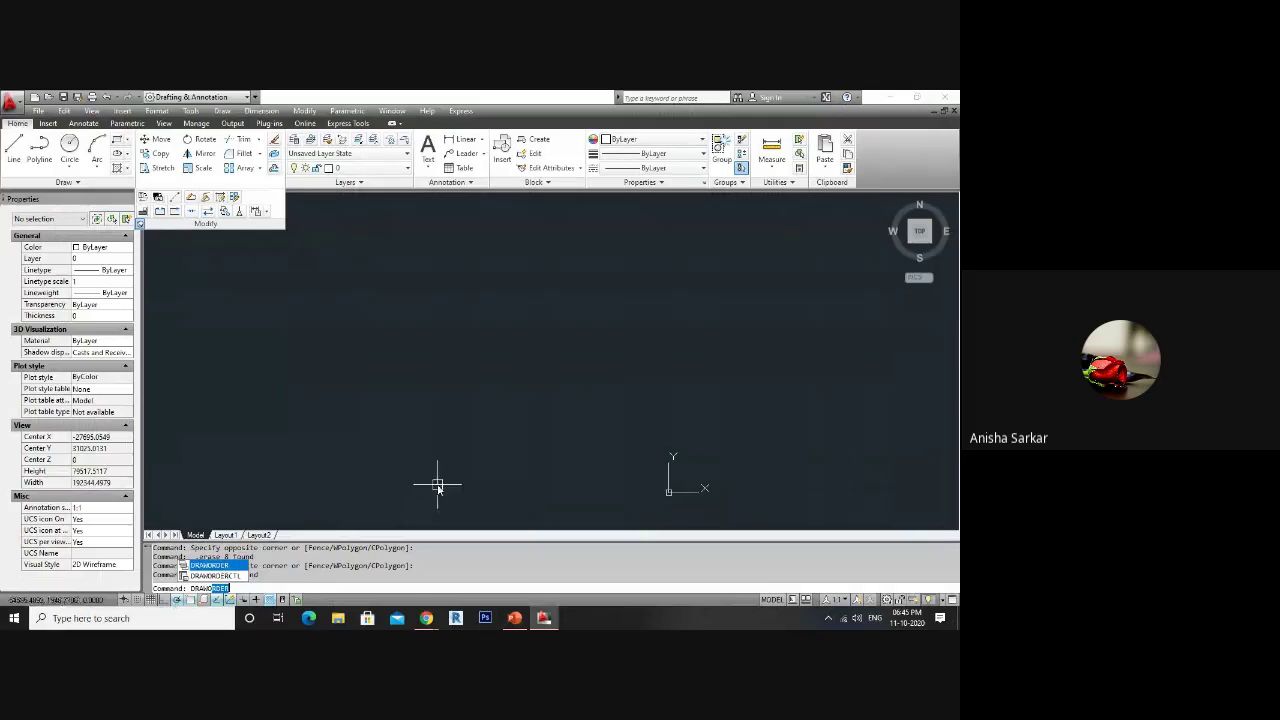
# - Return to PowerPoint to review the list of modify commands and their shortcuts full screen, and leave the slide show
pyautogui.moveTo(514, 618)
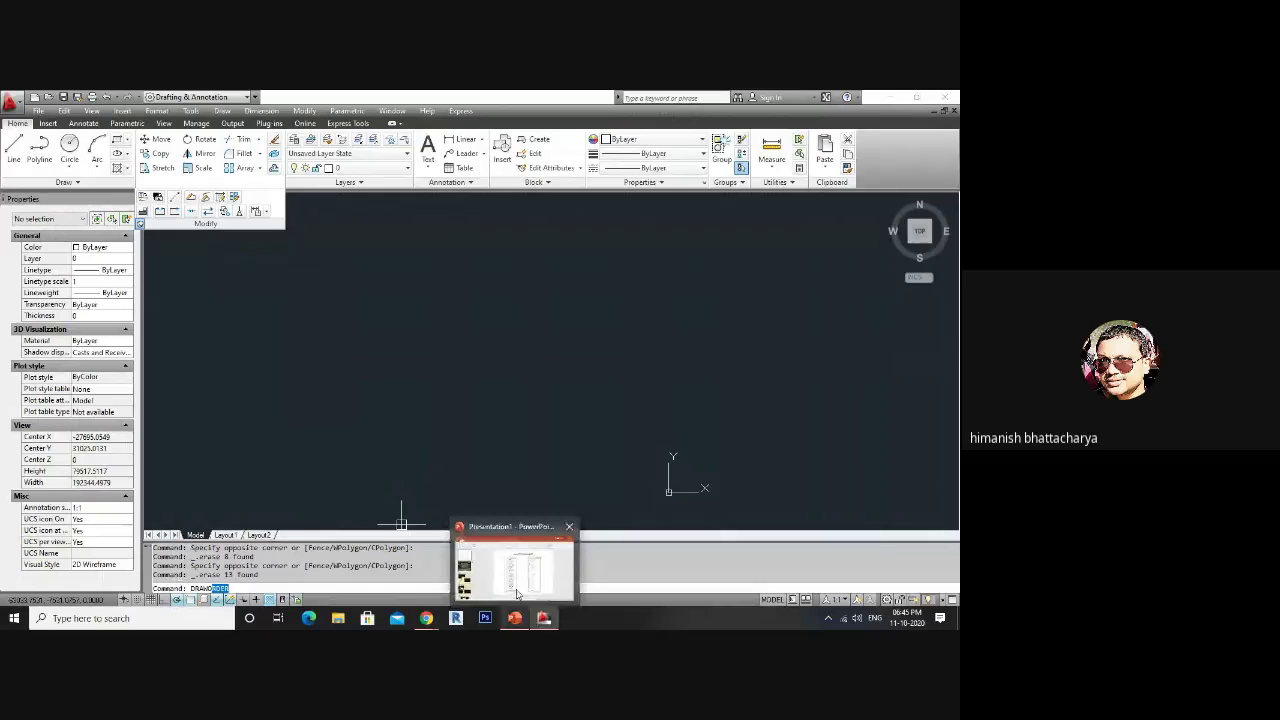
pyautogui.click(516, 590)
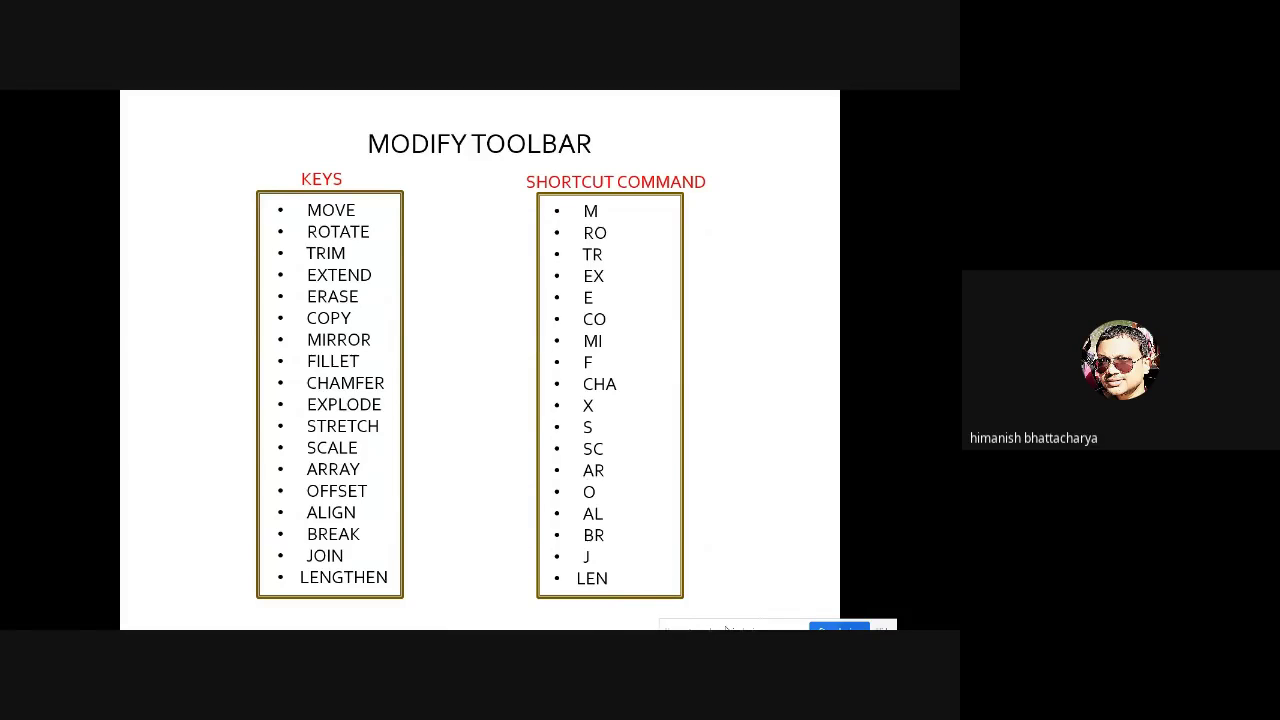
pyautogui.press('Escape')
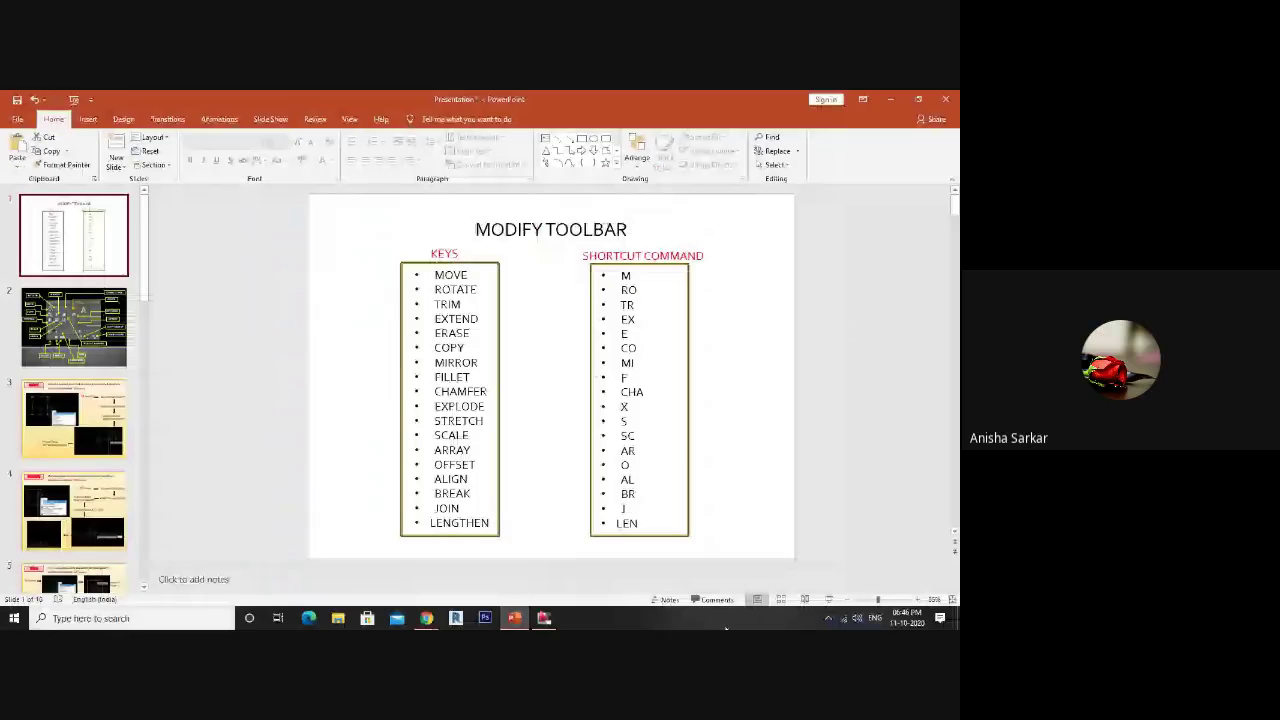
# - Switch back to AutoCAD, start Draw Order with the alias DR, and cancel it without selecting any objects
pyautogui.hotkey('alt', 'Tab')
pyautogui.write('D')
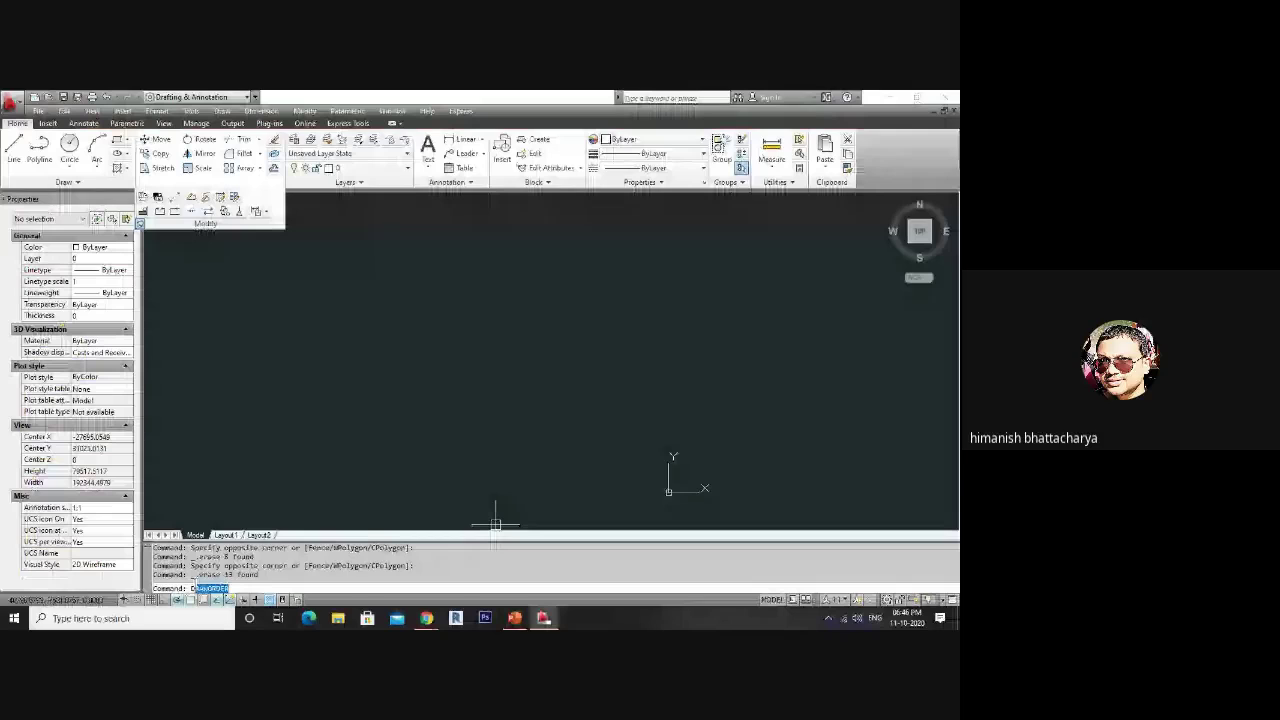
pyautogui.write('R')
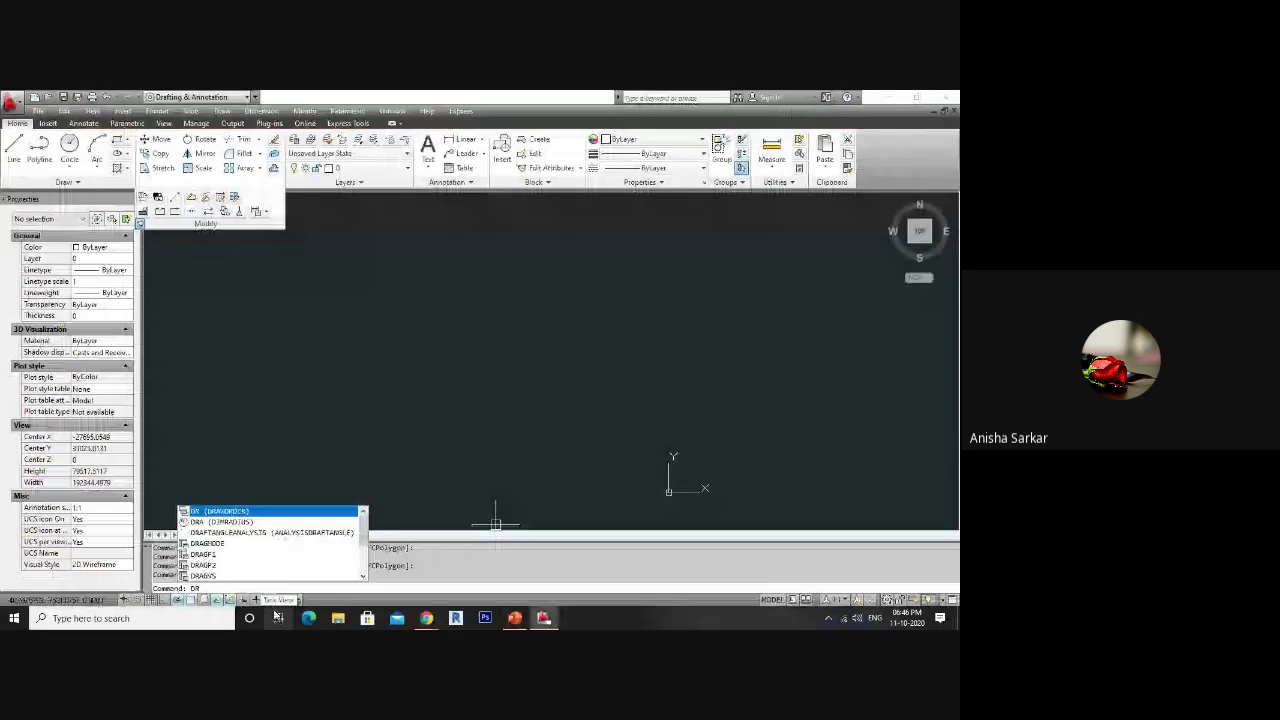
pyautogui.press('Return')
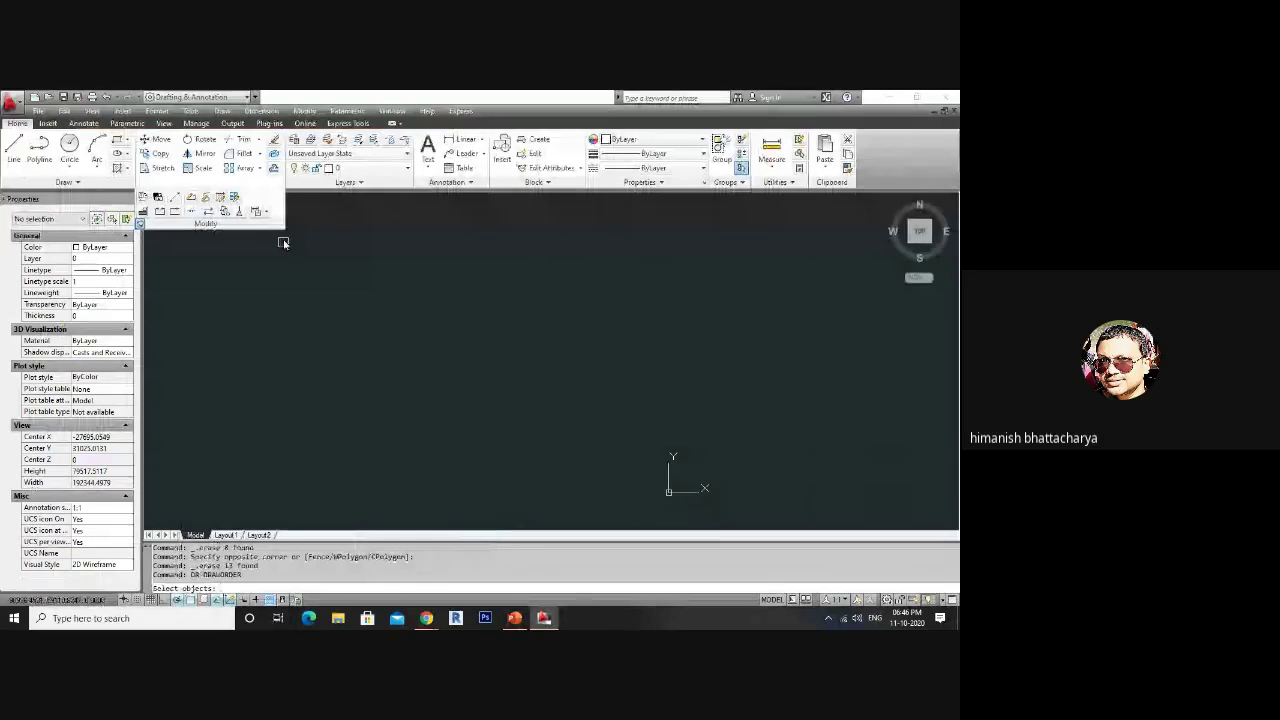
pyautogui.press('Escape')
pyautogui.press('Escape')
# - Draw two overlapping rectangles in the empty model space and erase both
pyautogui.write('rec')
pyautogui.press('Return')
pyautogui.click(396, 375)
pyautogui.click(452, 437)
pyautogui.press('Return')
pyautogui.click(428, 358)
pyautogui.click(495, 420)
pyautogui.press('Escape')
pyautogui.click(560, 337)
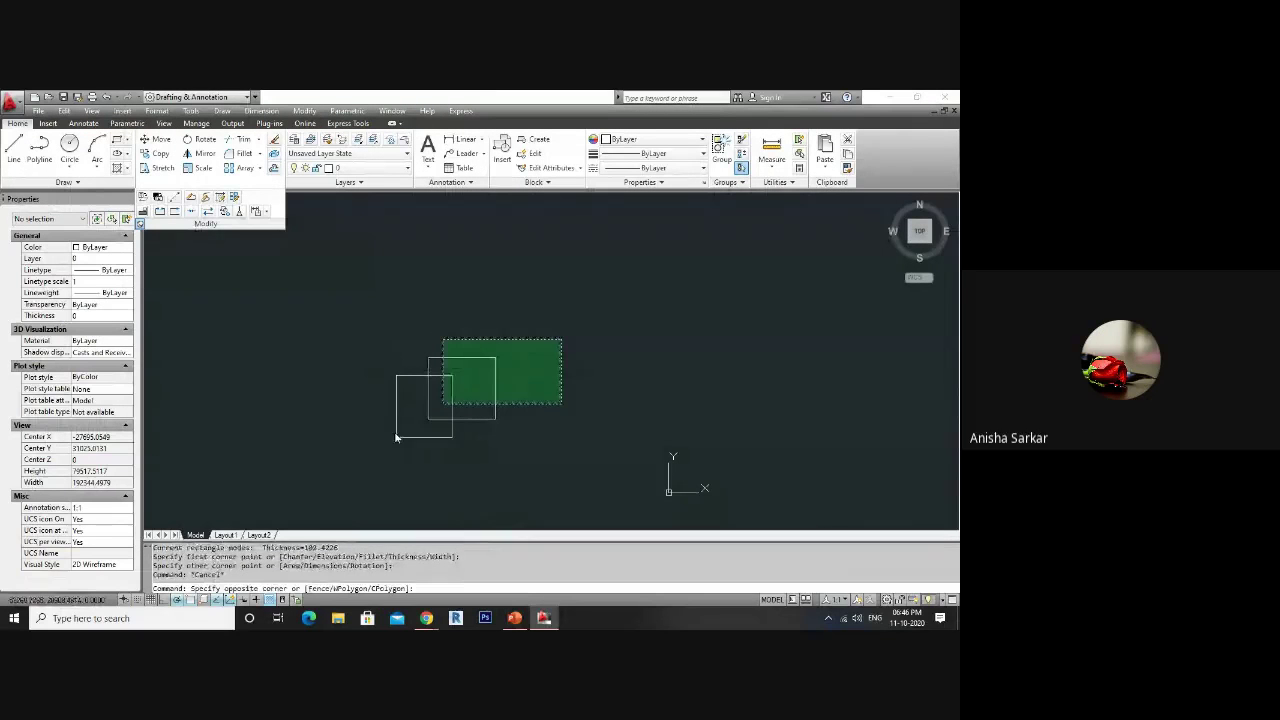
pyautogui.click(397, 437)
pyautogui.press('Delete')
# - Look up the DR alias in the command-line suggestions and switch to PowerPoint to present the Modify Toolbar shortcut slide
pyautogui.write('d')
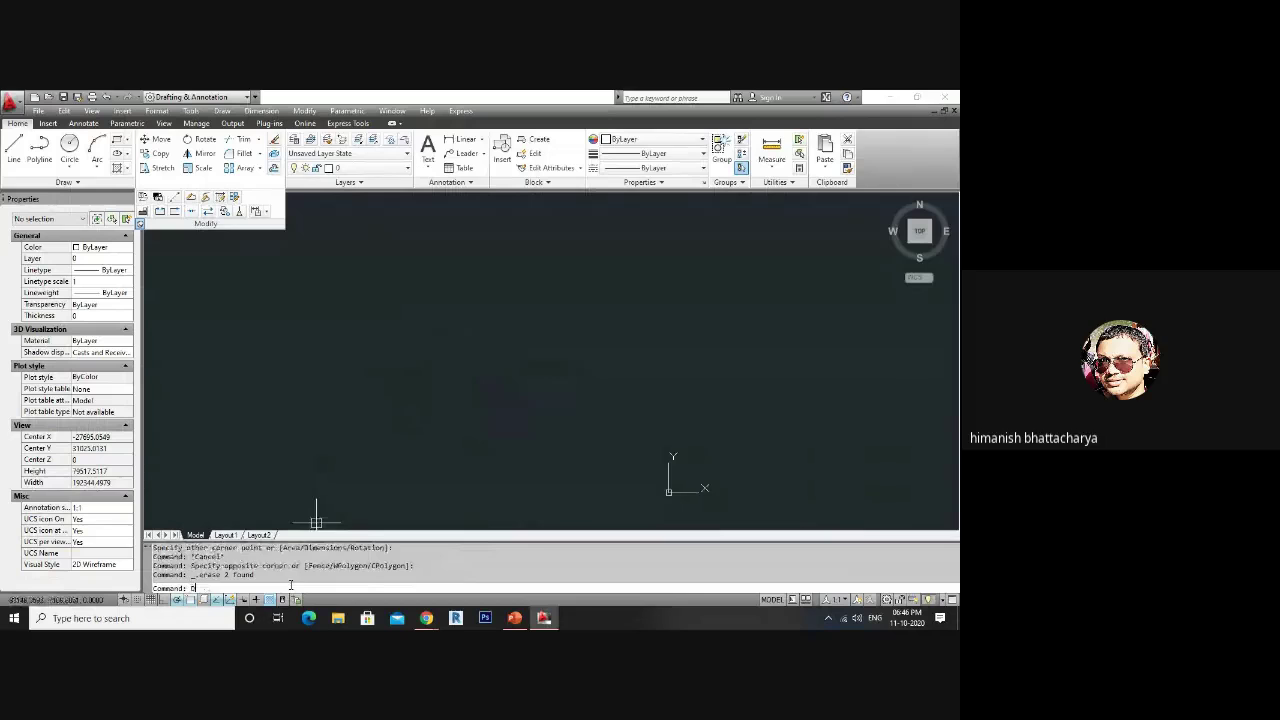
pyautogui.write('r')
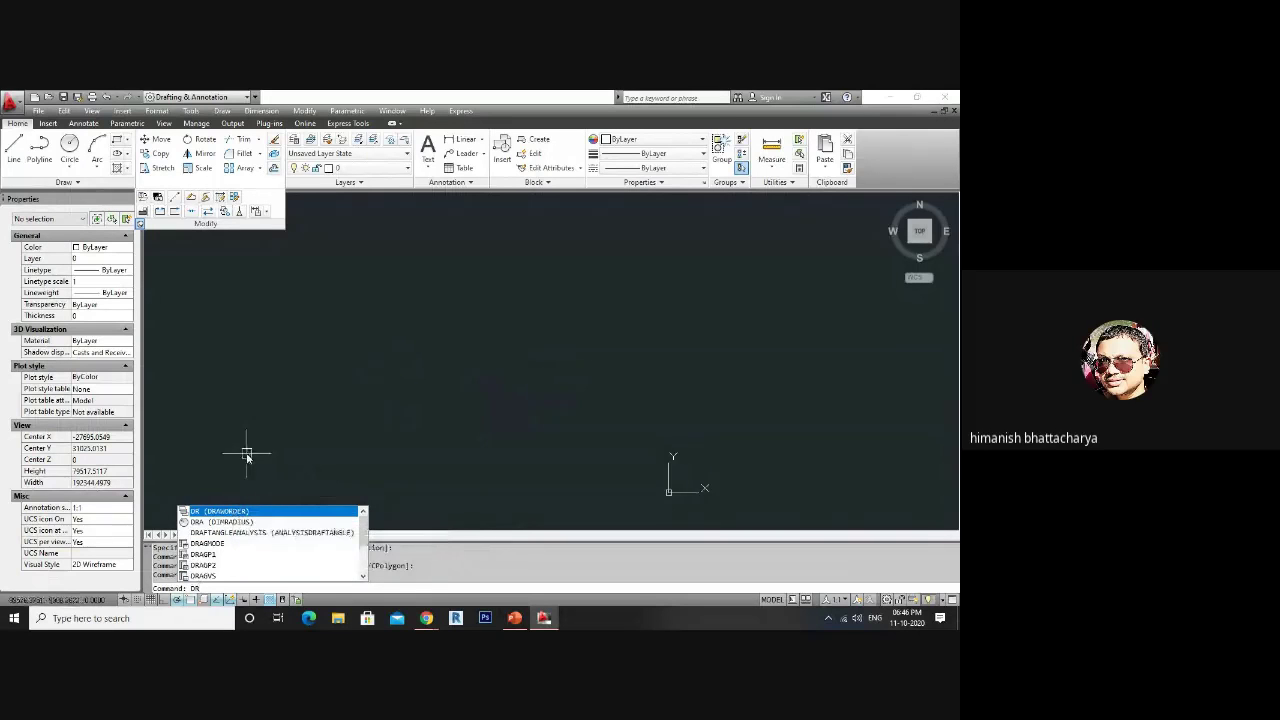
pyautogui.moveTo(514, 618)
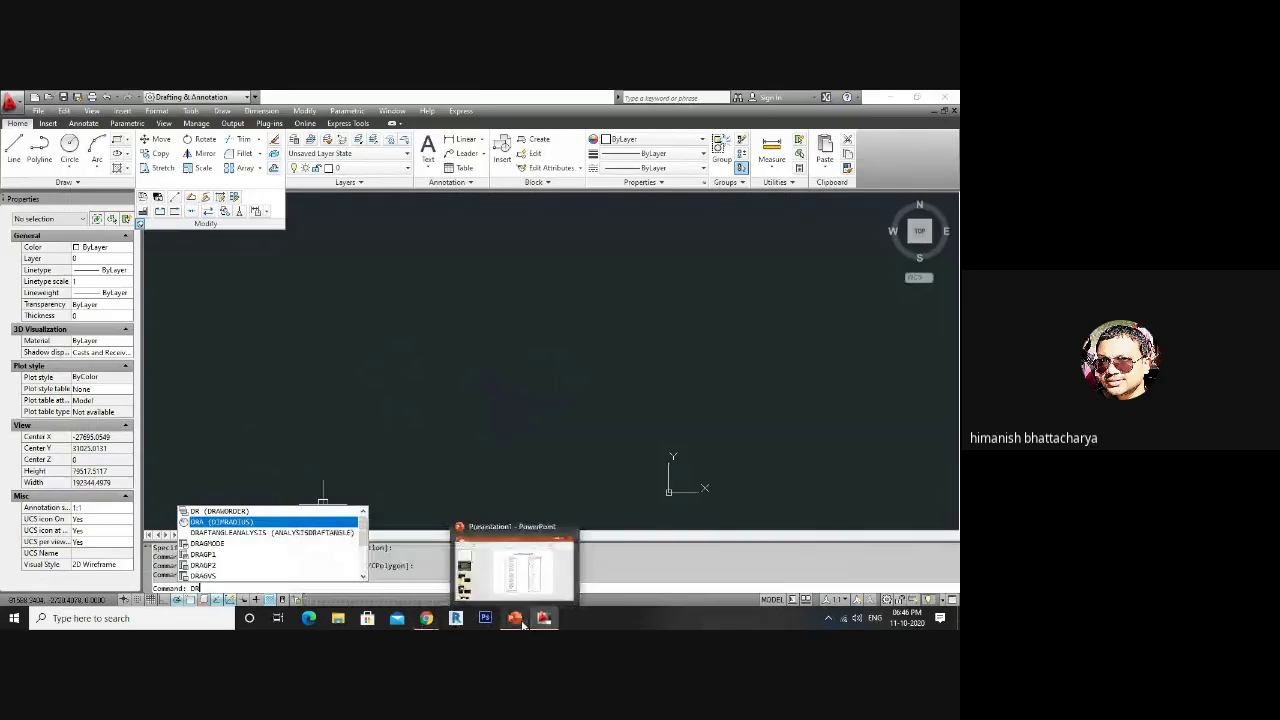
pyautogui.click(522, 623)
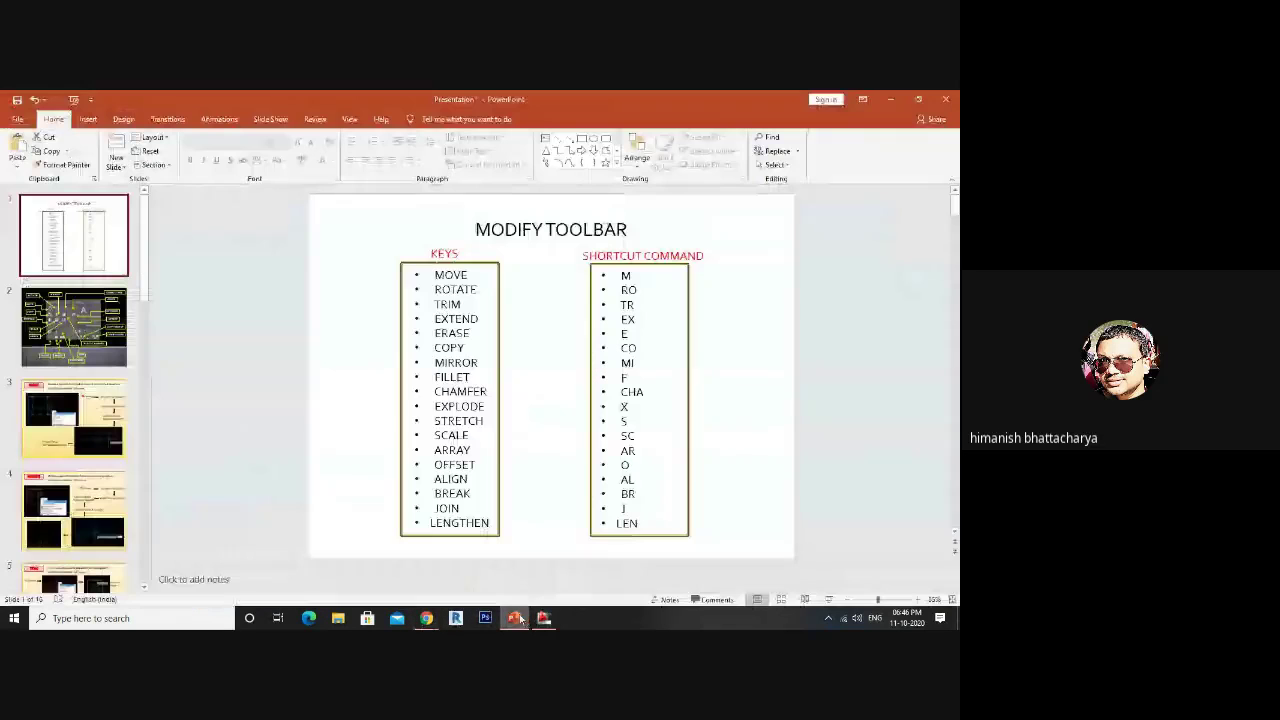
pyautogui.click(830, 601)
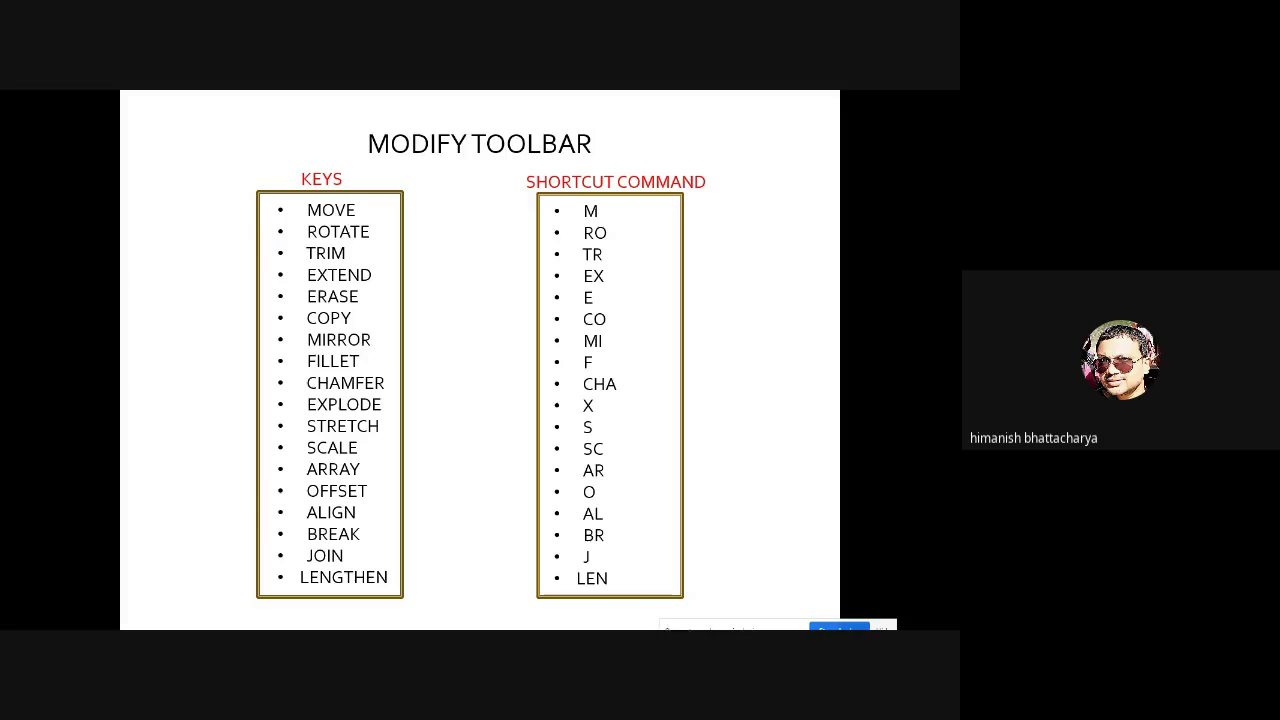
pyautogui.click(848, 582)
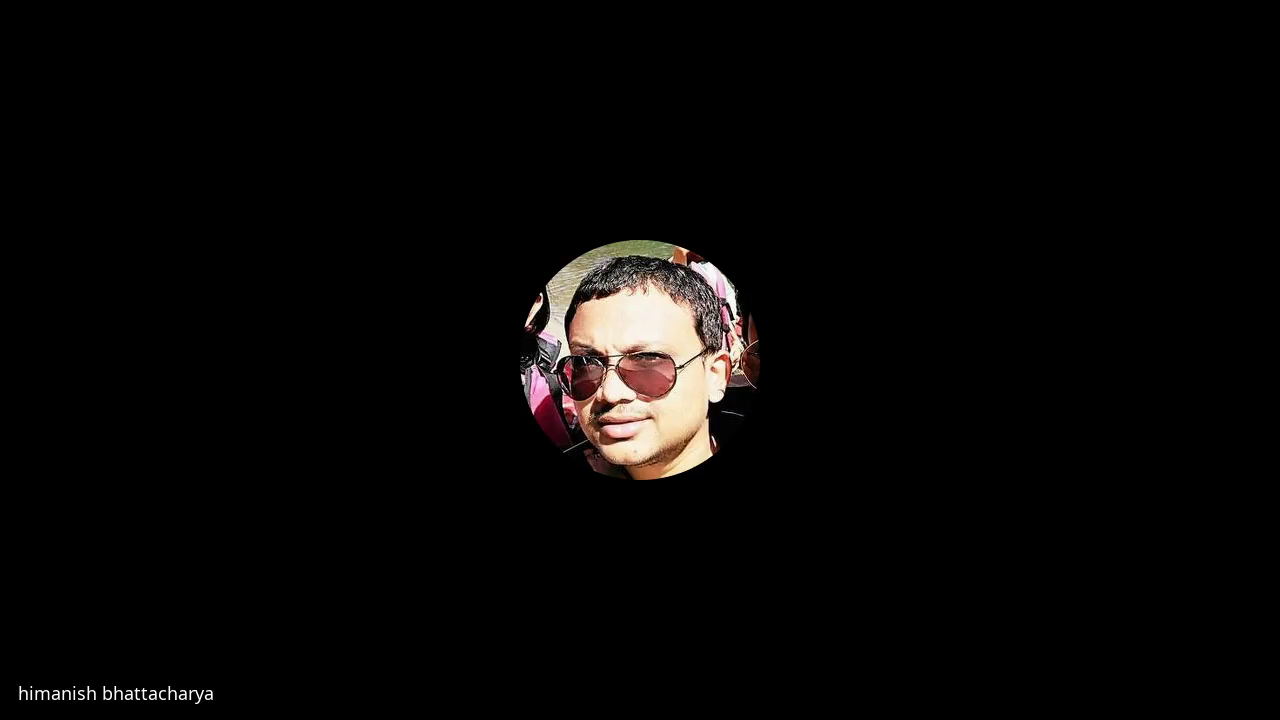
# - Draw a rectangle in the empty area to the right of the upper magenta outline in the AutoCAD 2017 drawing
pyautogui.scroll(-2, 477, 380)
pyautogui.scroll(2, 518, 384)
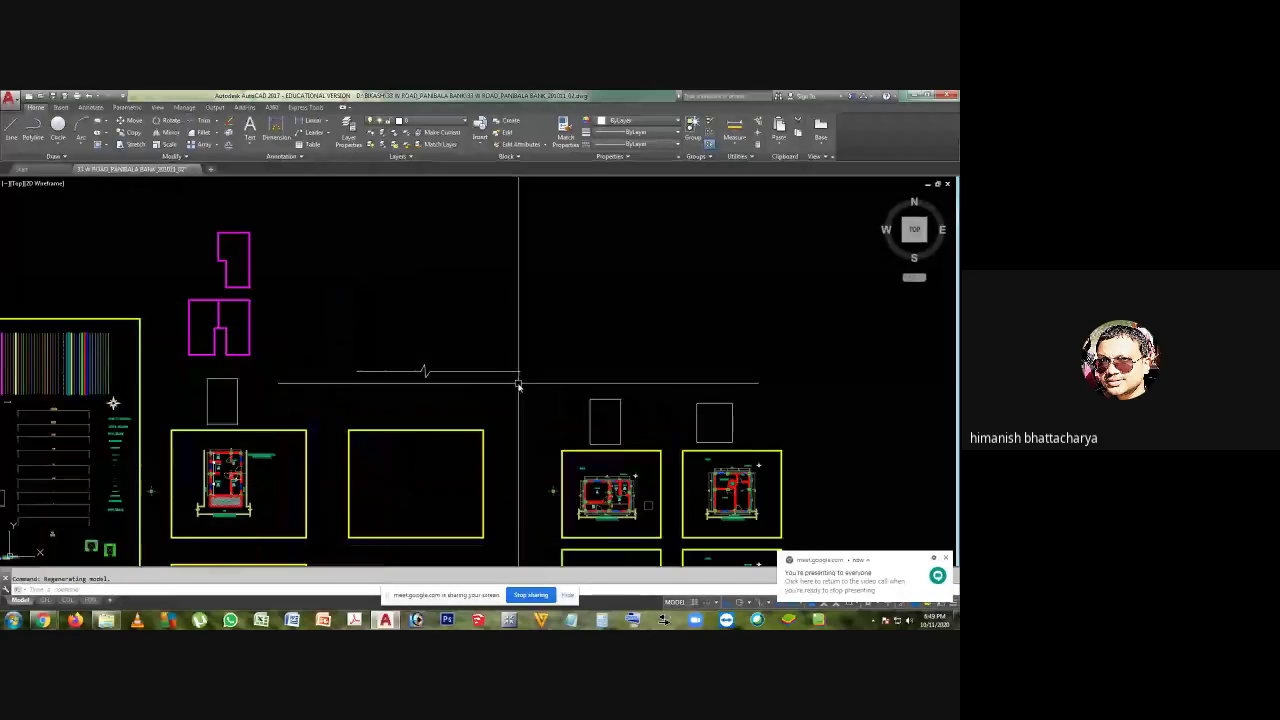
pyautogui.moveTo(526, 312); pyautogui.dragTo(543, 343, button='middle')
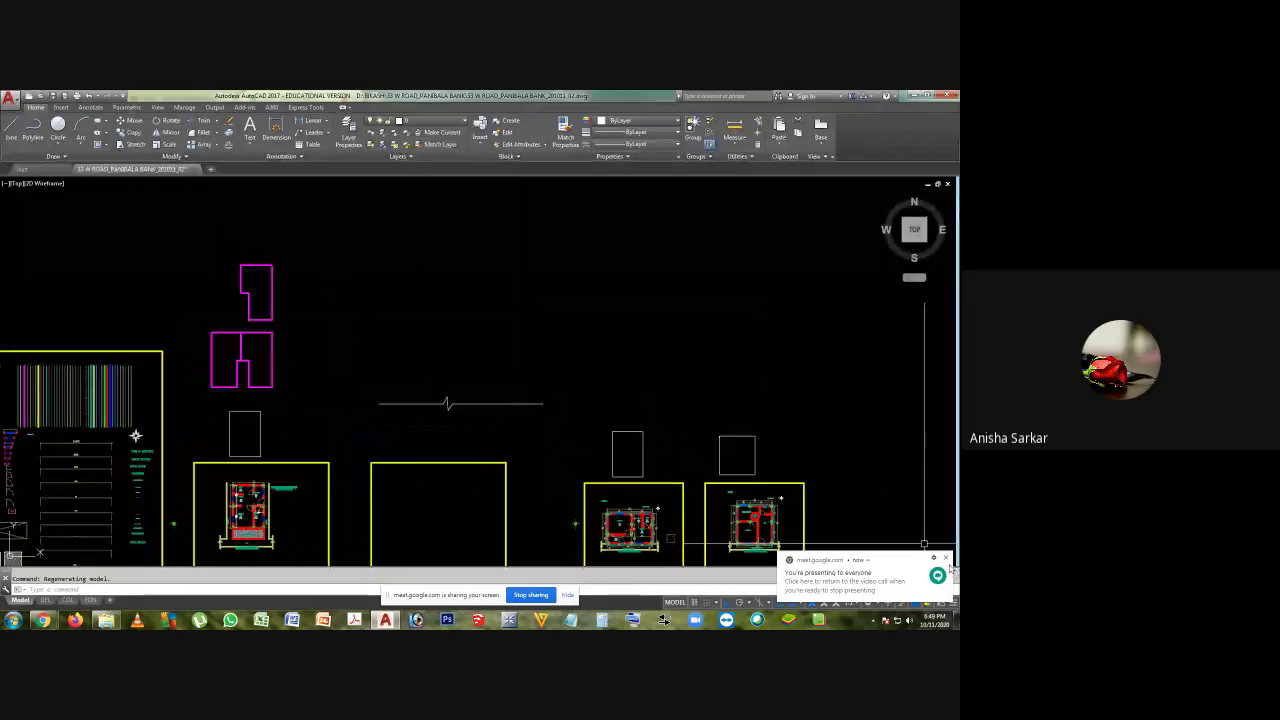
pyautogui.moveTo(472, 319); pyautogui.dragTo(500, 359, button='middle')
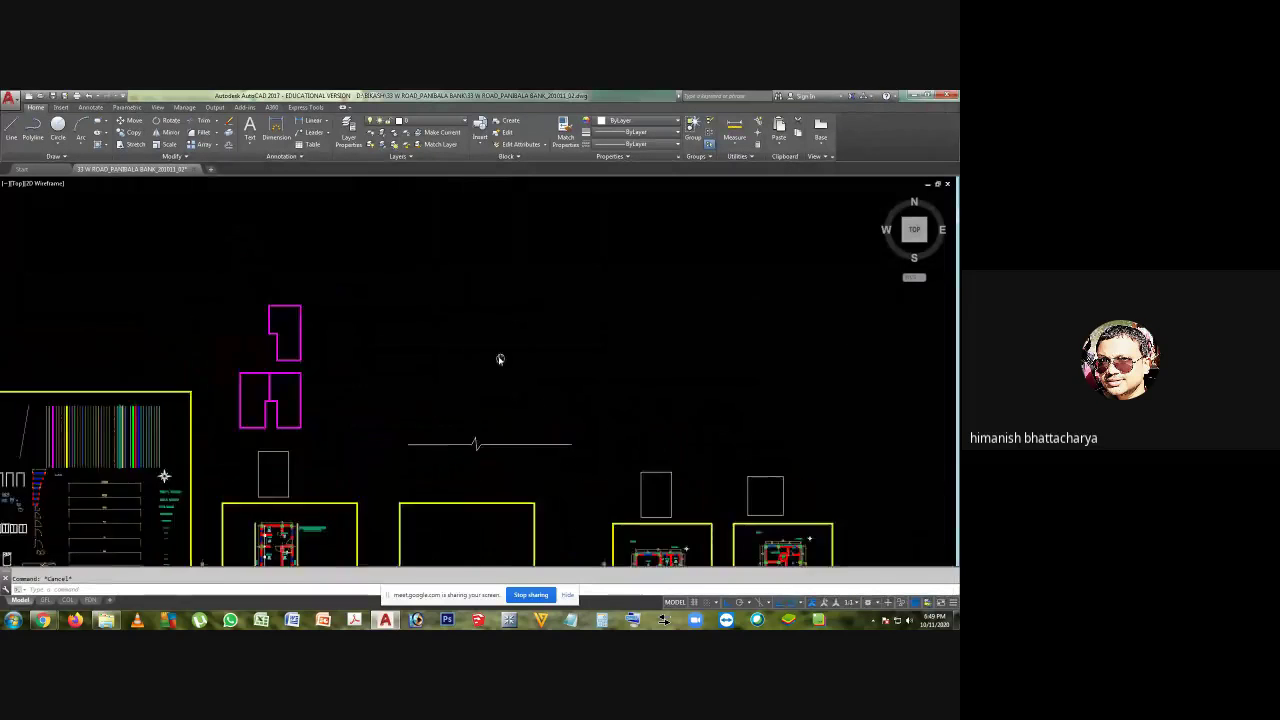
pyautogui.scroll(2, 391, 374)
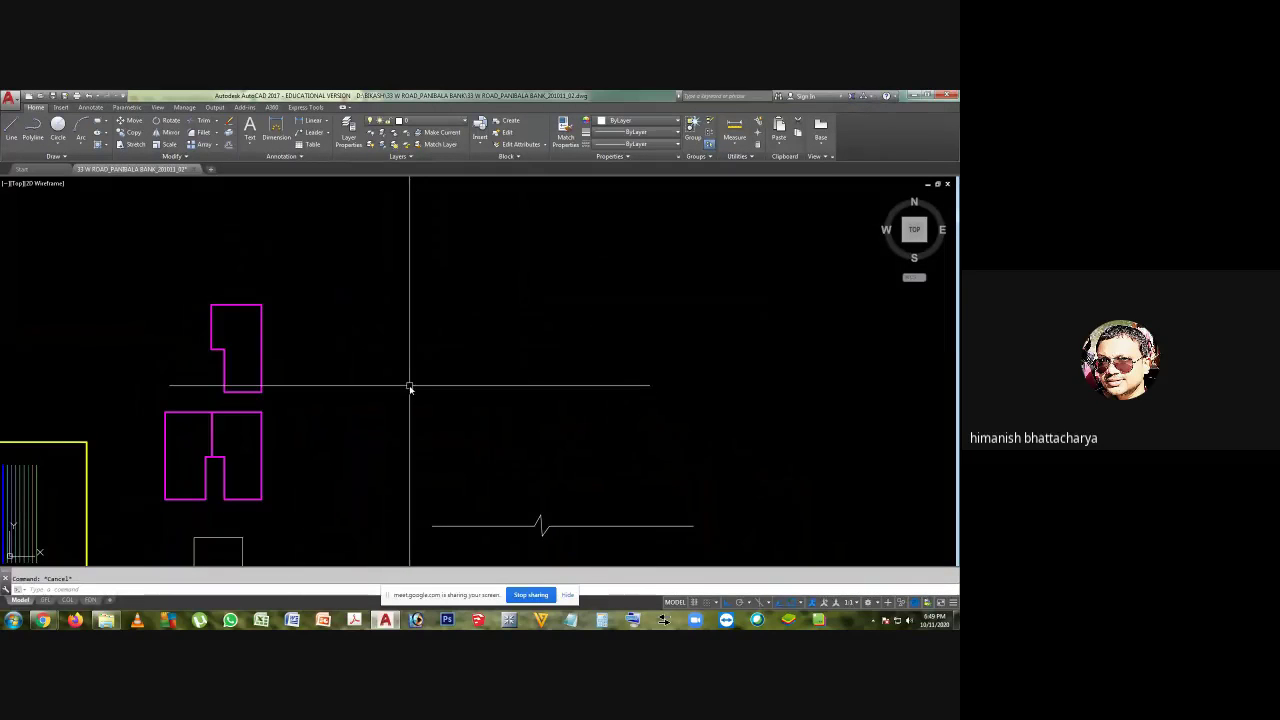
pyautogui.press('Return')
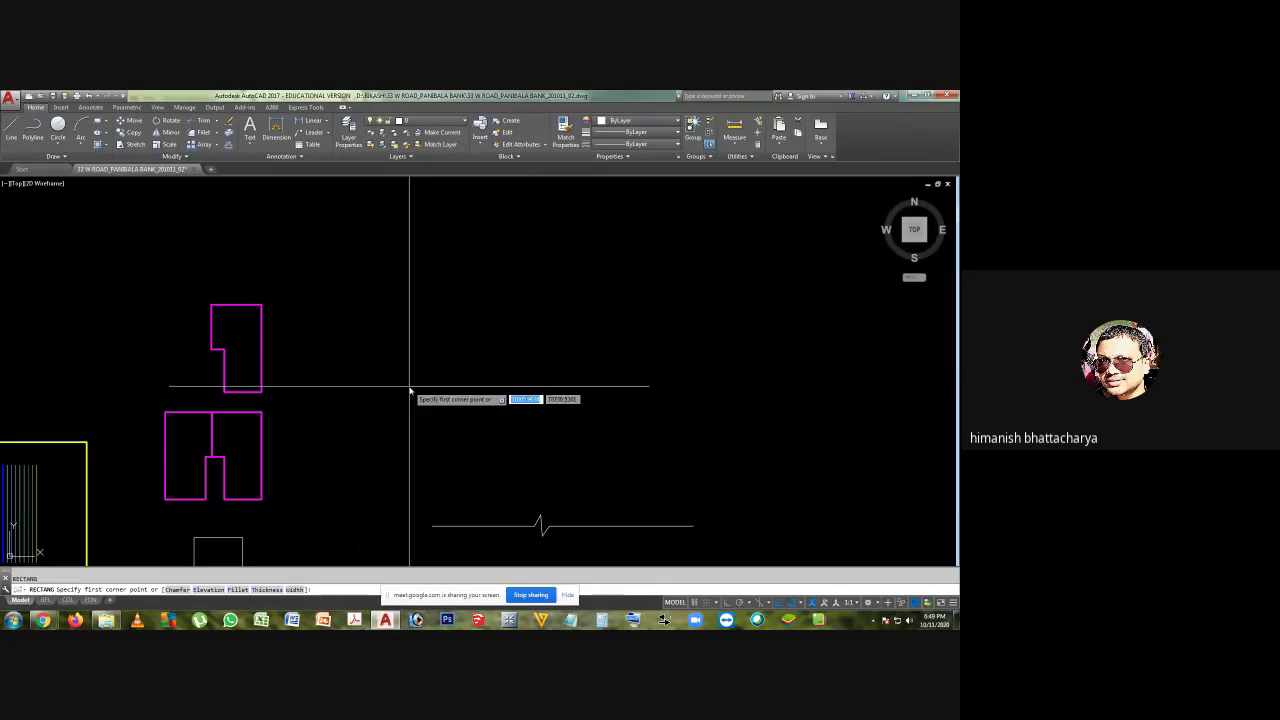
pyautogui.scroll(2, 409, 325)
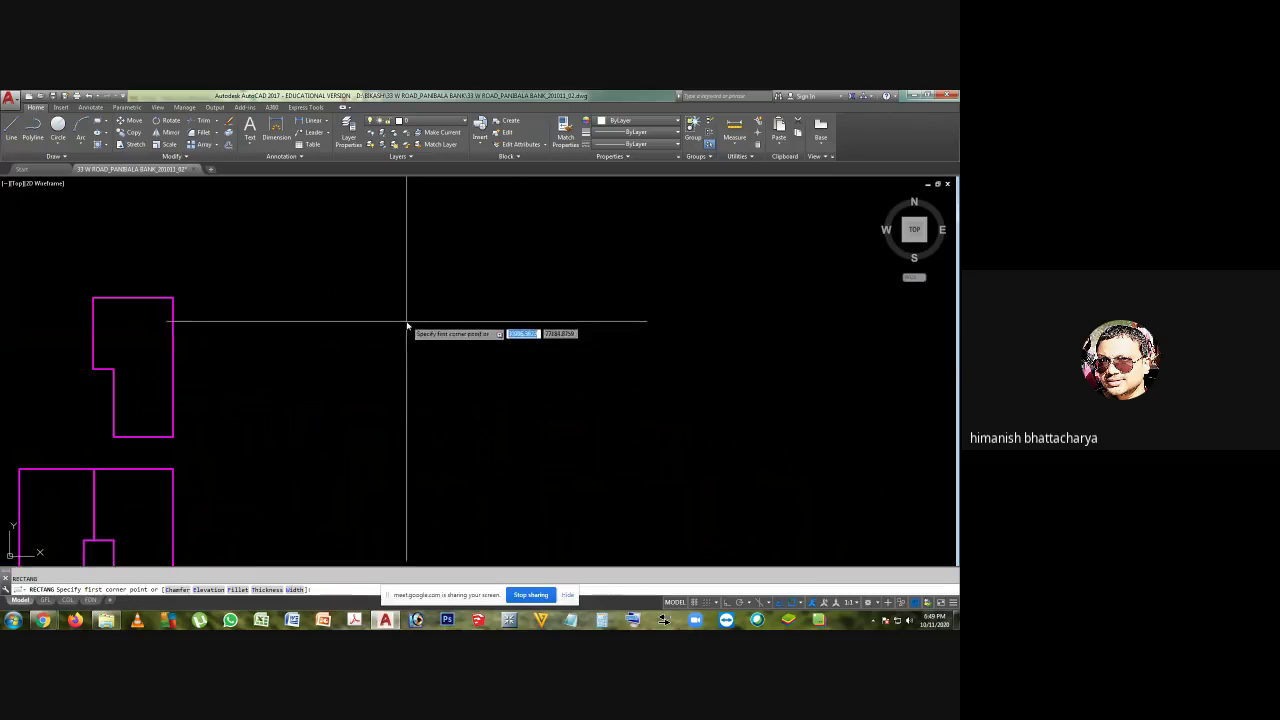
pyautogui.moveTo(366, 354); pyautogui.dragTo(361, 294, button='middle')
pyautogui.scroll(-2, 349, 374)
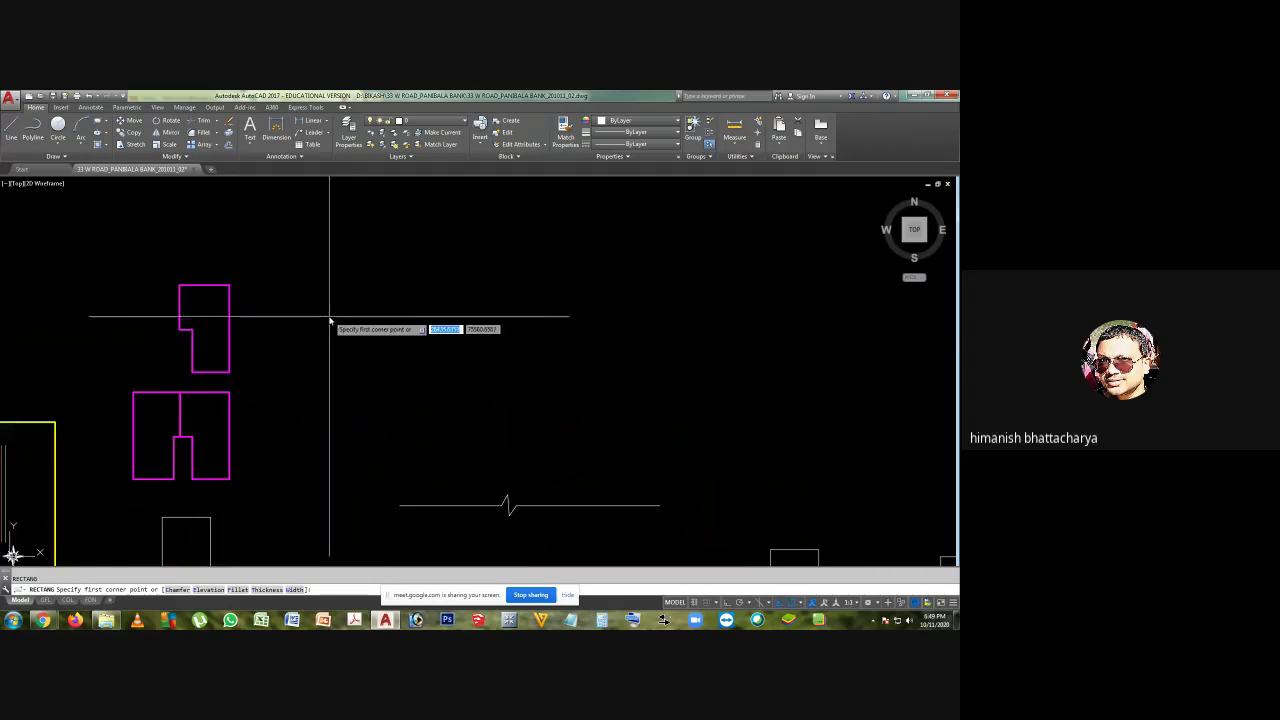
pyautogui.scroll(2, 330, 320)
pyautogui.click(349, 294)
pyautogui.click(424, 382)
# - Draw a second, larger rectangle overlapping the lower-right part of the first one
pyautogui.press('Return')
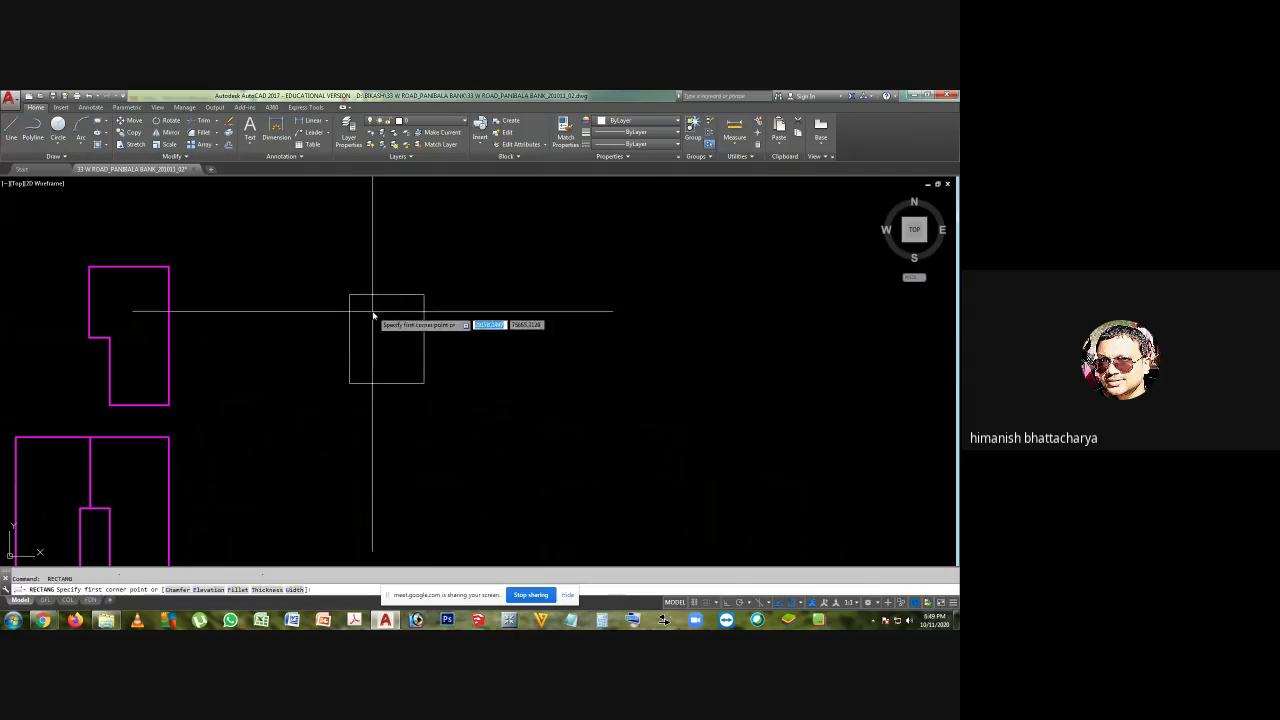
pyautogui.click(371, 311)
pyautogui.click(483, 423)
pyautogui.press('Return')
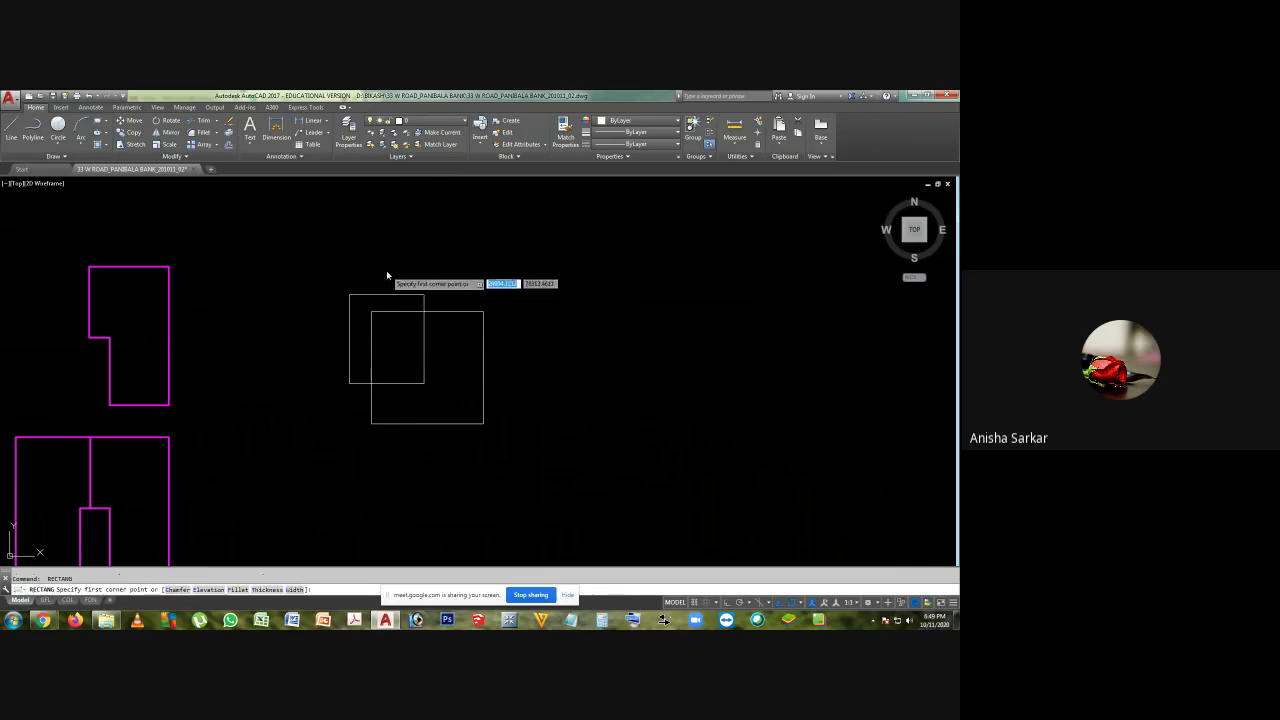
# - Draw two more rectangles overlapping the existing pair, one across its upper part and one extending past its right side
pyautogui.click(386, 270)
pyautogui.click(469, 365)
pyautogui.press('Return')
pyautogui.click(409, 331)
pyautogui.click(505, 407)
pyautogui.press('Escape')
# - Examine how the four overlapping rectangles are selected as separate objects using trial selection windows, and clear the selection
pyautogui.moveTo(570, 376); pyautogui.dragTo(513, 387, button='middle')
pyautogui.click(511, 226)
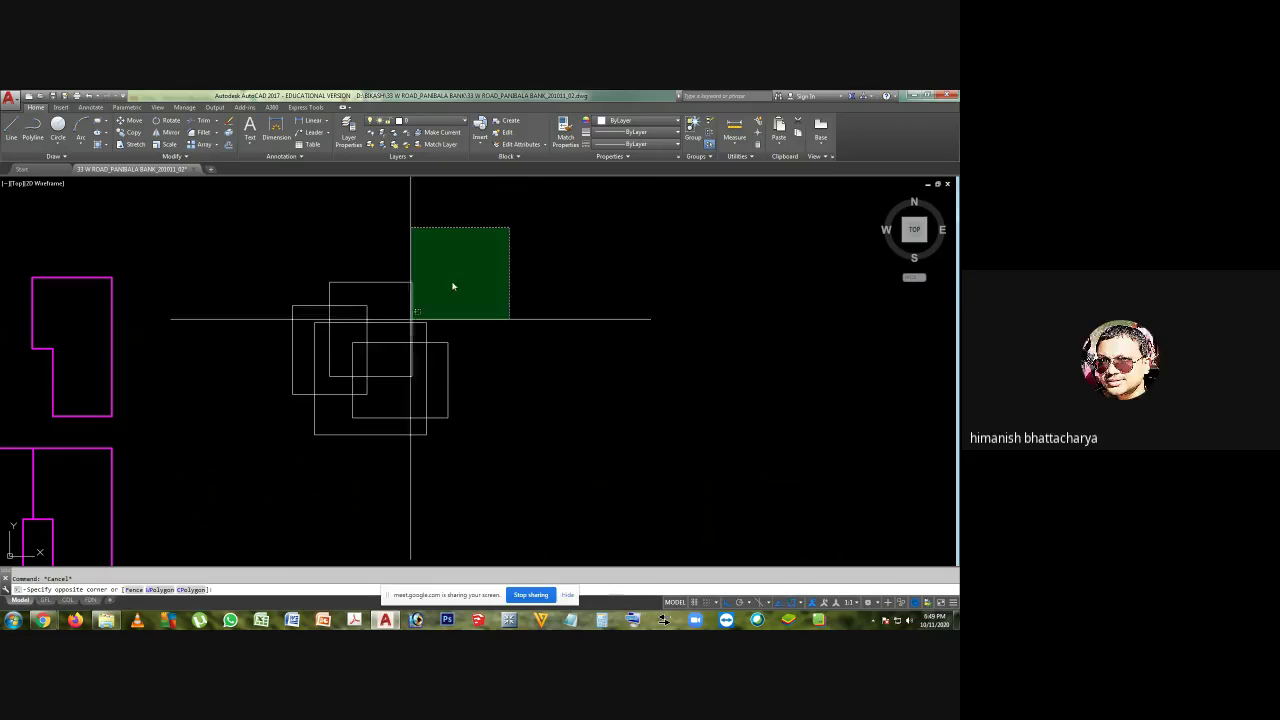
pyautogui.click(226, 508)
pyautogui.press('Escape')
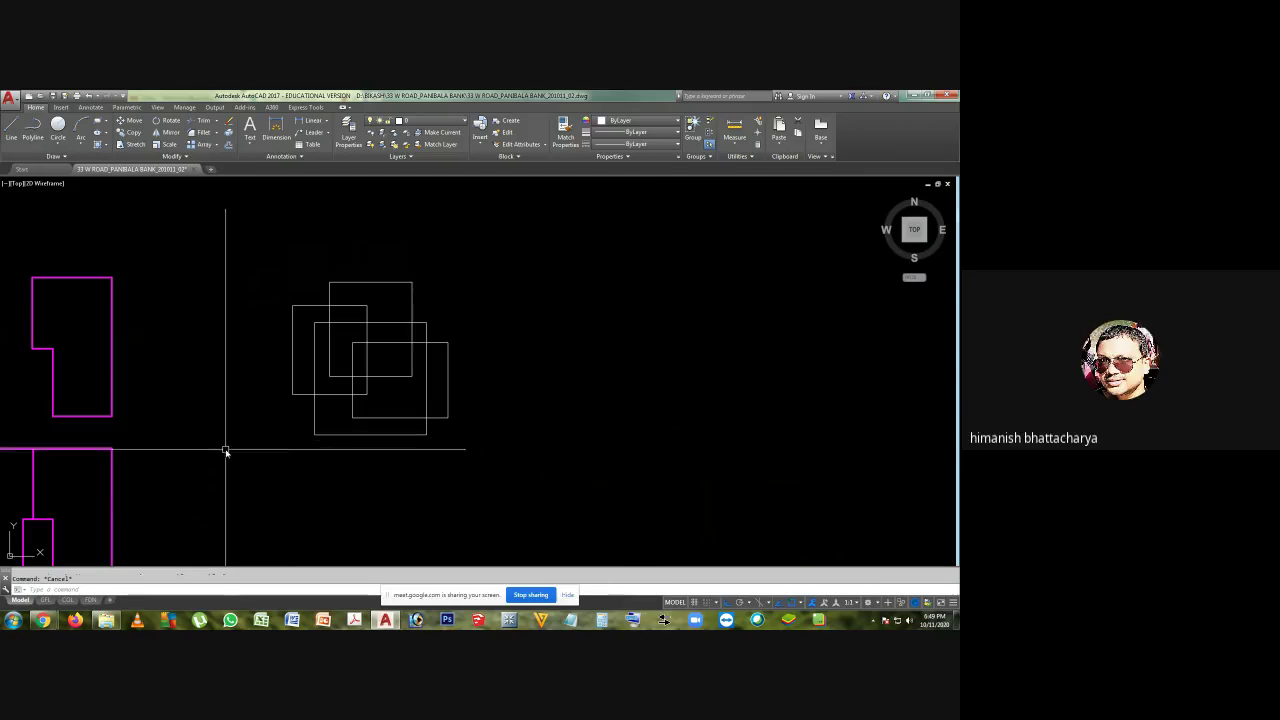
pyautogui.scroll(2, 229, 347)
pyautogui.moveTo(274, 406); pyautogui.dragTo(194, 397, button='middle')
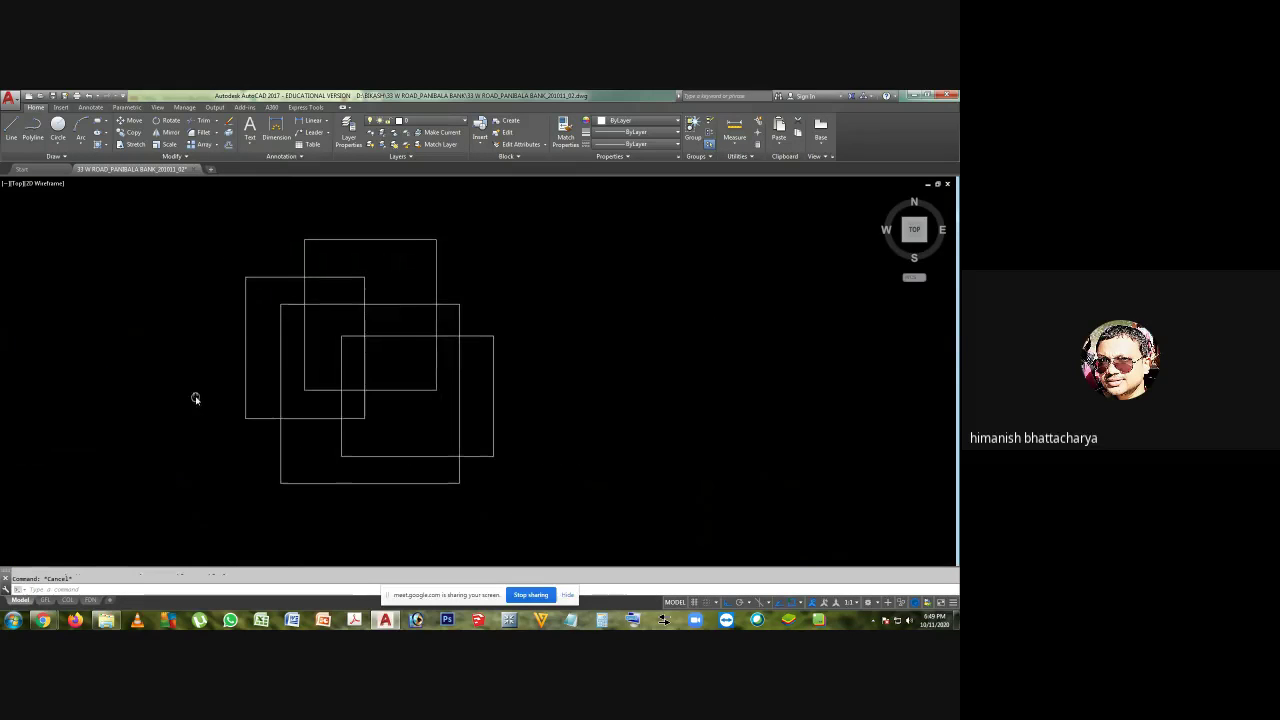
pyautogui.scroll(-2, 346, 377)
pyautogui.scroll(2, 300, 350)
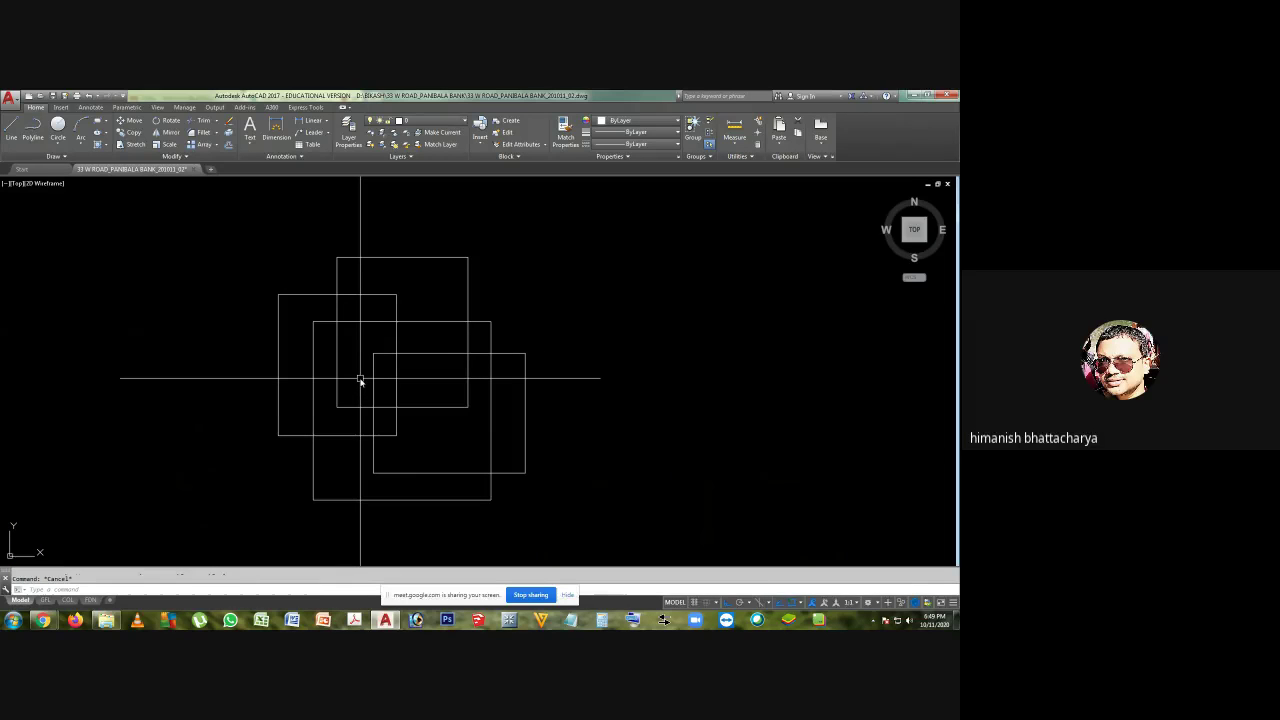
pyautogui.scroll(-2, 377, 366)
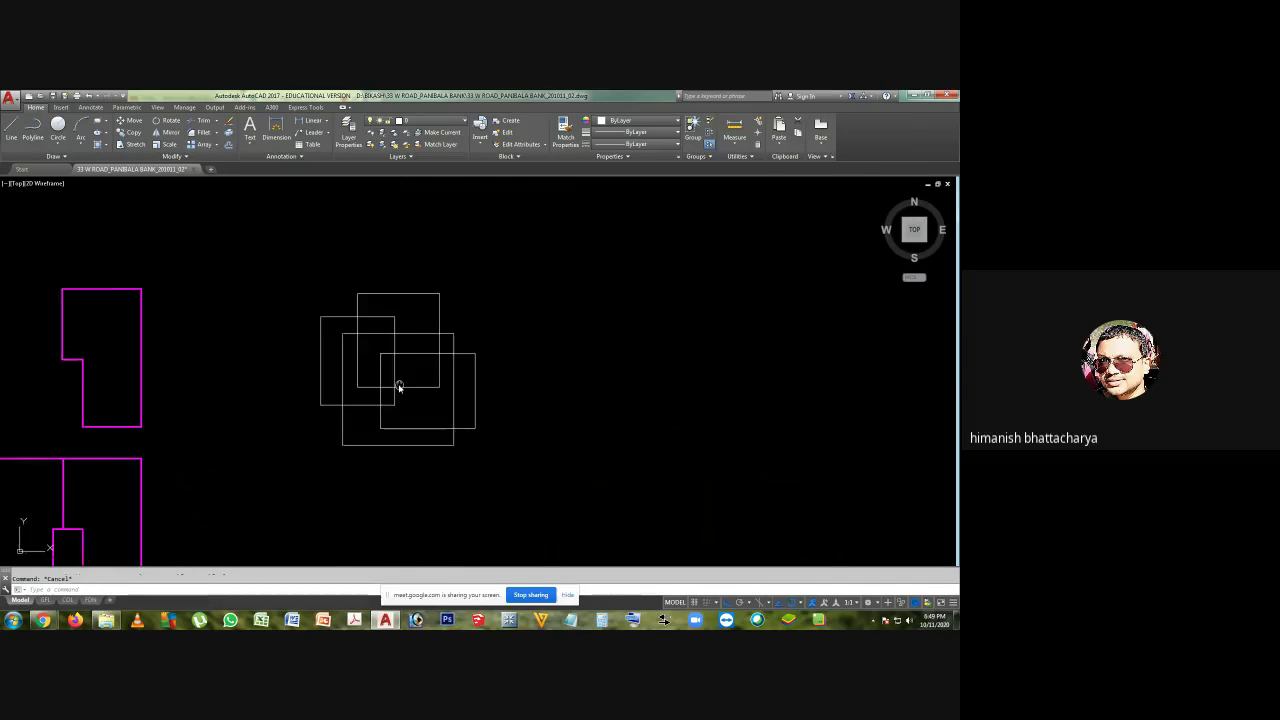
pyautogui.click(538, 257)
pyautogui.click(271, 534)
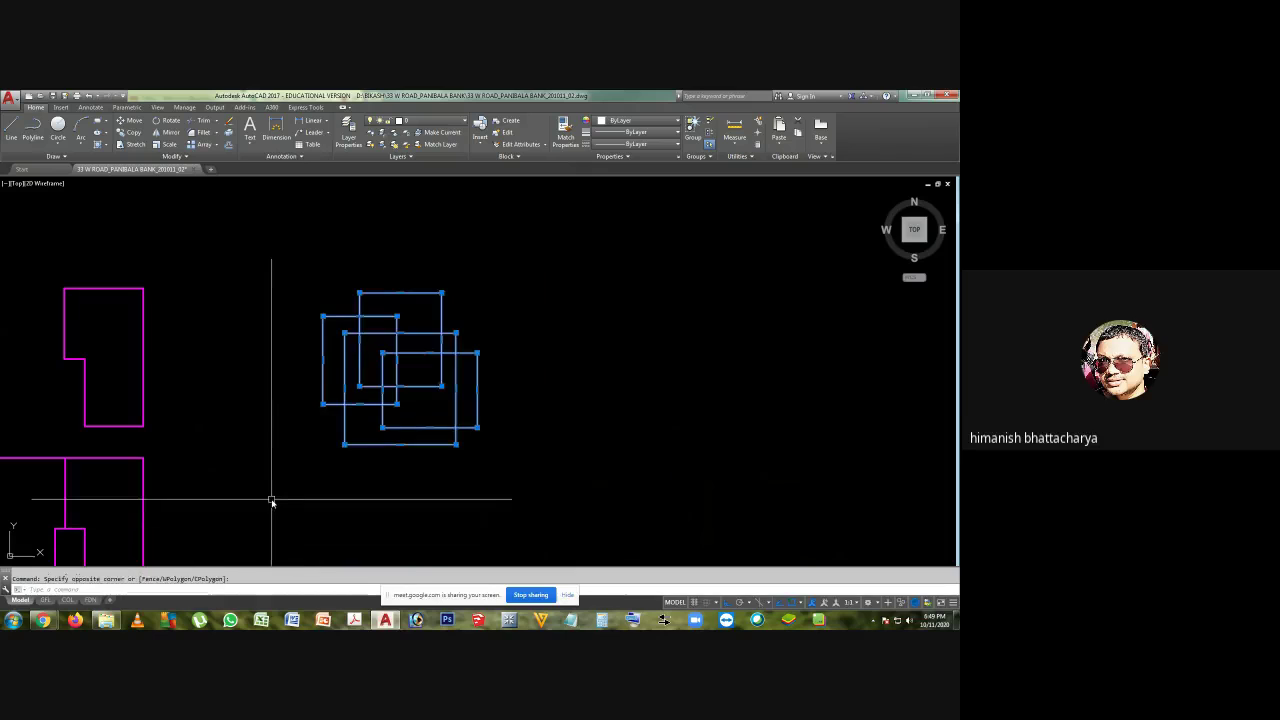
pyautogui.press('Escape')
pyautogui.click(303, 278)
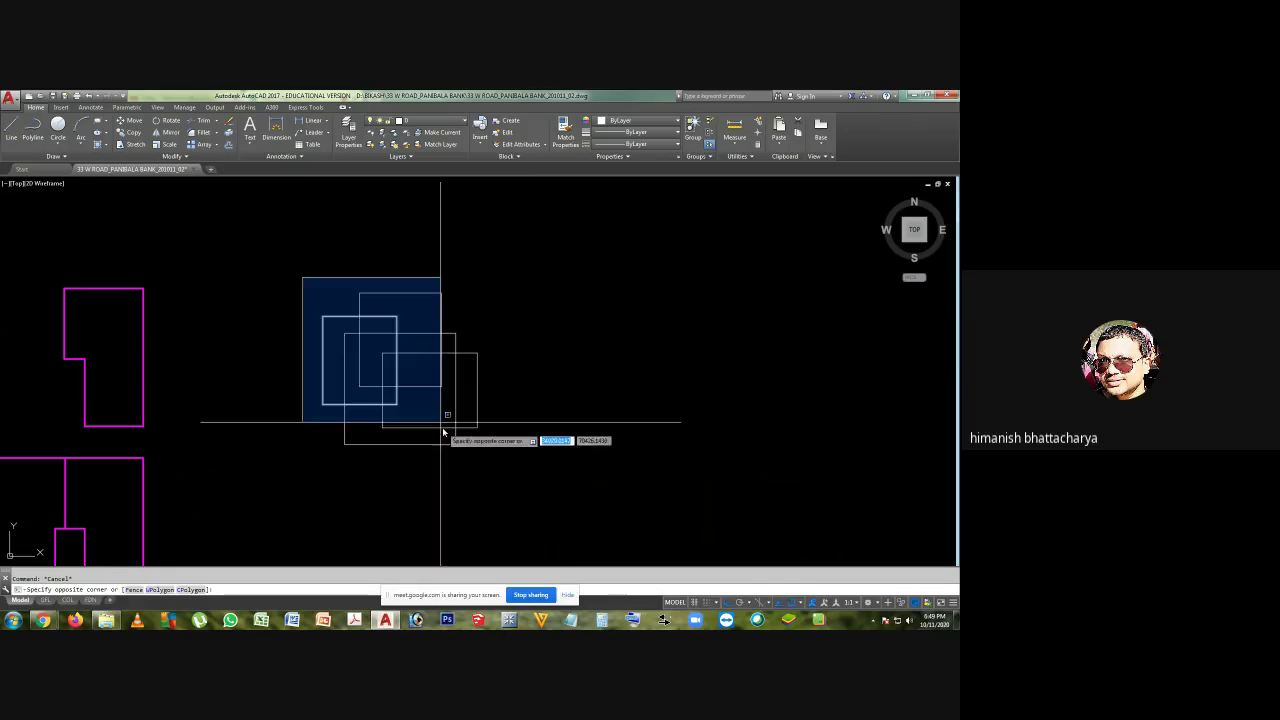
pyautogui.press('Escape')
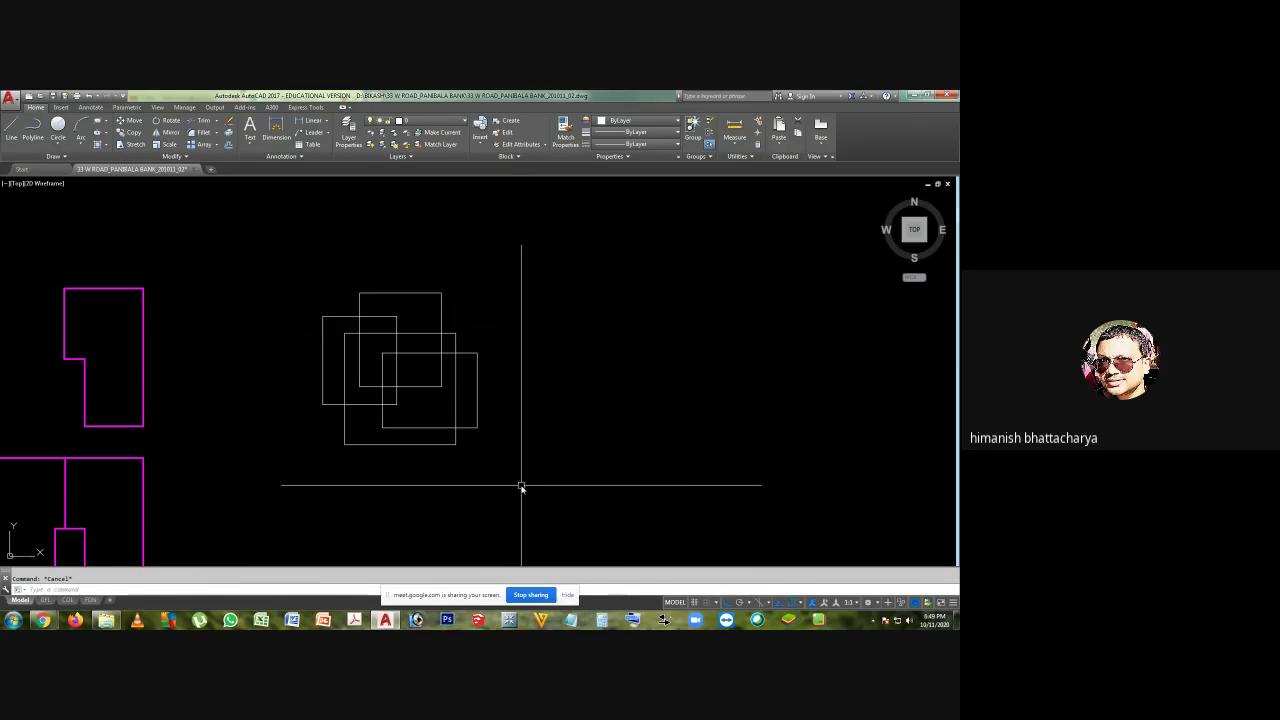
# - Start a new block definition, give it a short name, and choose all four overlapping rectangles as its objects
pyautogui.write('b')
pyautogui.press('Return')
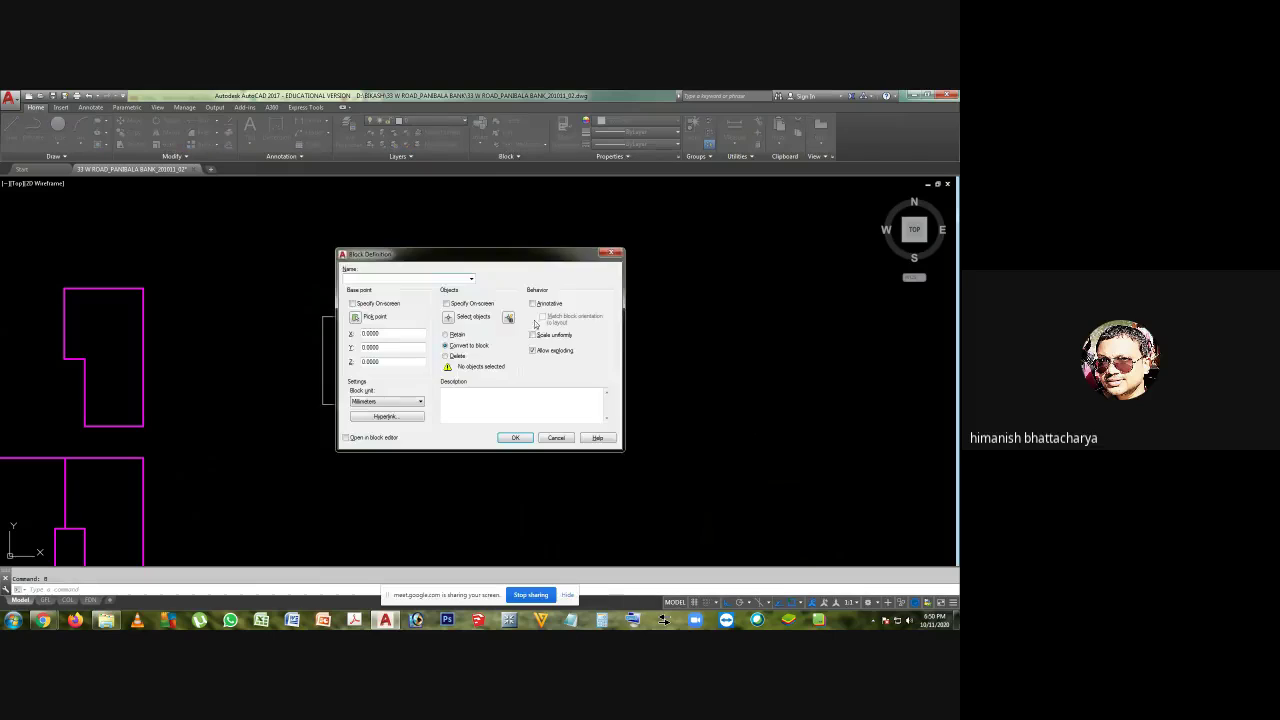
pyautogui.moveTo(508, 252); pyautogui.dragTo(701, 230)
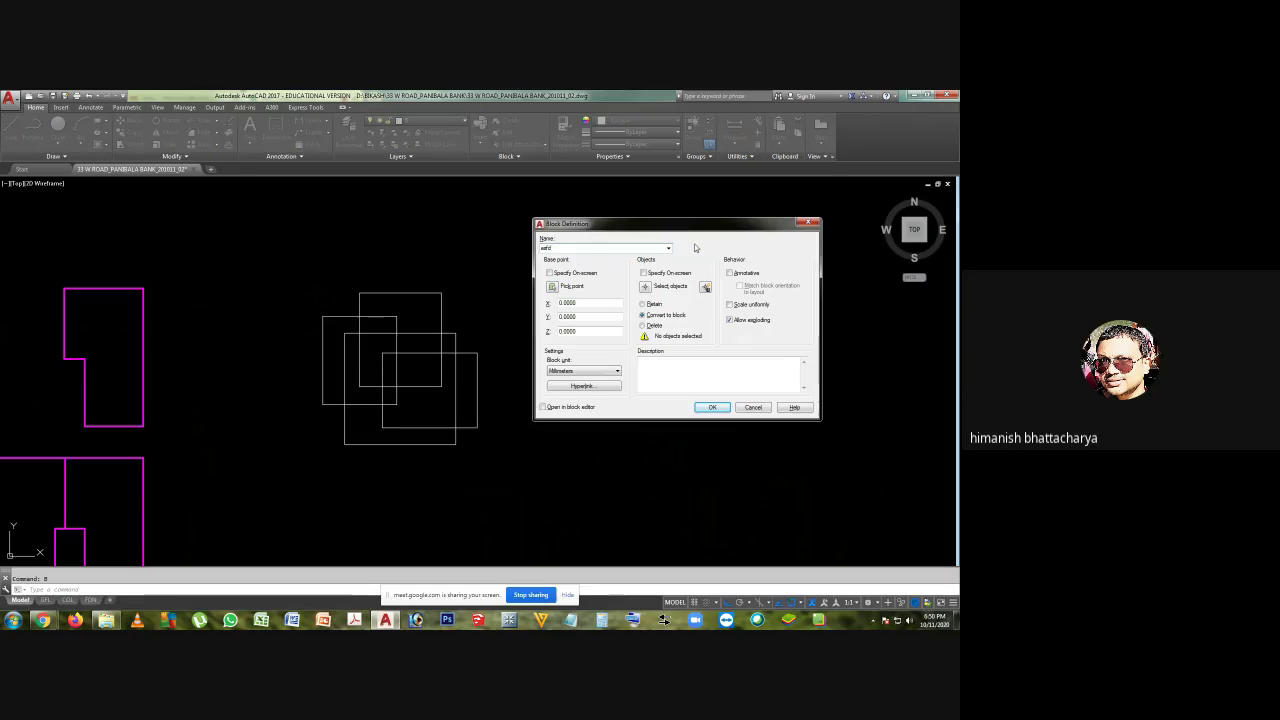
pyautogui.click(645, 288)
pyautogui.click(243, 240)
pyautogui.click(602, 514)
pyautogui.press('Return')
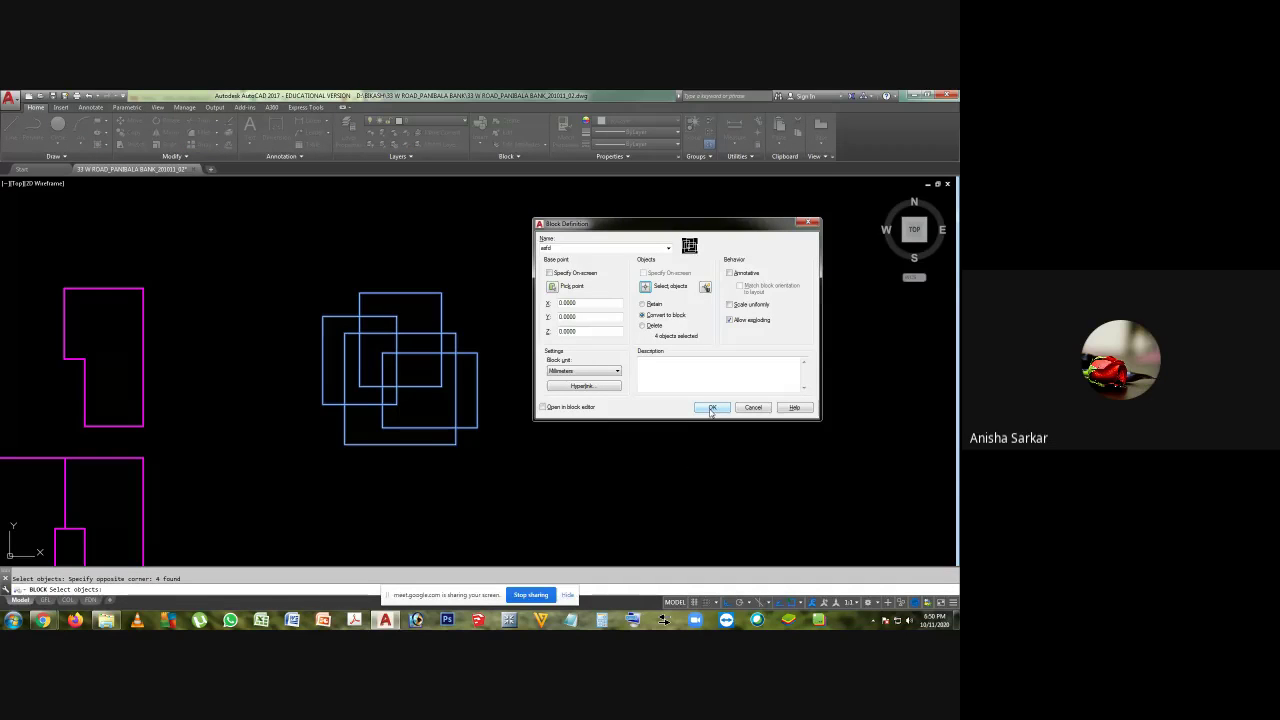
# - Set the block's base point at the lower-left corner of the largest rectangle and create the block, converting the rectangles
pyautogui.moveTo(671, 230); pyautogui.dragTo(662, 248)
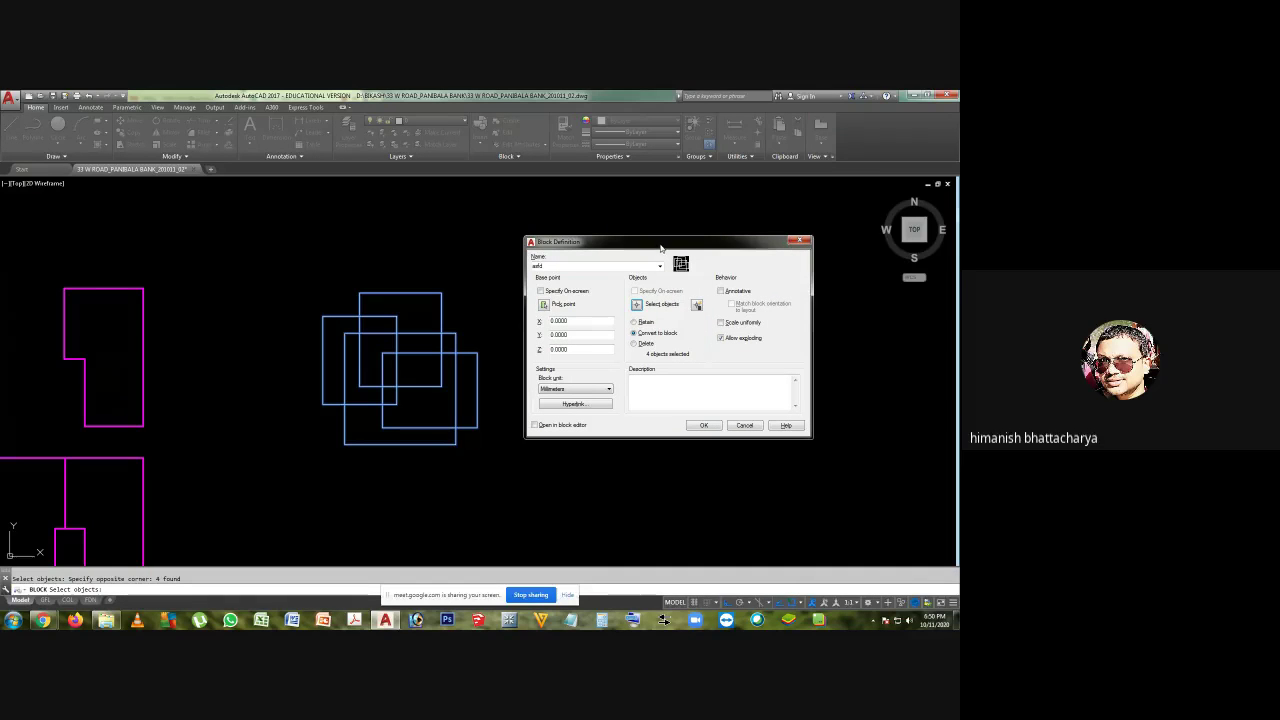
pyautogui.moveTo(660, 247); pyautogui.dragTo(662, 248)
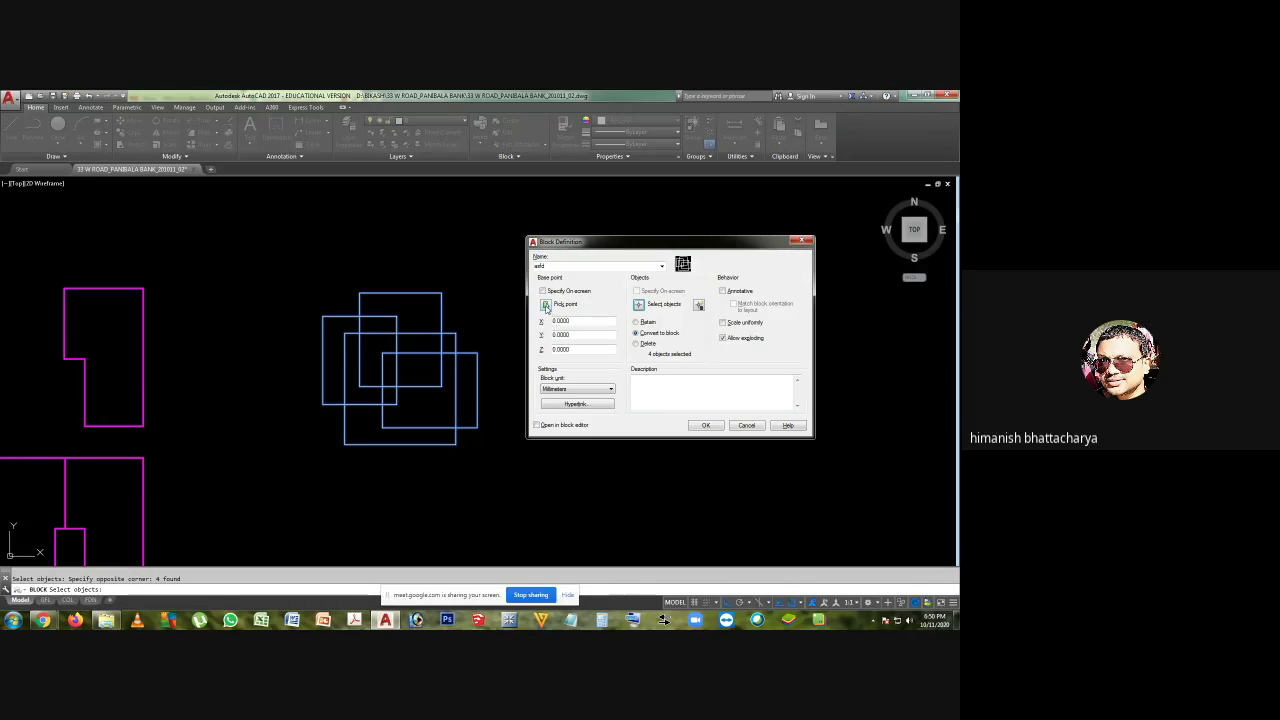
pyautogui.click(546, 306)
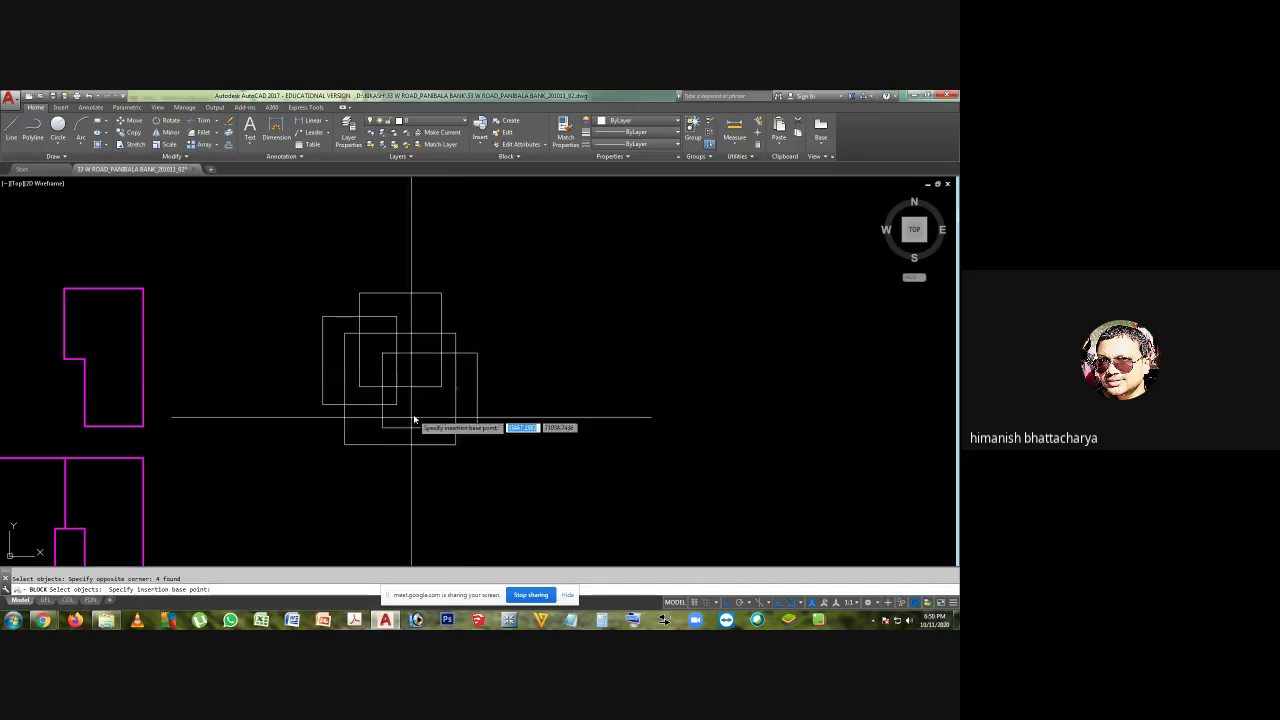
pyautogui.click(345, 444)
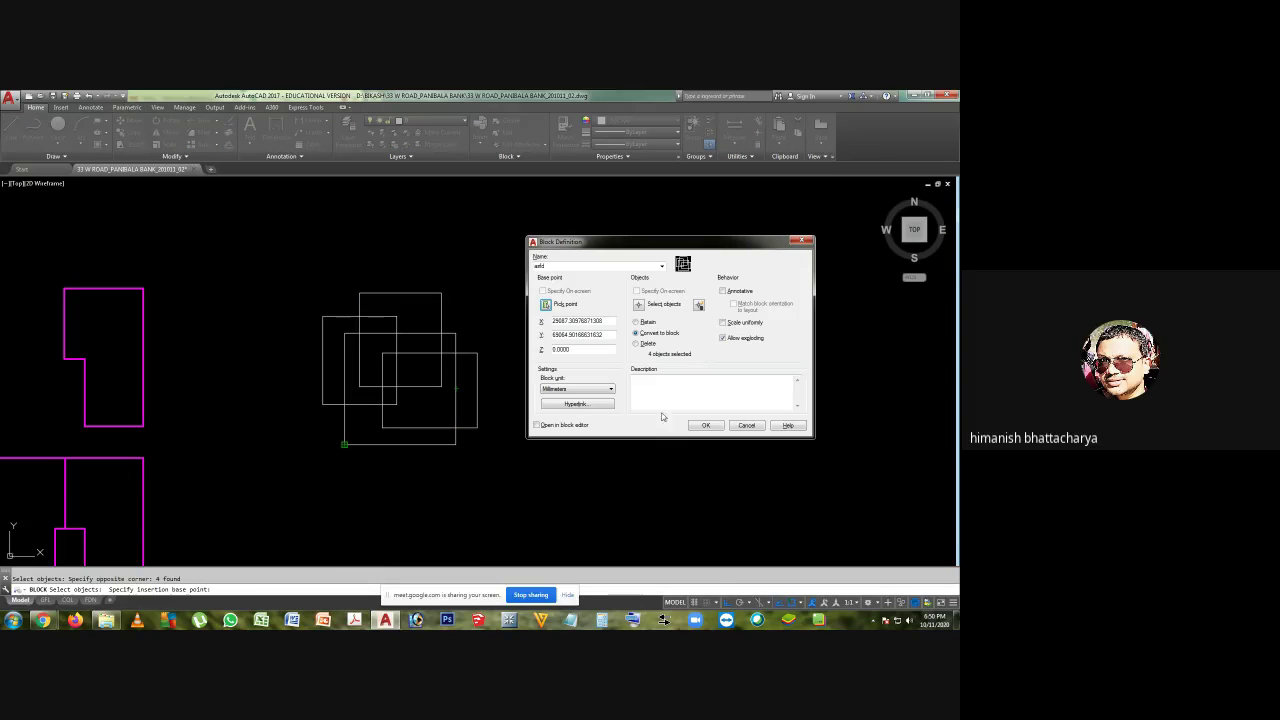
pyautogui.click(705, 426)
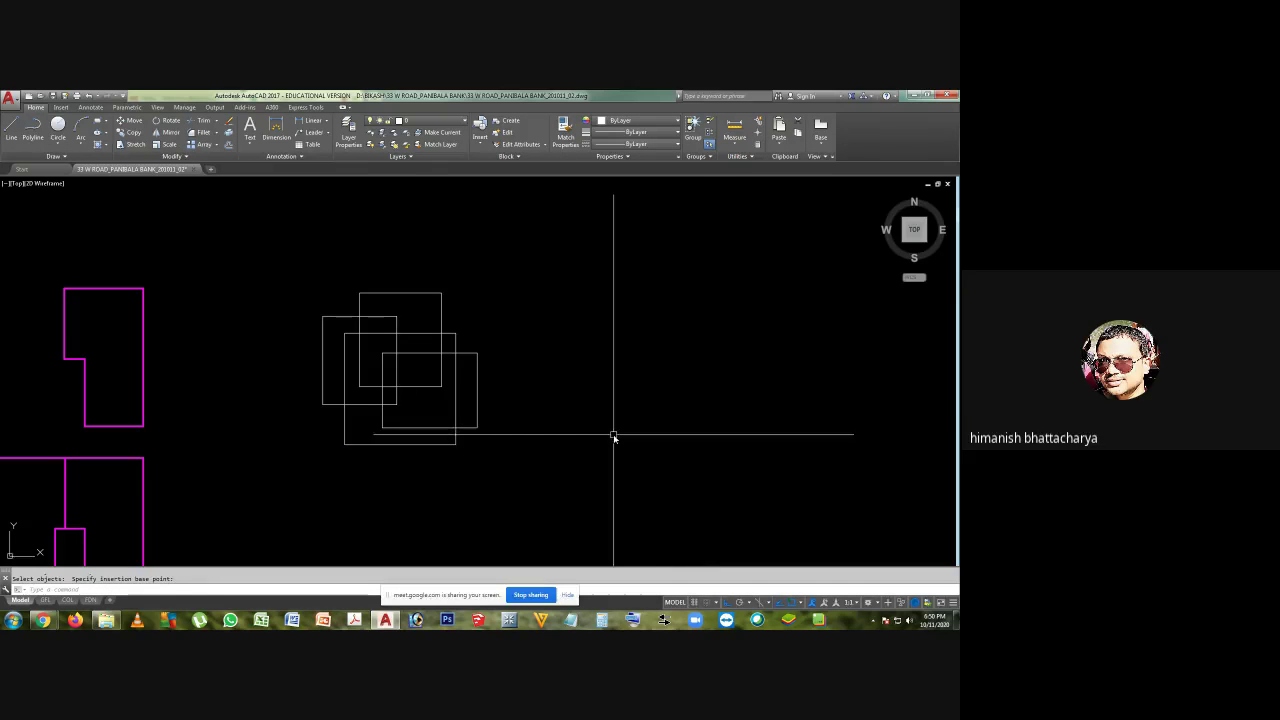
# - Select the new block and relocate it by its insertion grip, first to the right, up, and partway back down
pyautogui.click(563, 237)
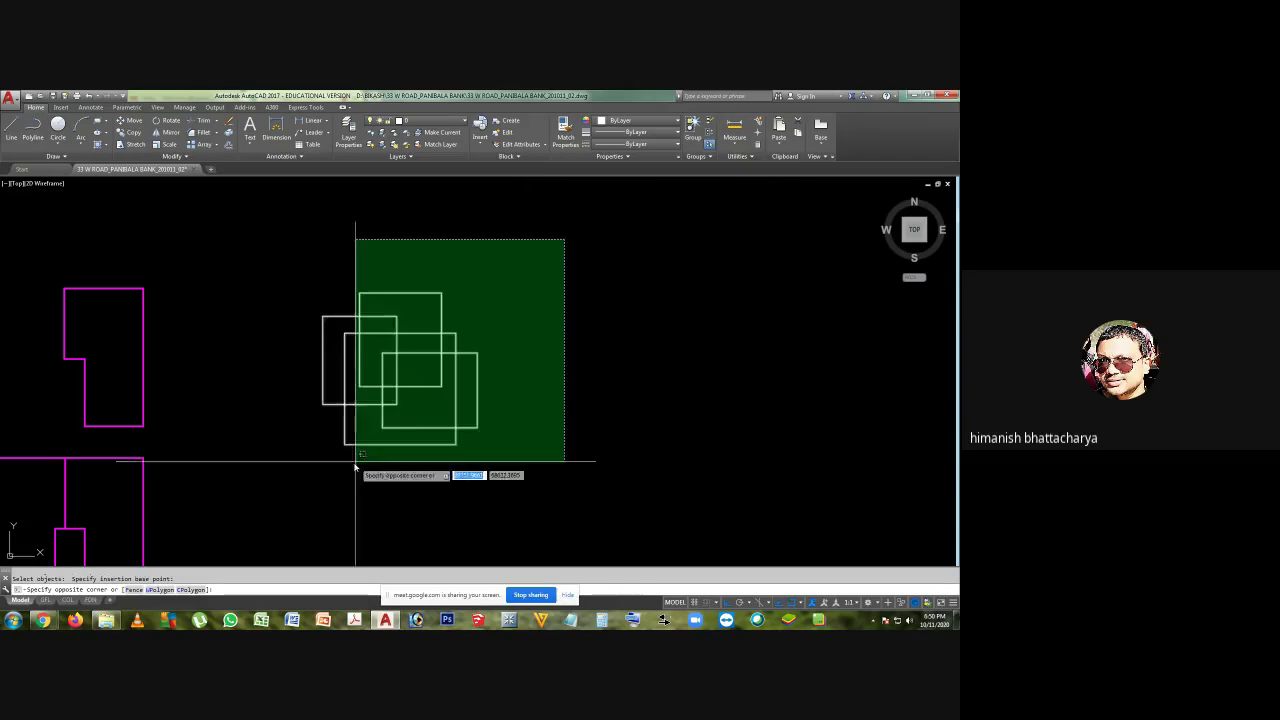
pyautogui.click(297, 522)
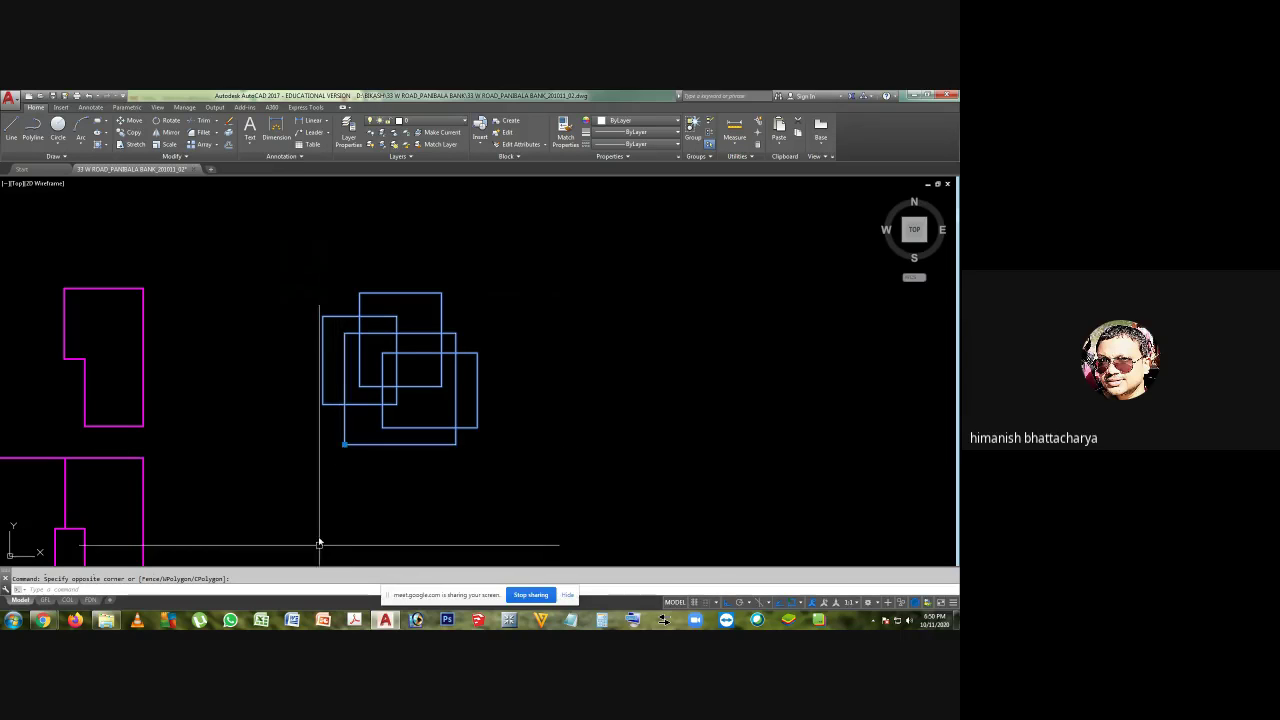
pyautogui.click(344, 444)
pyautogui.click(578, 466)
pyautogui.scroll(-3, 580, 488)
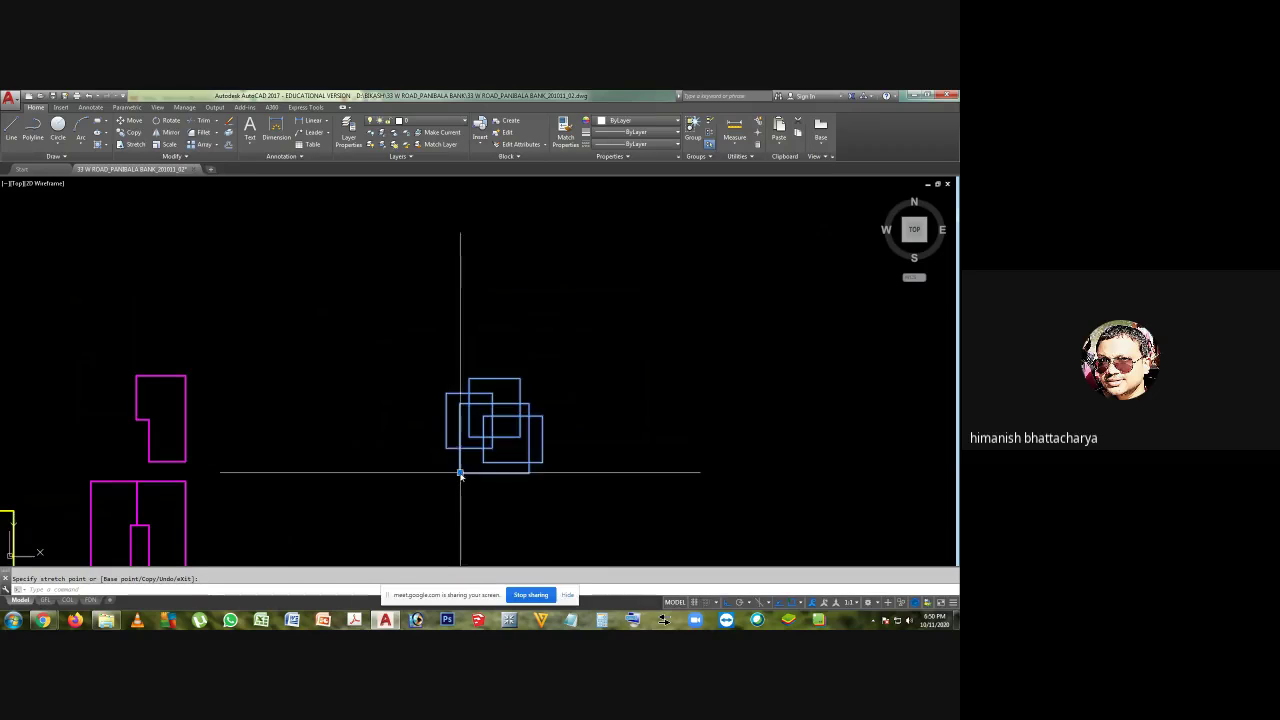
pyautogui.click(460, 472)
pyautogui.click(433, 327)
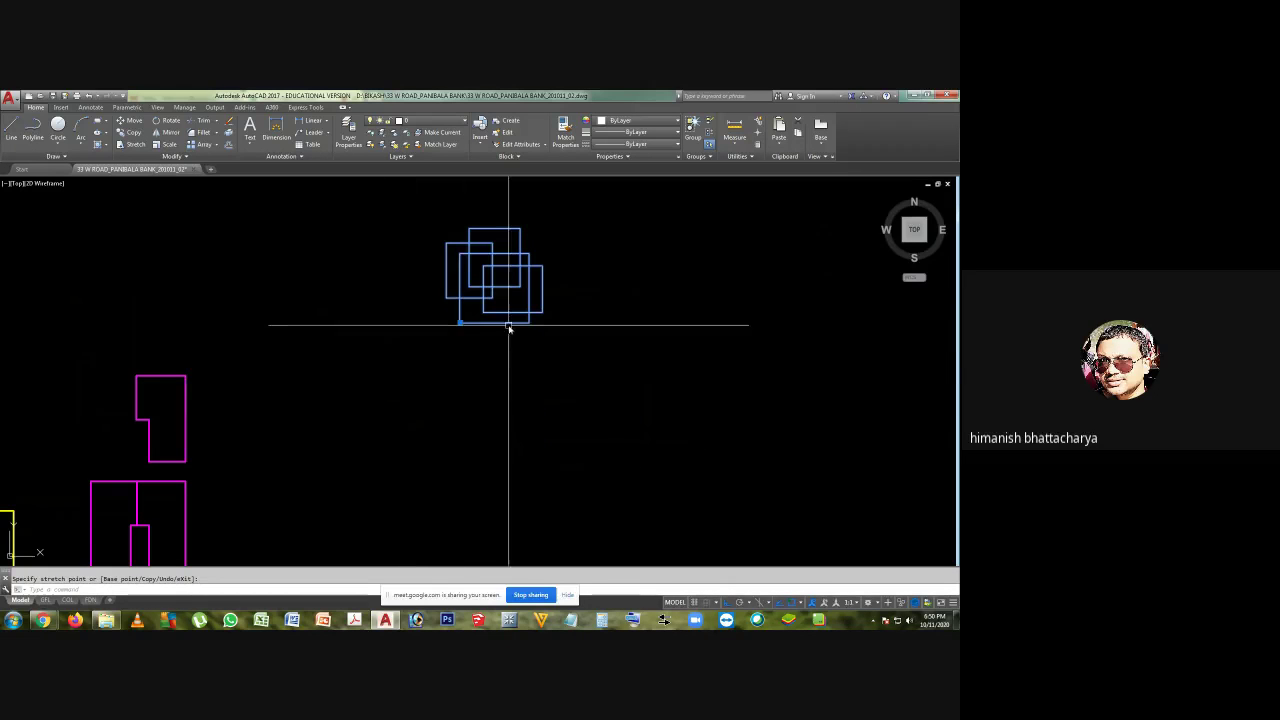
pyautogui.click(460, 322)
pyautogui.click(460, 401)
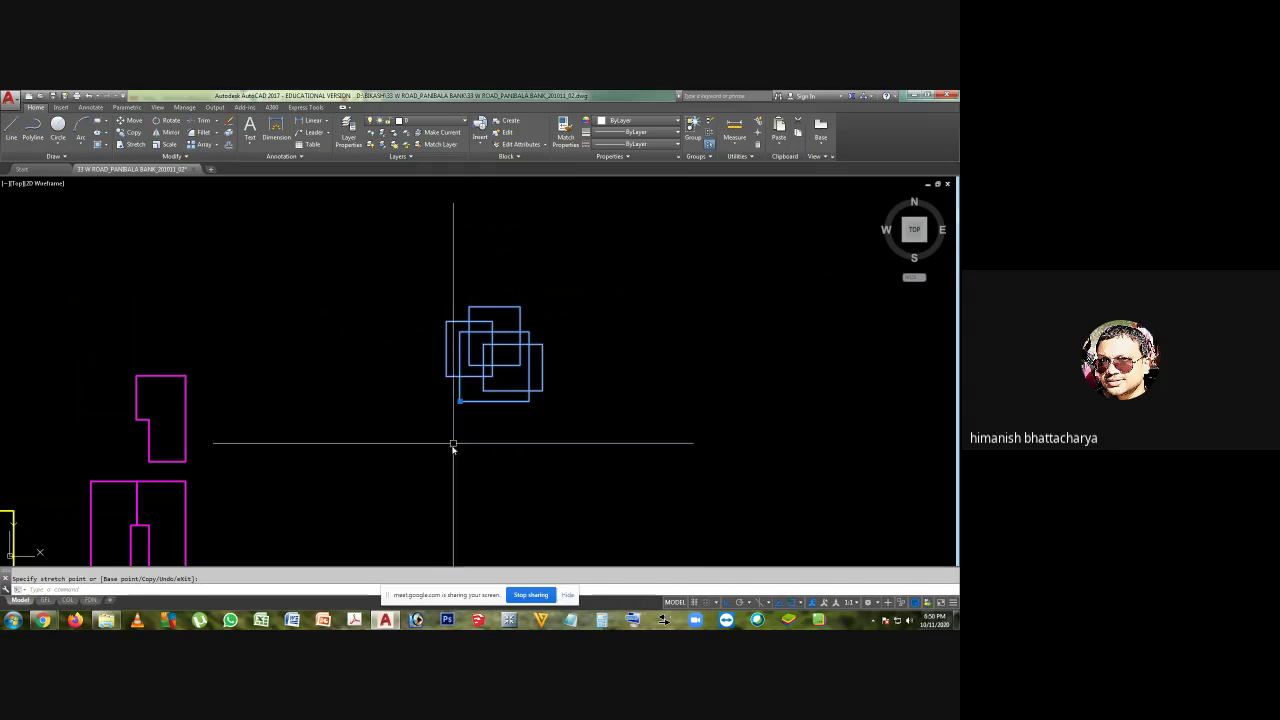
# - Rotate the block twice about its insertion grip with Ortho, ending 90° counterclockwise from its original orientation, and deselect it
pyautogui.click(460, 401)
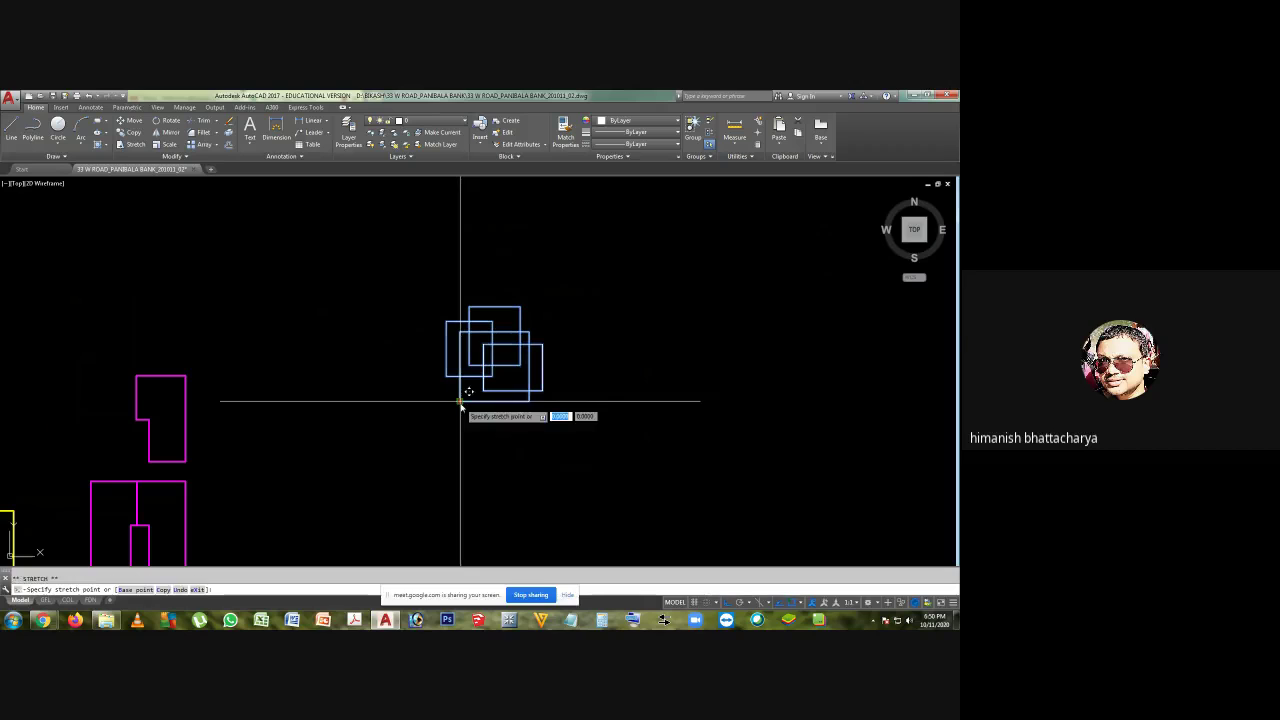
pyautogui.press('space')
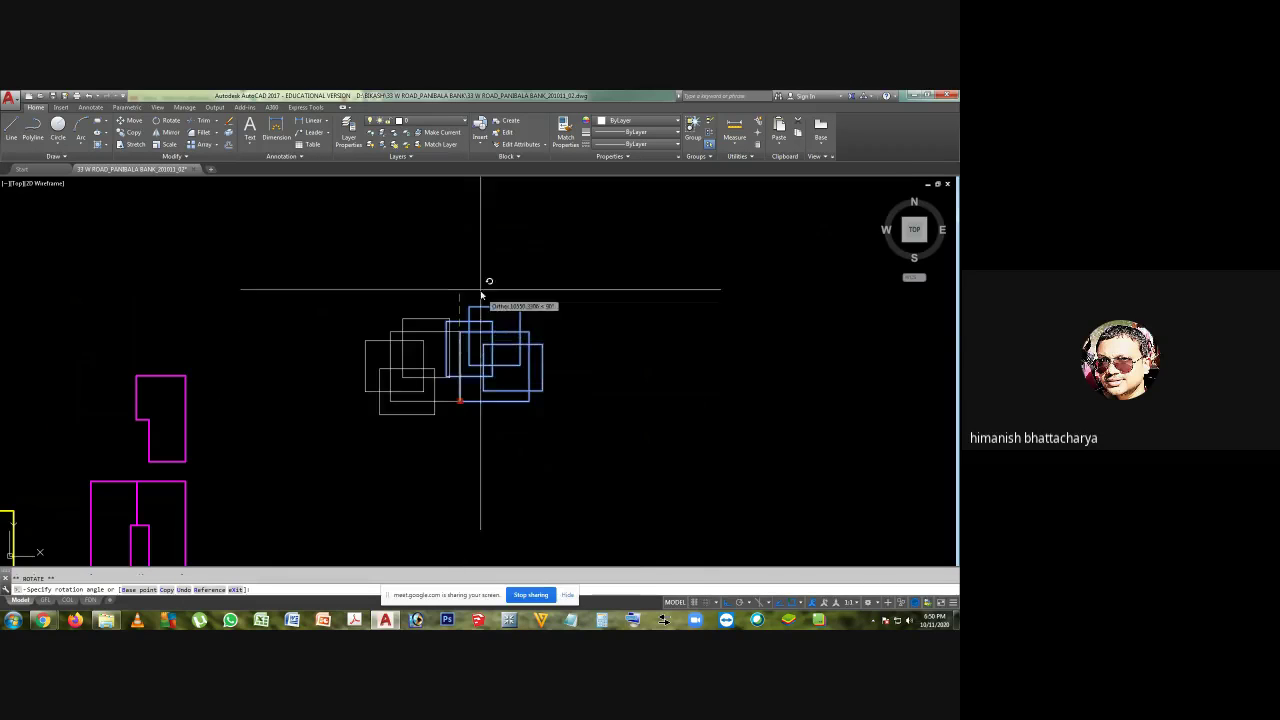
pyautogui.press('space')
pyautogui.click(460, 401)
pyautogui.press('space')
pyautogui.press('space')
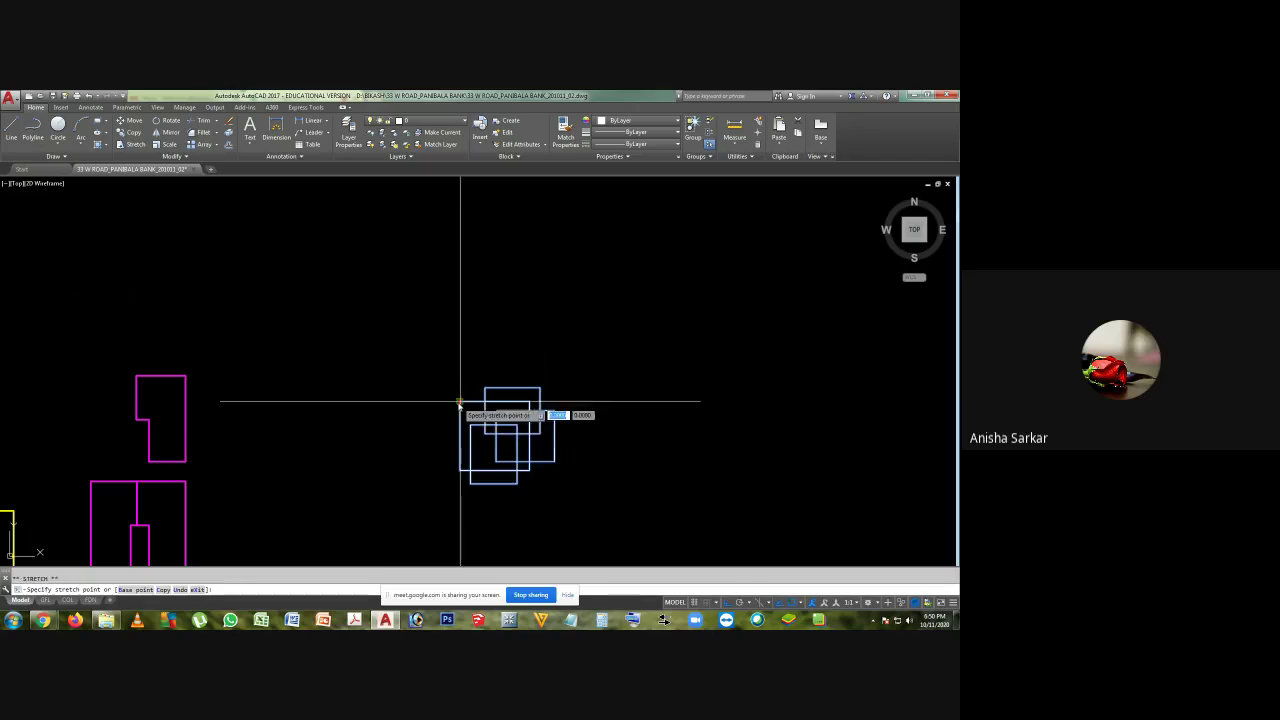
pyautogui.click(325, 388)
pyautogui.press('Escape')
# - Erase the rotated rectangle block from the drawing
pyautogui.scroll(-2, 394, 343)
pyautogui.scroll(4, 480, 306)
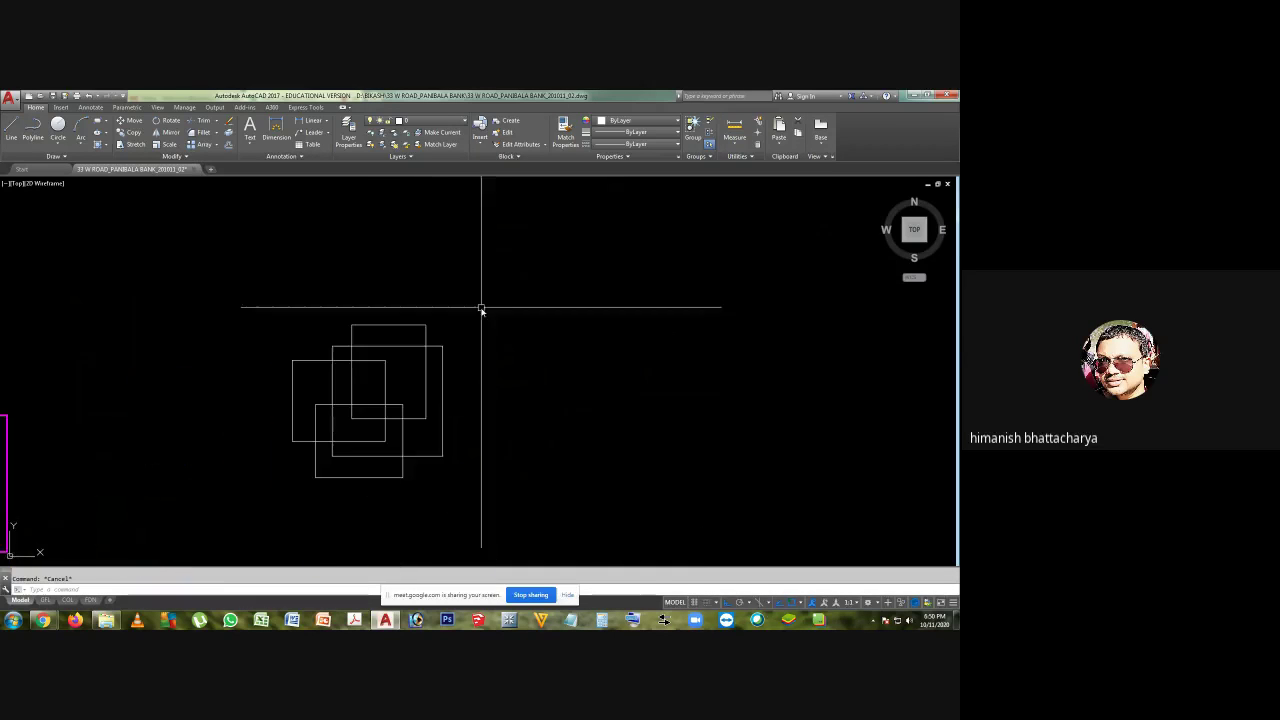
pyautogui.moveTo(520, 372); pyautogui.dragTo(342, 383, button='middle')
pyautogui.click(342, 383)
pyautogui.click(229, 457)
pyautogui.press('Delete')
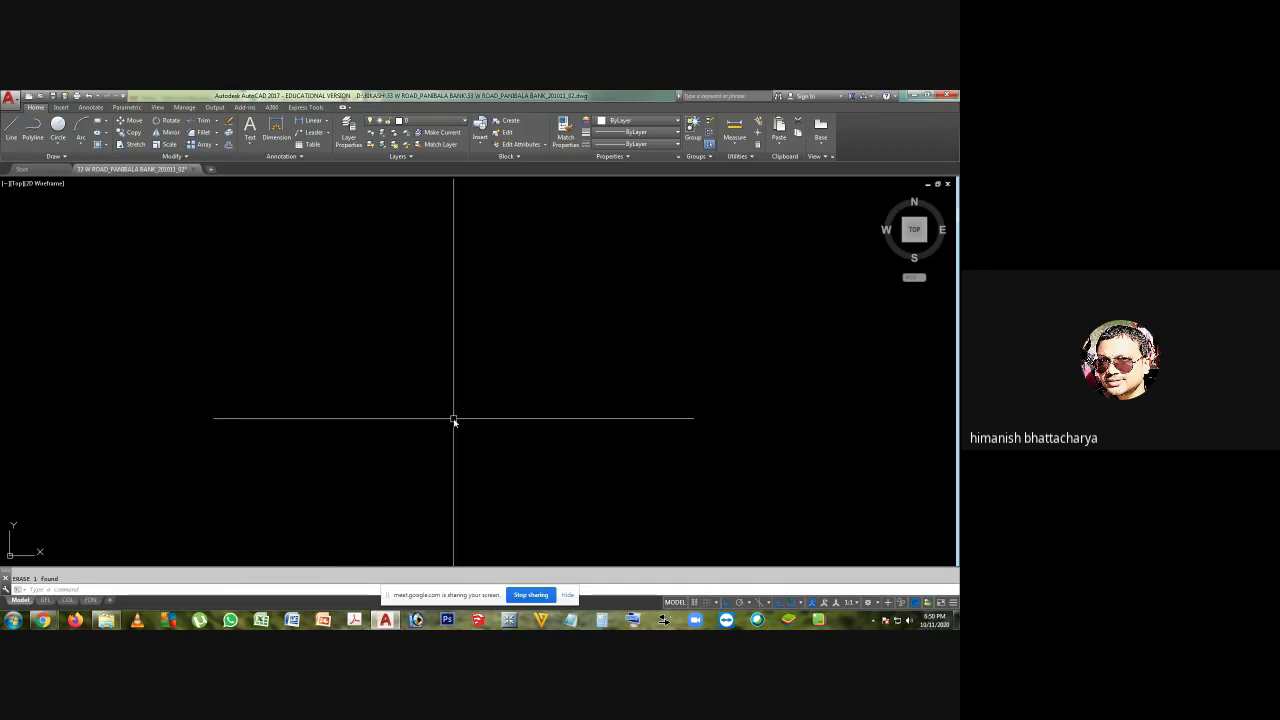
# - Insert the window block already chosen in the Insert dialog into the middle of the empty drawing area
pyautogui.write('i')
pyautogui.press('Return')
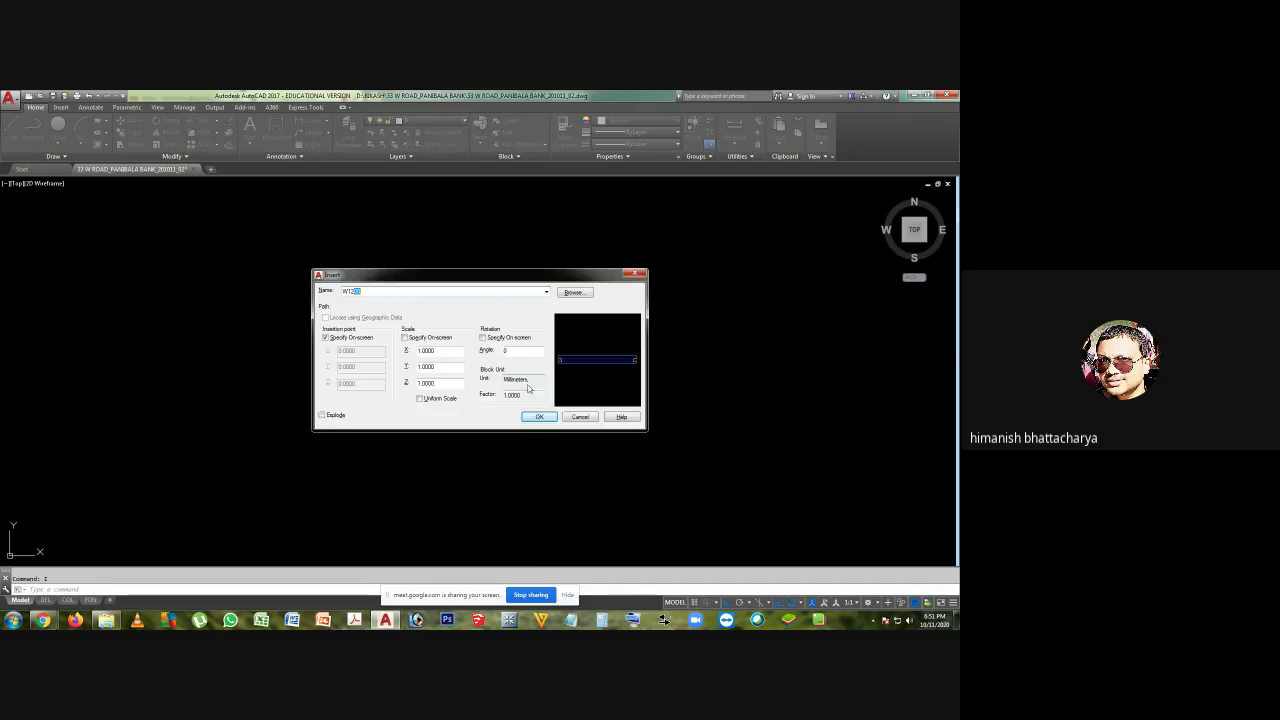
pyautogui.press('Return')
pyautogui.click(476, 352)
pyautogui.scroll(10, 478, 345)
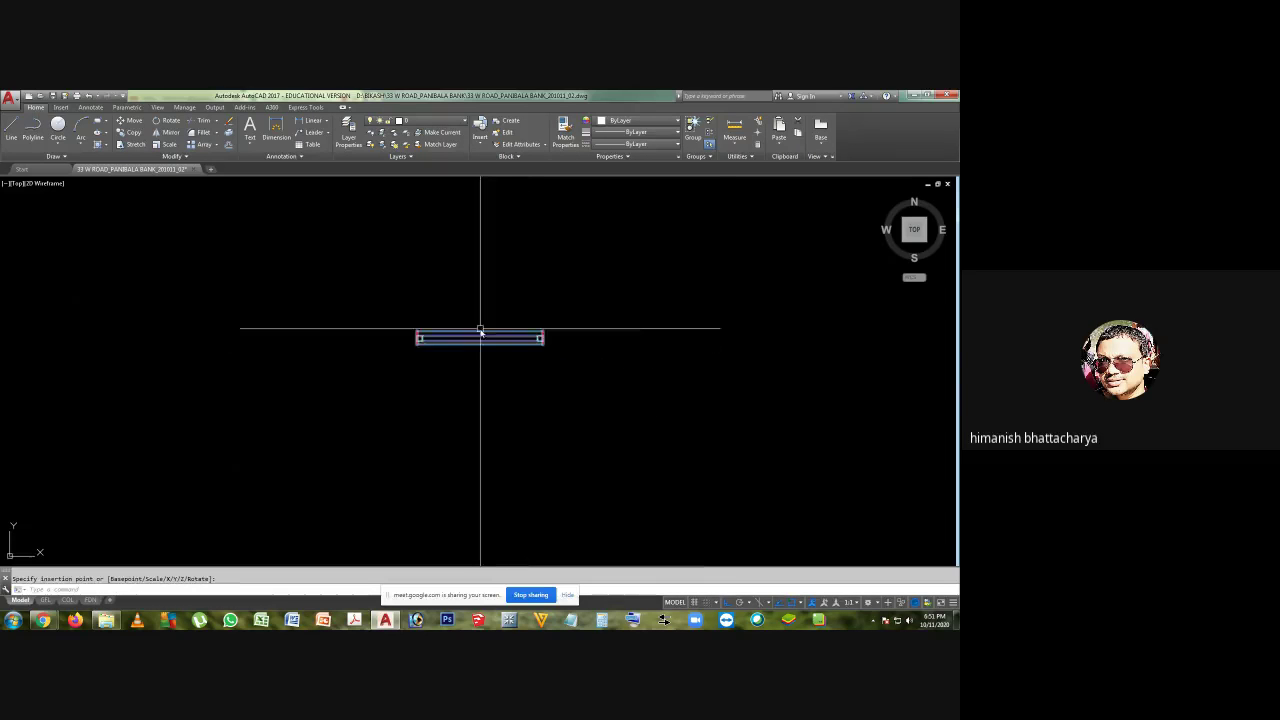
# - Select the inserted window block, move it horizontally by its grip to the right and back to the left, and deselect it
pyautogui.click(336, 551)
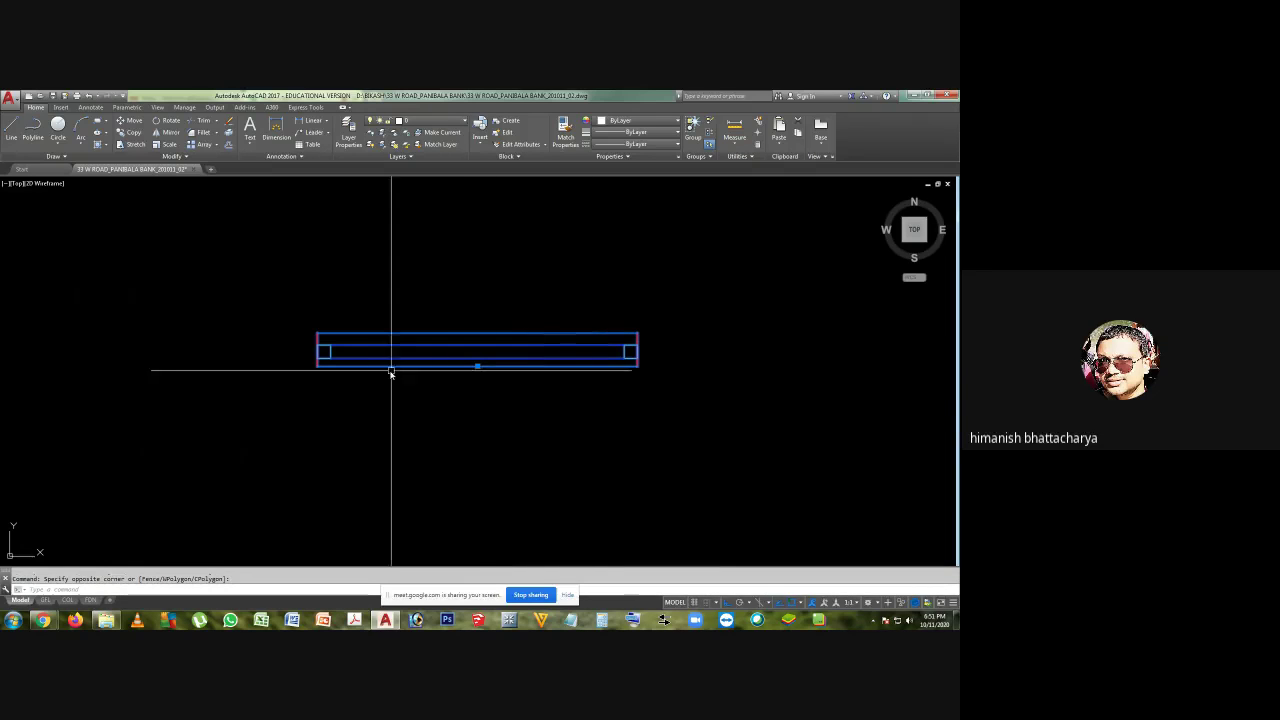
pyautogui.moveTo(409, 475); pyautogui.dragTo(440, 455, button='middle')
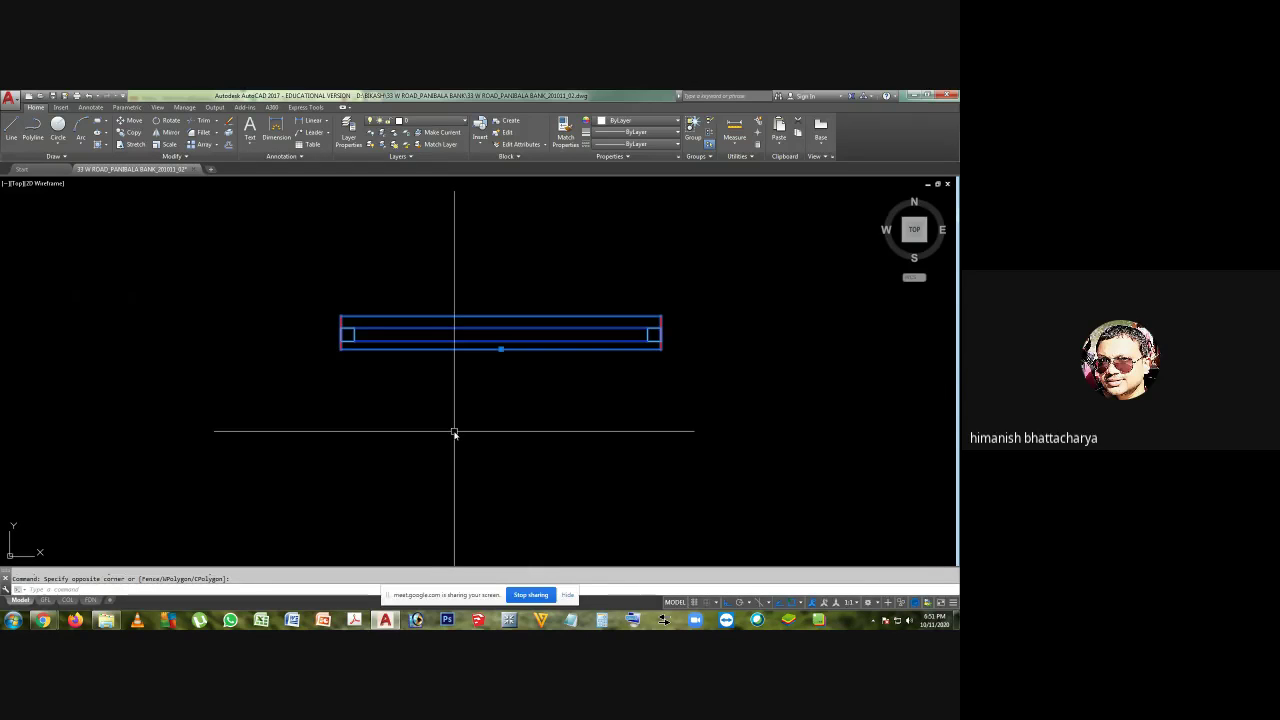
pyautogui.click(500, 348)
pyautogui.scroll(-4, 414, 320)
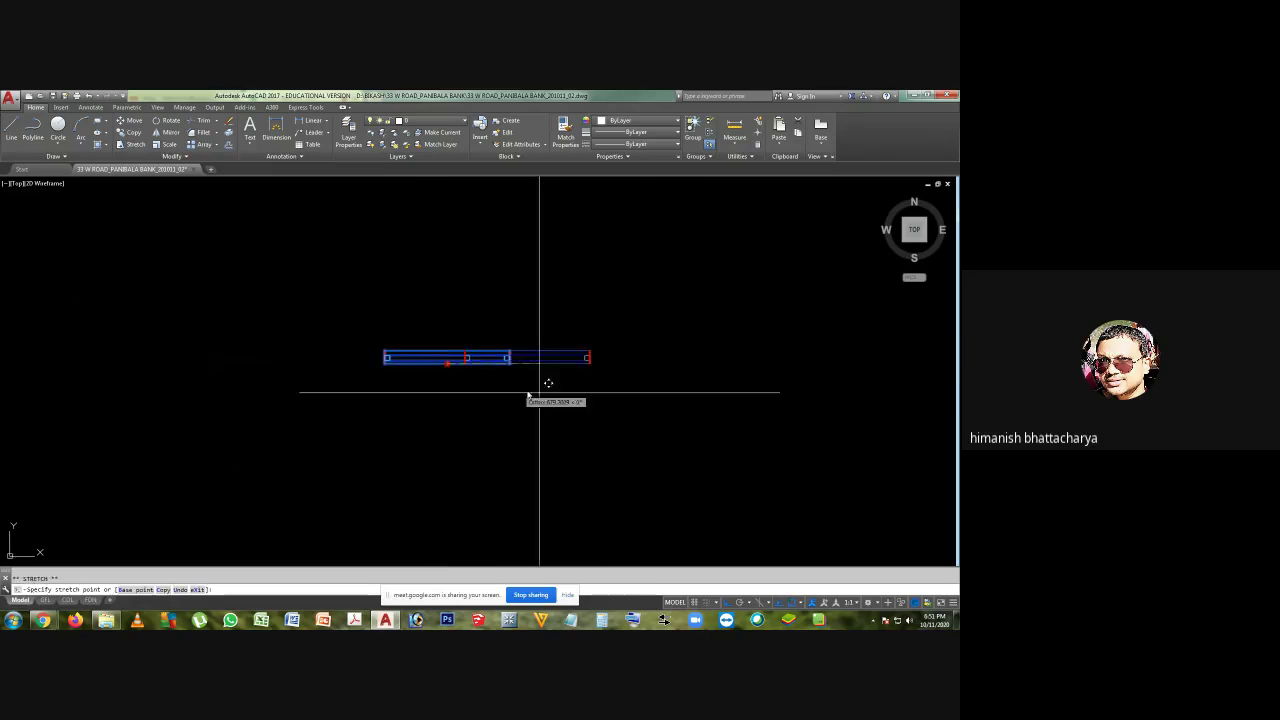
pyautogui.click(672, 406)
pyautogui.click(672, 364)
pyautogui.click(392, 442)
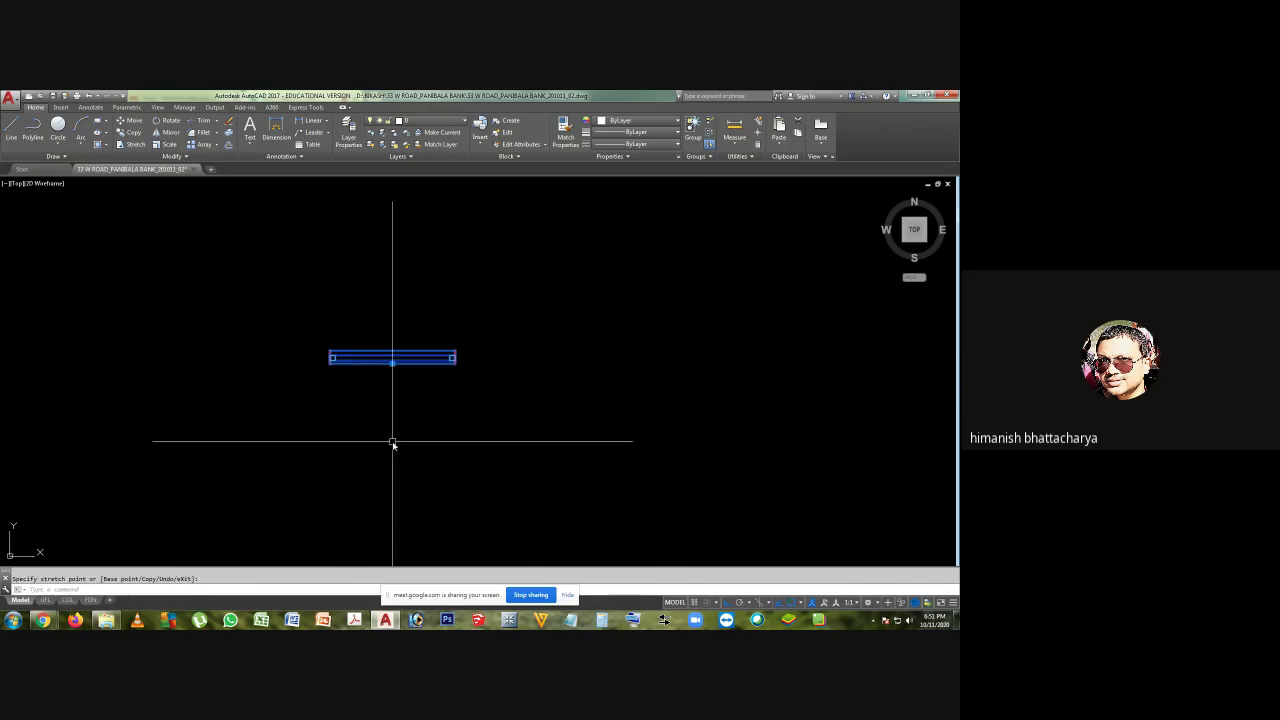
pyautogui.press('Escape')
# - Reselect the window block with a crossing window and move it to the right by its insertion grip
pyautogui.click(503, 292)
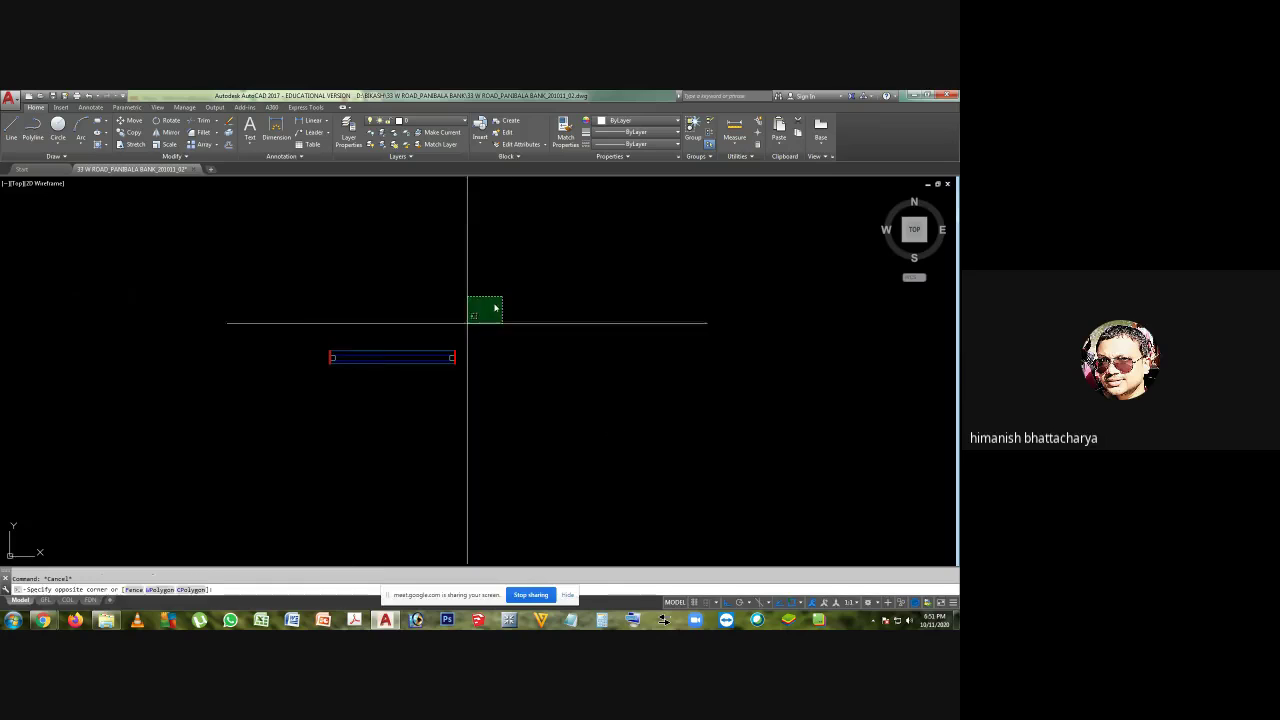
pyautogui.click(184, 478)
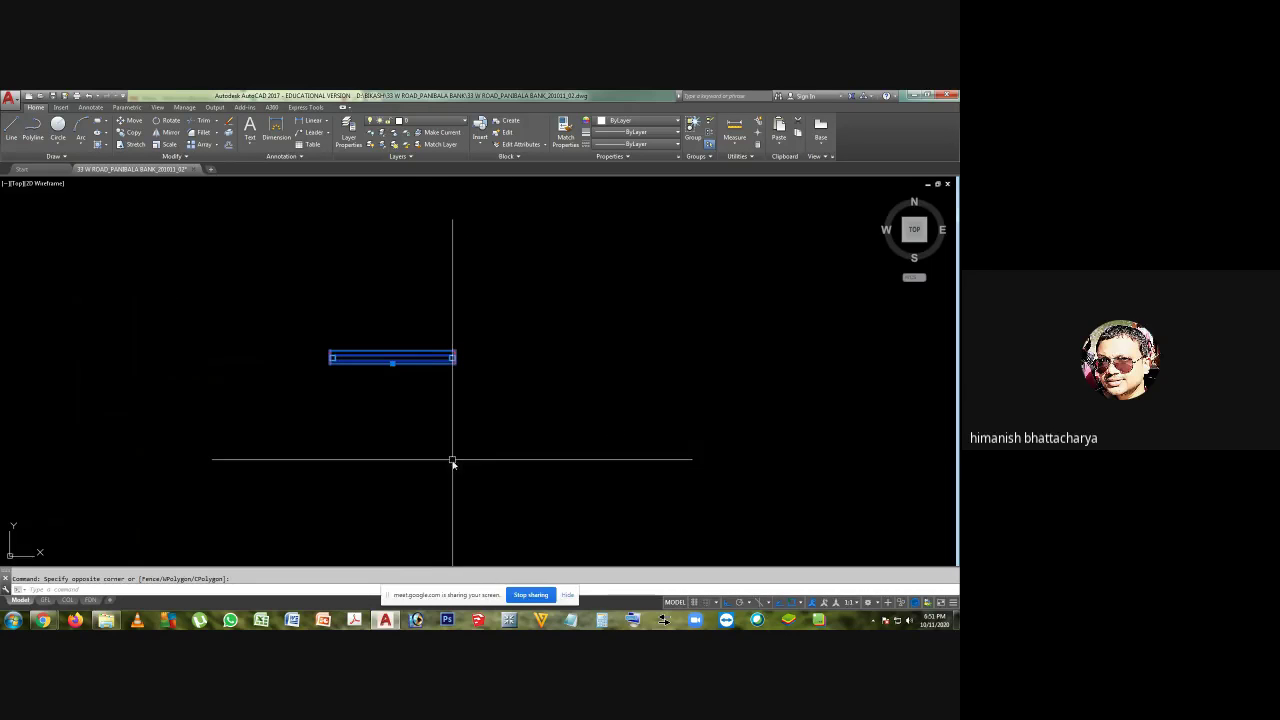
pyautogui.click(392, 362)
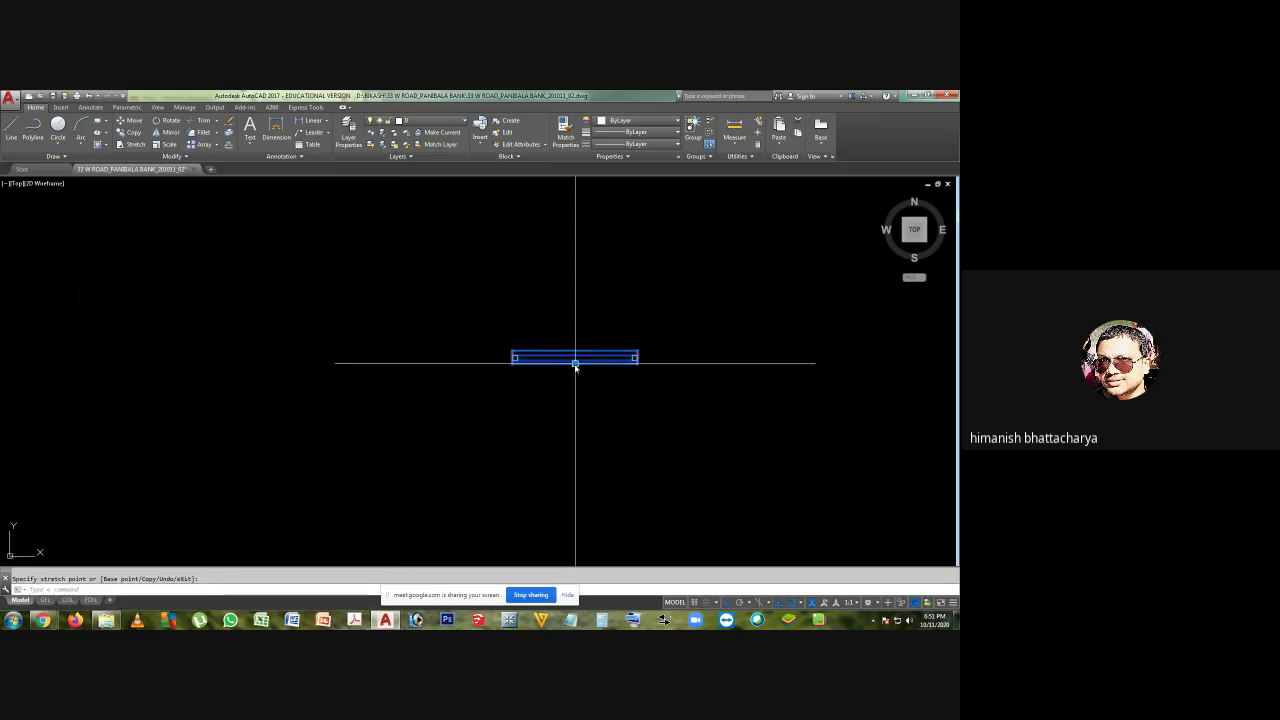
# - Move the window block straight down by its insertion grip and erase it from the drawing
pyautogui.click(590, 460)
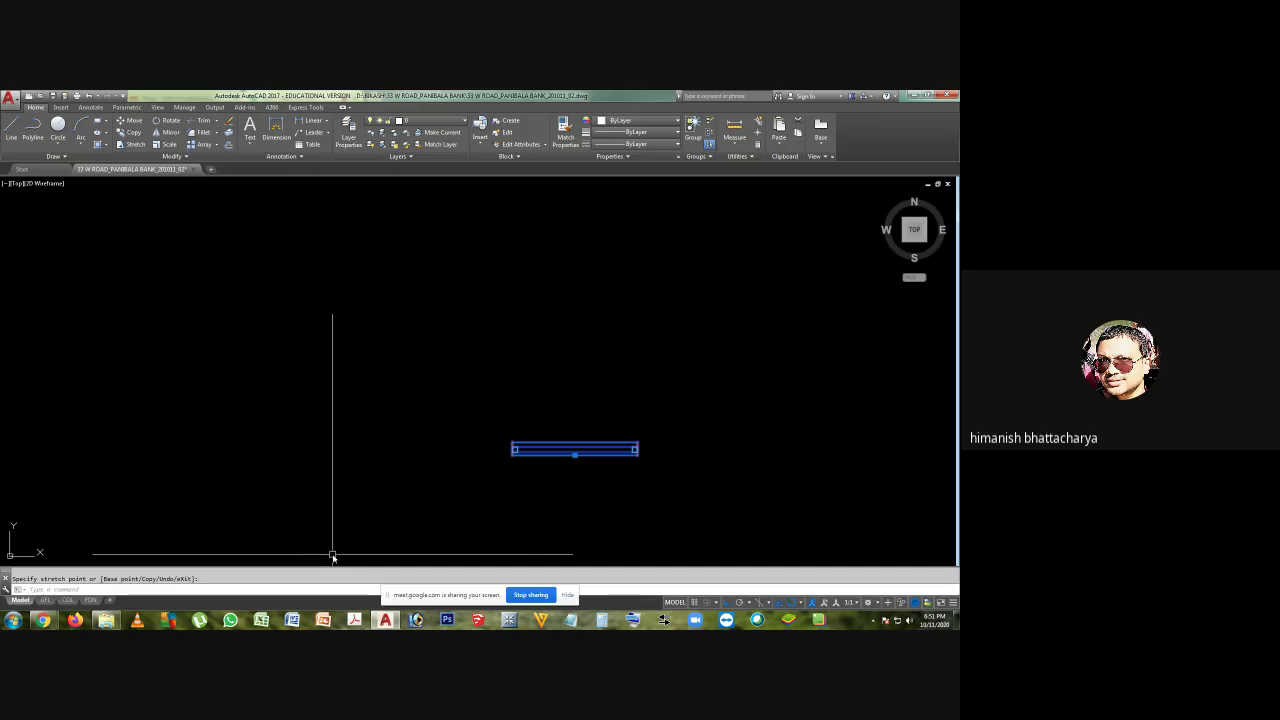
pyautogui.click(657, 437)
pyautogui.click(455, 490)
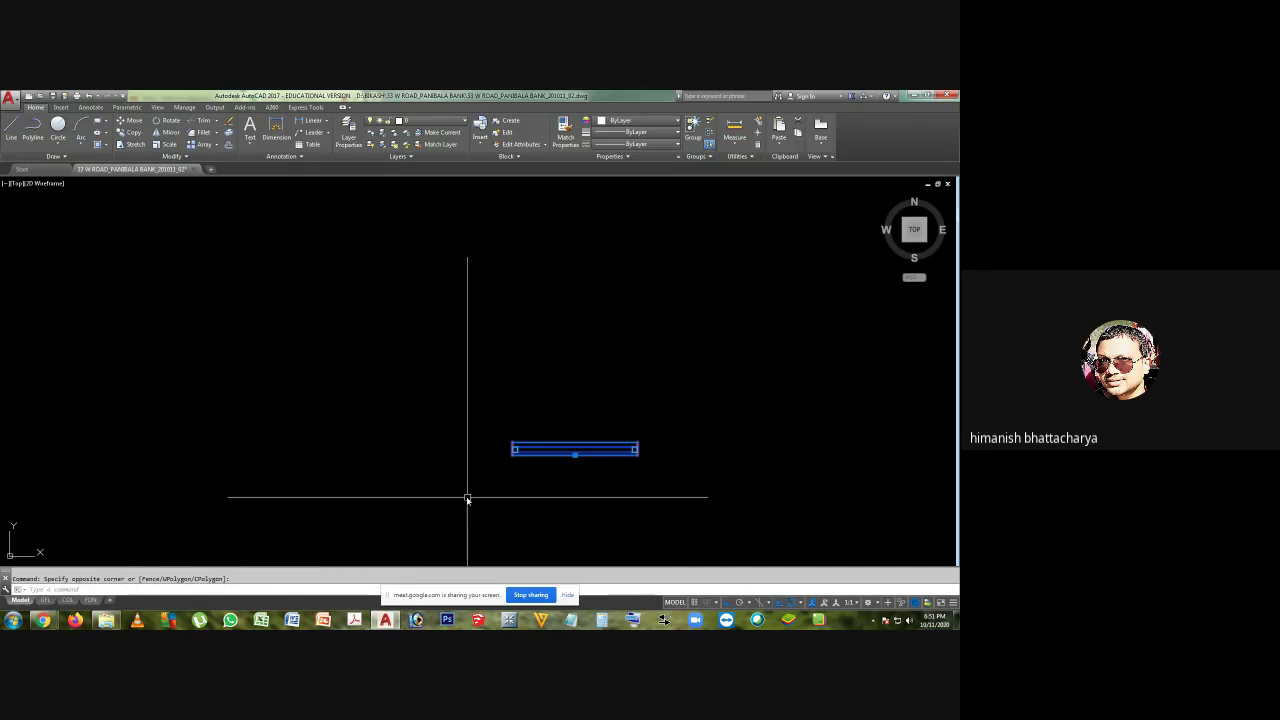
pyautogui.scroll(-2, 465, 497)
pyautogui.moveTo(466, 514); pyautogui.dragTo(480, 489, button='middle')
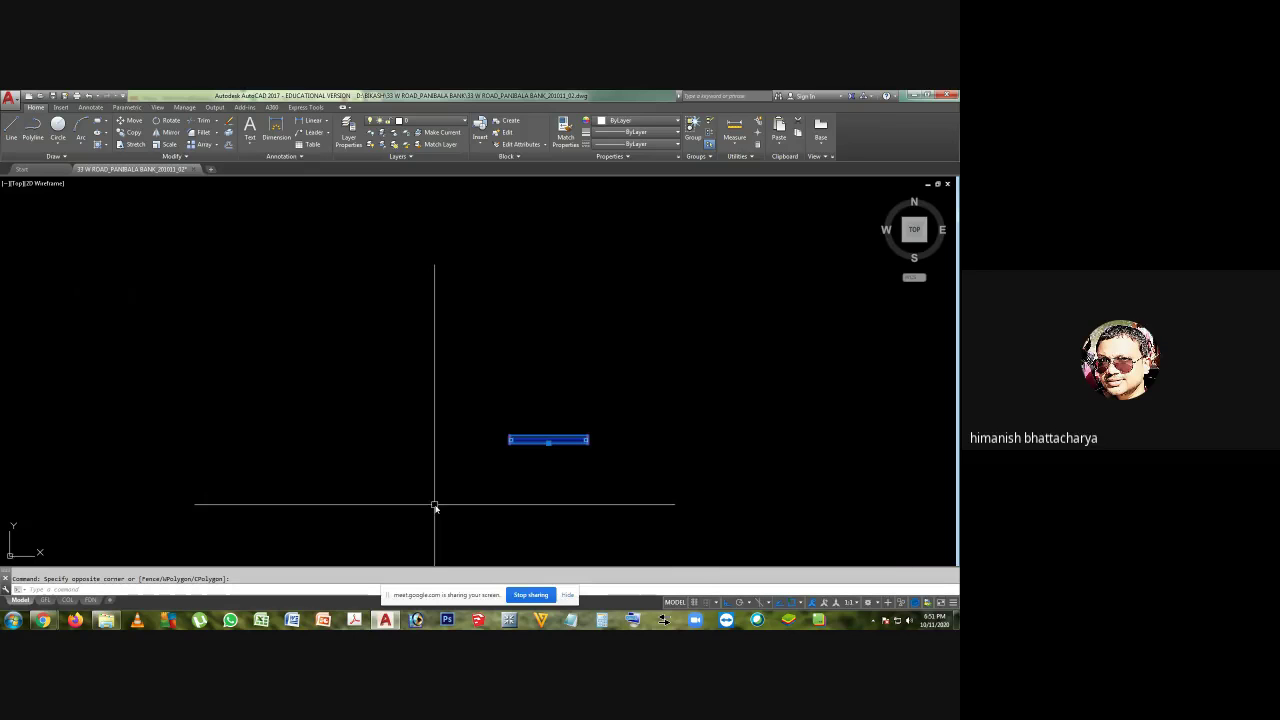
pyautogui.scroll(2, 440, 437)
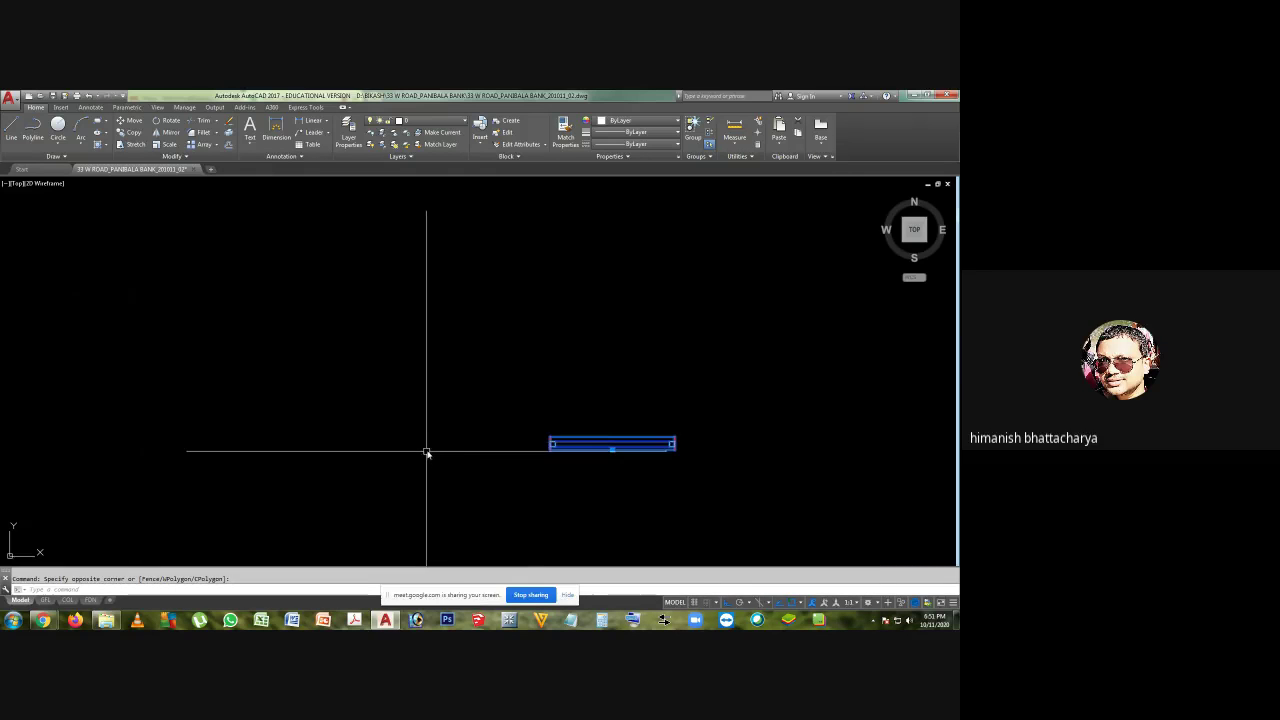
pyautogui.scroll(-2, 428, 457)
pyautogui.press('Escape')
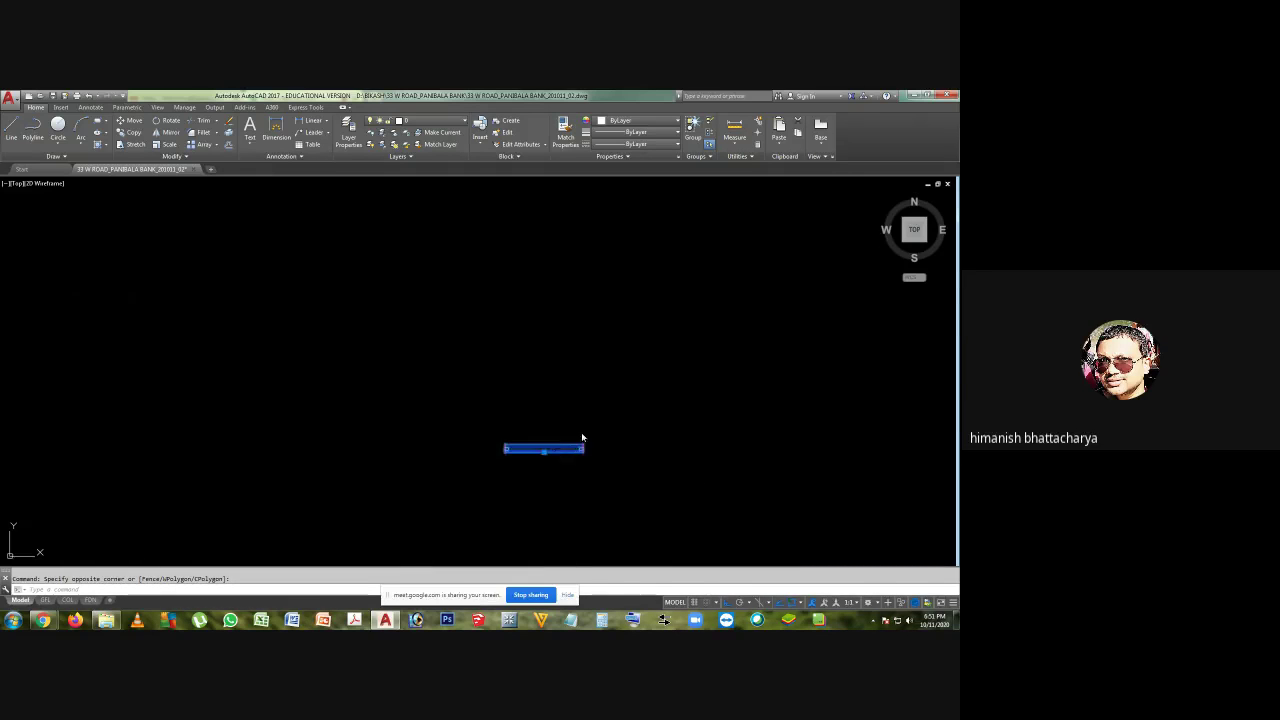
pyautogui.press('Delete')
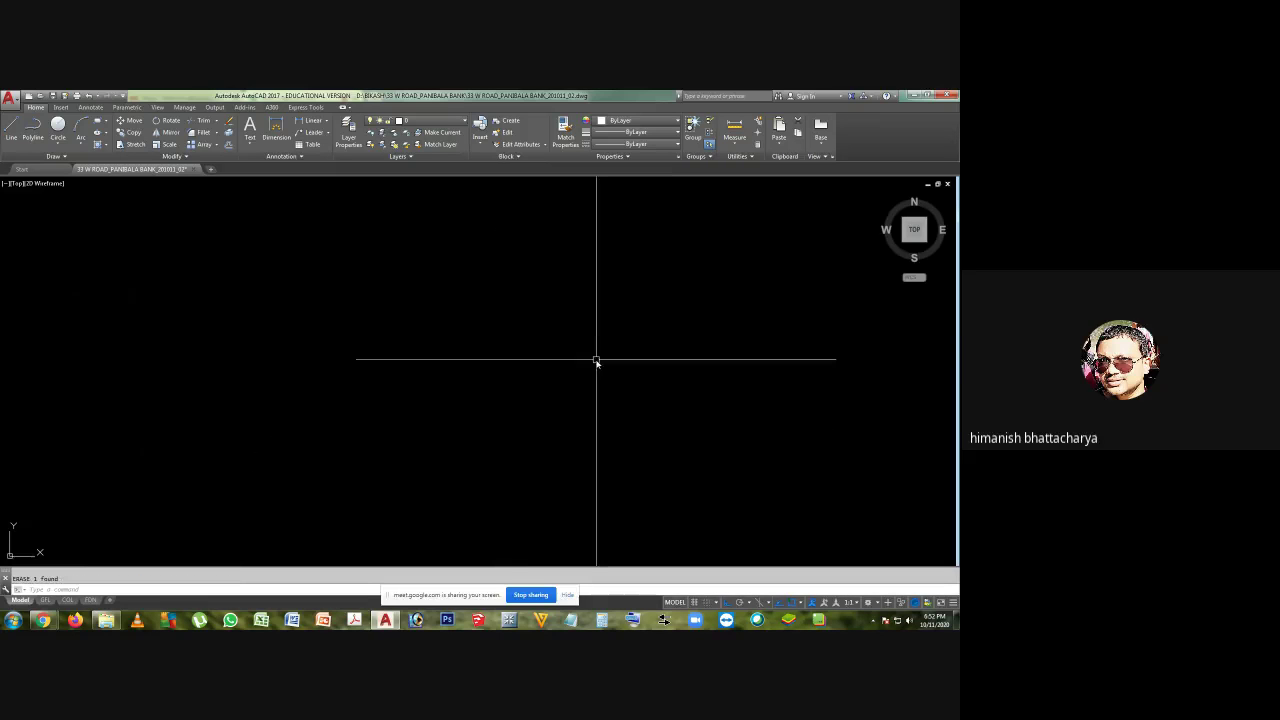
# - Draw four overlapping rectangles in the empty area beside the magenta outlines
pyautogui.scroll(-3, 594, 370)
pyautogui.press('Escape')
pyautogui.scroll(8, 563, 408)
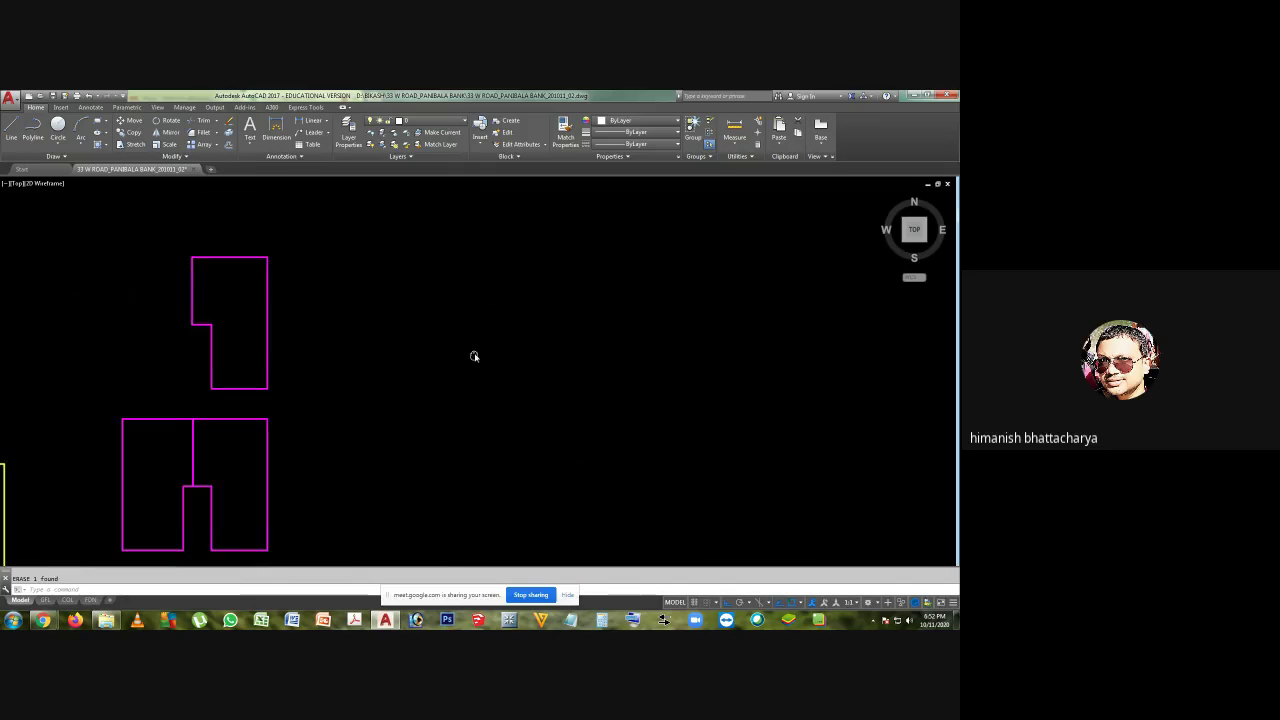
pyautogui.moveTo(518, 363); pyautogui.dragTo(448, 337, button='middle')
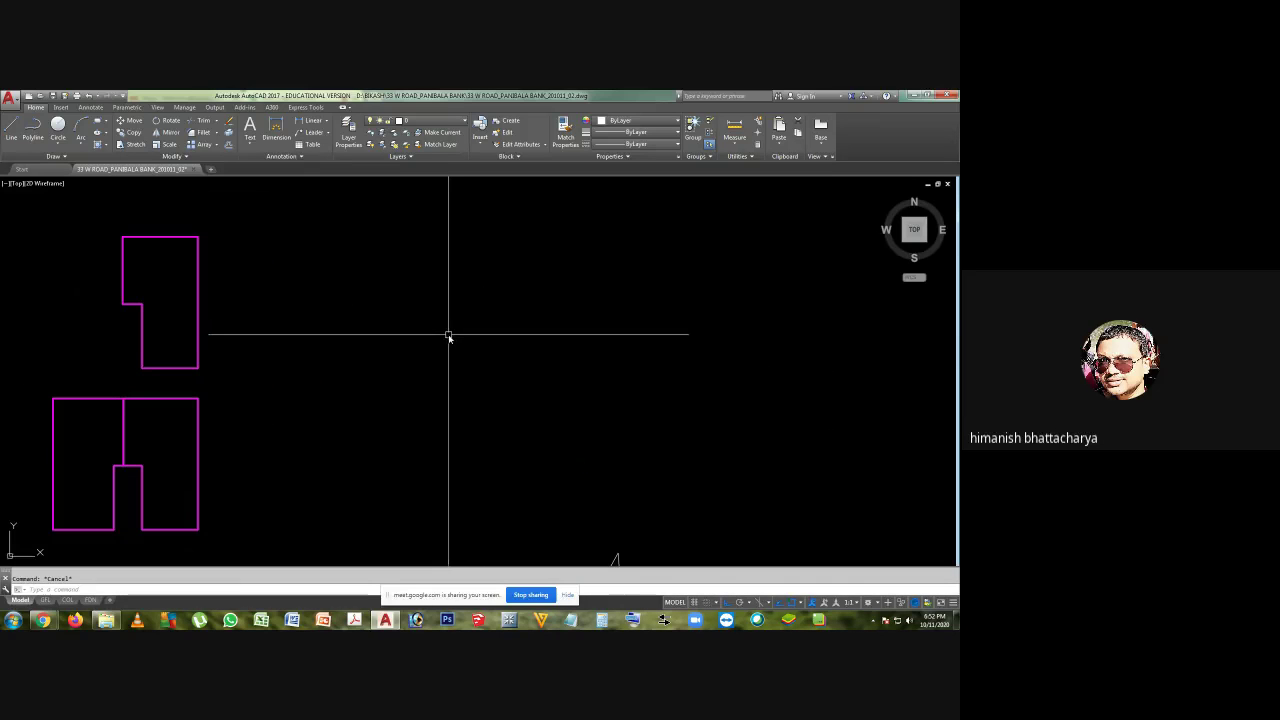
pyautogui.write('c')
pyautogui.press('Return')
pyautogui.click(383, 287)
pyautogui.click(481, 356)
pyautogui.press('Return')
pyautogui.click(395, 259)
pyautogui.click(469, 345)
pyautogui.press('Return')
pyautogui.click(414, 298)
pyautogui.click(506, 383)
pyautogui.press('Return')
pyautogui.click(431, 312)
pyautogui.click(537, 422)
pyautogui.press('Escape')
# - Copy the four overlapping rectangles to the clipboard and paste them as a block beside the originals
pyautogui.moveTo(601, 385); pyautogui.dragTo(500, 403, button='middle')
pyautogui.click(500, 234)
pyautogui.click(266, 478)
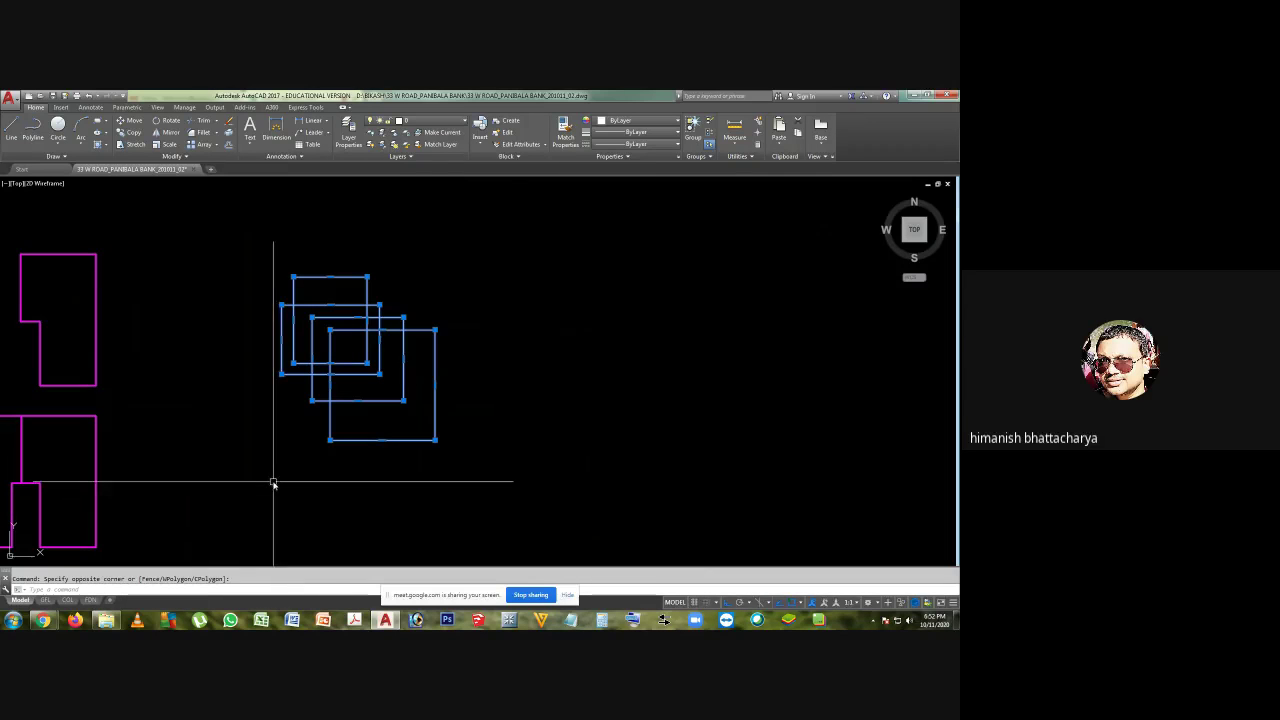
pyautogui.press('Escape')
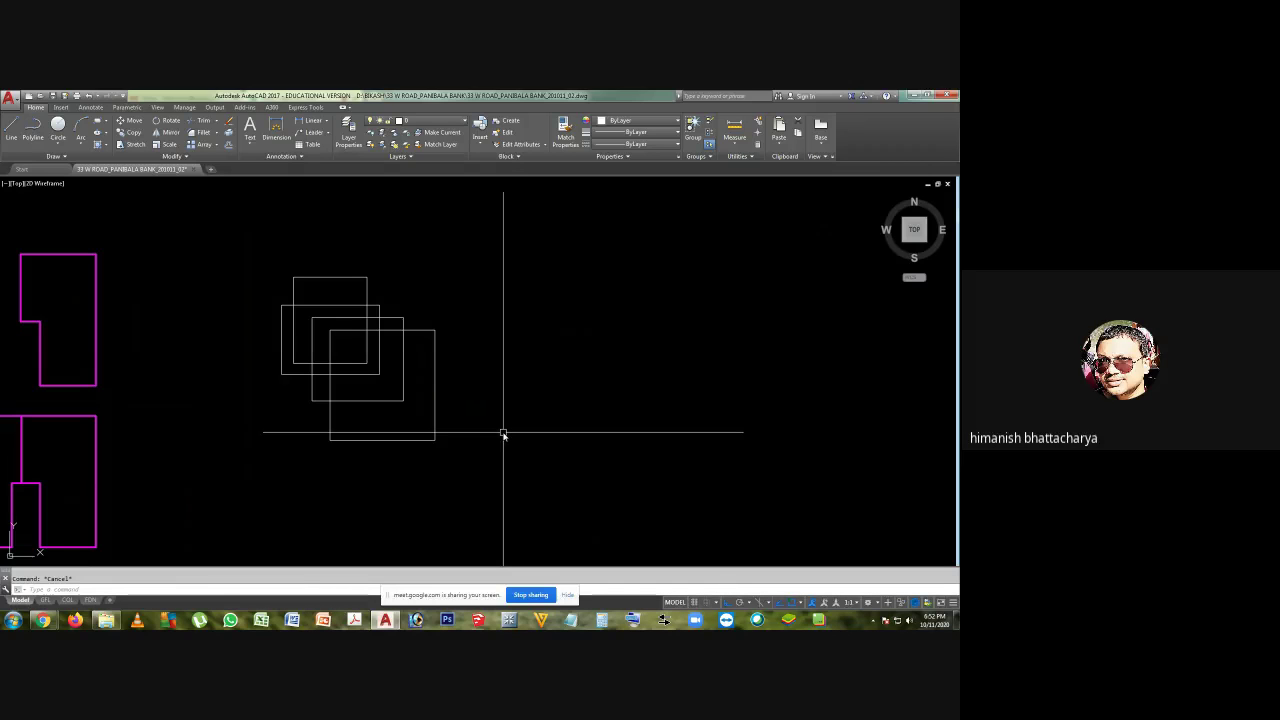
pyautogui.hotkey('ctrl', 'v')
pyautogui.click(548, 400)
# - Select the pasted block with a crossing window to examine where its insertion grip lies, and deselect it
pyautogui.click(748, 235)
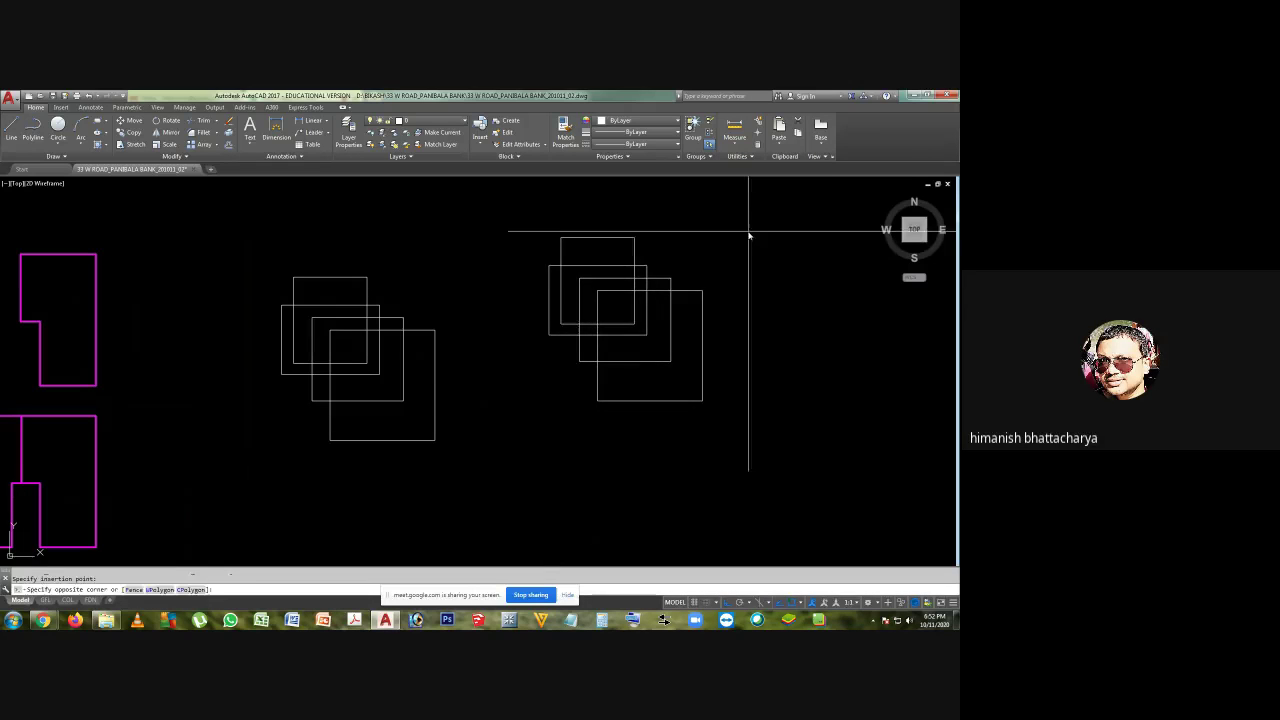
pyautogui.click(549, 443)
pyautogui.moveTo(555, 363); pyautogui.dragTo(456, 443, button='middle')
pyautogui.press('Escape')
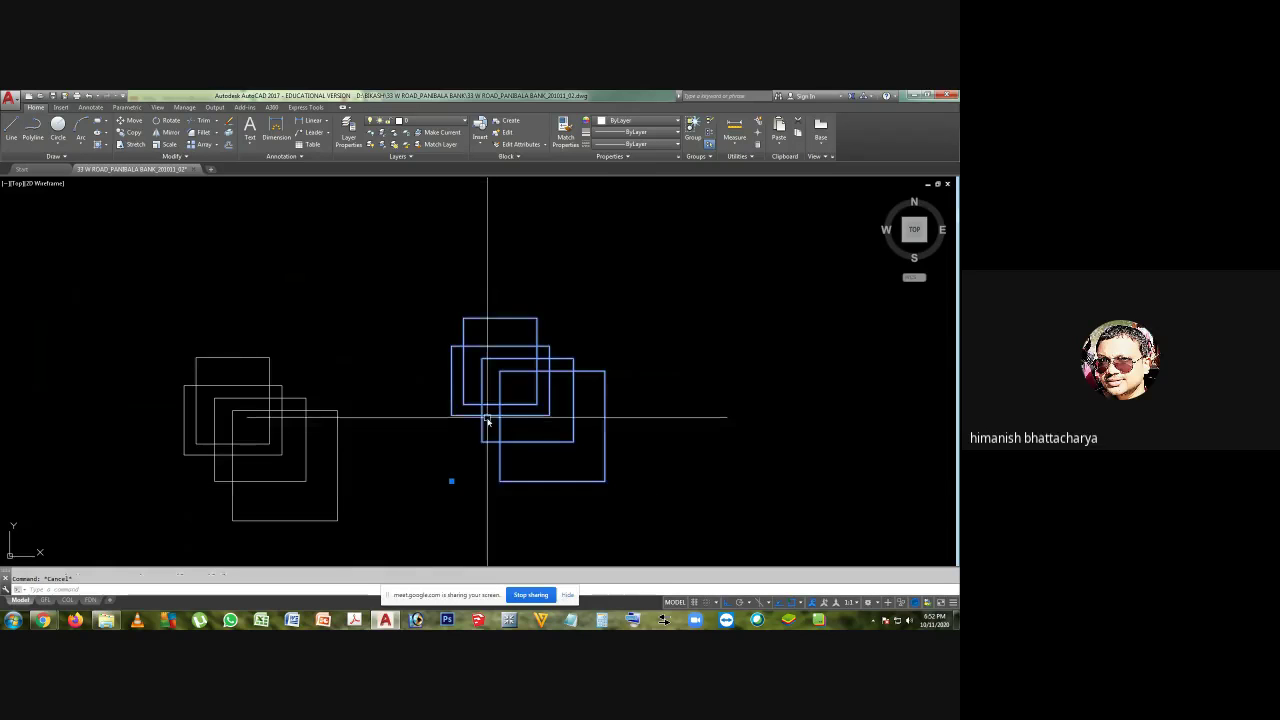
pyautogui.scroll(3, 434, 480)
pyautogui.scroll(-2, 461, 467)
pyautogui.press('Escape')
pyautogui.click(720, 263)
pyautogui.press('Escape')
pyautogui.scroll(-2, 690, 405)
pyautogui.moveTo(443, 434); pyautogui.dragTo(500, 443, button='middle')
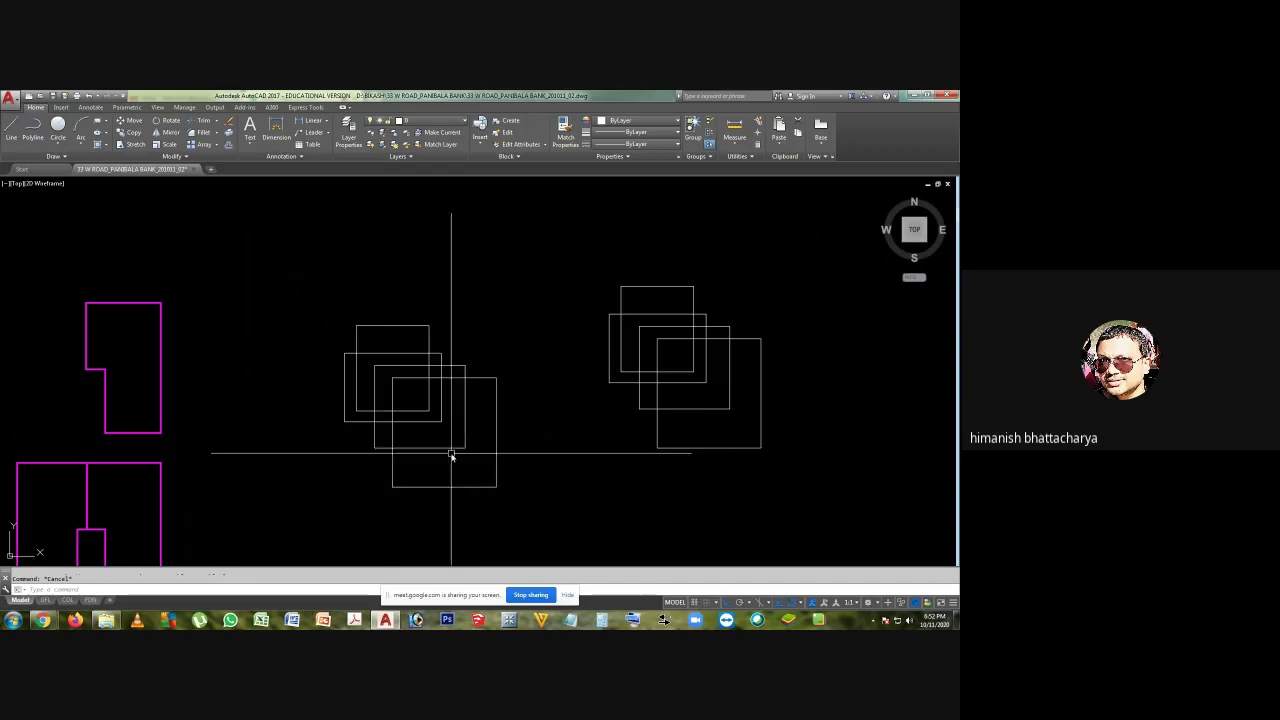
# - Copy the four original rectangles with a base point at the upper-right corner of the topmost rectangle
pyautogui.scroll(2, 338, 457)
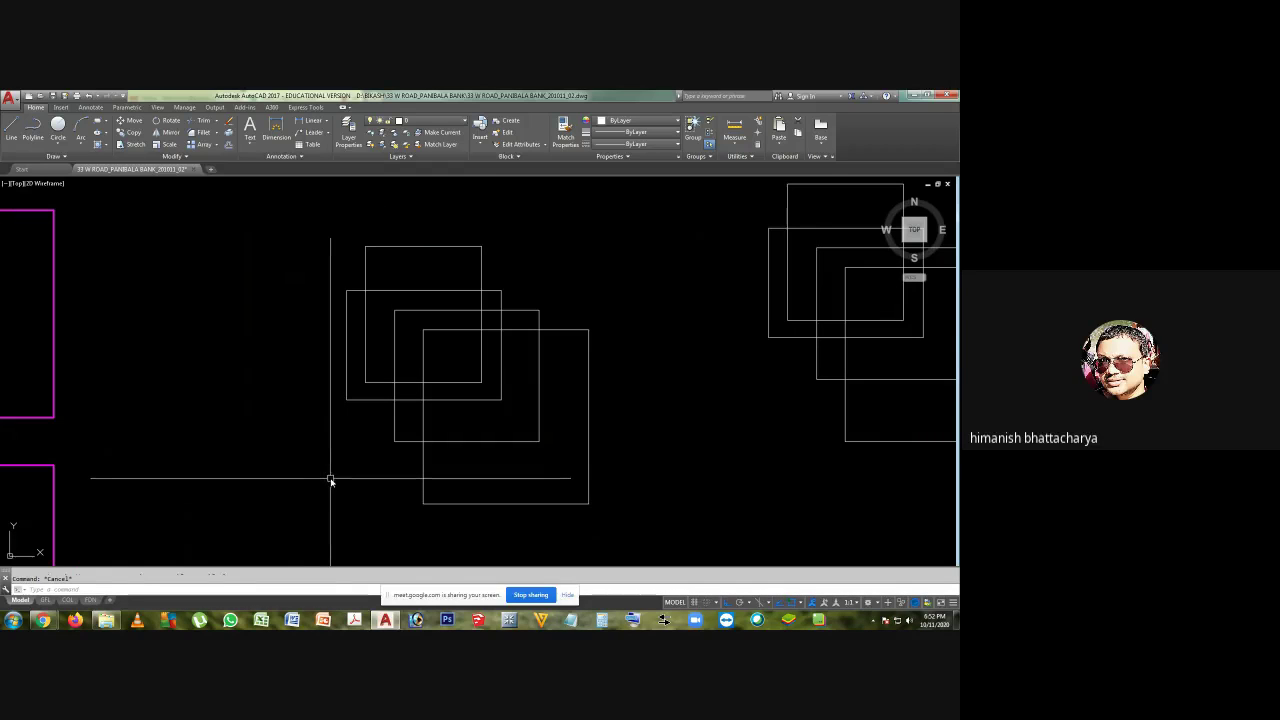
pyautogui.hotkey('ctrl', 'shift', 'c')
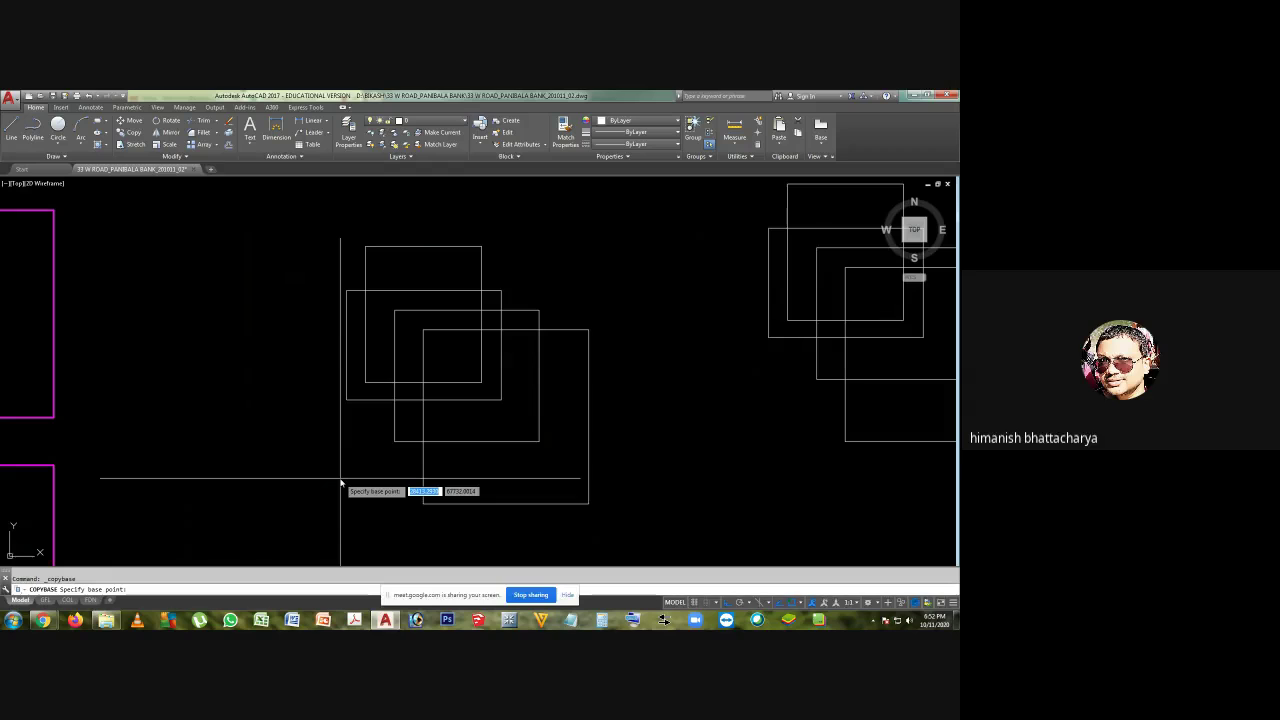
pyautogui.click(481, 246)
pyautogui.click(304, 215)
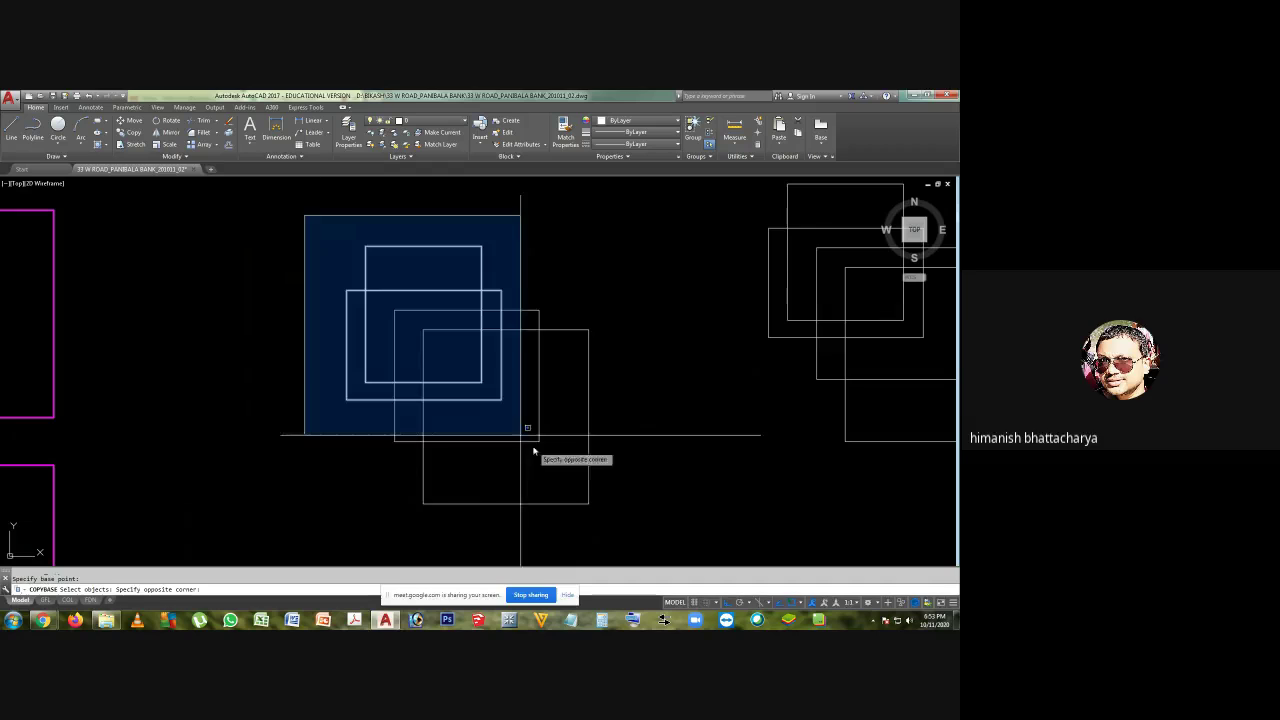
pyautogui.click(630, 530)
pyautogui.press('Return')
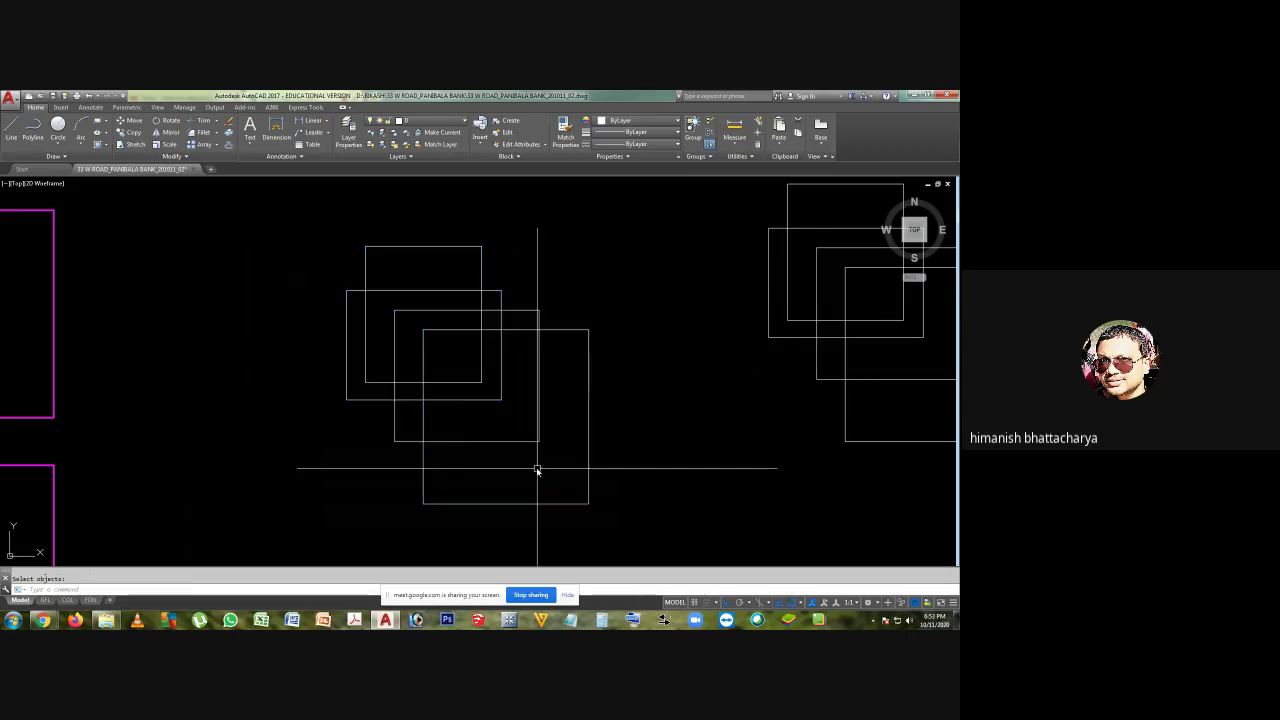
# - Paste the copied rectangles as a block in the empty area beyond the first pasted block
pyautogui.scroll(-4, 472, 426)
pyautogui.scroll(2, 660, 370)
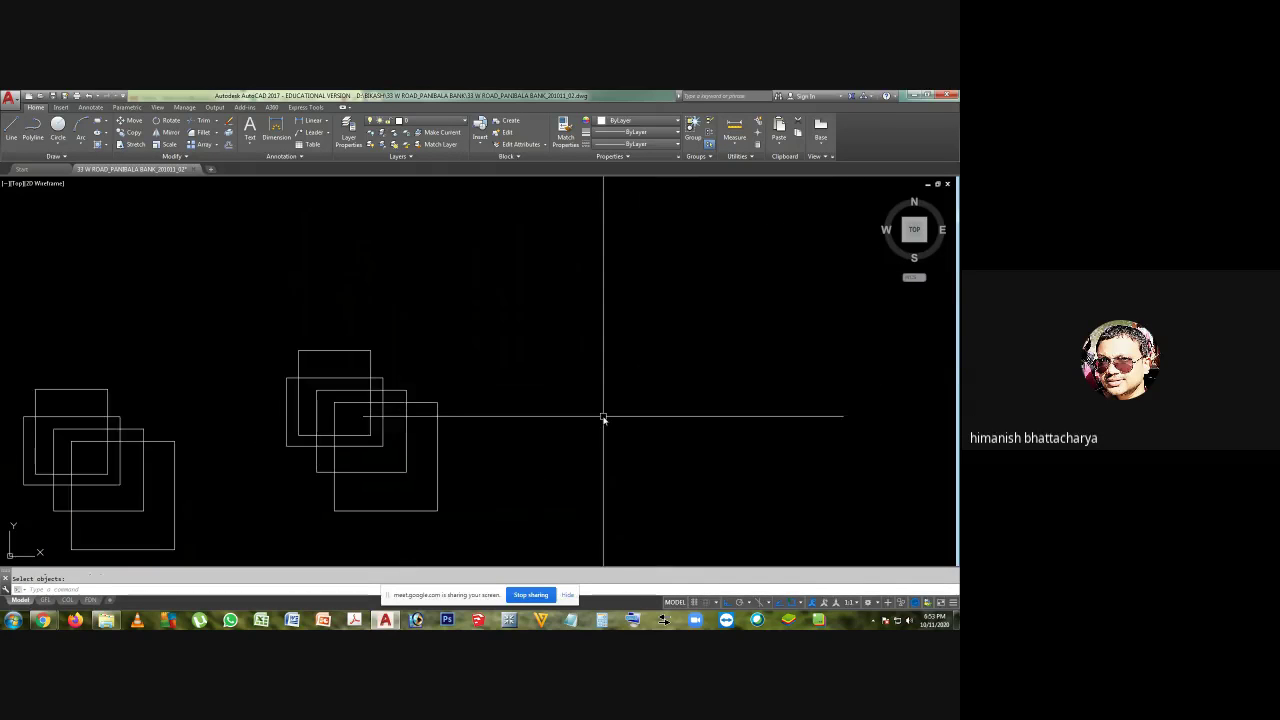
pyautogui.hotkey('ctrl', 'shift', 'v')
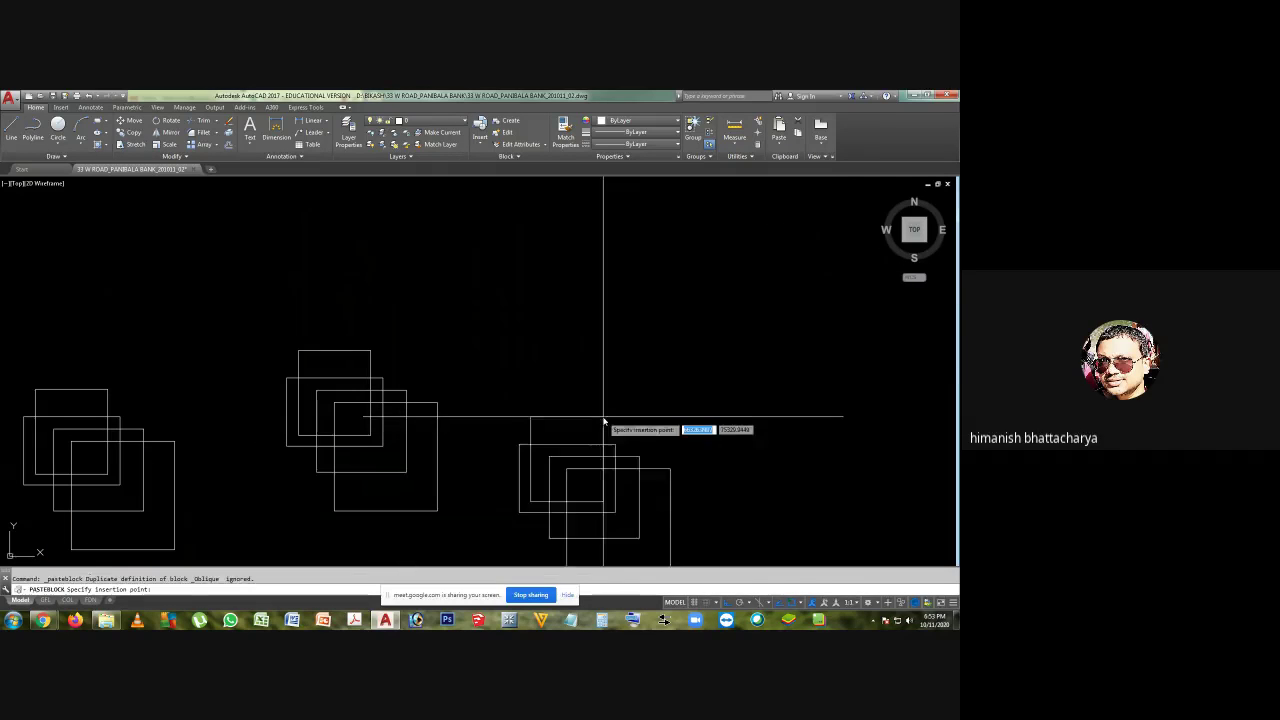
pyautogui.click(610, 316)
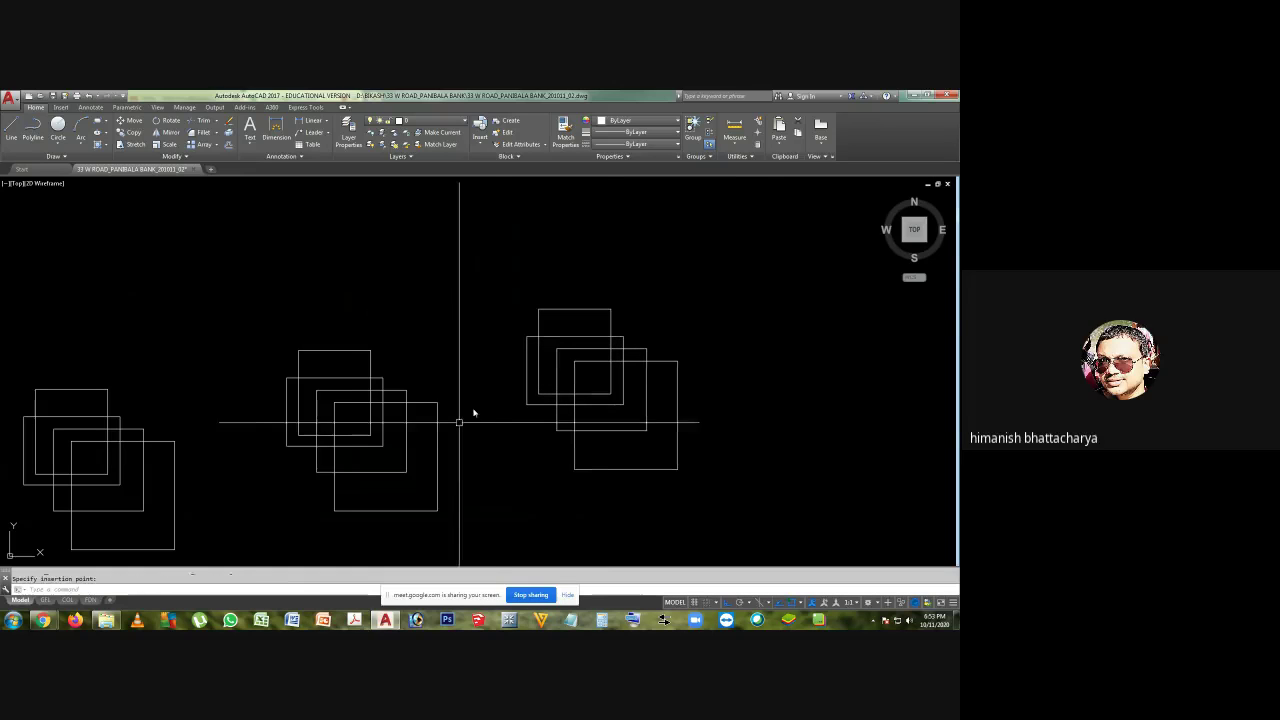
# - Select the newly pasted block with crossing windows to examine its insertion grip at the chosen base point, and deselect it
pyautogui.click(690, 276)
pyautogui.click(566, 430)
pyautogui.scroll(3, 605, 335)
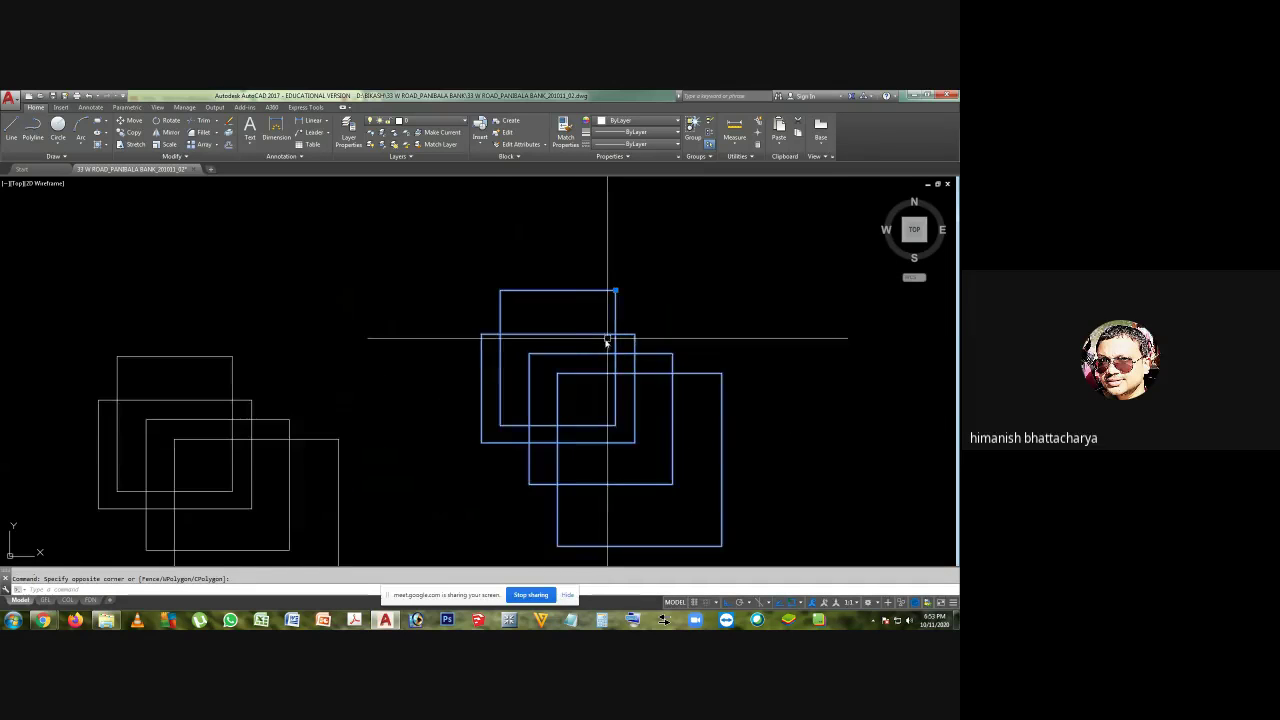
pyautogui.moveTo(605, 294); pyautogui.dragTo(593, 283, button='middle')
pyautogui.click(574, 247)
pyautogui.click(468, 303)
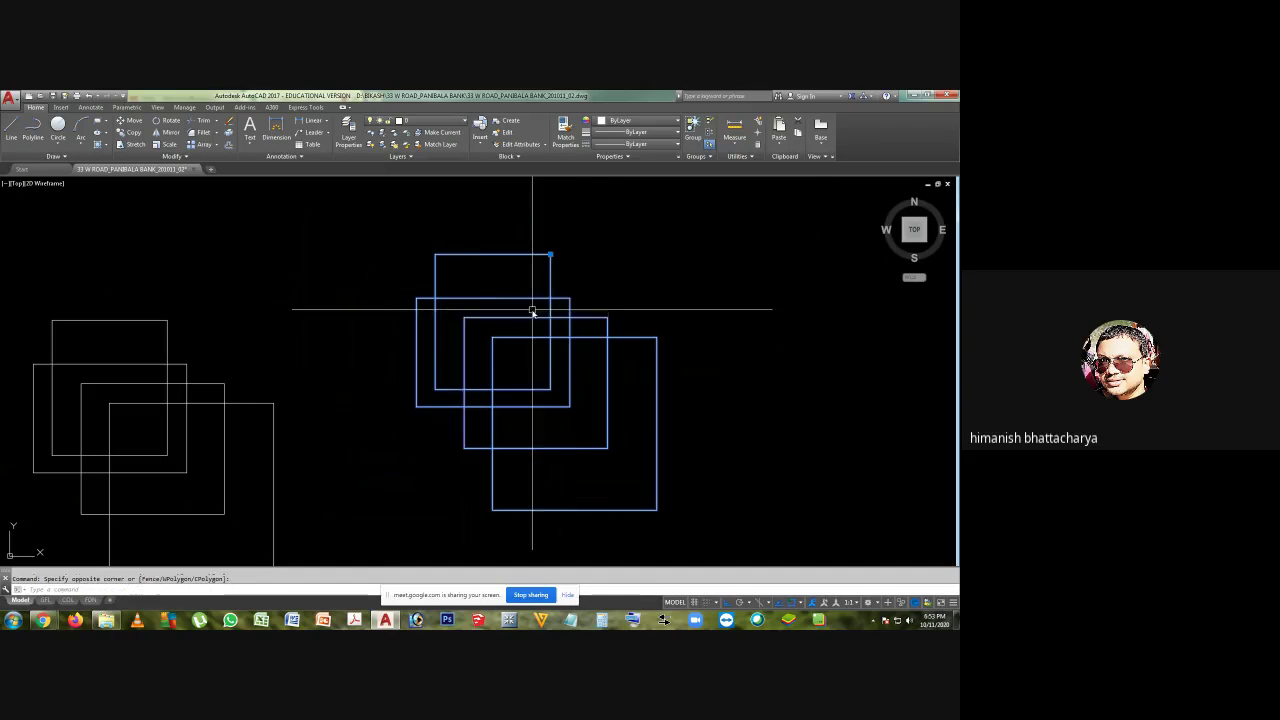
pyautogui.press('Escape')
pyautogui.click(561, 245)
pyautogui.click(505, 288)
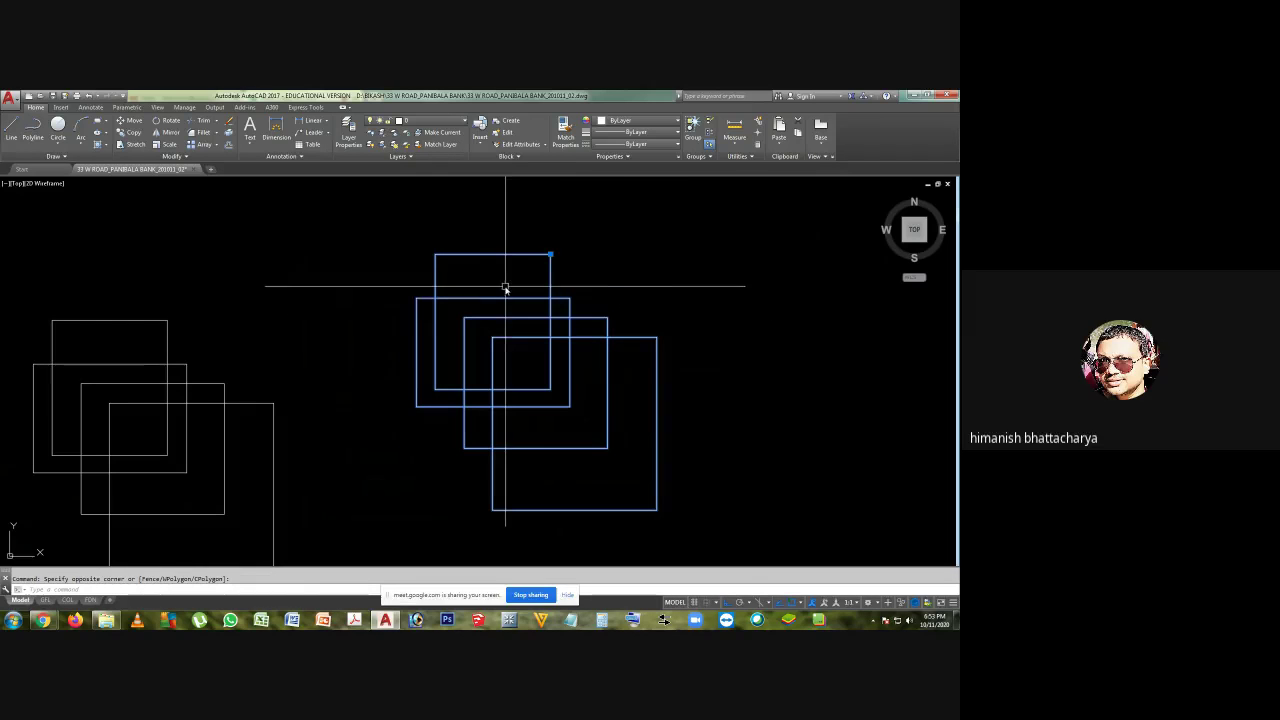
pyautogui.scroll(-3, 660, 366)
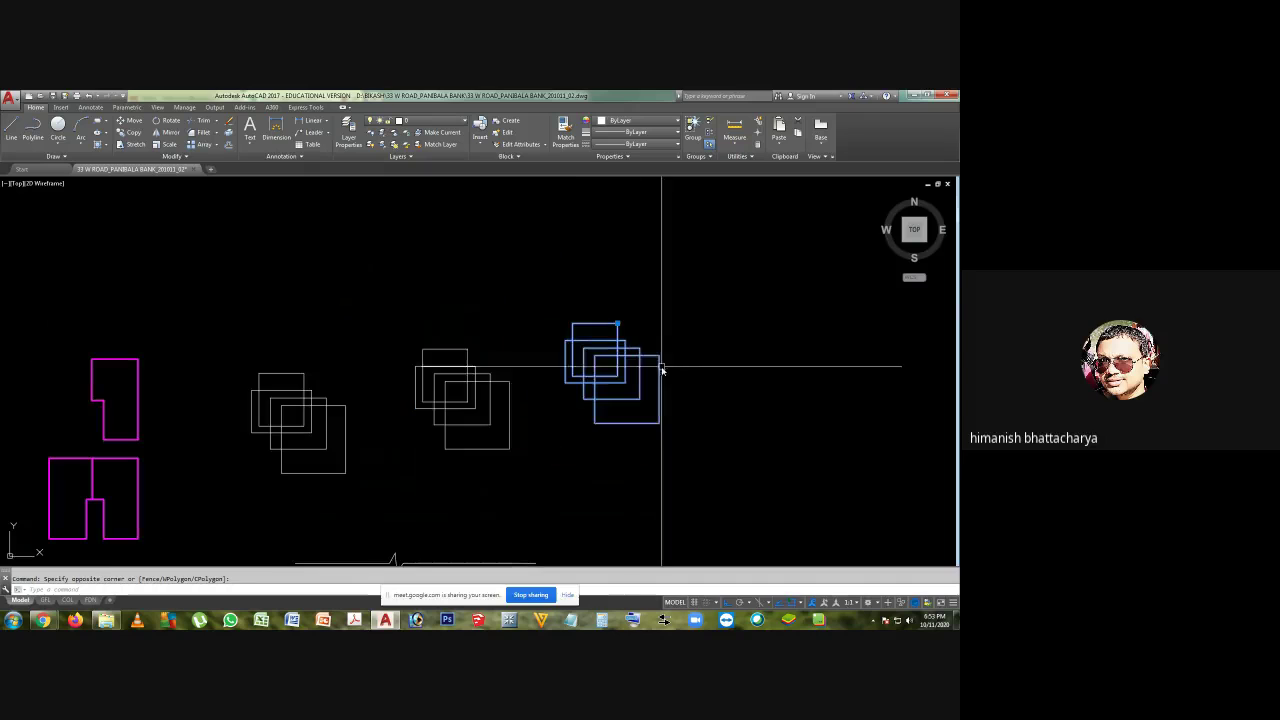
pyautogui.moveTo(537, 456); pyautogui.dragTo(577, 414, button='middle')
pyautogui.press('Escape')
# - Erase the original rectangles and both pasted blocks, and save the drawing
pyautogui.click(787, 243)
pyautogui.click(346, 485)
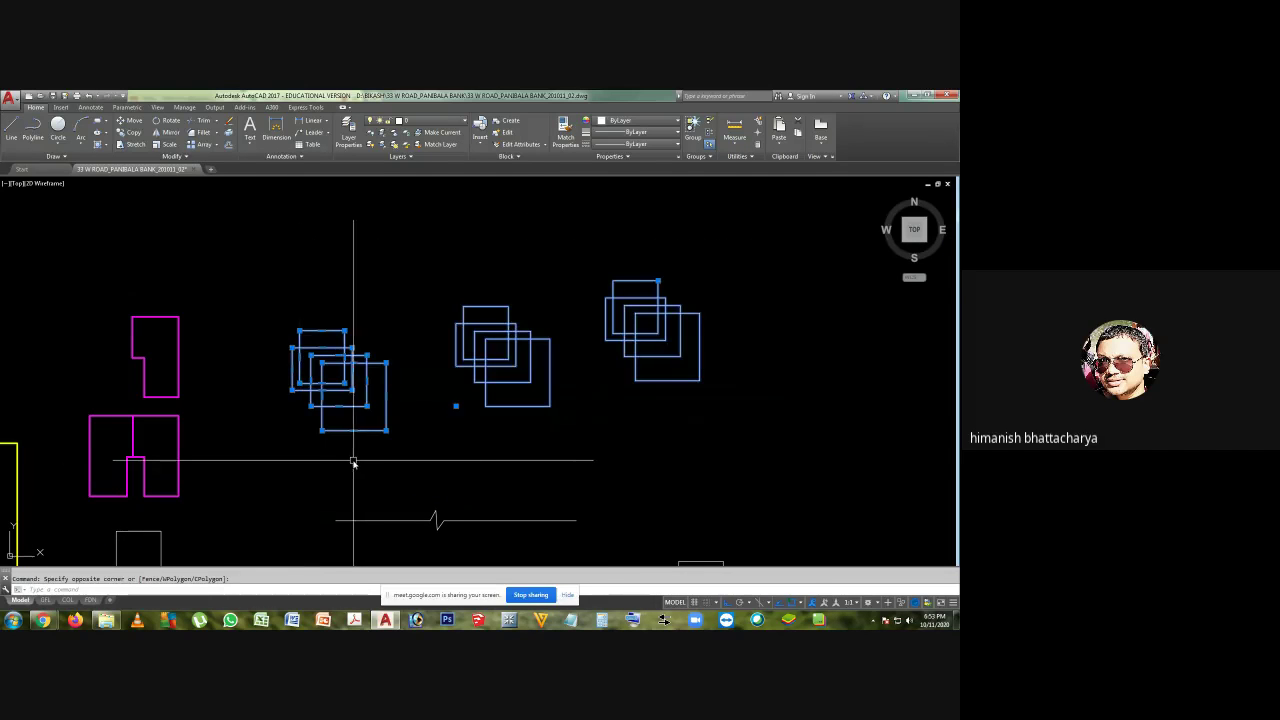
pyautogui.press('Delete')
pyautogui.hotkey('ctrl', 's')
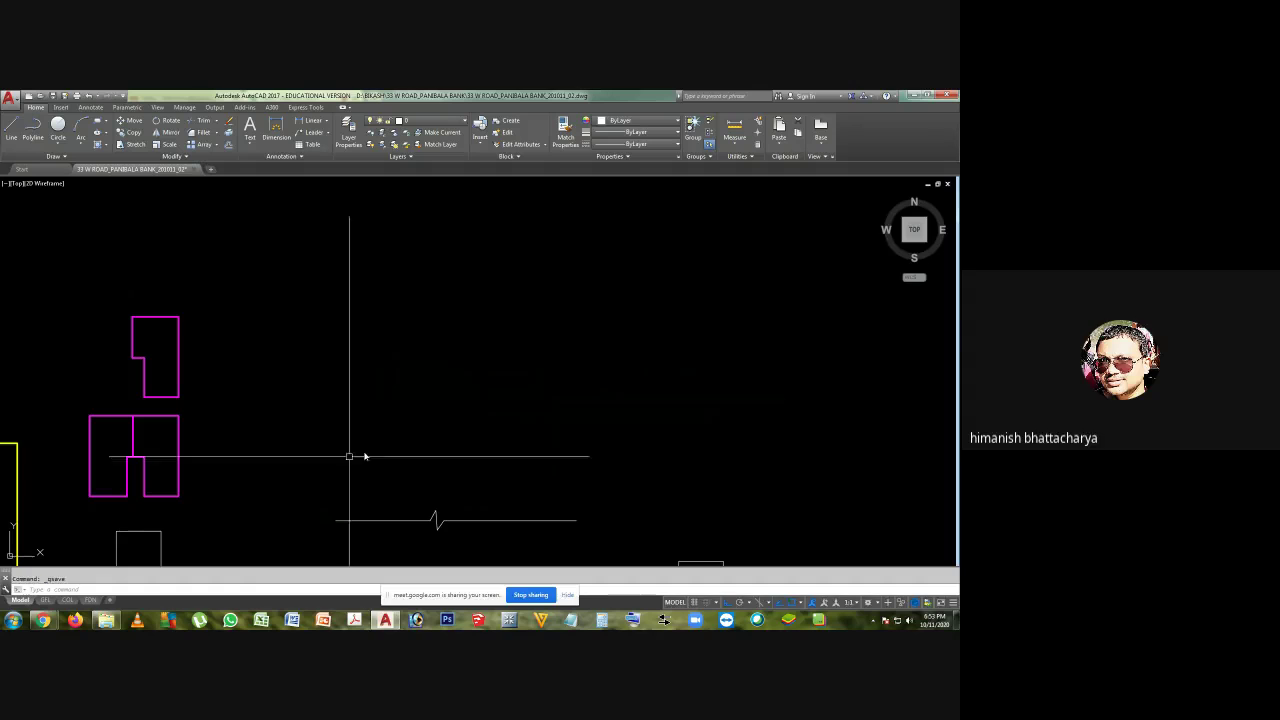
# - Stop sharing the screen in the Google Meet call
pyautogui.scroll(-2, 520, 400)
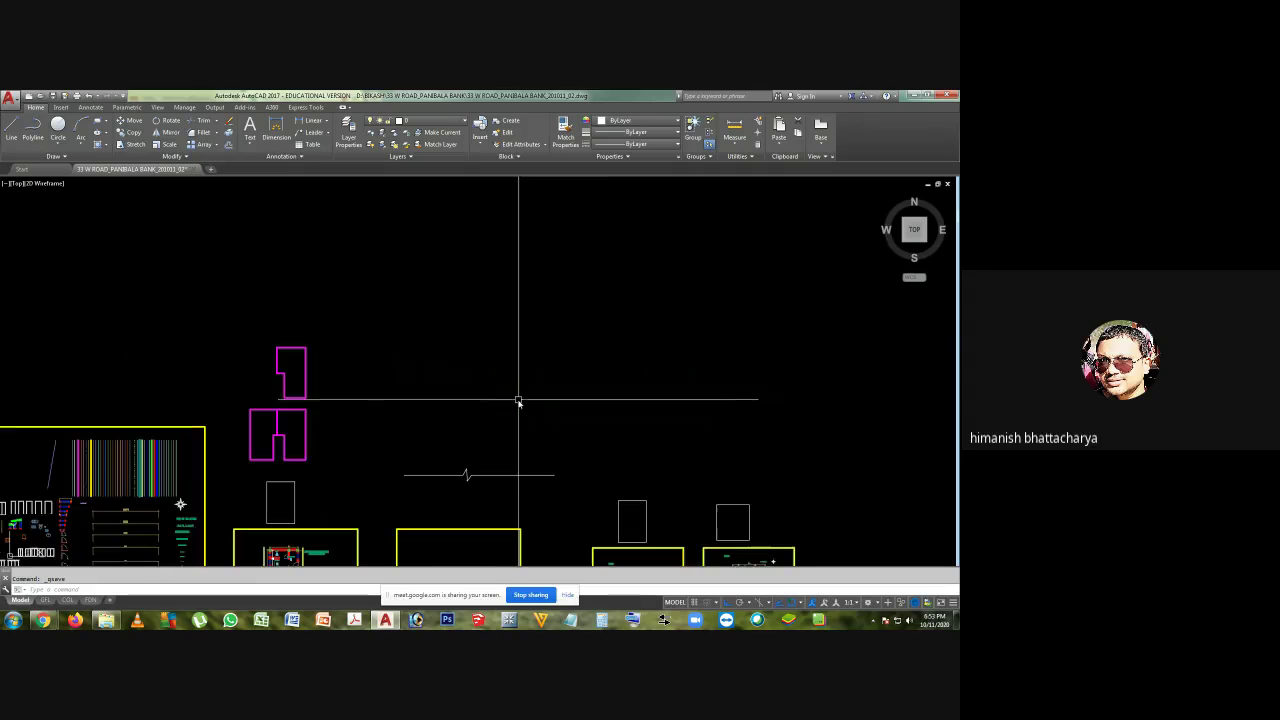
pyautogui.click(531, 595)
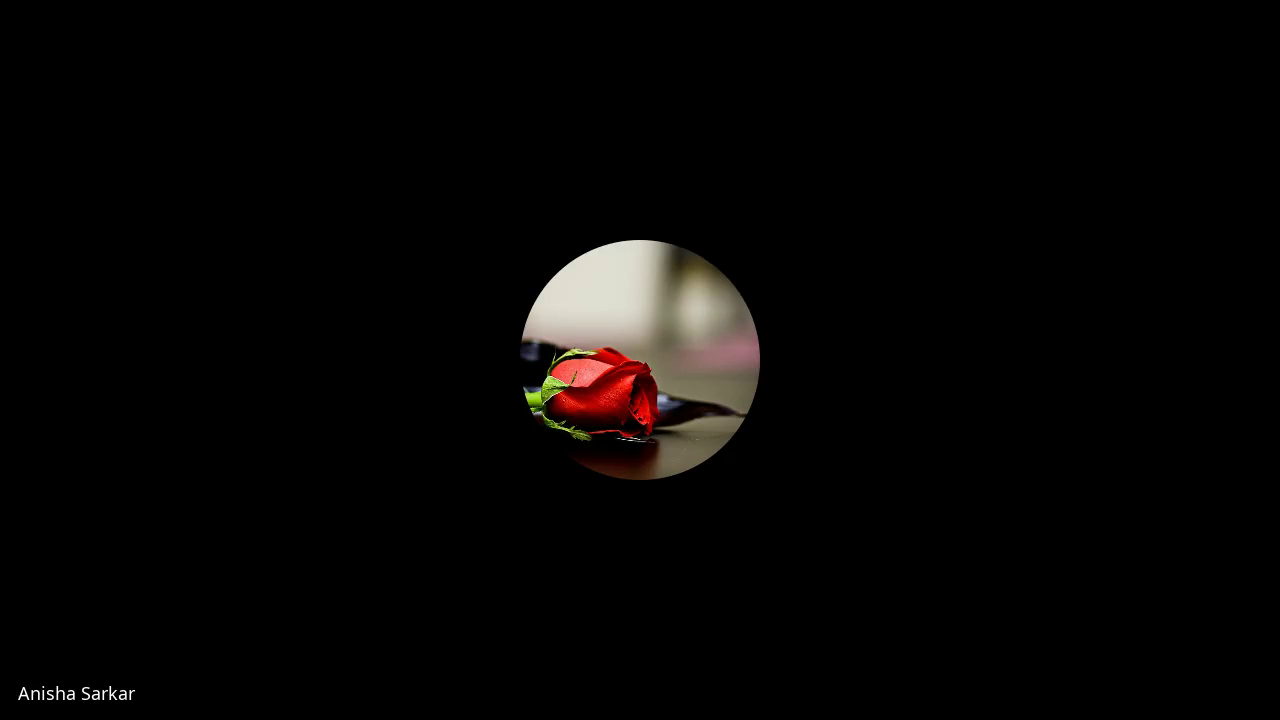